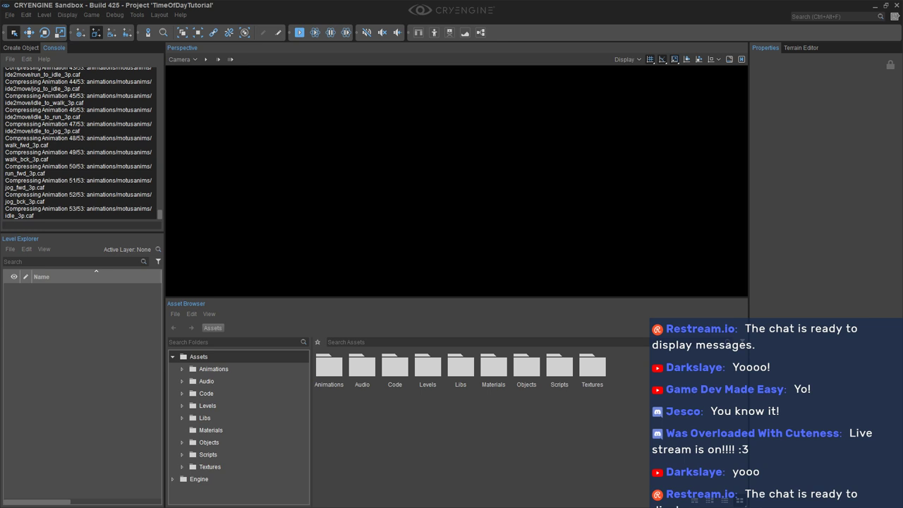
Switch to the Time of Day Settings Word script and maximize its window
key(alt+Tab)
key(super+Up)
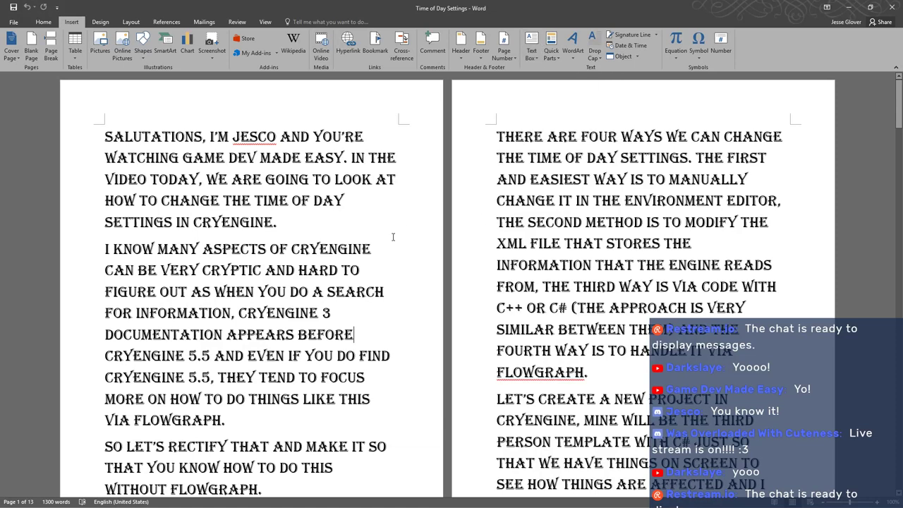
Read through the script's opening pages, back to the top, then return to Sandbox
scroll(391, 234, down, 2)
scroll(391, 234, down, 2)
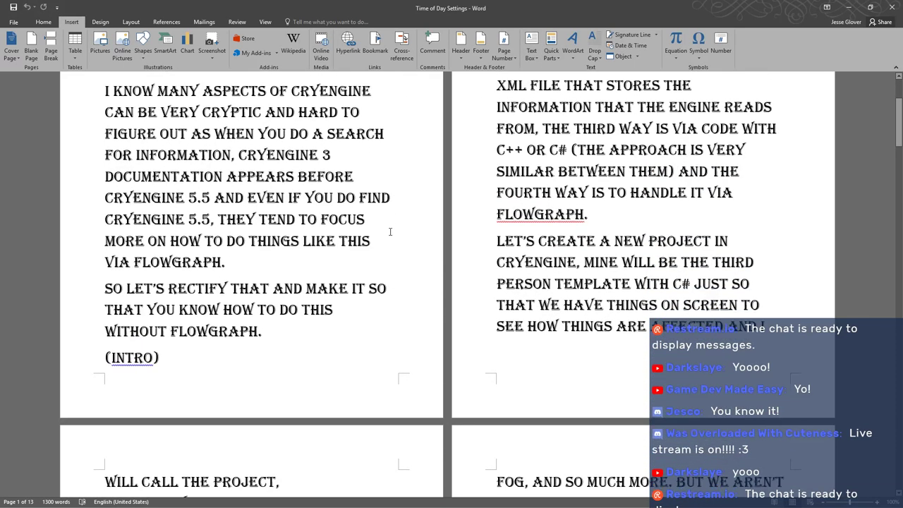
scroll(388, 225, down, 5)
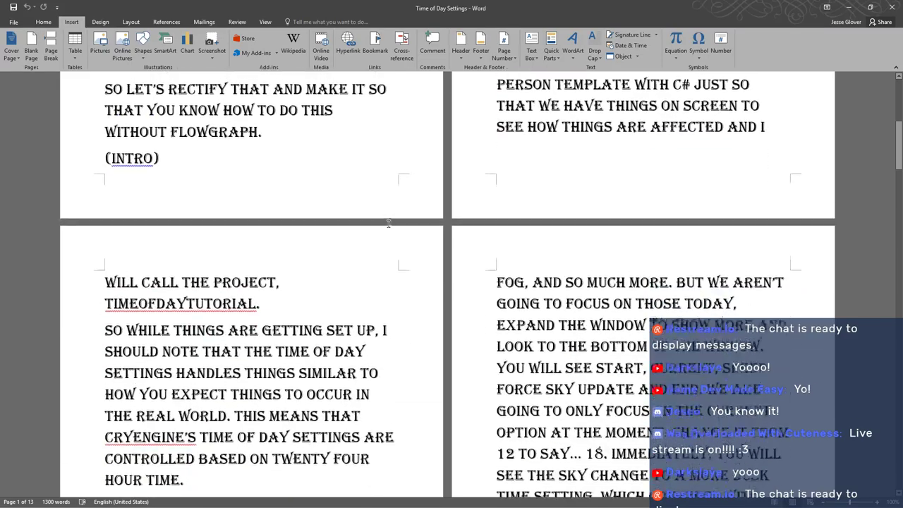
scroll(388, 225, up, 8)
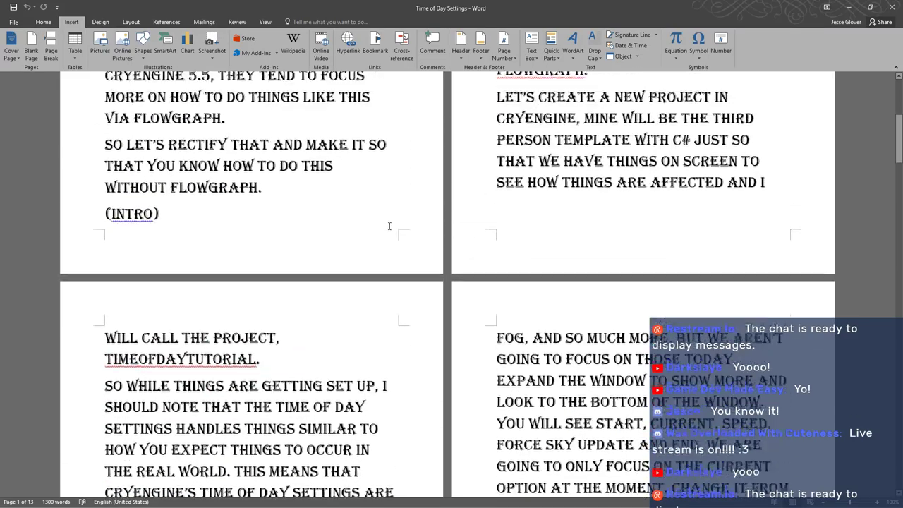
scroll(389, 217, up, 2)
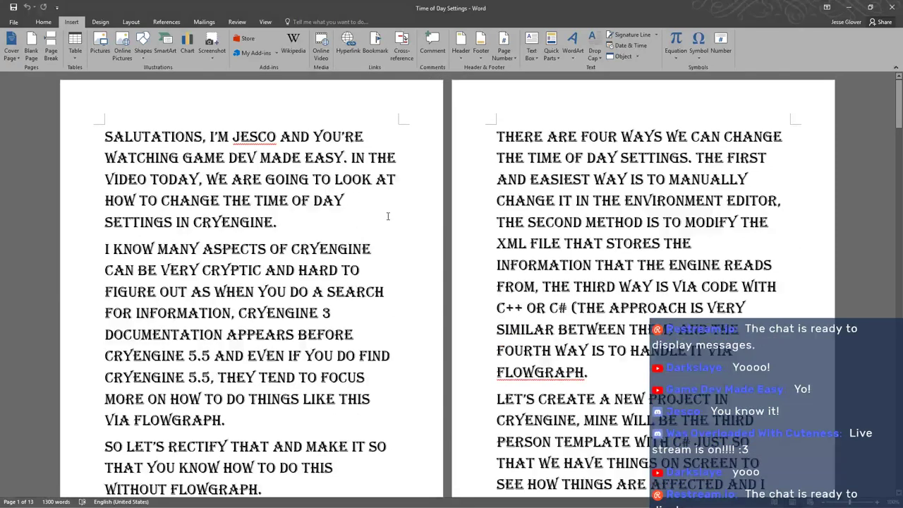
key(alt+Tab)
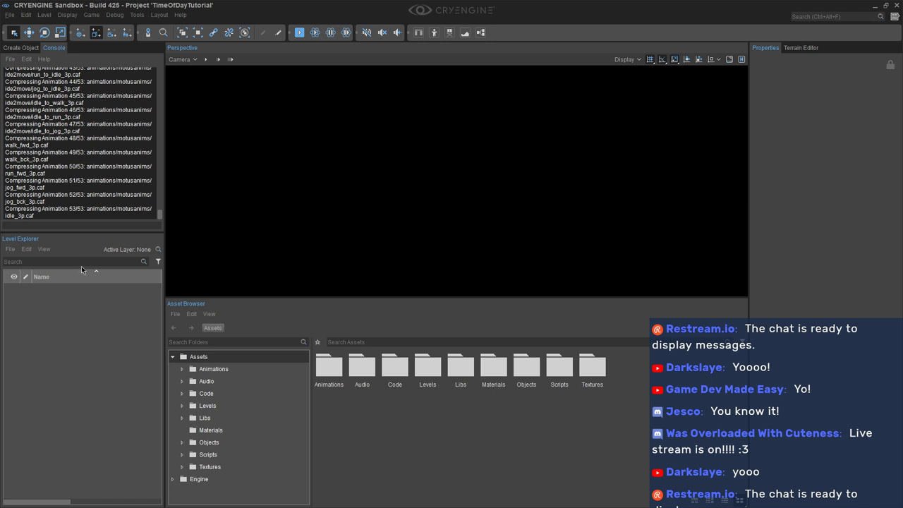
Load the example level from the Levels folder through File > Open
click(11, 14)
click(23, 39)
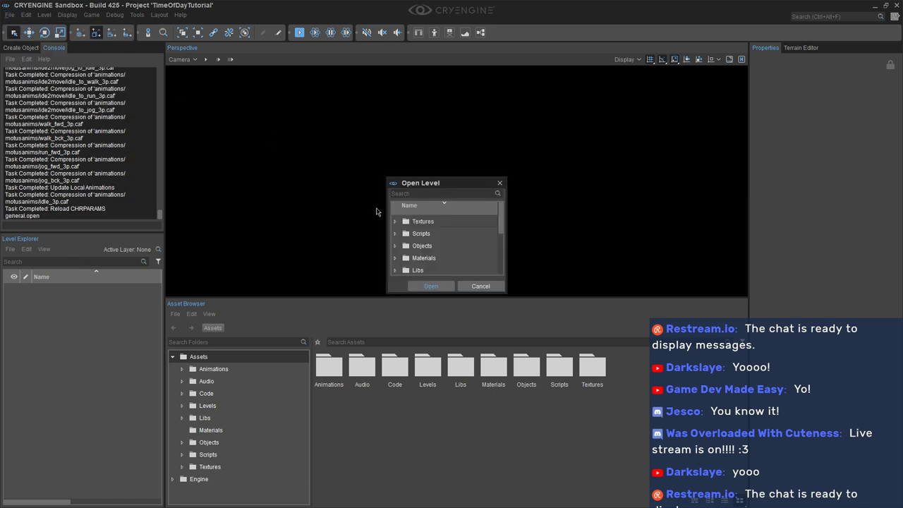
click(396, 221)
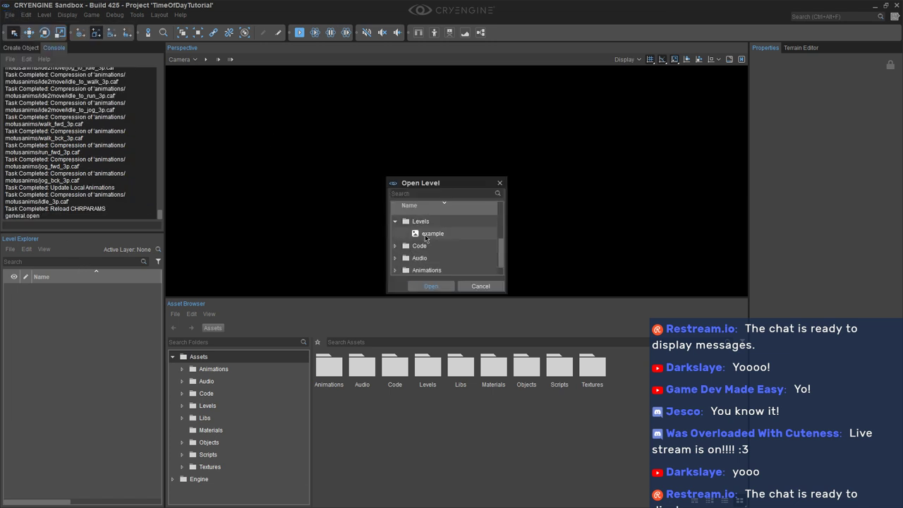
double_click(428, 241)
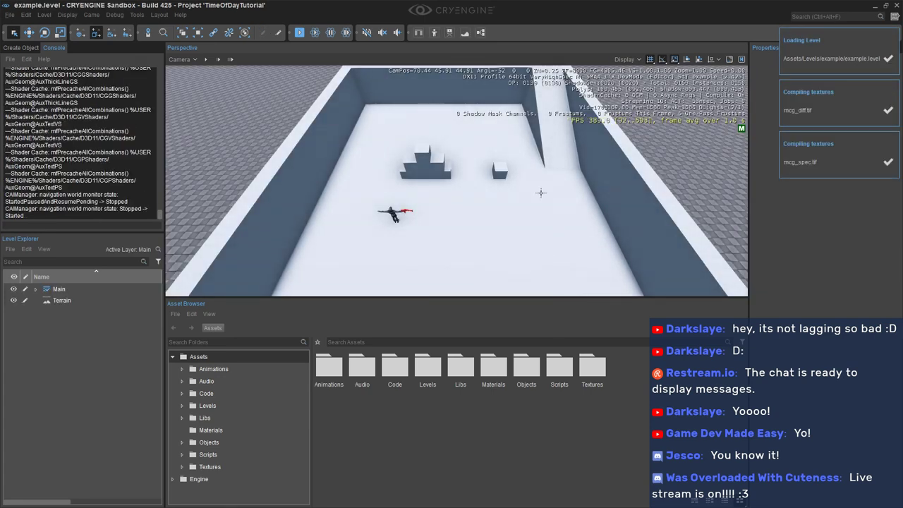
Fly the camera down to ground level, facing the character, blocks and walls under the sky
mouse_move(541, 193)
mouse_down()
mouse_move(541, 144)
mouse_move(541, 199)
mouse_up()
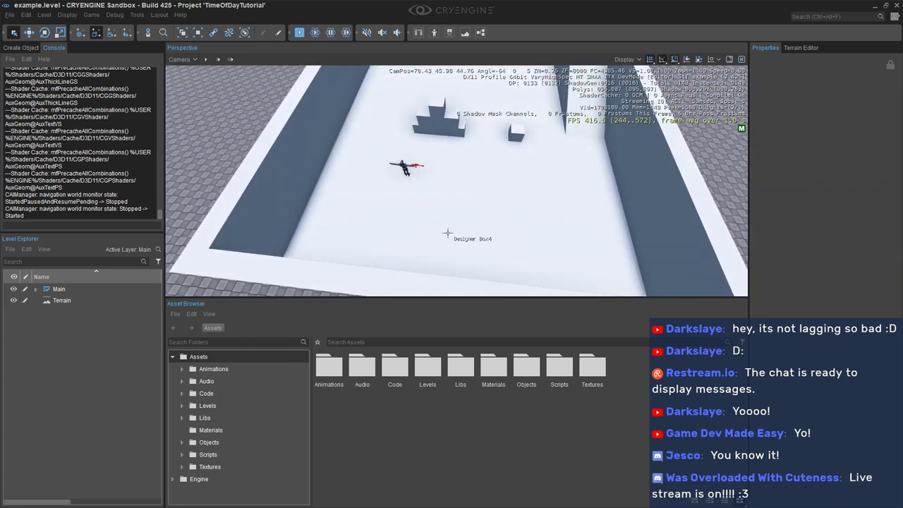
scroll(447, 232, up, 5)
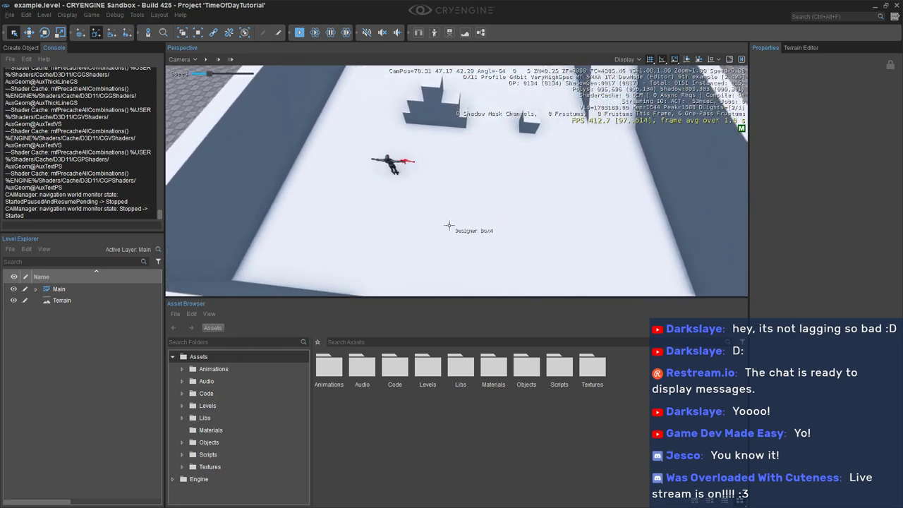
drag(449, 225, 449, 172)
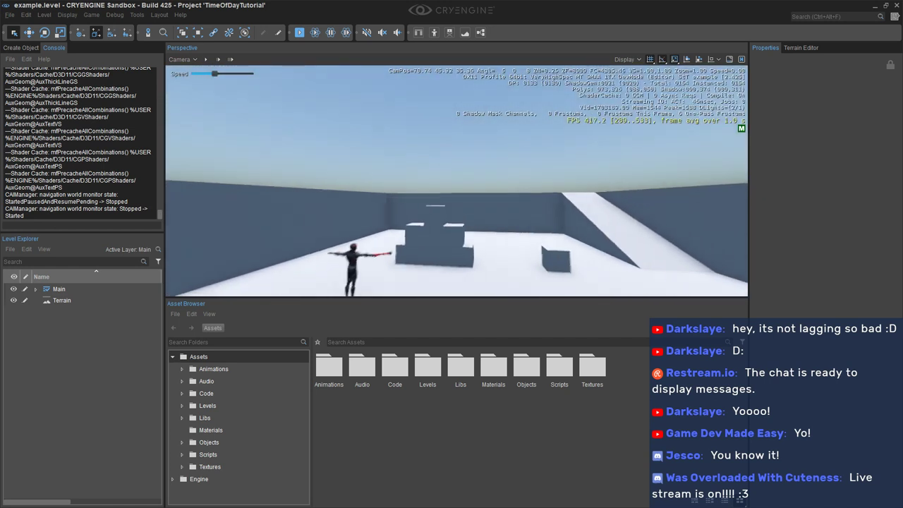
key(w)
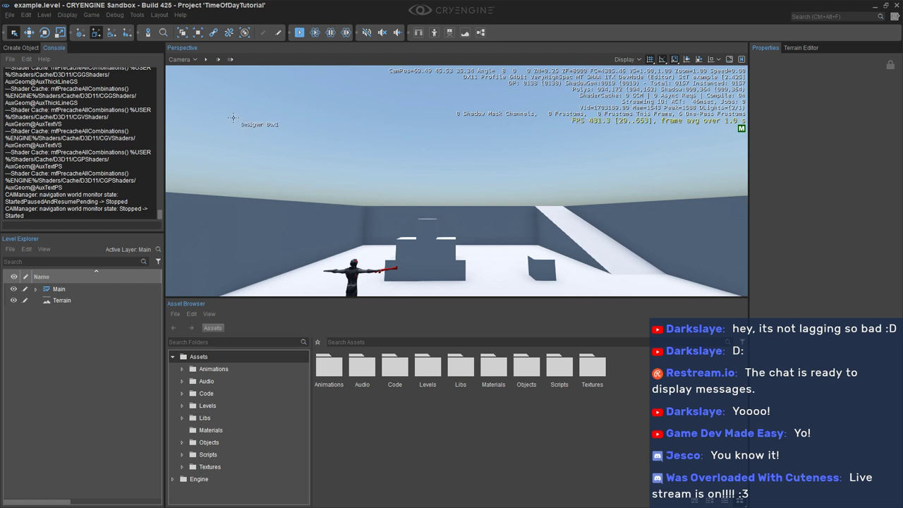
click(141, 16)
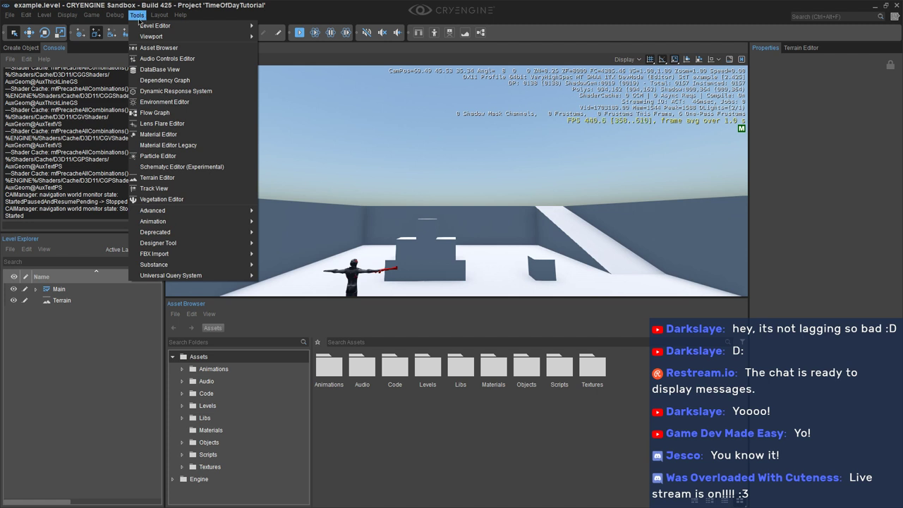
Open the Environment Editor and set the current time of day to 16:00
click(160, 102)
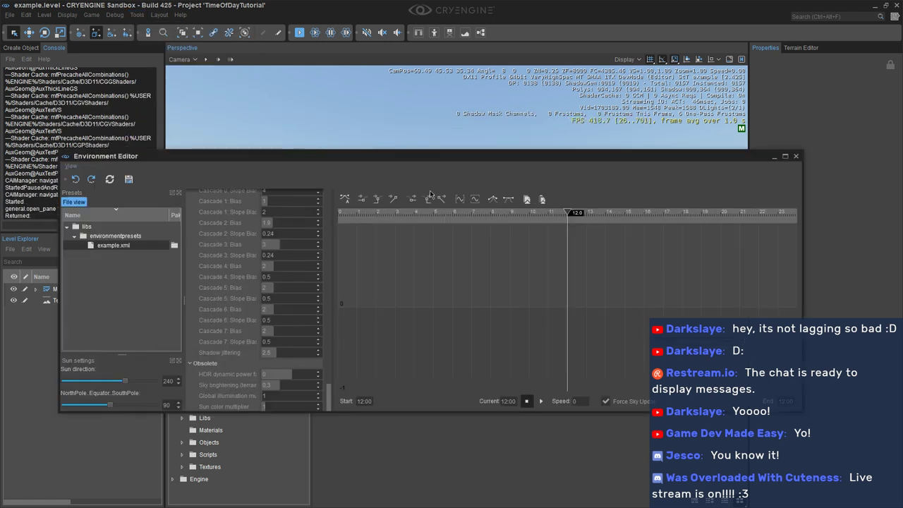
drag(427, 156, 425, 220)
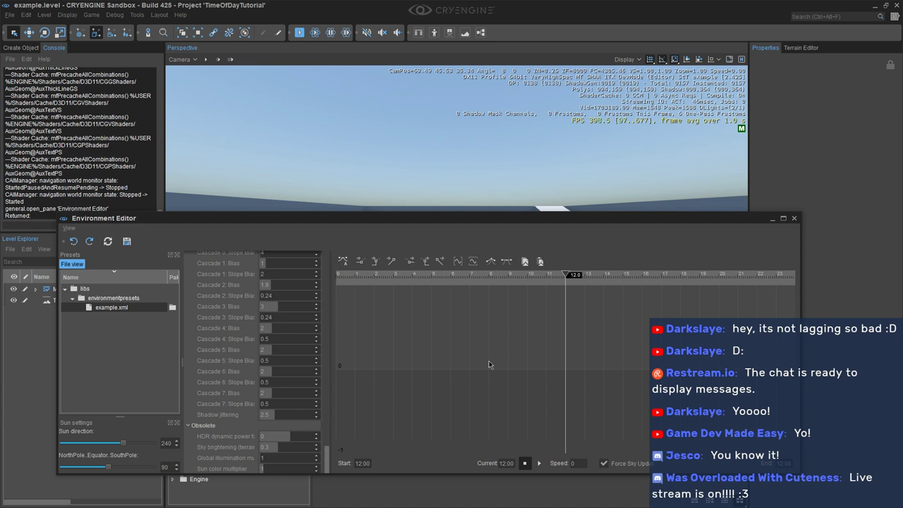
drag(472, 223, 423, 227)
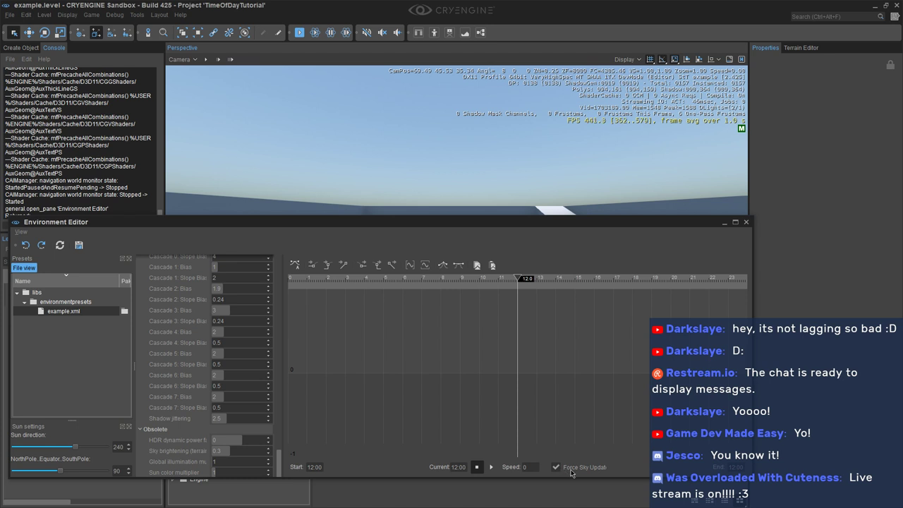
click(458, 465)
text(16:00)
key(Return)
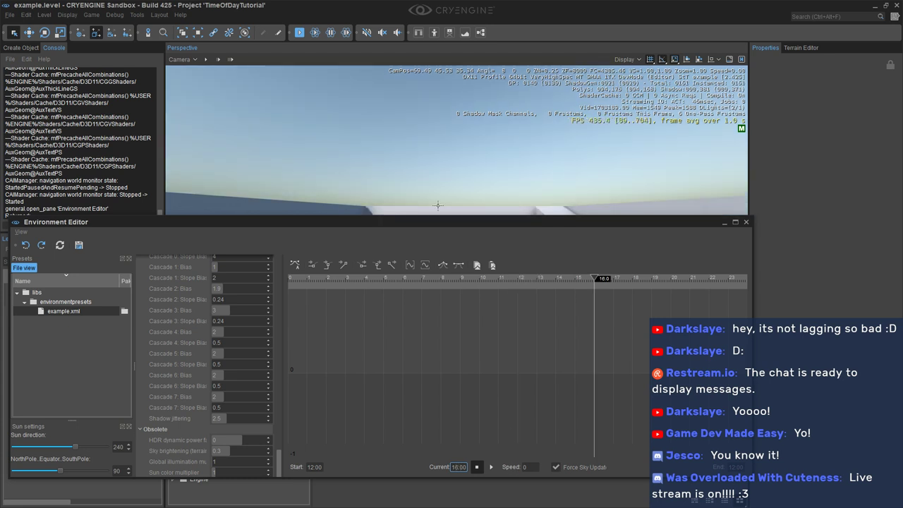
Preview the 16:00 afternoon lighting in game mode, then exit back to the editor
click(359, 293)
key(ctrl+g)
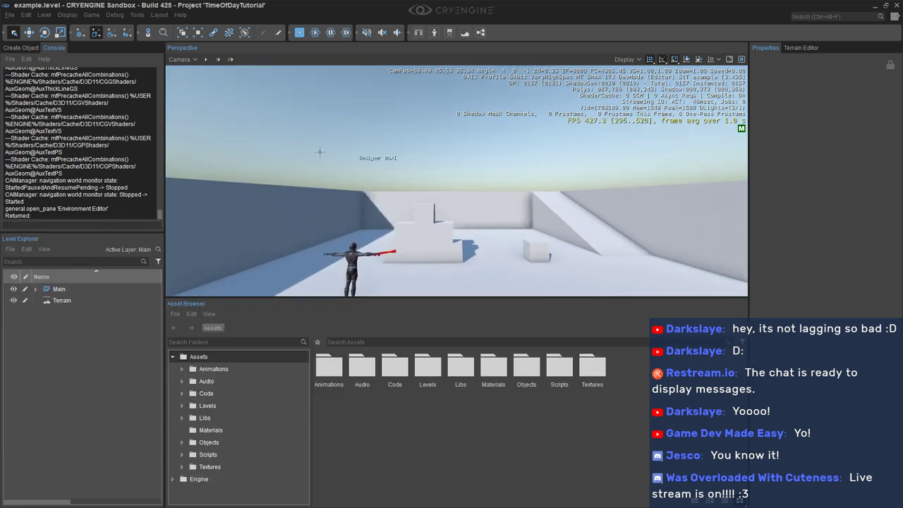
key(Escape)
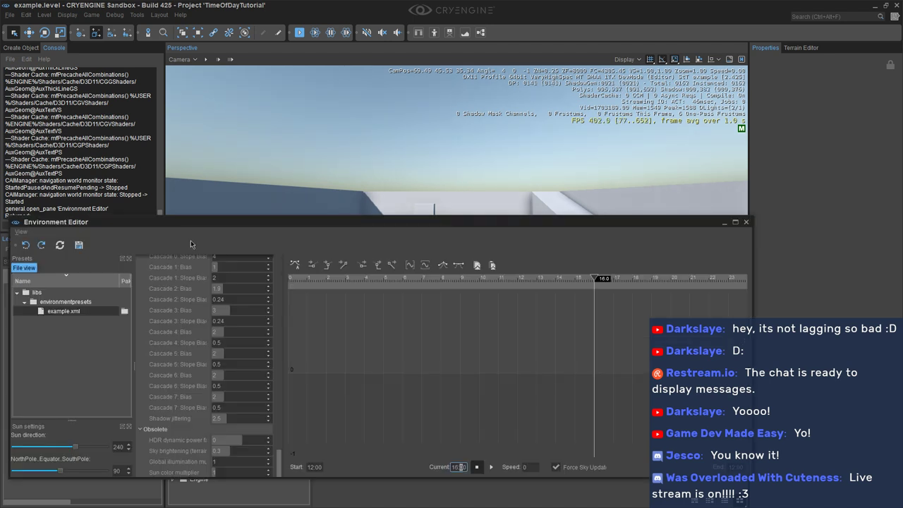
drag(227, 231, 238, 238)
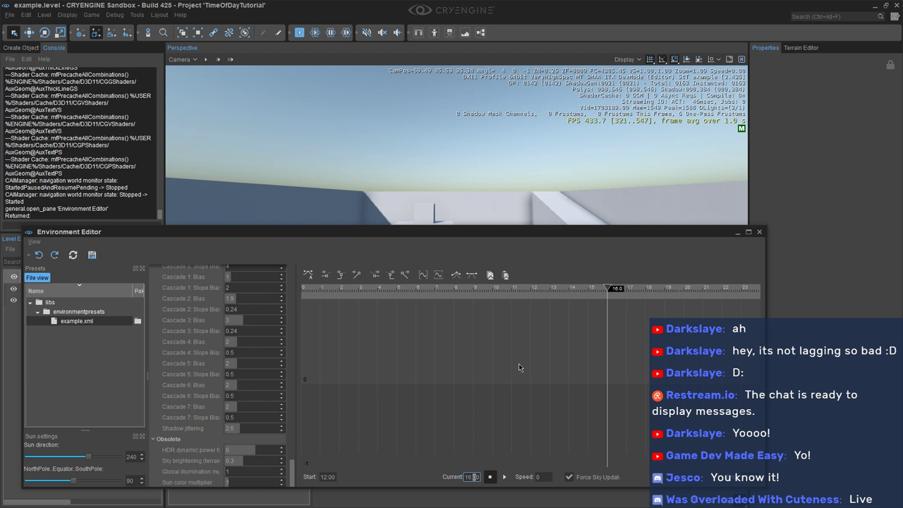
Minimize the Environment Editor, save the example level, and switch to the CRYENGINE Launcher
click(736, 233)
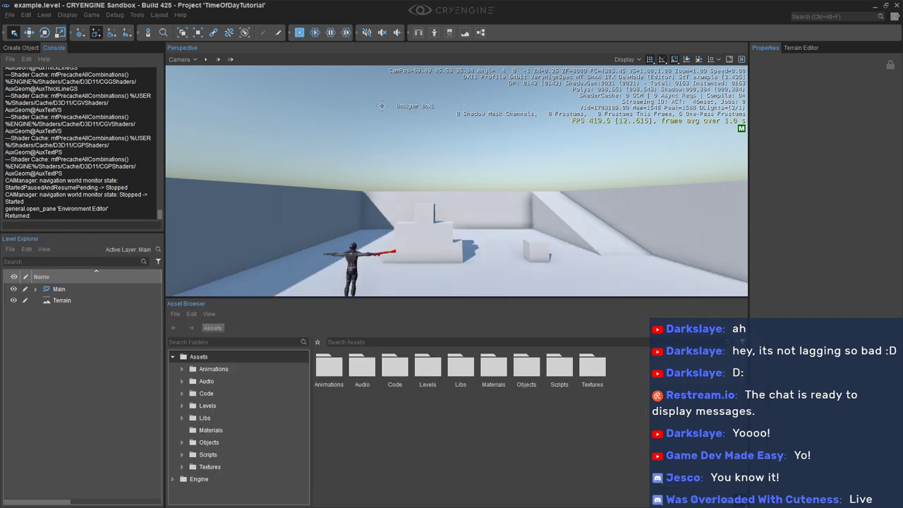
click(10, 15)
click(28, 48)
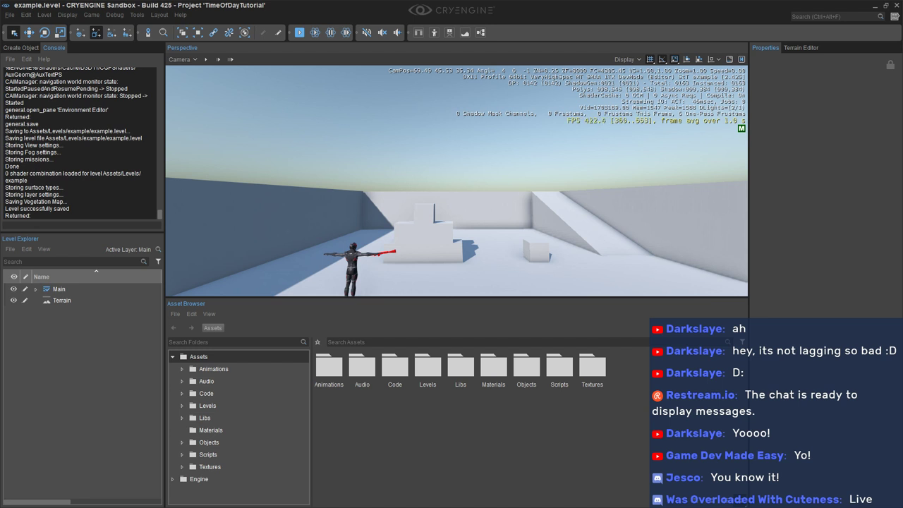
key(alt+Tab)
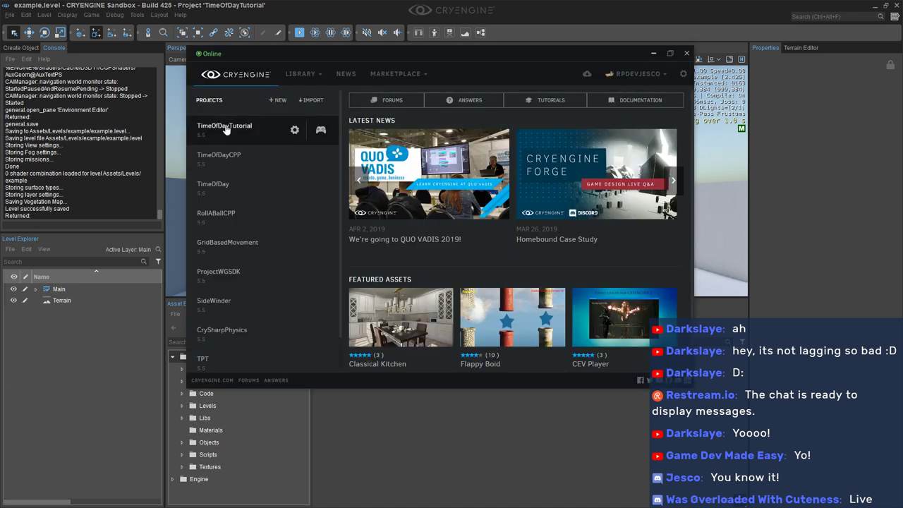
Reveal the TimeOfDayTutorial project folder in File Explorer from its gear menu
click(295, 130)
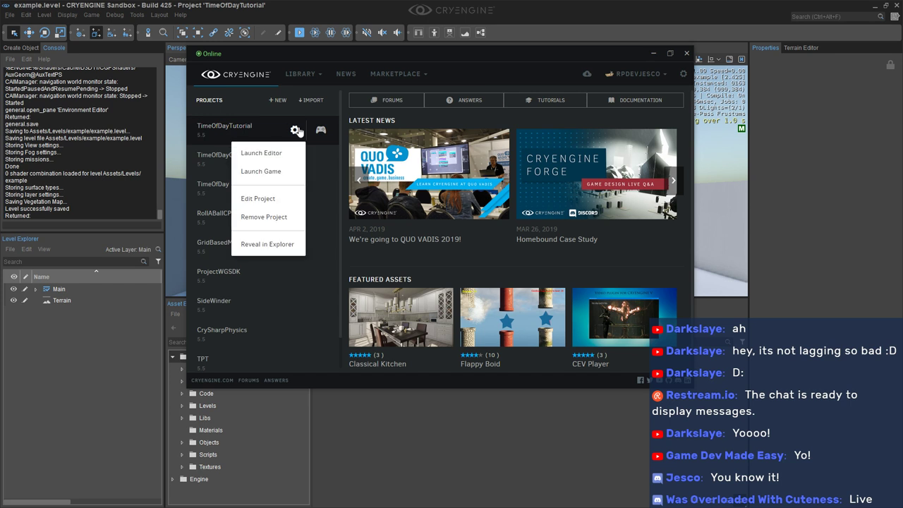
click(267, 247)
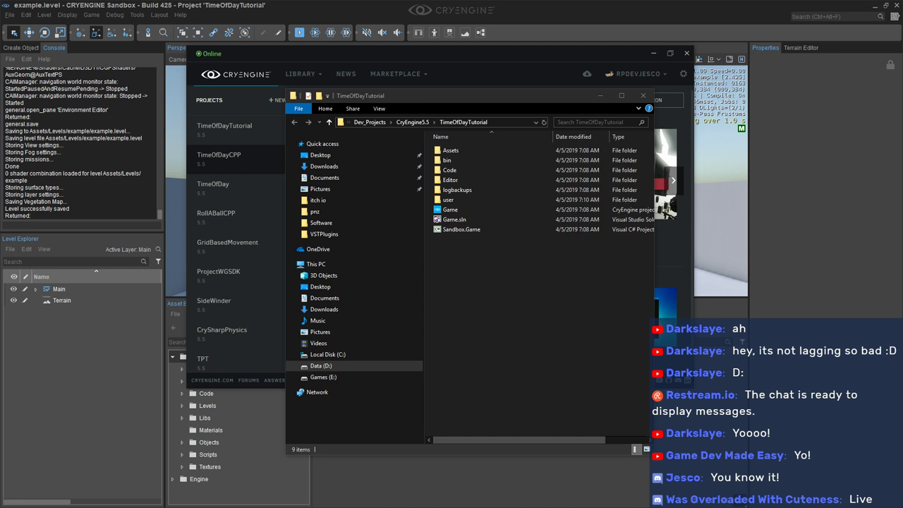
Open Assets/Levels/example/leveldata/TimeOfDay.xml in Notepad++ for editing
double_click(459, 150)
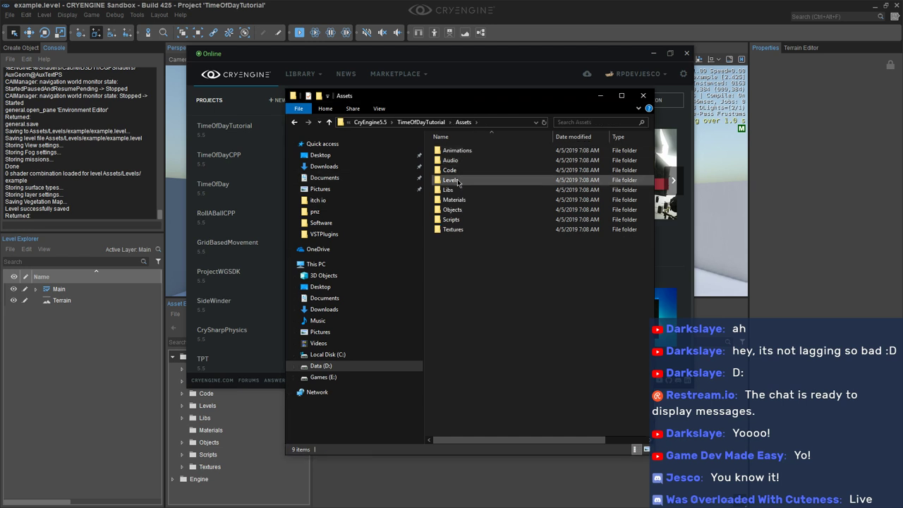
double_click(457, 181)
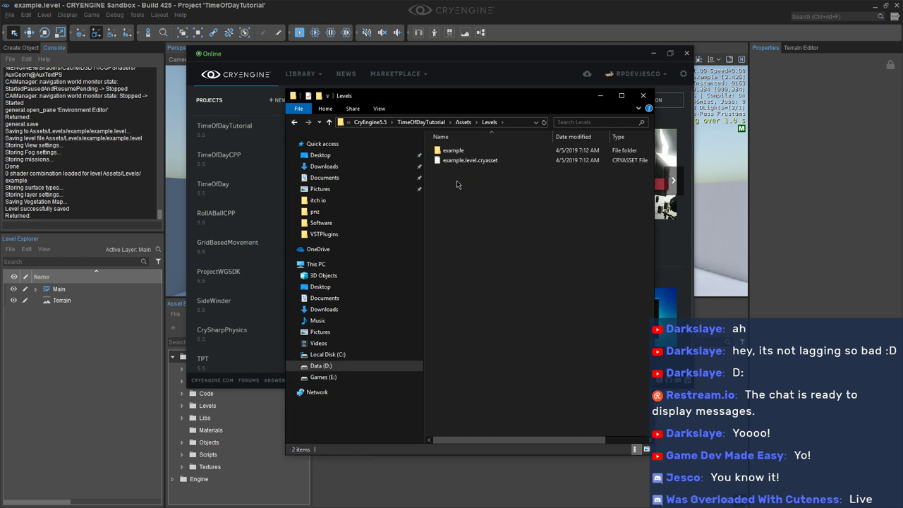
double_click(455, 150)
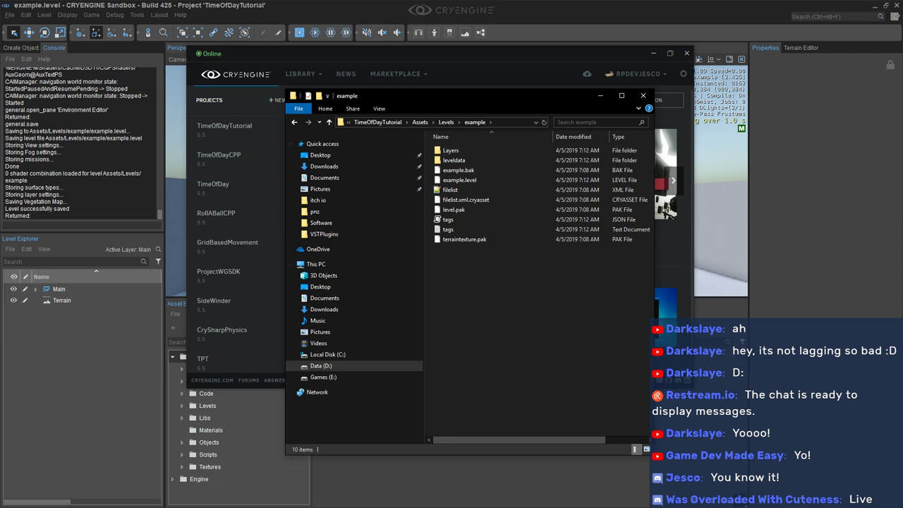
double_click(455, 160)
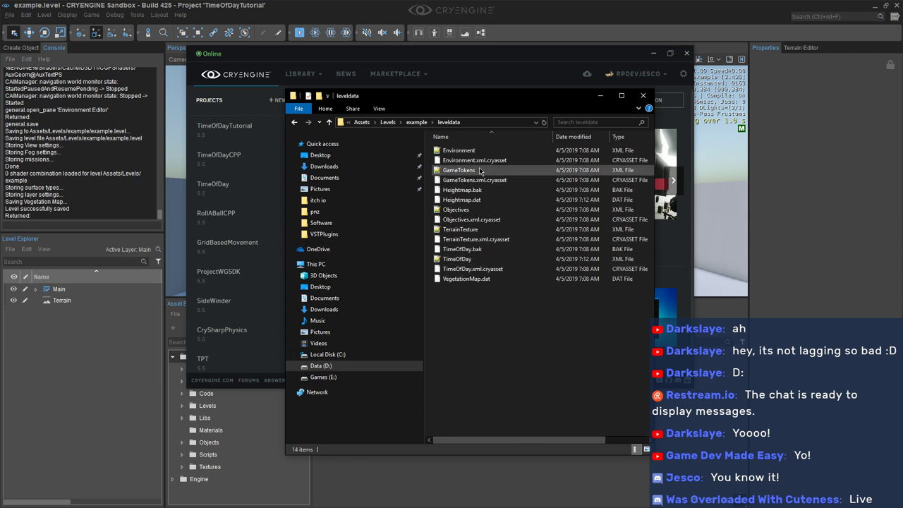
click(472, 259)
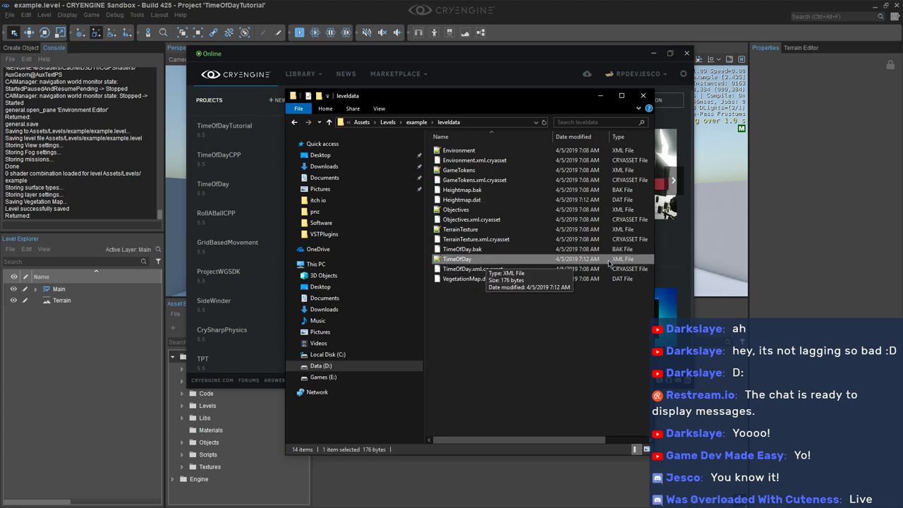
right_click(485, 264)
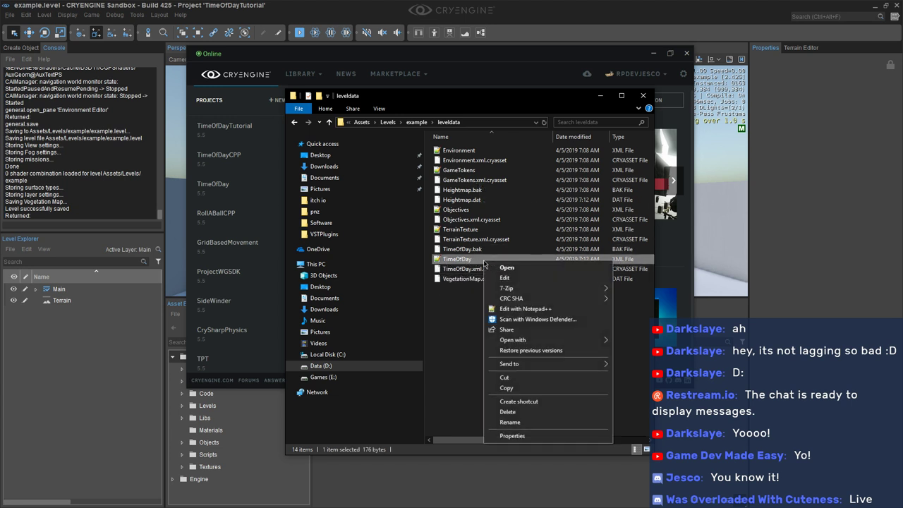
click(526, 308)
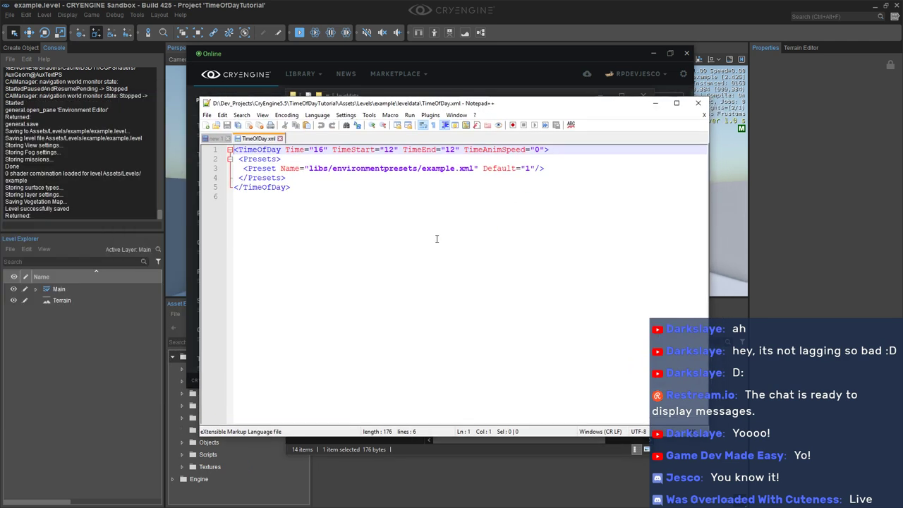
Close the launcher, check the Time="16" value in TimeOfDay.xml, and return to Sandbox
click(653, 53)
drag(419, 108, 468, 147)
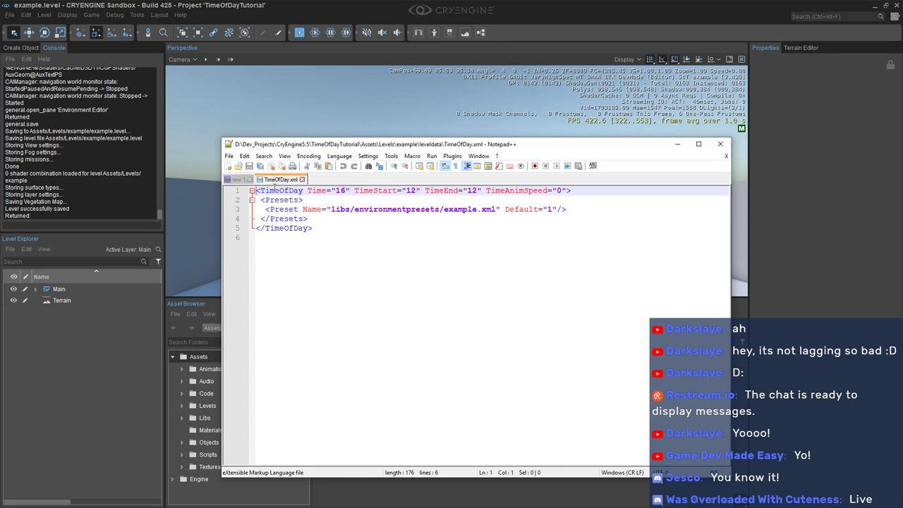
click(314, 190)
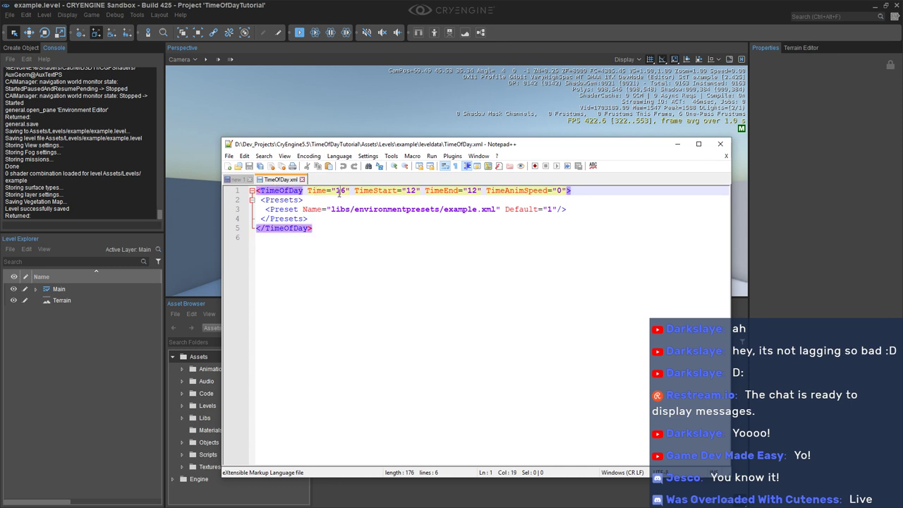
click(137, 15)
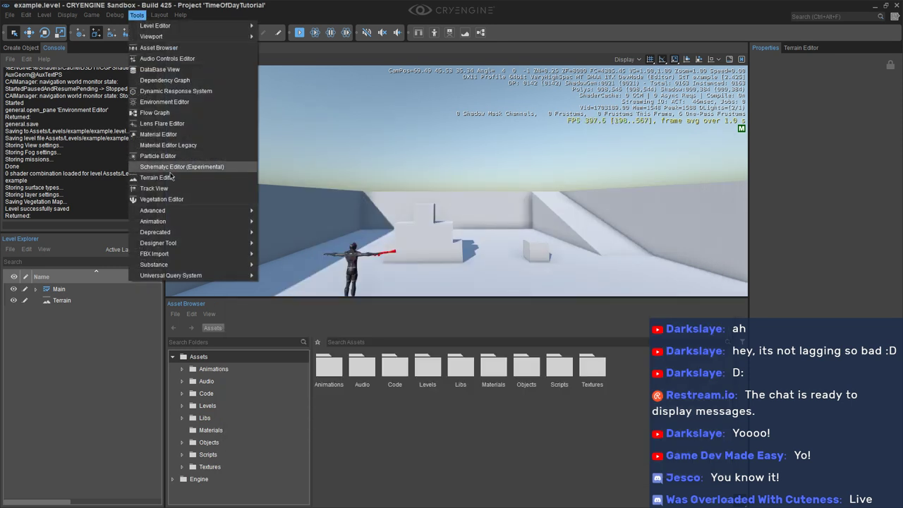
Reopen the Environment Editor at 16:00 as a taller floating window at the screen top
click(167, 102)
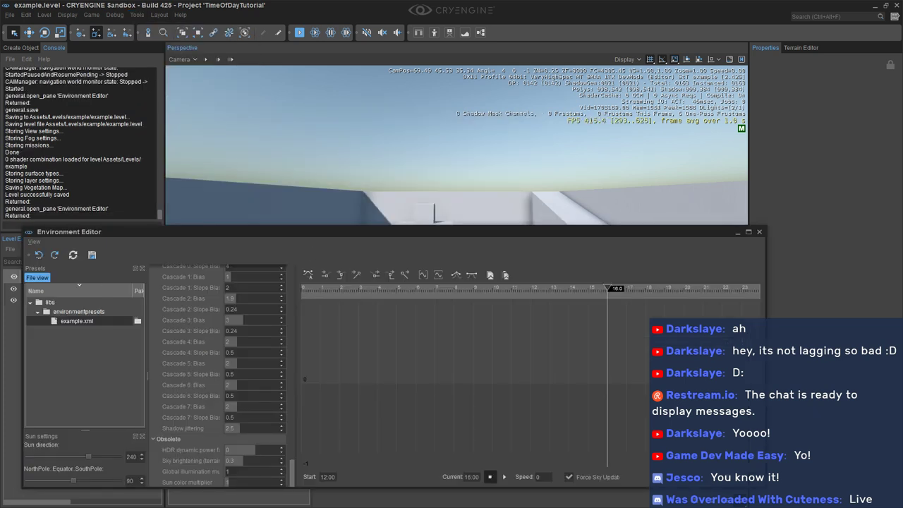
key(alt+Tab)
drag(452, 146, 421, 219)
click(167, 221)
drag(166, 231, 176, 1)
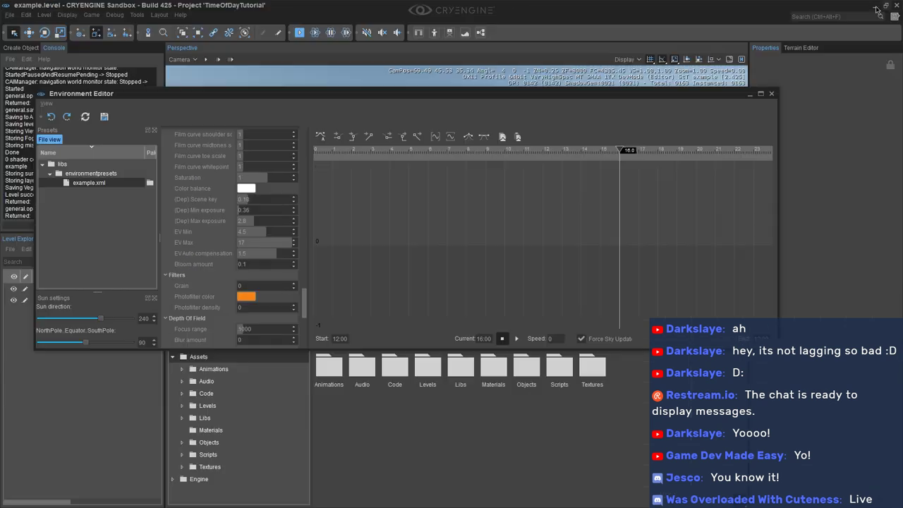
click(882, 6)
drag(388, 350, 394, 381)
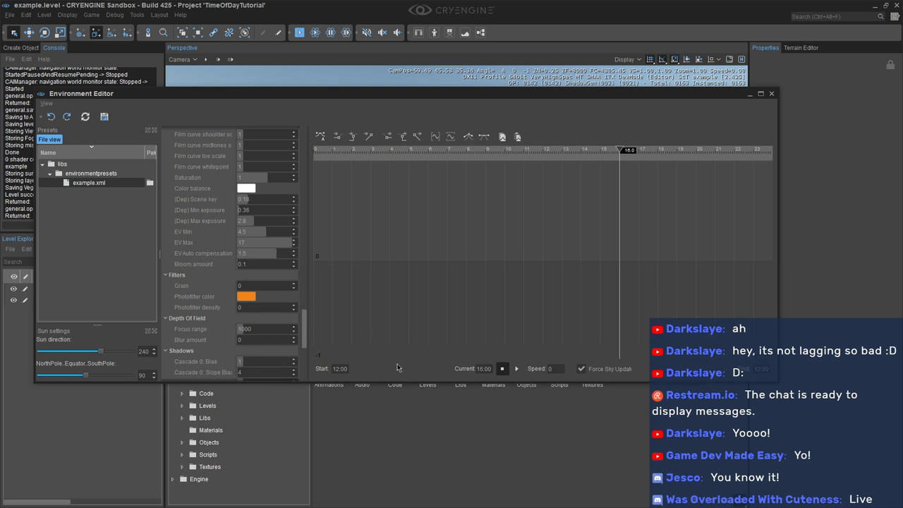
drag(419, 98, 415, 22)
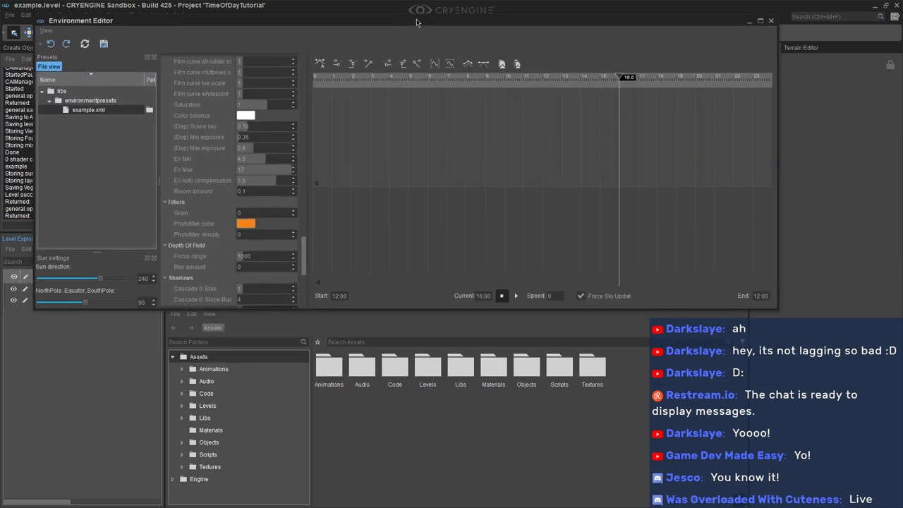
Change Time="16" to Time="19" in TimeOfDay.xml, save it, and return to the Sandbox
key(alt+Tab)
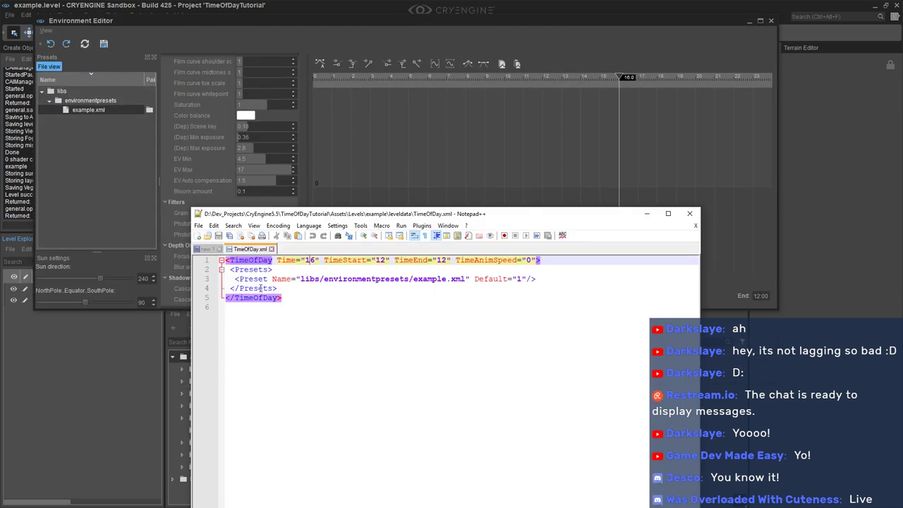
drag(375, 209, 479, 314)
click(442, 457)
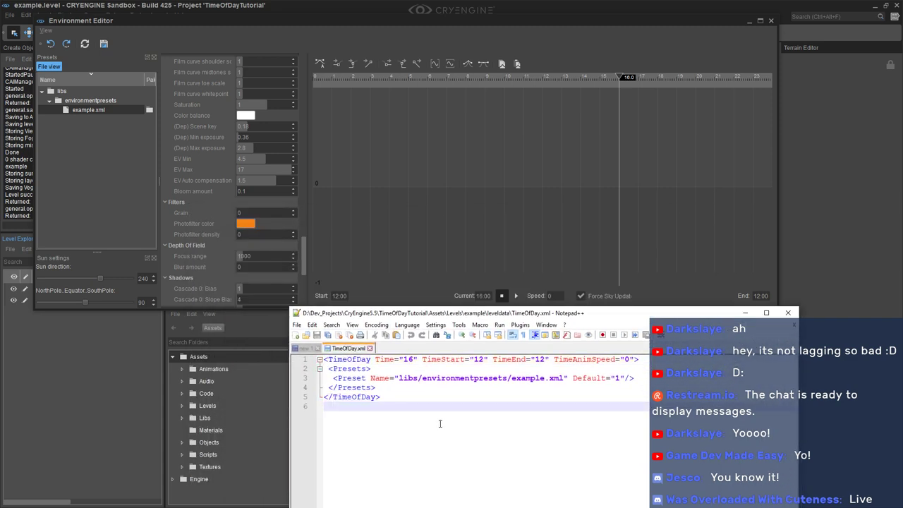
double_click(340, 360)
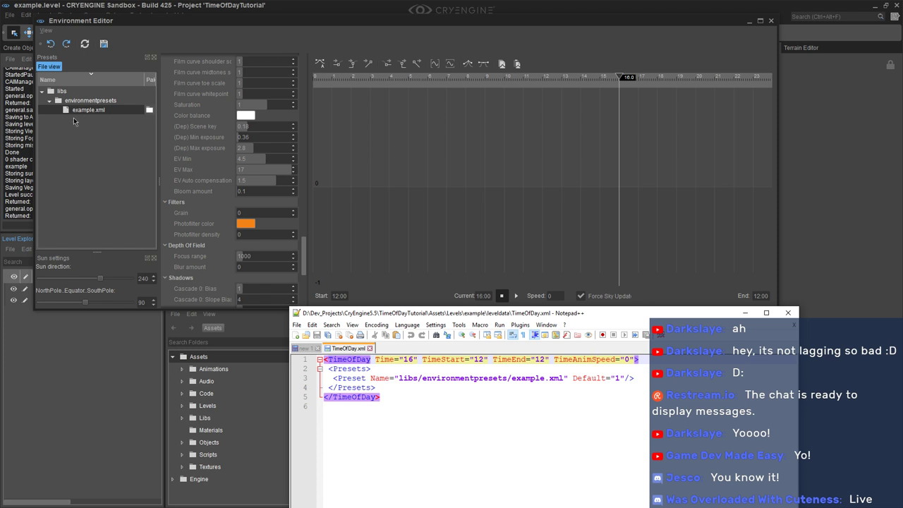
click(489, 435)
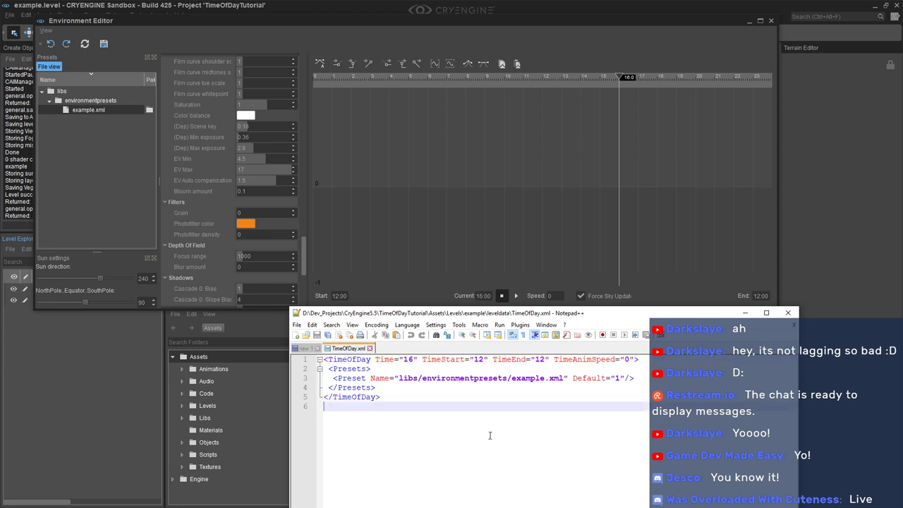
click(408, 360)
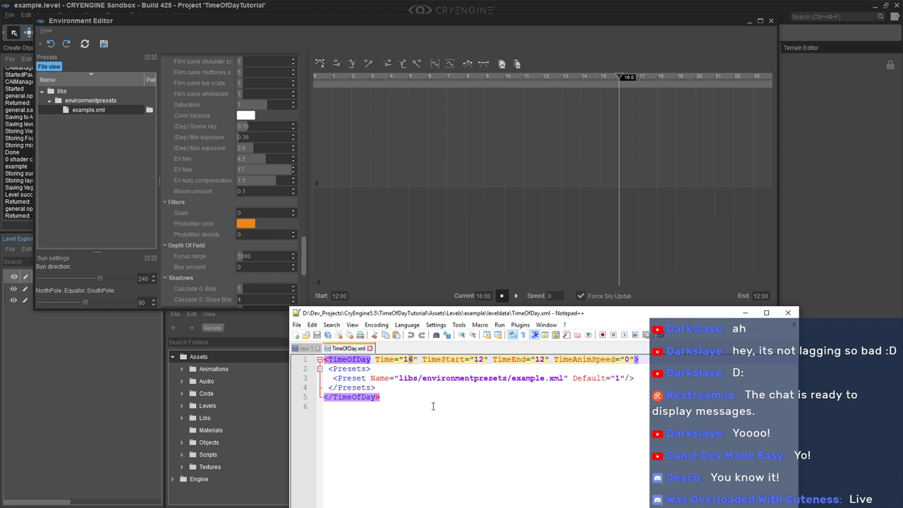
key(Delete)
text(9)
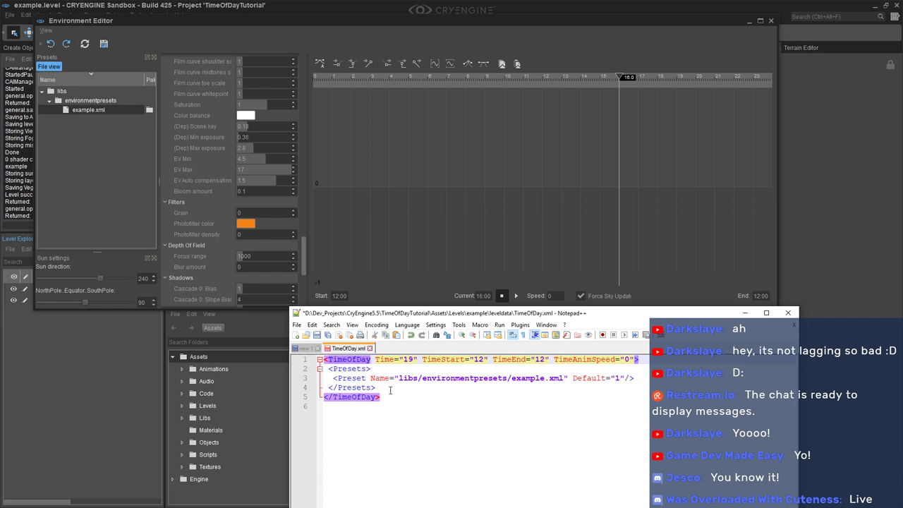
click(317, 334)
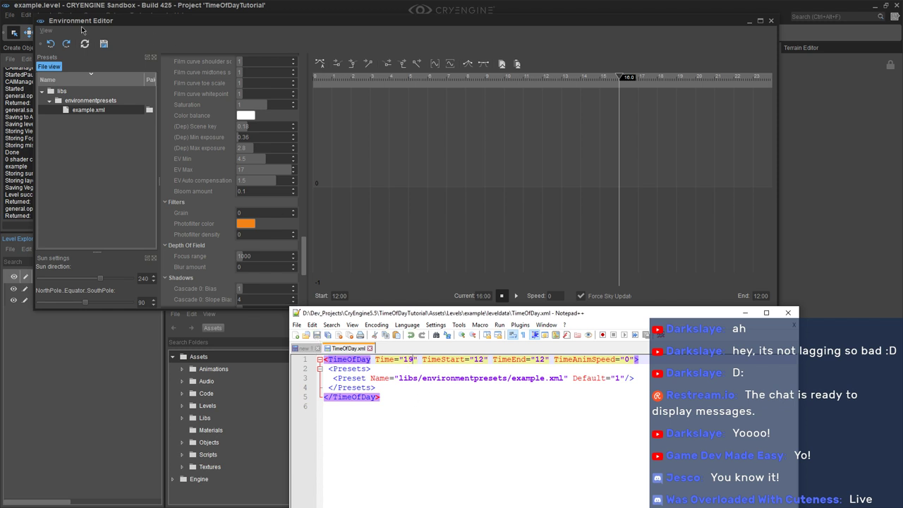
click(415, 294)
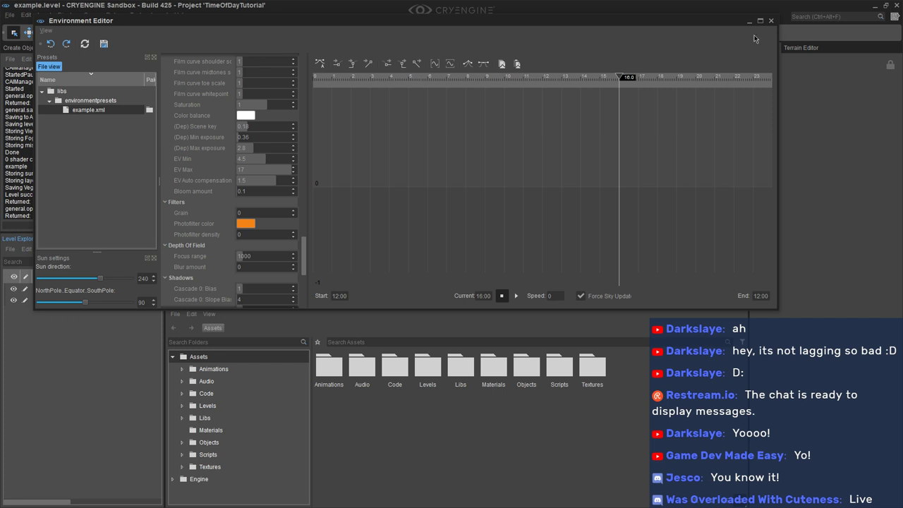
Close the Environment Editor, reopen the Levels/example level, and tilt the view toward the sky
click(771, 22)
click(10, 15)
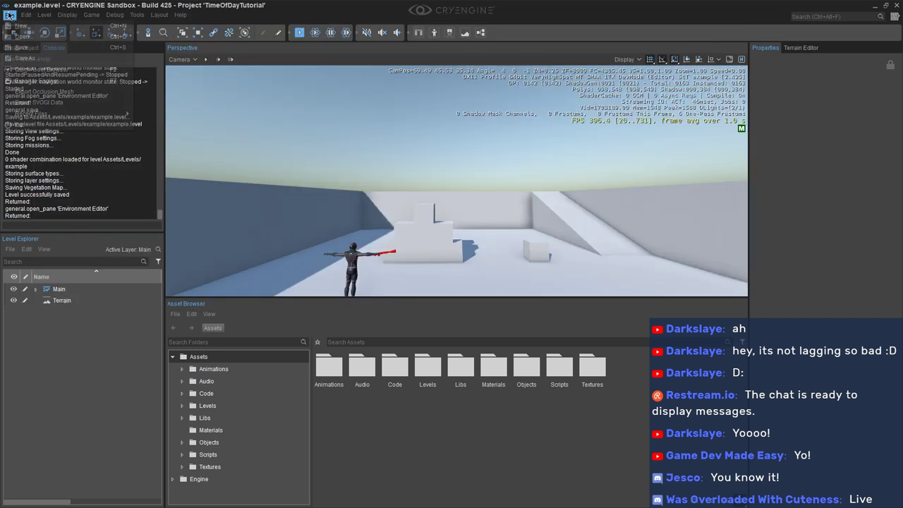
click(21, 36)
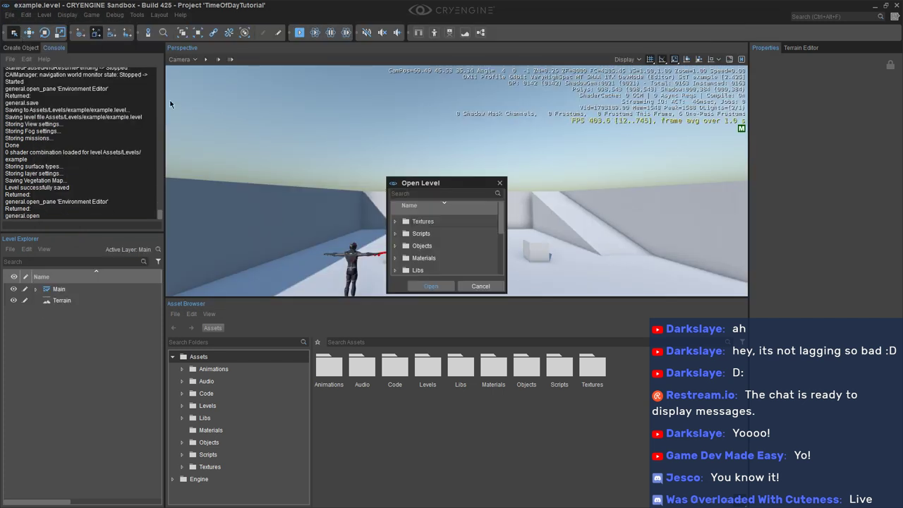
scroll(406, 262, down, 2)
click(395, 245)
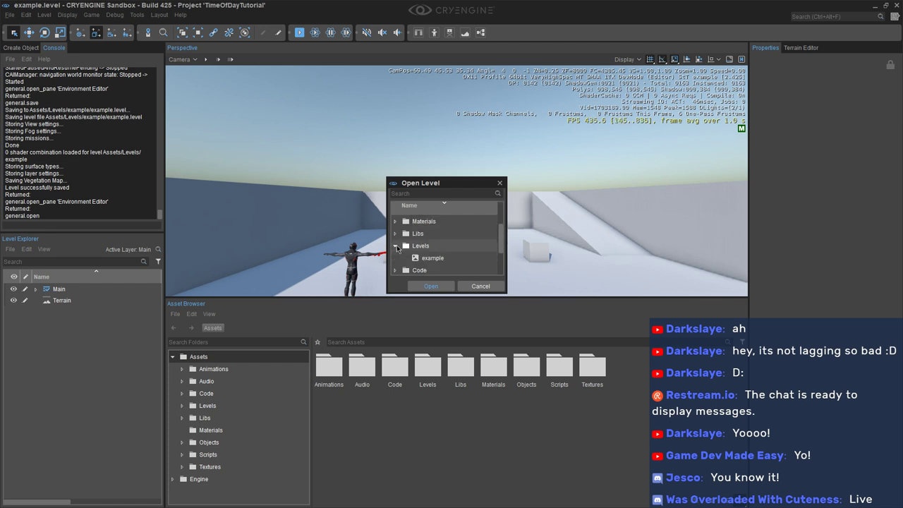
double_click(432, 260)
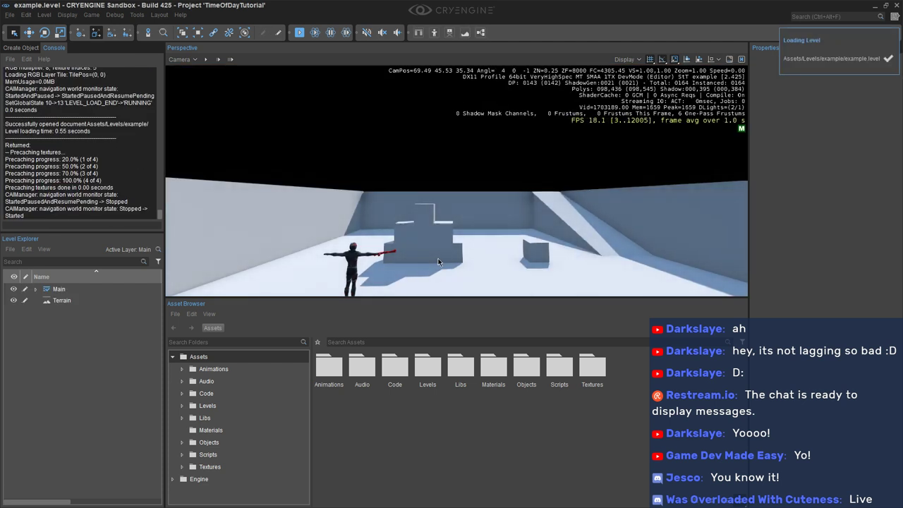
drag(437, 262, 402, 275)
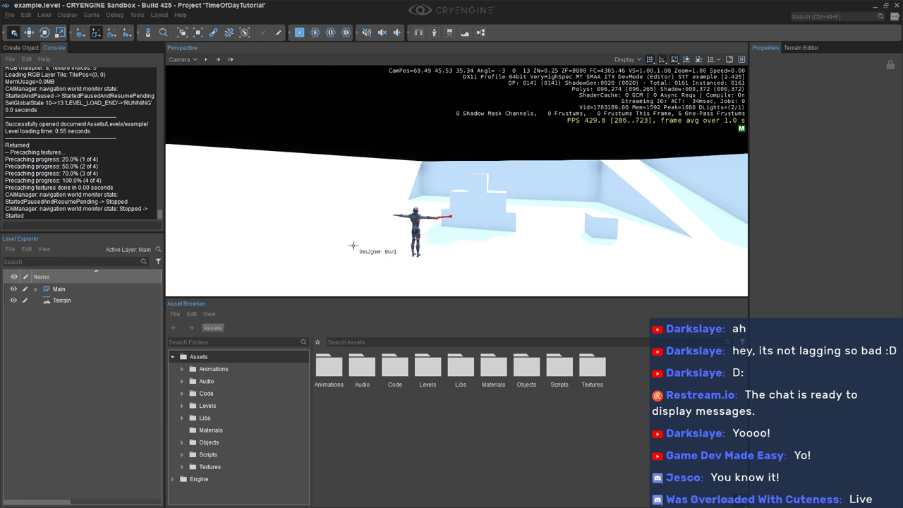
Add an empty entity and create a C# script named ChangeTimeOfDay in the Scripts folder
click(21, 47)
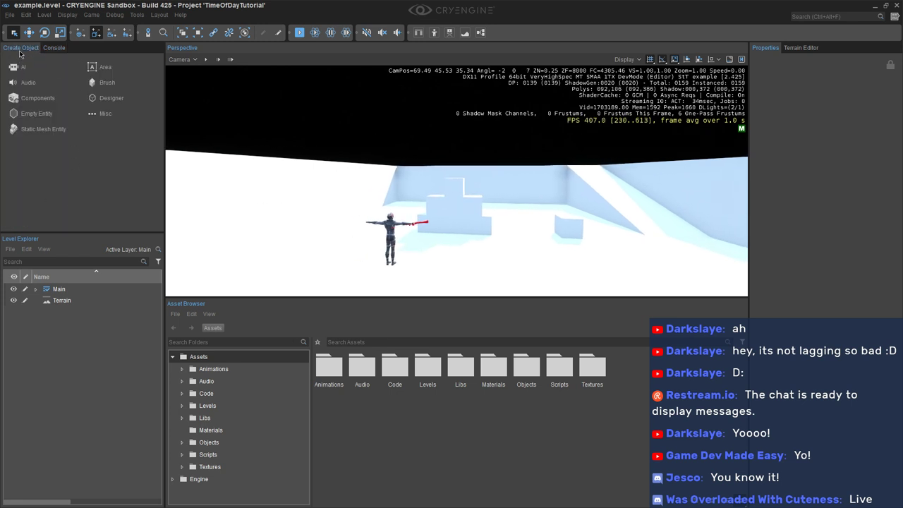
click(35, 113)
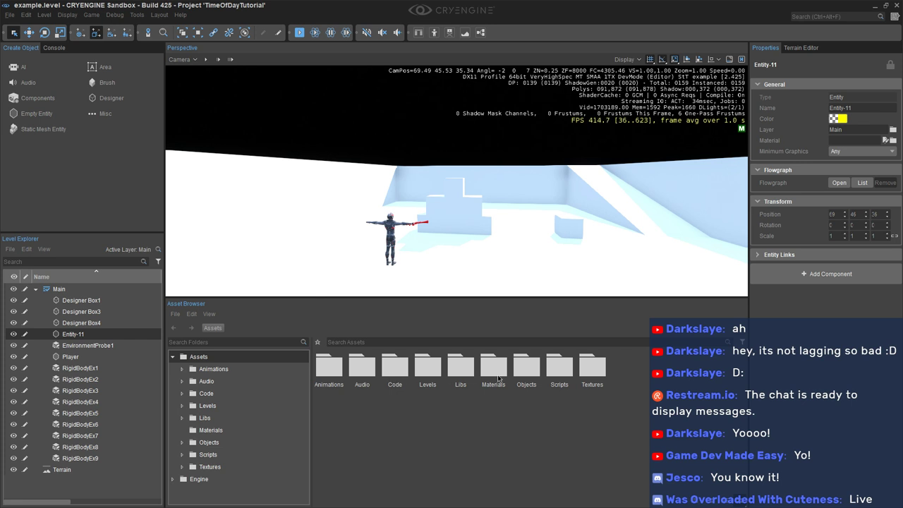
double_click(558, 373)
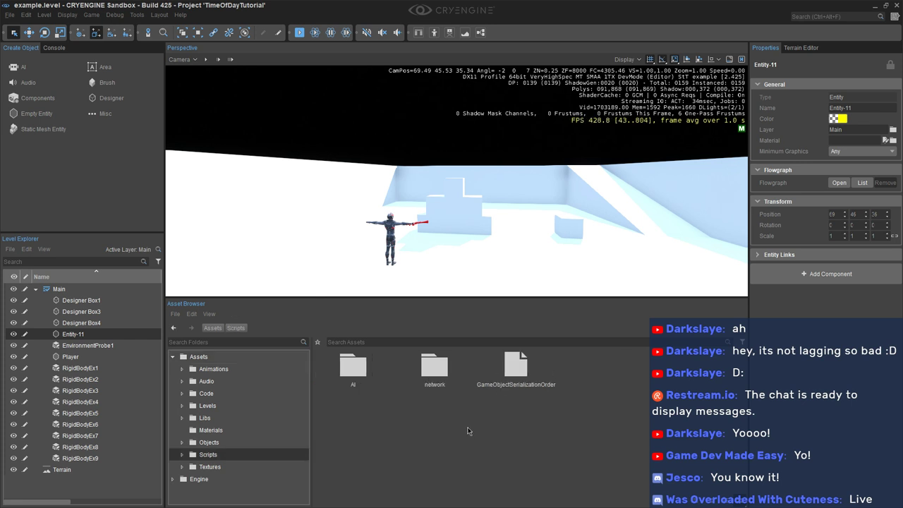
right_click(531, 432)
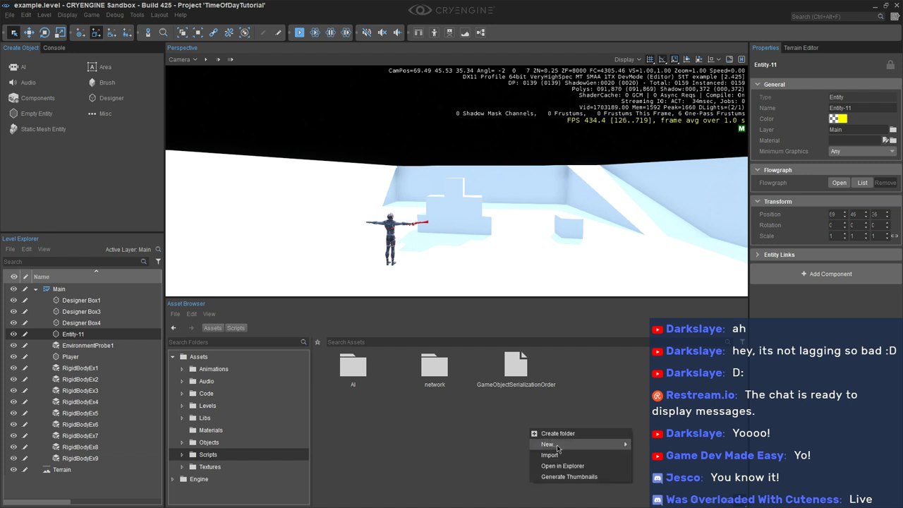
mouse_move(559, 445)
click(647, 445)
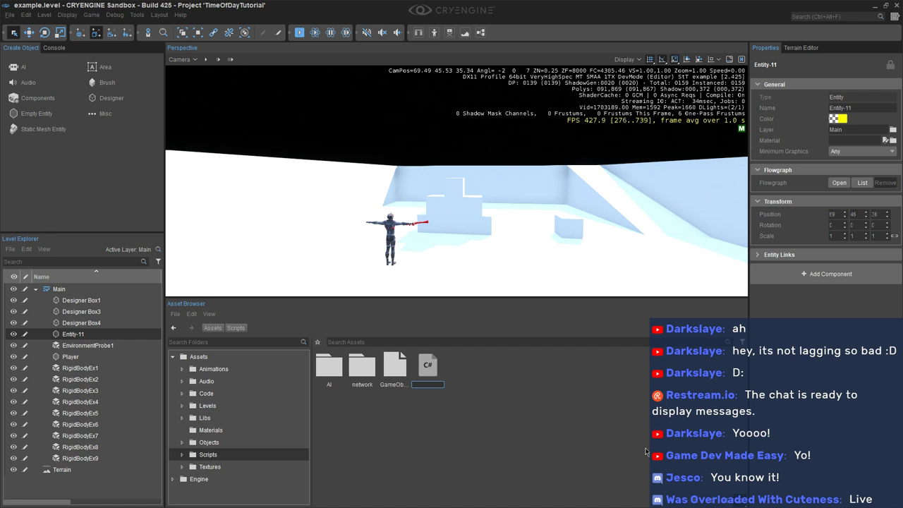
text(ChangeTimeO)
text(fDay)
key(Return)
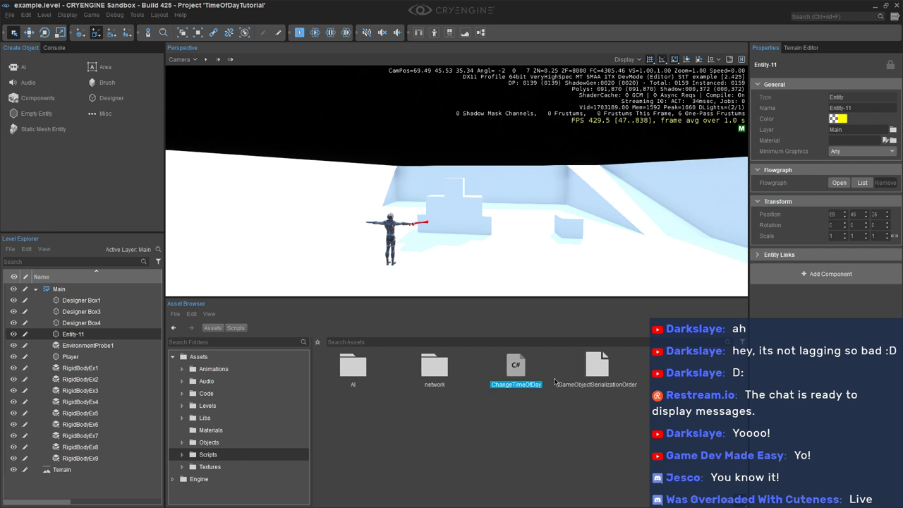
Attach the ChangeTimeOfDay component to Entity-11
click(790, 277)
click(636, 323)
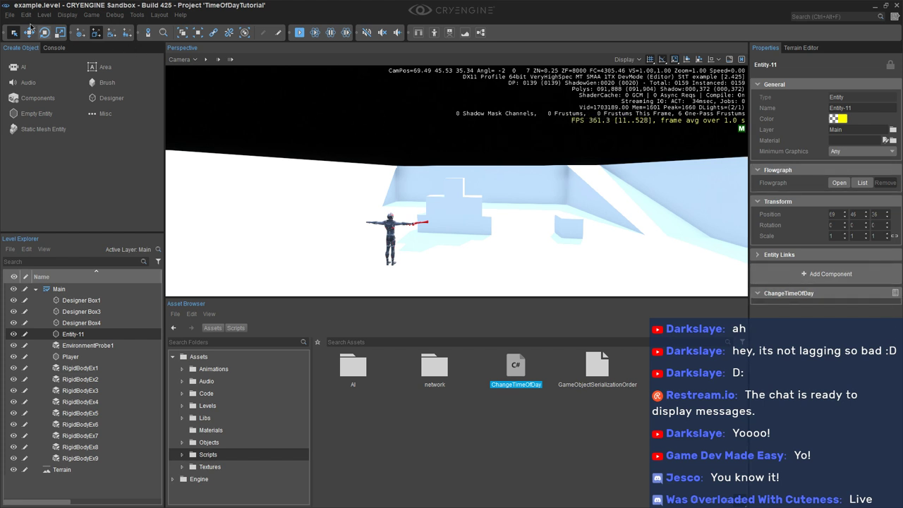
click(9, 14)
click(8, 14)
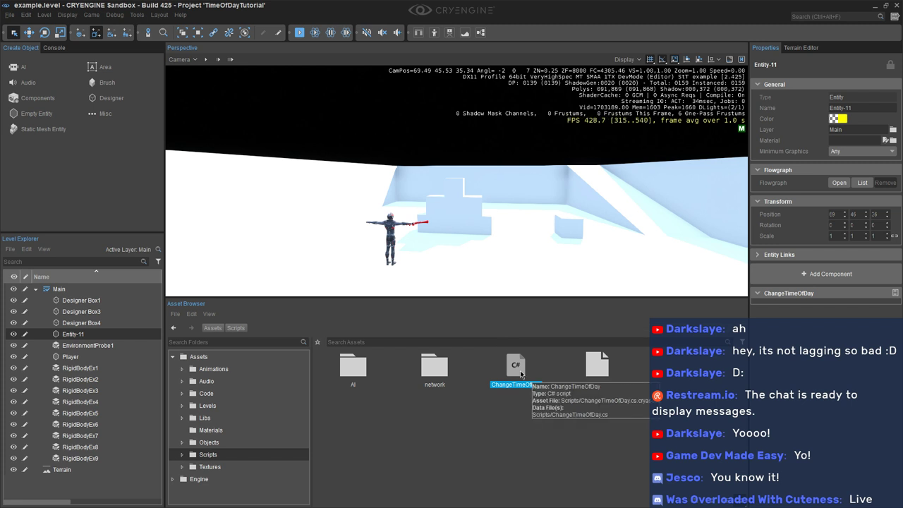
Open ChangeTimeOfDay.cs and write an Engine.Console.ExecuteString() call inside OnGameplayStart
double_click(520, 371)
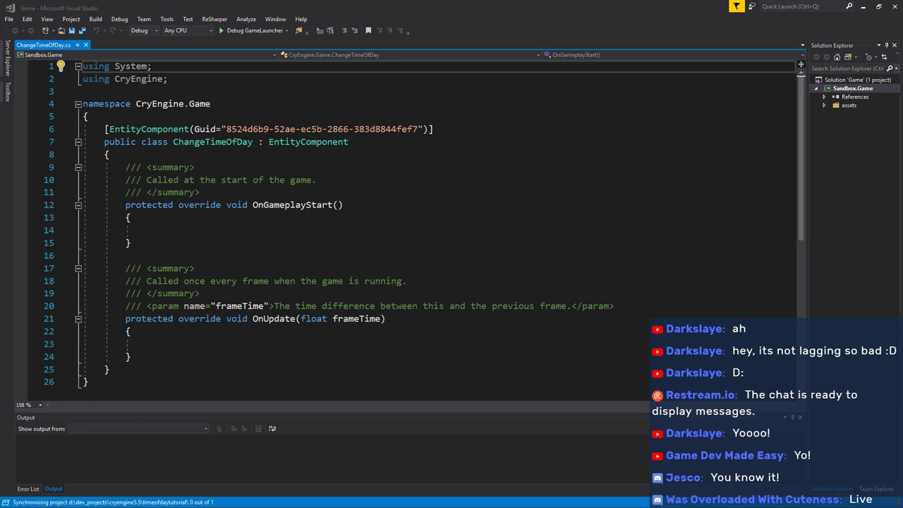
click(236, 228)
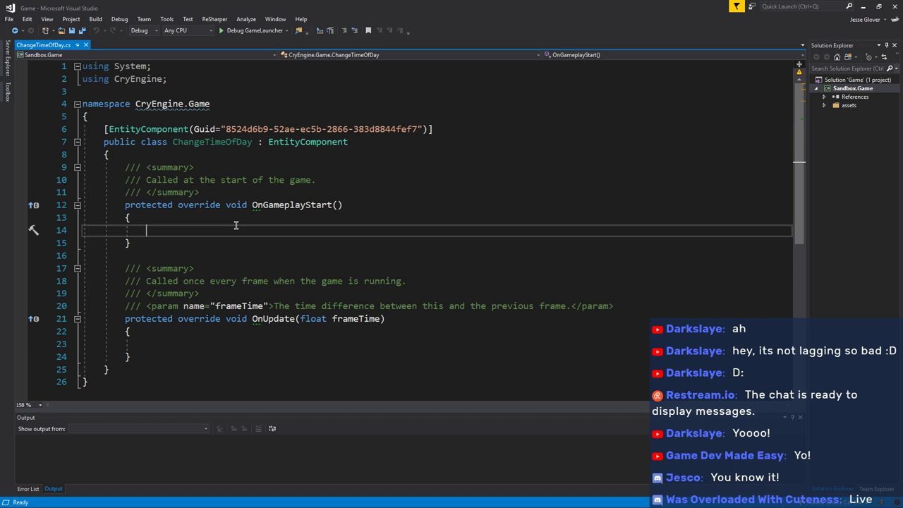
text(Engine.)
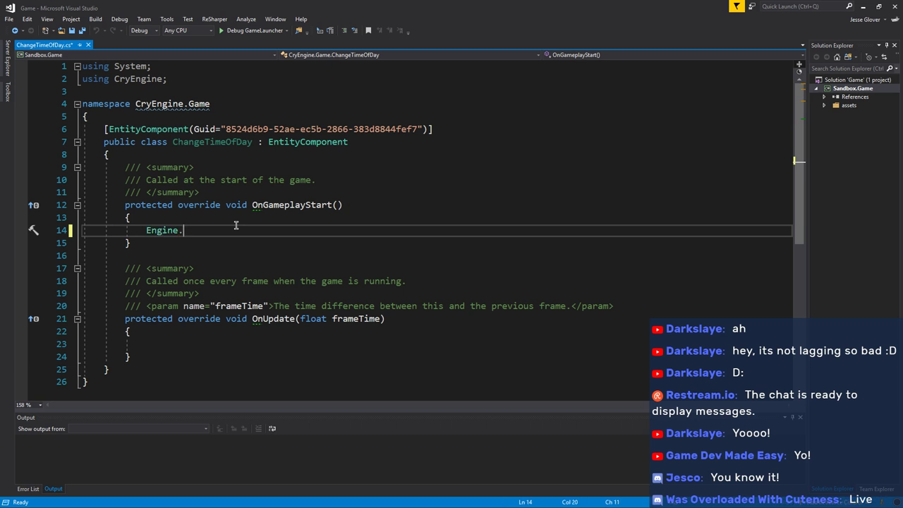
text(Conso)
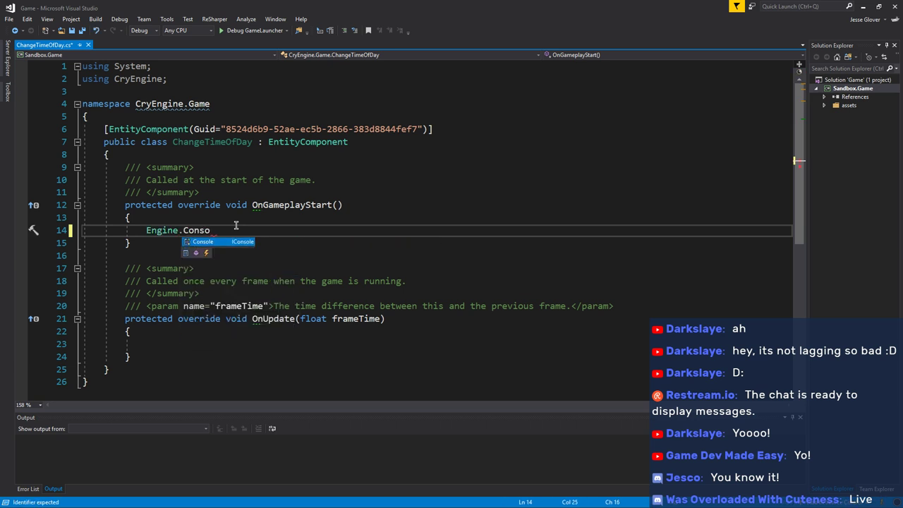
text(le.Exe)
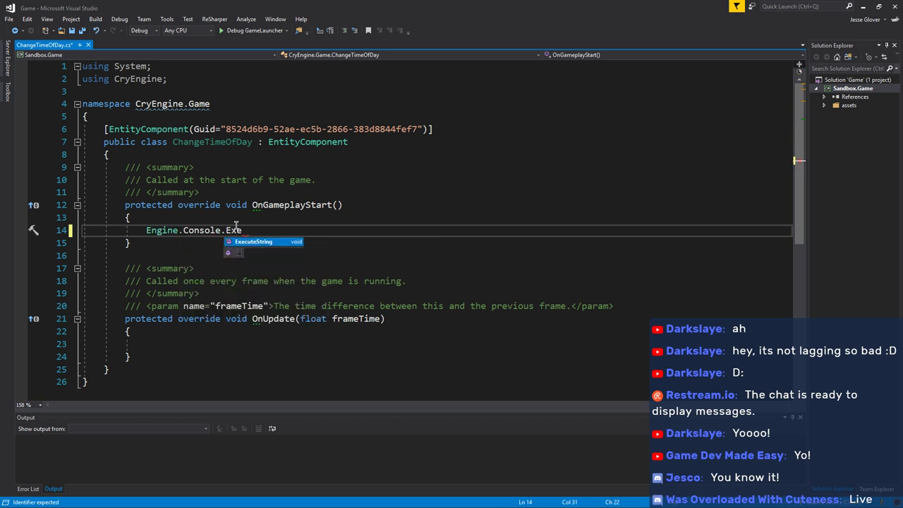
text(cuteS)
key(Return)
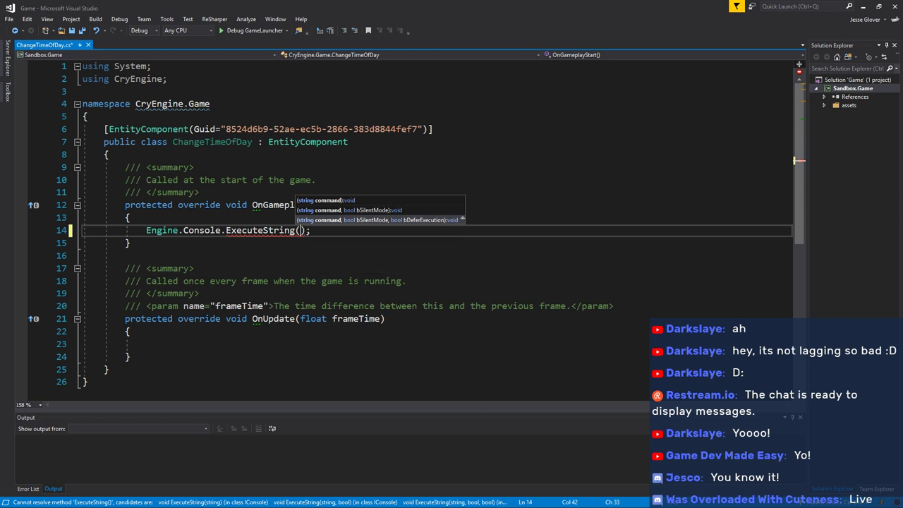
key(Escape)
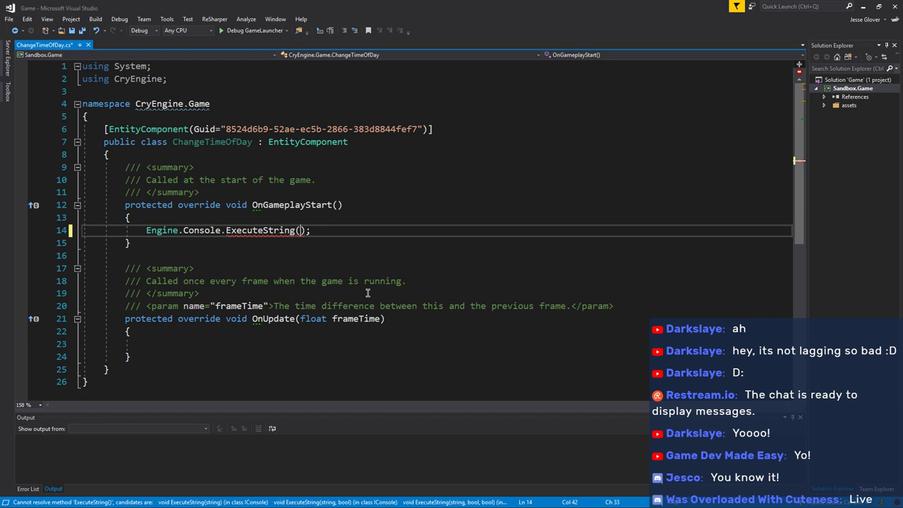
Pass "e_TimeOfDay 24" to ExecuteString, save, dismiss the exception error, and close Visual Studio
text(")
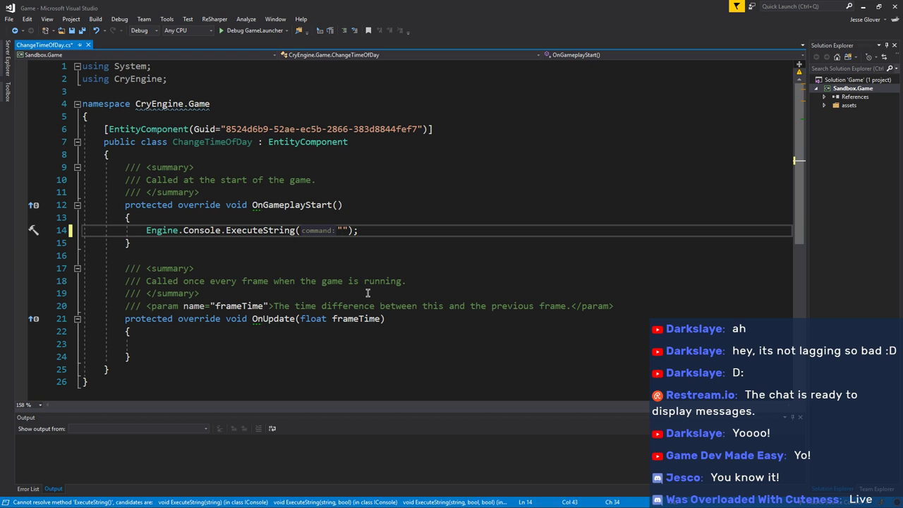
text(e_)
text(TimeOfDay)
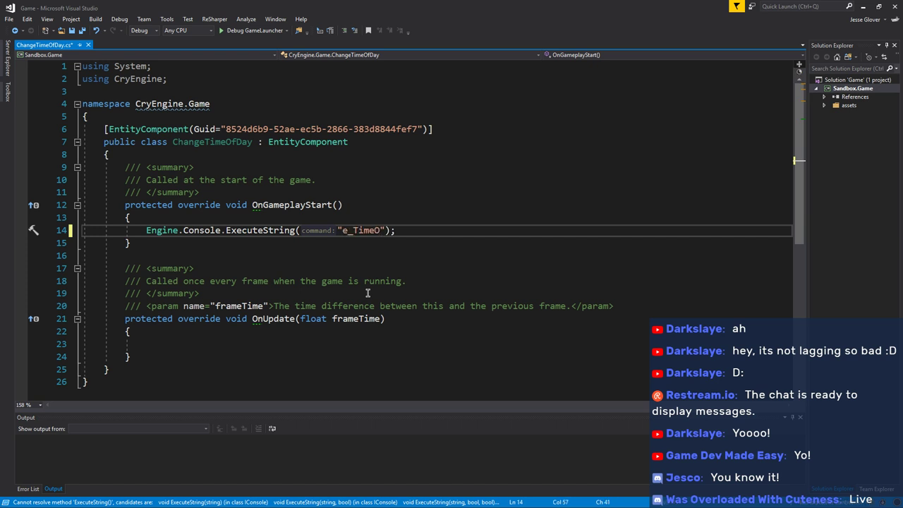
text( 24)
key(ctrl+s)
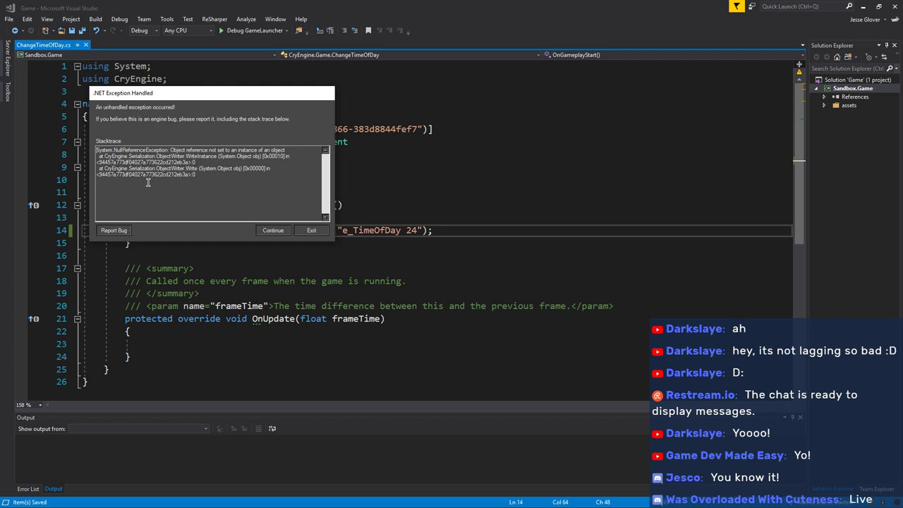
click(298, 230)
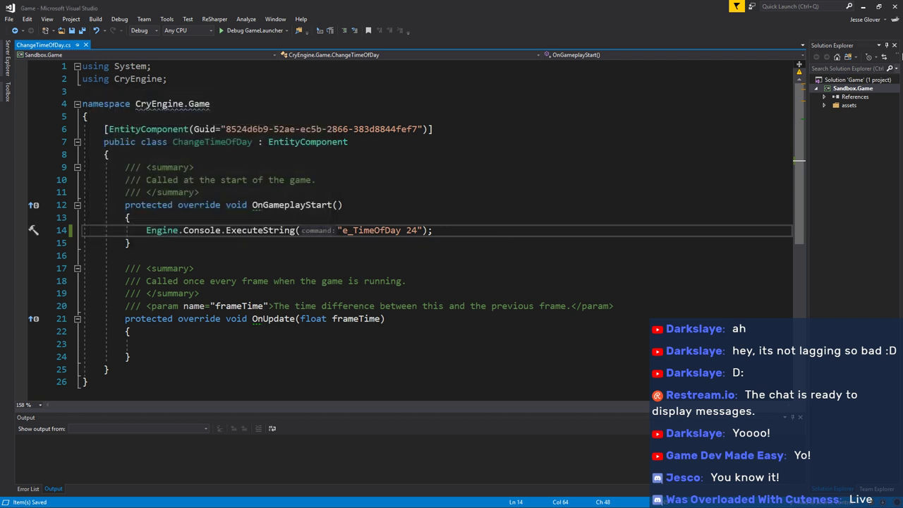
click(895, 7)
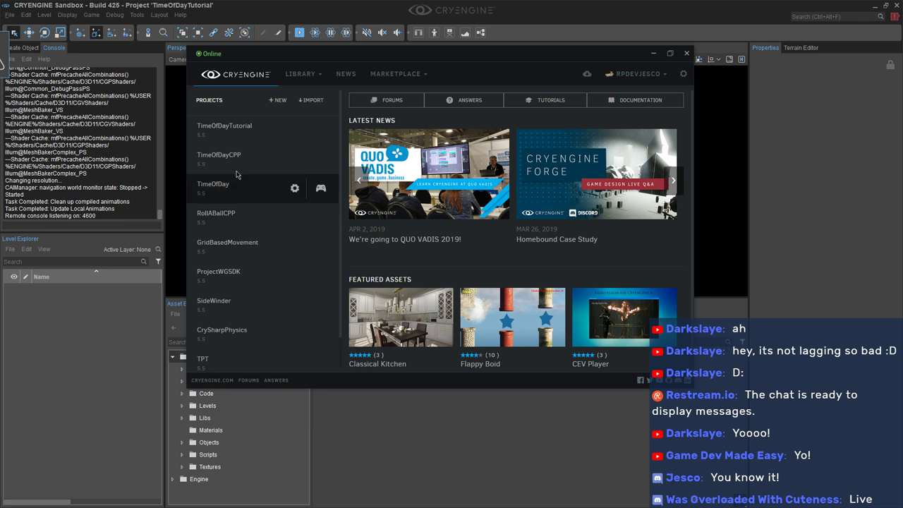
Close the launcher and open the example level from the Levels folder
click(78, 320)
click(10, 15)
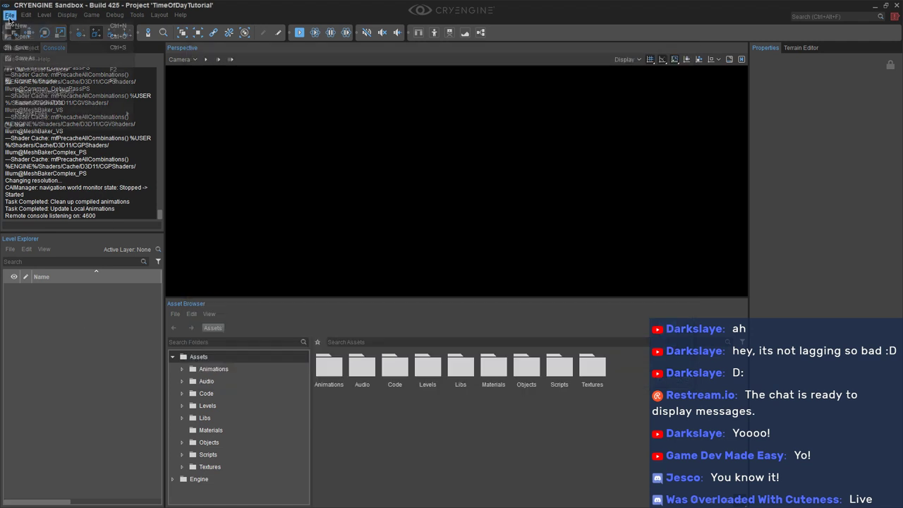
click(21, 36)
scroll(448, 238, down, 4)
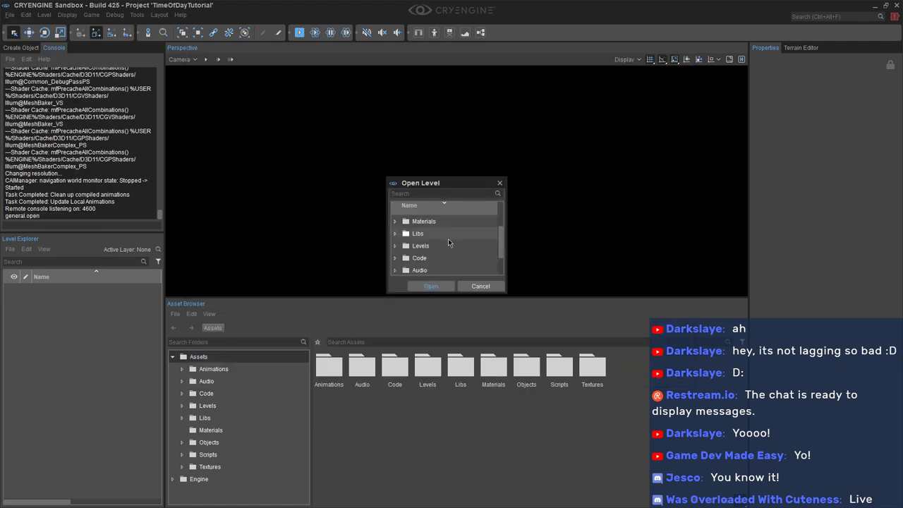
scroll(404, 264, up, 2)
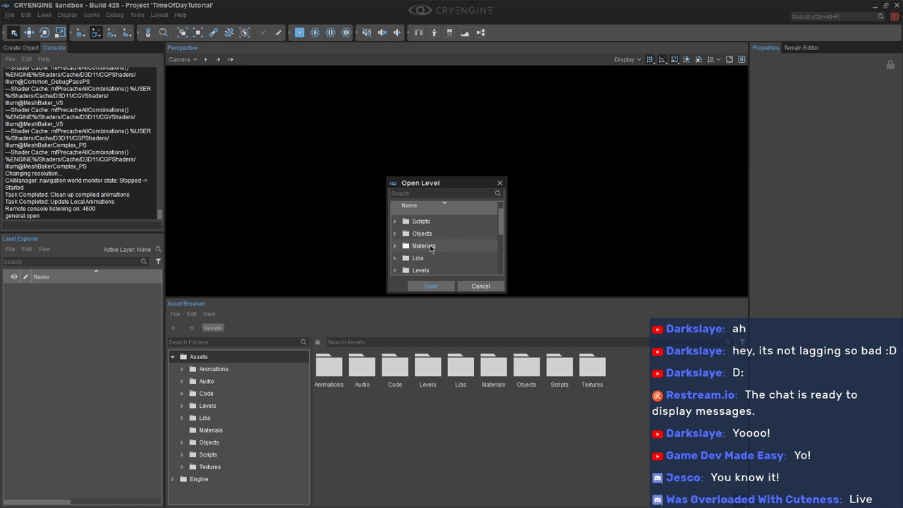
scroll(416, 247, down, 3)
double_click(424, 234)
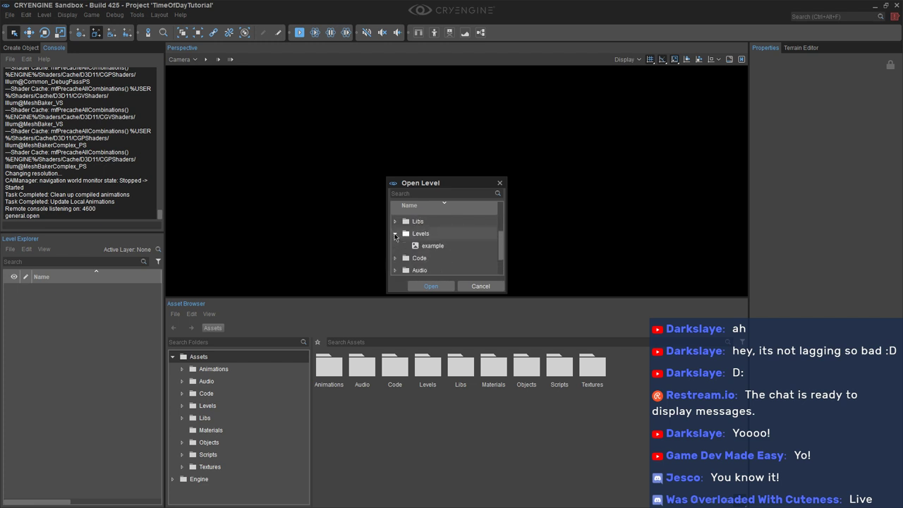
double_click(436, 245)
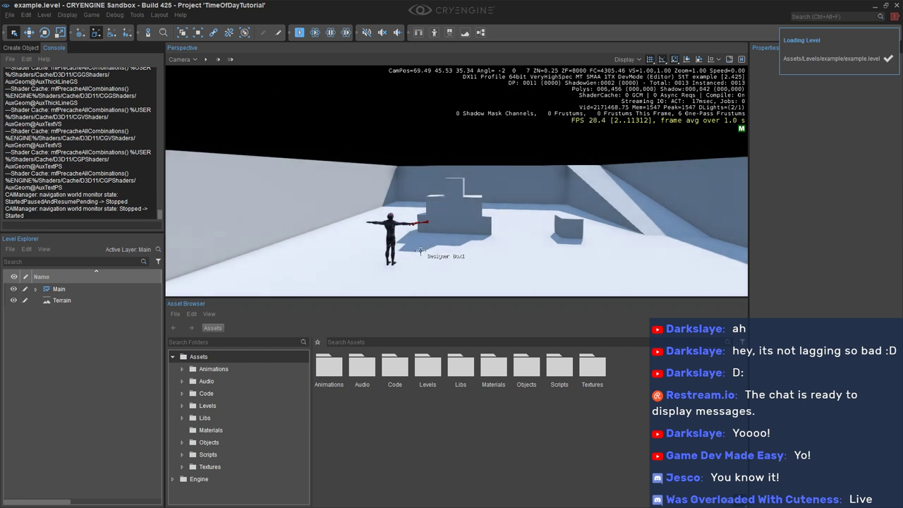
Select Entity-11 in the Main layer and play-test the level in game mode
click(36, 290)
click(73, 334)
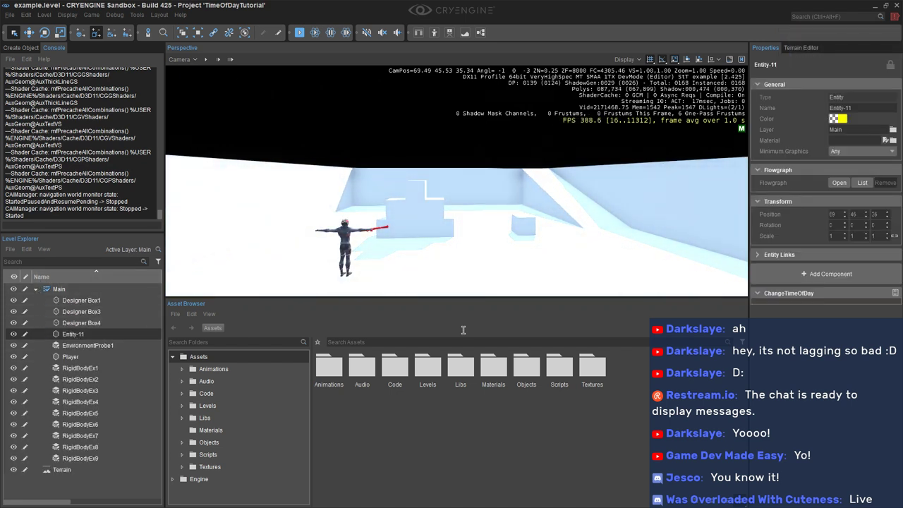
click(300, 33)
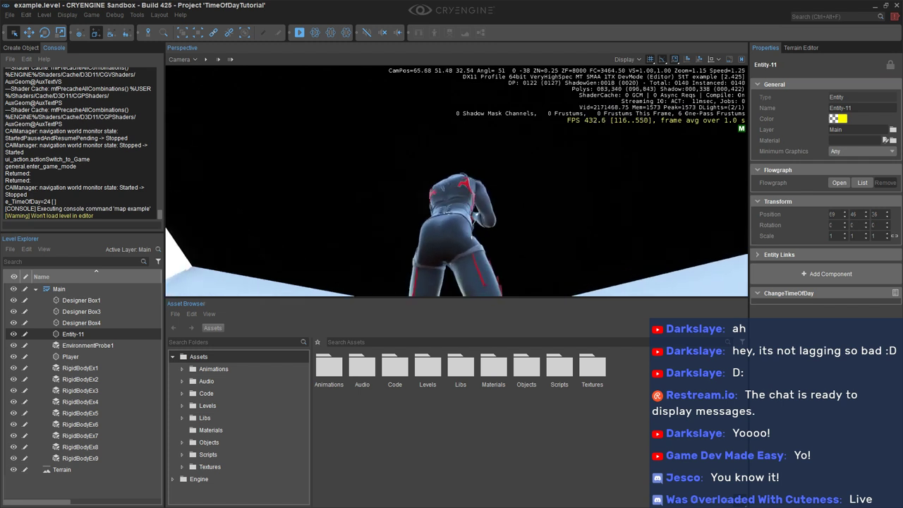
key(Escape)
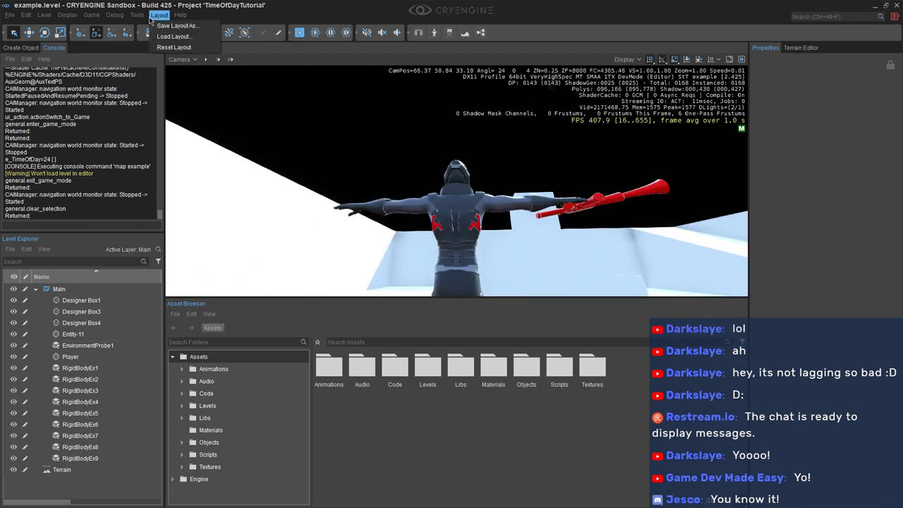
Check the Environment Editor, open the changetimeofday script, and return to the level view
click(137, 15)
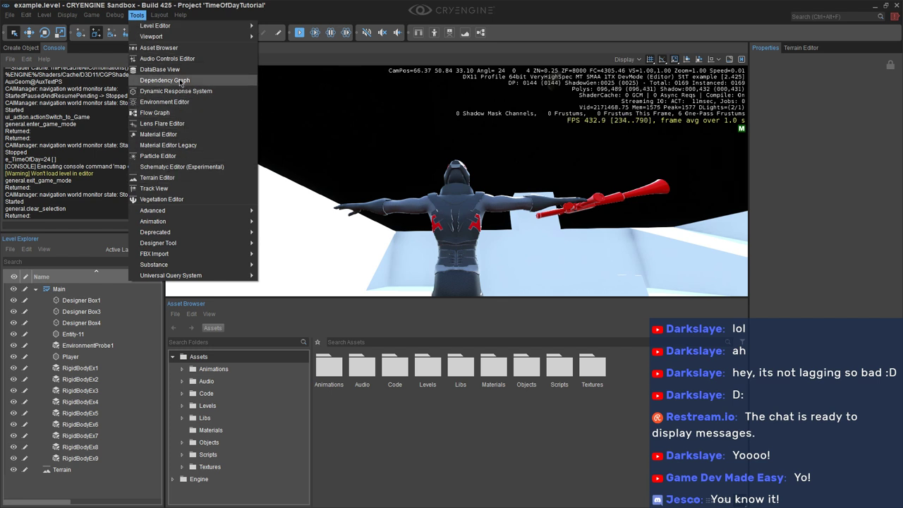
click(175, 102)
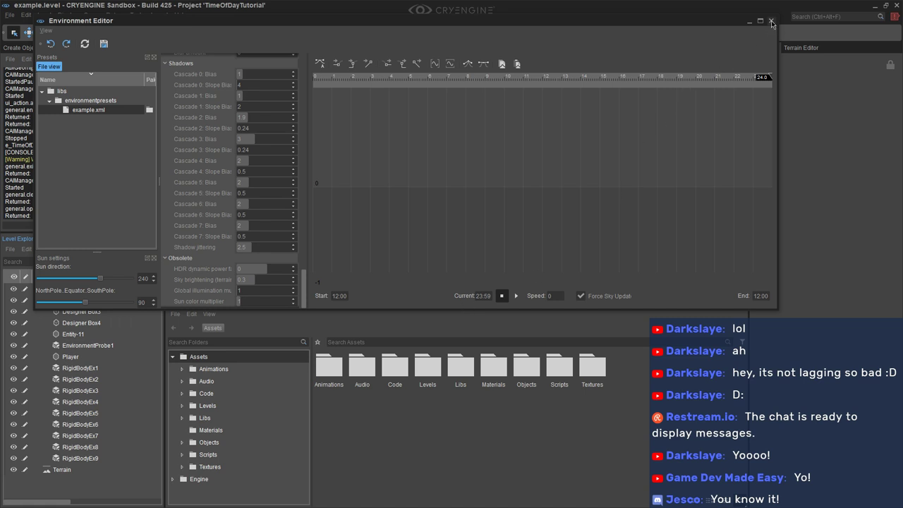
click(772, 22)
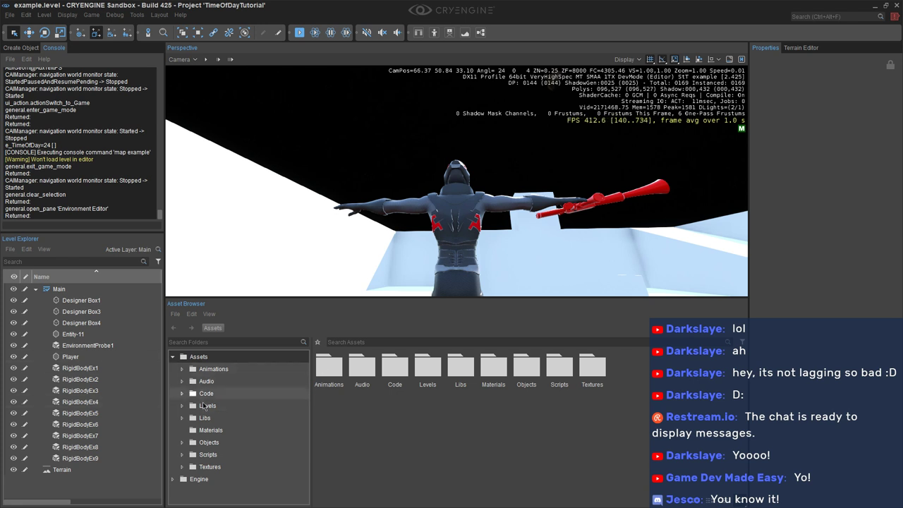
click(208, 456)
double_click(474, 378)
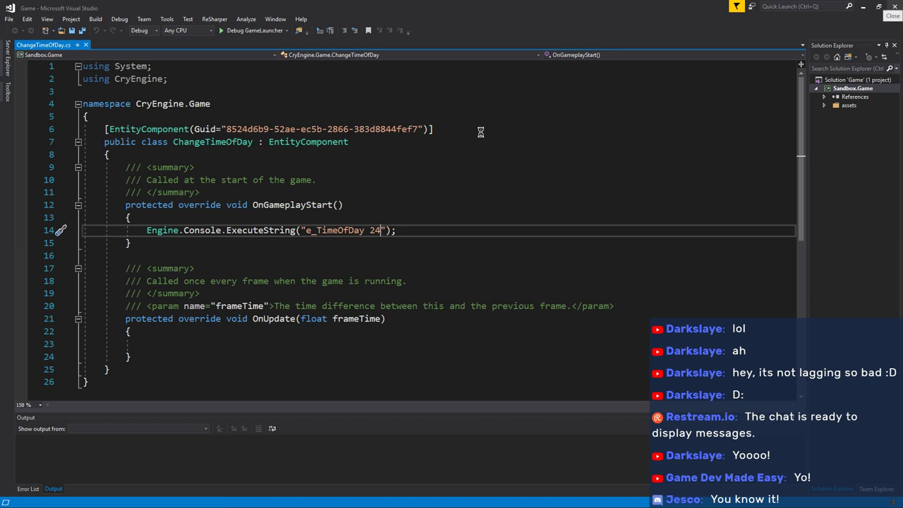
key(alt+Tab)
drag(367, 161, 484, 175)
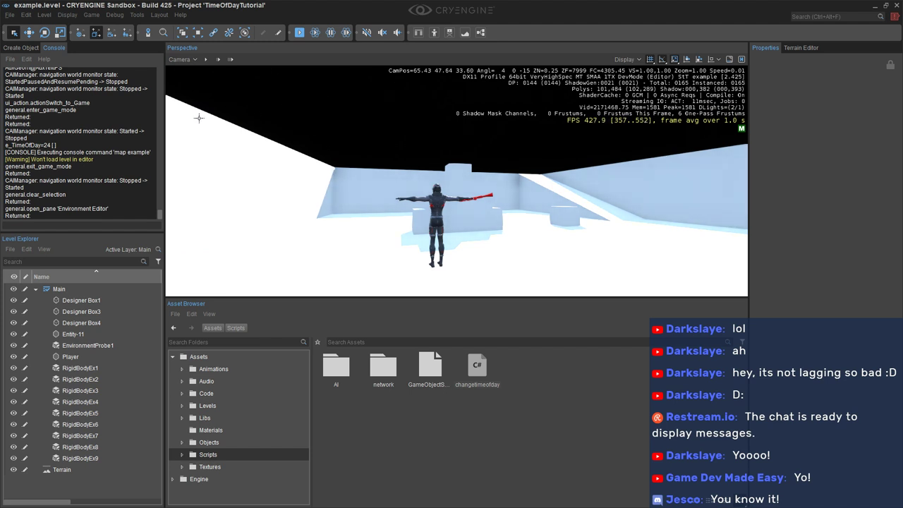
Remove the ChangeTimeOfDay component from Entity-11
click(73, 333)
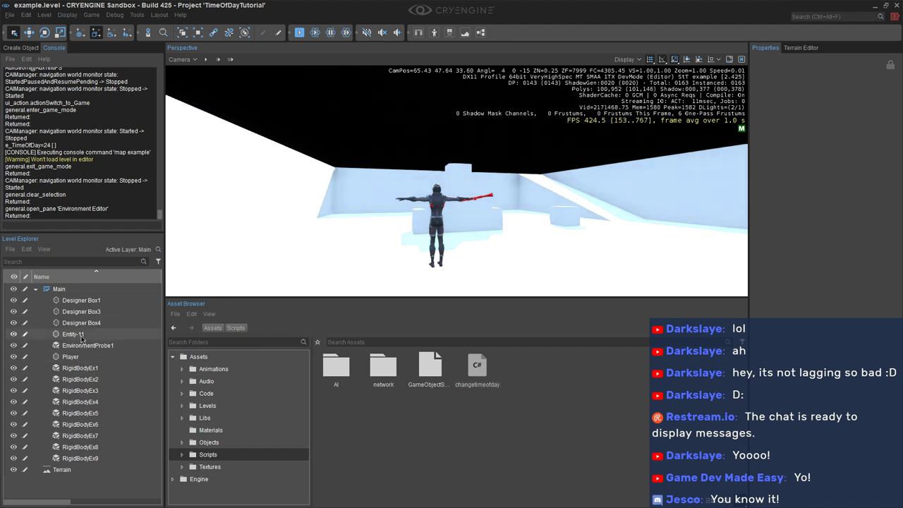
right_click(837, 295)
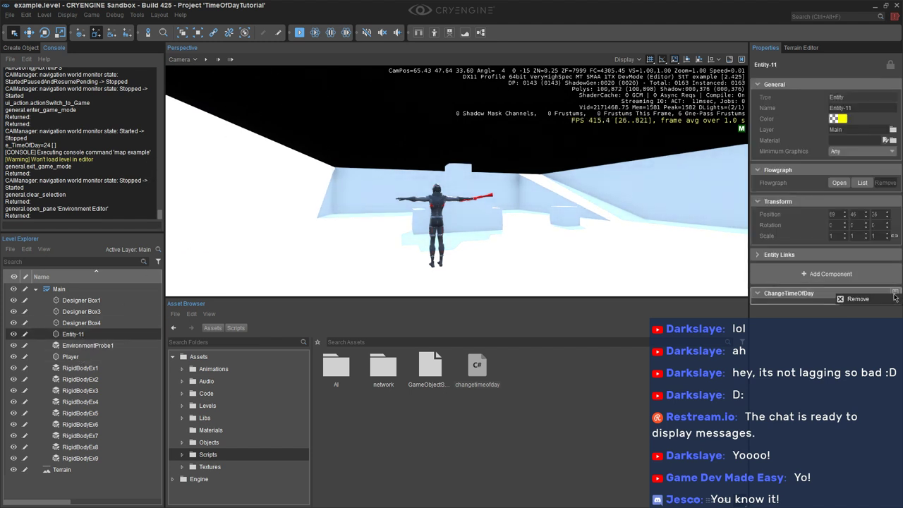
click(875, 300)
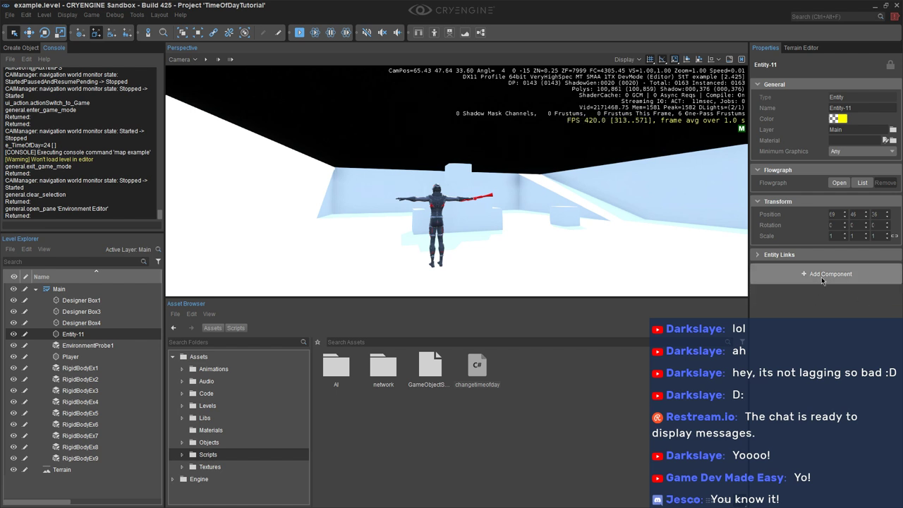
Create a flow graph for Entity-11 with no group and open the Flow Graph editor
click(839, 183)
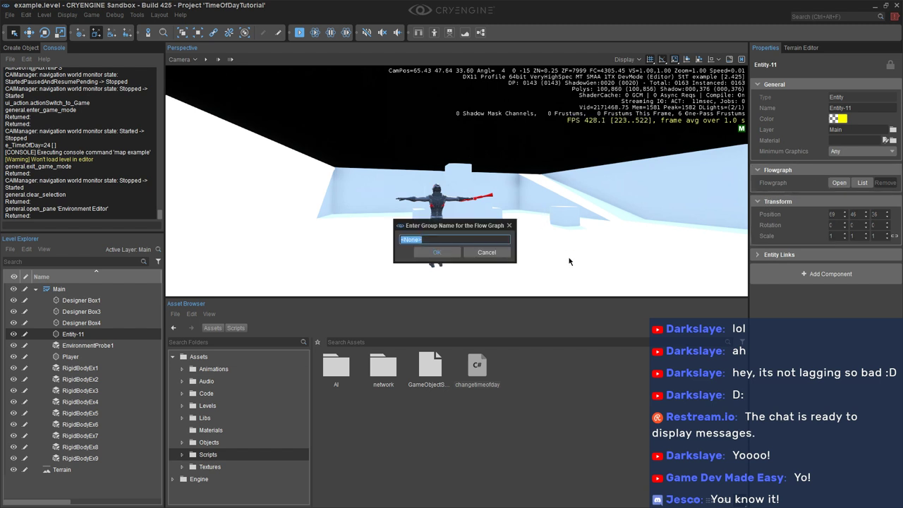
click(421, 251)
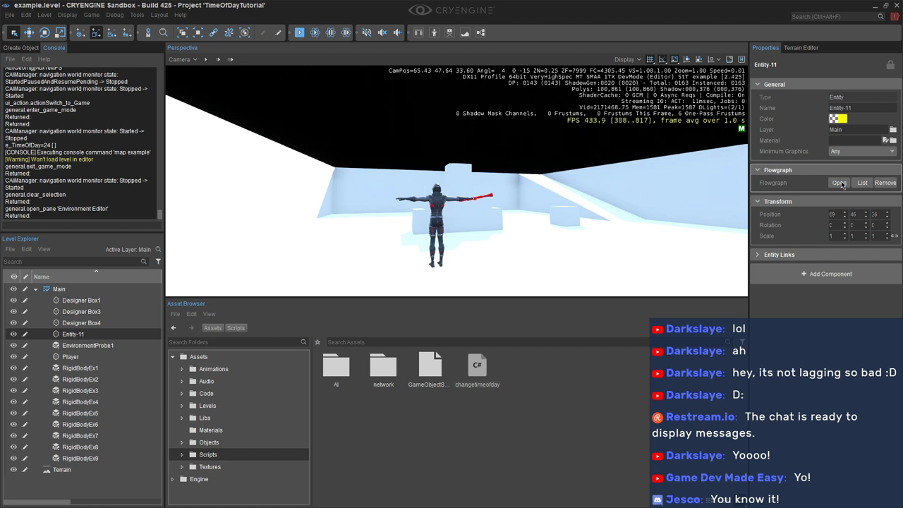
click(143, 15)
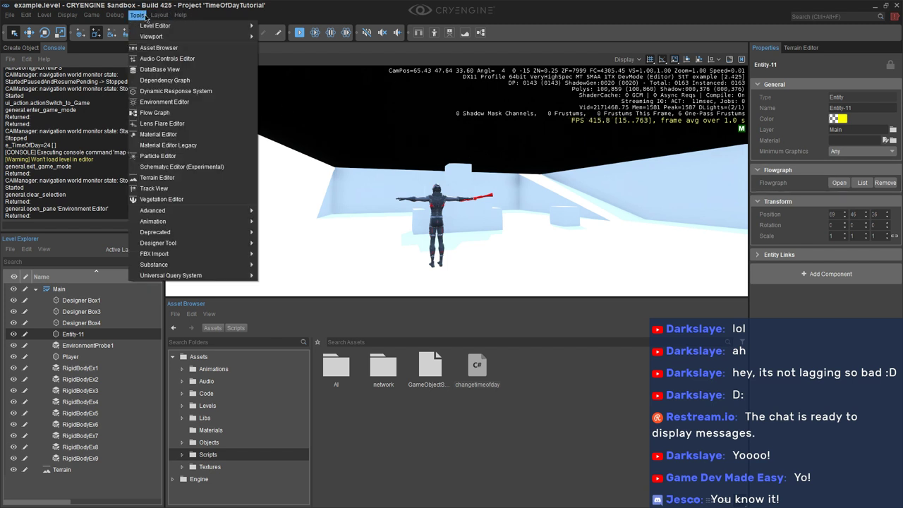
click(156, 113)
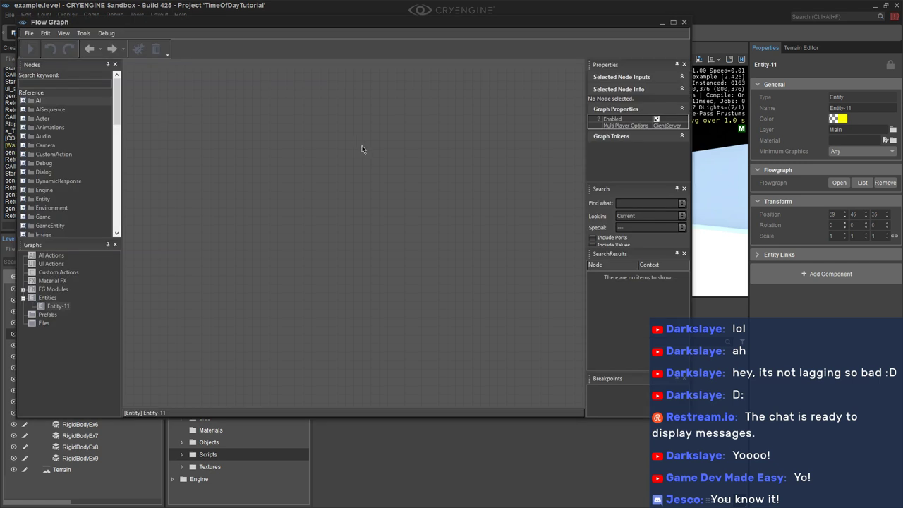
Show Entity-11's flow graph and place a Game:Start node on it
click(57, 308)
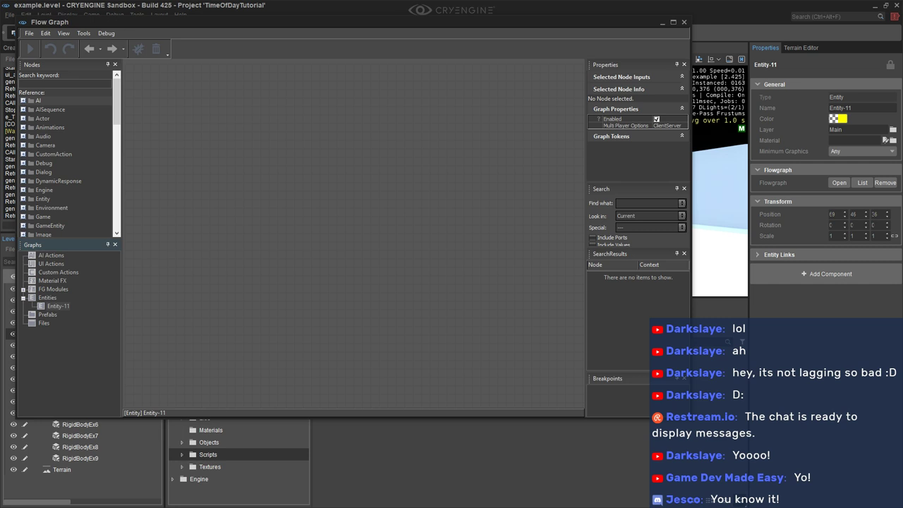
right_click(226, 165)
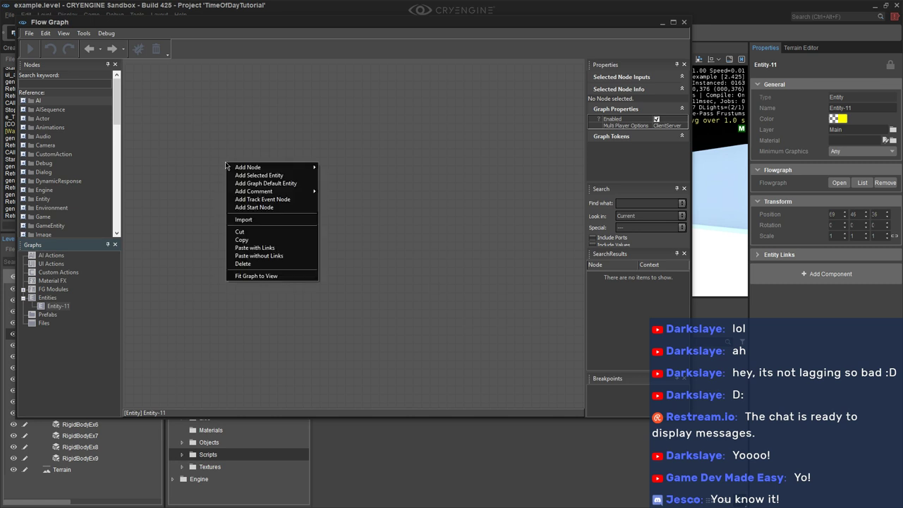
click(259, 209)
drag(259, 178, 199, 164)
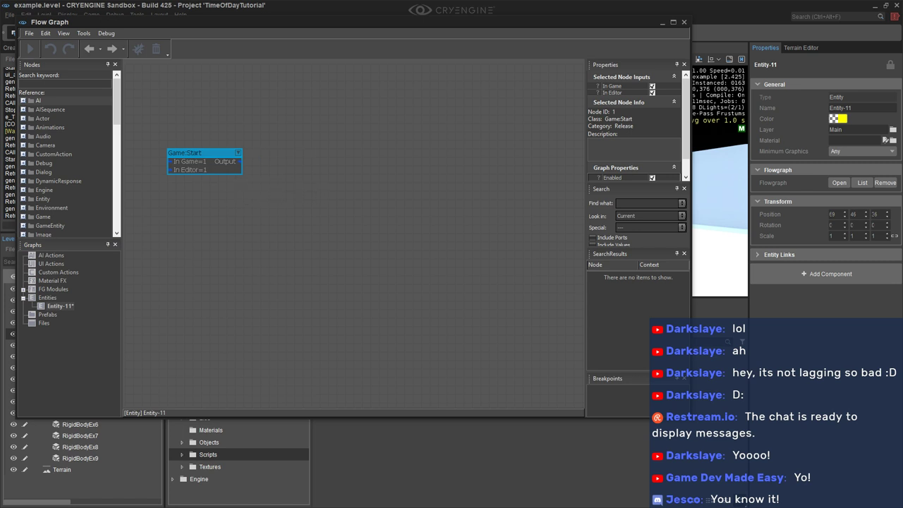
Add a Time:TimeOfDay node beside Game:Start and set its Time to 8
right_click(313, 153)
mouse_move(337, 163)
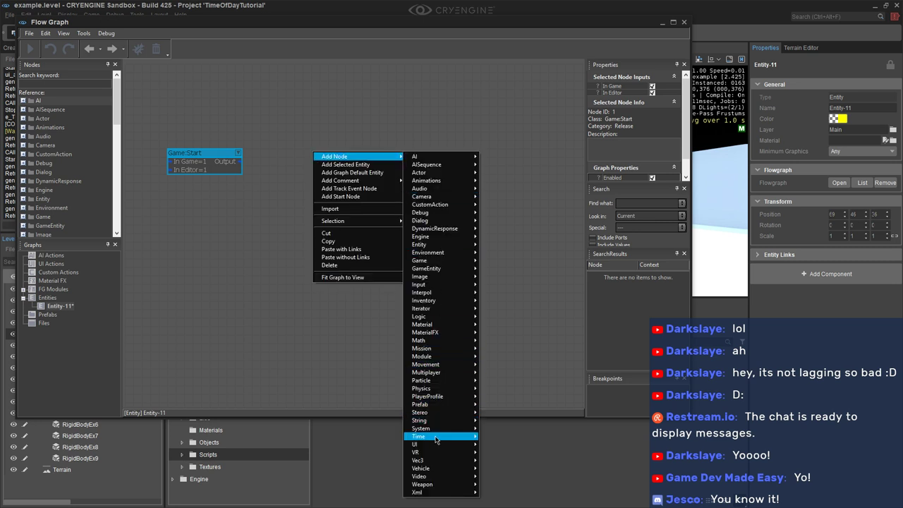
mouse_move(436, 438)
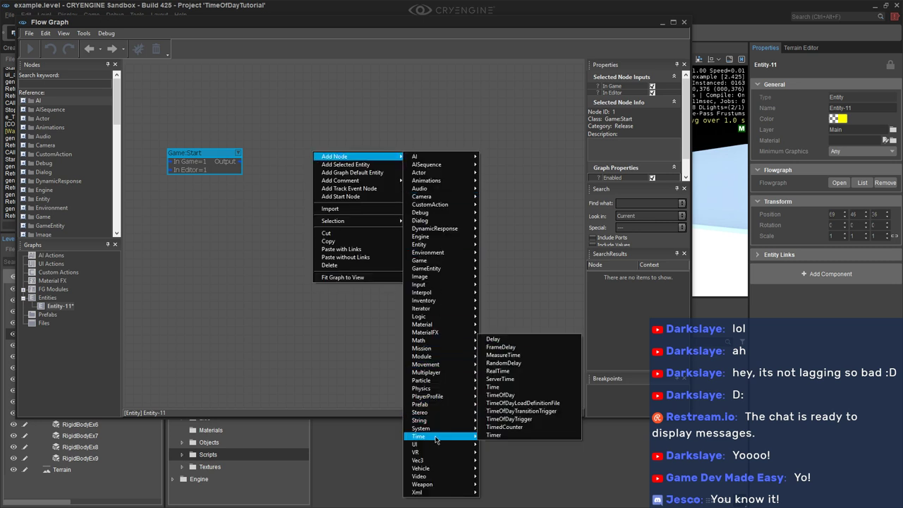
click(511, 398)
drag(344, 156, 345, 139)
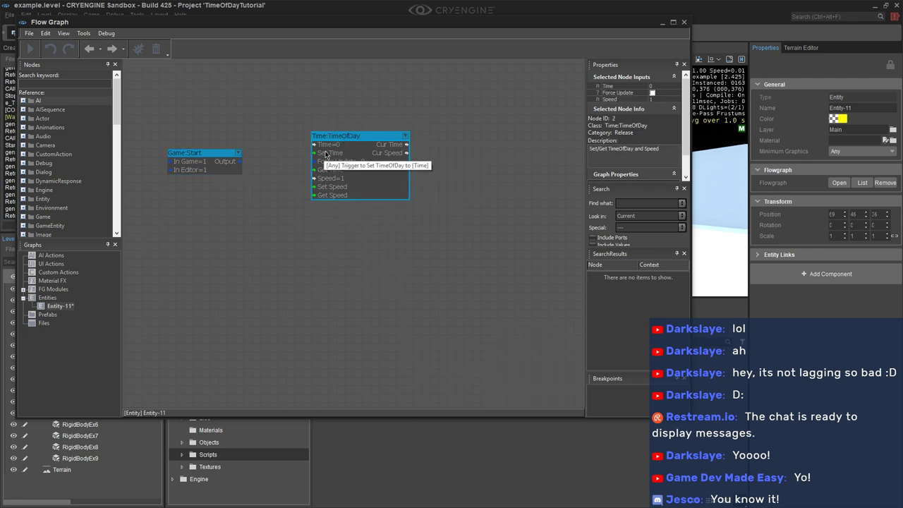
double_click(328, 145)
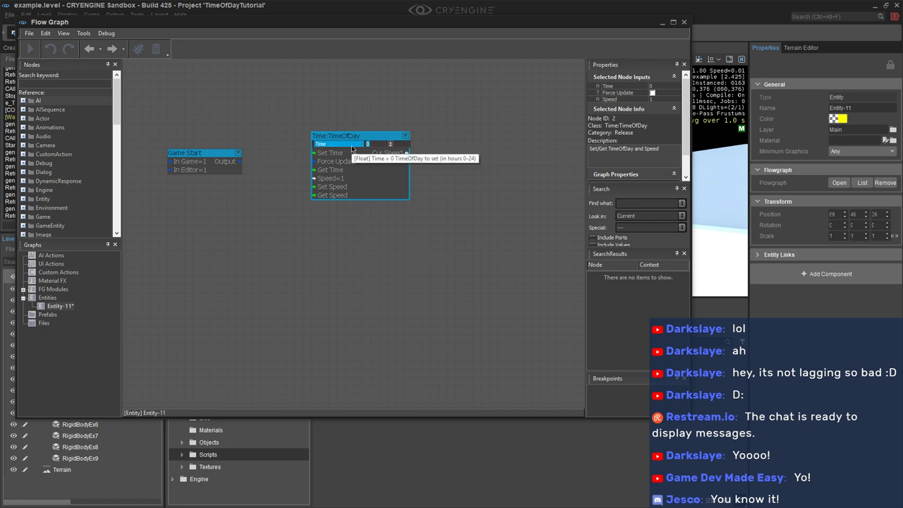
text(8)
key(Return)
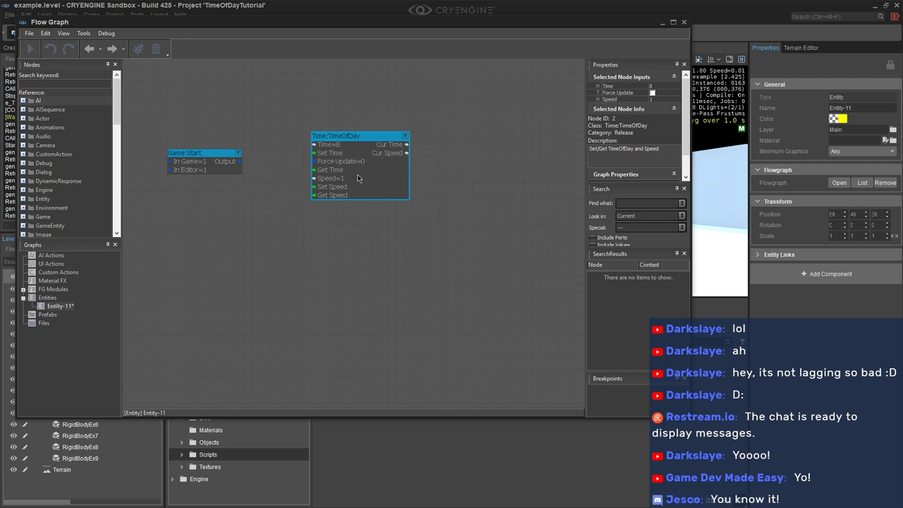
Enable Force Update, link Game:Start to Set Time, save all external graphs, and close
double_click(313, 162)
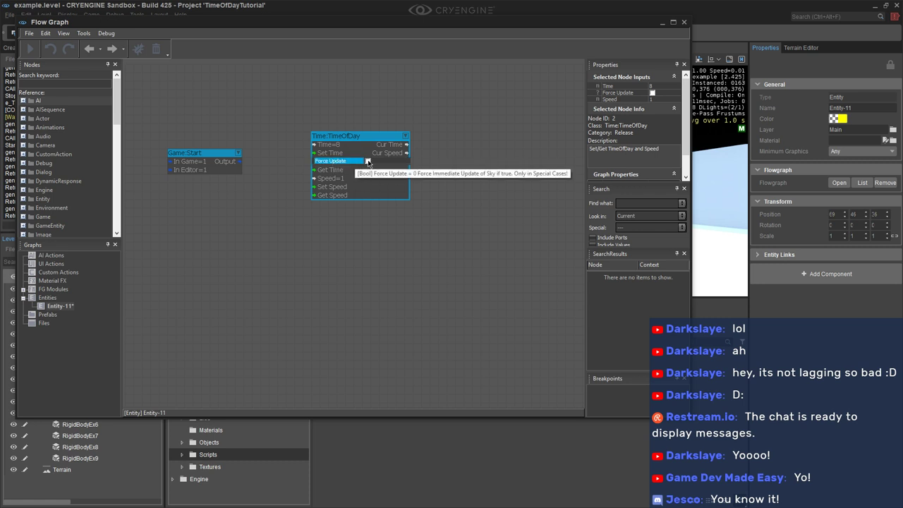
click(367, 161)
drag(226, 161, 314, 157)
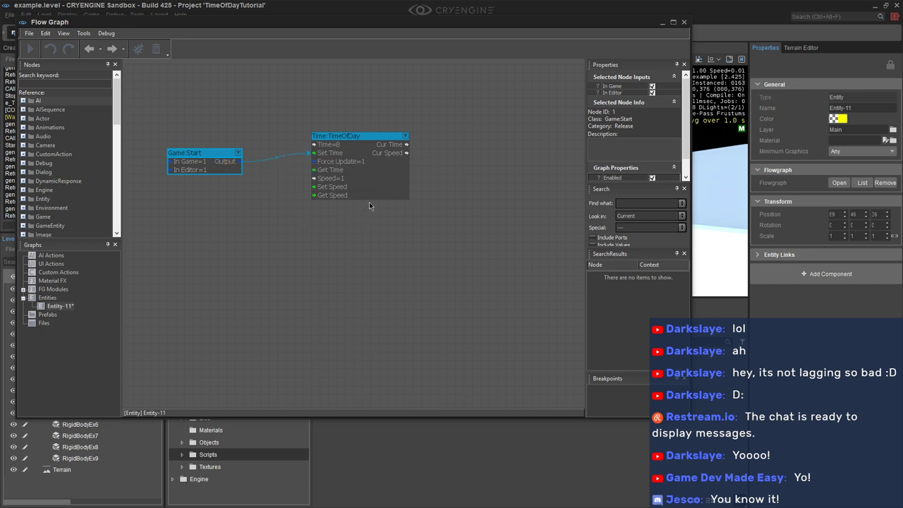
click(29, 33)
click(60, 108)
click(683, 23)
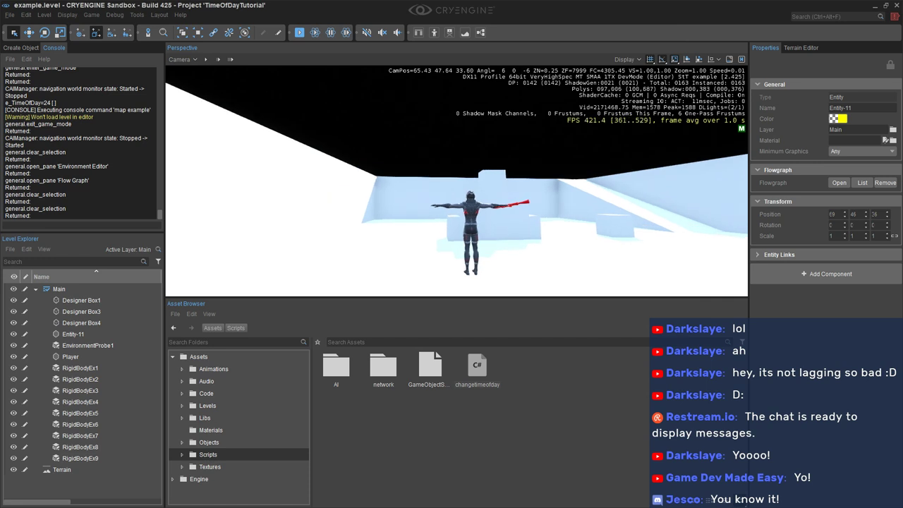
Play-test the level at the new time of day, save it, and close Sandbox
click(299, 33)
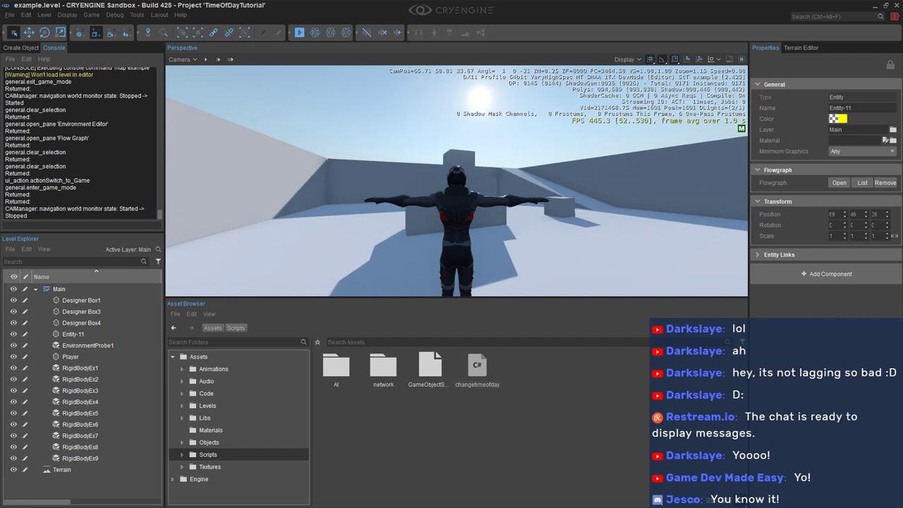
key(Escape)
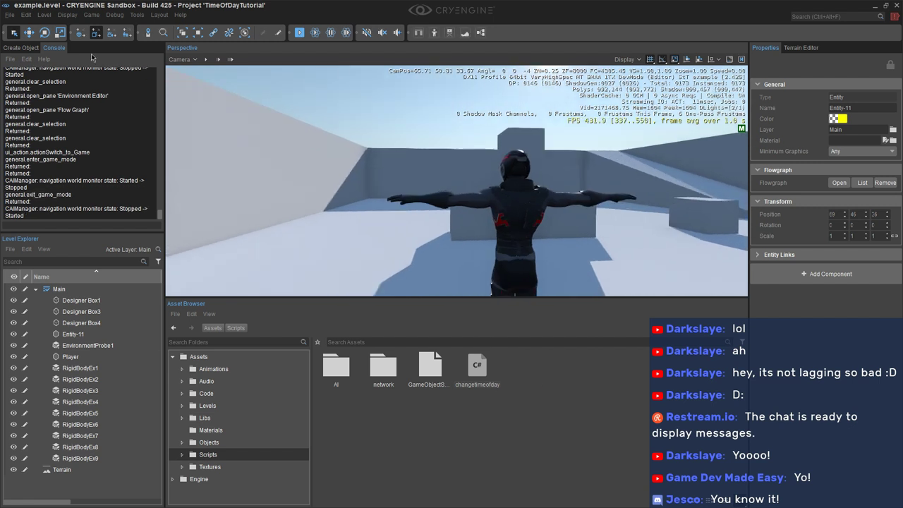
click(10, 14)
click(21, 48)
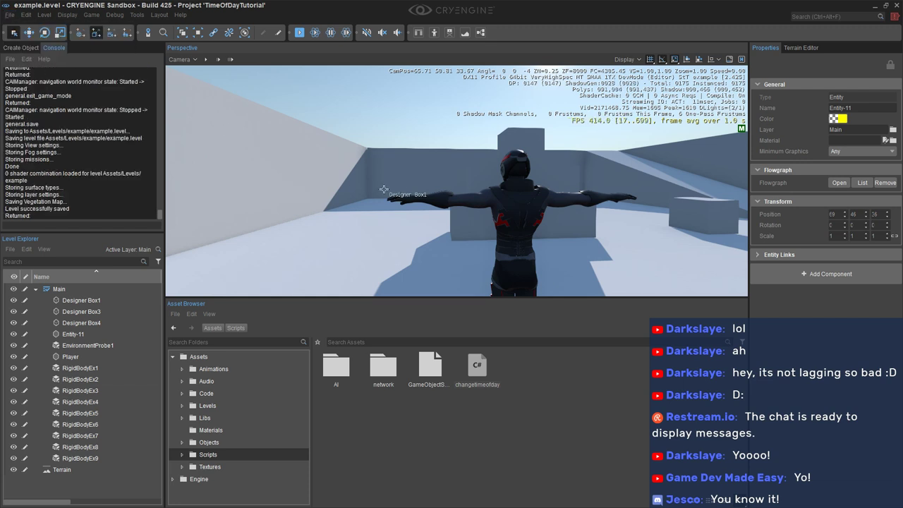
click(898, 6)
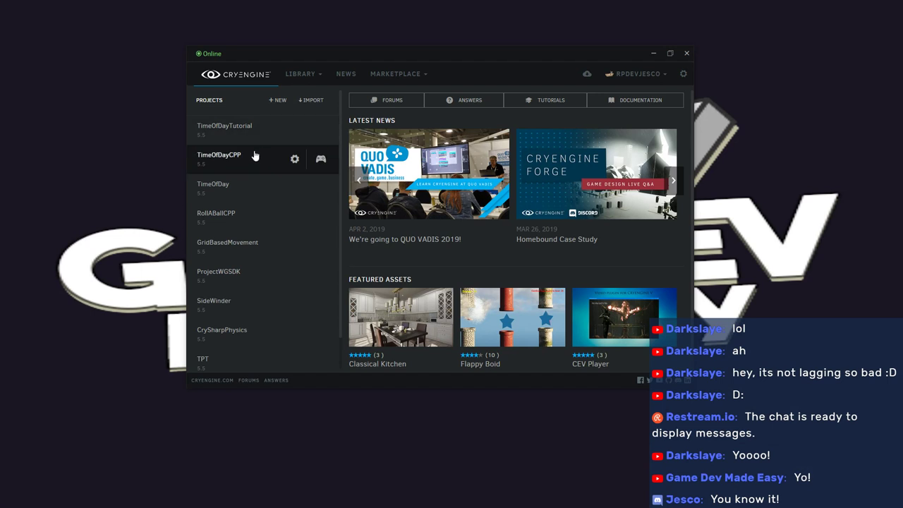
Launch and close the TimeOfDayCPP editor, then reveal its project folder in Explorer
click(254, 155)
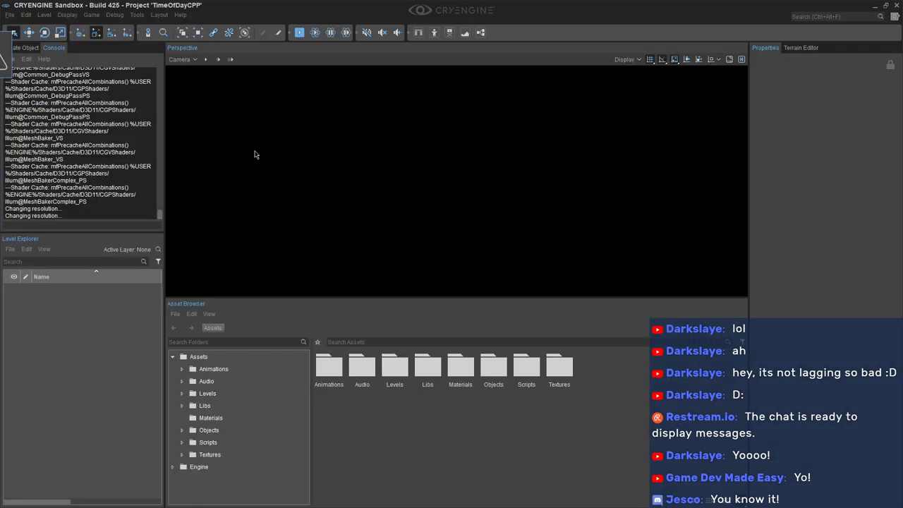
click(897, 5)
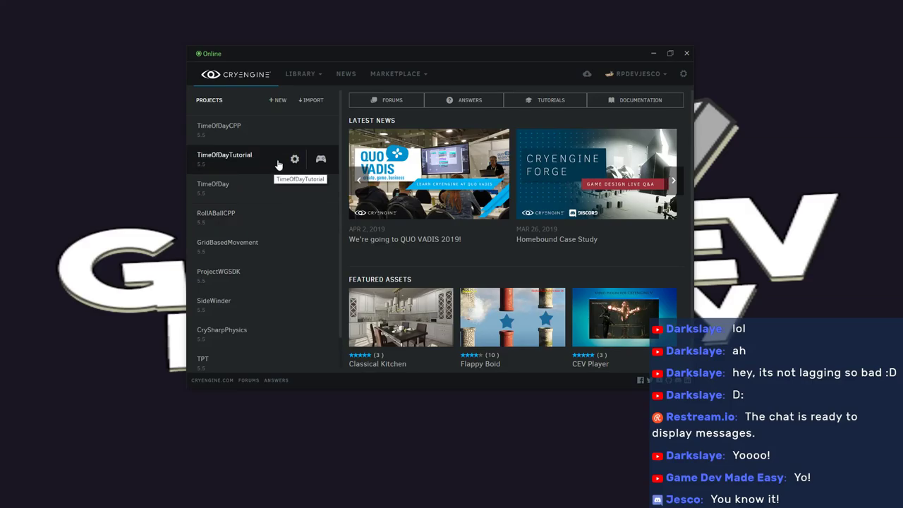
click(295, 130)
click(273, 247)
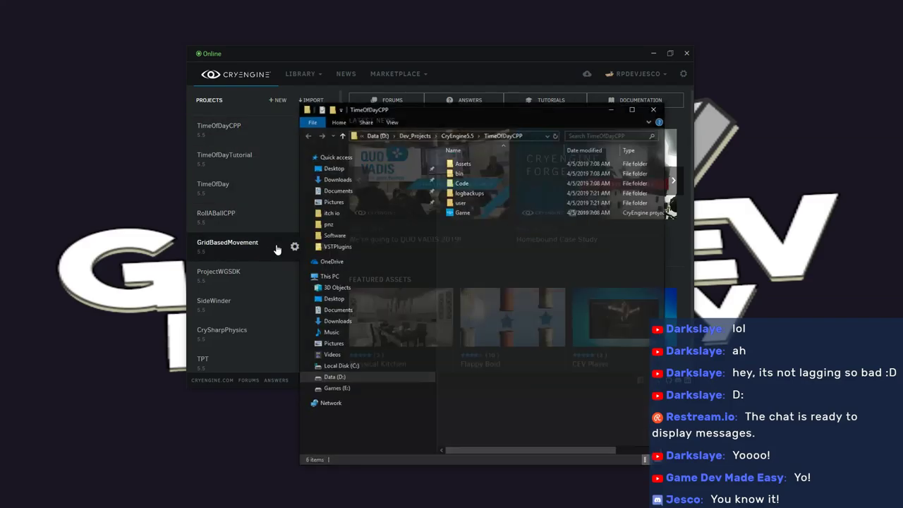
Generate a Visual Studio 2017 Win64 solution from Game.cryproject
click(480, 212)
right_click(480, 212)
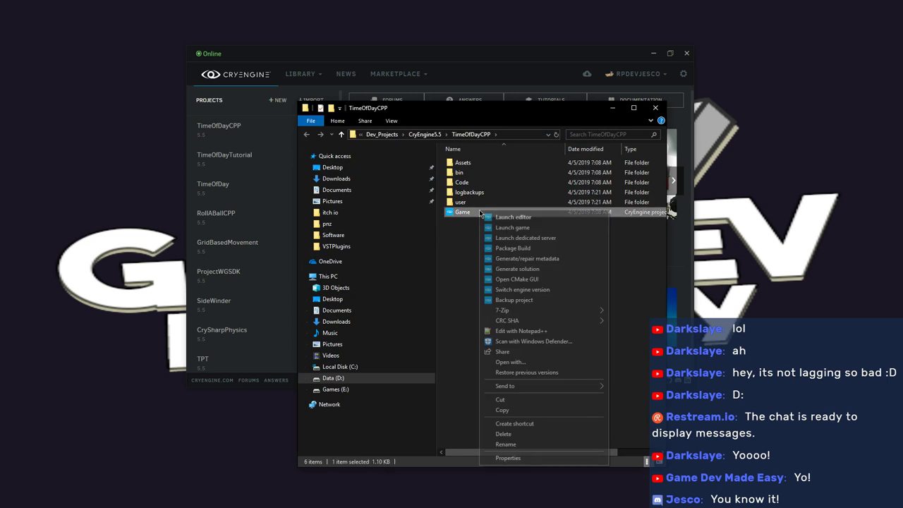
click(512, 259)
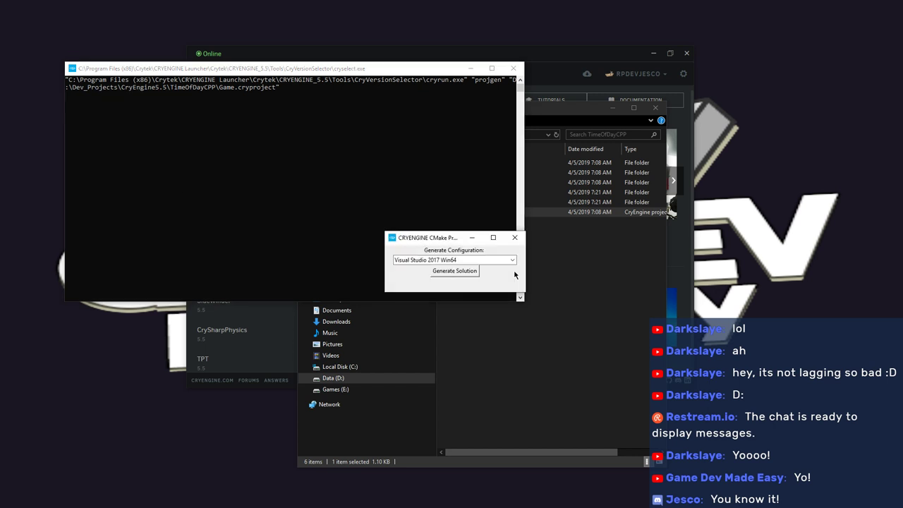
click(466, 274)
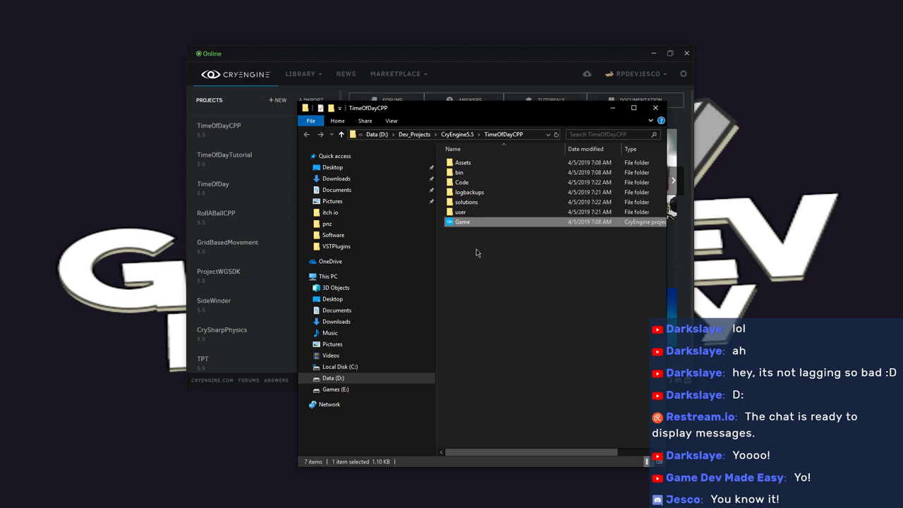
Open Game.sln from the solutions/win64 folder in Visual Studio
double_click(480, 203)
double_click(475, 166)
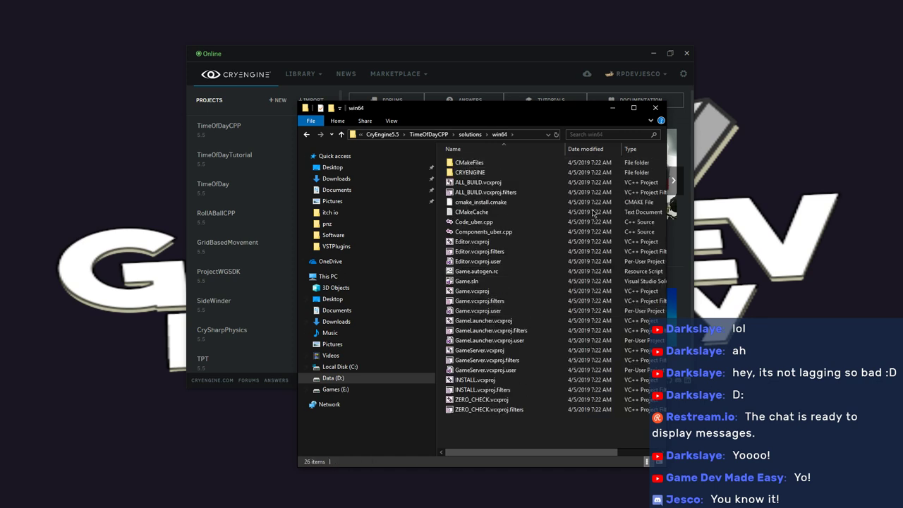
double_click(472, 280)
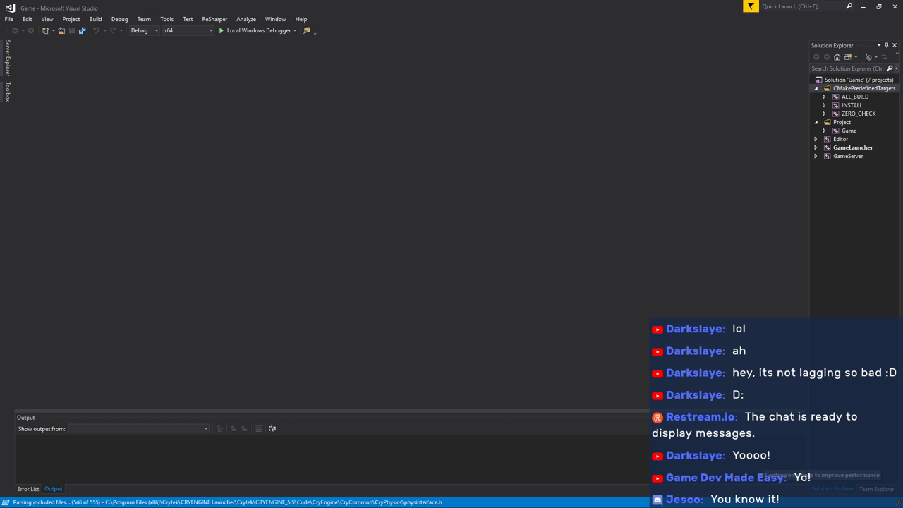
Open Player.cpp from the Game project's Components and go to the Revive() line in ProcessEvent
click(825, 131)
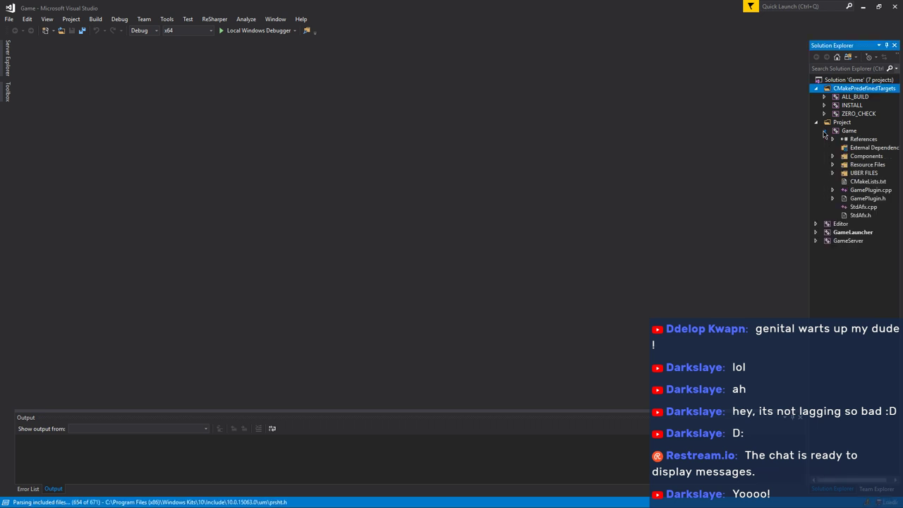
click(832, 156)
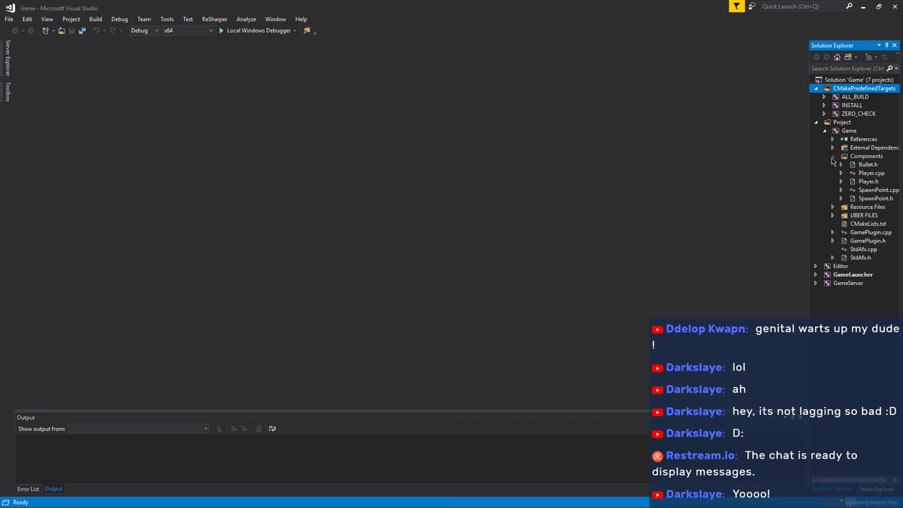
click(866, 175)
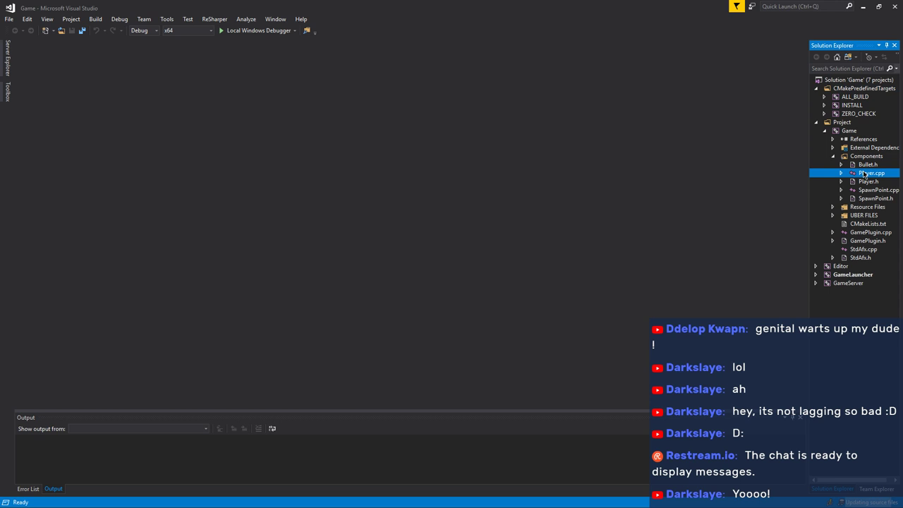
double_click(865, 175)
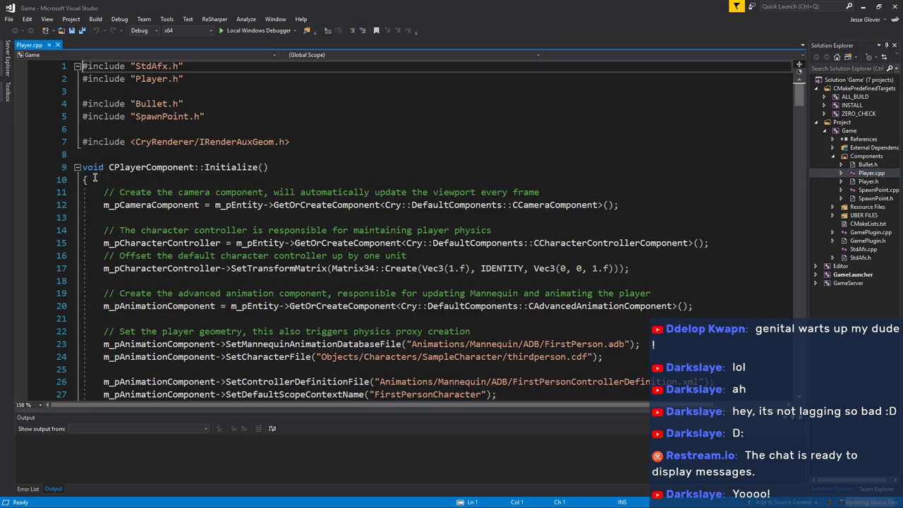
scroll(186, 192, down, 20)
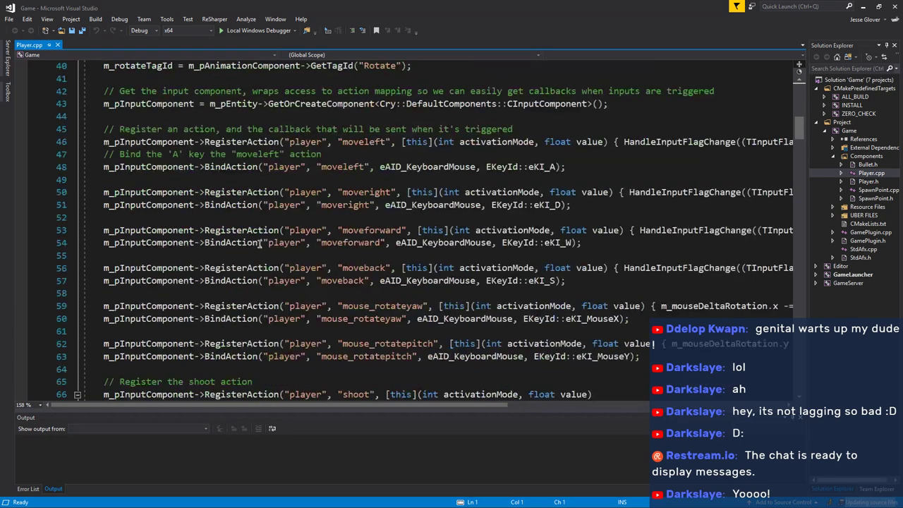
scroll(255, 224, down, 15)
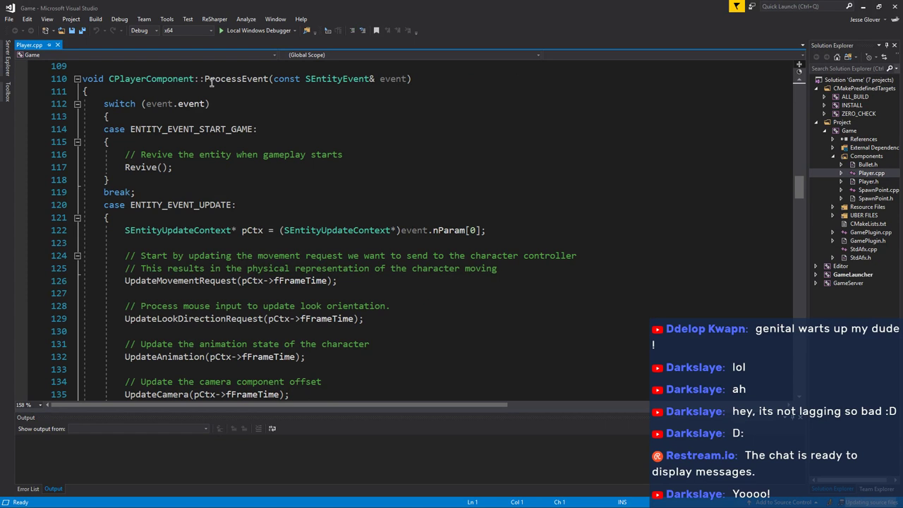
click(245, 80)
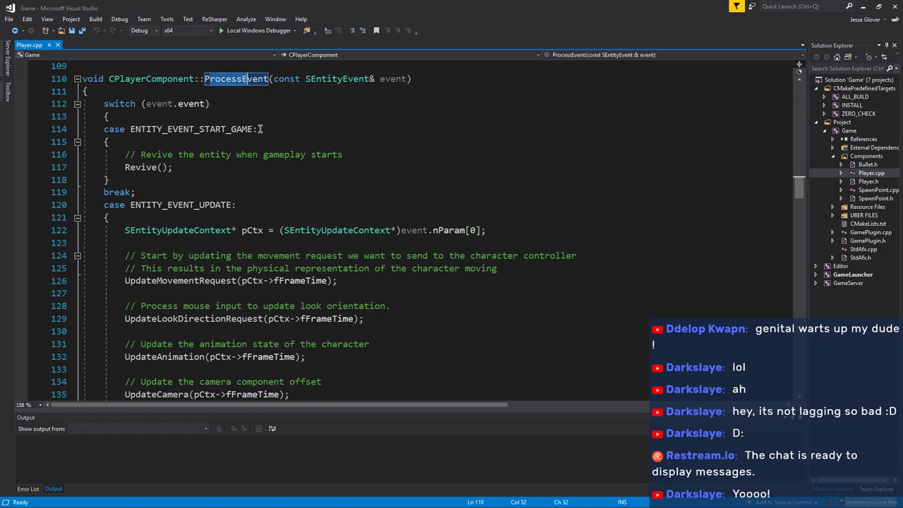
click(213, 164)
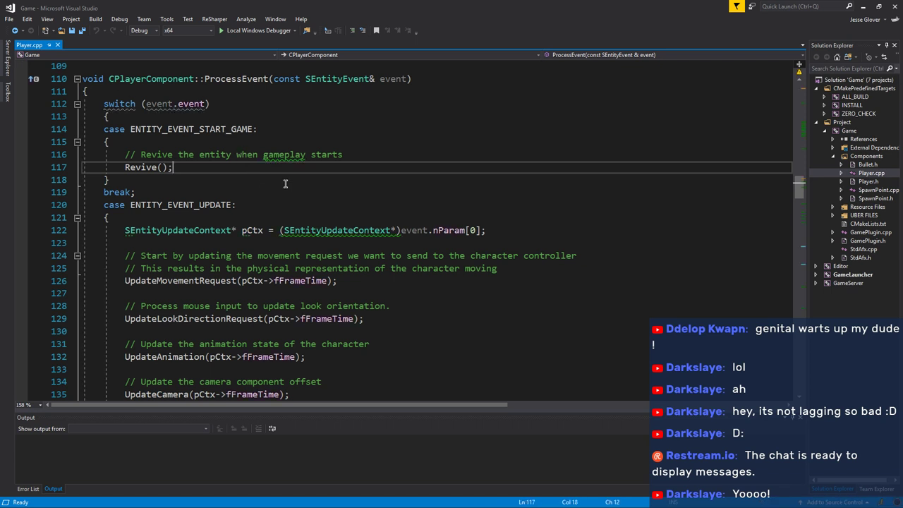
Add gEnv->pConsole->ExecuteString("e_TimeOfDay 24"); after Revive() and save Player.cpp
key(Return)
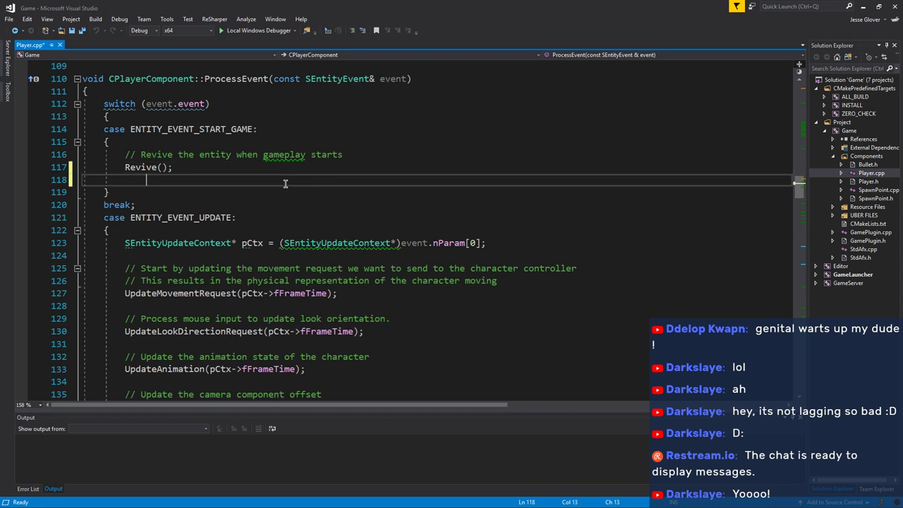
text(gEnv)
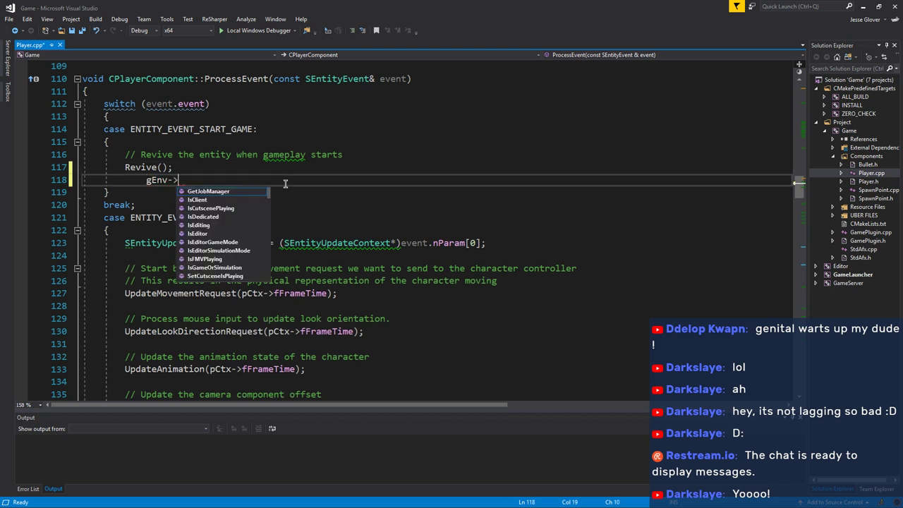
text(->pCon)
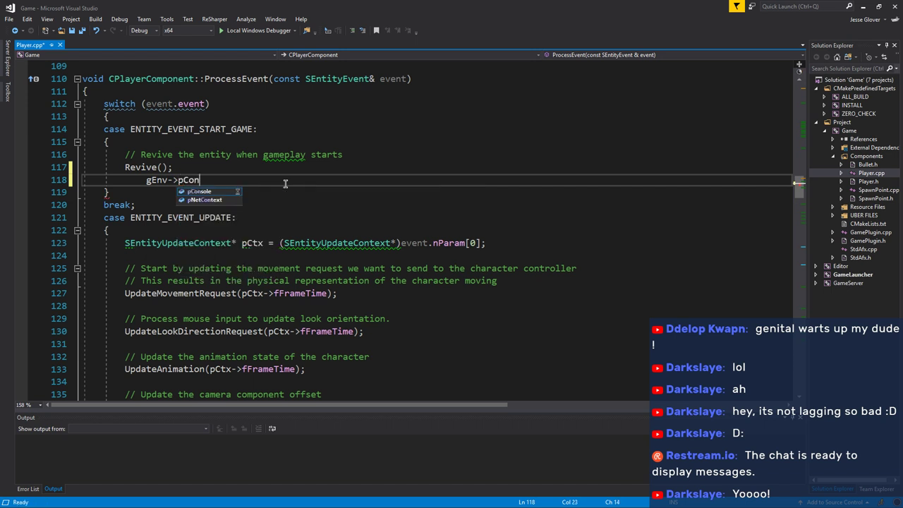
key(Escape)
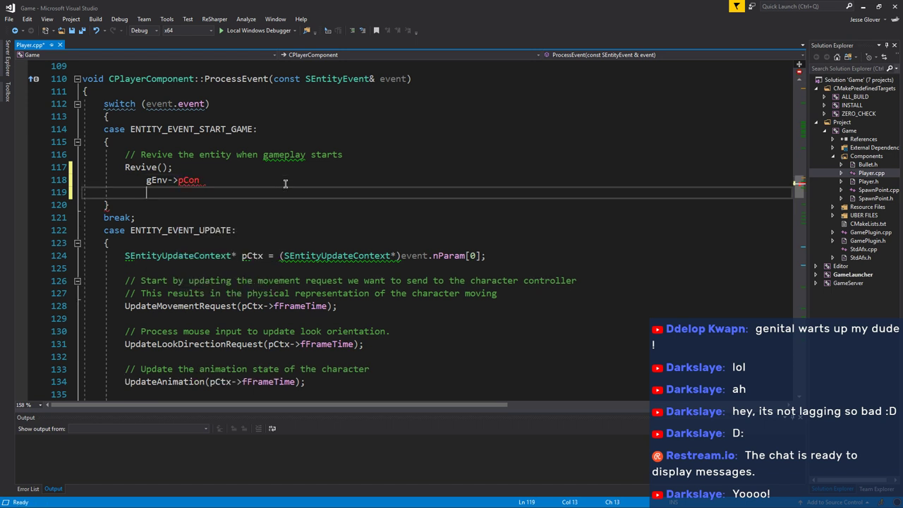
key(ctrl+z)
text(g)
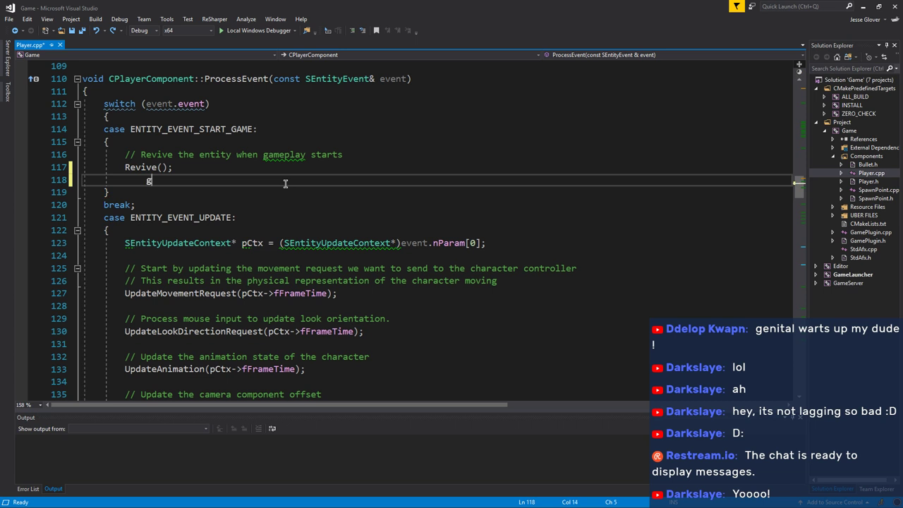
text(Env->P)
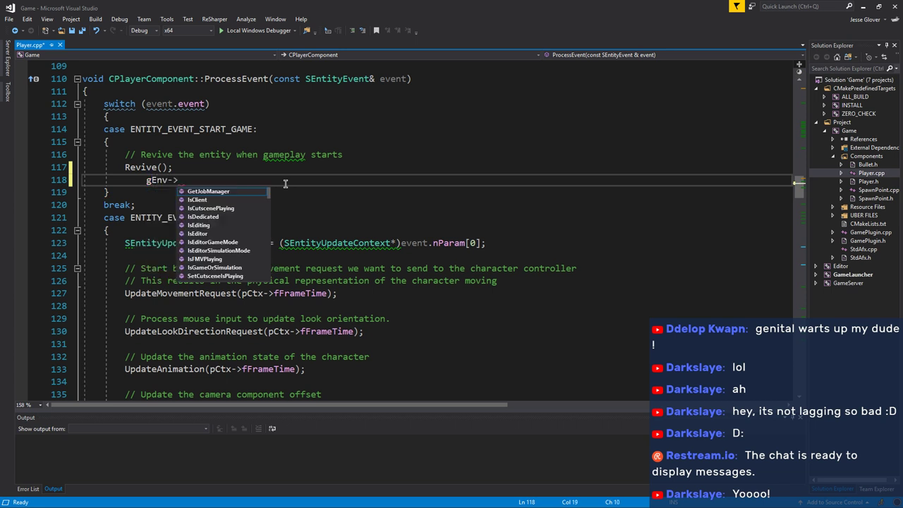
key(BackSpace)
text(p)
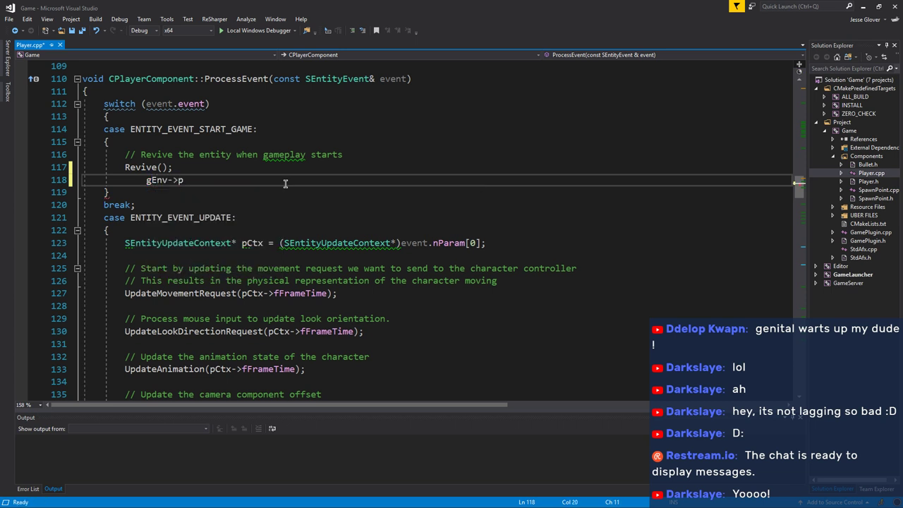
text(co)
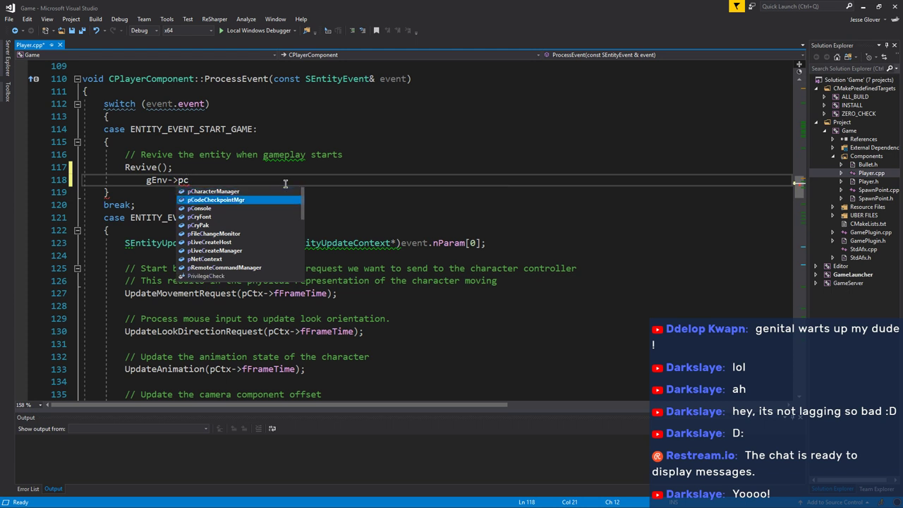
key(Tab)
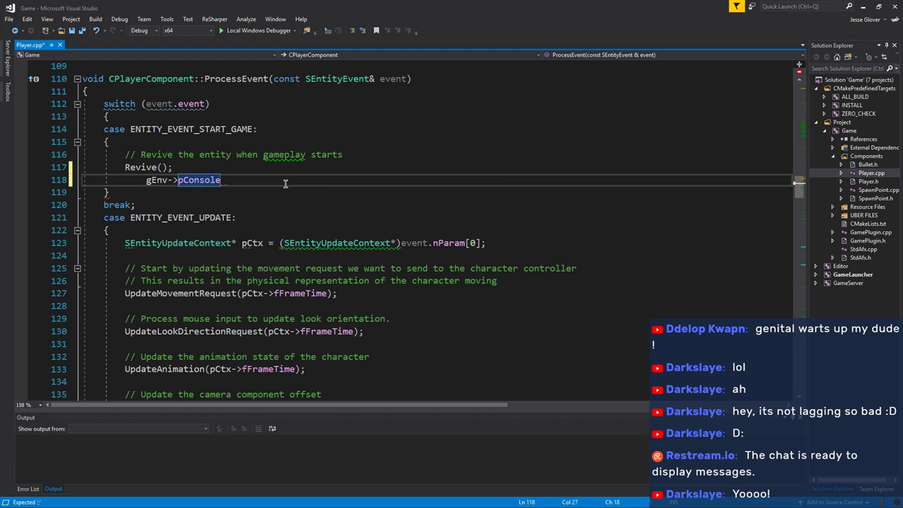
text(->Ex)
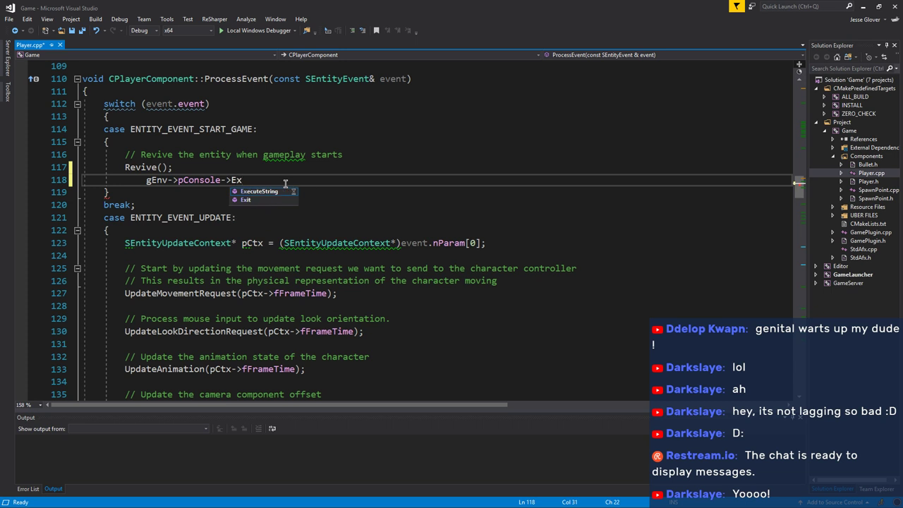
key(Tab)
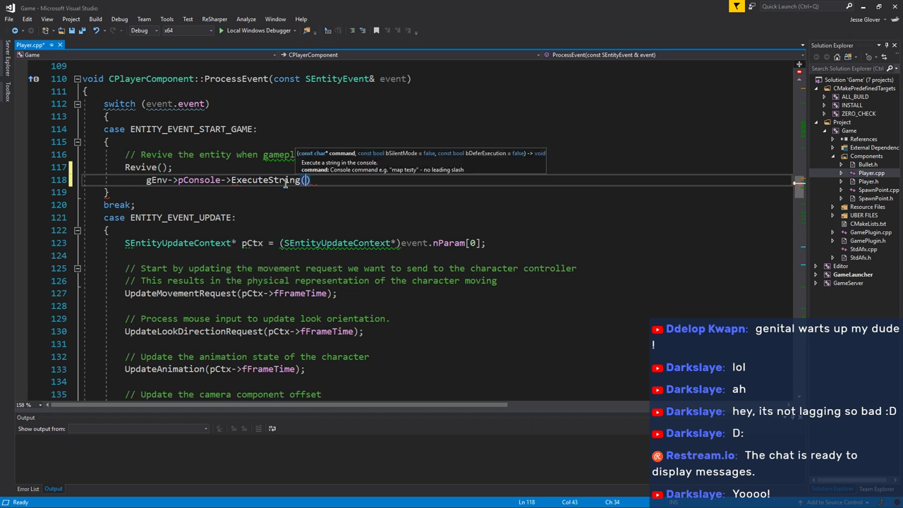
text("e)
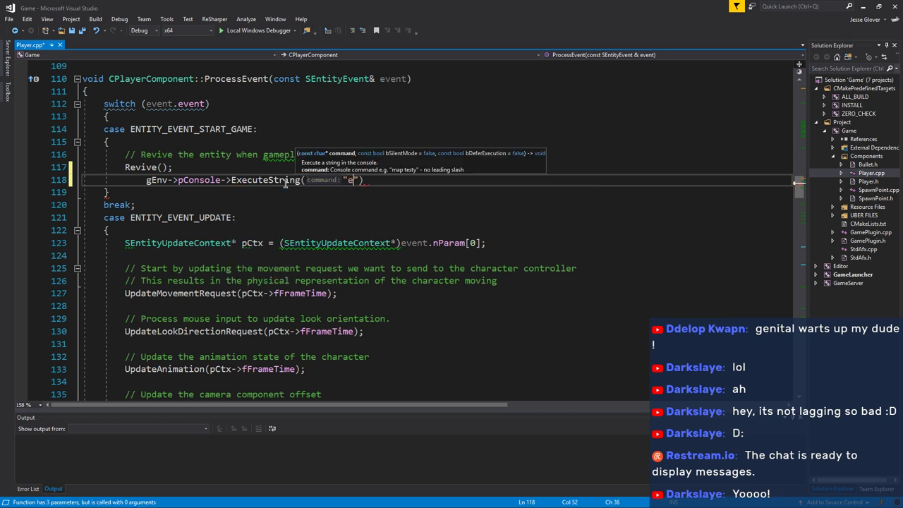
text(_TimeOfDay 24"))
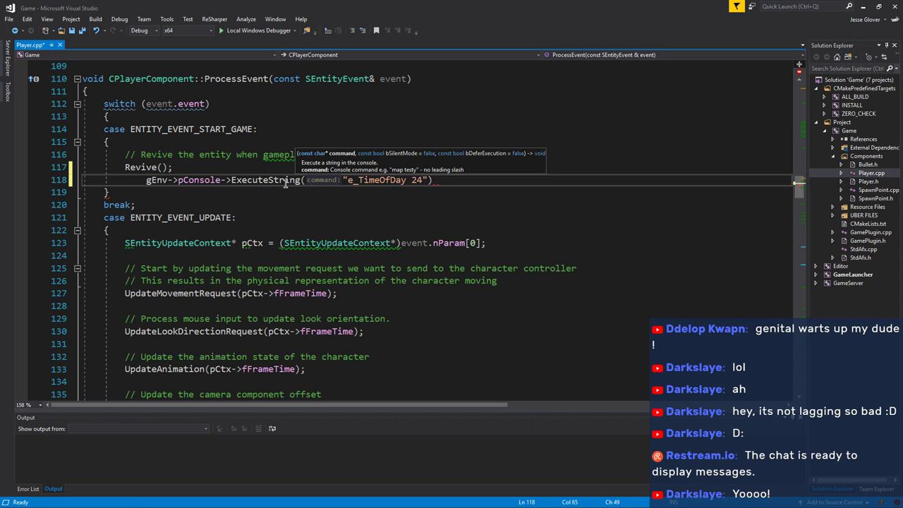
text(;)
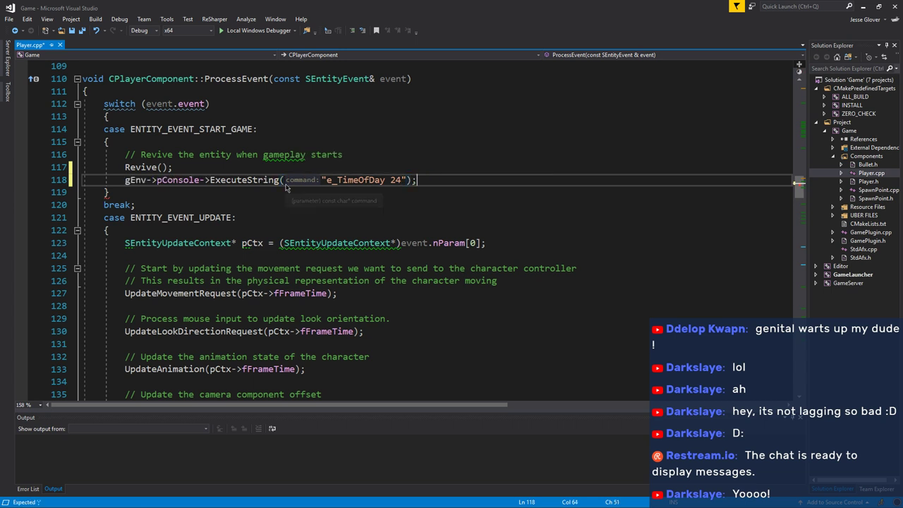
key(ctrl+s)
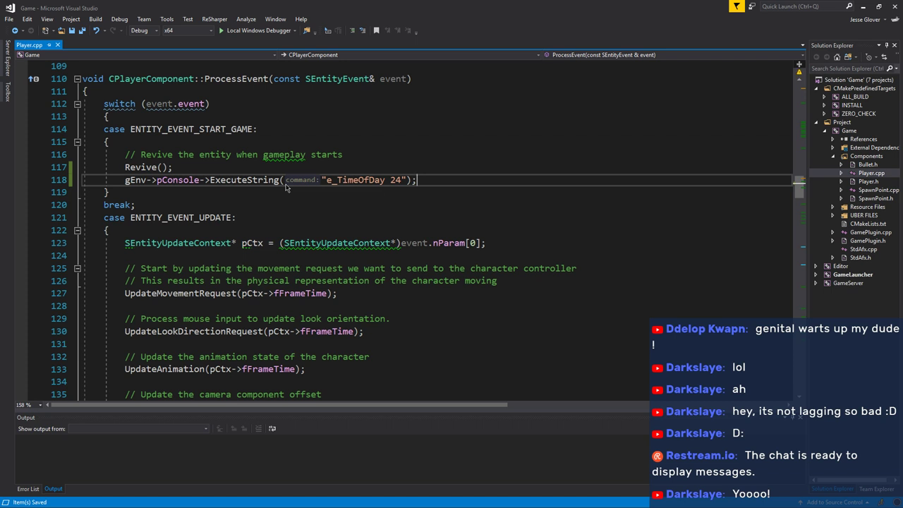
scroll(286, 187, up, 4)
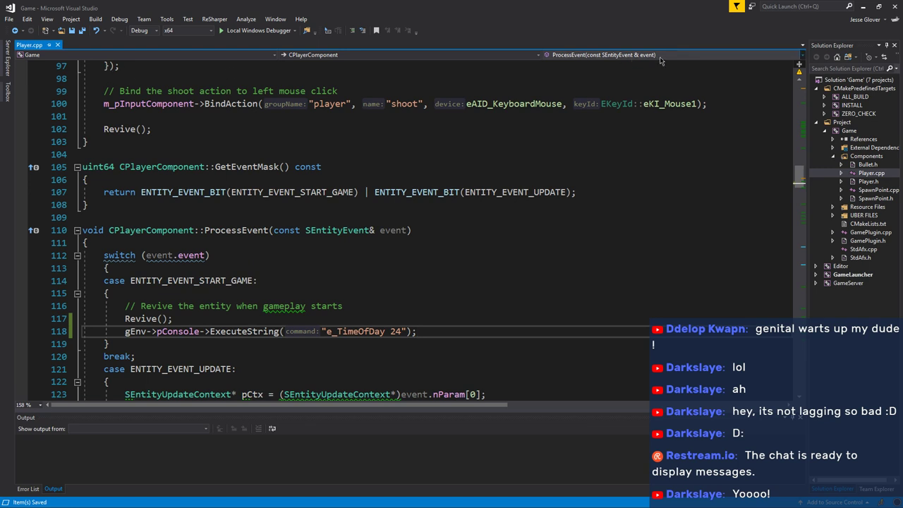
Minimize Visual Studio, close the win64 Explorer window, and launch TimeOfDayCPP in Sandbox
click(864, 6)
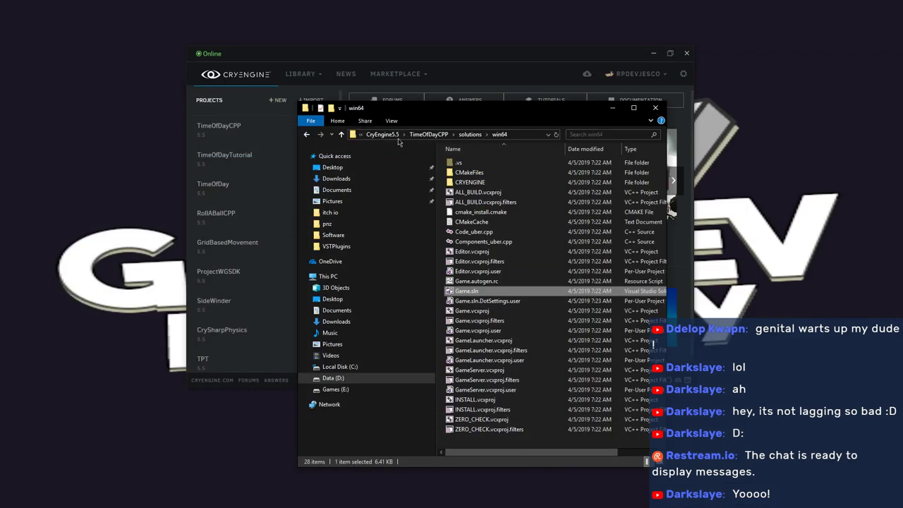
click(655, 108)
double_click(228, 131)
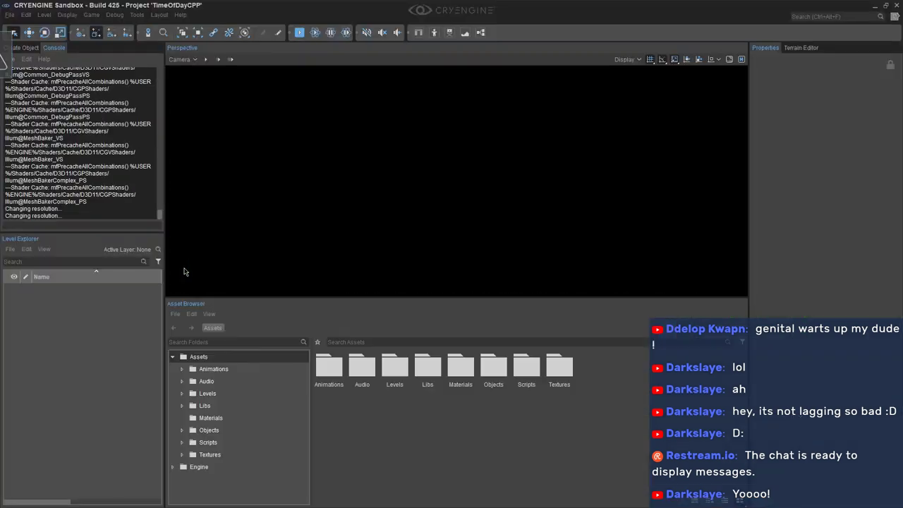
Open the example level from the Levels folder
click(10, 16)
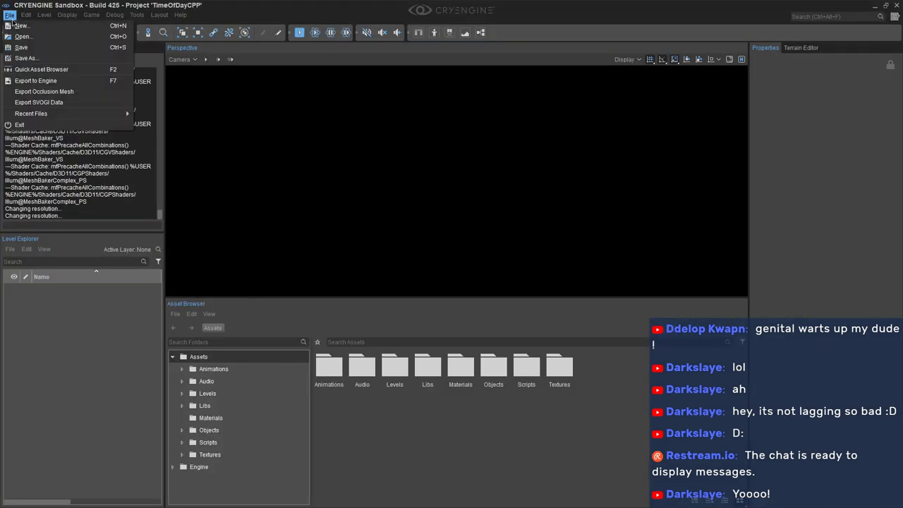
click(23, 39)
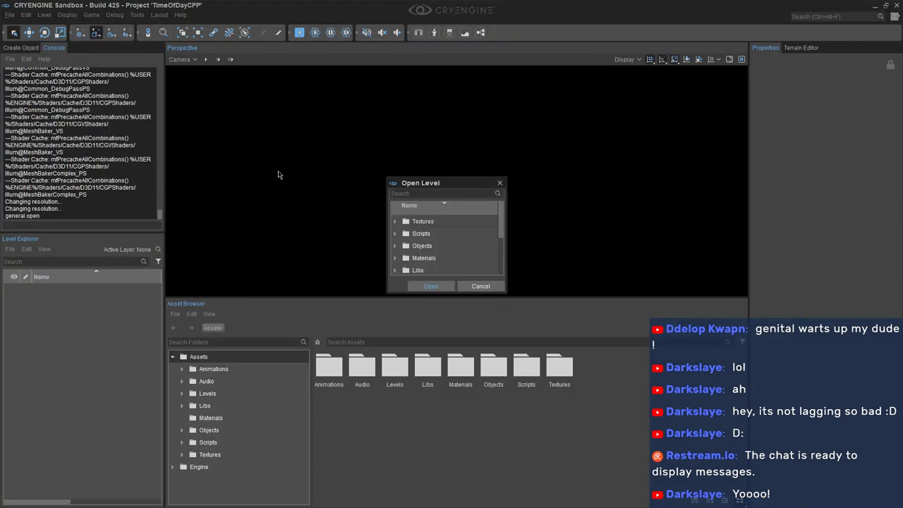
scroll(397, 262, down, 1)
click(396, 245)
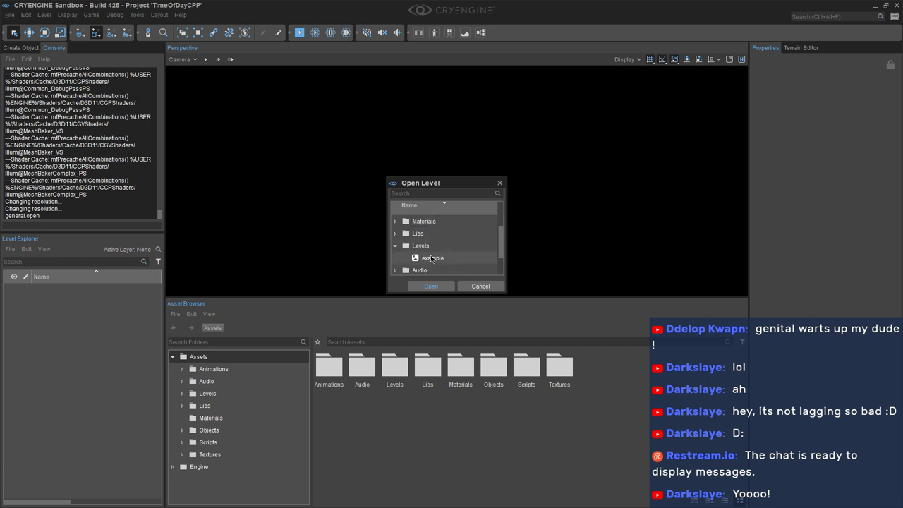
double_click(433, 258)
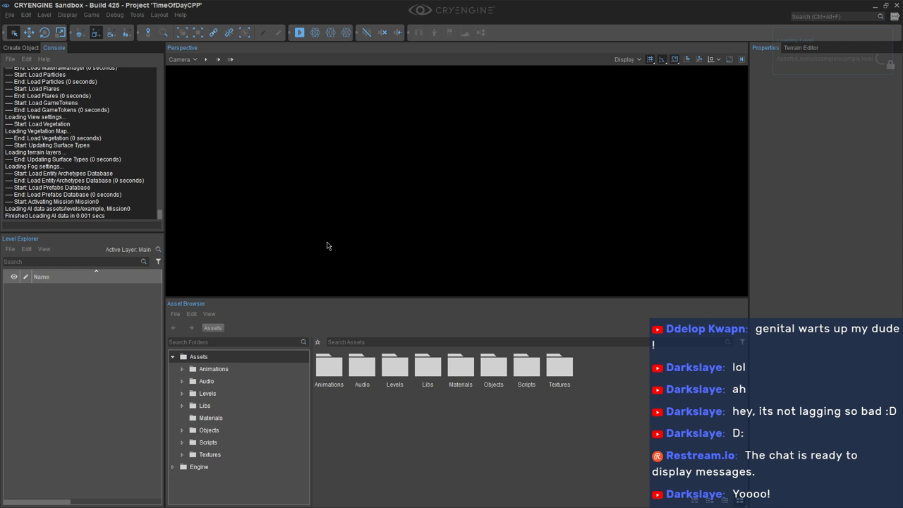
Tilt the view toward the sky and briefly check the Environment Editor's time-of-day timeline
scroll(592, 240, up, 3)
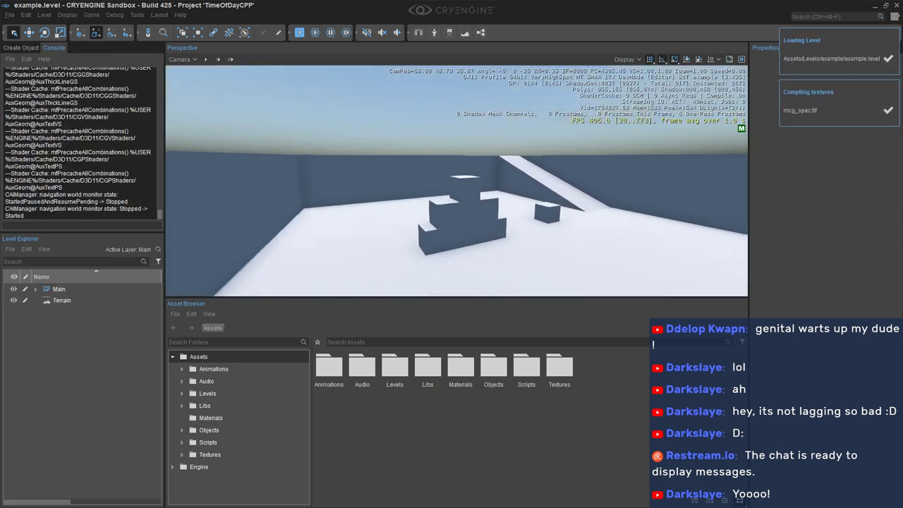
drag(237, 113, 238, 85)
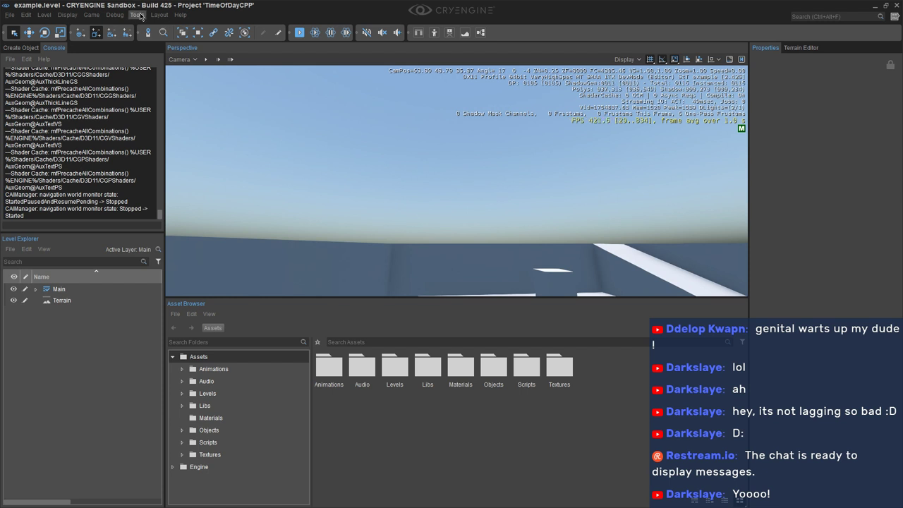
click(138, 15)
click(154, 106)
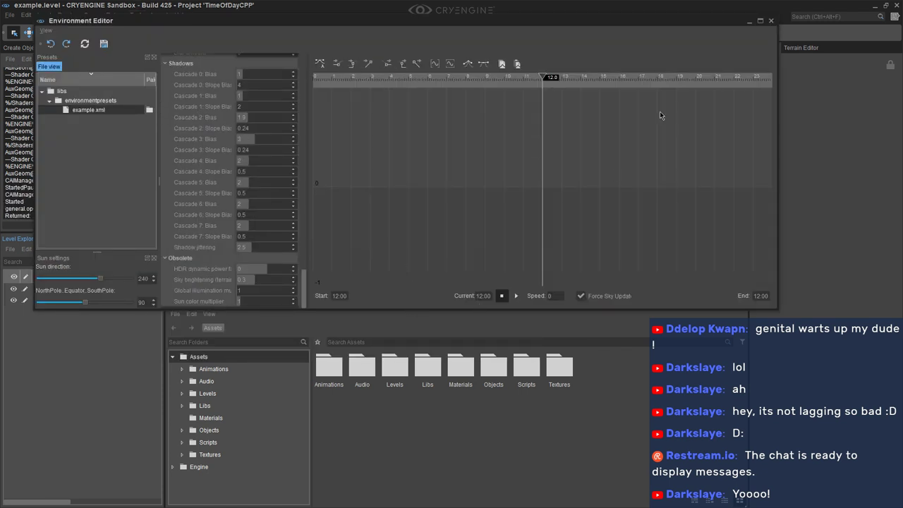
click(772, 21)
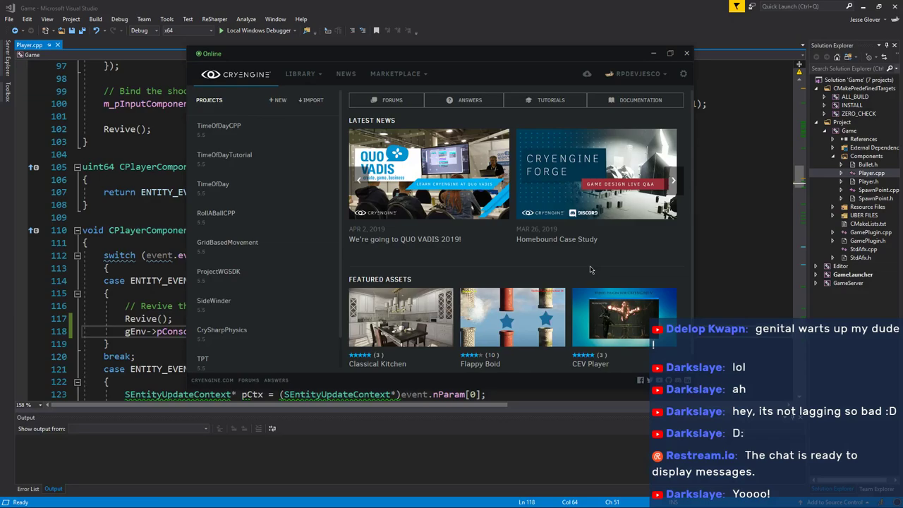
Build the Game solution in Visual Studio (6 succeeded, 0 failed), then close Visual Studio
click(164, 266)
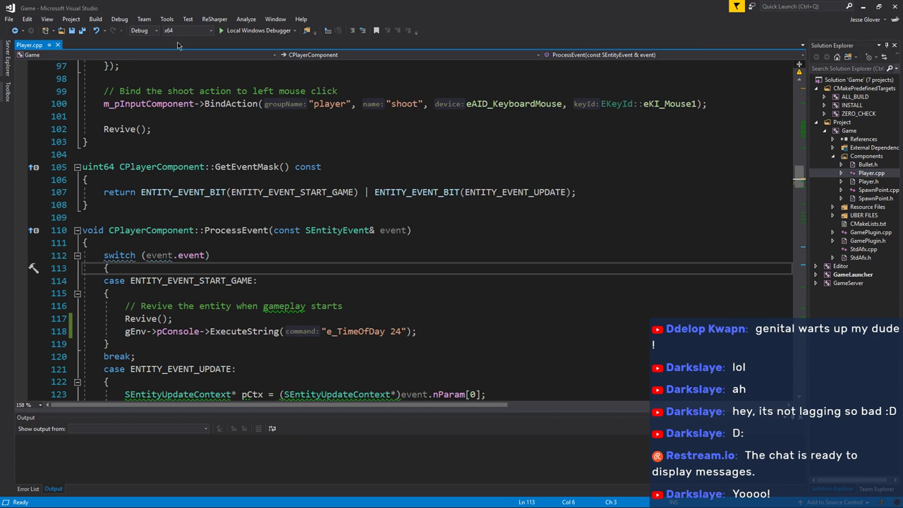
click(95, 19)
click(105, 30)
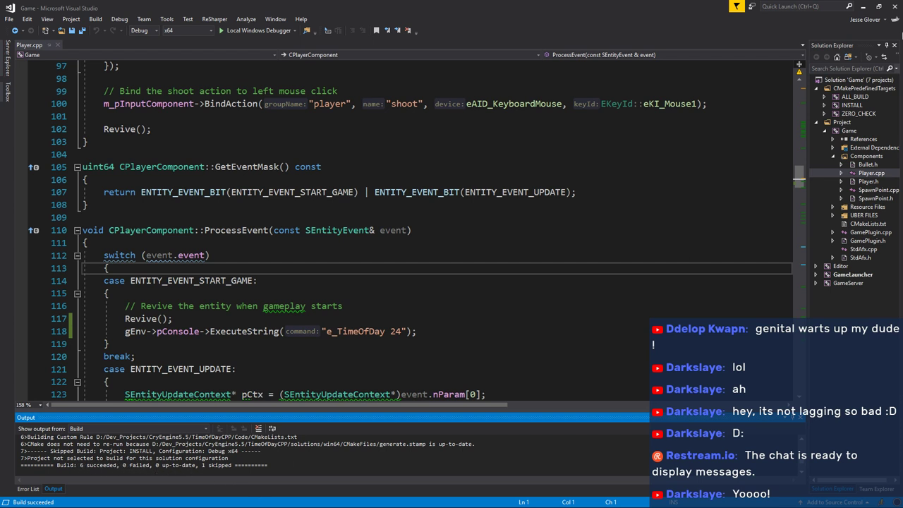
click(894, 6)
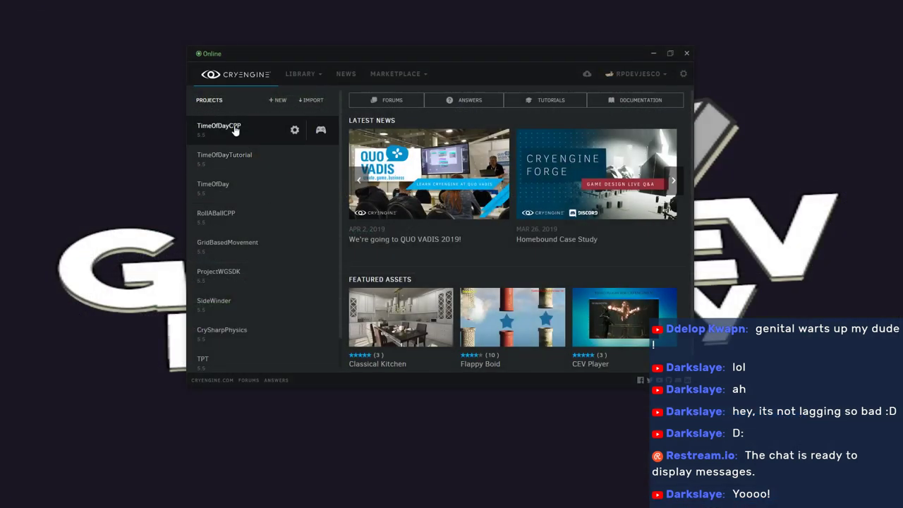
Launch the rebuilt TimeOfDayCPP project from the launcher's Projects list
double_click(235, 130)
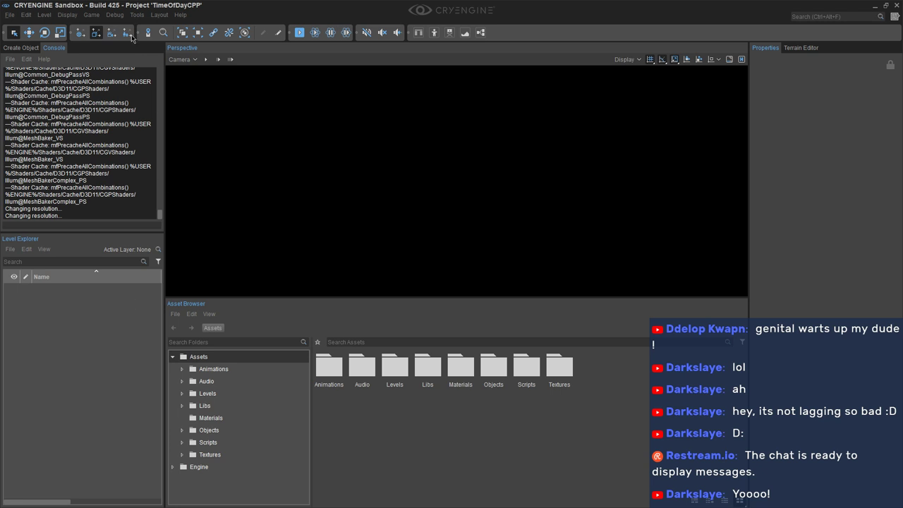
Open the example level from the Levels folder
click(10, 15)
click(22, 41)
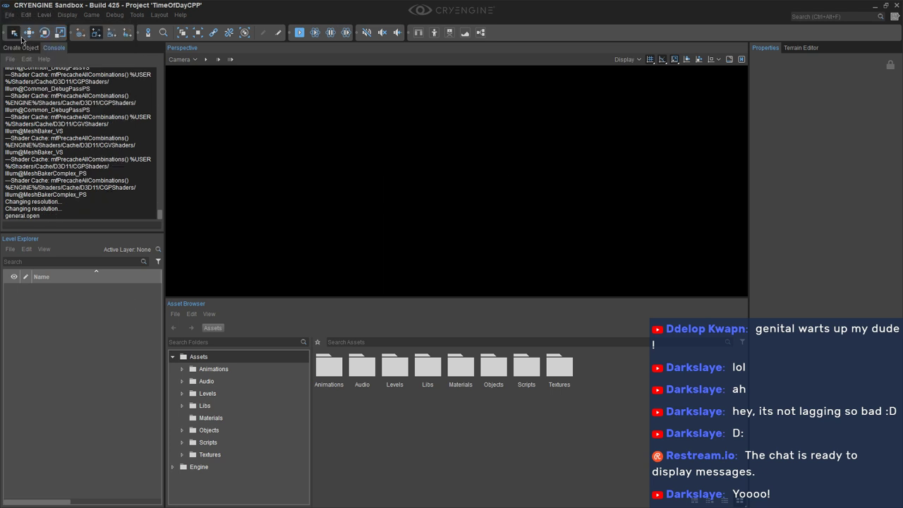
scroll(456, 251, down, 3)
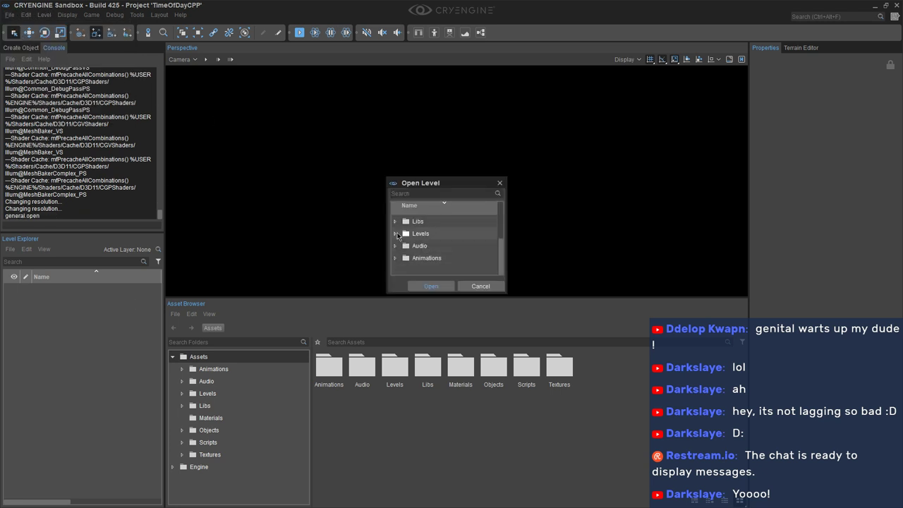
click(396, 234)
double_click(423, 246)
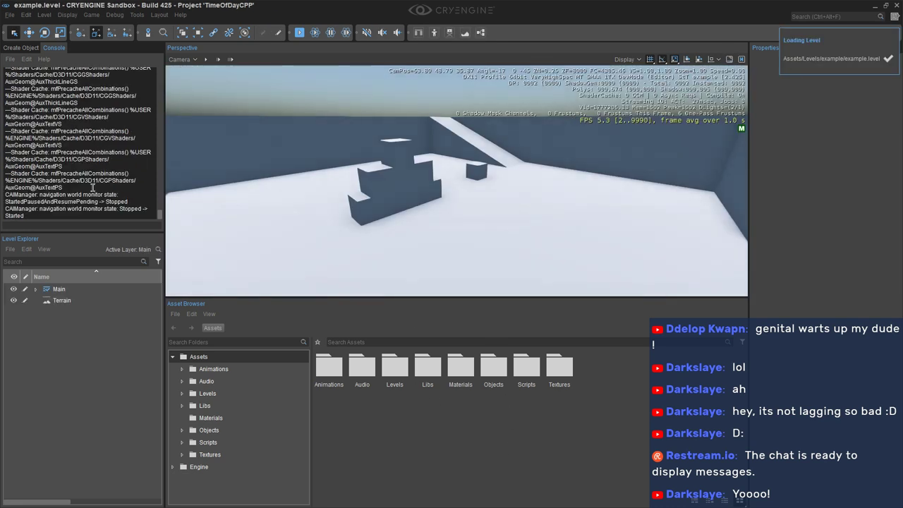
Play the level in game mode to confirm e_TimeOfDay=24, then return to editing
drag(343, 196, 303, 51)
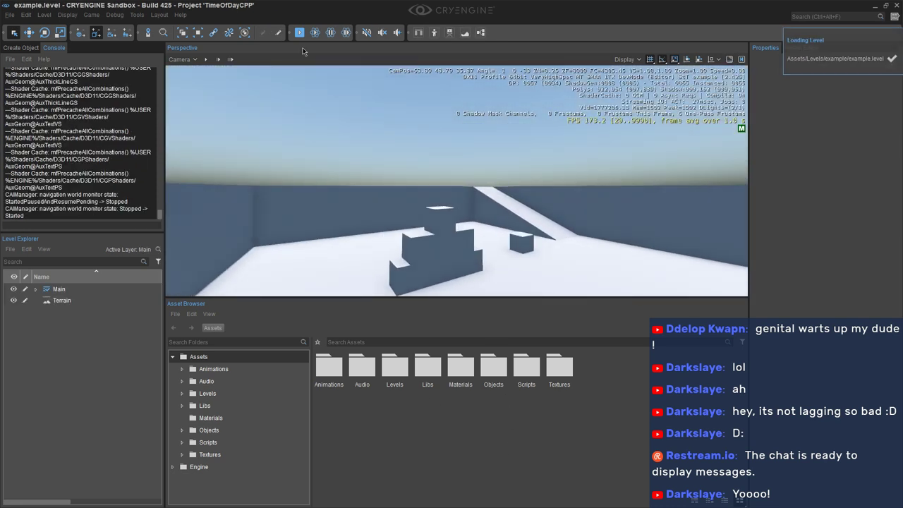
click(299, 32)
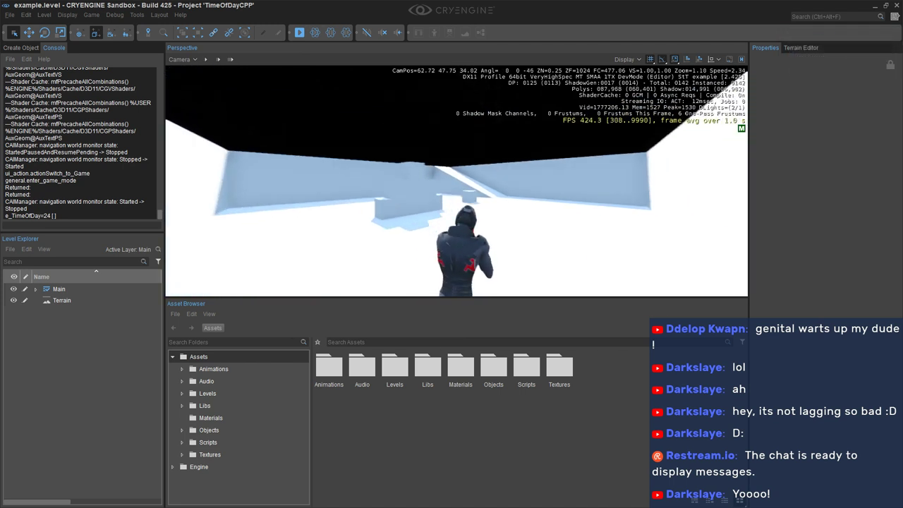
mouse_move(457, 180)
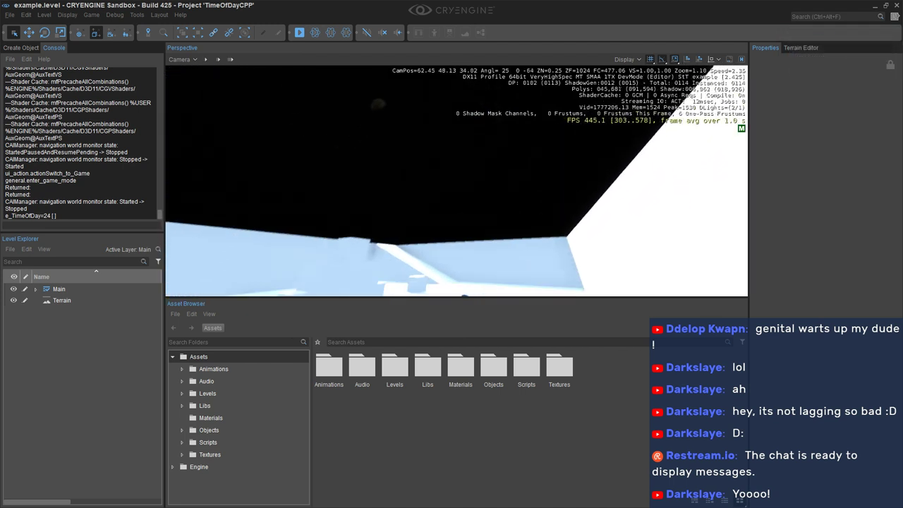
key(Escape)
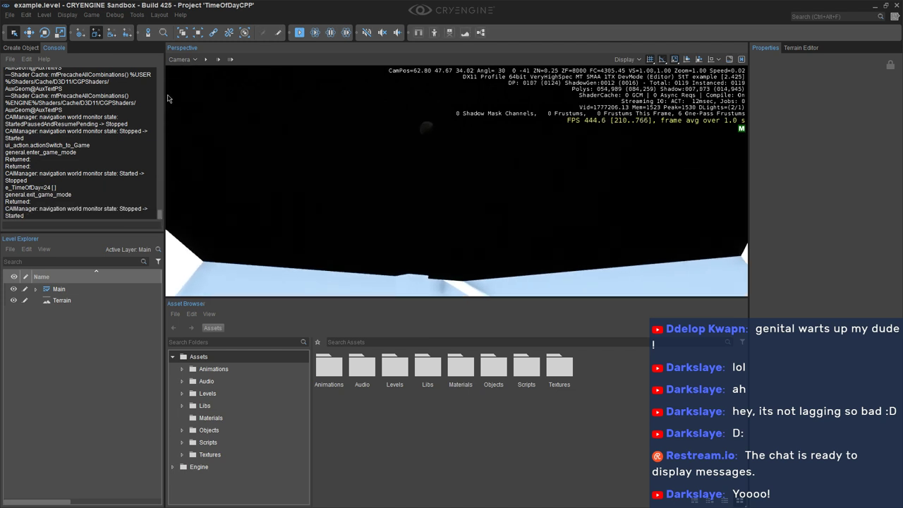
click(137, 15)
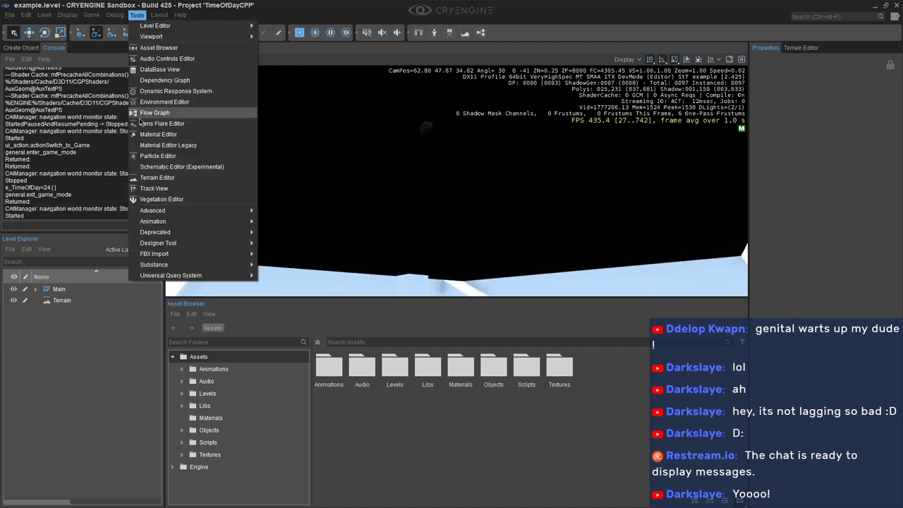
Check the Environment Editor, view the white terrain, then close Sandbox and the Launcher
click(167, 103)
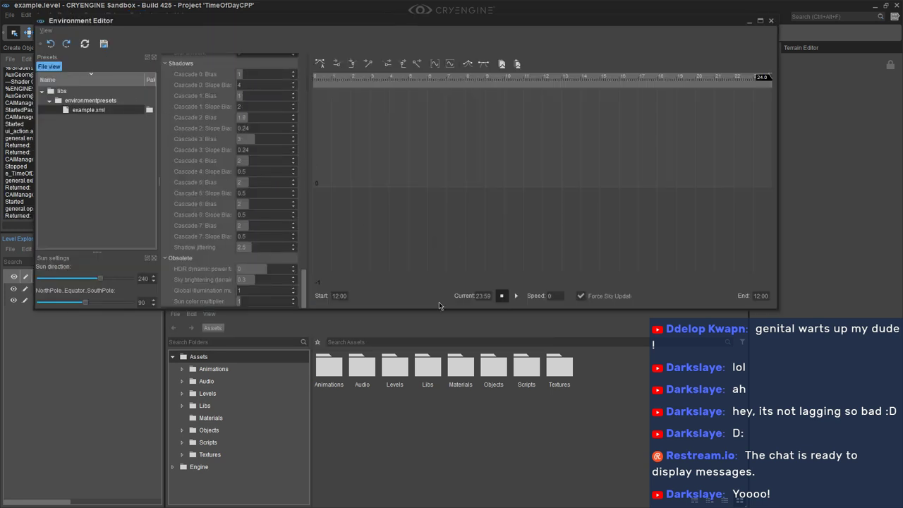
click(771, 20)
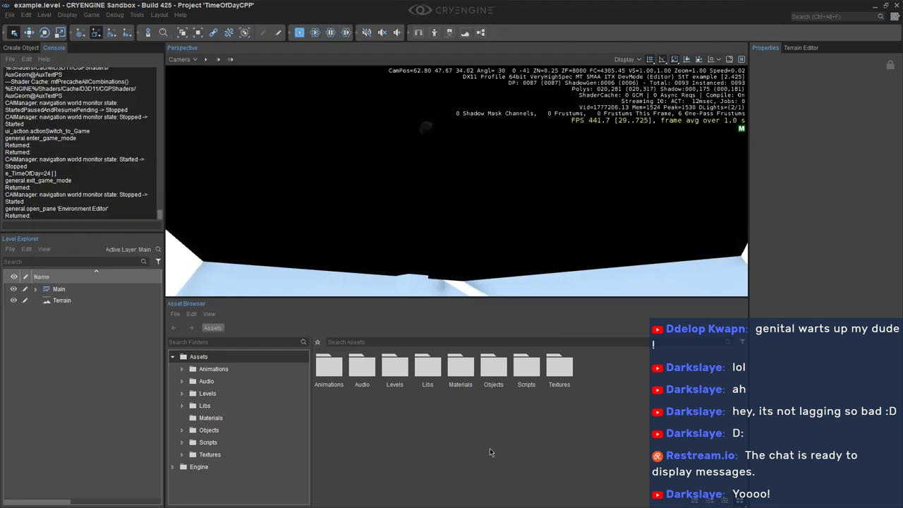
drag(430, 211, 410, 50)
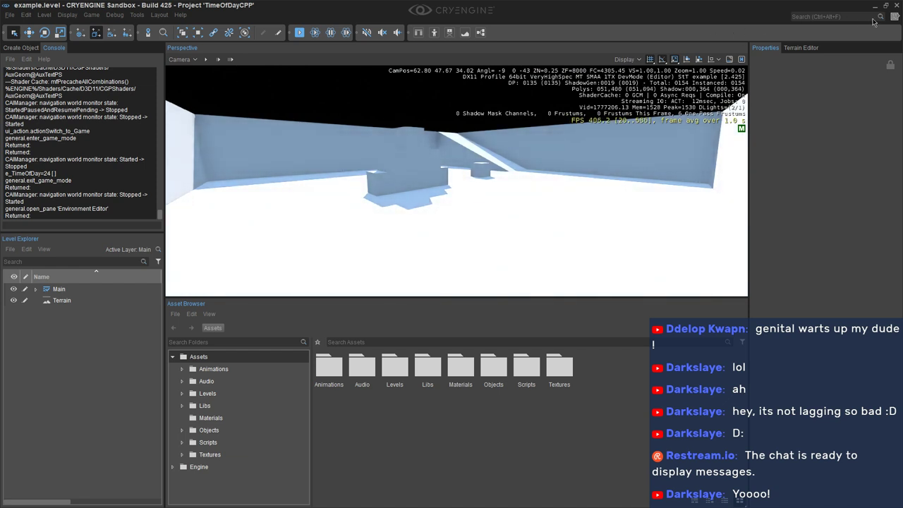
click(898, 5)
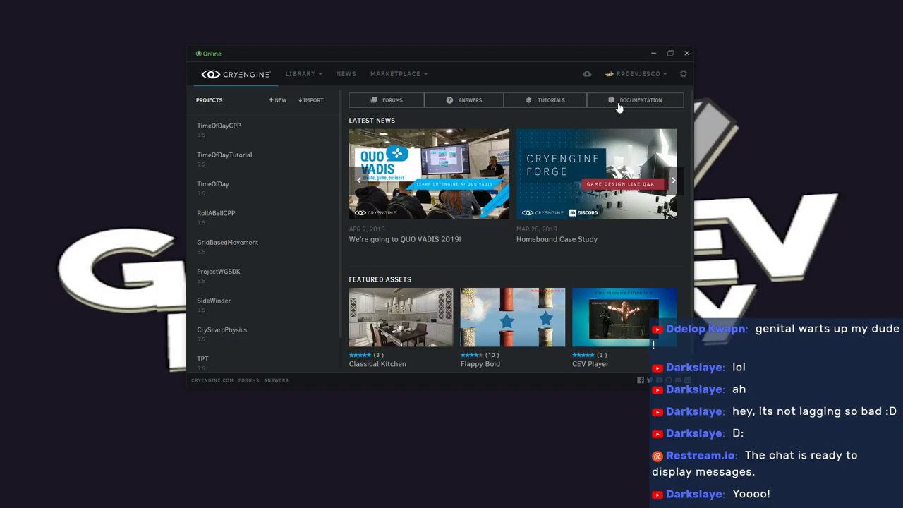
click(687, 53)
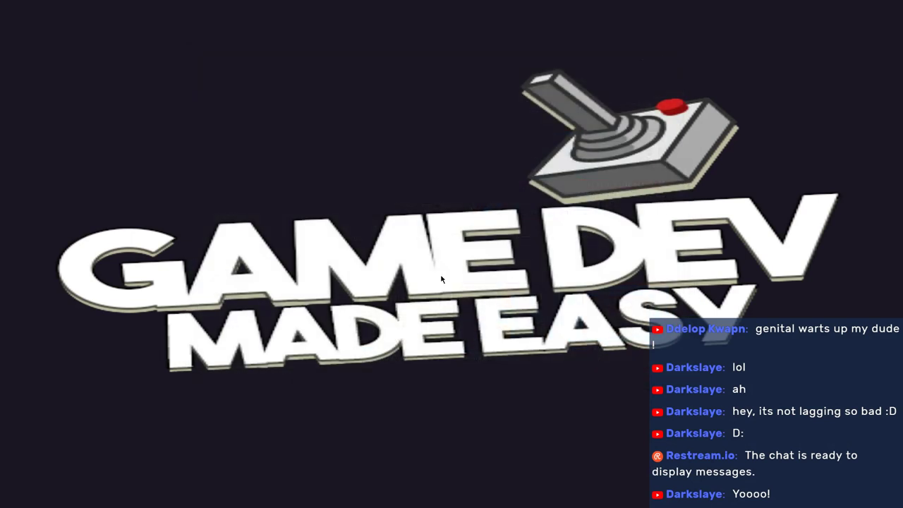
Maximize the Word window with the Time of Day Settings script and scroll back to its opening paragraph
key(alt+Tab)
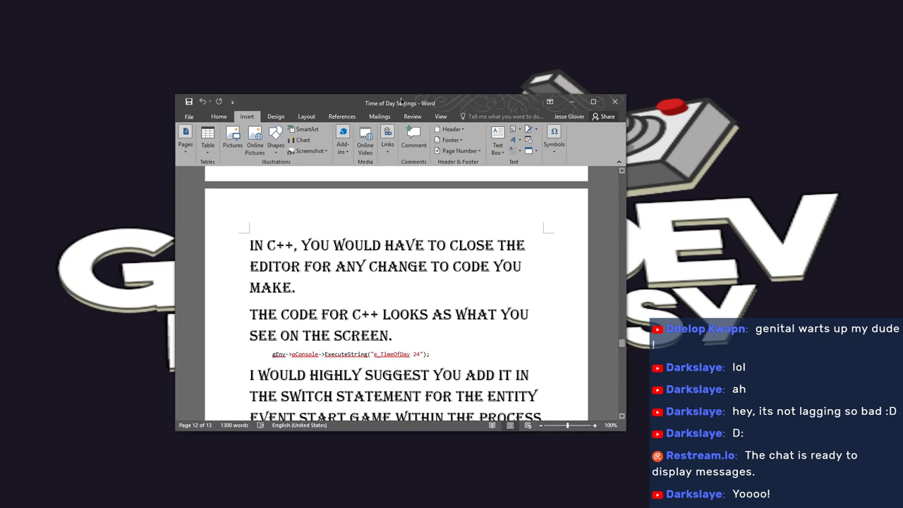
double_click(403, 100)
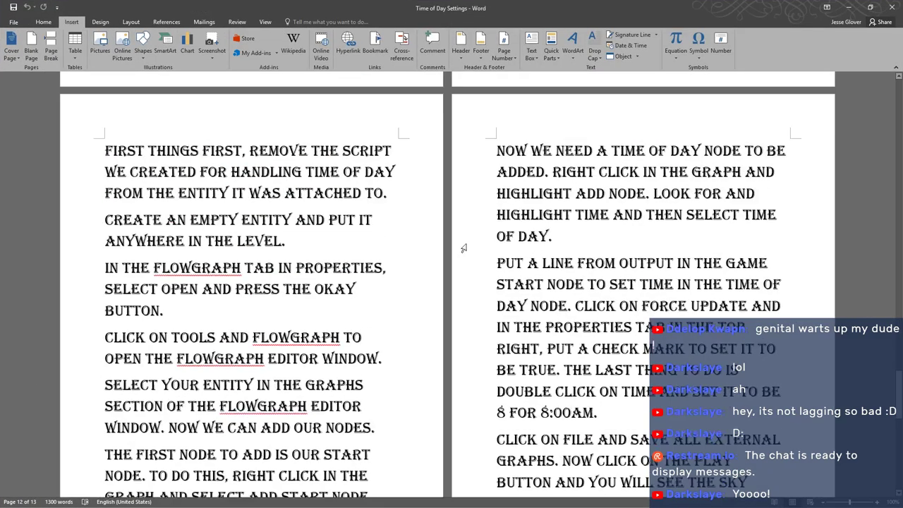
scroll(384, 267, down, 3)
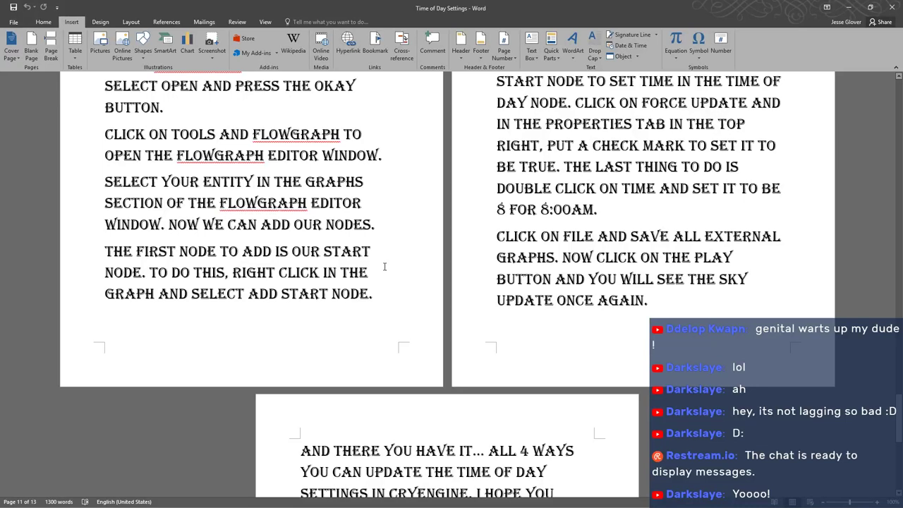
scroll(385, 266, up, 3)
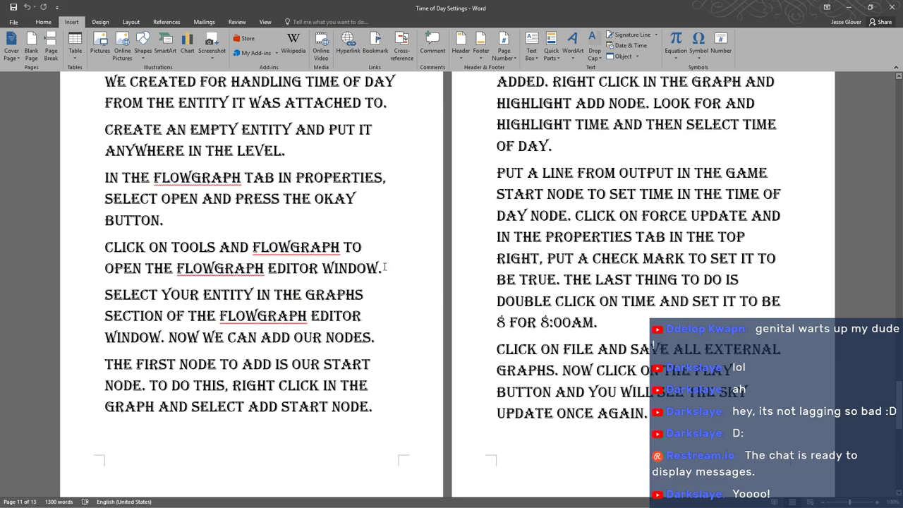
scroll(384, 268, up, 6)
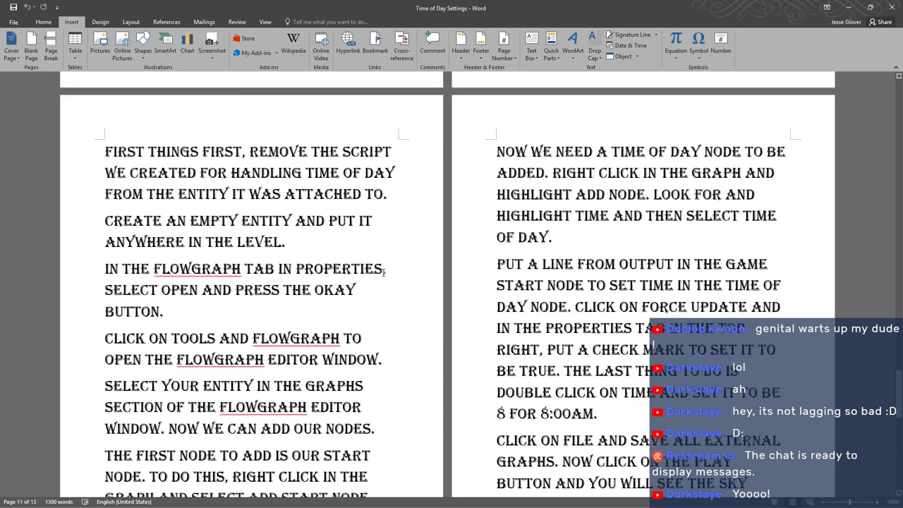
scroll(383, 271, down, 1)
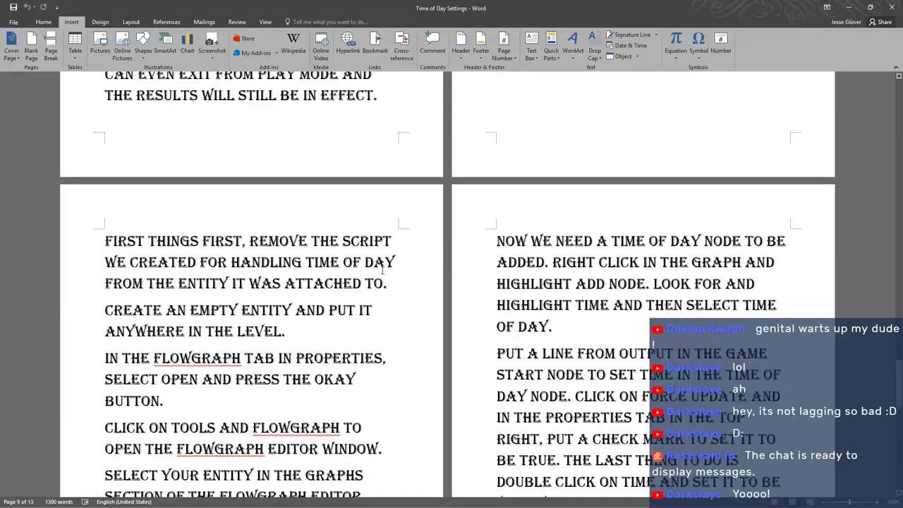
scroll(383, 269, up, 10)
scroll(382, 268, up, 11)
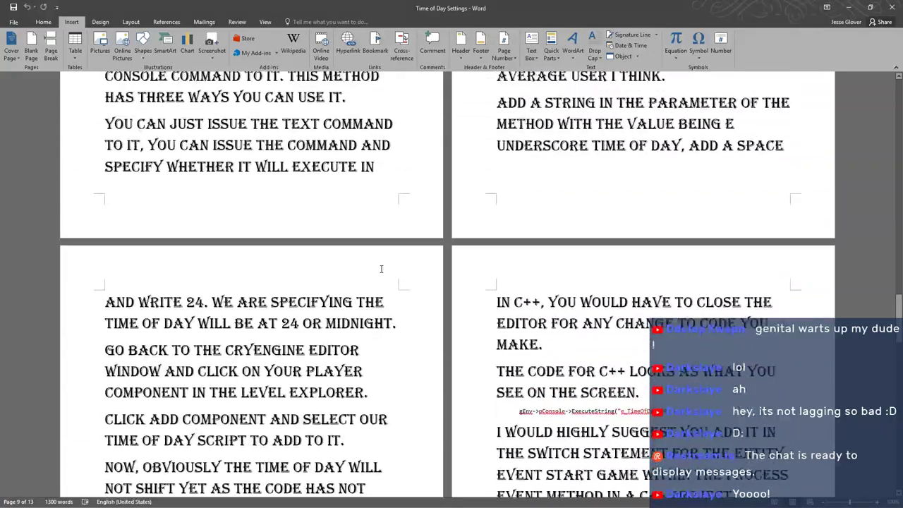
scroll(381, 268, up, 10)
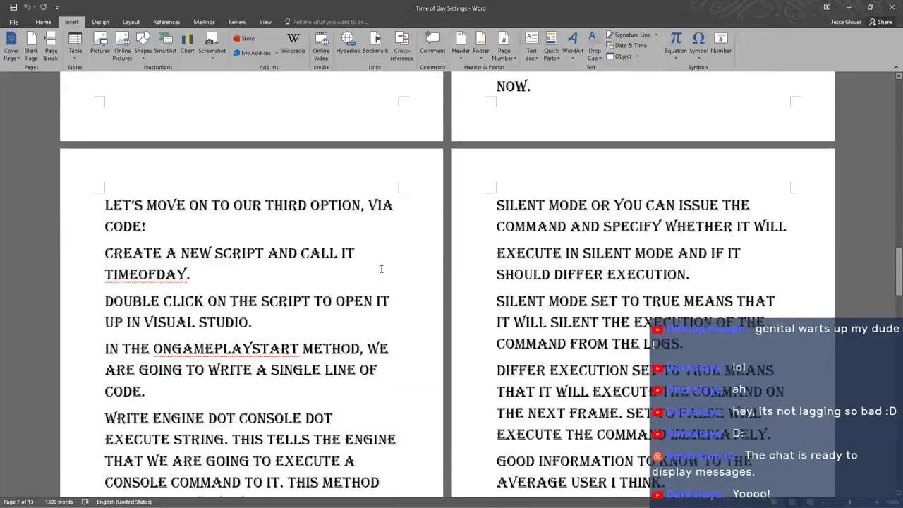
scroll(381, 268, up, 15)
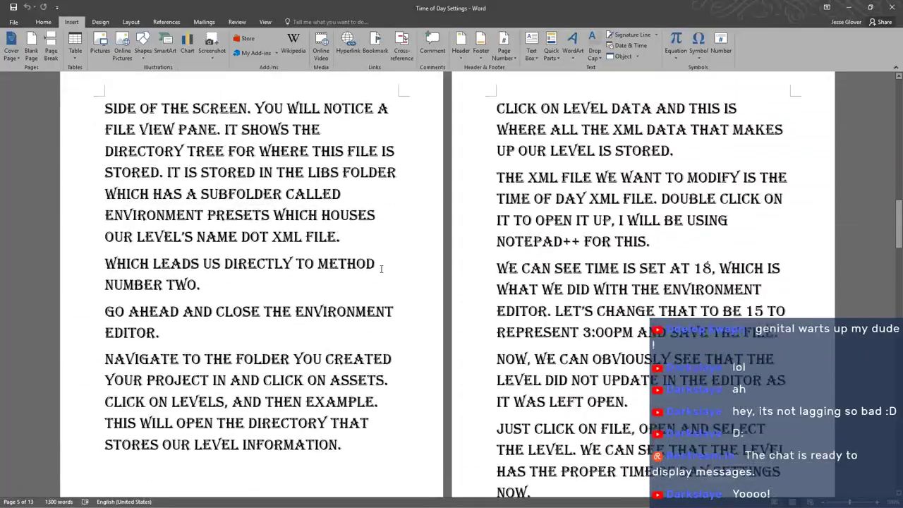
scroll(378, 269, up, 10)
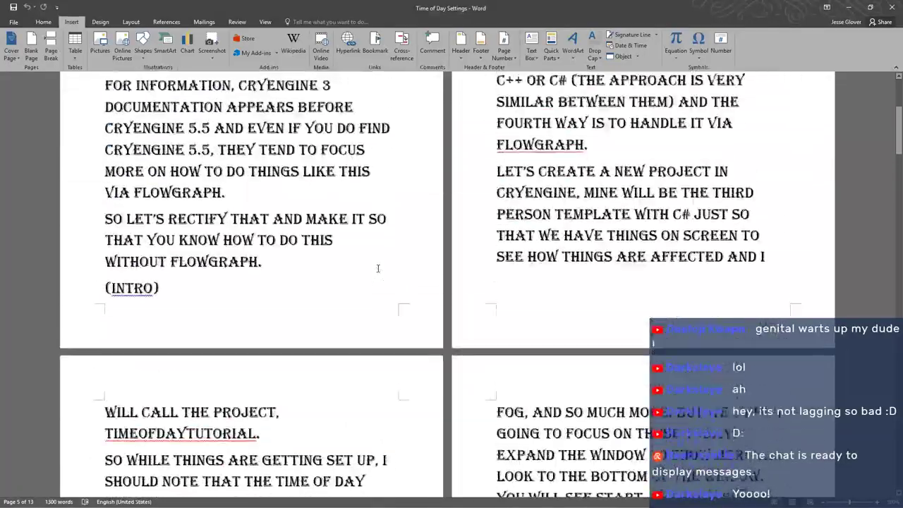
scroll(381, 262, down, 1)
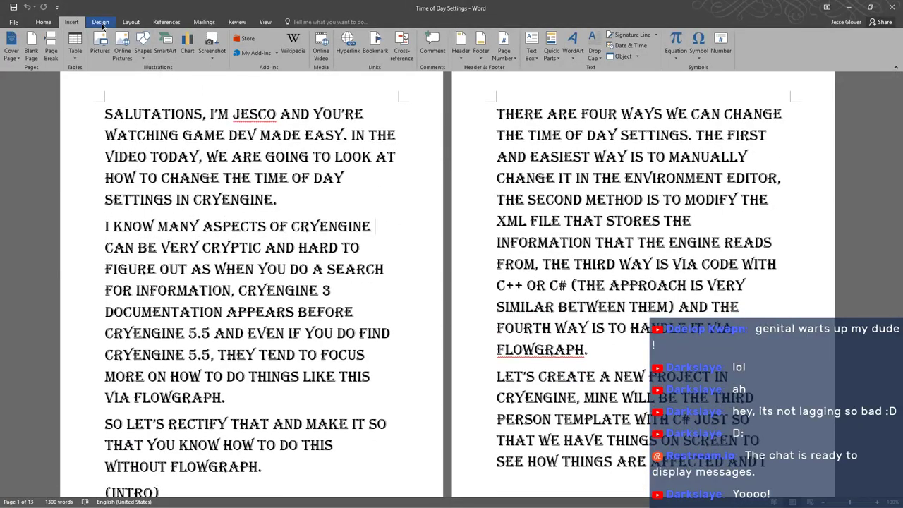
Switch the Word script to Web Layout so it reads as one continuous full-width page
click(127, 22)
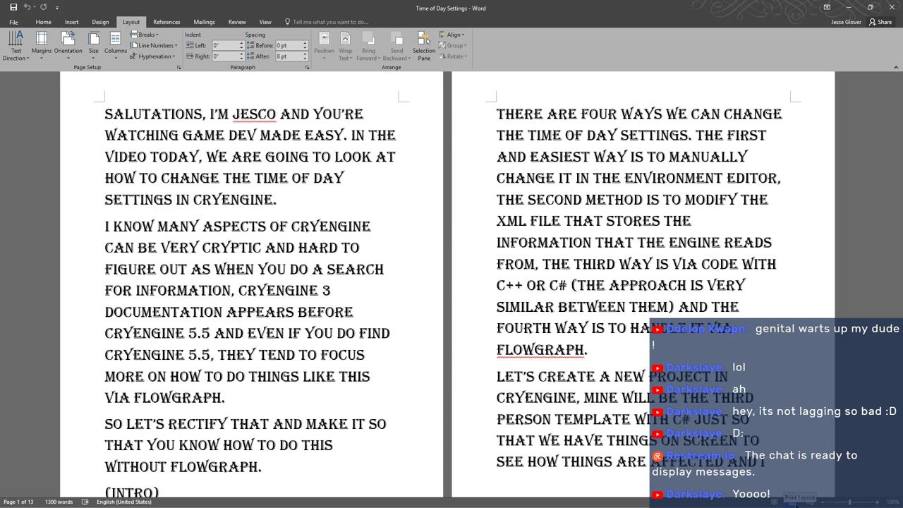
click(811, 504)
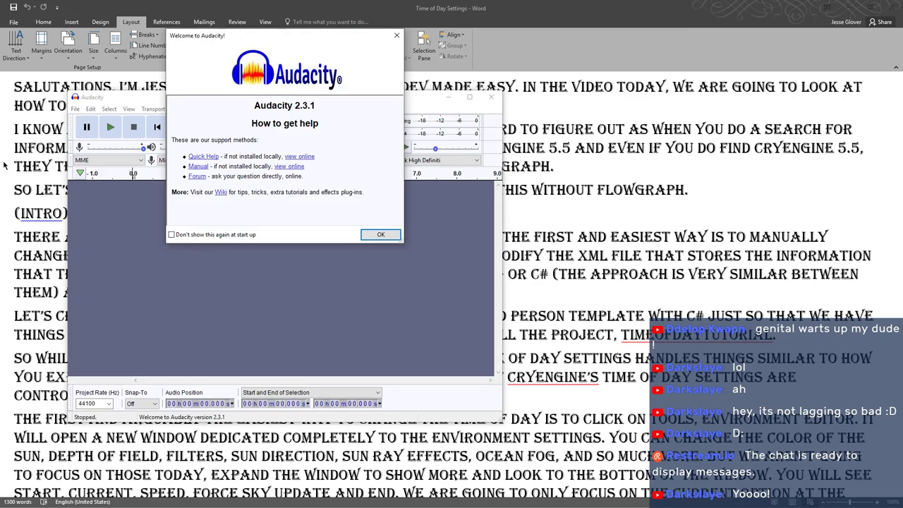
Dismiss Audacity's welcome dialog and place Audacity top-left beside the restored Word script top-right
click(379, 235)
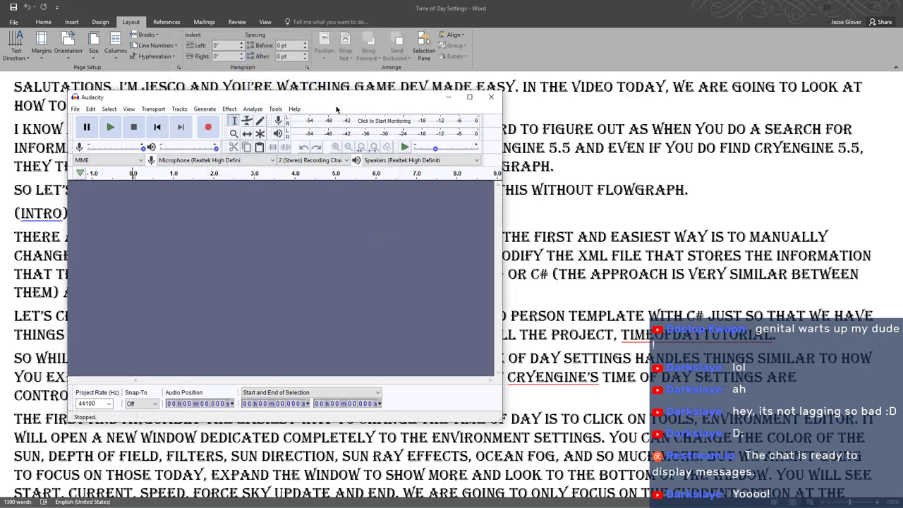
drag(336, 108, 446, 42)
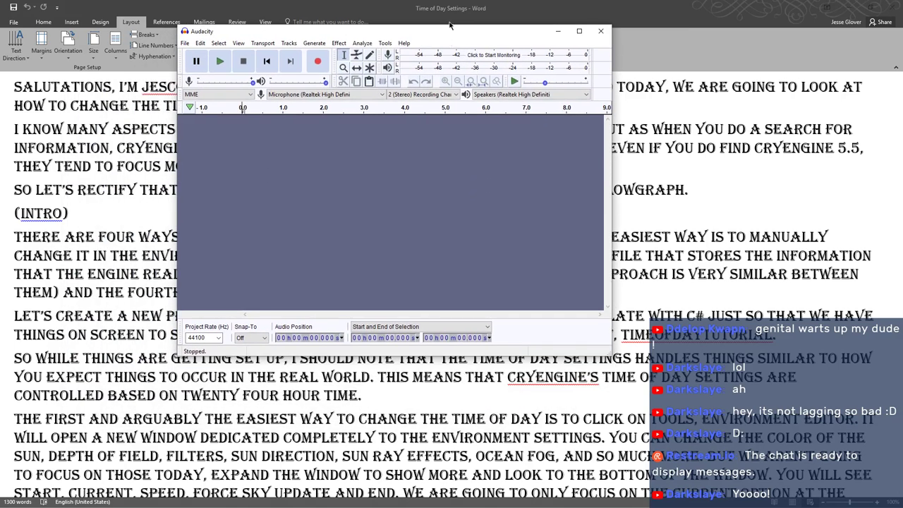
double_click(448, 10)
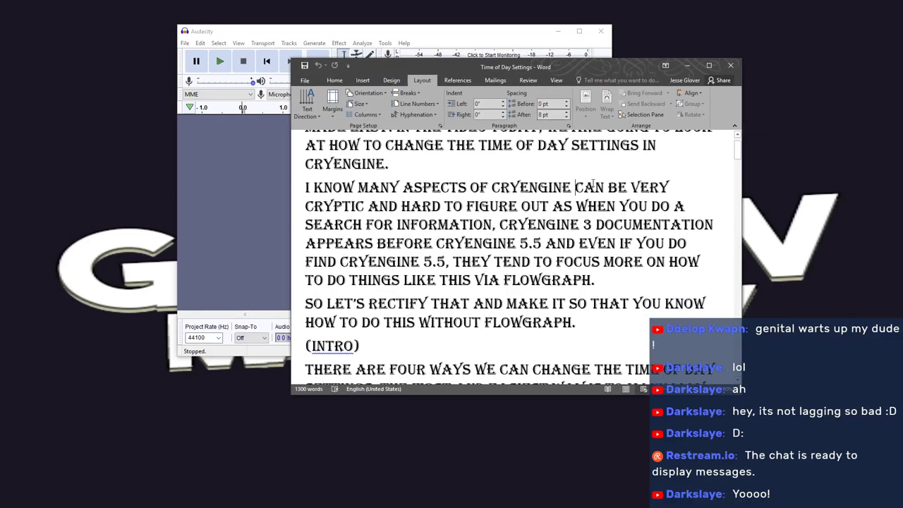
scroll(578, 280, up, 2)
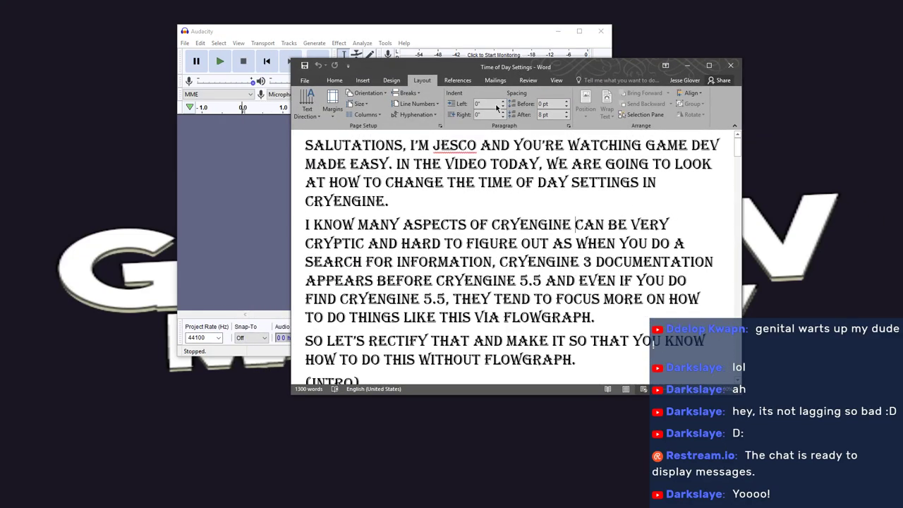
drag(486, 66, 591, 142)
drag(448, 37, 271, 15)
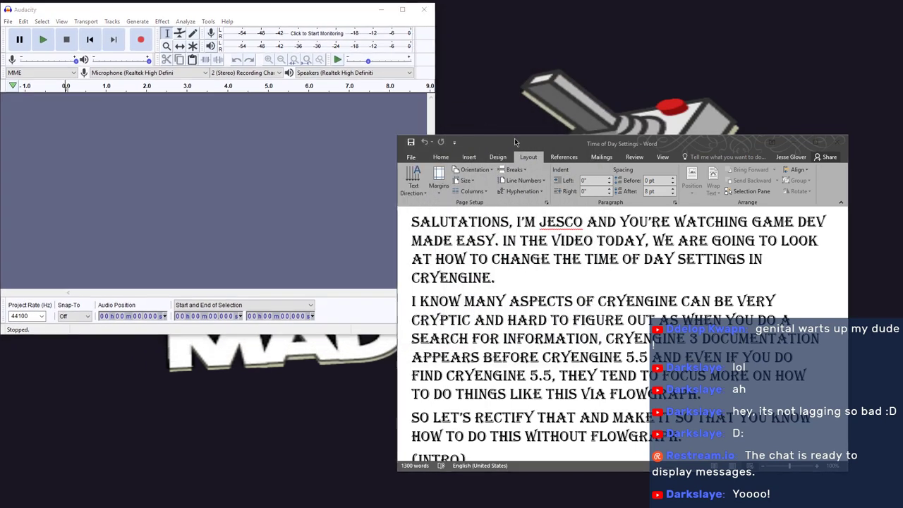
drag(515, 138, 554, 10)
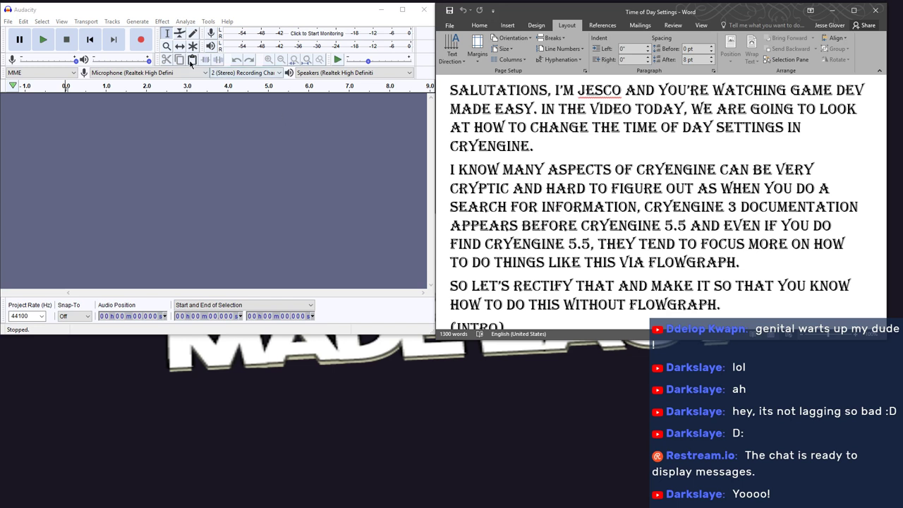
Record, play back and undo a short Audacity test take, then move the Word script top-left
click(147, 44)
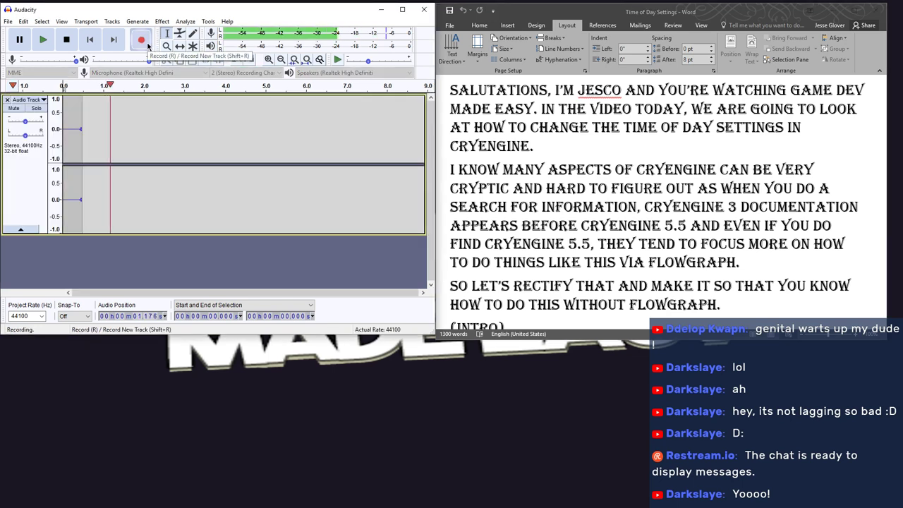
click(67, 39)
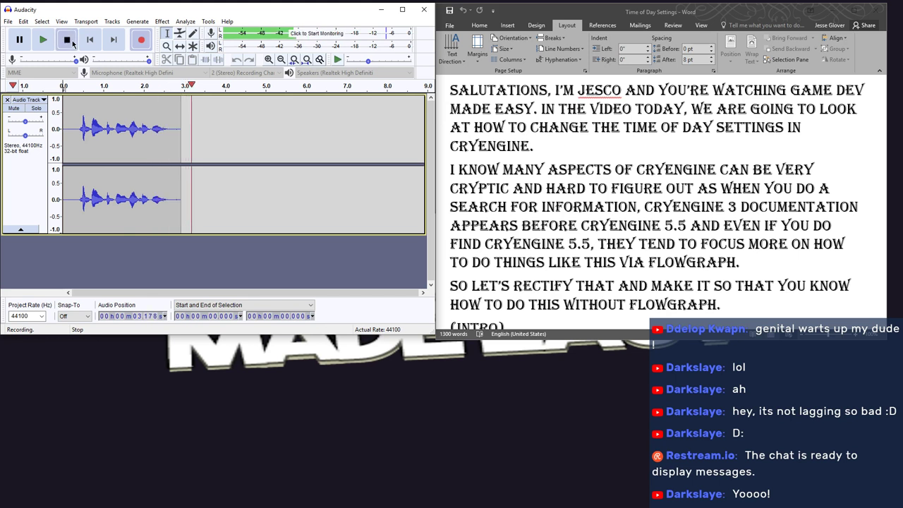
click(43, 41)
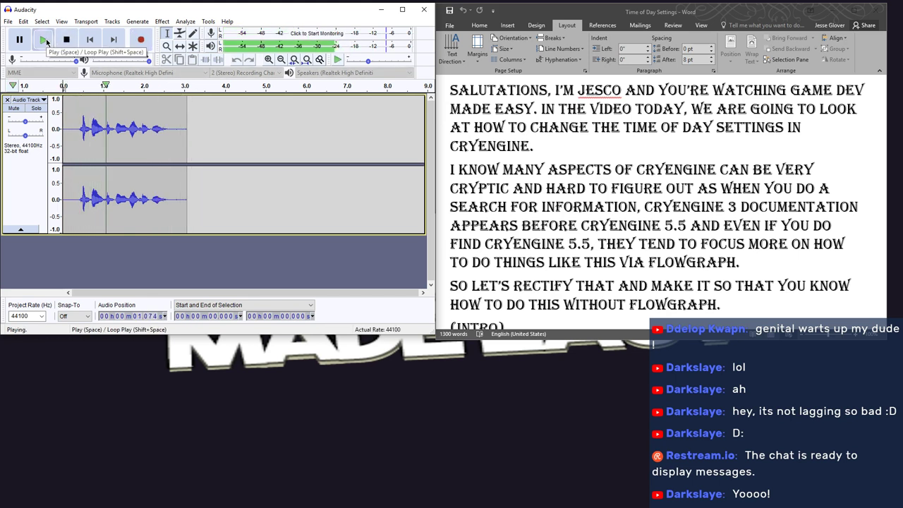
click(67, 40)
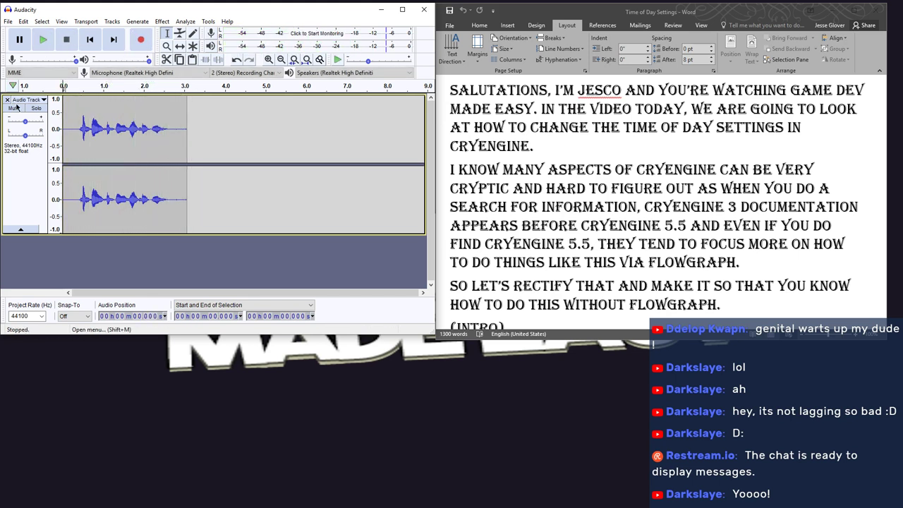
key(ctrl+z)
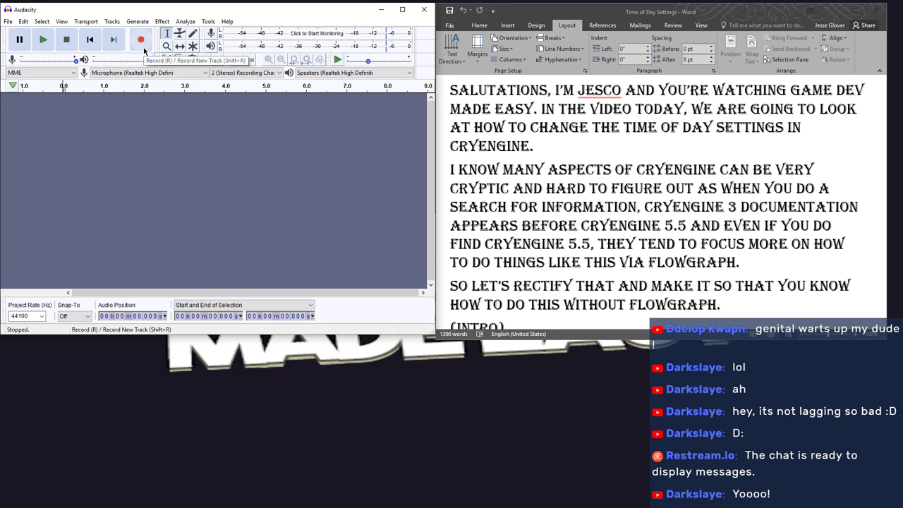
drag(528, 9, 563, 10)
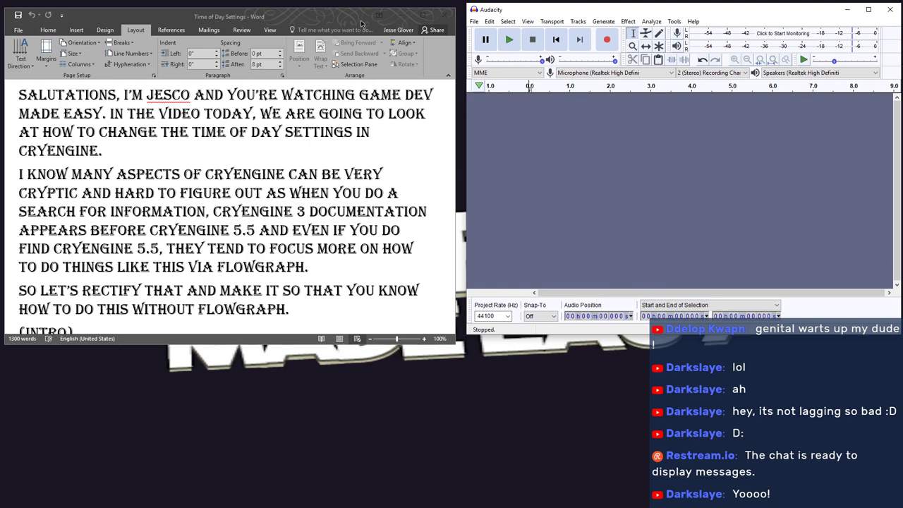
Nudge the Word script up-left and dock the Audacity recorder directly against it
drag(334, 19, 331, 13)
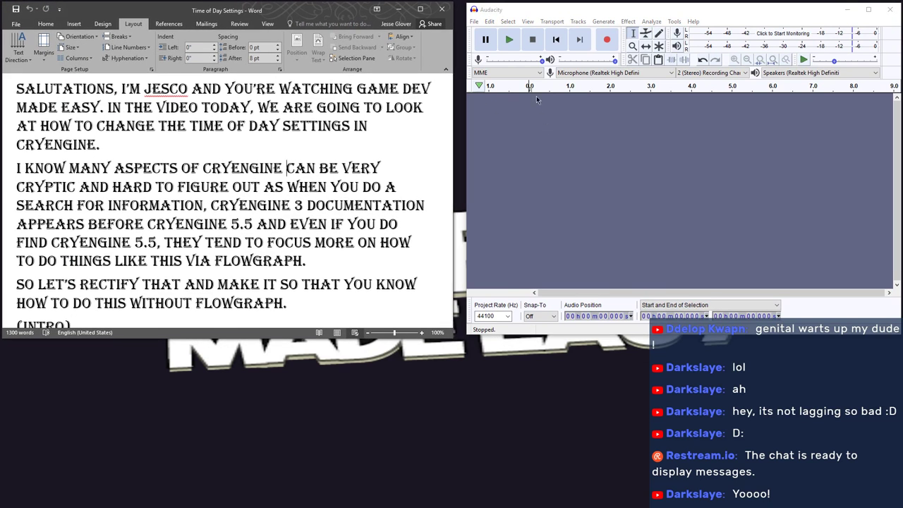
drag(524, 10, 517, 9)
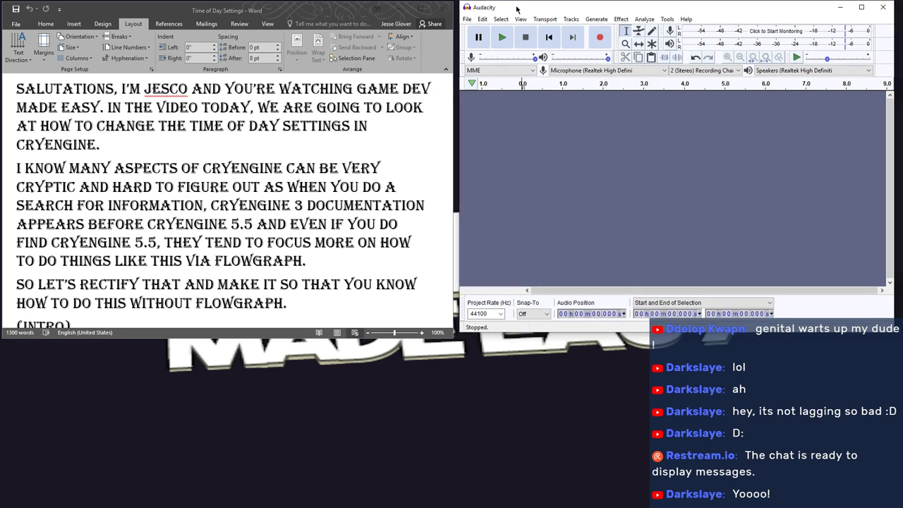
Start recording the script's intro narration onto a new stereo track while scrolling the script
click(597, 37)
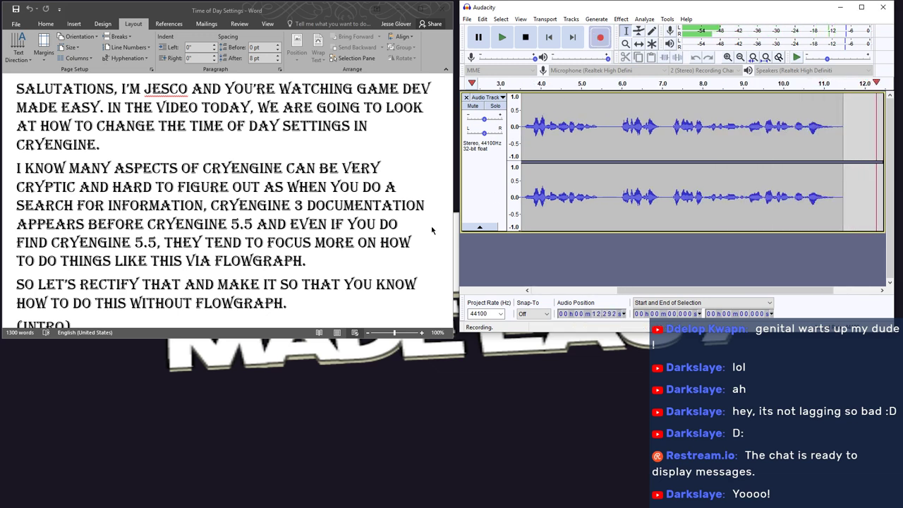
scroll(368, 241, down, 2)
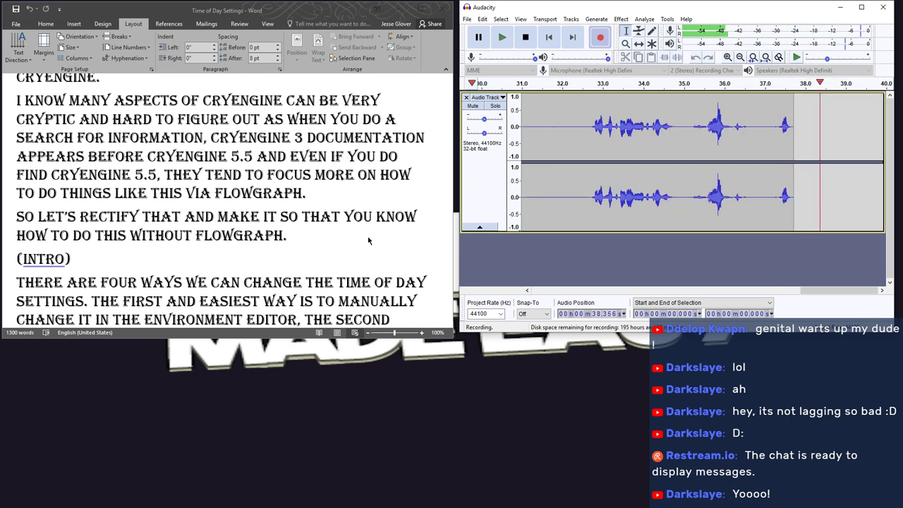
Stop recording, replay from 32.682 s, and delete the flubbed audio from 31.614 s onward
click(526, 36)
drag(805, 290, 752, 290)
click(774, 134)
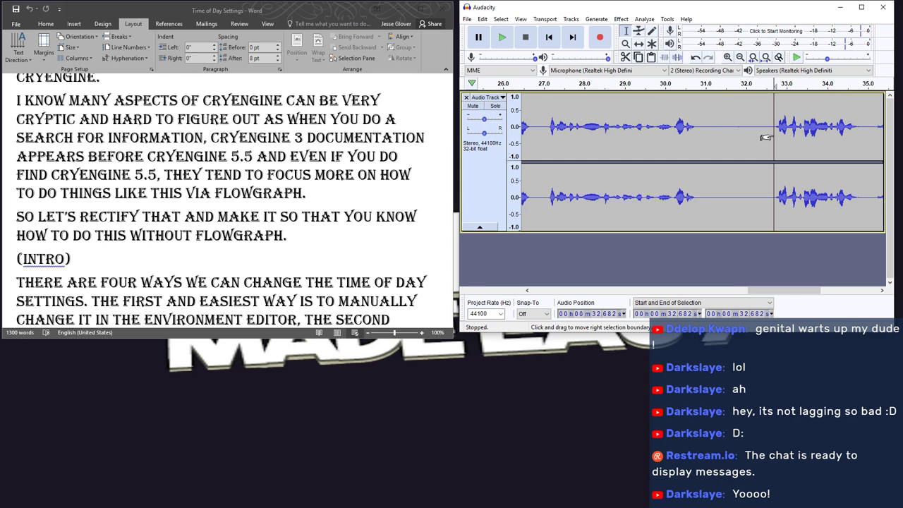
click(502, 37)
click(526, 37)
drag(730, 134, 899, 170)
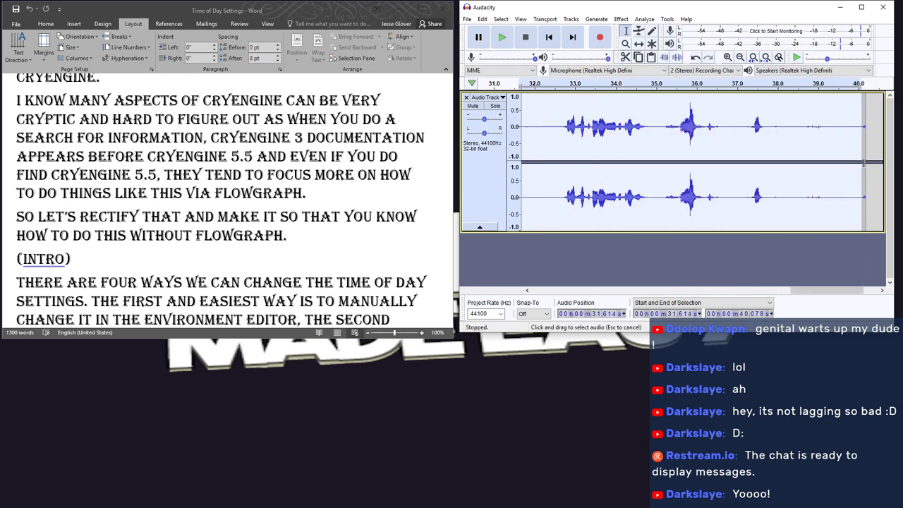
key(Delete)
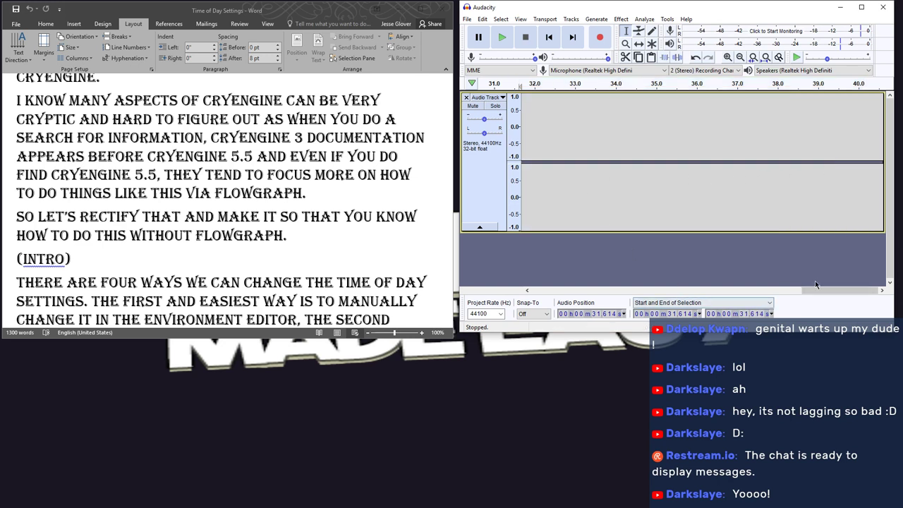
Replace 'WITHOUT FLOWGRAPH.' in the script with 'multiple ways.' and return to the track's cut point
drag(821, 291, 773, 291)
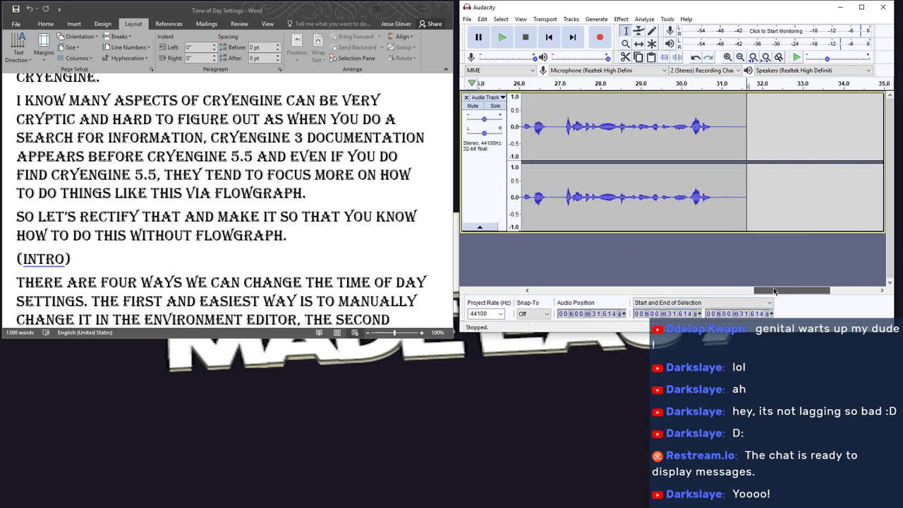
click(272, 234)
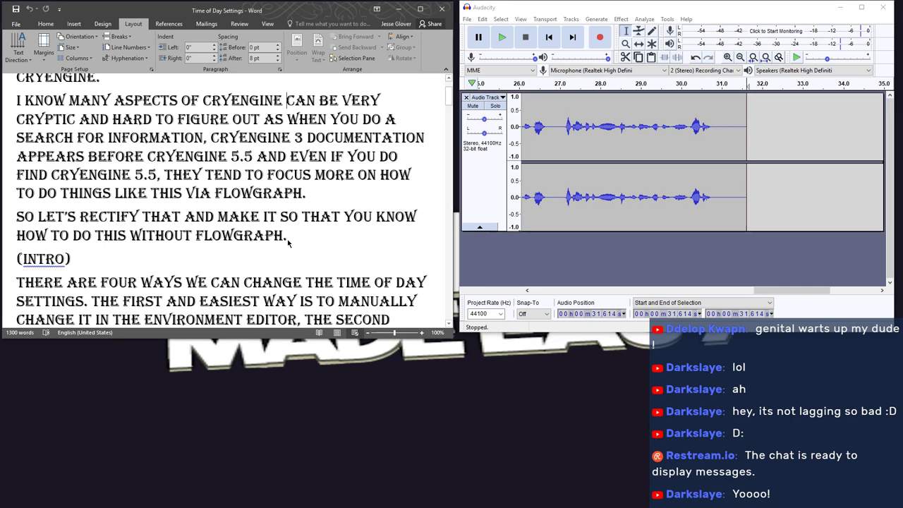
drag(288, 237, 130, 236)
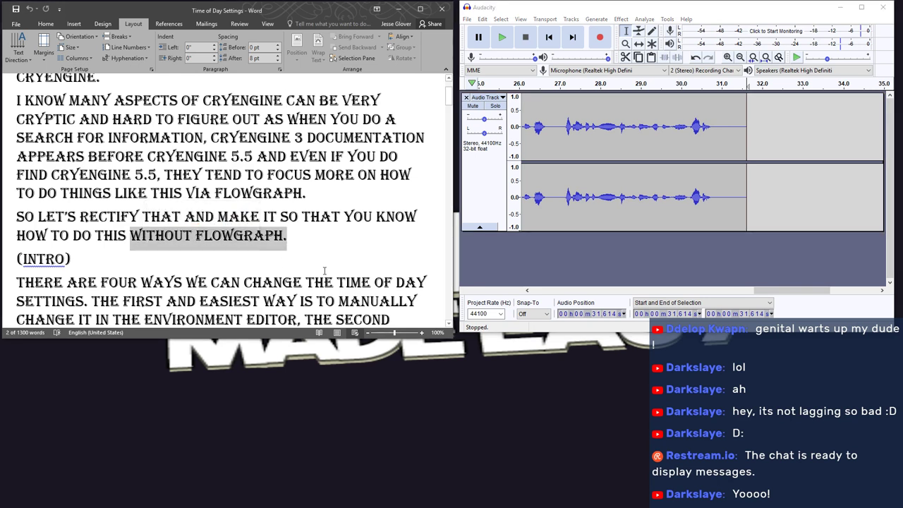
text(mu)
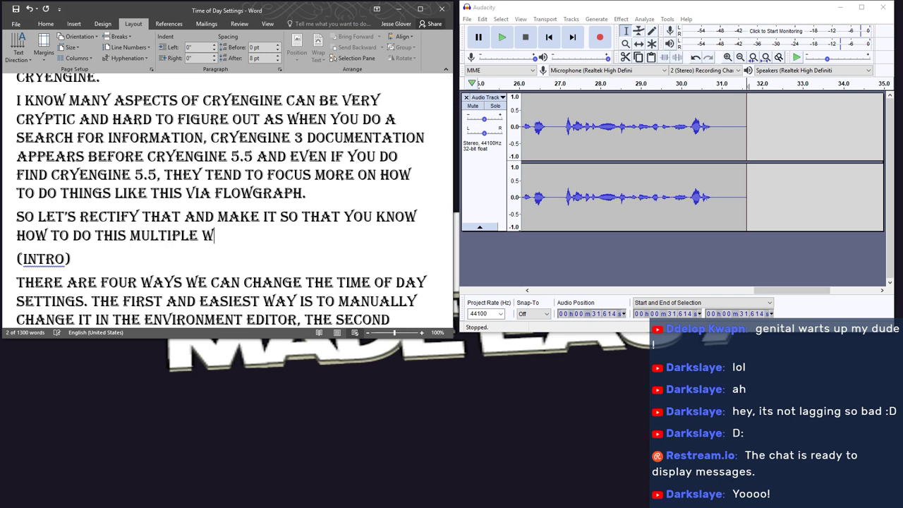
text(ltiple ways.)
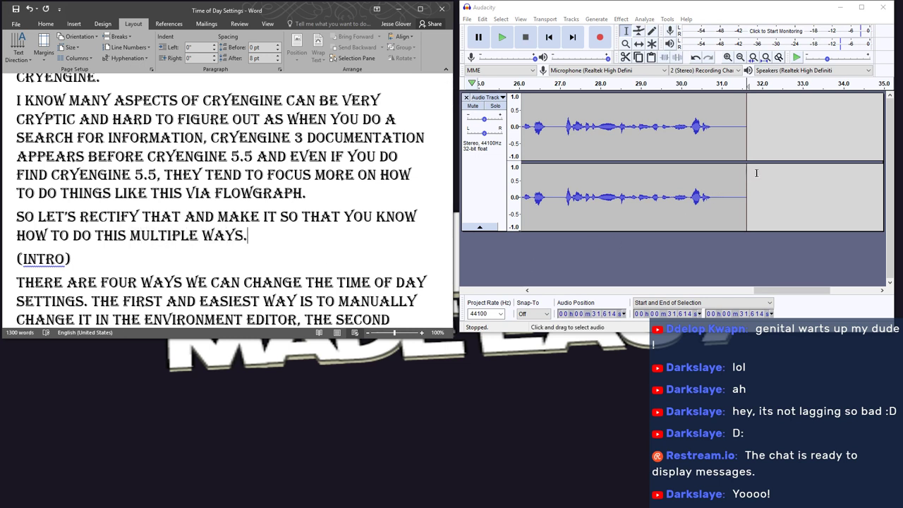
click(748, 177)
Record the revised line after 31.6 s, then delete the trailing audio so the clip ends at 37.117 s
click(602, 42)
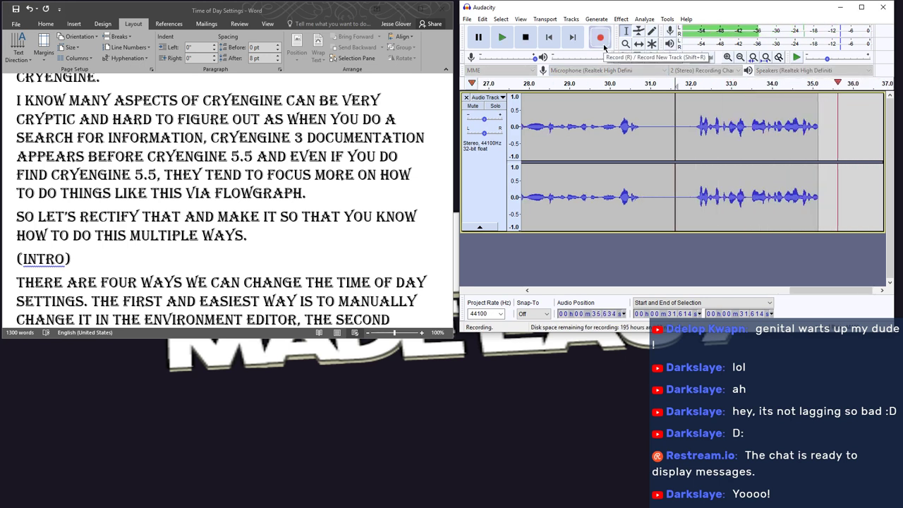
click(526, 38)
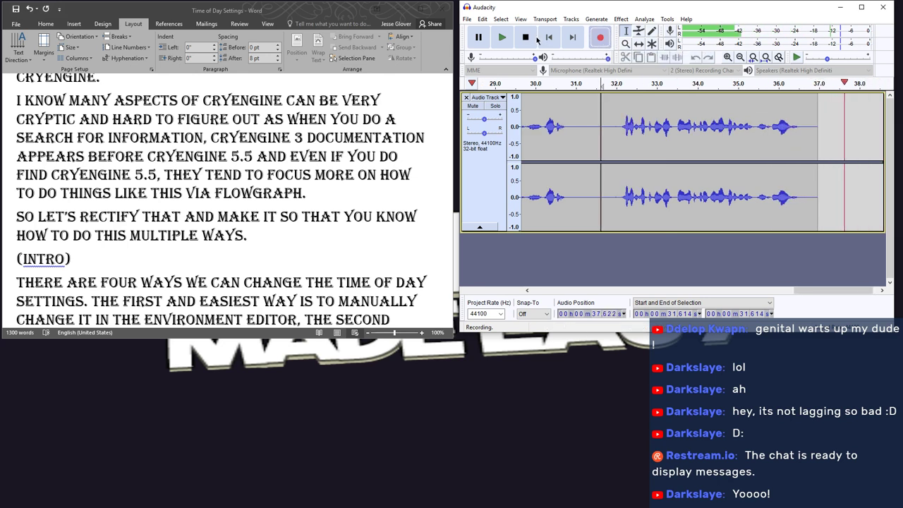
click(604, 135)
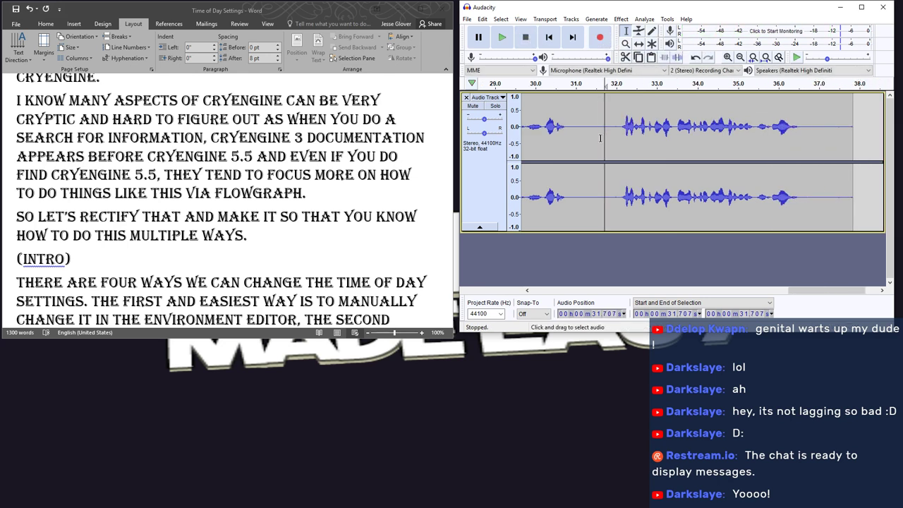
drag(853, 152, 823, 155)
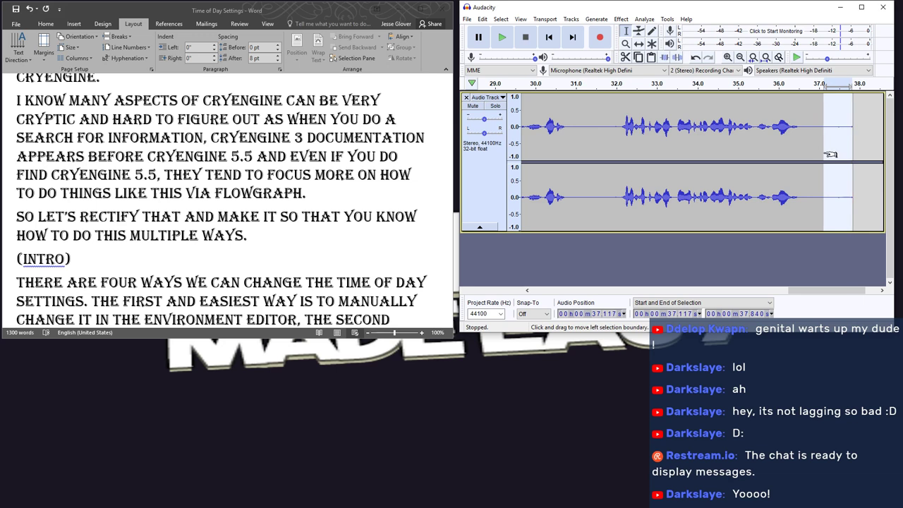
key(Delete)
scroll(330, 194, down, 3)
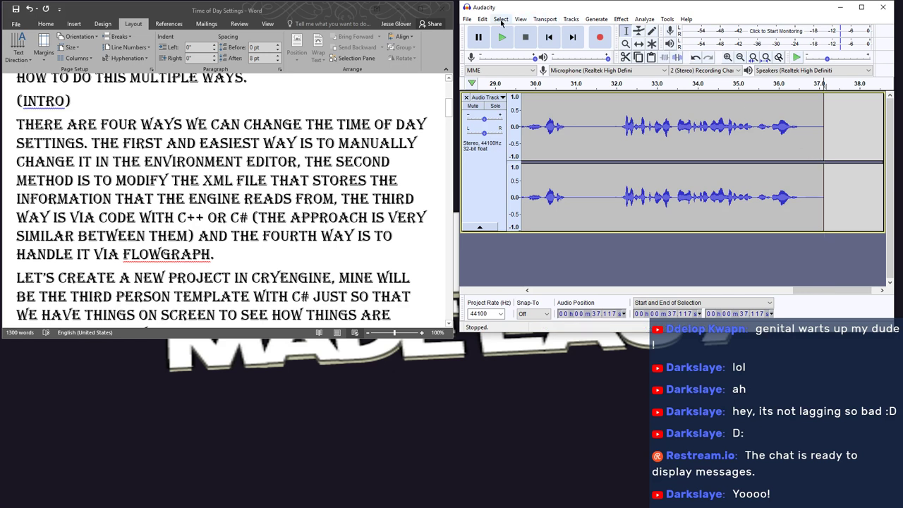
click(571, 19)
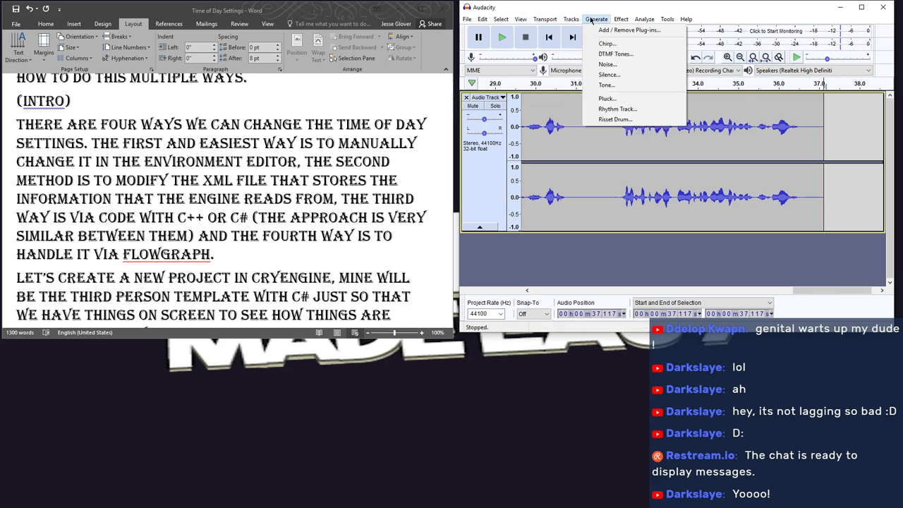
Generate 30 seconds of silence after 37.117 s and place the cursor at 1:07.117
click(610, 74)
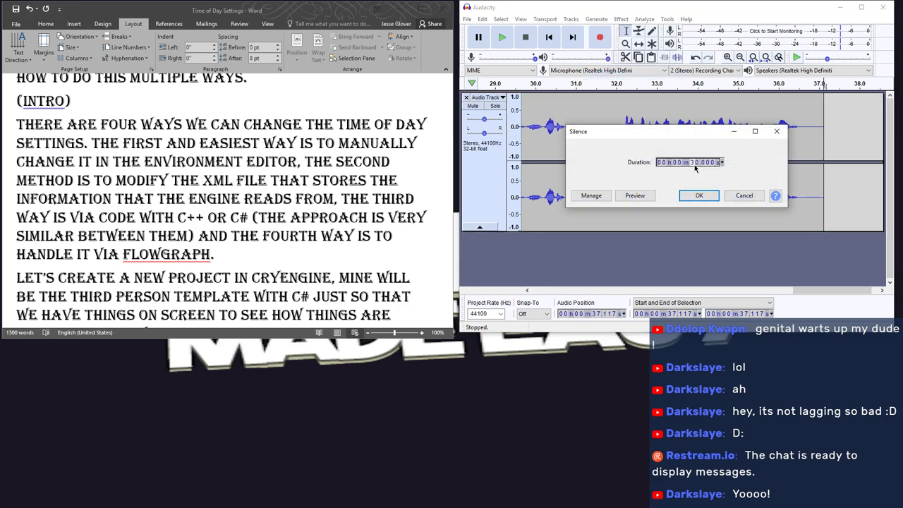
click(702, 196)
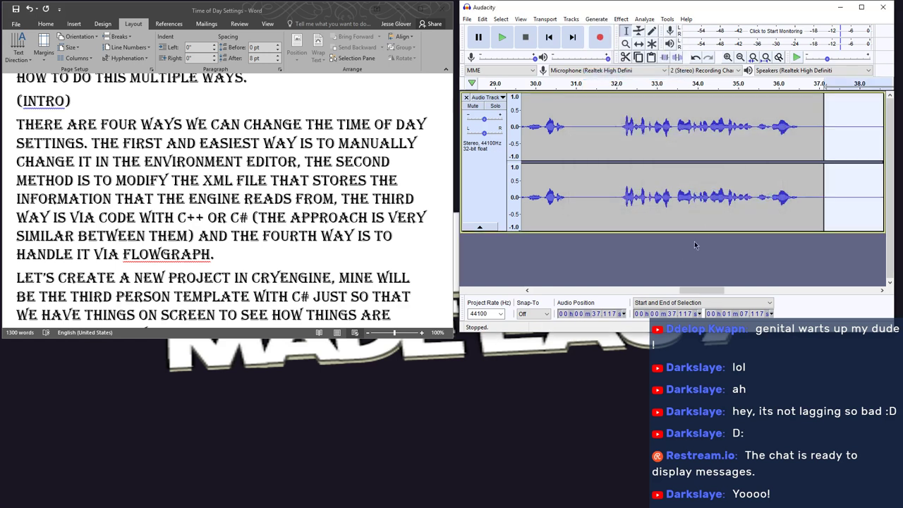
drag(701, 291, 879, 289)
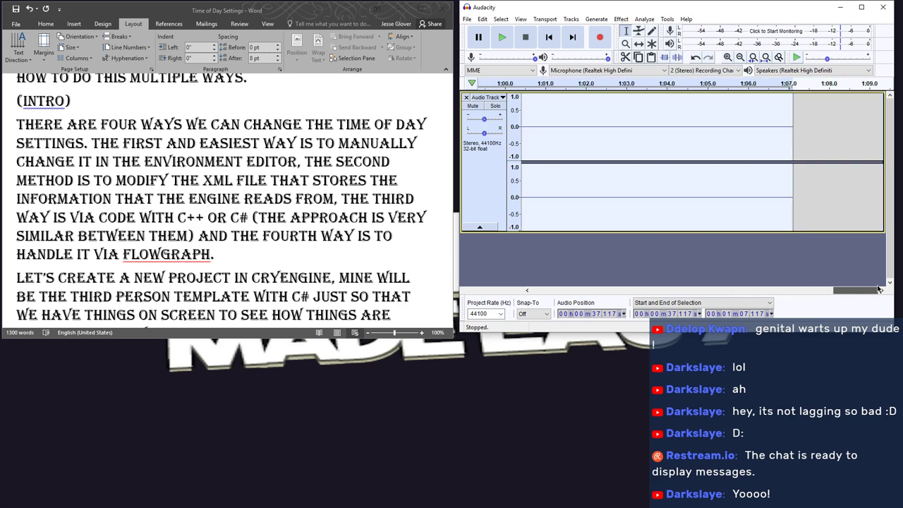
click(790, 140)
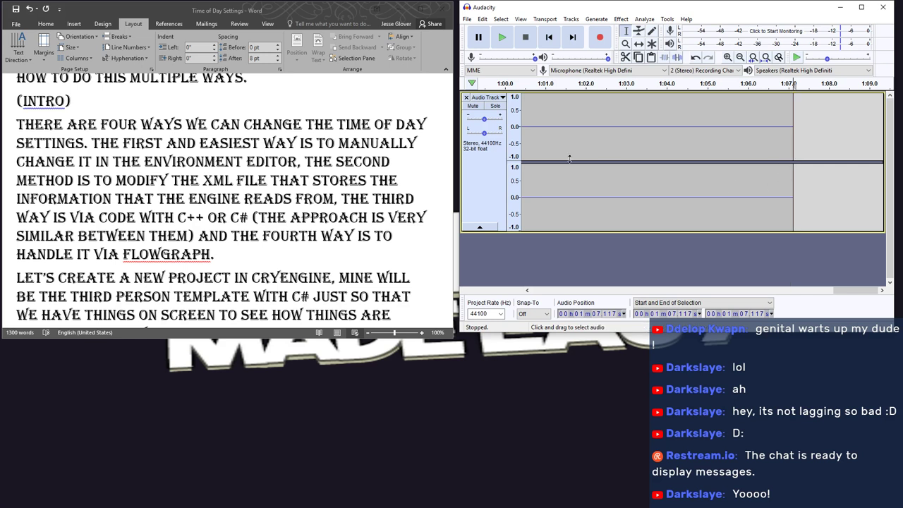
Record the project setup and environment editor narration from 1:07.117 to about 2:14, then stop
click(591, 44)
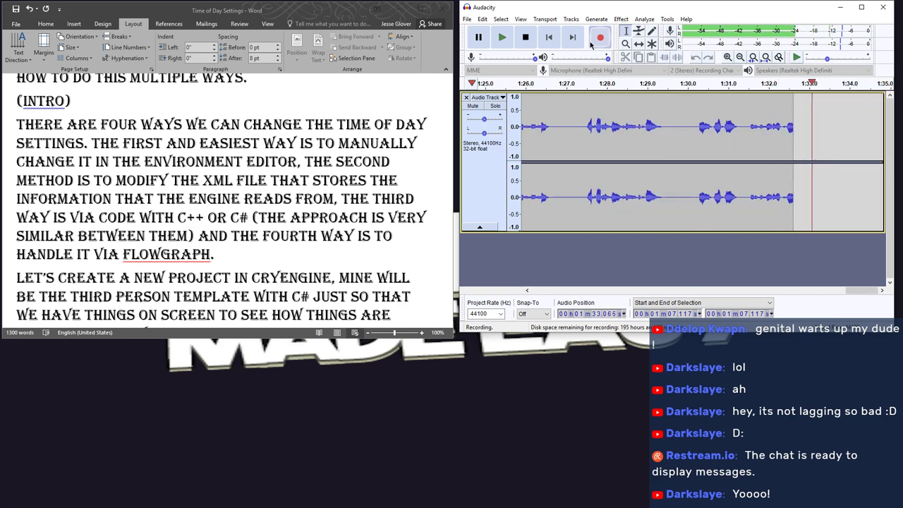
scroll(332, 202, down, 2)
scroll(332, 202, down, 2)
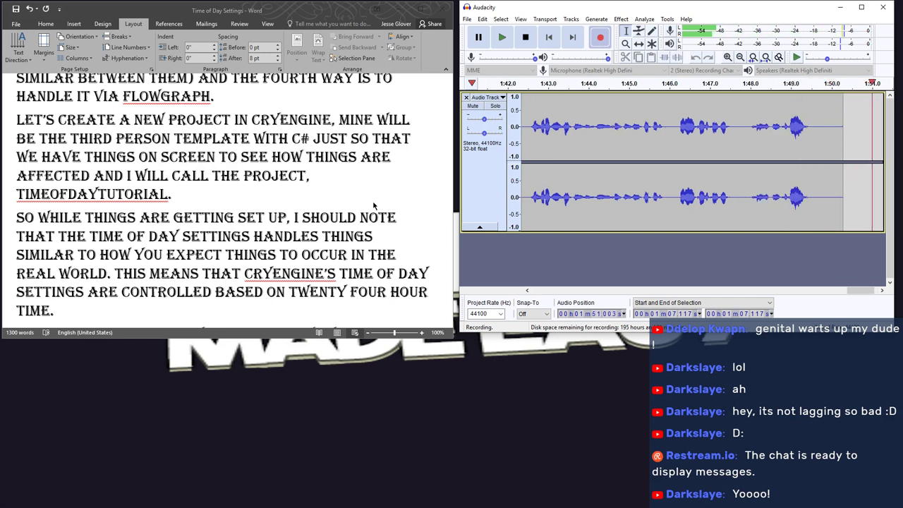
scroll(377, 215, down, 3)
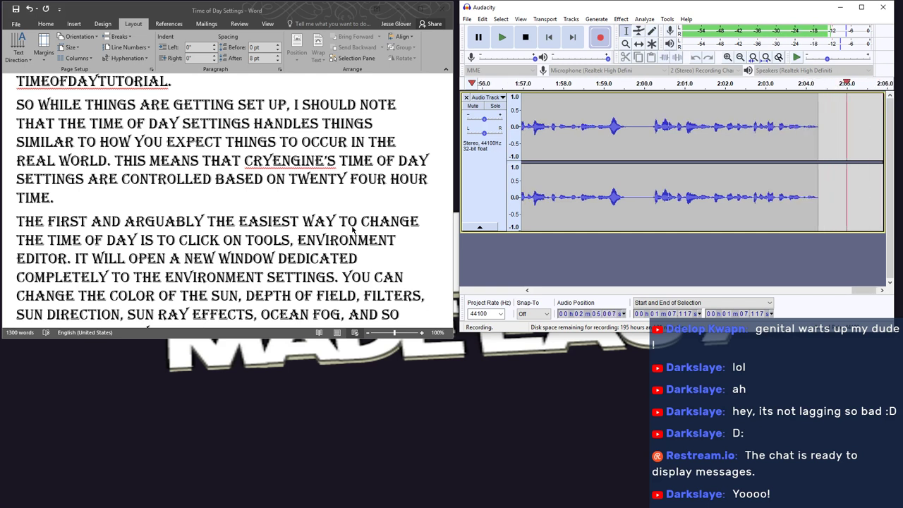
scroll(324, 228, down, 3)
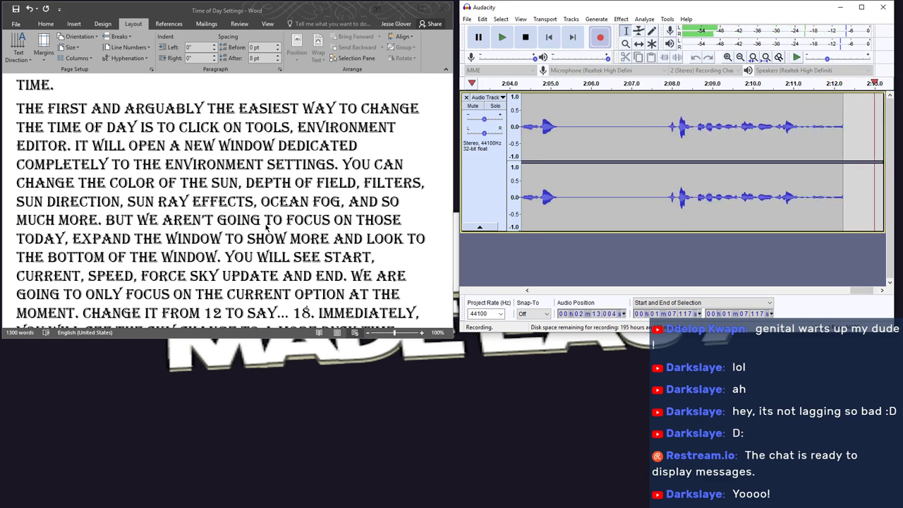
key(space)
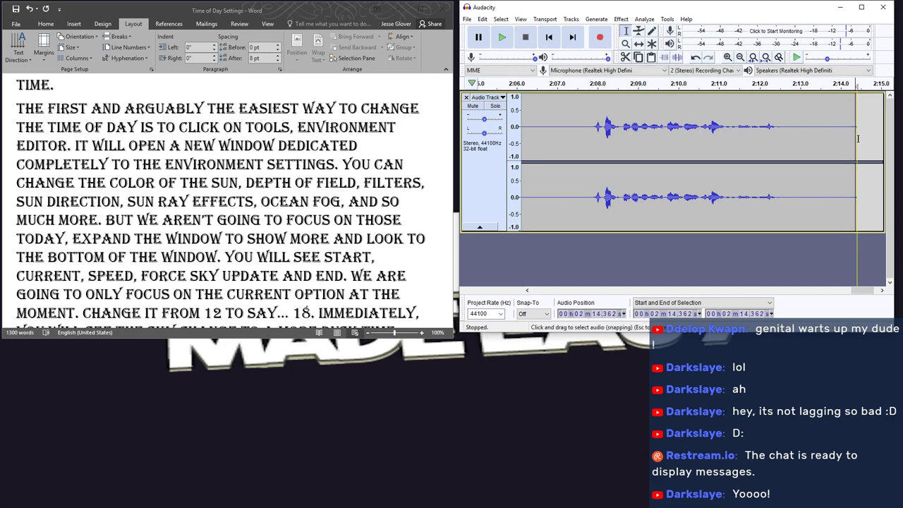
Delete the audio after 2:06.375 and record a new narration take running to about 3:04
drag(856, 136, 648, 150)
key(Delete)
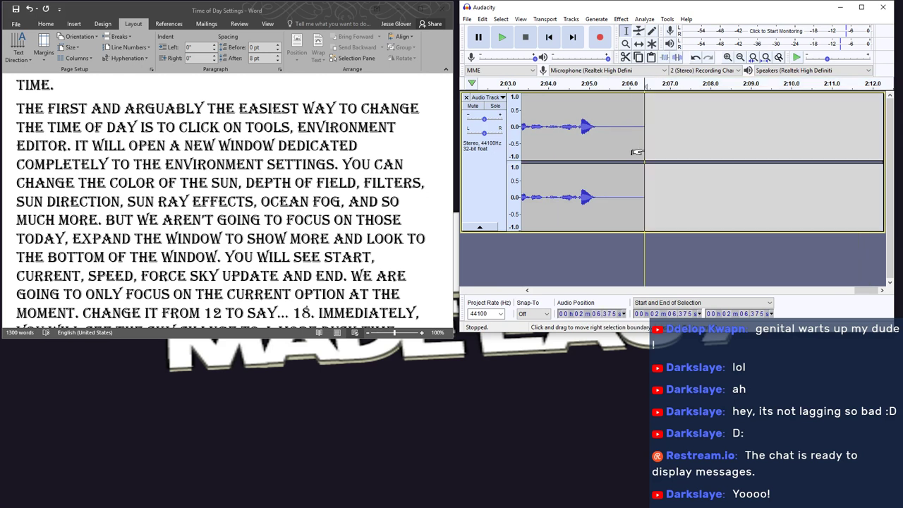
click(599, 39)
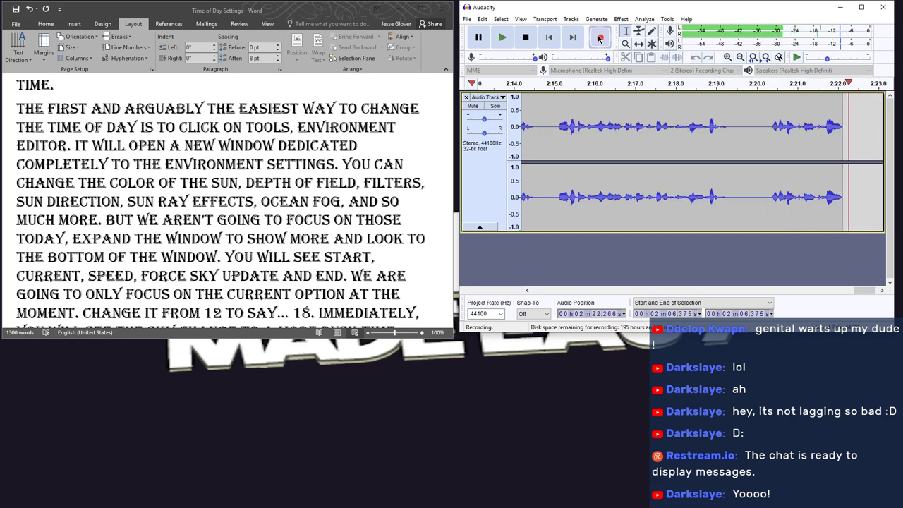
scroll(378, 194, down, 2)
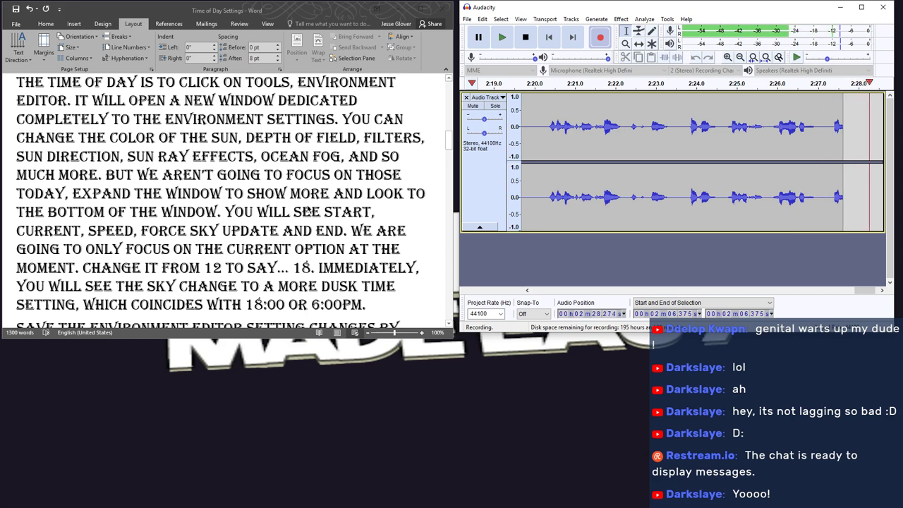
scroll(307, 212, down, 2)
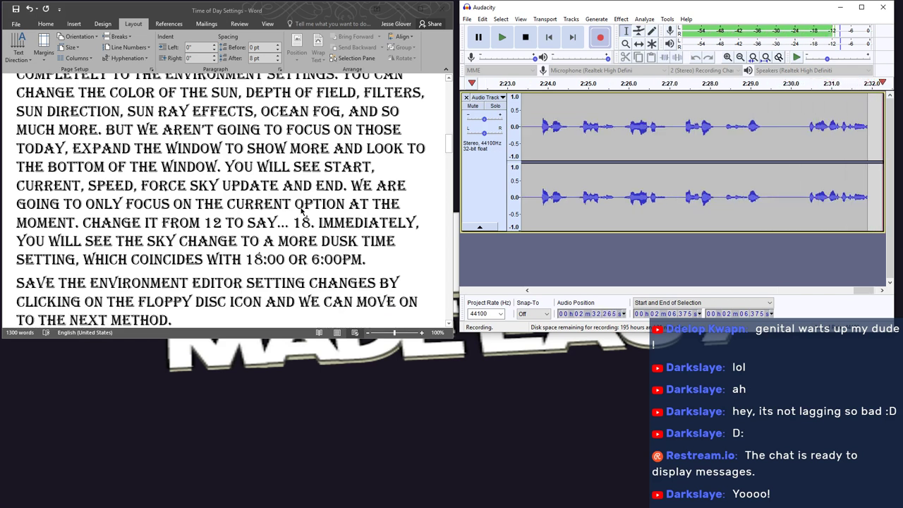
scroll(301, 209, down, 1)
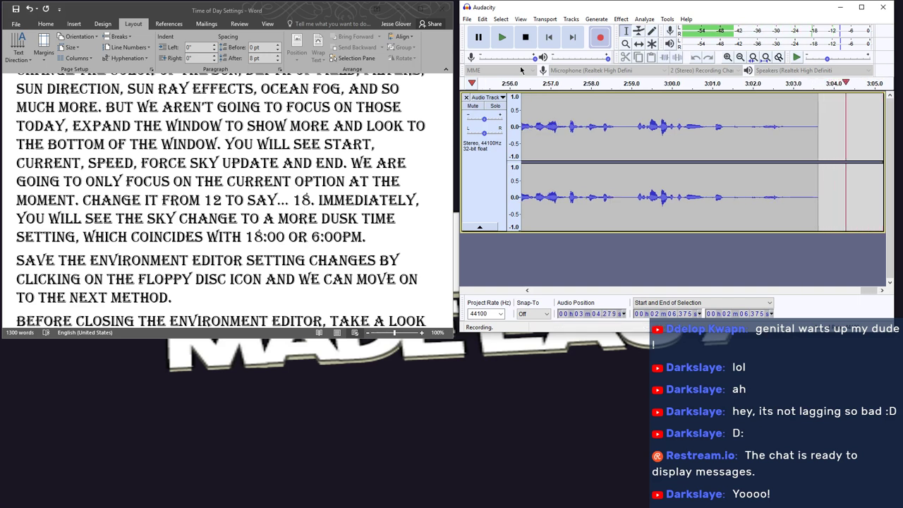
click(525, 37)
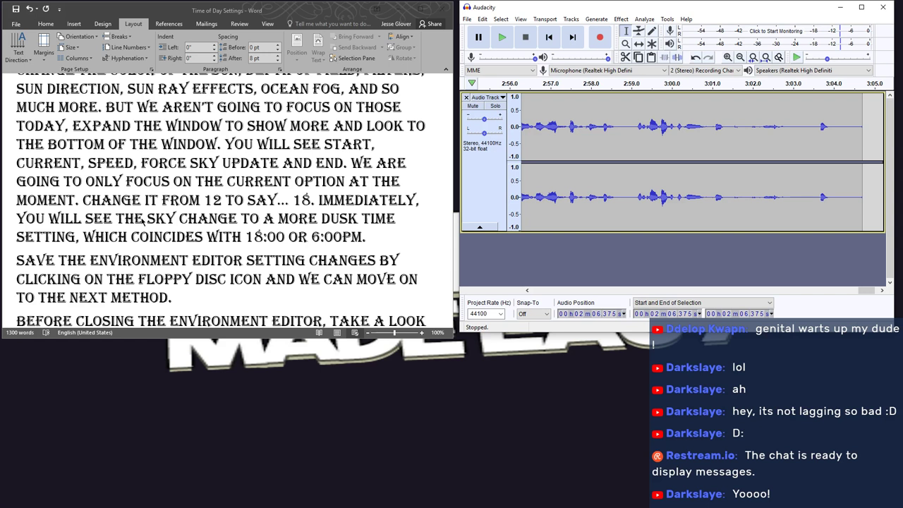
key(alt+Tab)
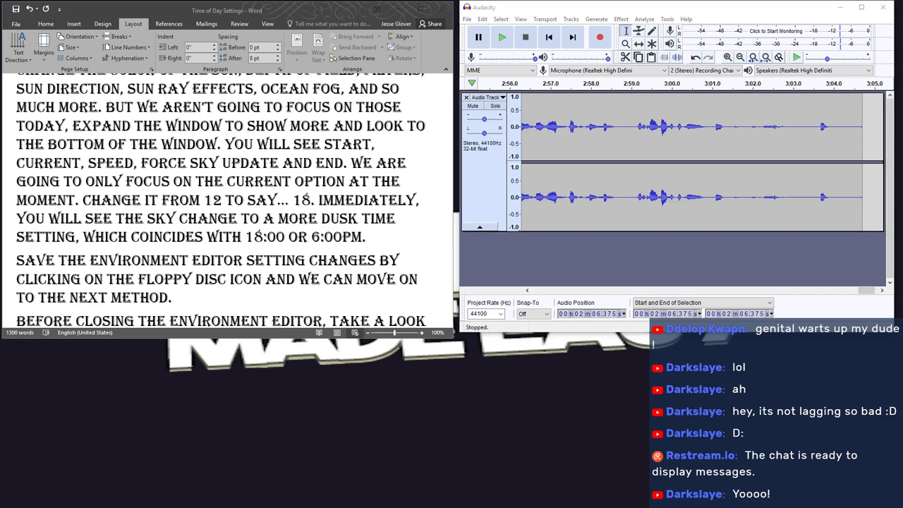
key(alt+Tab)
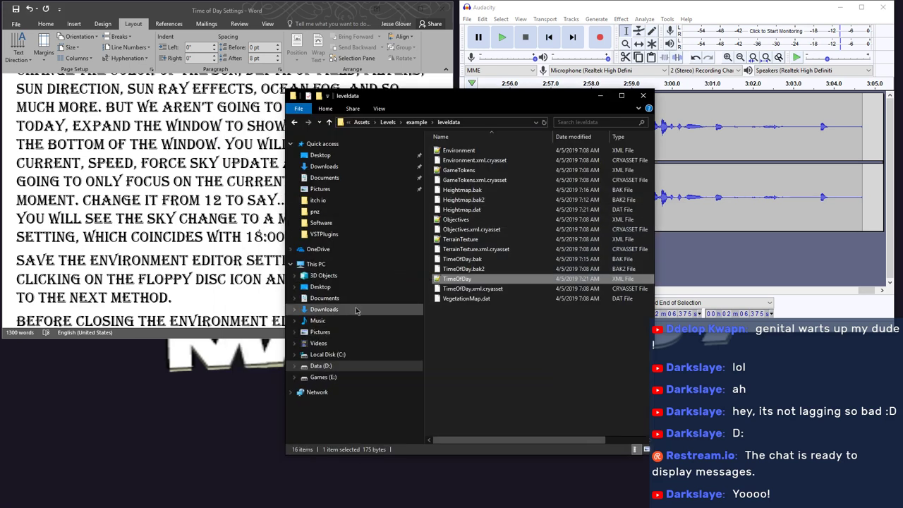
click(329, 366)
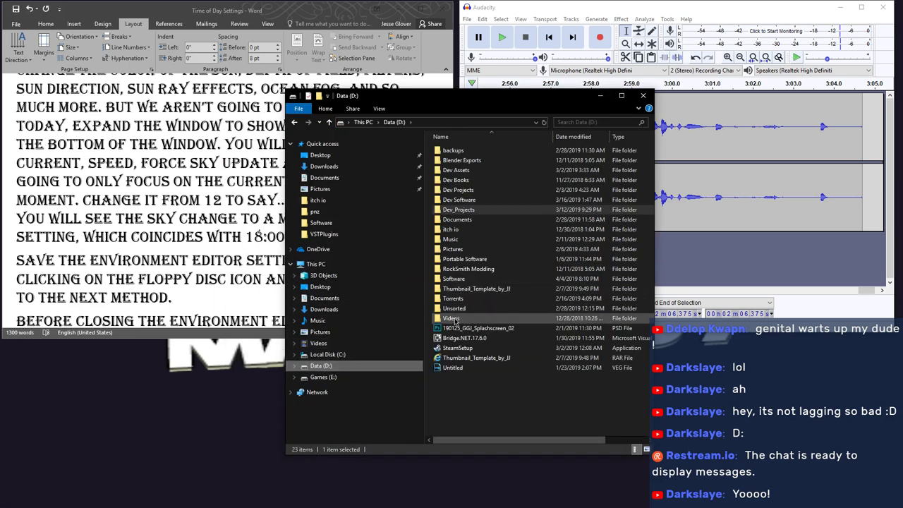
double_click(456, 323)
double_click(455, 180)
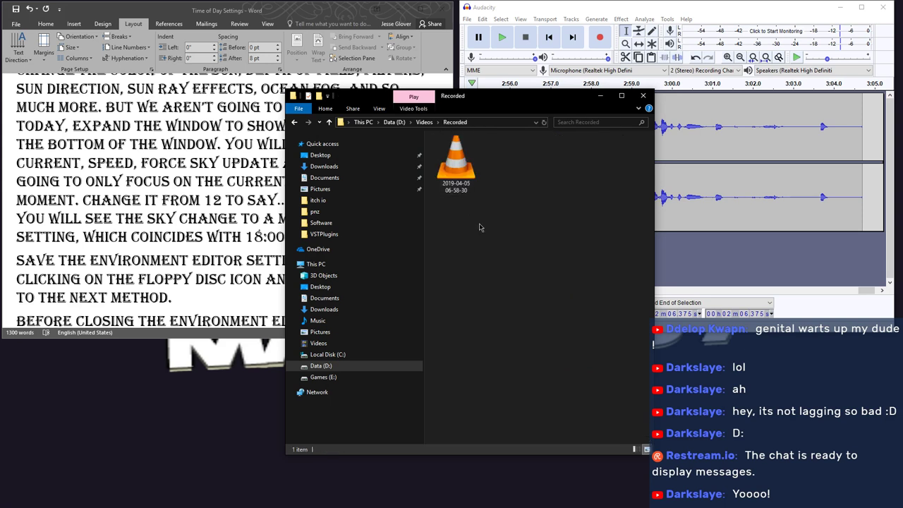
double_click(469, 171)
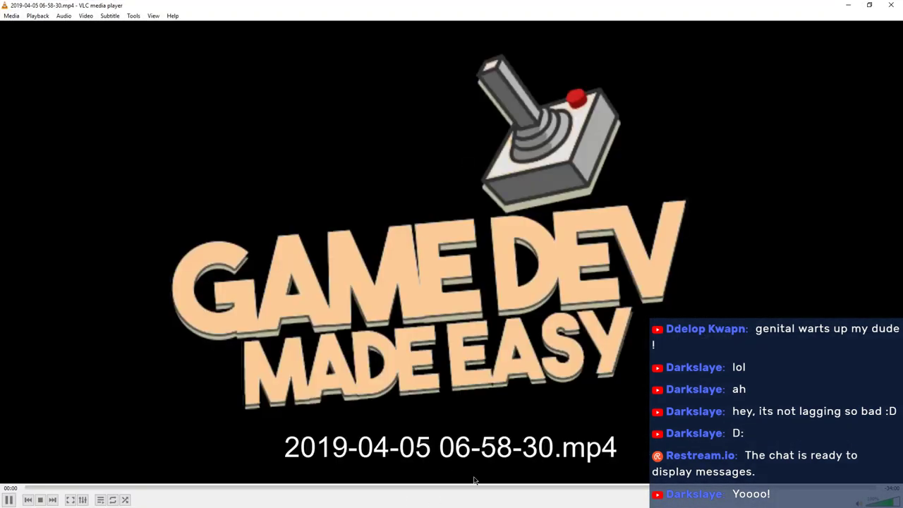
Review the Environment Editor footage around 13:46 in VLC, then close the player
click(369, 488)
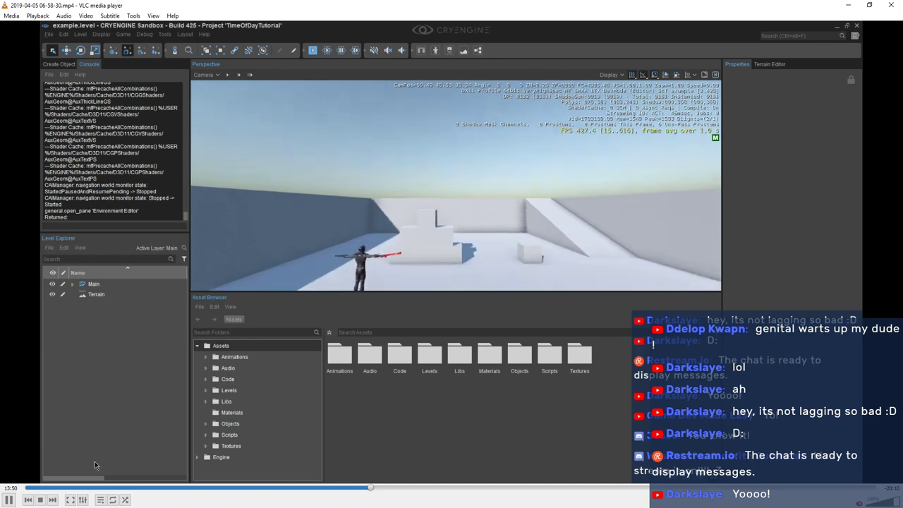
click(849, 5)
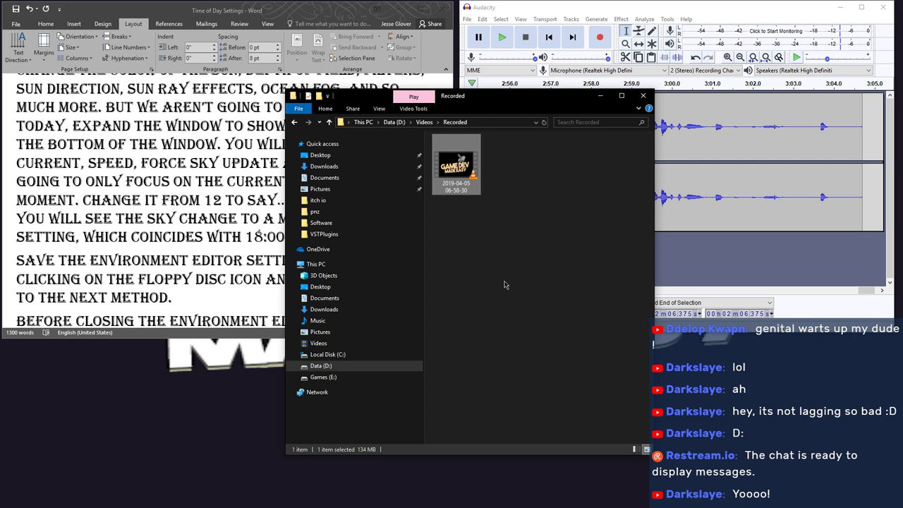
key(Return)
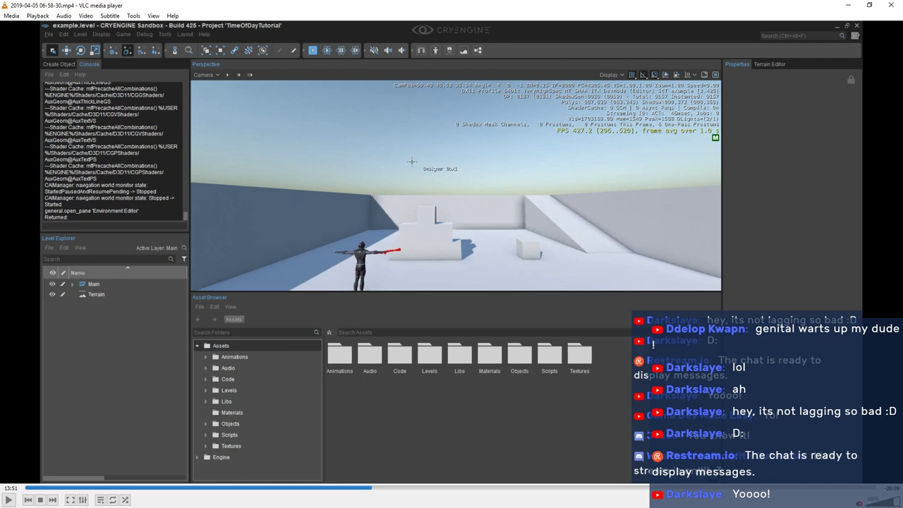
click(891, 5)
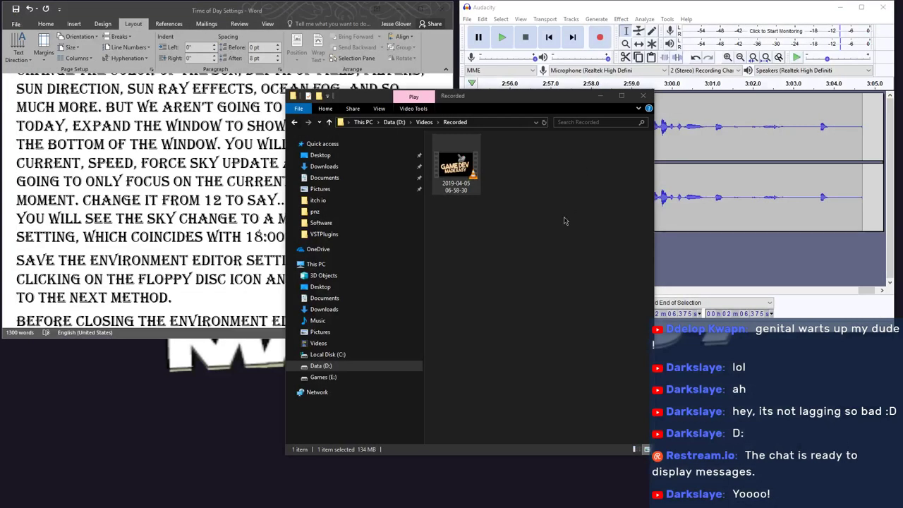
Close the Recorded folder and play back the narration's ending from around 2:59
click(643, 95)
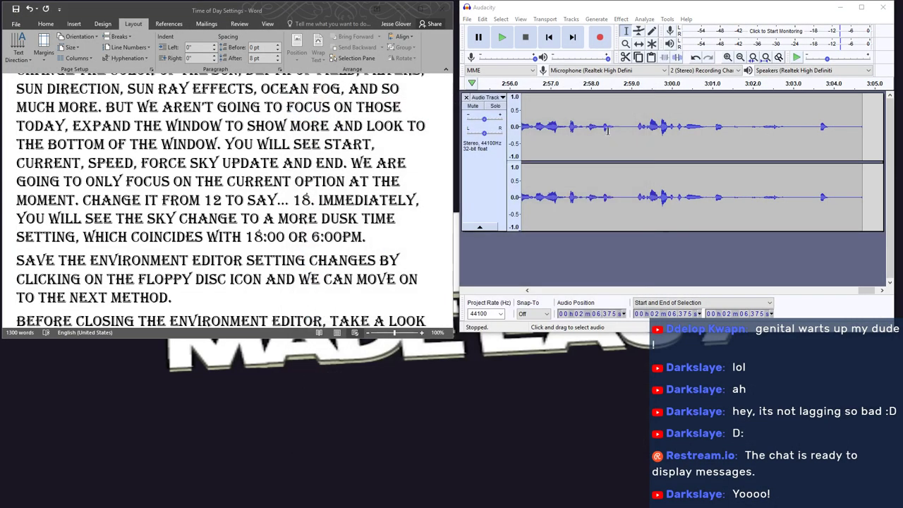
click(638, 134)
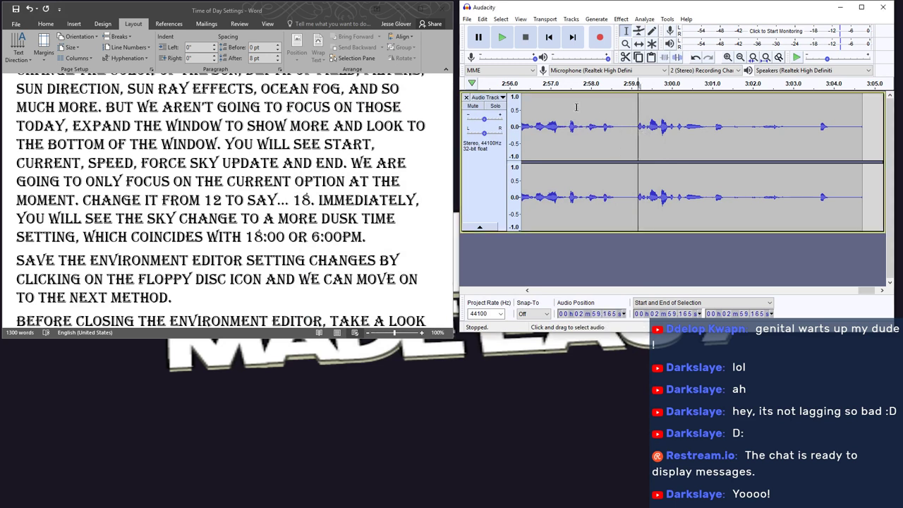
click(504, 40)
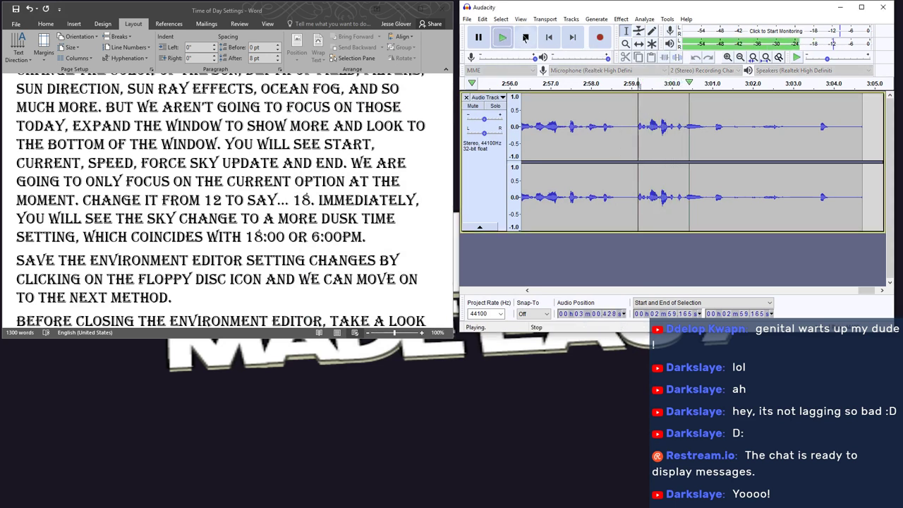
click(533, 38)
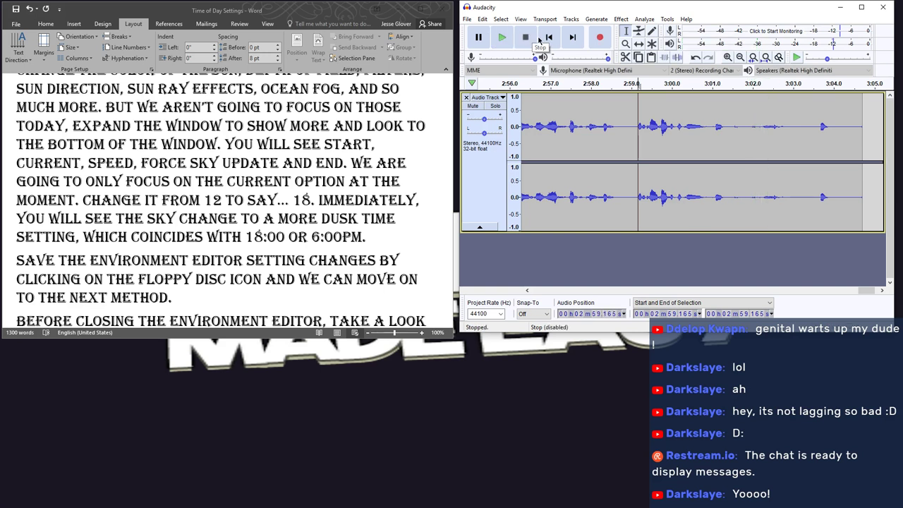
click(858, 291)
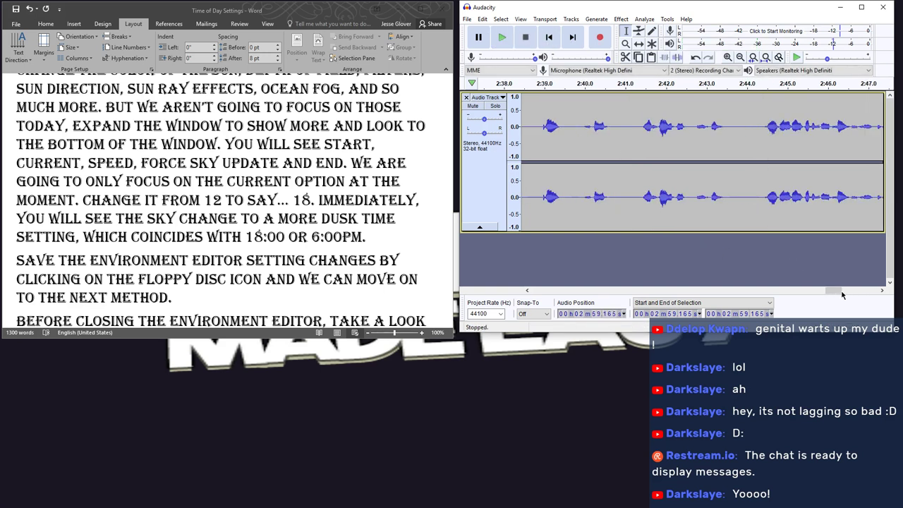
click(873, 291)
drag(867, 290, 844, 291)
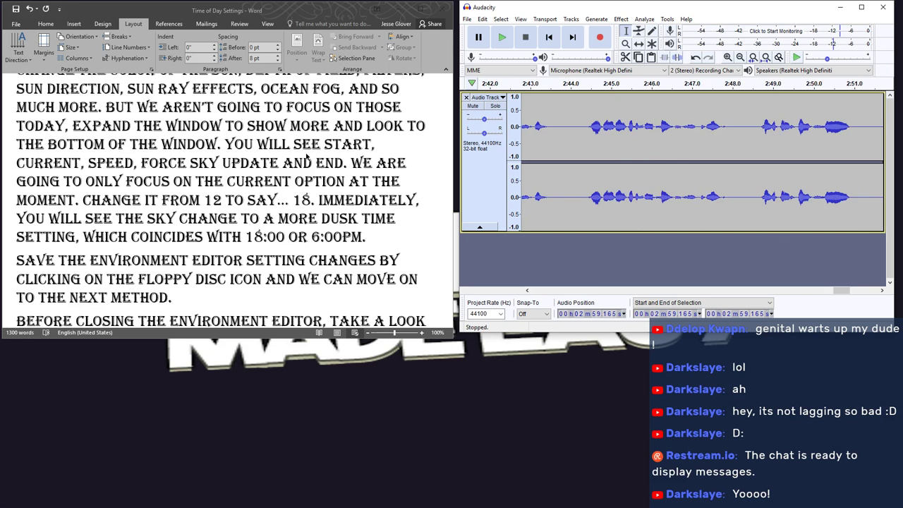
scroll(306, 159, up, 1)
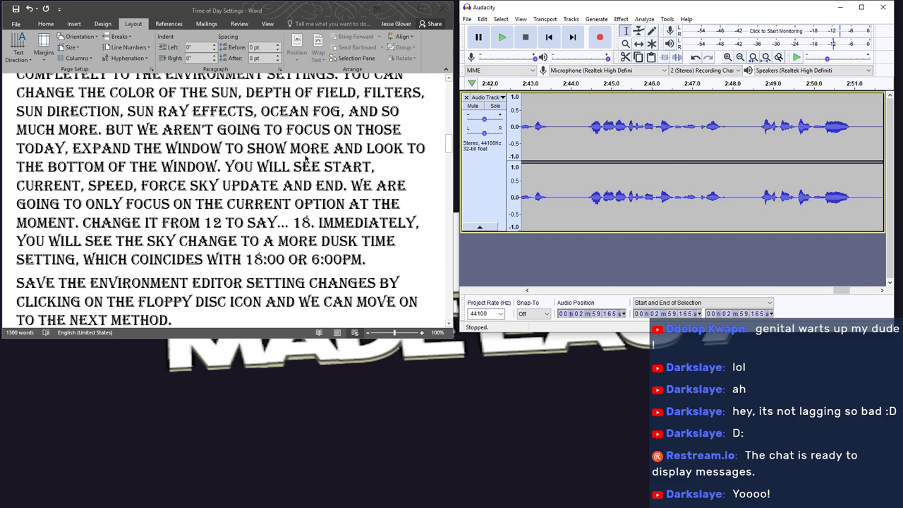
Listen from 2:44.4, then delete all audio from 2:44.4 to the end
click(587, 142)
click(496, 40)
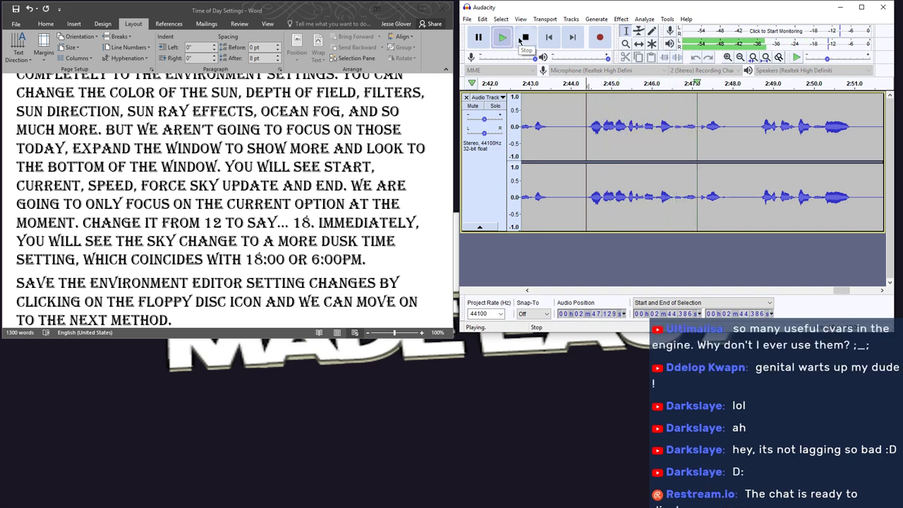
click(126, 164)
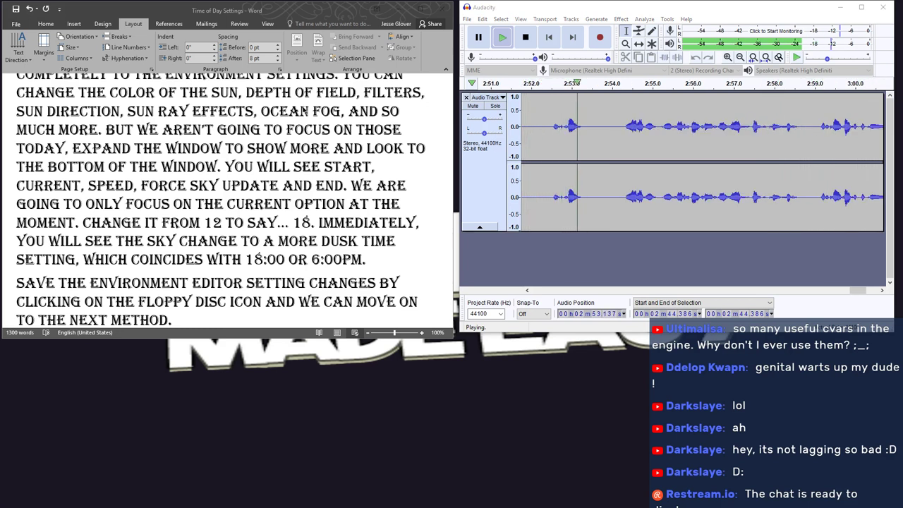
click(525, 40)
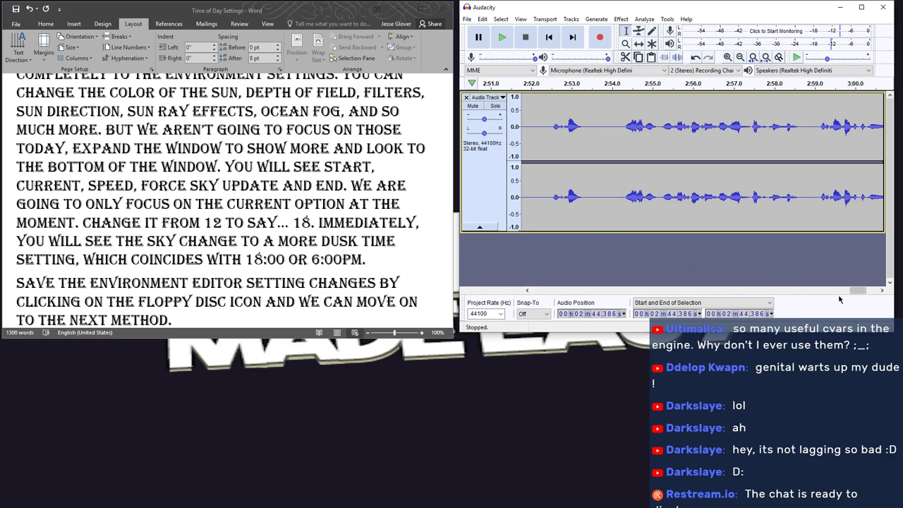
drag(857, 292, 842, 296)
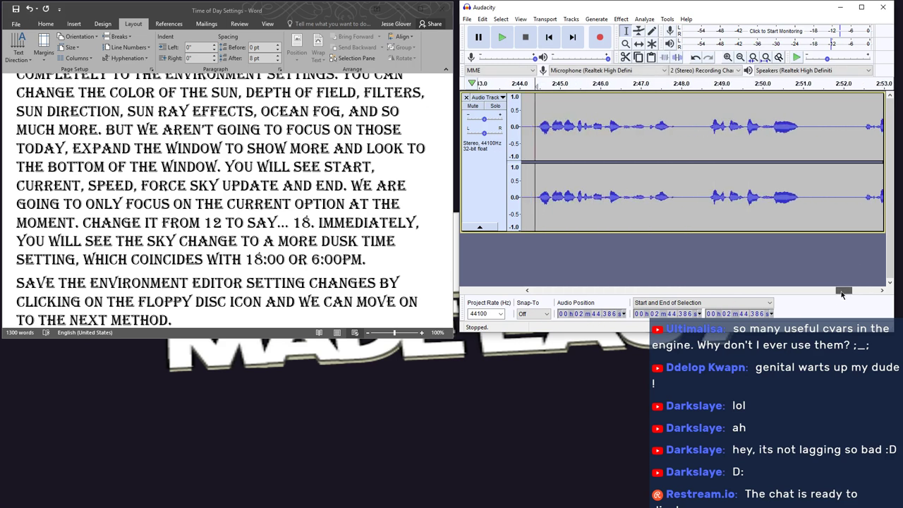
drag(536, 135, 793, 148)
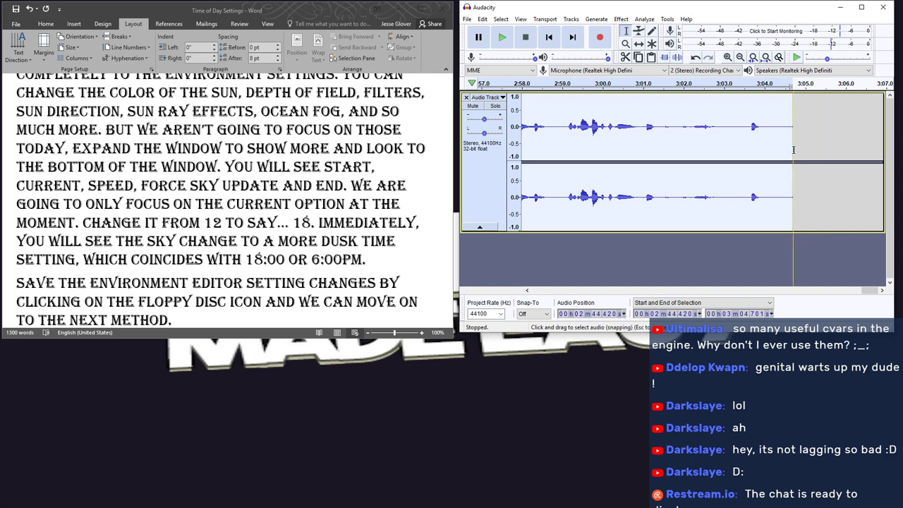
key(Delete)
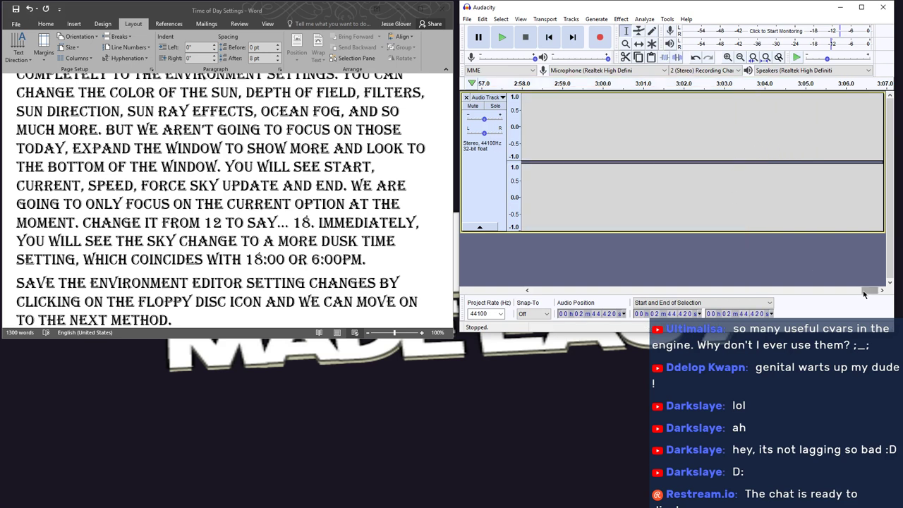
drag(864, 290, 822, 290)
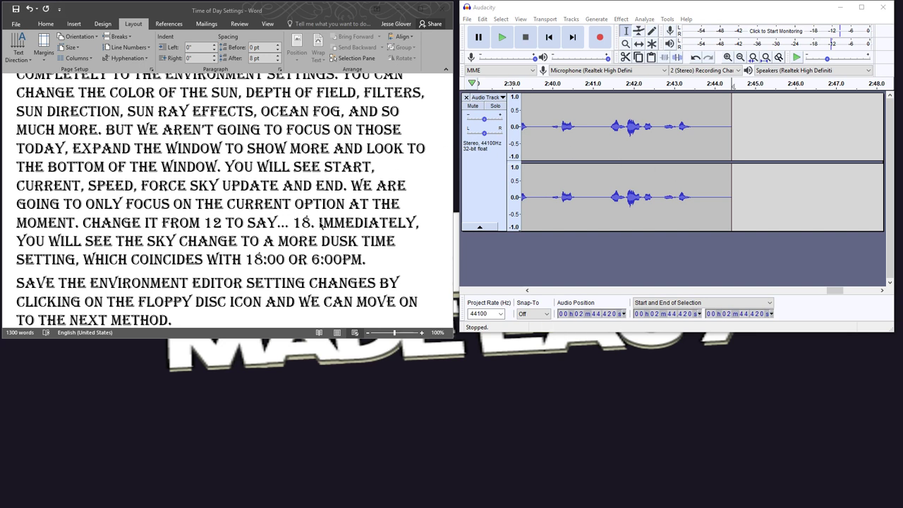
click(605, 144)
click(495, 45)
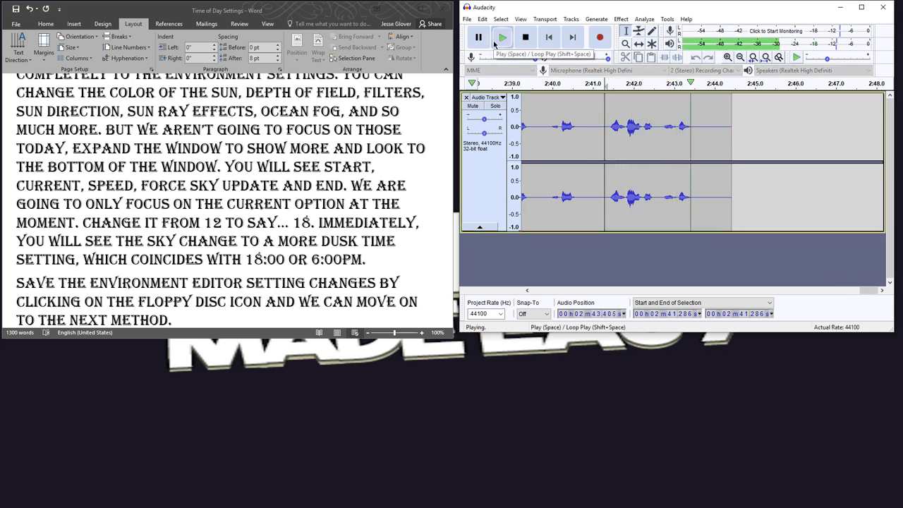
click(732, 141)
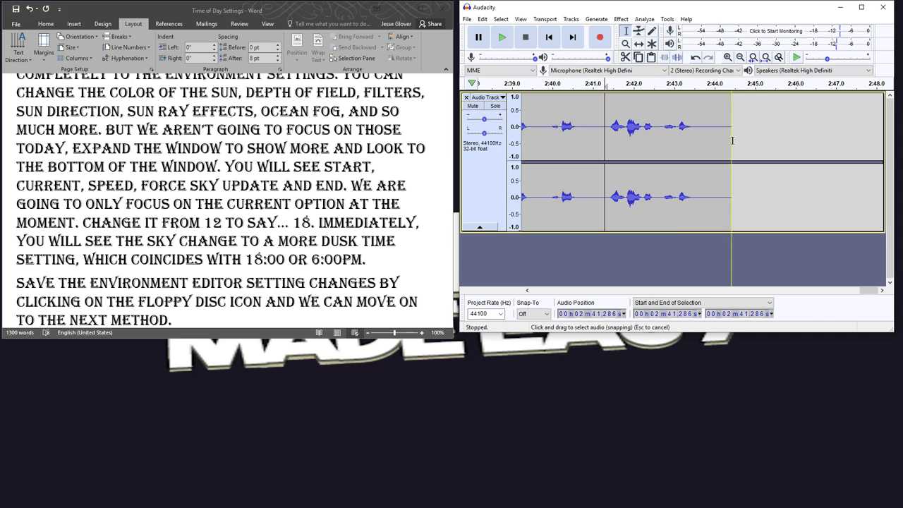
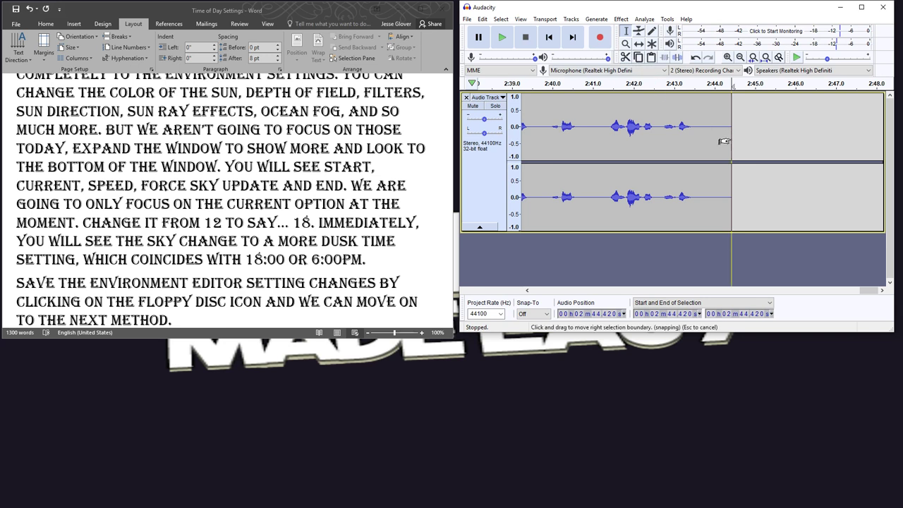
Record two false-start narration takes and undo each one
click(600, 37)
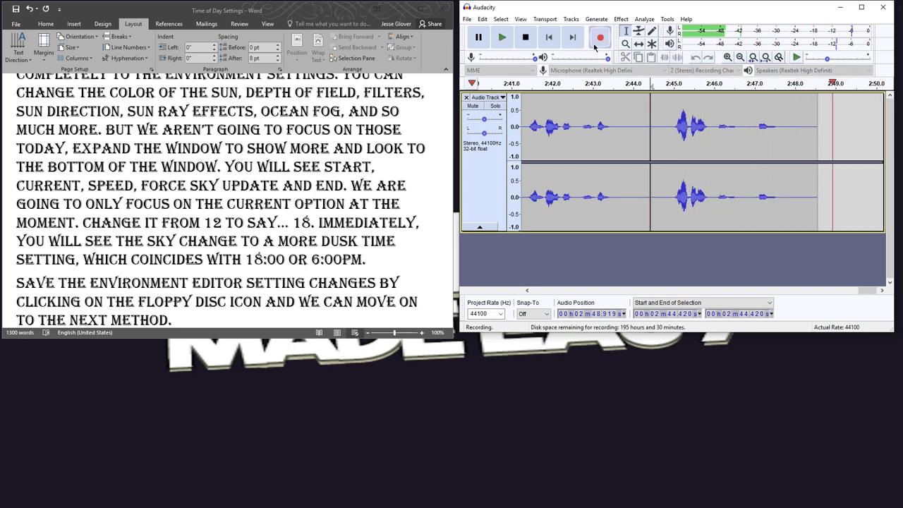
click(525, 37)
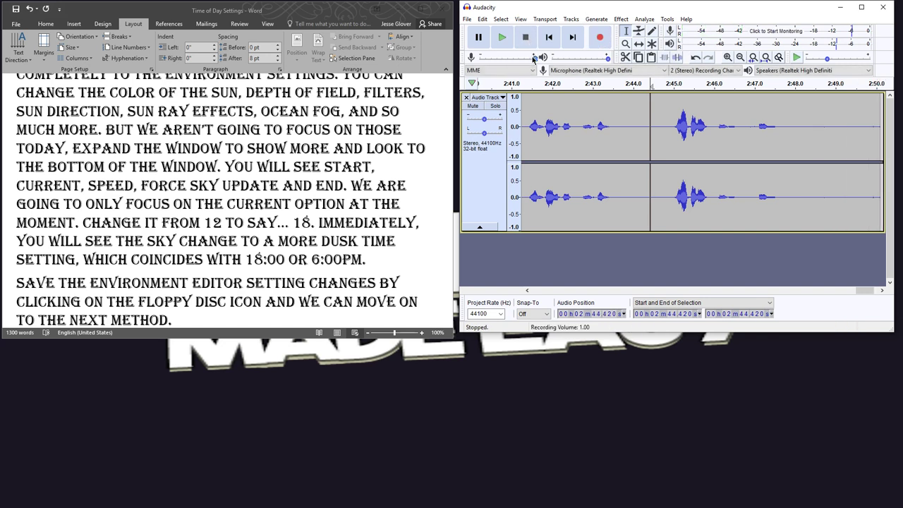
key(ctrl+z)
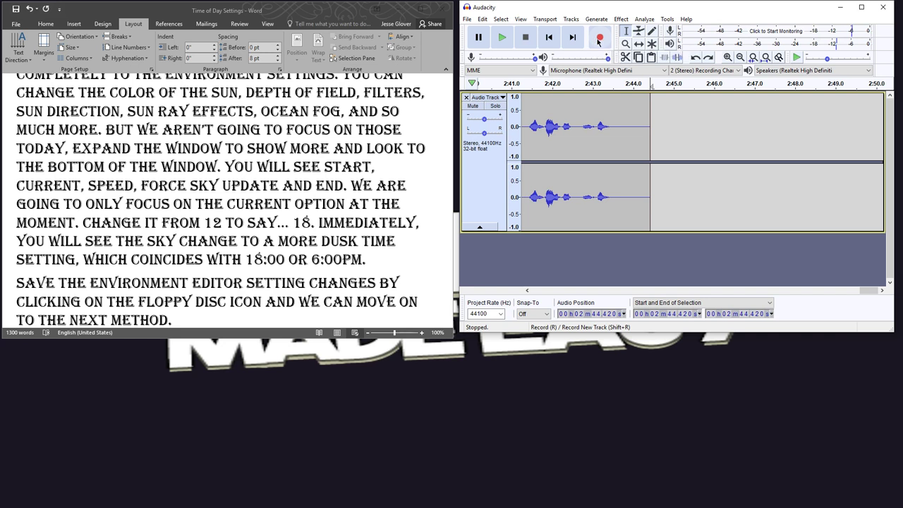
click(597, 40)
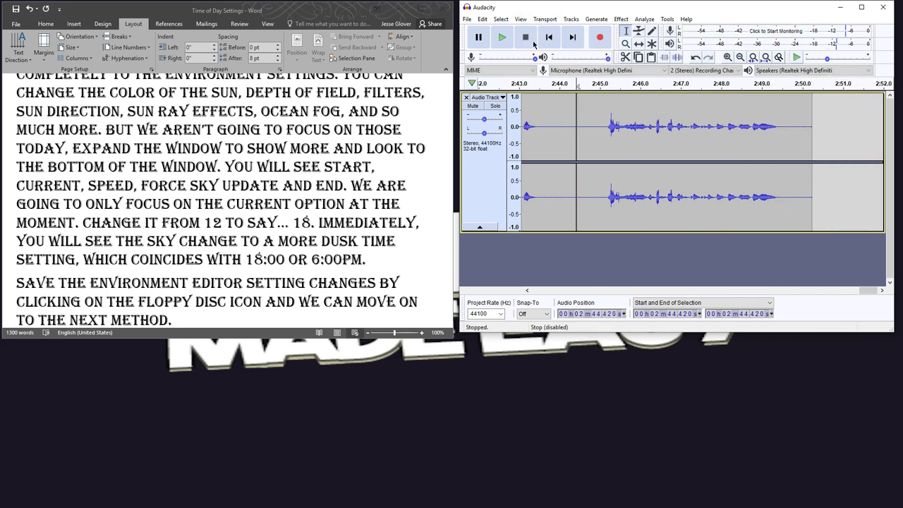
click(528, 38)
key(ctrl+z)
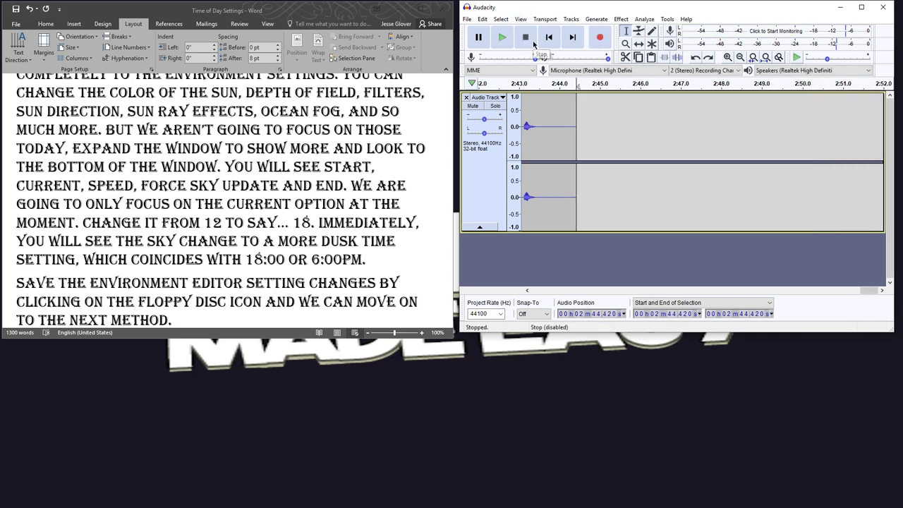
Record a fresh take of the next script paragraphs, running to about 3:36
click(599, 38)
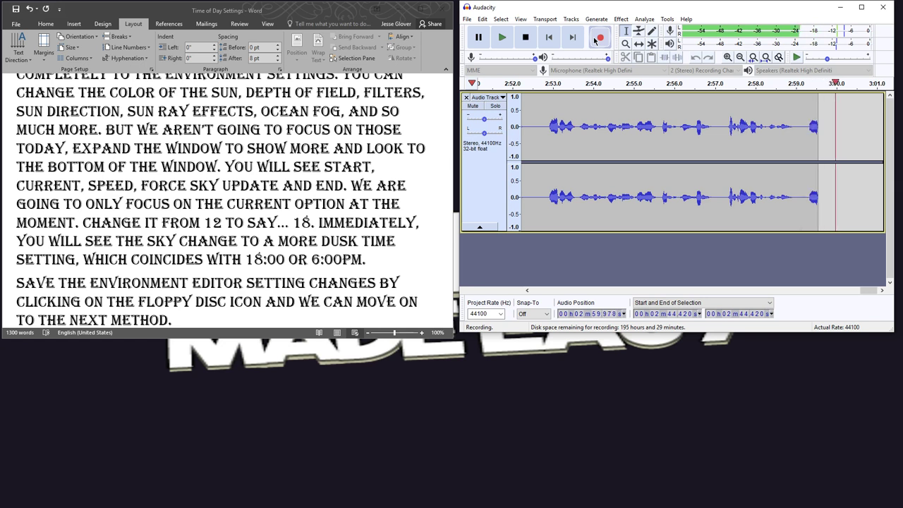
scroll(338, 244, down, 2)
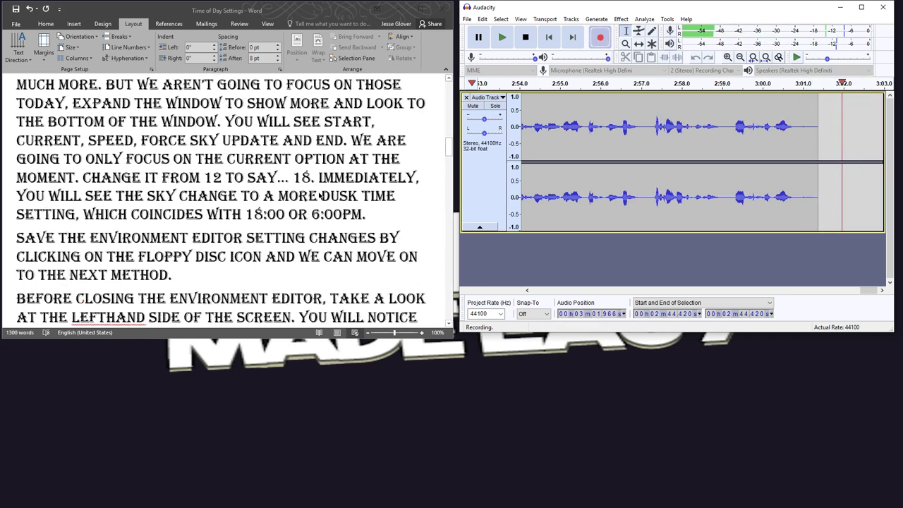
scroll(338, 243, down, 2)
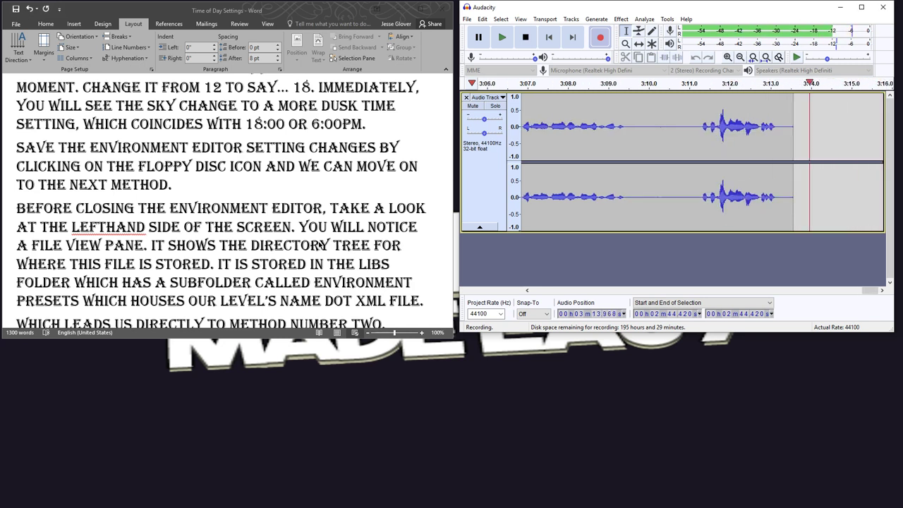
scroll(288, 258, down, 1)
scroll(288, 259, down, 2)
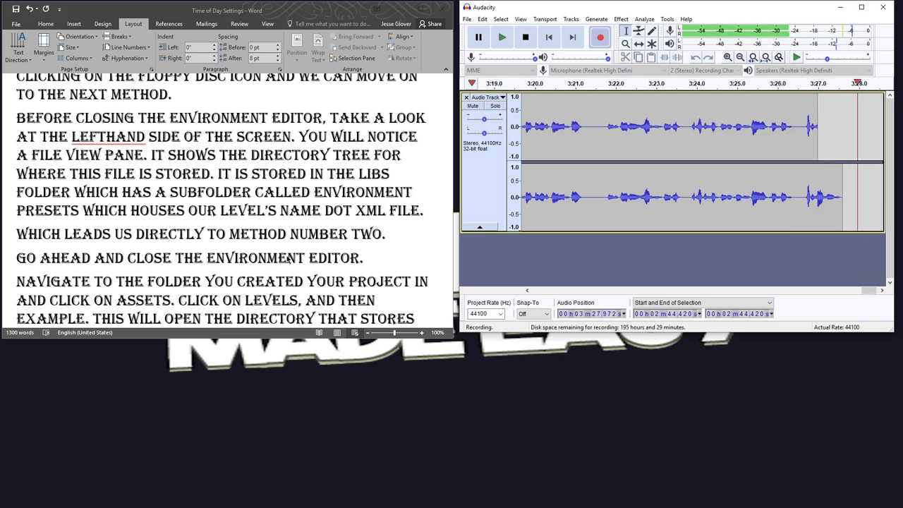
click(524, 37)
click(65, 236)
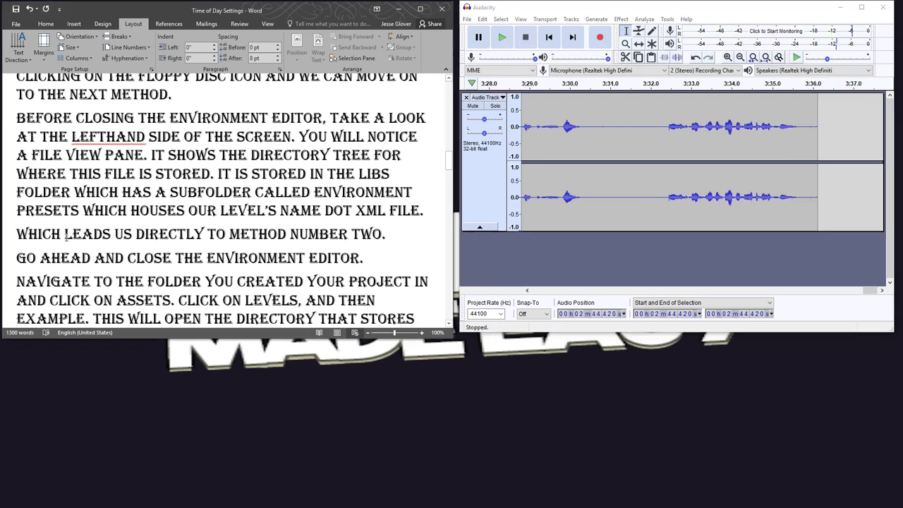
Replace 'WHICH' with 'This of course' in the line about method number two
drag(64, 235, 14, 238)
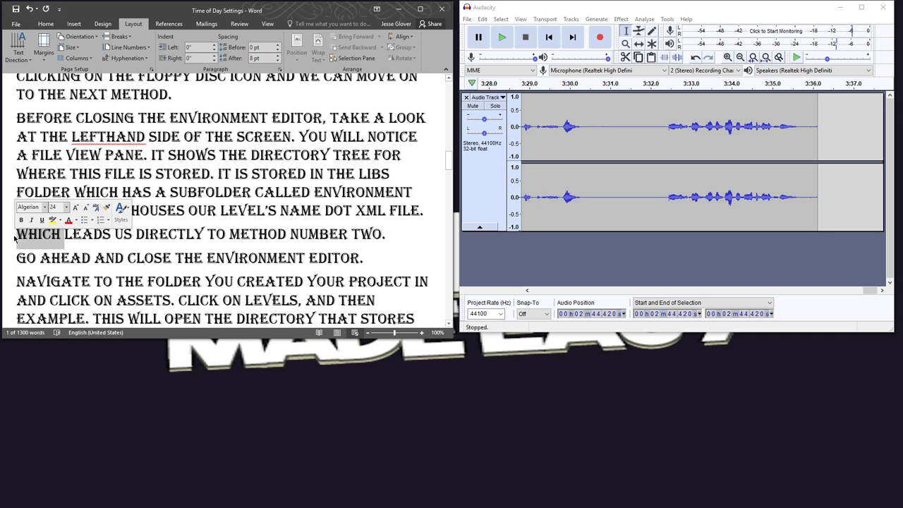
text(the)
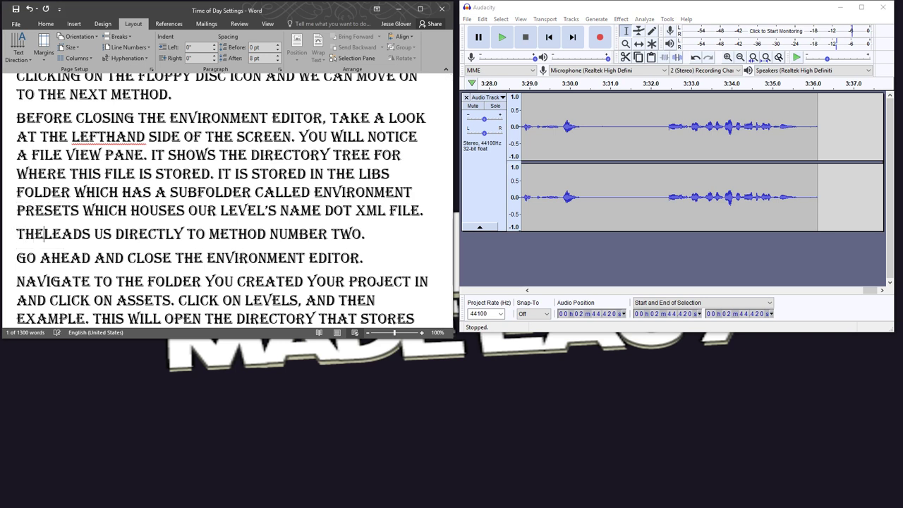
key(BackSpace)
text(is ofcourse)
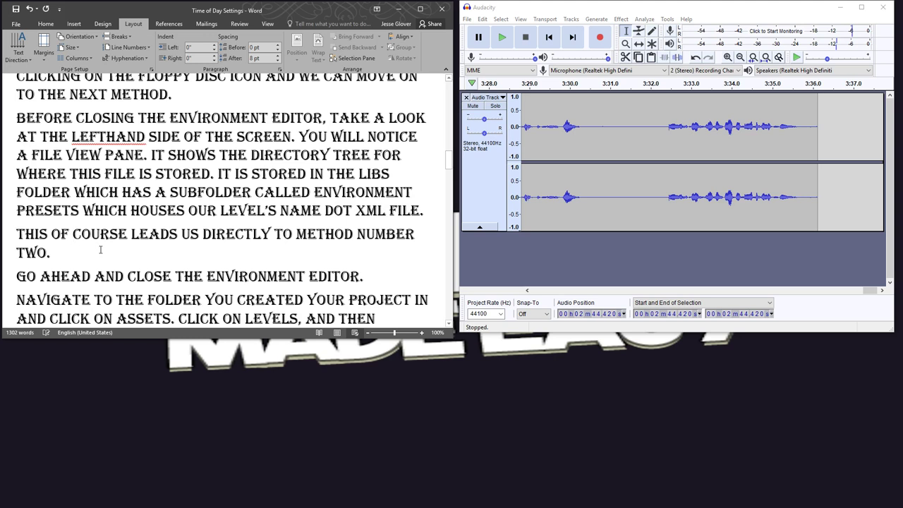
scroll(174, 253, down, 2)
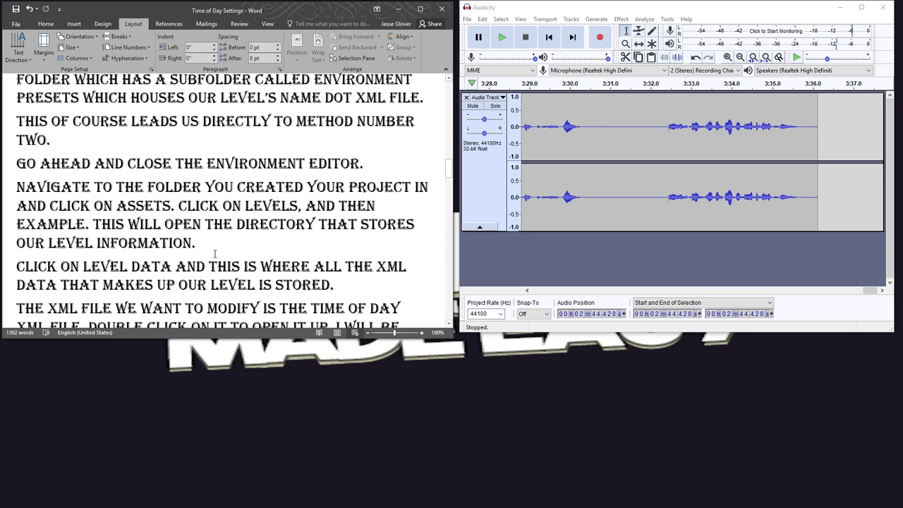
click(816, 179)
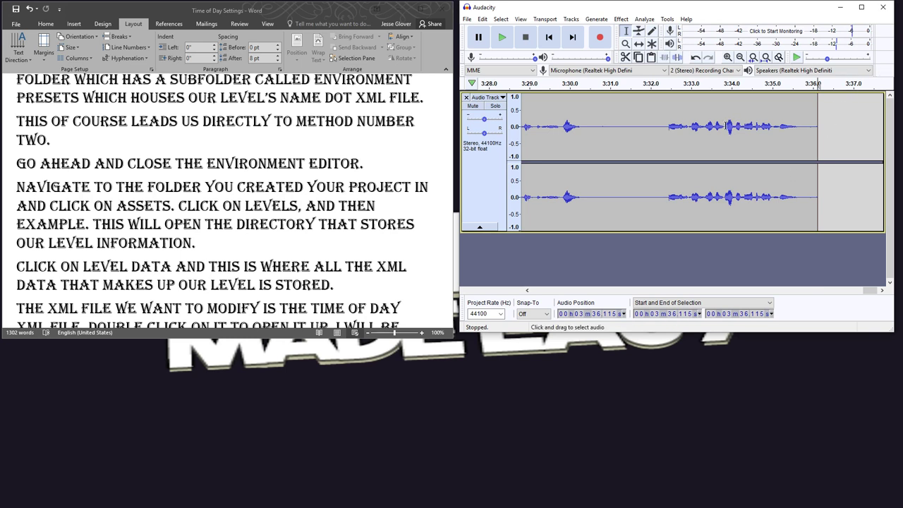
Record the next narration take and delete everything after 3:40.264
click(605, 43)
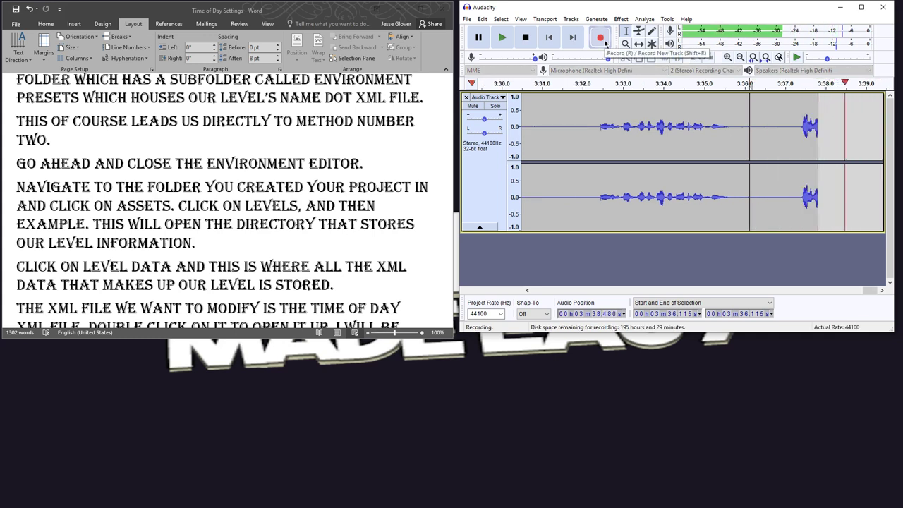
scroll(396, 187, down, 3)
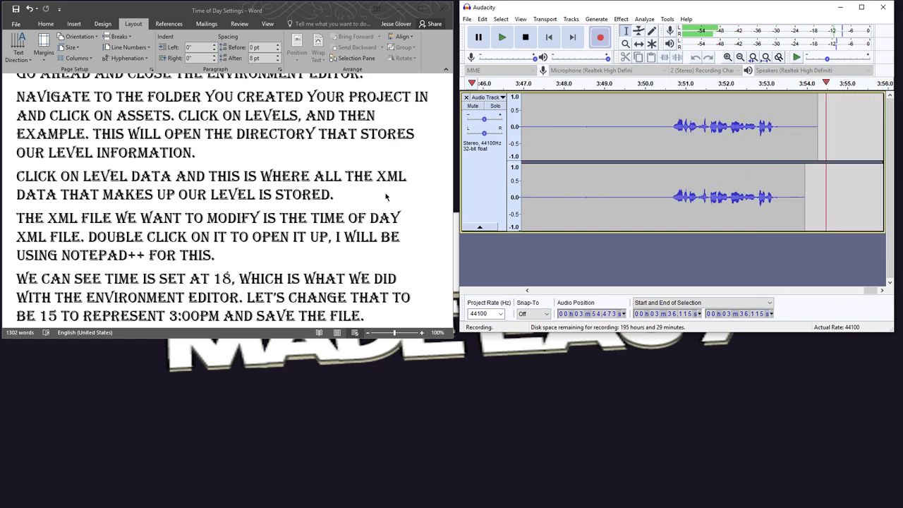
click(525, 37)
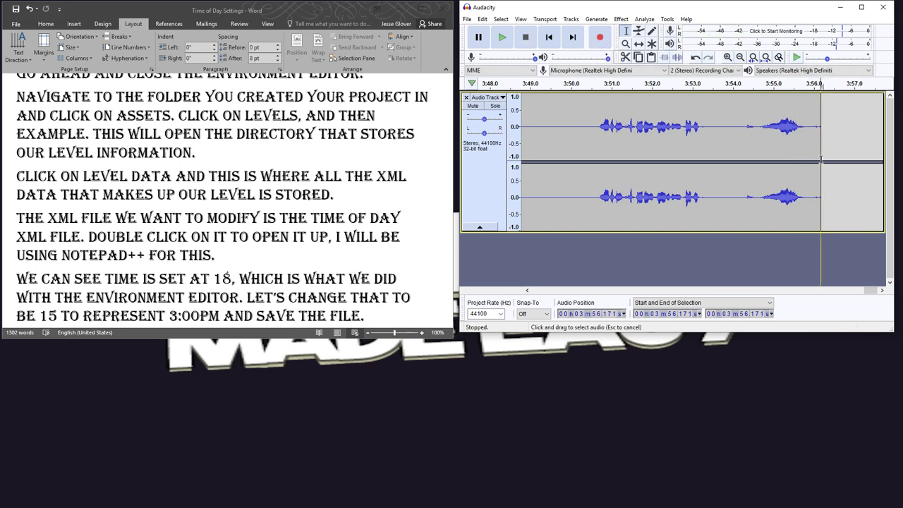
drag(821, 159, 600, 180)
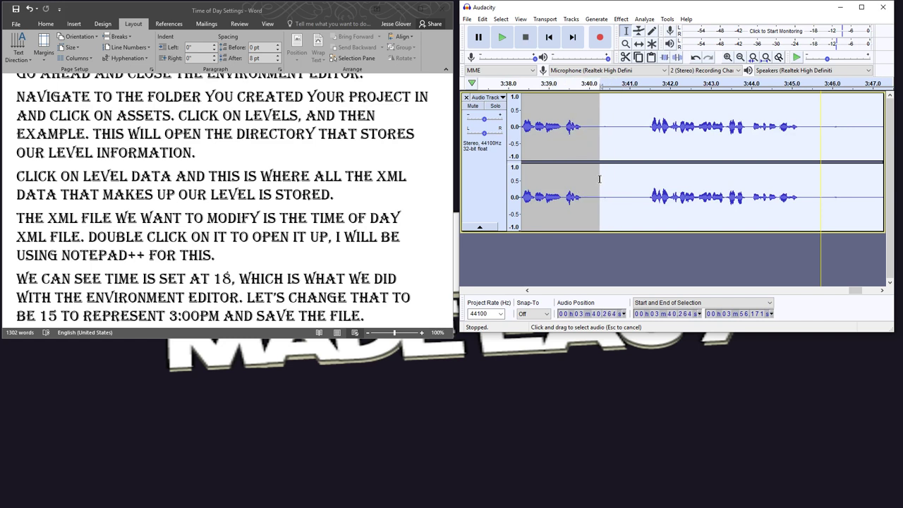
key(Delete)
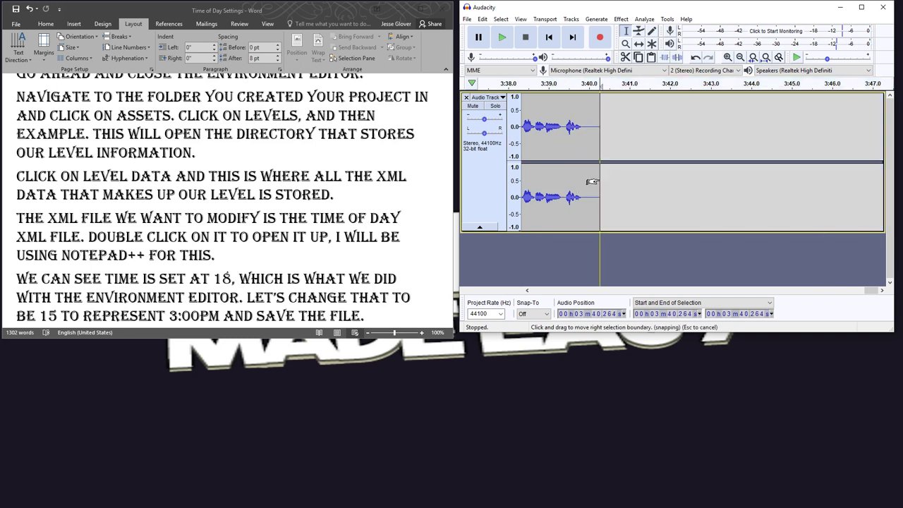
Play back the track end from 3:38.430 to check the trimmed take
click(525, 151)
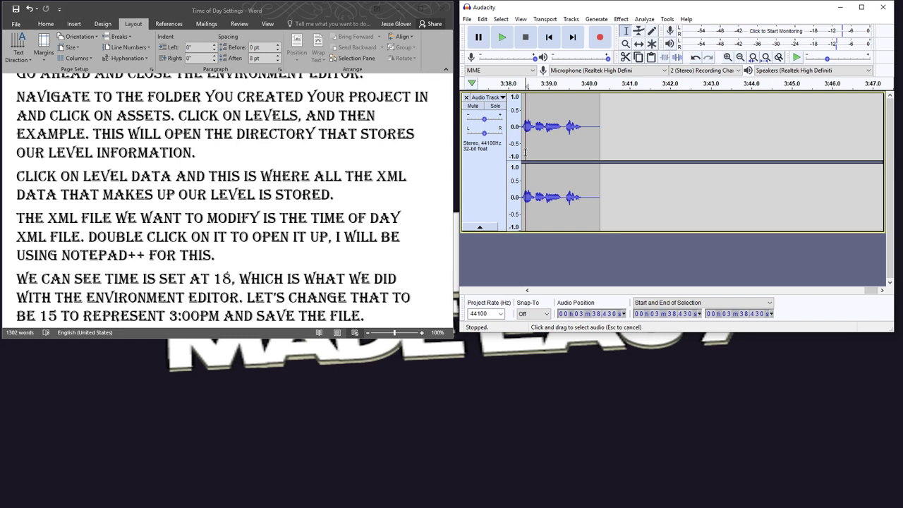
click(504, 39)
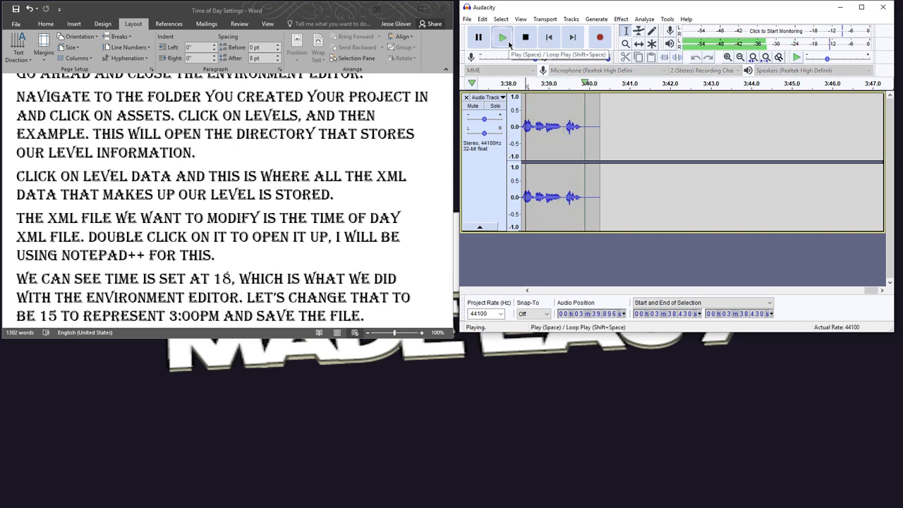
click(600, 127)
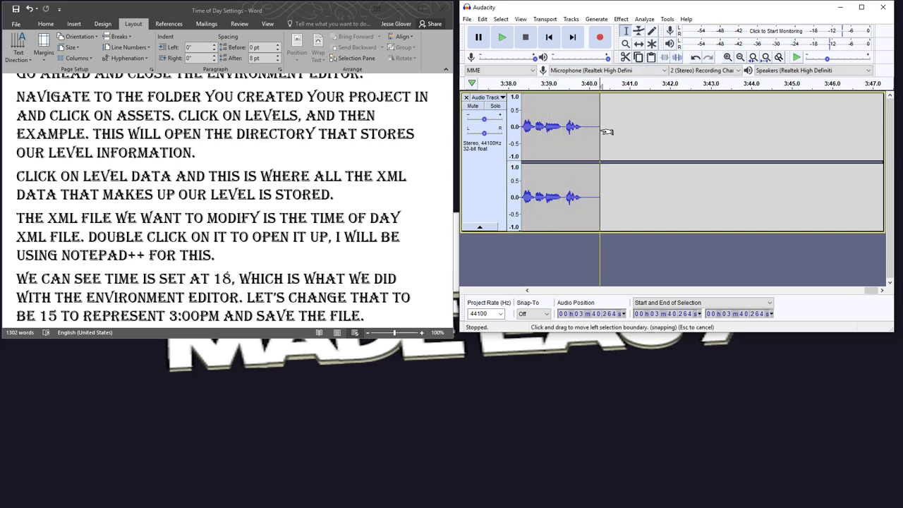
scroll(366, 159, up, 1)
scroll(367, 168, down, 1)
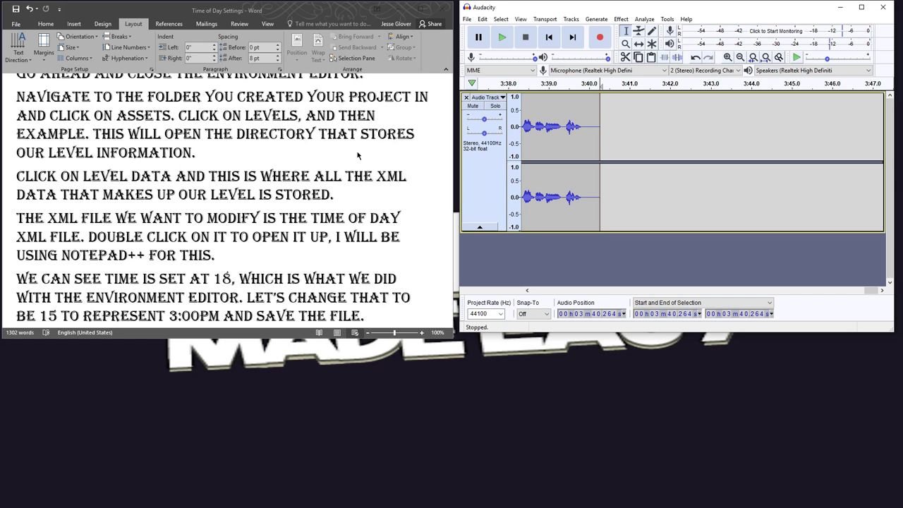
Review the script paragraph about navigating to the project folder
click(271, 147)
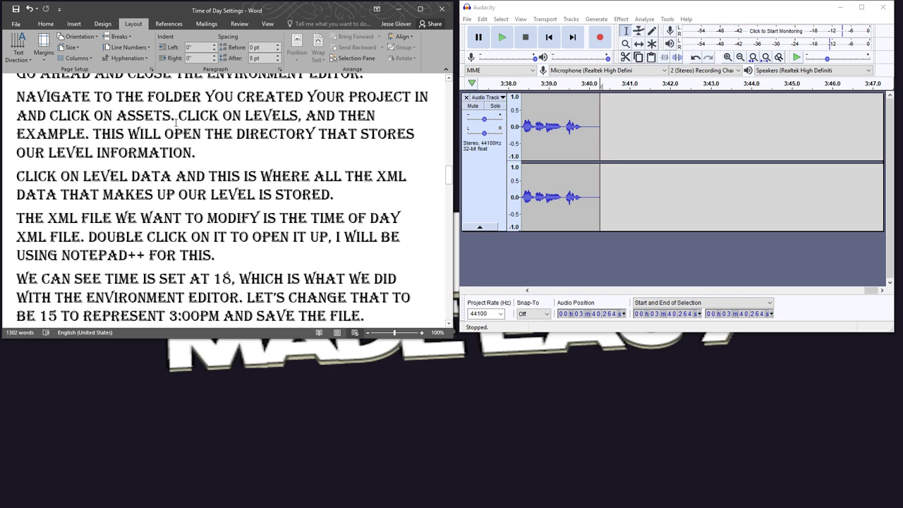
drag(203, 153, 22, 100)
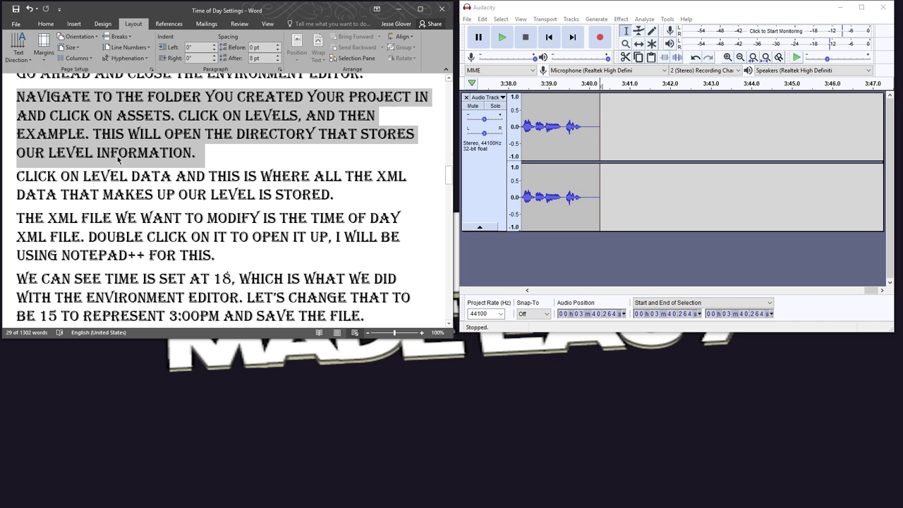
click(206, 162)
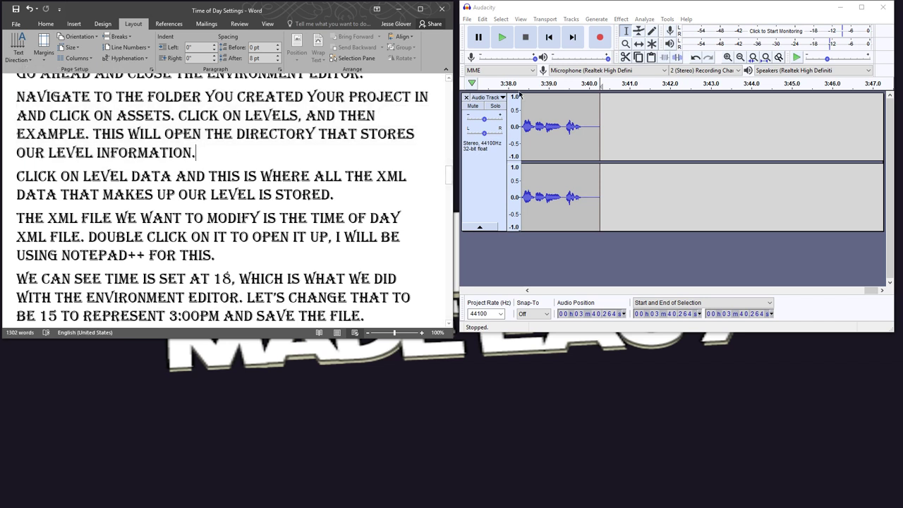
click(603, 138)
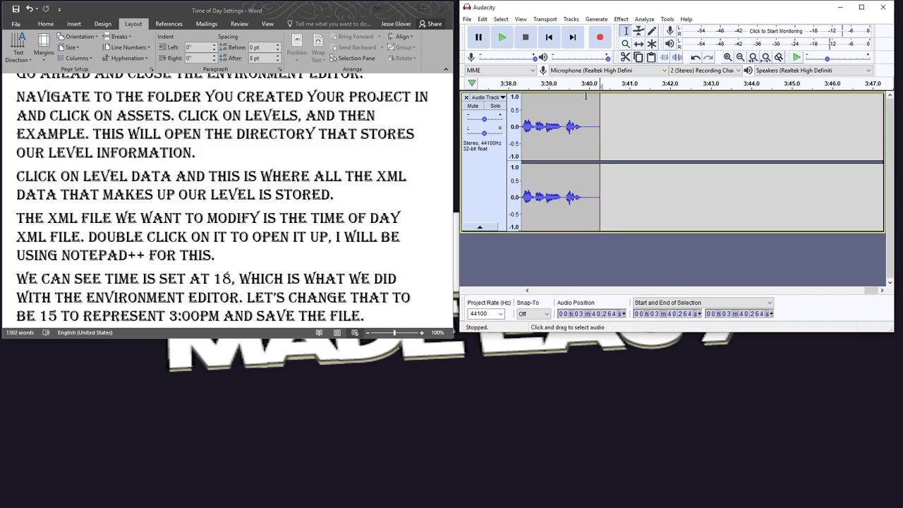
Record the next narration take starting from 3:40.264
click(600, 38)
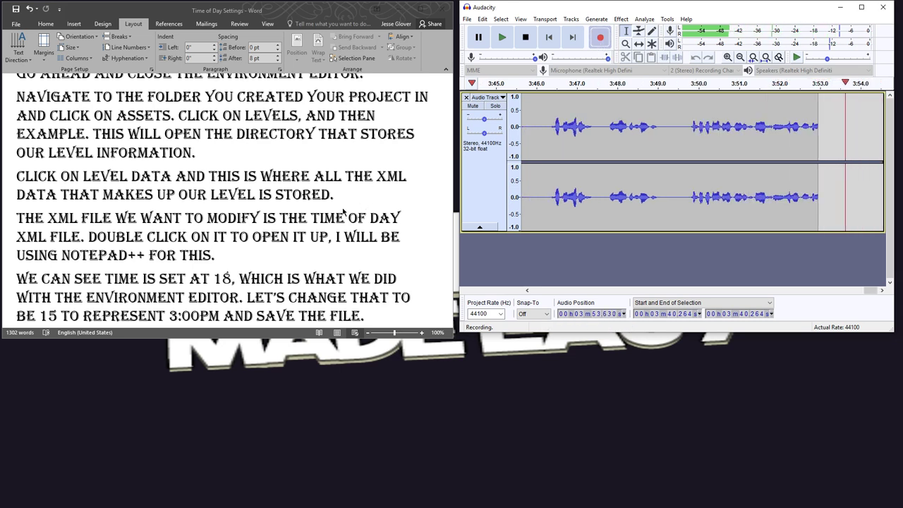
scroll(331, 223, down, 1)
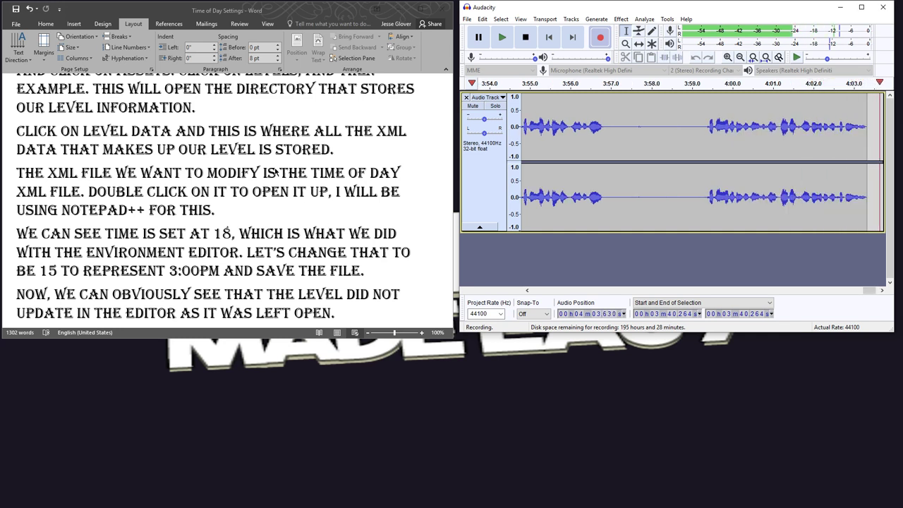
click(523, 36)
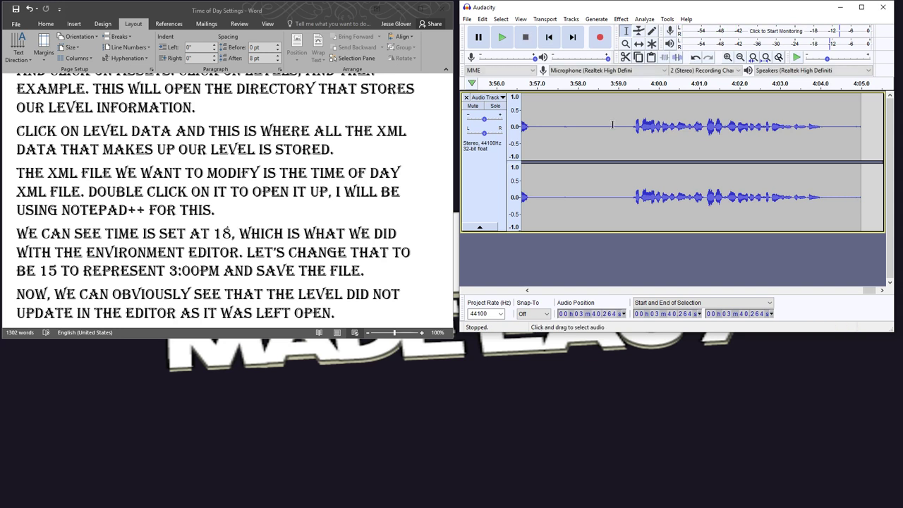
Cut the flubbed 3:54.08–3:59.29 stretch and the leftover audio past 3:59.3
drag(628, 129, 592, 139)
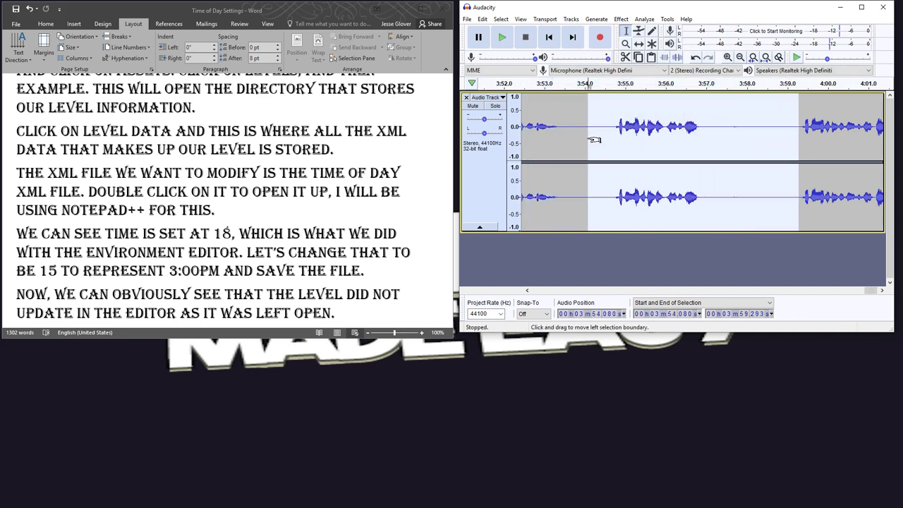
key(Delete)
drag(821, 134, 799, 141)
key(Delete)
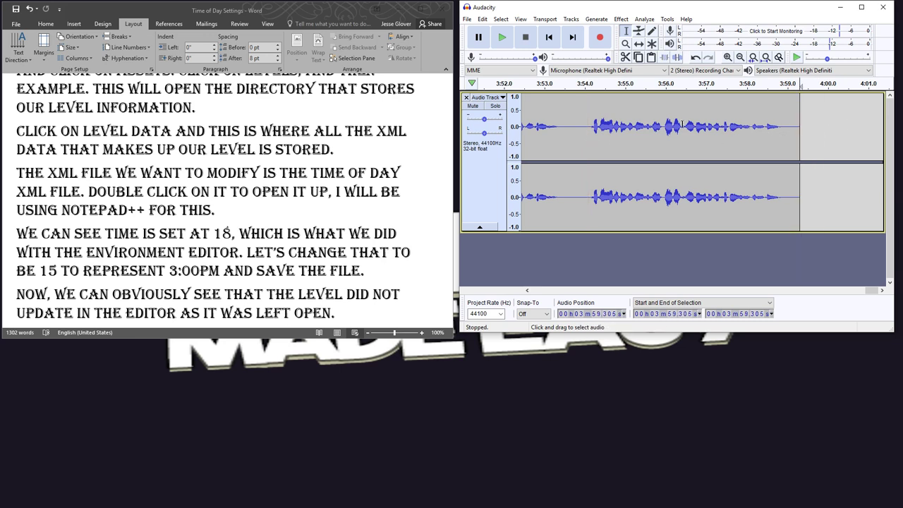
click(367, 145)
scroll(366, 144, down, 2)
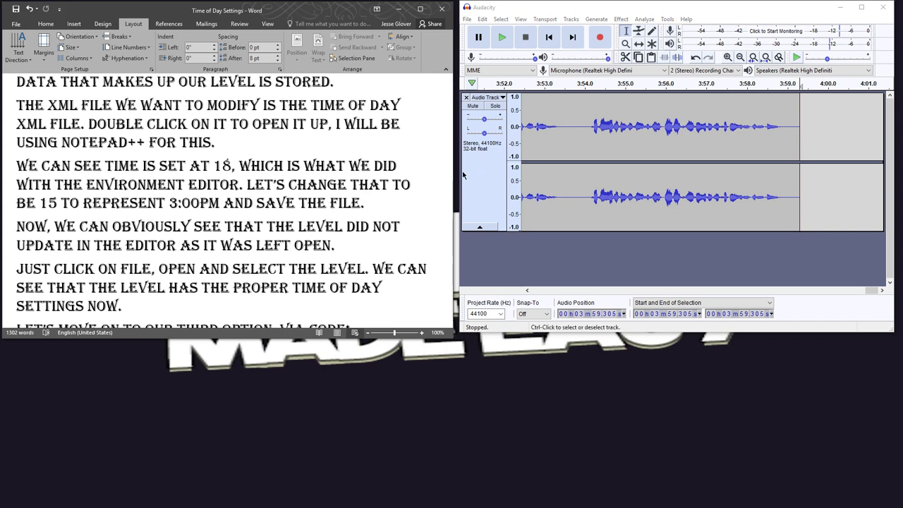
drag(450, 187, 449, 189)
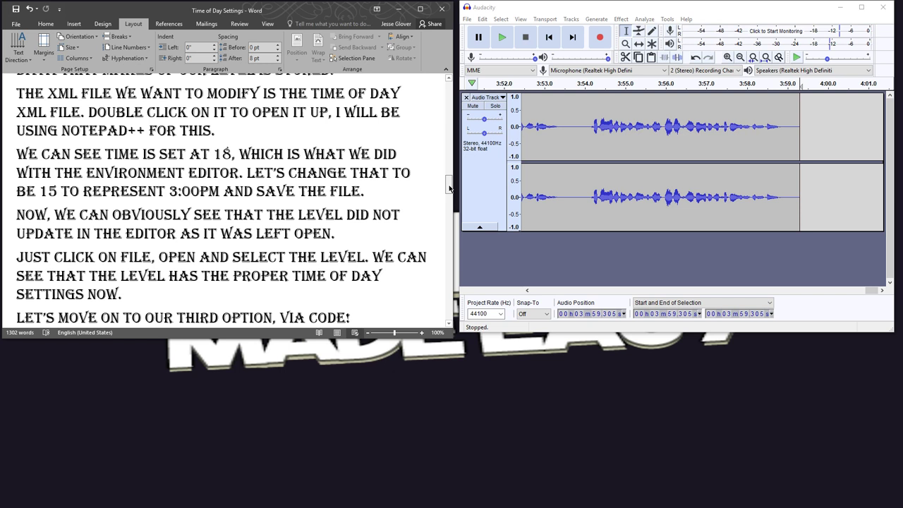
click(595, 42)
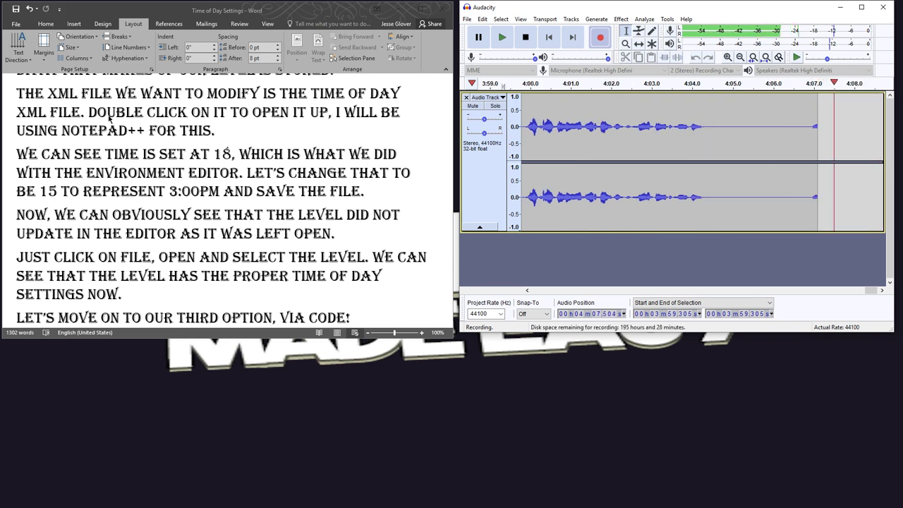
click(534, 41)
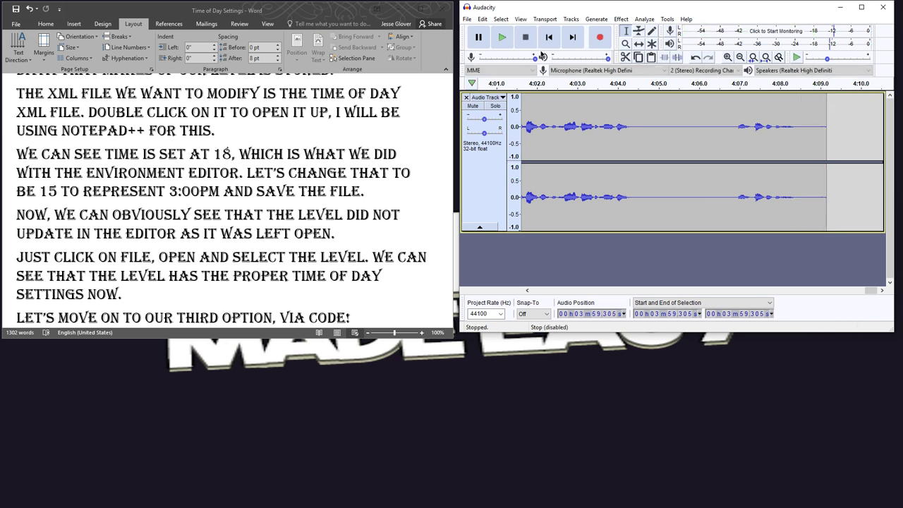
drag(875, 295, 869, 295)
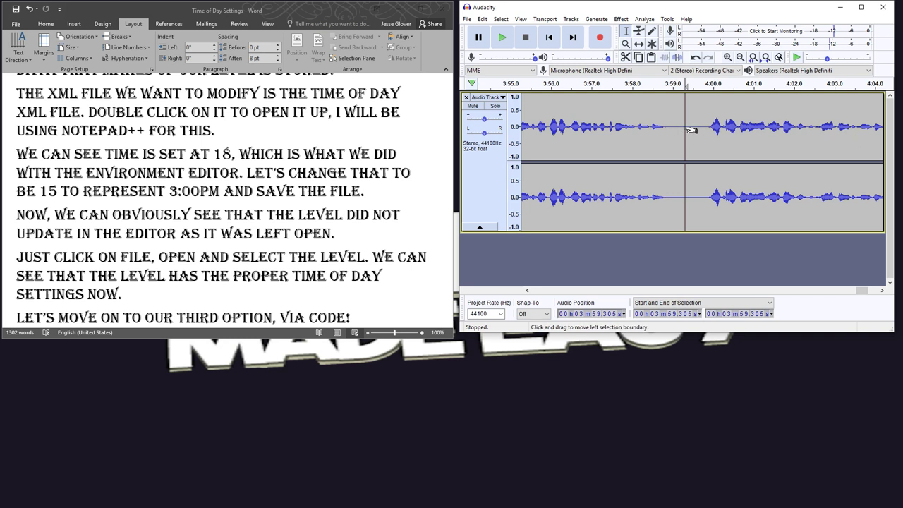
drag(692, 131, 801, 147)
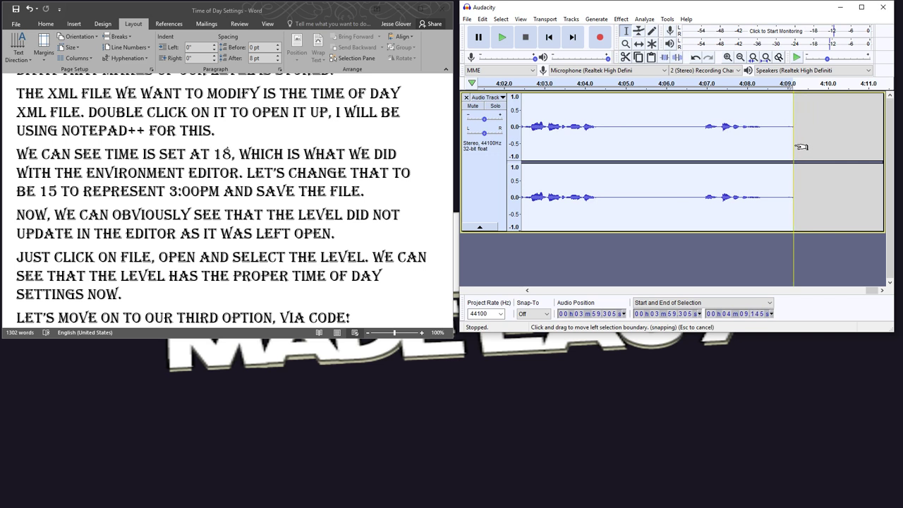
key(Delete)
click(194, 154)
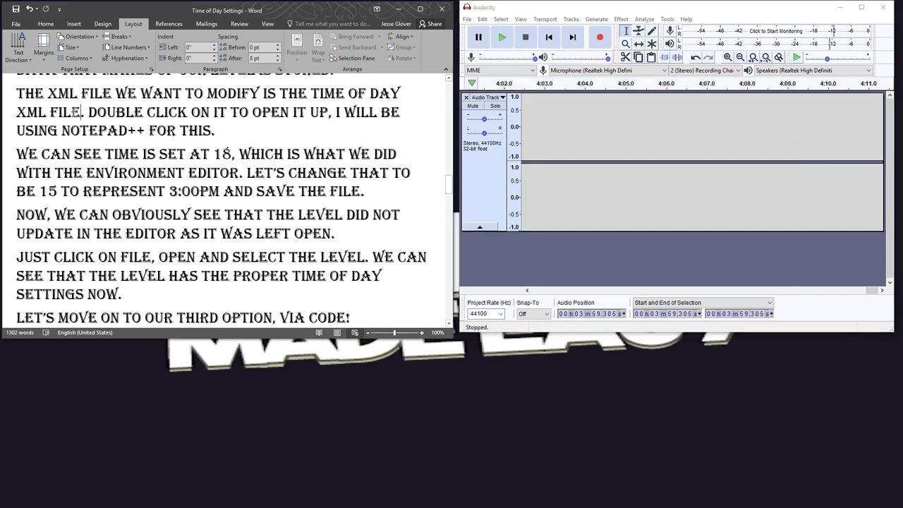
Change the script line to 'The XML file we want to modify is named Time of Day.'
drag(83, 111, 17, 111)
key(Delete)
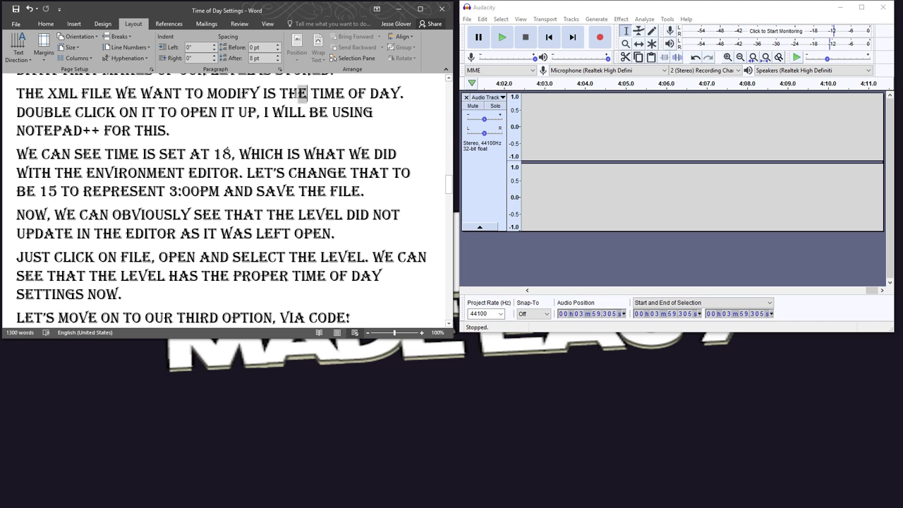
text(named)
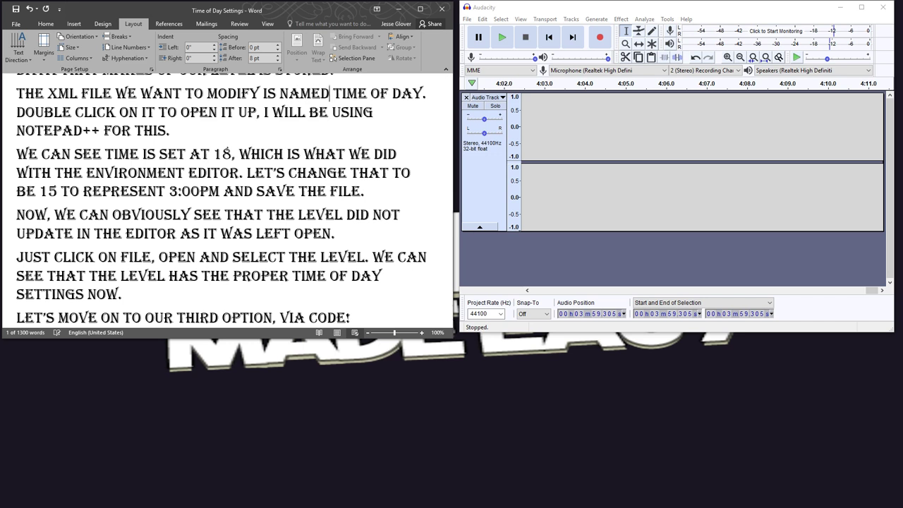
Record the narration while scrolling through the script, past the 5:11 mark
click(598, 42)
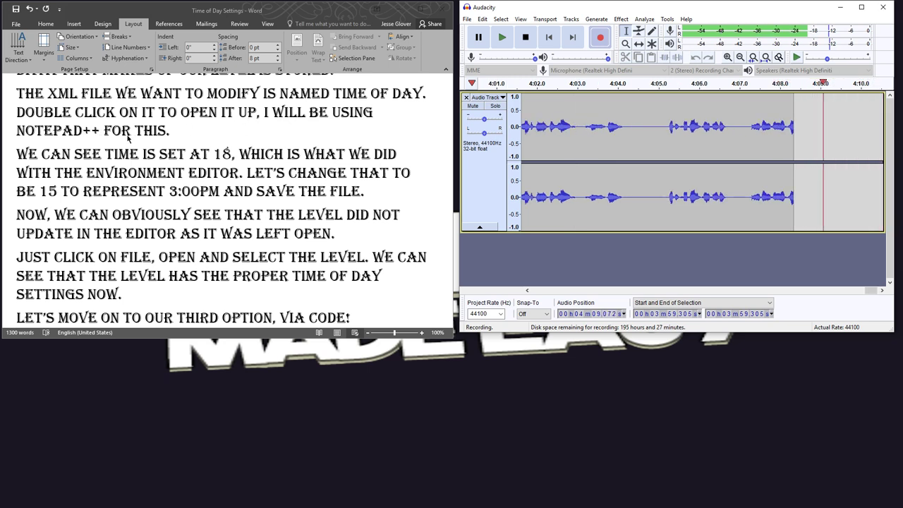
scroll(212, 134, down, 2)
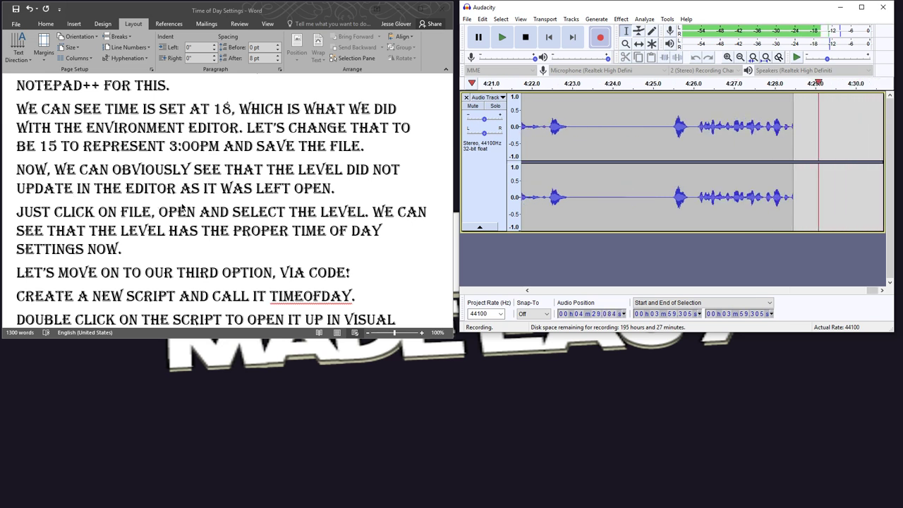
scroll(231, 204, down, 3)
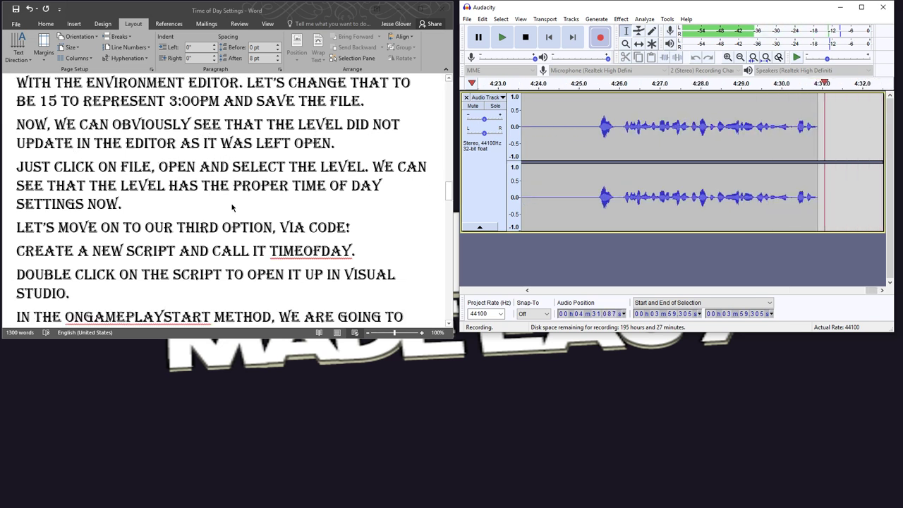
scroll(232, 205, down, 1)
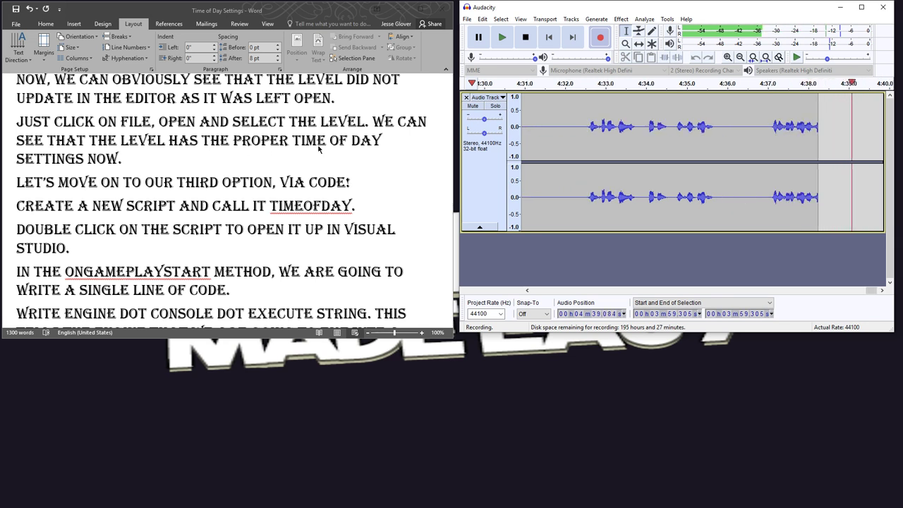
scroll(194, 165, down, 3)
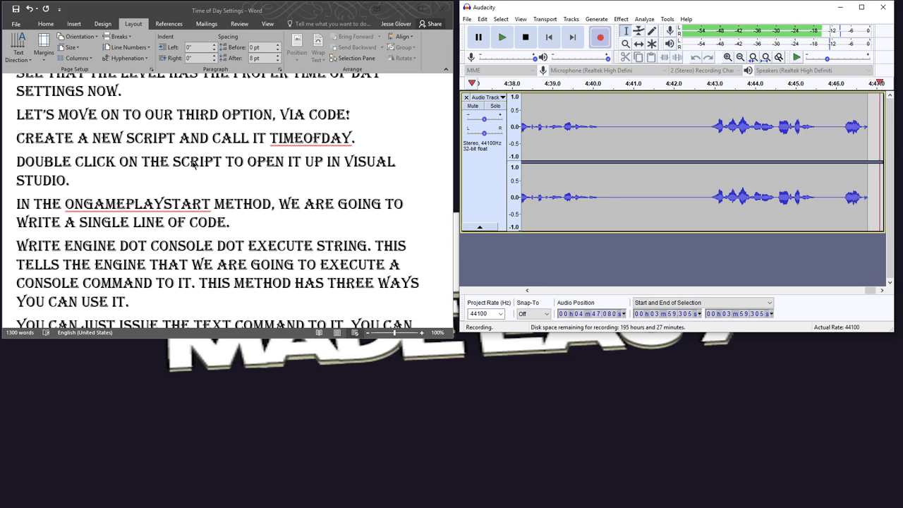
scroll(187, 168, down, 1)
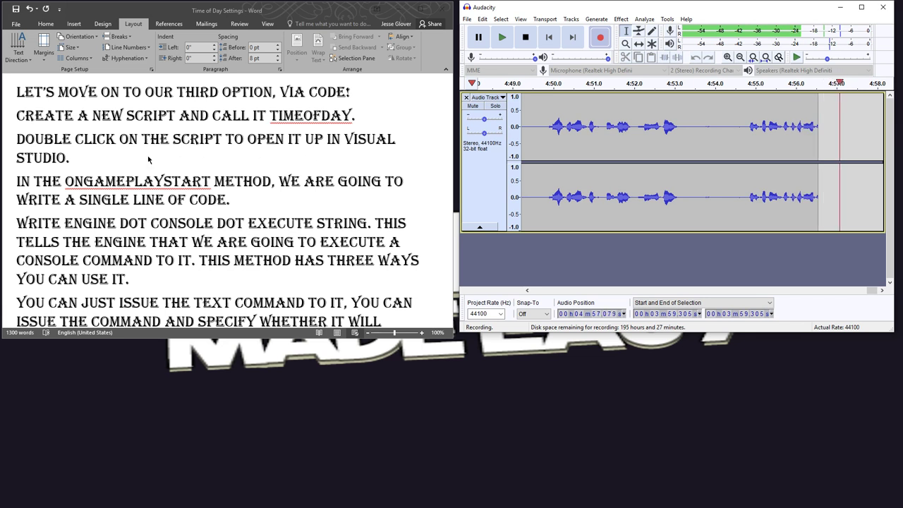
scroll(149, 160, down, 2)
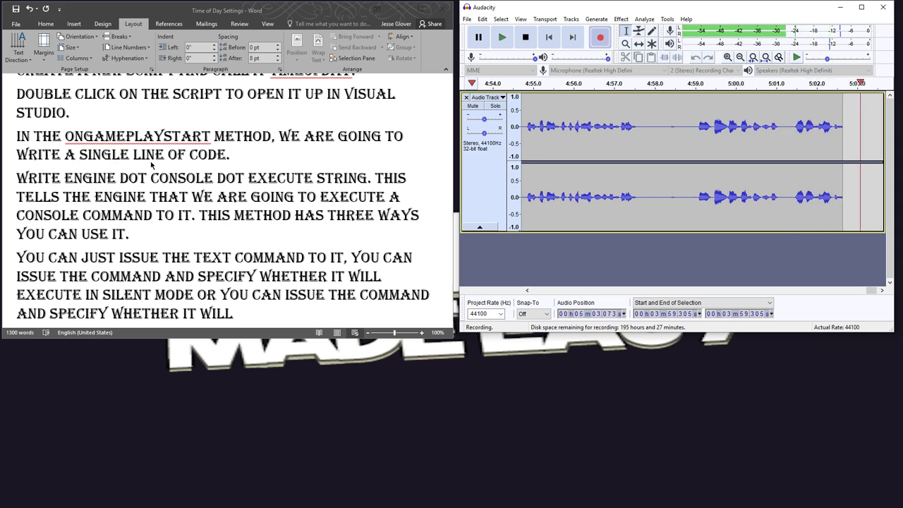
scroll(139, 182, down, 1)
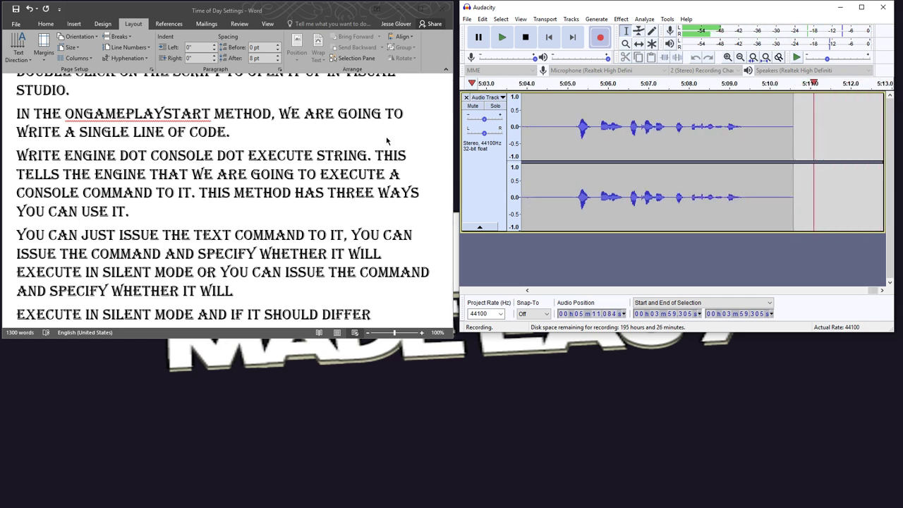
Stop recording, review the take's end, and delete the audio from 5:04.5 onward
key(space)
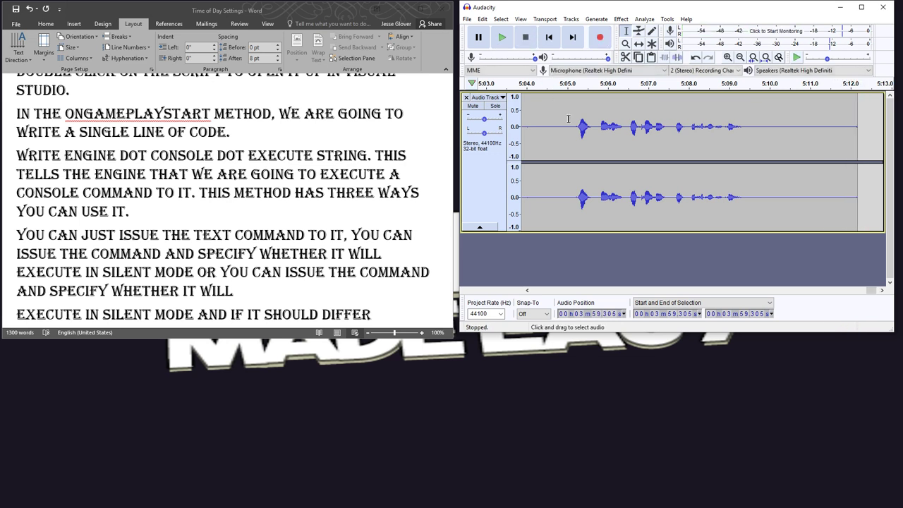
click(569, 118)
click(505, 38)
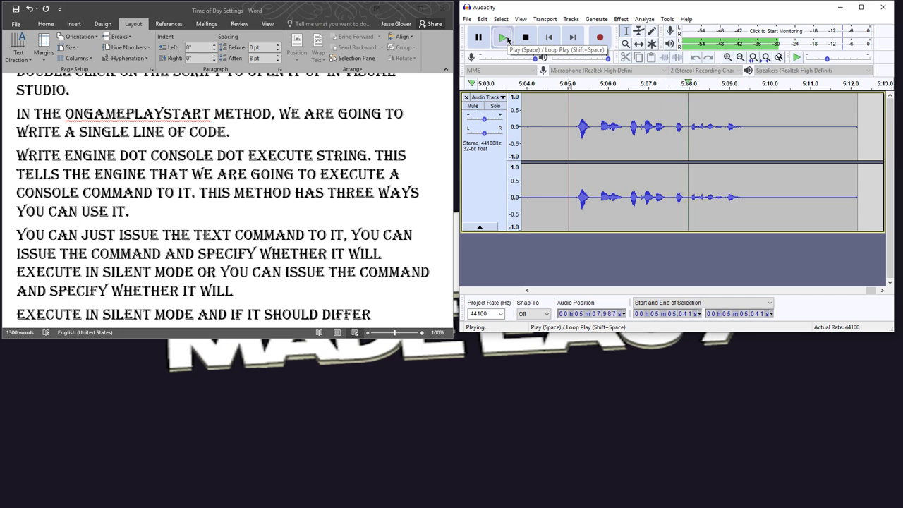
click(525, 38)
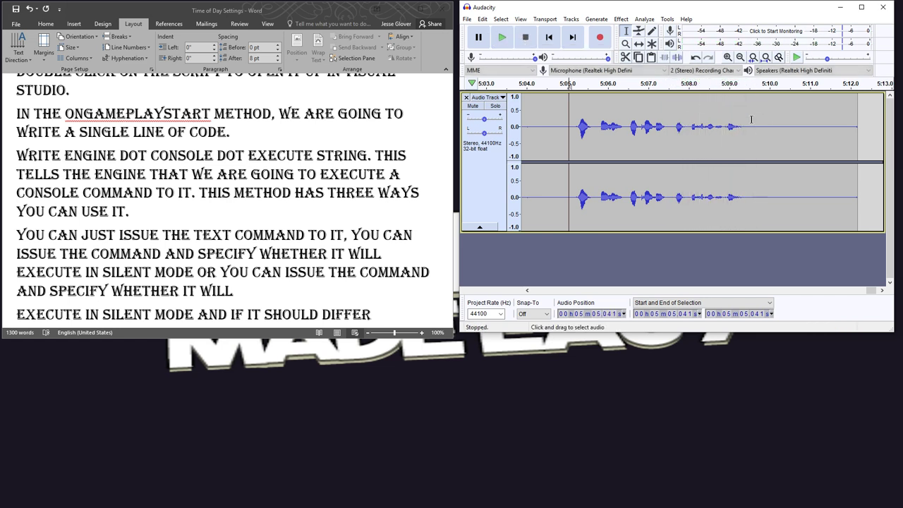
key(ctrl+a)
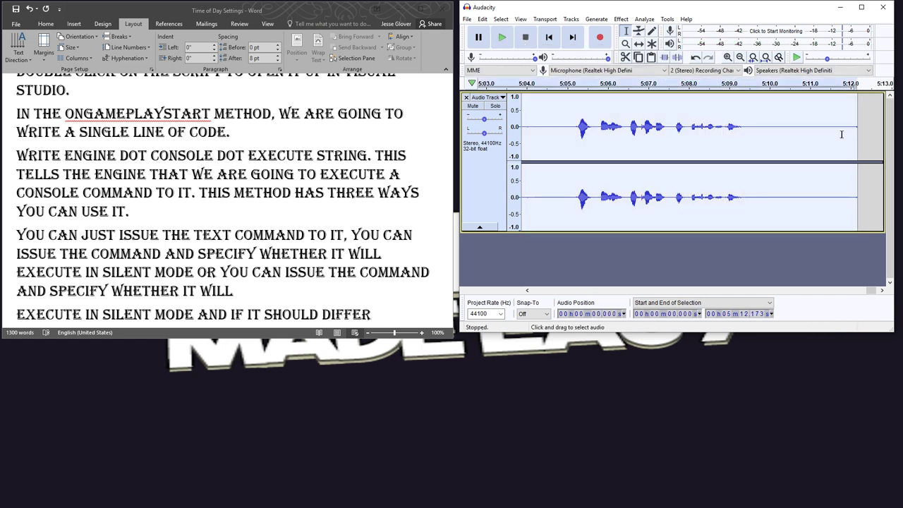
click(622, 136)
drag(549, 137, 857, 139)
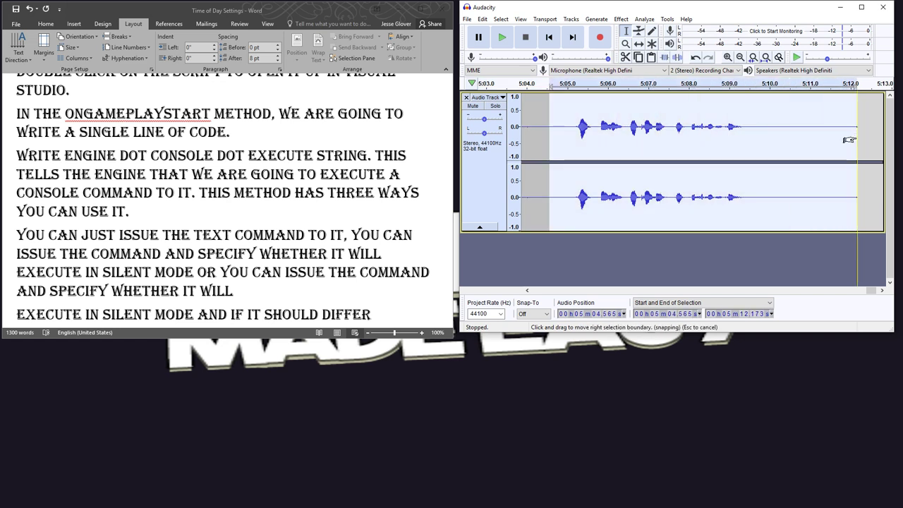
key(Delete)
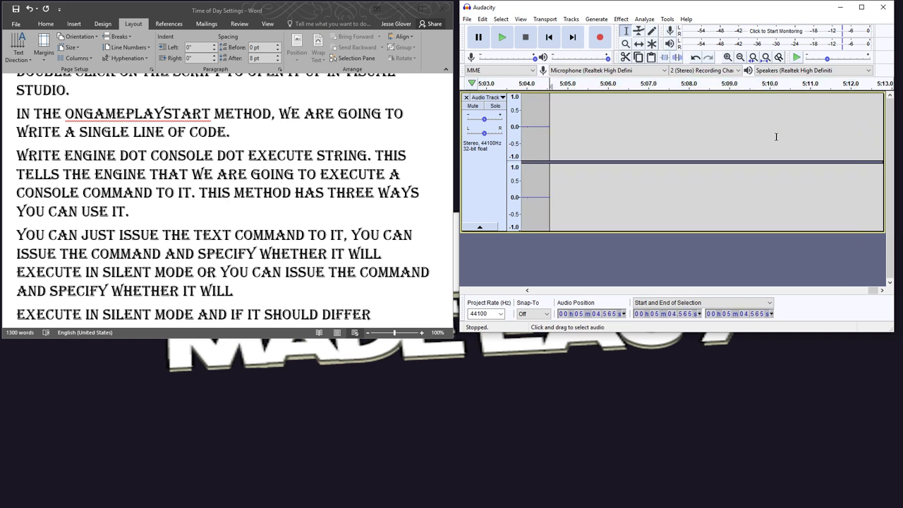
Record a new take covering the three ways to issue a console command
click(598, 44)
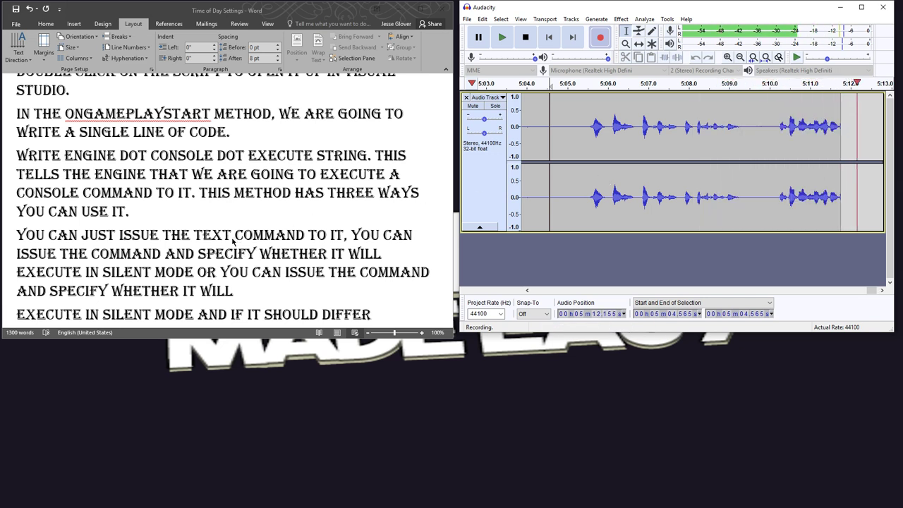
scroll(212, 242, down, 1)
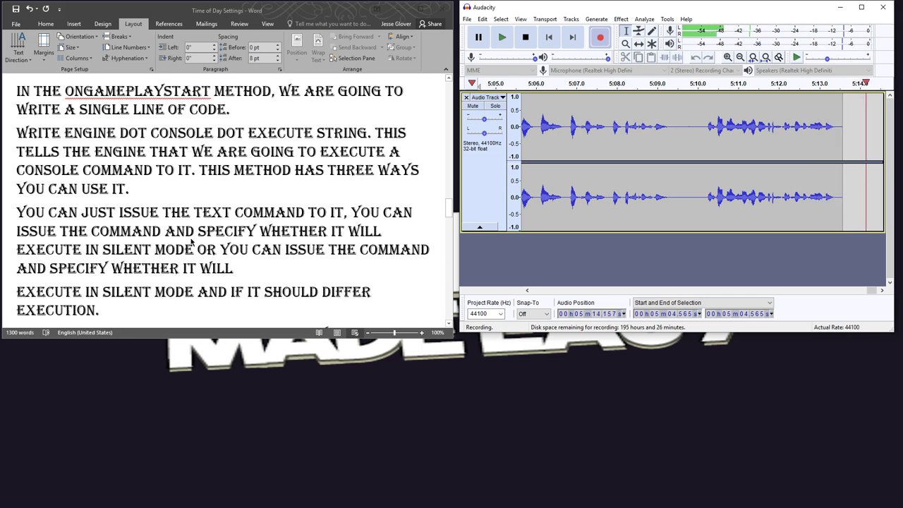
scroll(191, 241, down, 1)
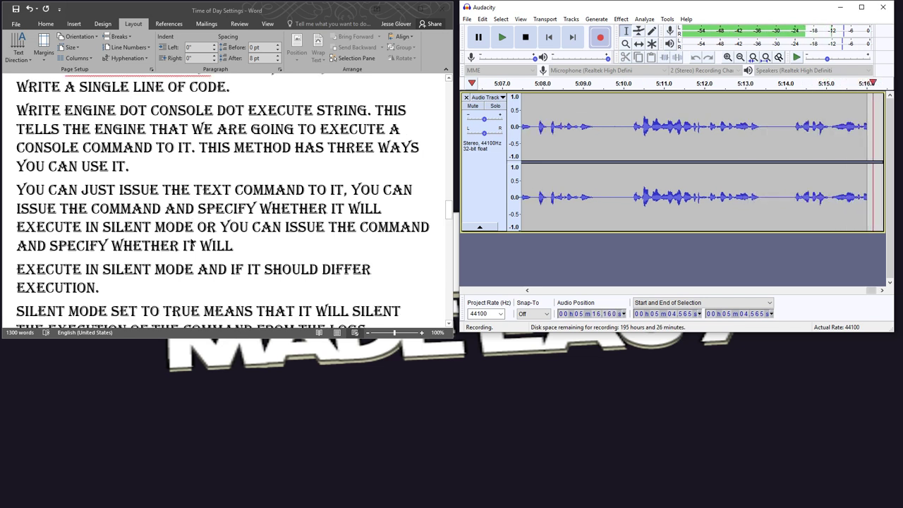
scroll(191, 241, down, 2)
scroll(129, 144, down, 1)
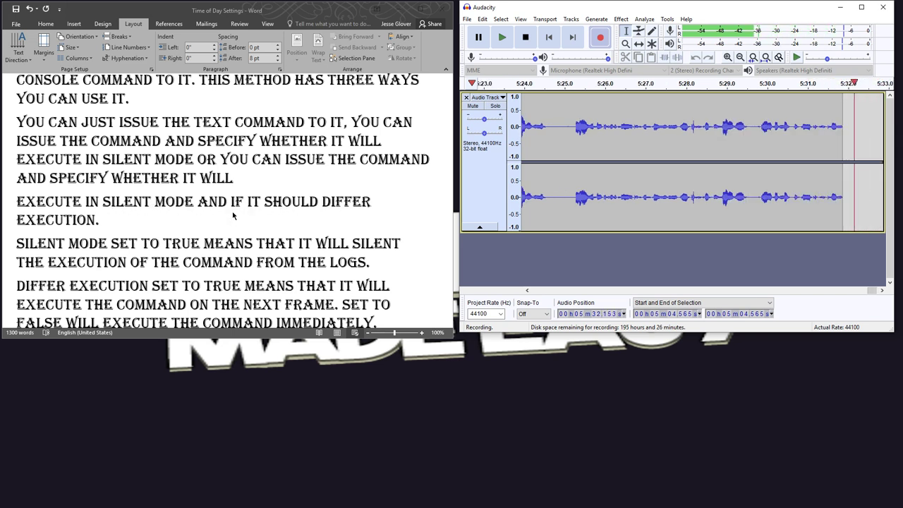
Stop the take and place the cursor at 5:33.08 for the next recording
click(526, 36)
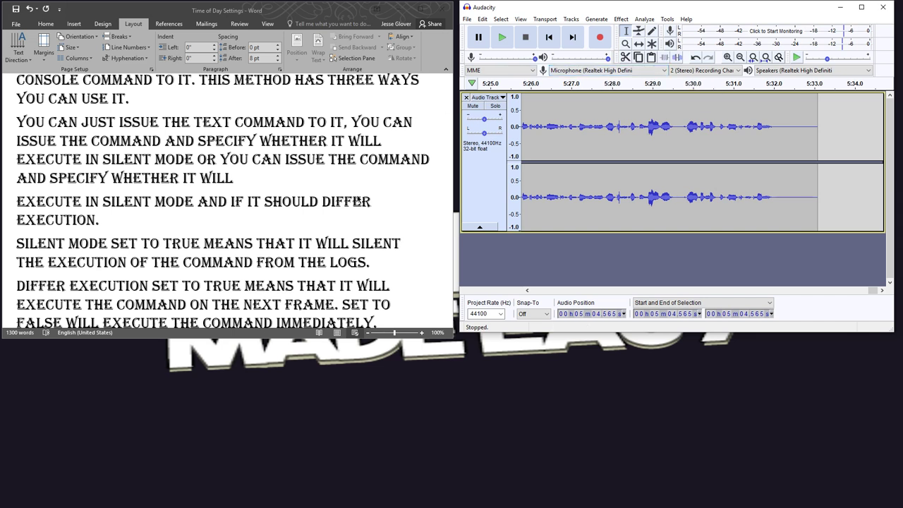
scroll(358, 201, down, 2)
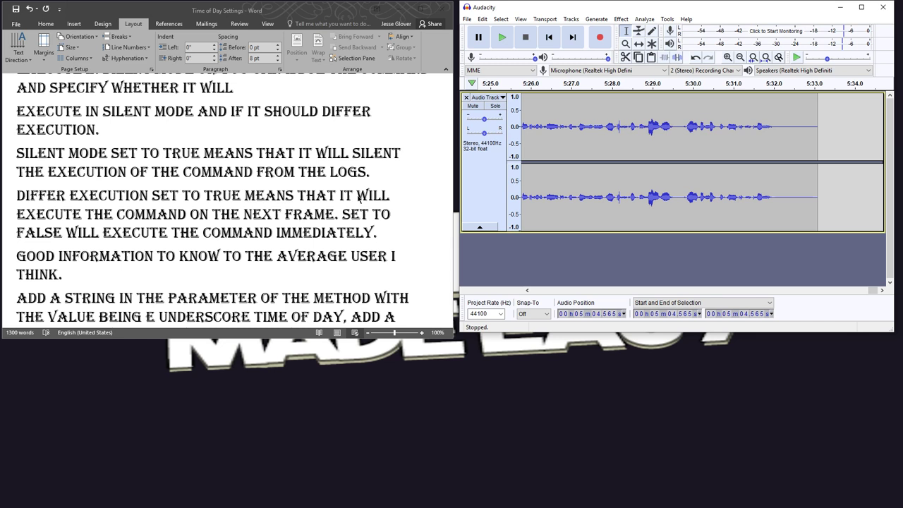
scroll(345, 209, down, 1)
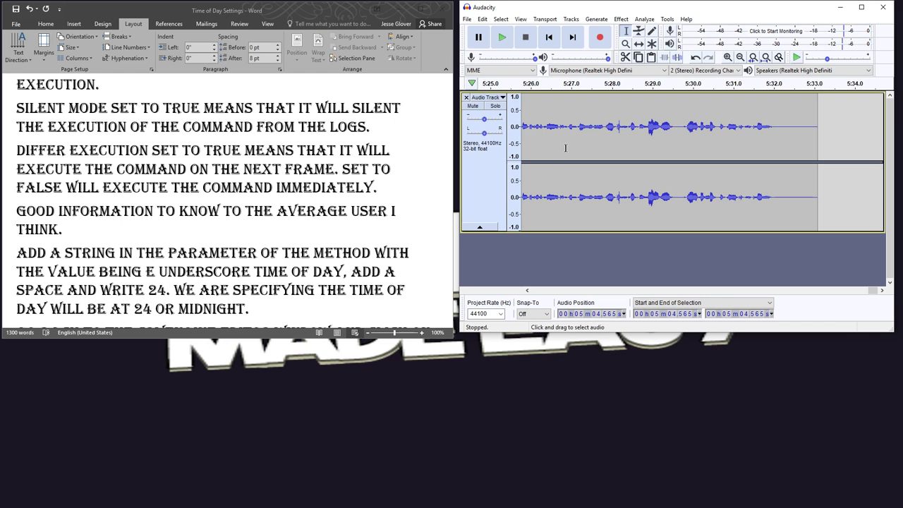
scroll(265, 171, up, 2)
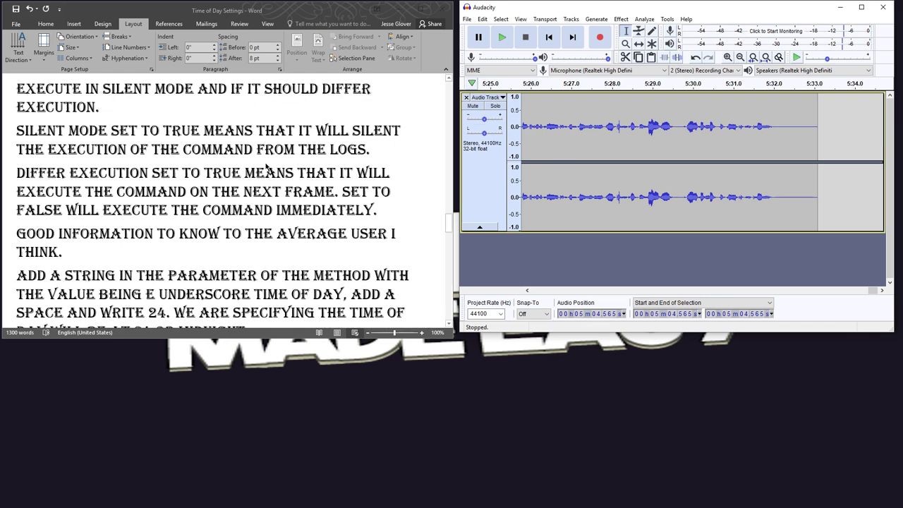
scroll(264, 171, down, 2)
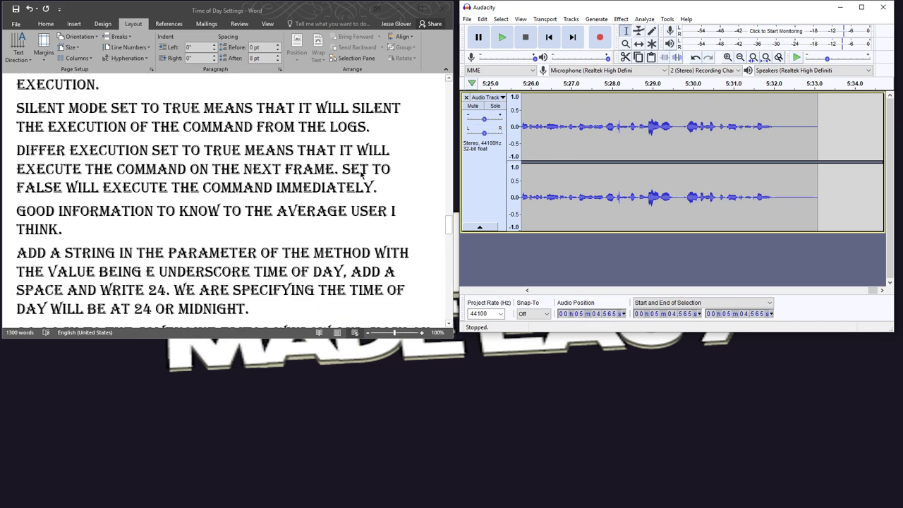
click(817, 137)
Record a take from 5:33.08, then undo it and fix the script to read 'silence the execution.'
click(600, 38)
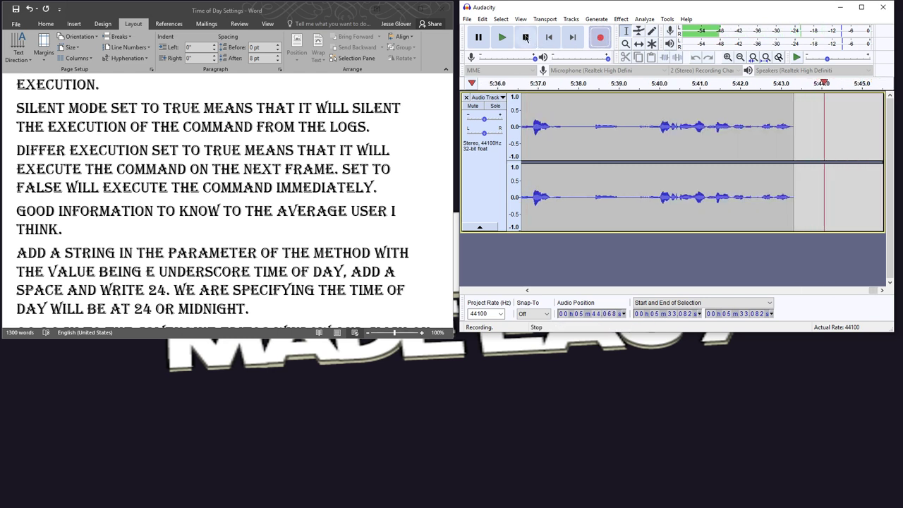
click(526, 37)
drag(873, 292, 867, 295)
key(ctrl+z)
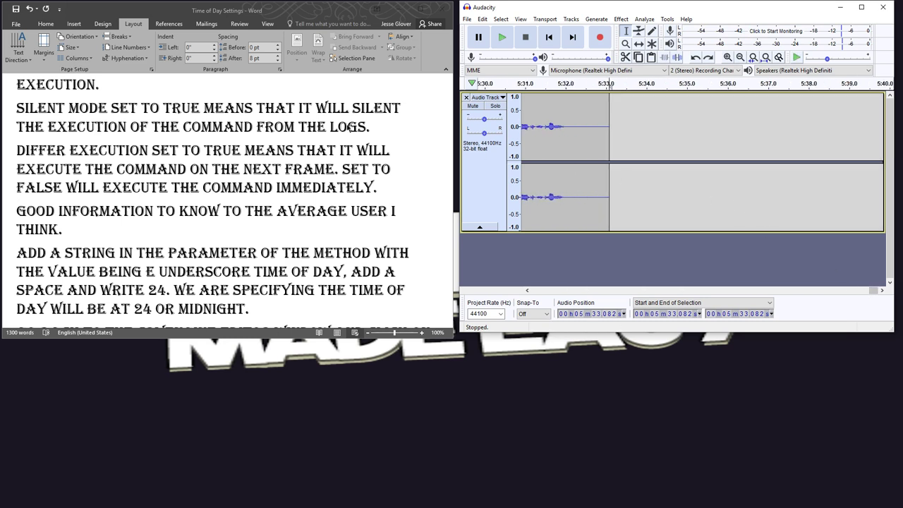
click(316, 115)
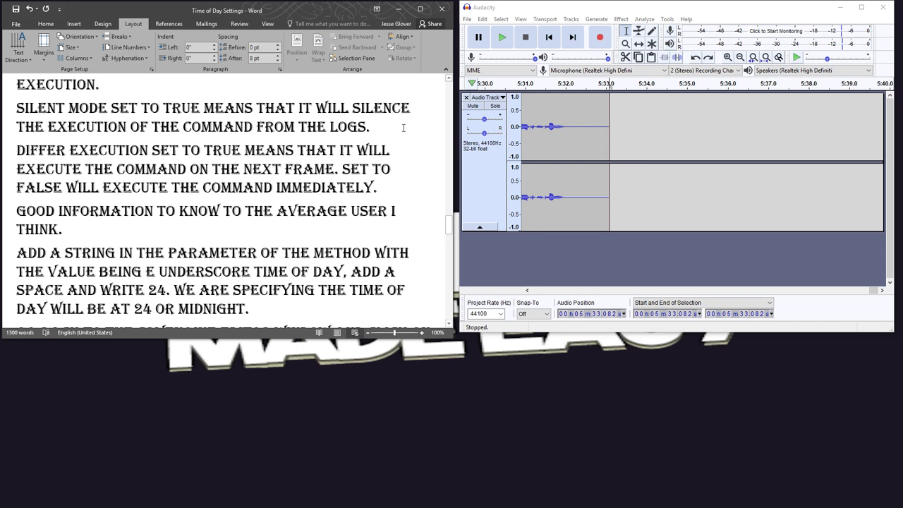
click(601, 149)
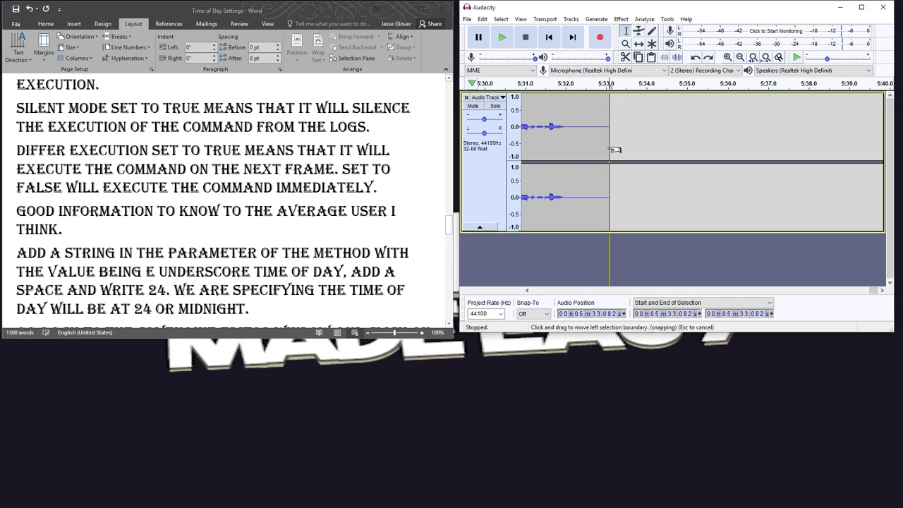
Record a take from 5:33.1, then delete the flubbed 5:50.064–5:55.614 stretch
click(599, 37)
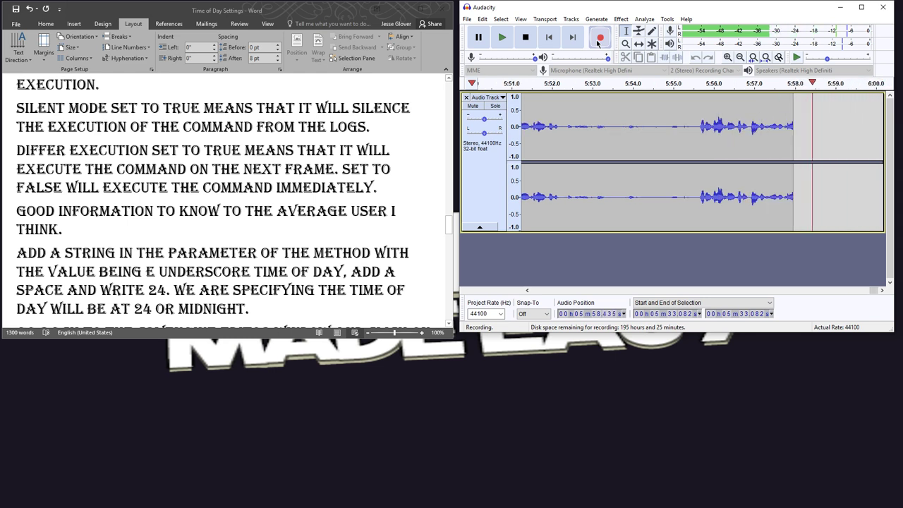
click(525, 37)
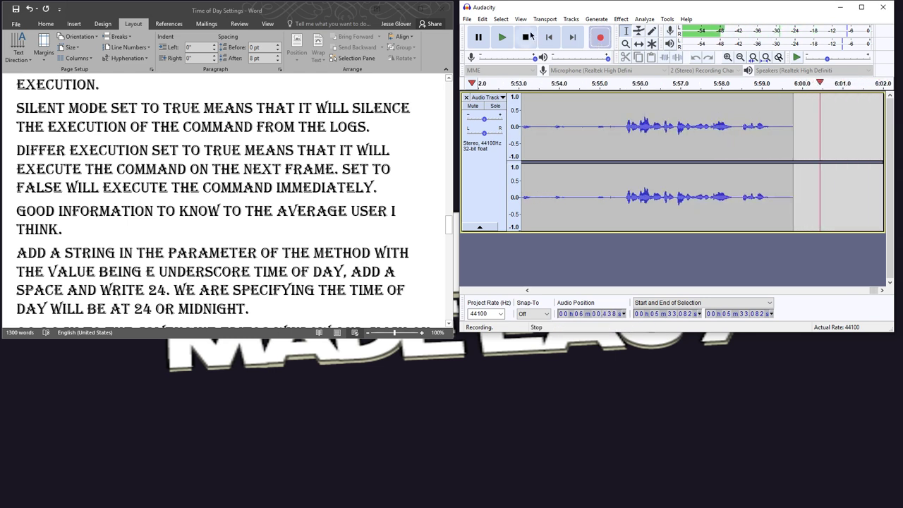
drag(625, 125, 597, 141)
key(Delete)
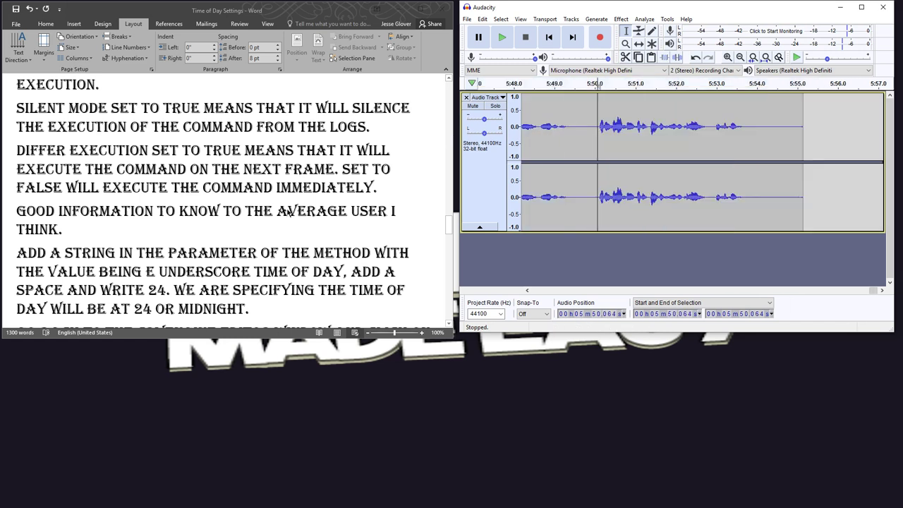
Reword the sentence ending to 'for the average user to know, I should think.'
click(128, 227)
drag(90, 219, 80, 225)
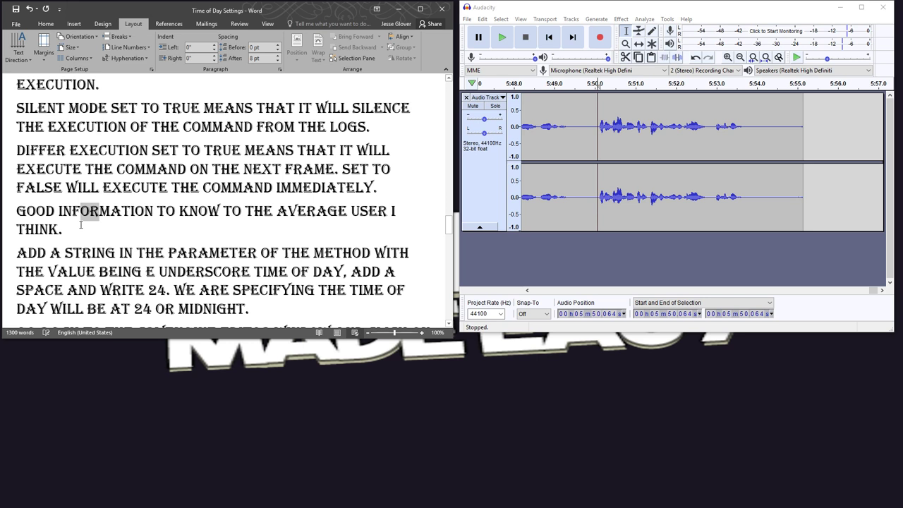
click(79, 225)
drag(90, 223, 156, 212)
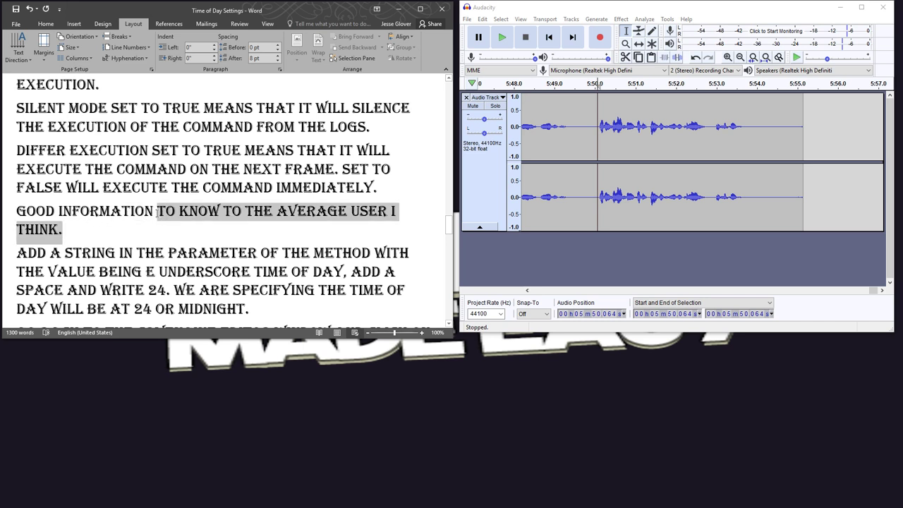
text(FOR THE AV)
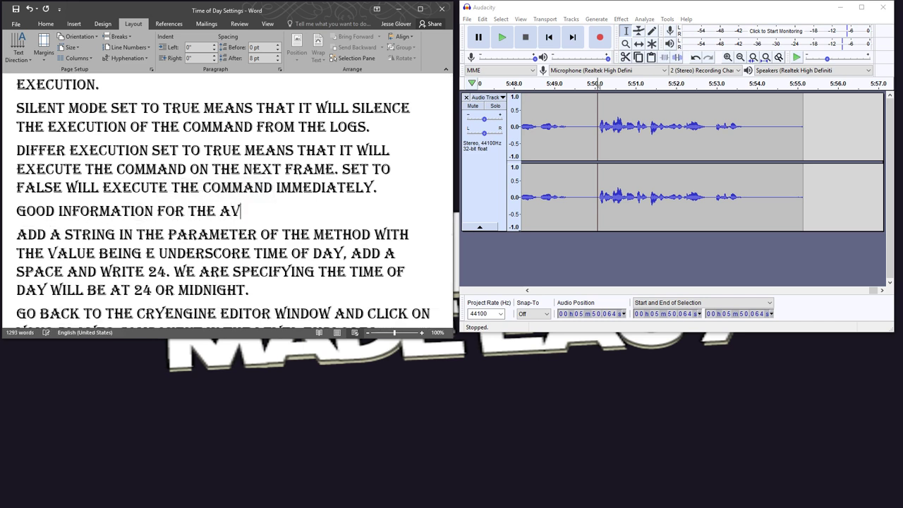
text(ERAGE USER)
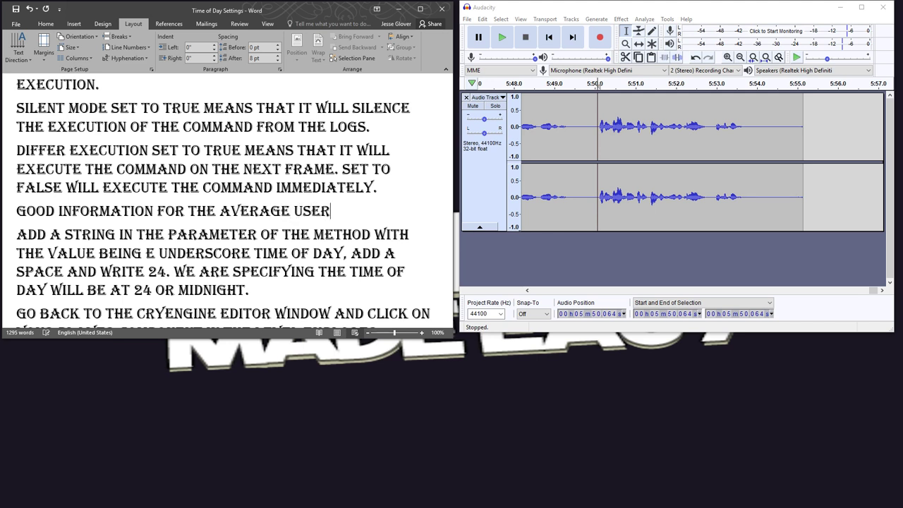
text( TO KNOW, I SHOULD)
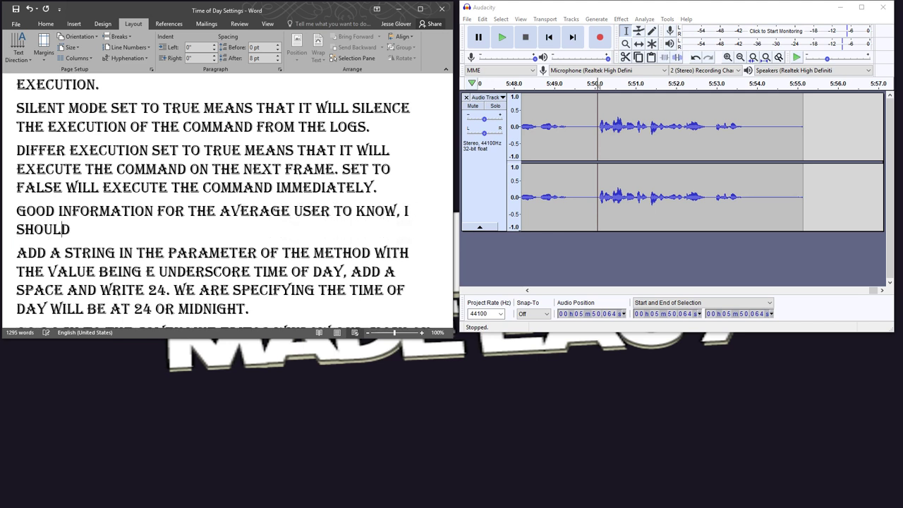
text( THINK.)
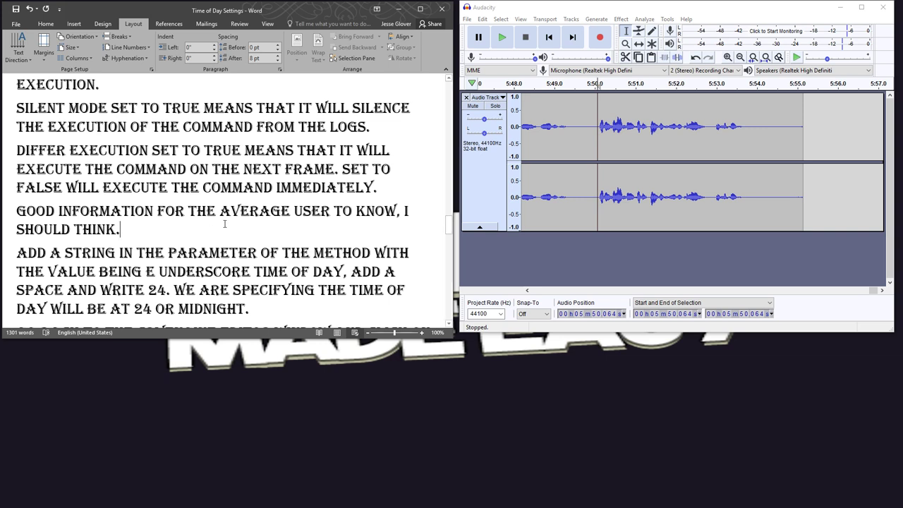
Delete the recording's silent tail so the track ends at about 5:54.2
scroll(224, 224, down, 4)
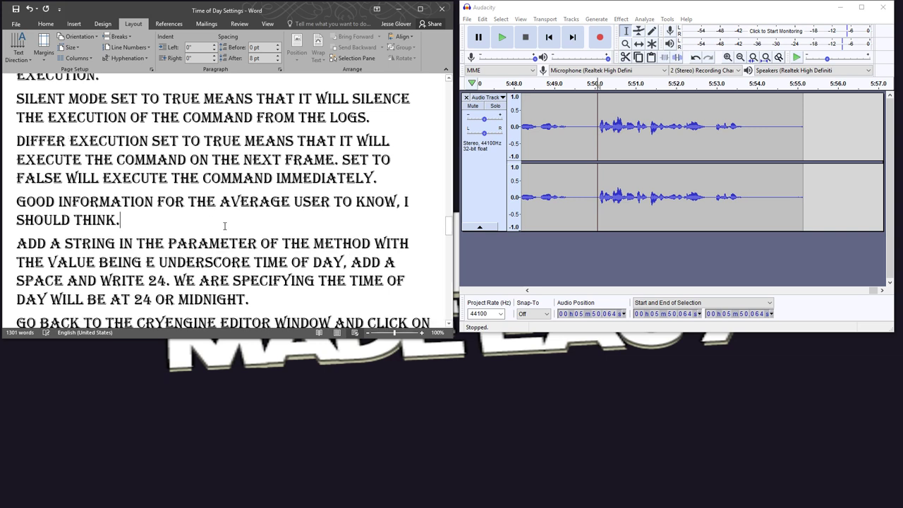
scroll(255, 233, down, 2)
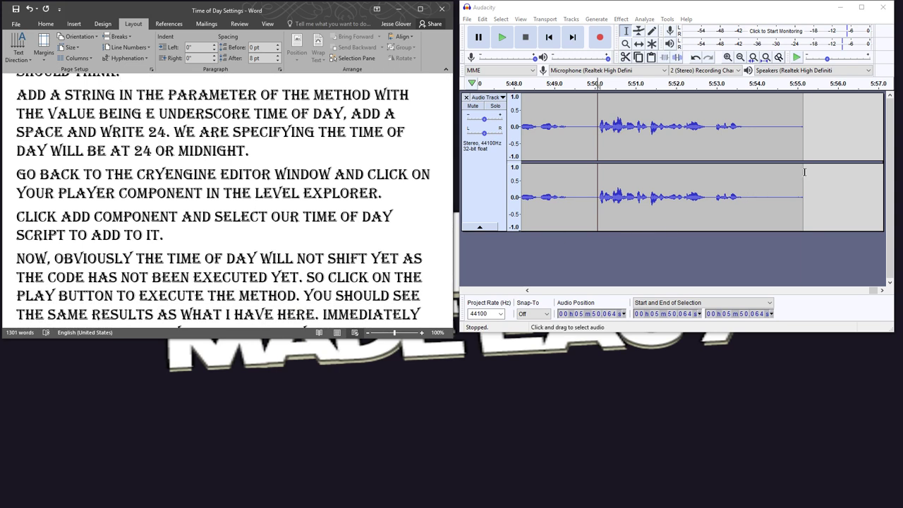
drag(801, 177, 767, 177)
key(Delete)
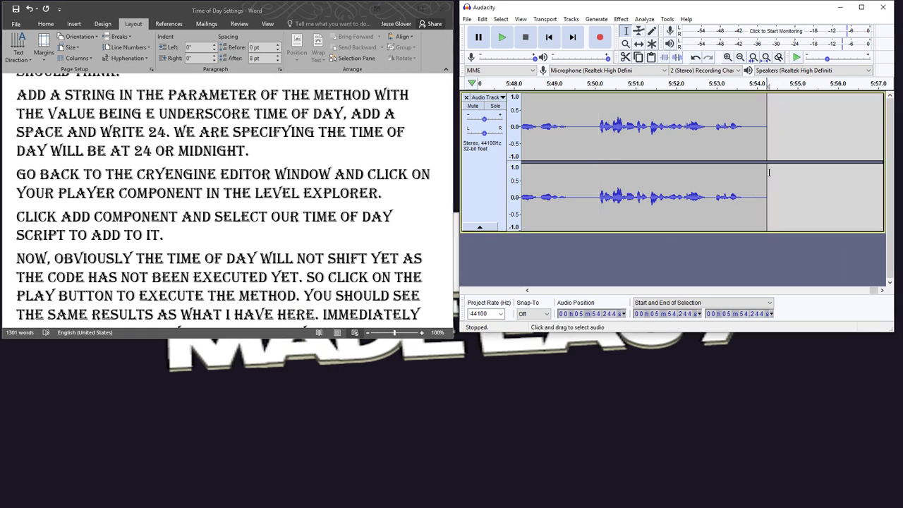
click(598, 38)
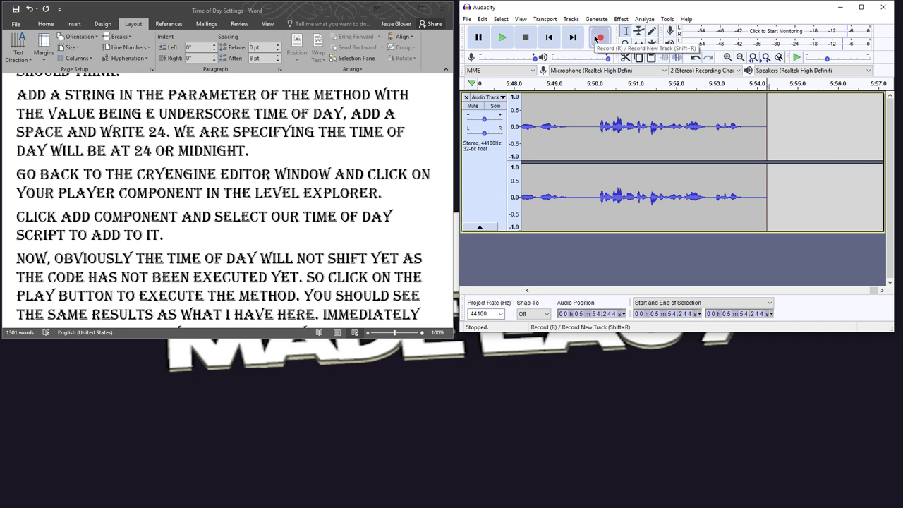
click(526, 38)
key(ctrl+z)
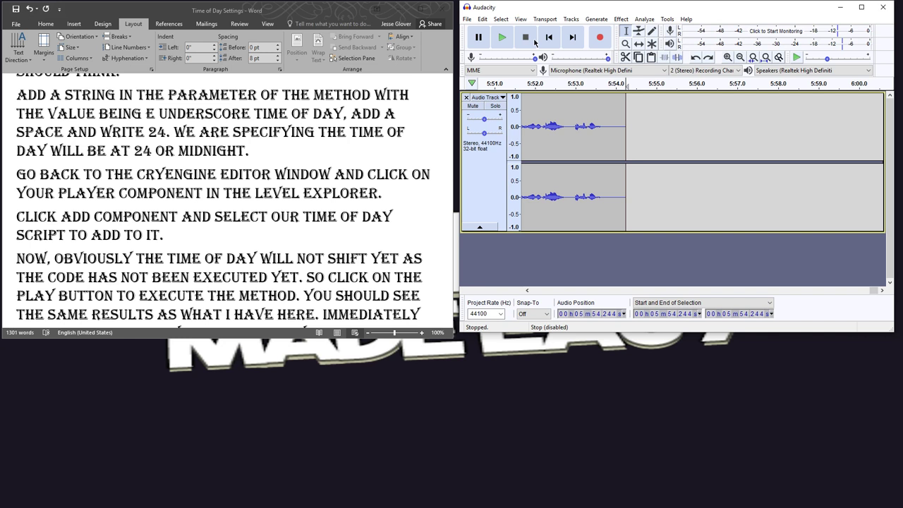
Record another narration take, then extend the script to 'midnight, in the environment editor, it will show up as 23:59'
click(599, 38)
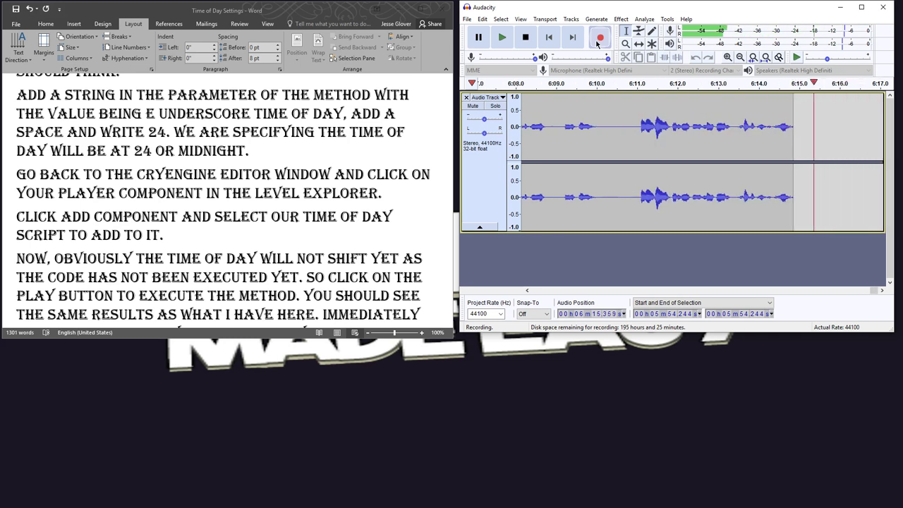
key(space)
click(246, 155)
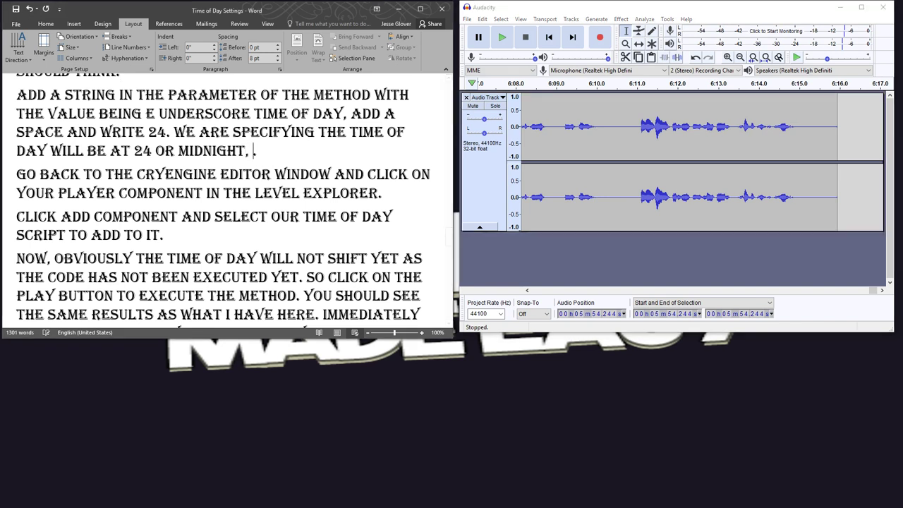
key(BackSpace)
text(, in the ev)
key(BackSpace)
text(nvironment )
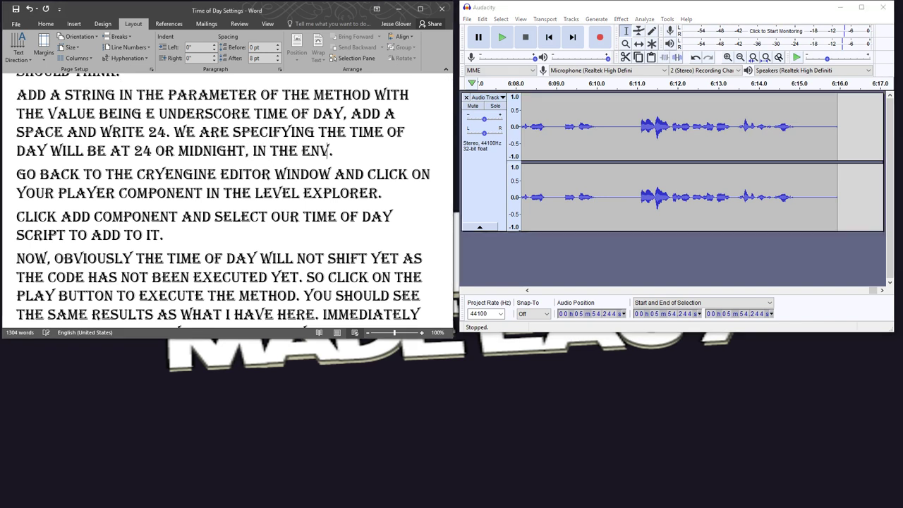
text(editor, it wi)
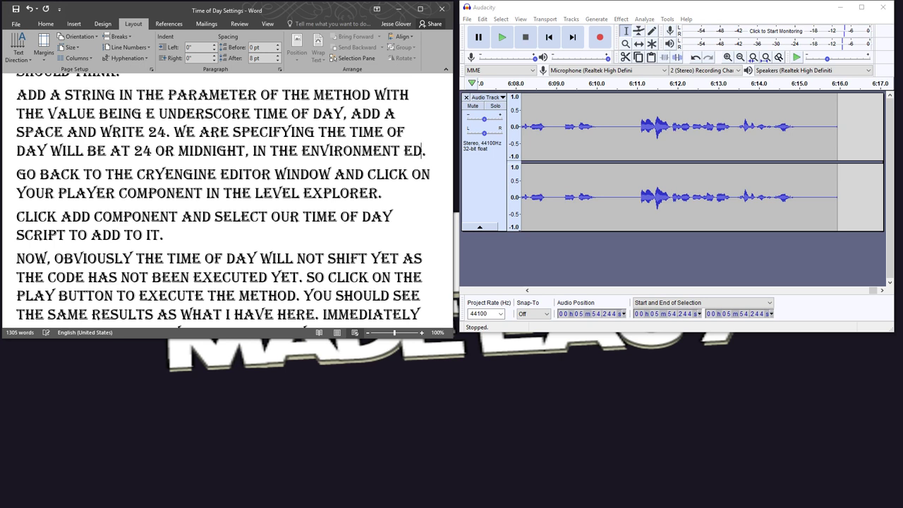
text(ll show up as )
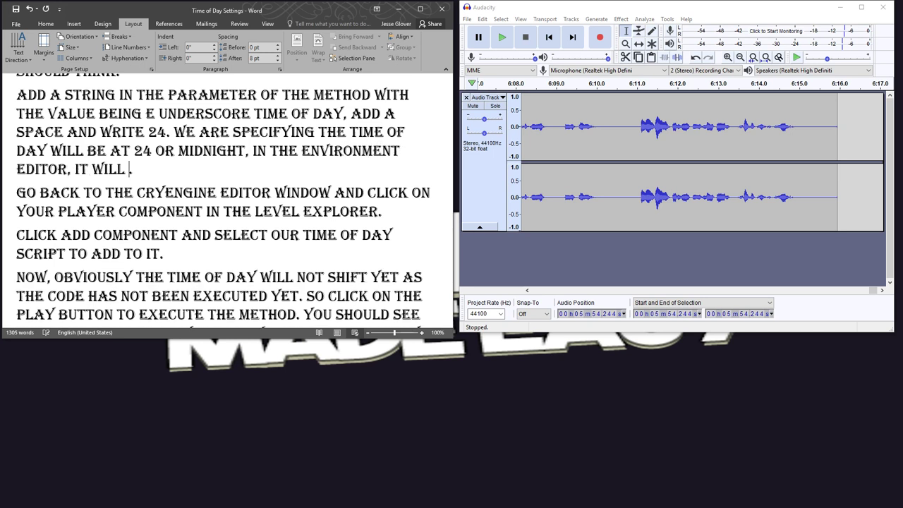
text(23:)
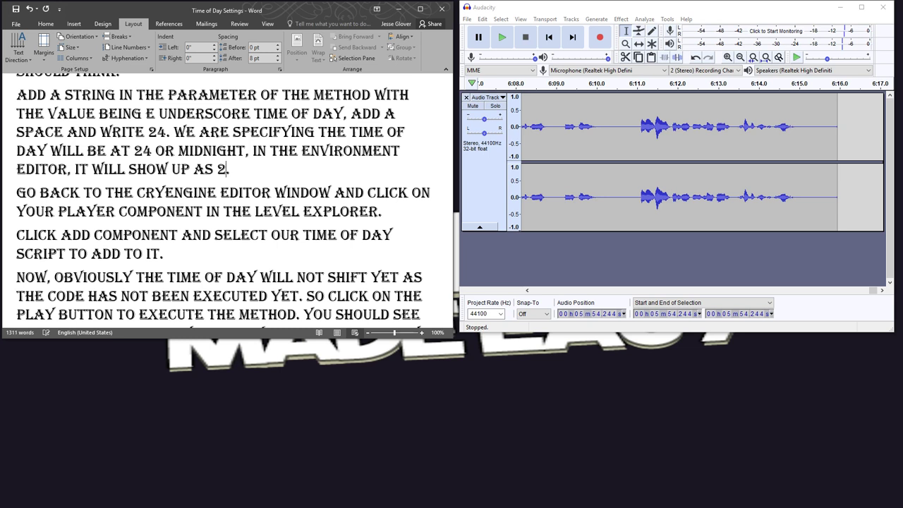
text(59)
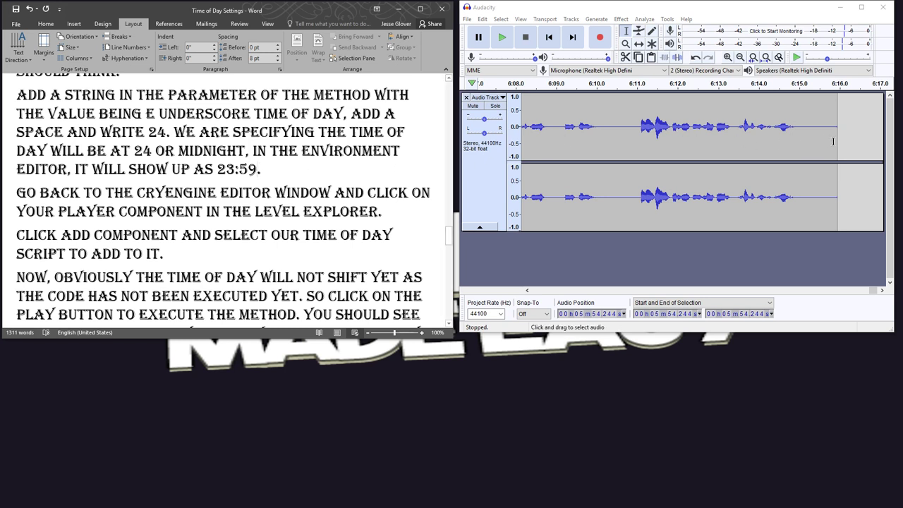
Delete the trailing audio from about 6:15.28 to the end of the track
drag(837, 144, 809, 144)
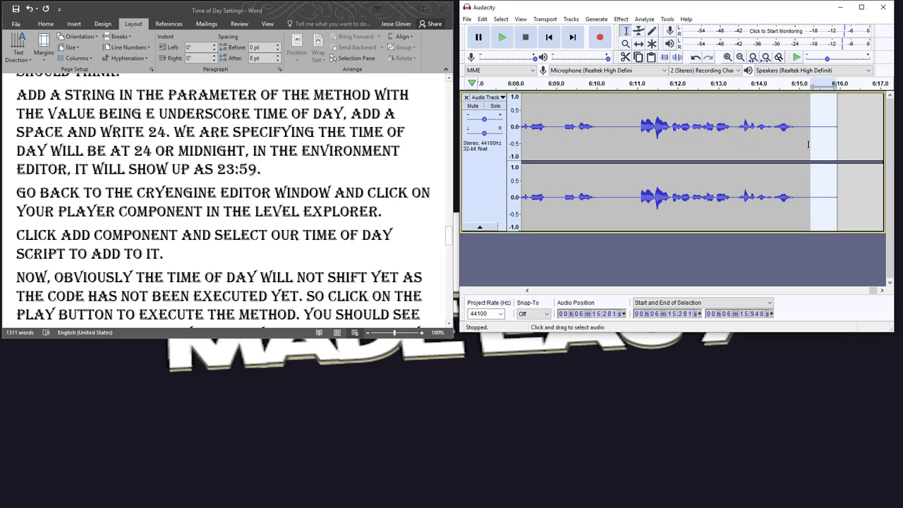
key(Delete)
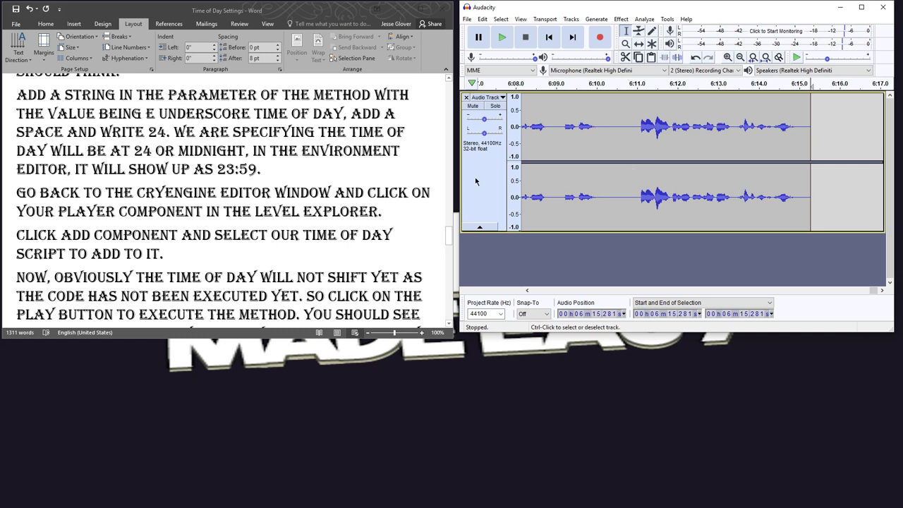
scroll(293, 179, down, 2)
scroll(293, 179, down, 2)
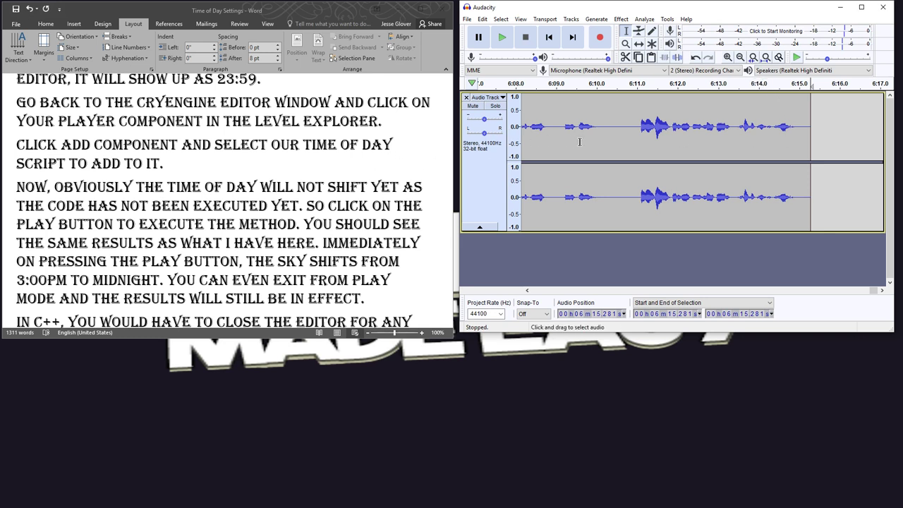
Play back the narration ending from 6:10.846
click(631, 139)
click(503, 39)
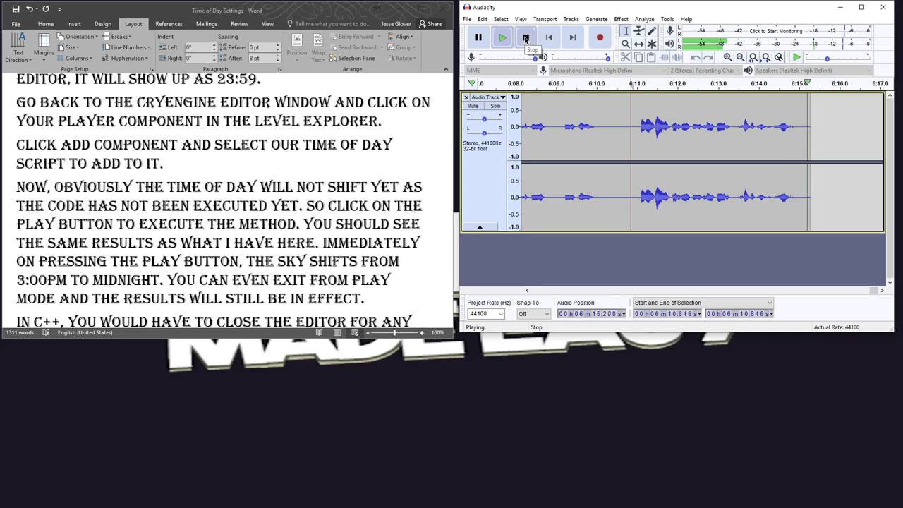
click(812, 139)
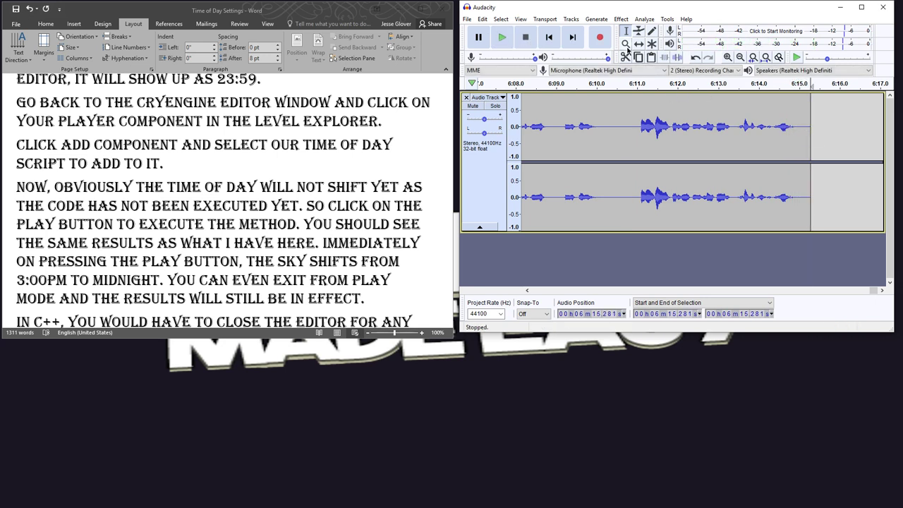
Record a brief extra take and undo it so the narration still ends at 6:15.281
click(600, 39)
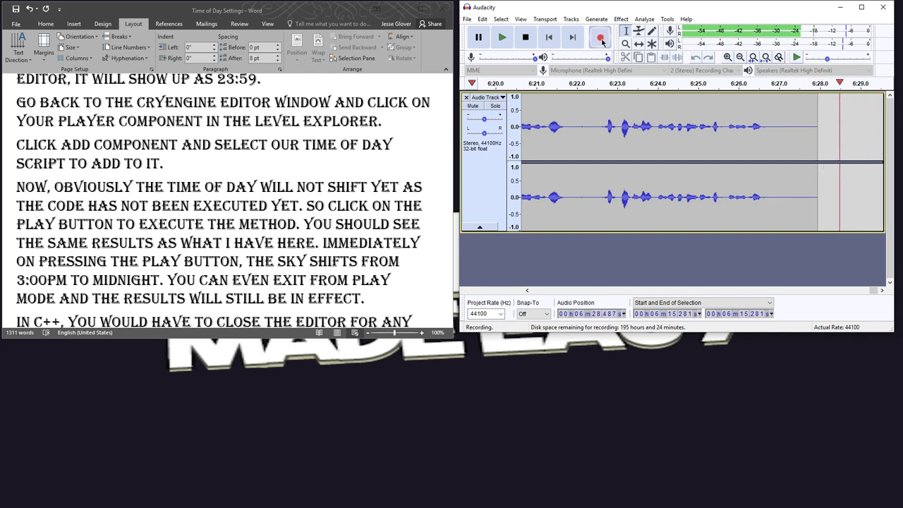
click(527, 37)
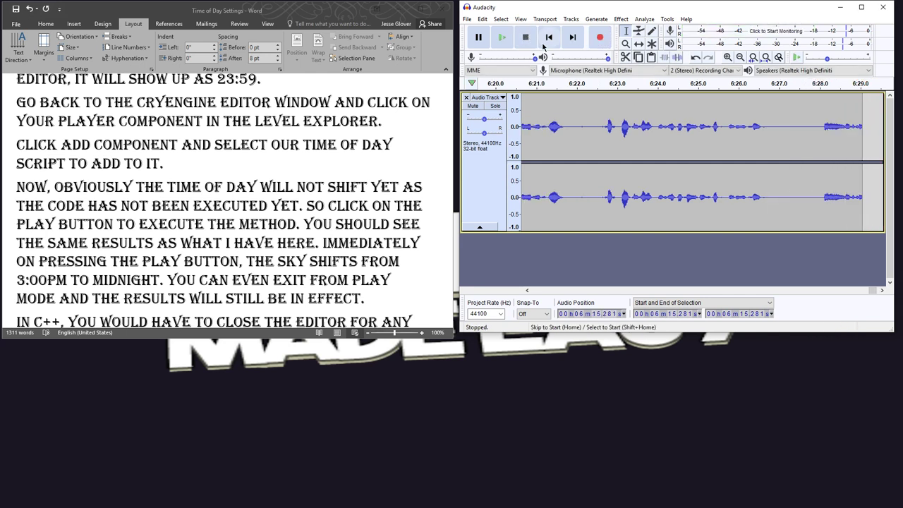
key(ctrl+z)
Place the Word cursor before CLICK, then bring the CRYENGINE launcher to the front
key(alt+Tab)
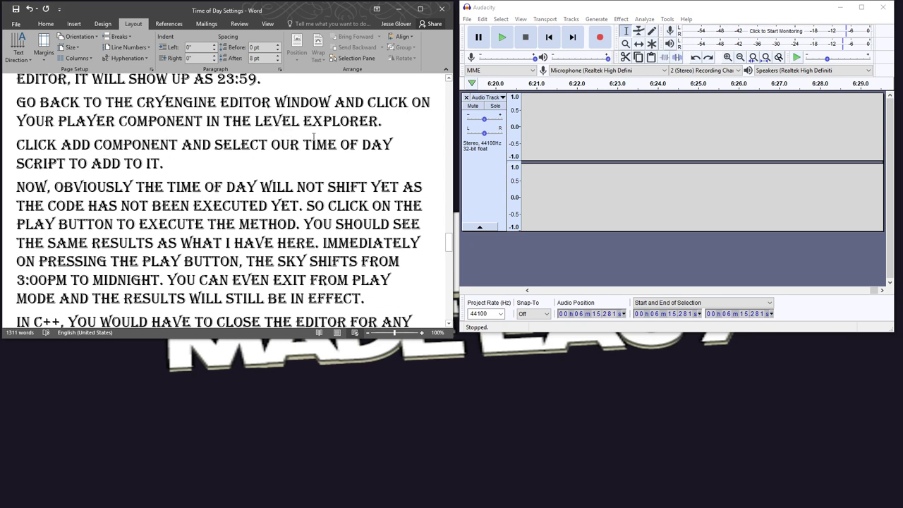
click(367, 103)
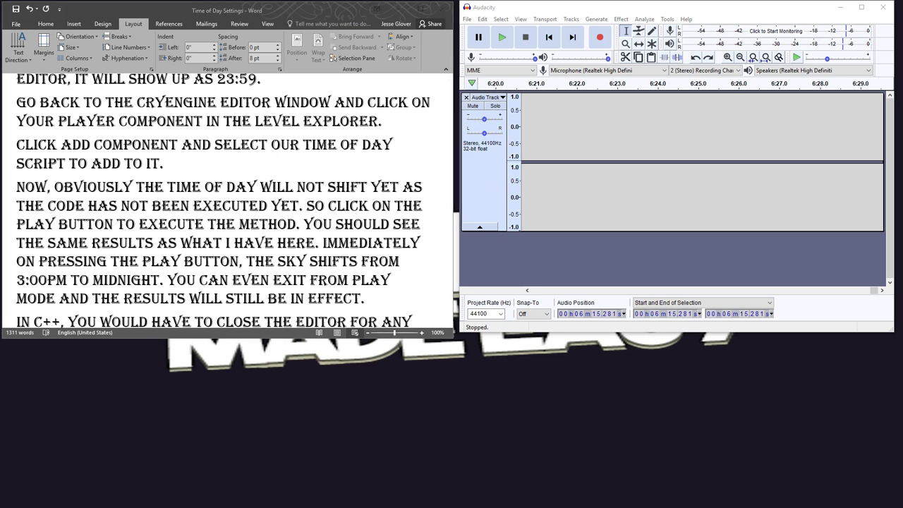
key(alt+Tab)
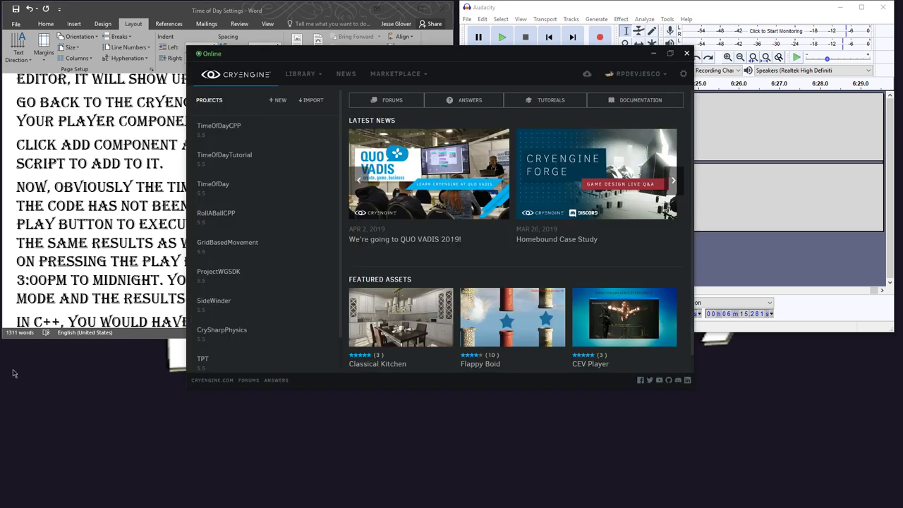
Launch the TimeOfDayTutorial project and hide the Discord window that pops up
double_click(242, 159)
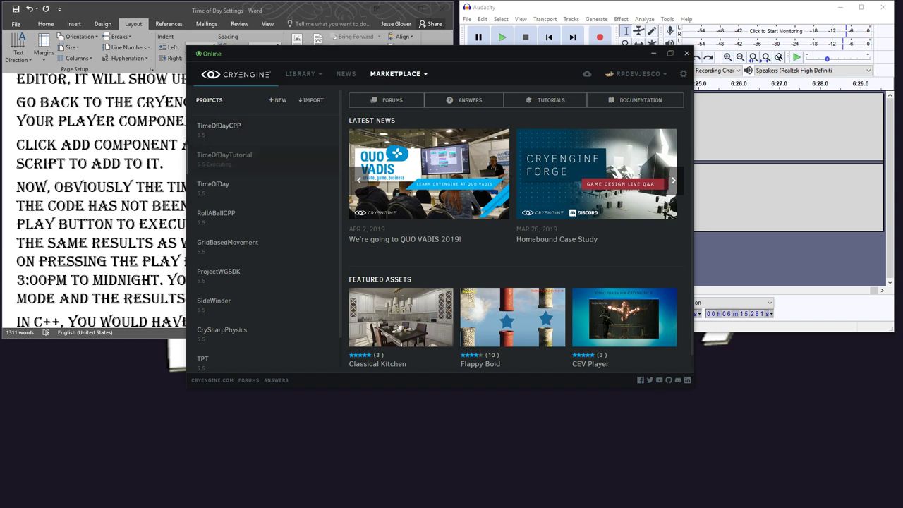
key(alt+Tab)
scroll(81, 177, down, 1)
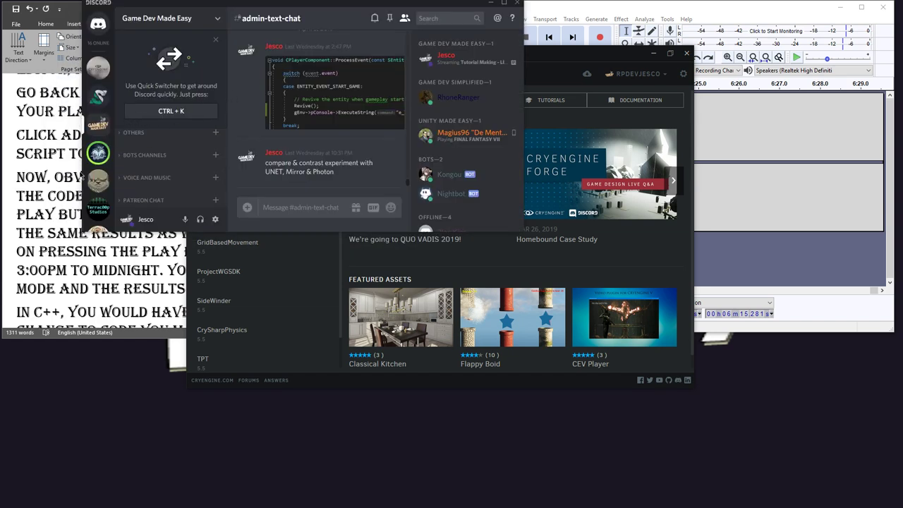
scroll(82, 176, down, 1)
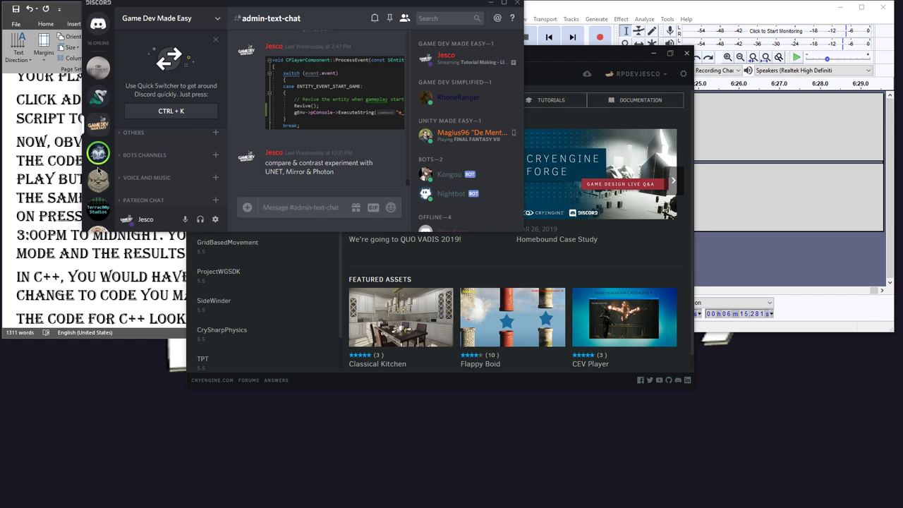
double_click(356, 4)
scroll(17, 240, down, 2)
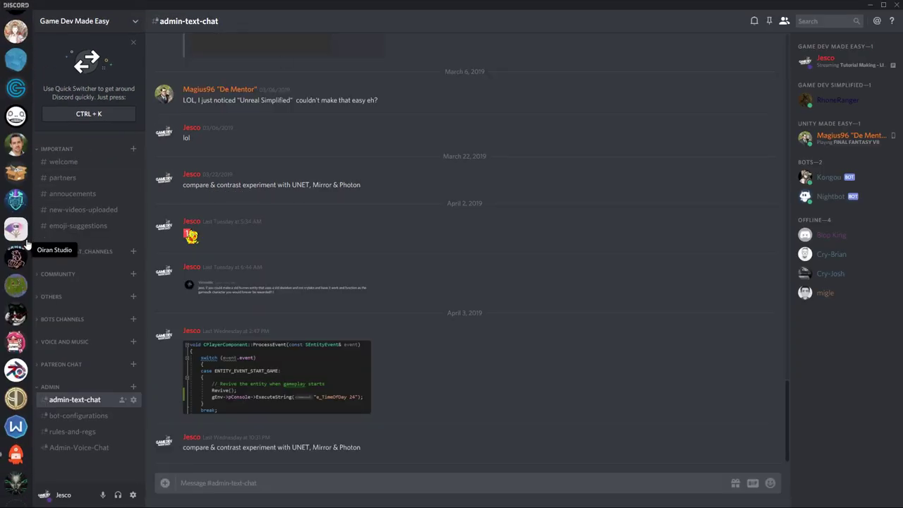
scroll(21, 244, down, 2)
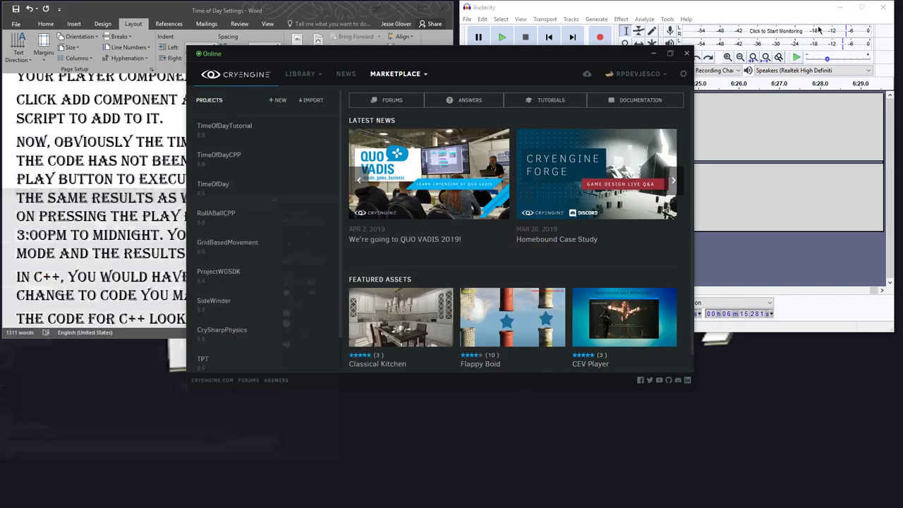
click(870, 5)
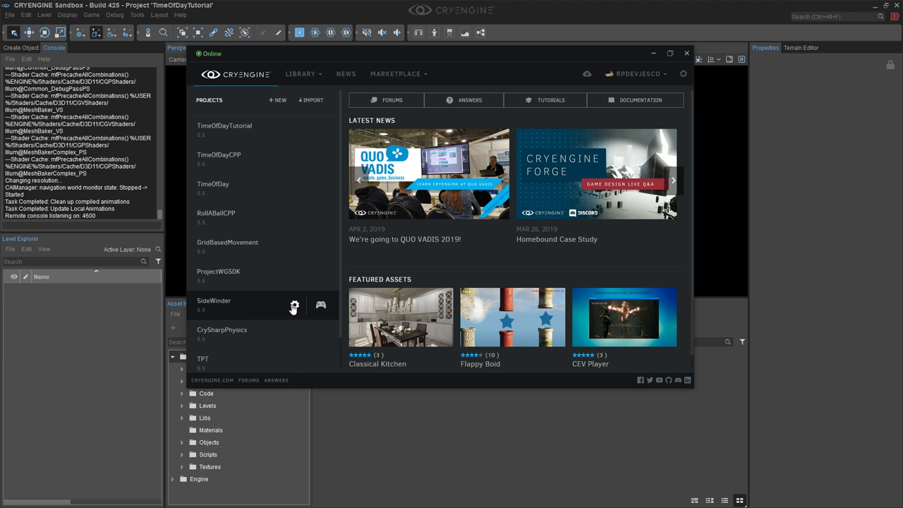
Minimize the launcher, open Levels > example via File > Open, and show Create Object
click(650, 57)
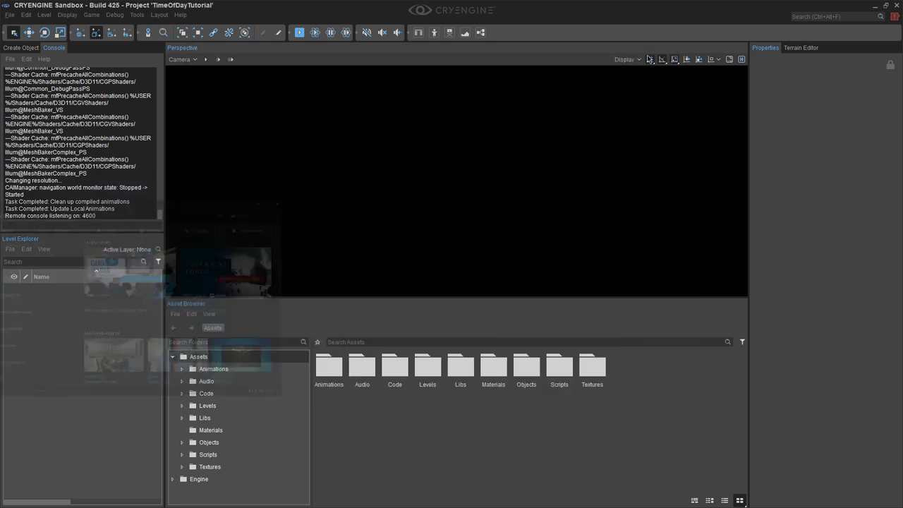
click(10, 15)
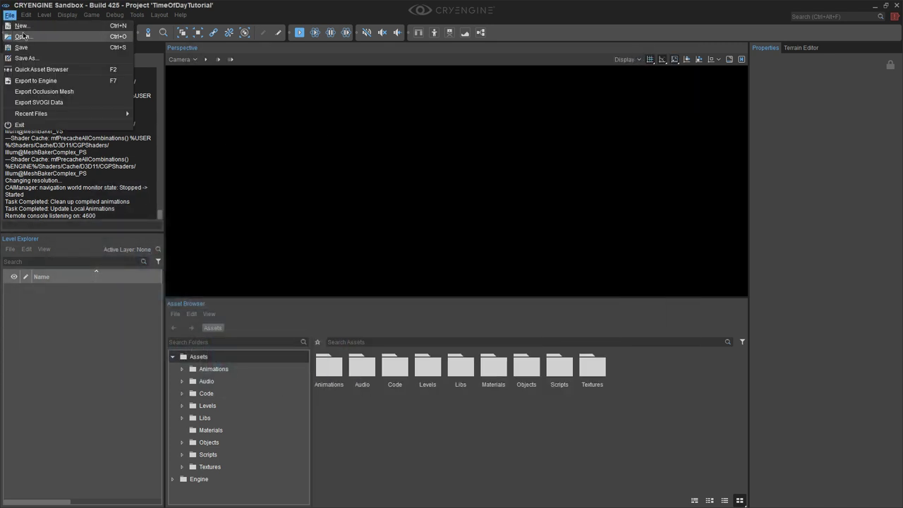
click(22, 36)
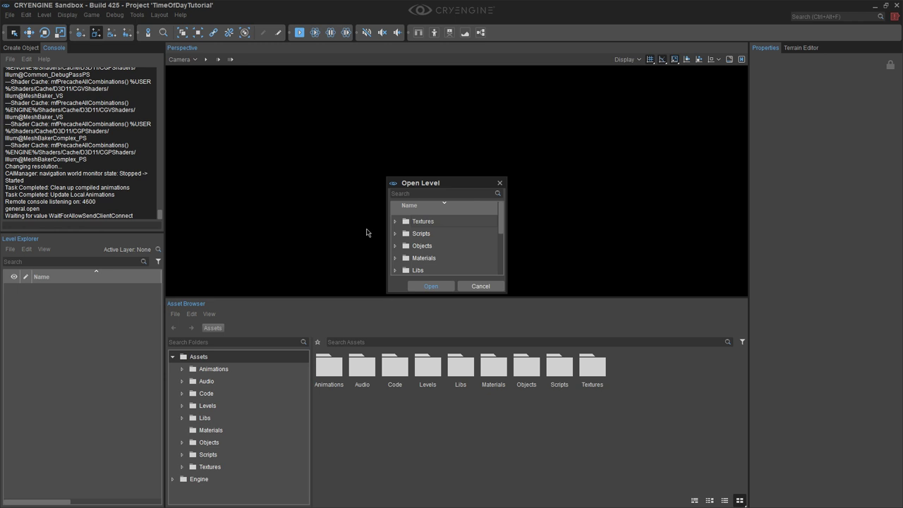
scroll(396, 257, down, 2)
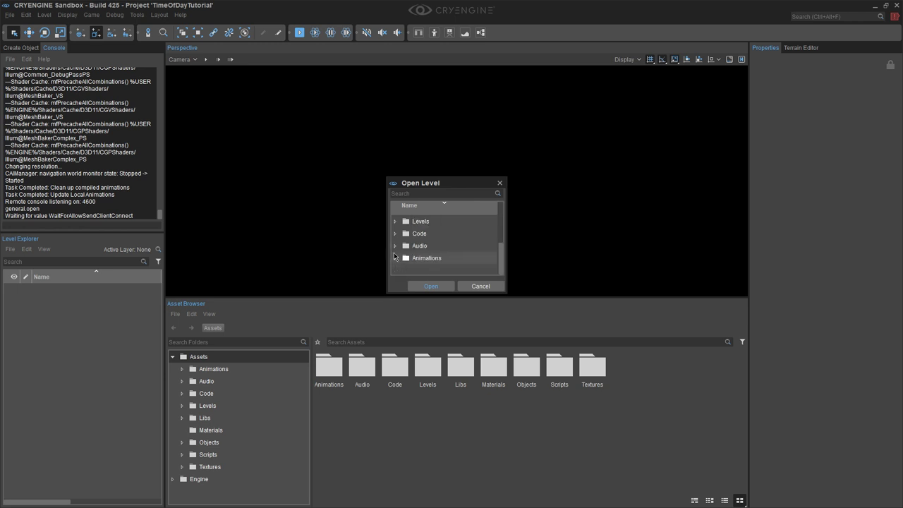
click(395, 221)
double_click(424, 233)
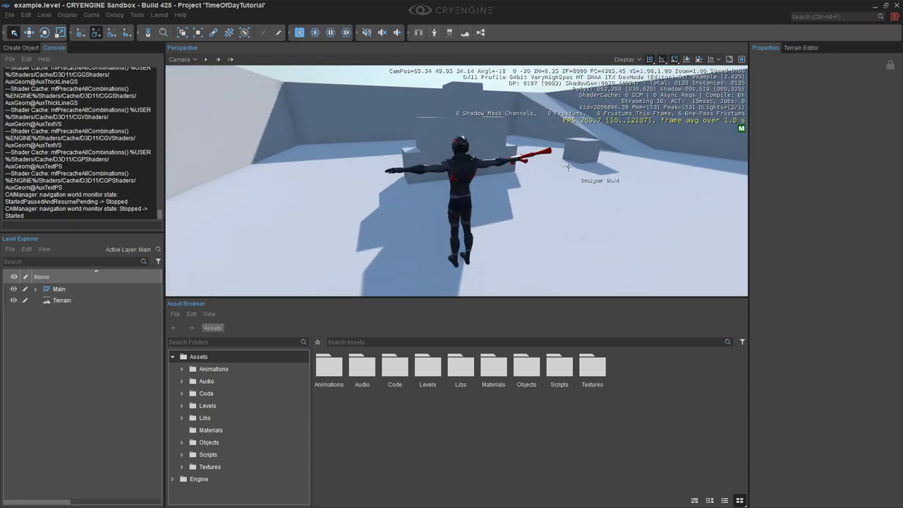
click(21, 47)
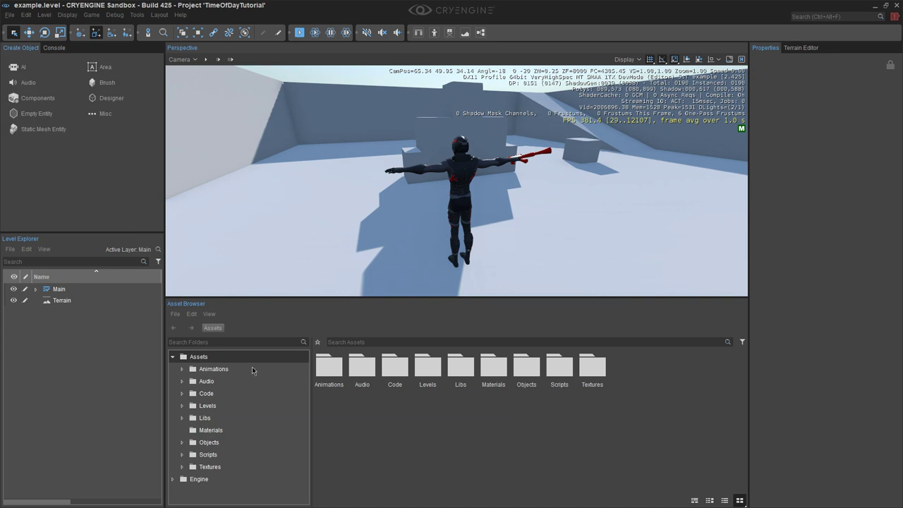
key(alt+Tab)
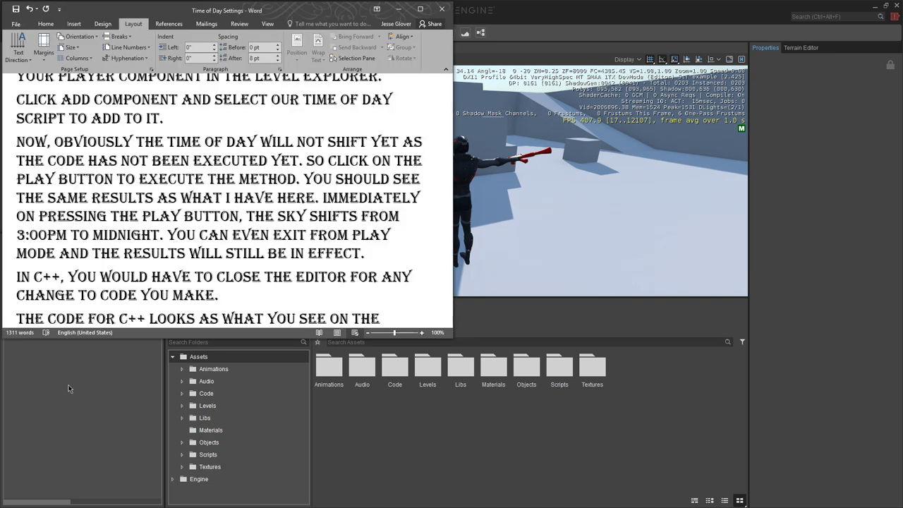
End the script line with 'Create Object. Select Empty Entity and drag and drop it…', then select Entity-11 in Main
drag(267, 12, 518, 83)
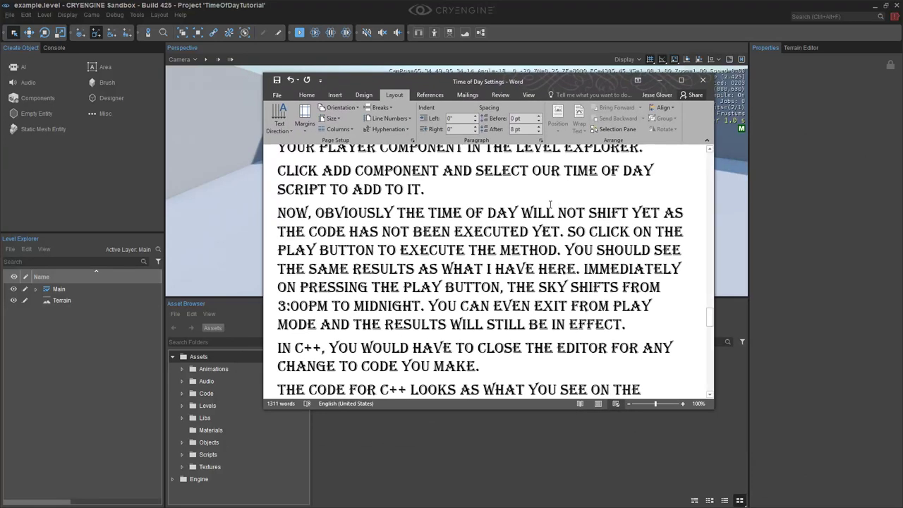
scroll(487, 205, up, 2)
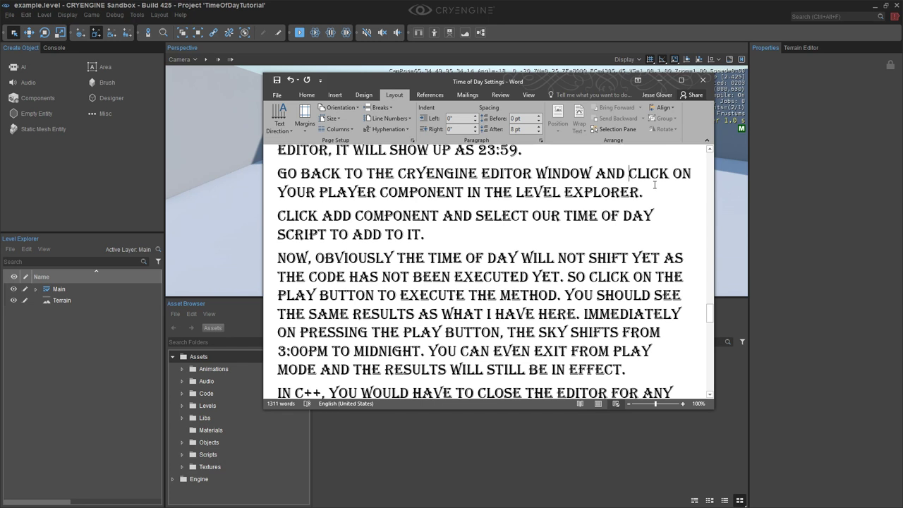
drag(643, 191, 278, 192)
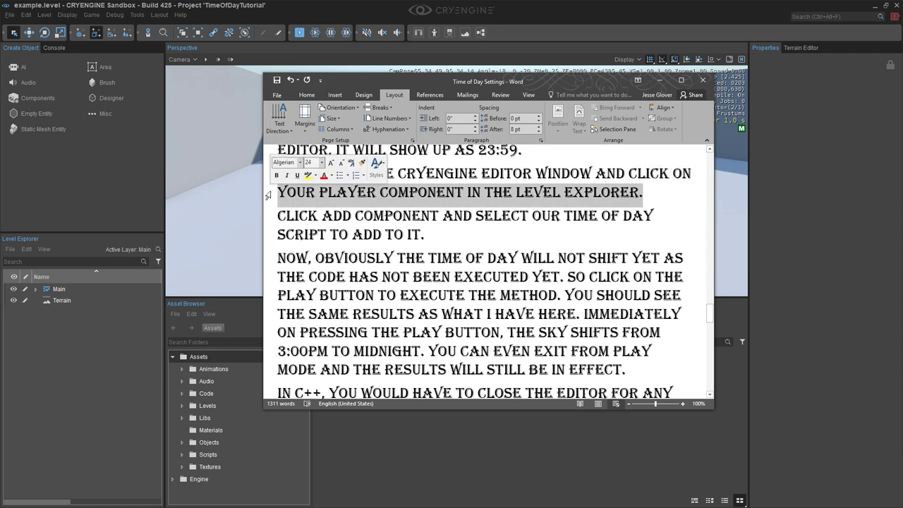
text(CREATE COMP)
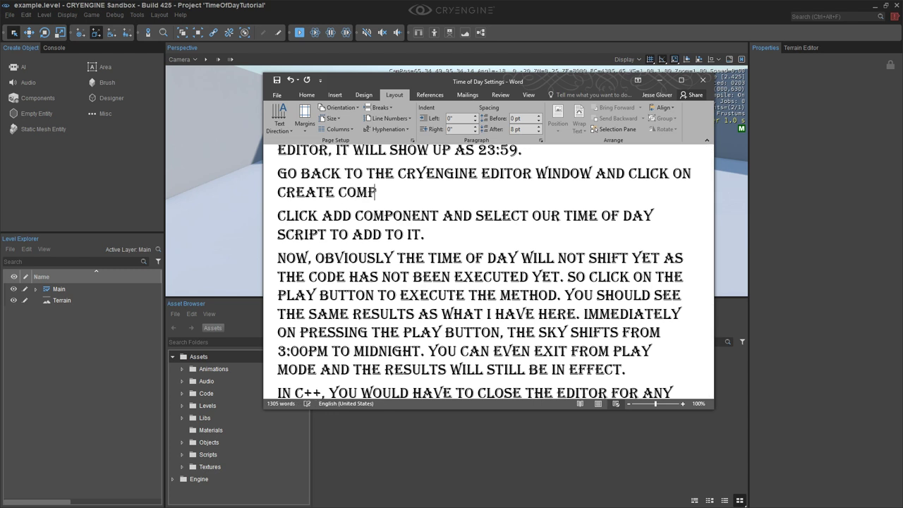
key(BackSpace)
key(BackSpace)
key(BackSpace)
key(BackSpace)
text(OBJECT. SELEC)
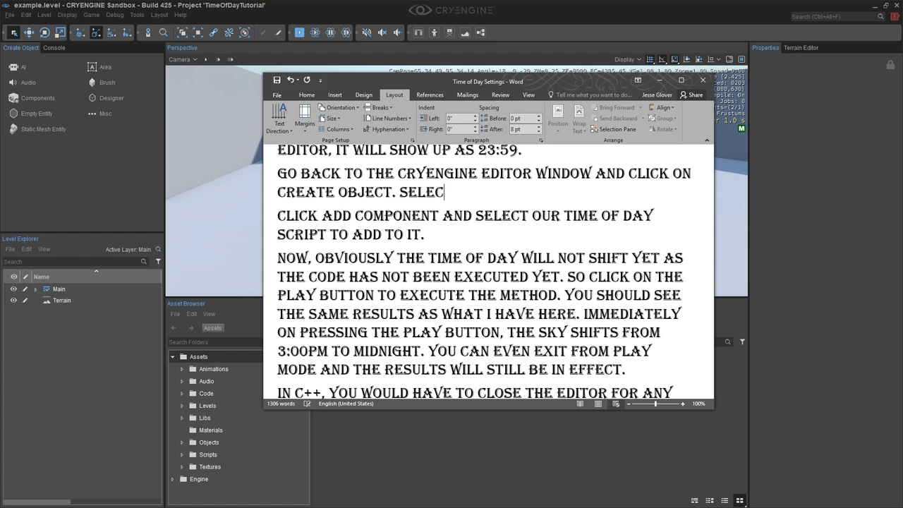
text(T EMPTY ENTITY)
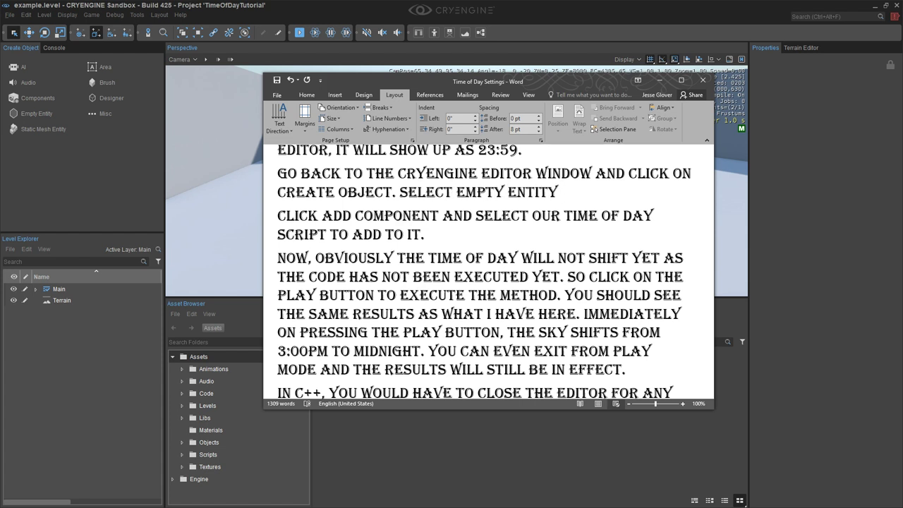
text( AND DRAG A)
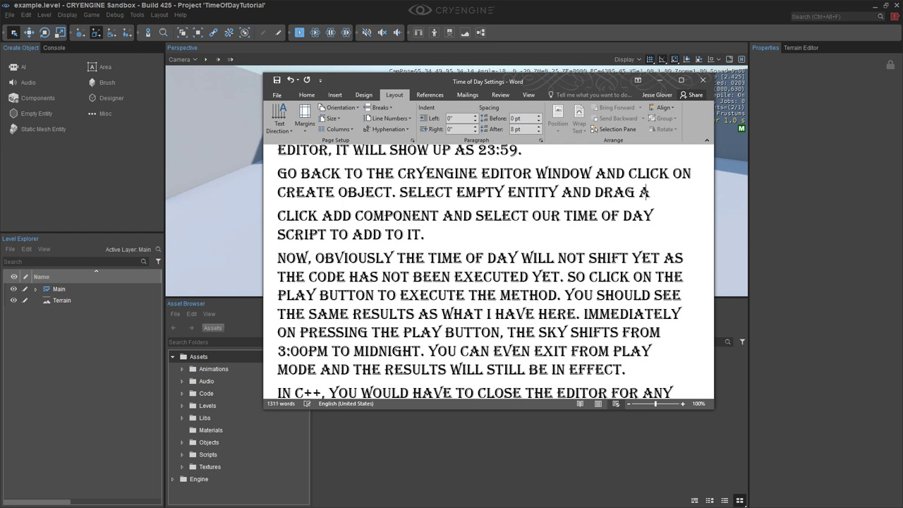
text(ND DROP IT ANYWH)
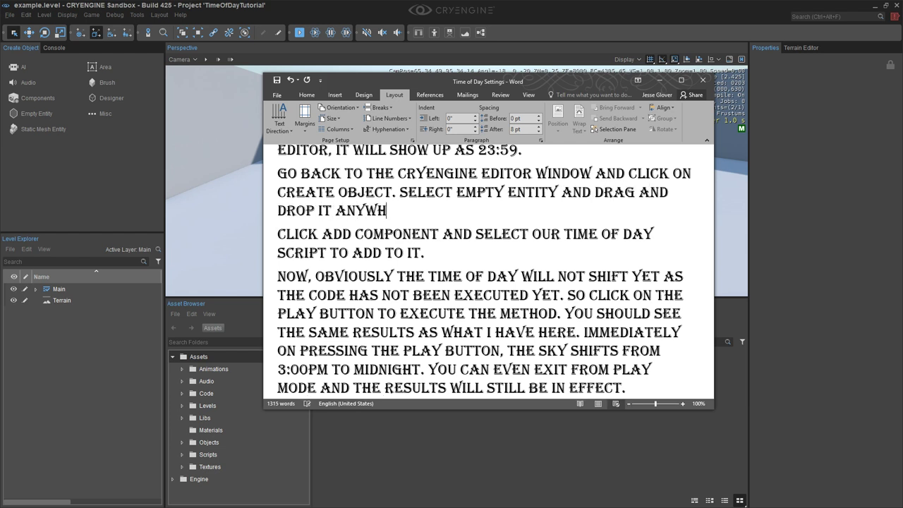
text(ERE IN YOUR LEVEL.)
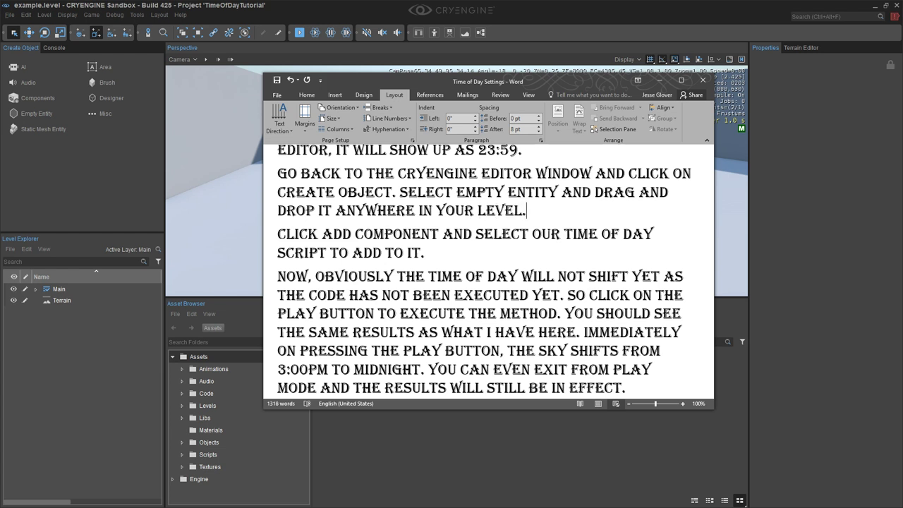
click(36, 290)
click(73, 334)
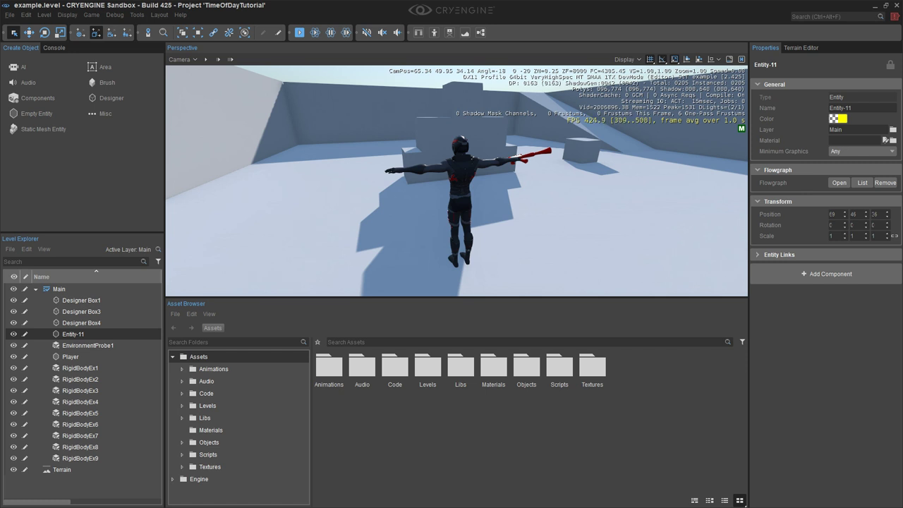
Nudge the viewport camera slightly and minimize CRYENGINE Sandbox
mouse_move(236, 204)
mouse_down()
mouse_move(212, 206)
mouse_move(247, 212)
mouse_move(238, 215)
mouse_up()
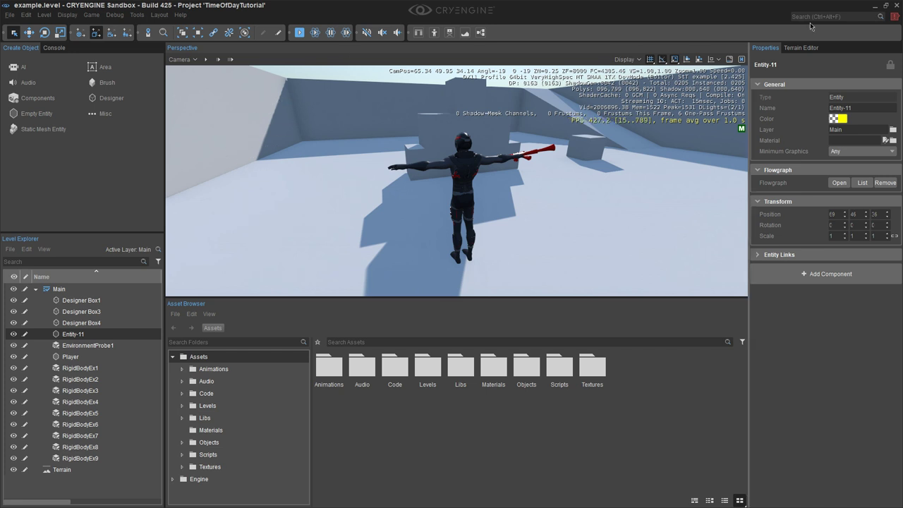
click(870, 5)
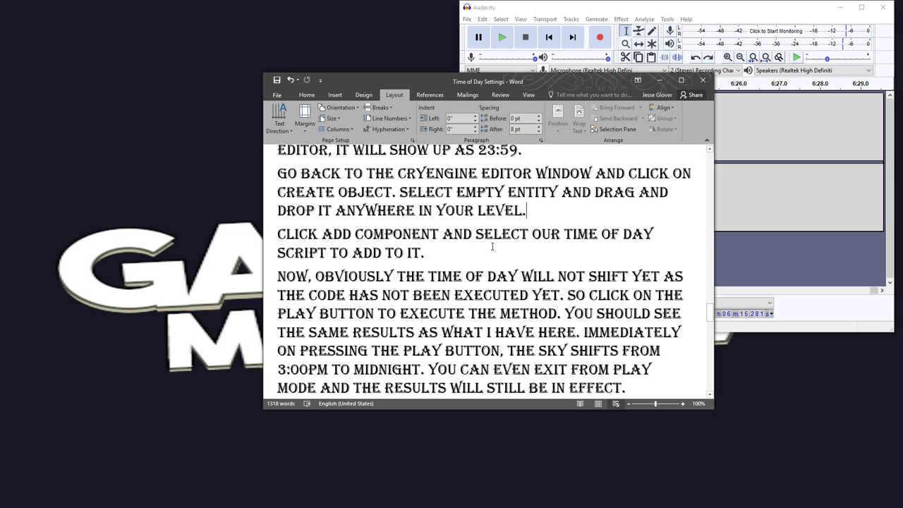
scroll(489, 250, up, 2)
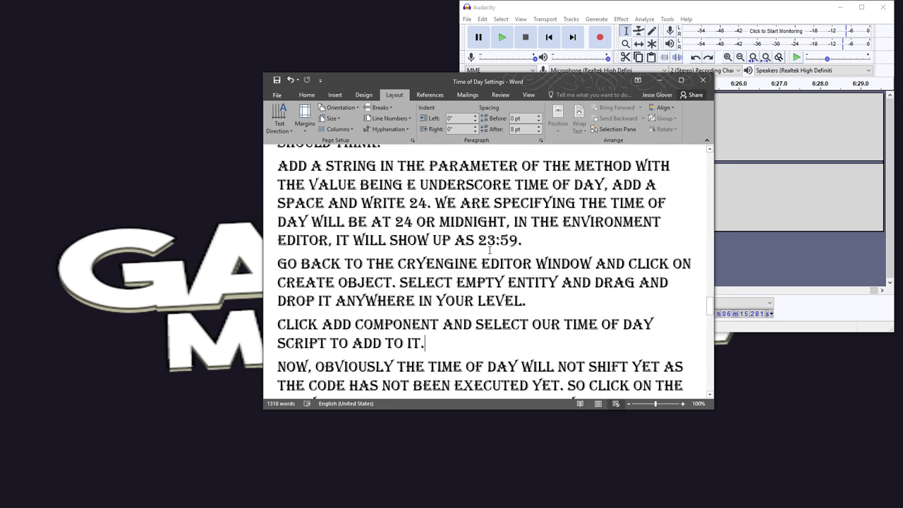
scroll(490, 250, up, 1)
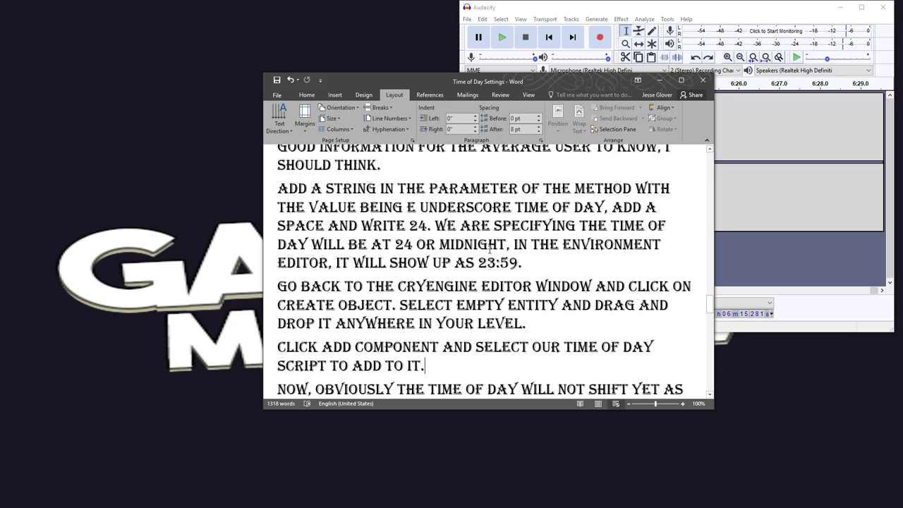
scroll(490, 250, up, 1)
scroll(489, 250, up, 2)
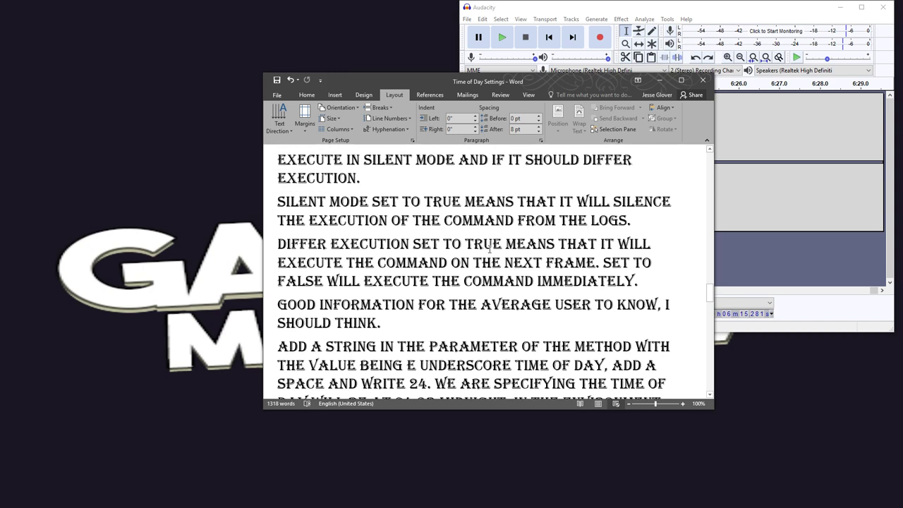
scroll(490, 249, down, 3)
scroll(490, 250, up, 4)
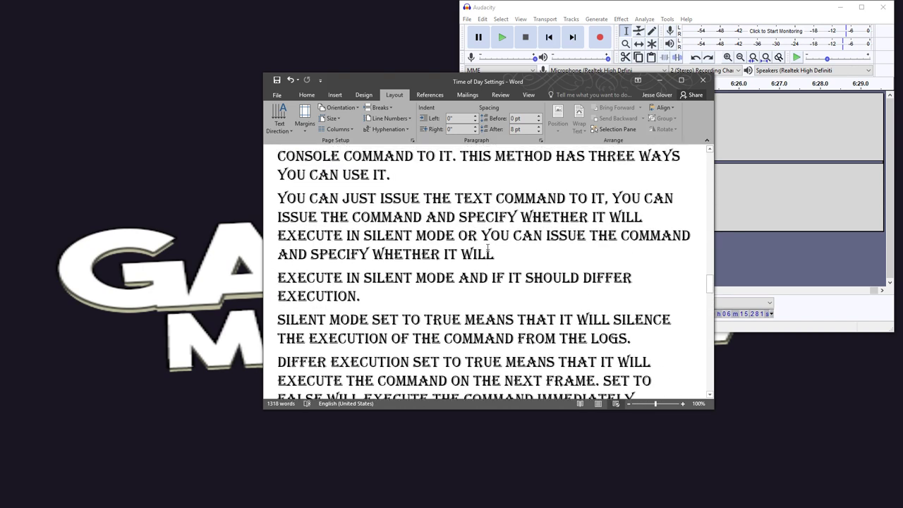
scroll(490, 250, up, 4)
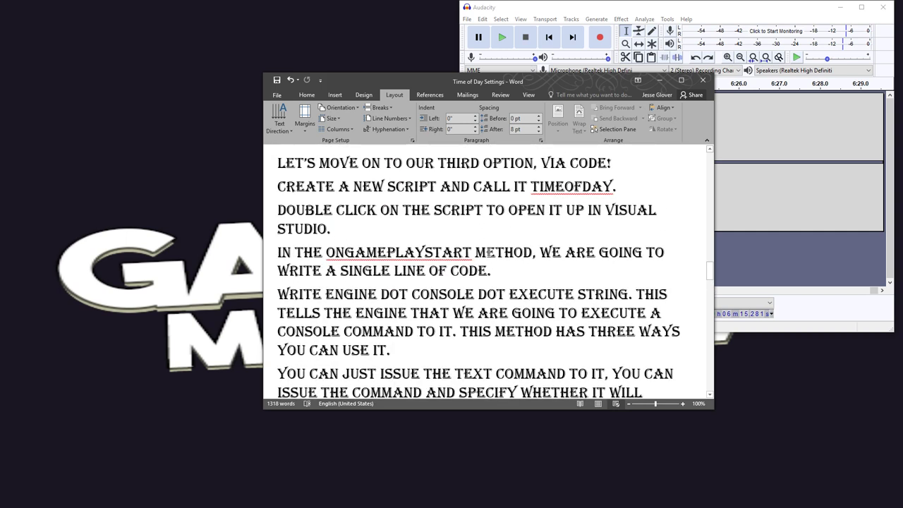
scroll(490, 252, down, 4)
scroll(489, 250, down, 4)
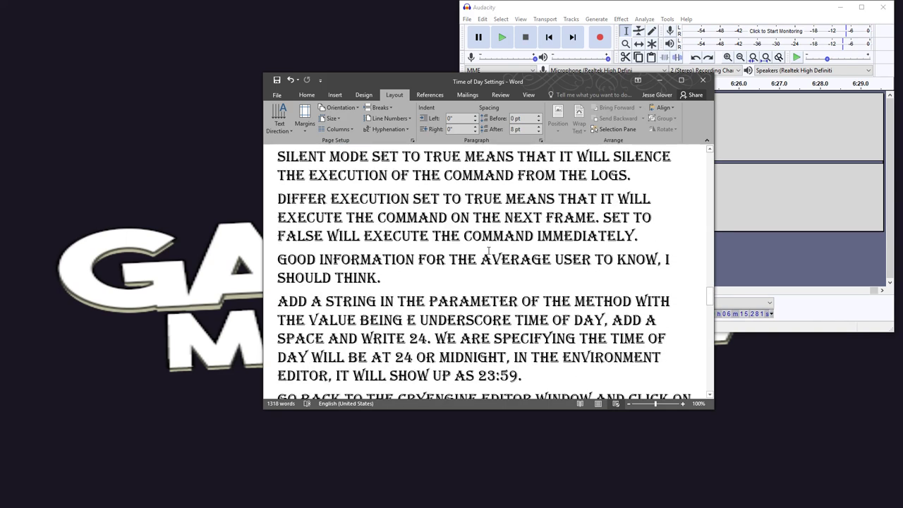
scroll(488, 251, down, 2)
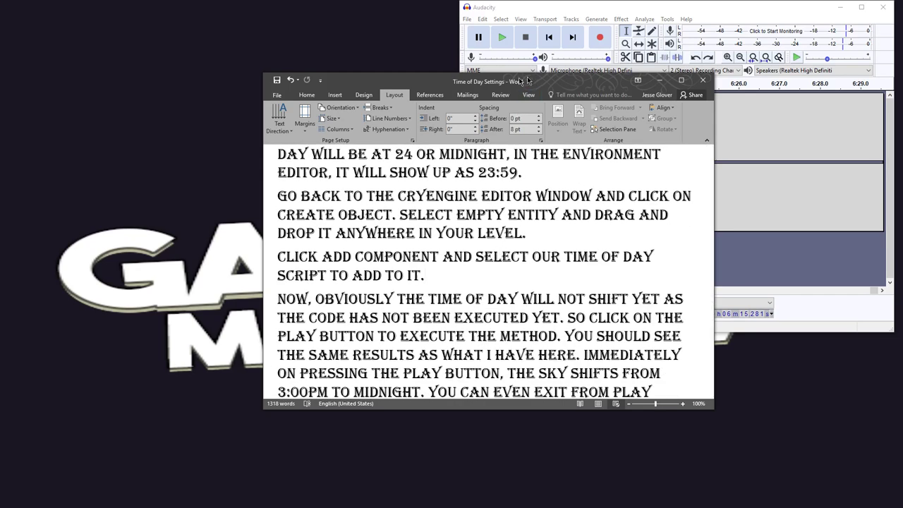
Put the Word script top-left and record a narration take from 6:15.281 to about 6:34
drag(532, 81, 283, 19)
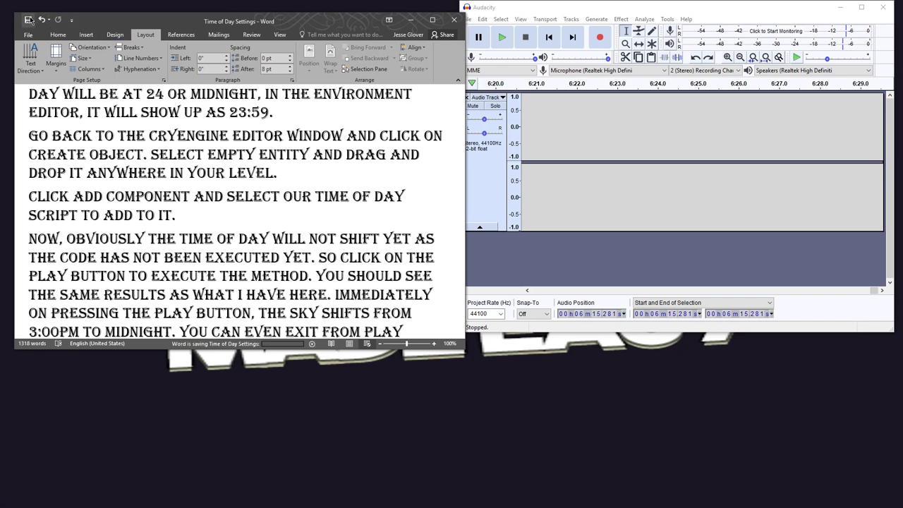
drag(523, 11, 530, 22)
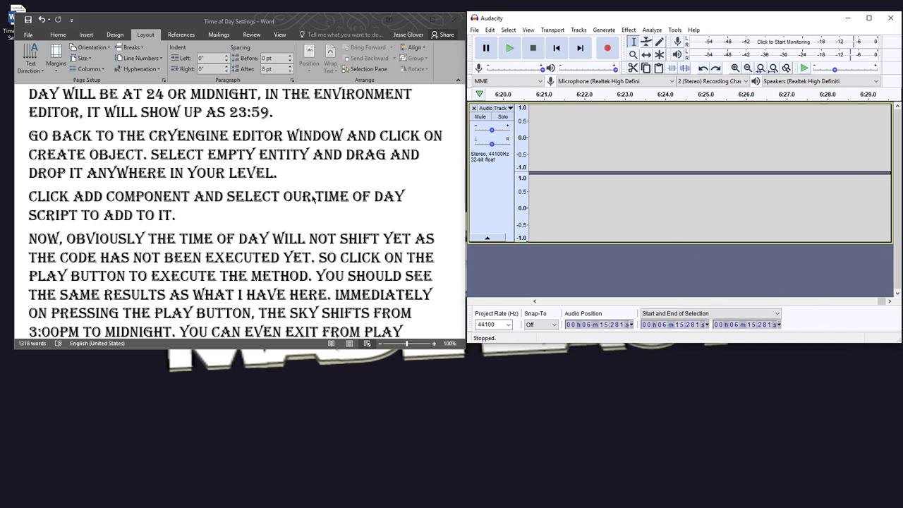
scroll(317, 202, down, 1)
click(604, 50)
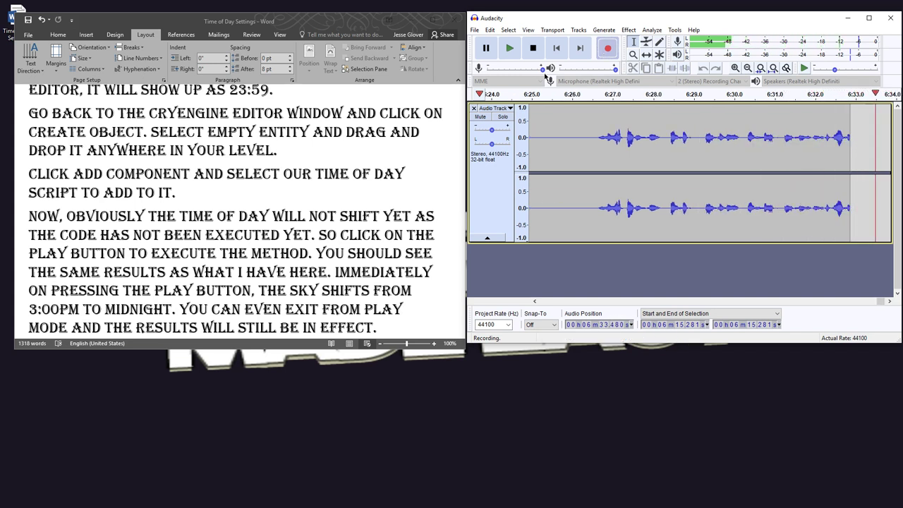
key(space)
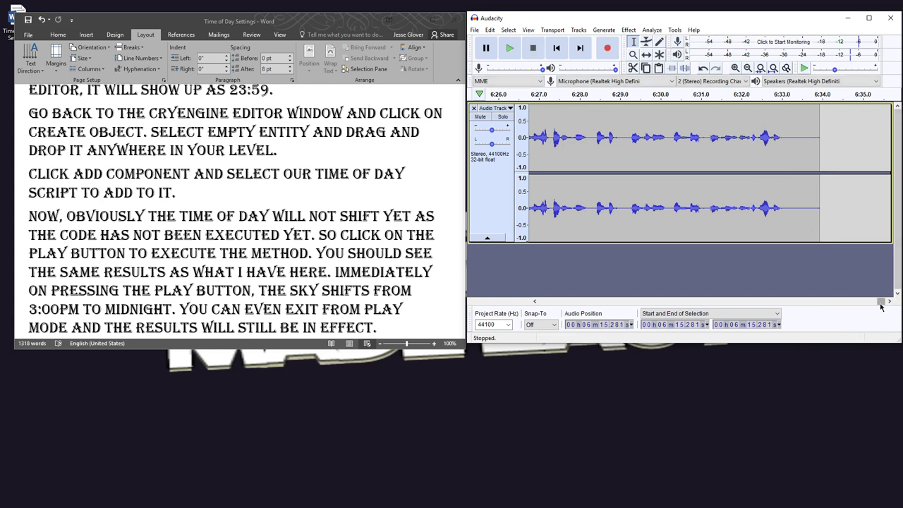
drag(880, 302, 877, 307)
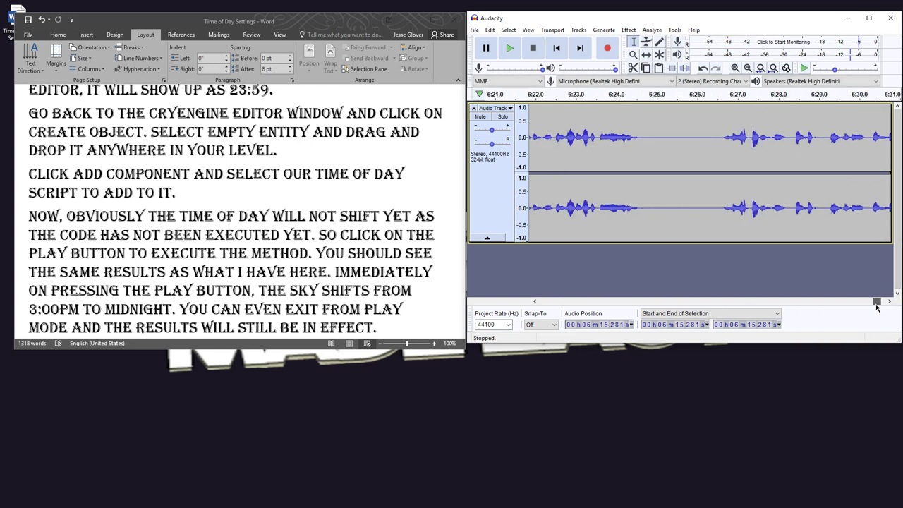
Play back the new take from about 6:26.57
click(720, 145)
click(521, 50)
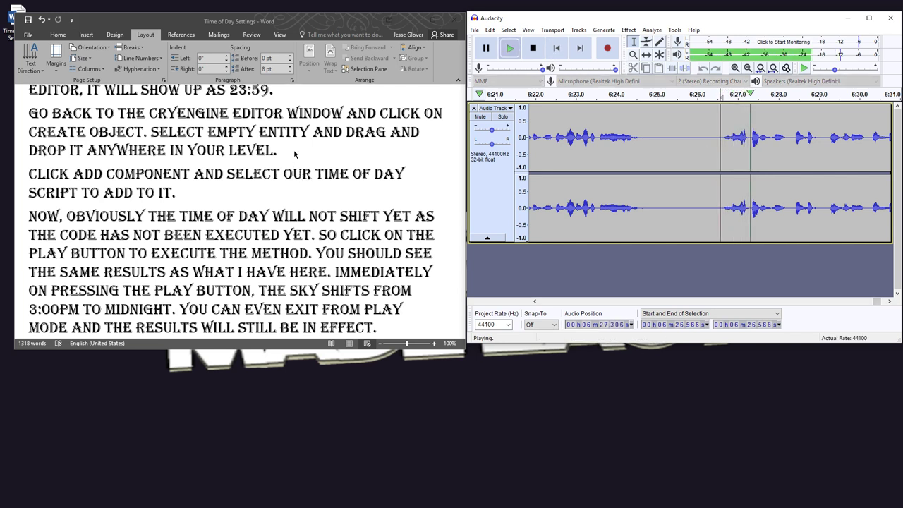
click(294, 149)
click(533, 48)
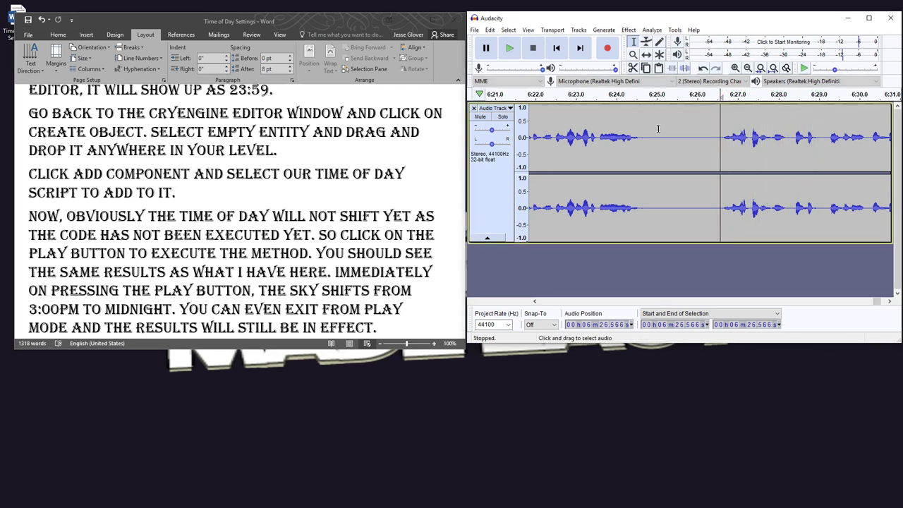
Type 'SELECT OUR' after LEVEL. in the script and check a short stretch of playback
click(286, 151)
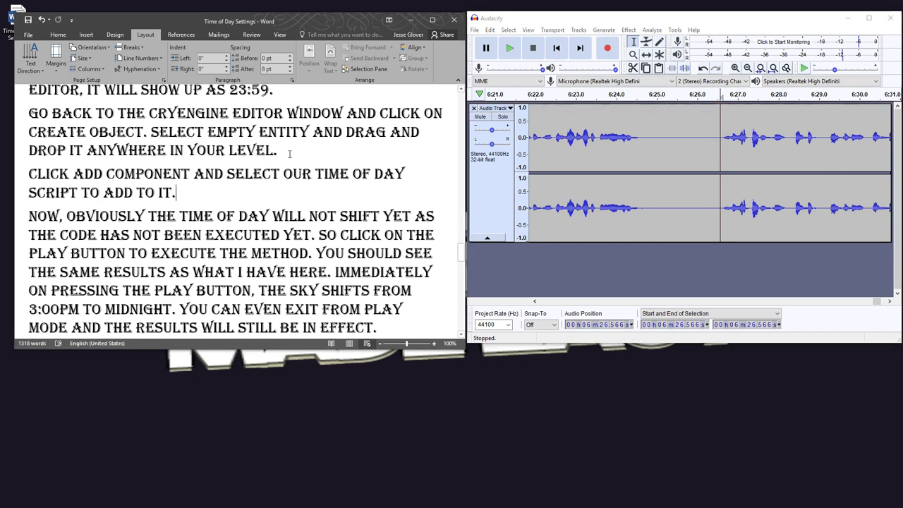
click(288, 150)
text(S)
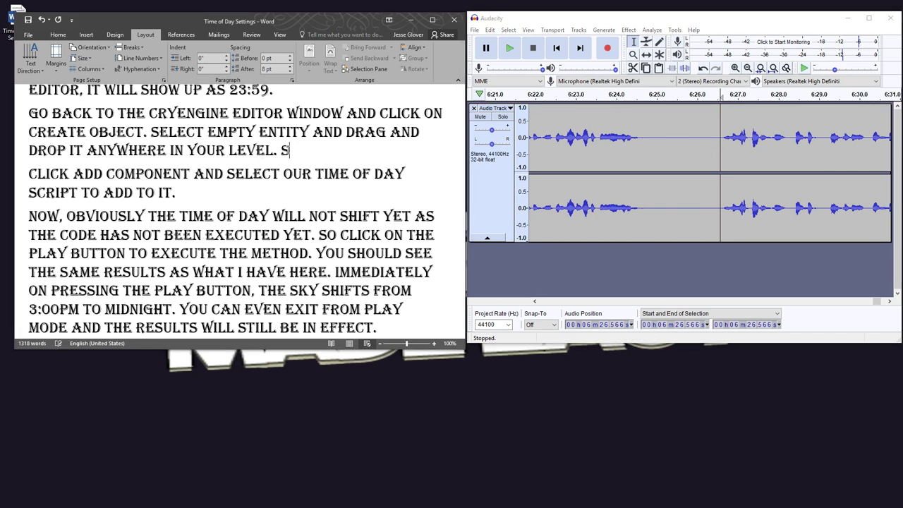
text(ELECT TH)
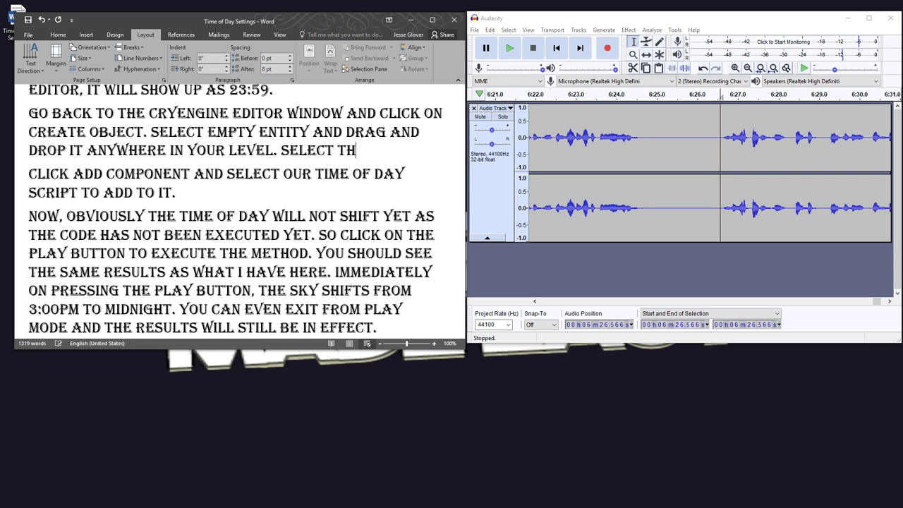
key(BackSpace)
key(BackSpace)
text(OUR)
click(509, 48)
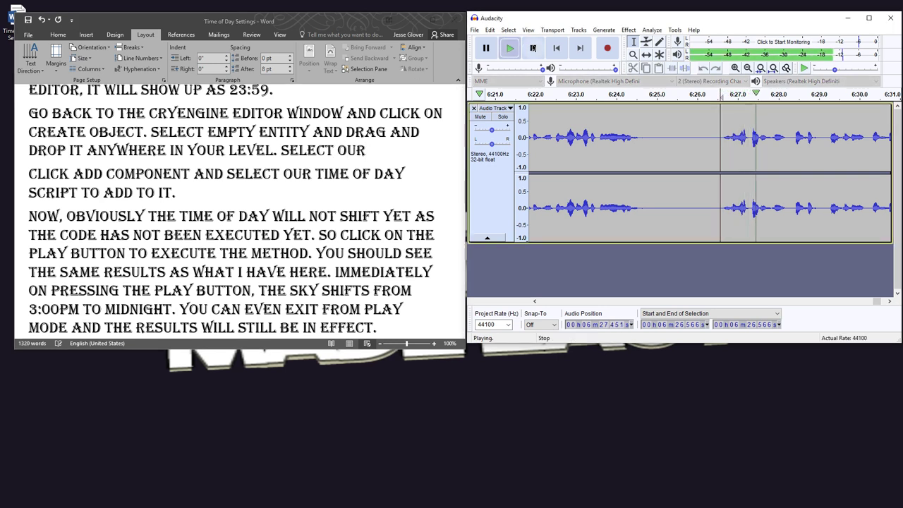
click(533, 48)
Replace OUR with 'THAT ENTITY AND' and join the add component line into one paragraph
double_click(353, 151)
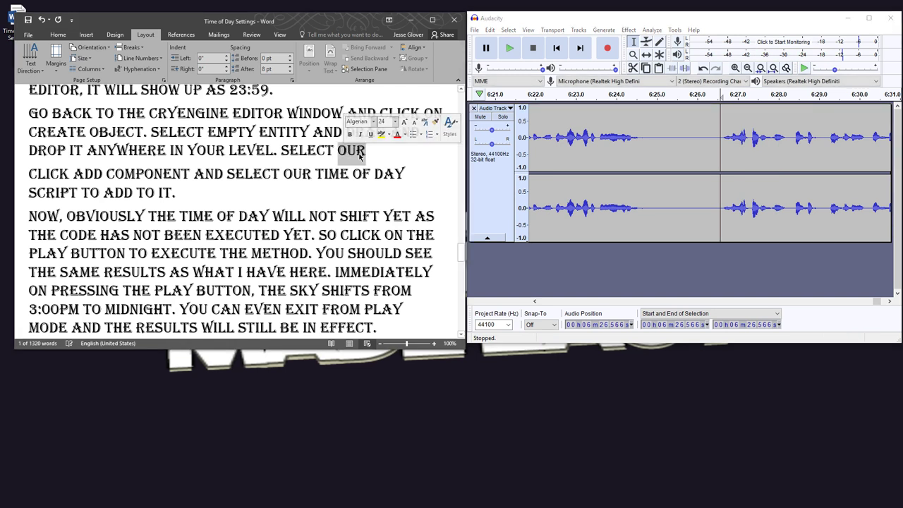
text(THAT ENTITY)
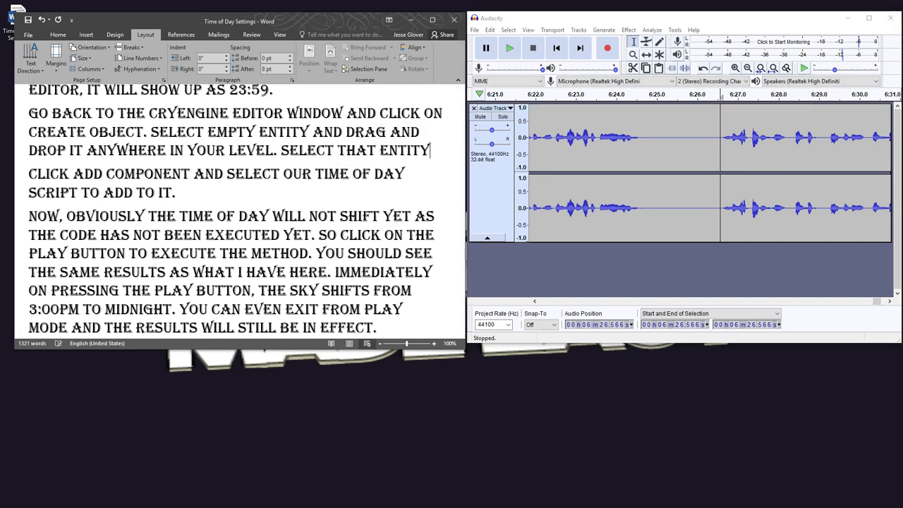
text( AND)
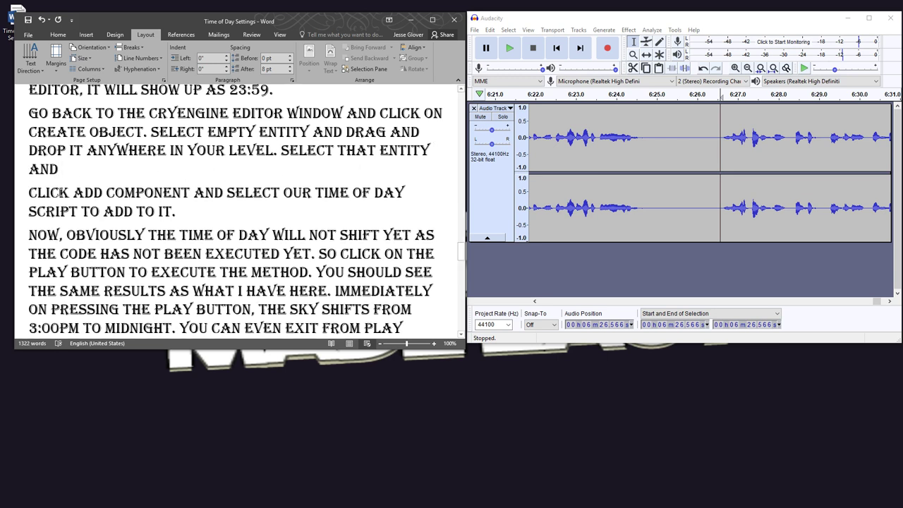
key(Delete)
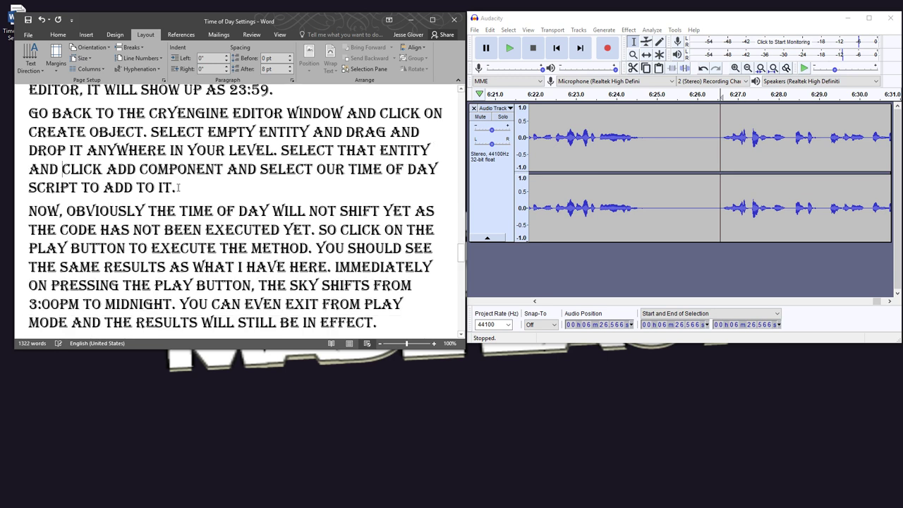
click(187, 186)
Mark the narration's end at 6:33.6 and make the Word script window taller
scroll(187, 192, down, 3)
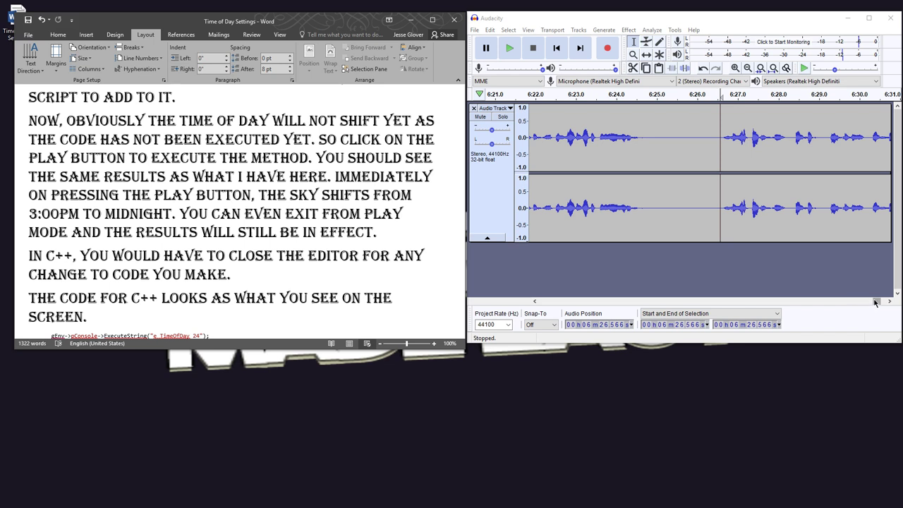
drag(875, 302, 883, 301)
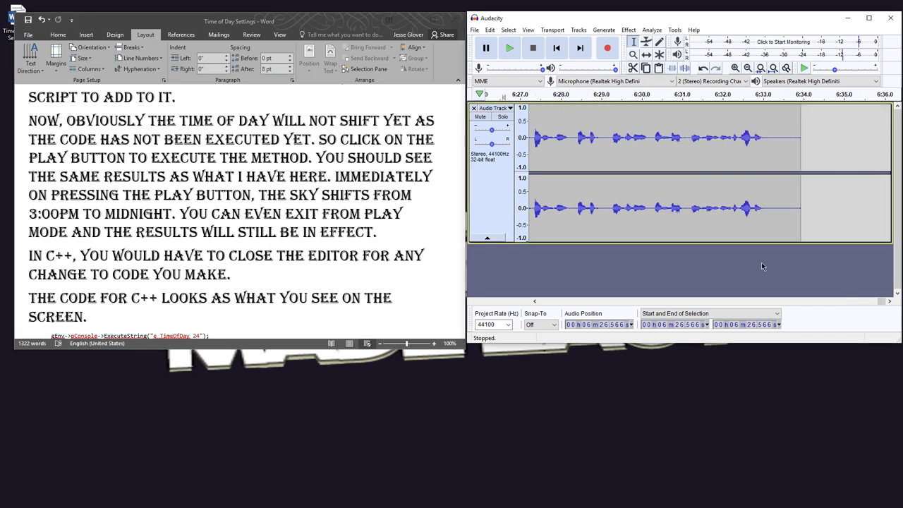
click(788, 145)
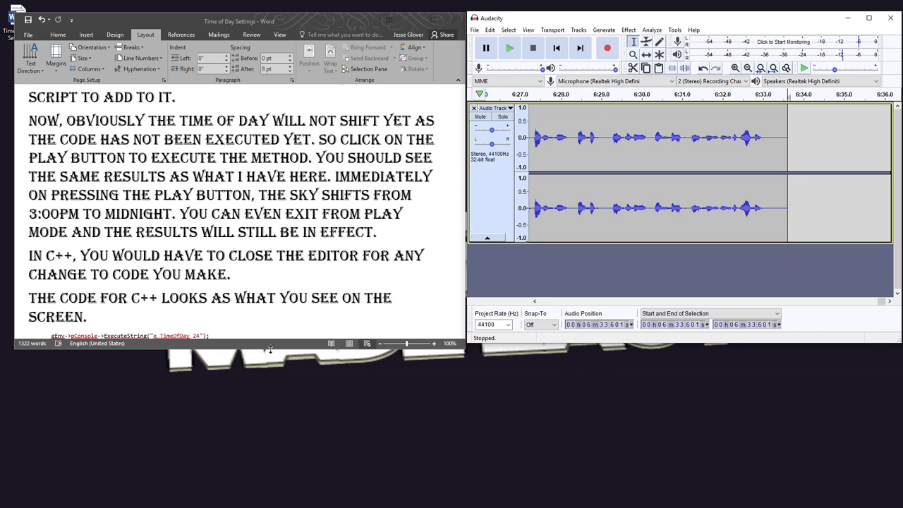
drag(246, 348, 240, 505)
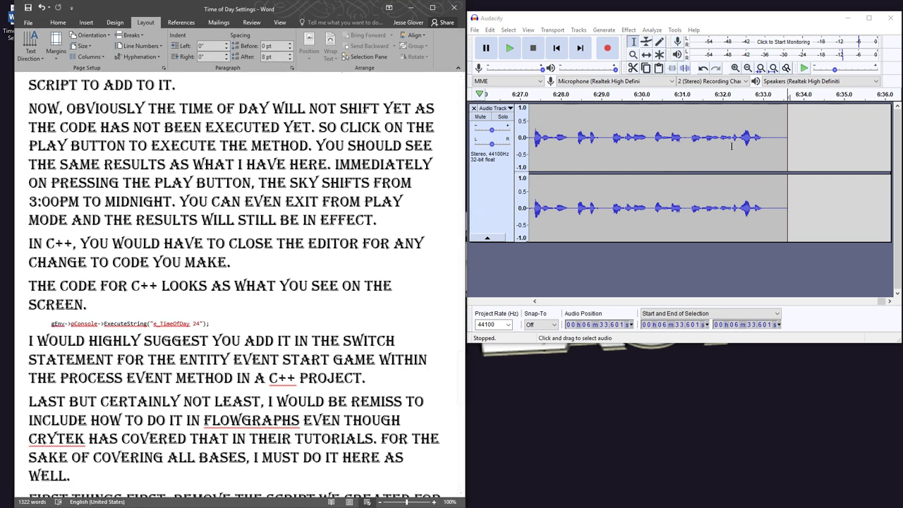
Record a new narration take starting at the audio end, 6:33.6
click(790, 151)
drag(796, 151, 795, 151)
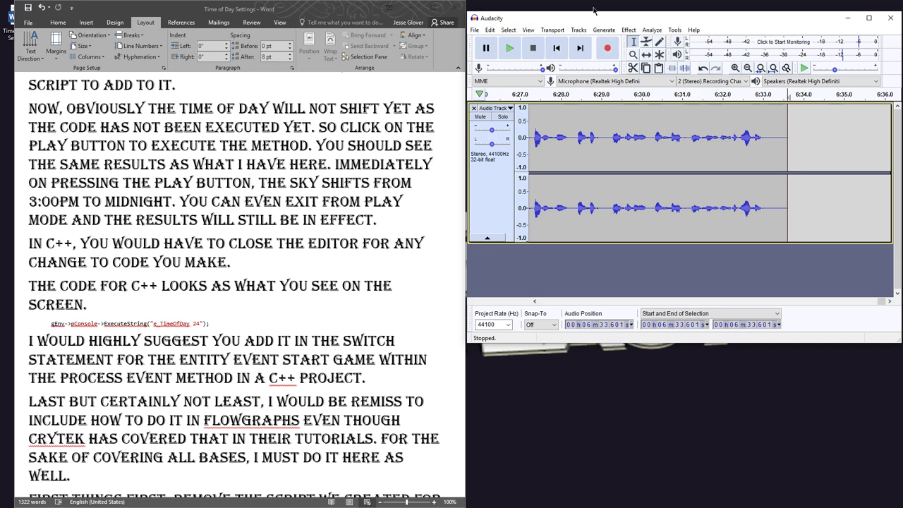
drag(592, 18, 591, 7)
click(604, 37)
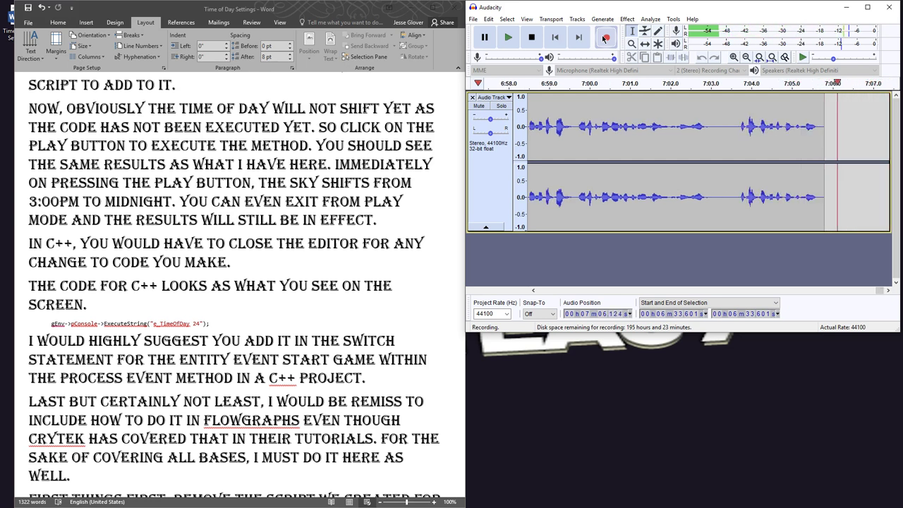
key(space)
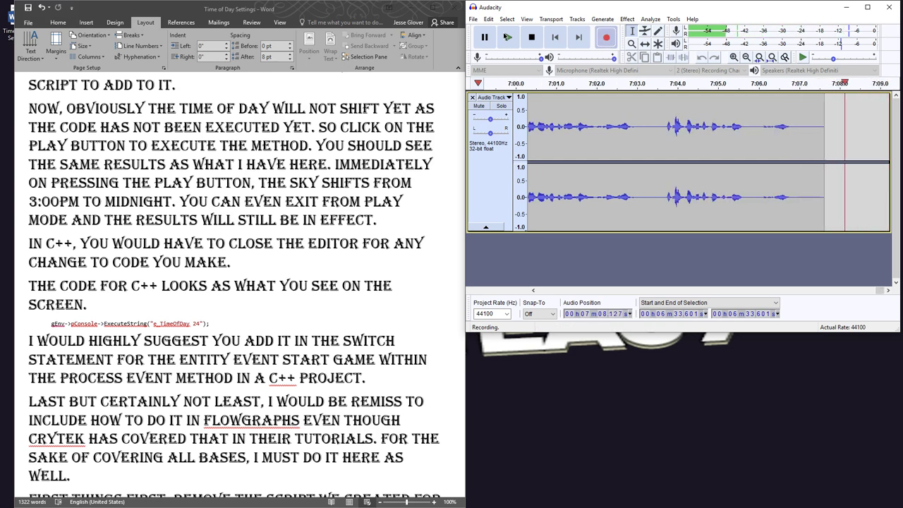
Delete the take's trailing five seconds, 7:03.5–7:08.5, so it ends at 7:03.5
drag(659, 127, 858, 157)
key(Delete)
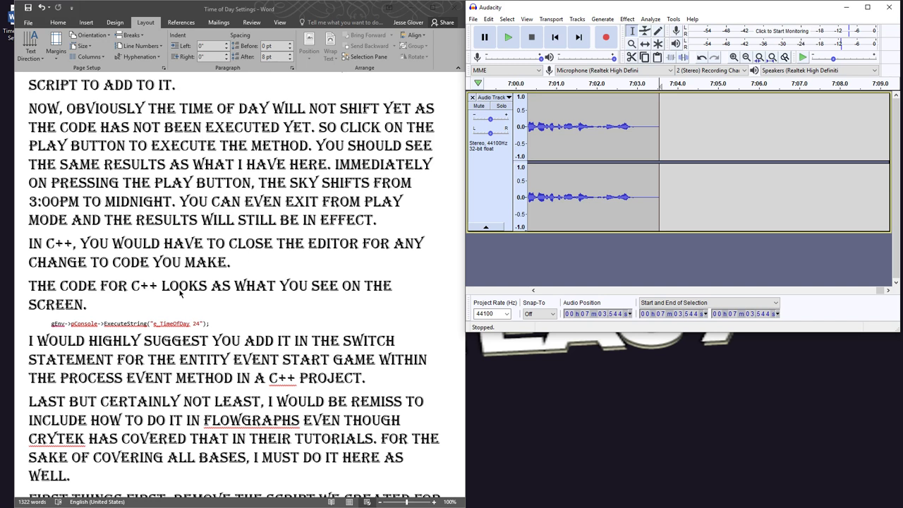
click(178, 296)
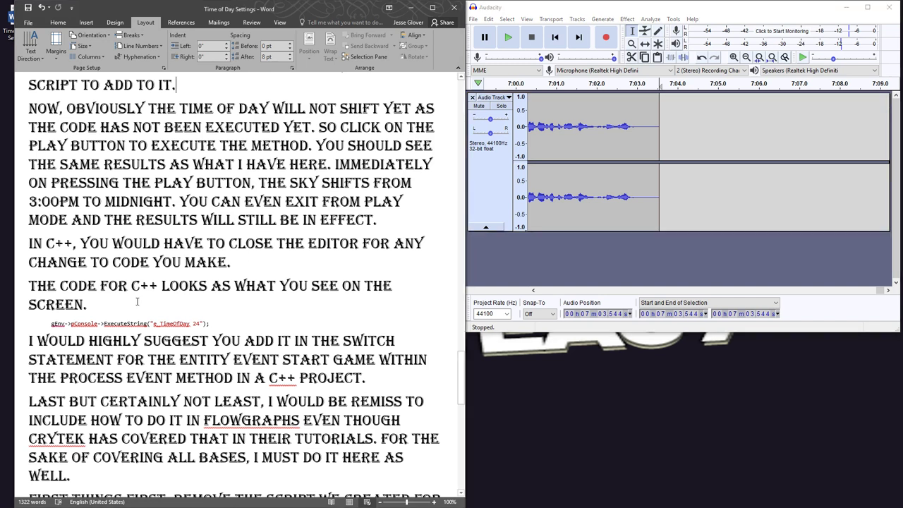
Replace the sentence ending after 'LOOKS A' with 'LITTLE DIFFERENT FROM WHAT WE JUST DID IN C#, so let's create a C++'
click(137, 301)
drag(123, 299, 212, 280)
key(BackSpace)
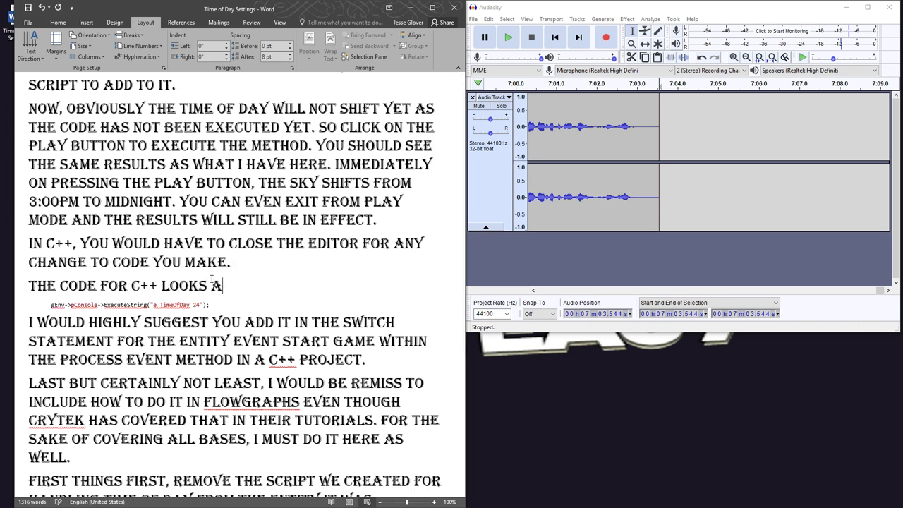
text(LITTLE DIFFER)
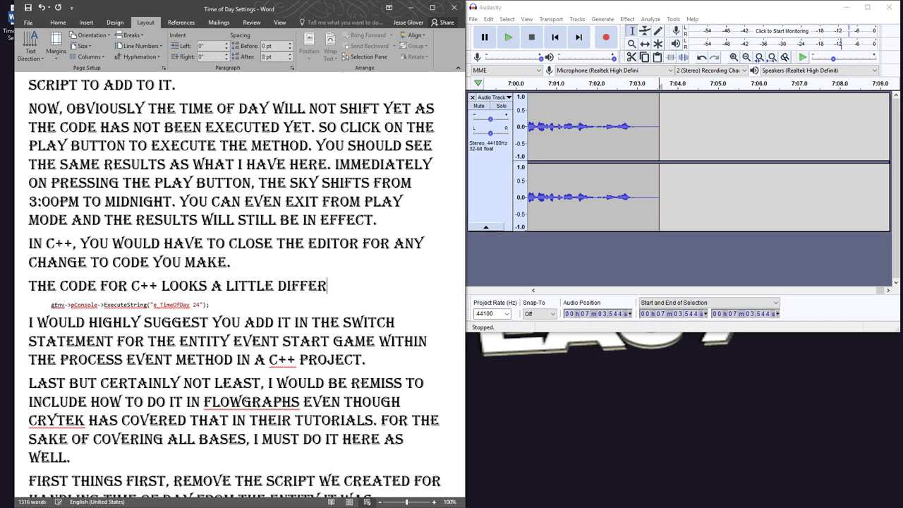
text(ENT FROM WHAT WE )
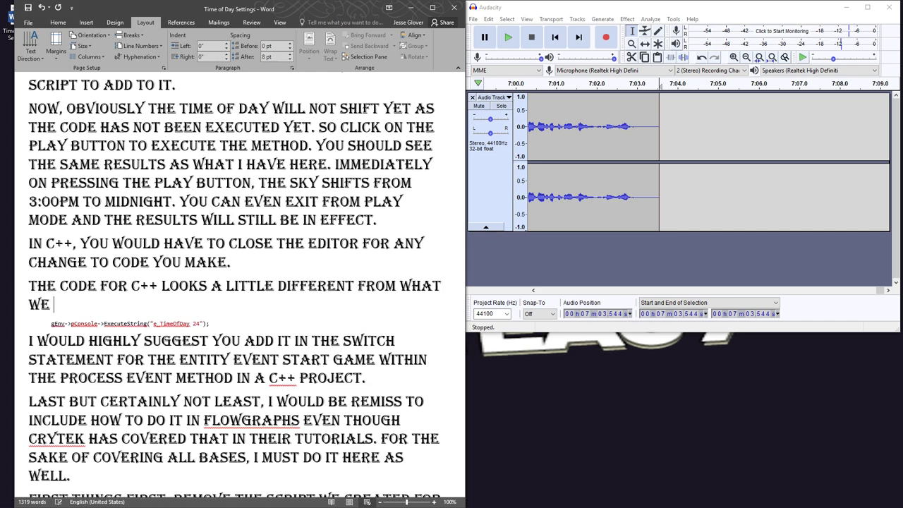
text(JUST DID IN C)
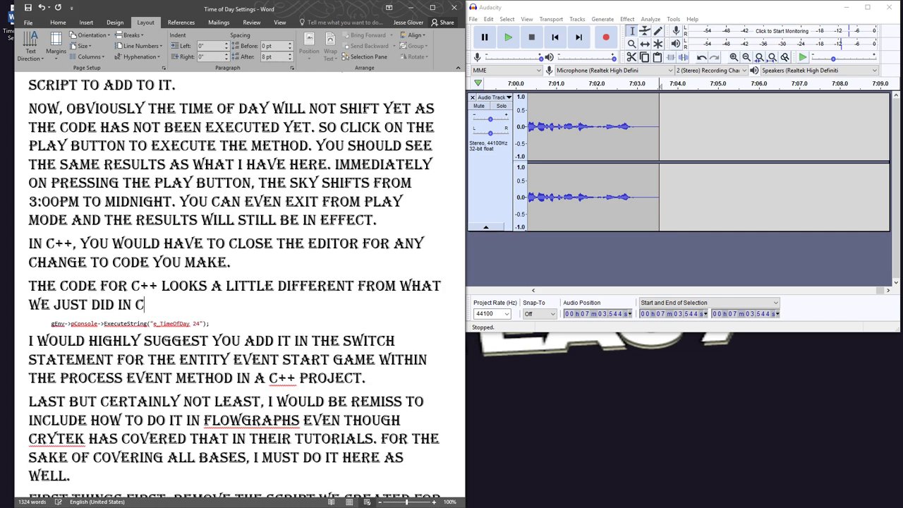
text(#, so let)
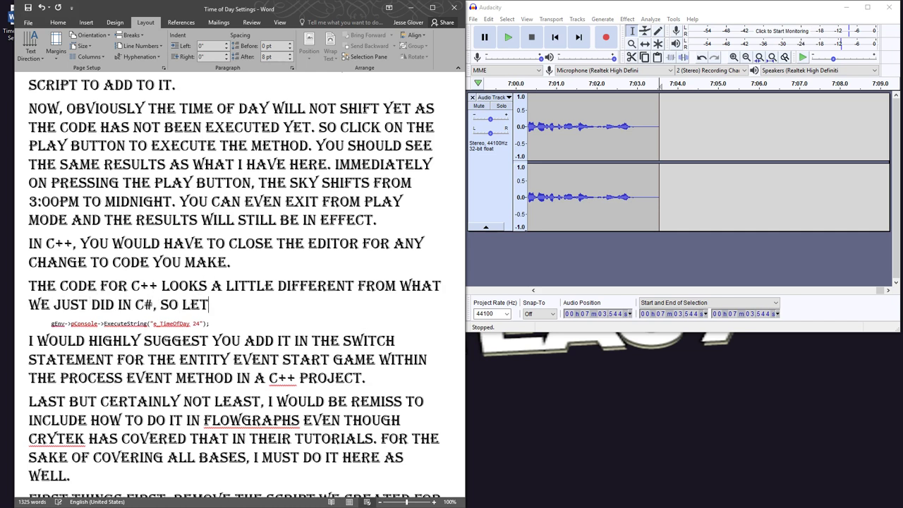
text('s open a c)
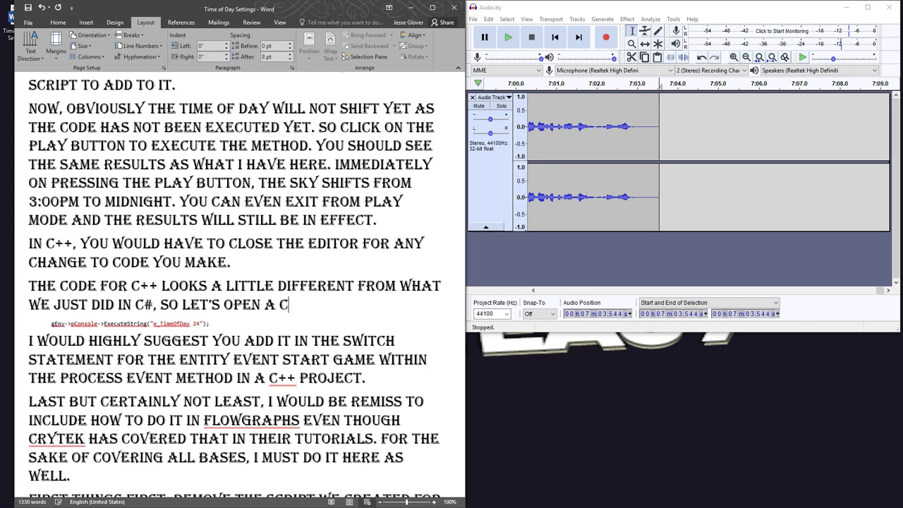
text(++ project and)
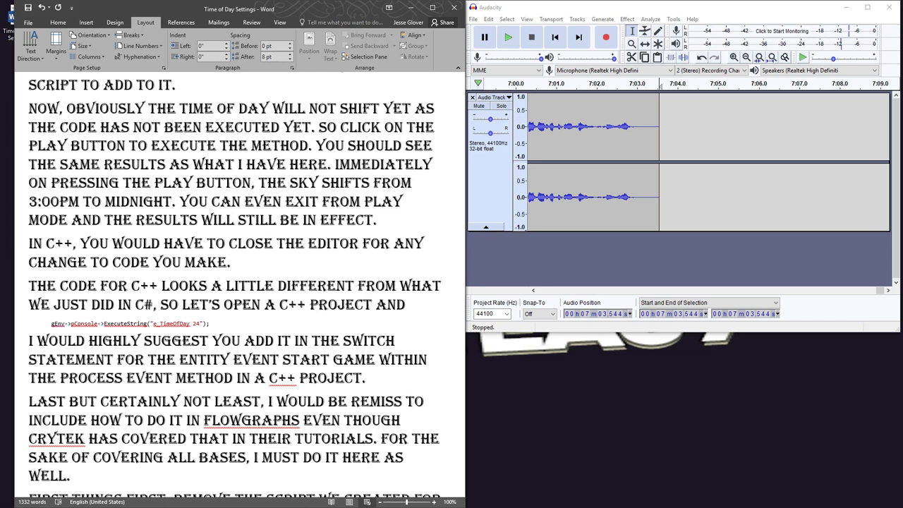
key(BackSpace)
key(BackSpace)
key(BackSpace)
key(BackSpace)
key(BackSpace)
key(BackSpace)
key(BackSpace)
key(BackSpace)
key(BackSpace)
key(BackSpace)
key(BackSpace)
key(BackSpace)
key(BackSpace)
key(BackSpace)
key(BackSpace)
key(BackSpace)
key(BackSpace)
key(BackSpace)
key(BackSpace)
key(BackSpace)
text('s create a )
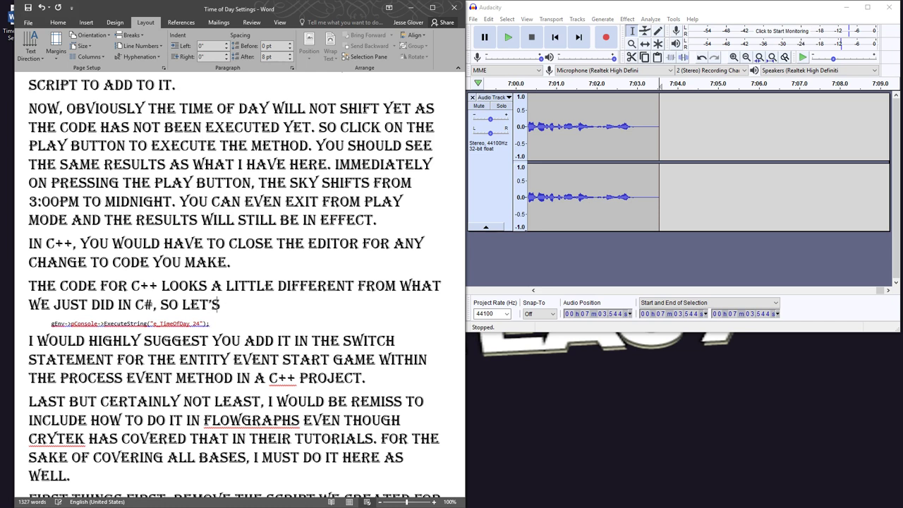
text(C++)
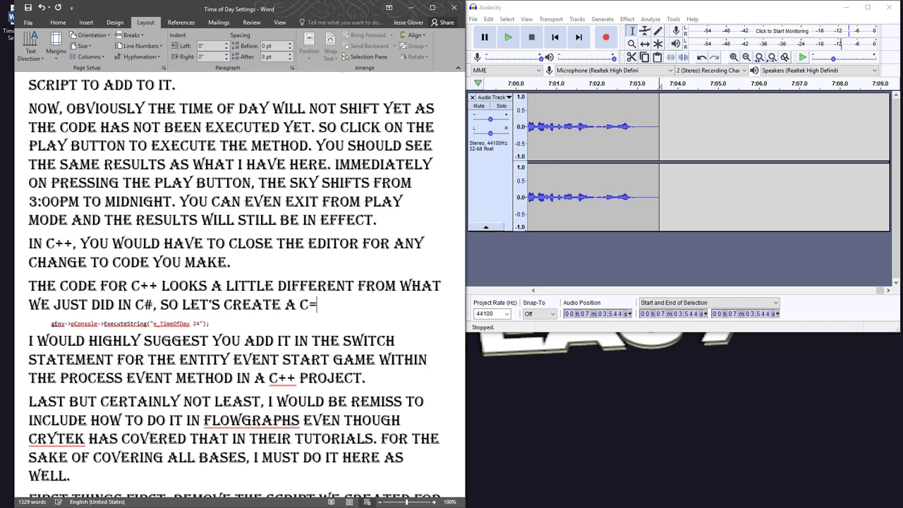
Finish the sentence with 'project and look at how it should be done there.'
key(BackSpace)
key(BackSpace)
text(++ project and)
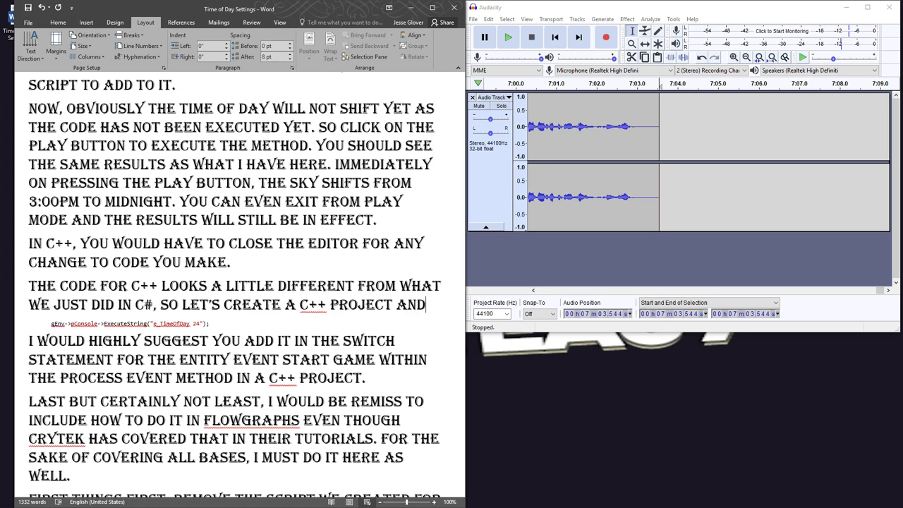
text(look at how )
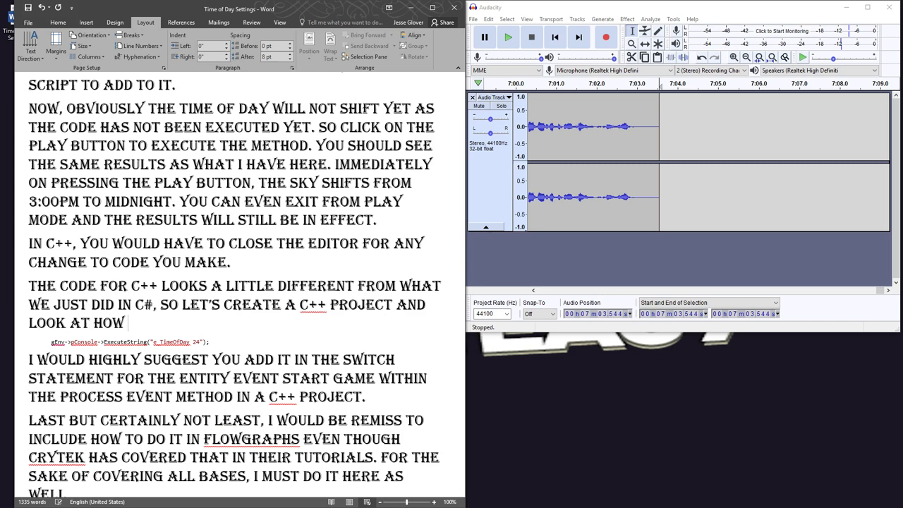
text(this shoul)
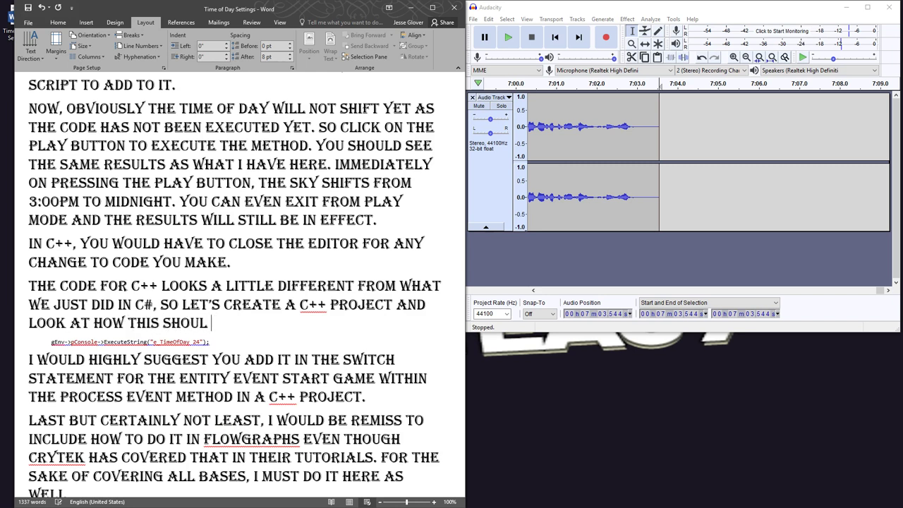
key(BackSpace)
key(BackSpace)
key(BackSpace)
key(BackSpace)
key(BackSpace)
key(BackSpace)
key(BackSpace)
key(BackSpace)
key(BackSpace)
key(BackSpace)
text(it should be do)
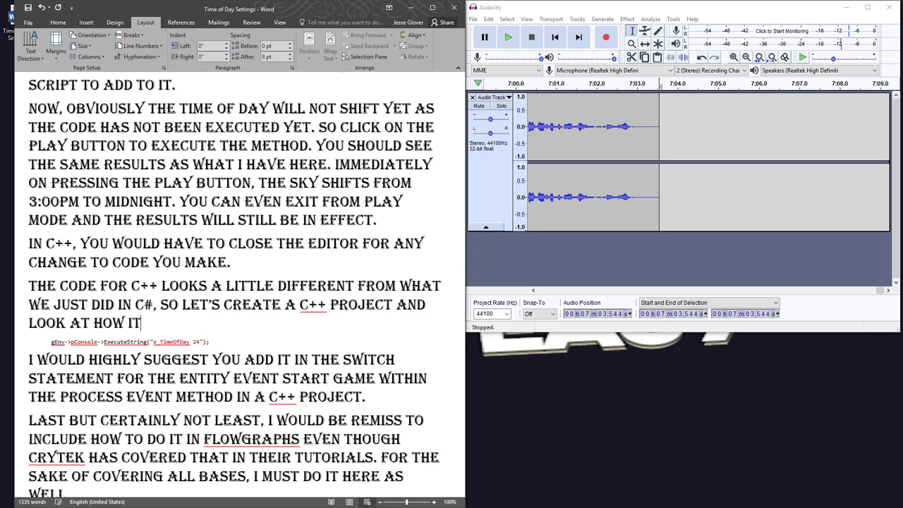
text(ne there.)
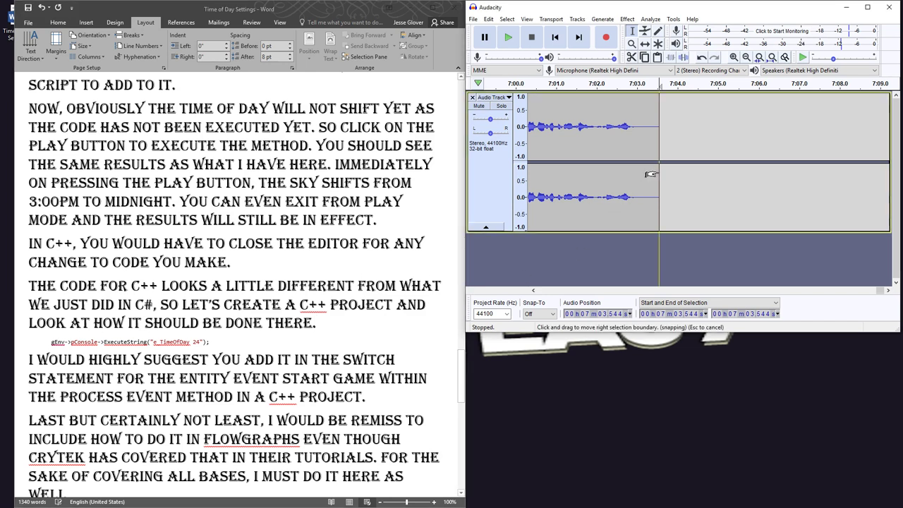
Record the revised C++ line as a take running from 7:03.5 to about 7:14.5
click(607, 38)
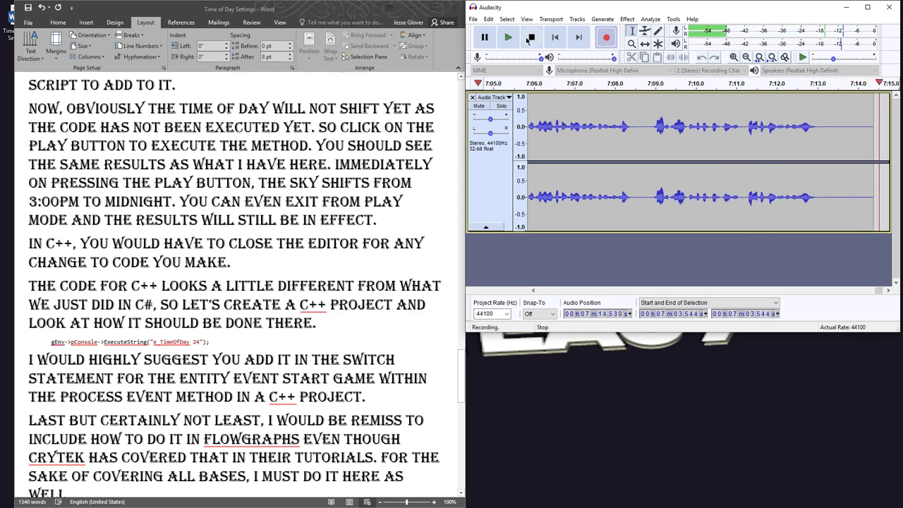
key(space)
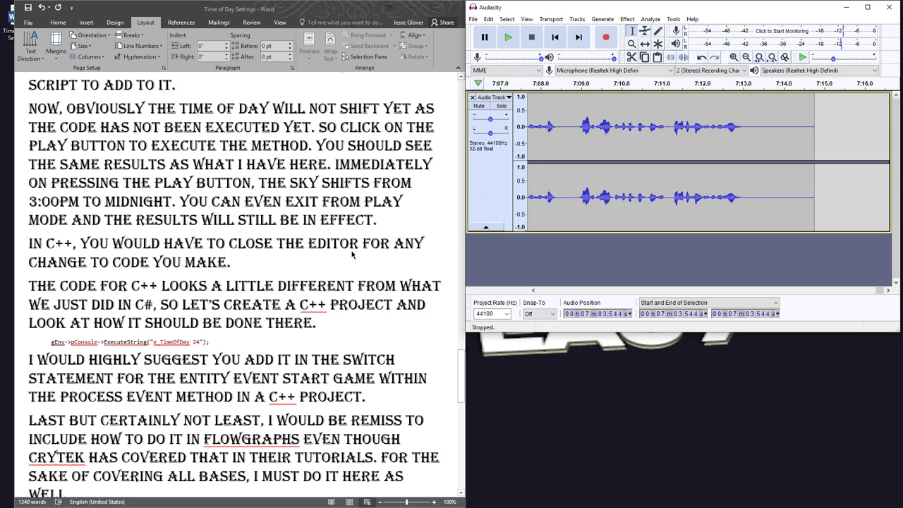
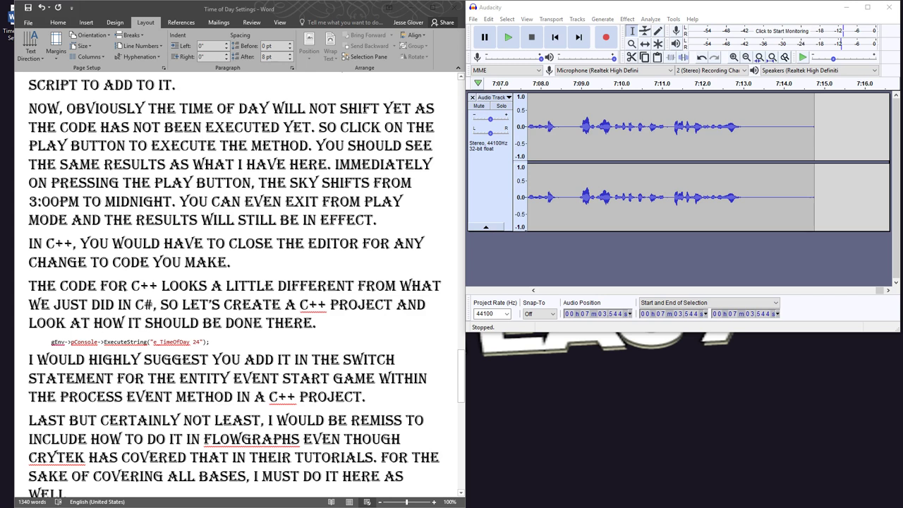
Leave Audacity and switch to the YouTube play-through video in Firefox
key(alt+Tab)
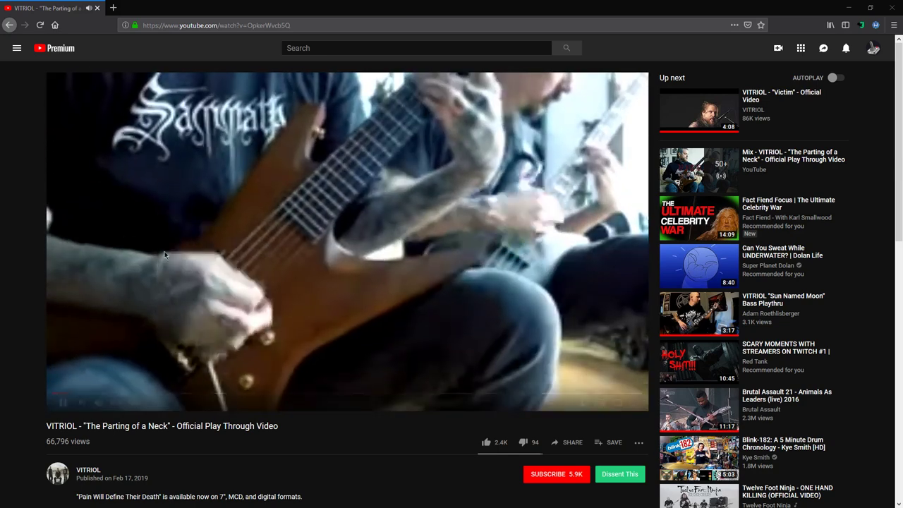
Copy the play-through video's web address and minimize the browser
click(171, 26)
right_click(171, 27)
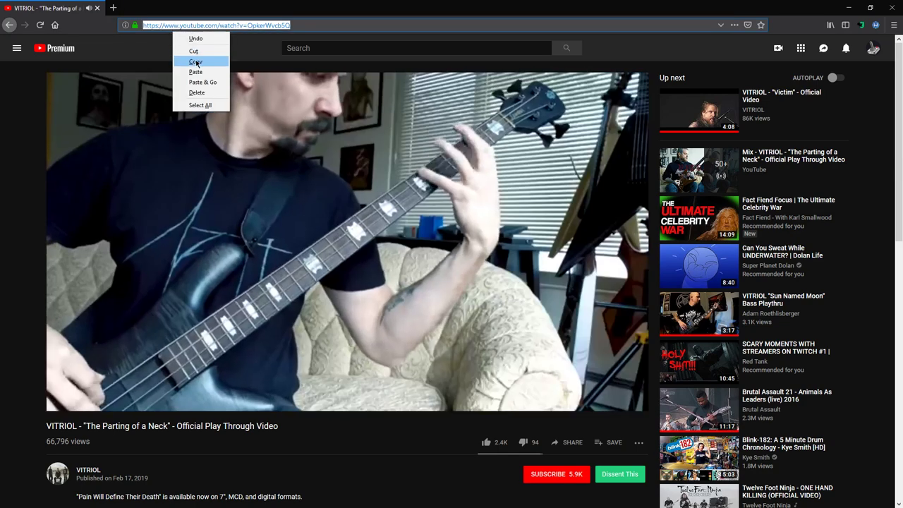
click(196, 61)
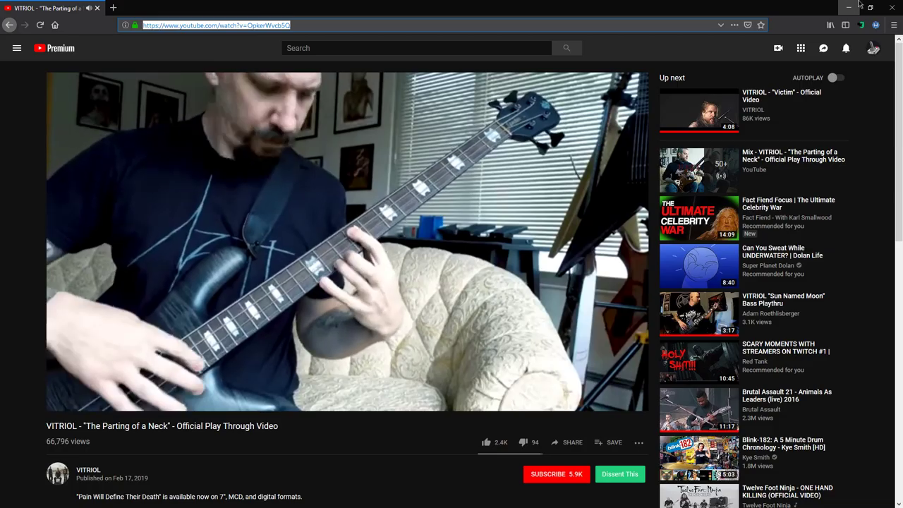
click(850, 5)
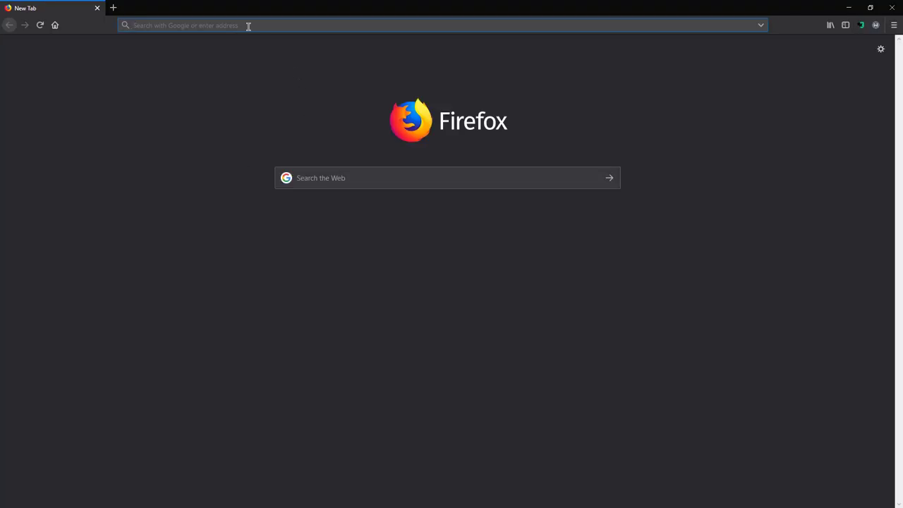
Paste the copied link into the address bar with Paste & Go and play the video from the start
key(ctrl+v)
key(Return)
key(Escape)
right_click(191, 25)
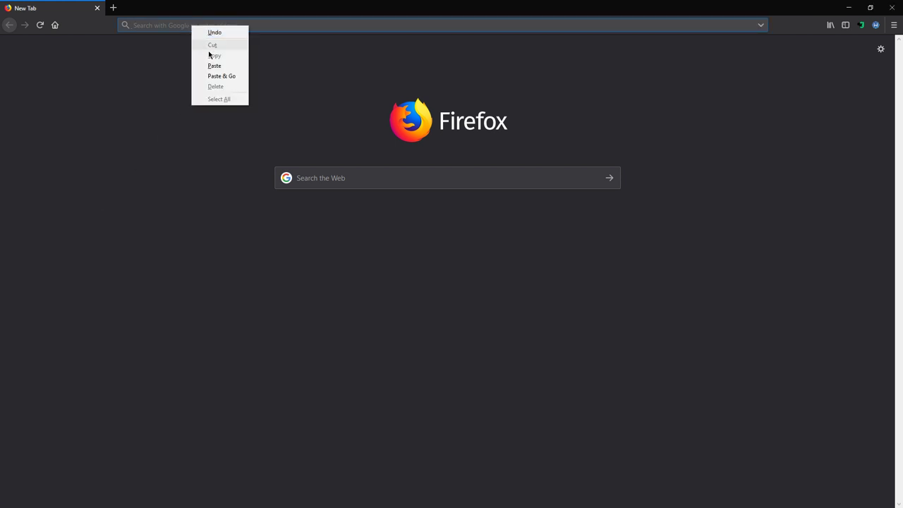
click(217, 76)
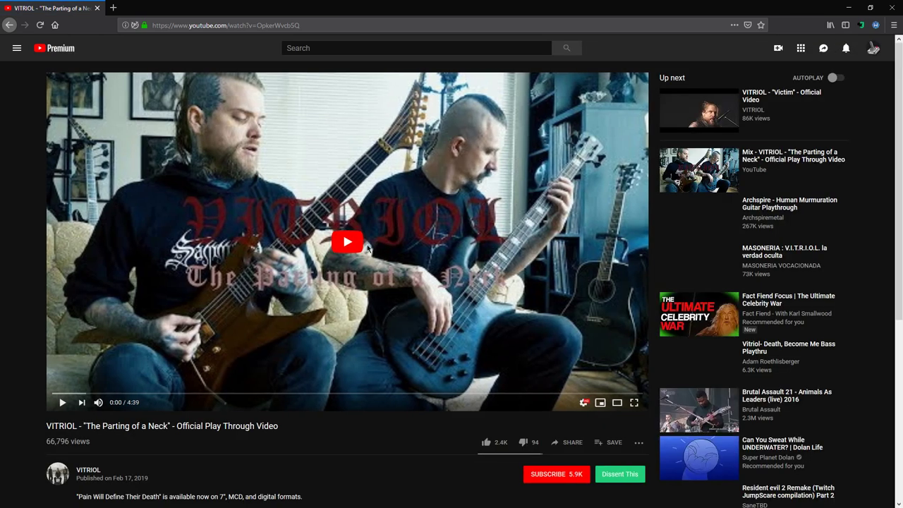
click(355, 244)
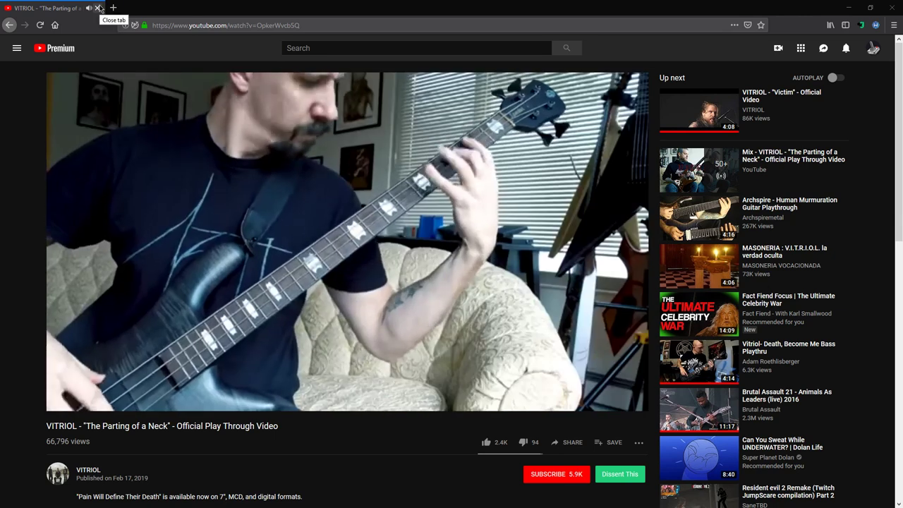
click(98, 8)
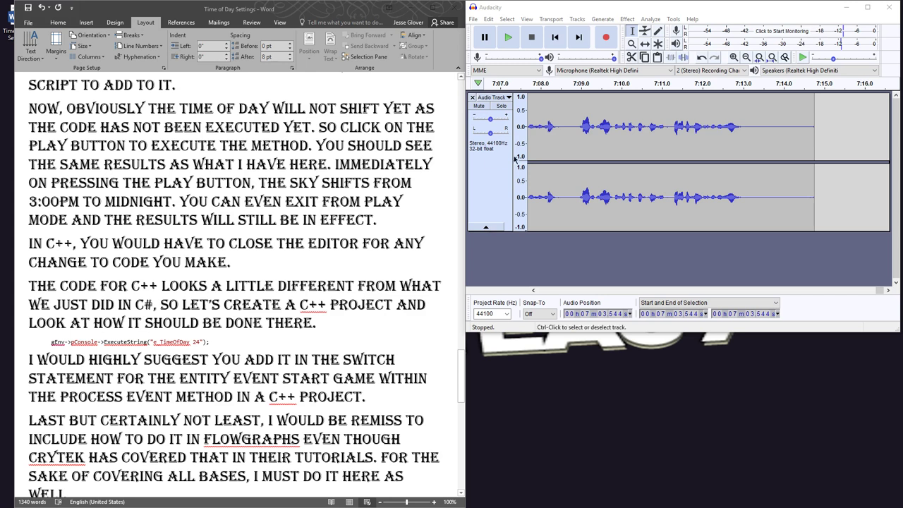
Replay the Audacity narration from around 7:09, then stop it
click(575, 145)
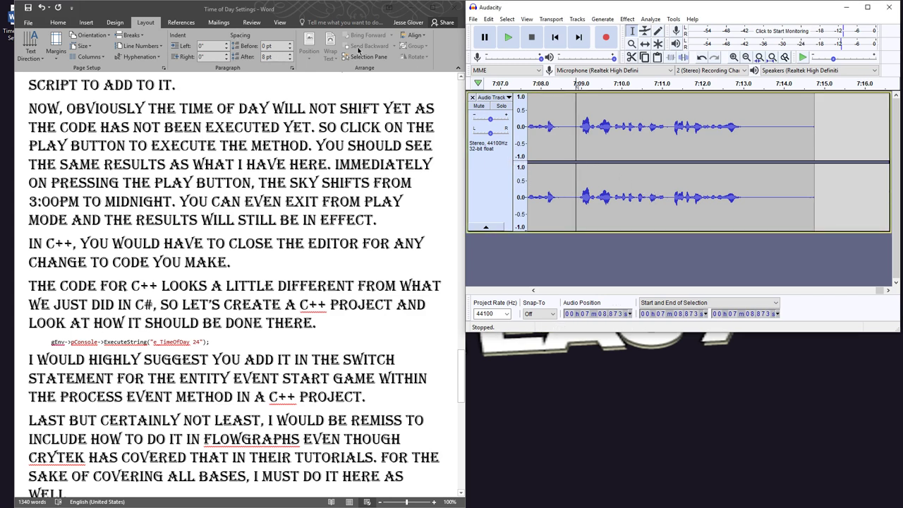
click(508, 37)
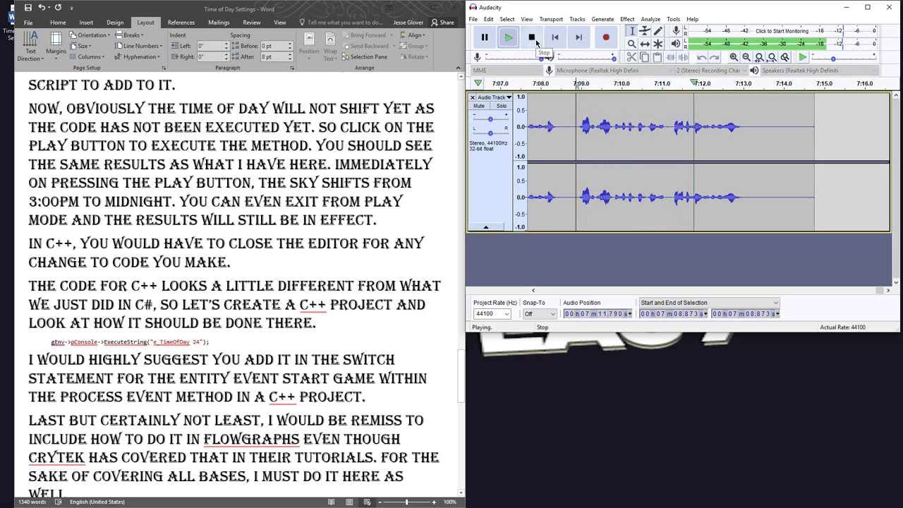
click(535, 40)
Insert blank lines after 'be done there.' above the gEnv code line
scroll(280, 264, down, 5)
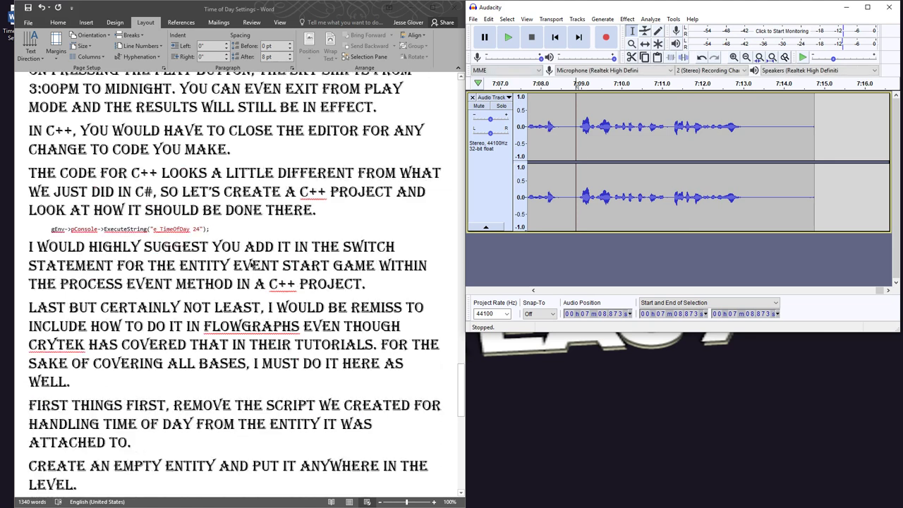
scroll(287, 263, down, 3)
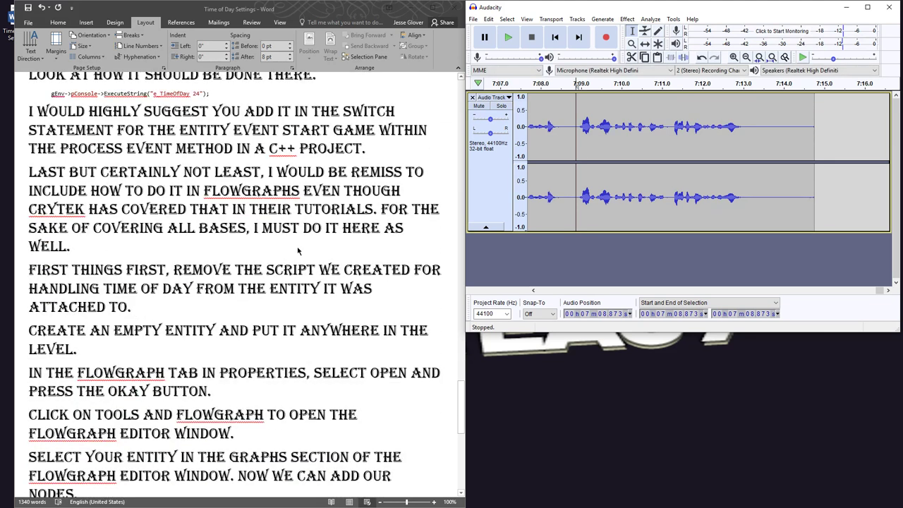
scroll(299, 252, up, 2)
click(318, 142)
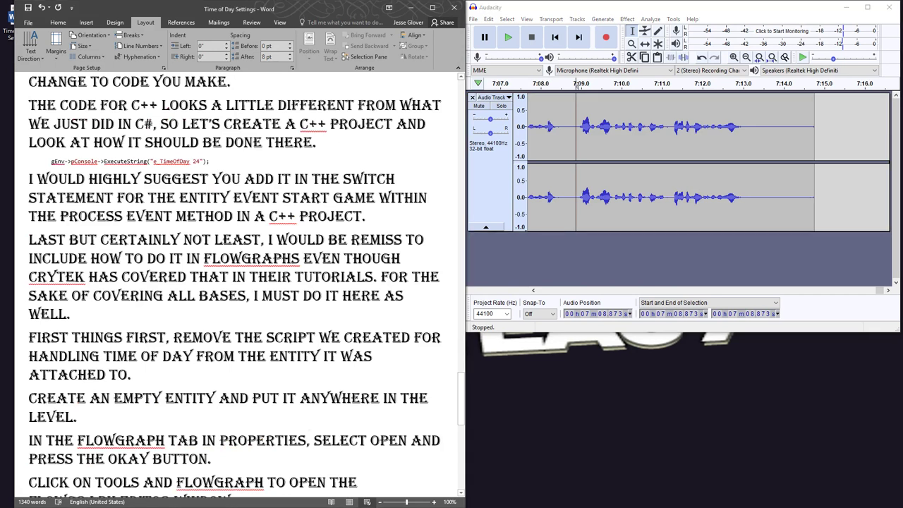
key(Return)
key(Return)
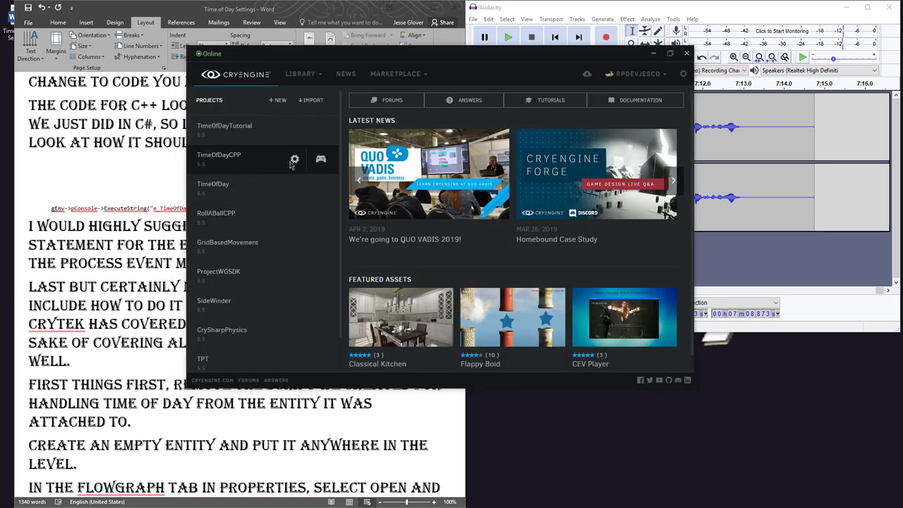
Reveal the TimeOfDayCPP project folder in File Explorer, then close the CryEngine launcher
click(293, 162)
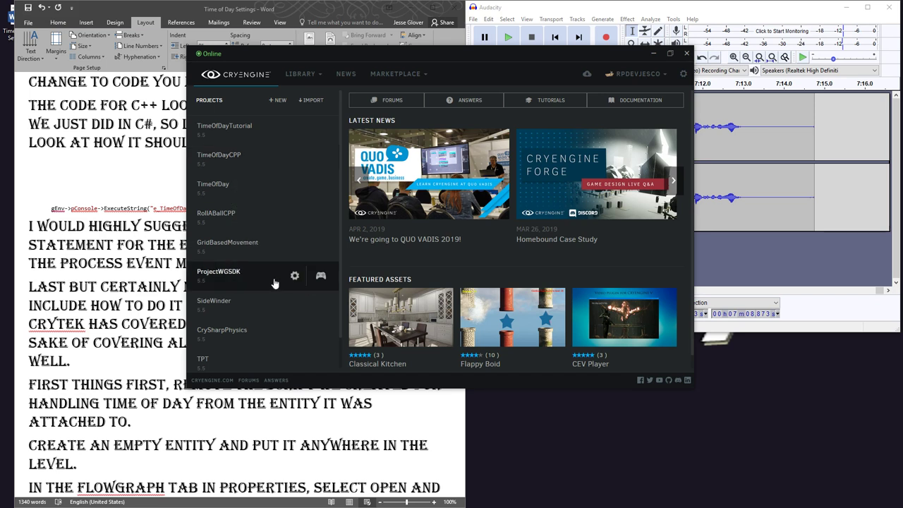
click(295, 160)
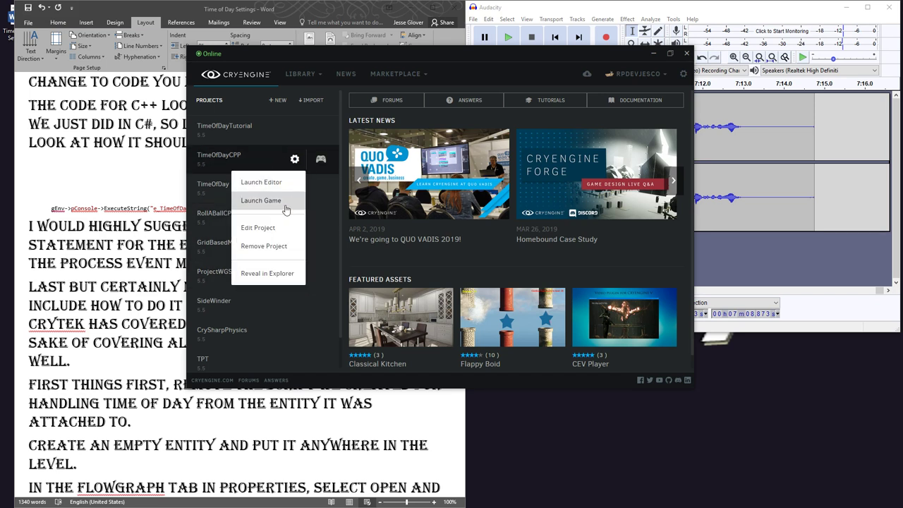
click(276, 273)
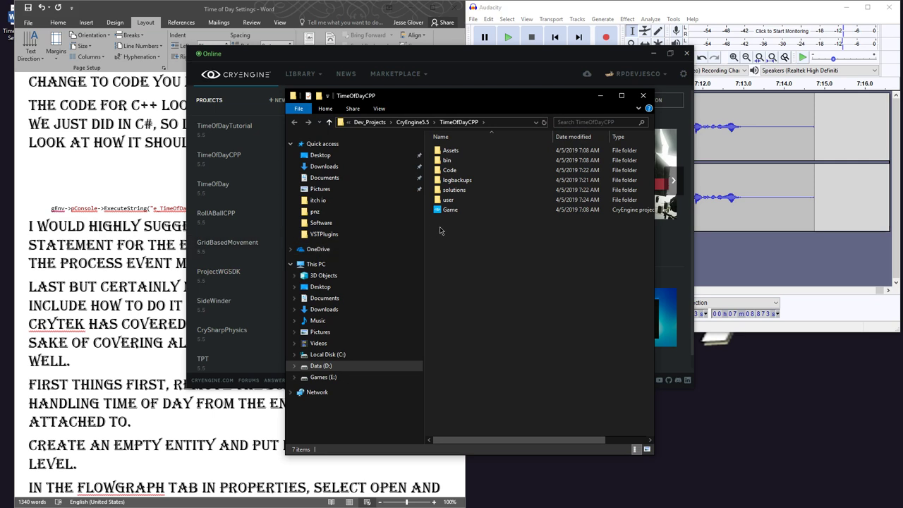
drag(444, 99, 452, 127)
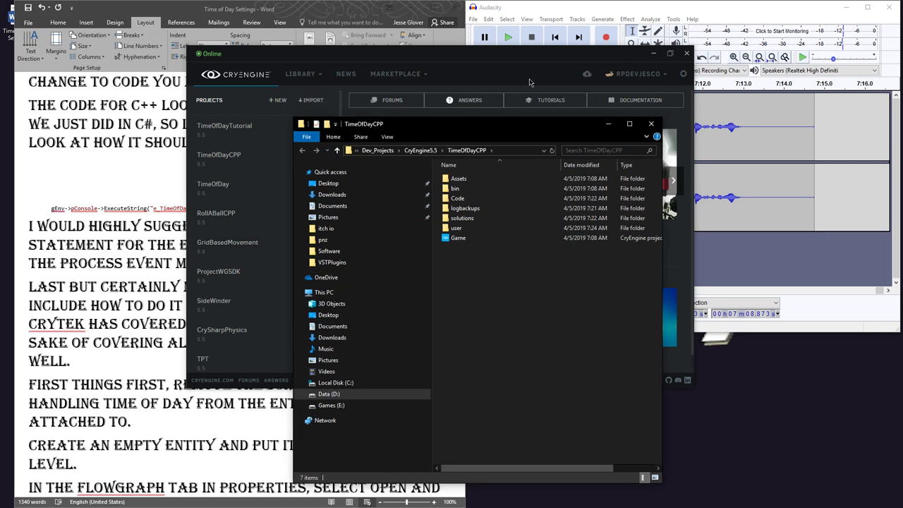
click(686, 52)
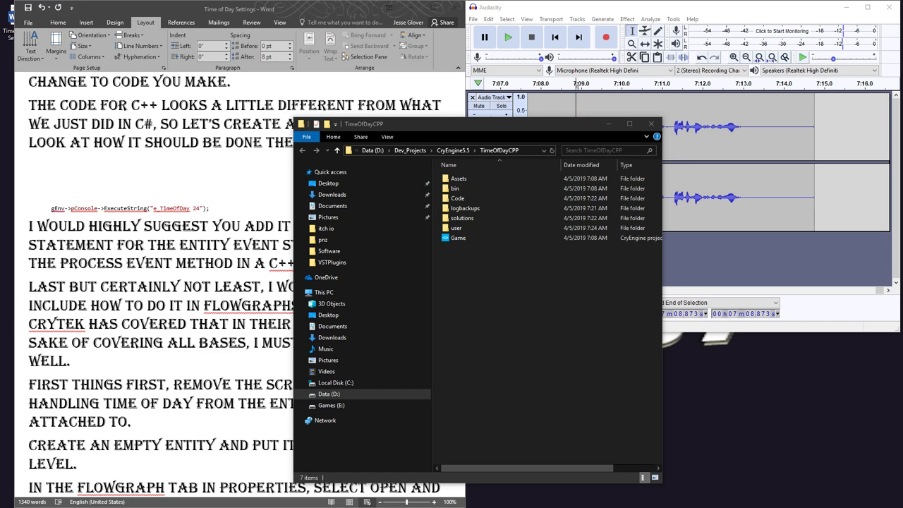
Browse the Music folder, selecting the Jupiter Down - The Hell Inside My Head folder
drag(191, 87, 423, 92)
scroll(463, 255, down, 5)
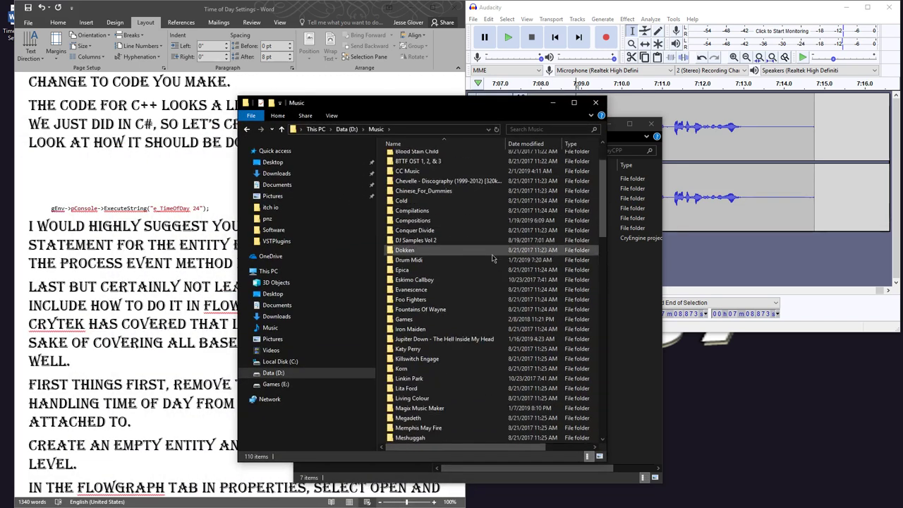
click(458, 279)
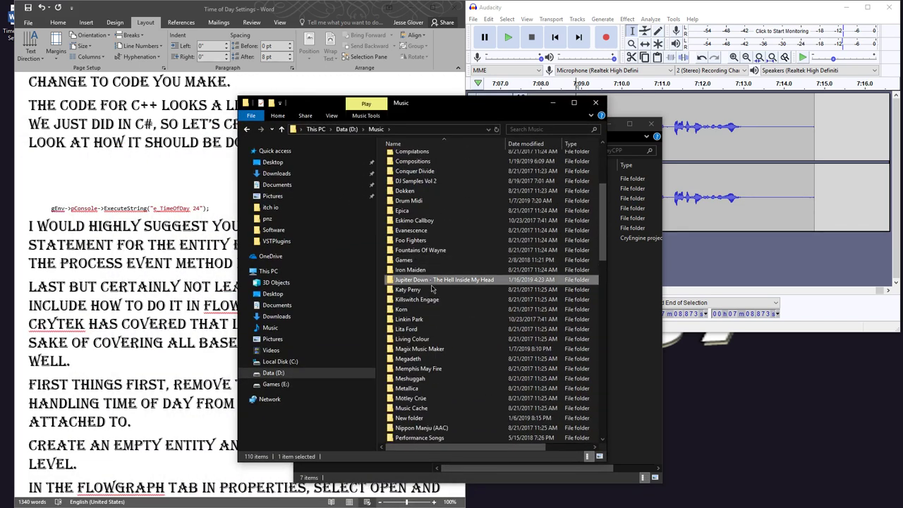
scroll(475, 318, down, 4)
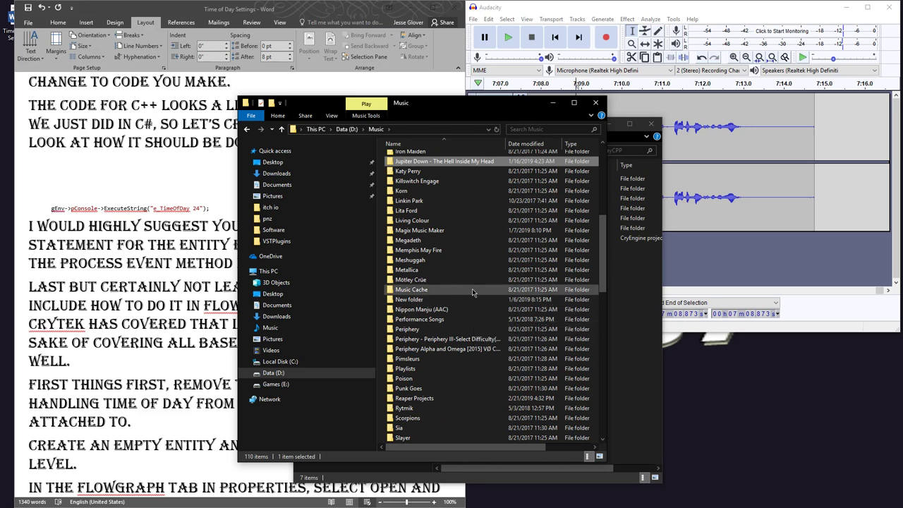
scroll(472, 292, down, 6)
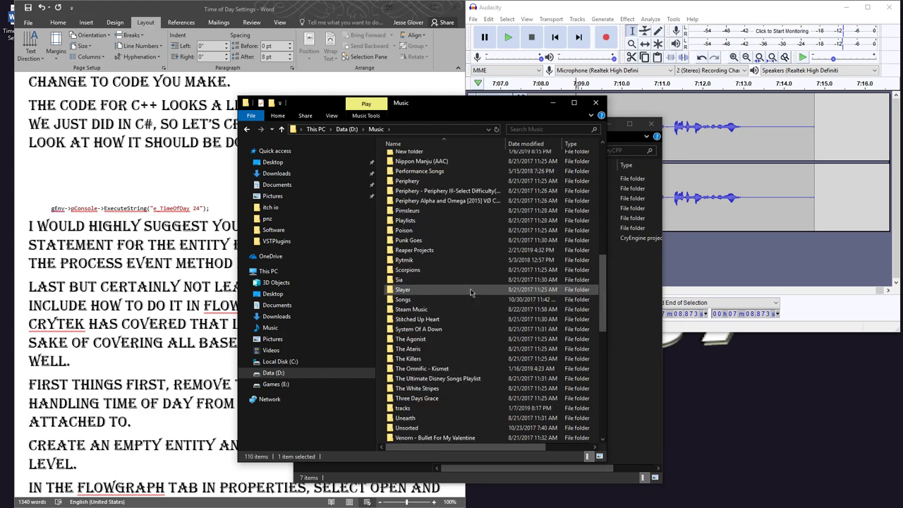
scroll(471, 292, down, 2)
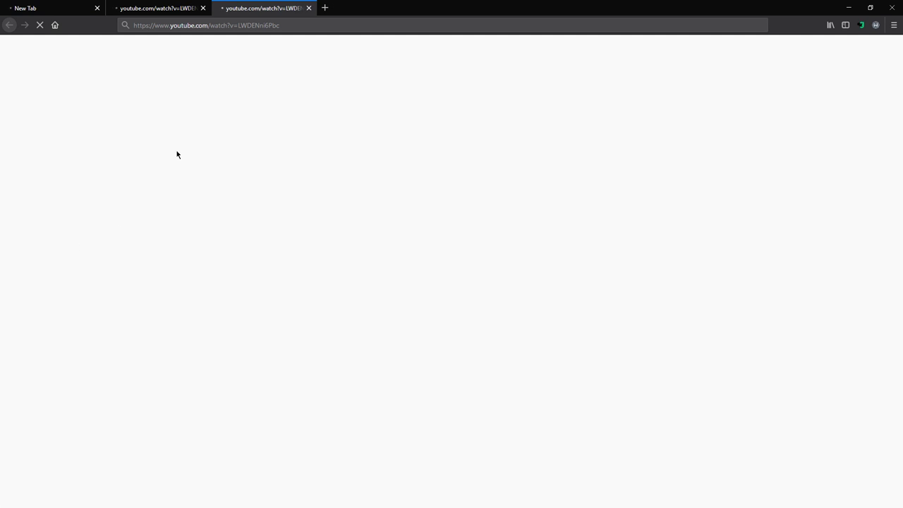
Close the third YouTube tab and the duplicate DEVILOOF tab, then restore the browser down
click(308, 7)
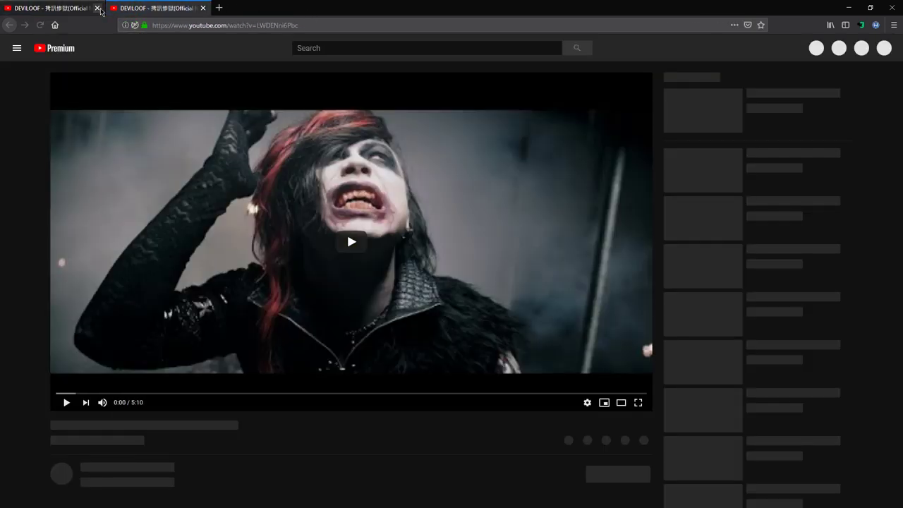
middle_click(148, 10)
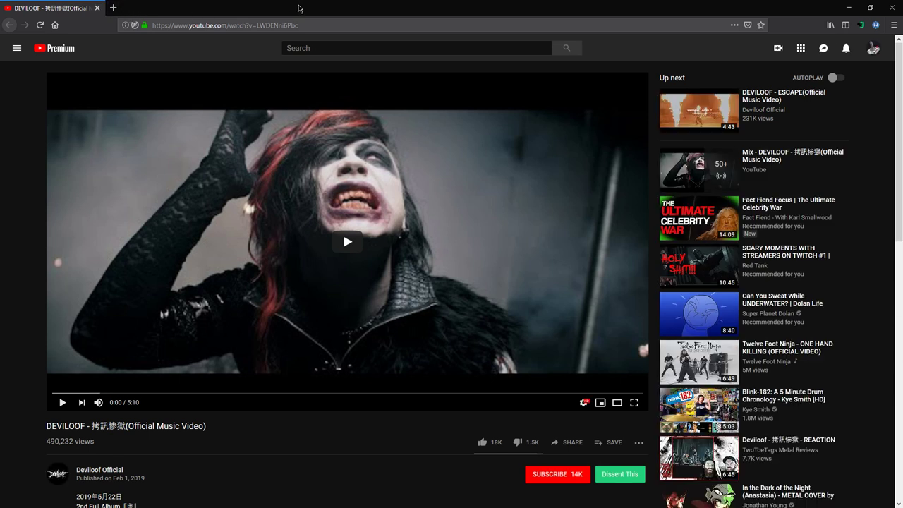
scroll(188, 314, down, 3)
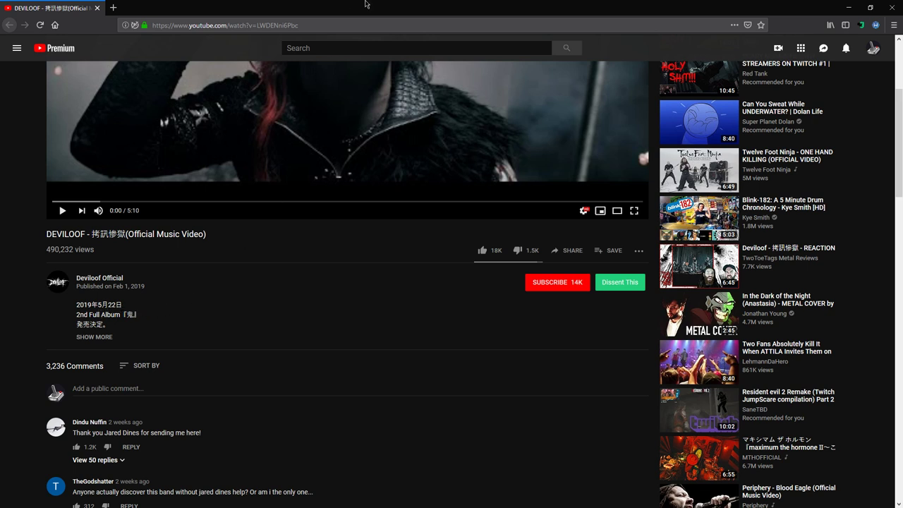
double_click(385, 9)
Minimize the browser and close the Music window, keeping the TimeOfDayCPP folder beside Word
key(super+shift+Left)
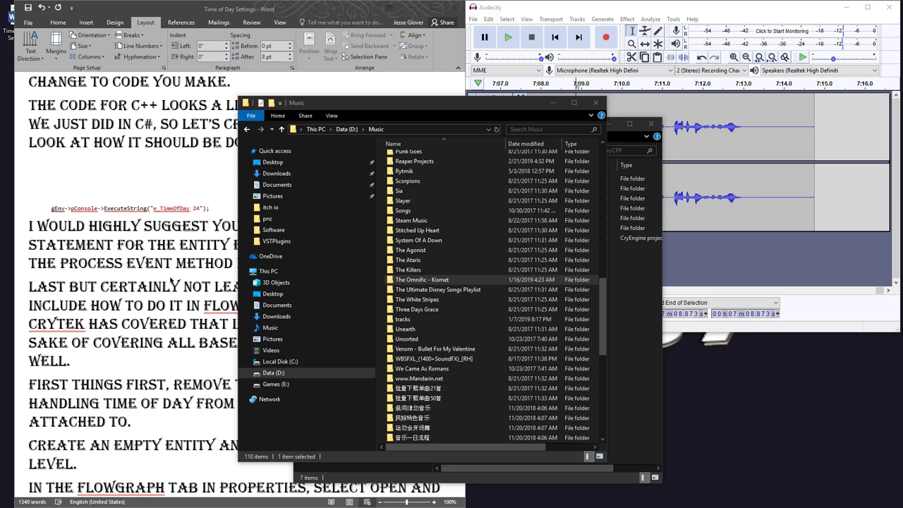
click(595, 103)
click(71, 172)
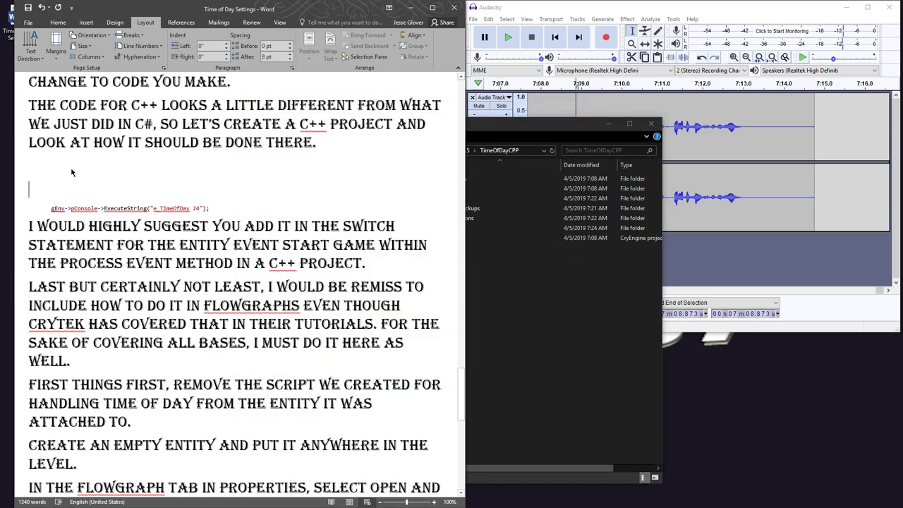
key(alt+Tab)
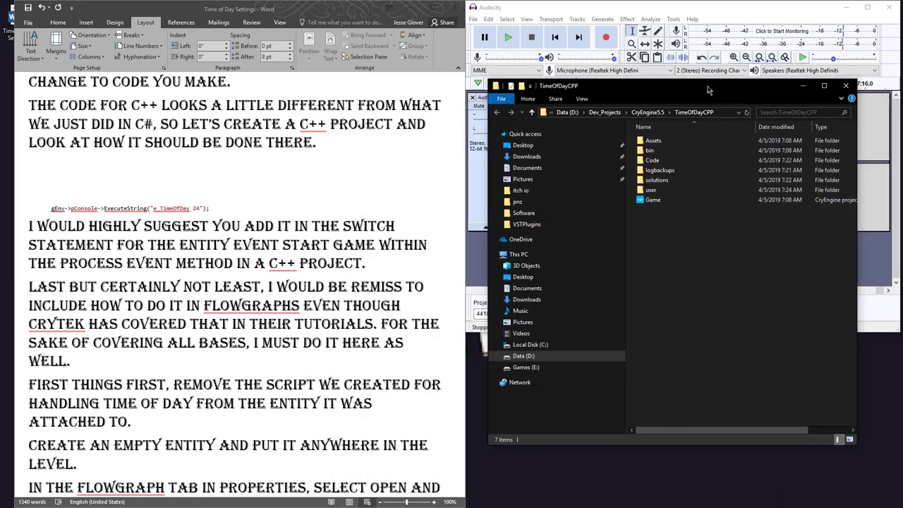
Type 'Open the project directory of the C++ project created.' above the code line, removing the blank line
click(147, 181)
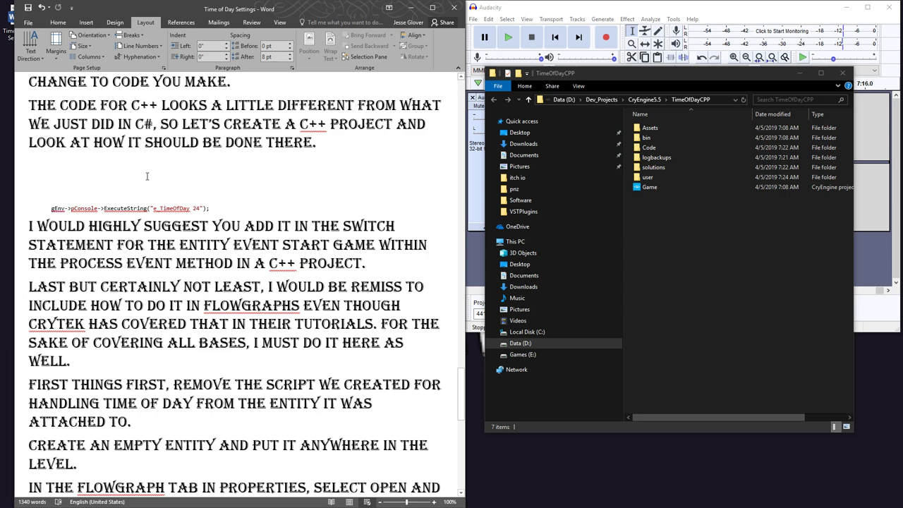
text(OPEN THE )
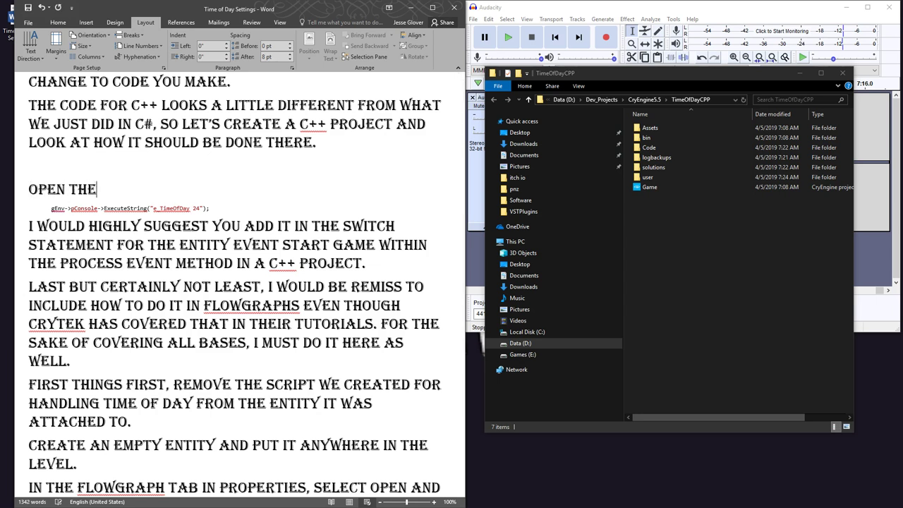
text(PROJECT )
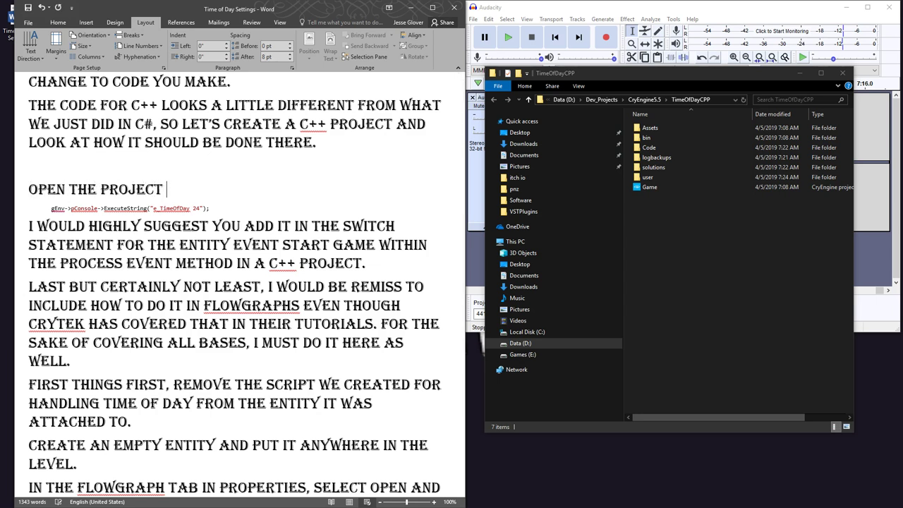
text(DIRECTORY OF THE )
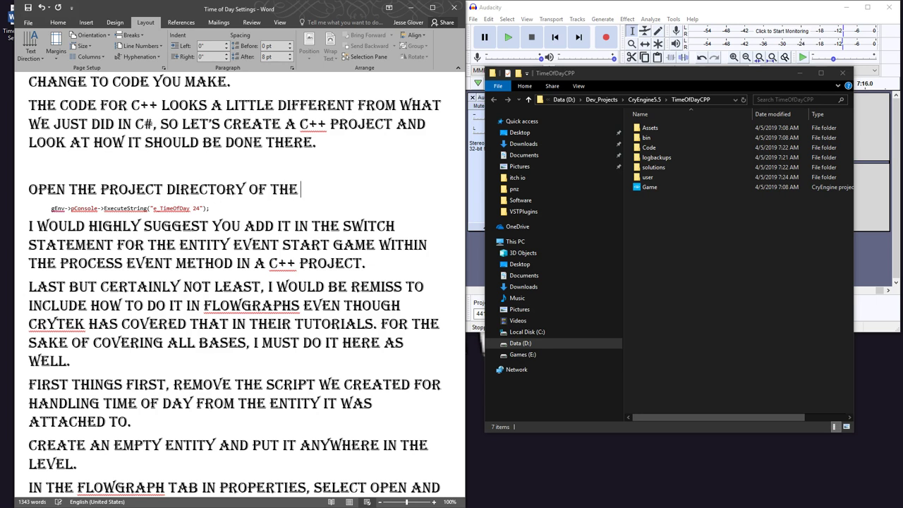
text(C++ PROJECT YOU)
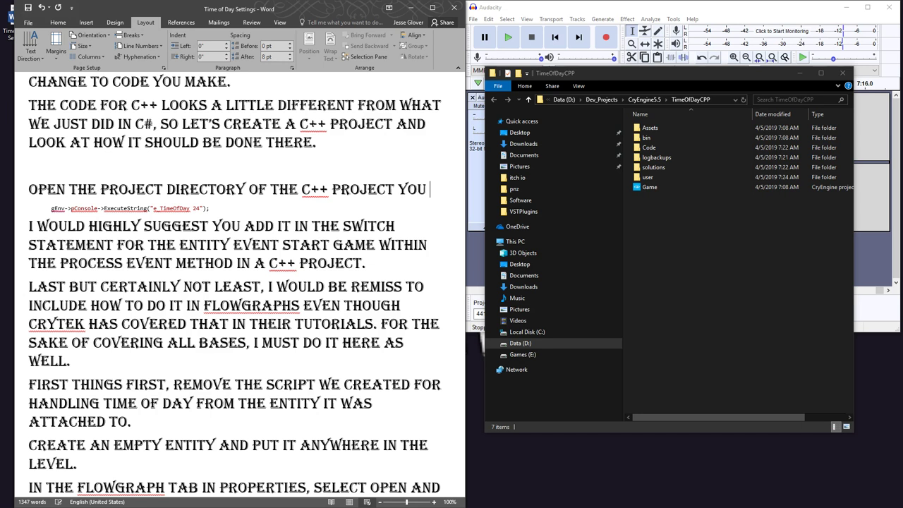
key(BackSpace)
key(BackSpace)
key(BackSpace)
text(CREATED.)
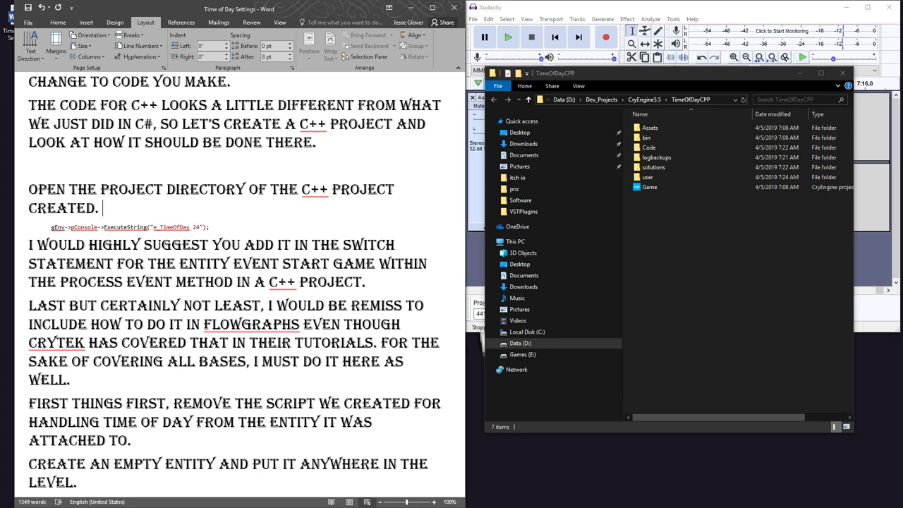
click(145, 163)
key(BackSpace)
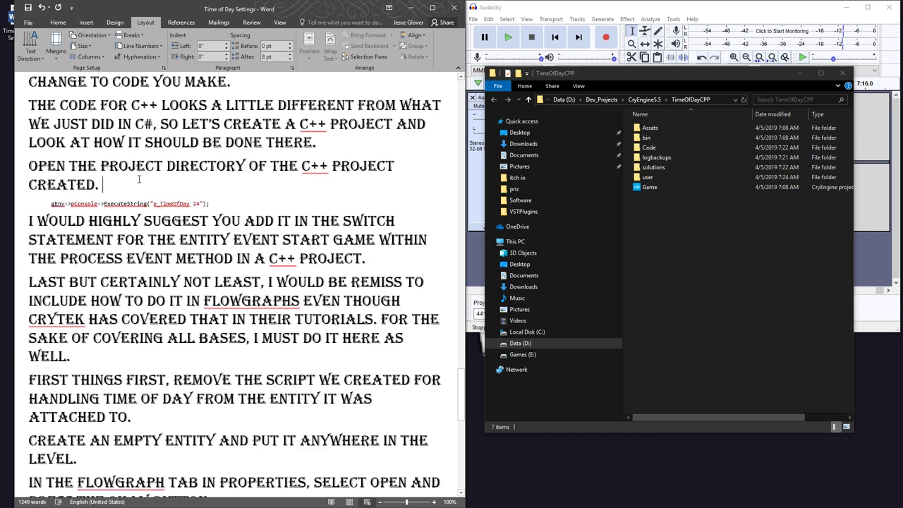
Add the right-click Game, select Generate Solution instruction, and generate the solution from the Game file
text(Where you see g)
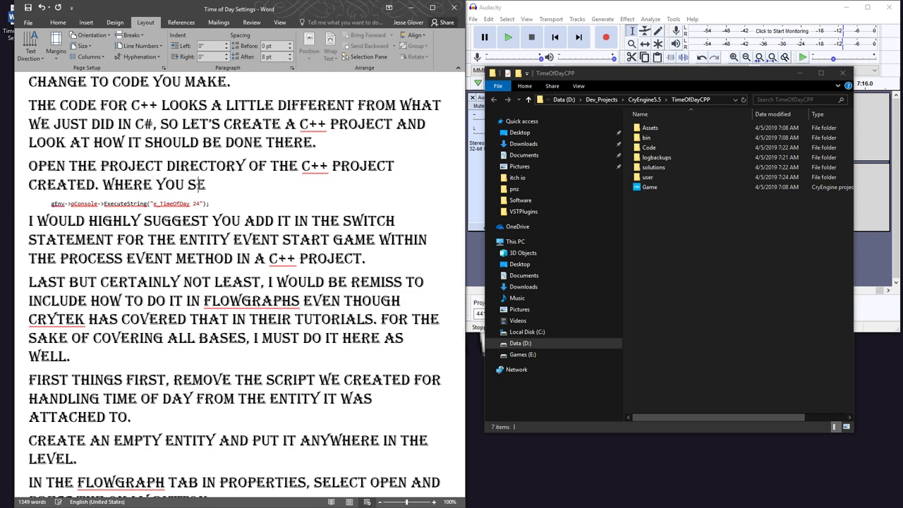
text(ame, right cl)
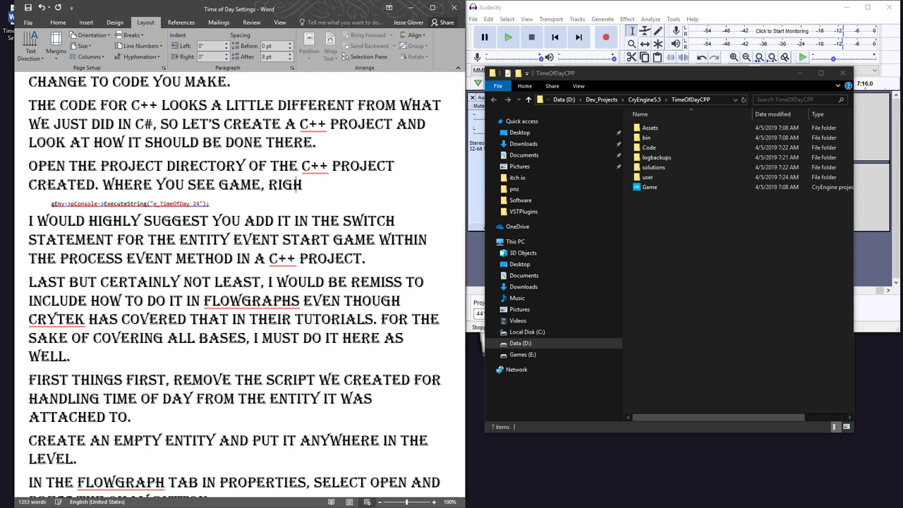
text(ick on it and)
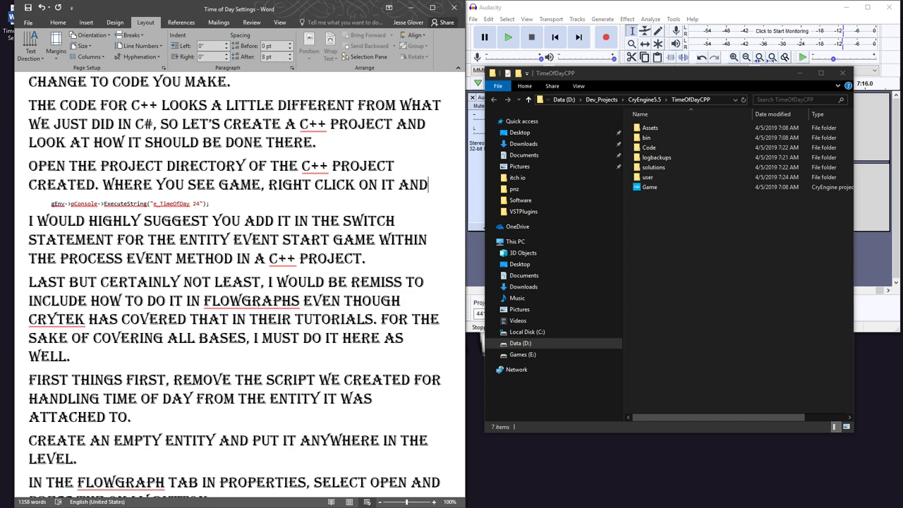
text(SELECT GENE)
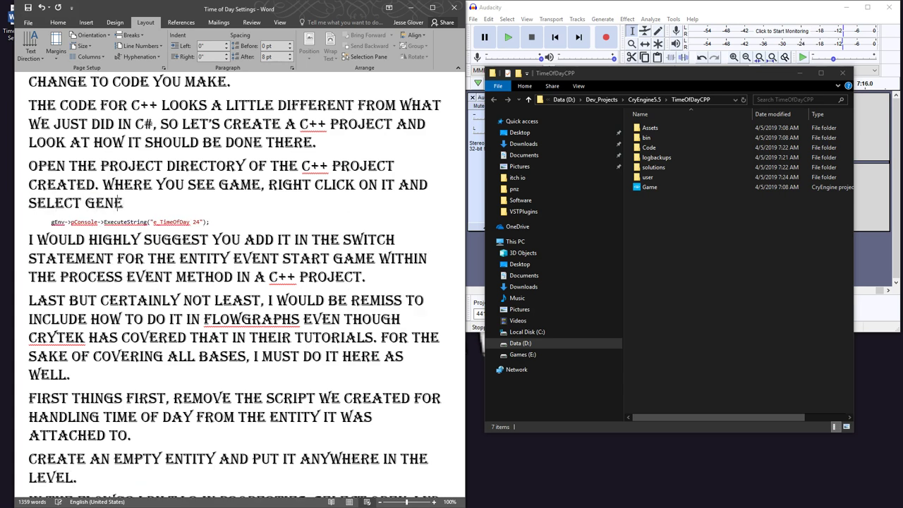
text(RATE SOLUTION.)
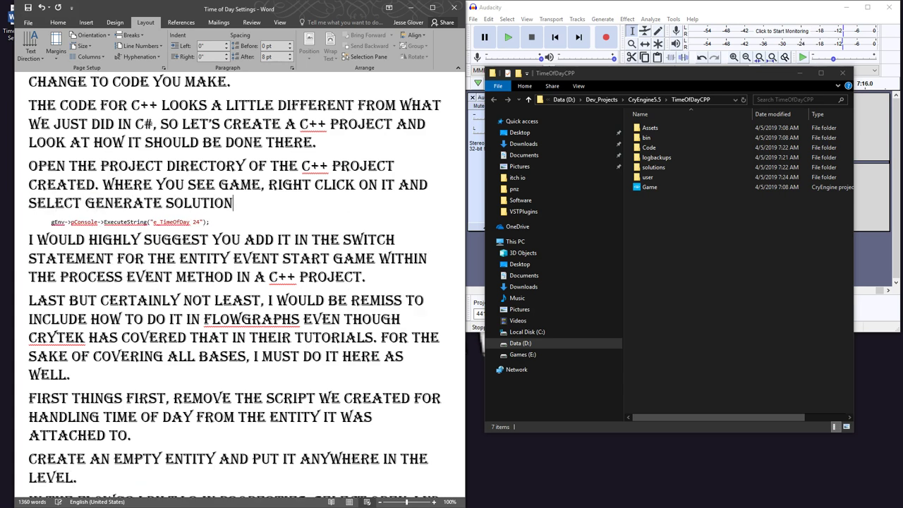
click(642, 187)
right_click(642, 187)
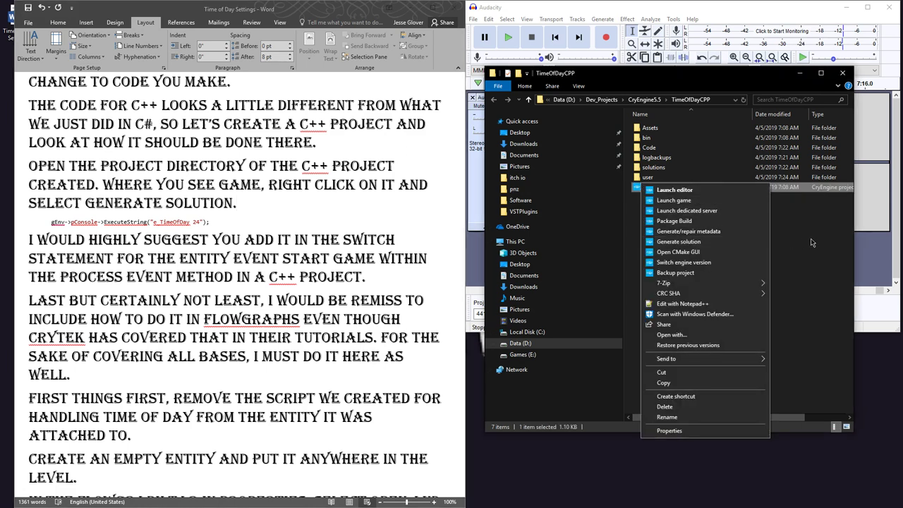
click(675, 242)
Add 'When asked, click okay on Generate for Visual Studio 2017 with x64 build options.'
key(alt+Tab)
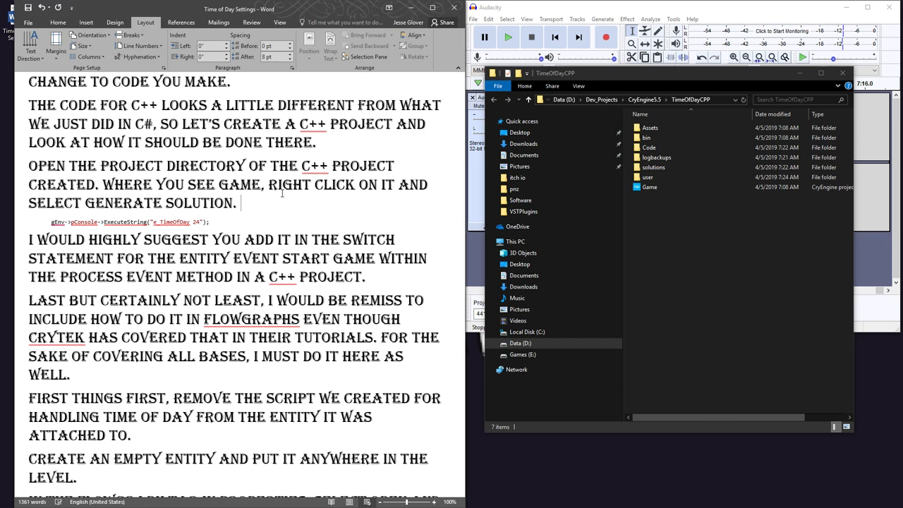
text(WHEN ASKED, )
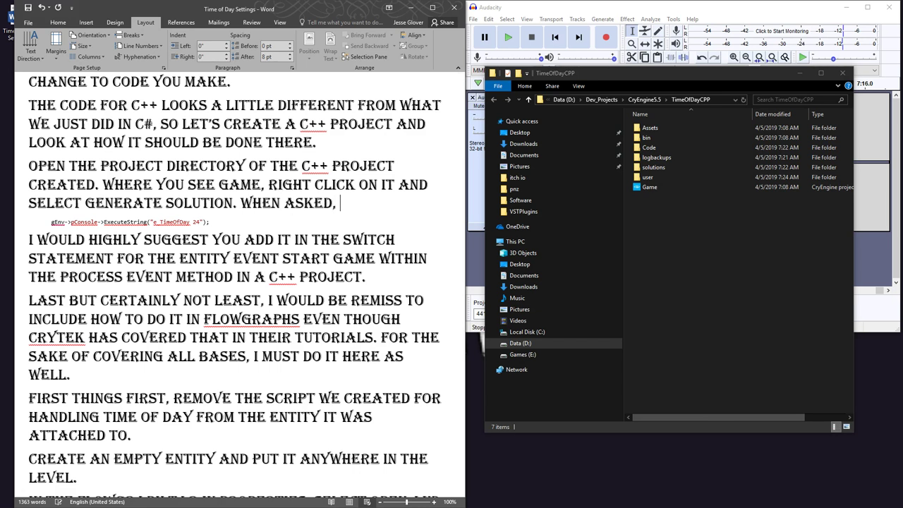
text(CLICK OKAY ON)
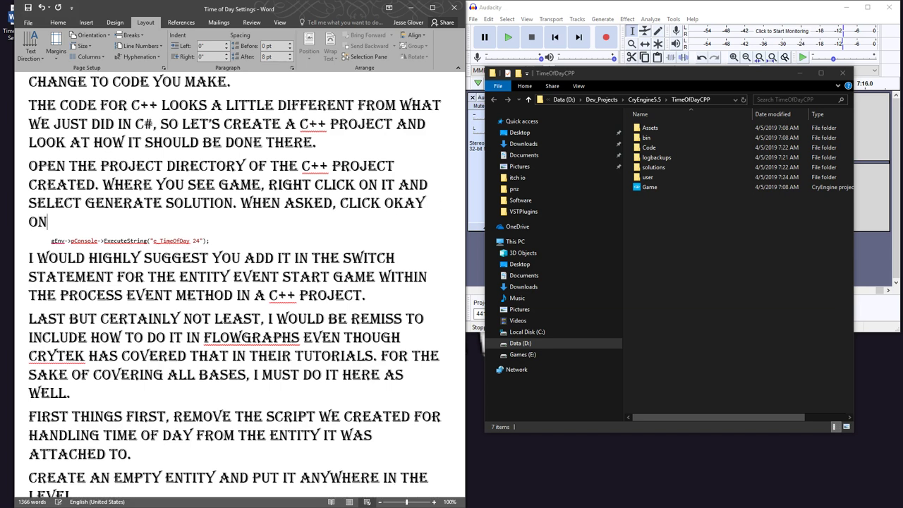
text( GENERATE FOR VIS)
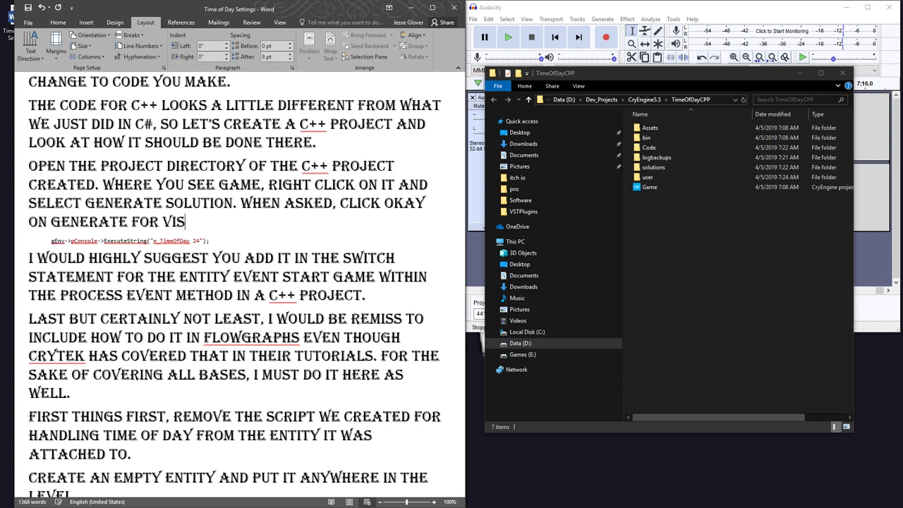
text(UAL STUDIO 2018)
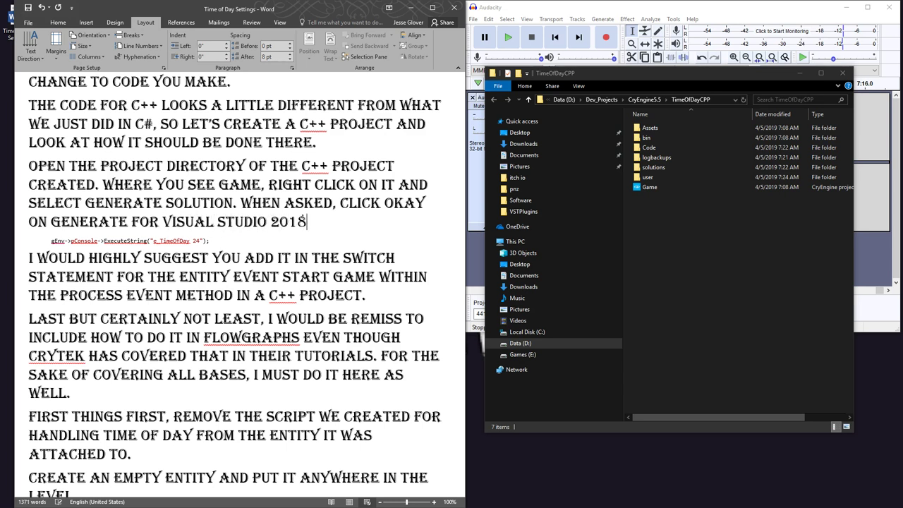
key(BackSpace)
text(7.)
text(with x64 )
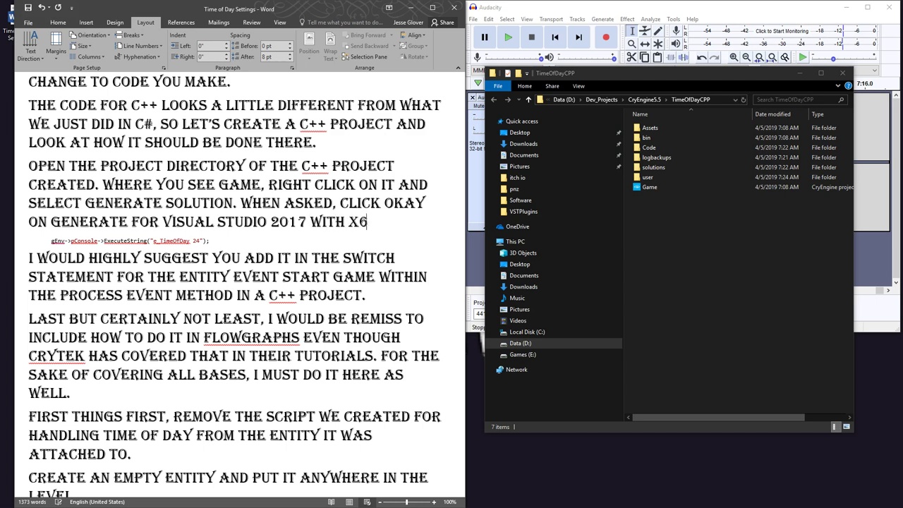
text(build options.)
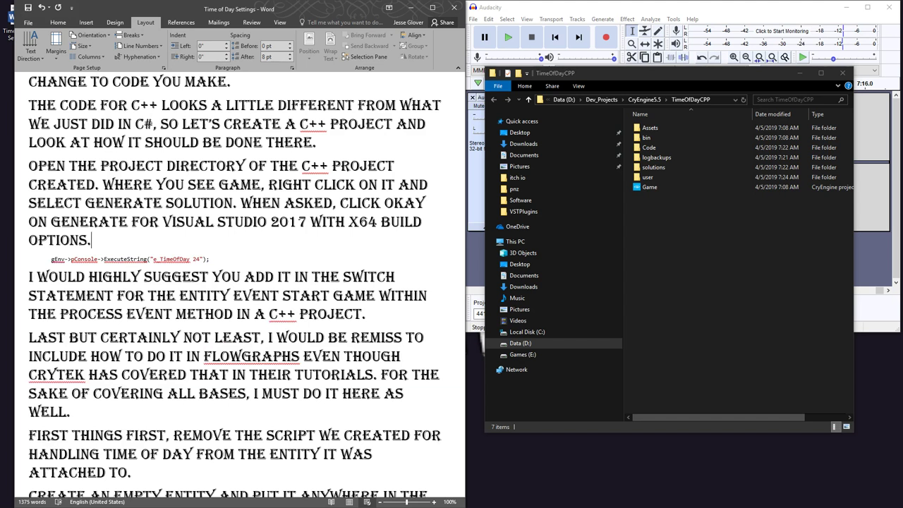
Open the solutions folder and add 'Navigate inside of the solutions folder, drill down into win64 folder.'
double_click(695, 168)
click(182, 242)
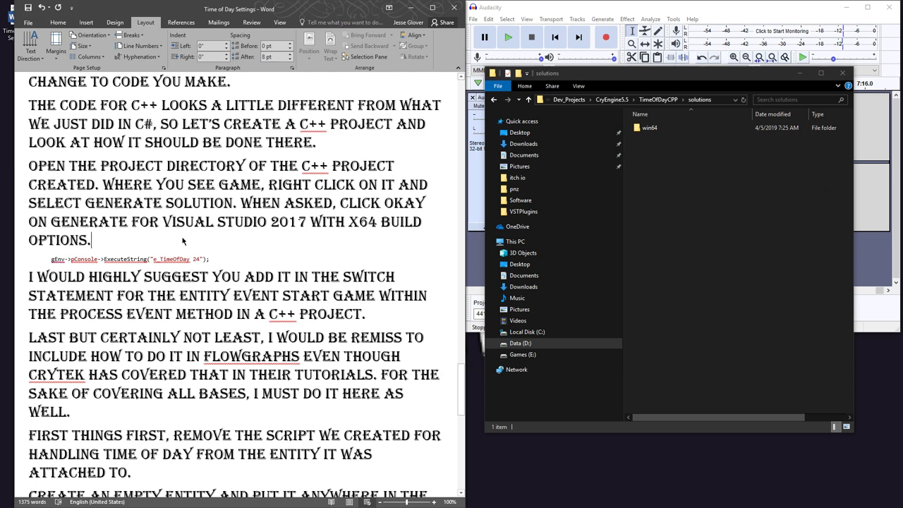
key(Return)
text(Navigate i)
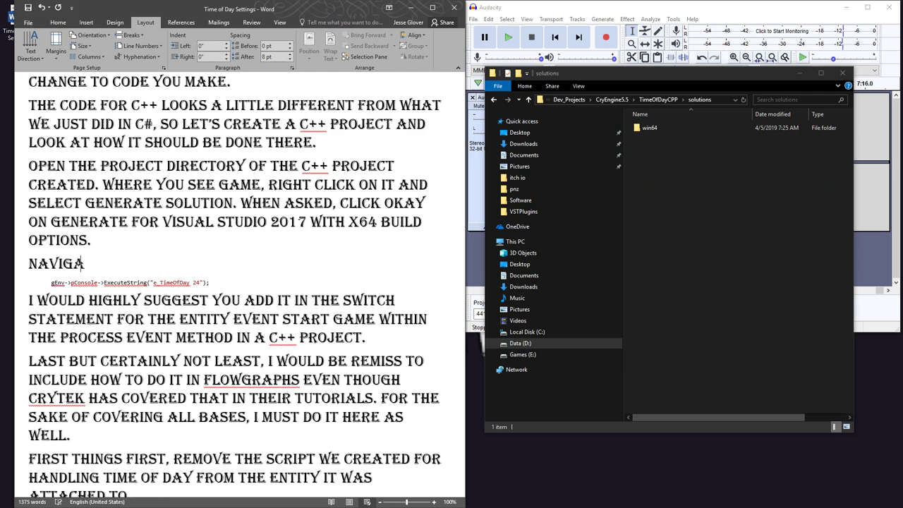
text(nside of the )
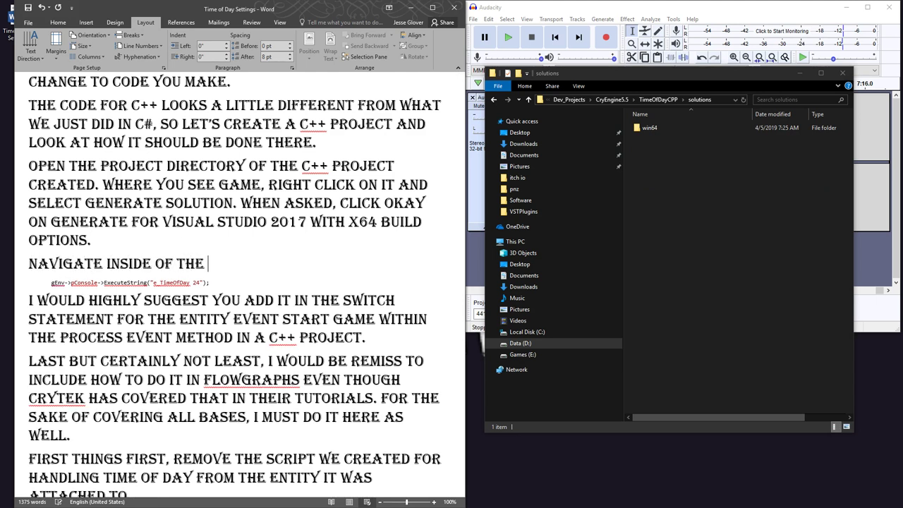
text(solutions fold)
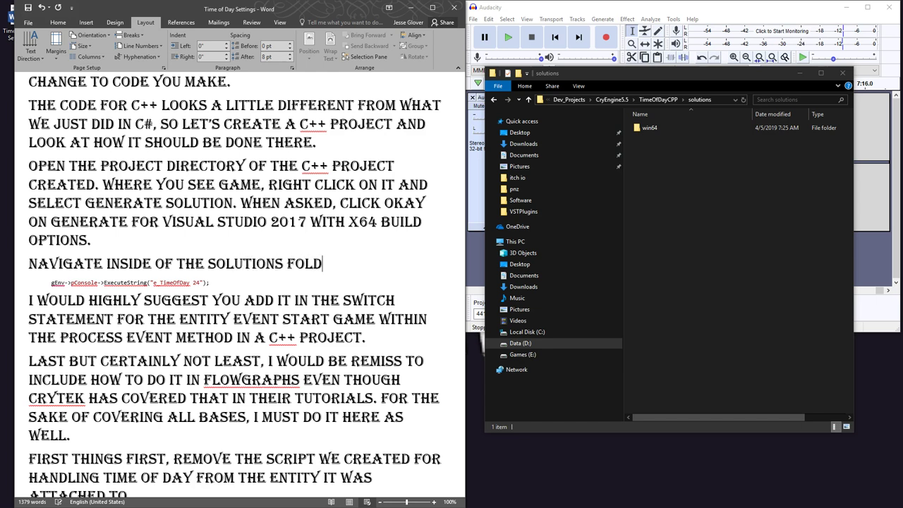
text(er, drill down )
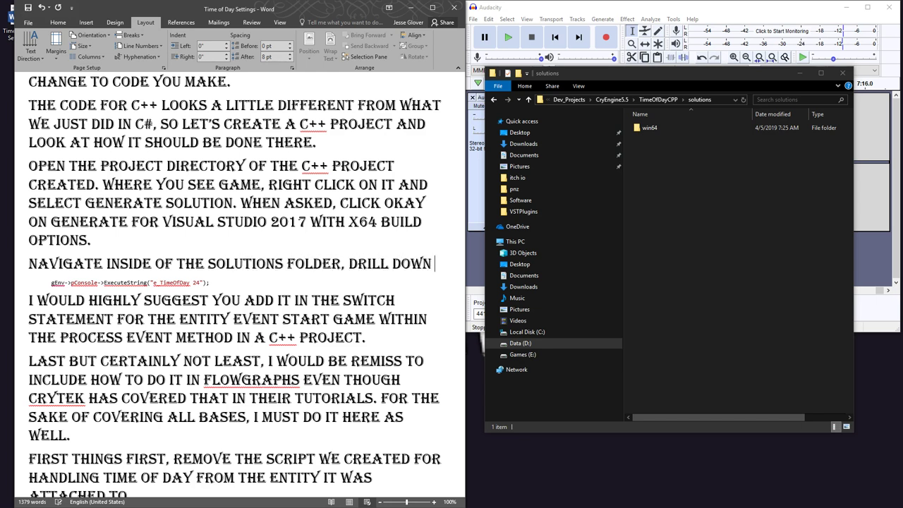
text(into win)
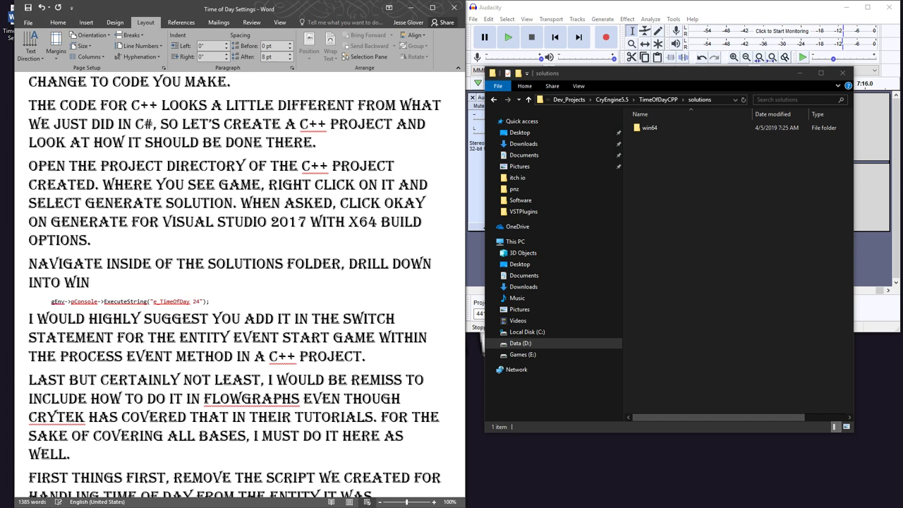
text(64 folder.)
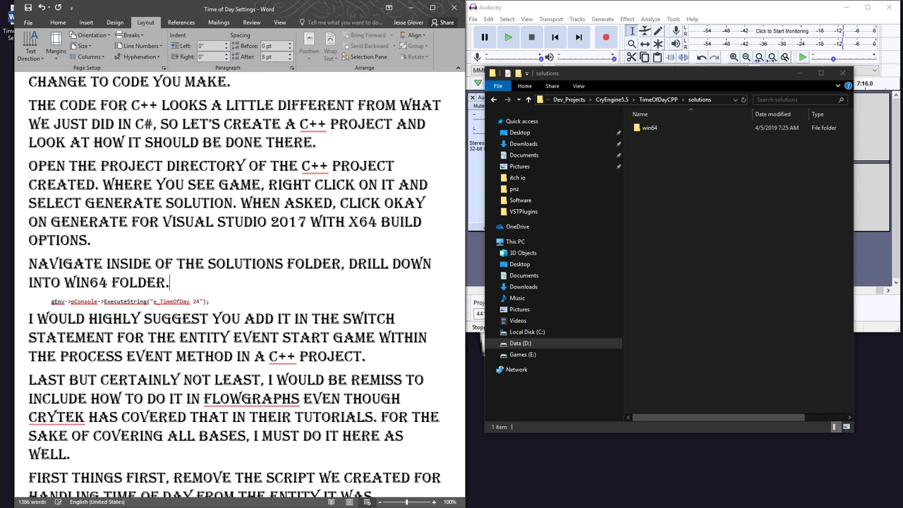
Open win64 and extend the sentence with 'and double click to open game dot sln.'
double_click(649, 128)
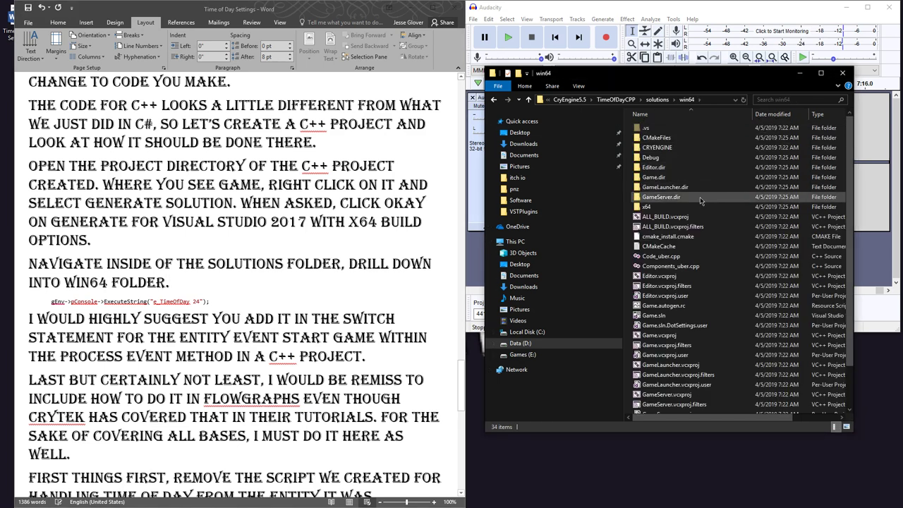
scroll(700, 201, down, 2)
click(203, 285)
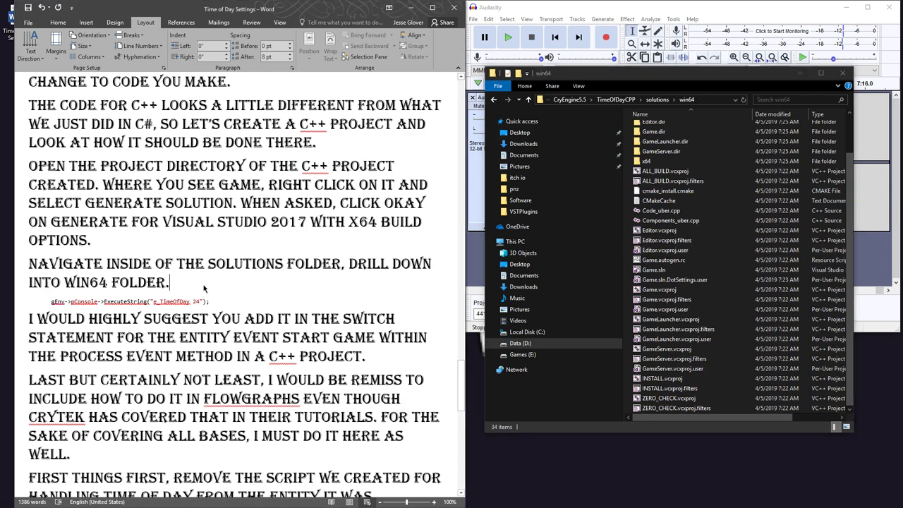
key(BackSpace)
text(and d)
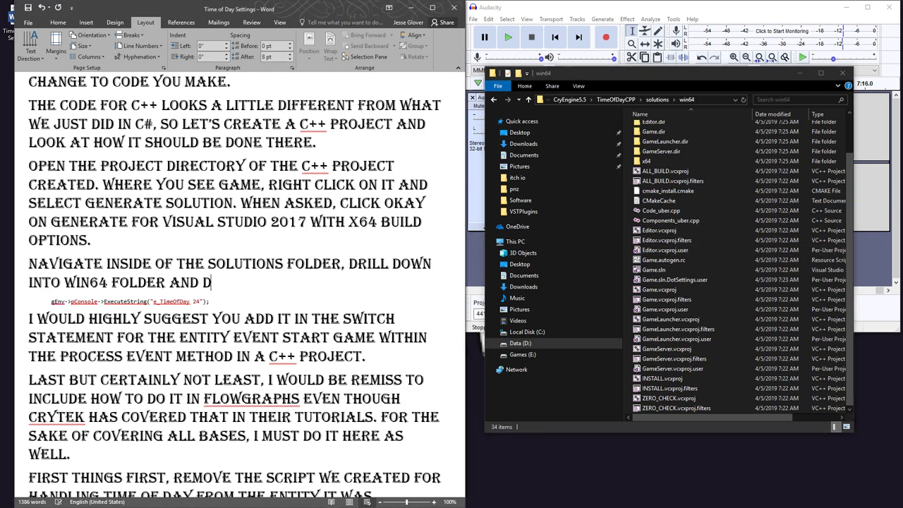
text(ouble click to open gam)
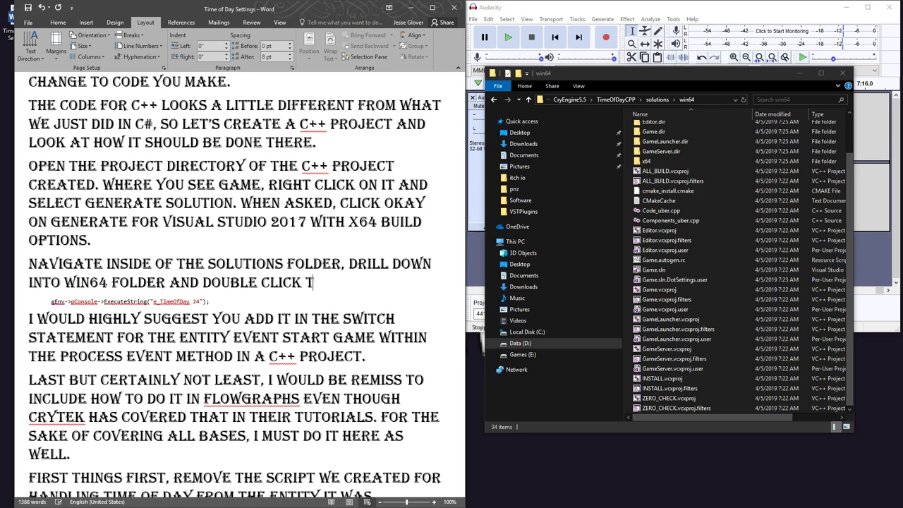
text(e.sln)
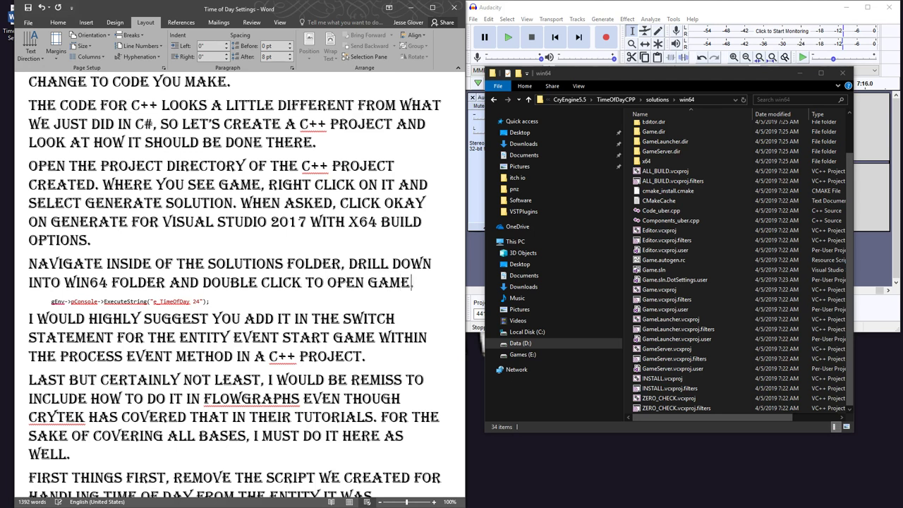
key(BackSpace)
key(BackSpace)
key(BackSpace)
key(BackSpace)
text(dot sln)
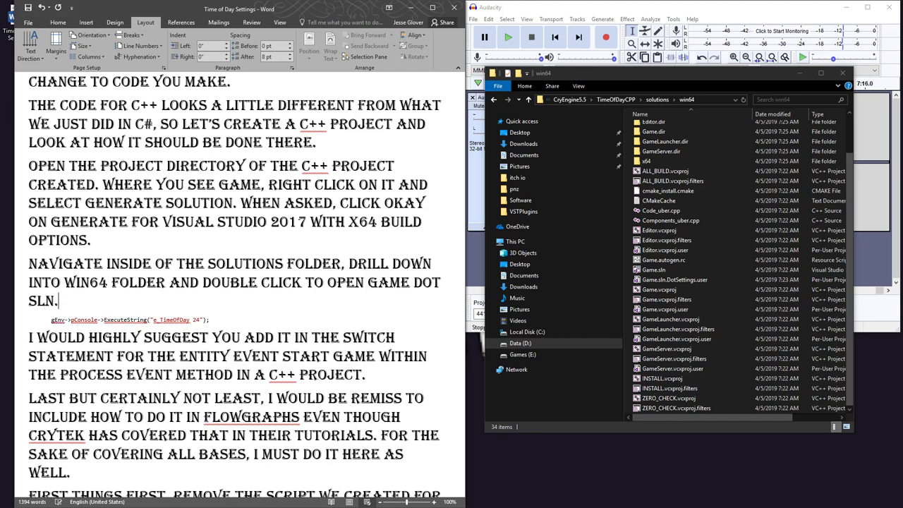
text(.)
key(Return)
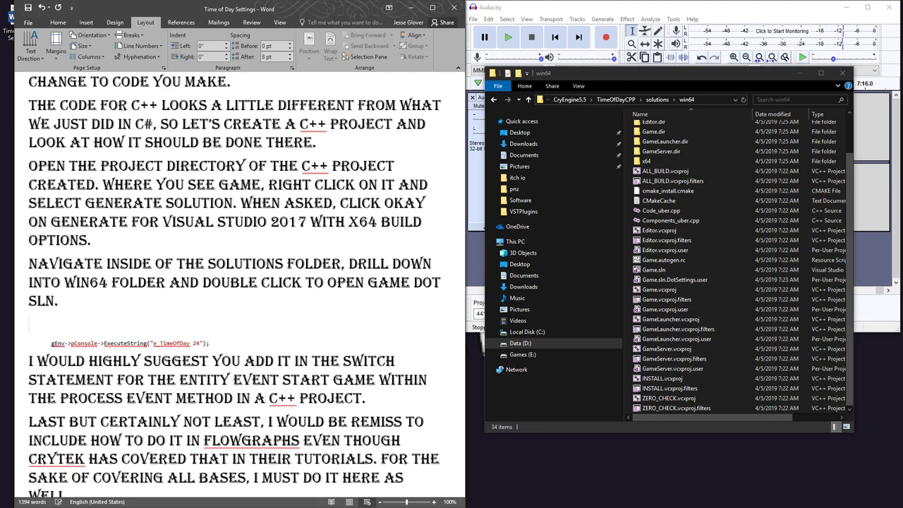
Open Game.sln in Visual Studio 2017, then return to the Word script
double_click(653, 270)
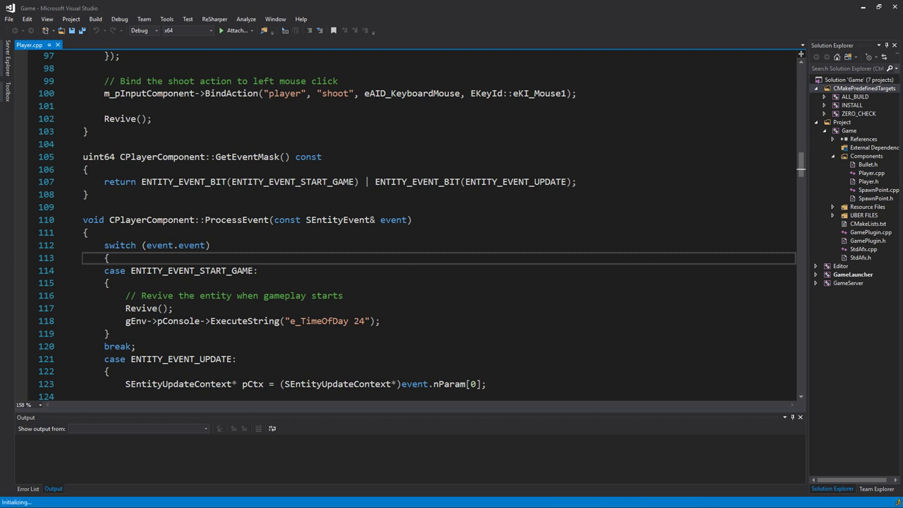
key(alt+Tab)
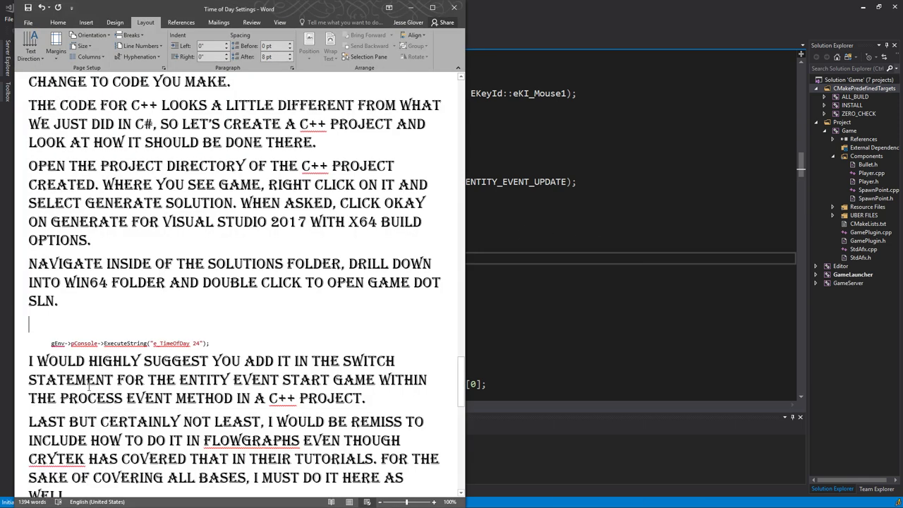
Move Visual Studio right and type the step: in the Game directory, expand components folder, open player dot cpp
click(565, 24)
drag(604, 21, 510, 30)
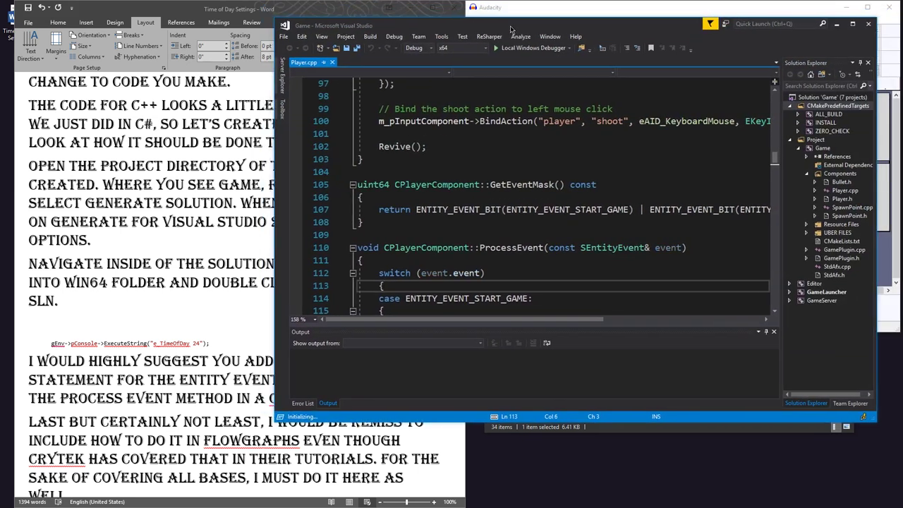
click(97, 336)
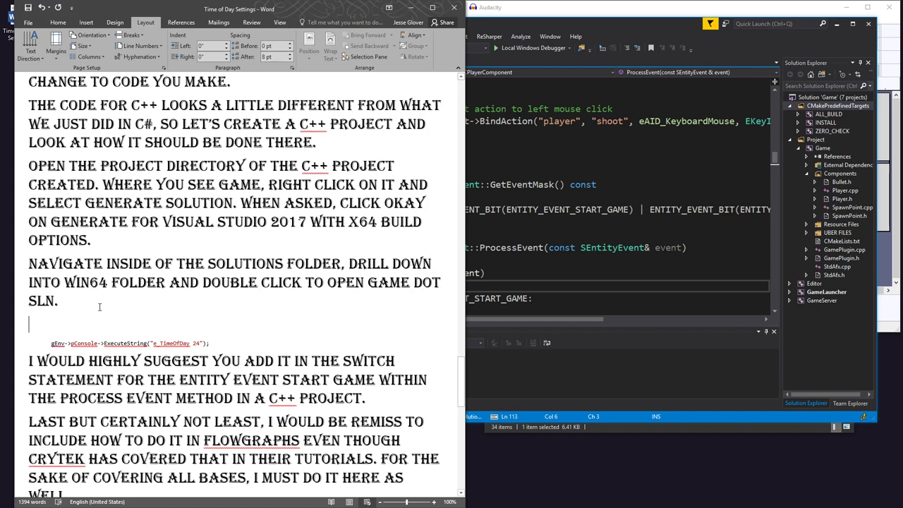
text(IN THE D)
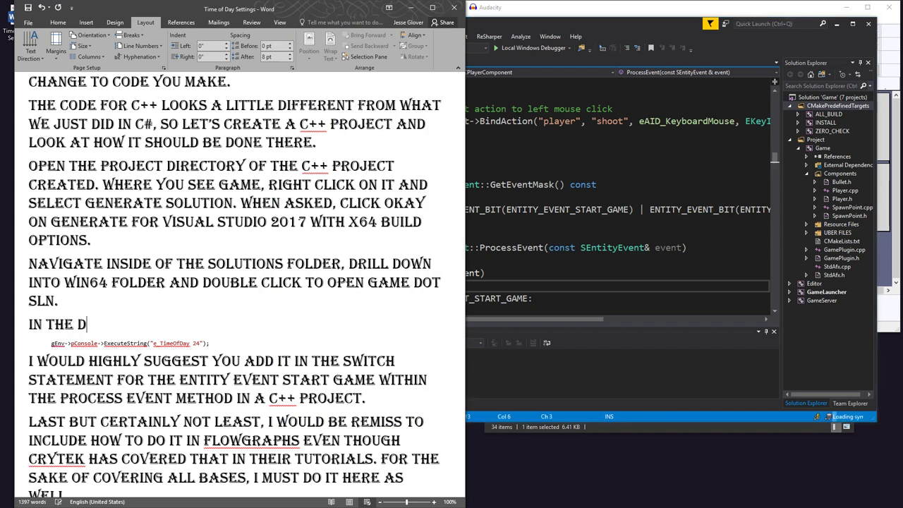
key(BackSpace)
text(GAME DIRECTORY)
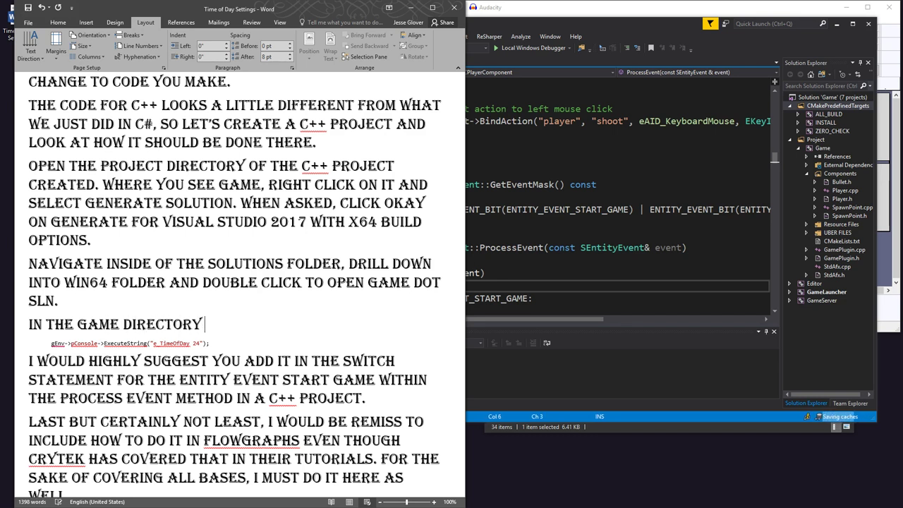
text( OF THE VISUAL STUD)
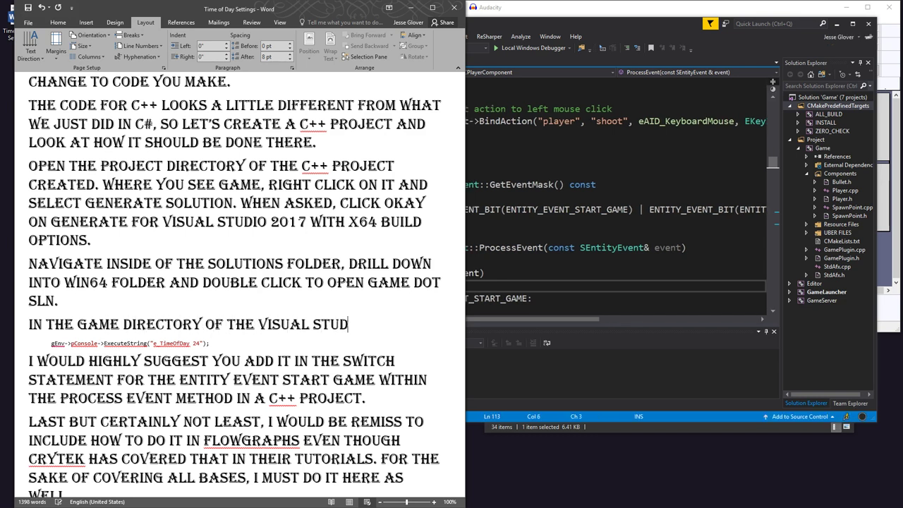
text(IO SOLUTION)
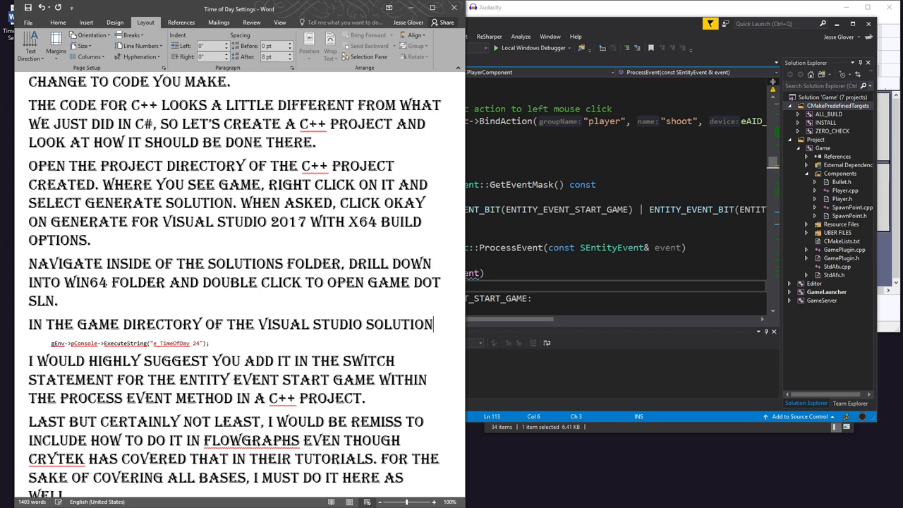
text(, expand the comp)
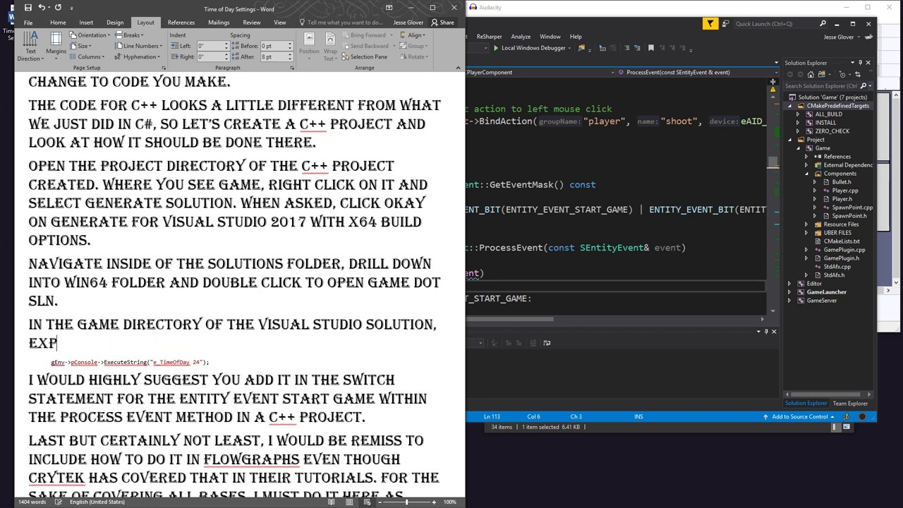
text(onents direc)
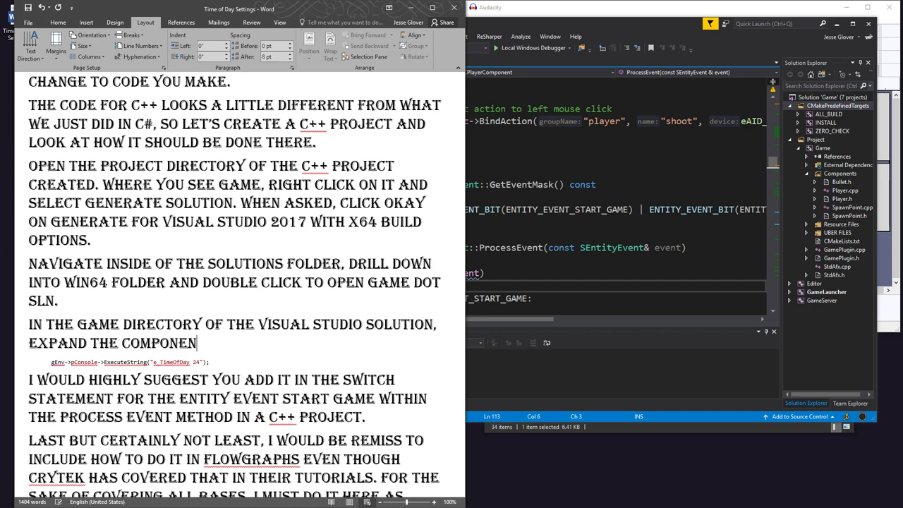
text(tory)
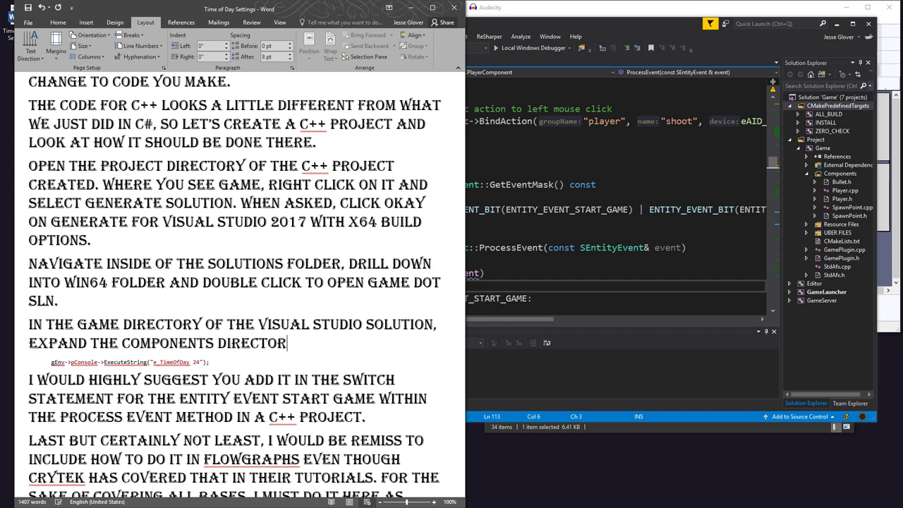
key(BackSpace)
key(BackSpace)
key(BackSpace)
key(BackSpace)
key(BackSpace)
key(BackSpace)
key(BackSpace)
key(BackSpace)
key(BackSpace)
key(BackSpace)
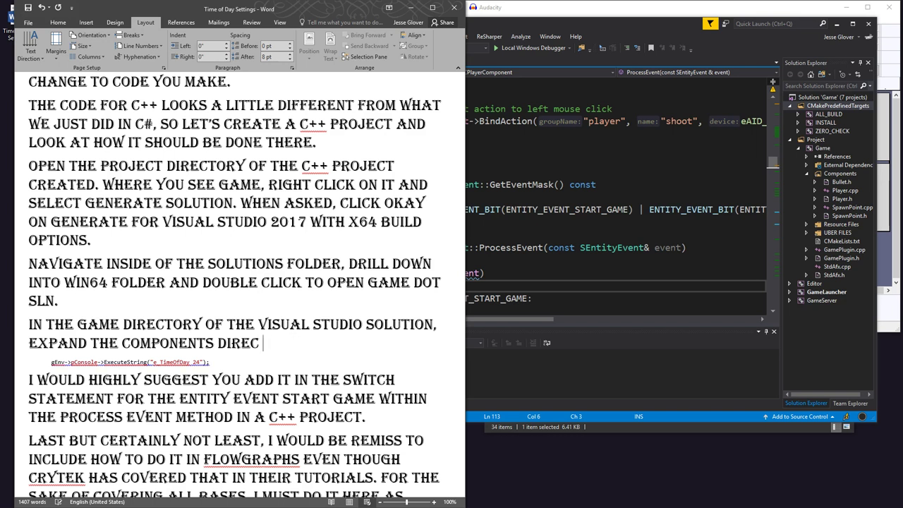
text(folder and )
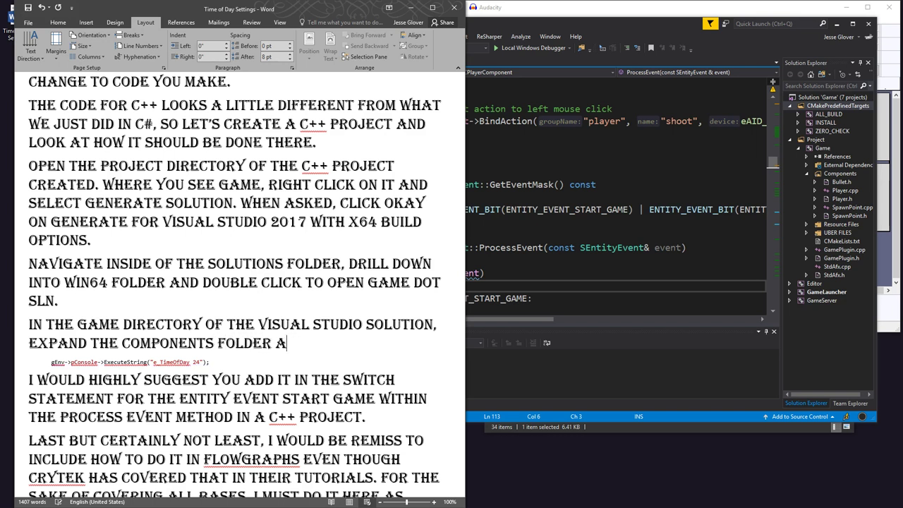
text(open player )
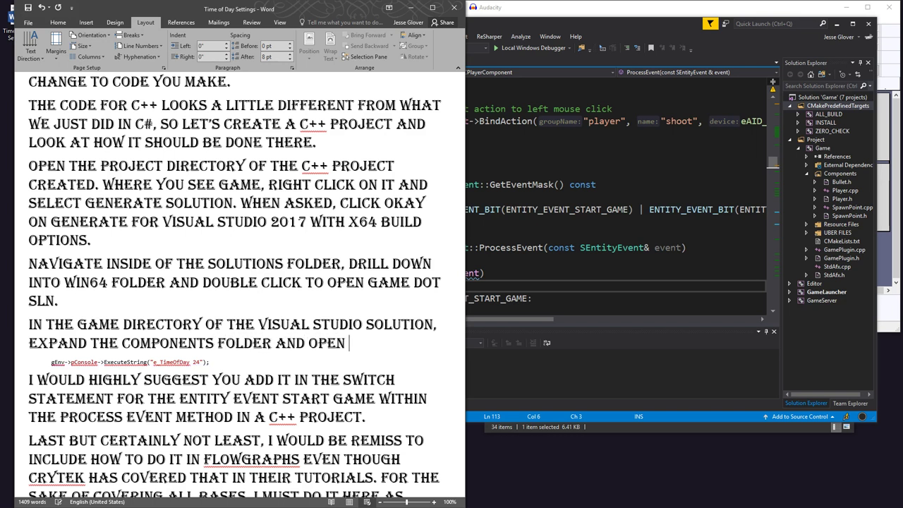
text(dot cpp.)
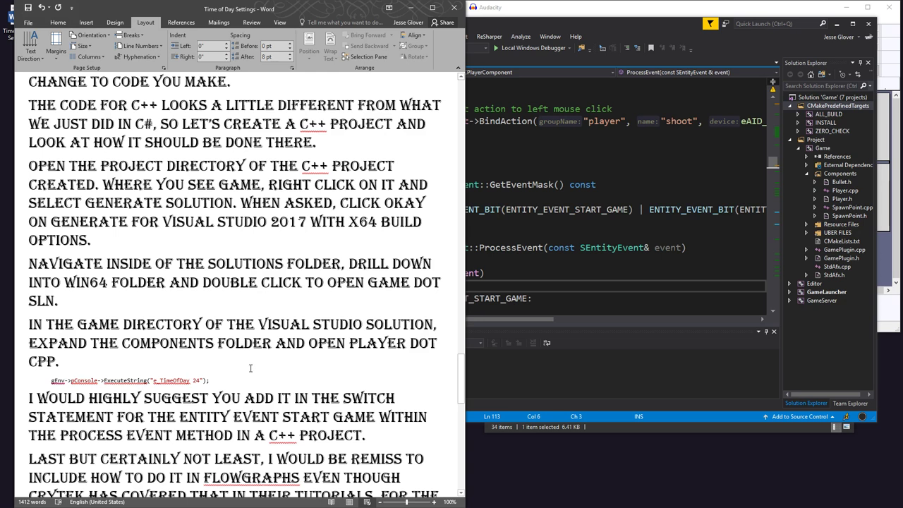
Check Player.cpp in Visual Studio, then return to the script
scroll(254, 363, down, 2)
click(555, 286)
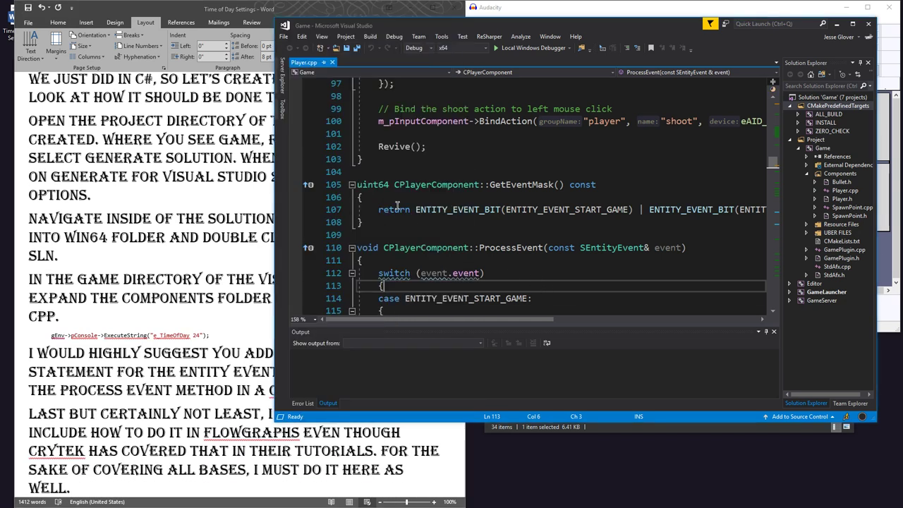
scroll(399, 204, down, 3)
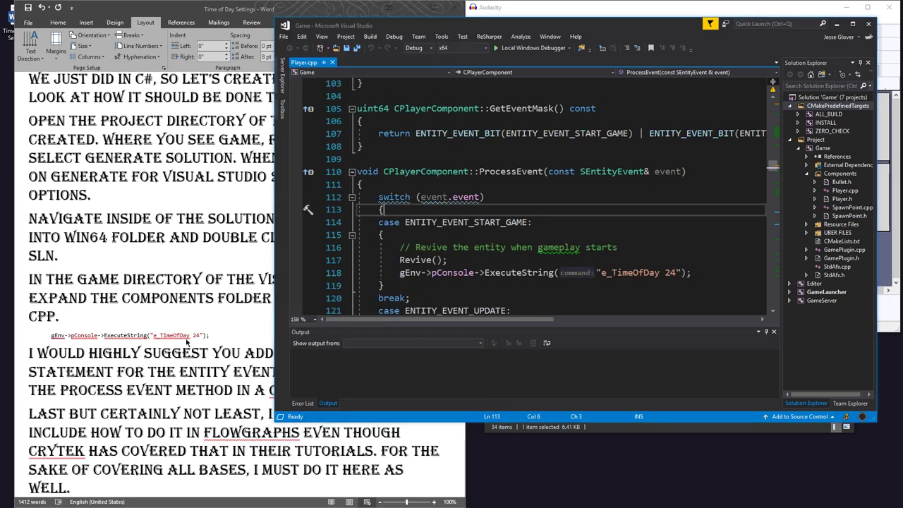
click(175, 319)
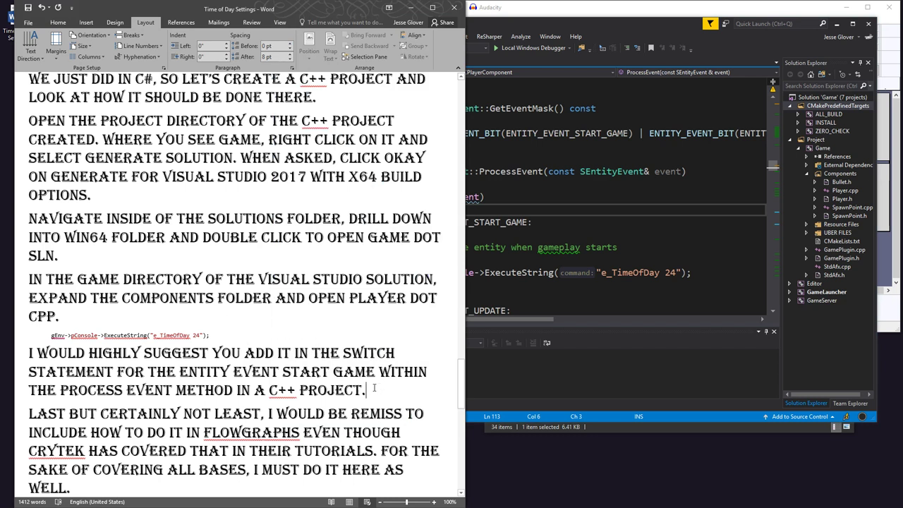
Reword the sentence opening to 'In the … the Player dot cpp file.'
drag(373, 390, 308, 391)
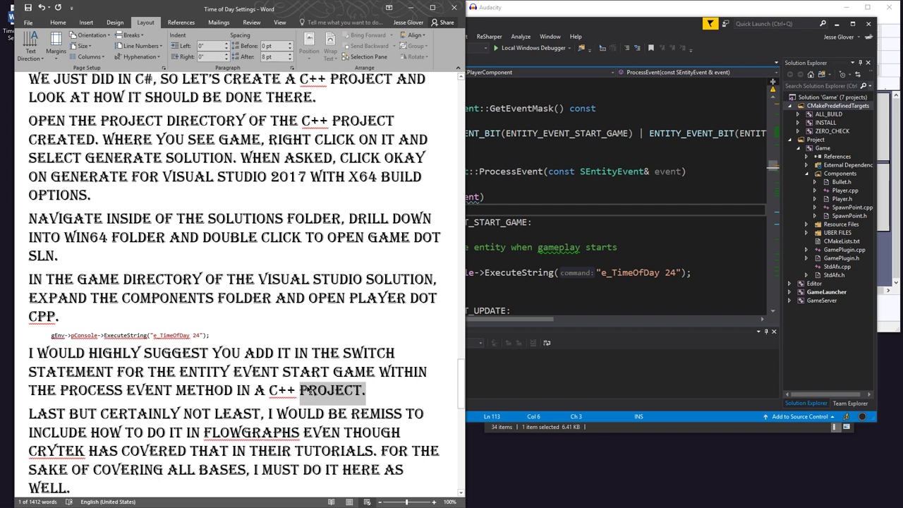
click(308, 390)
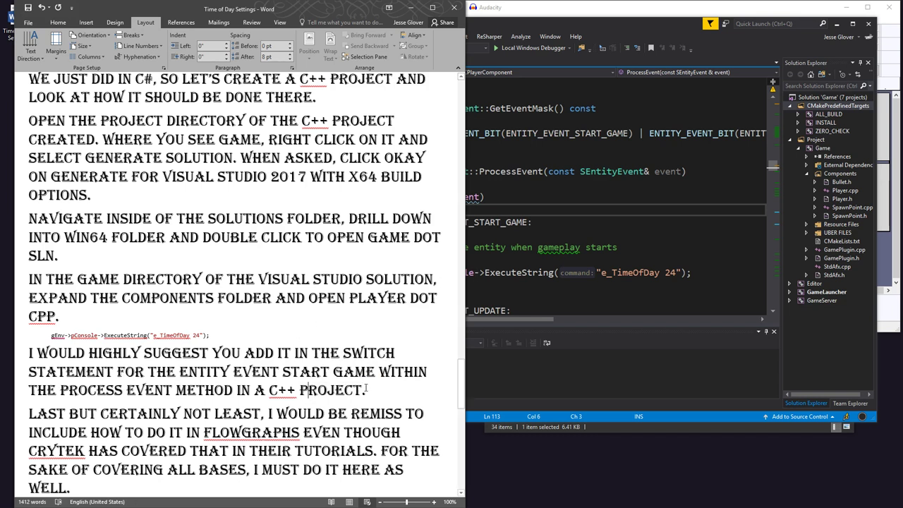
drag(424, 372, 29, 360)
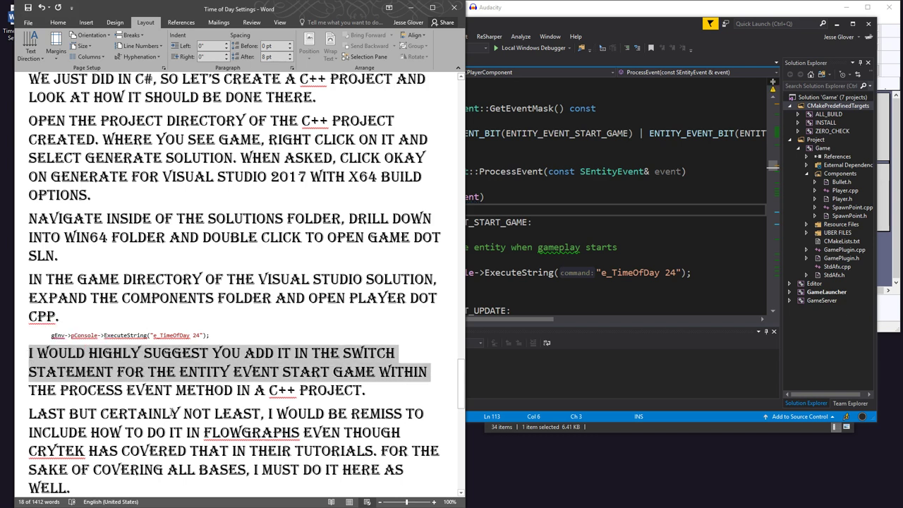
text(In)
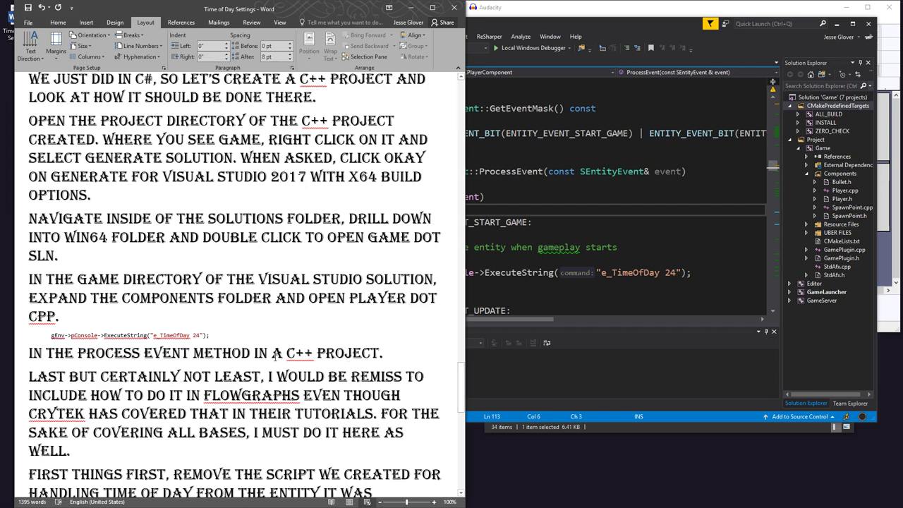
double_click(277, 353)
text(the)
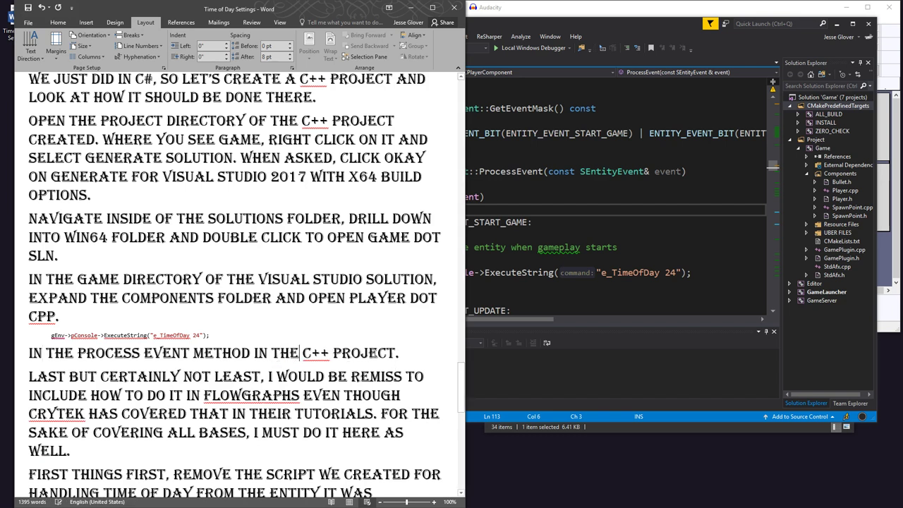
drag(400, 351, 305, 353)
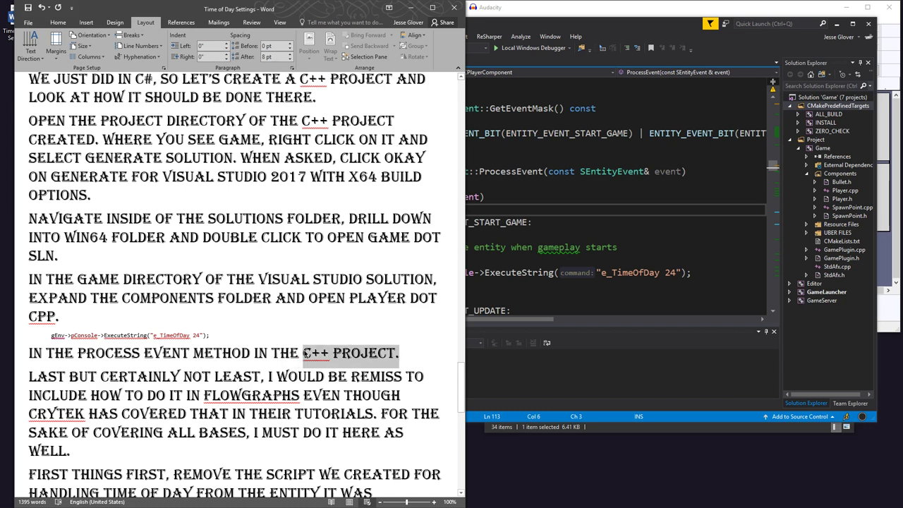
text(Player)
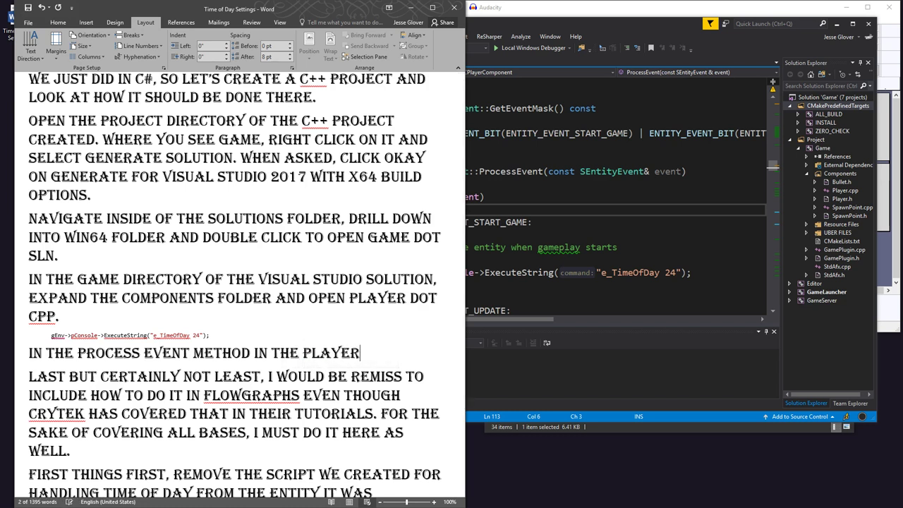
text( dot cpp)
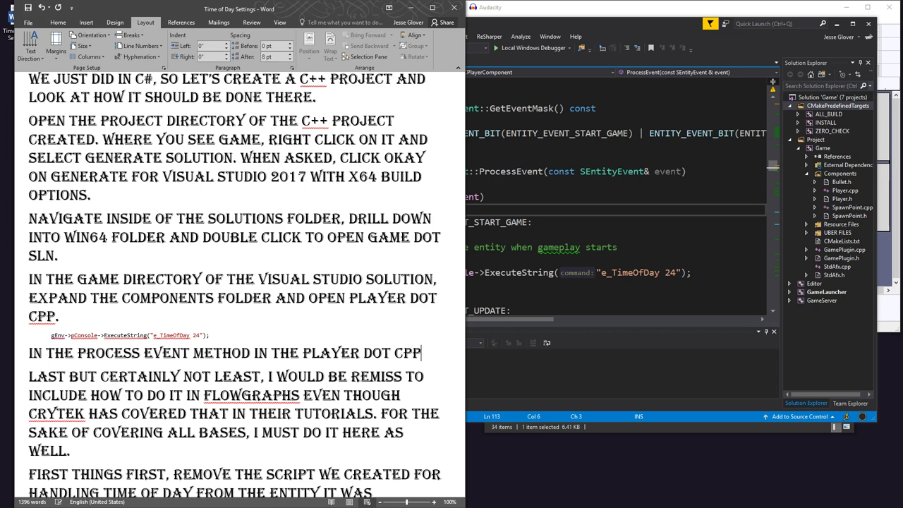
text( file. a)
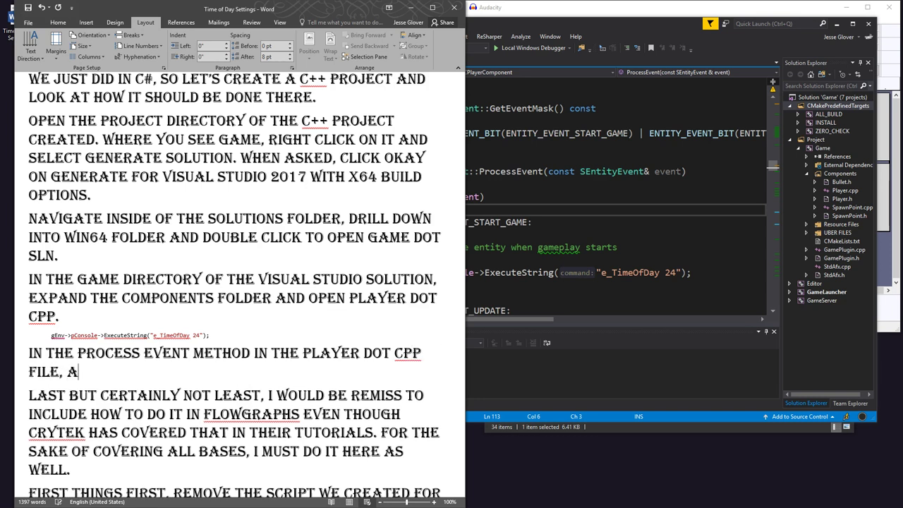
key(BackSpace)
Check the time-of-day code line, then continue the paragraph with 'go to the case of'
click(676, 272)
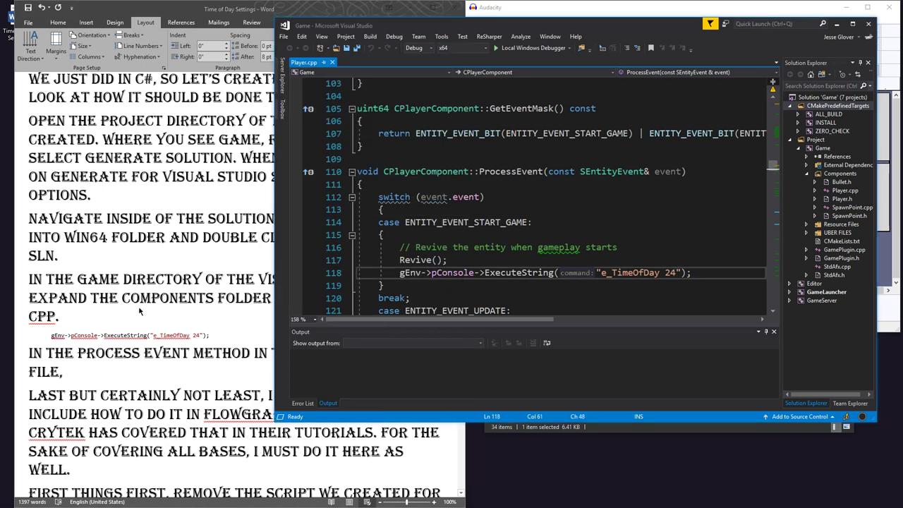
click(134, 365)
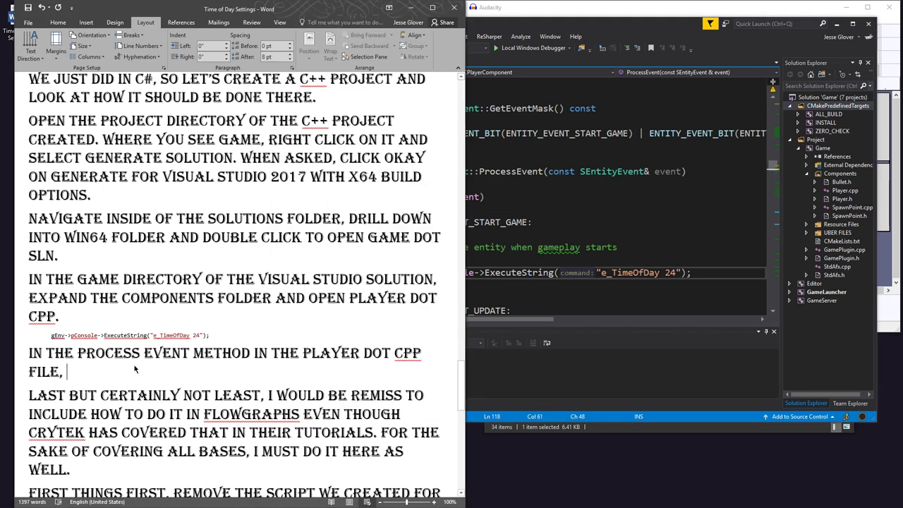
text(go to the )
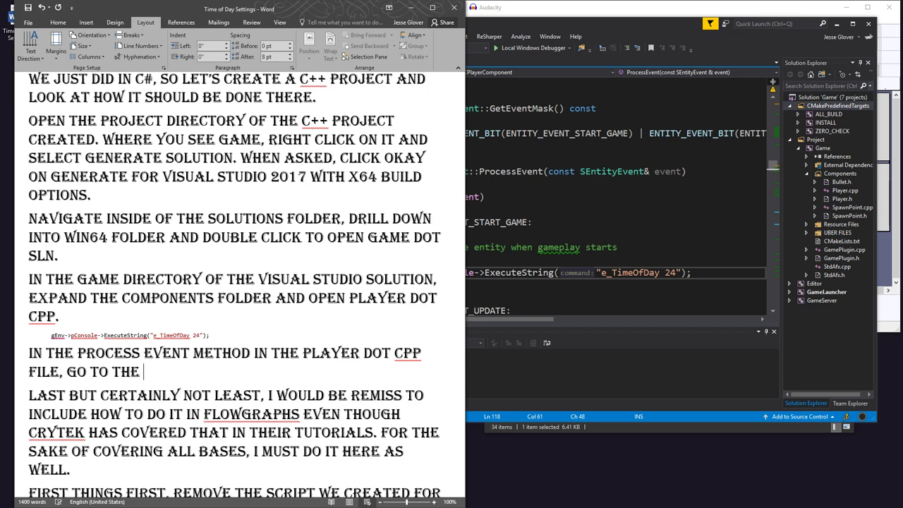
text(case of)
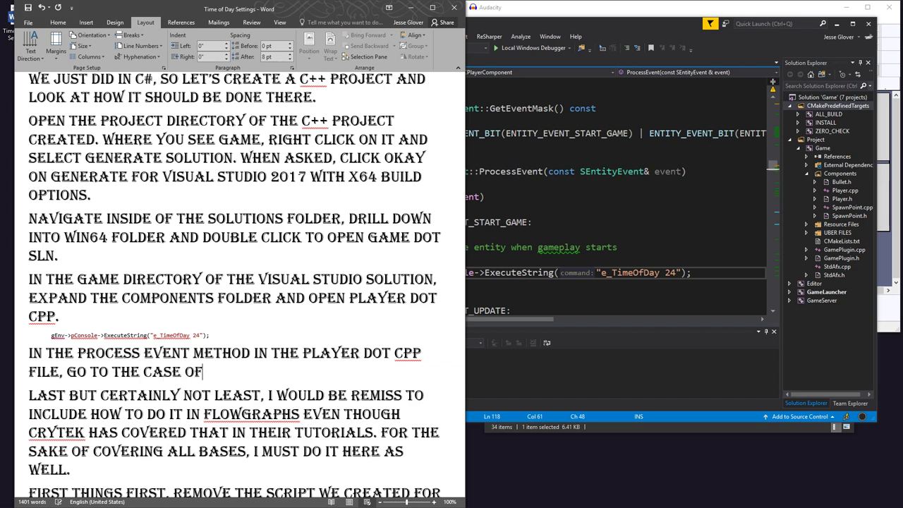
Replace 'of' with ENTITY_EVENT_START_GAME from Player.cpp, removing the duplicate line
click(506, 274)
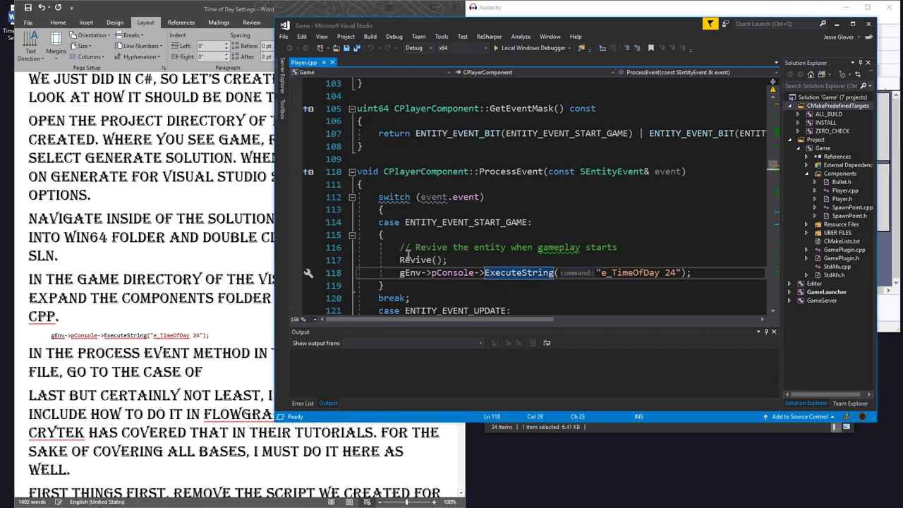
double_click(406, 222)
key(ctrl+c)
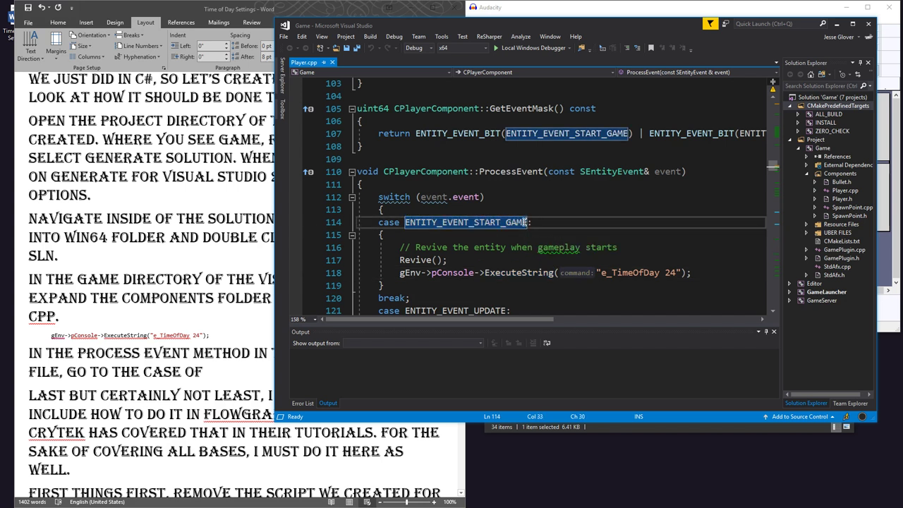
click(416, 222)
click(405, 222)
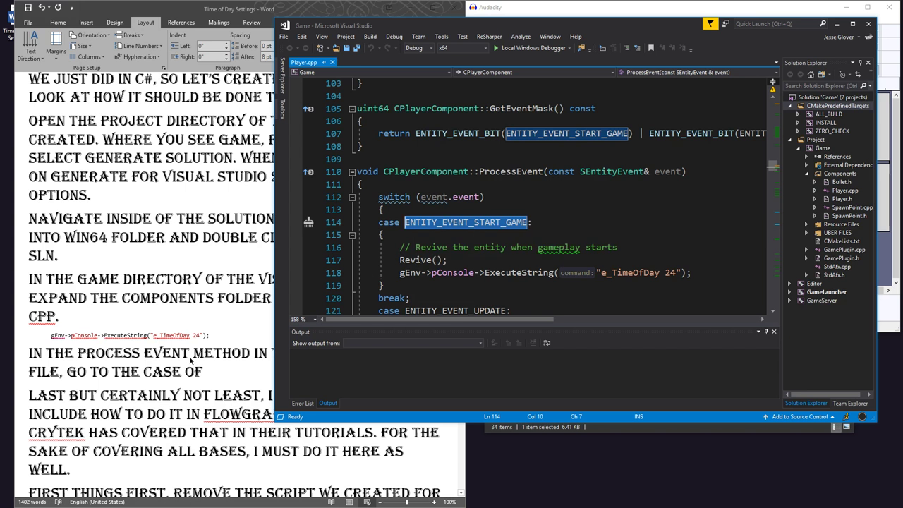
click(208, 372)
drag(208, 372, 181, 372)
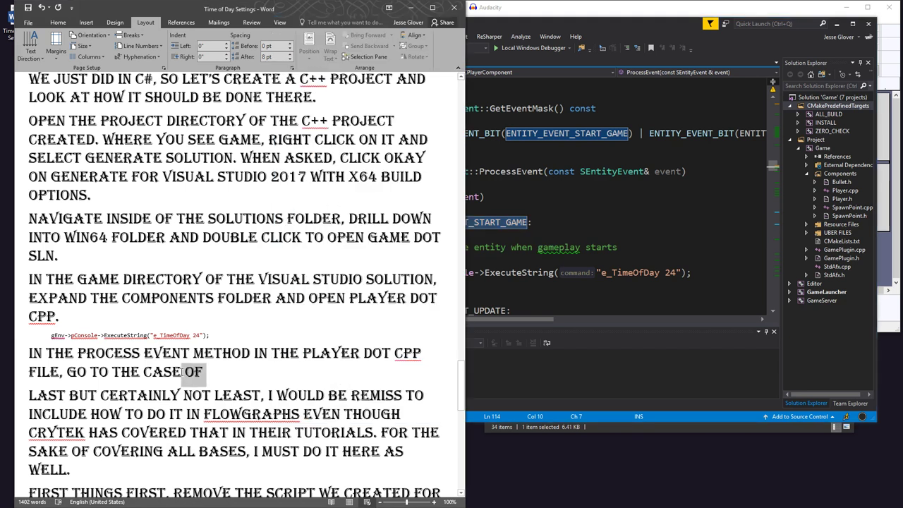
key(BackSpace)
key(ctrl+v)
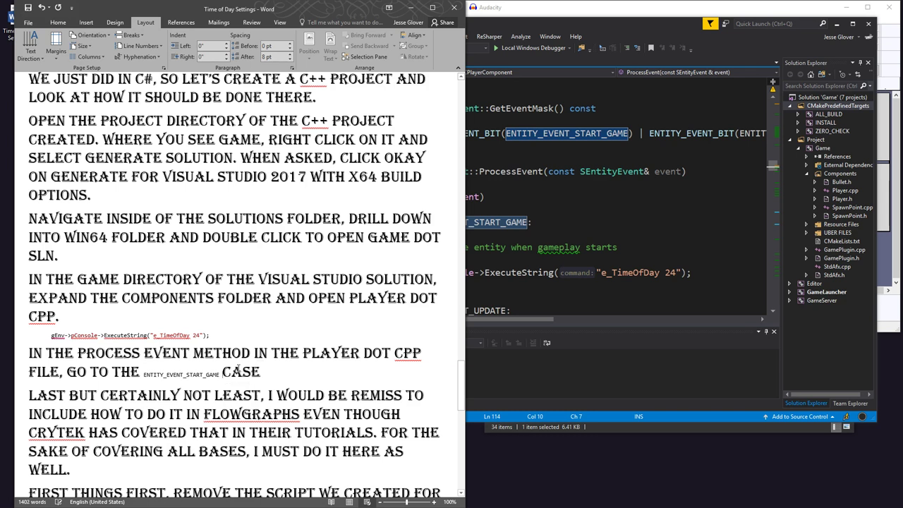
text(ENTITY_)
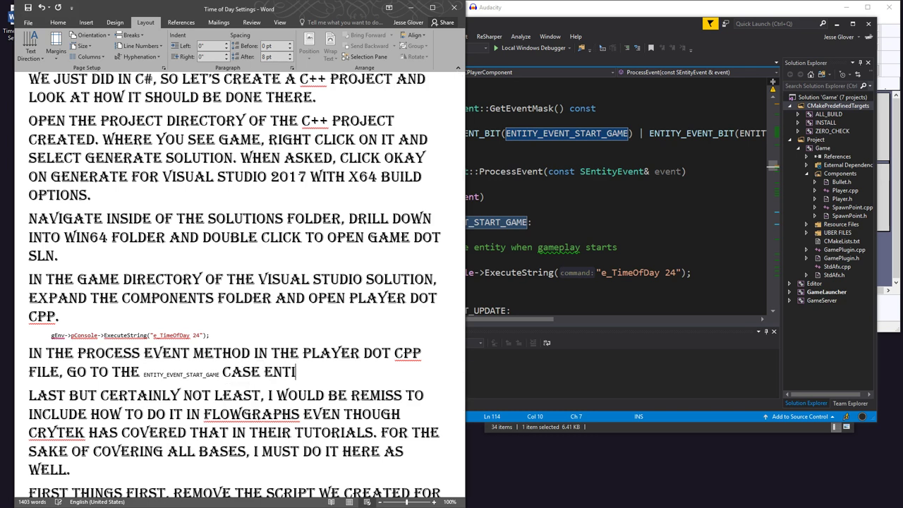
text(EVENT_START_GAME)
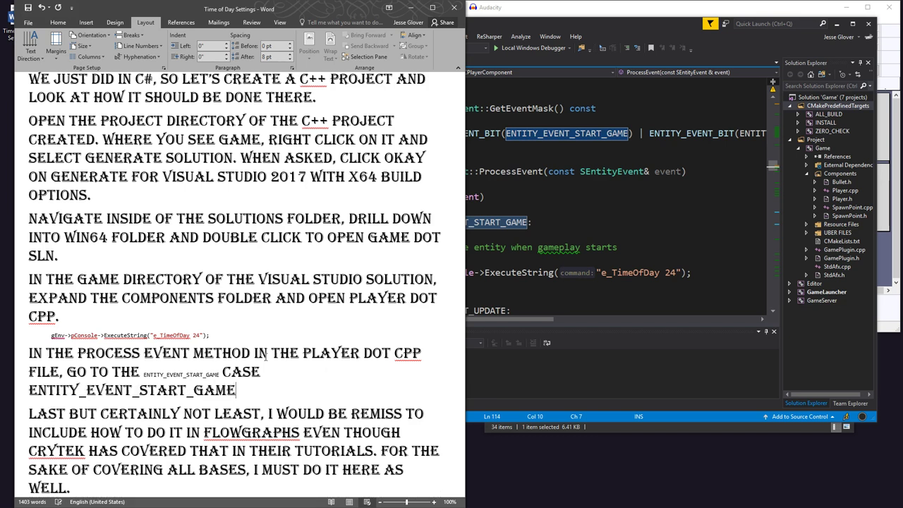
drag(238, 393, 27, 397)
key(ctrl+c)
key(BackSpace)
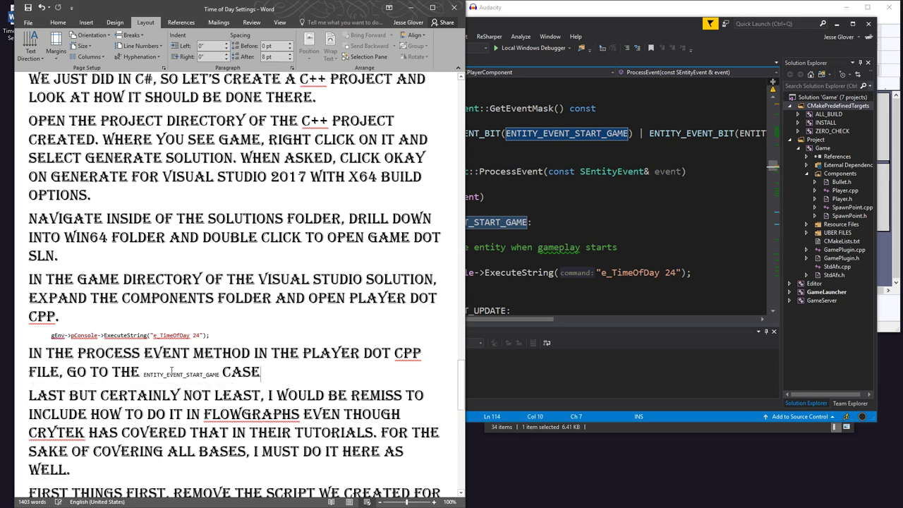
Match the case name to the document font, append ', underneath of revive add...' and start a new line
drag(220, 374, 143, 374)
key(ctrl+v)
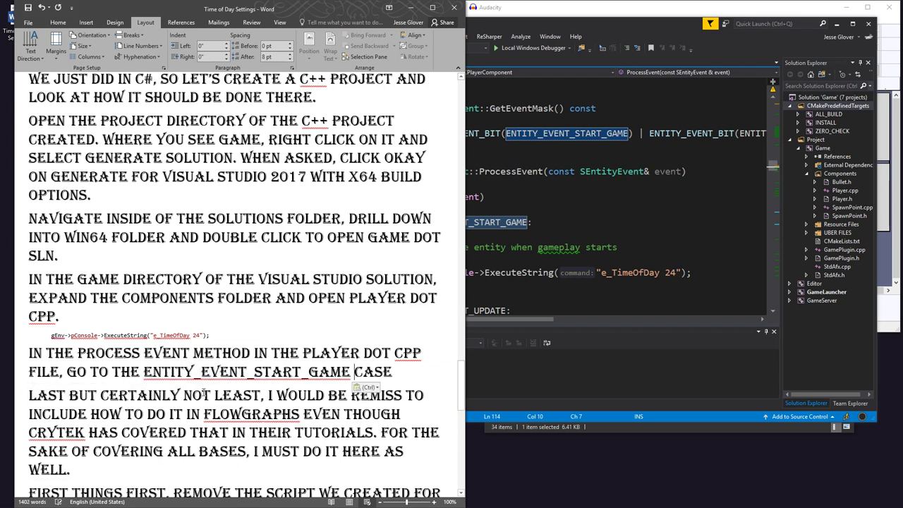
click(415, 373)
key(Escape)
text(, underneath)
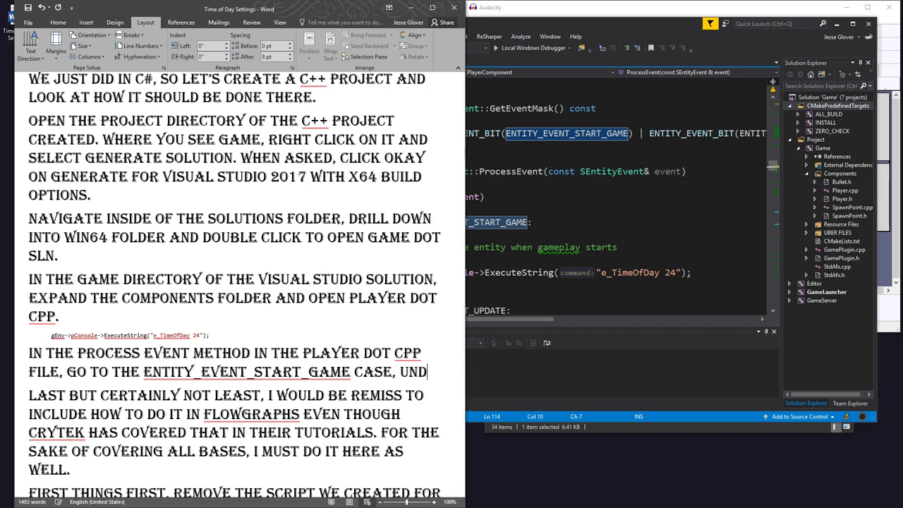
text( of revive)
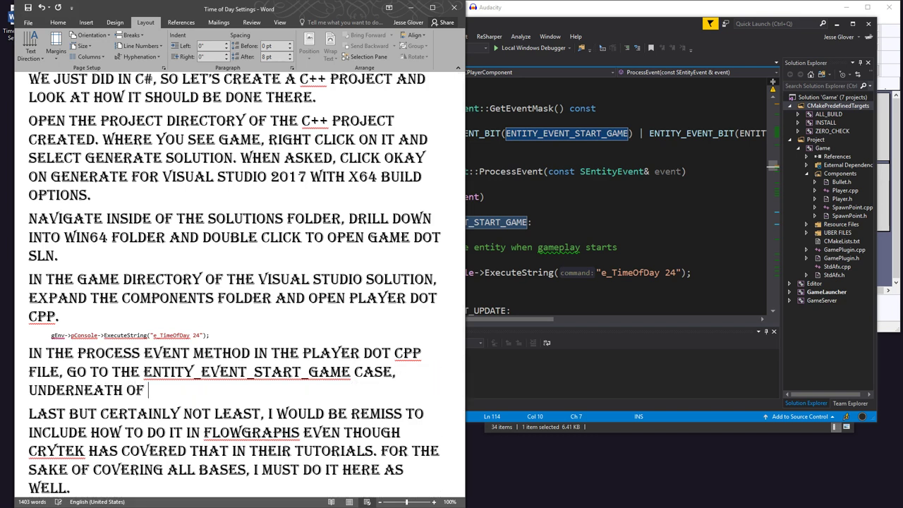
text( add...)
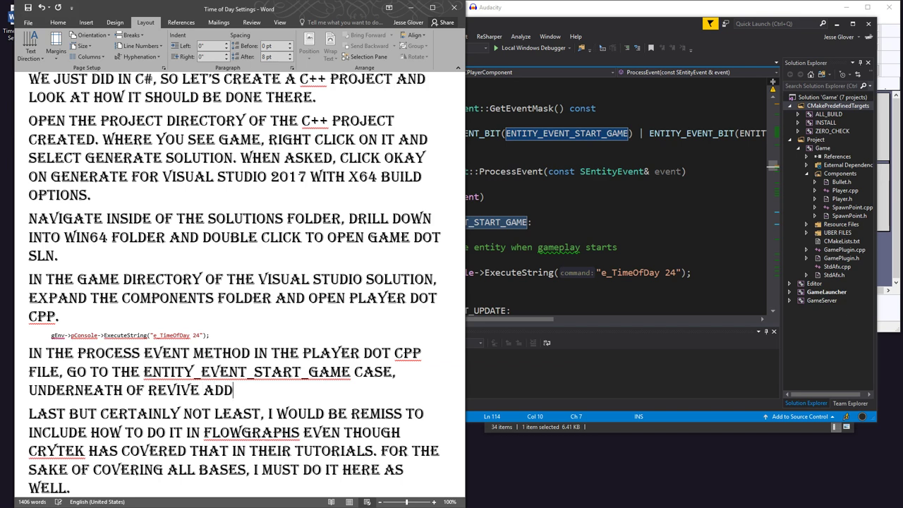
key(Return)
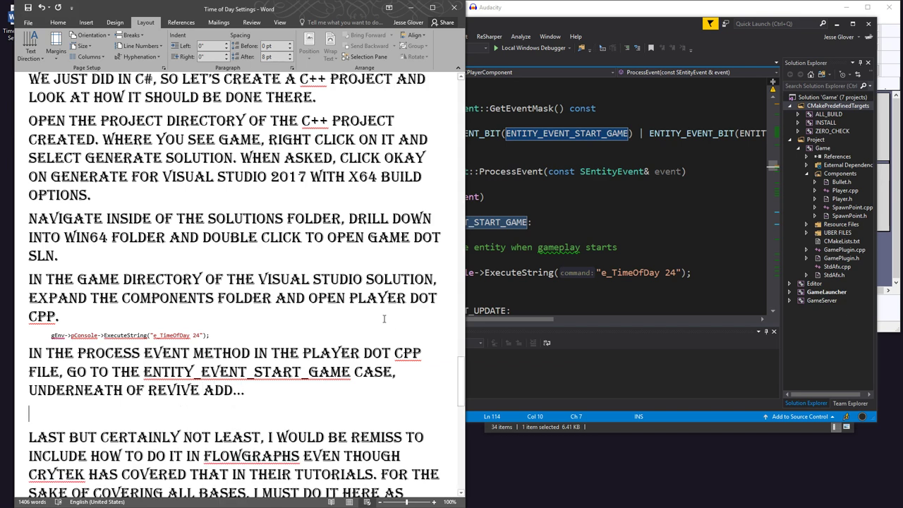
click(494, 298)
scroll(505, 283, down, 1)
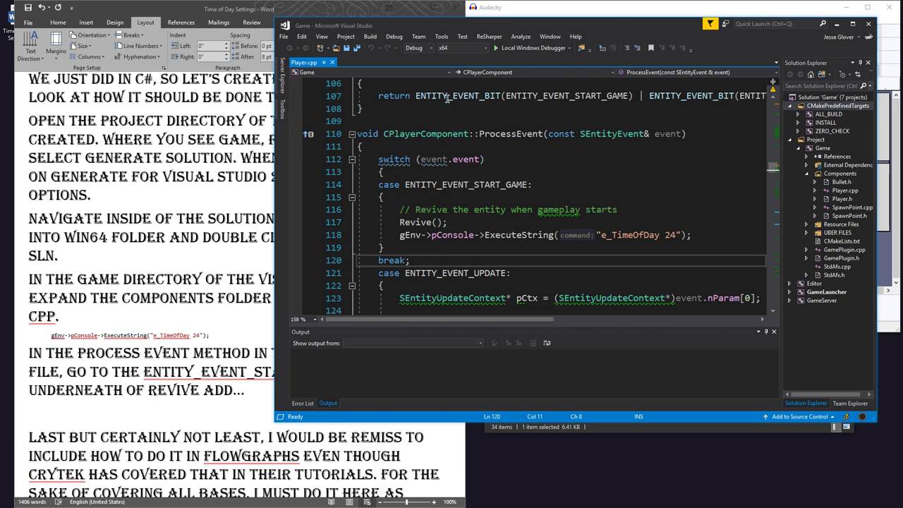
Start the empty line under the instruction with 'gEnv'
drag(436, 29, 589, 31)
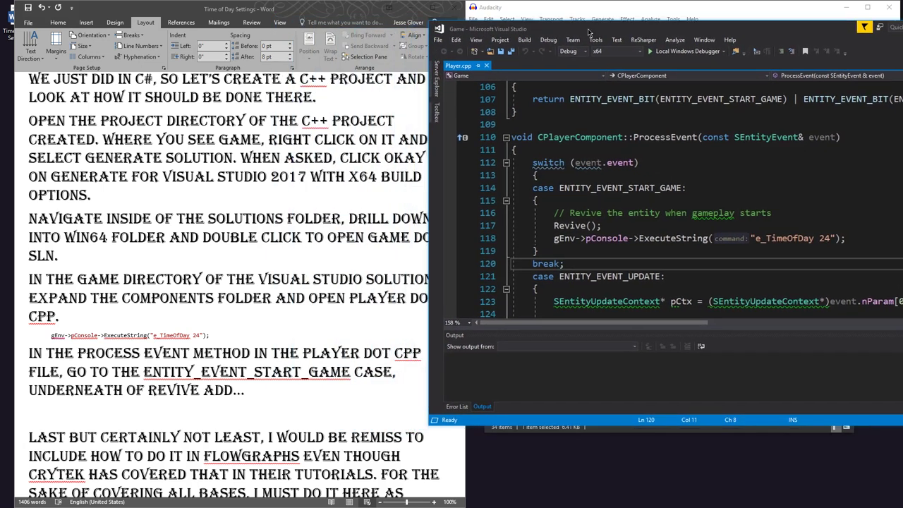
click(178, 408)
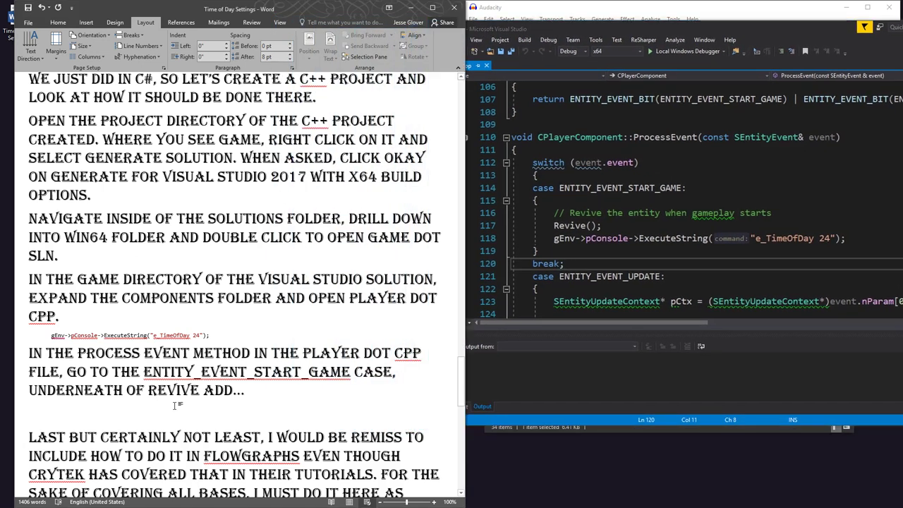
text(gEnv)
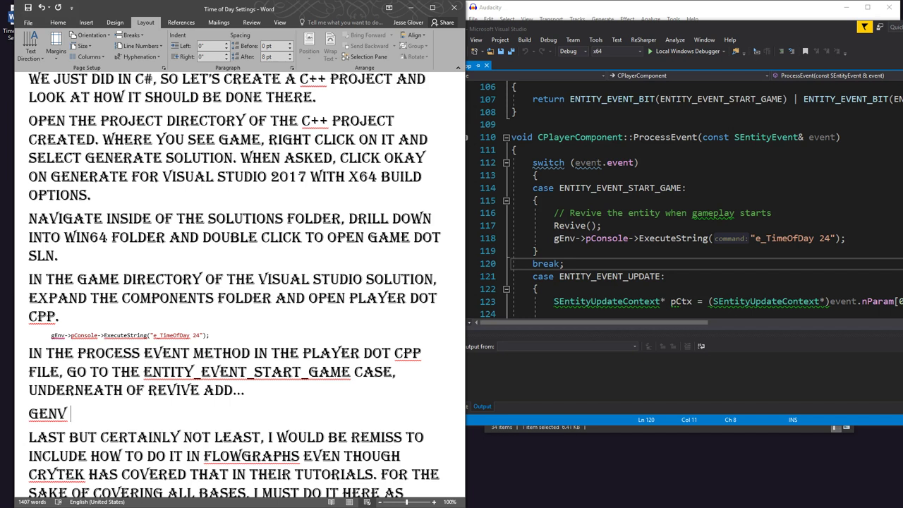
Examine the gEnv-> call on line 118 of Player.cpp, then open a new browser tab
click(582, 239)
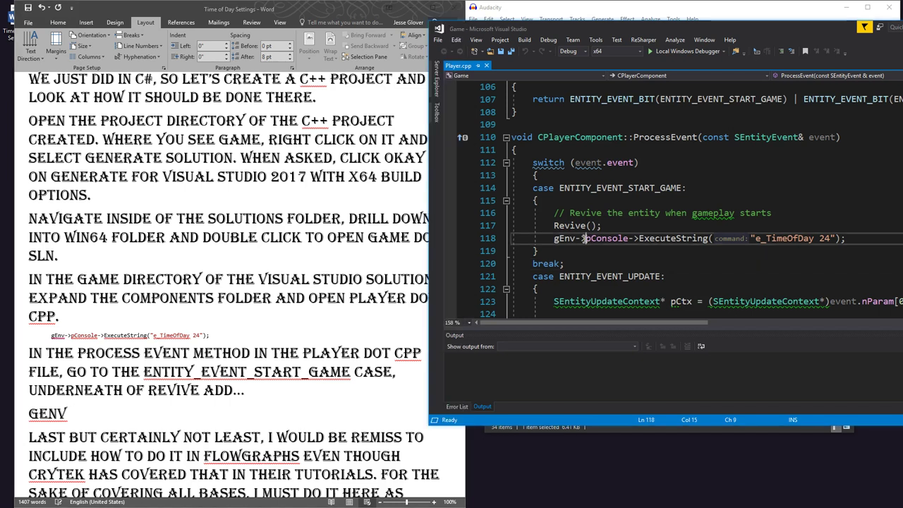
click(580, 238)
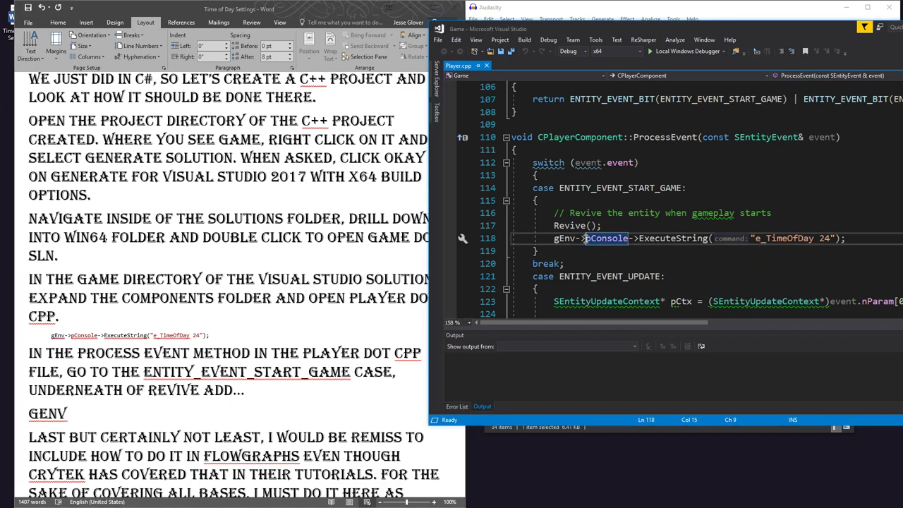
click(576, 238)
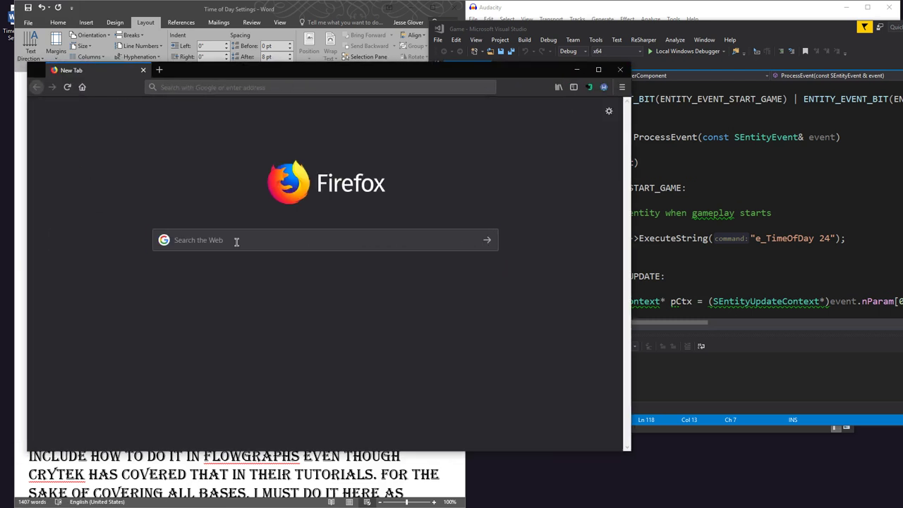
click(236, 242)
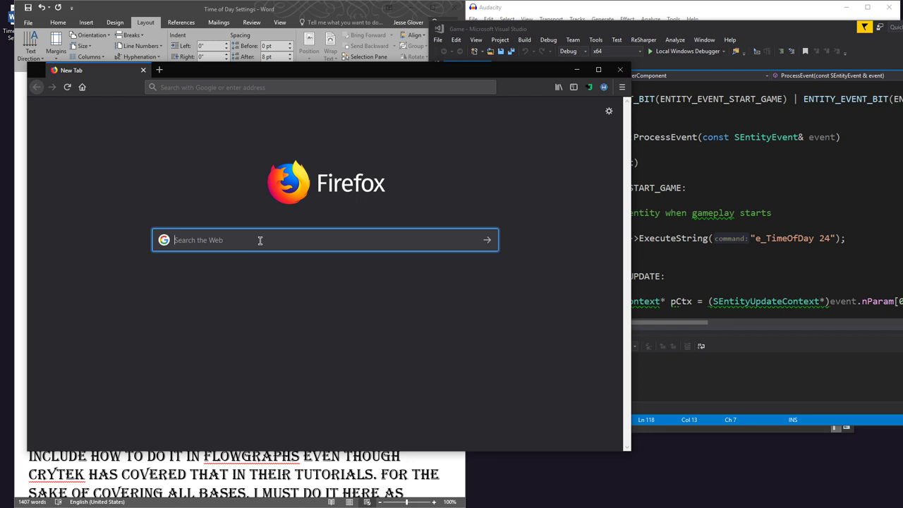
Google 'c++ -> meaning', read the 'What is -> in C programming?' answer, then minimize Firefox
text(c++ -> meaning)
key(Return)
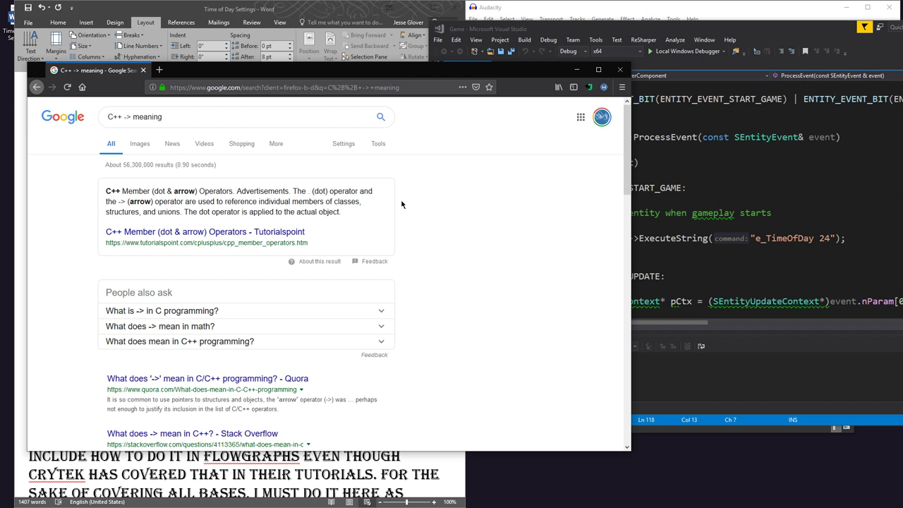
click(384, 311)
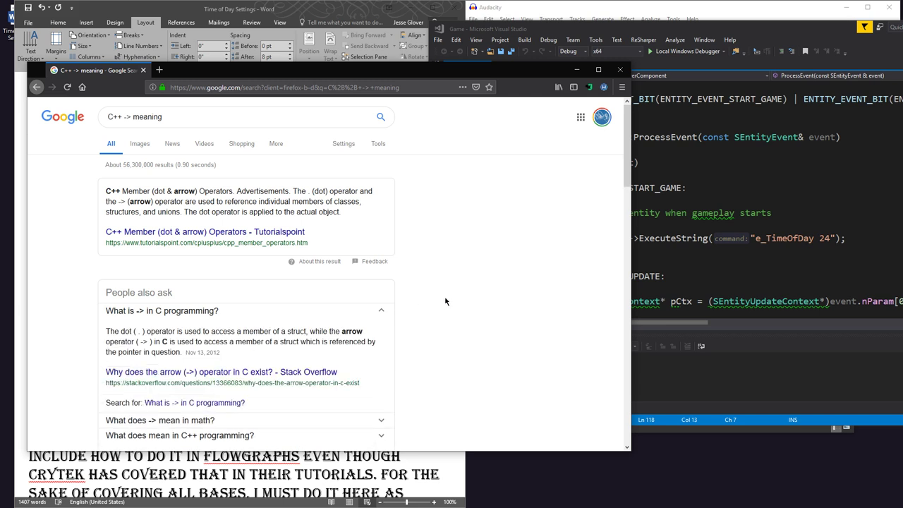
click(576, 70)
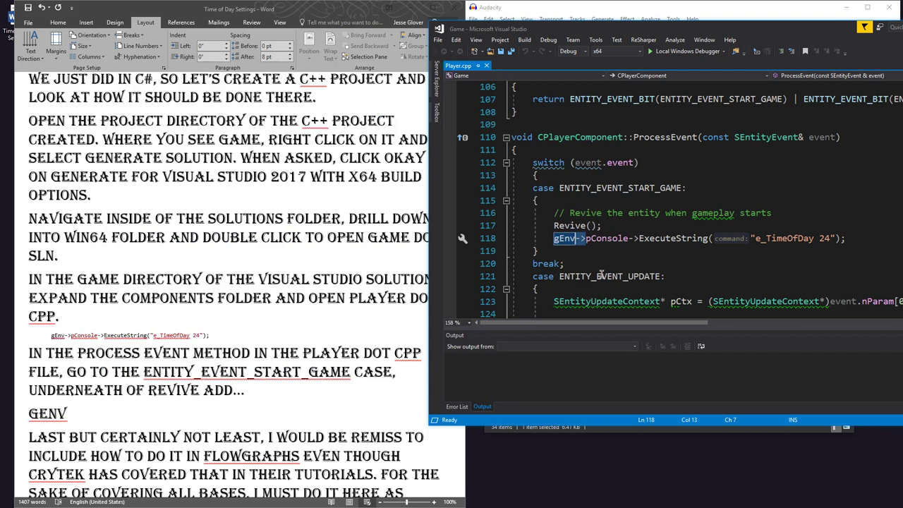
Spell out the call: 'member arrow operator pconsole…execute string…e underscore time of day…the number 24.'
click(271, 385)
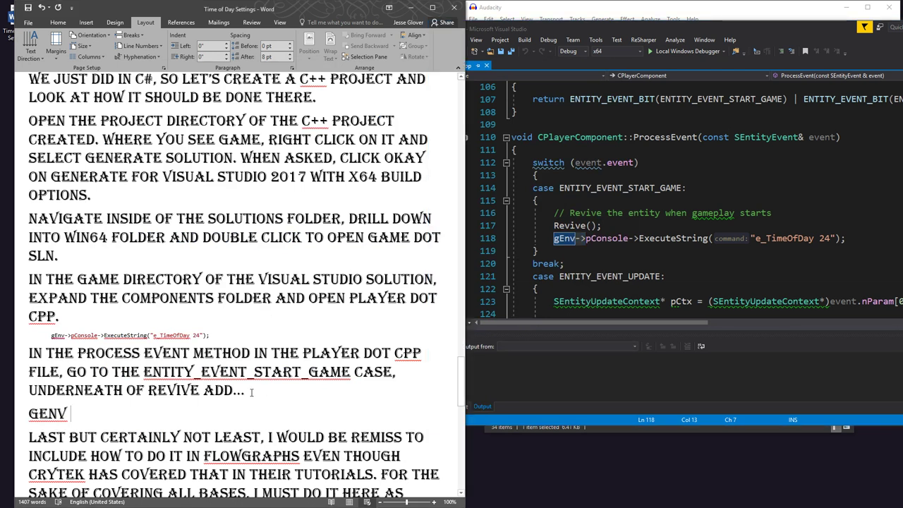
text(member ar)
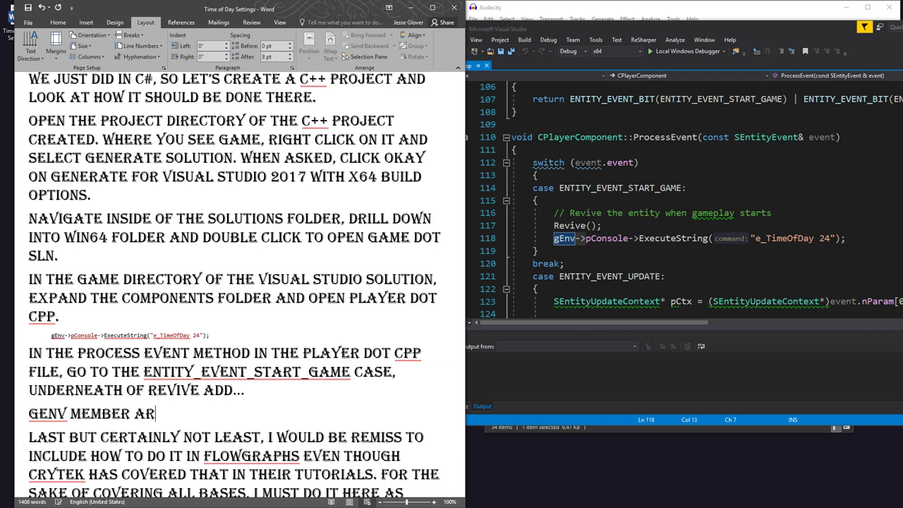
text(row operator )
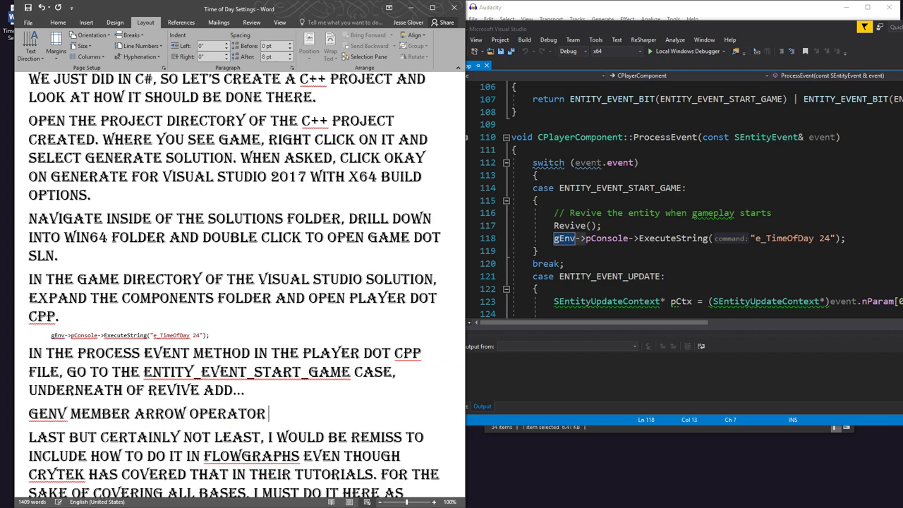
text(p)
text(console m)
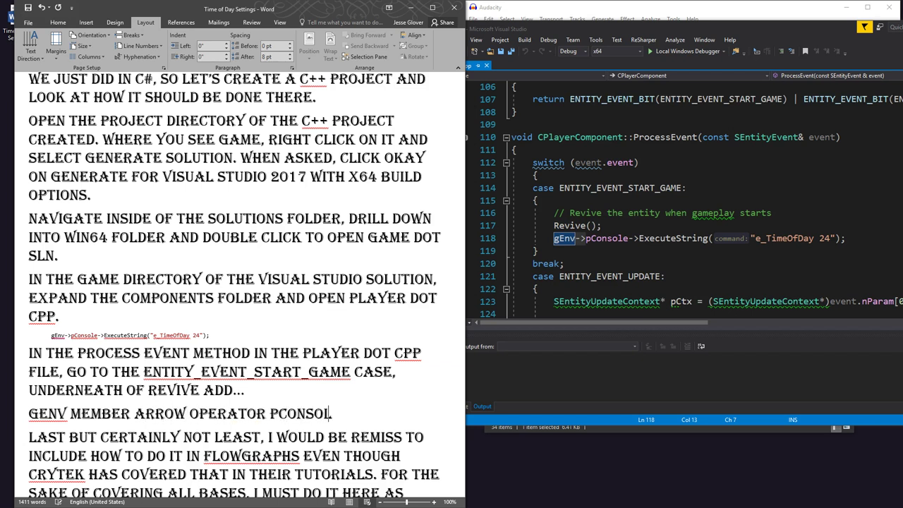
text(ember arrow)
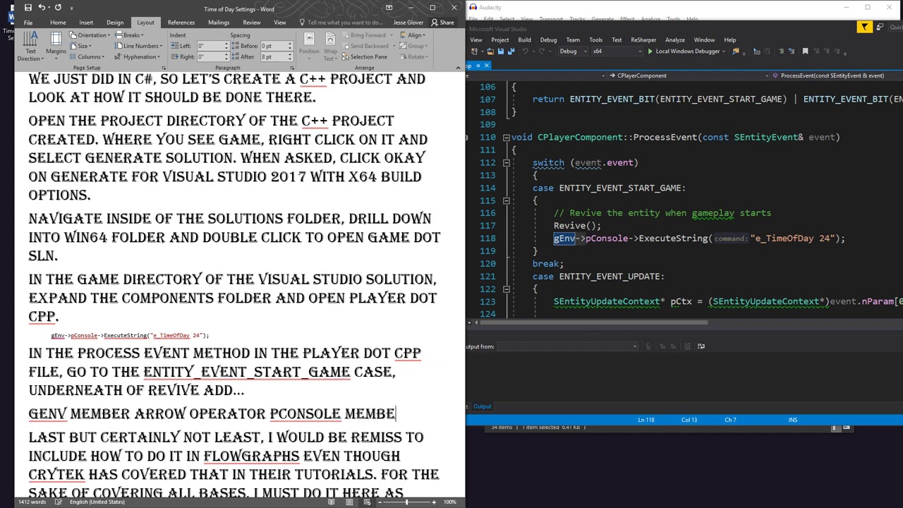
text( operator)
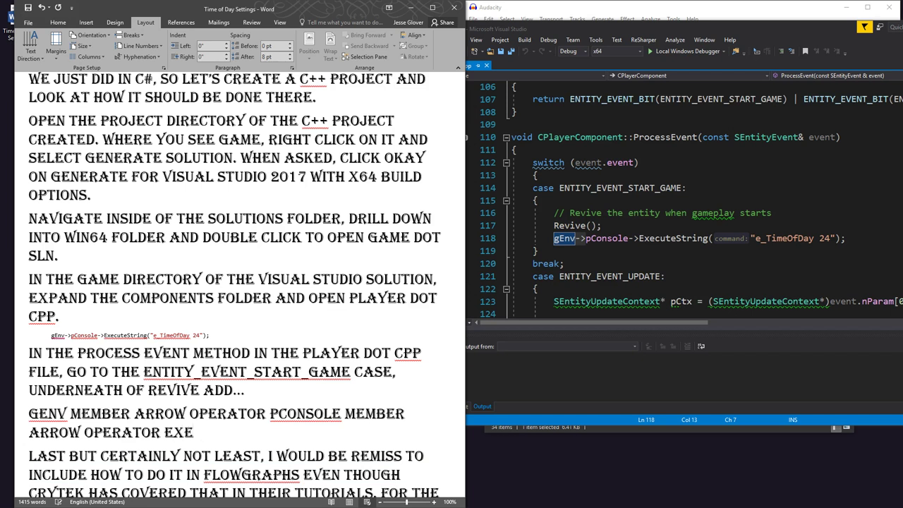
text(cute string)
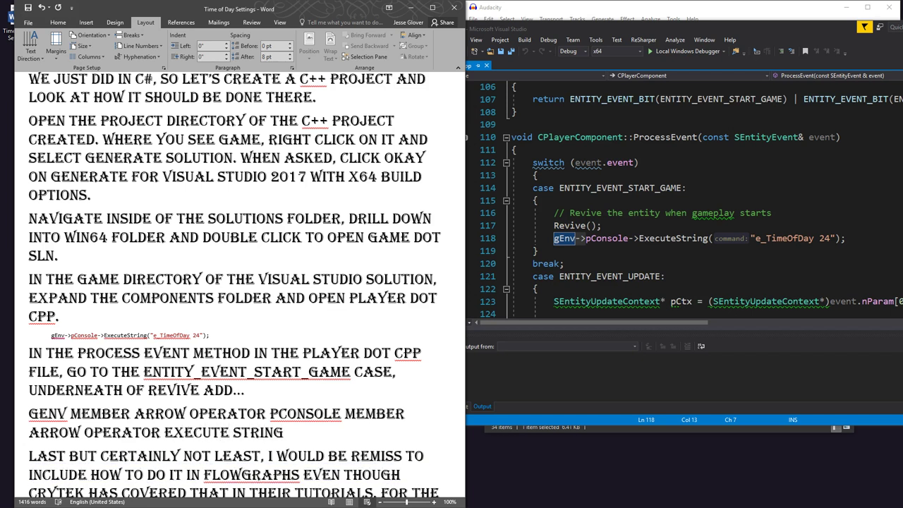
text( with the strin)
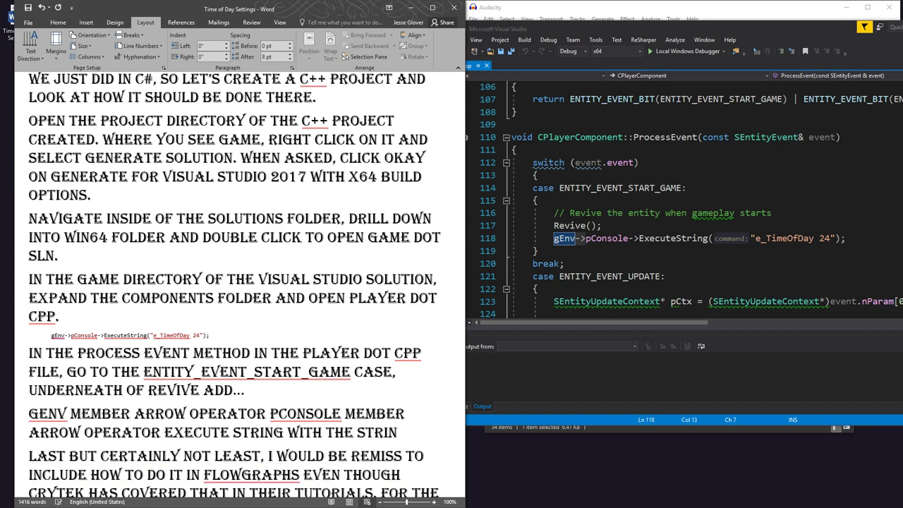
text(g parameter se)
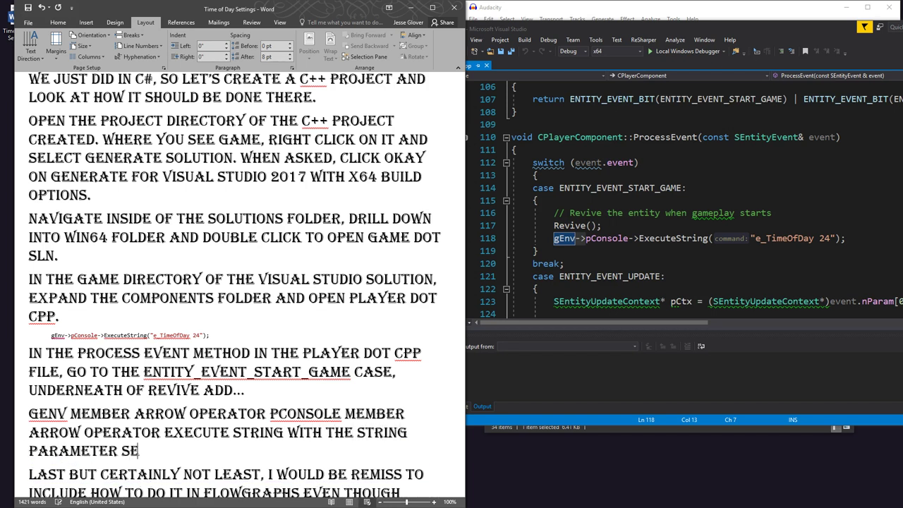
text(t to be e d)
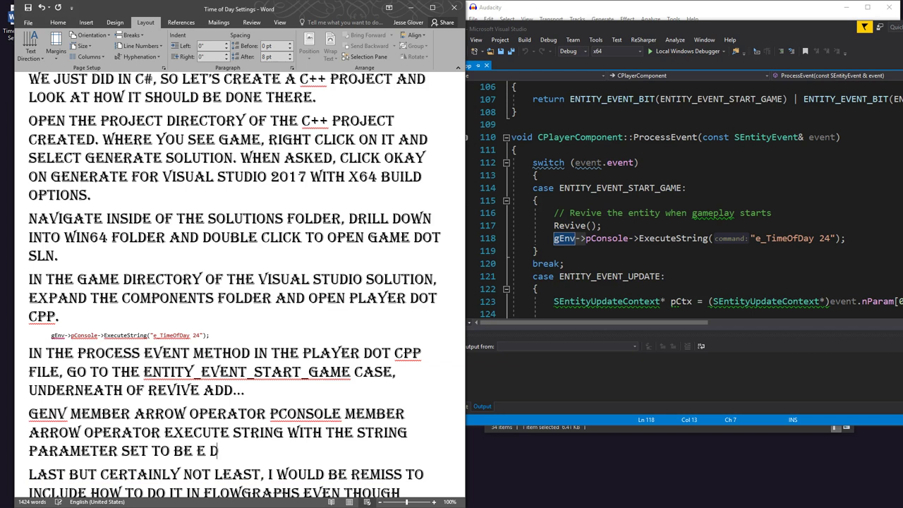
text(un)
key(BackSpace)
text(underscore time of da)
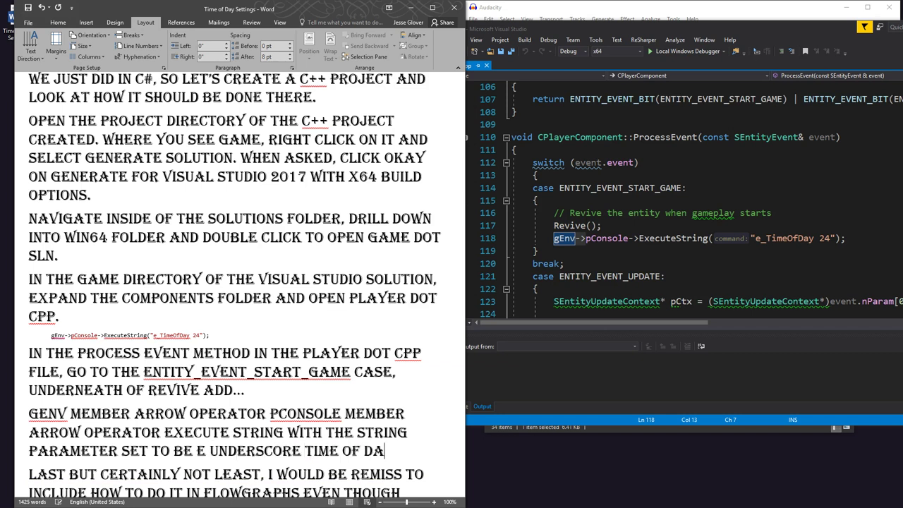
text(y with space in)
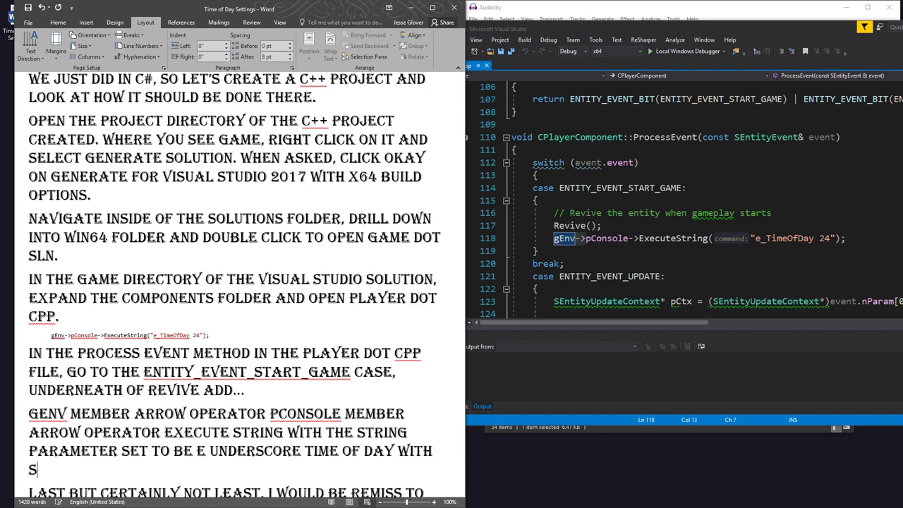
text( betwee)
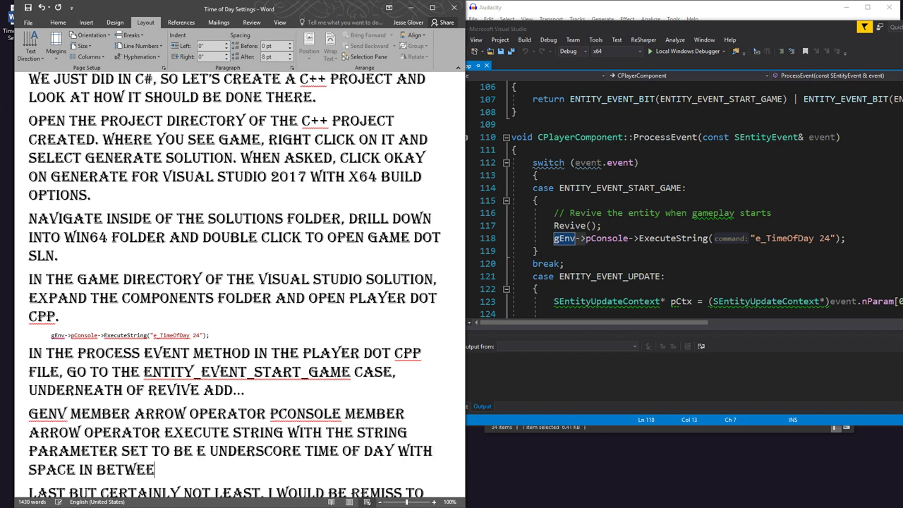
text(n and the number)
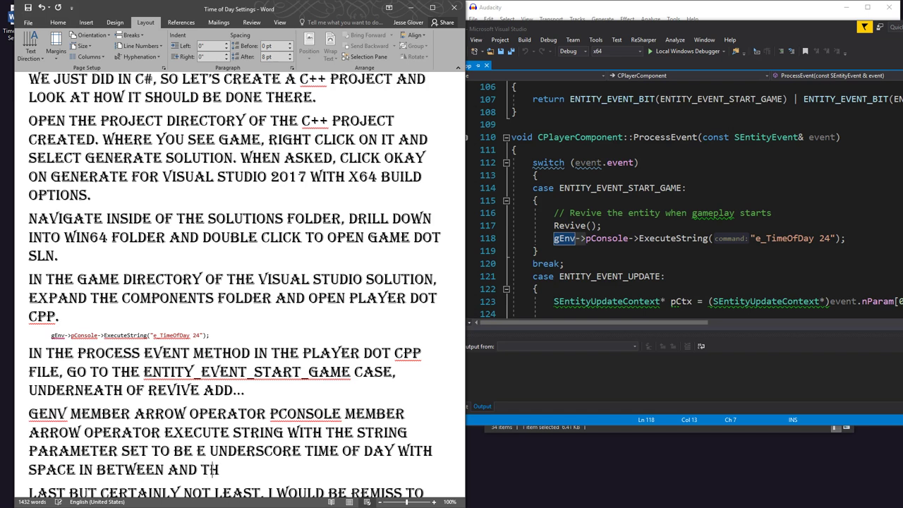
text( 2)
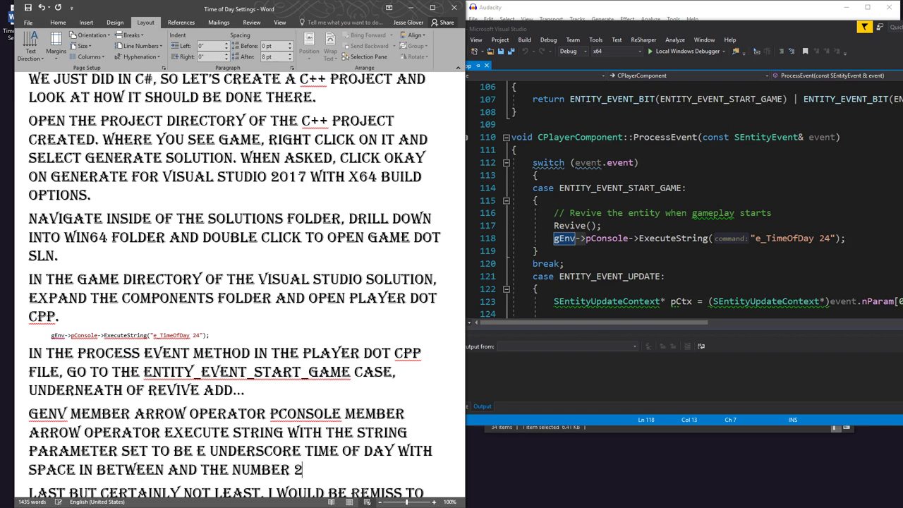
text(4.)
key(Return)
Type 'This tells the game environment…execute the string specified, which will change the time of day to 23:59.'
text(This tells the ga)
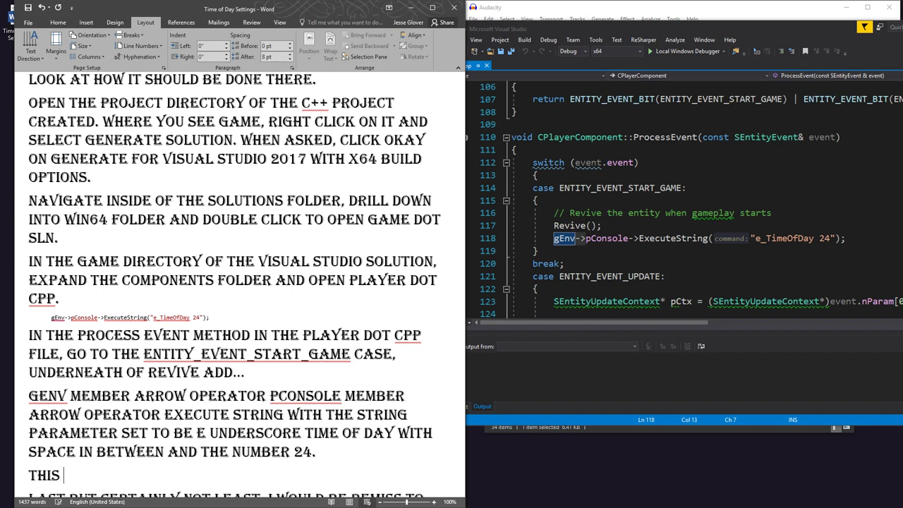
text(me environment)
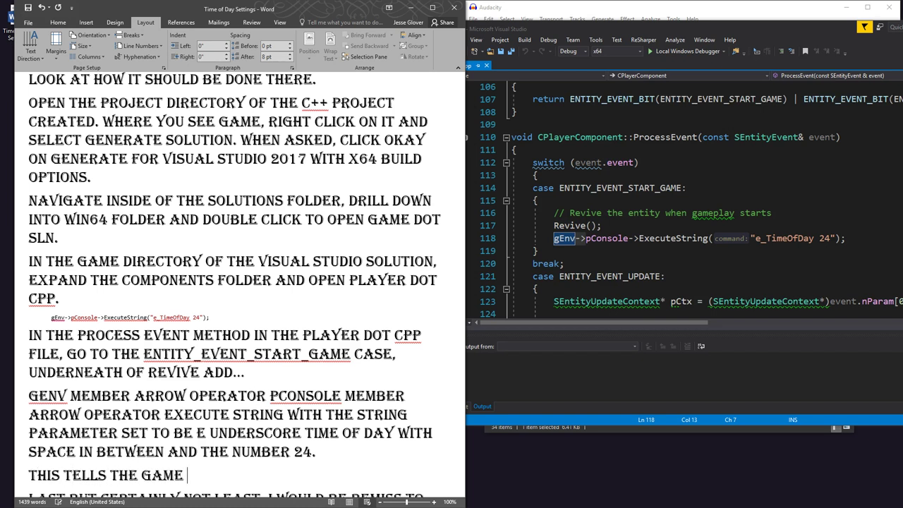
text( to use)
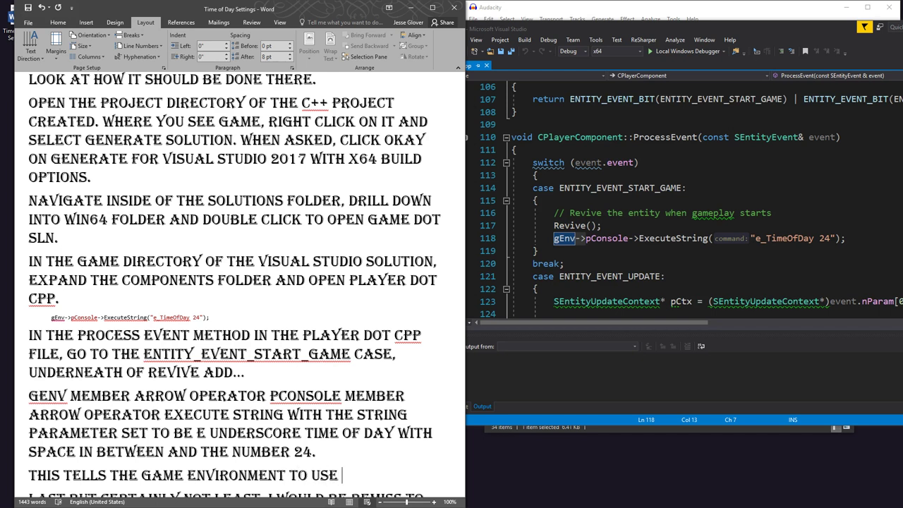
text( the console variabl)
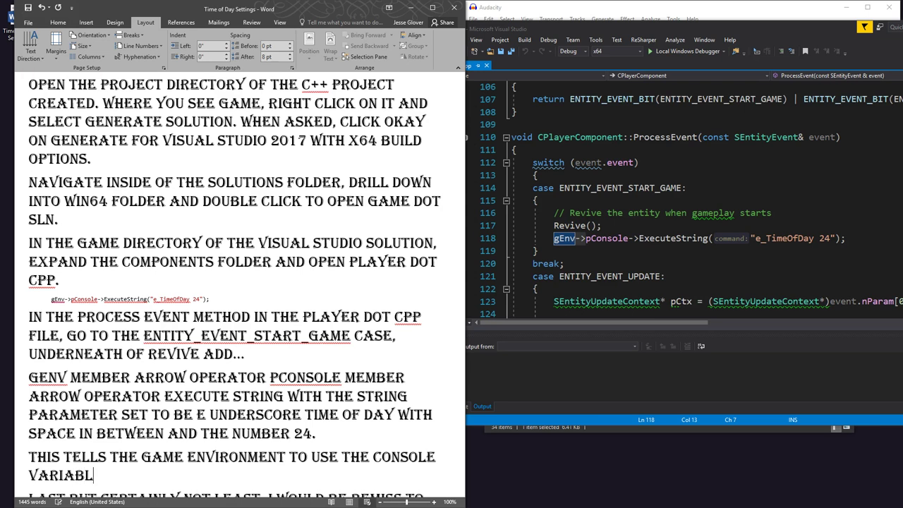
text(e to execute)
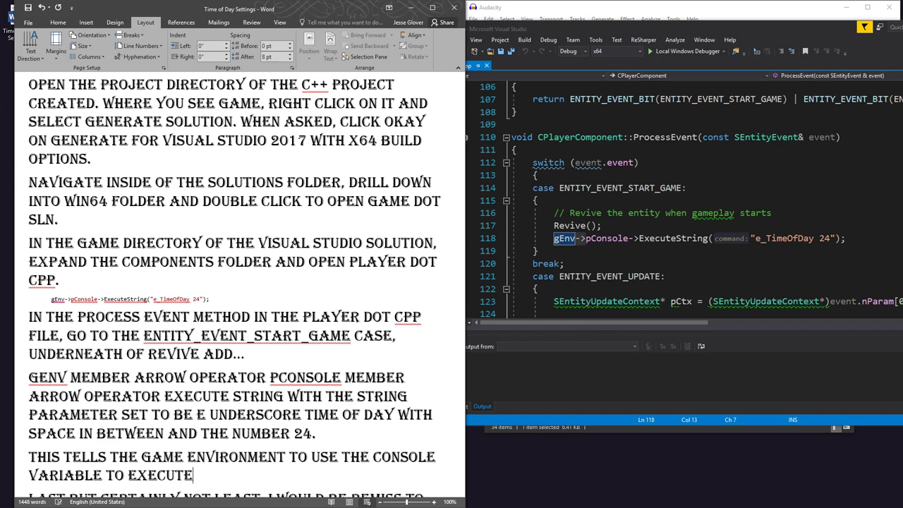
text( the strin)
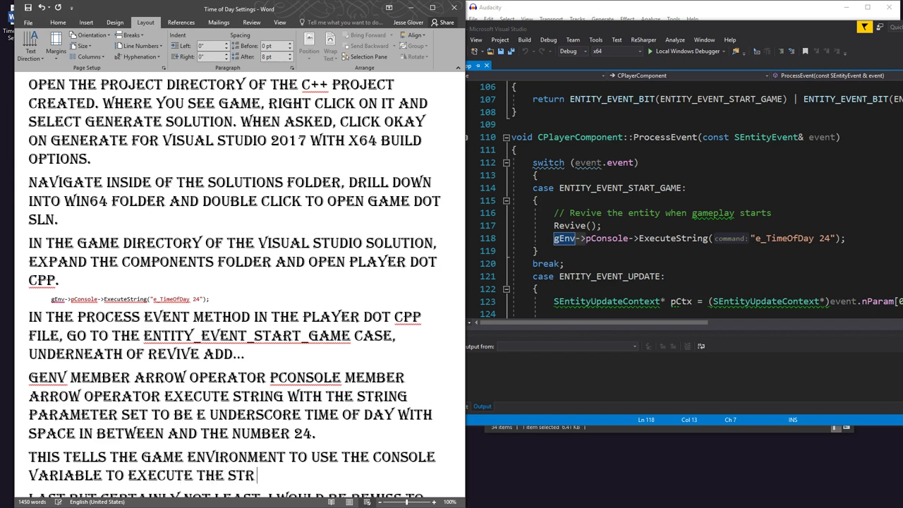
key(BackSpace)
key(BackSpace)
key(BackSpace)
key(BackSpace)
key(BackSpace)
key(BackSpace)
key(BackSpace)
key(BackSpace)
key(BackSpace)
key(BackSpace)
key(BackSpace)
key(BackSpace)
key(BackSpace)
key(BackSpace)
key(BackSpace)
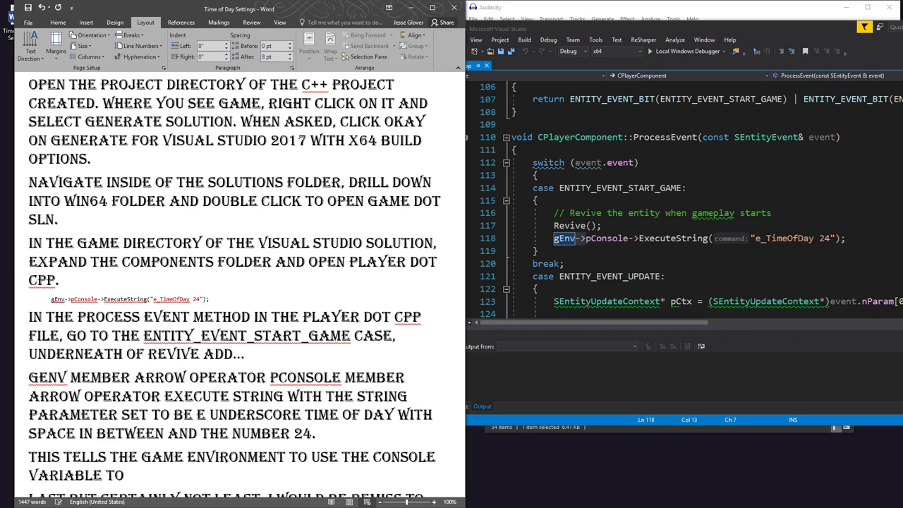
text(execute the string )
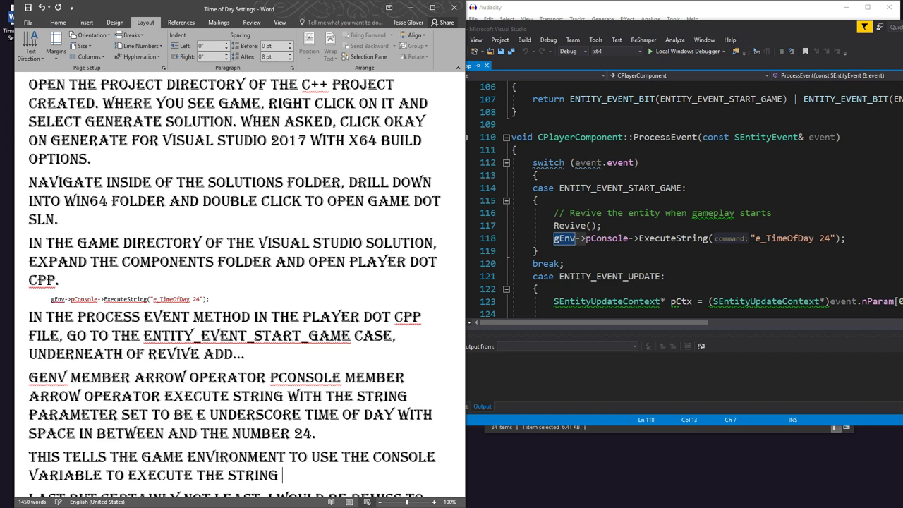
text(specified)
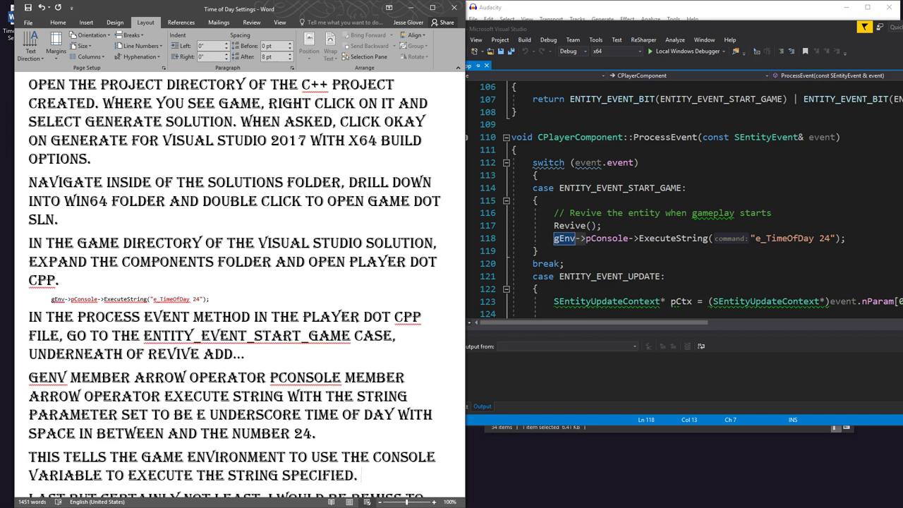
text(. which will)
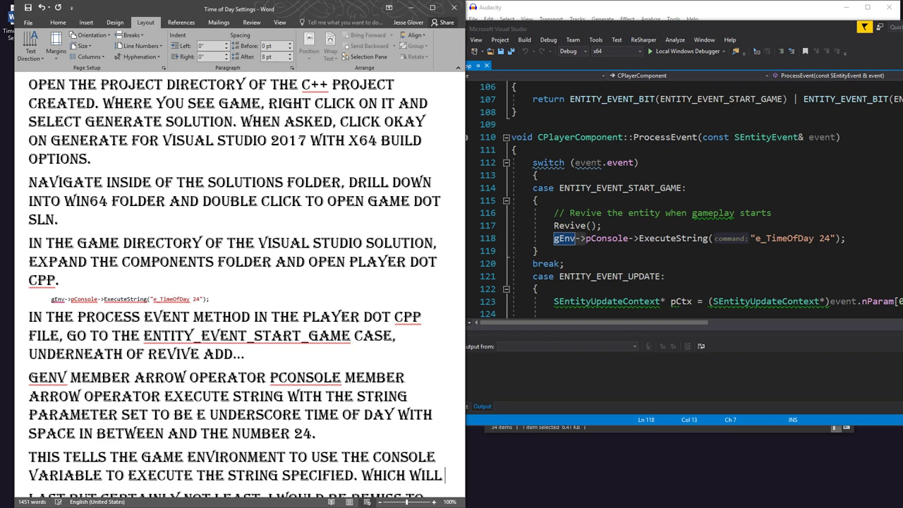
text( change the time of day)
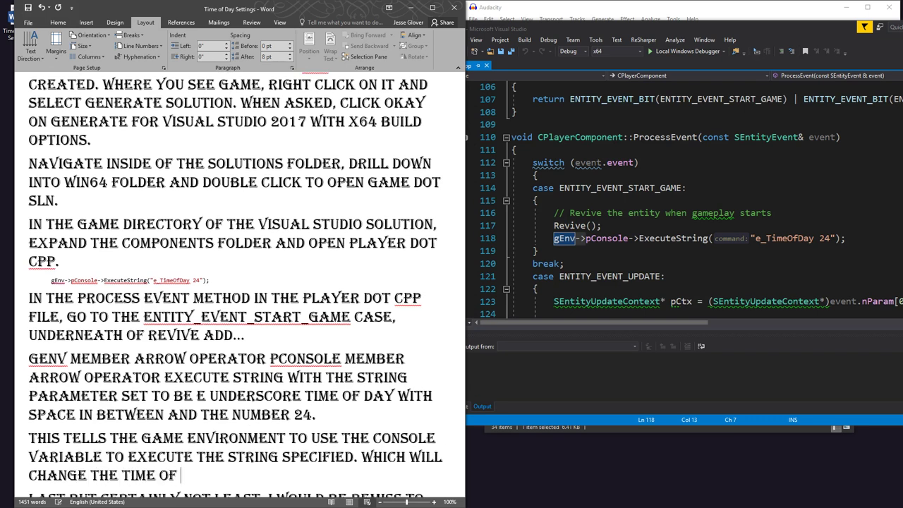
text( to 23:59.)
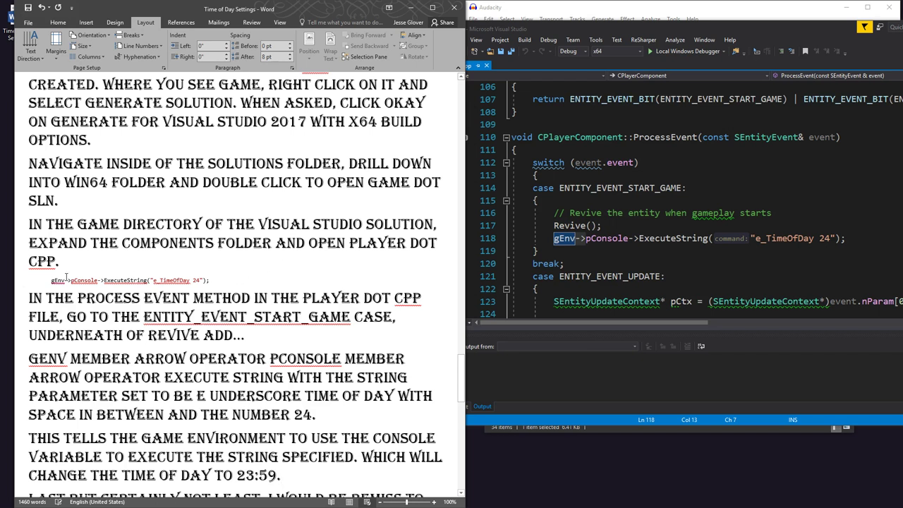
Delete the gEnv code line under 'CPP.' and leave an empty line there
drag(51, 280, 214, 281)
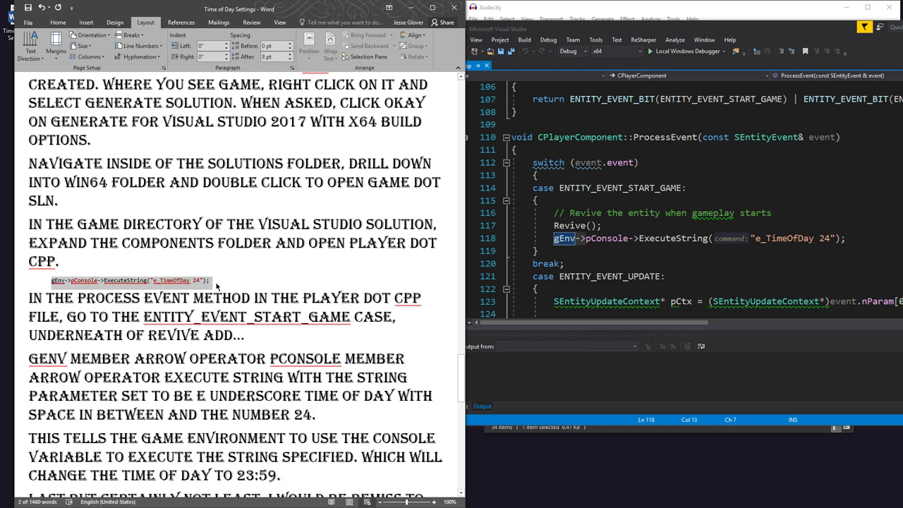
key(Delete)
key(BackSpace)
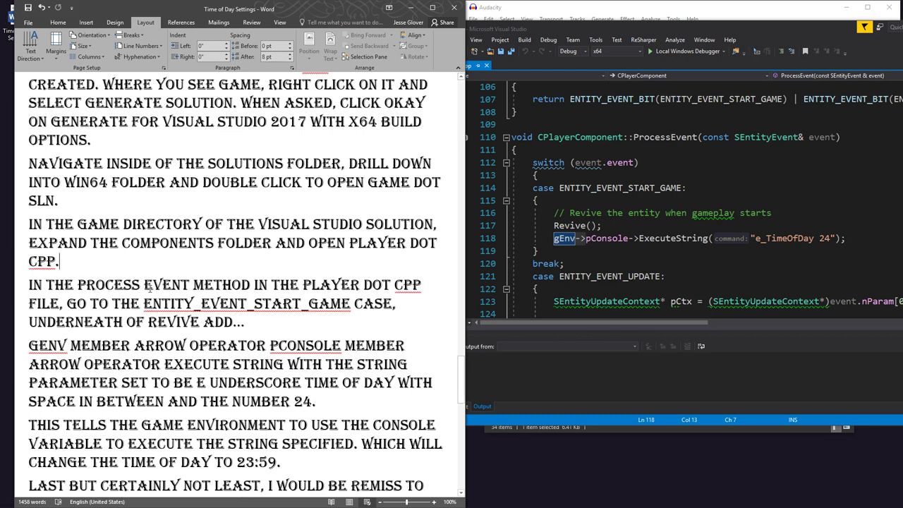
key(Return)
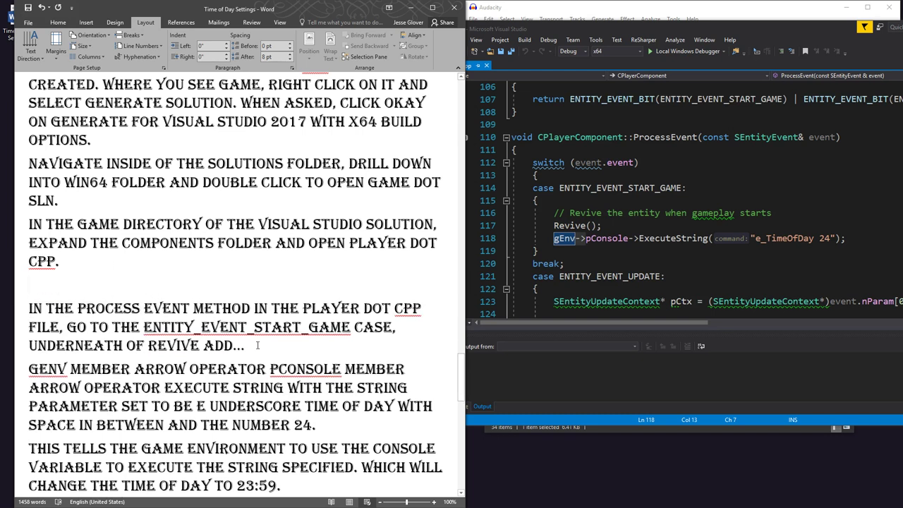
double_click(715, 30)
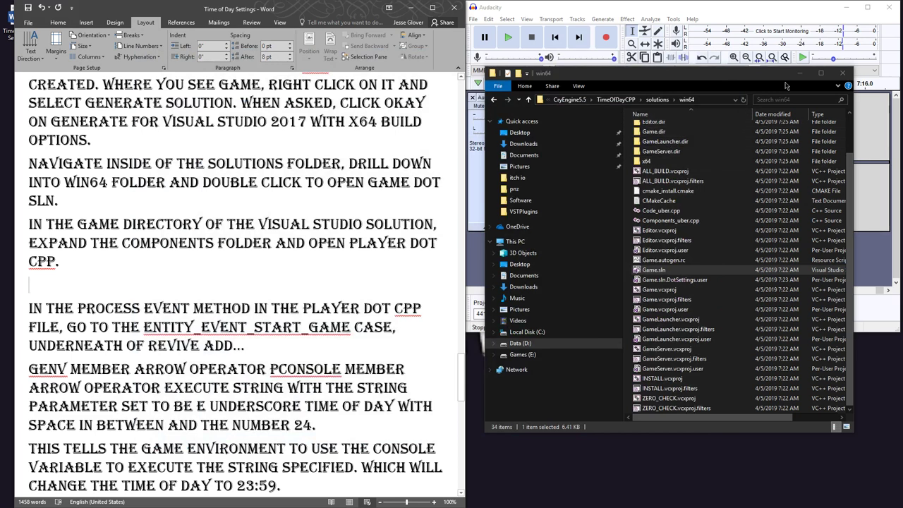
Replay the narration's end and delete the trailing audio so it ends at 7:13.6
click(842, 73)
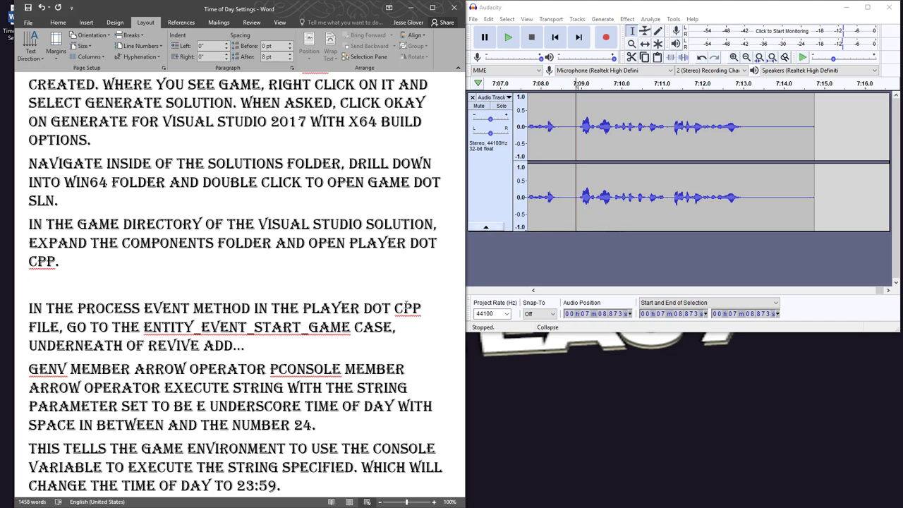
scroll(379, 320, up, 2)
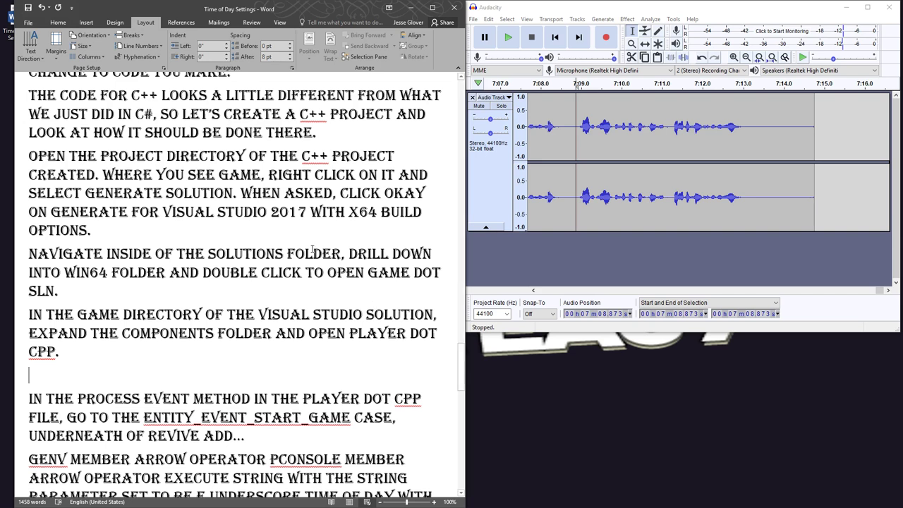
scroll(312, 248, down, 2)
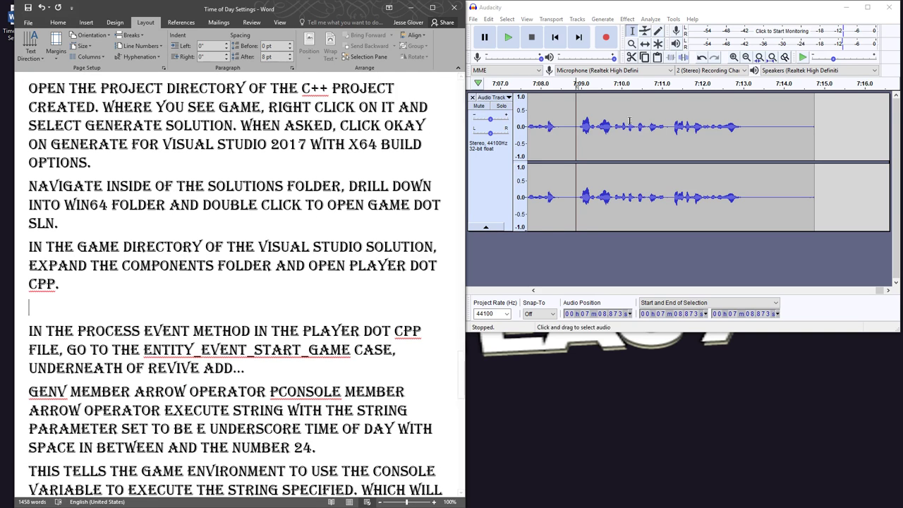
click(508, 37)
scroll(332, 168, up, 1)
scroll(333, 167, down, 3)
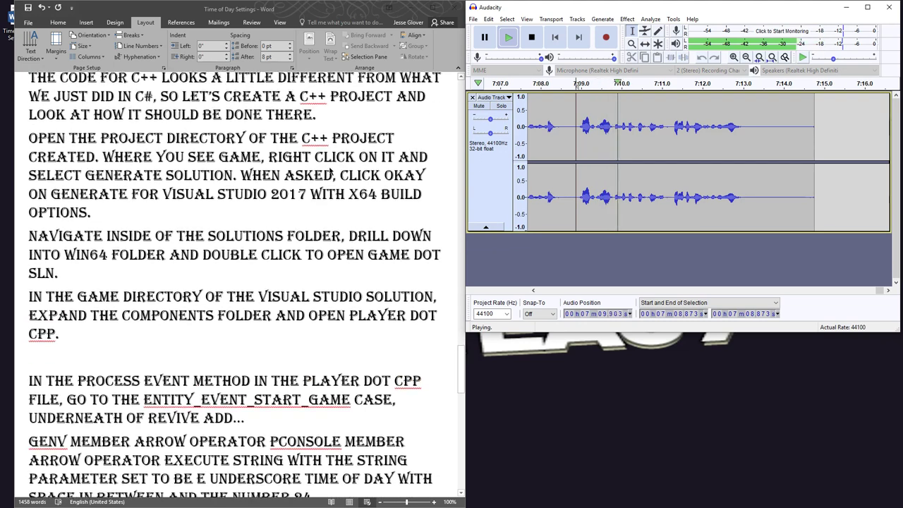
scroll(331, 171, up, 4)
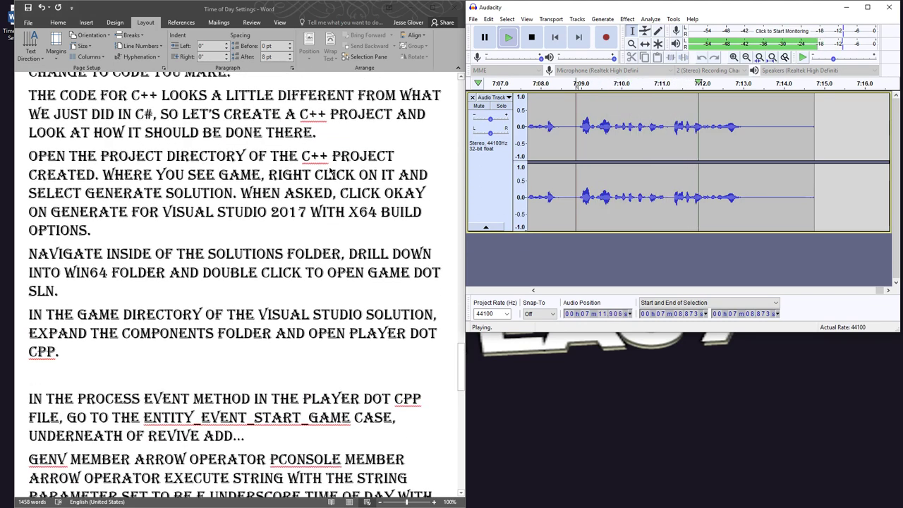
scroll(329, 172, down, 2)
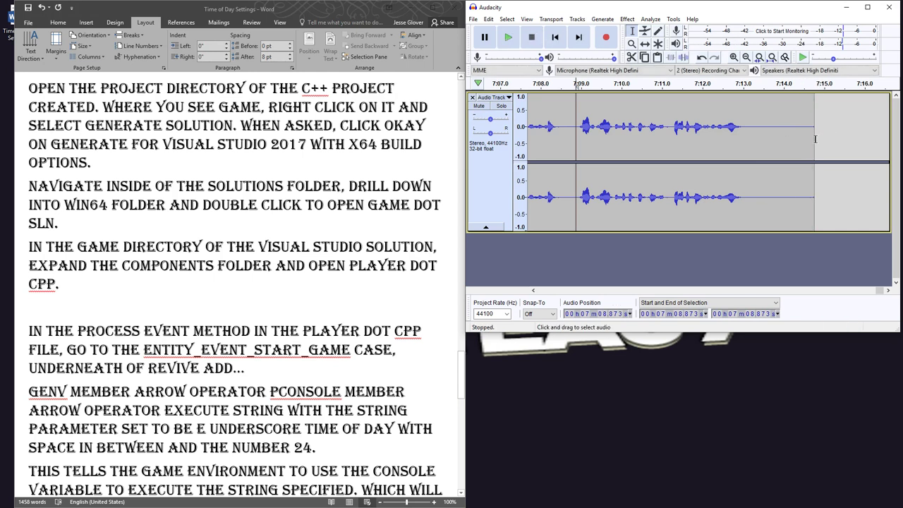
drag(815, 140, 768, 146)
key(Delete)
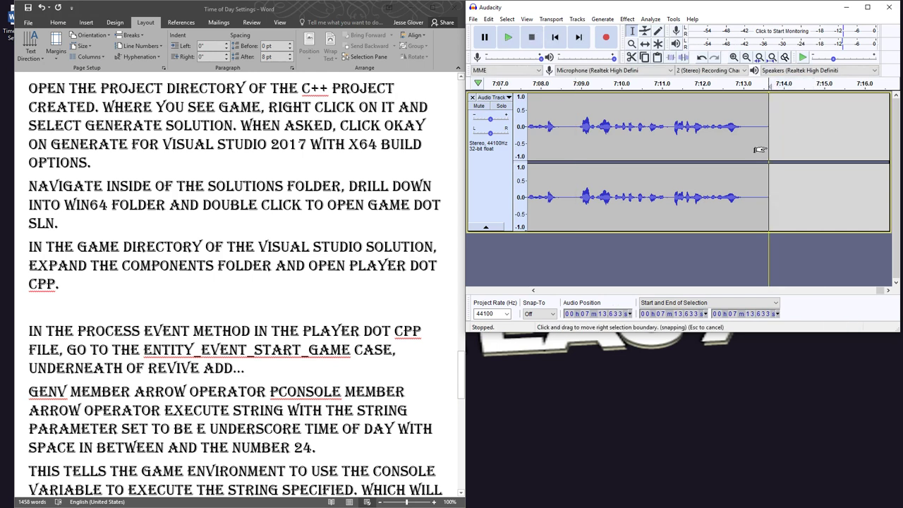
Record the Flowgraph-method narration passage, extending the track to about 8:42
click(607, 36)
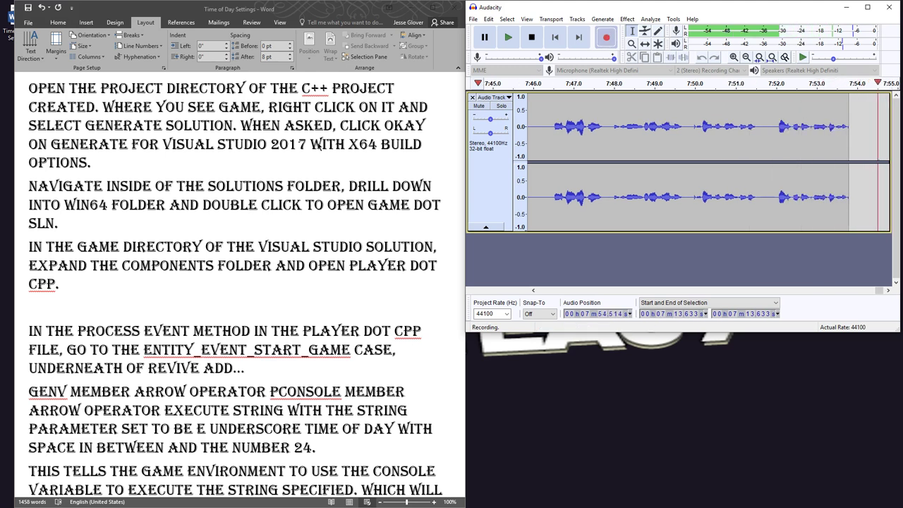
scroll(238, 310, down, 4)
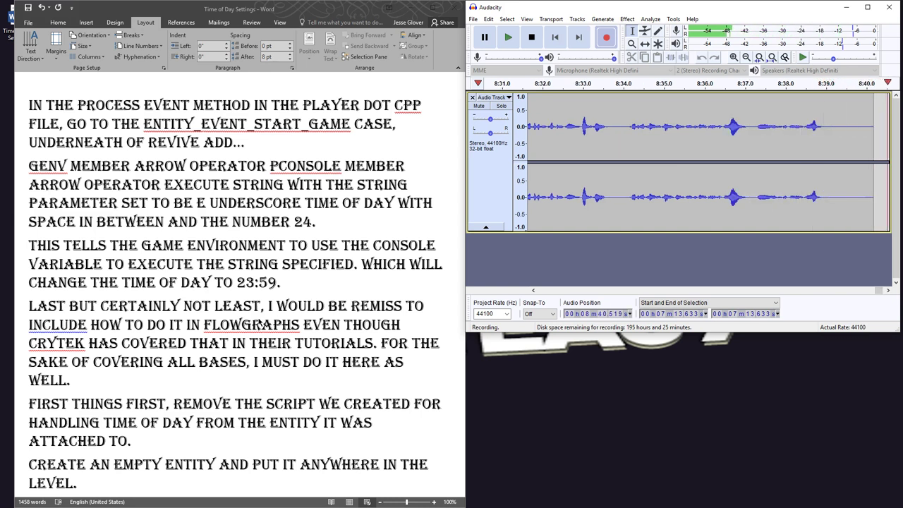
click(532, 37)
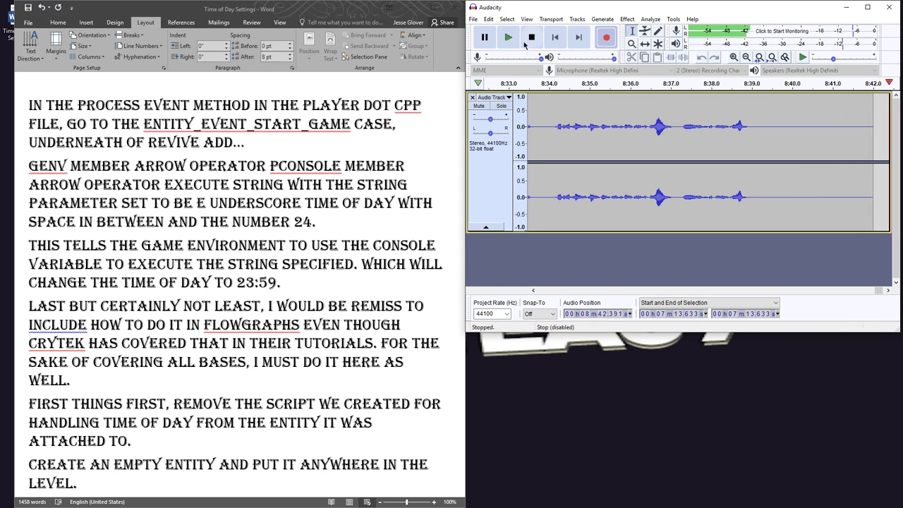
Add 'or 11:59PM' after 23:59 in the time-of-day sentence
click(276, 282)
text(or 11)
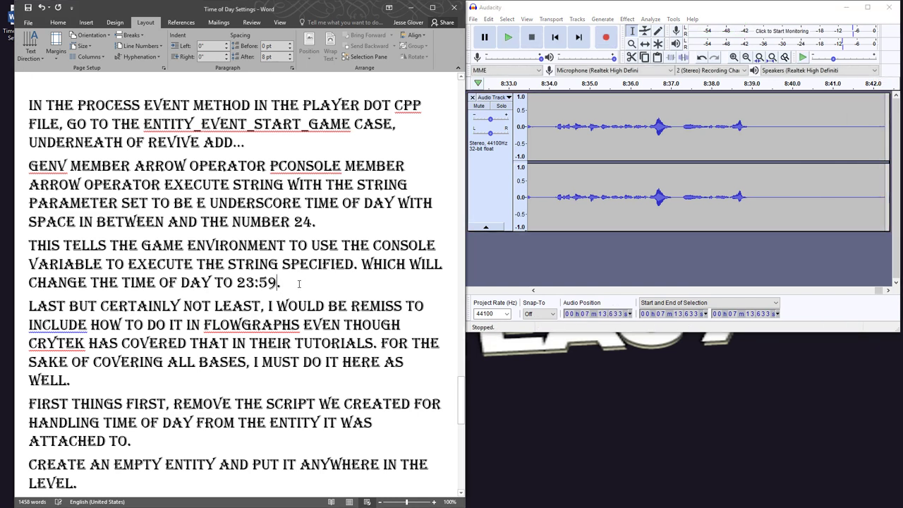
text(:)
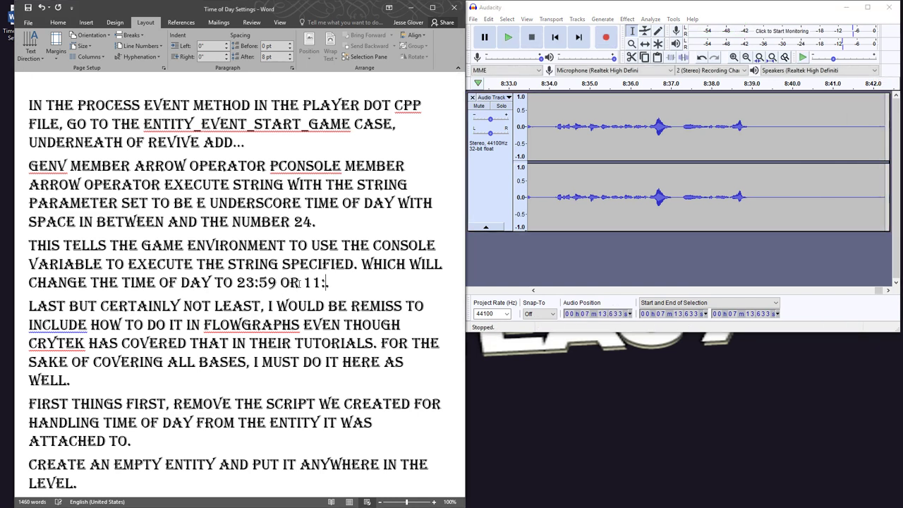
text(59PM.)
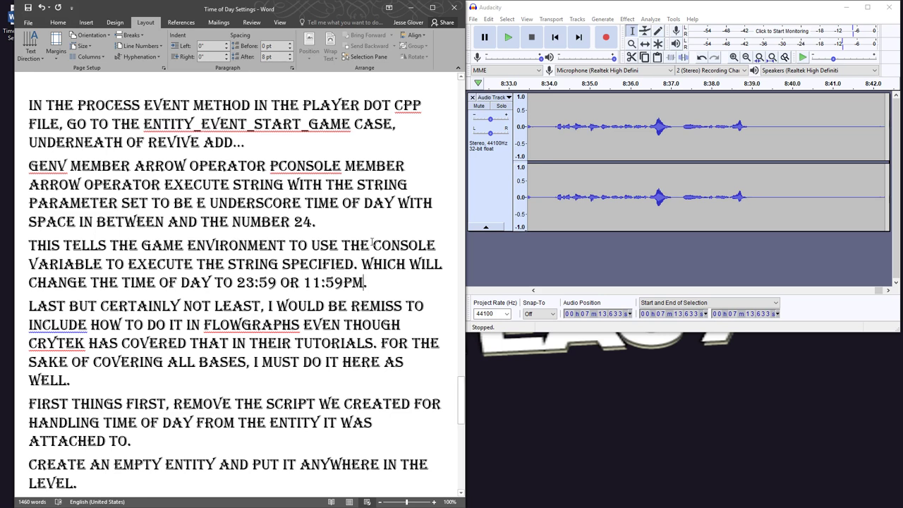
scroll(372, 243, down, 5)
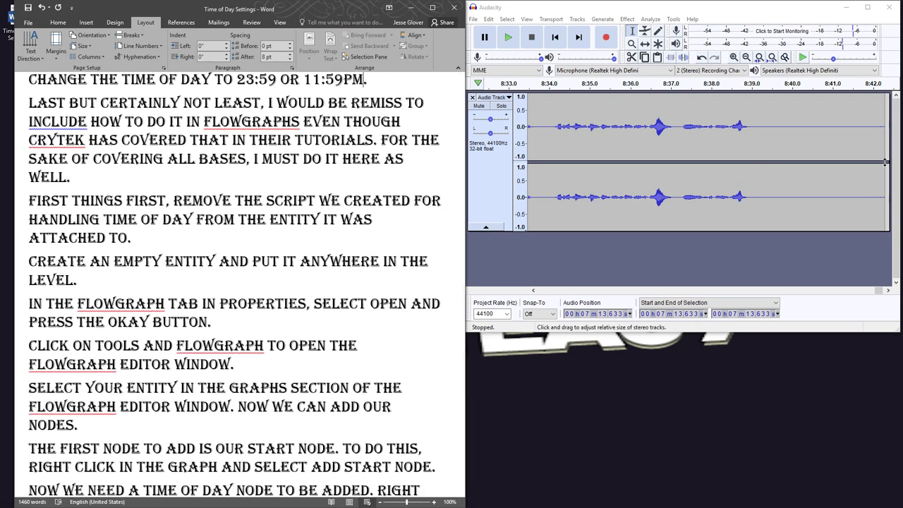
Delete the trailing silence after 8:39.48 in Audacity and return to the Word script
drag(885, 159, 771, 165)
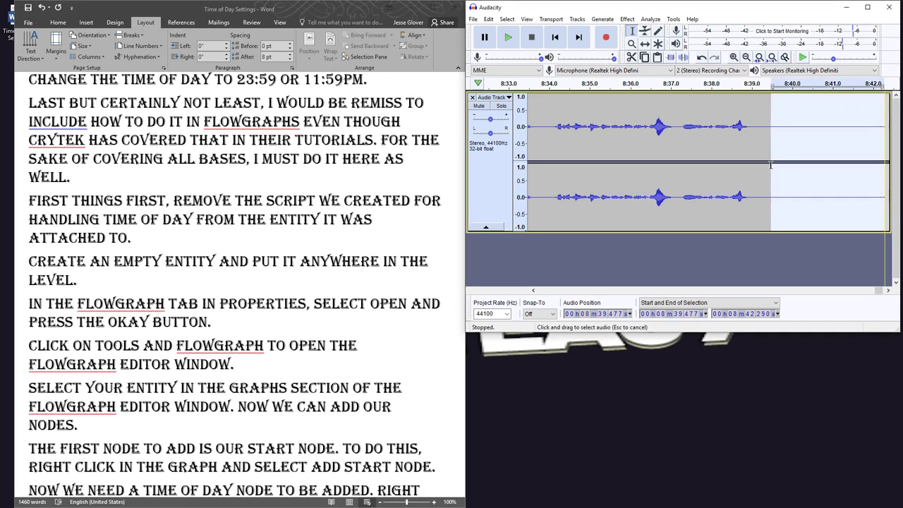
click(771, 165)
click(228, 231)
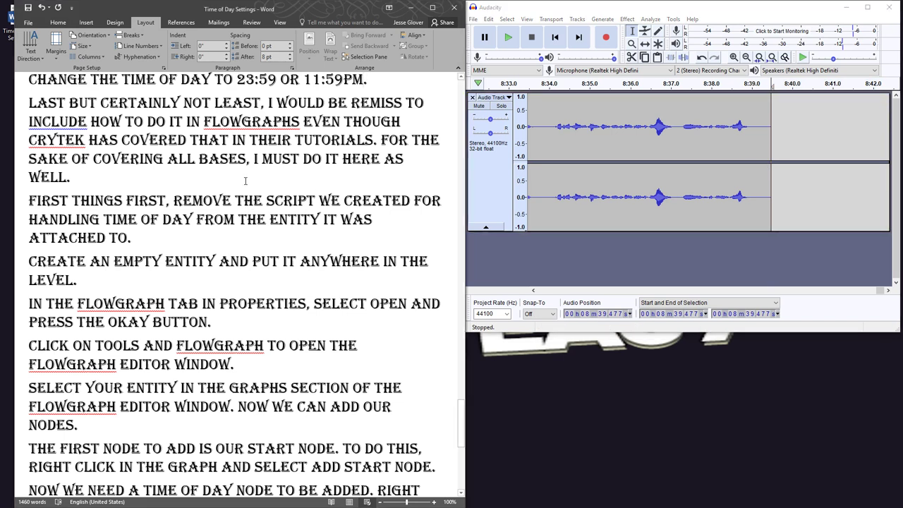
scroll(251, 187, up, 2)
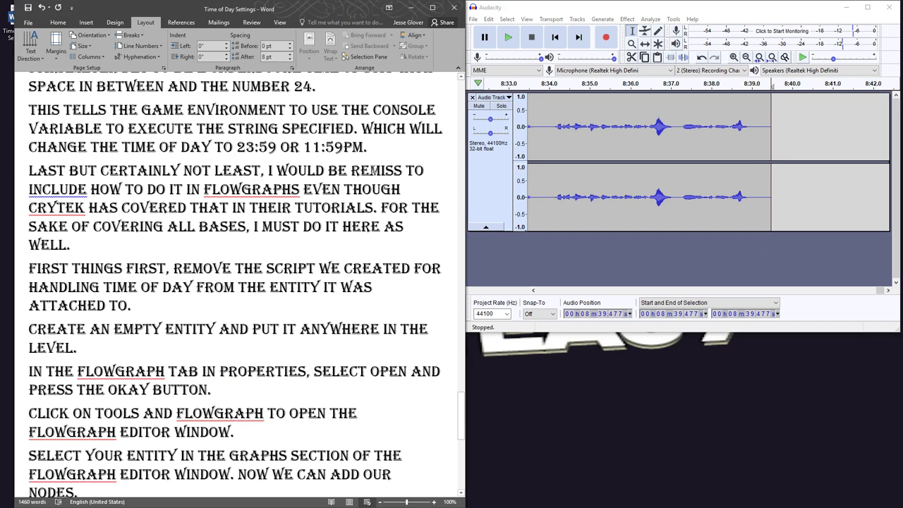
Add a paragraph after the 11:59PM sentence about loading the level at 12:00 and building in Visual Studio
click(387, 150)
key(Return)
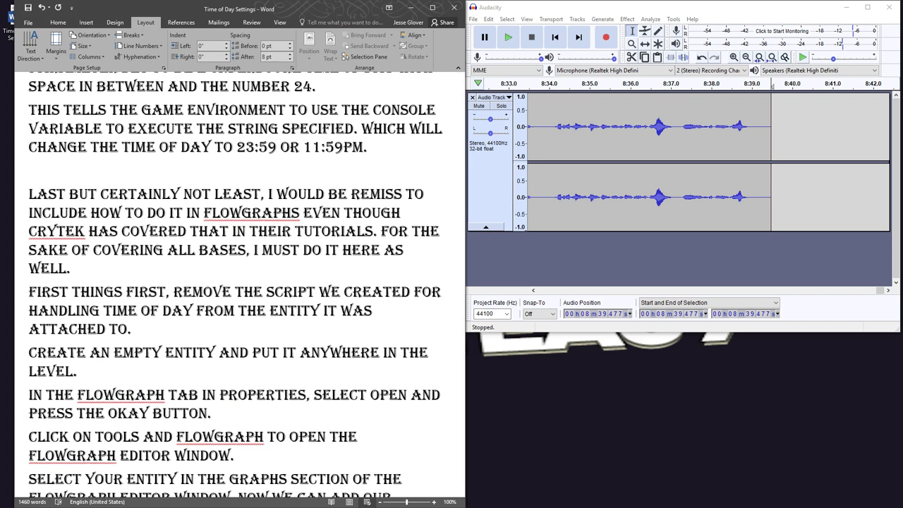
text(Open the Cpp )
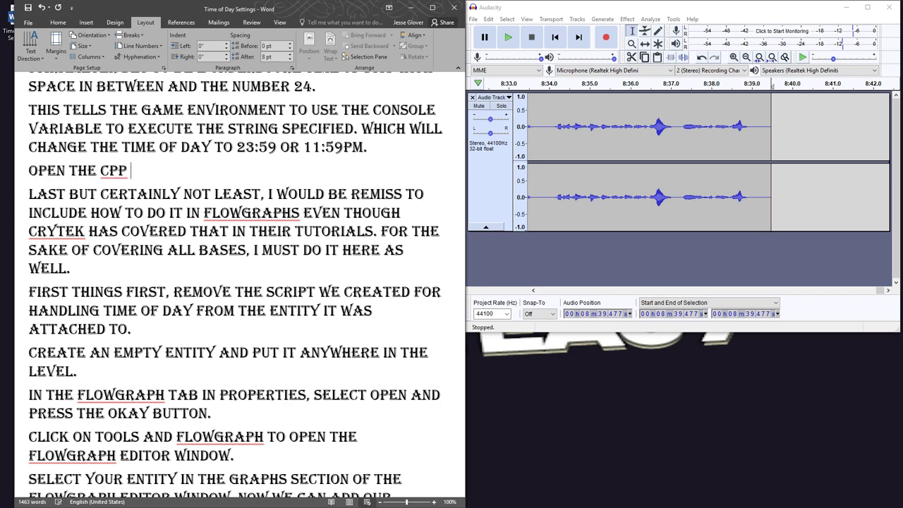
text(Project)
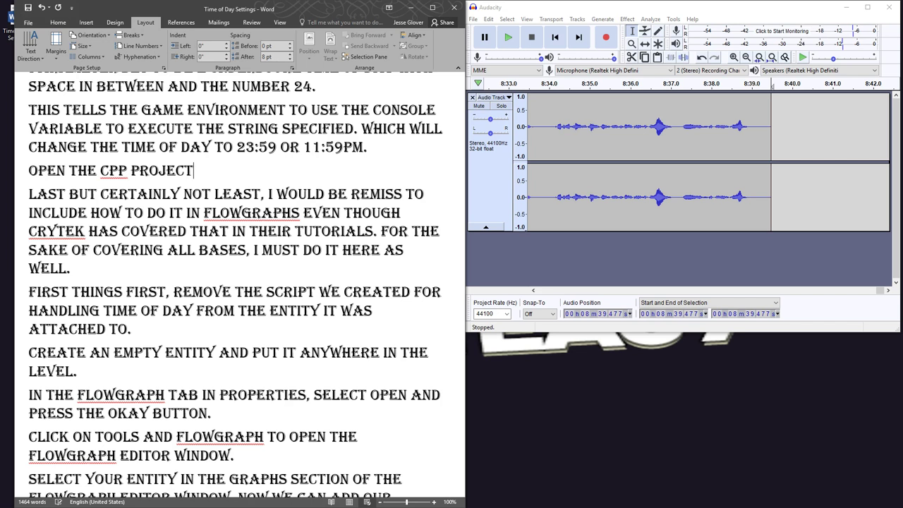
text( in the )
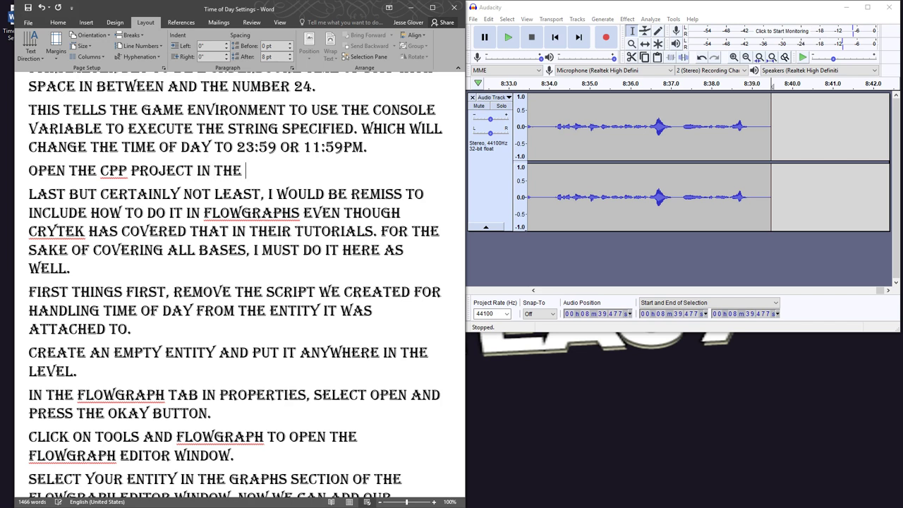
text(CryEngine Editor)
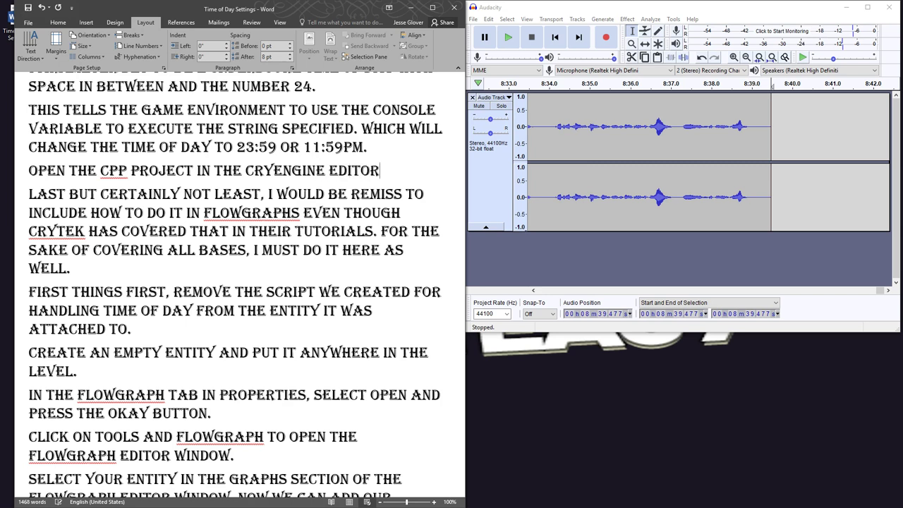
text( and loa)
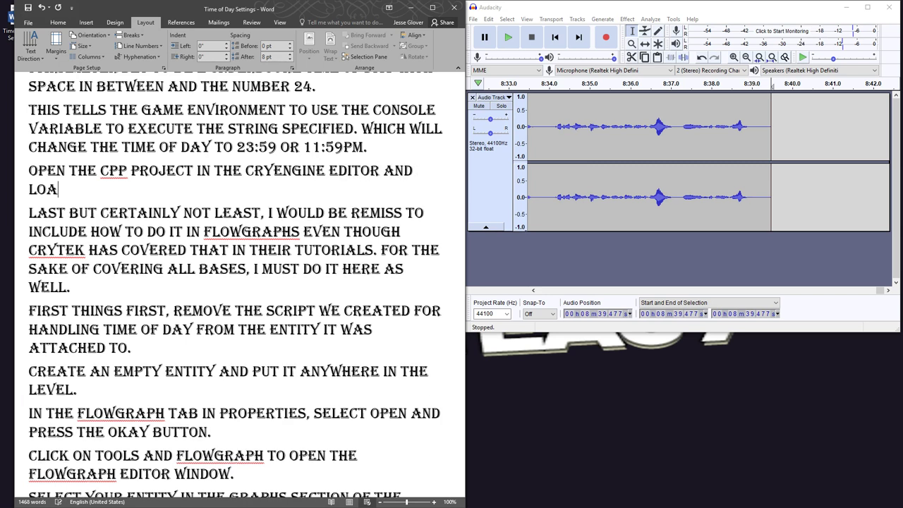
text(d the level. )
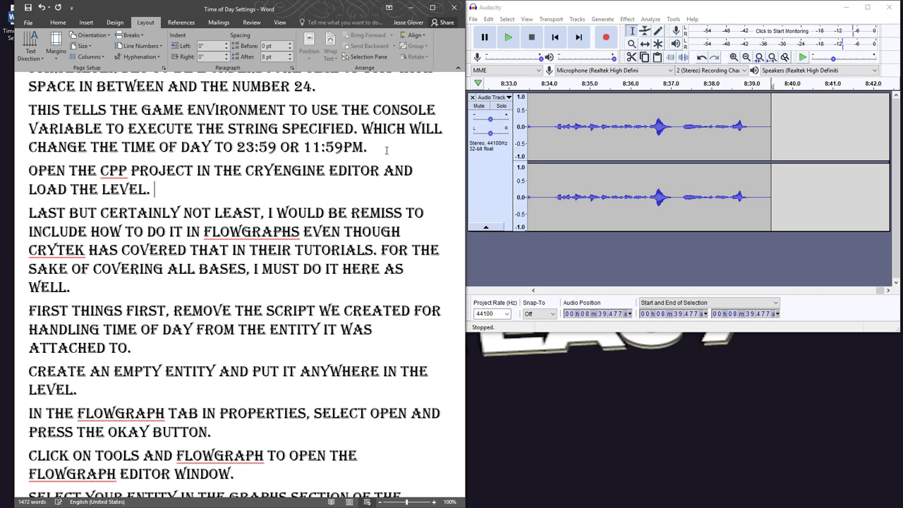
text(you will see th)
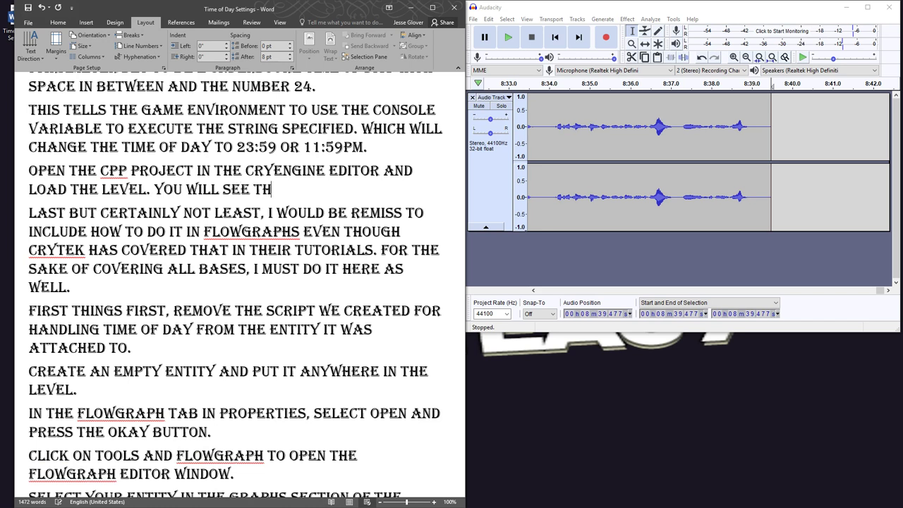
text(at the level )
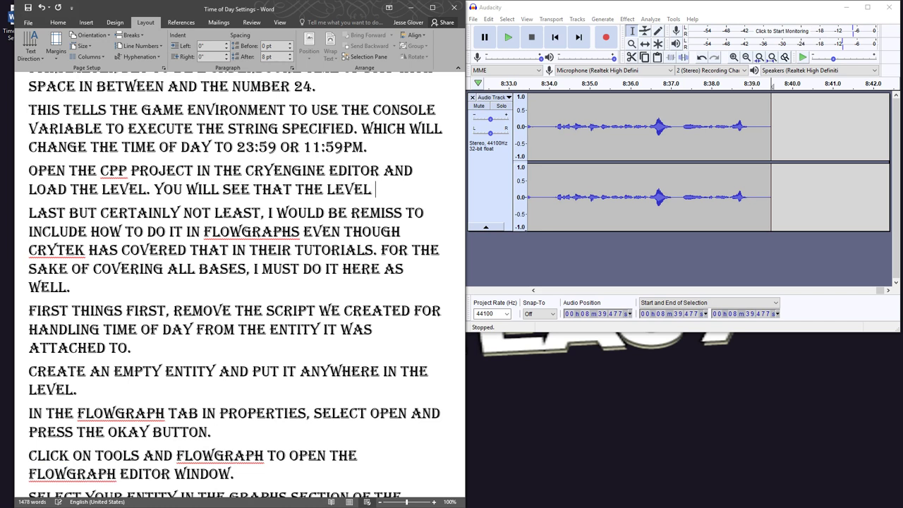
text(currently ha)
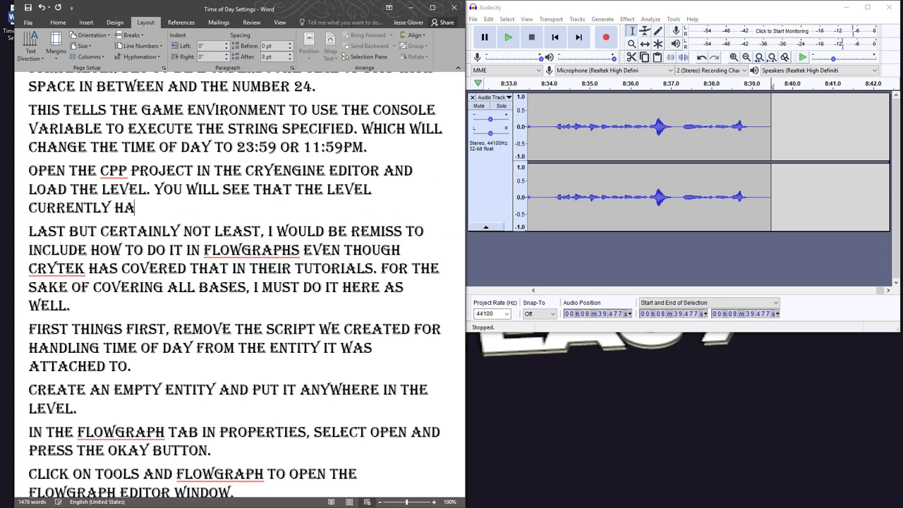
text(s the time of day s)
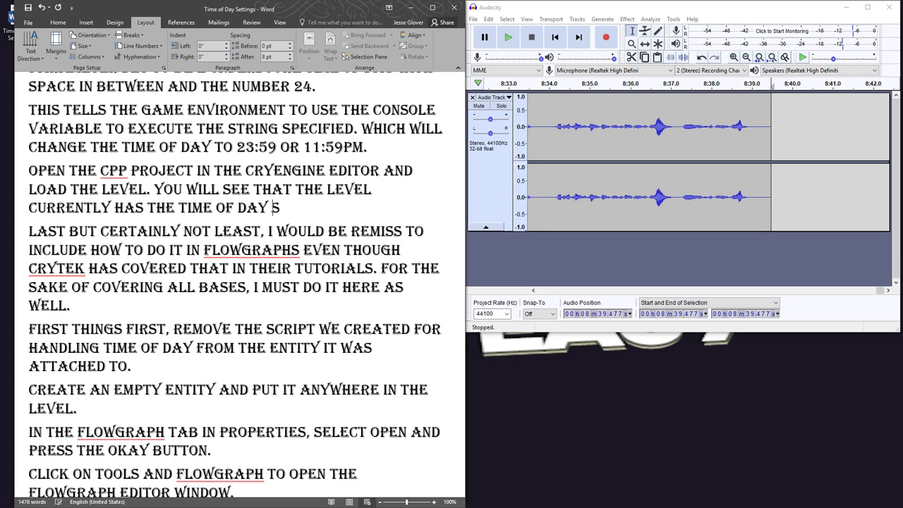
text(et to be)
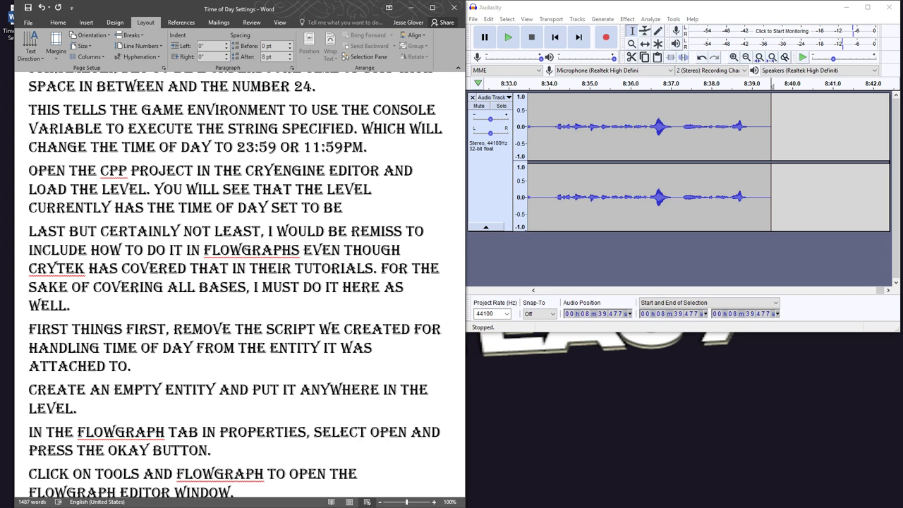
text( 12:00)
text(. exit from th)
text(e cryengine e)
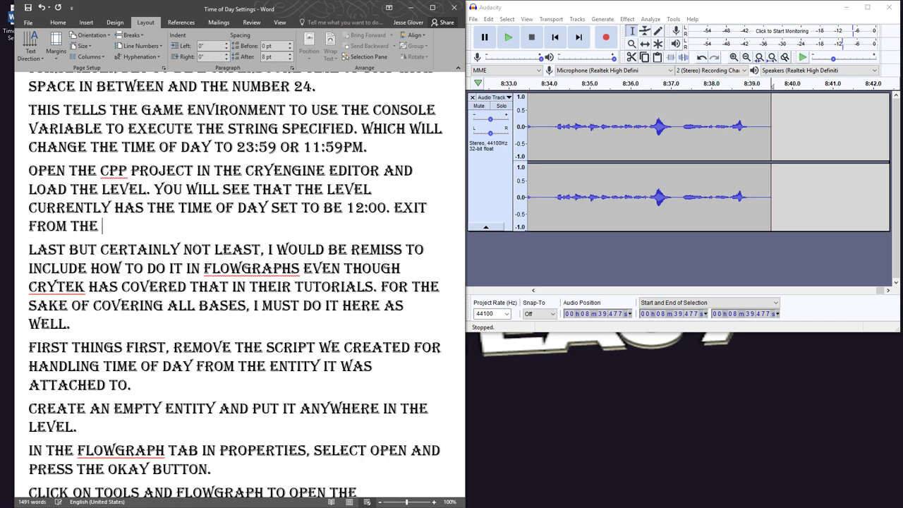
text(ditor)
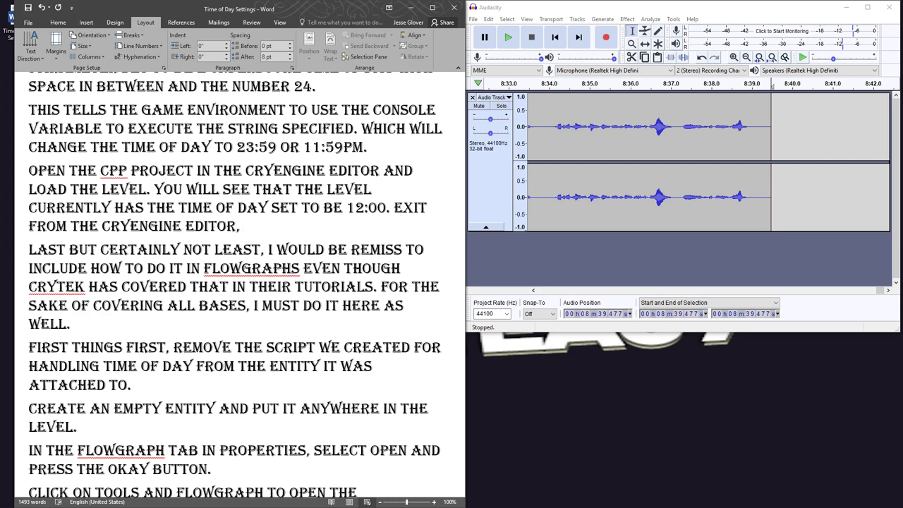
text(, pull visu)
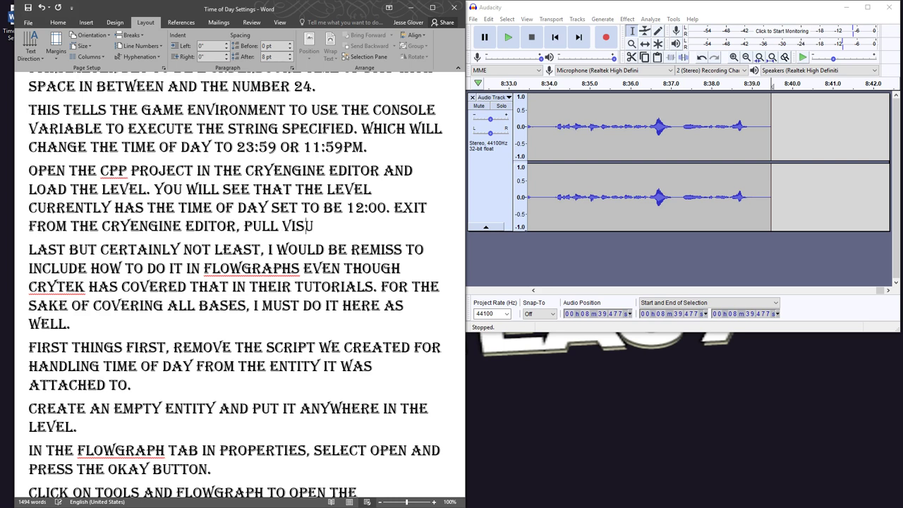
text(al studio back up)
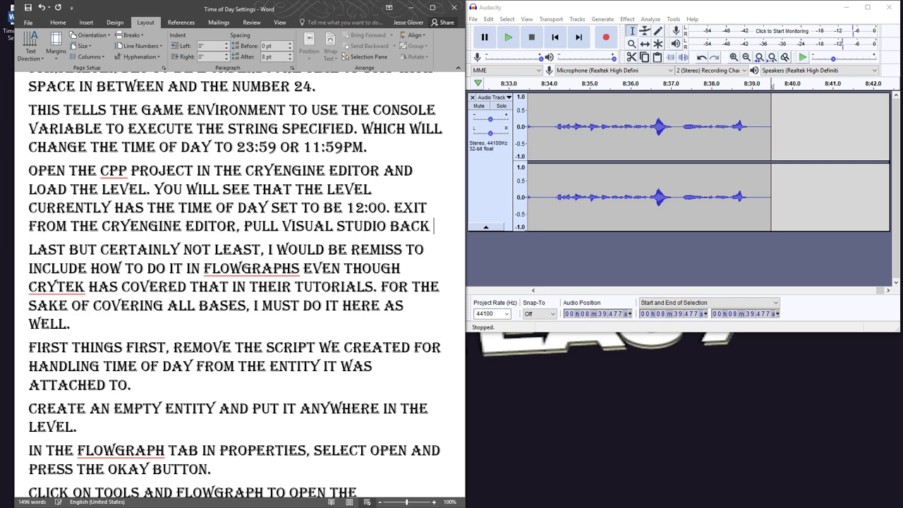
text( and c)
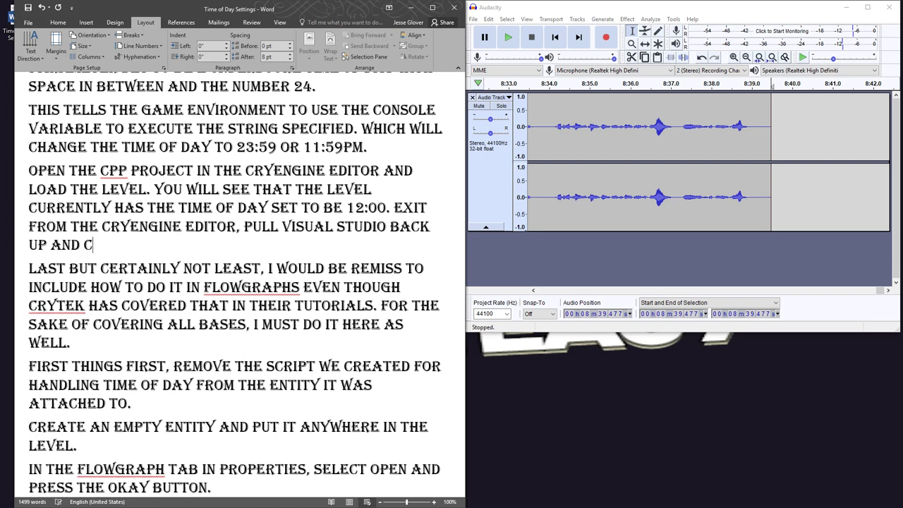
text(lick build.)
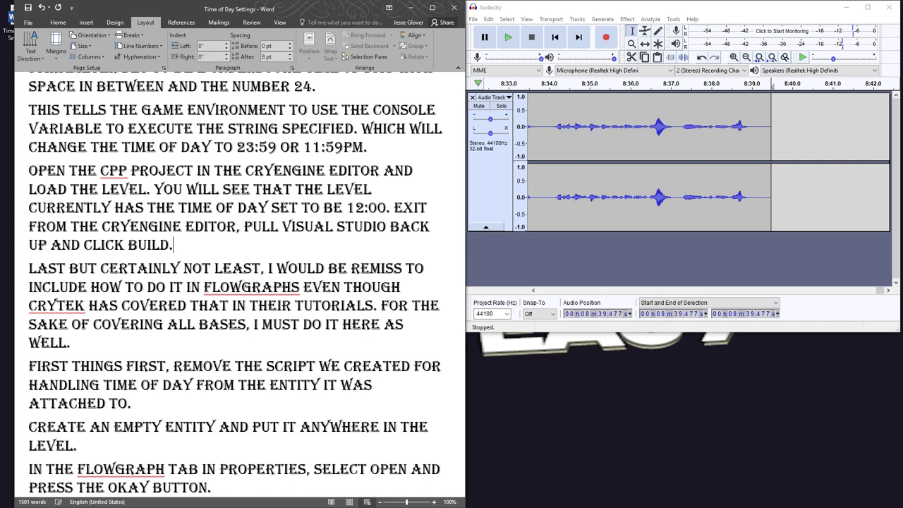
key(Return)
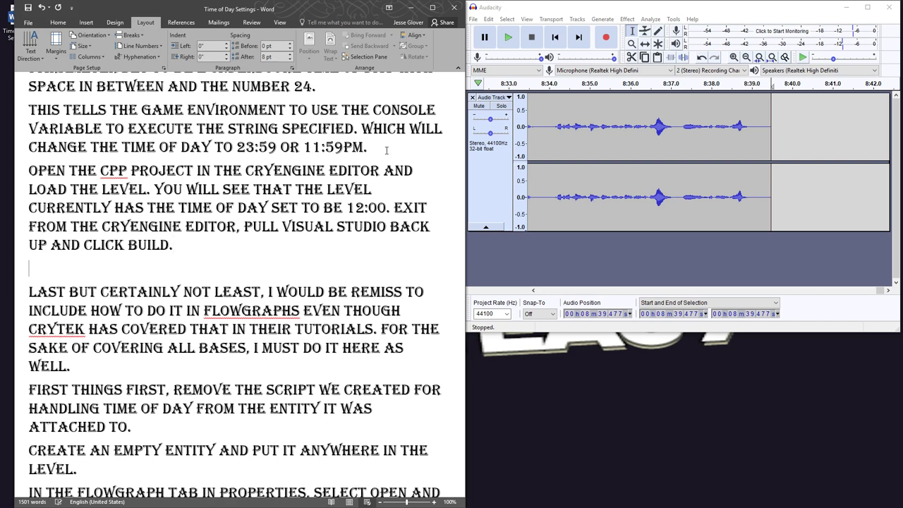
Type the note that thread count determines how long the project takes to build
text(Depending on your )
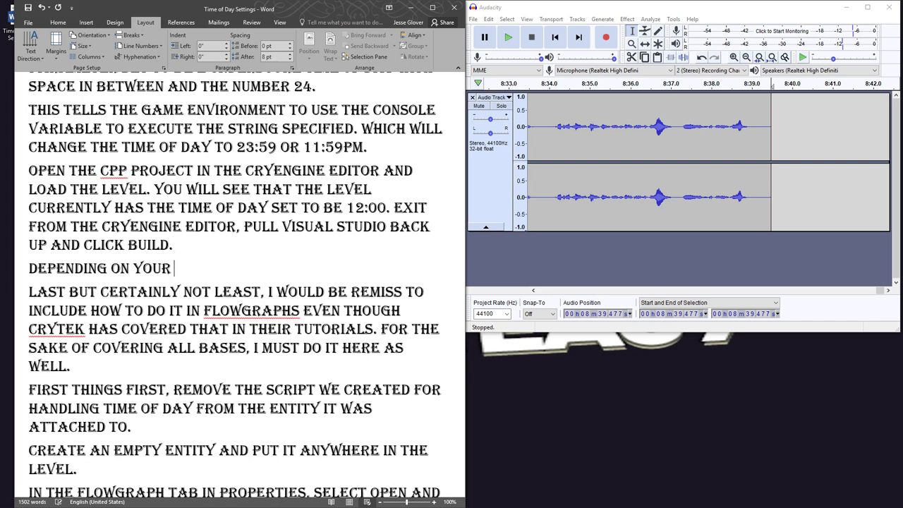
text(system,)
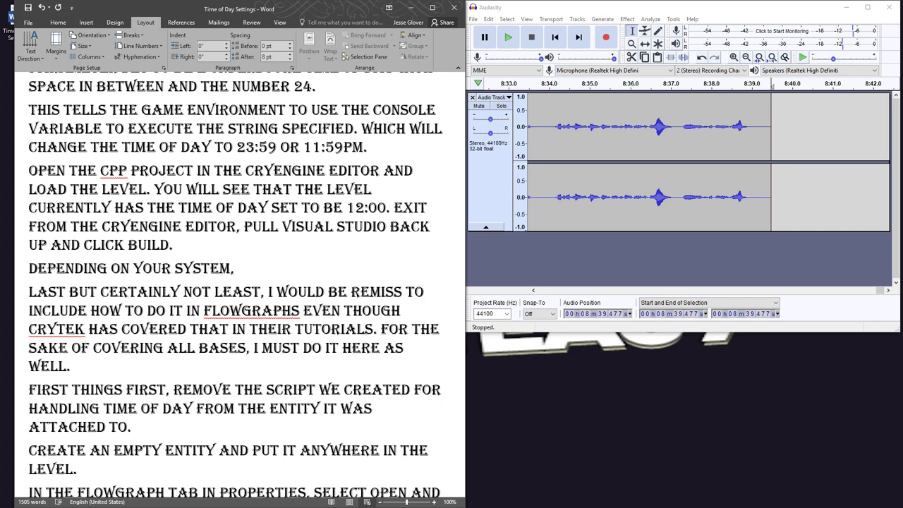
text(and the numb)
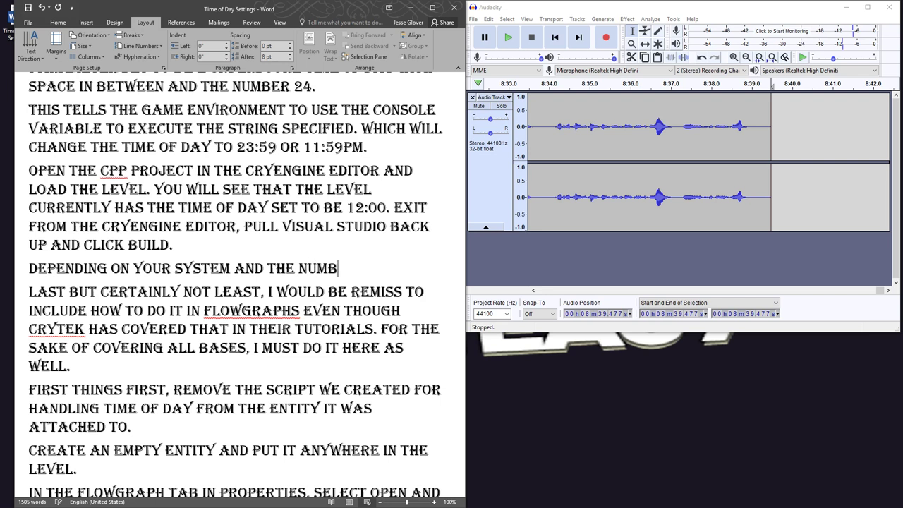
text(er of threads it )
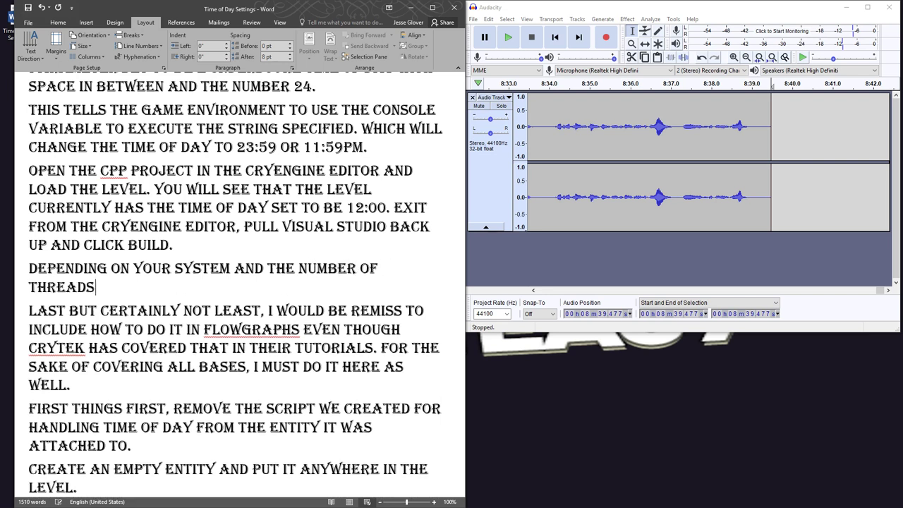
text(can handle si)
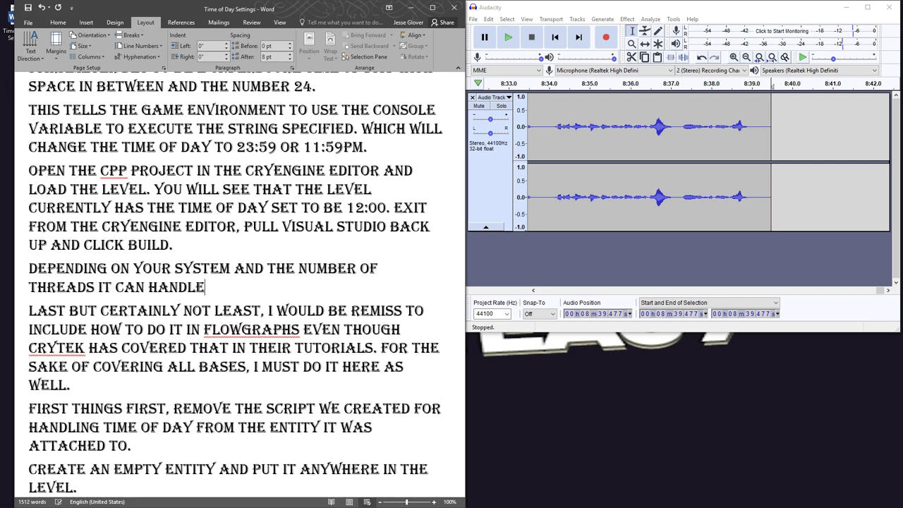
text(mula)
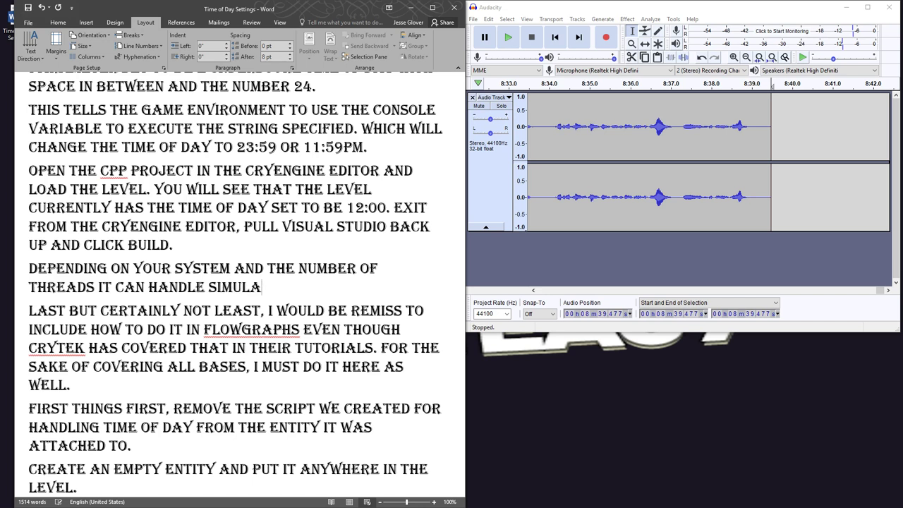
key(BackSpace)
text(taneously, )
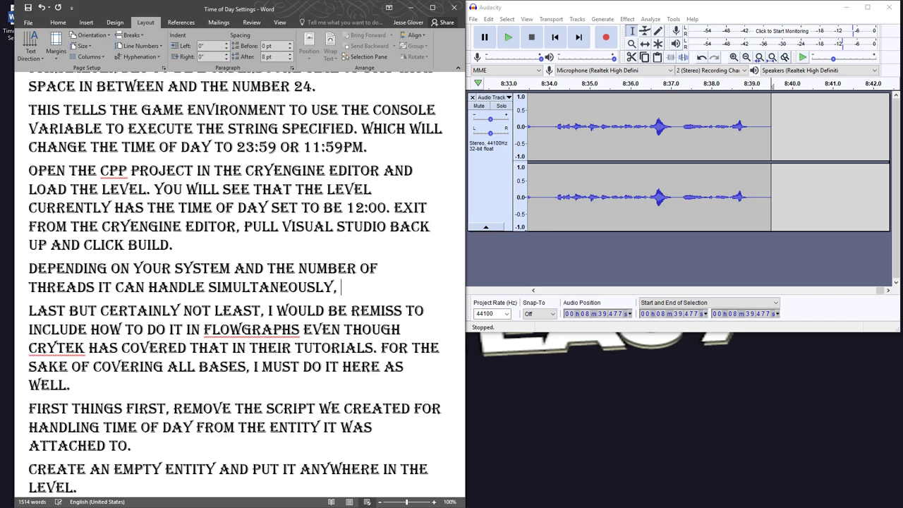
text(wi)
key(BackSpace)
key(BackSpace)
text(it will deter)
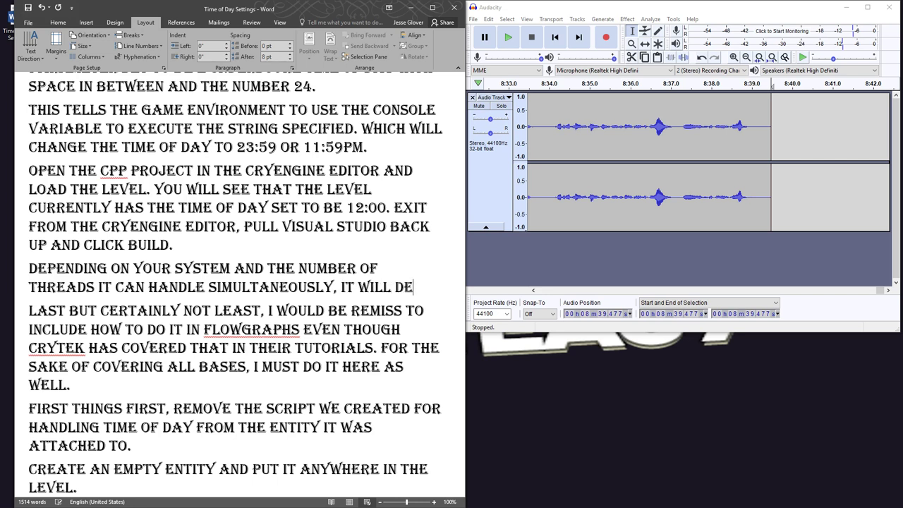
text(mine how long it )
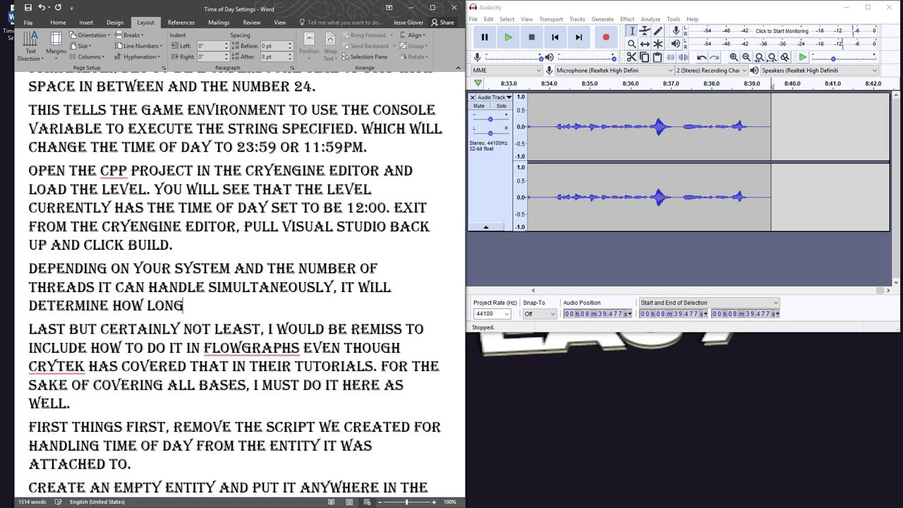
text(will take to build)
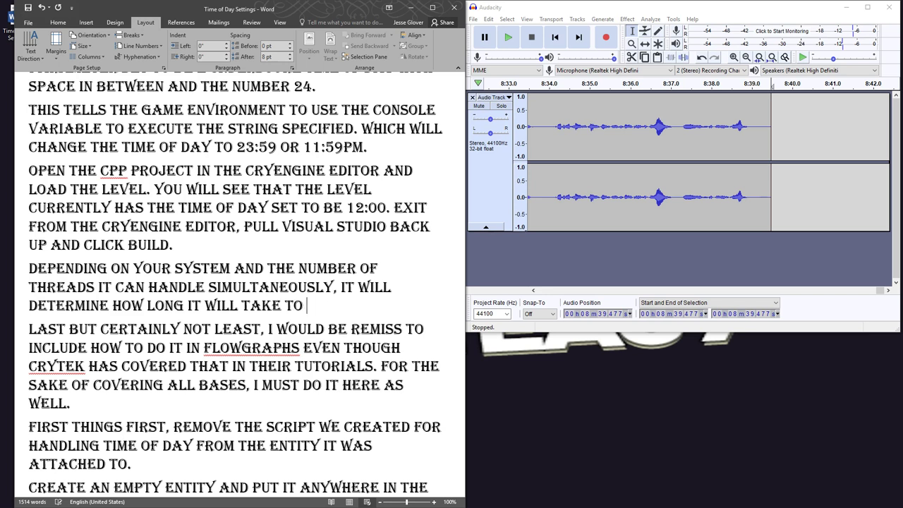
text( the project.)
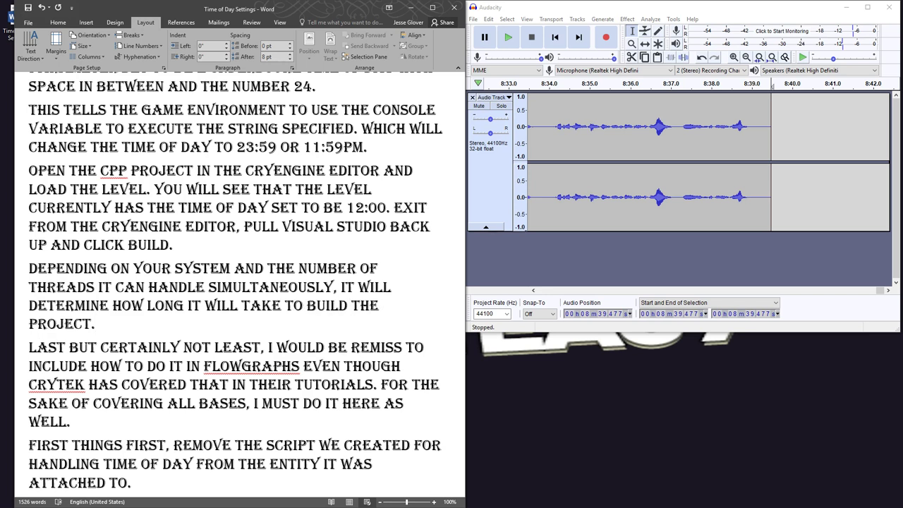
Add a paragraph on reopening the editor, loading the level and pressing play to see 11:59pm
key(Return)
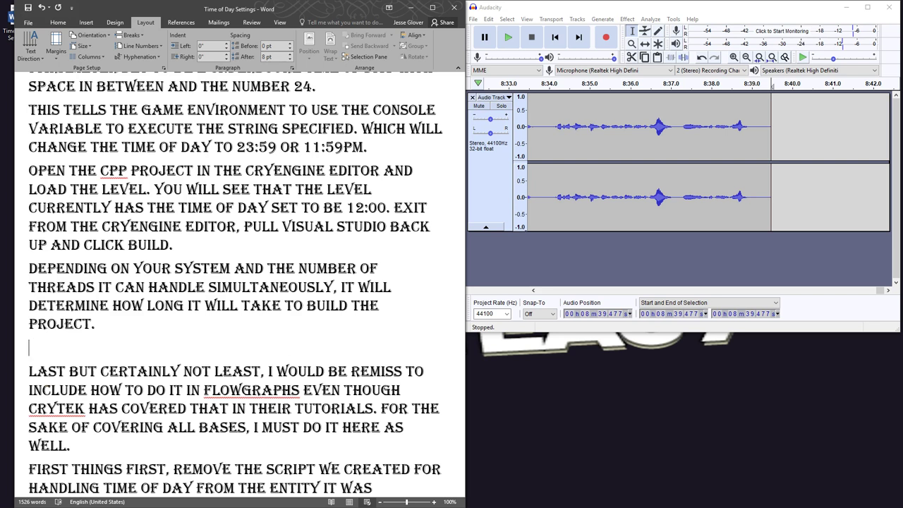
text(Open the CryEngine)
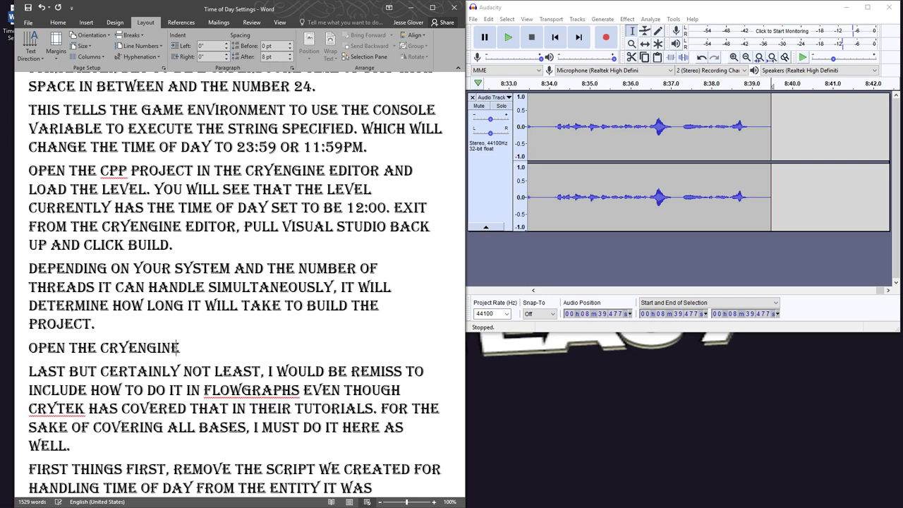
text( Editor ag)
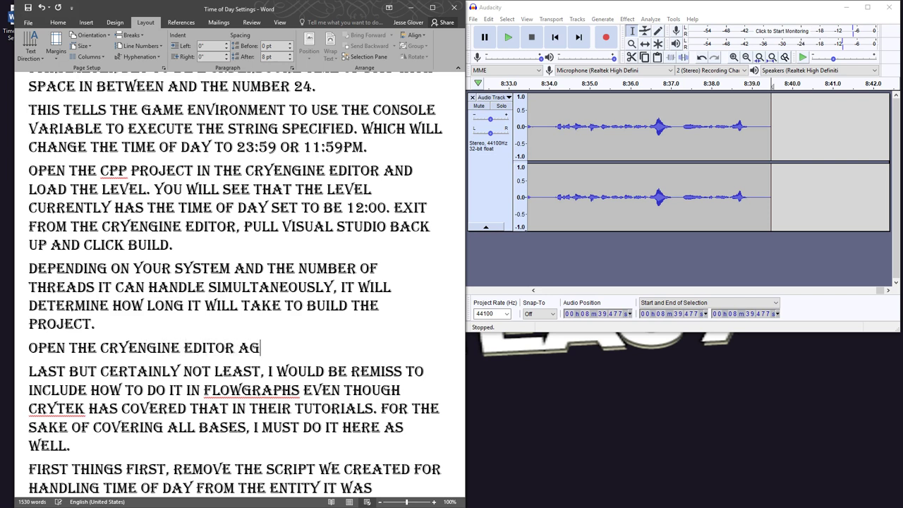
text(ain and load the l)
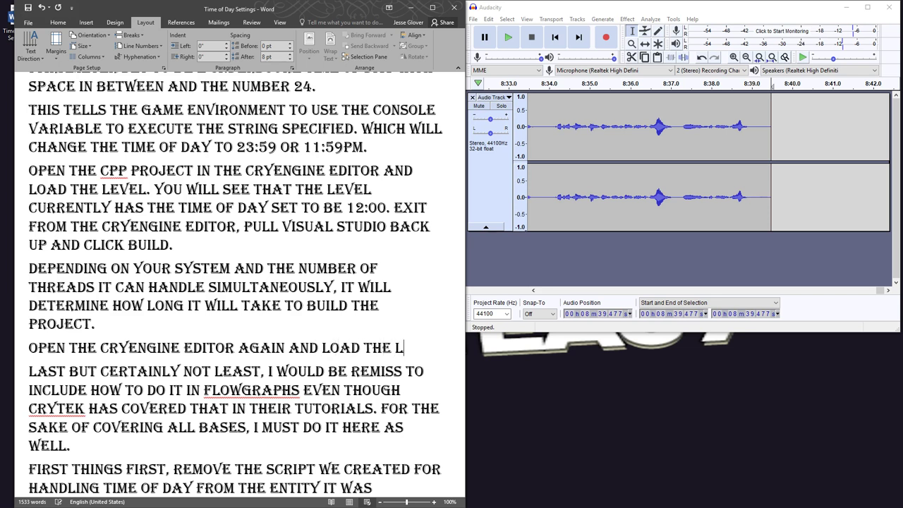
text(evel, pr)
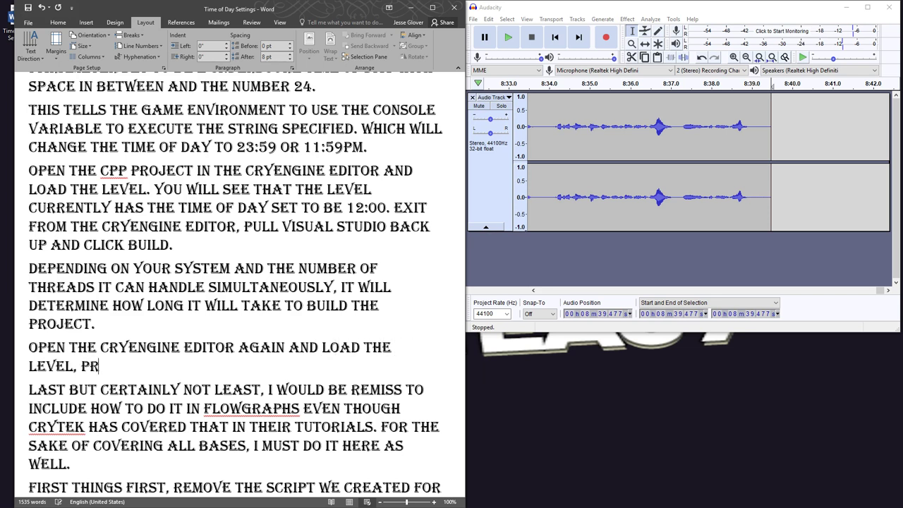
text(ess the play but)
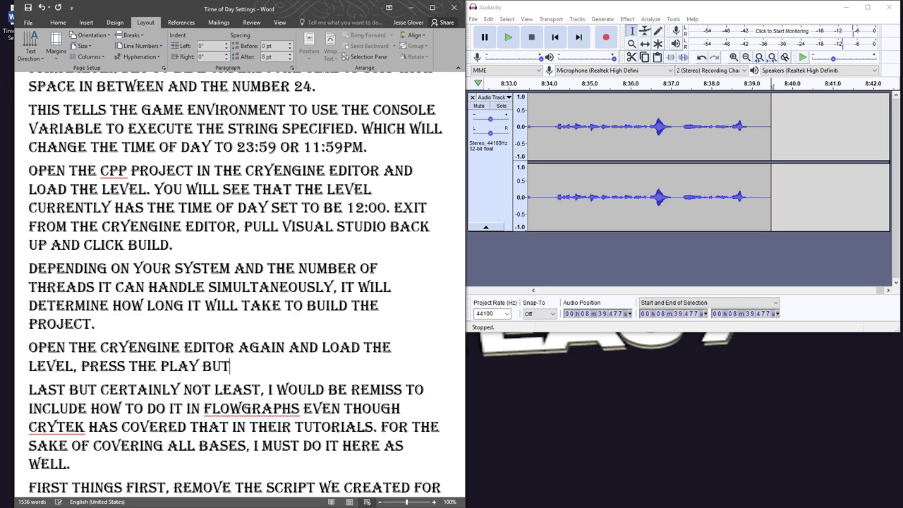
text(ton and the time o)
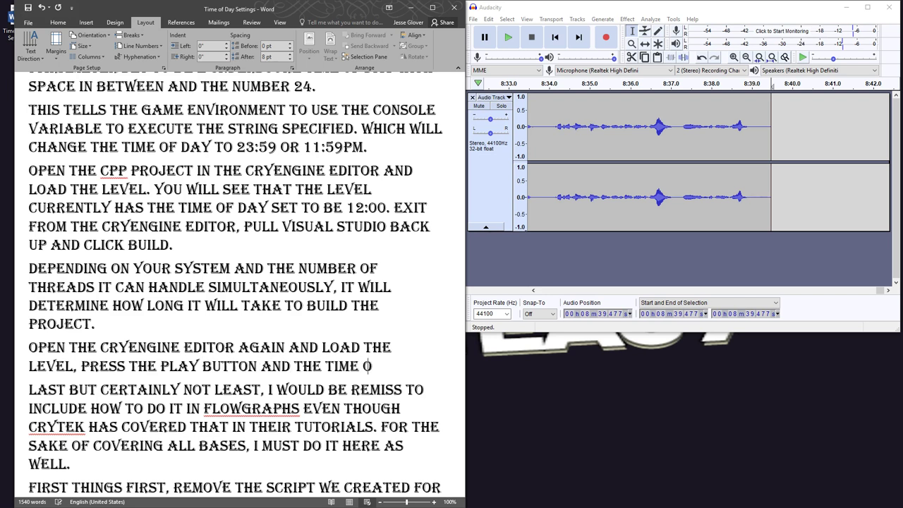
text(f day will updat)
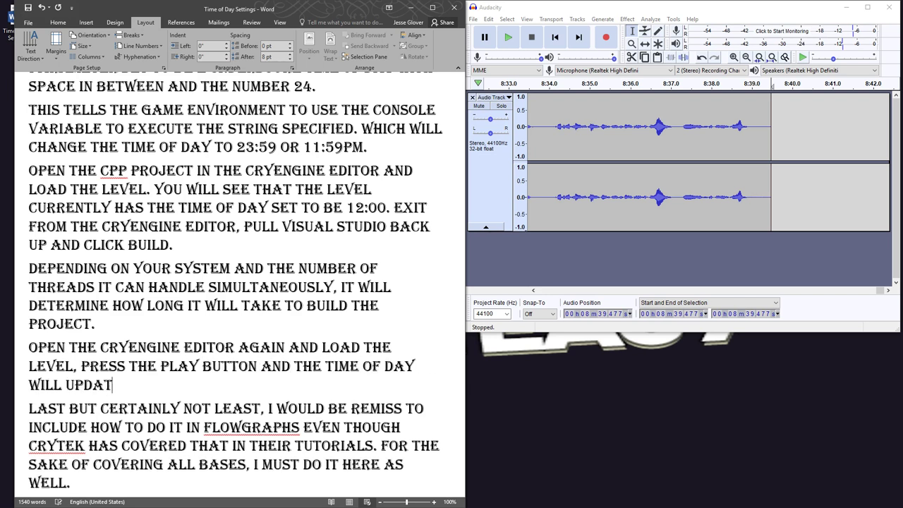
text(e to 23:59)
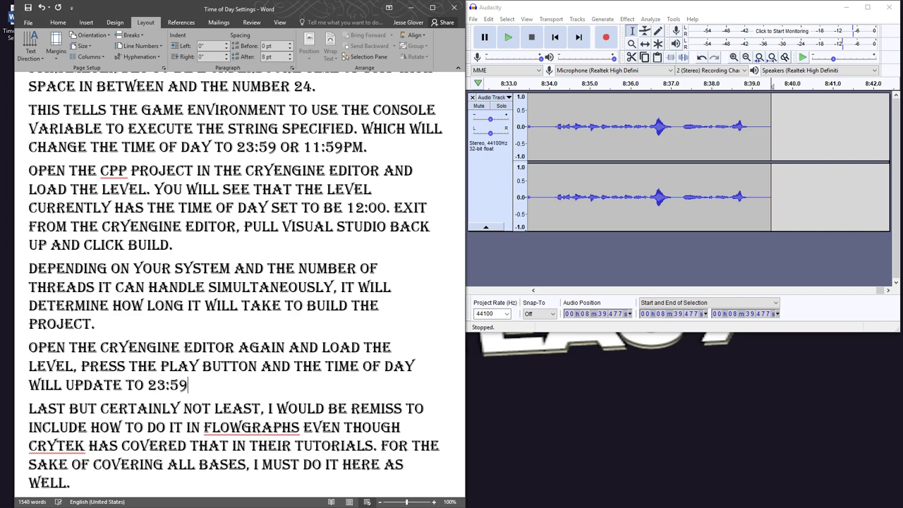
text( or 11:59pm)
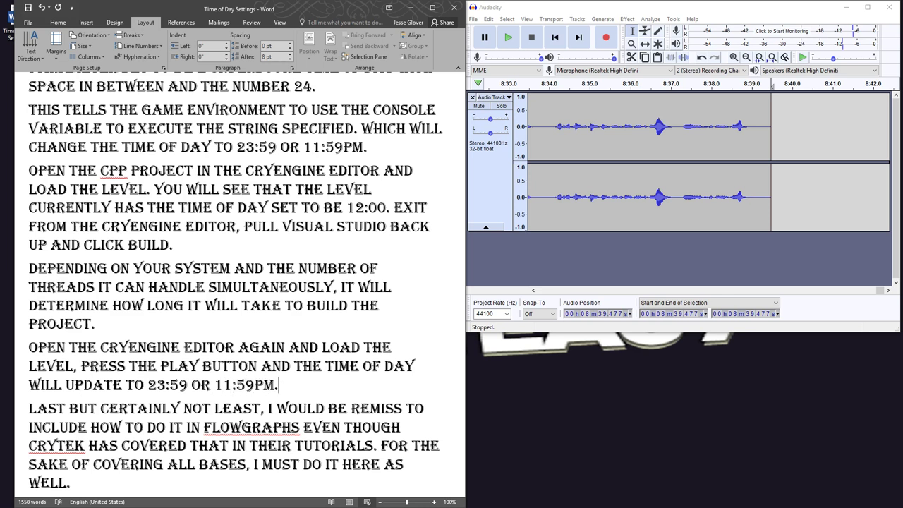
text(.)
Add the line 'Save and exit from the cpp project and open the C# project back up'
key(Return)
text(Save and ed)
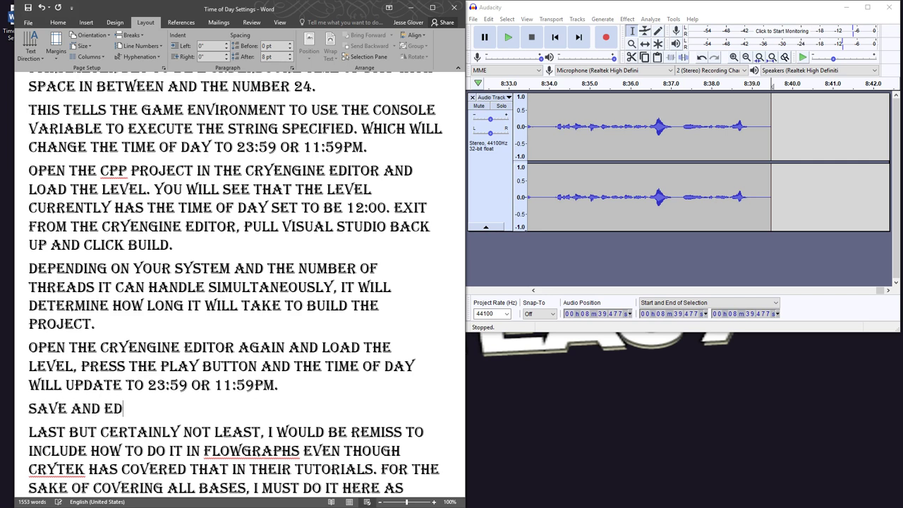
key(BackSpace)
text(xit from the cp)
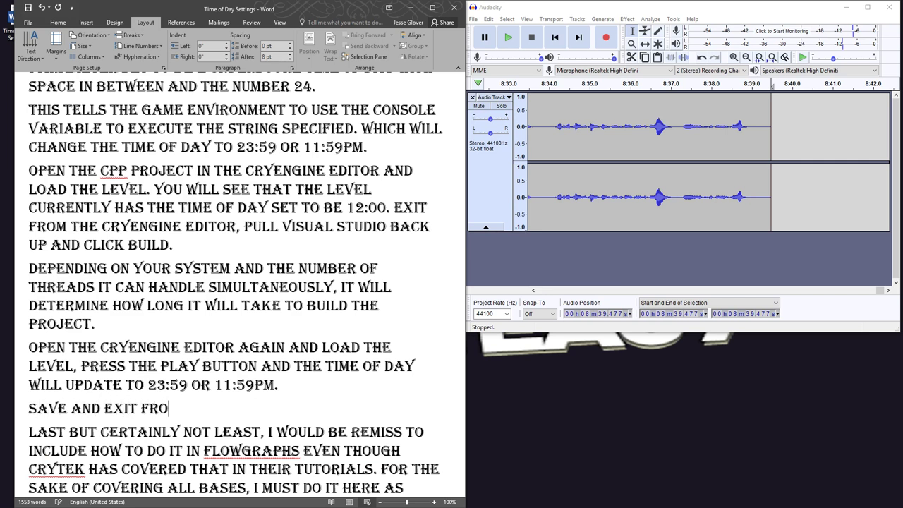
text(p)
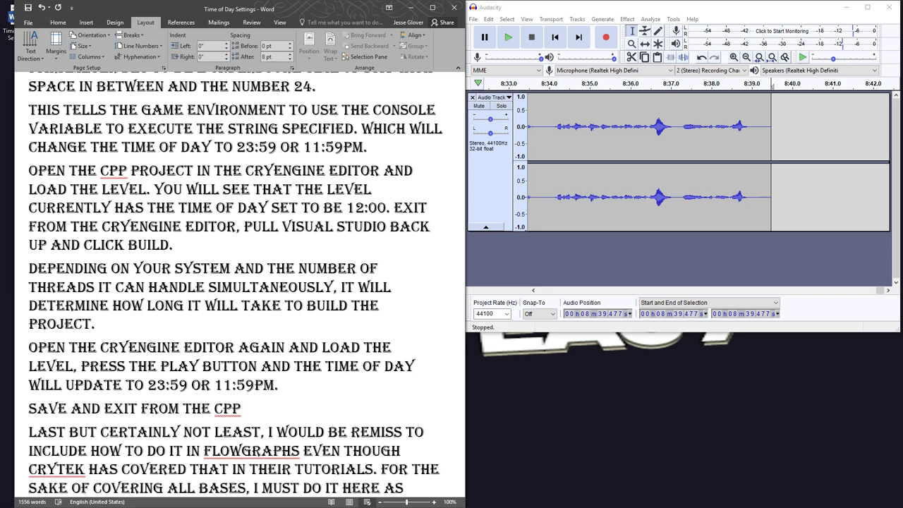
key(BackSpace)
key(BackSpace)
text(pp project and )
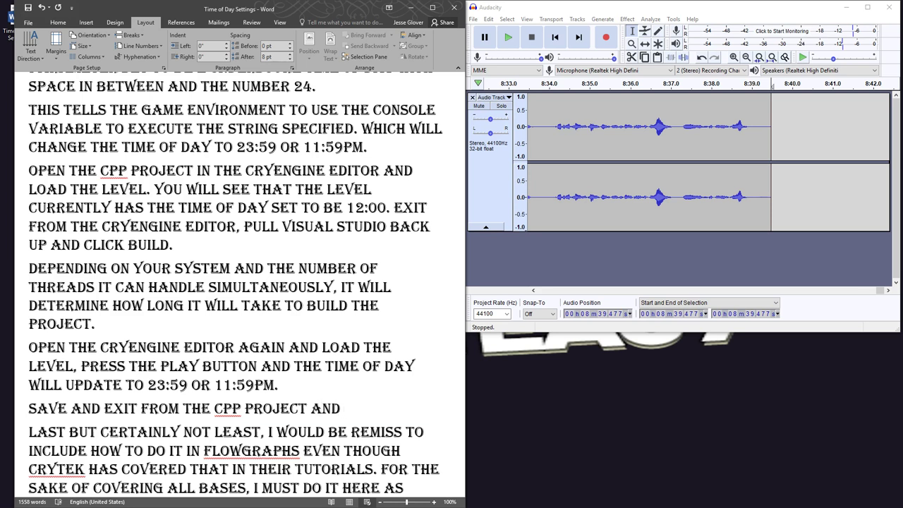
text(open the C#)
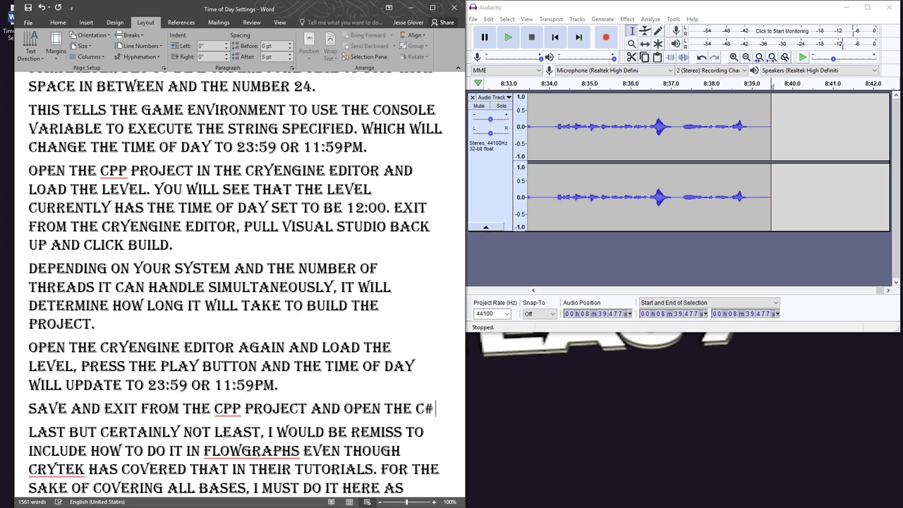
text( project back up.)
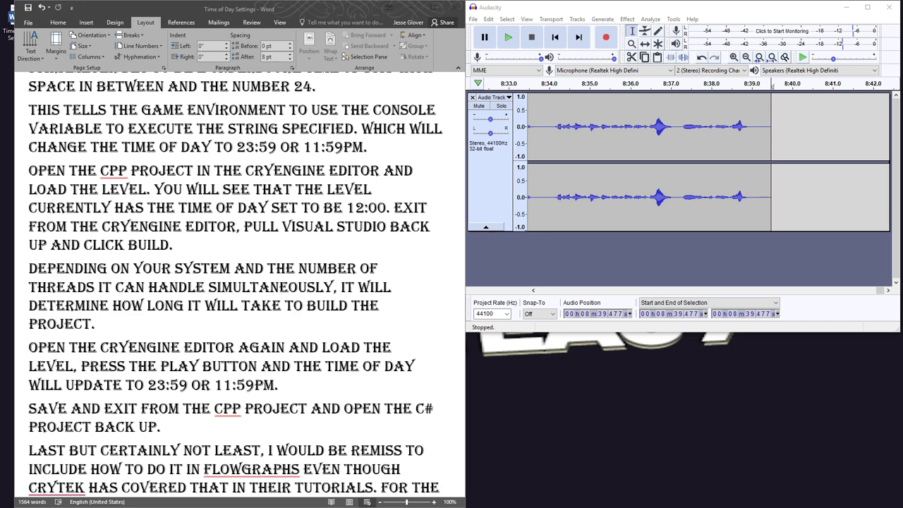
Play back the previous take from about 8:34, then start recording a new narration take
click(162, 427)
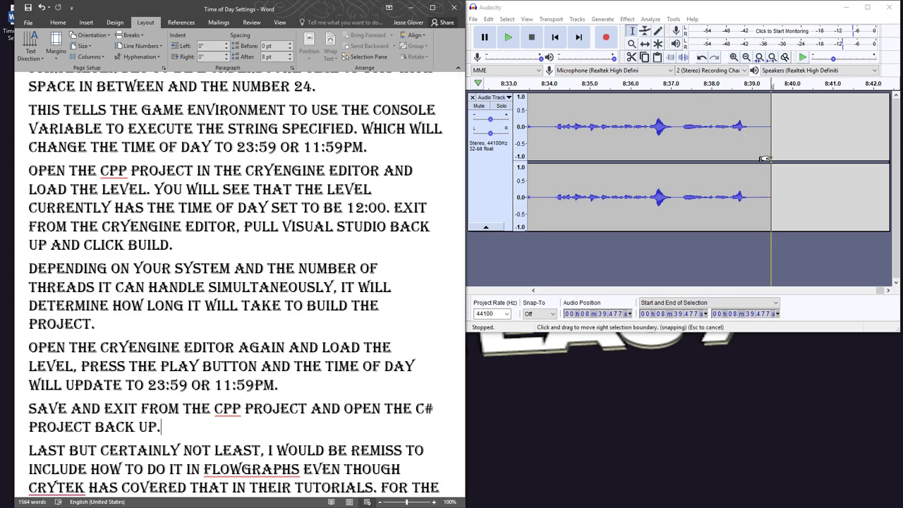
click(554, 139)
click(513, 43)
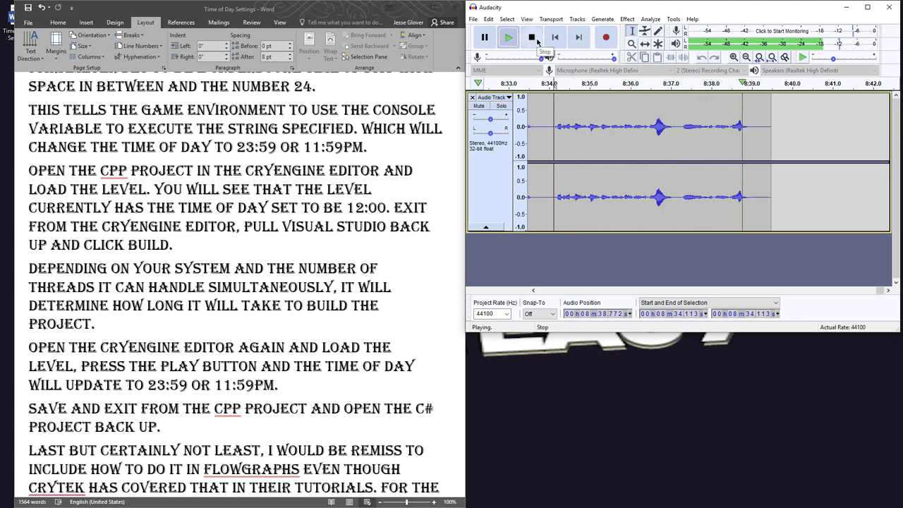
click(605, 41)
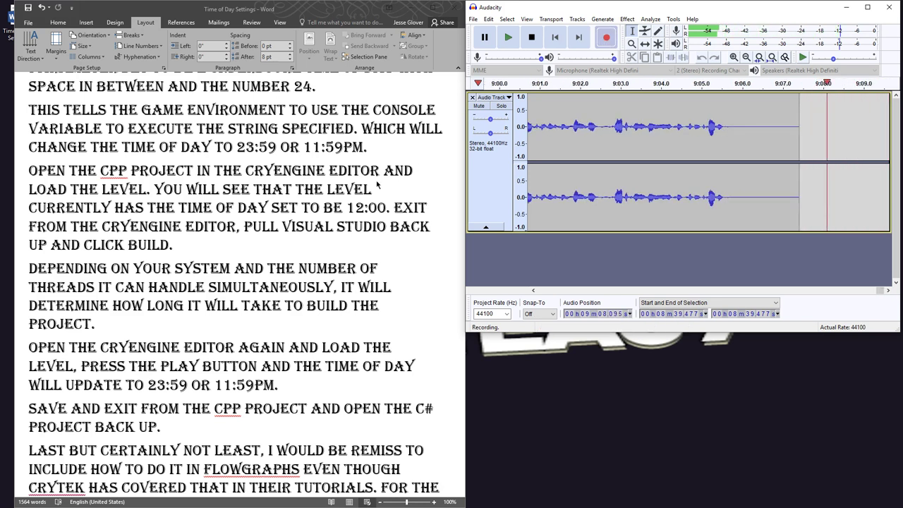
scroll(342, 305, down, 2)
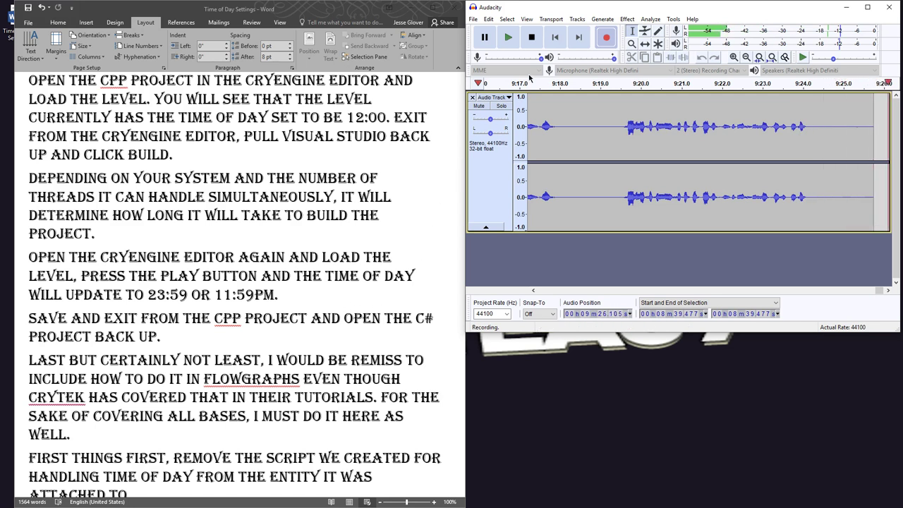
Stop recording and prefix the Flowgraph paragraph with 'Now we can move on to the'
click(533, 40)
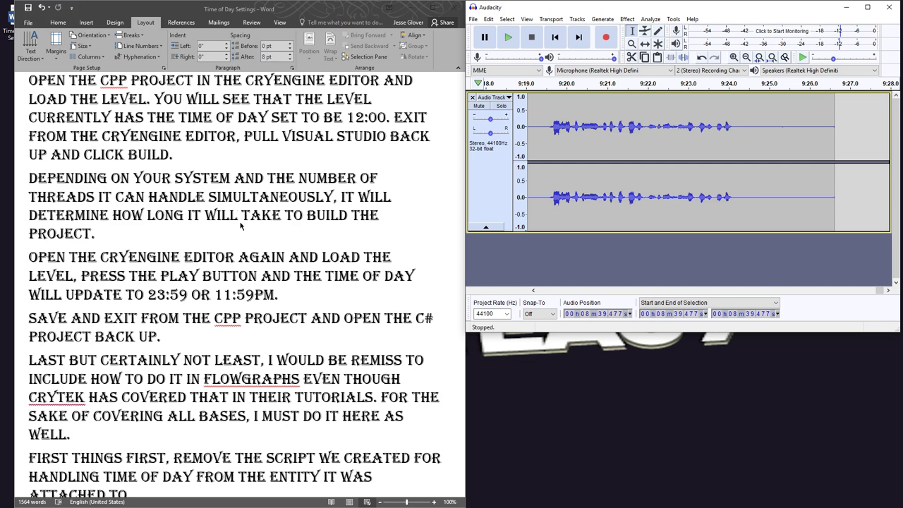
scroll(219, 245, down, 3)
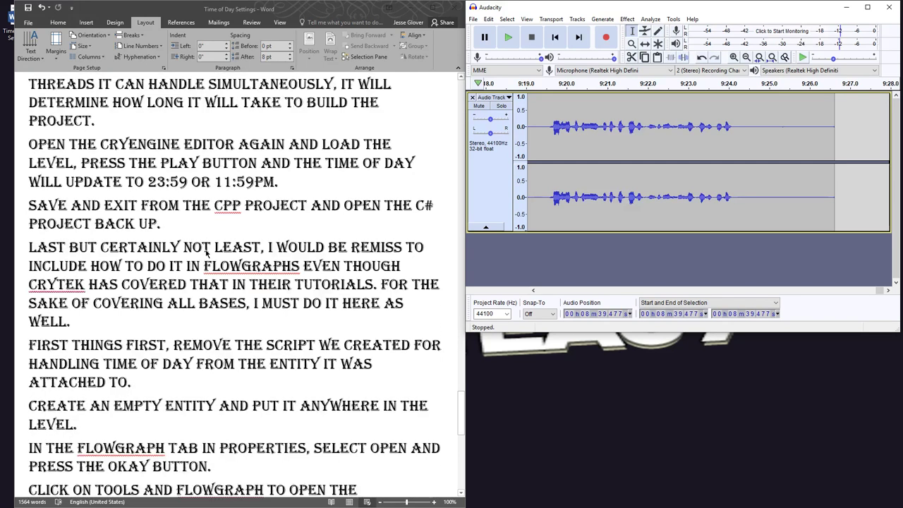
click(189, 186)
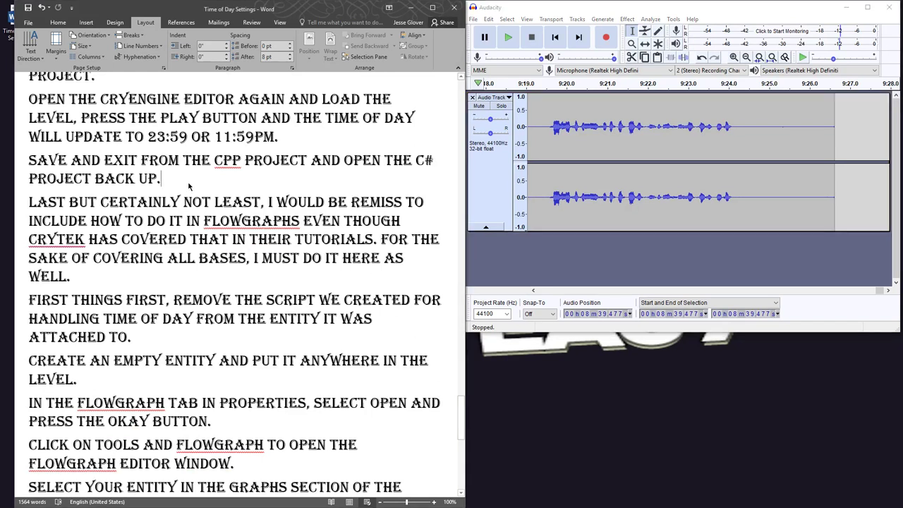
key(Return)
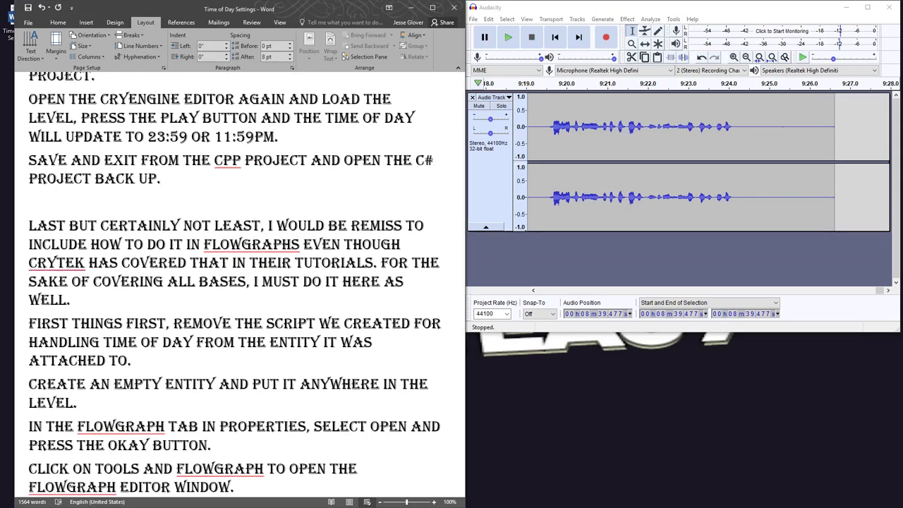
key(BackSpace)
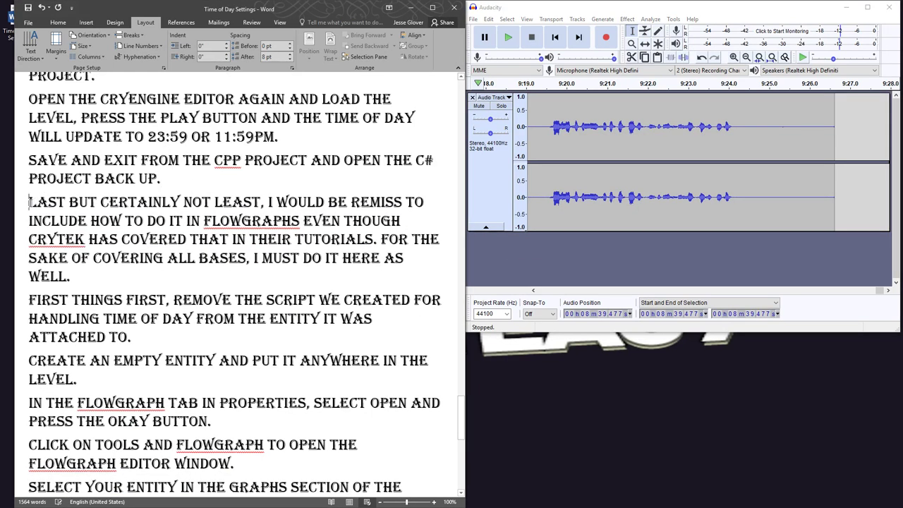
text(Now we can mo)
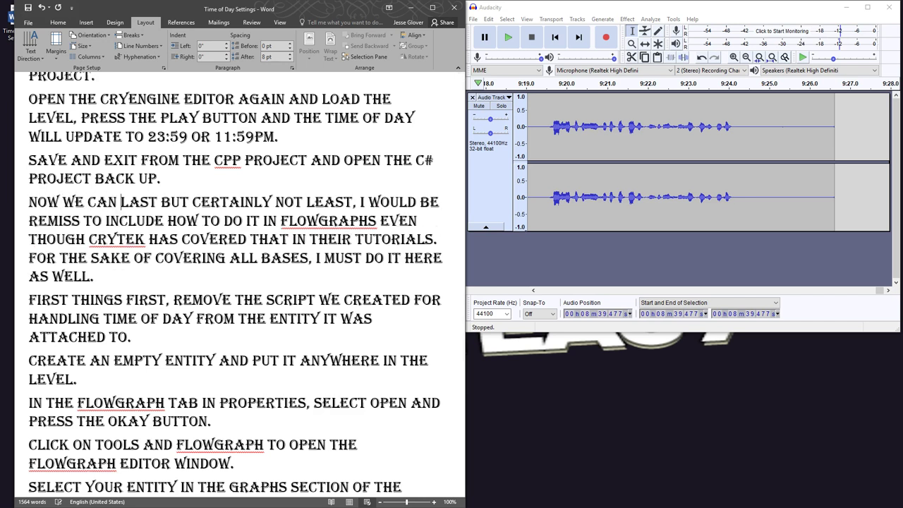
text(ve on to the)
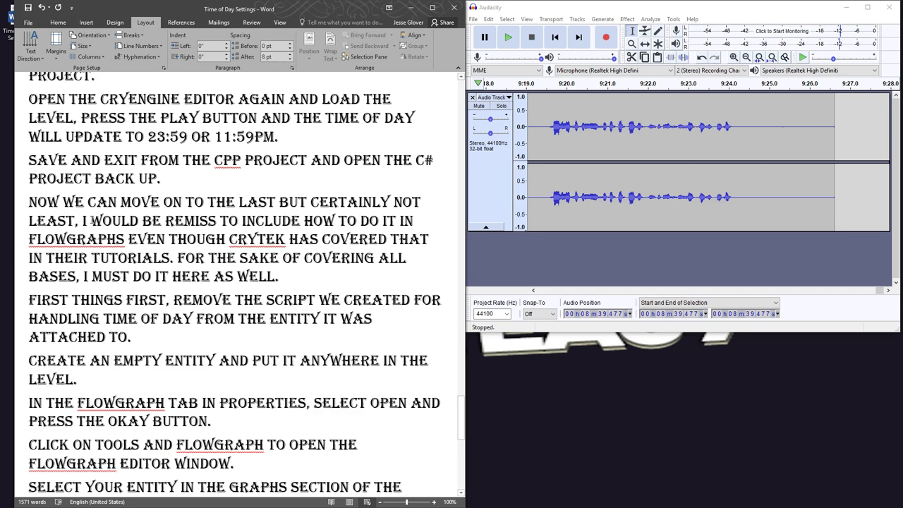
Add 'method' after 'least' and delete the audio from 9:24.48 to 9:26.61
click(92, 221)
text(METHOD)
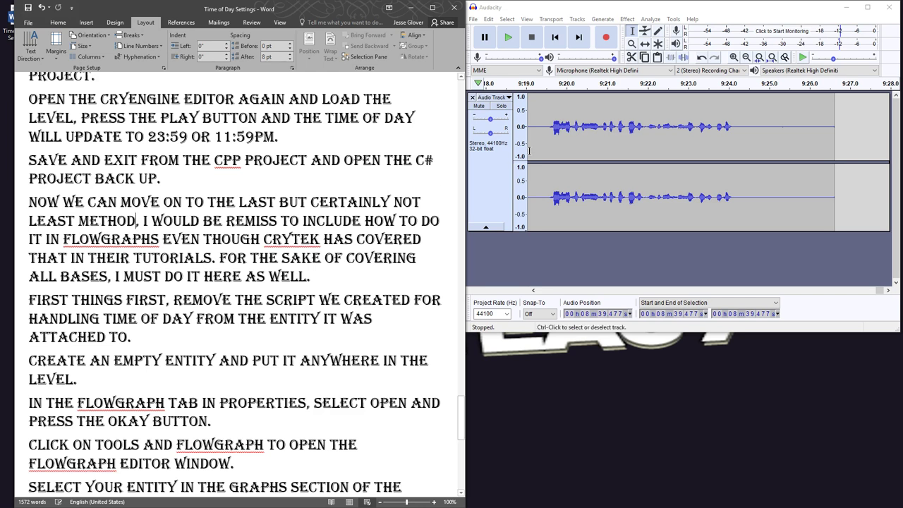
drag(835, 141, 747, 153)
key(Delete)
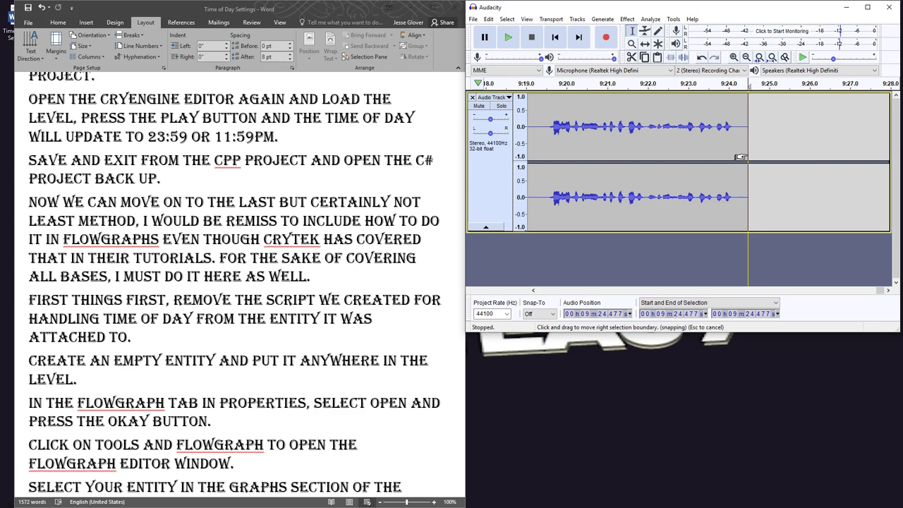
Record narration from 9:24.477 to about 10:06, then stop and return to the script
click(599, 41)
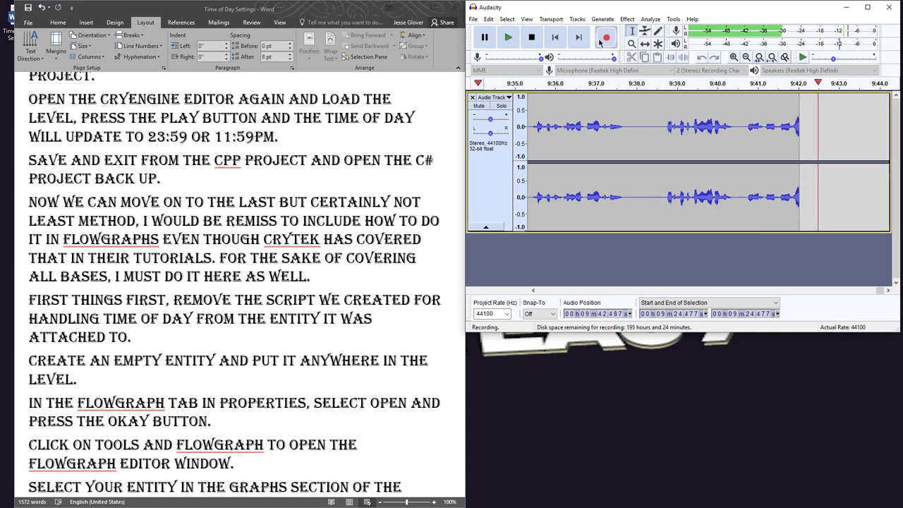
scroll(381, 254, down, 4)
scroll(381, 259, down, 1)
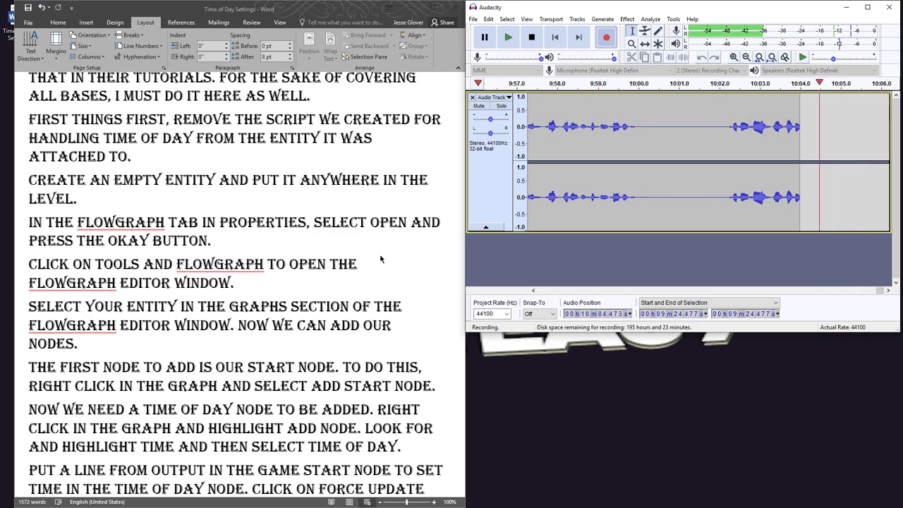
key(space)
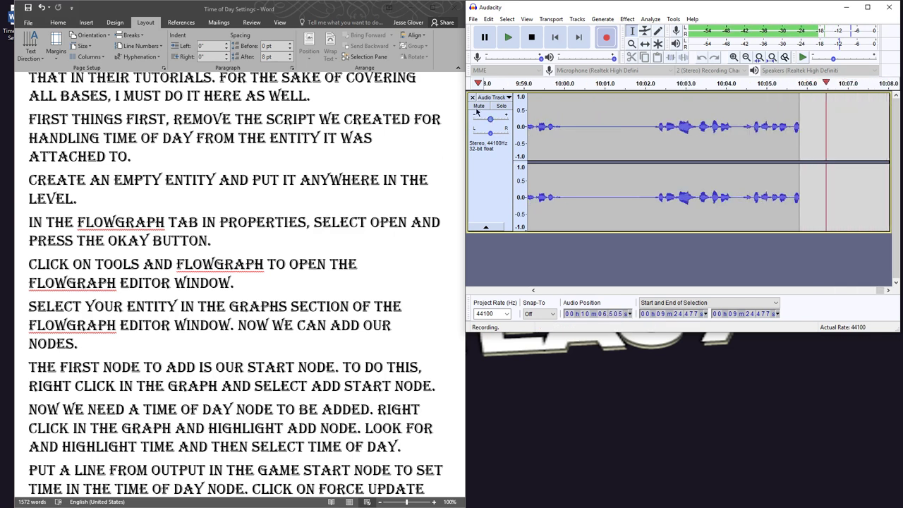
click(102, 198)
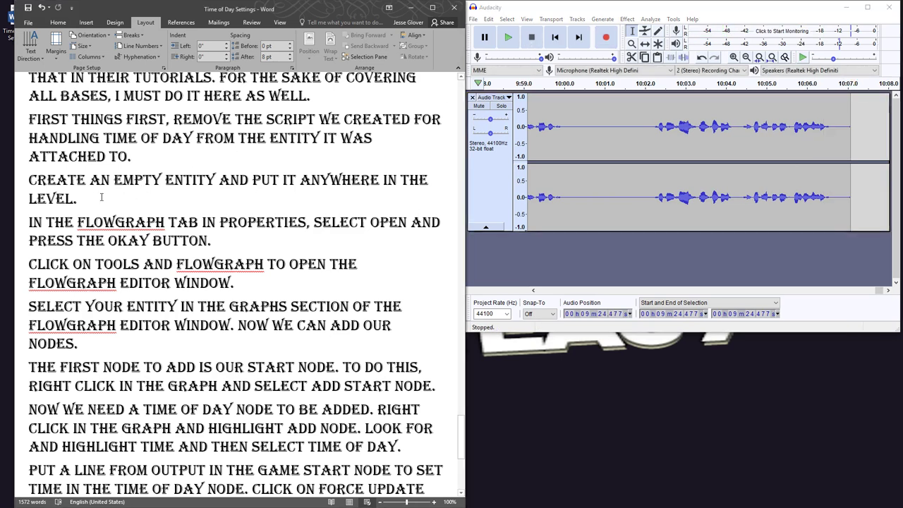
Delete the 'Create an empty entity' paragraph and resume narration recording in Audacity
triple_click(56, 199)
key(BackSpace)
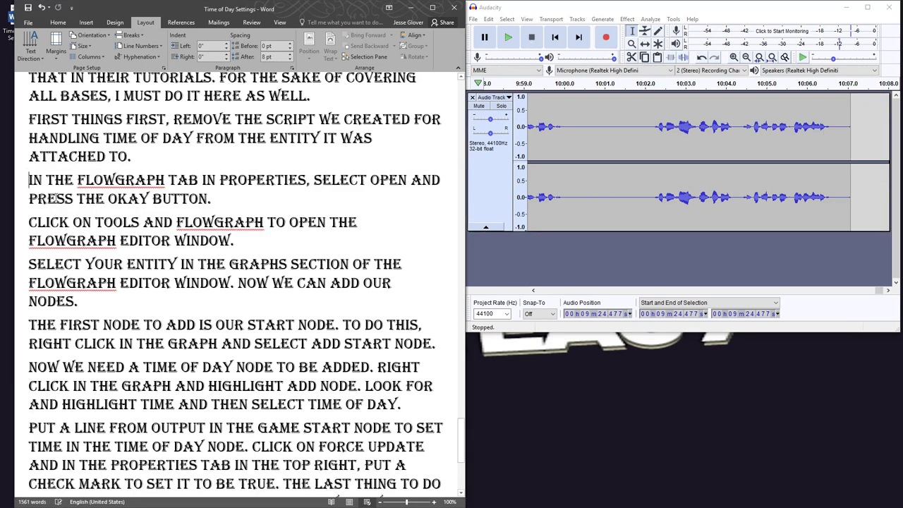
scroll(131, 232, down, 5)
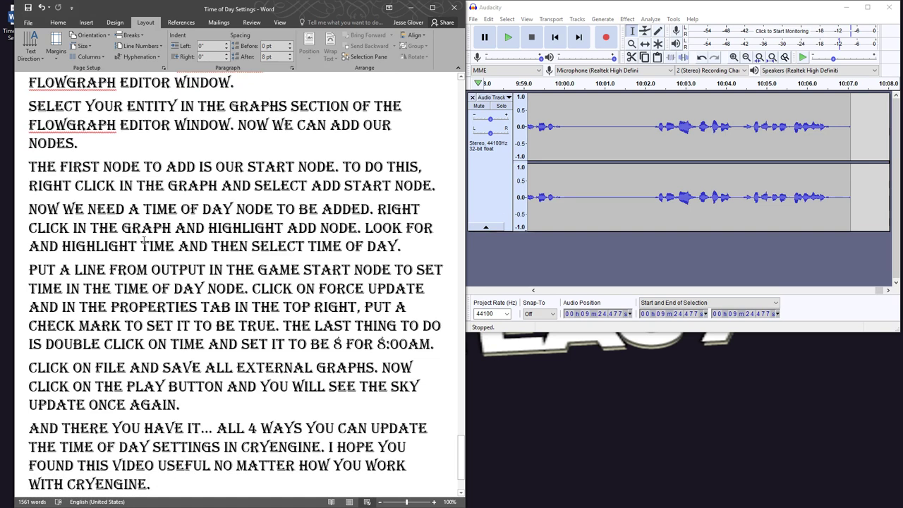
click(607, 43)
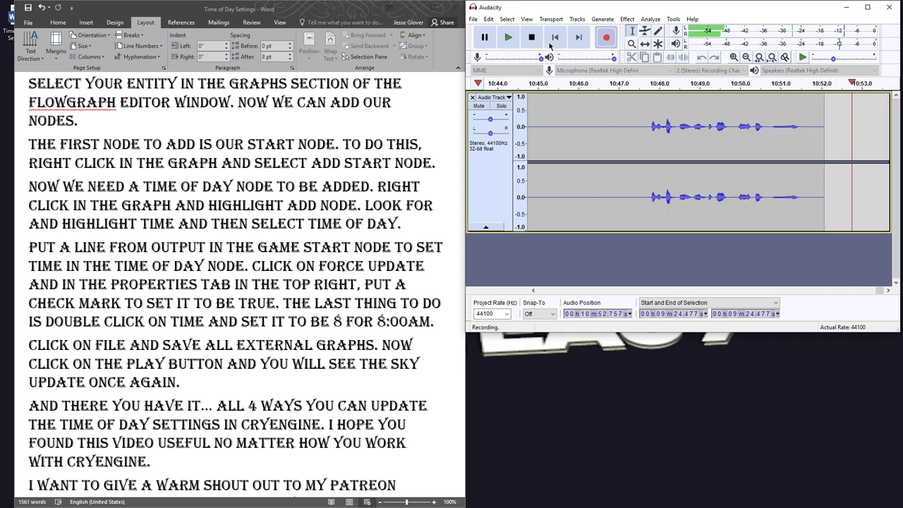
Stop recording, delete the botched audio from 10:43.3 to 10:53.0, and undo a false retake
key(space)
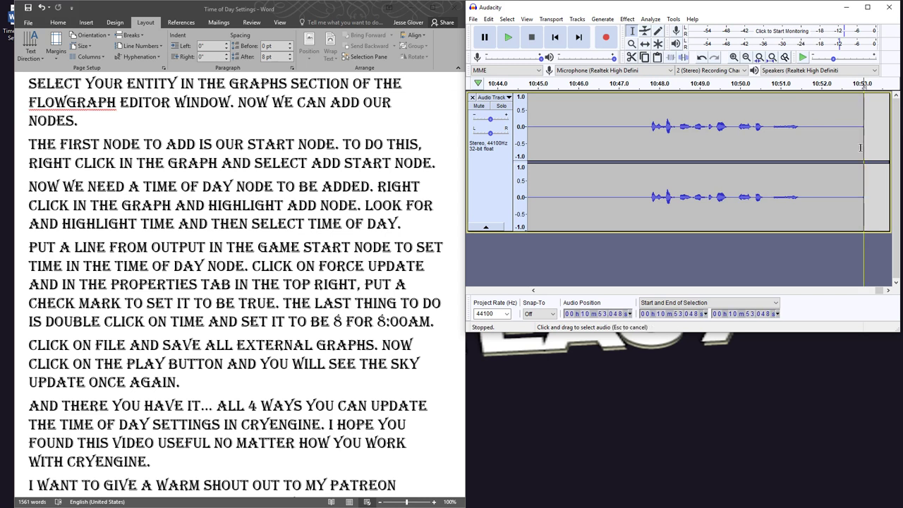
drag(860, 147, 638, 156)
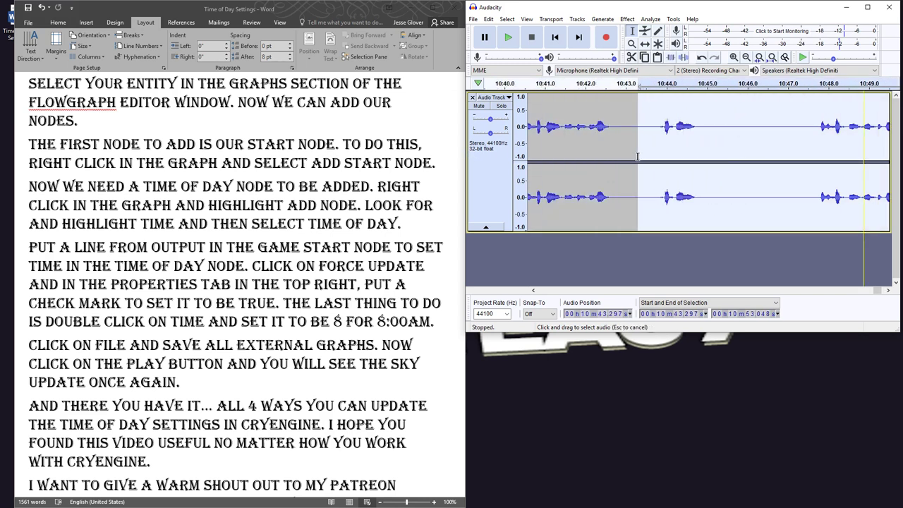
key(Delete)
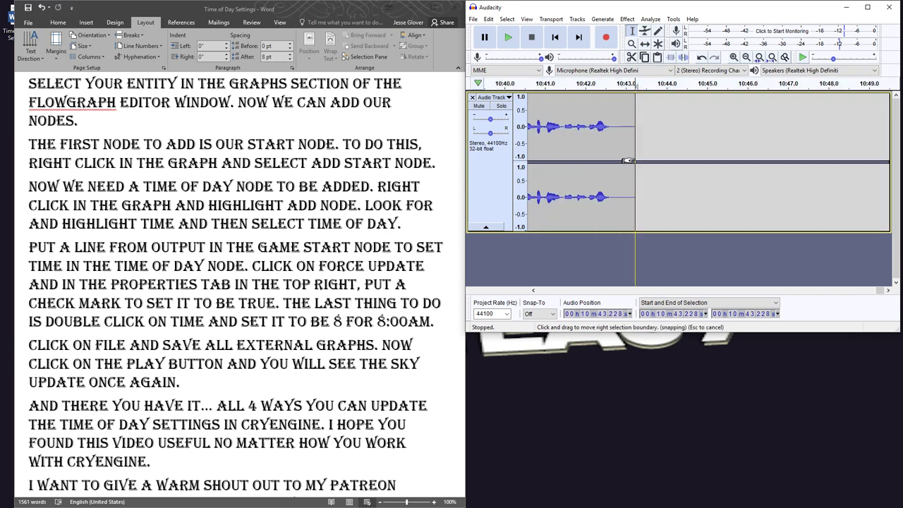
click(599, 45)
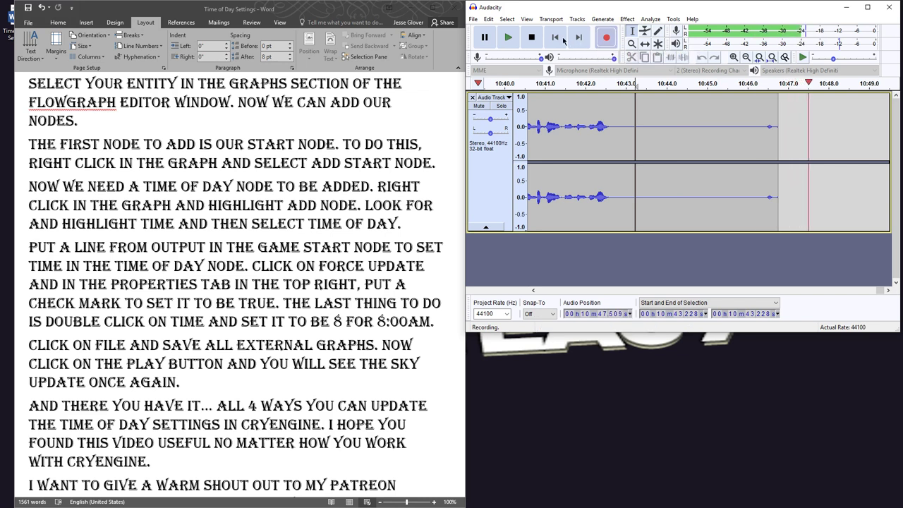
key(space)
key(ctrl+z)
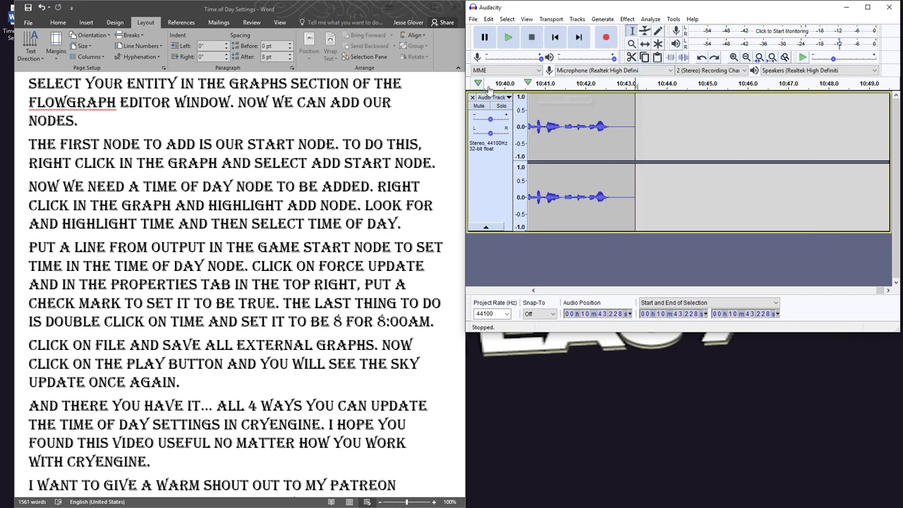
Resume recording the closing narration from 10:43.228
scroll(258, 184, down, 3)
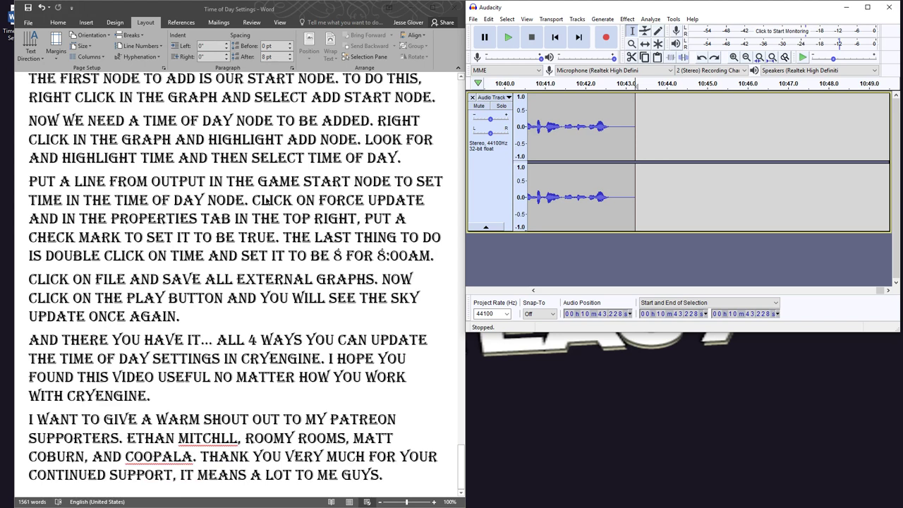
click(252, 246)
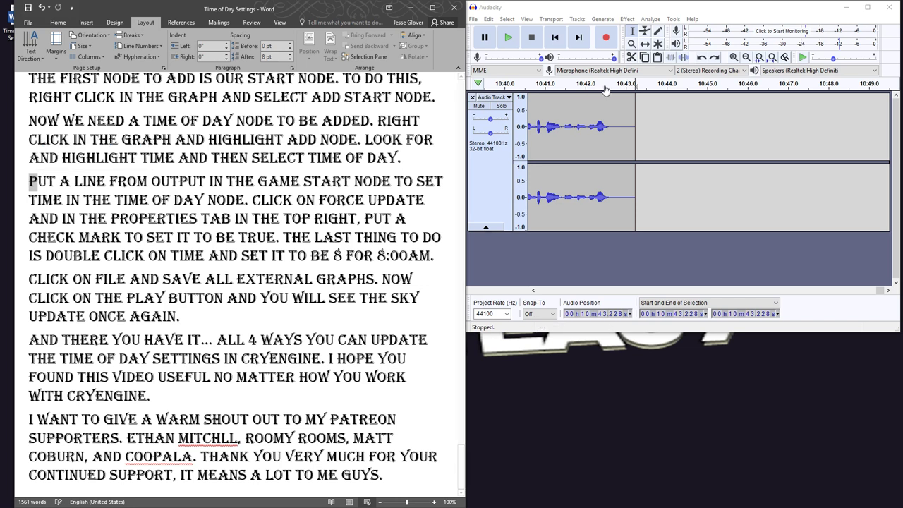
click(607, 38)
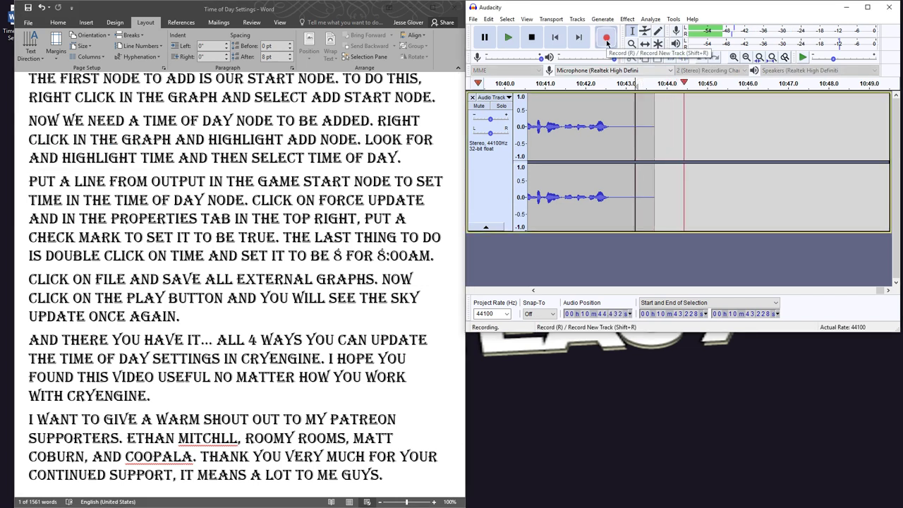
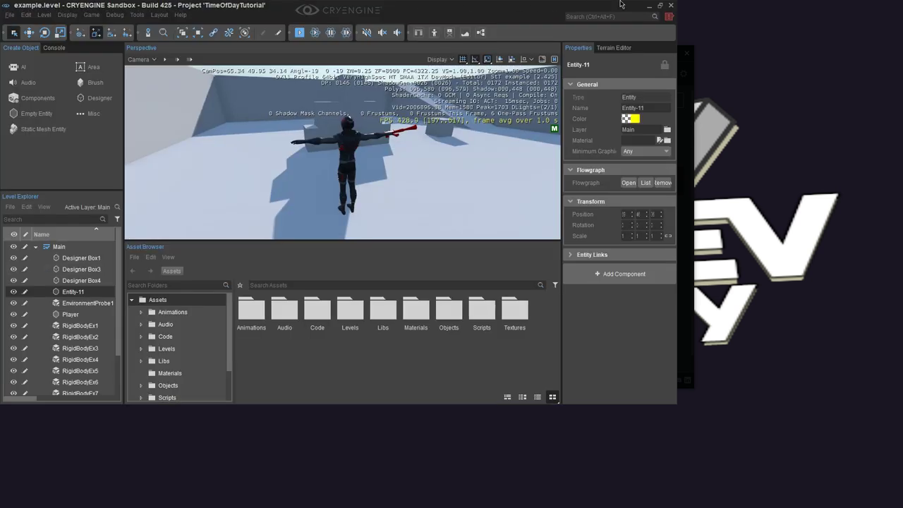
Close Sandbox without saving and delete the old TimeOfDayTutorial project from disk
click(670, 6)
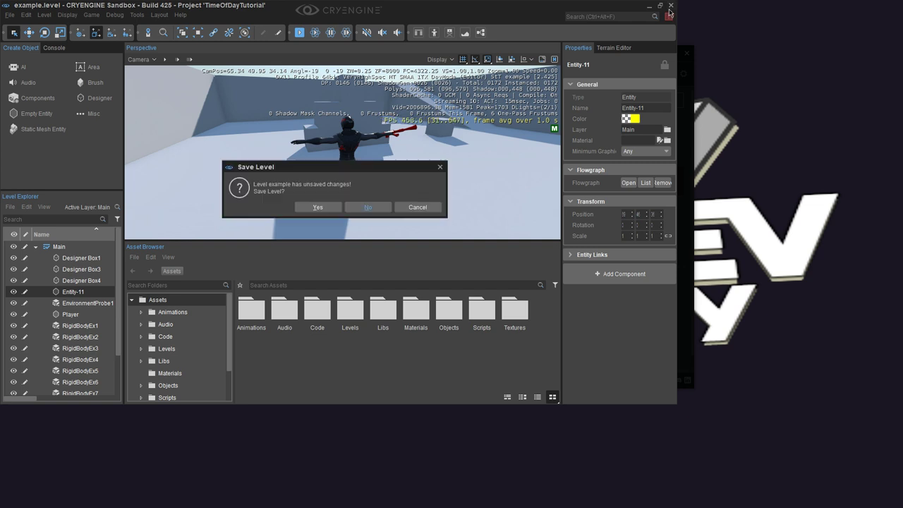
click(362, 210)
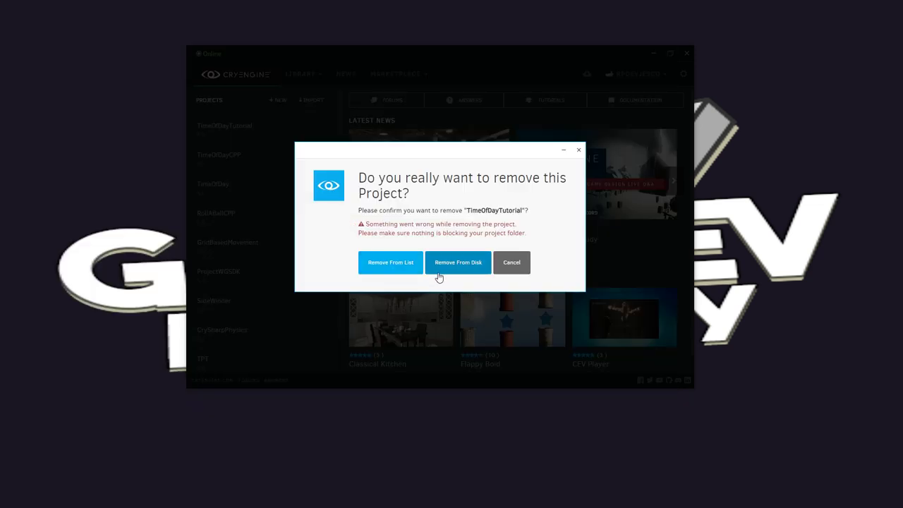
click(446, 266)
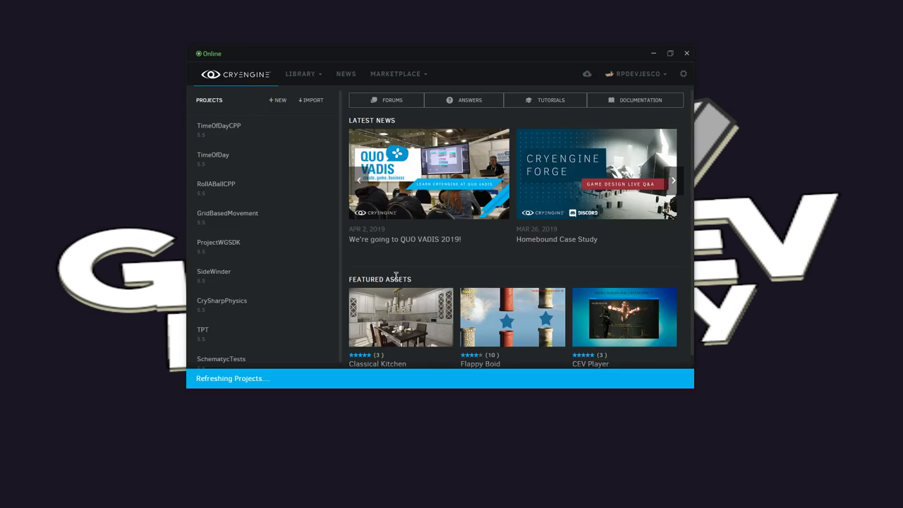
Remove the TimeOfDayCPP, TimeOfDay and RollABallCPP projects from disk
click(295, 130)
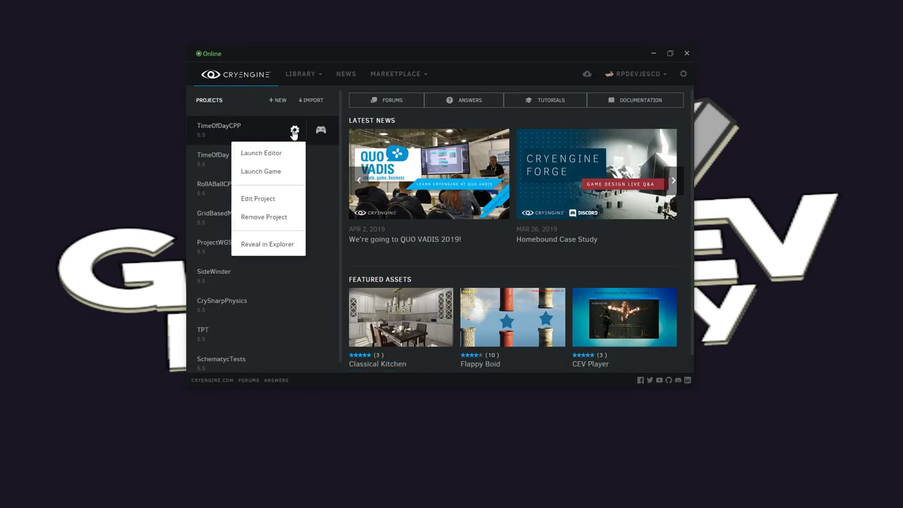
click(276, 221)
click(458, 240)
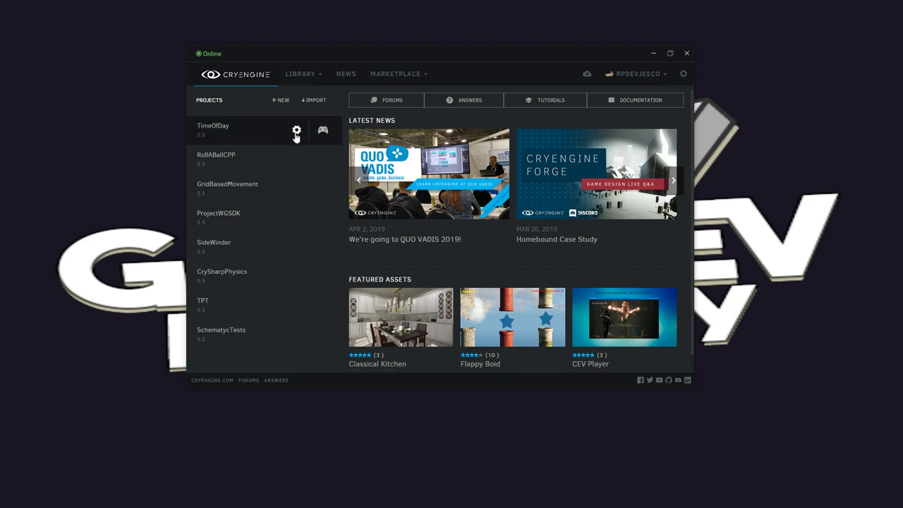
click(297, 130)
click(276, 216)
click(448, 240)
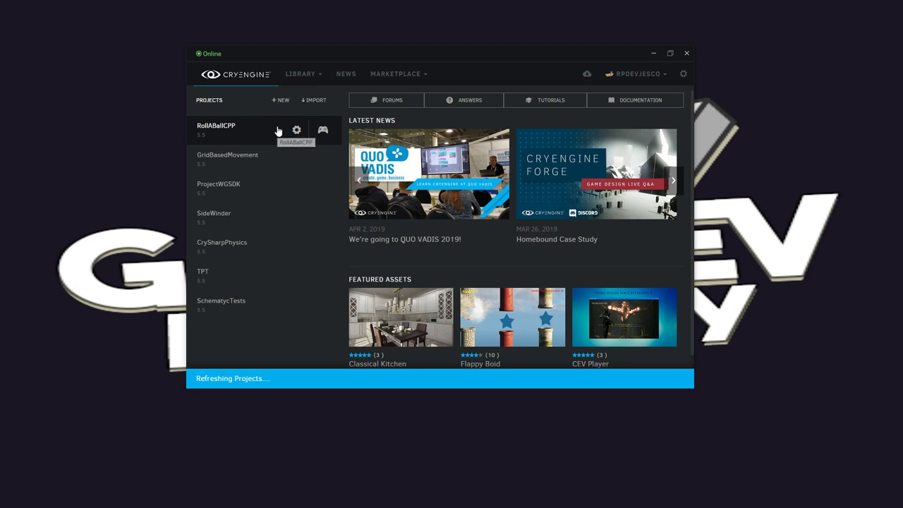
click(297, 130)
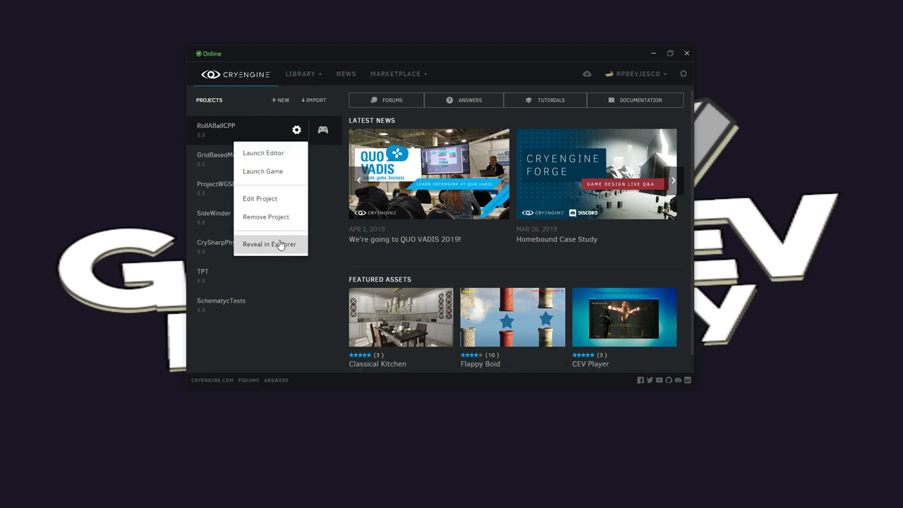
click(276, 217)
click(458, 259)
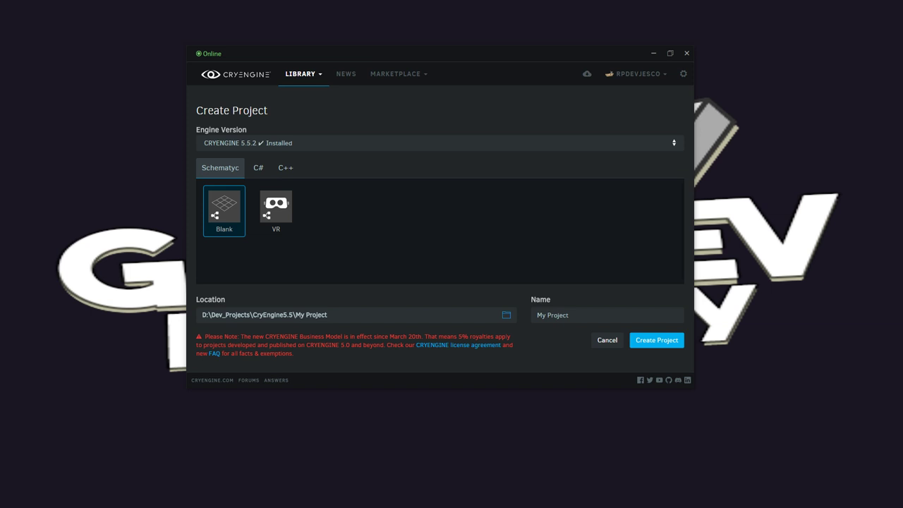
Create a C# Third Person template project named TimeOfDayTutorial
click(569, 315)
click(258, 171)
click(319, 211)
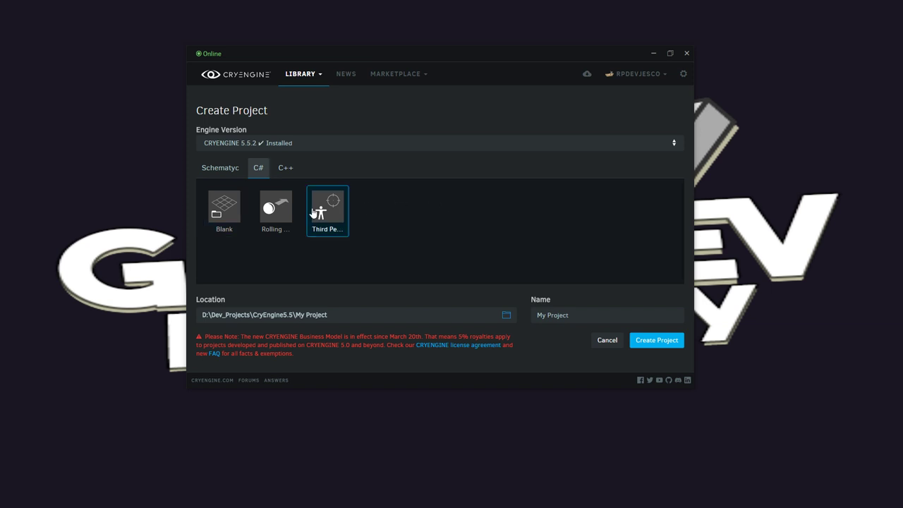
triple_click(565, 315)
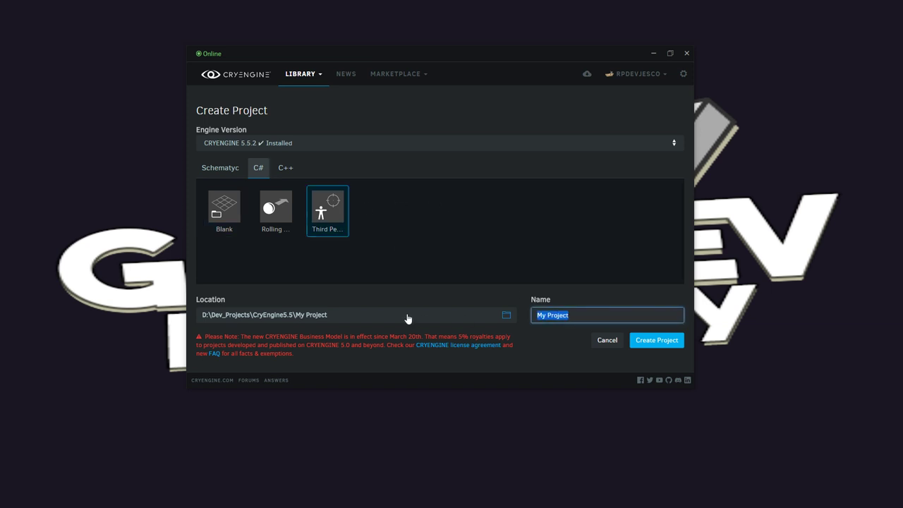
text(TimeOfDayTutorial)
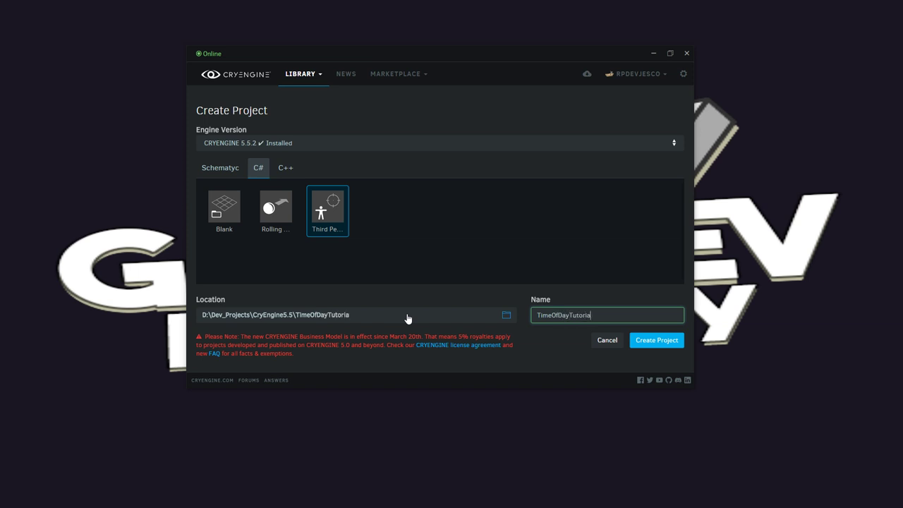
click(660, 343)
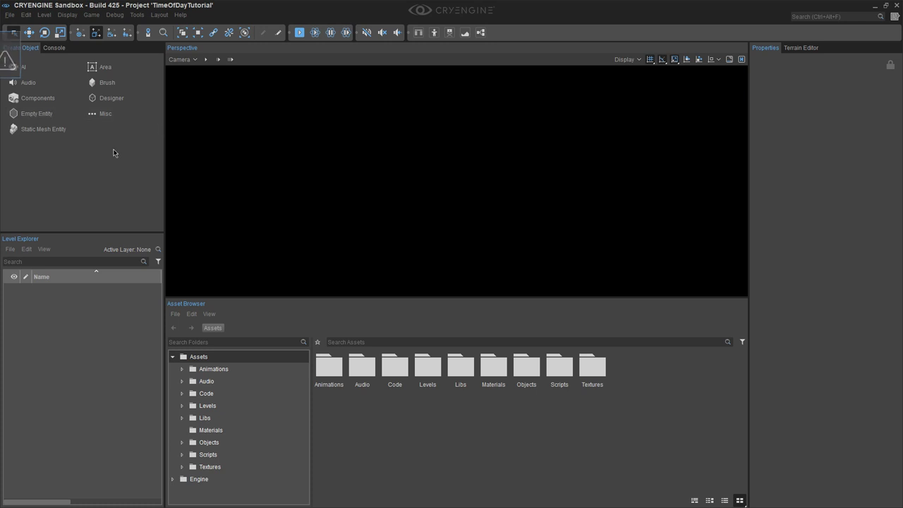
Open the example level from the Levels folder
click(12, 15)
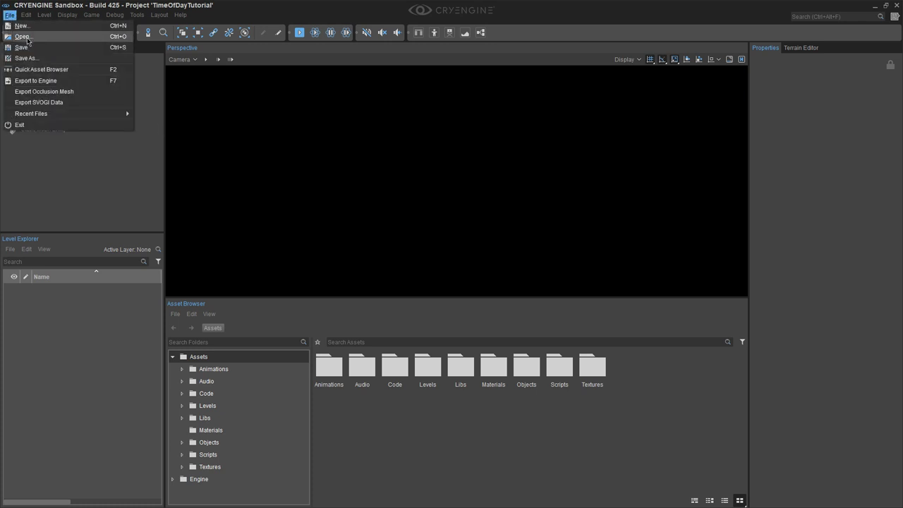
click(26, 39)
scroll(398, 254, down, 1)
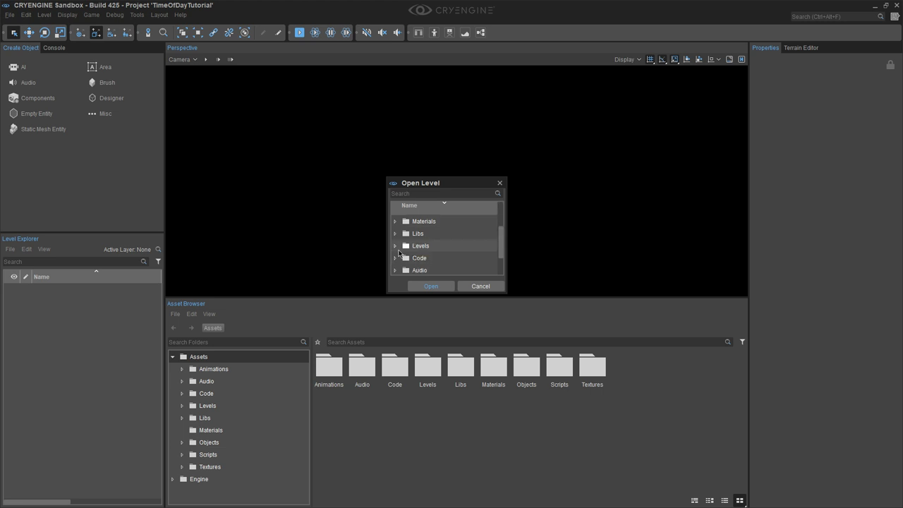
click(397, 246)
double_click(427, 259)
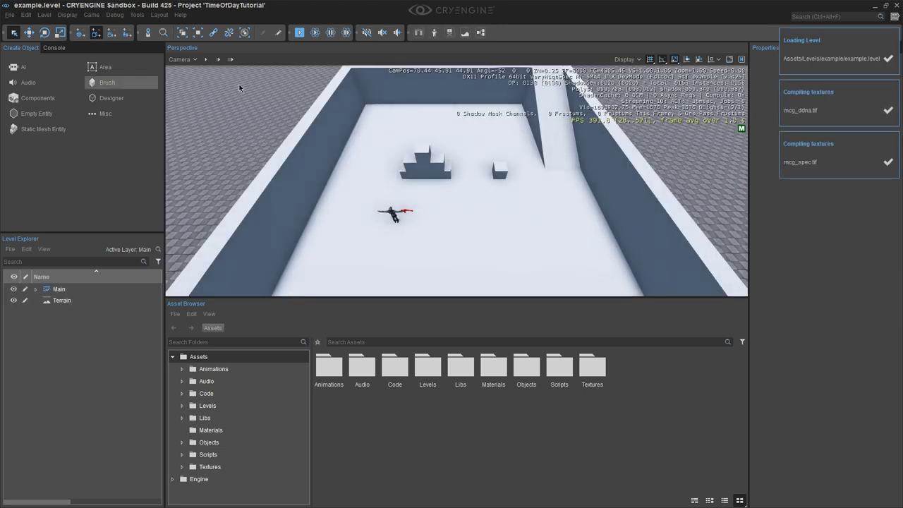
Fly the camera behind the character and hide the debug statistics overlay
key(w)
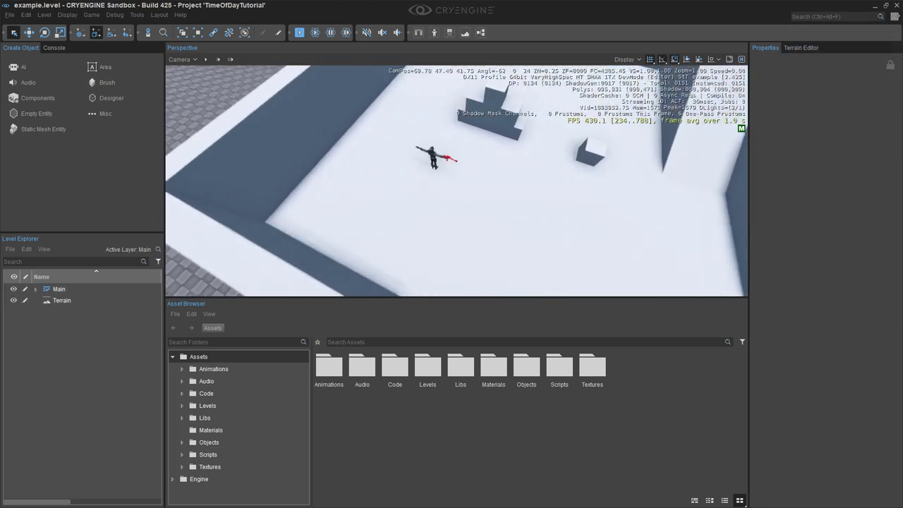
key(w)
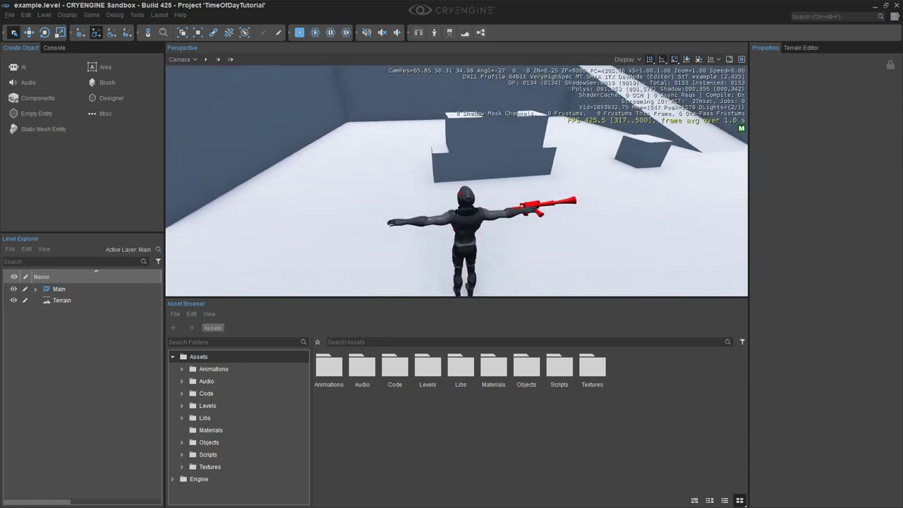
key(s)
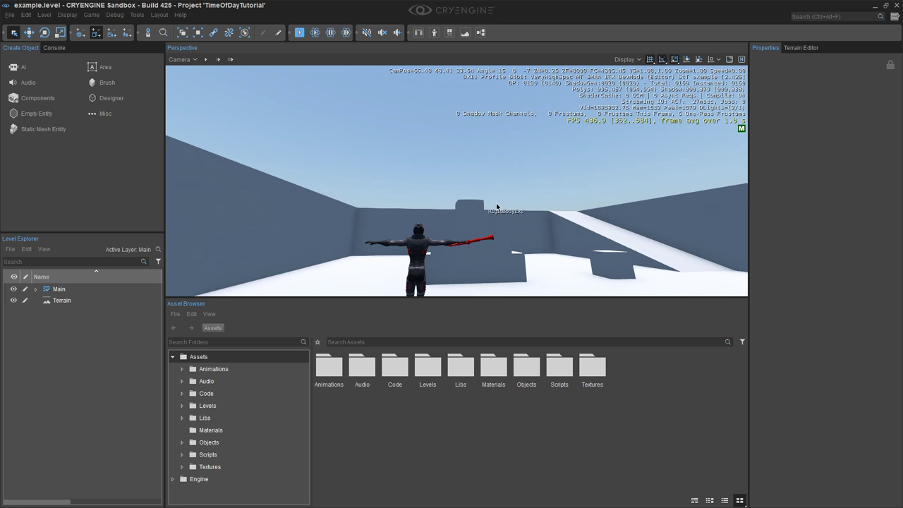
click(729, 59)
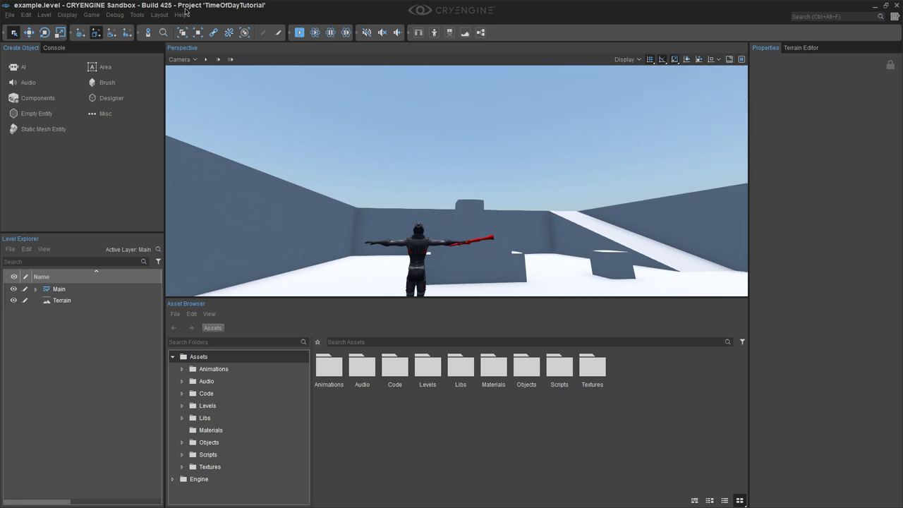
Change the Environment Editor's current time from 12:00 to 18:00
click(138, 14)
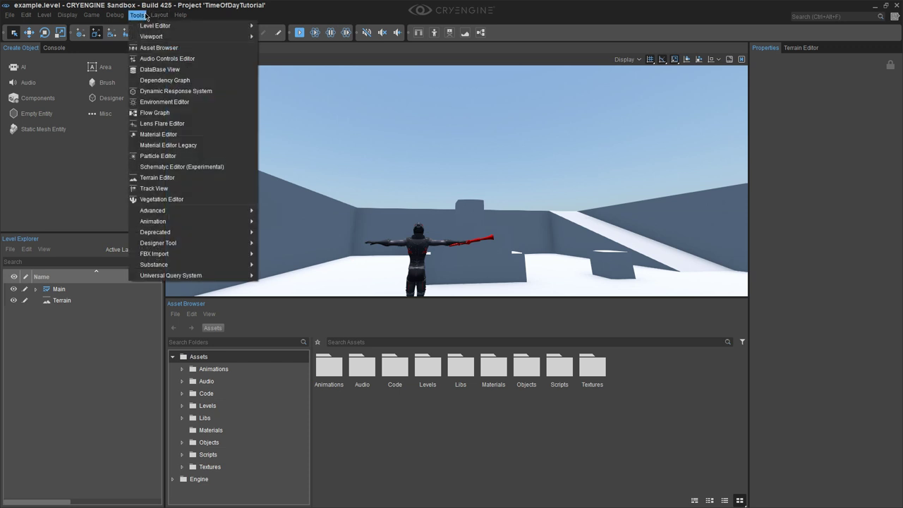
click(165, 102)
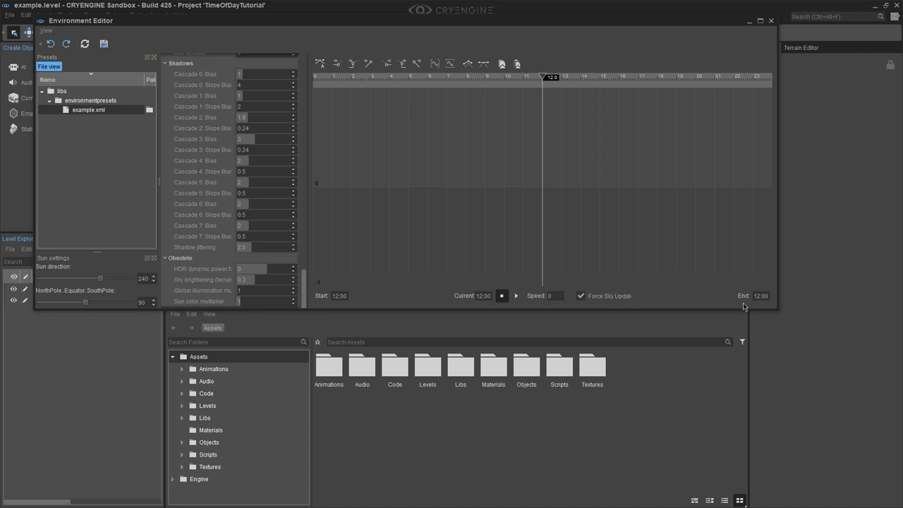
click(483, 293)
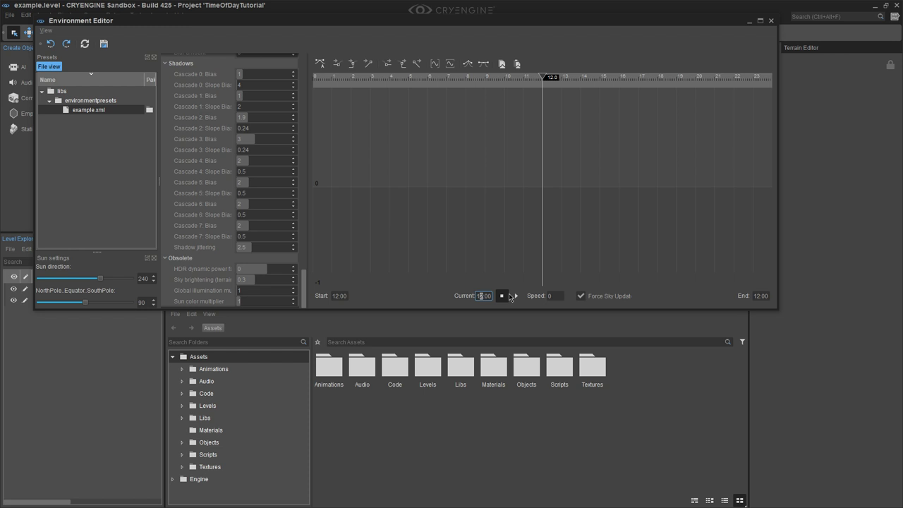
key(BackSpace)
text(8)
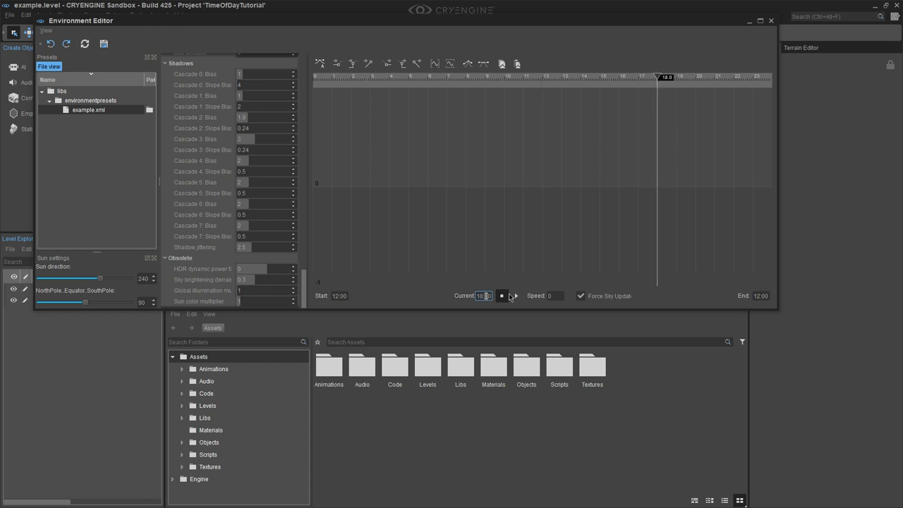
key(Home)
View the evening scene, close the Environment Editor and return to the launcher
drag(175, 24, 179, 241)
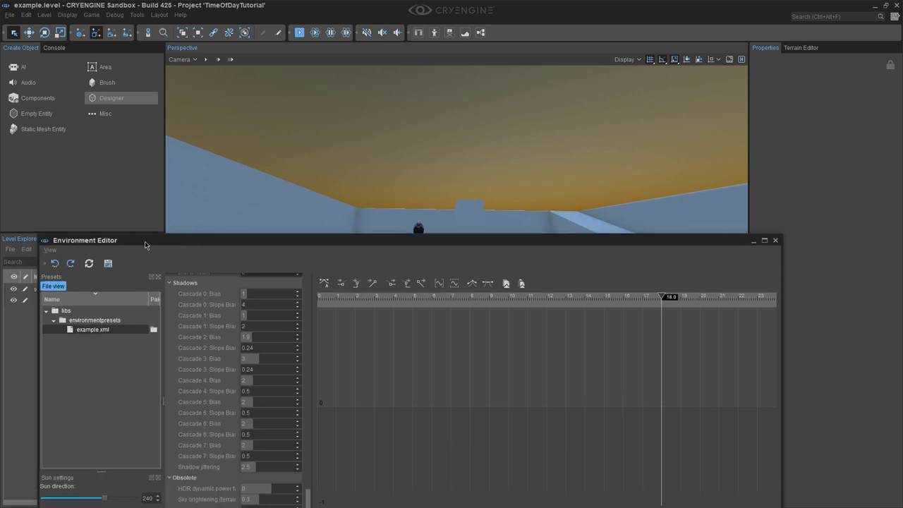
drag(154, 230, 199, 90)
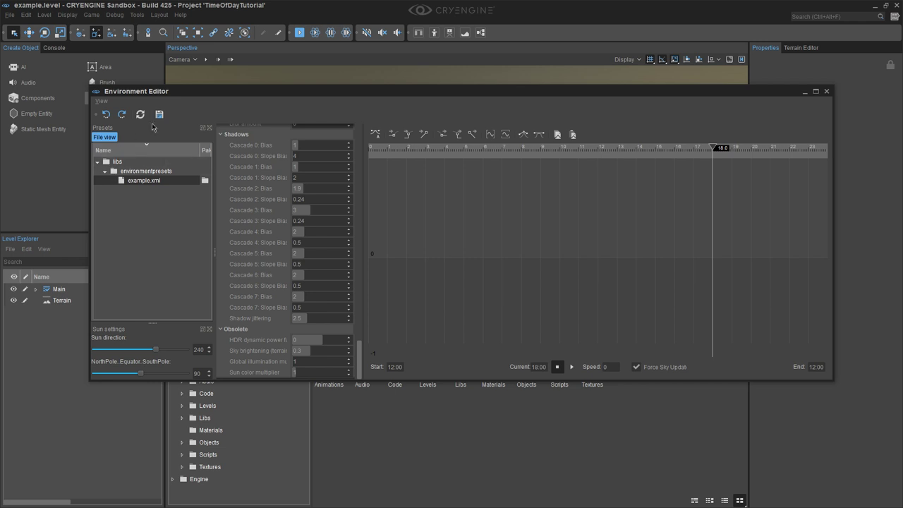
click(827, 92)
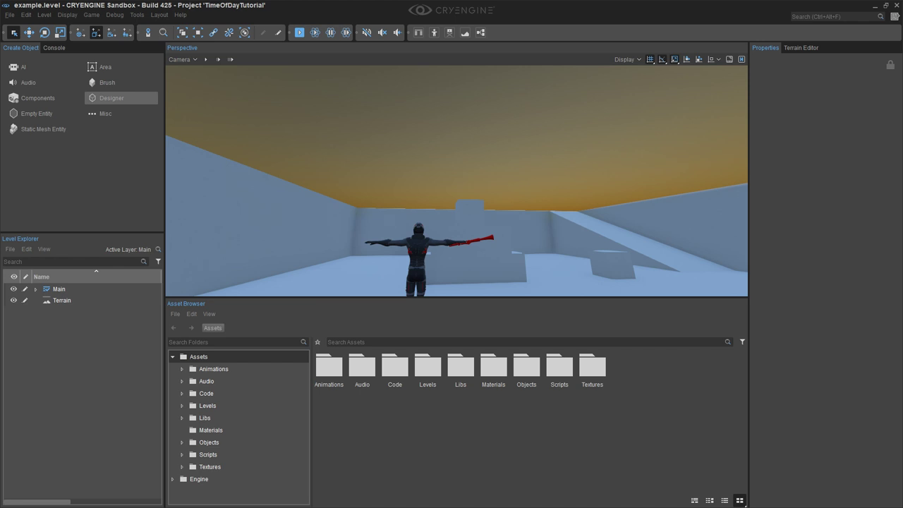
key(alt+Tab)
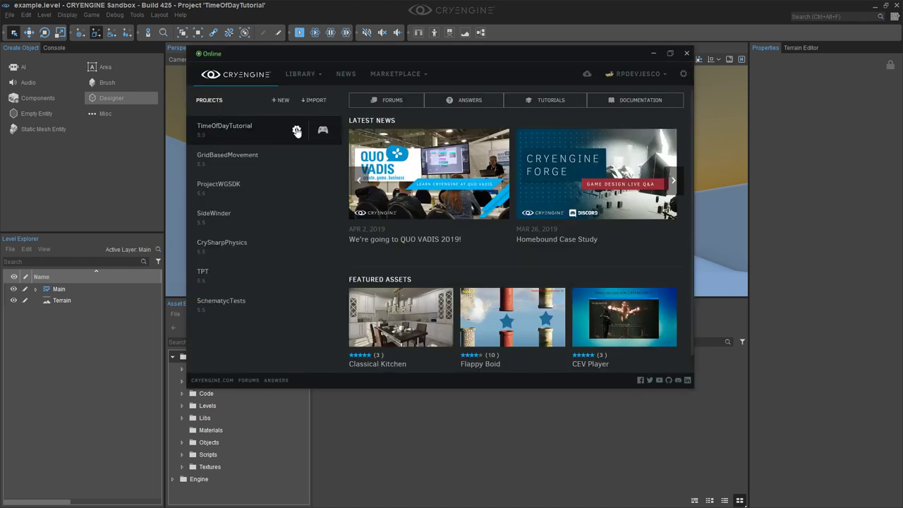
Show the TimeOfDayTutorial project folder in File Explorer and widen its window
click(297, 130)
click(267, 244)
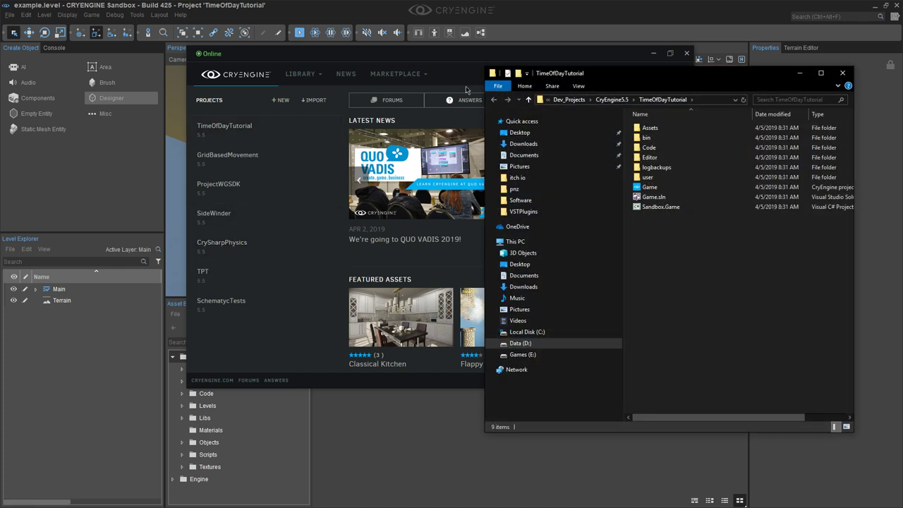
click(653, 54)
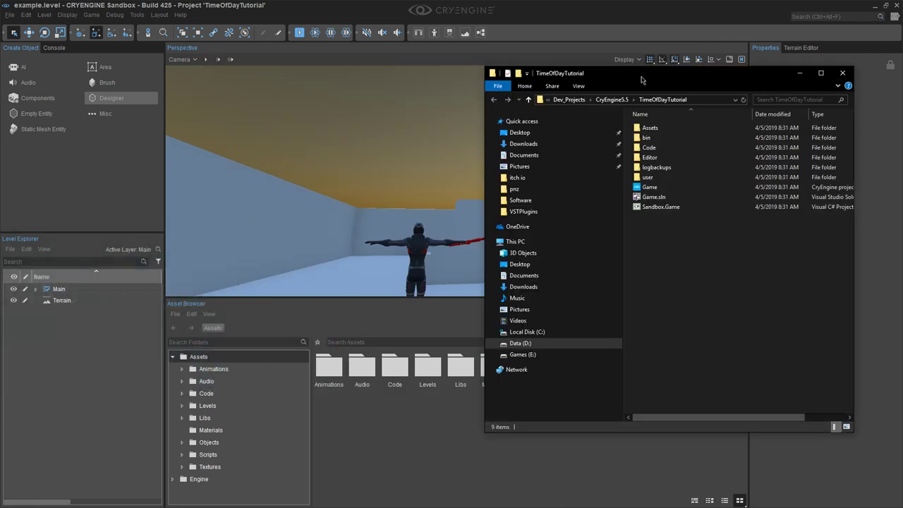
drag(641, 77, 295, 66)
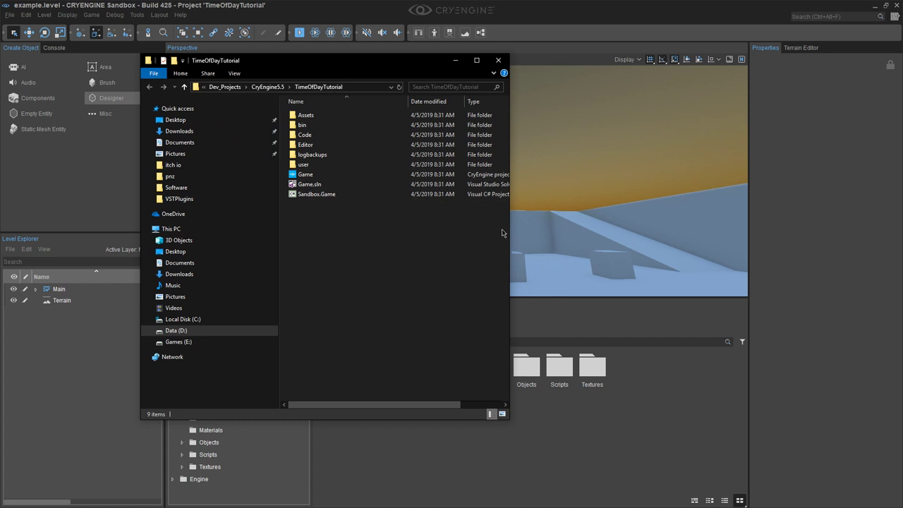
drag(510, 232, 706, 233)
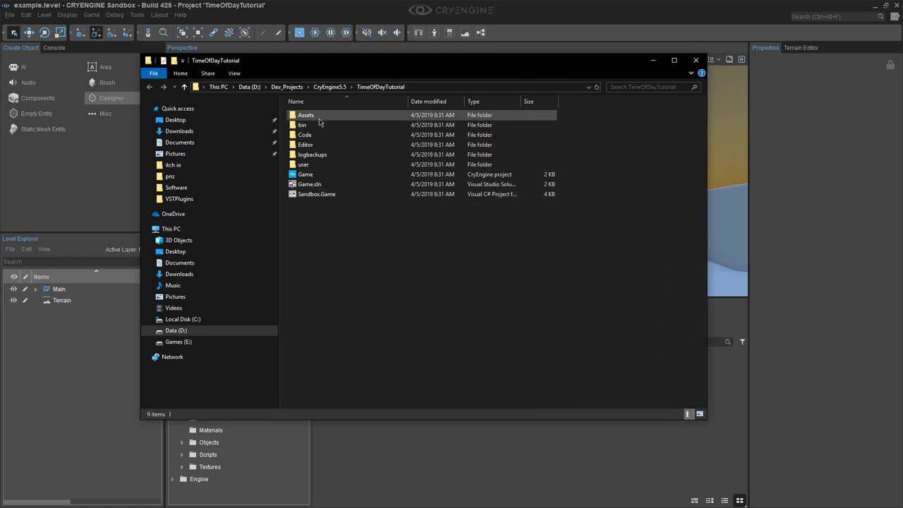
Open TimeOfDay from Assets\Levels\example\leveldata in the text editor
click(319, 120)
double_click(319, 121)
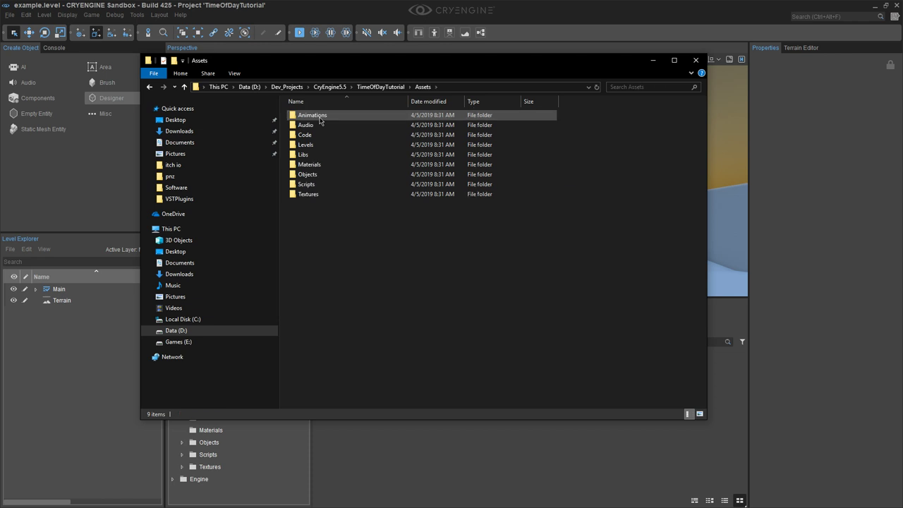
double_click(315, 145)
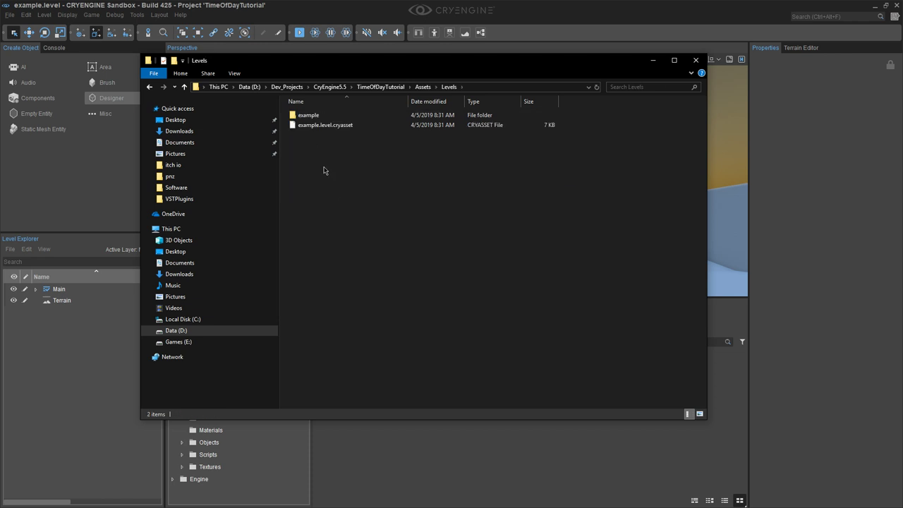
double_click(317, 117)
click(317, 125)
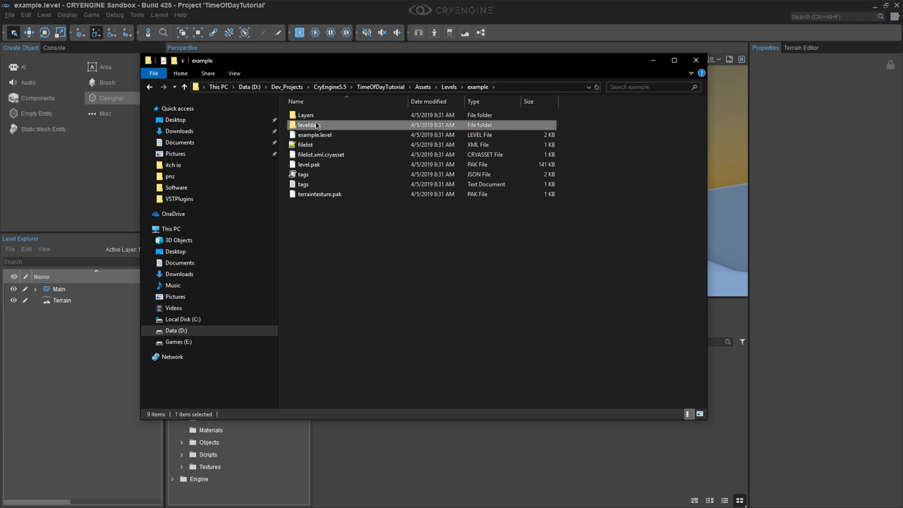
double_click(318, 126)
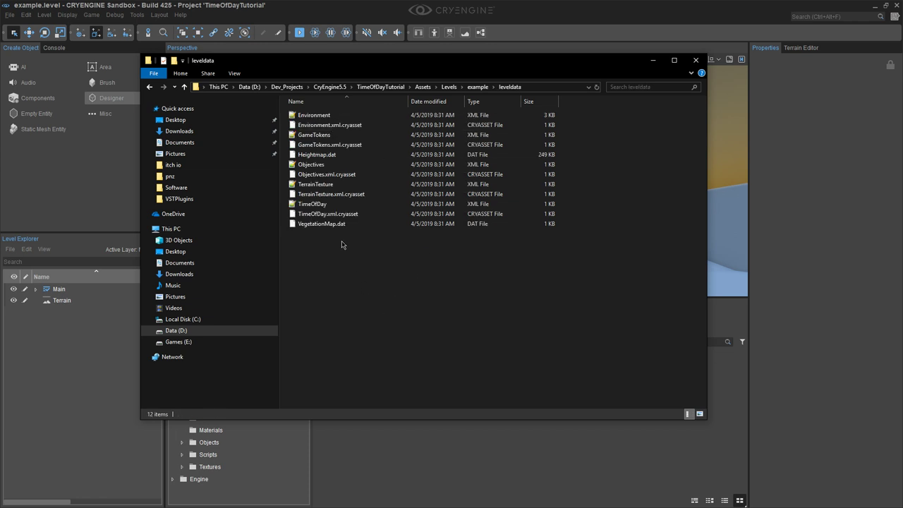
click(334, 204)
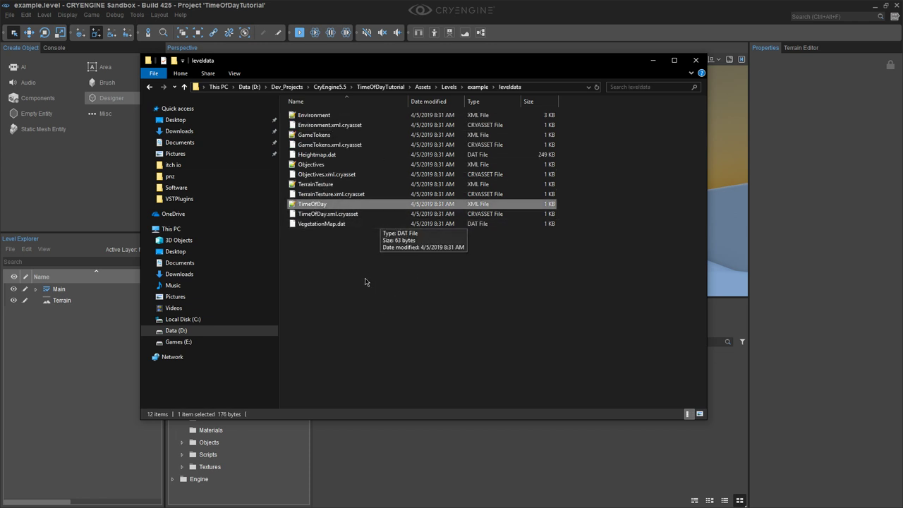
double_click(332, 204)
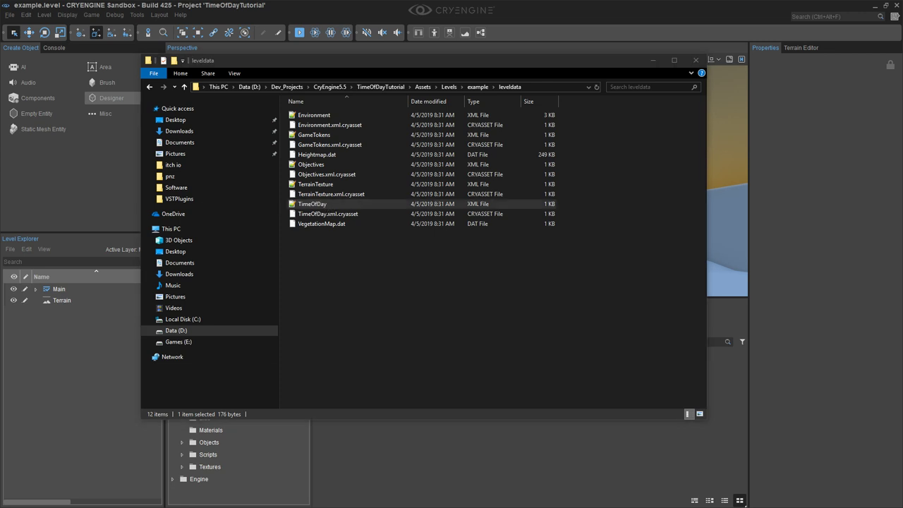
Inspect the Time value, then close TimeOfDay.xml and discard the unsaved new 1 document
drag(457, 63, 602, 108)
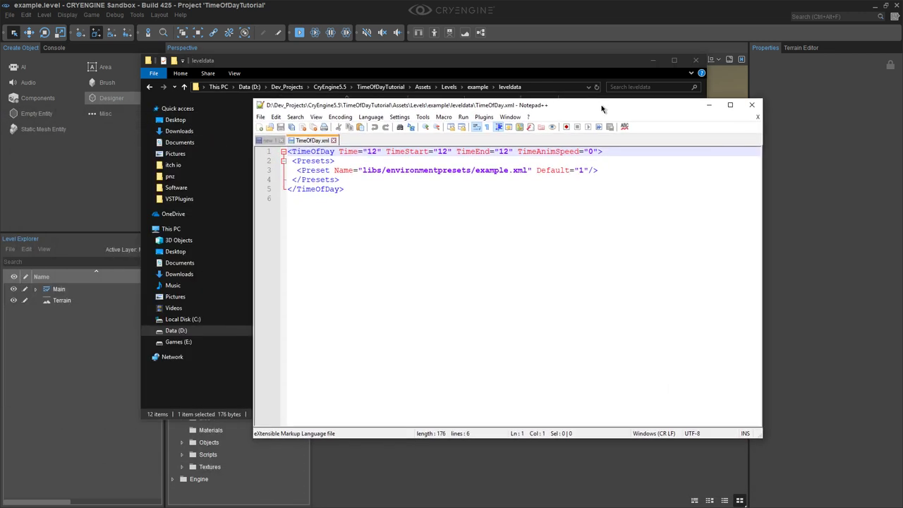
click(374, 151)
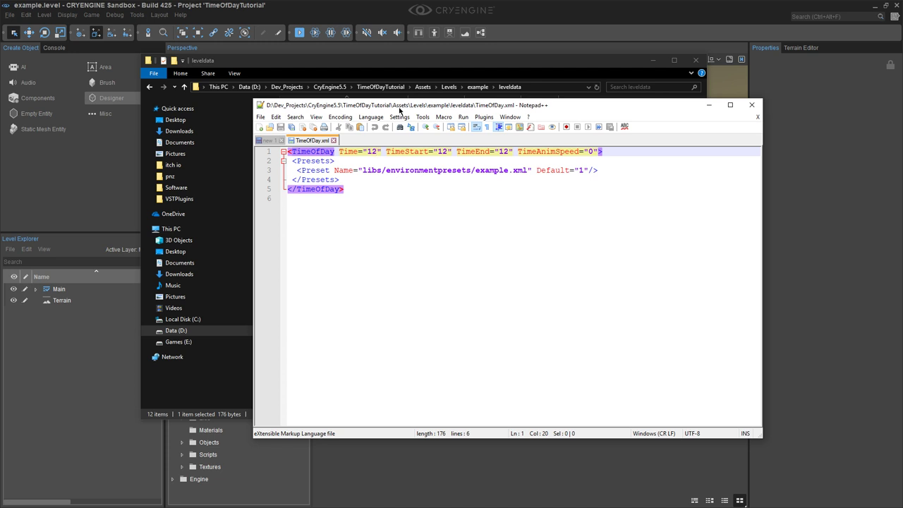
drag(399, 107, 384, 128)
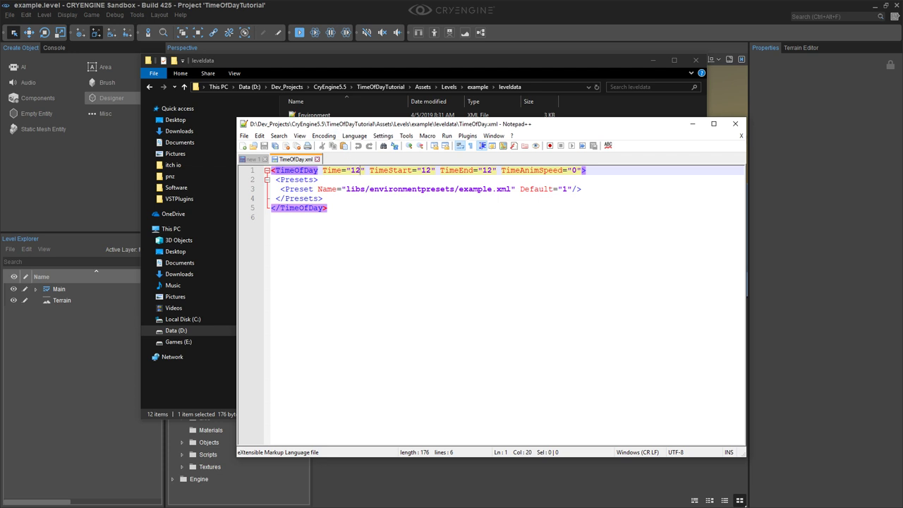
drag(359, 126, 293, 126)
click(254, 159)
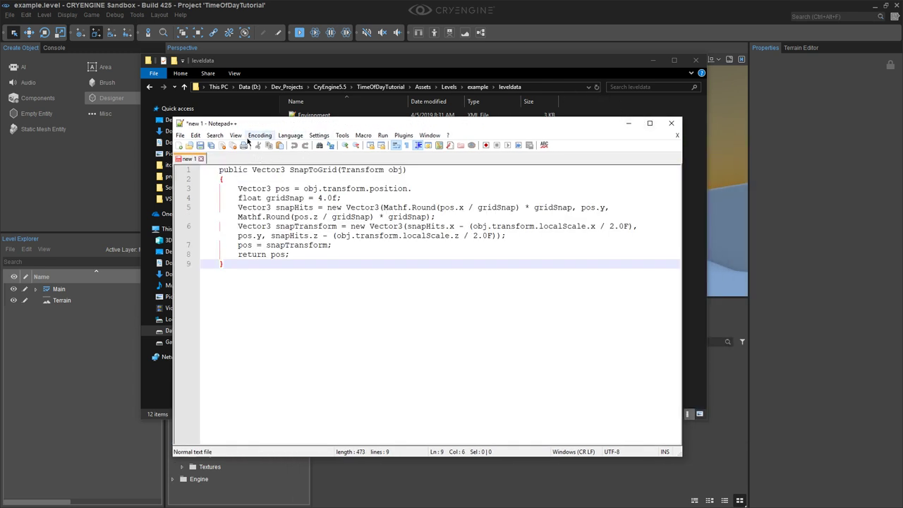
click(201, 160)
click(457, 289)
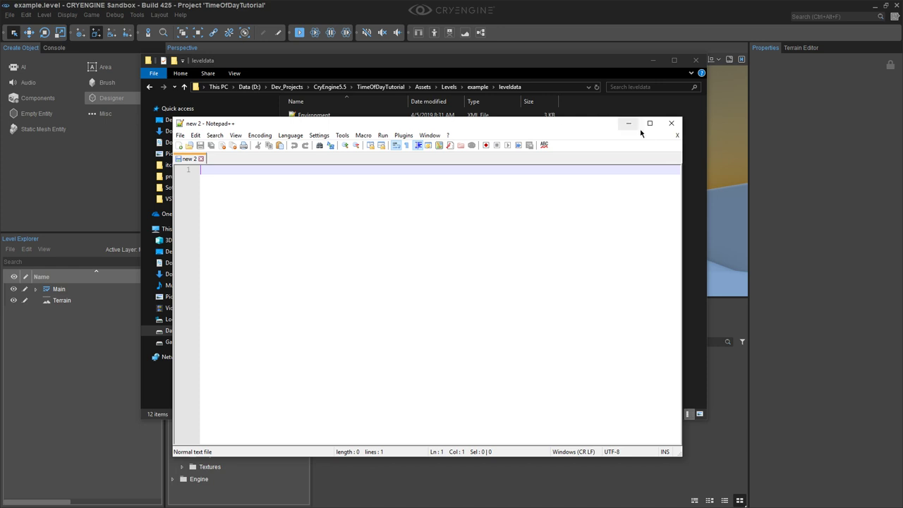
Reopen TimeOfDay.xml from the leveldata folder, then close Notepad++
click(696, 115)
double_click(330, 204)
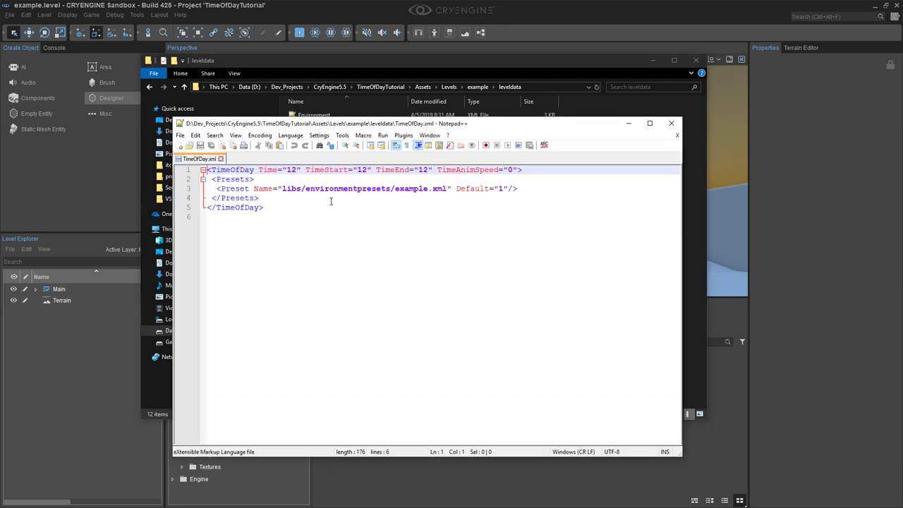
click(671, 123)
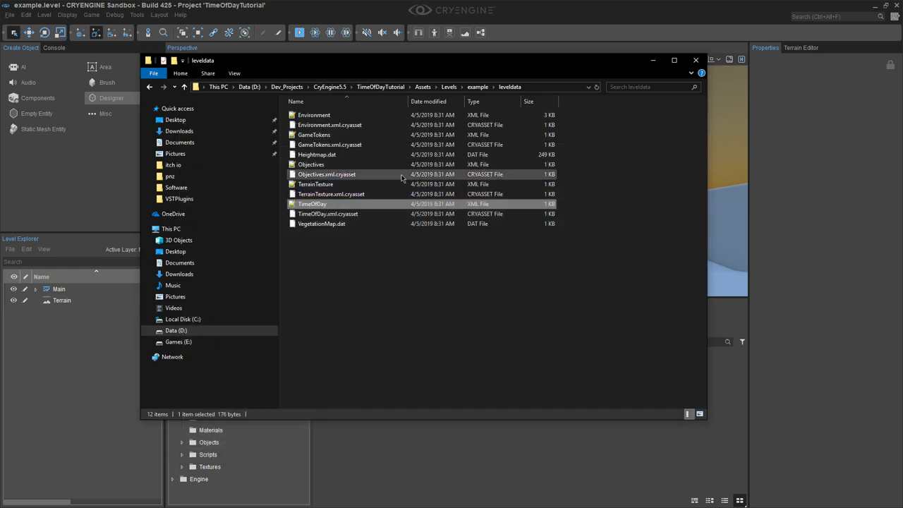
click(360, 263)
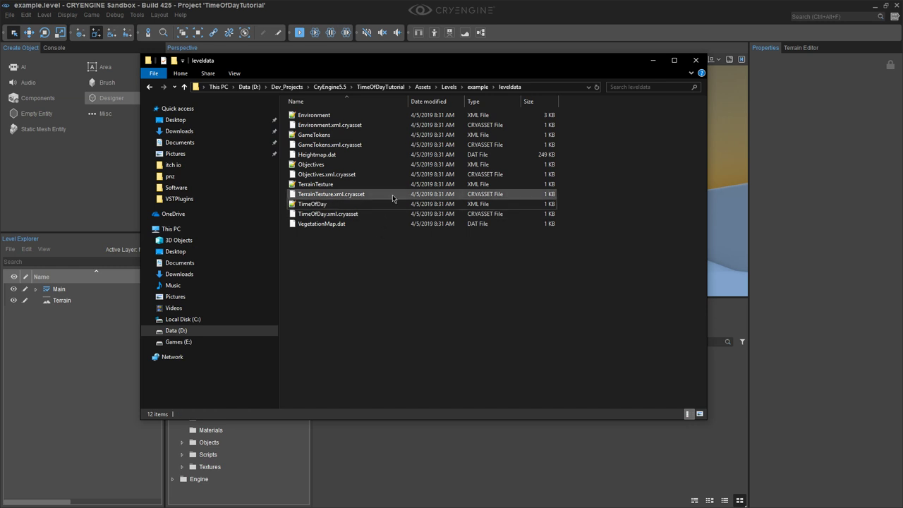
Return to Sandbox and briefly check the Environment Editor
click(107, 220)
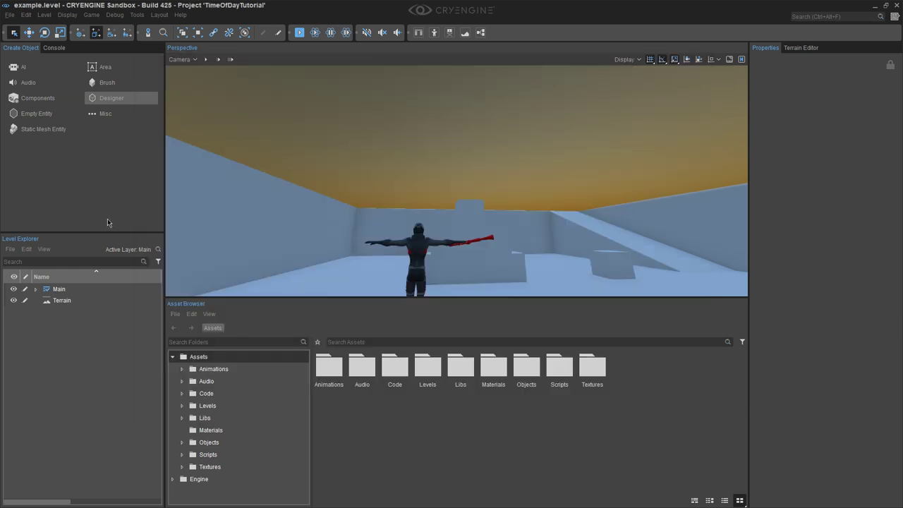
click(137, 15)
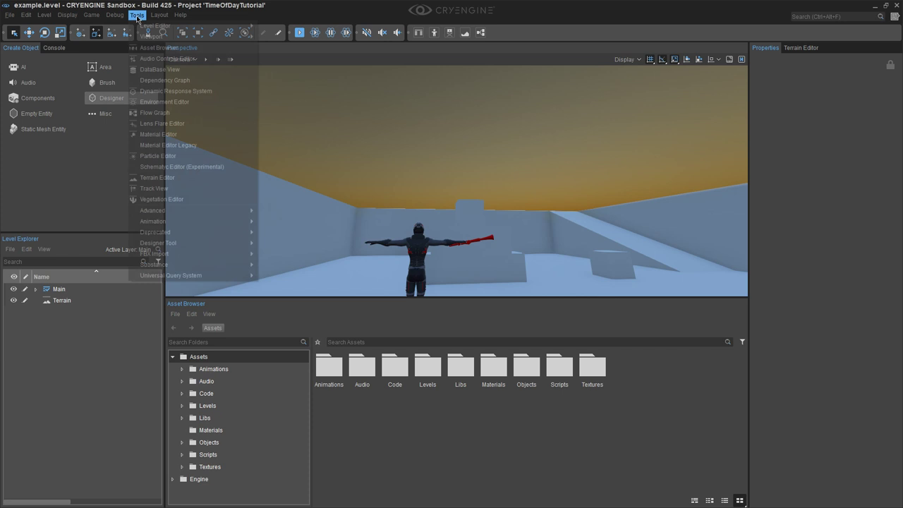
click(165, 101)
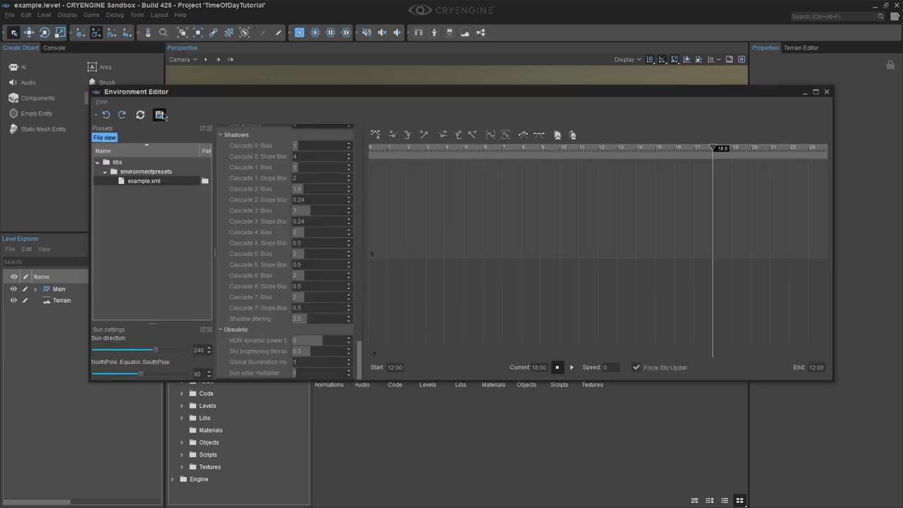
click(825, 93)
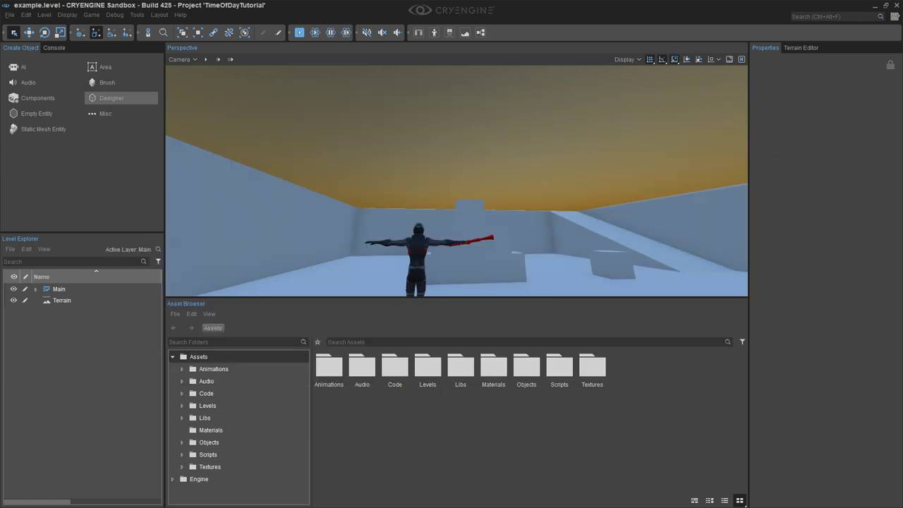
Reopen TimeOfDay.xml maximized, then close Notepad++ and the folder window
key(alt+Tab)
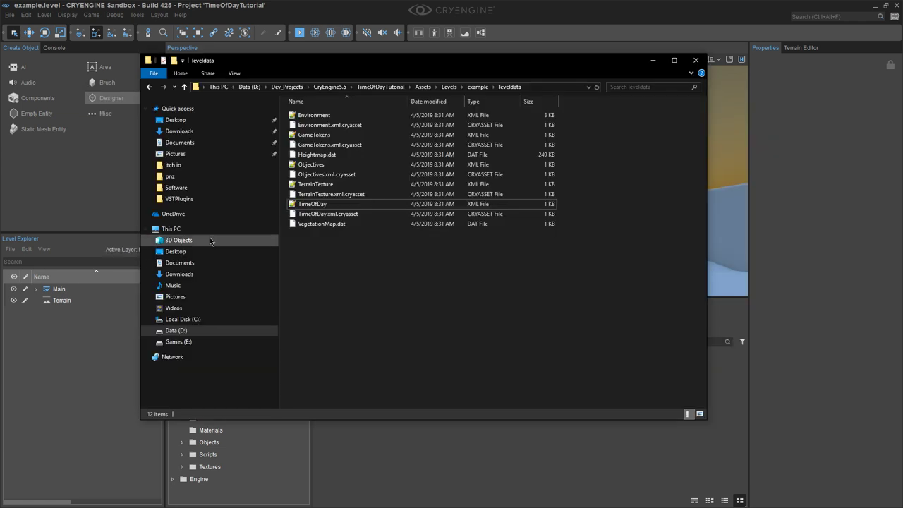
click(296, 206)
double_click(296, 206)
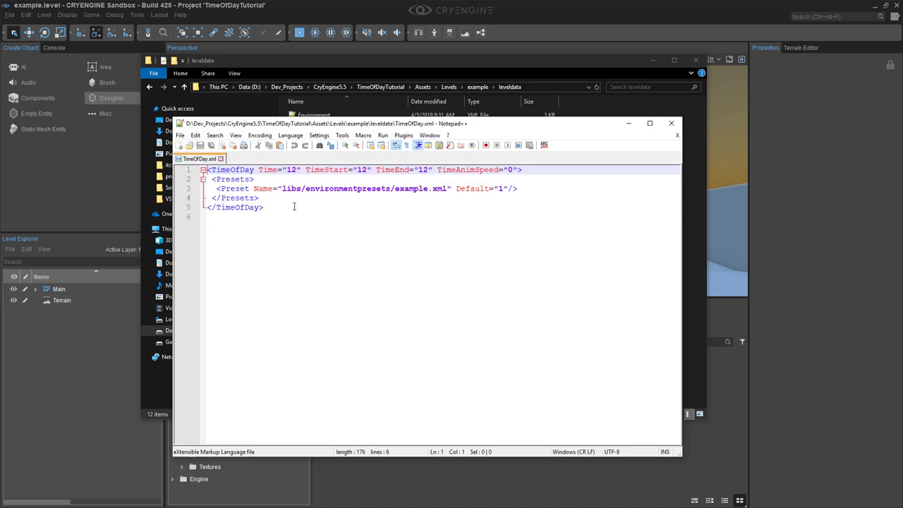
click(650, 123)
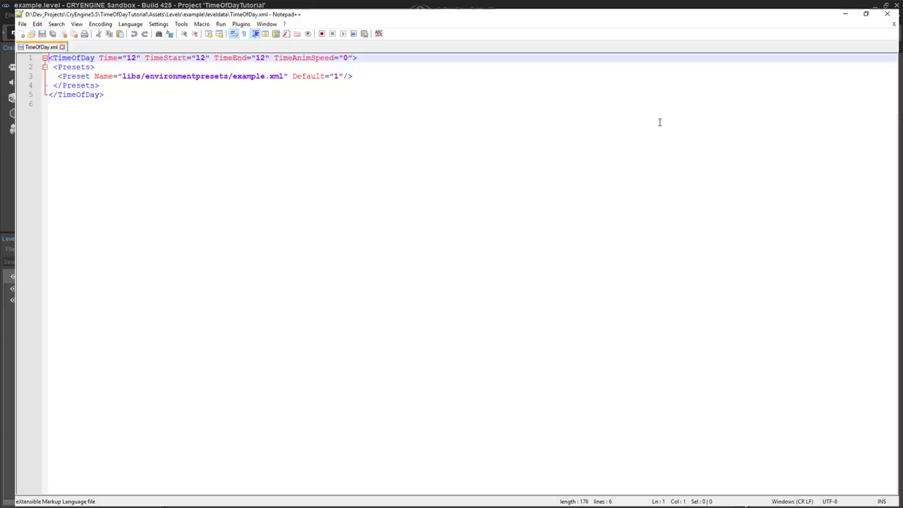
click(891, 5)
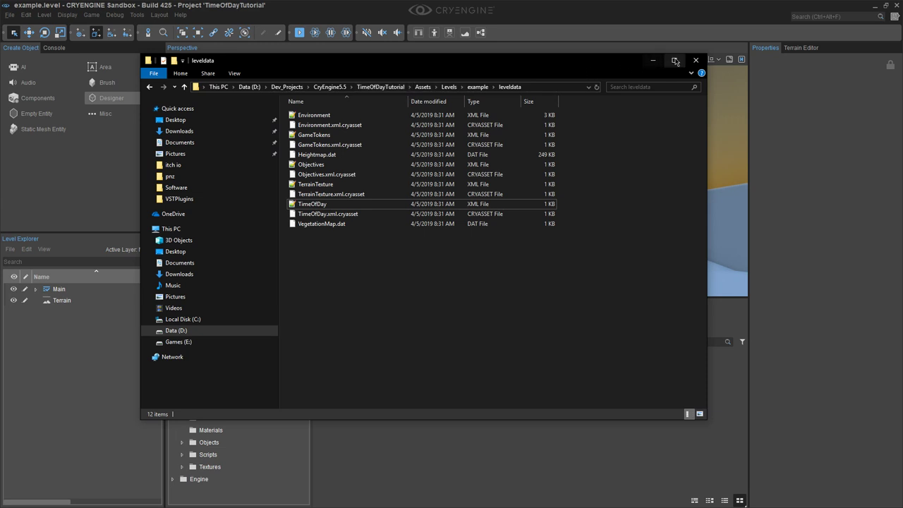
click(698, 61)
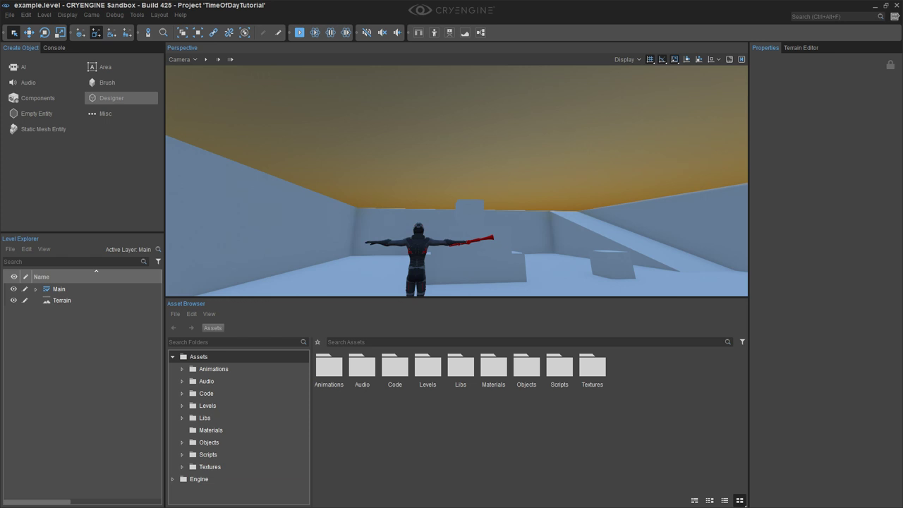
From the launcher, reopen the project folder and open leveldata\TimeOfDay.xml
key(alt+Tab)
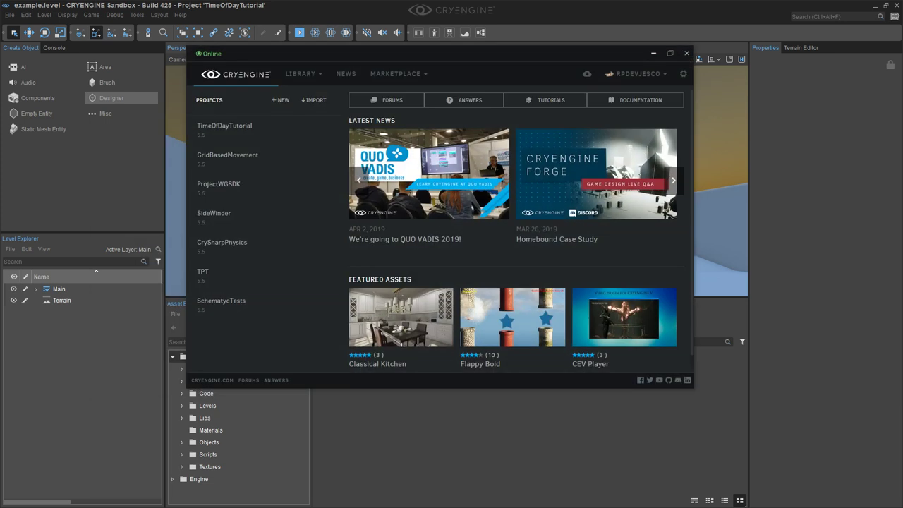
click(298, 133)
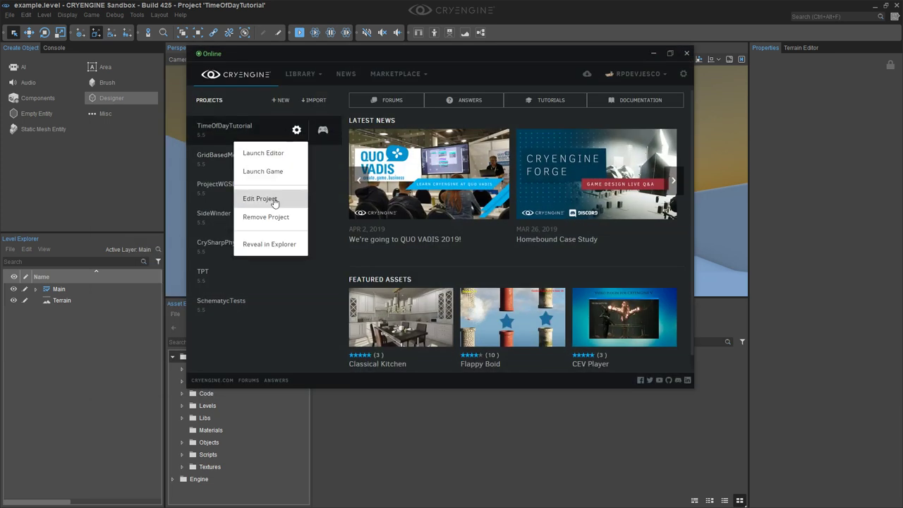
click(272, 244)
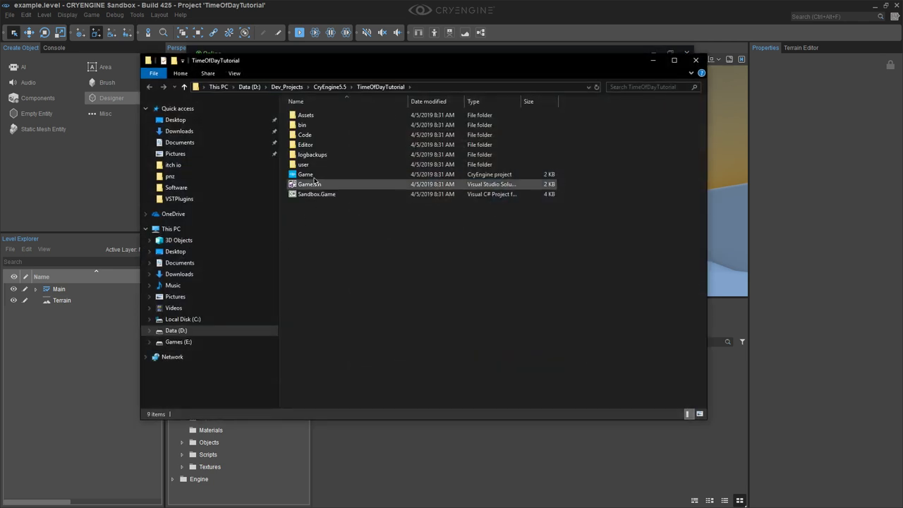
double_click(310, 116)
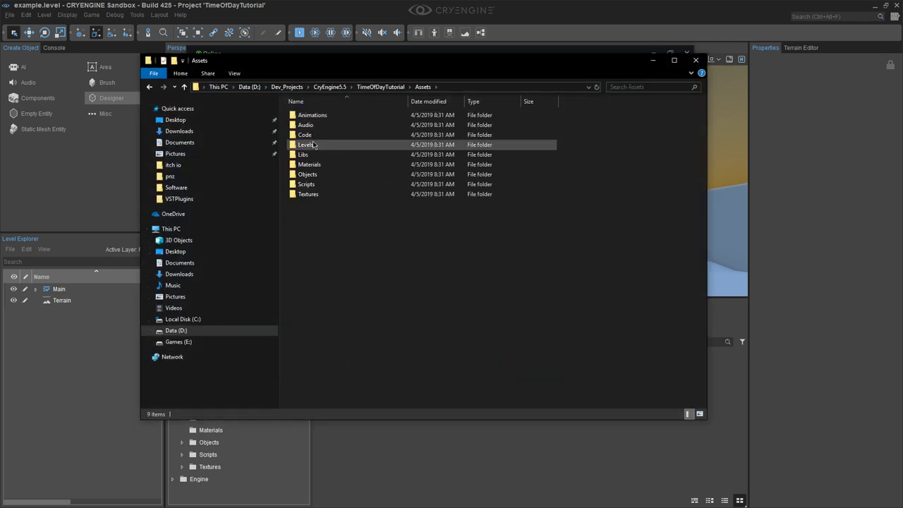
double_click(313, 145)
click(311, 115)
double_click(311, 115)
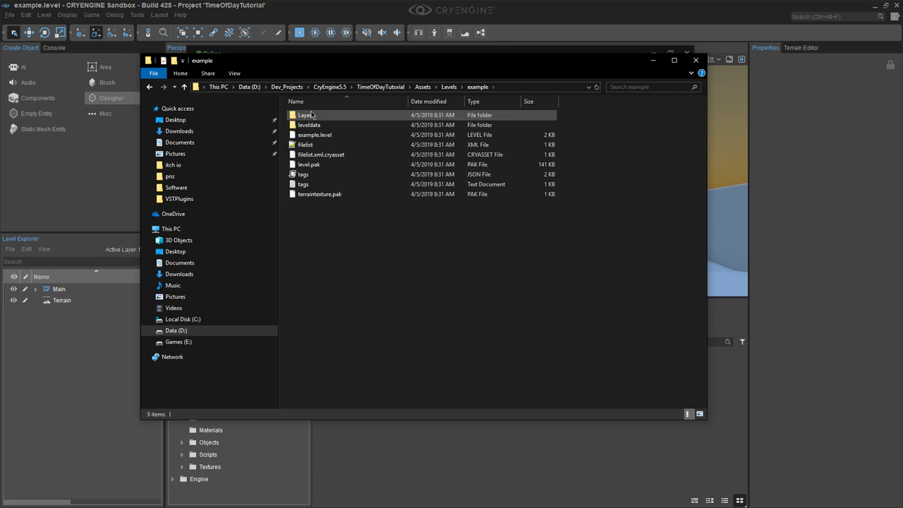
double_click(311, 125)
double_click(313, 204)
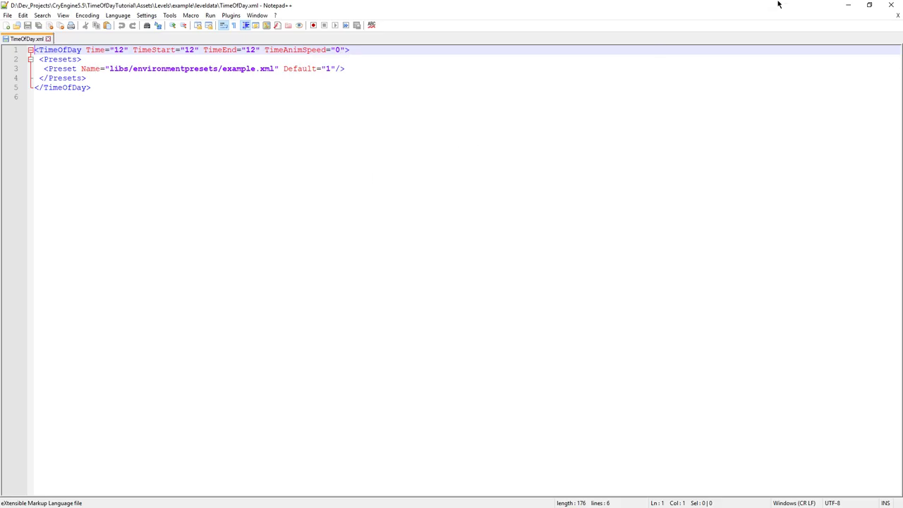
Change Time from 12 to 15, save, and close Notepad++ and Explorer
click(870, 5)
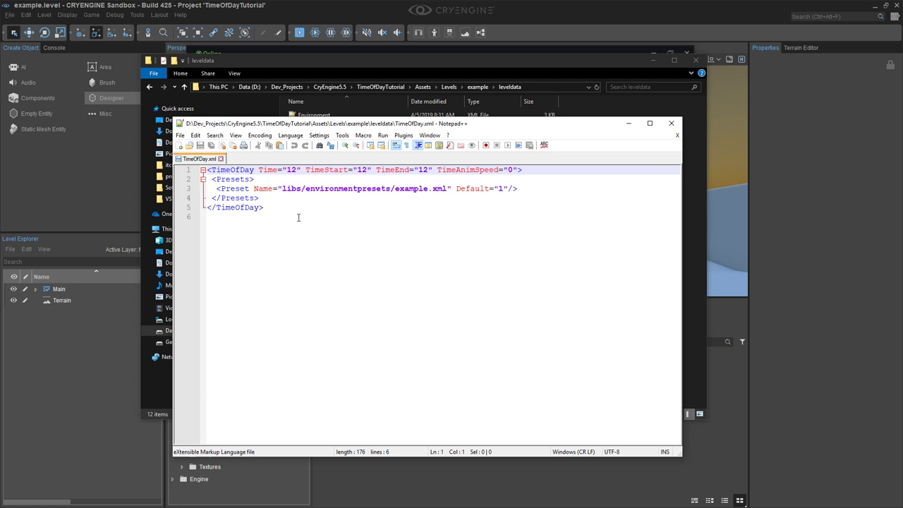
double_click(291, 170)
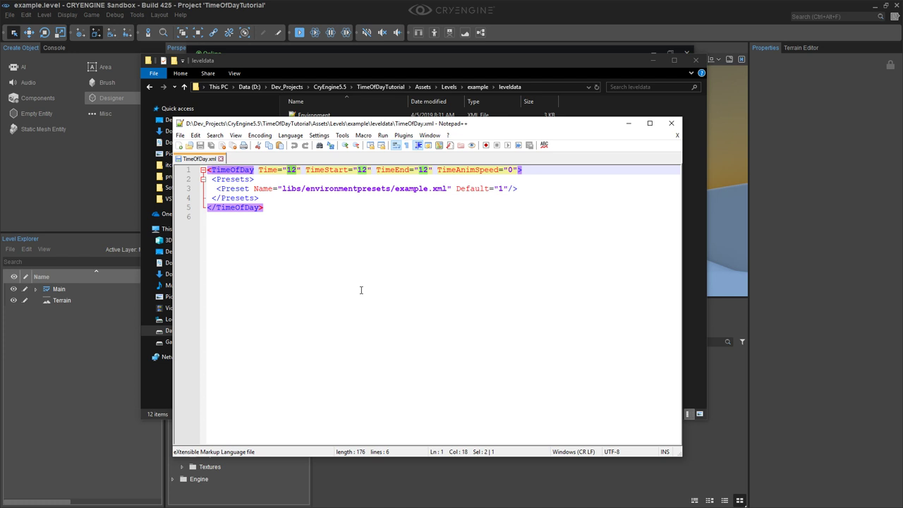
text(15)
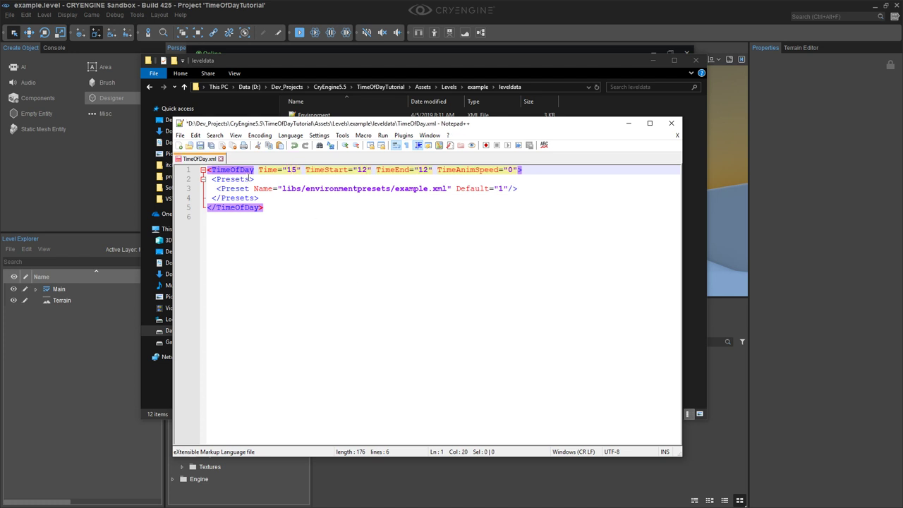
click(200, 146)
click(670, 125)
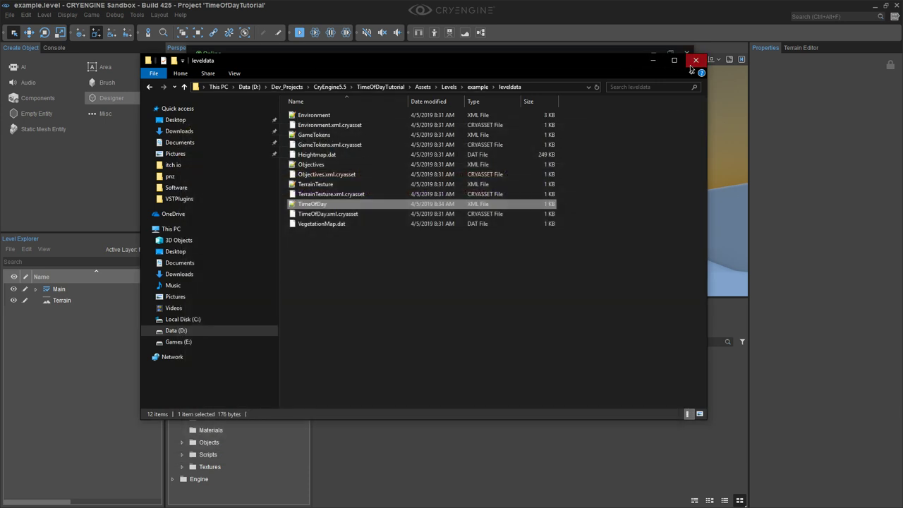
click(695, 60)
Close the launcher and reload the example level in Sandbox
click(684, 55)
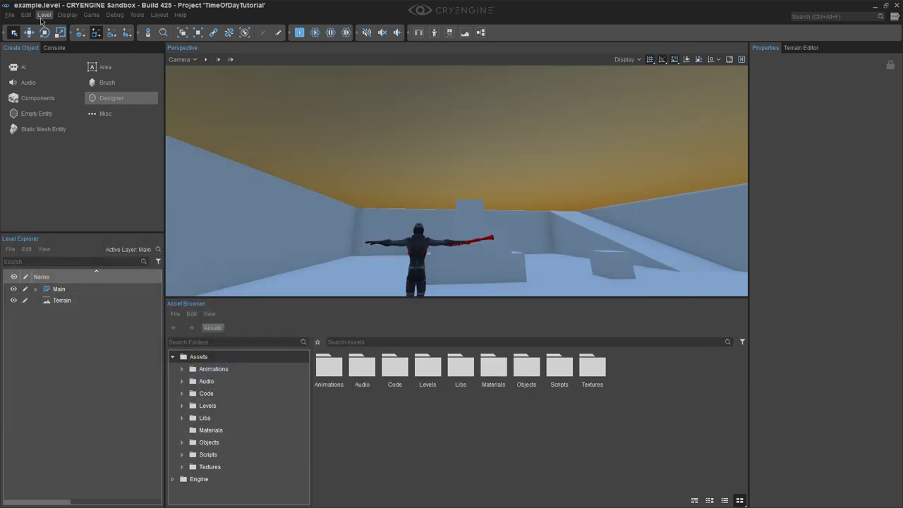
click(10, 14)
click(15, 37)
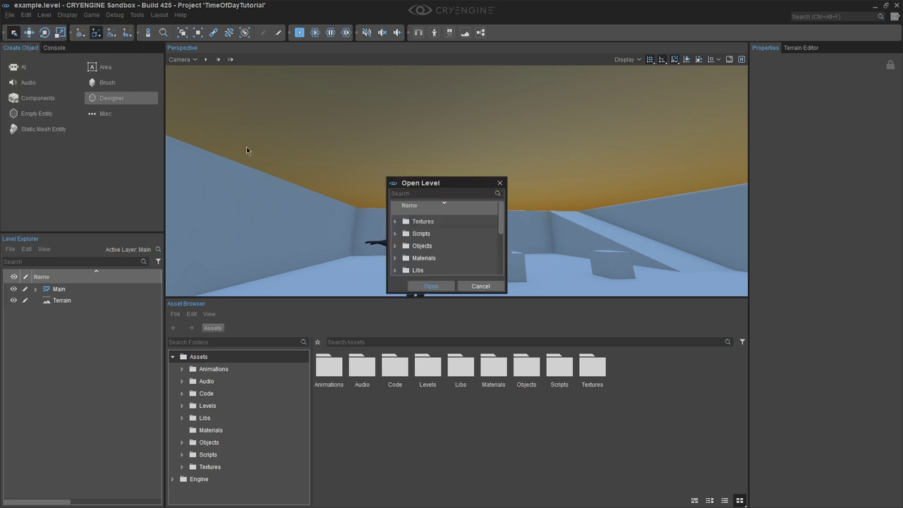
scroll(395, 246, down, 3)
click(394, 249)
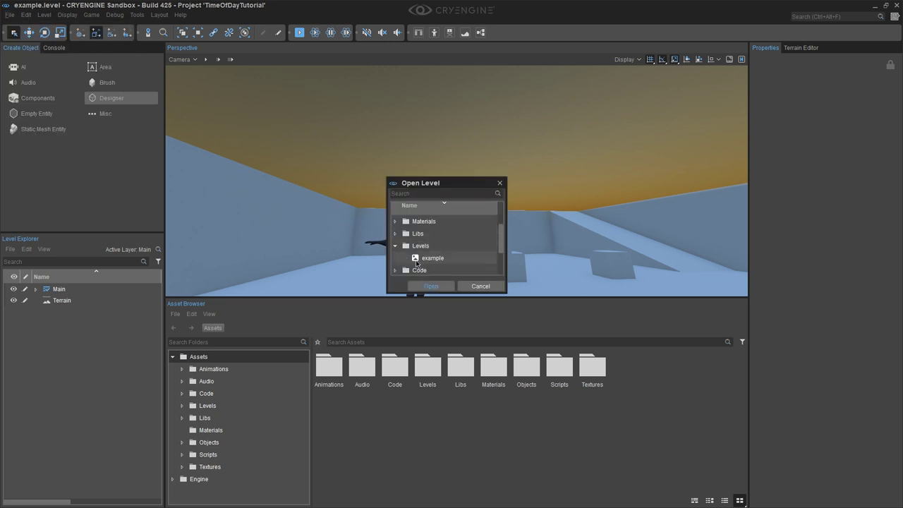
double_click(427, 258)
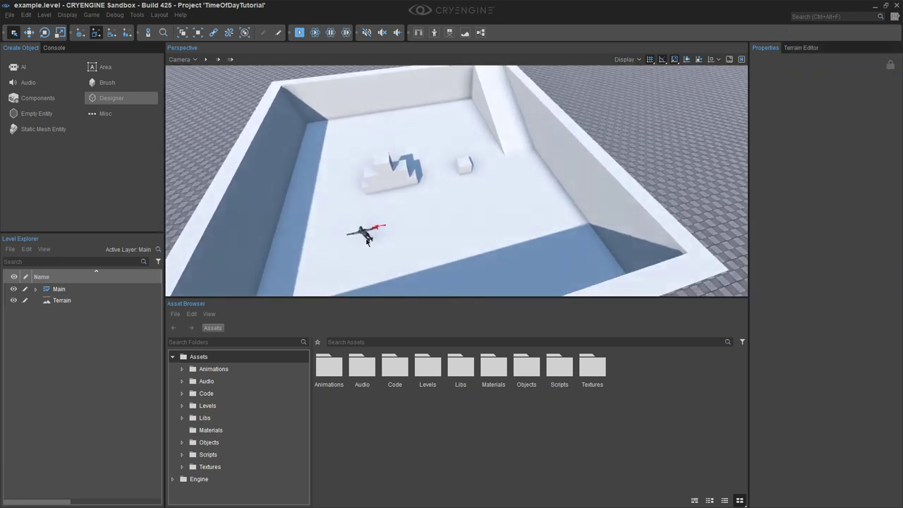
Check the Environment Editor and move the camera to view the afternoon sky
click(138, 15)
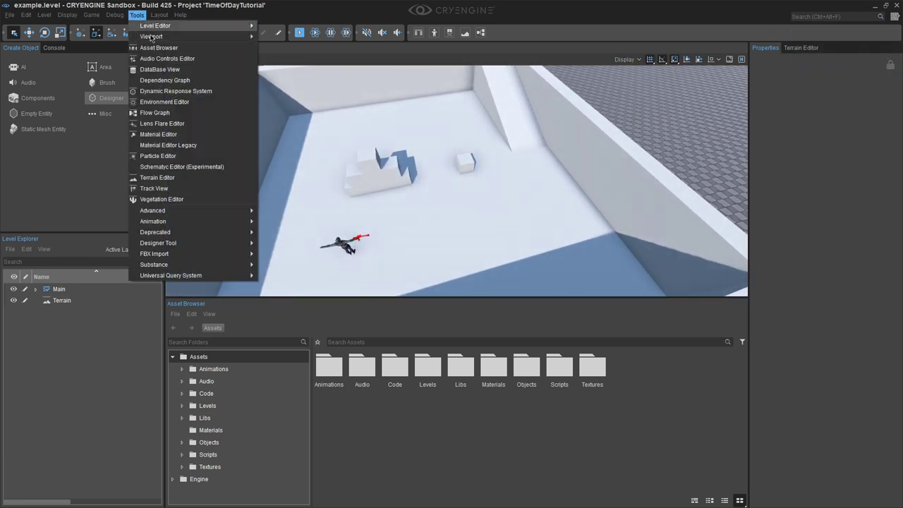
click(163, 103)
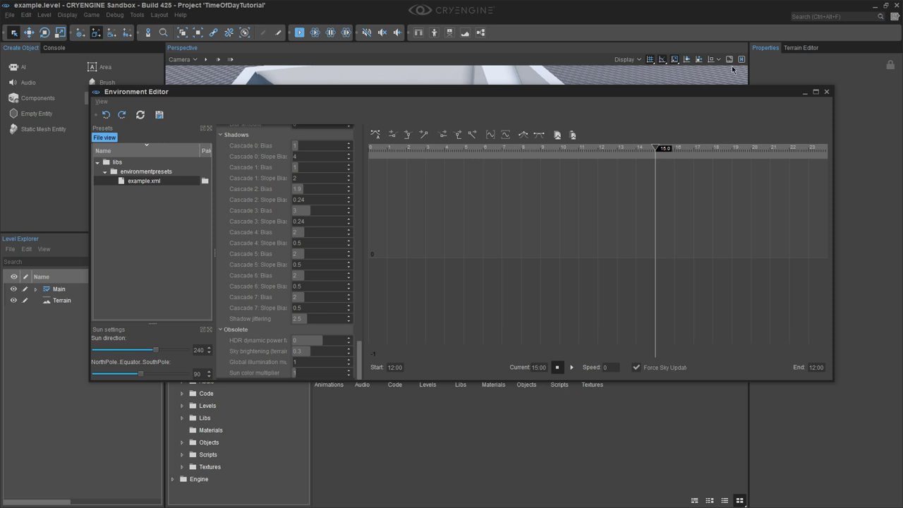
click(826, 92)
key(w)
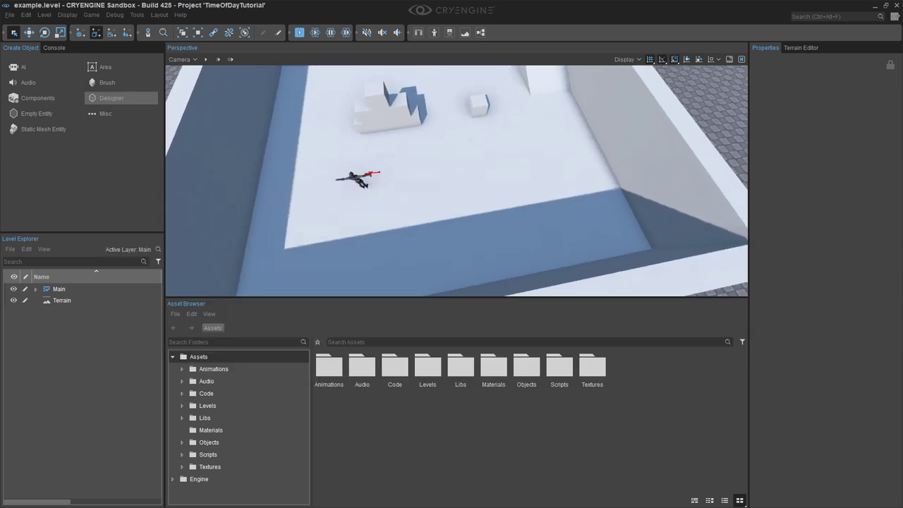
key(s)
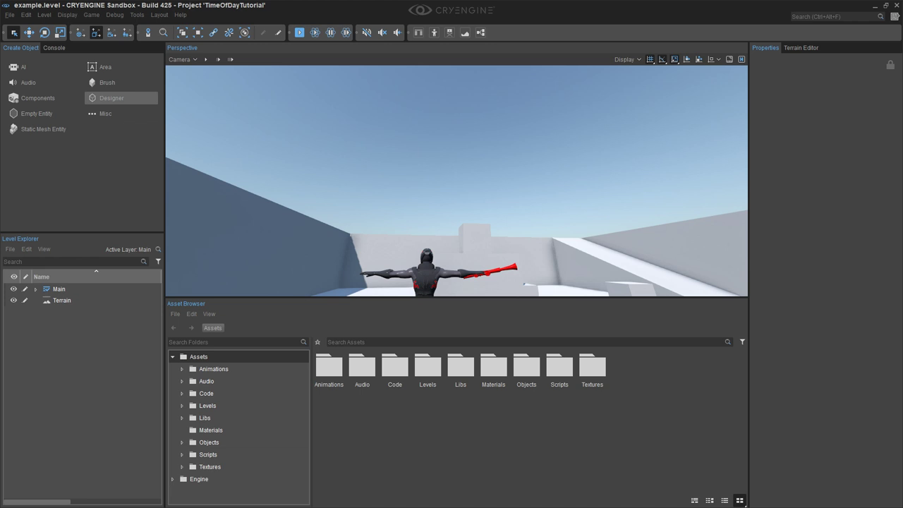
Add a new C# script named TimeOfDay inside the Scripts folder
double_click(562, 374)
right_click(424, 428)
mouse_move(452, 441)
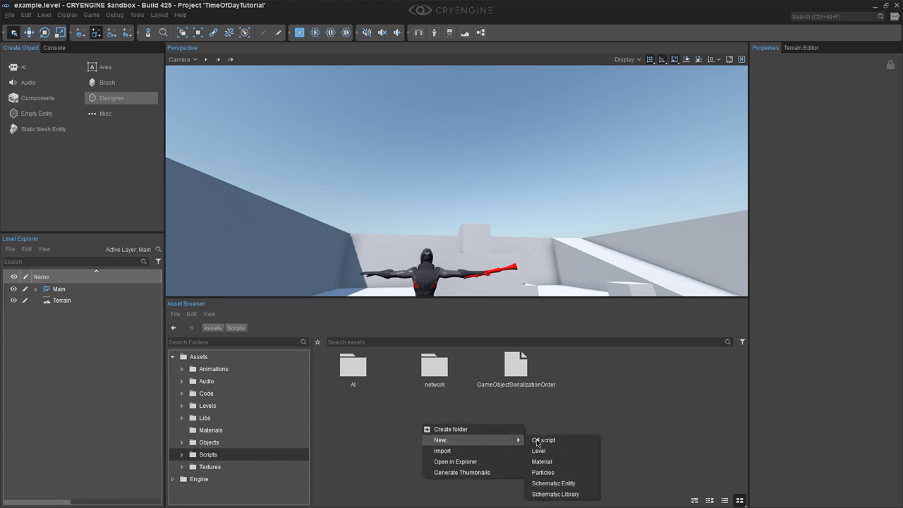
click(539, 441)
text(TimeOfD)
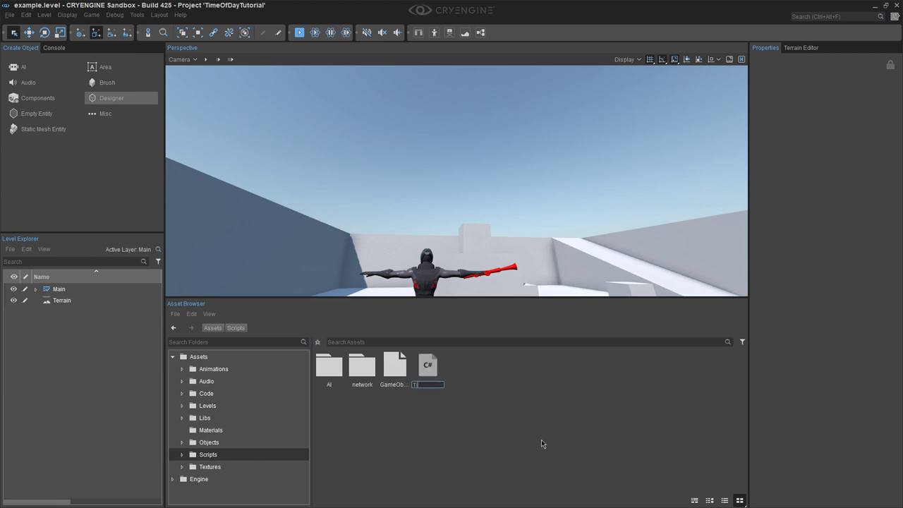
text(ay)
key(Return)
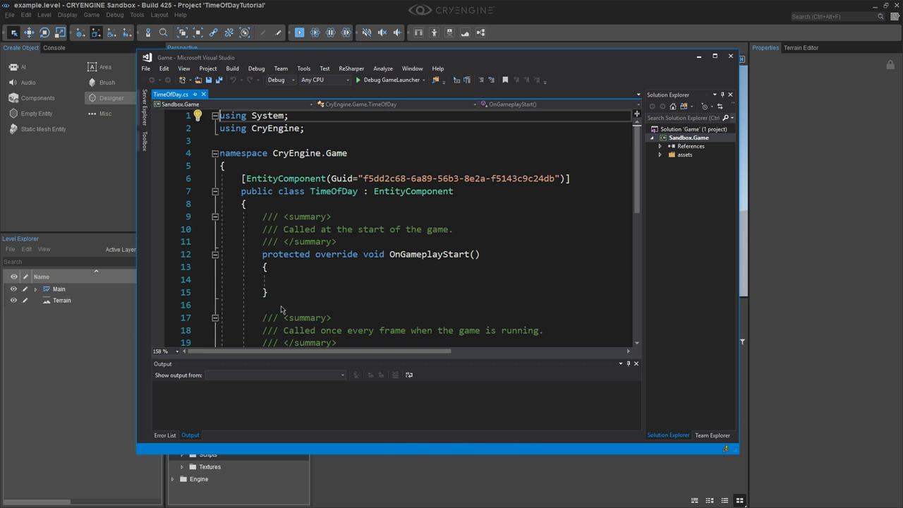
Add Engine.Console.ExecuteString("e_TimeOfDay 24") to OnGameplayStart, save, and close Visual Studio
click(305, 280)
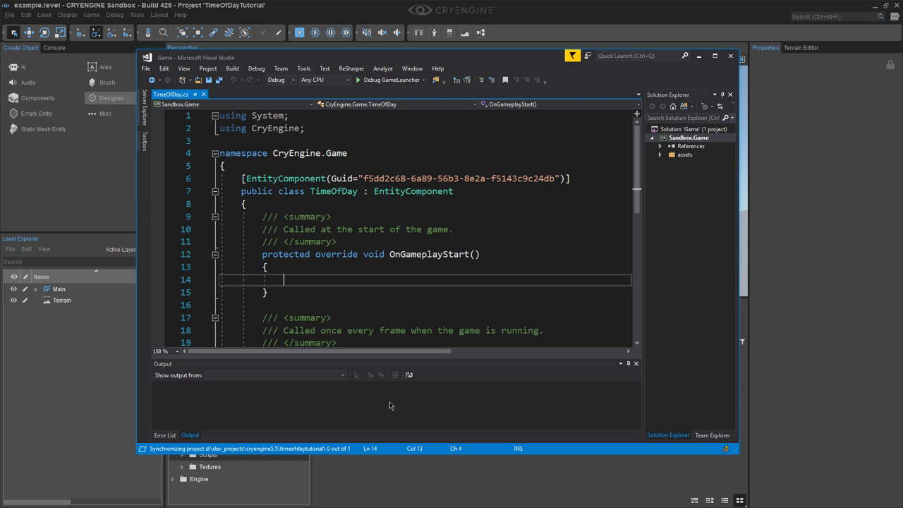
text(Engine)
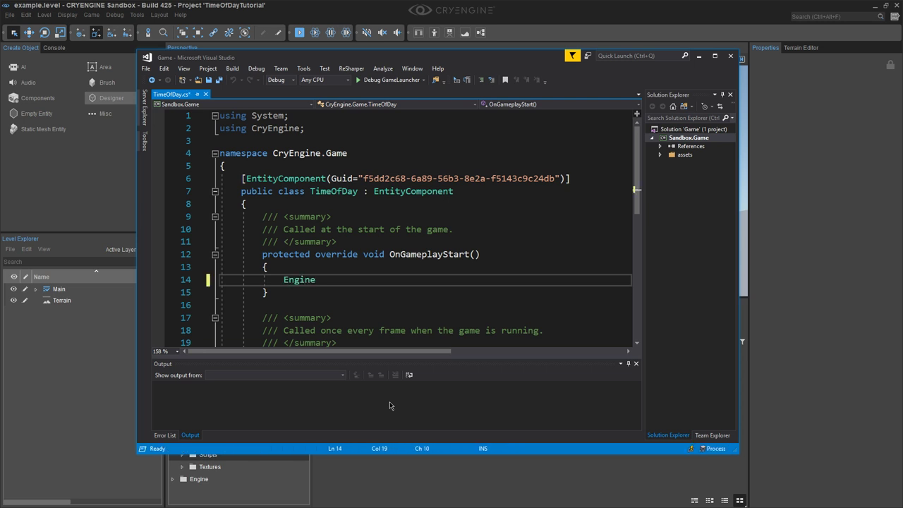
text(.)
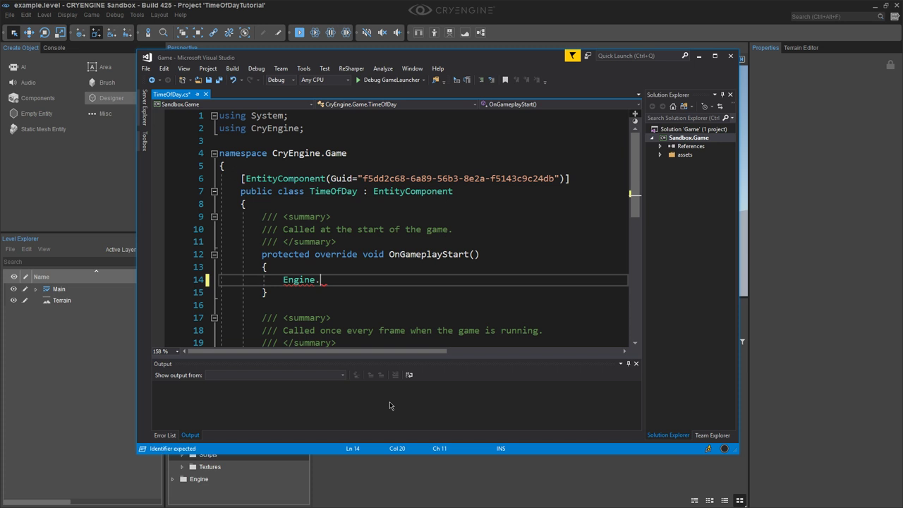
text(Console.)
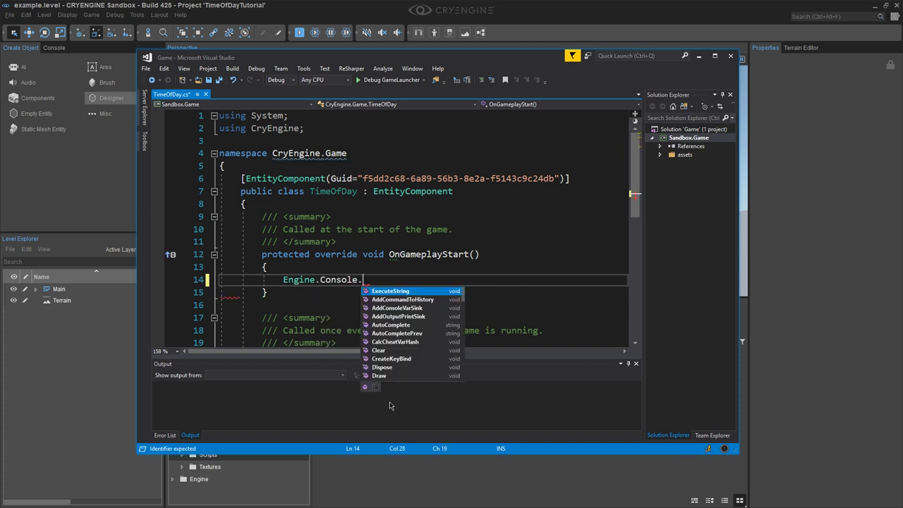
key(Return)
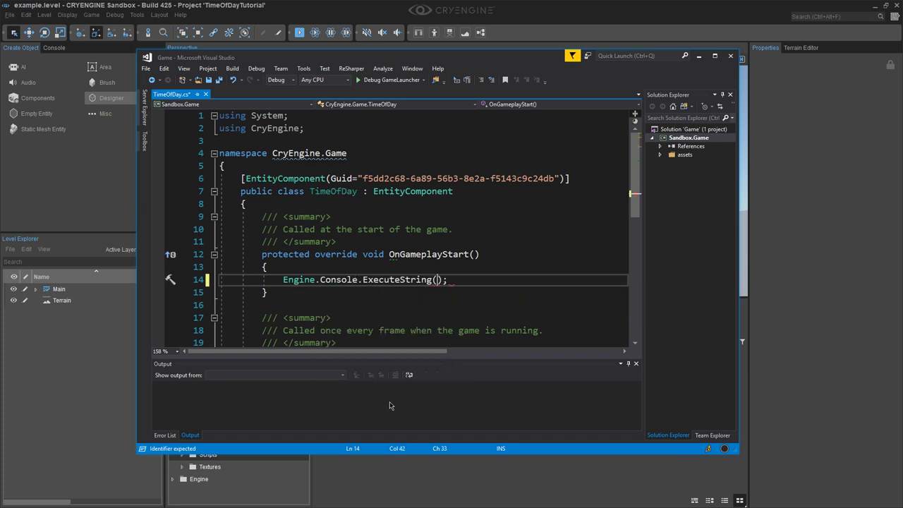
text(")
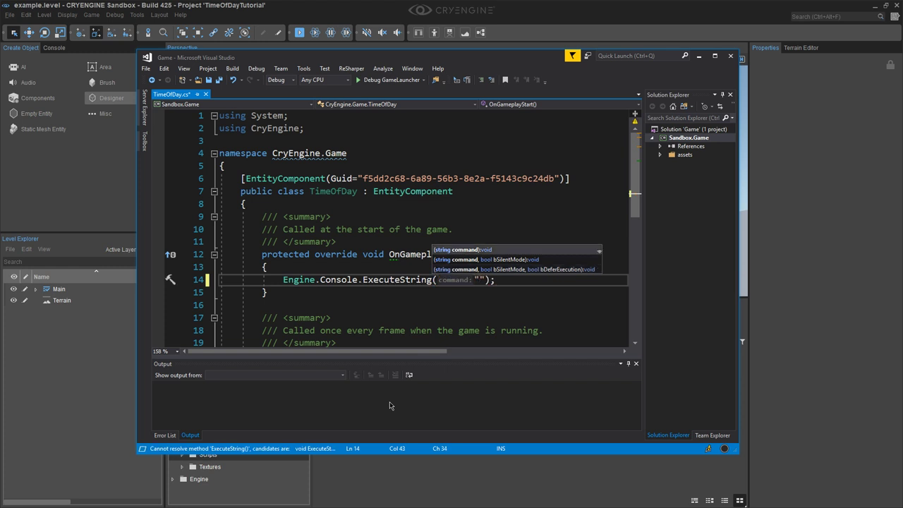
text(e_Time)
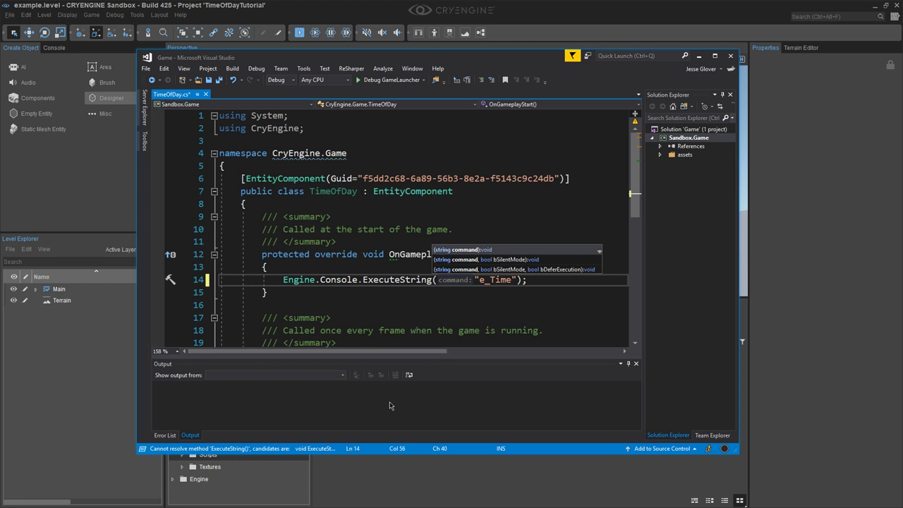
text(OfDay)
text(24)
click(507, 328)
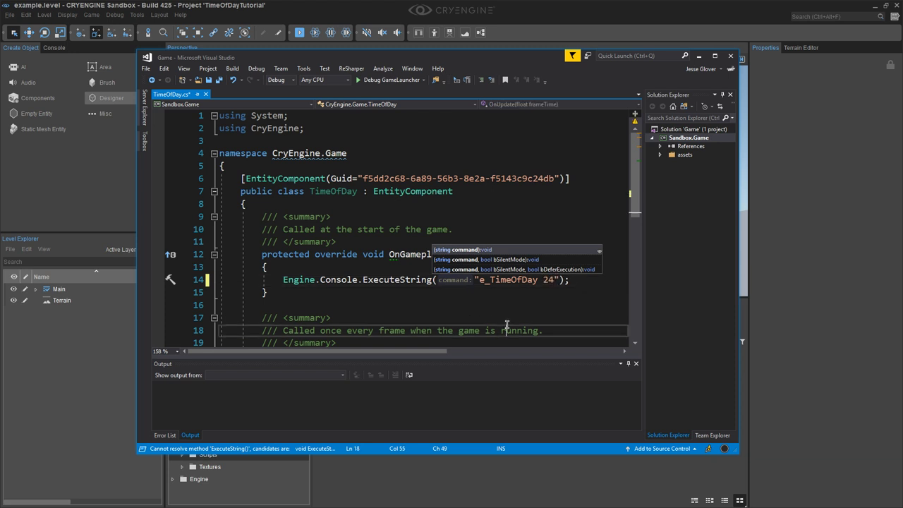
key(ctrl+s)
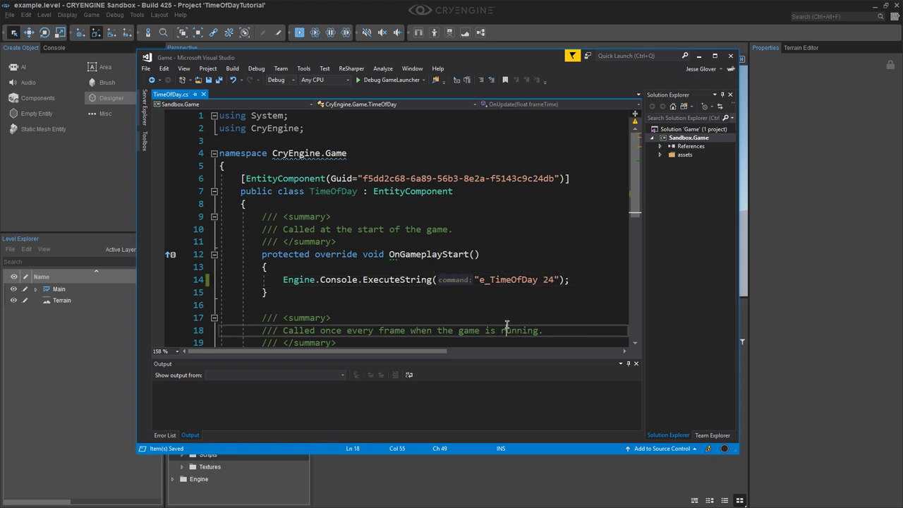
click(438, 230)
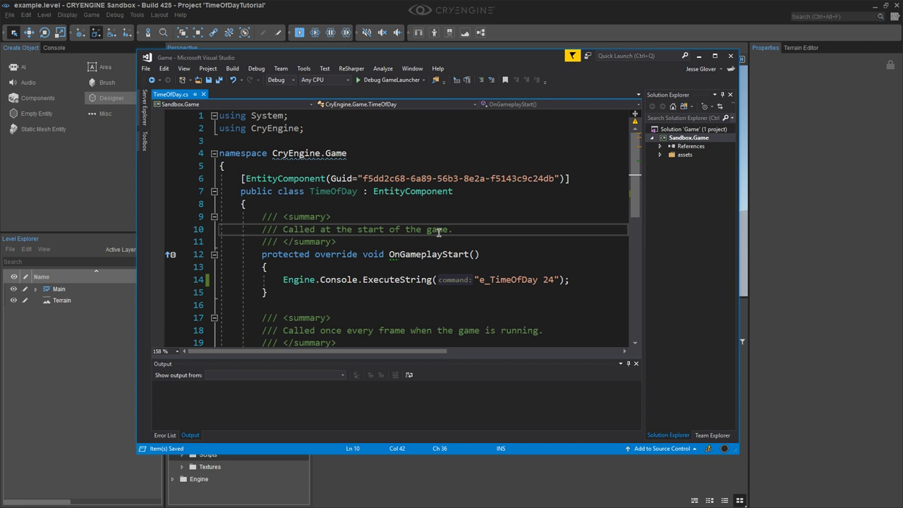
click(732, 57)
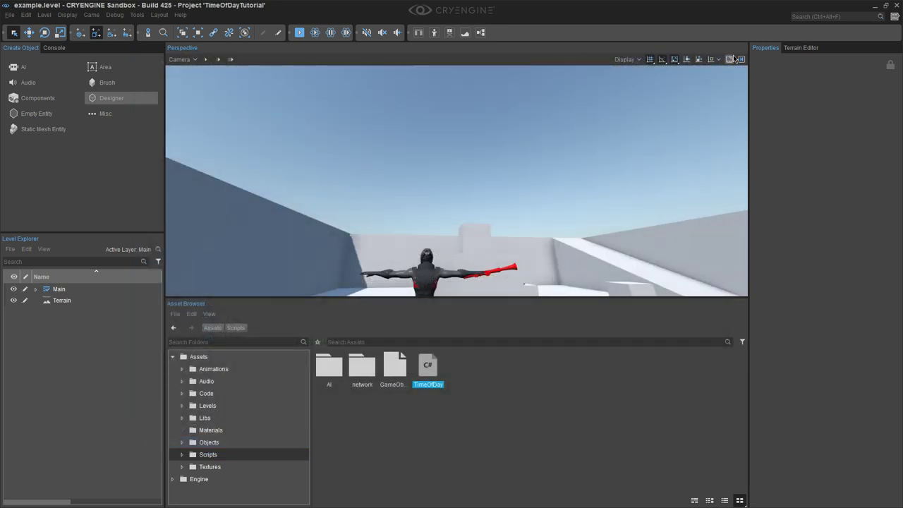
Place an empty entity, Entity-11, and give it the TimeOfDay component
click(36, 113)
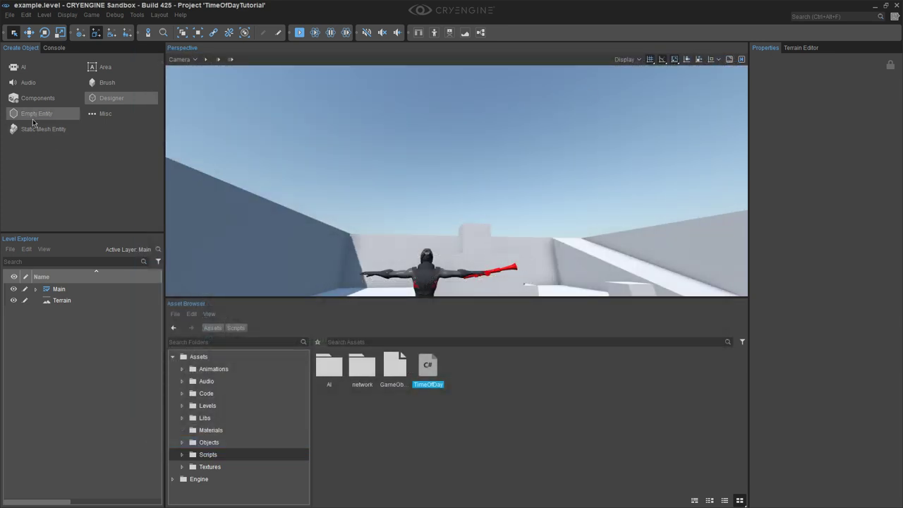
click(400, 220)
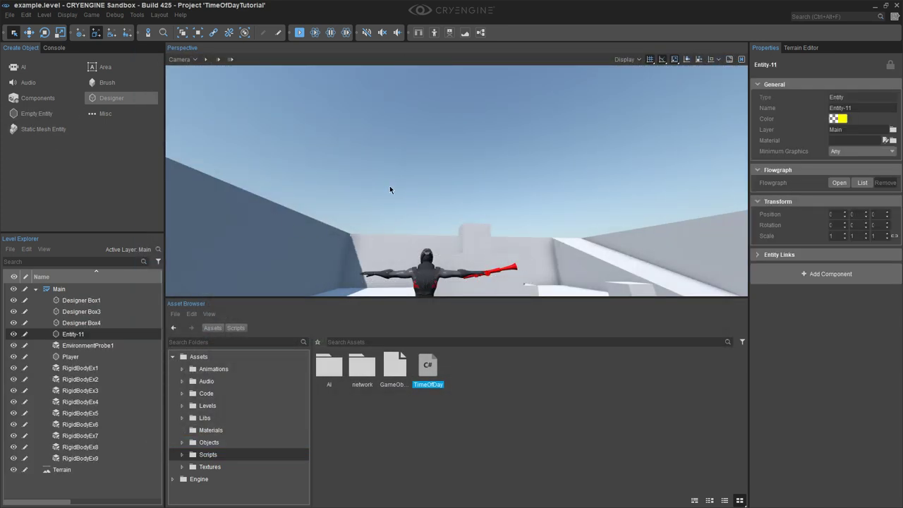
click(813, 279)
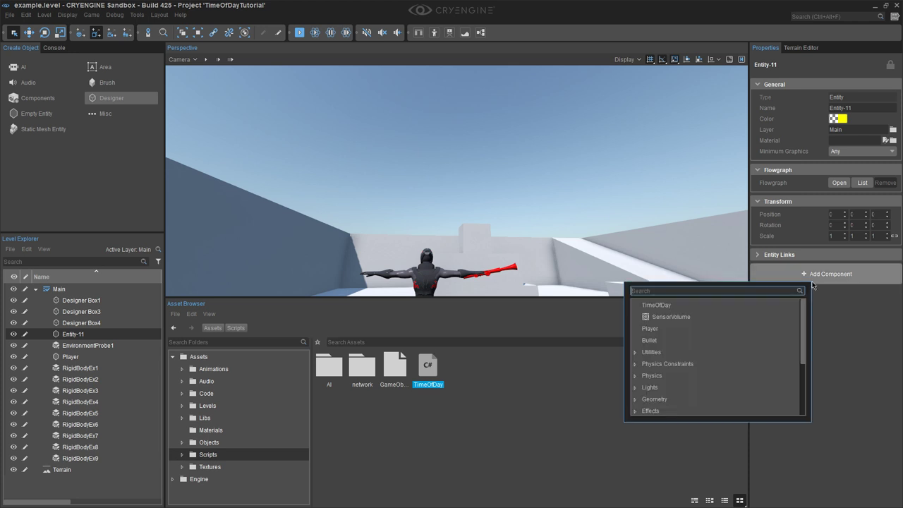
click(686, 307)
Play-test the level, exit with Escape, and look over the Environment Editor
click(10, 14)
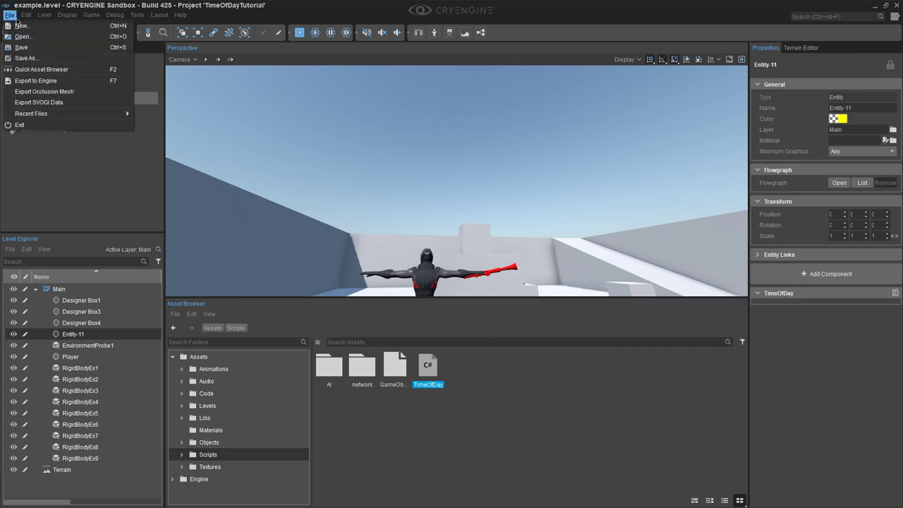
click(28, 40)
click(300, 32)
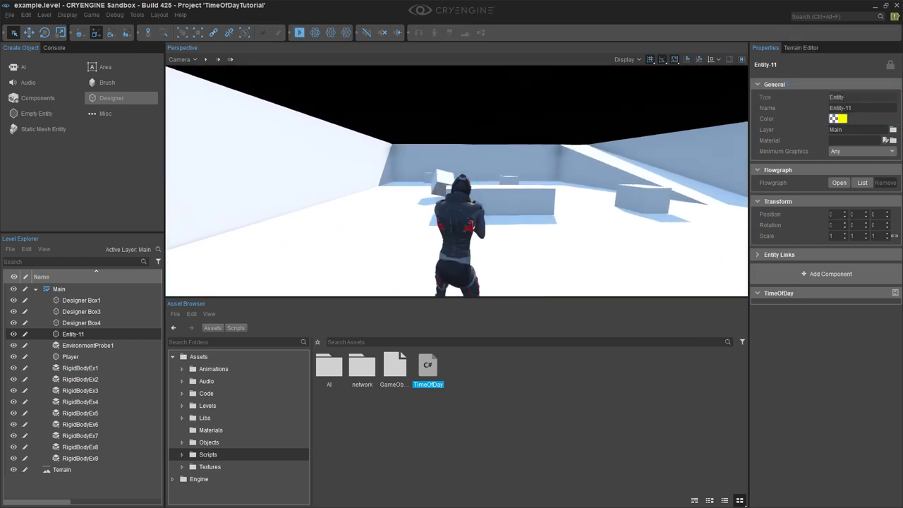
key(Escape)
click(137, 16)
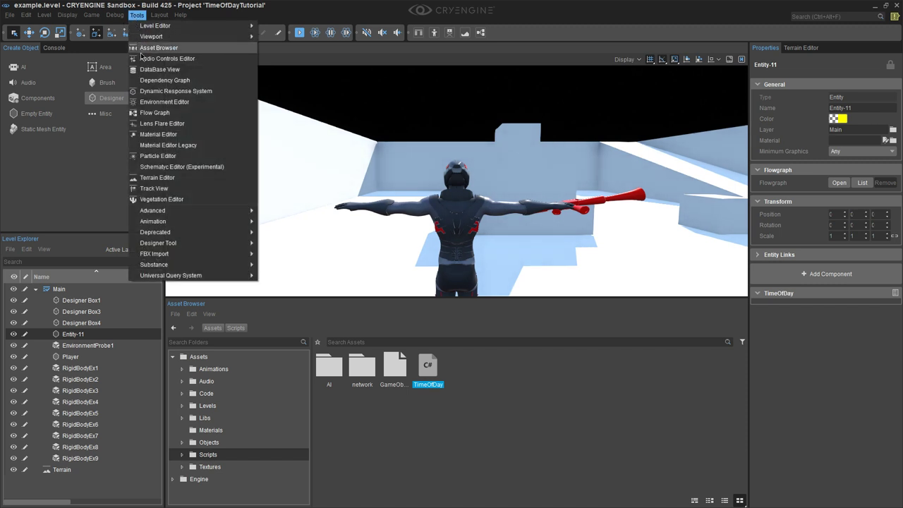
click(153, 102)
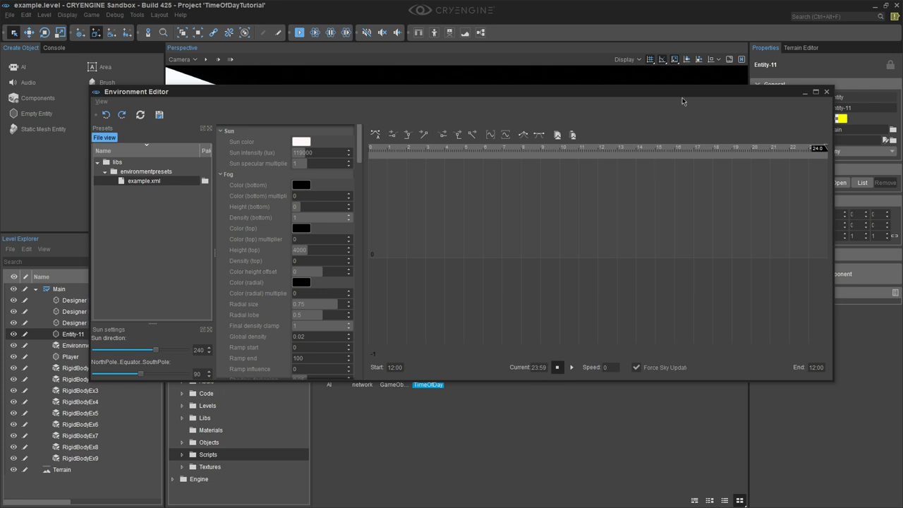
click(827, 92)
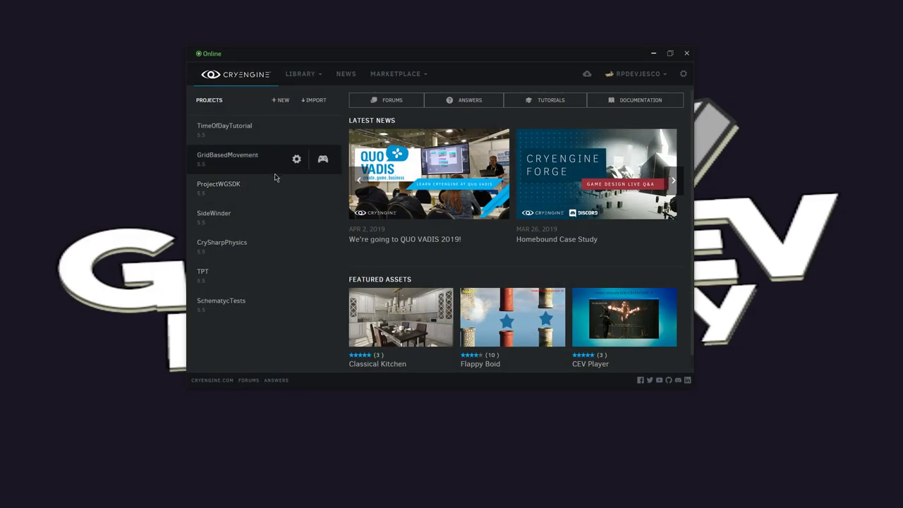
Create a C++ Third Person project named CPPTimeOfDay and reveal its folder in Explorer
click(280, 102)
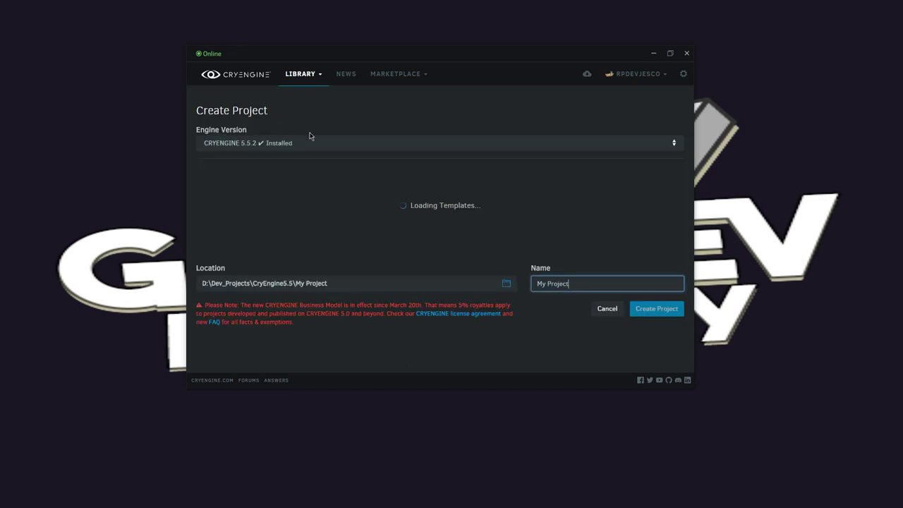
click(286, 168)
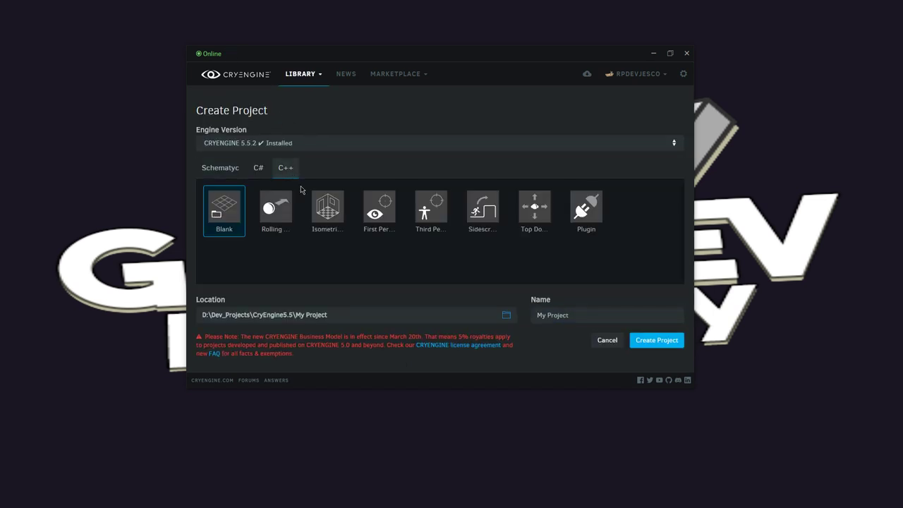
click(445, 216)
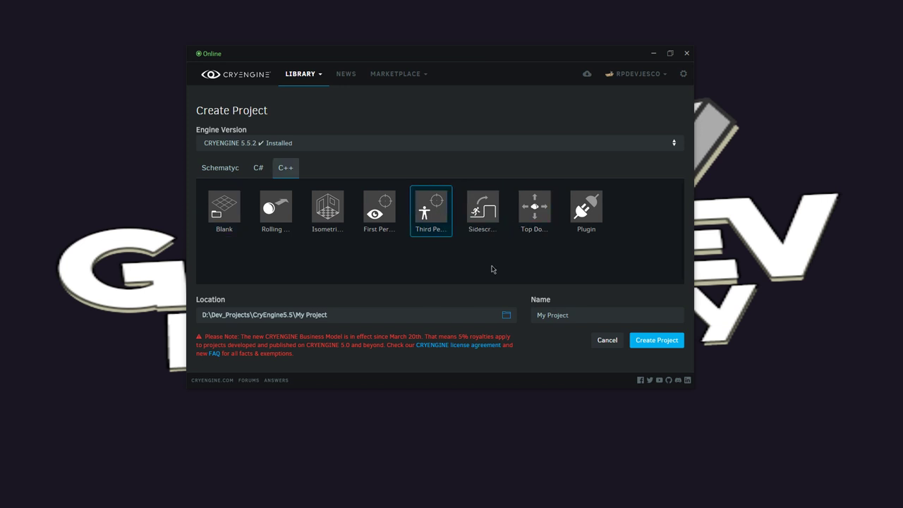
click(581, 314)
text(CPP)
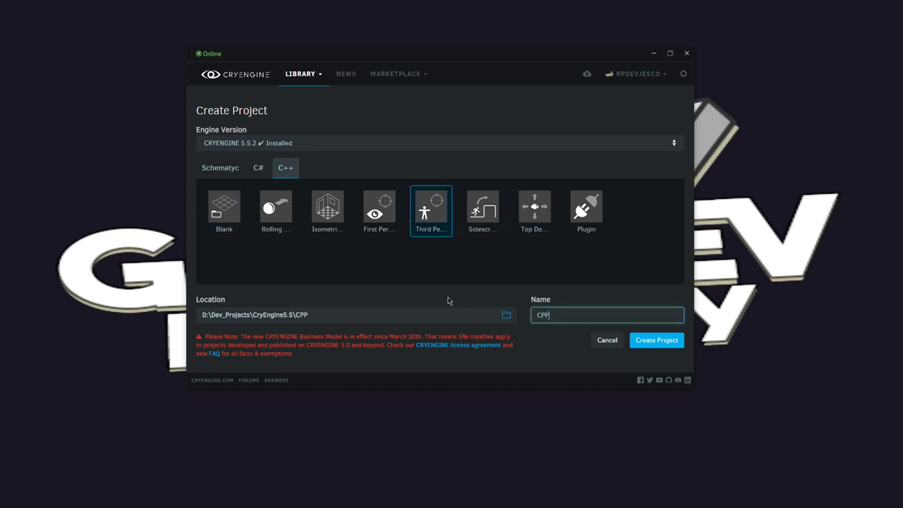
text(TimeOfDay)
click(639, 344)
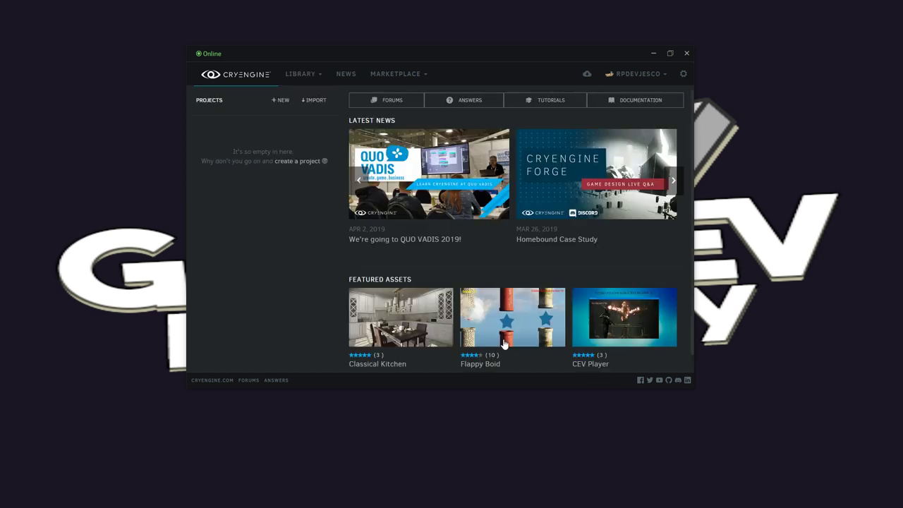
click(297, 130)
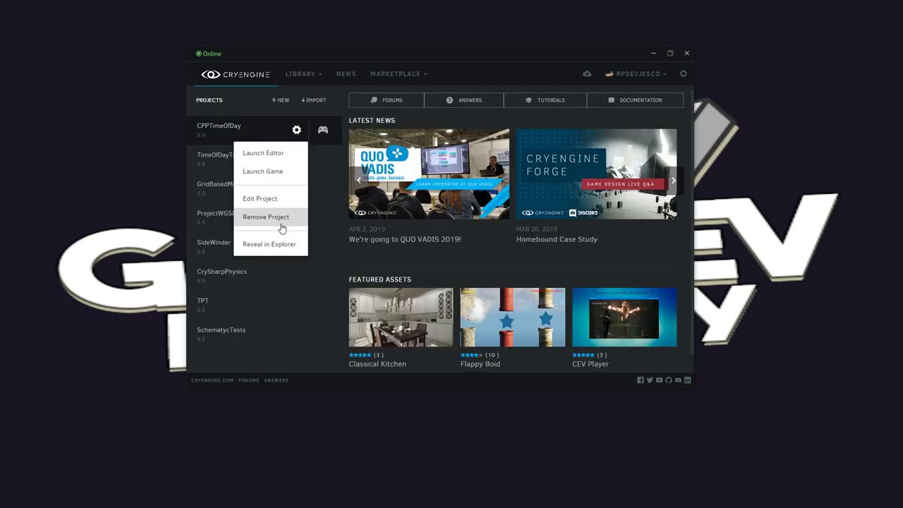
click(280, 244)
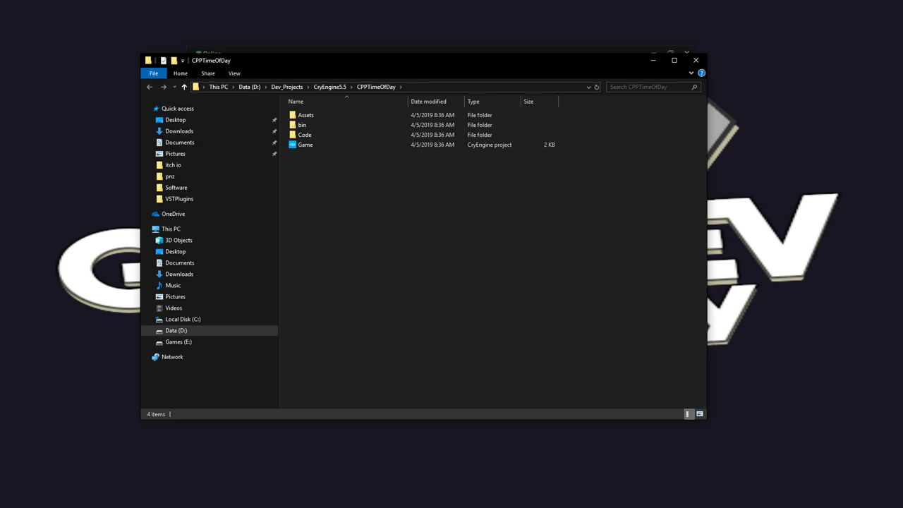
Generate the Visual Studio 2017 Win64 solution from Game.cryproject
click(311, 147)
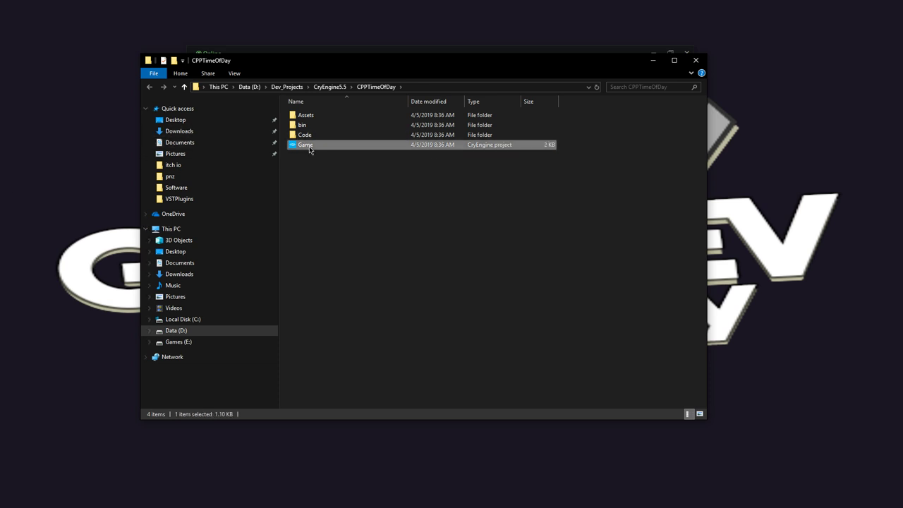
right_click(310, 148)
click(346, 204)
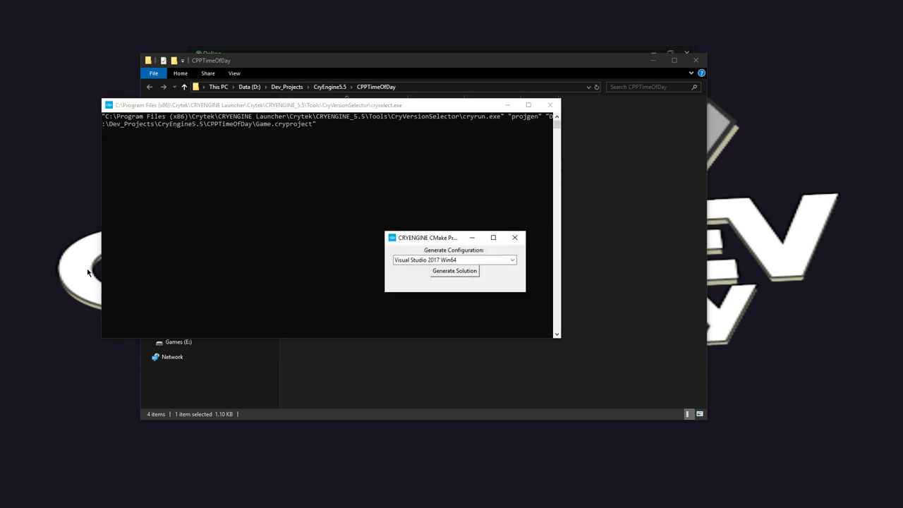
click(460, 275)
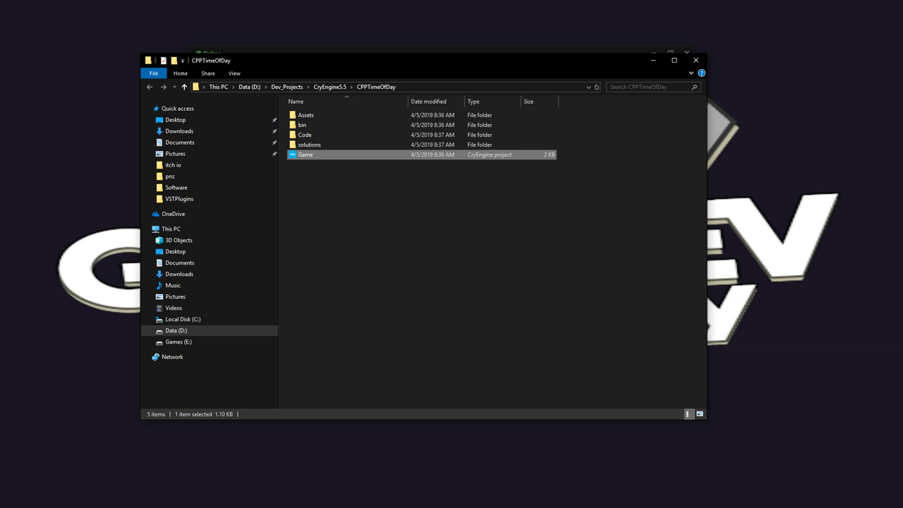
Open Game.sln from the solutions\win64 folder in Visual Studio
double_click(311, 144)
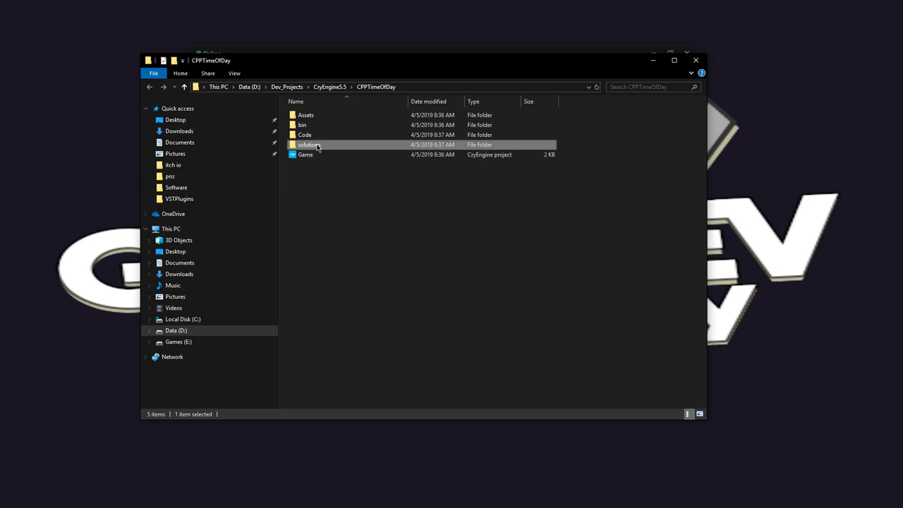
double_click(311, 116)
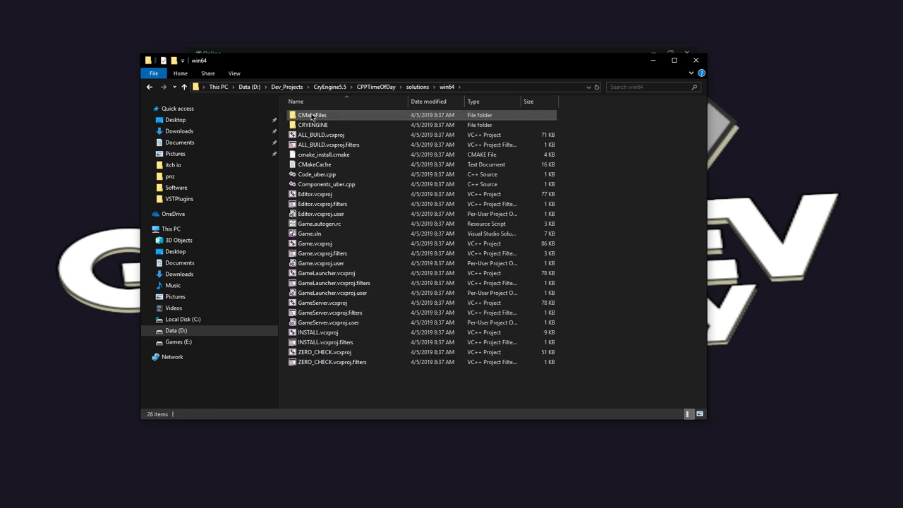
double_click(318, 233)
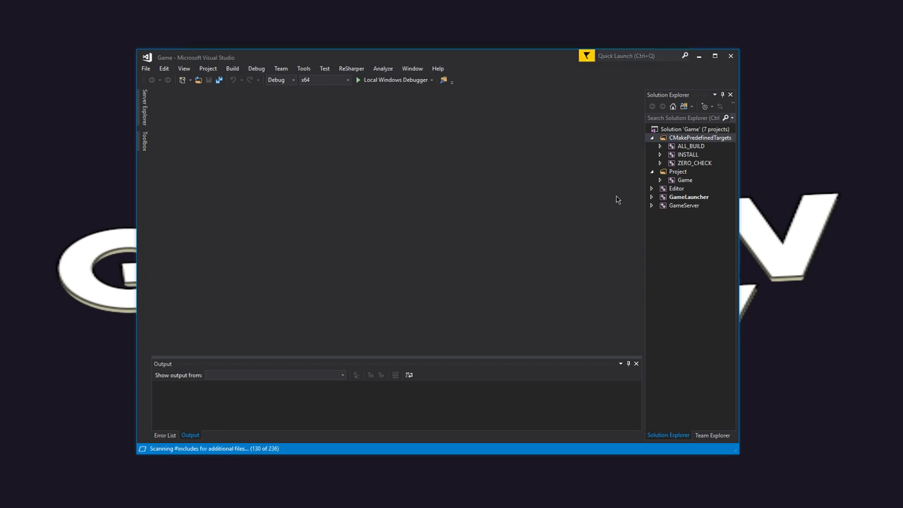
Open Player.cpp from the Game project's Components folder and scroll down to Revive()
click(661, 181)
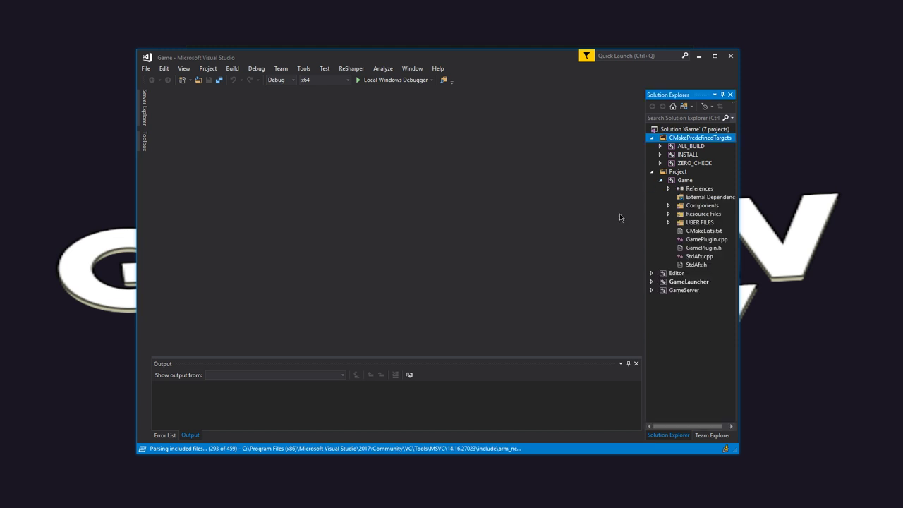
click(669, 206)
click(696, 223)
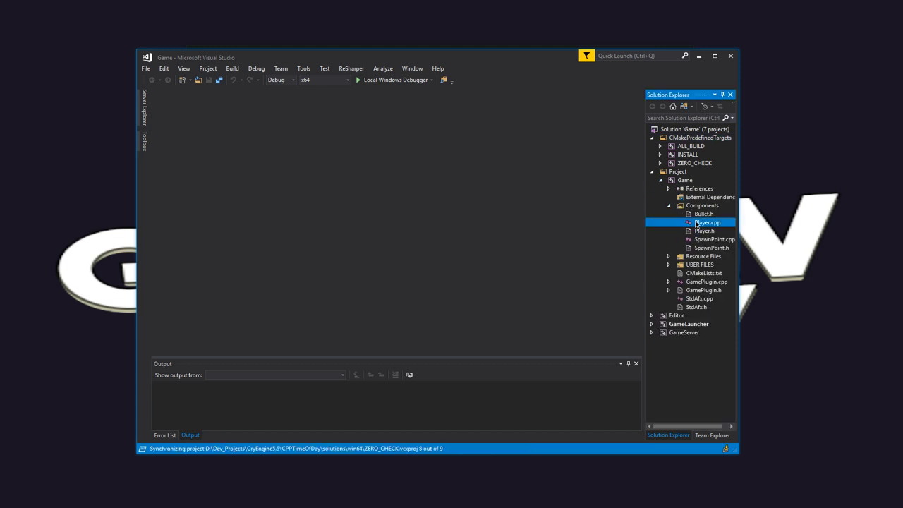
double_click(696, 223)
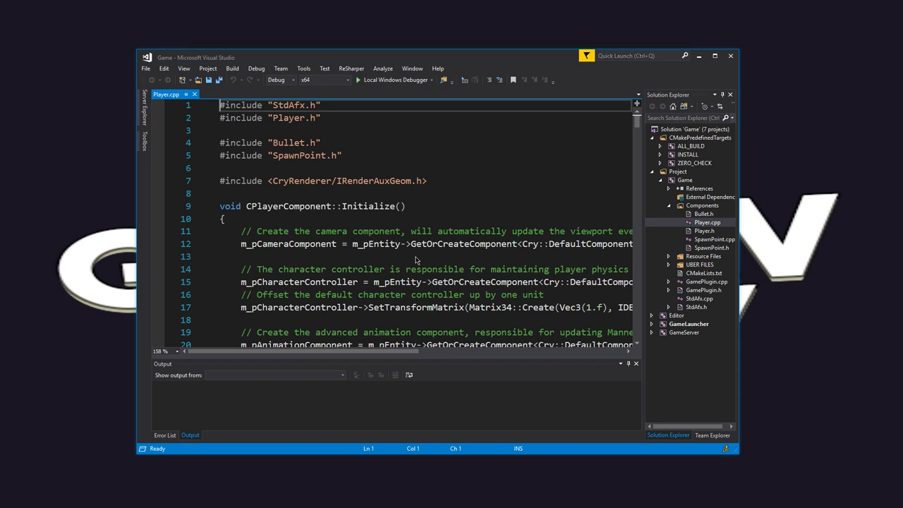
scroll(416, 260, down, 18)
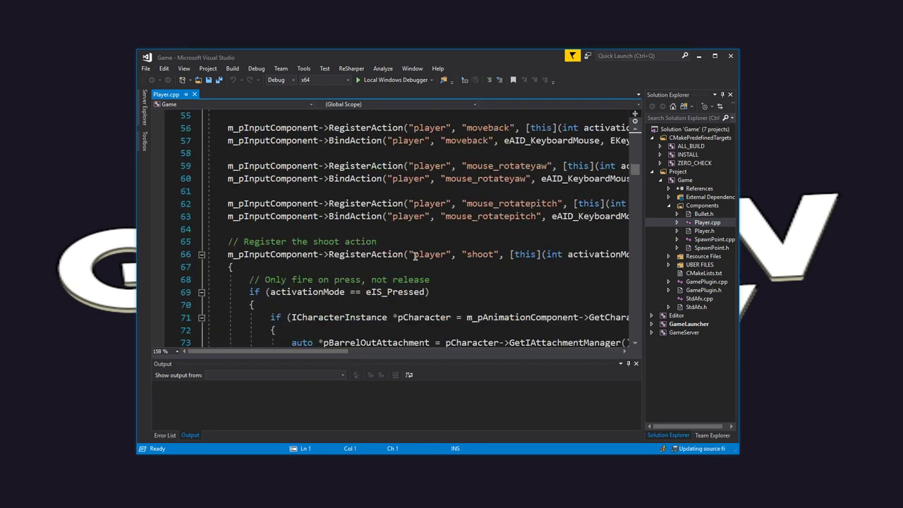
scroll(415, 256, down, 17)
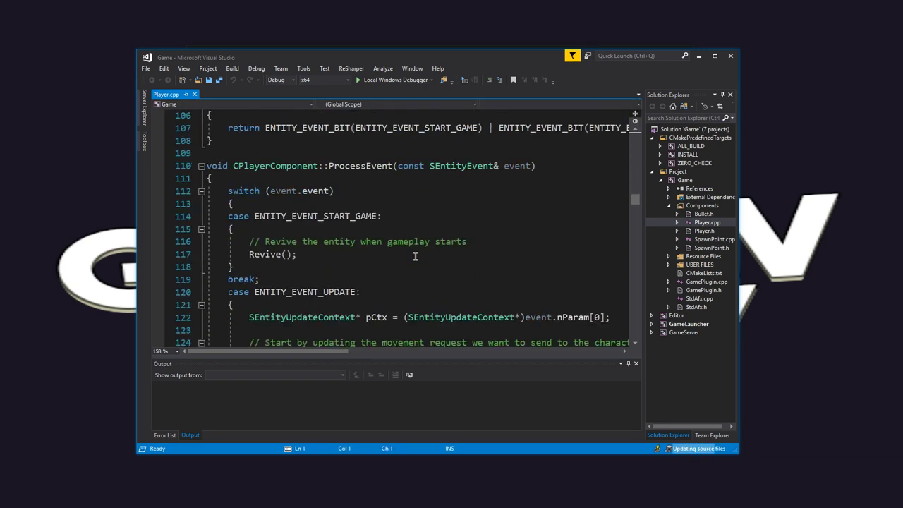
scroll(415, 256, down, 1)
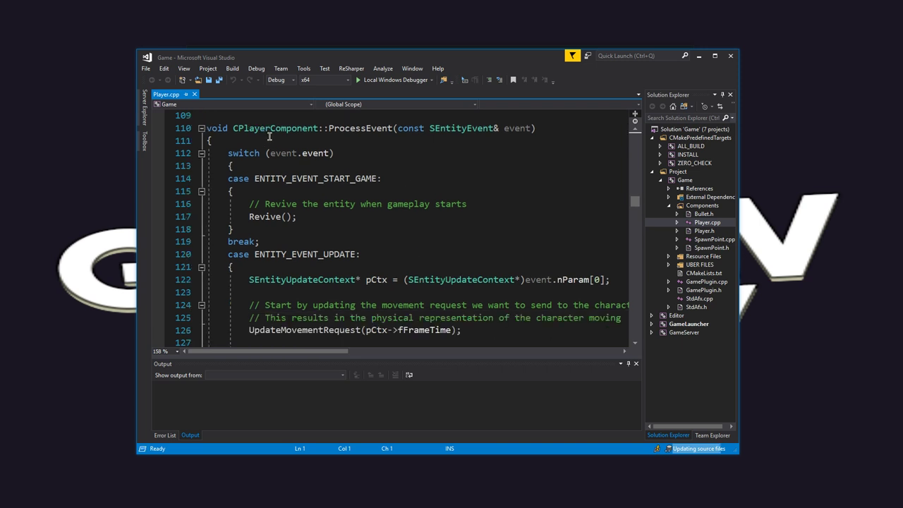
Add gEnv->pConsole->ExecuteString("e_TimeOfDay 24"); after Revive() and save Player.cpp
click(351, 213)
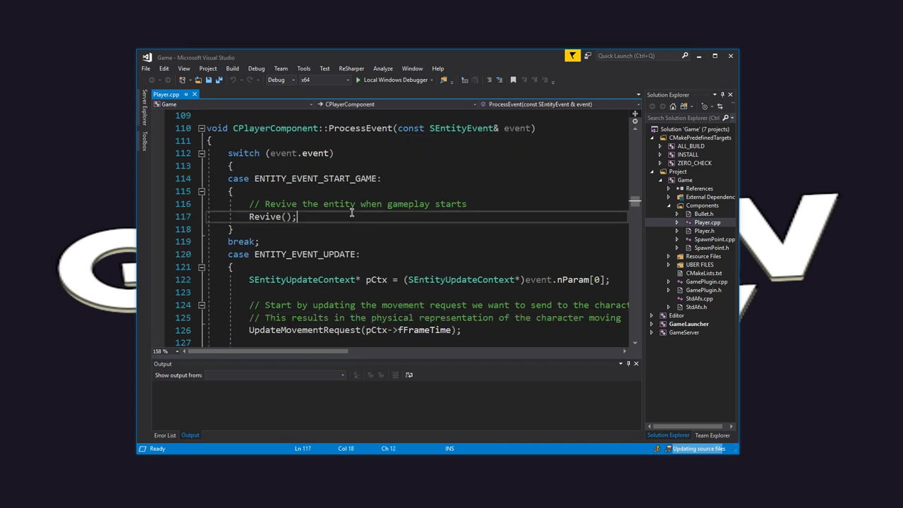
key(Return)
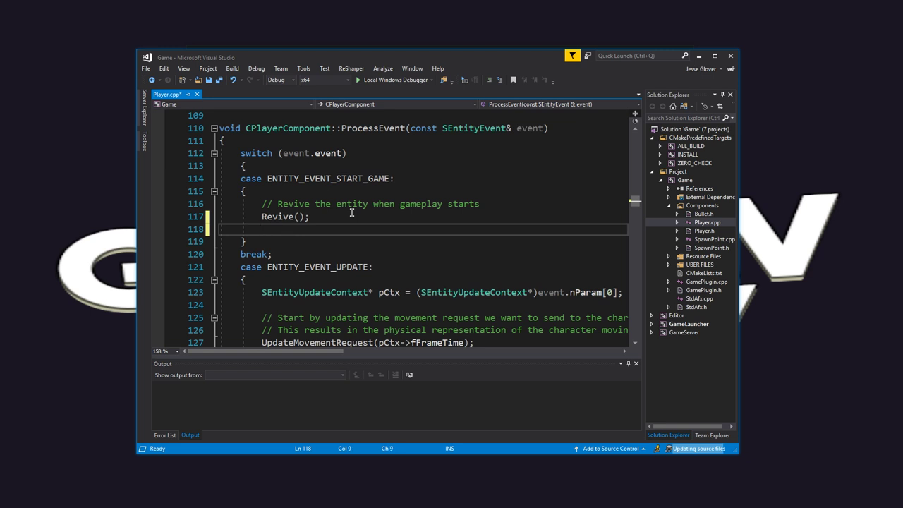
text(gEnv->pConsole)
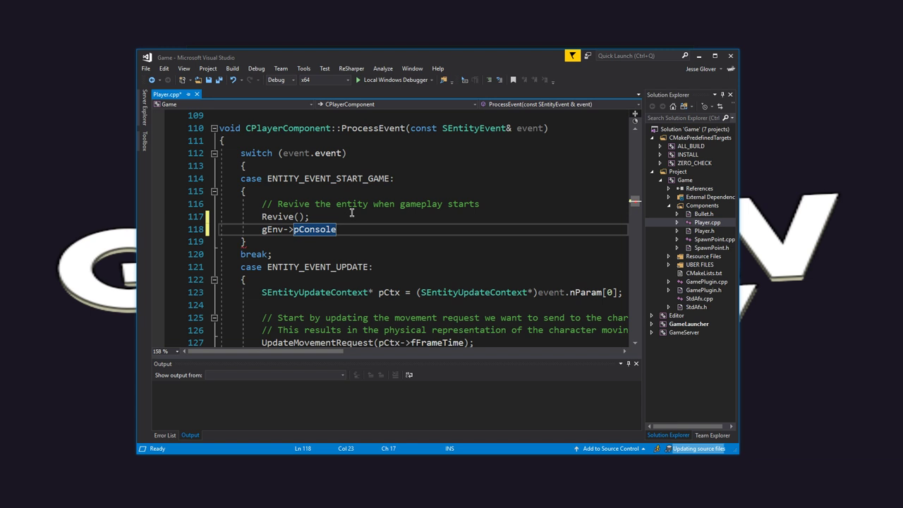
text(-)
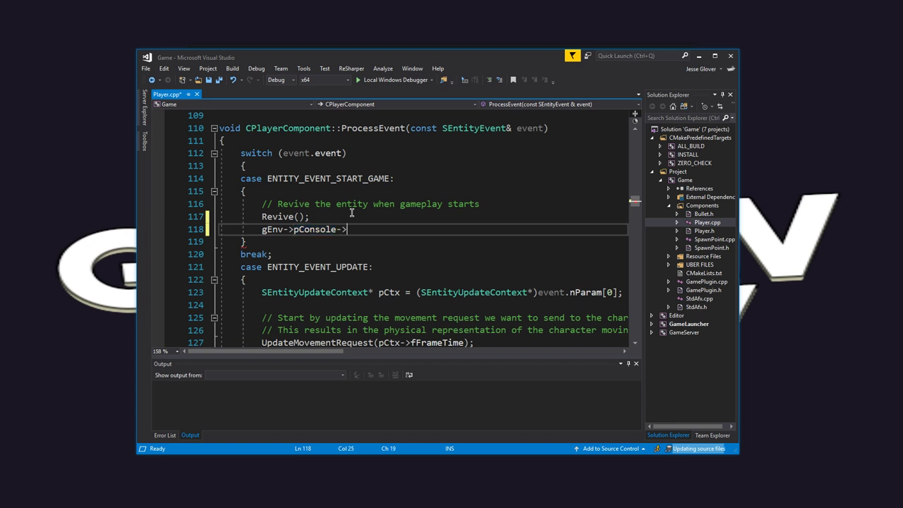
text(>)
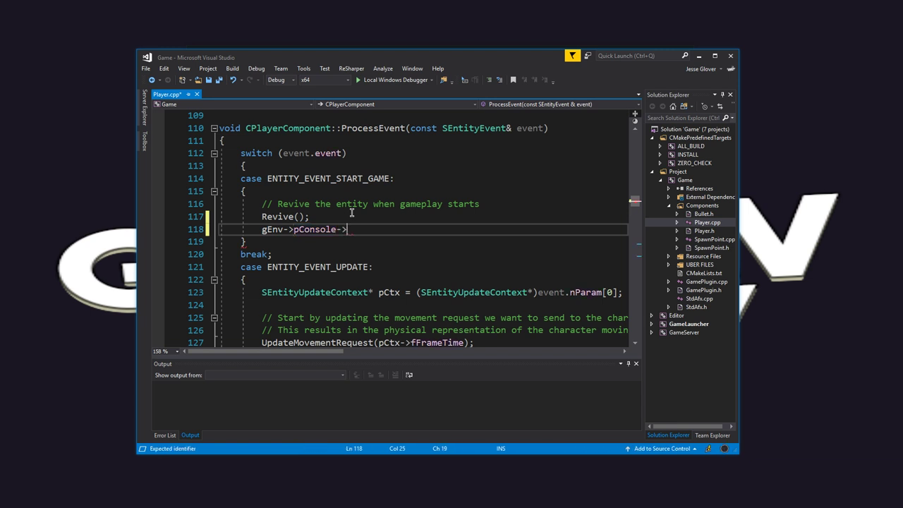
text(Ex)
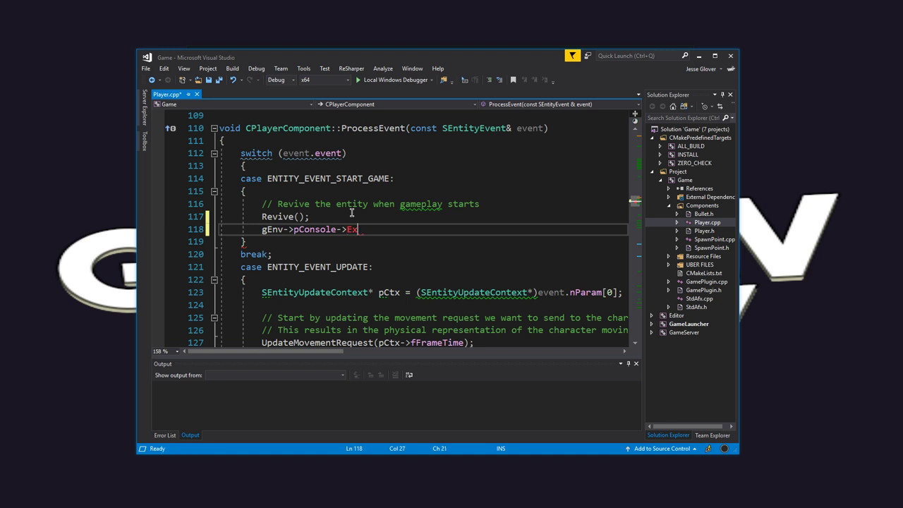
text(ecut)
key(Return)
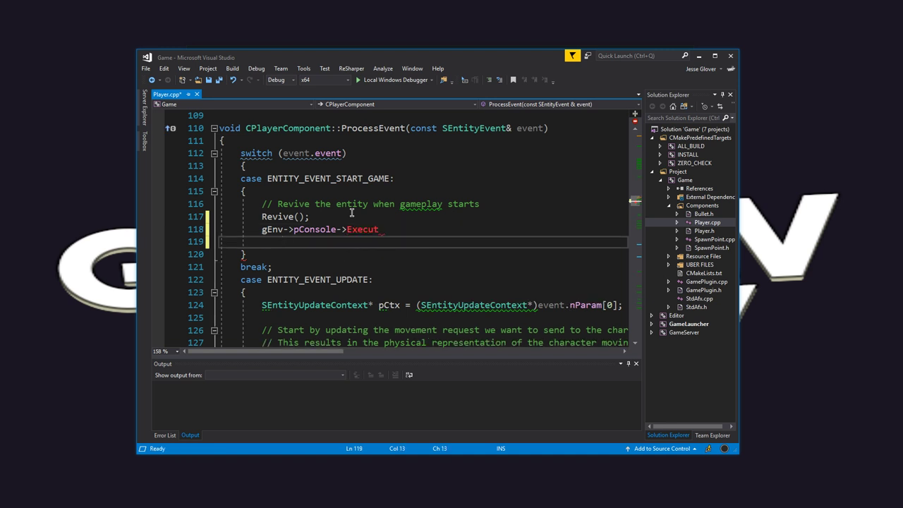
key(BackSpace)
key(shift+Home)
key(BackSpace)
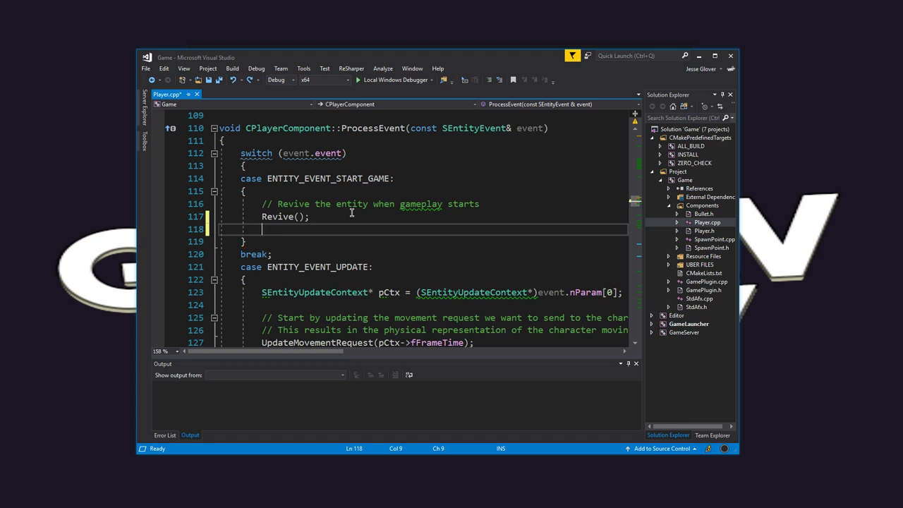
text(gEnv->)
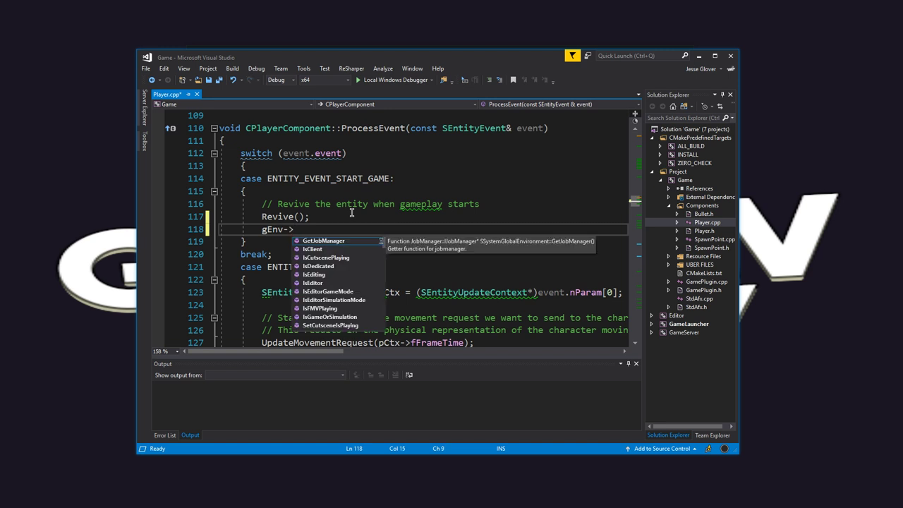
text(pConsole->)
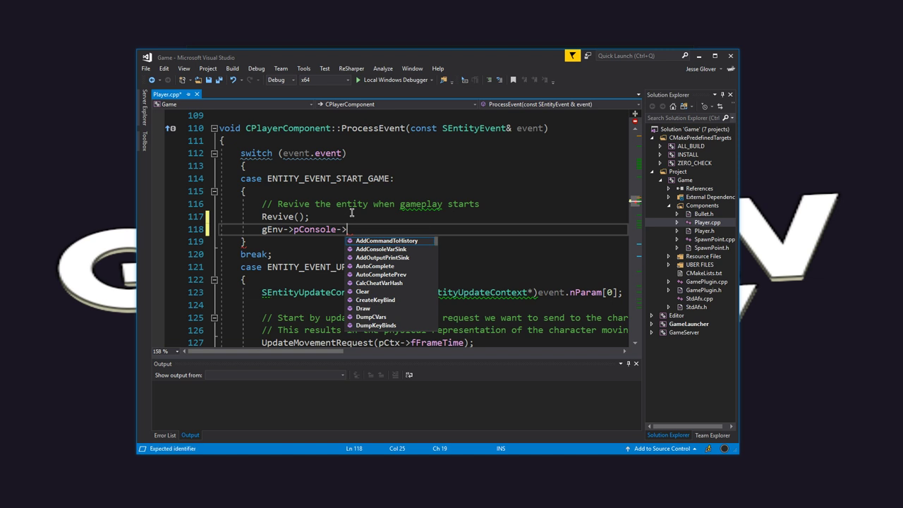
text(ExecuteSt)
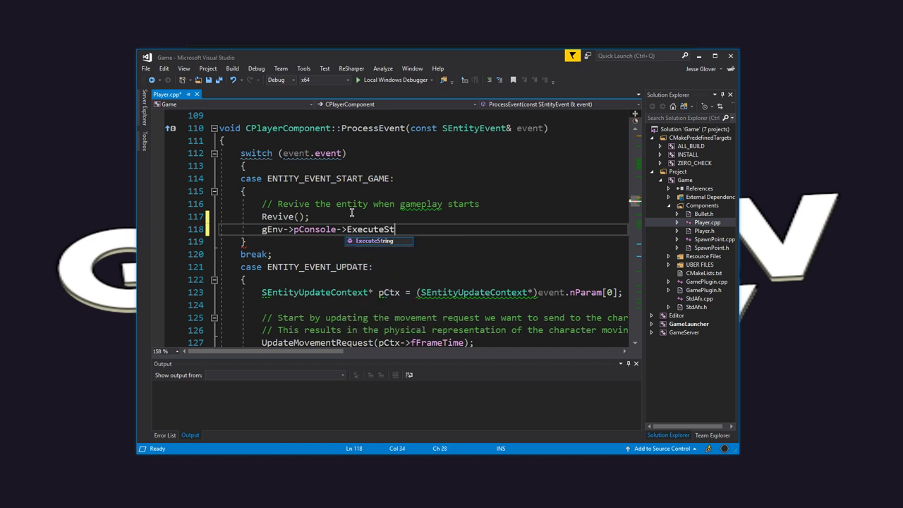
text(ring("e_Ti)
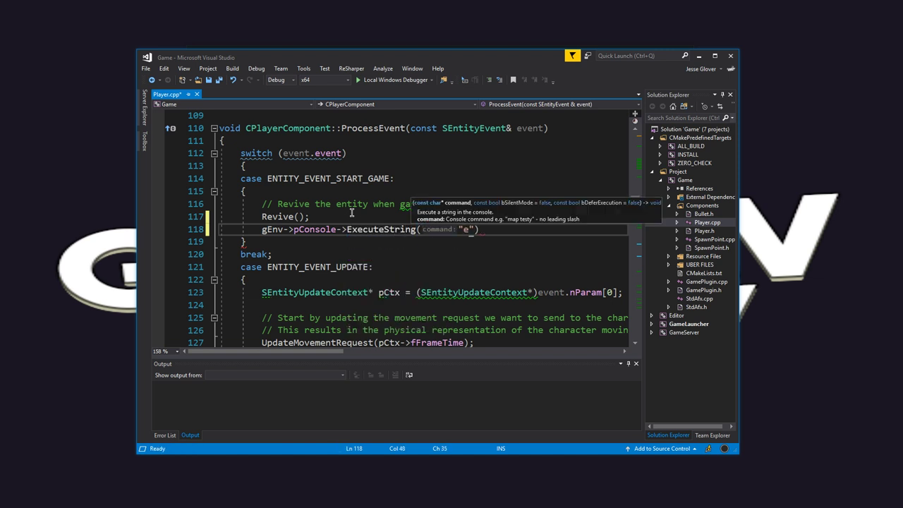
text(meOfDay 24");)
key(ctrl+s)
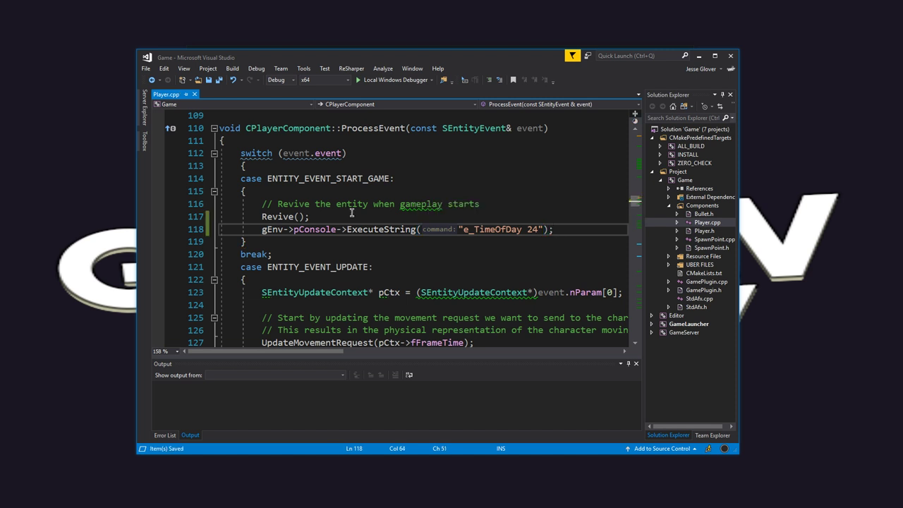
key(alt+Tab)
key(alt+Tab)
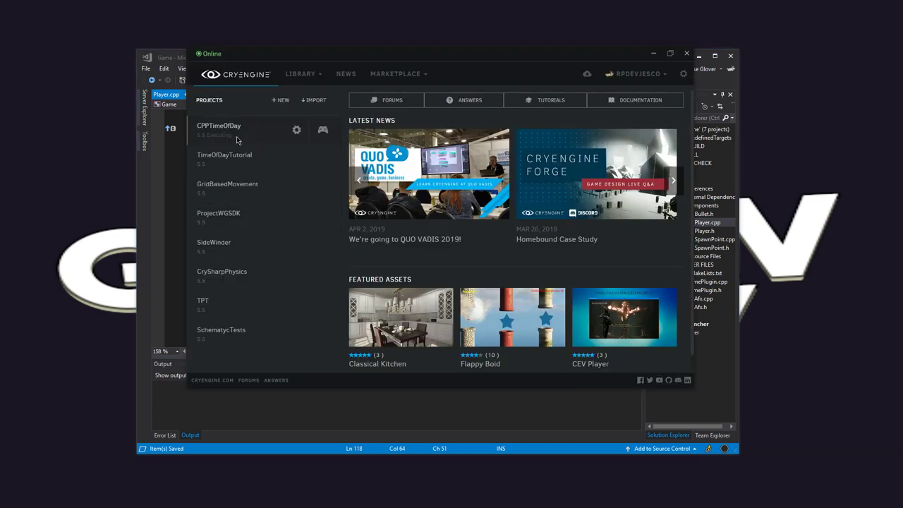
Minimize the launcher and confirm opening a second Sandbox instance for CPPTimeOfDay
click(654, 54)
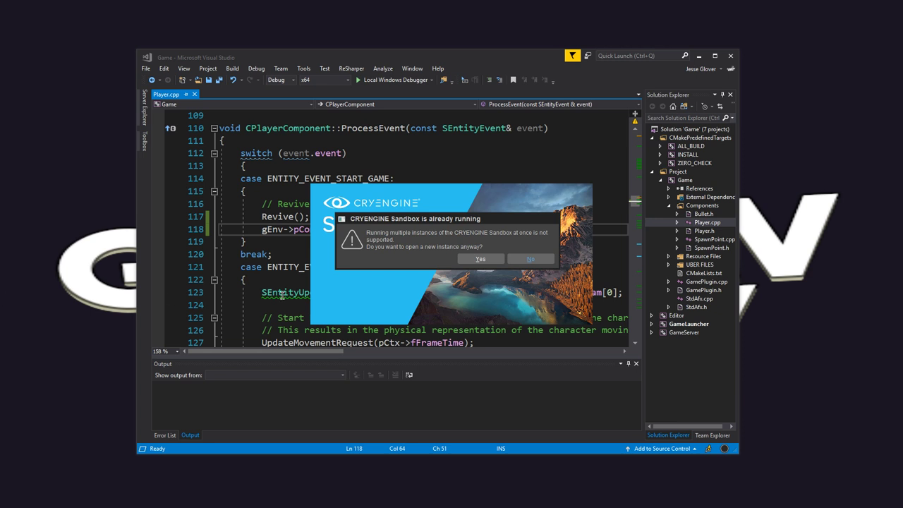
click(477, 259)
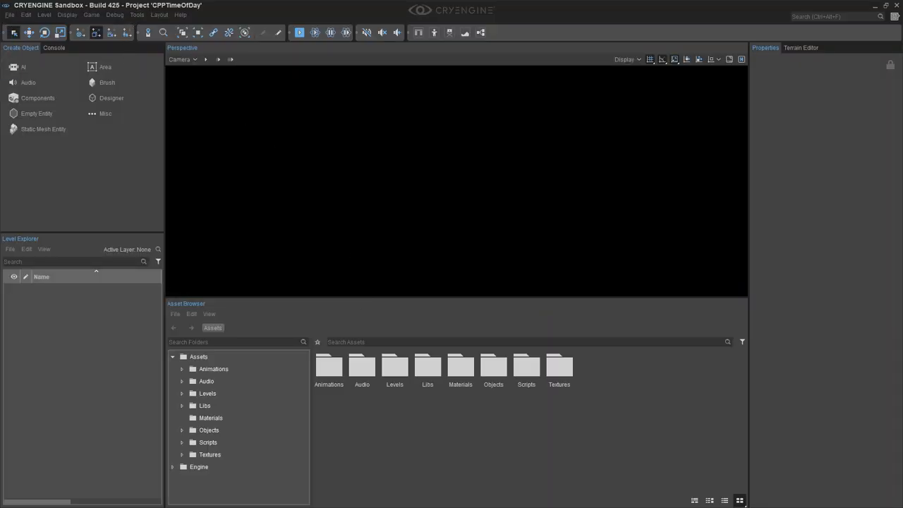
Open the example level from the Levels folder and turn the camera toward the sky
click(10, 15)
click(29, 34)
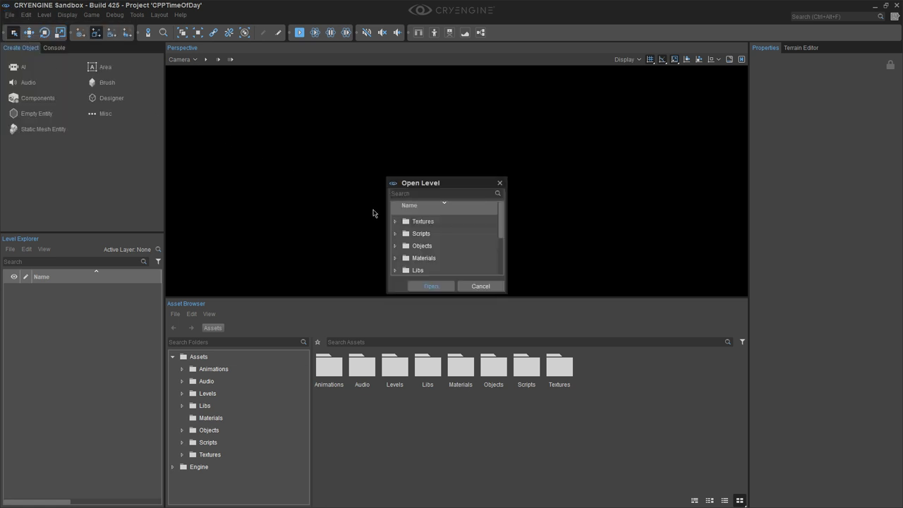
scroll(399, 251, down, 1)
click(396, 246)
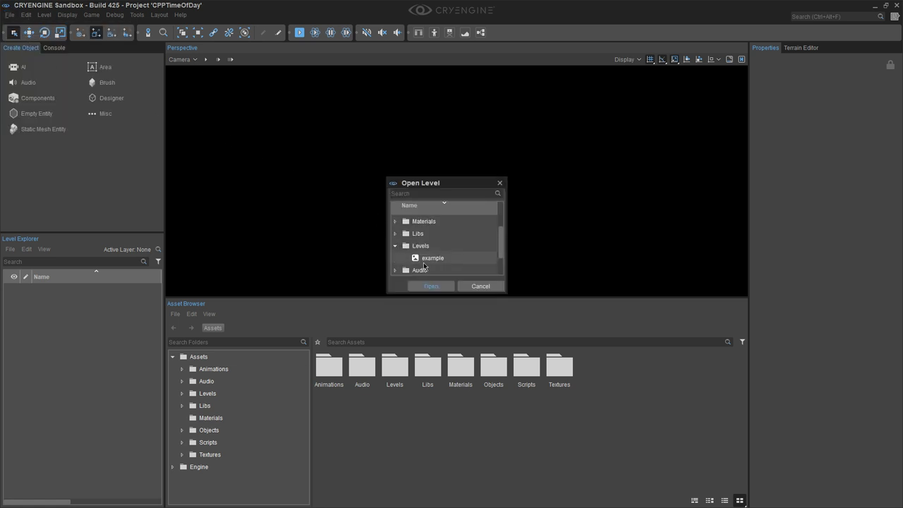
double_click(426, 259)
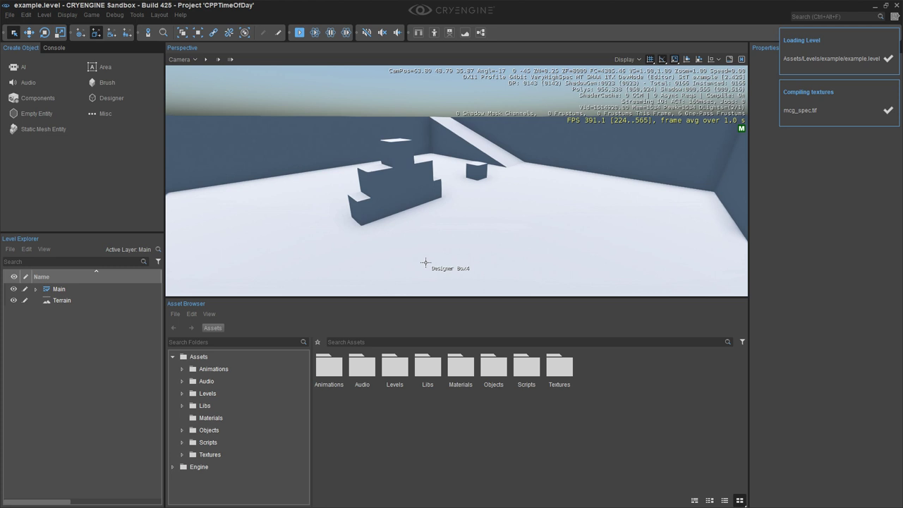
click(460, 214)
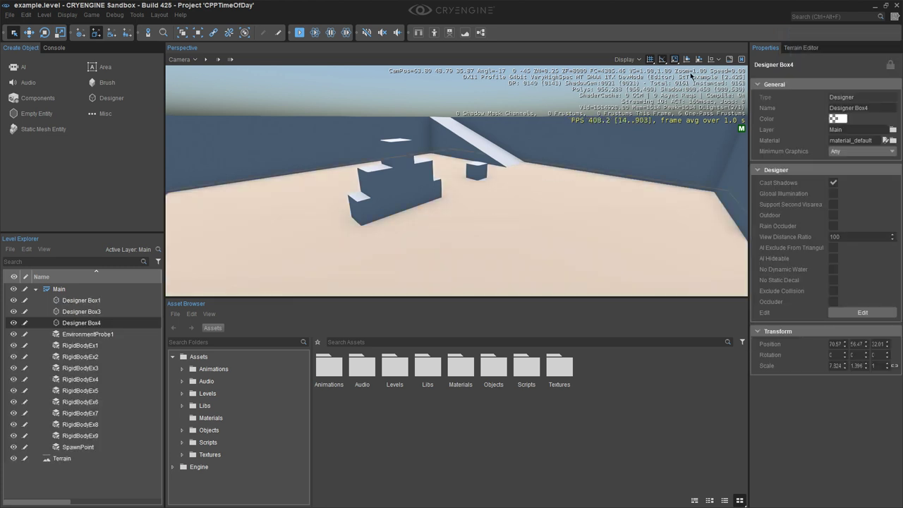
drag(575, 202, 685, 201)
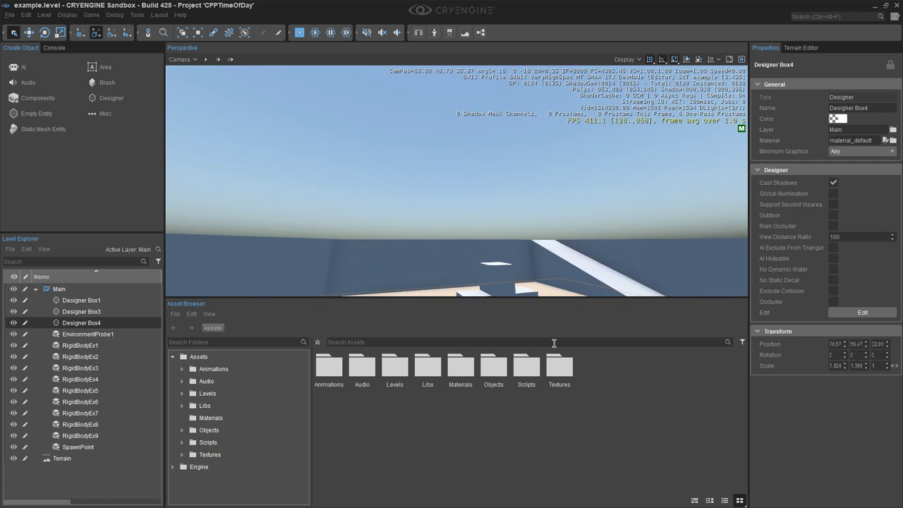
Play-test in game mode, check the Environment Editor, then close Sandbox without saving
click(299, 33)
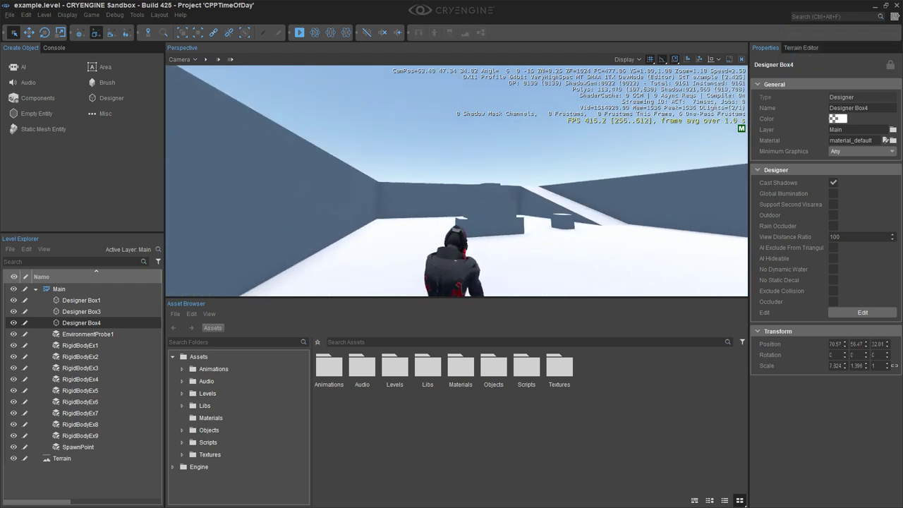
key(Escape)
click(138, 16)
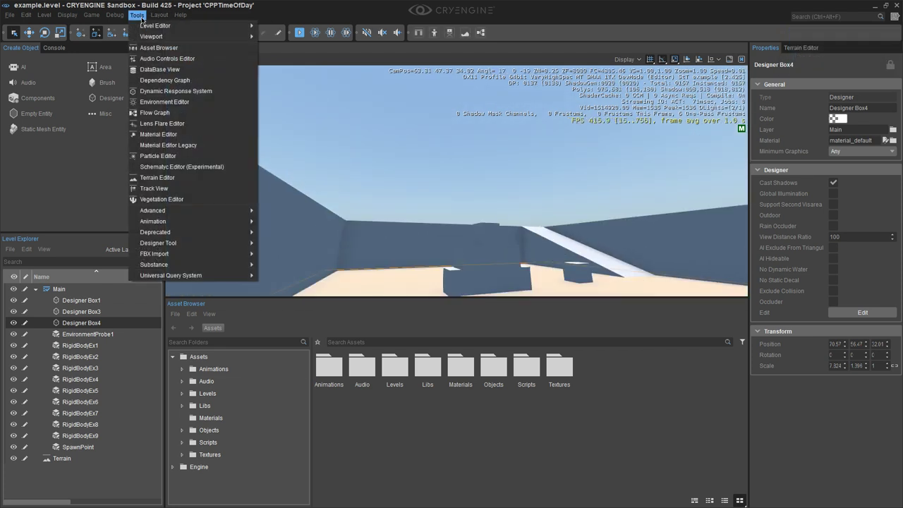
click(164, 102)
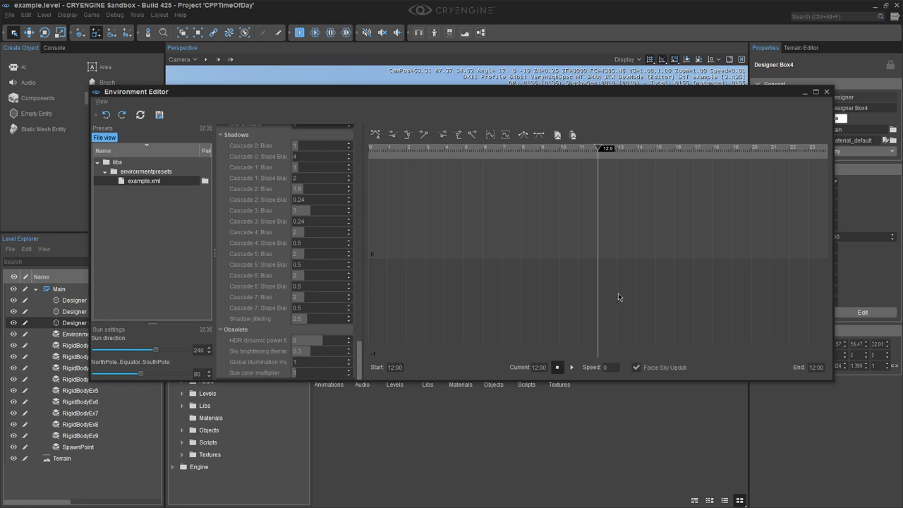
click(827, 91)
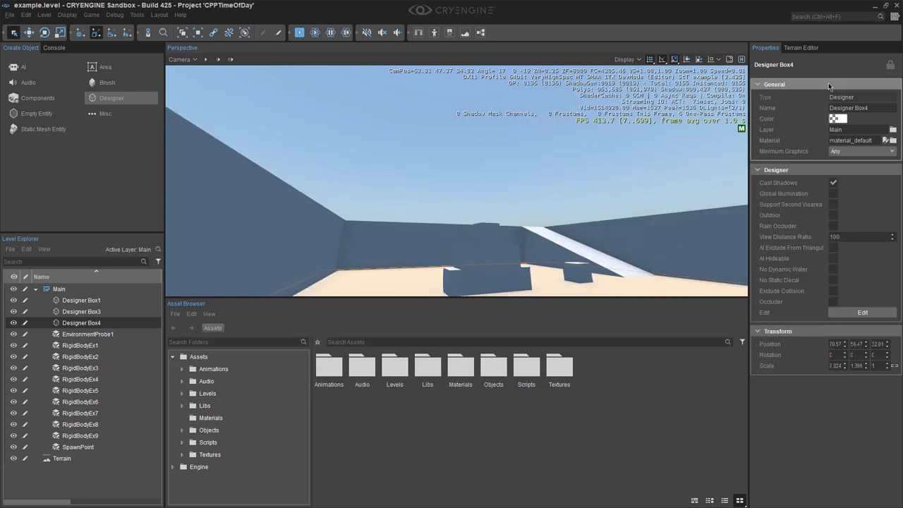
click(897, 6)
click(470, 260)
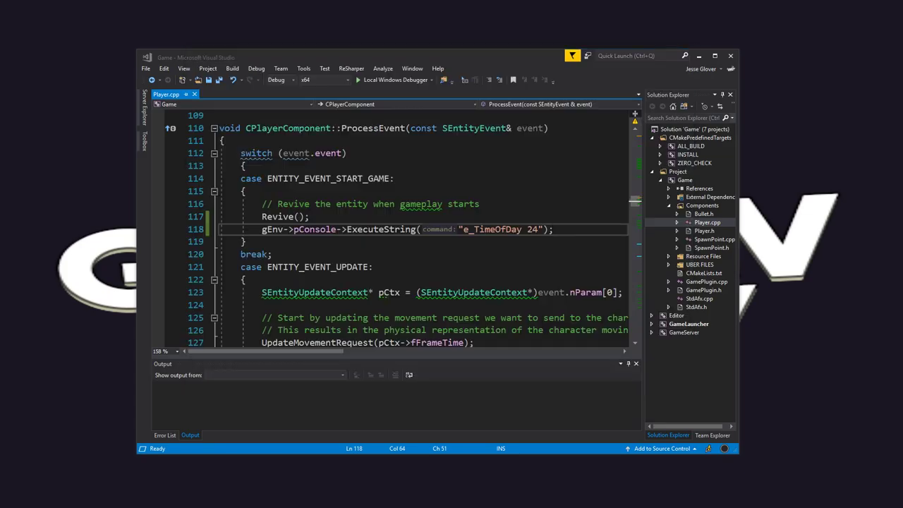
Build the solution (6 succeeded, 0 failed) and close Visual Studio
click(232, 68)
click(243, 80)
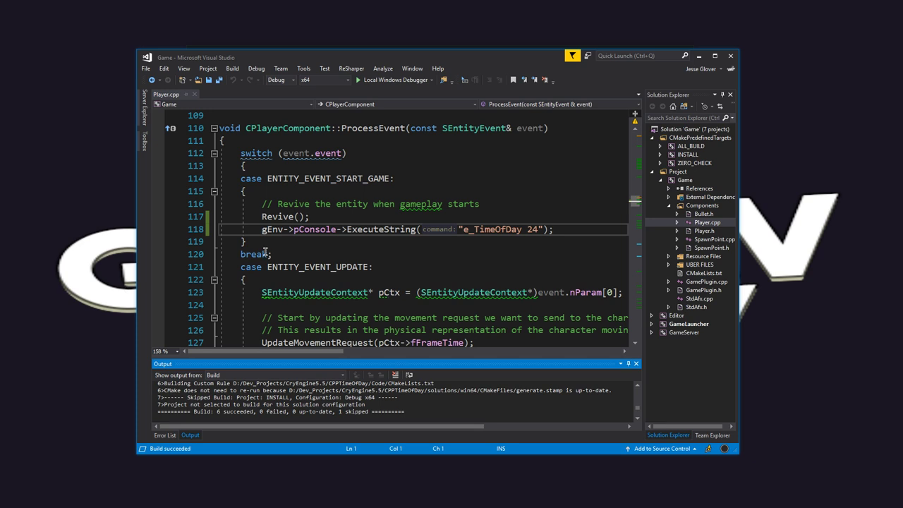
click(731, 56)
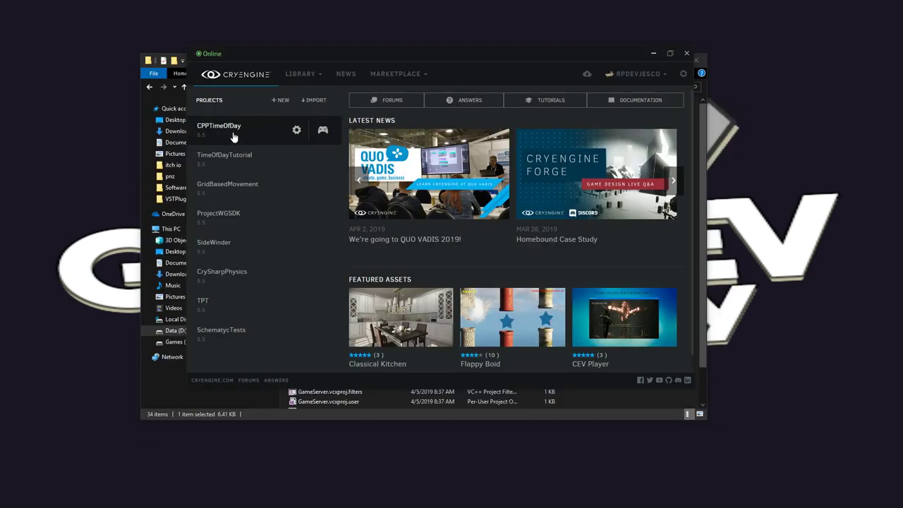
Launch CPPTimeOfDay and accept opening another Sandbox instance
click(234, 136)
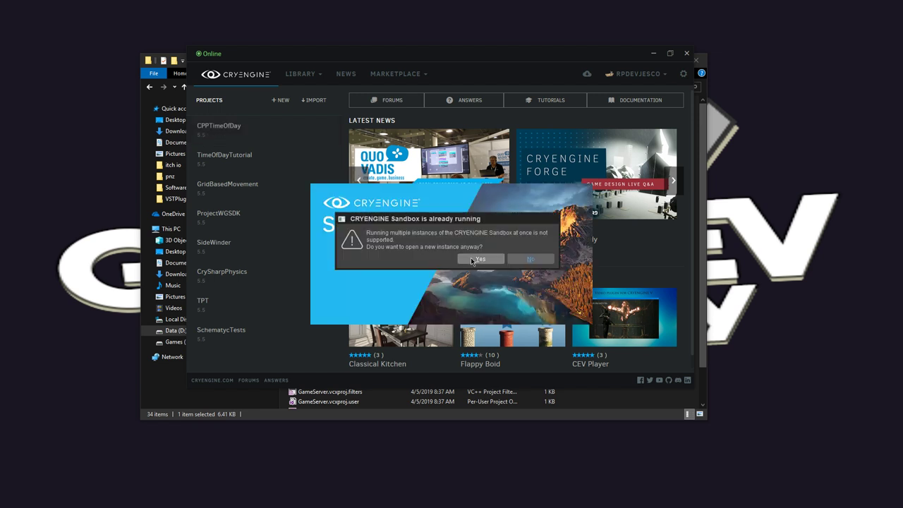
click(466, 258)
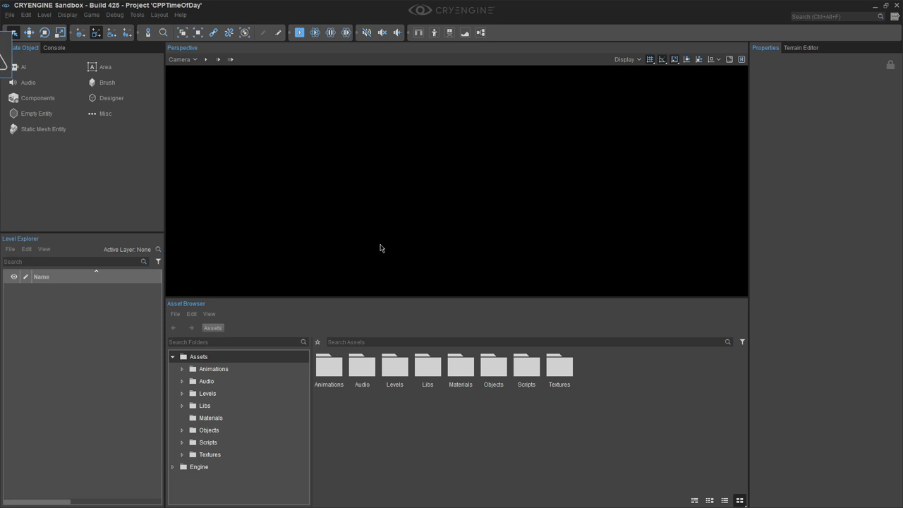
Open the example level, tilt the camera to the sky, and check the Environment Editor
click(10, 15)
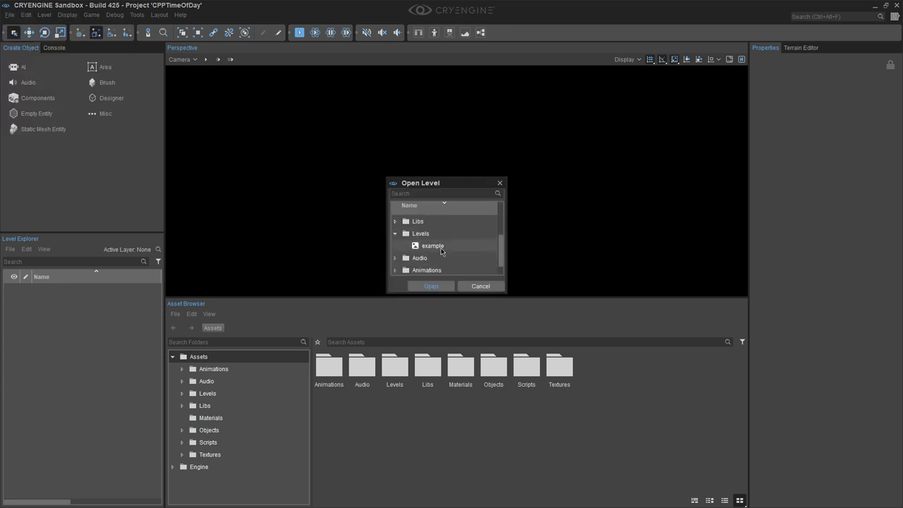
double_click(441, 250)
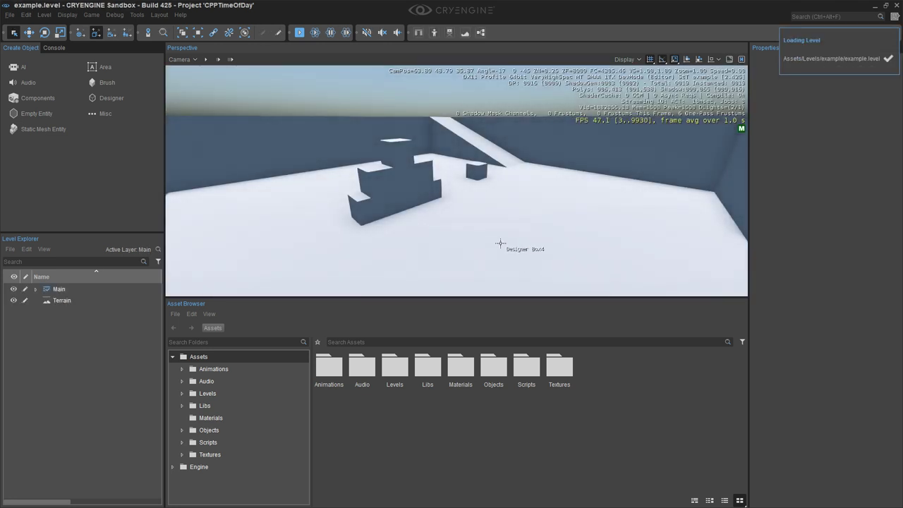
drag(500, 244, 465, 228)
click(137, 15)
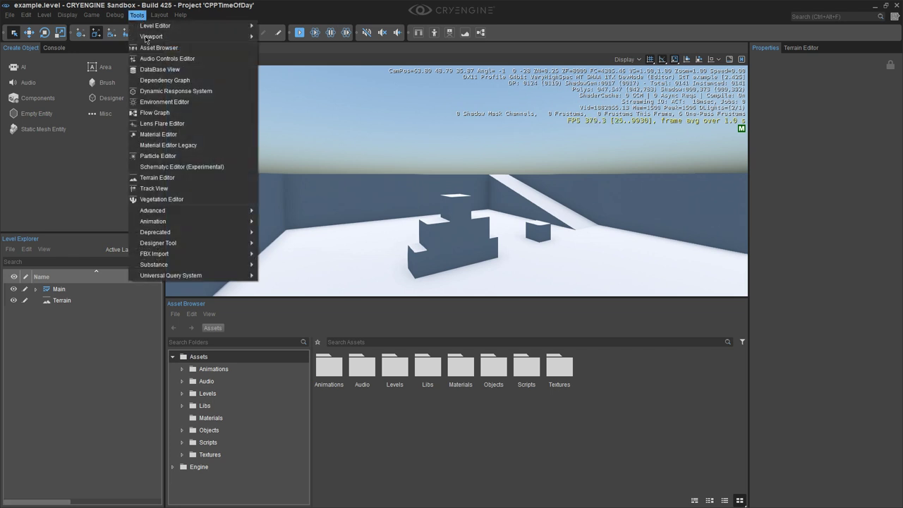
click(165, 102)
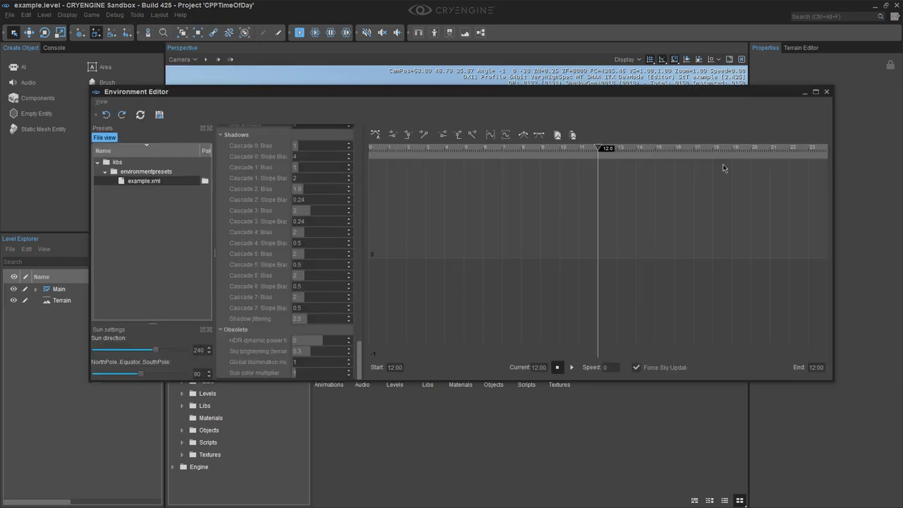
click(827, 91)
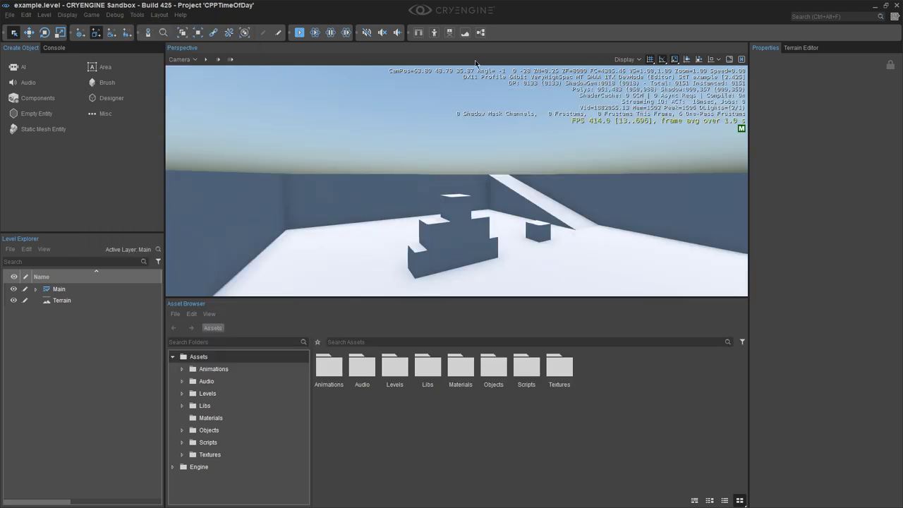
Play-test the level in game mode, recheck the Environment Editor, then close Sandbox
click(300, 33)
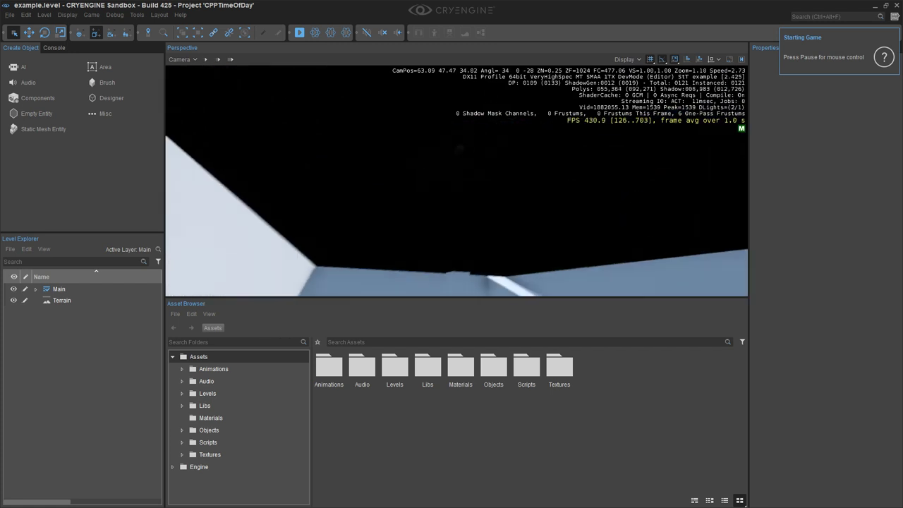
key(Escape)
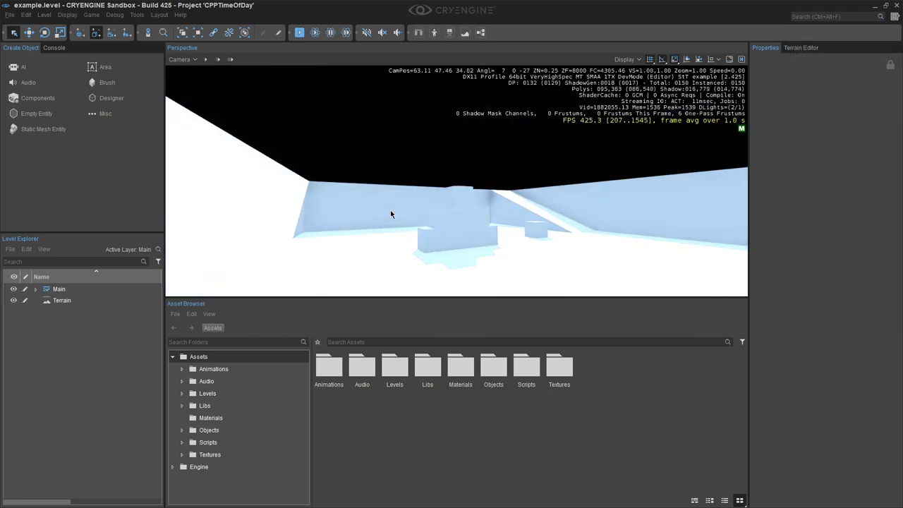
click(136, 15)
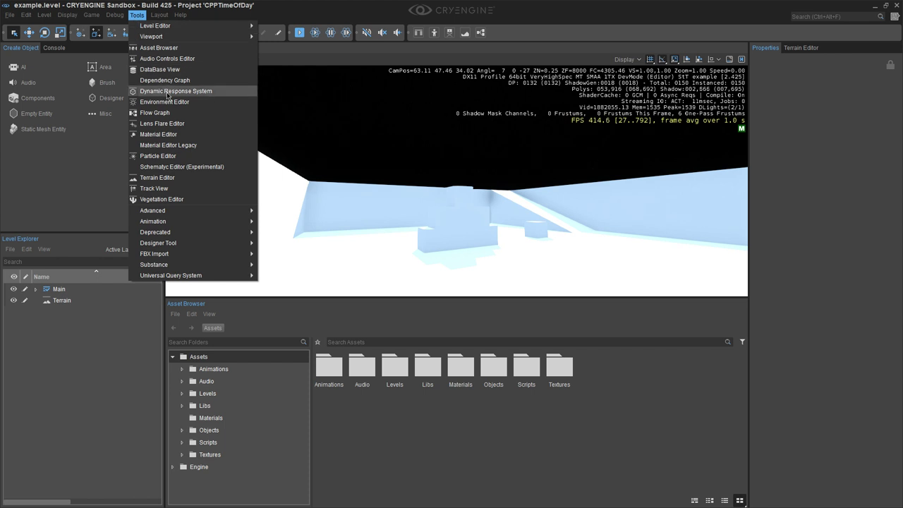
click(165, 102)
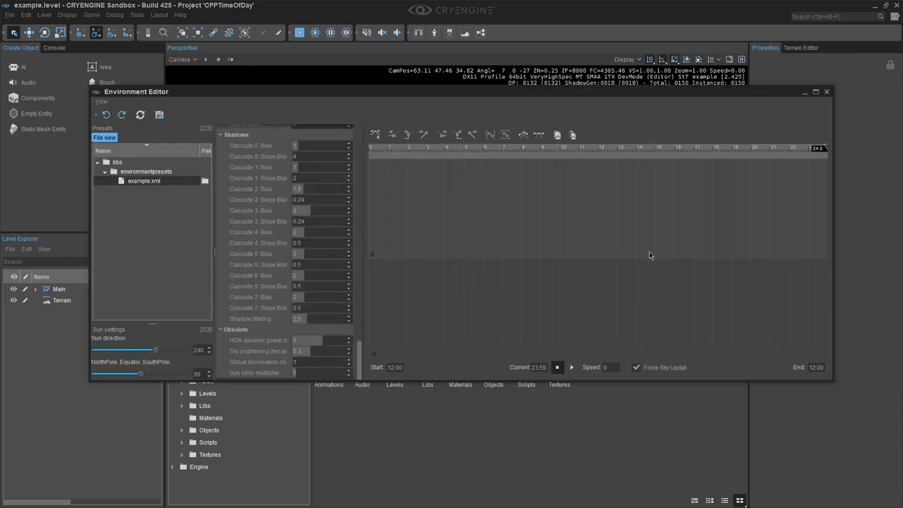
click(827, 93)
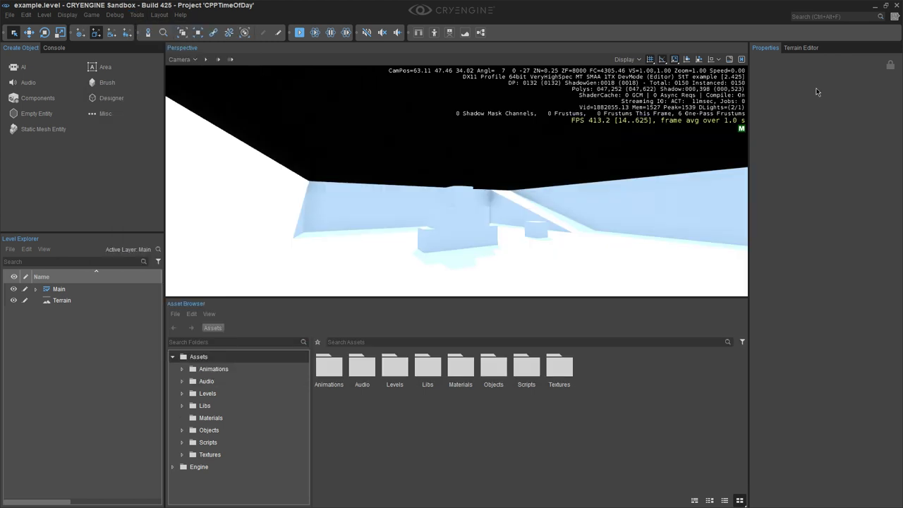
click(10, 15)
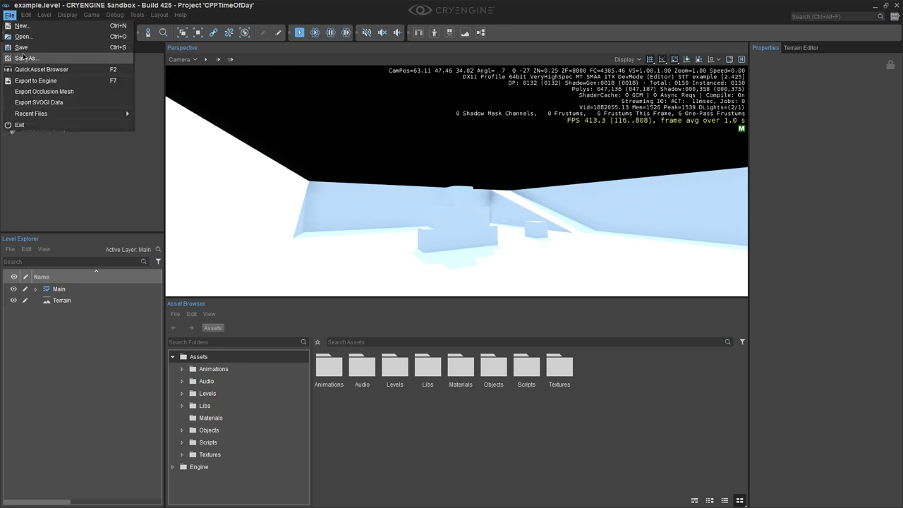
key(Escape)
click(898, 5)
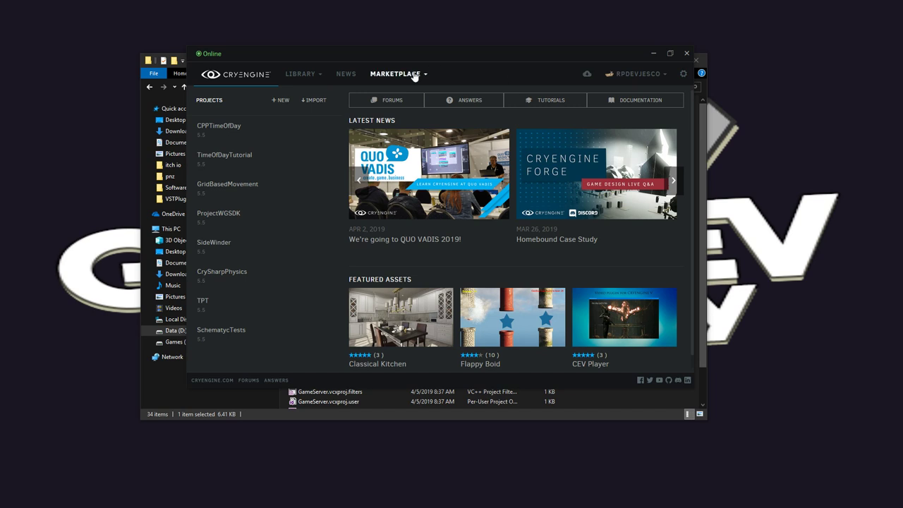
Bring File Explorer forward and close it
click(147, 108)
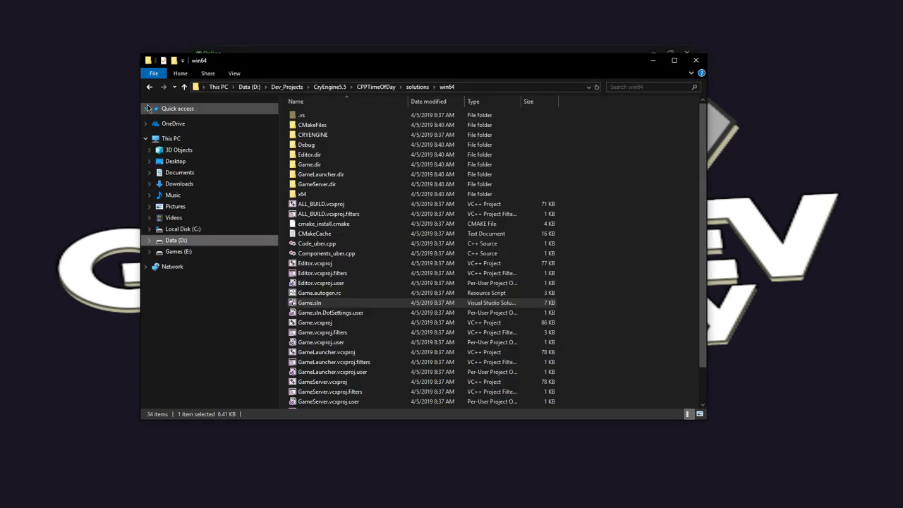
click(696, 60)
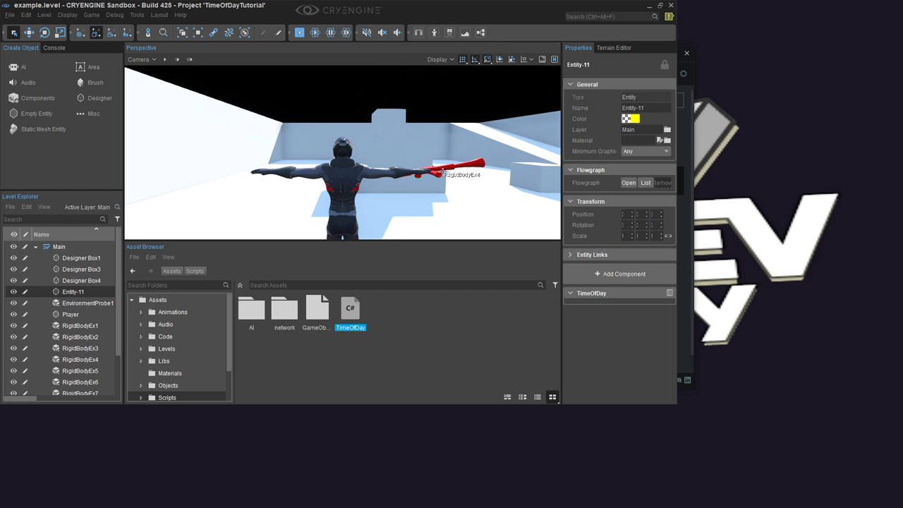
Remove the TimeOfDay component from Entity-11
double_click(498, 13)
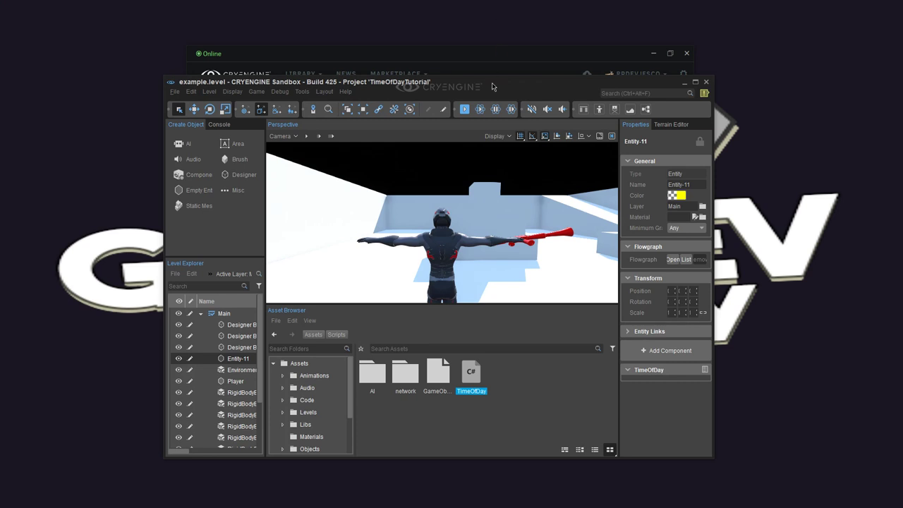
double_click(492, 86)
click(895, 293)
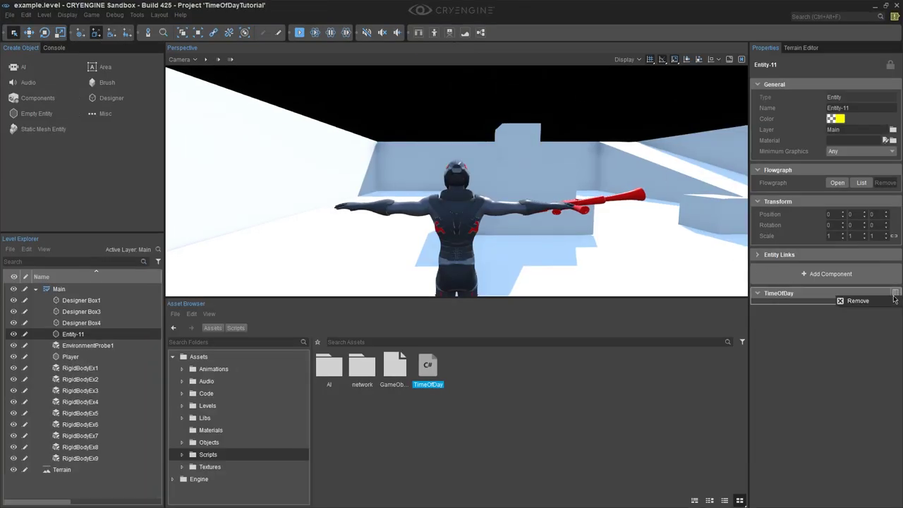
click(875, 305)
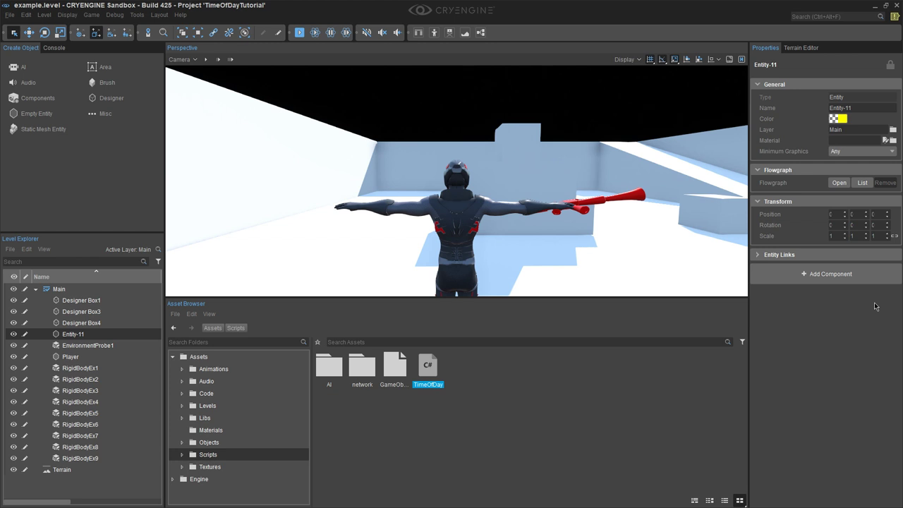
Create a flow graph for Entity-11 with no group name and select its graph
click(840, 183)
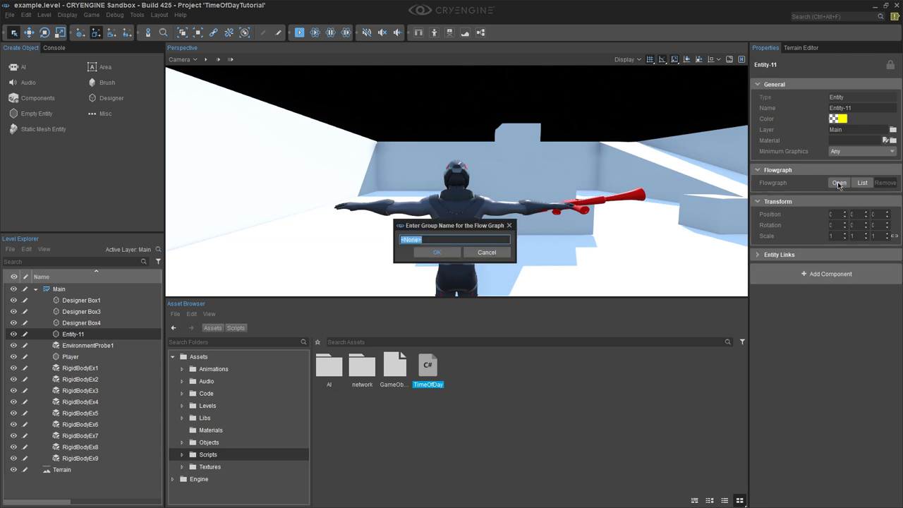
click(434, 254)
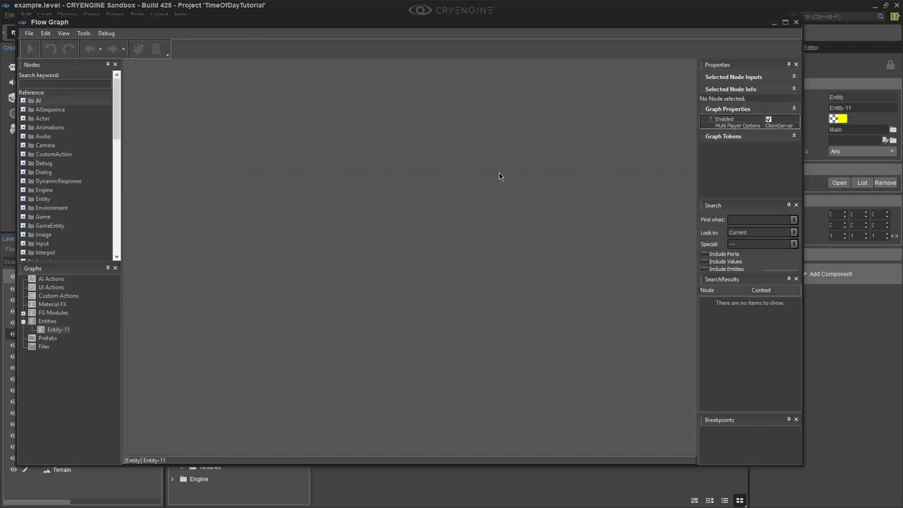
drag(212, 27, 238, 29)
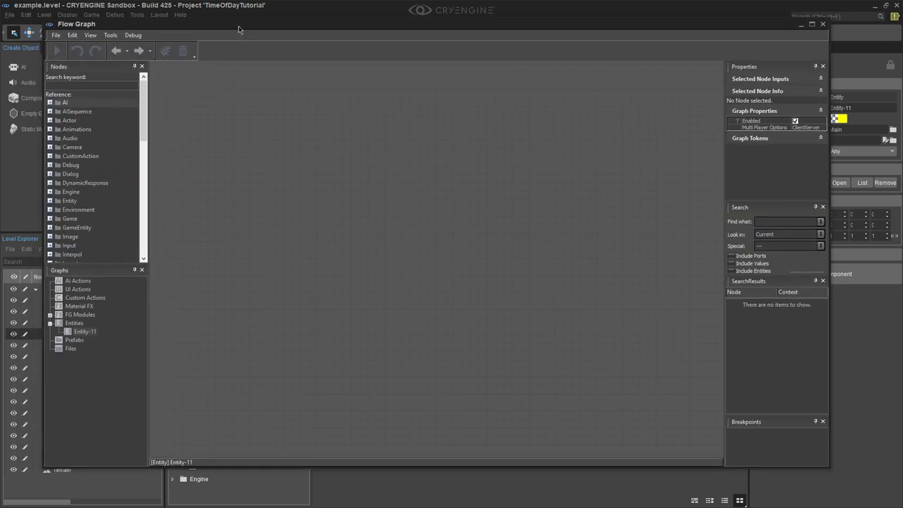
click(85, 332)
Add a Game:Start node and a Time:TimeOfDay node side by side in Entity-11's flow graph
right_click(232, 220)
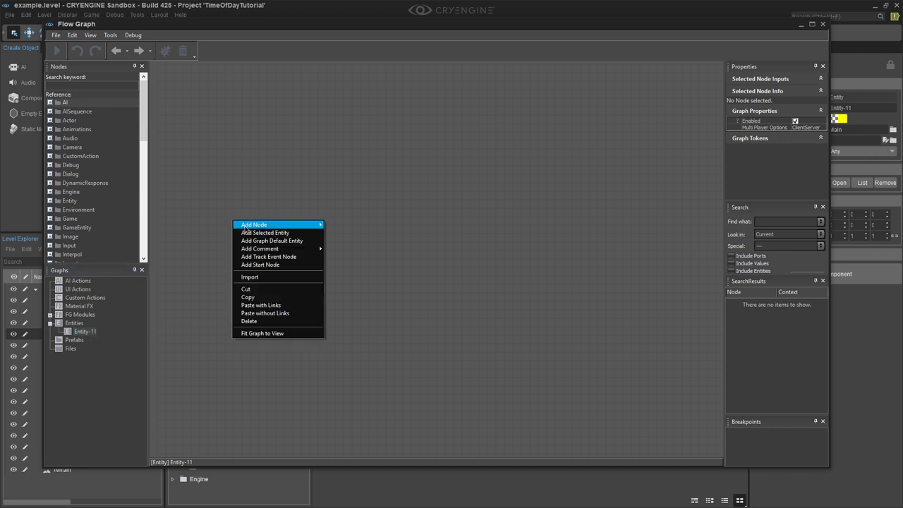
mouse_move(247, 226)
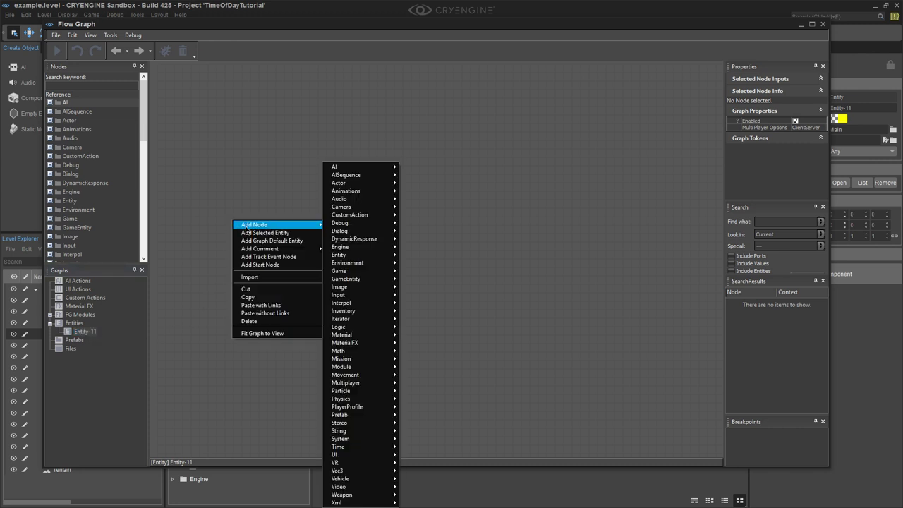
click(272, 266)
drag(269, 227, 245, 168)
right_click(431, 211)
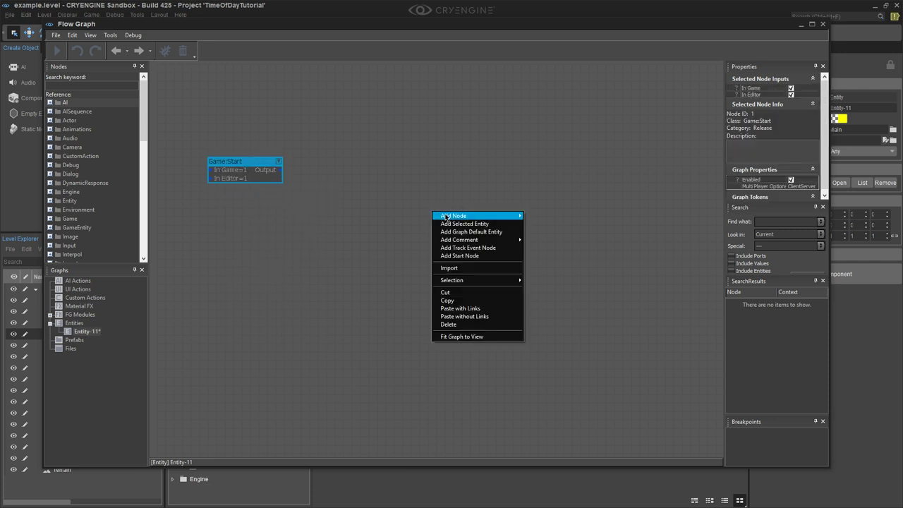
mouse_move(448, 218)
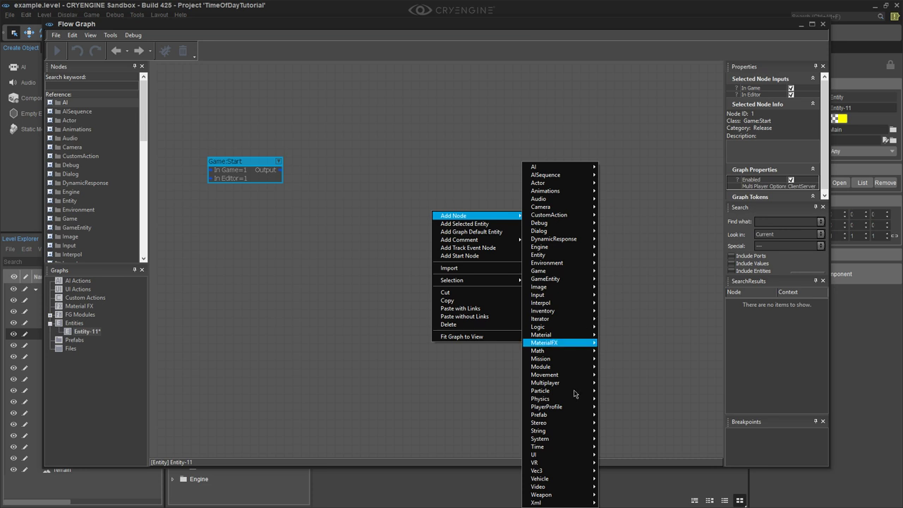
mouse_move(558, 449)
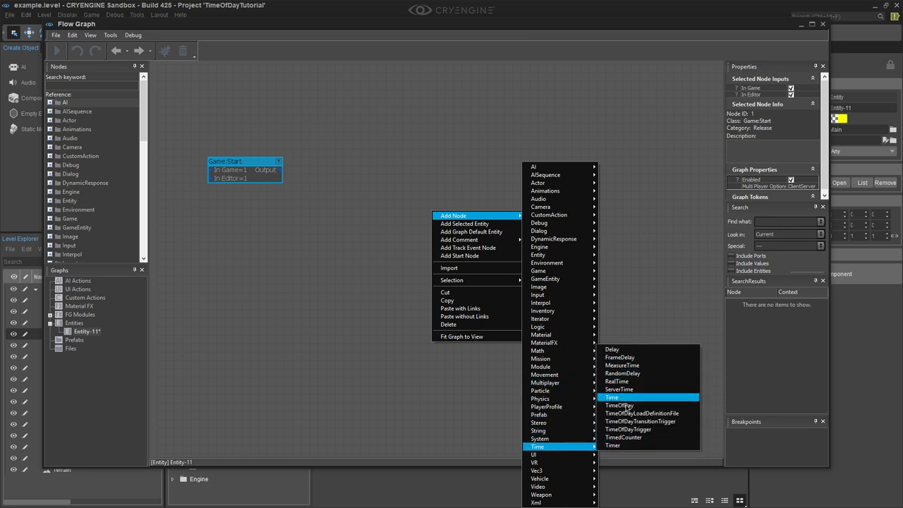
click(624, 406)
drag(462, 218, 394, 155)
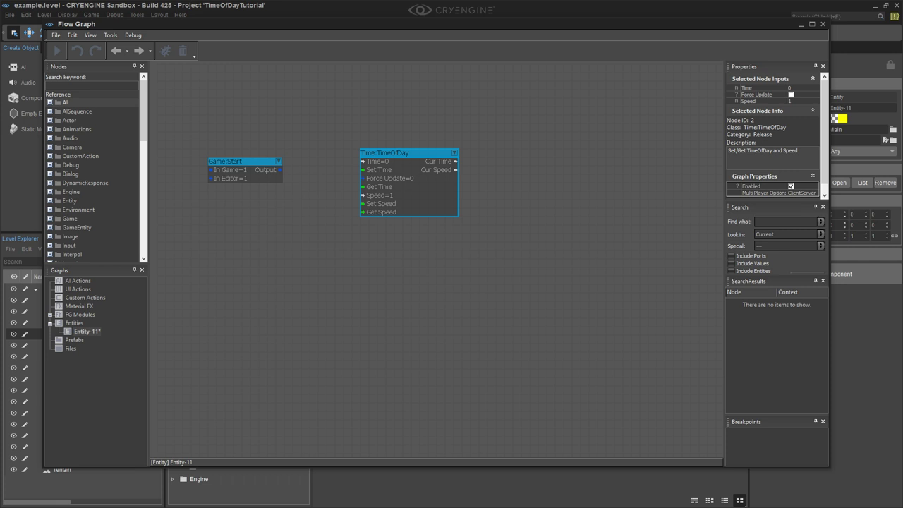
Link Start's Output to Set Time, enable Force Update, set Time to 8, and save all external graphs
drag(280, 171, 362, 170)
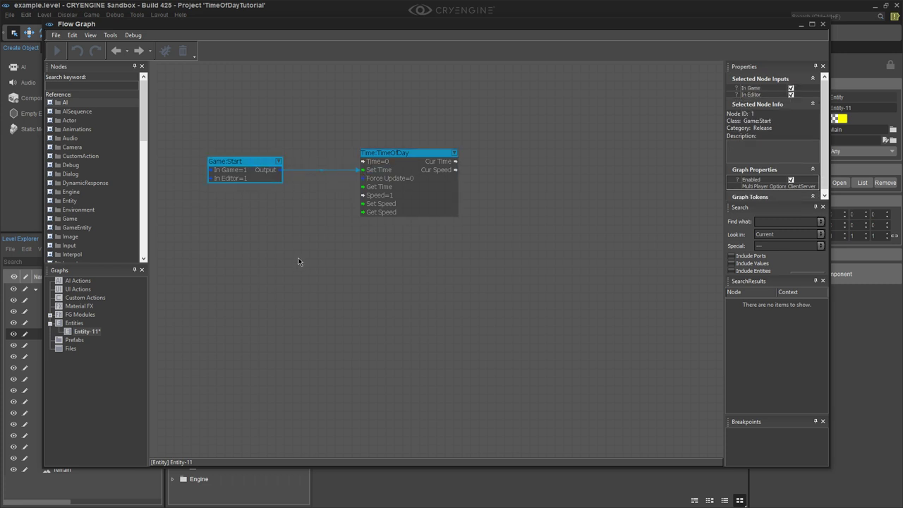
click(379, 184)
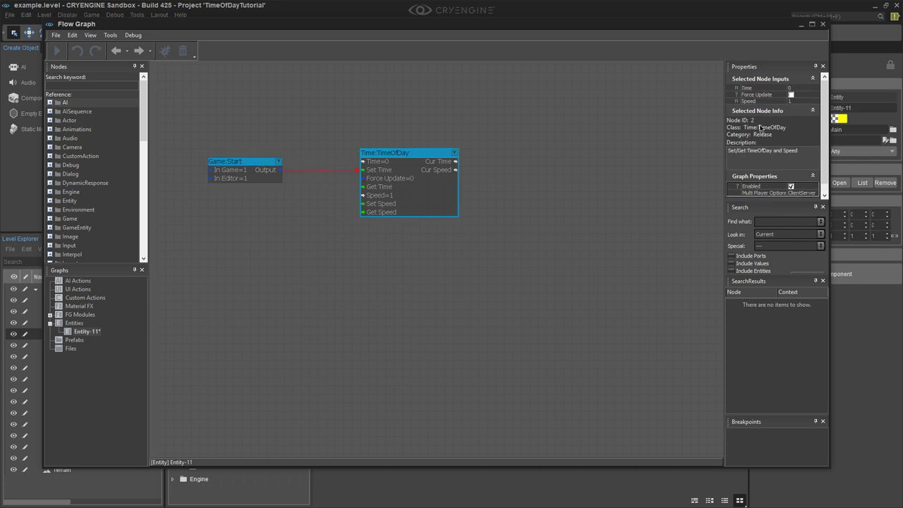
click(791, 94)
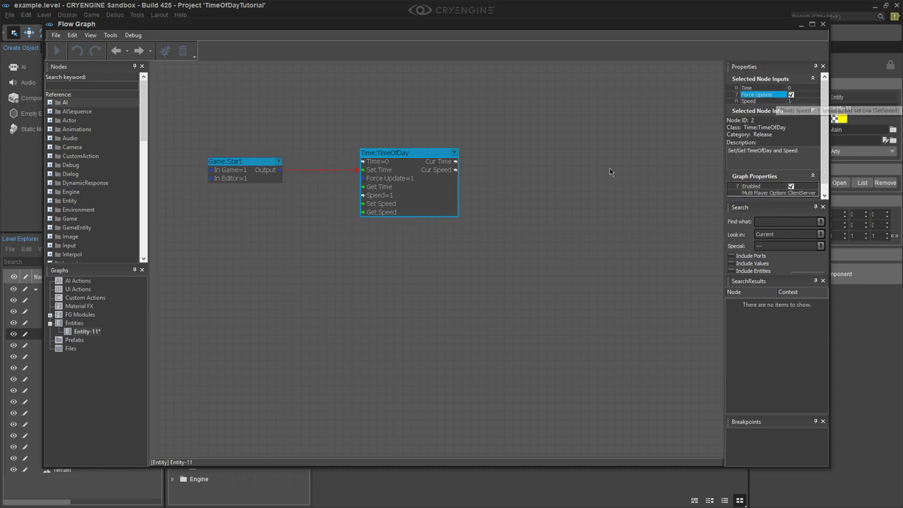
double_click(380, 162)
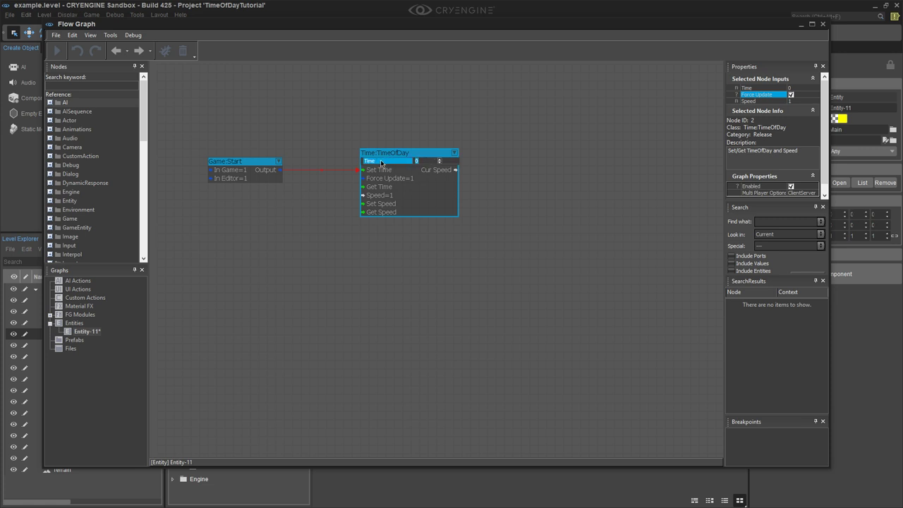
text(8)
key(Return)
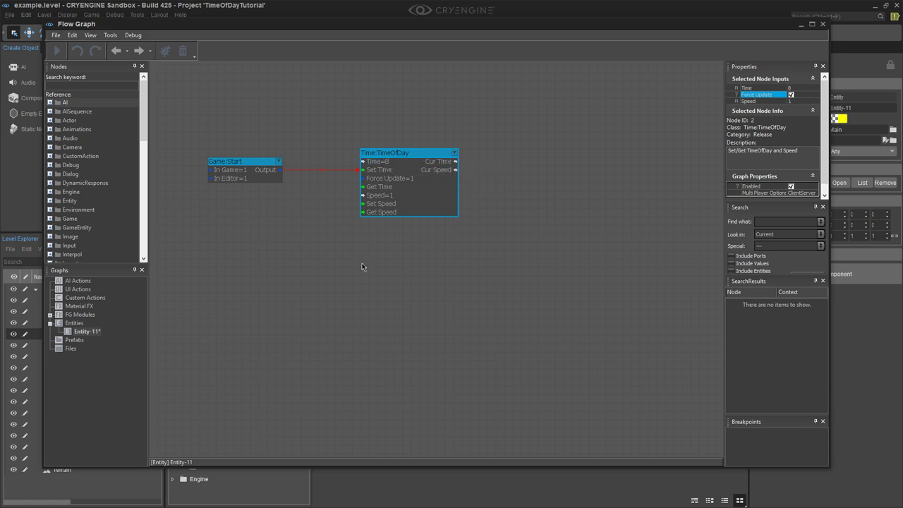
click(56, 35)
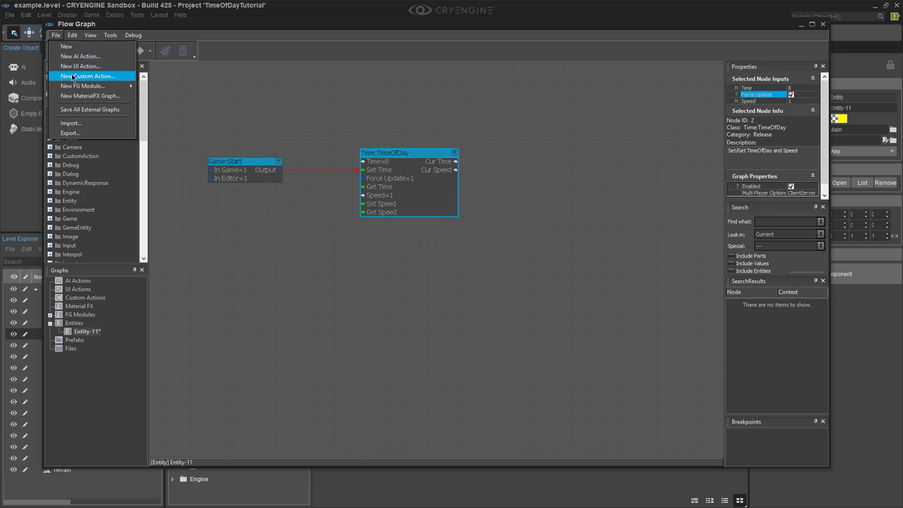
click(74, 110)
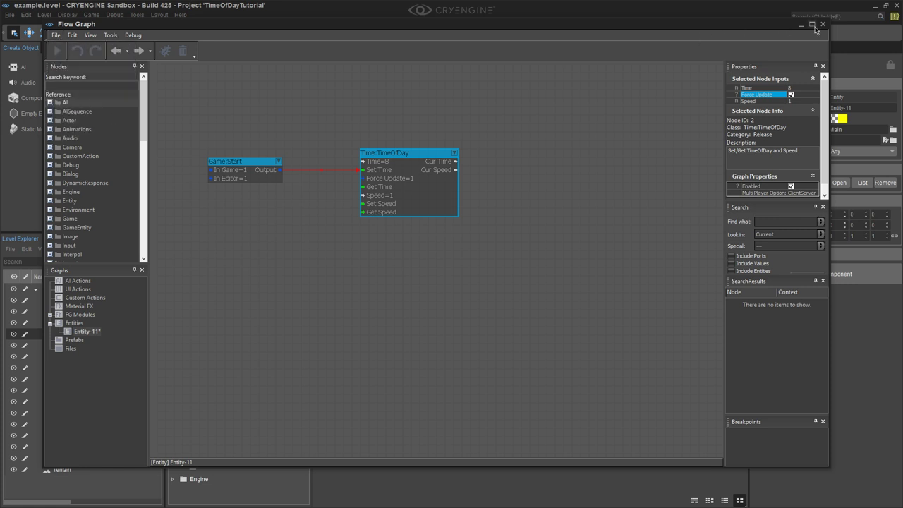
Close the Flow Graph editor and test the new time of day in game mode
click(821, 26)
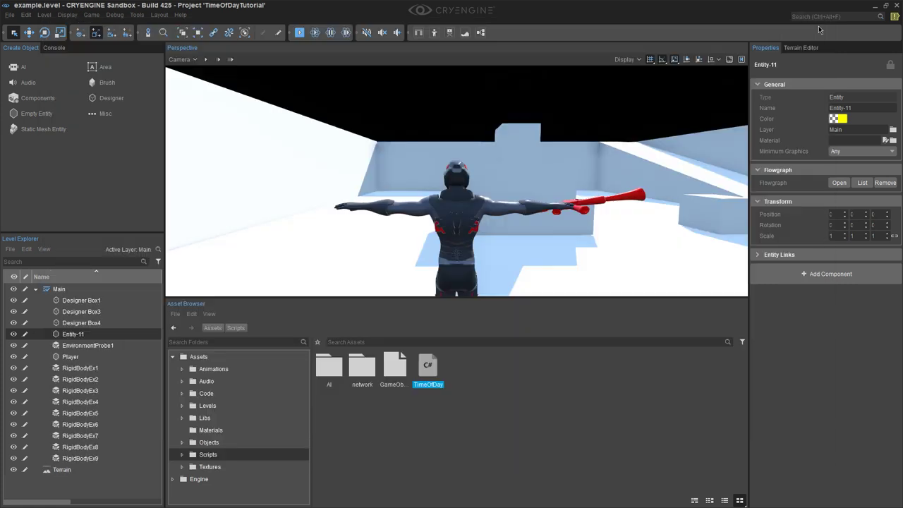
click(299, 32)
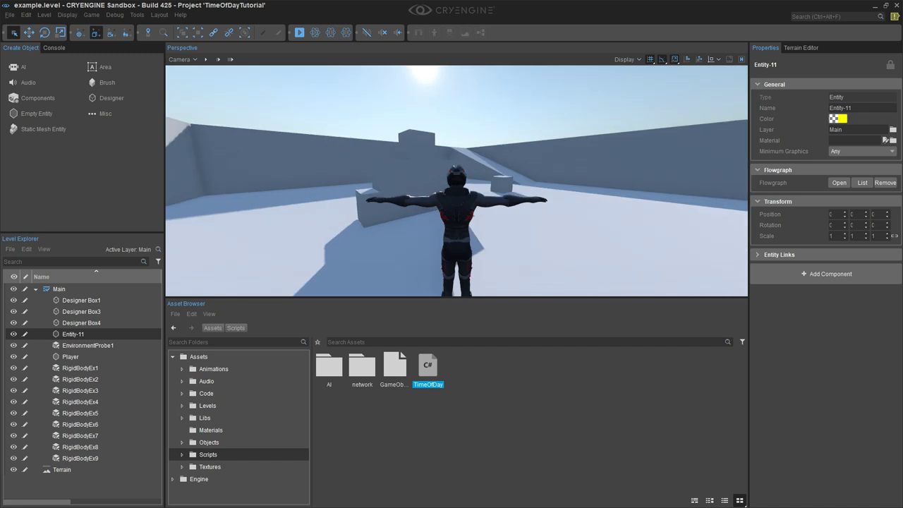
key(Escape)
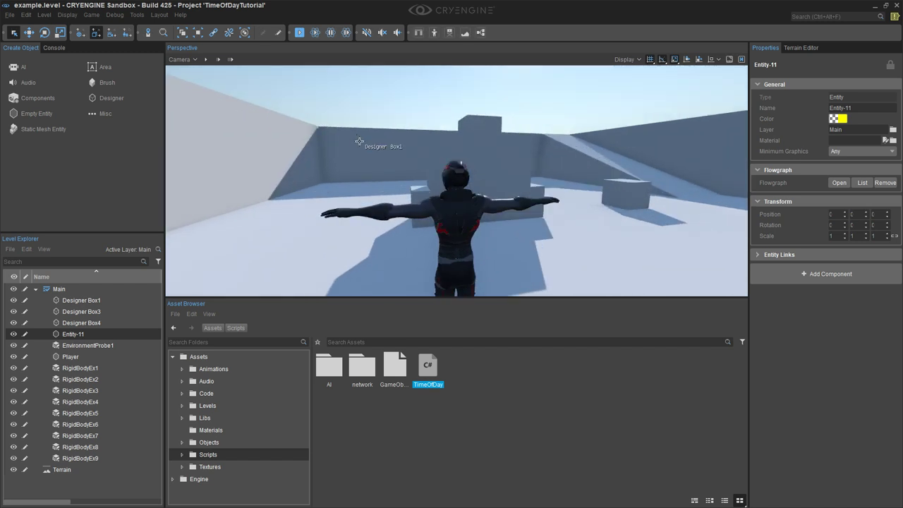
scroll(360, 141, down, 5)
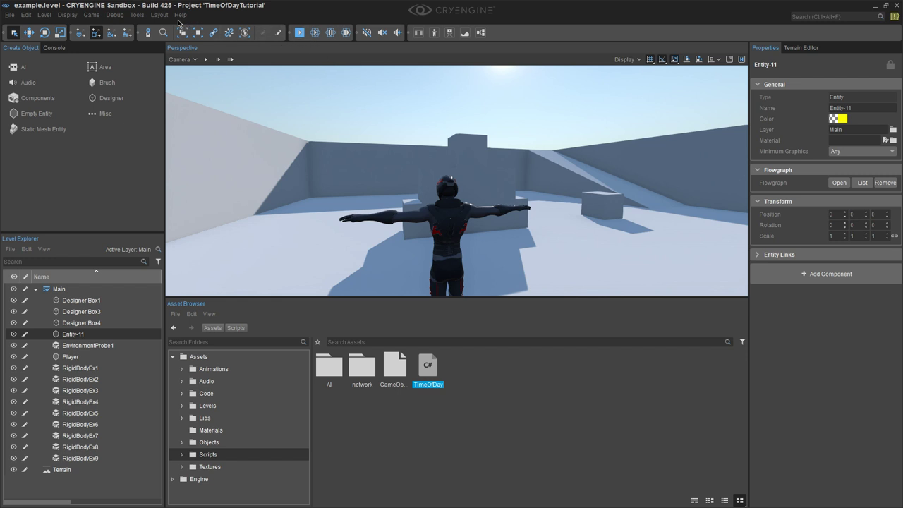
Open and close the Environment Editor, then exit CRYENGINE Sandbox
click(145, 17)
click(159, 100)
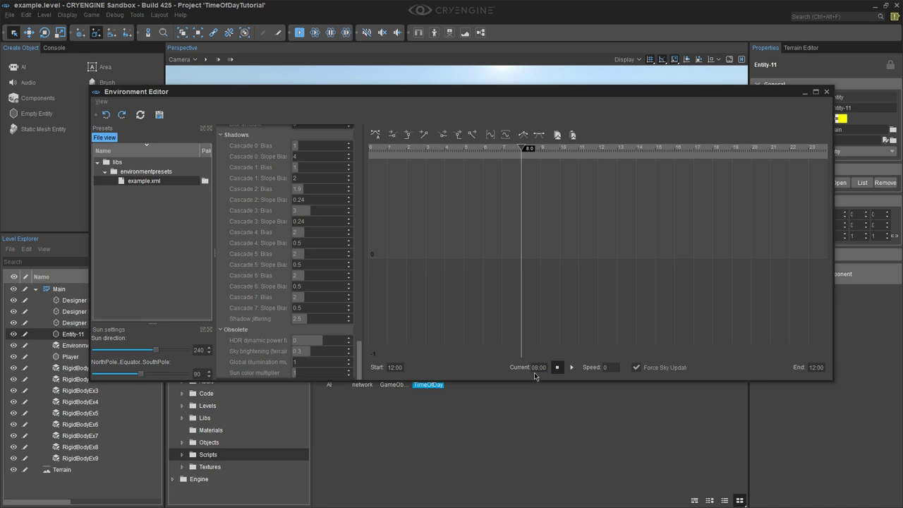
click(827, 92)
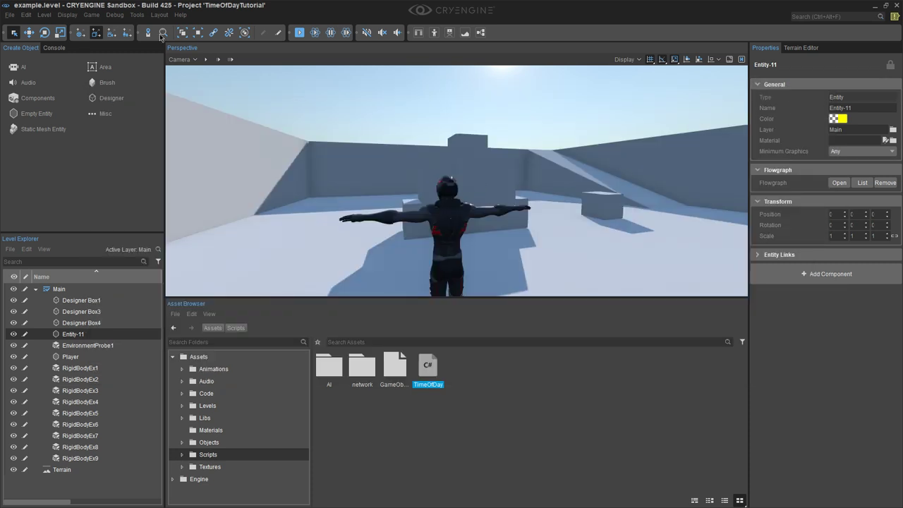
click(6, 17)
click(23, 48)
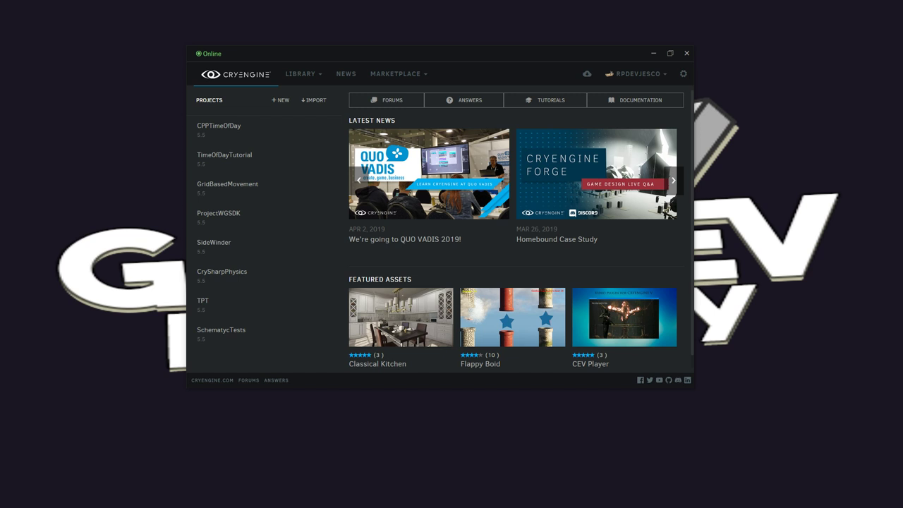
Open File Explorer and browse to the Recorded folder under D:\Videos
key(super+e)
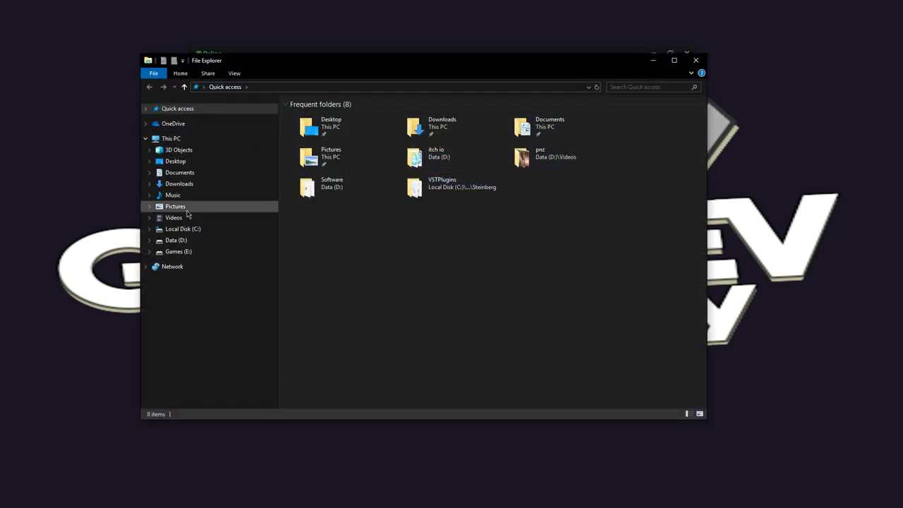
click(185, 207)
click(183, 231)
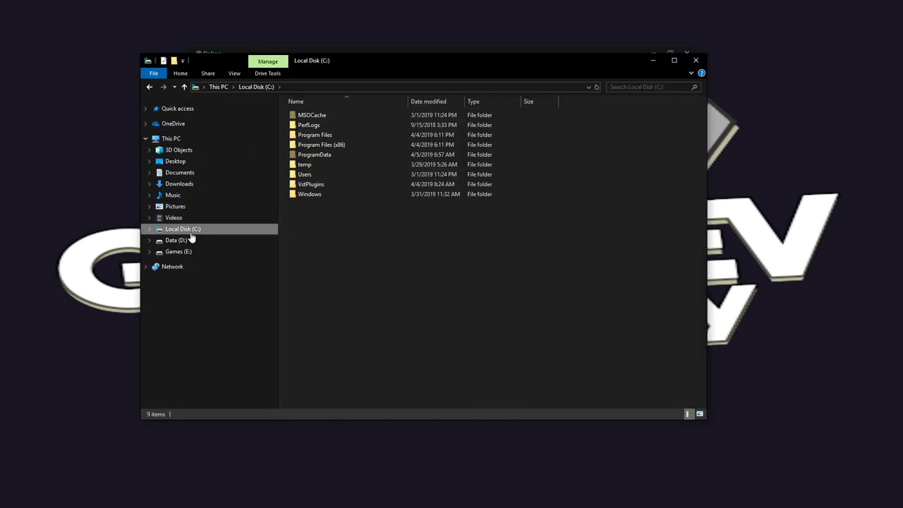
click(177, 241)
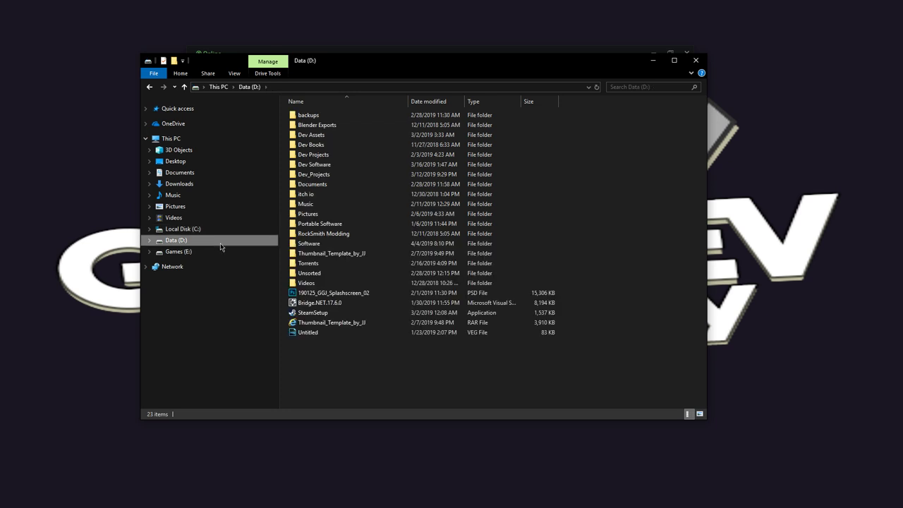
double_click(321, 282)
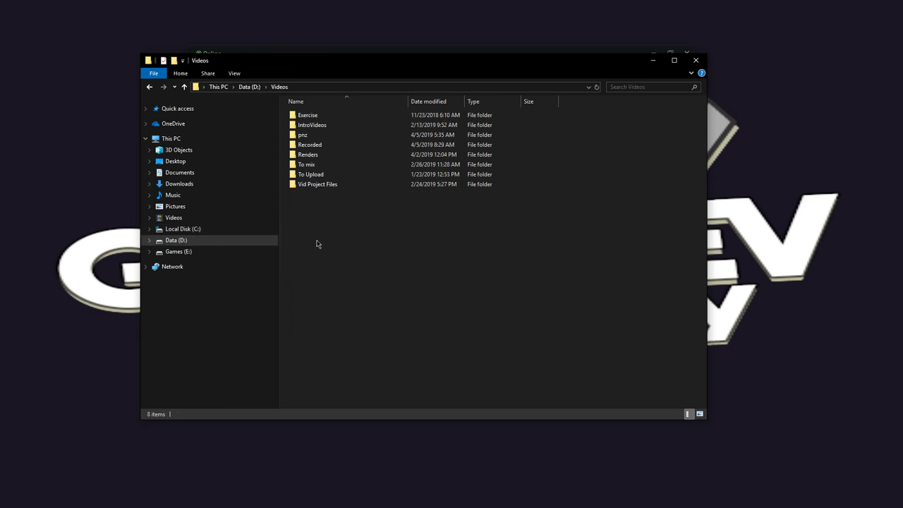
double_click(314, 146)
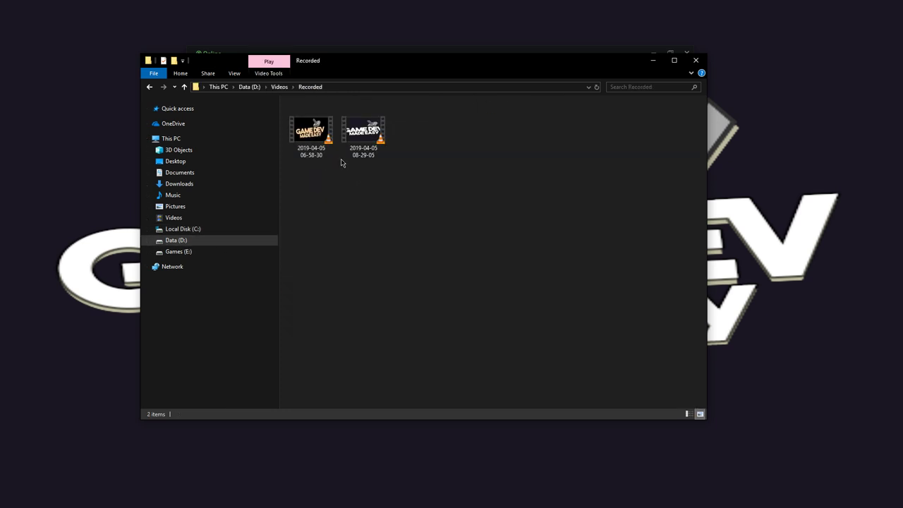
double_click(306, 142)
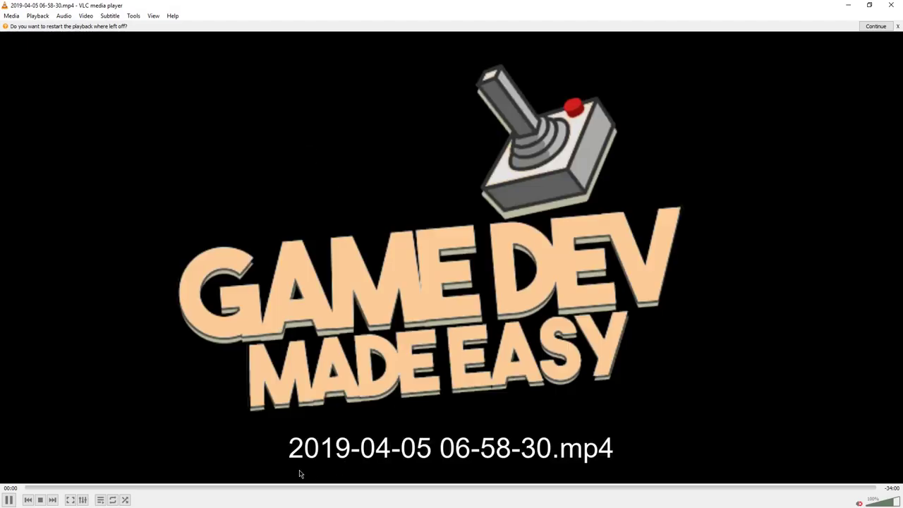
click(252, 487)
drag(332, 488, 881, 488)
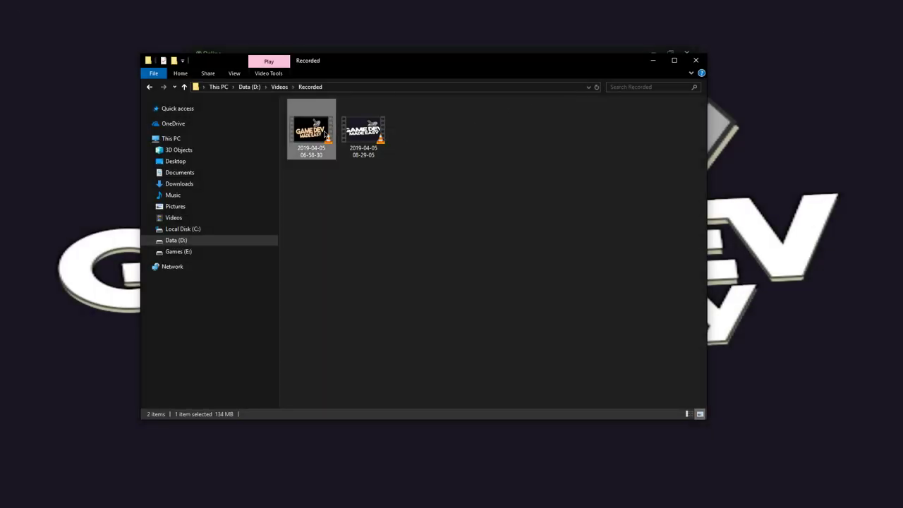
right_click(325, 132)
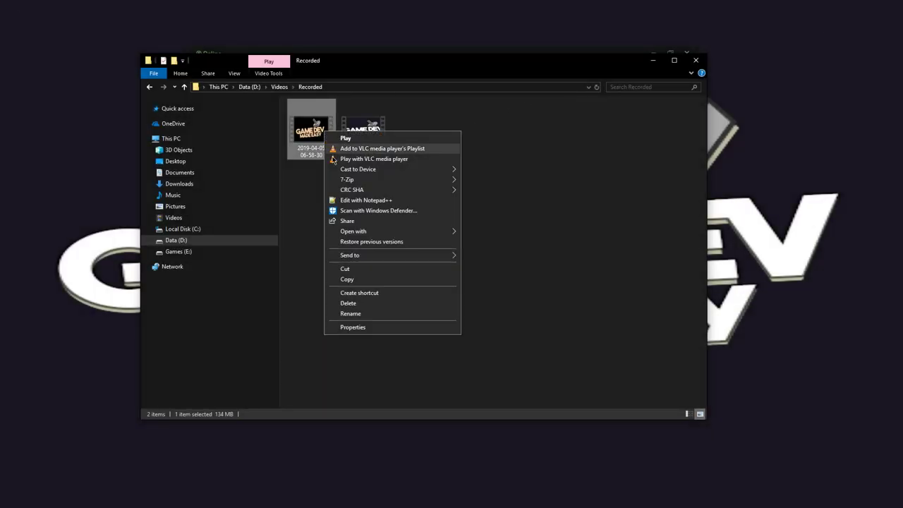
click(366, 303)
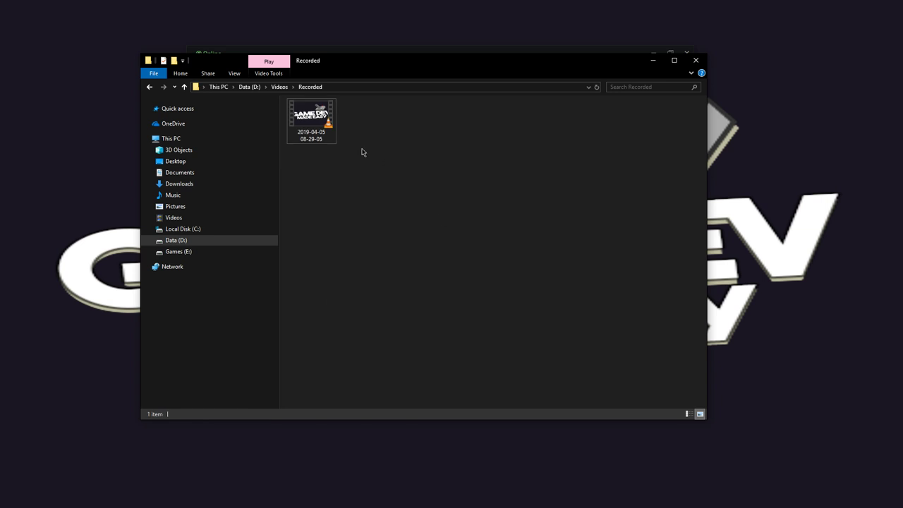
double_click(316, 131)
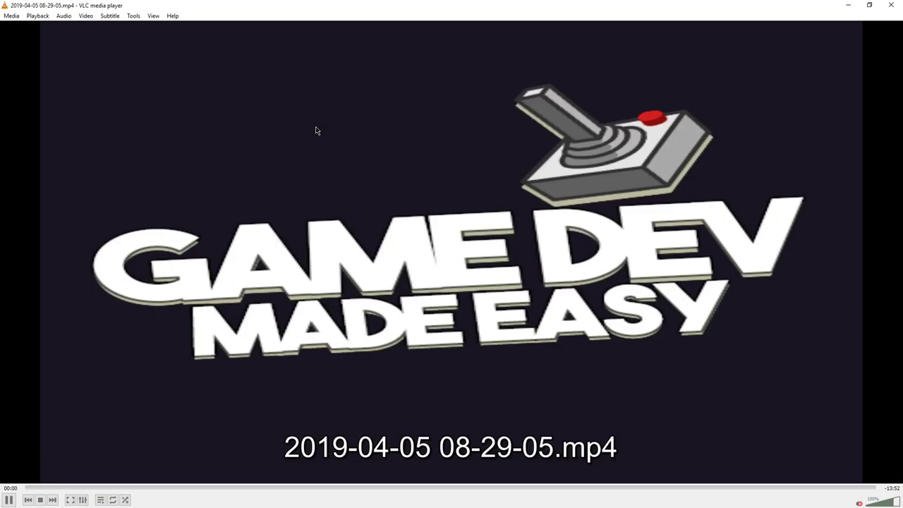
click(86, 489)
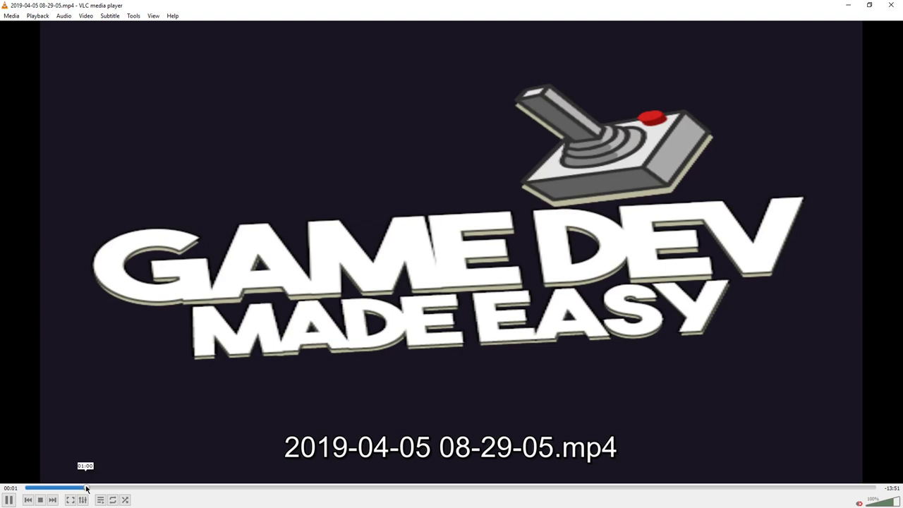
click(133, 489)
click(201, 489)
click(274, 488)
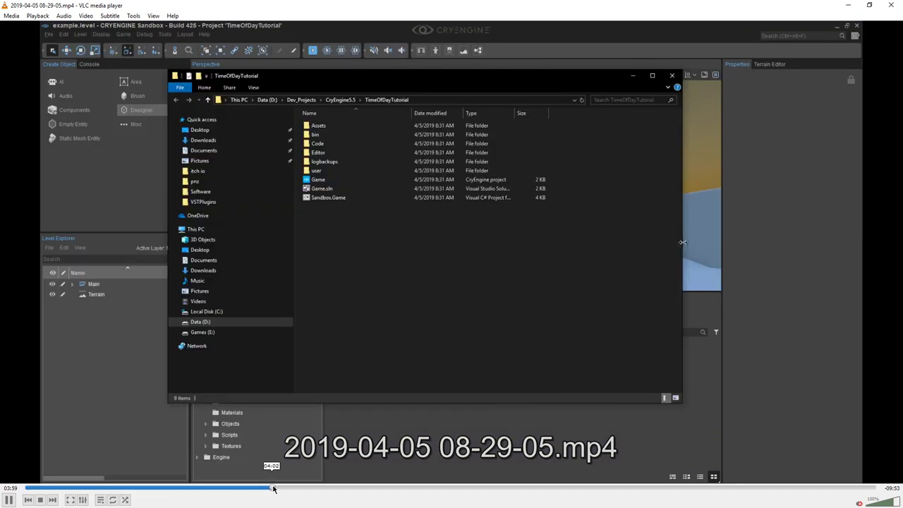
click(325, 488)
click(423, 488)
click(534, 488)
click(585, 488)
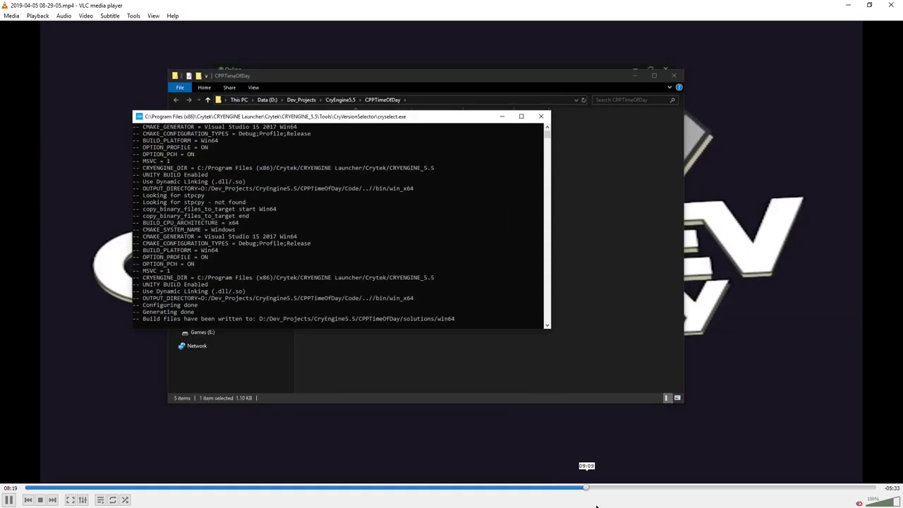
click(706, 488)
click(812, 488)
click(868, 488)
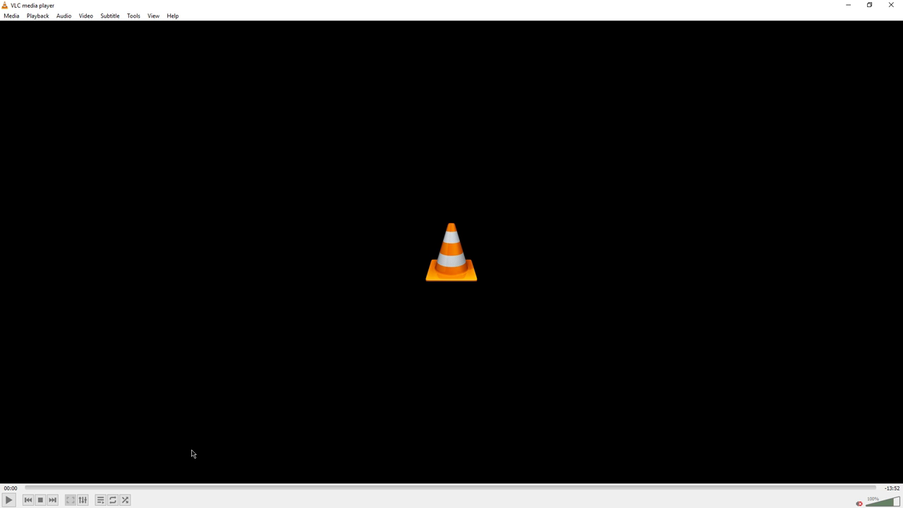
click(891, 5)
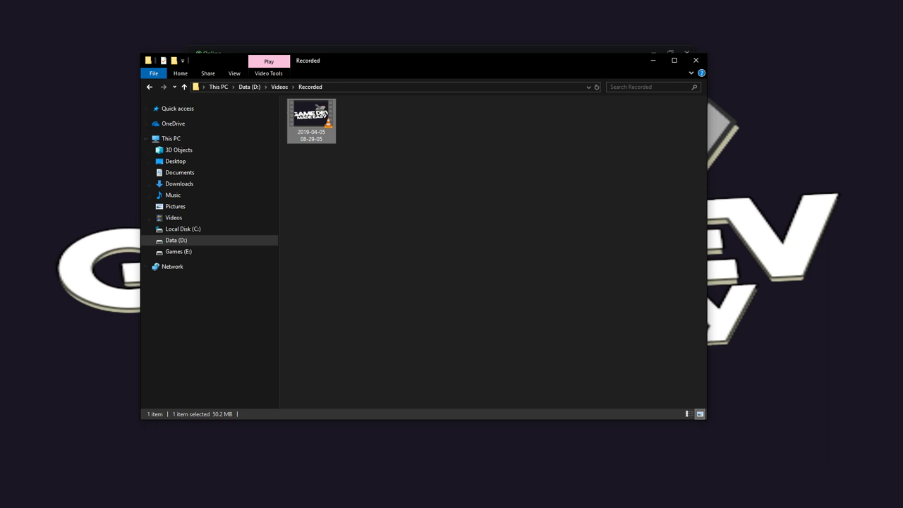
Copy the recording to the desktop and delete the copy, then close File Explorer and the CRYENGINE Launcher
drag(311, 116, 17, 22)
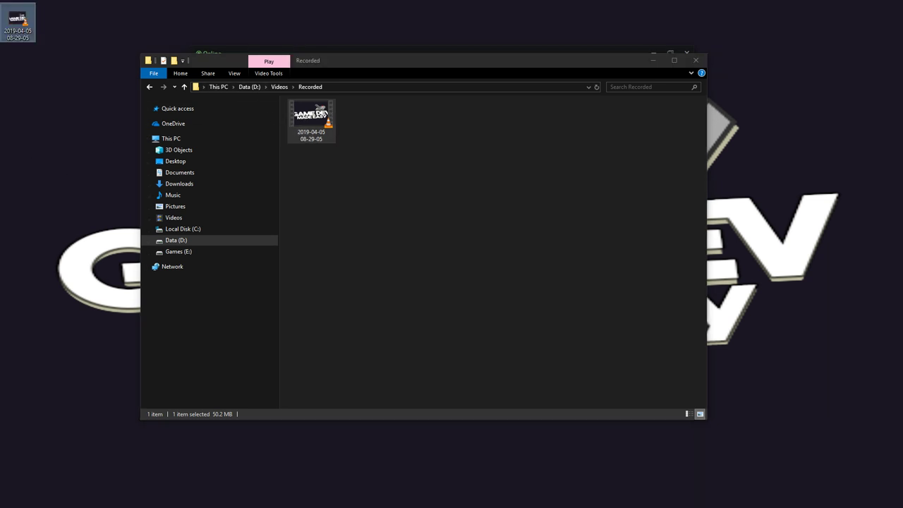
key(Delete)
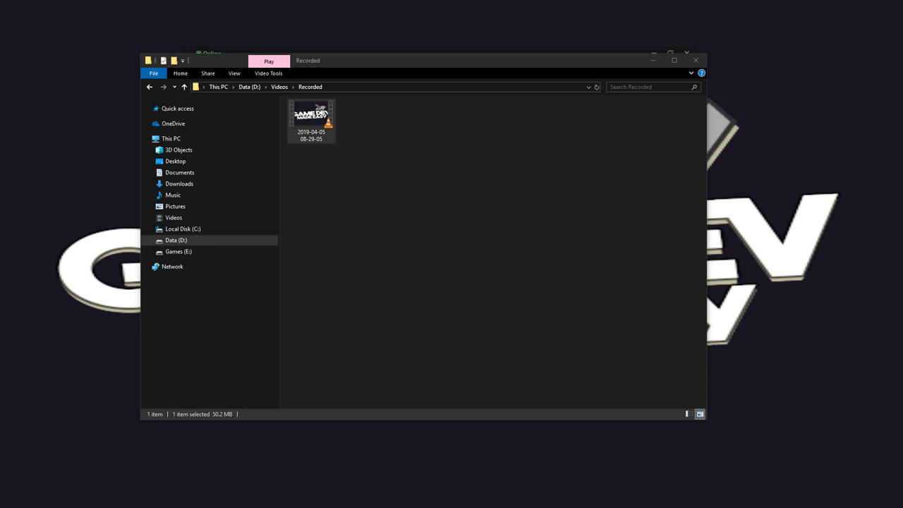
click(696, 60)
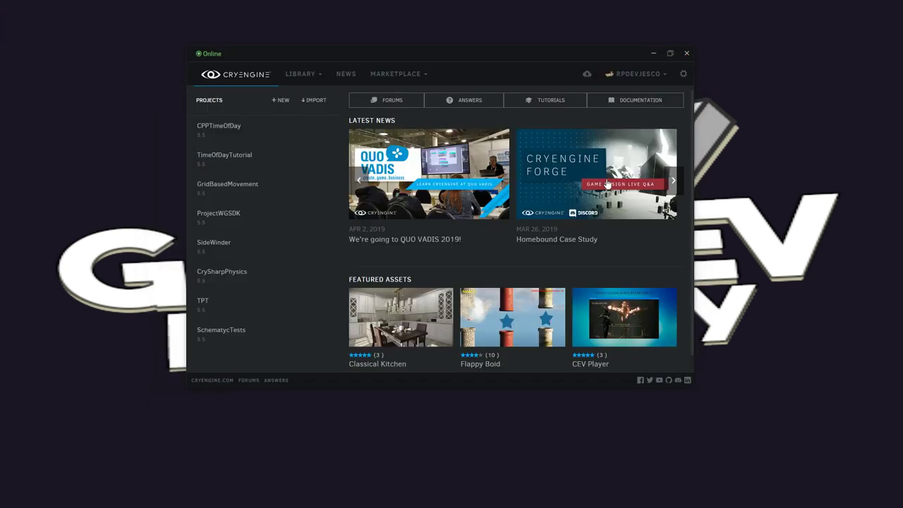
click(687, 54)
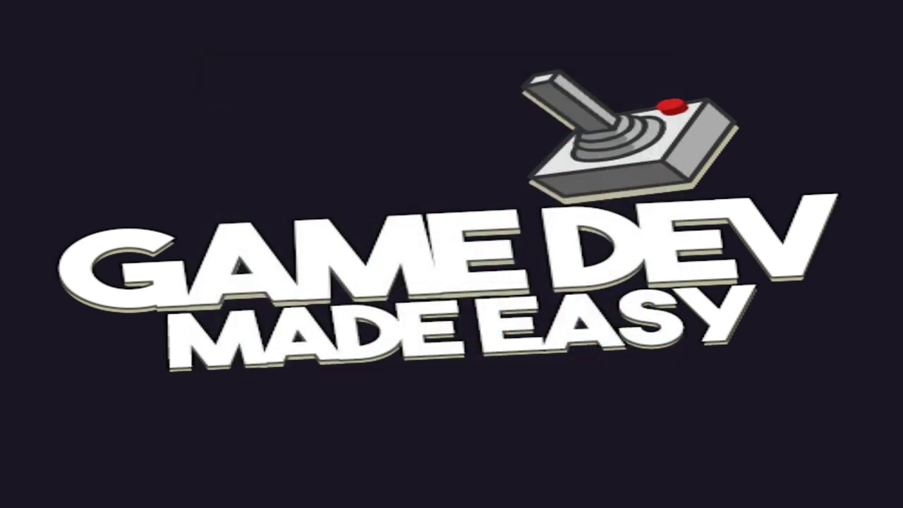
key(alt+Tab)
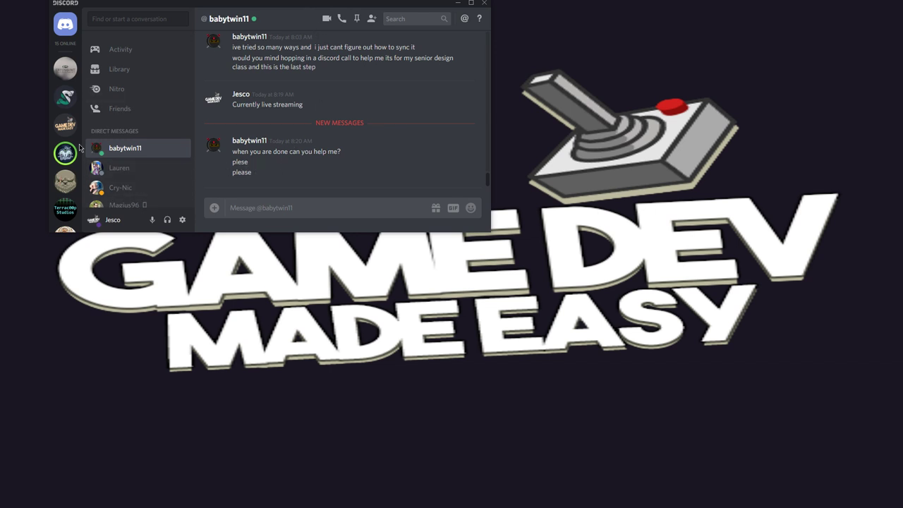
scroll(67, 145, down, 10)
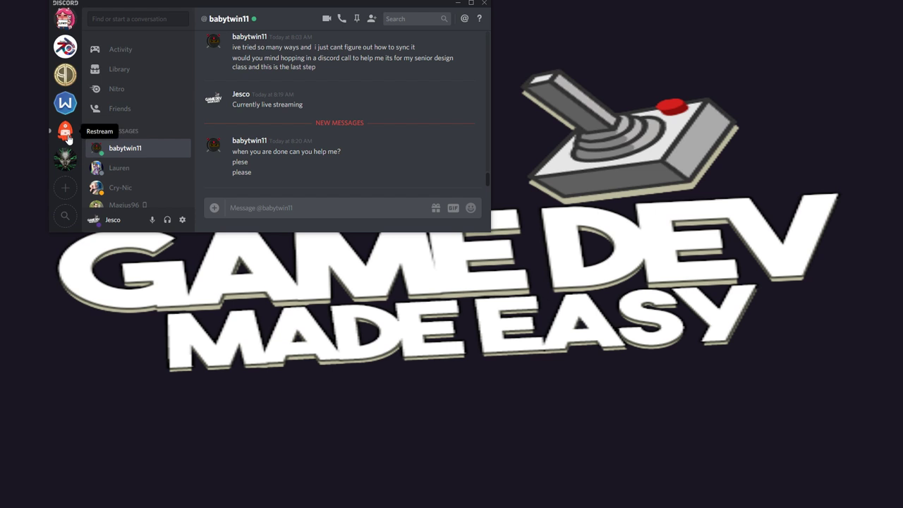
click(66, 133)
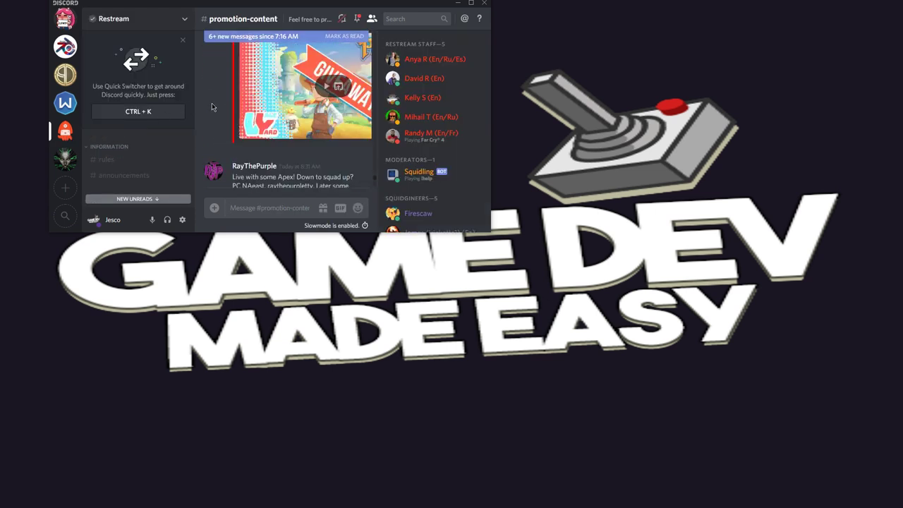
click(125, 200)
click(125, 198)
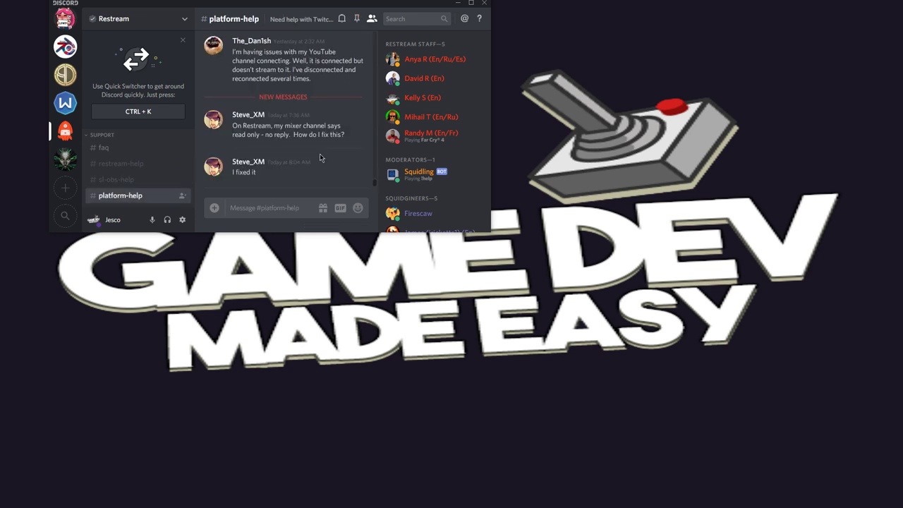
click(484, 3)
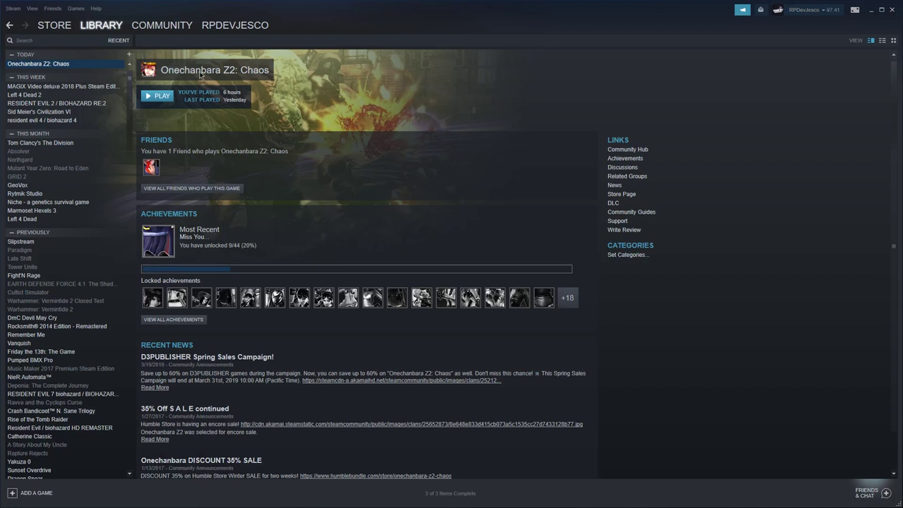
Filter the Steam library to Software and launch MAGIX Video deluxe 2018 Plus Steam Edition
mouse_move(108, 24)
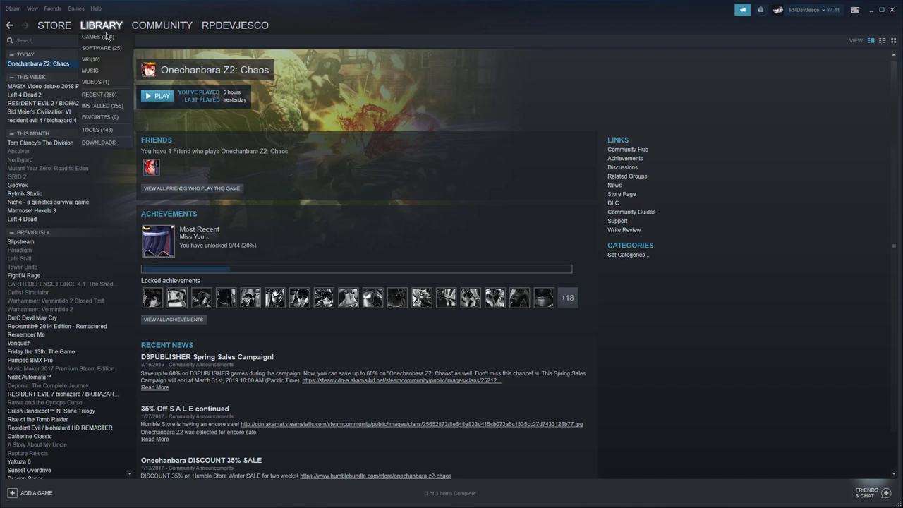
click(103, 47)
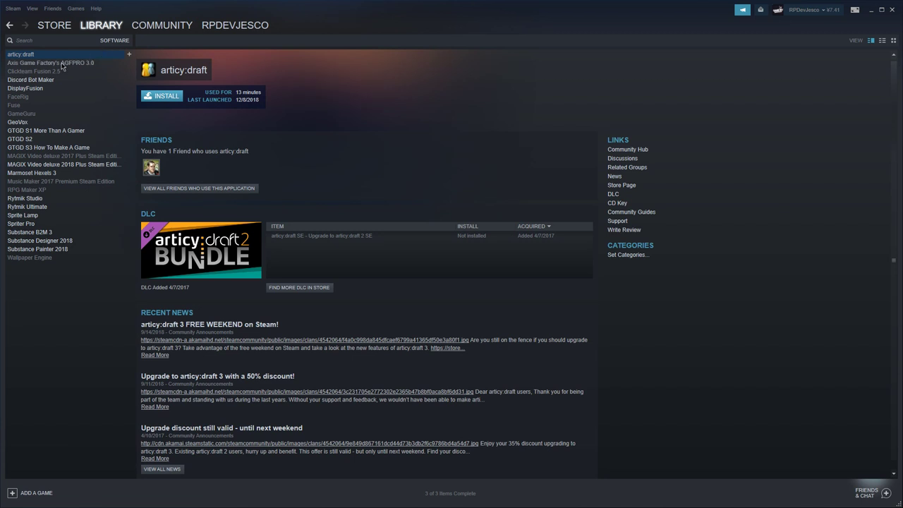
click(63, 164)
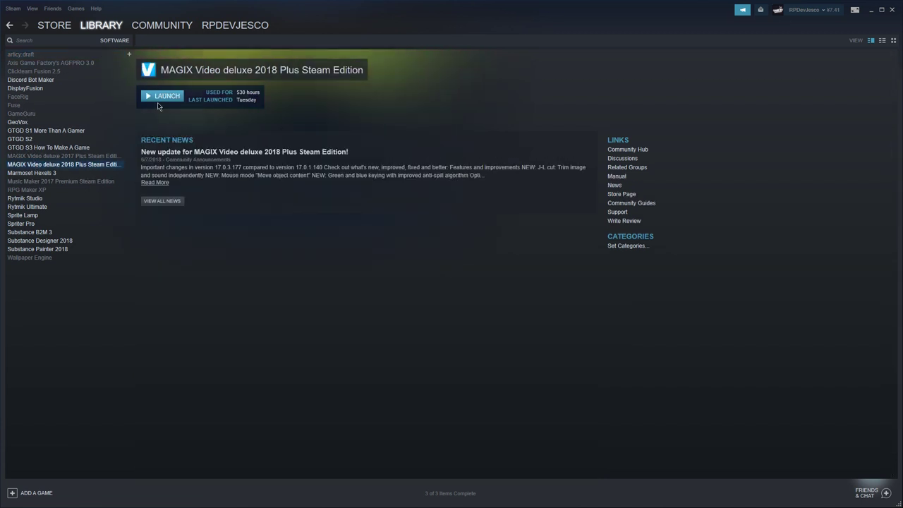
click(158, 103)
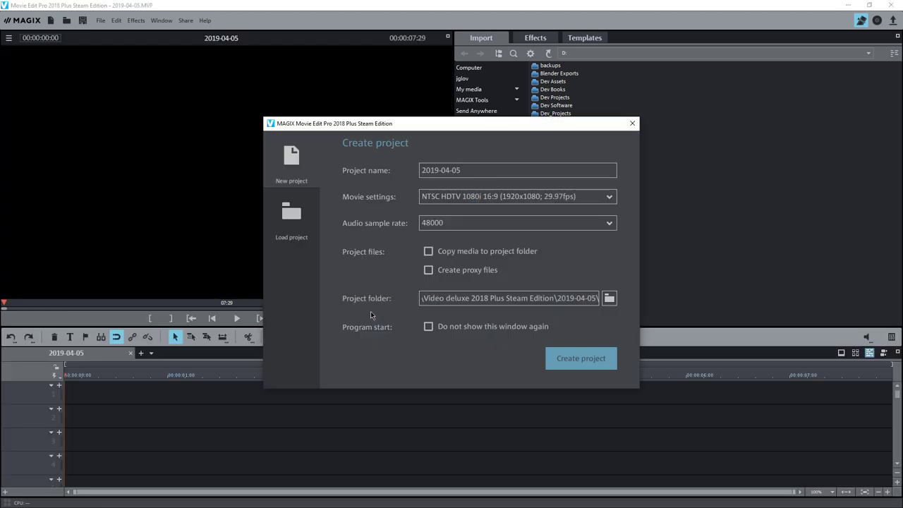
Set the project folder to D:\Videos\Renders
click(610, 300)
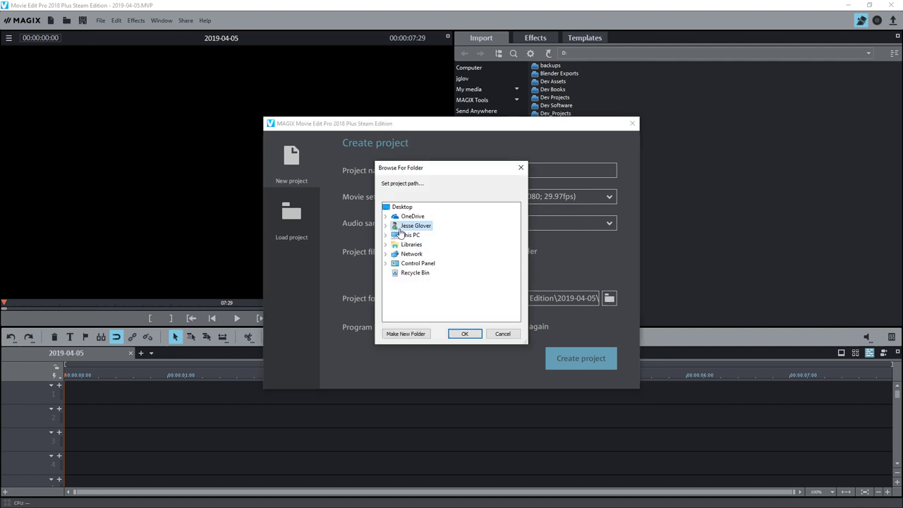
click(387, 235)
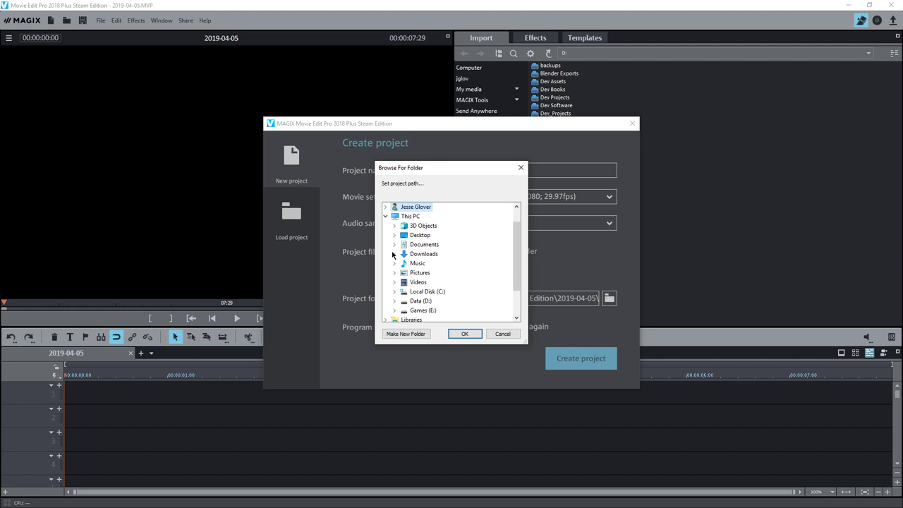
double_click(403, 300)
scroll(403, 303, down, 2)
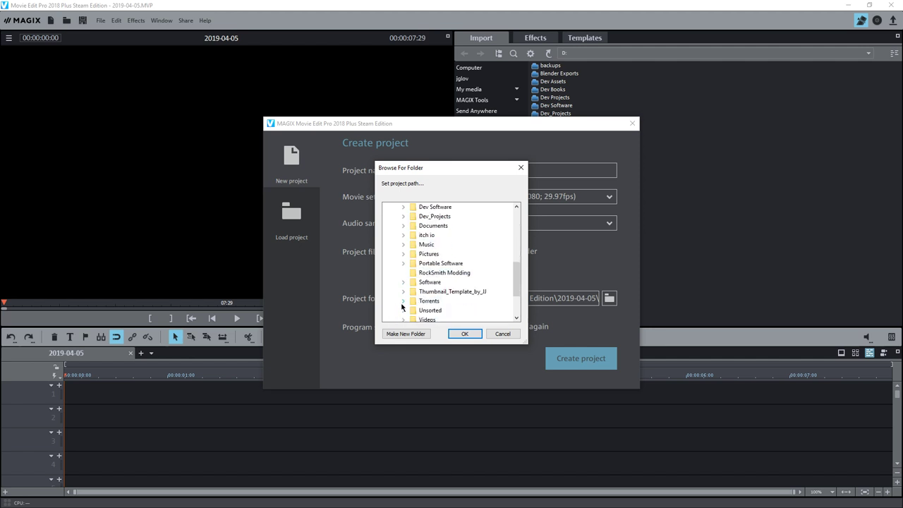
scroll(403, 308, down, 1)
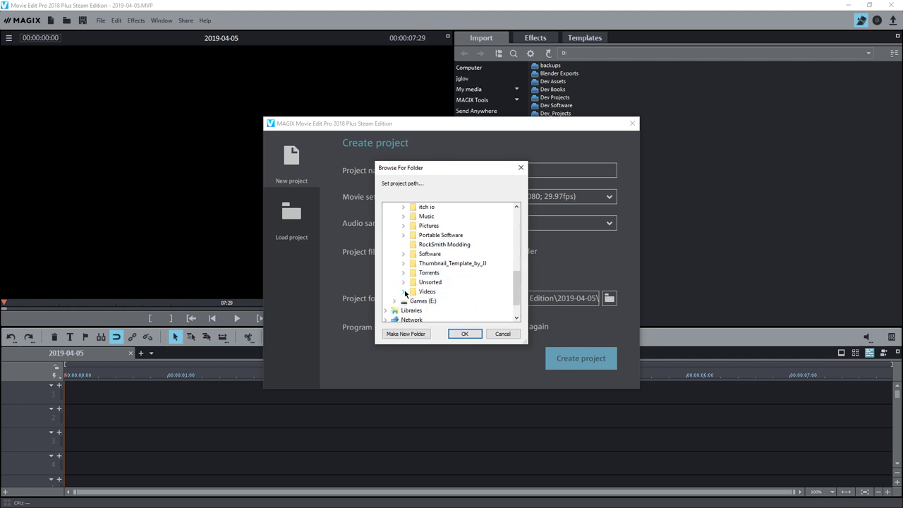
click(404, 291)
click(437, 282)
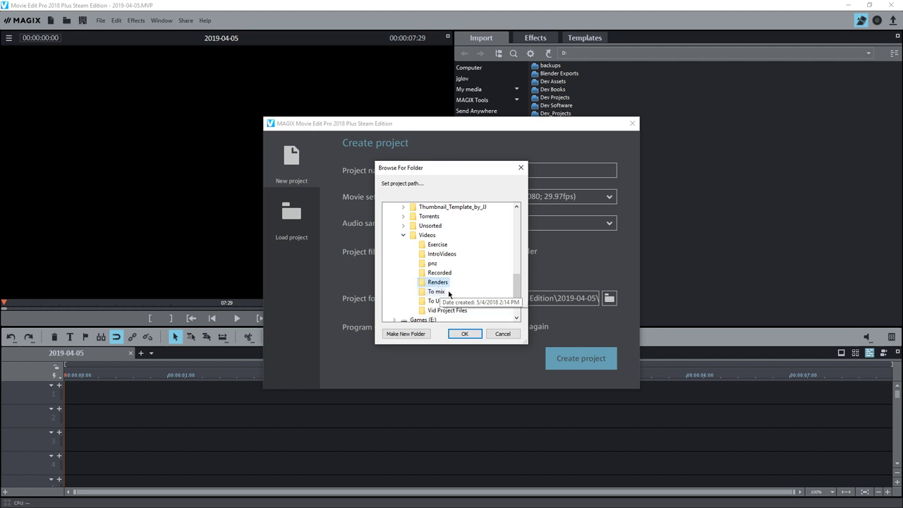
click(467, 335)
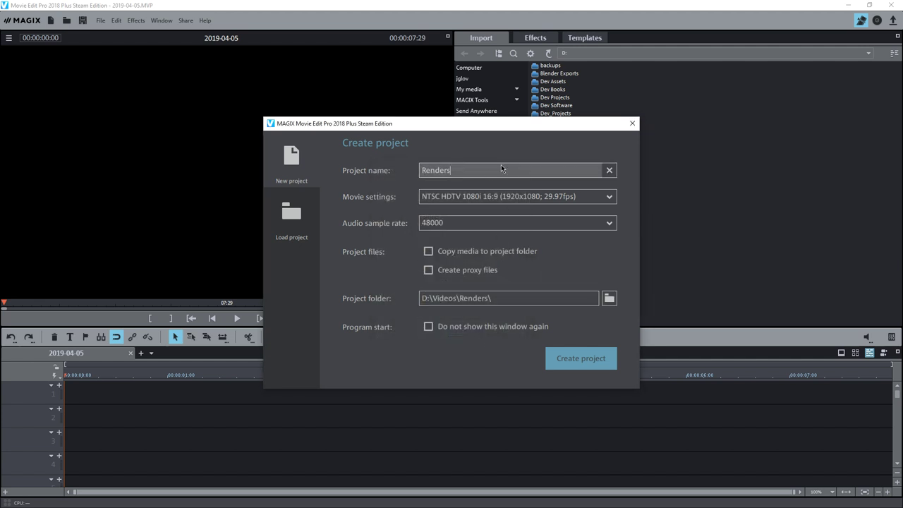
Name the project TimeOfDayTutorial and create it
drag(487, 171, 393, 173)
text(TimeOfDayTutorial)
click(558, 357)
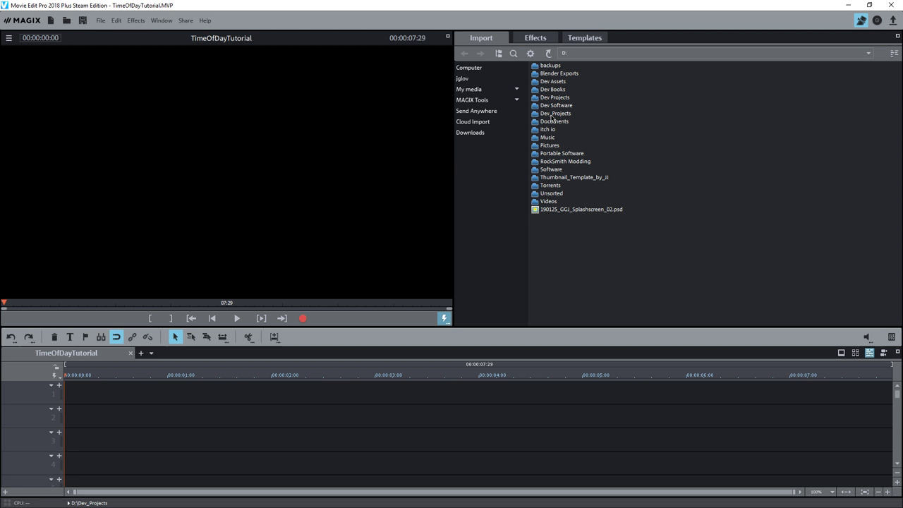
click(503, 78)
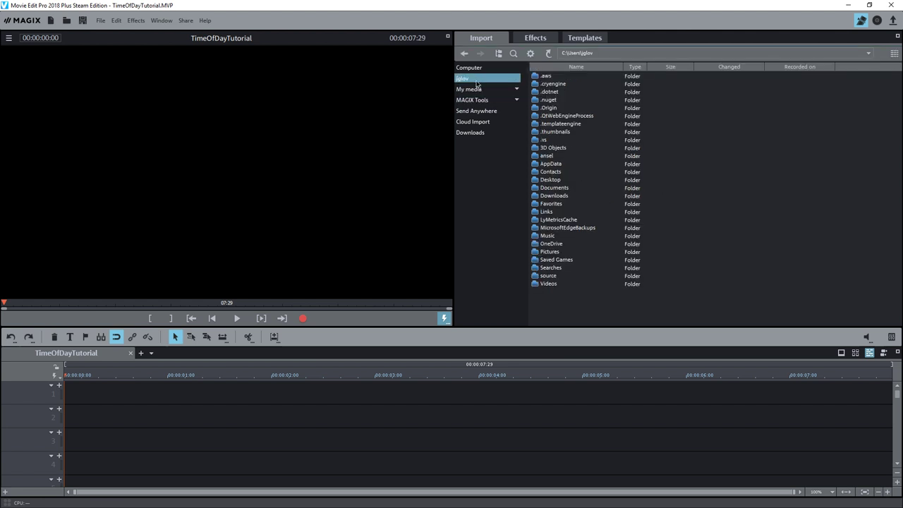
double_click(555, 181)
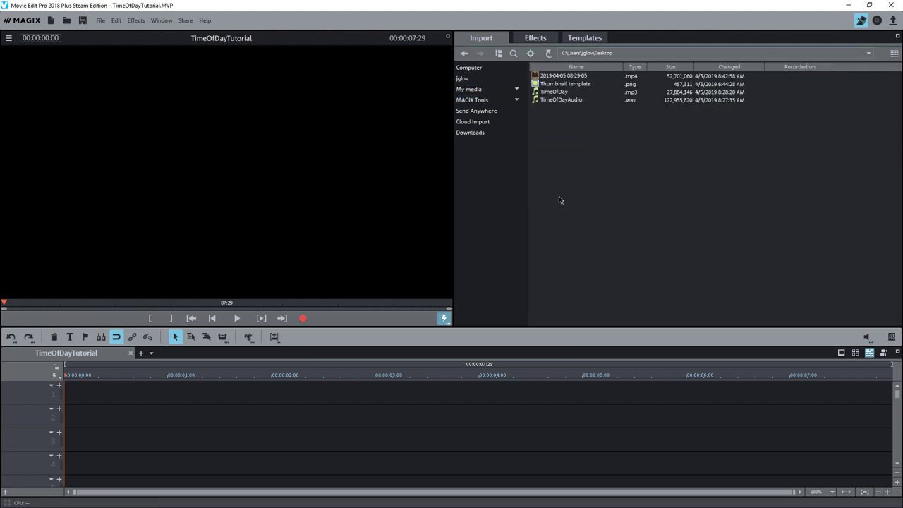
mouse_move(564, 89)
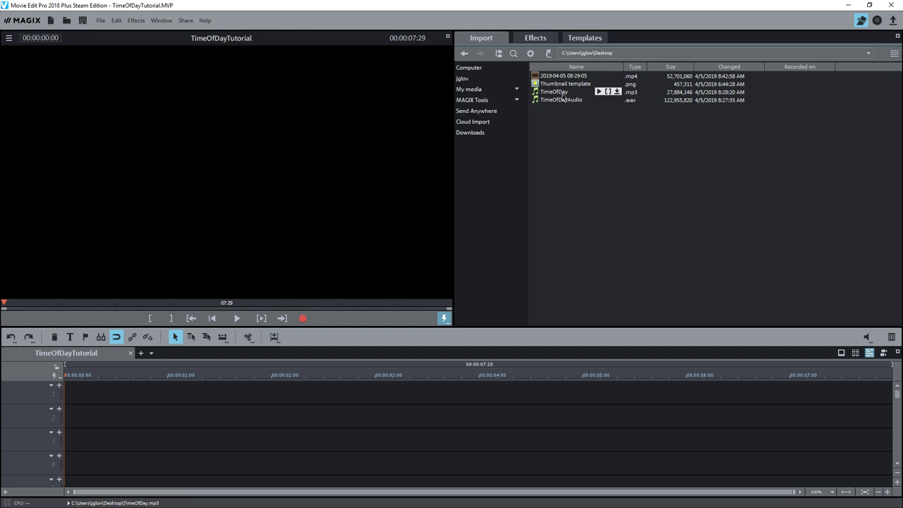
click(616, 99)
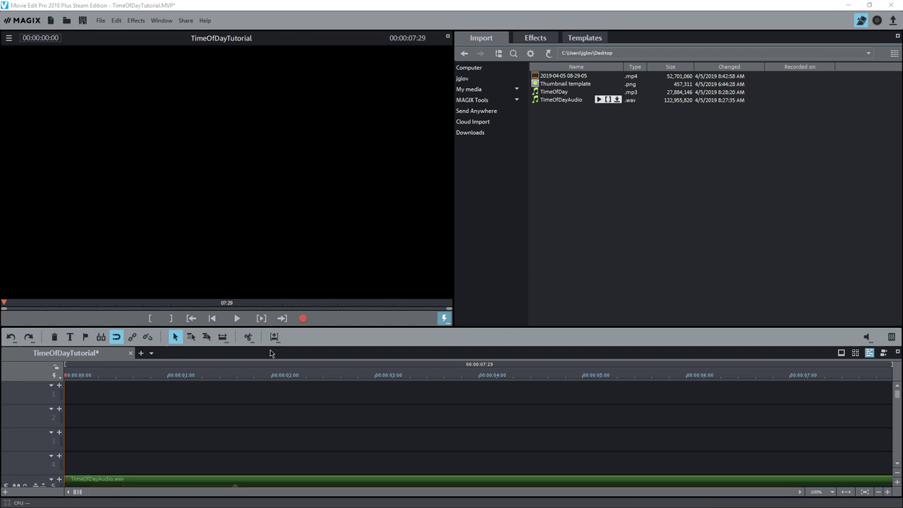
drag(158, 484, 158, 440)
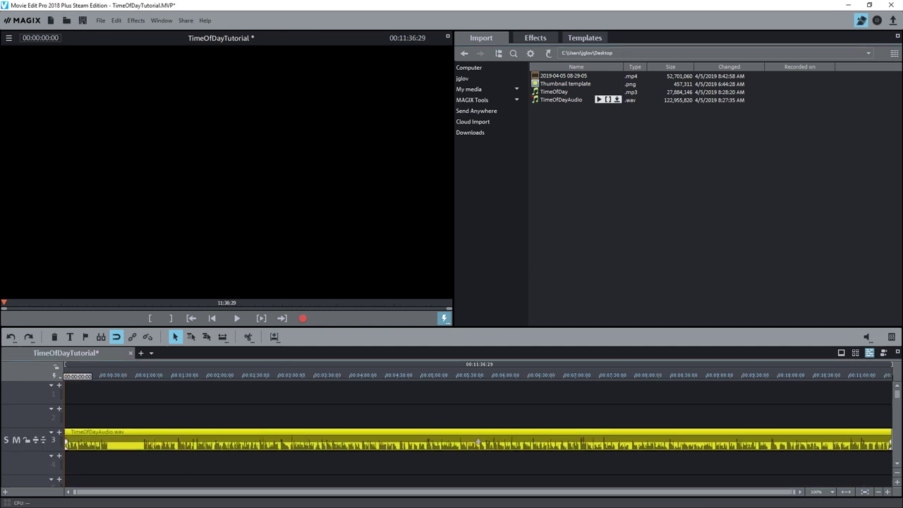
drag(479, 442, 479, 419)
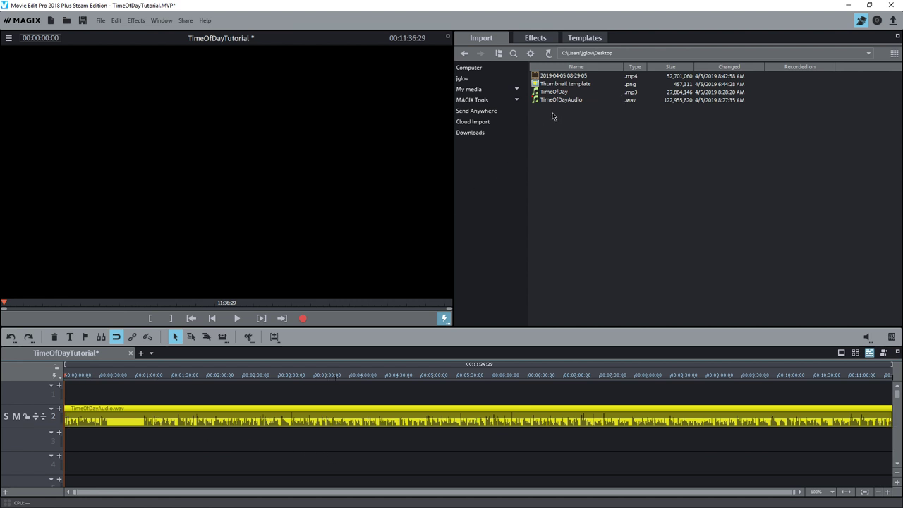
click(618, 77)
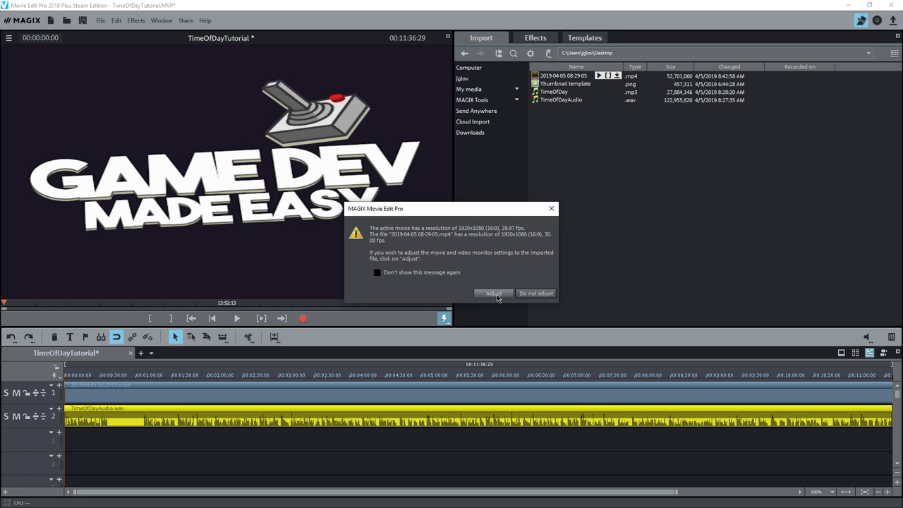
Adjust movie settings to the video, move the narration to track 3, and shift the video to about 00:02:10
click(494, 294)
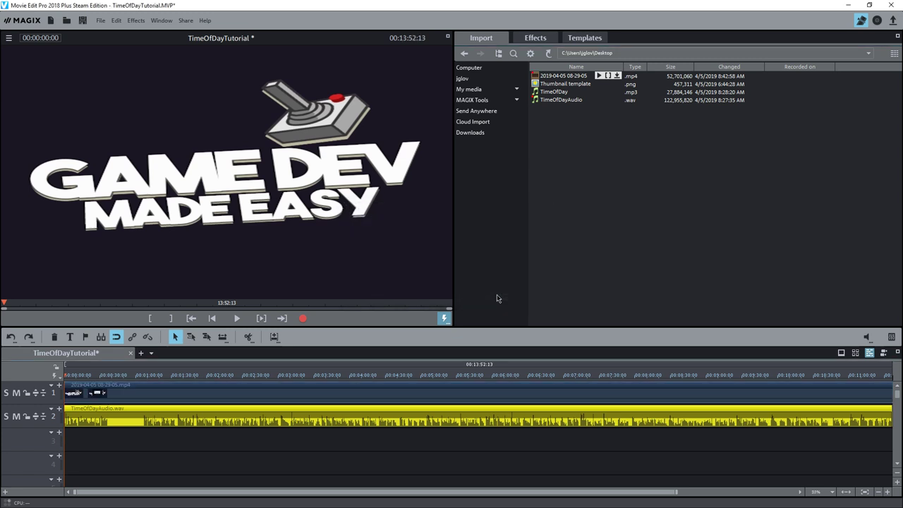
drag(250, 410, 250, 433)
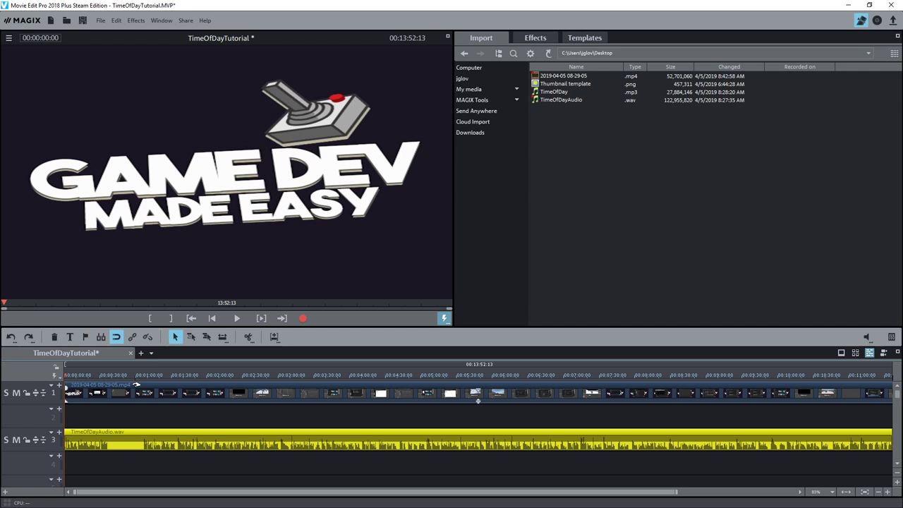
drag(137, 384, 291, 385)
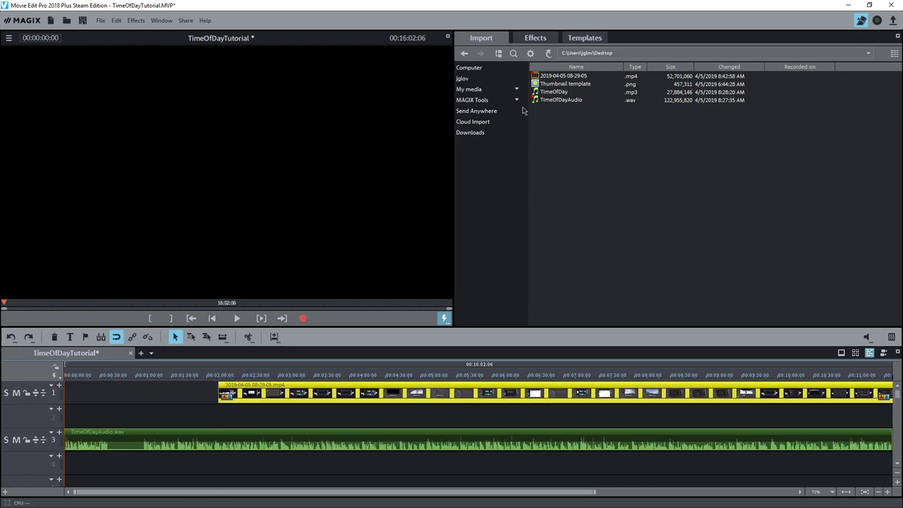
Open D:\Videos\IntroVideos from the recent paths and select the JESCO_INTRO.mp4 clip
click(490, 81)
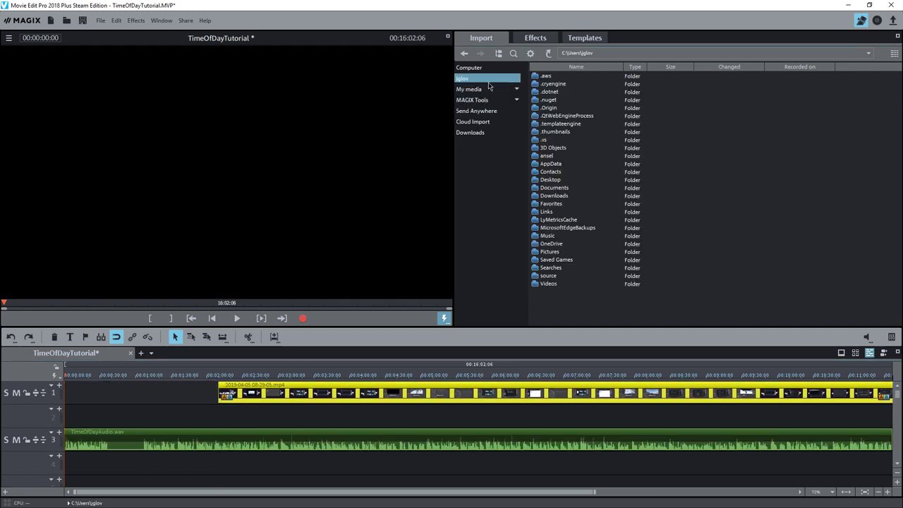
double_click(551, 284)
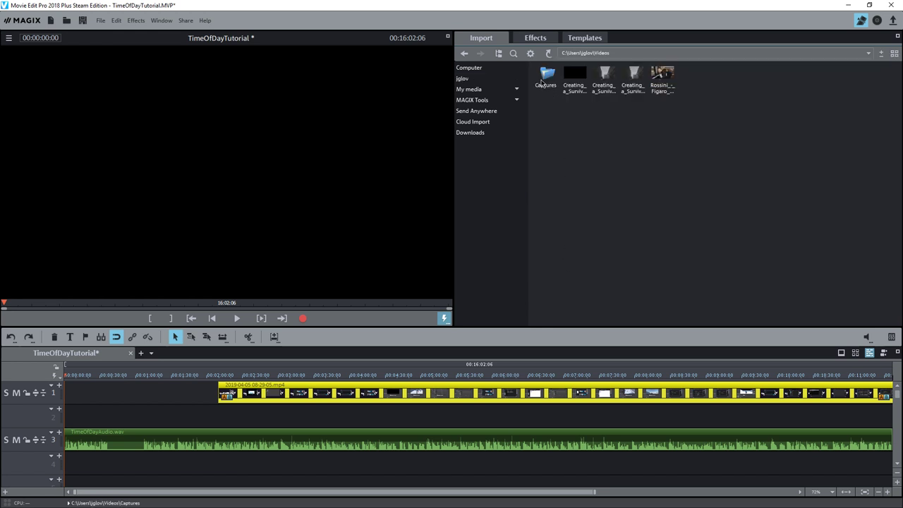
click(485, 80)
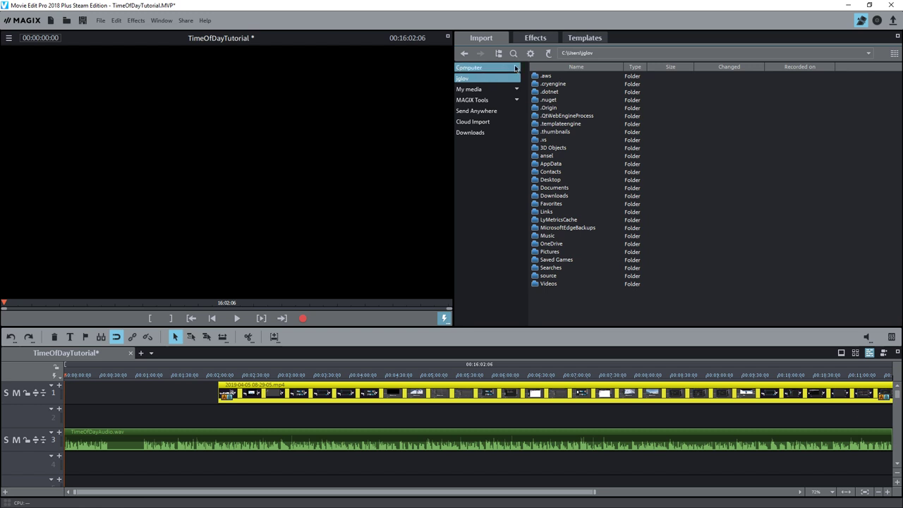
click(580, 55)
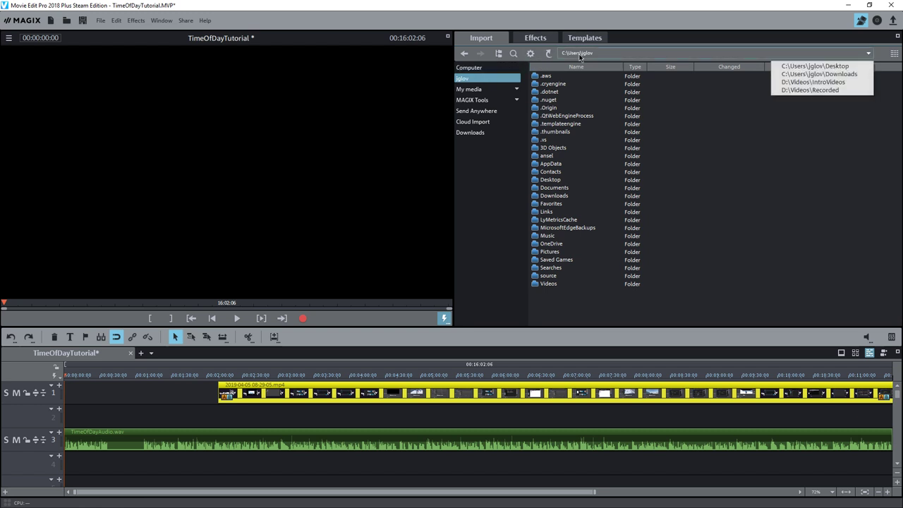
click(812, 82)
click(573, 114)
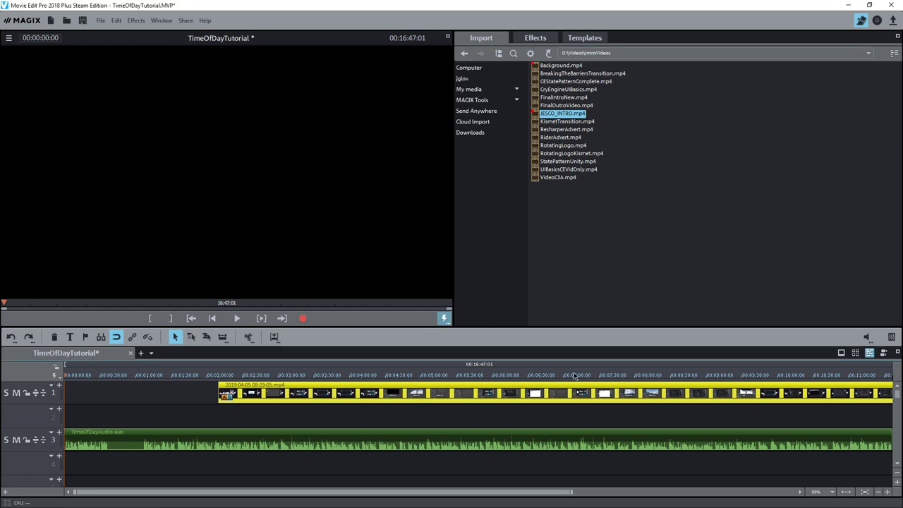
Move the recorded video clip later on track 1 to start near 00:19:00
scroll(566, 413, down, 5)
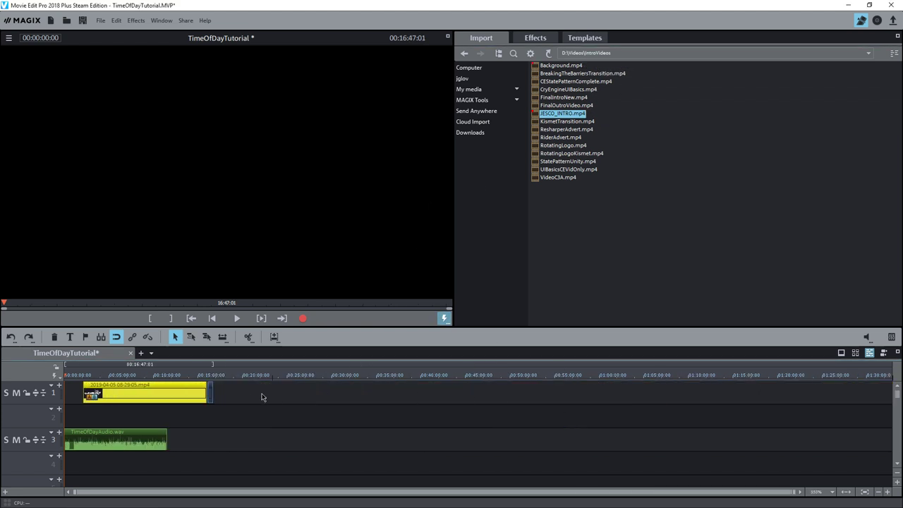
click(77, 393)
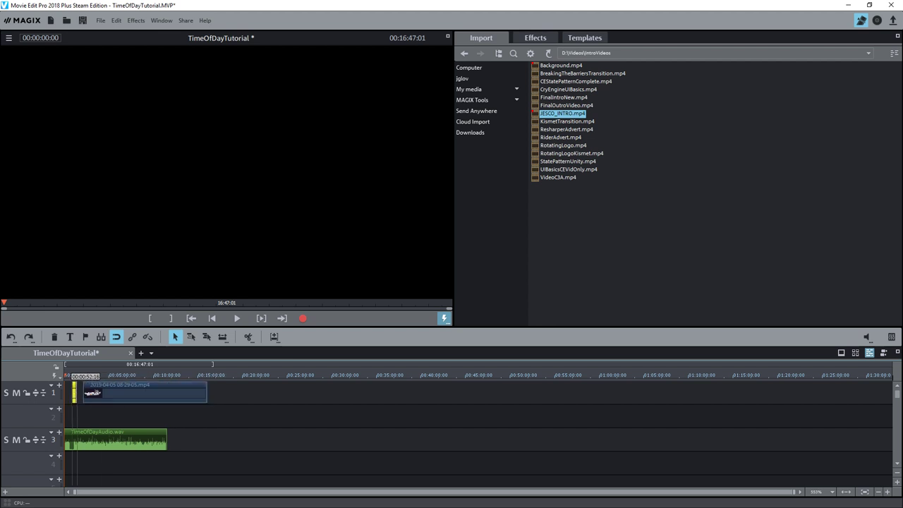
drag(174, 393, 326, 394)
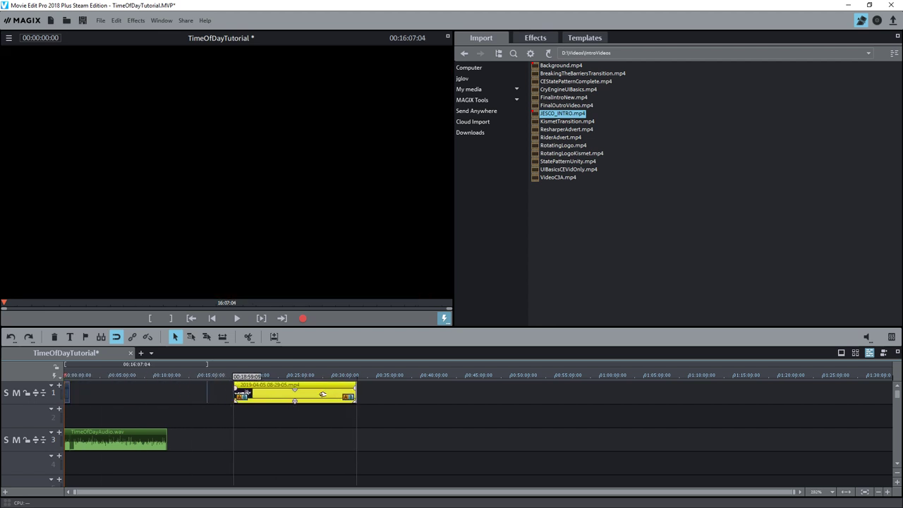
click(208, 398)
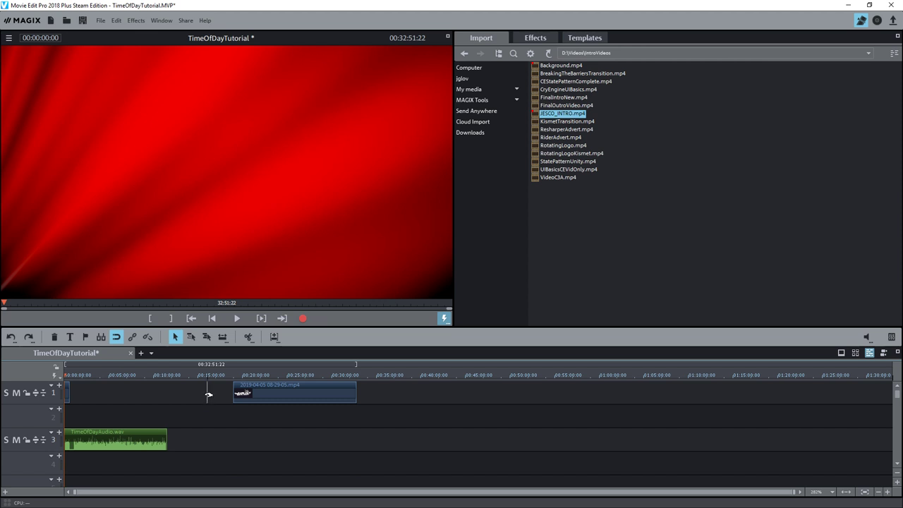
Copy the TimeOfDayAudio.wav narration clip onto track 4
drag(206, 399, 101, 392)
scroll(205, 400, up, 5)
click(184, 435)
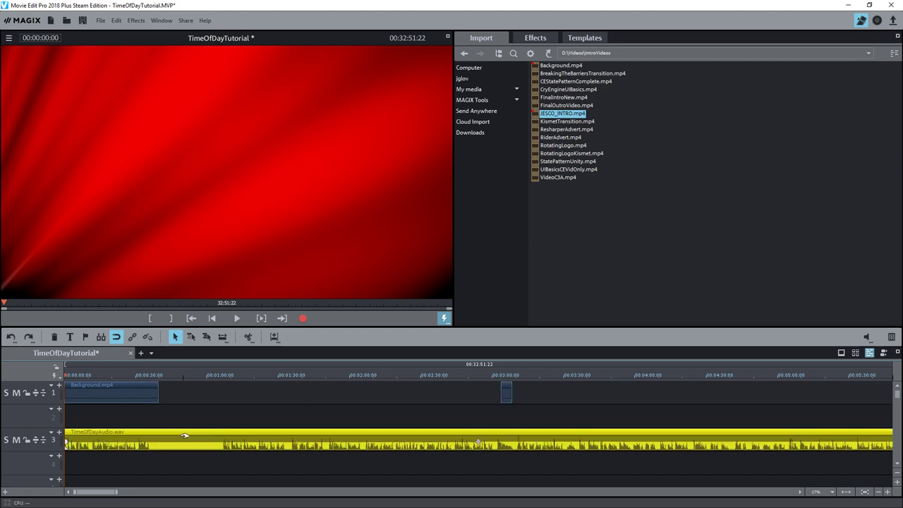
drag(187, 433, 207, 456)
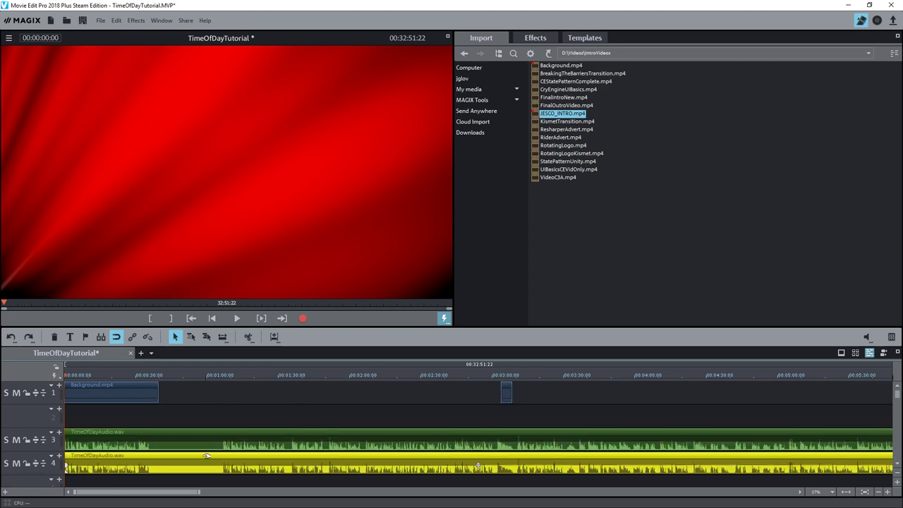
scroll(381, 457, down, 3)
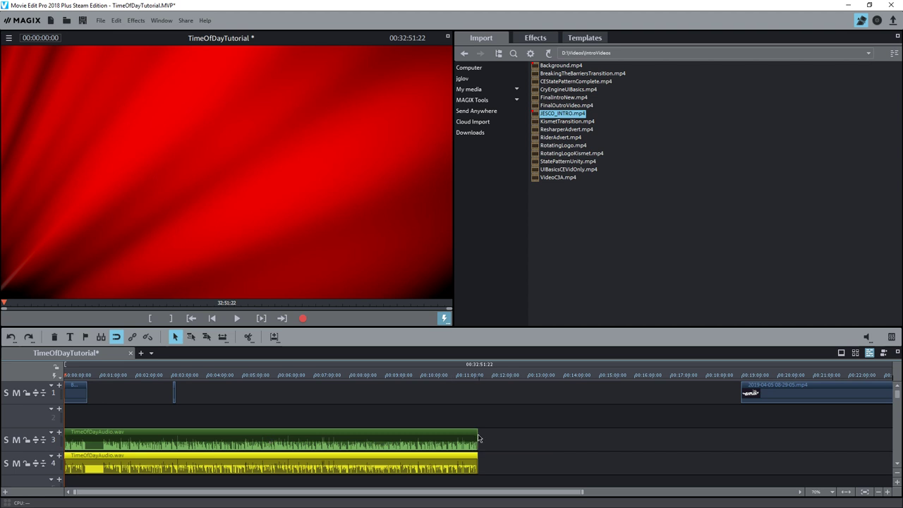
Shorten the track 3 narration clip and delete the duplicate narration copy
drag(478, 438, 90, 438)
drag(66, 466, 89, 466)
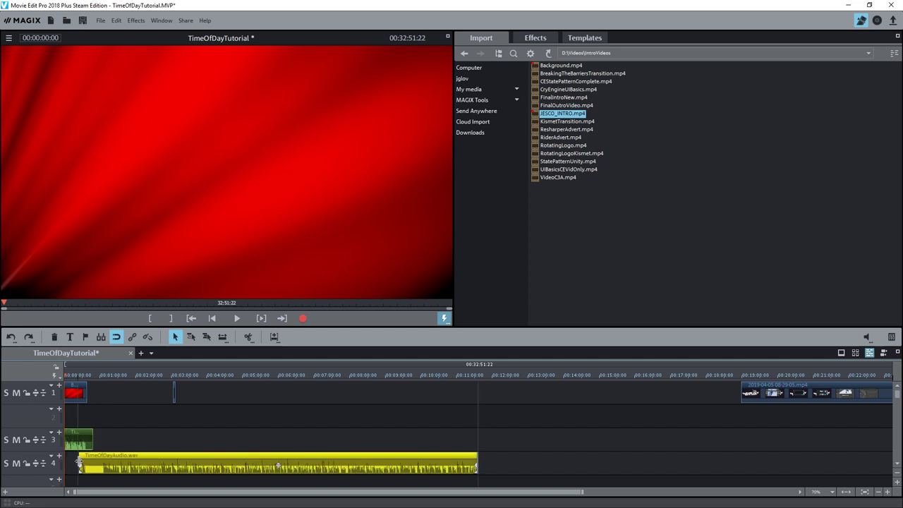
drag(214, 467, 399, 451)
key(Delete)
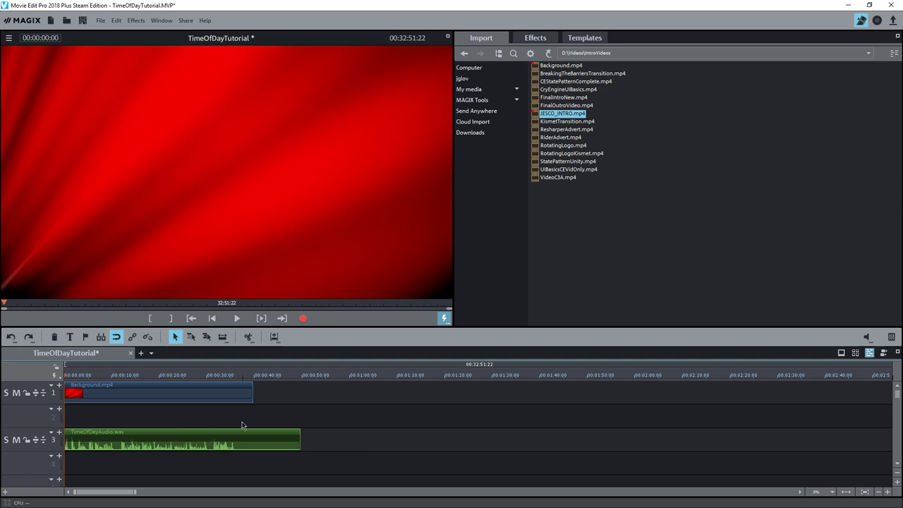
Preview, then trim TimeOfDayAudio.wav and Background.mp4 to end together around 35 seconds
click(237, 318)
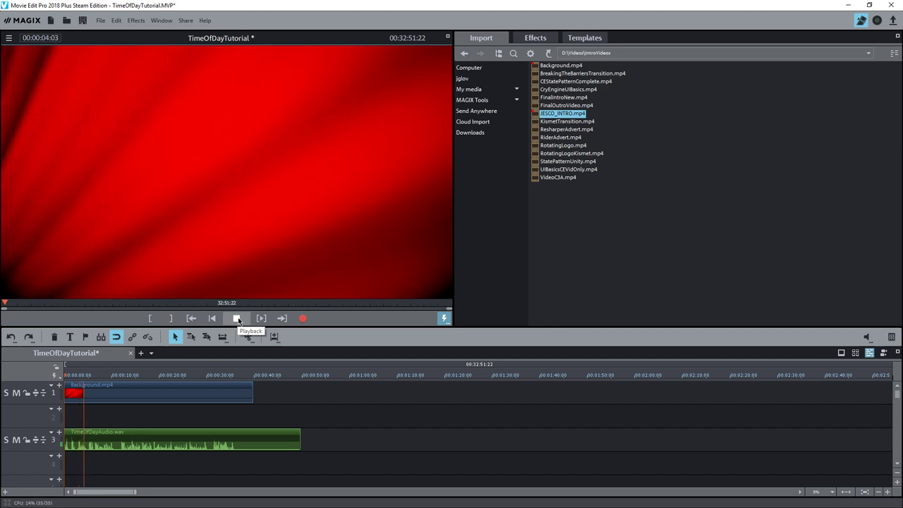
click(238, 318)
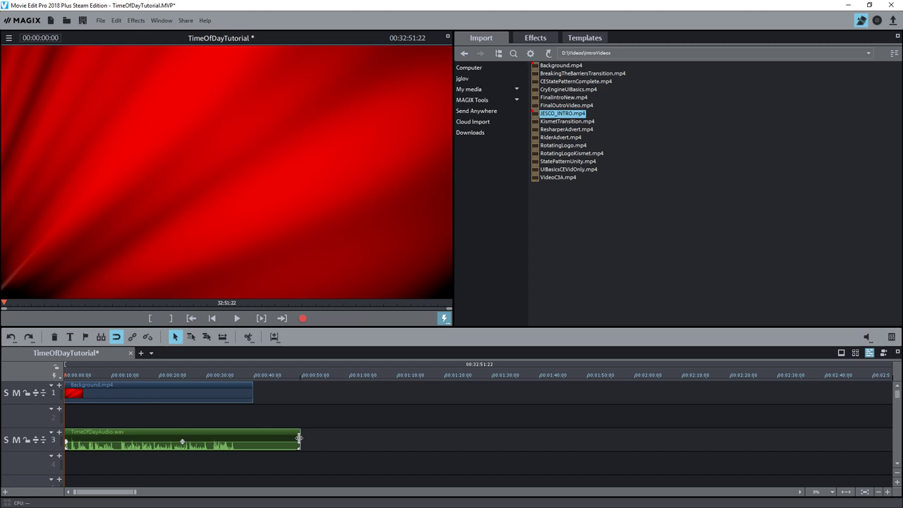
drag(299, 439, 237, 438)
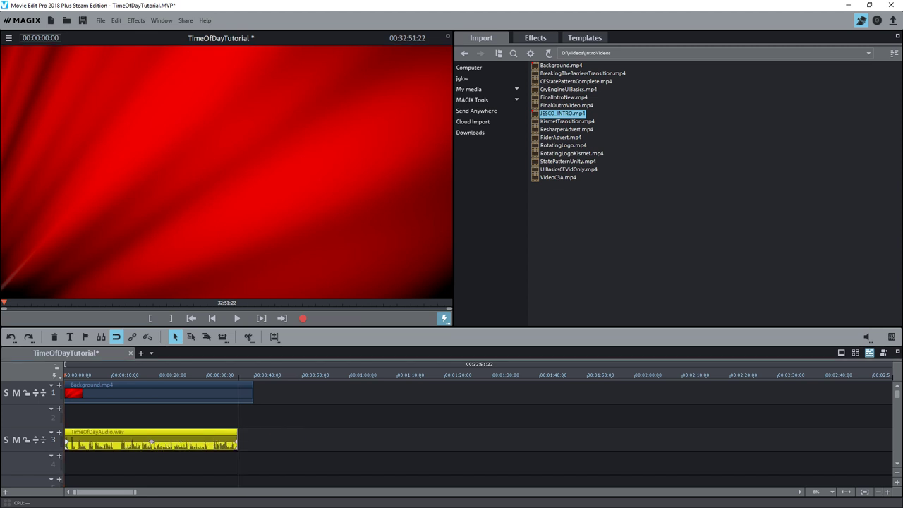
drag(252, 397, 237, 397)
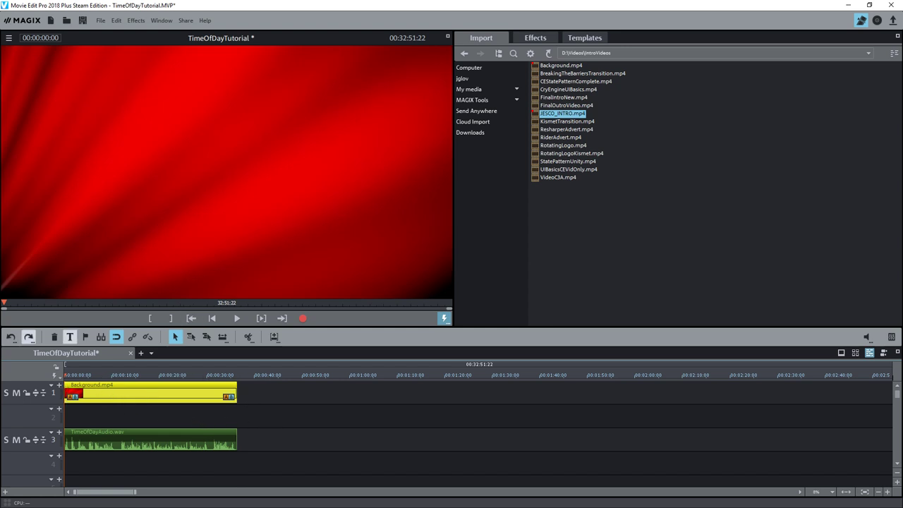
Place the gnome image on track 2 about one second in and shorten it
key(super+e)
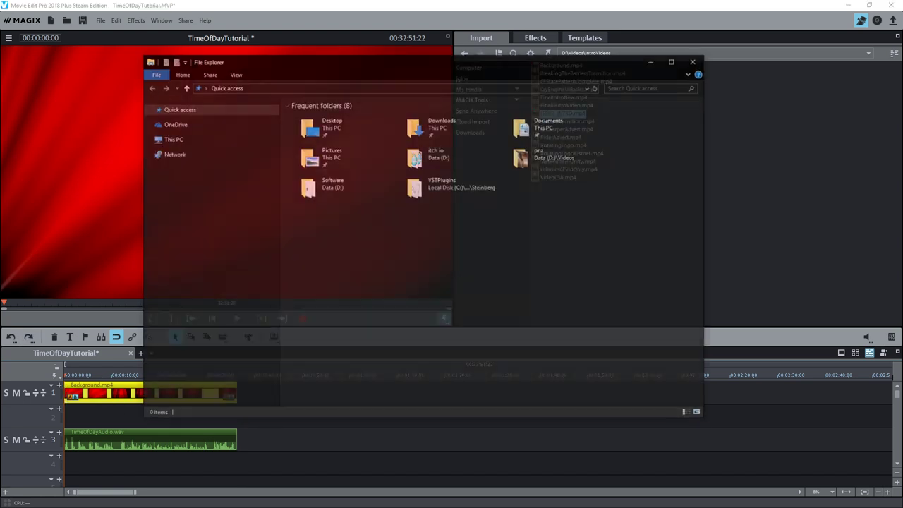
key(alt+Tab)
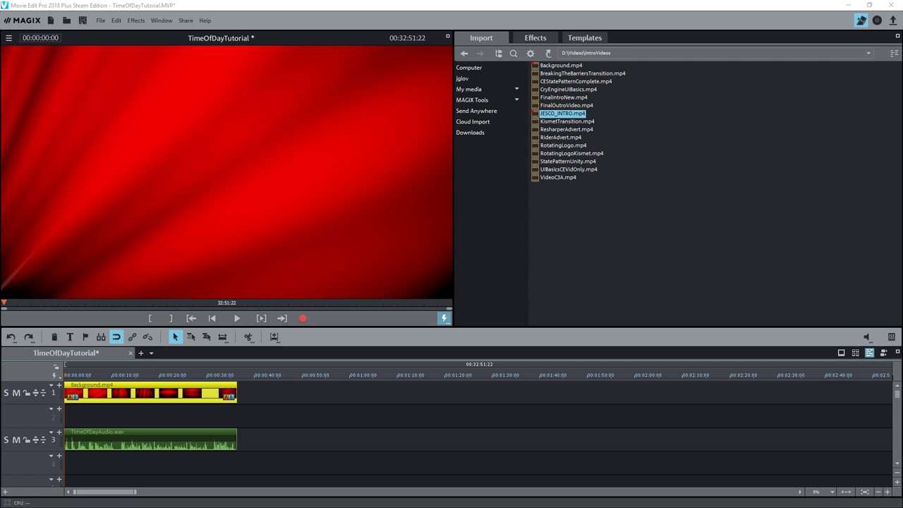
drag(563, 114, 72, 418)
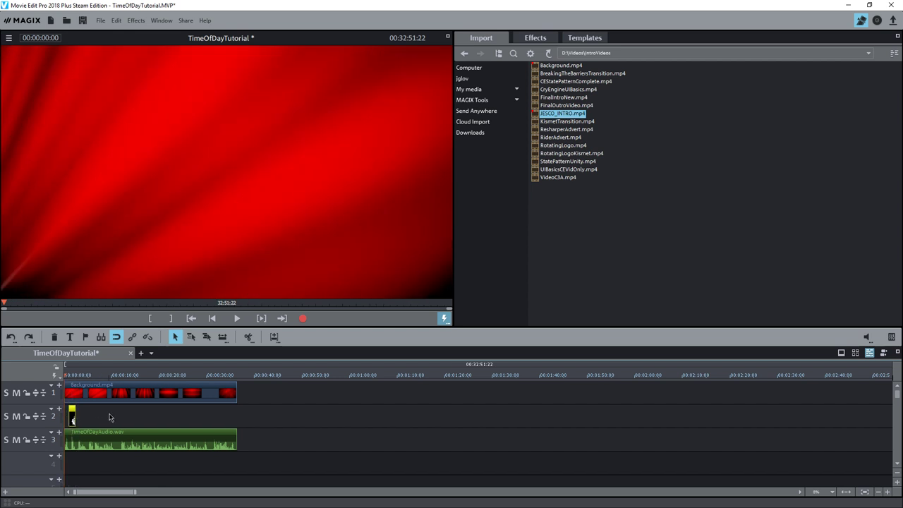
click(233, 319)
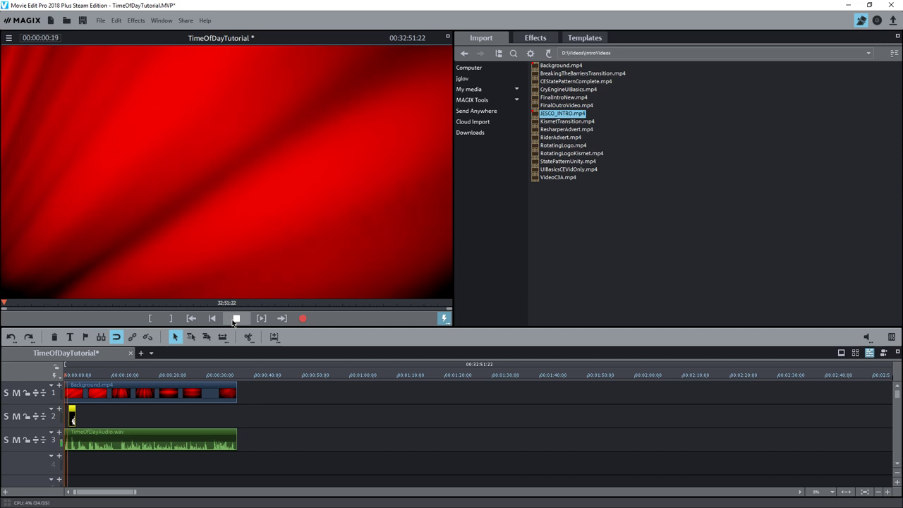
click(234, 319)
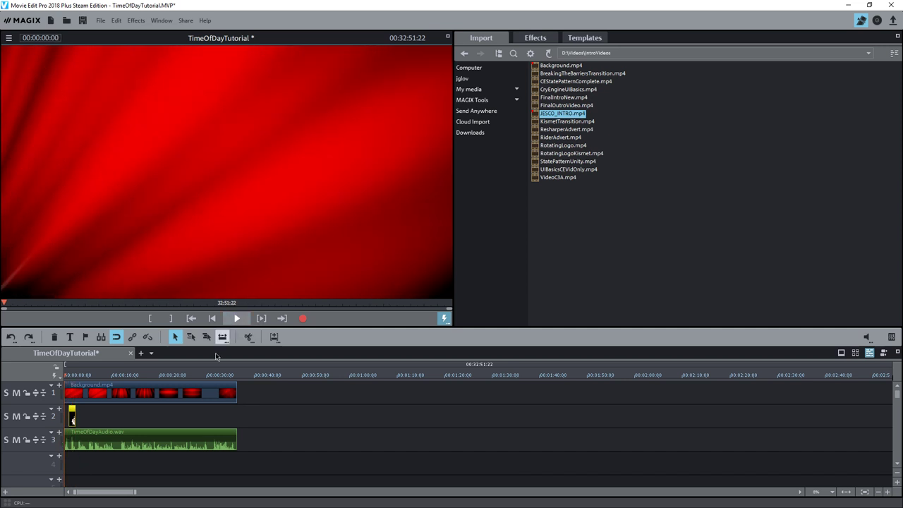
scroll(136, 412, up, 3)
drag(68, 417, 185, 422)
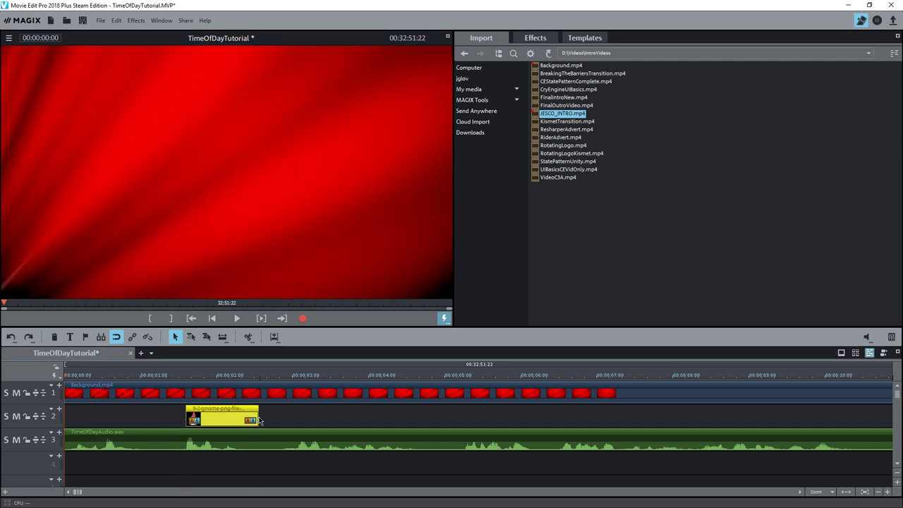
drag(257, 416, 236, 417)
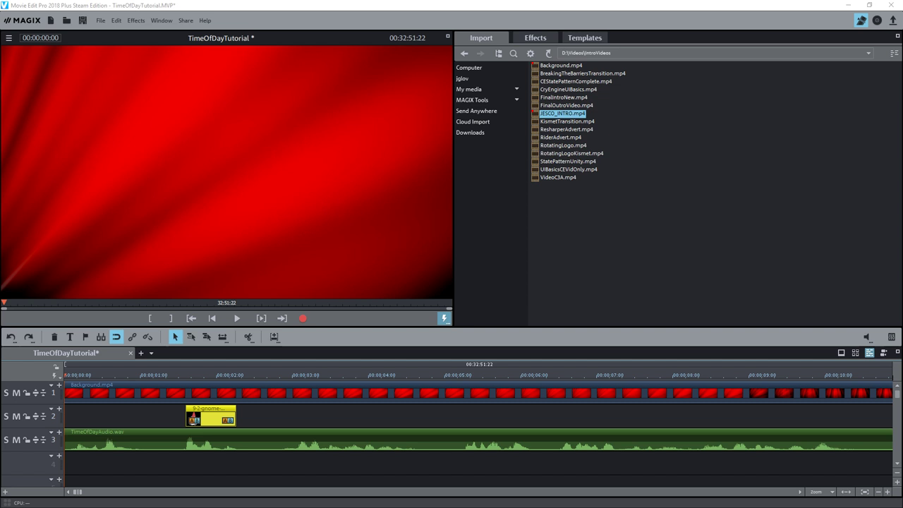
Add the logo image to track 2 after the gnome, shorten it, and preview
drag(193, 374, 324, 416)
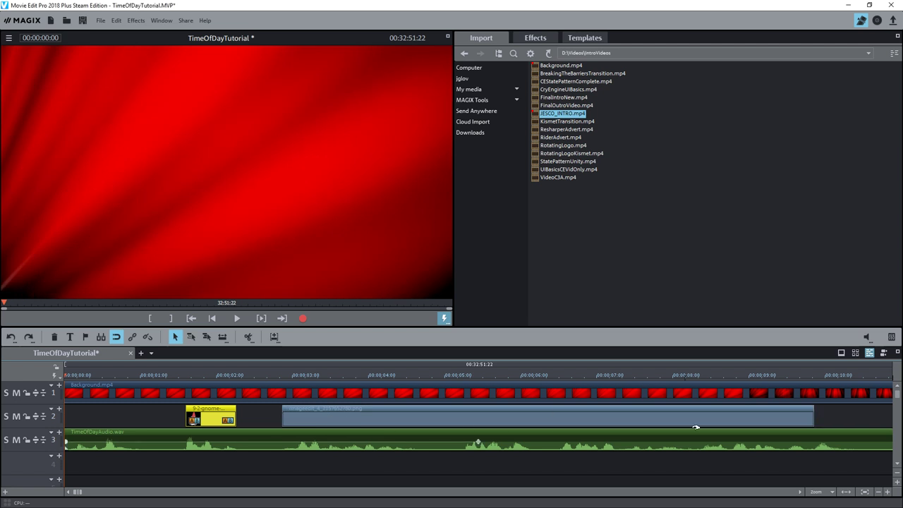
drag(813, 423, 417, 422)
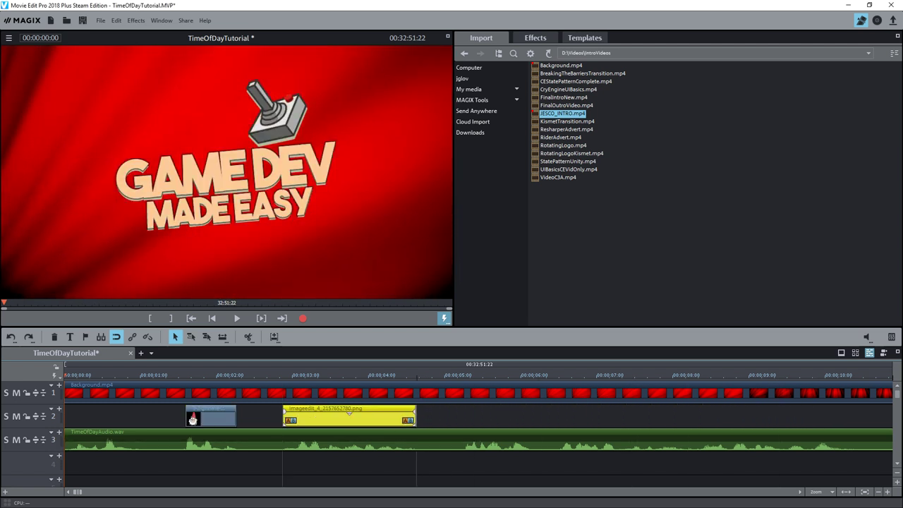
click(233, 322)
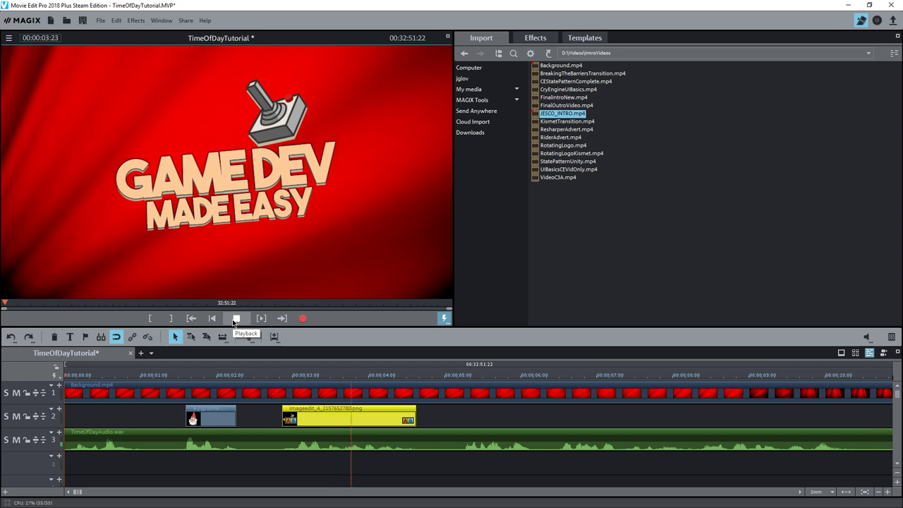
click(237, 319)
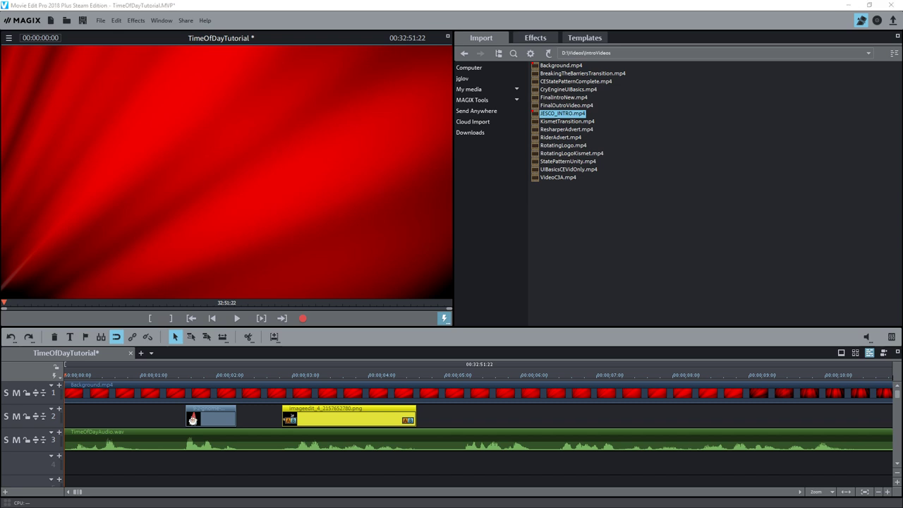
Add 16safire-600.jpg at the start of track 2, shorten it, and preview
key(alt+Tab)
drag(6, 353, 102, 459)
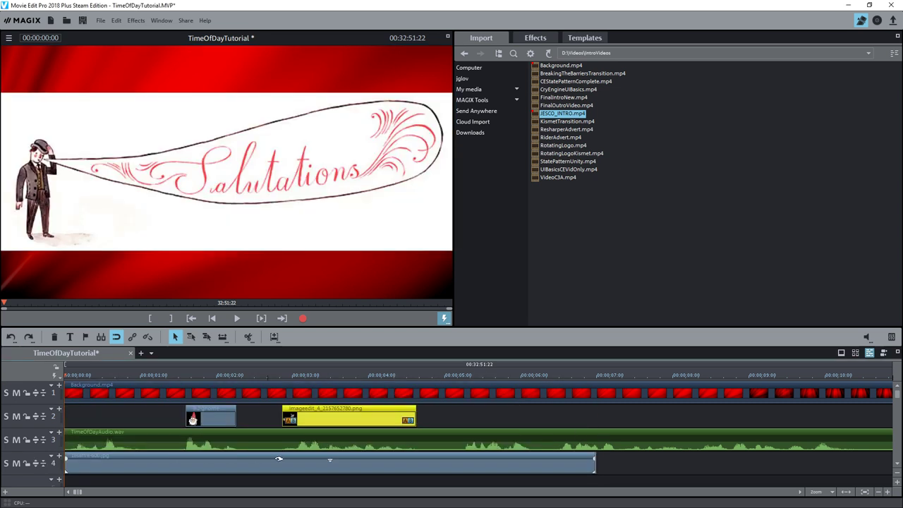
drag(595, 469, 123, 416)
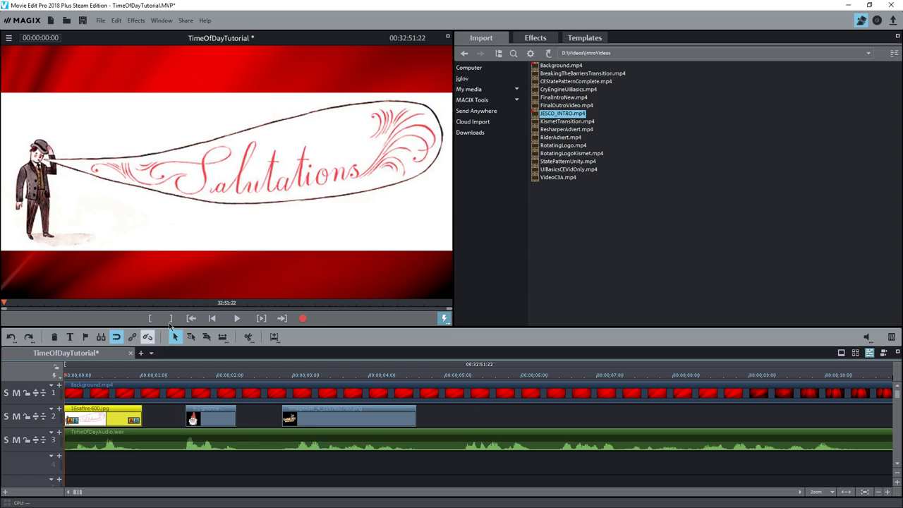
click(236, 319)
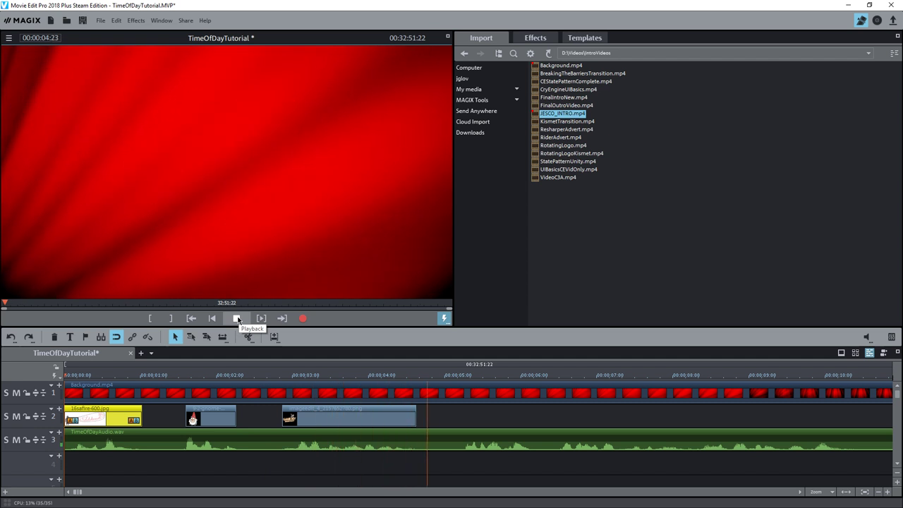
click(237, 318)
Trim the logo image's start to the 00:00:03:12 play position
click(292, 376)
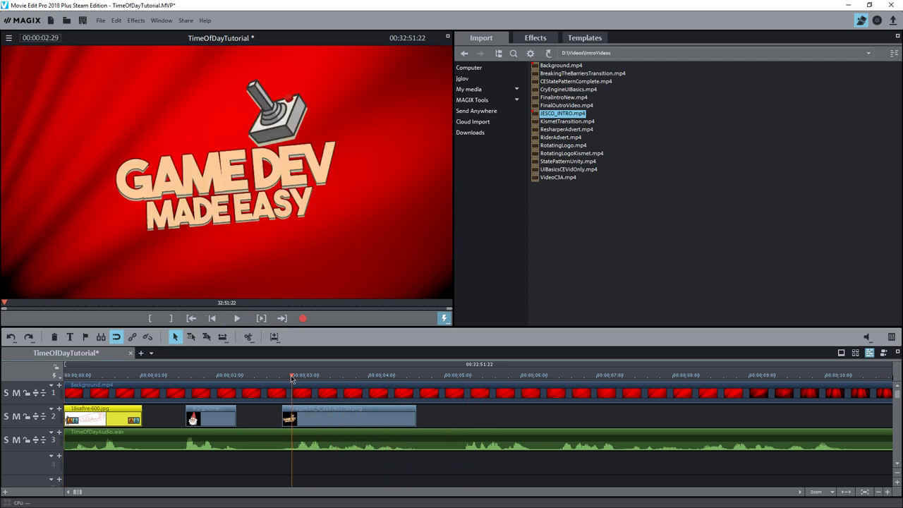
drag(291, 376, 307, 376)
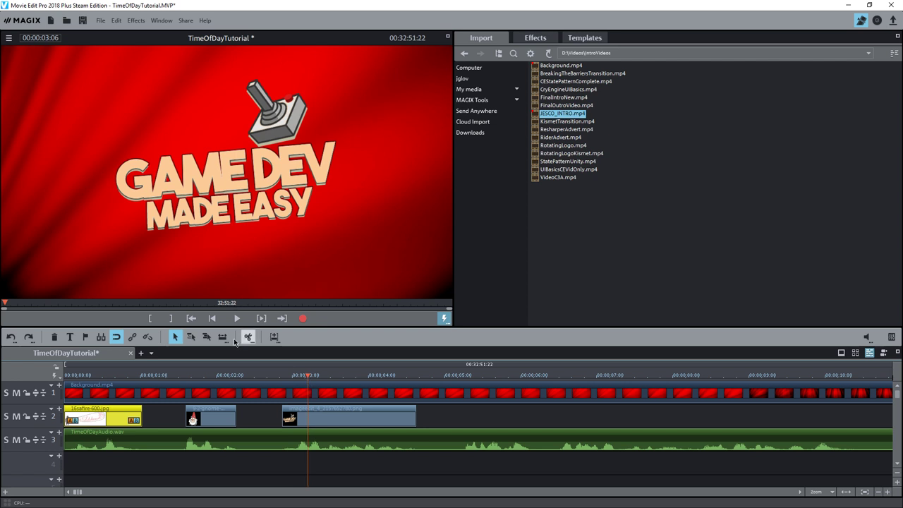
key(space)
key(space)
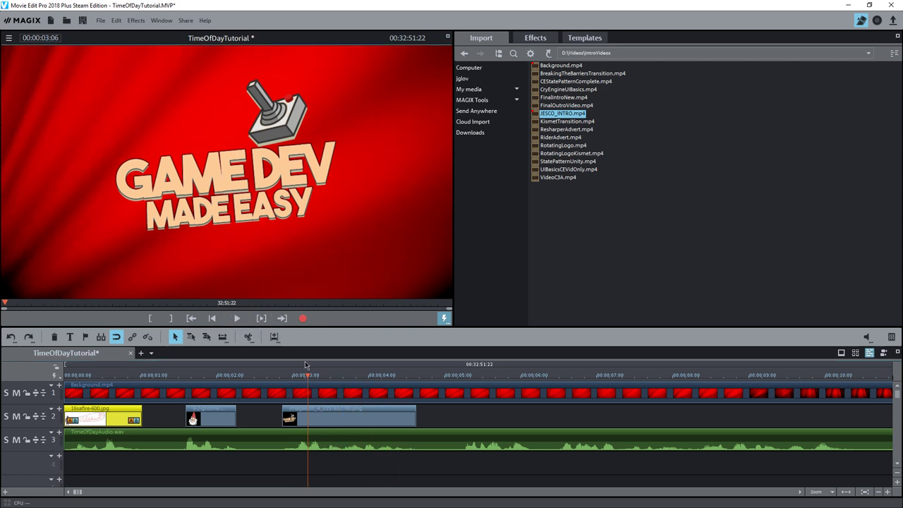
click(325, 378)
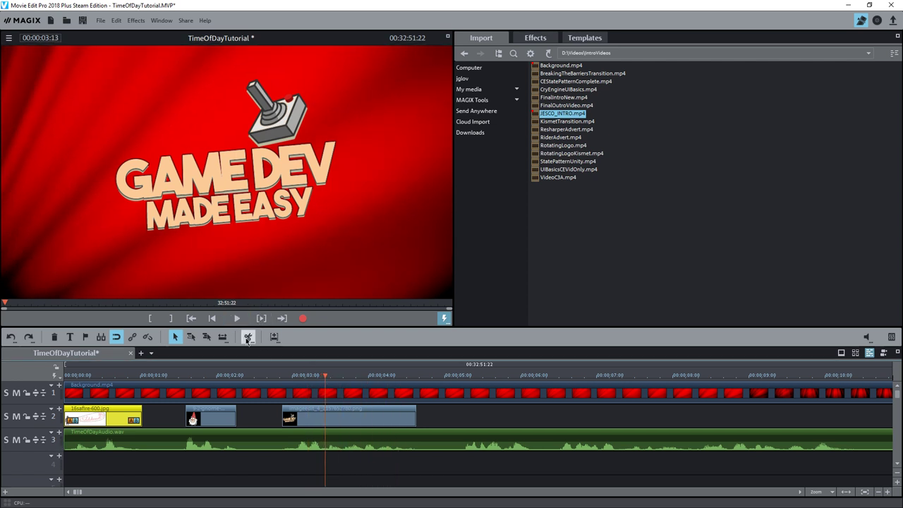
click(237, 318)
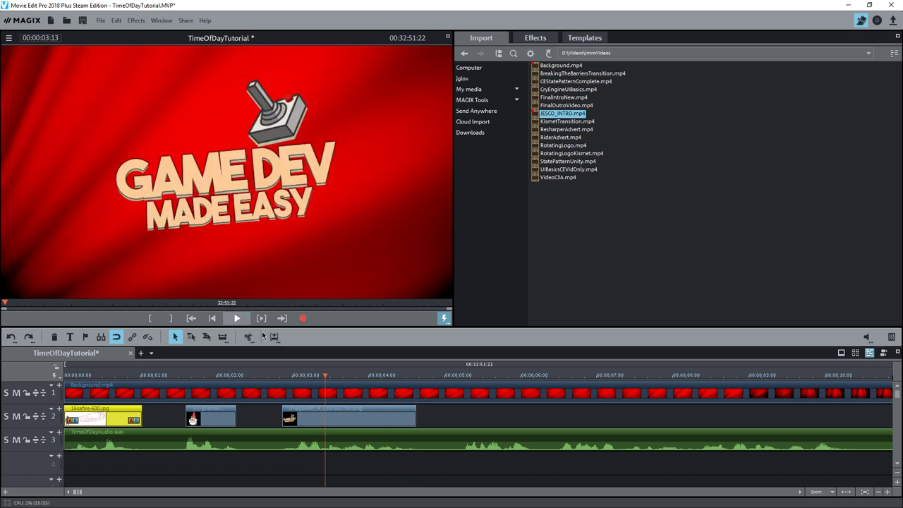
key(space)
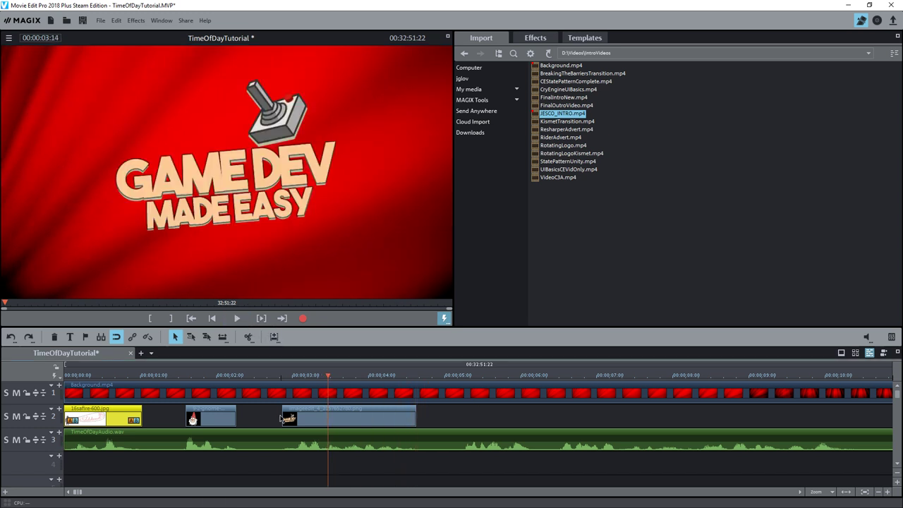
drag(282, 419, 311, 419)
drag(324, 415, 328, 415)
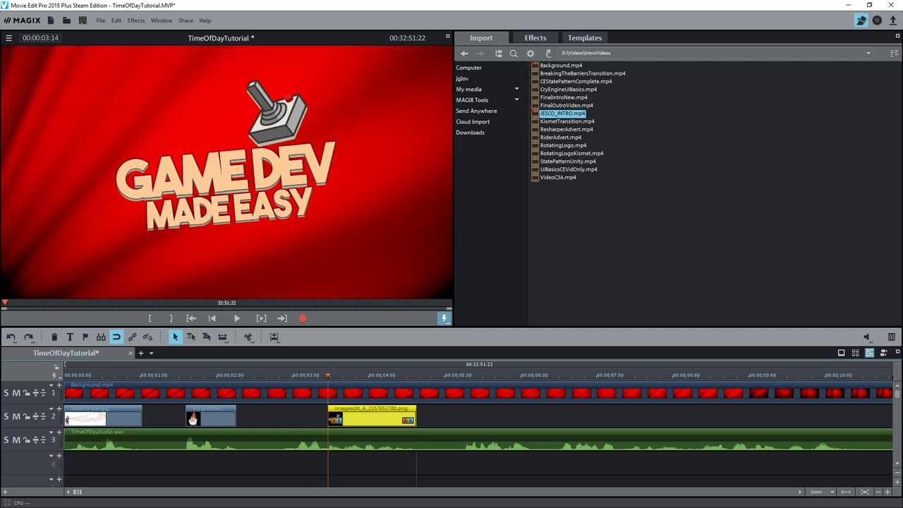
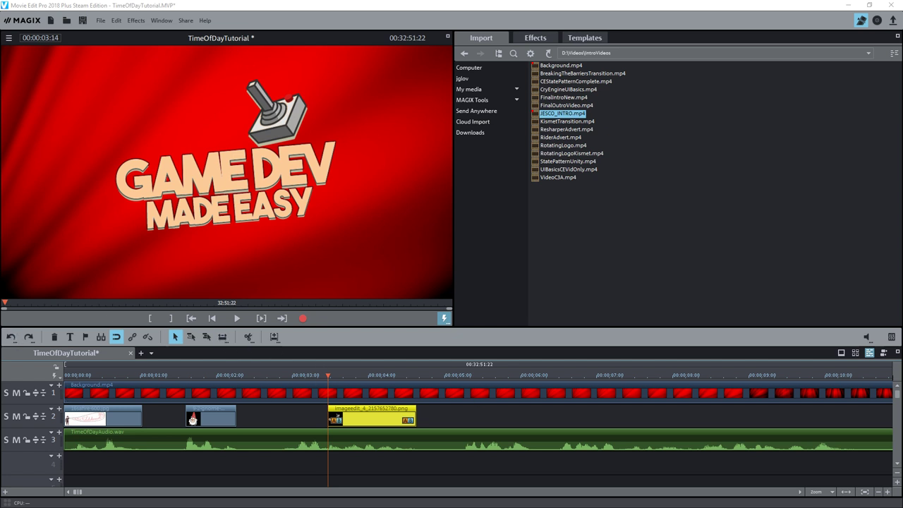
Move the giphy.gif clip down to track 4 and trim its end much shorter
drag(286, 387, 318, 458)
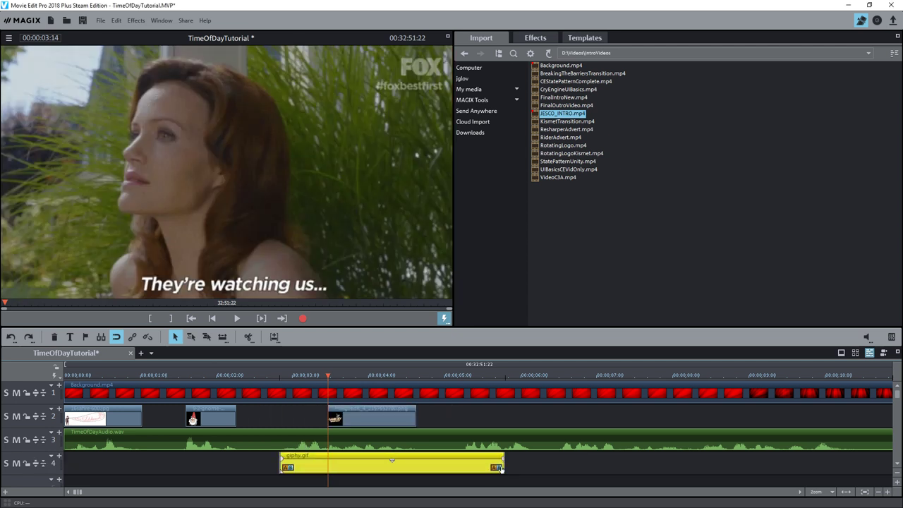
click(498, 467)
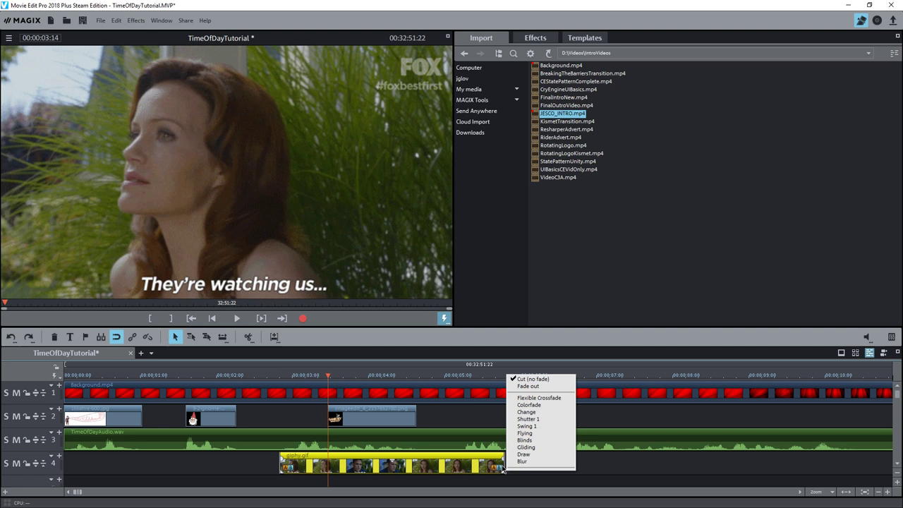
click(430, 393)
drag(421, 374, 328, 384)
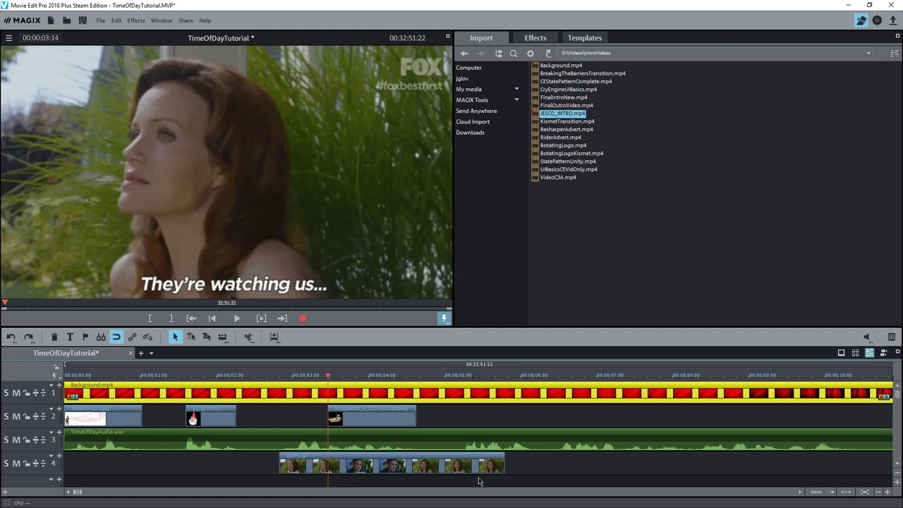
click(503, 464)
drag(503, 464, 303, 418)
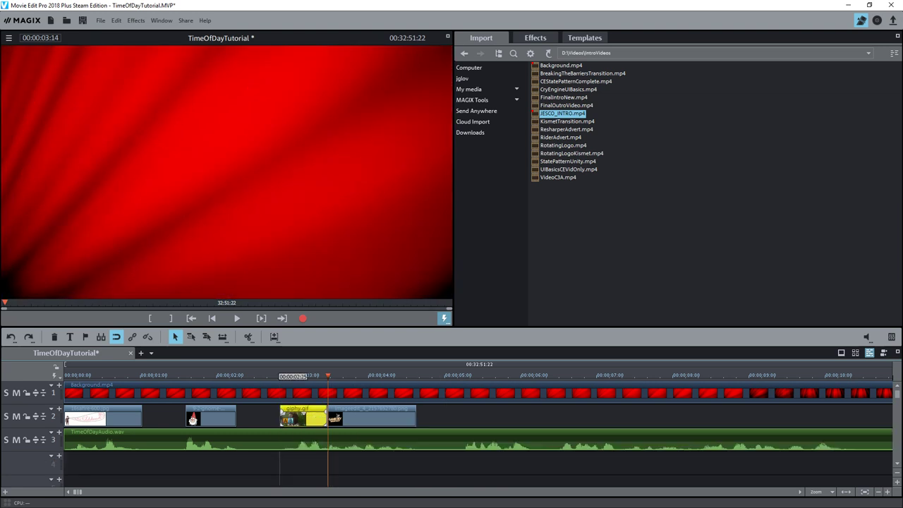
Play the intro from the beginning to review the gif's placement
click(212, 319)
click(236, 318)
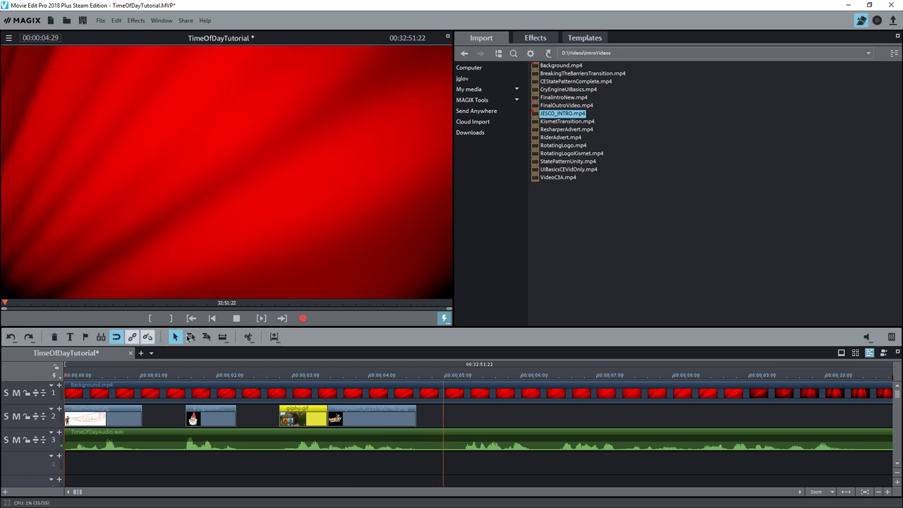
click(238, 319)
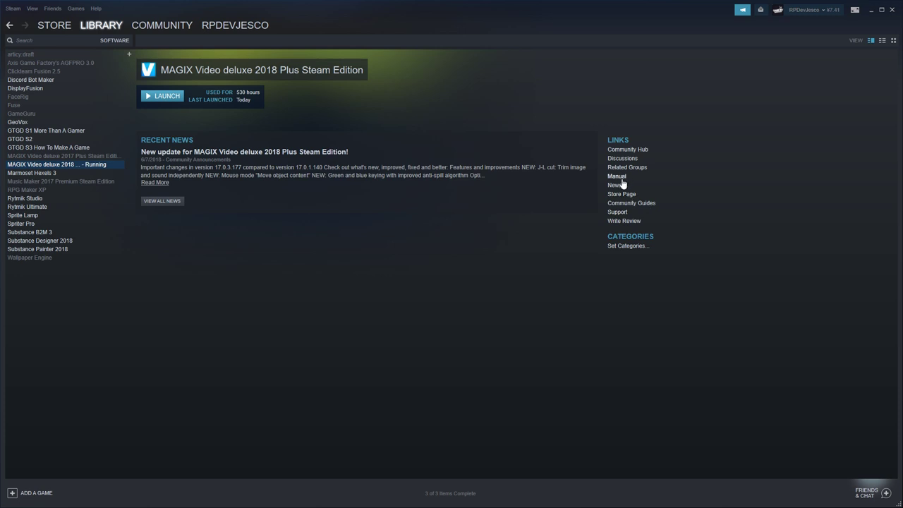
Open the MAGIX Video deluxe 2018 Plus store page in Steam, copy its URL, and switch to the browser
click(619, 194)
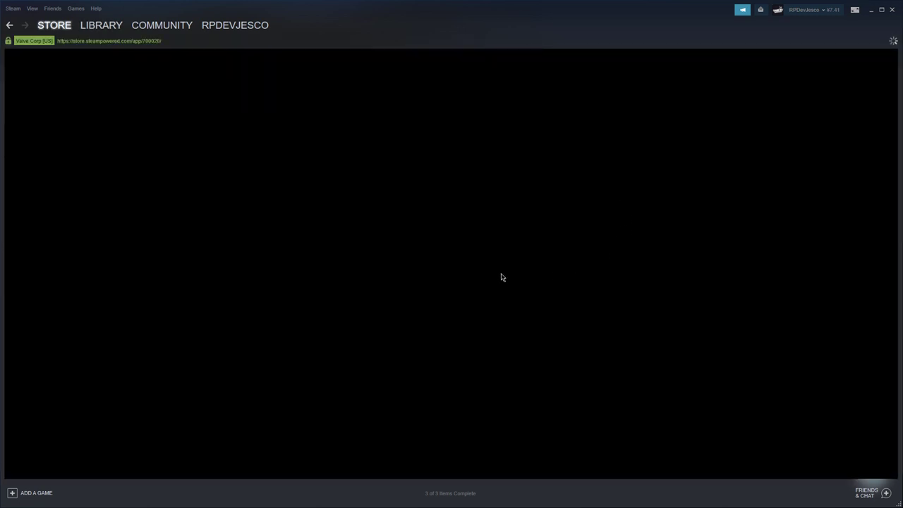
scroll(189, 258, down, 3)
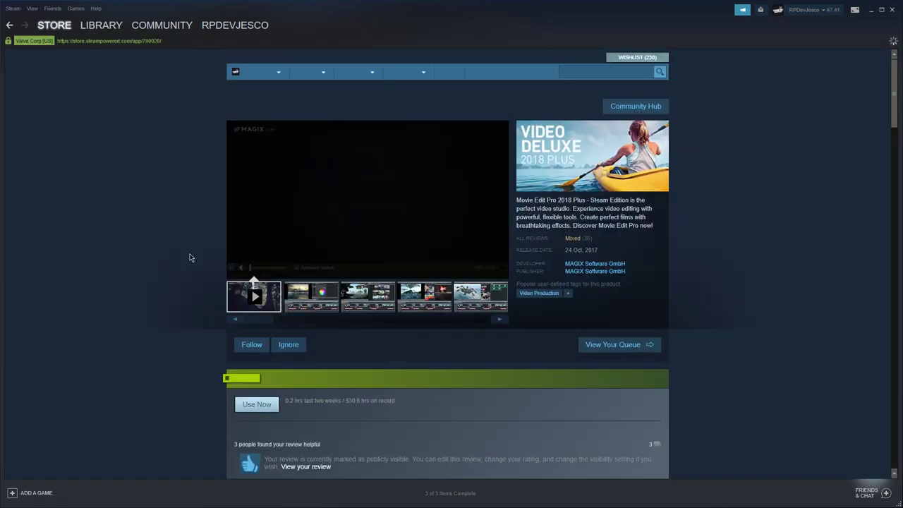
scroll(189, 257, down, 5)
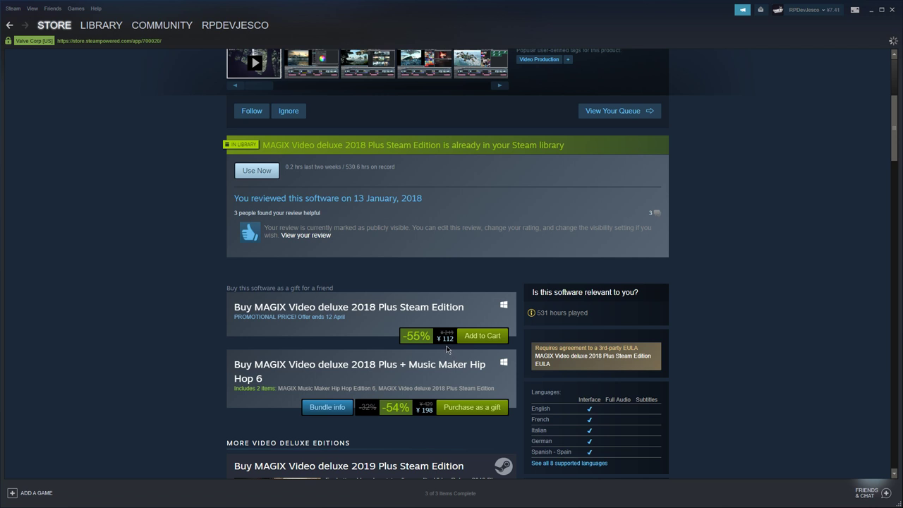
right_click(159, 198)
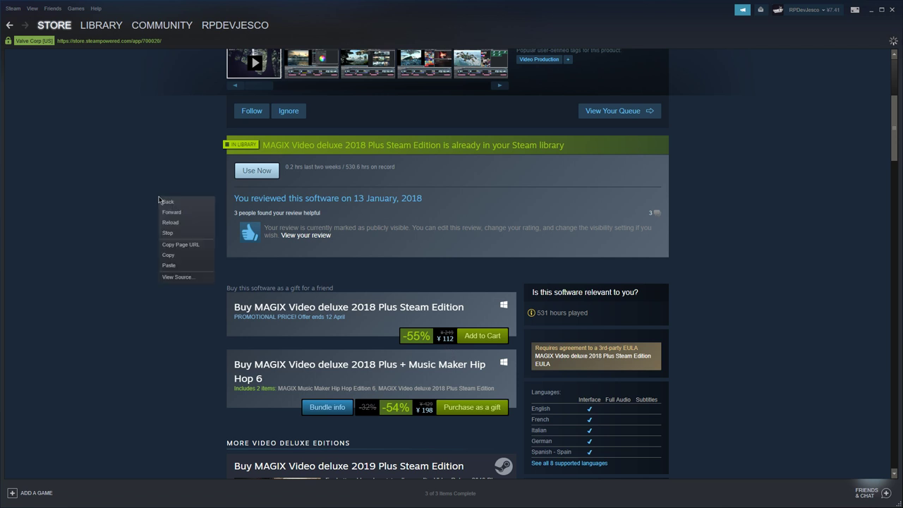
click(182, 244)
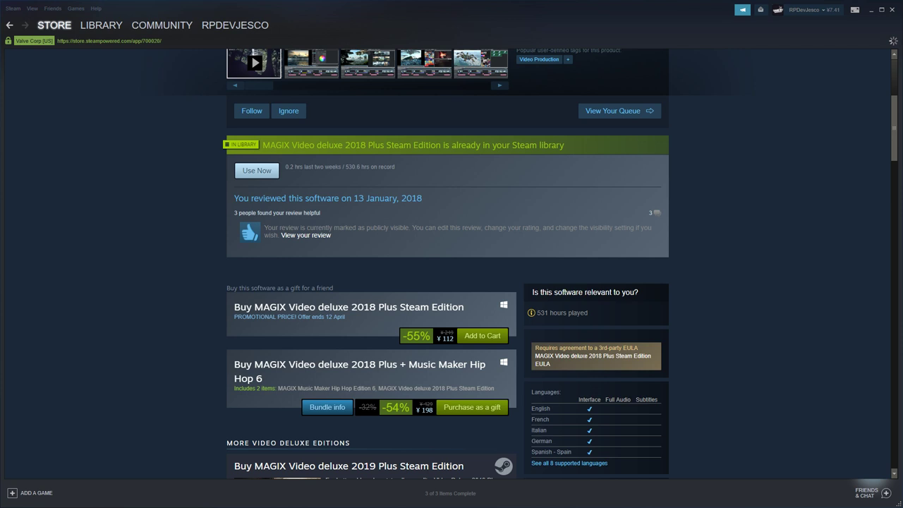
key(alt+Tab)
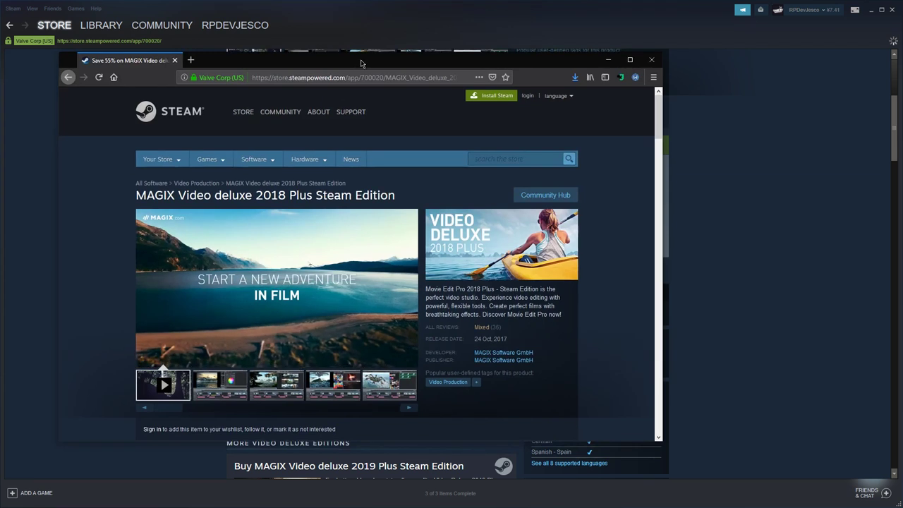
Scroll the Firefox store page to the ¥3,599 Buy section and back up
scroll(363, 288, down, 4)
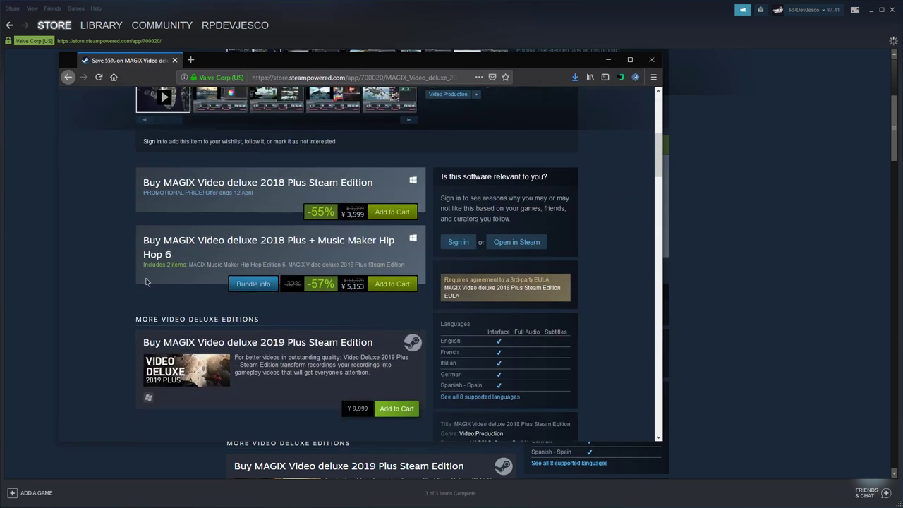
scroll(132, 271, up, 1)
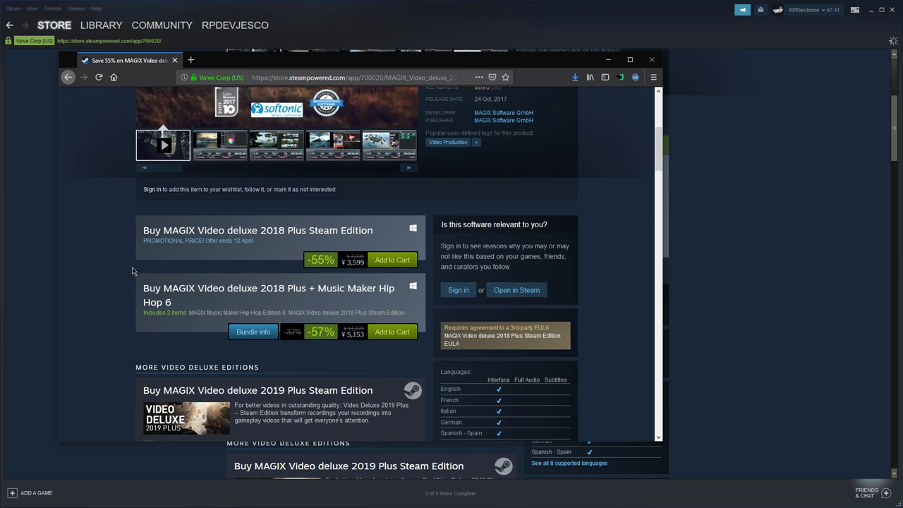
scroll(132, 271, up, 5)
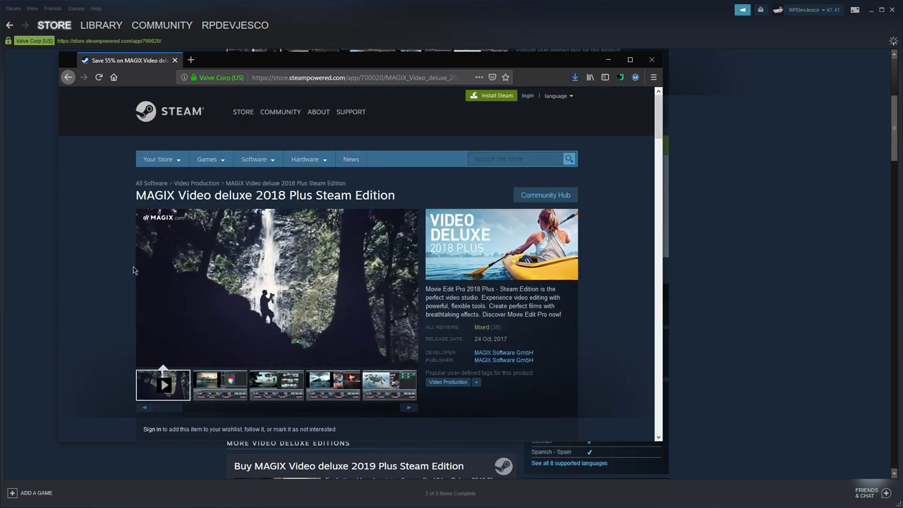
scroll(133, 270, down, 3)
scroll(132, 270, down, 4)
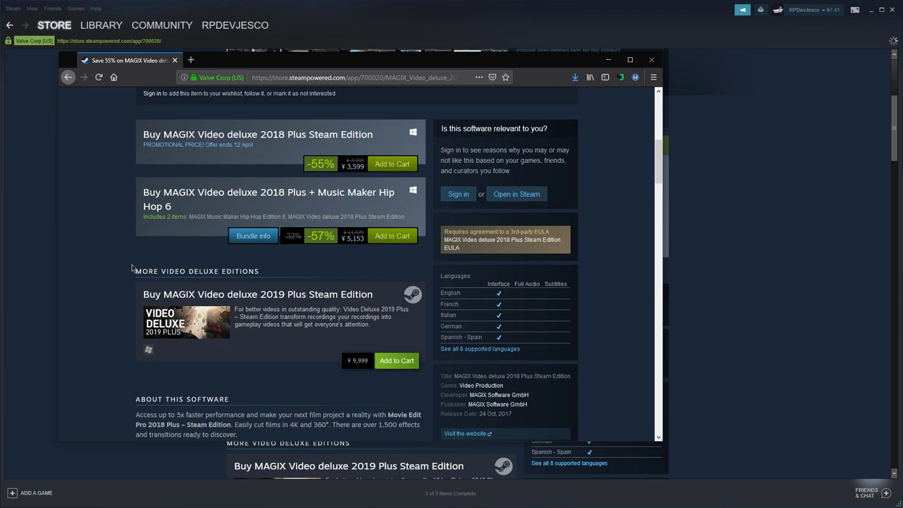
scroll(132, 269, up, 6)
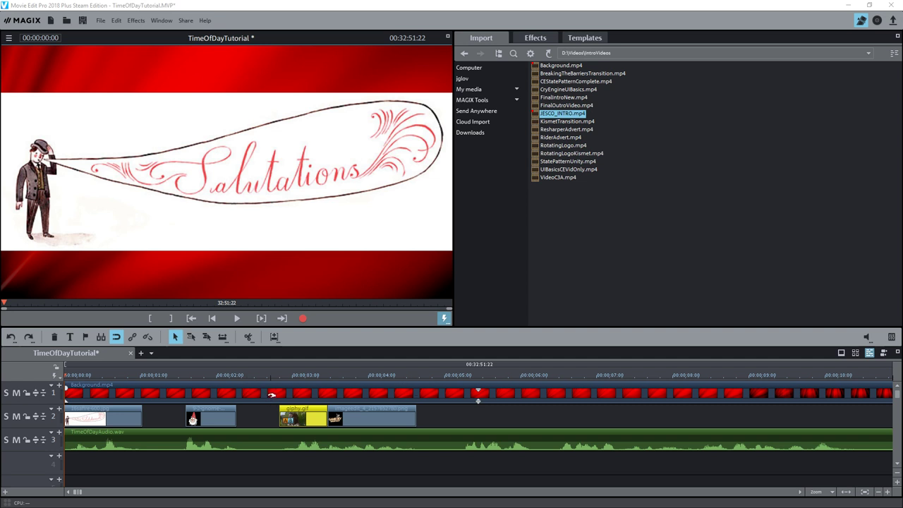
drag(263, 375, 237, 376)
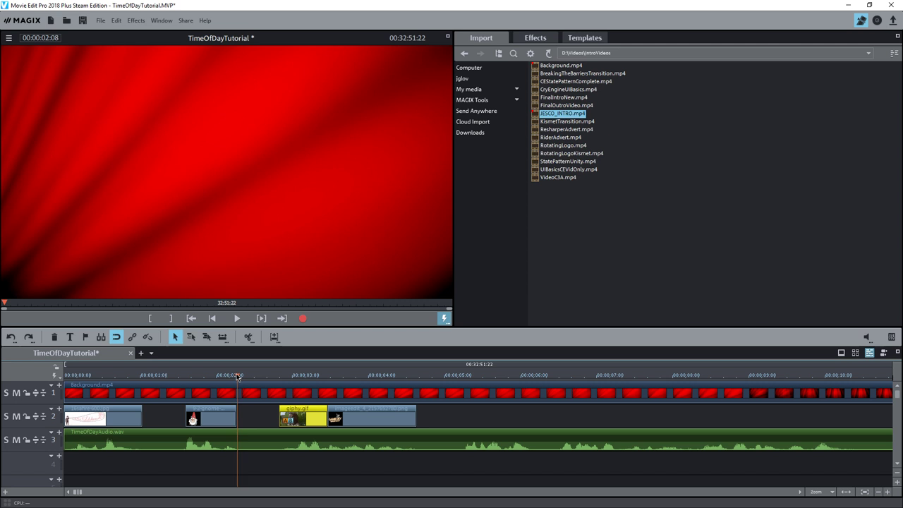
drag(238, 376, 465, 378)
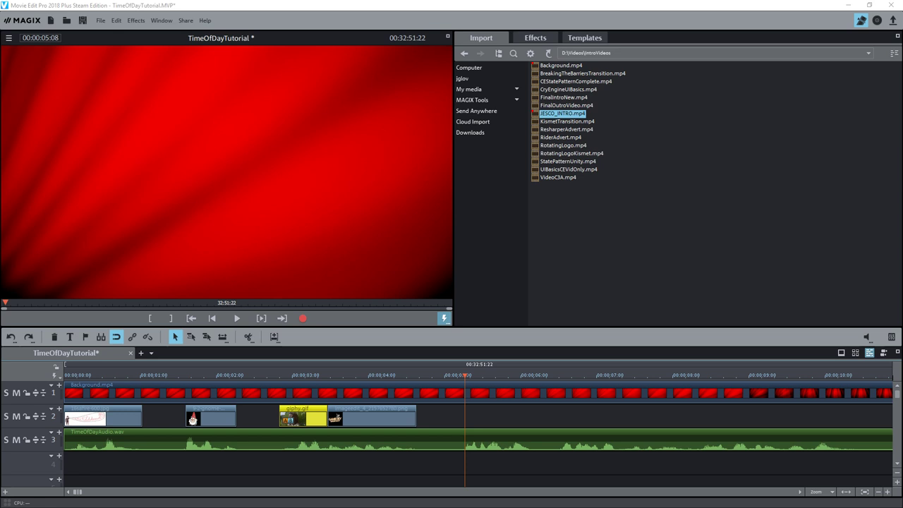
Drag the Restream chat window to the top-right corner of the screen
drag(581, 115, 800, 10)
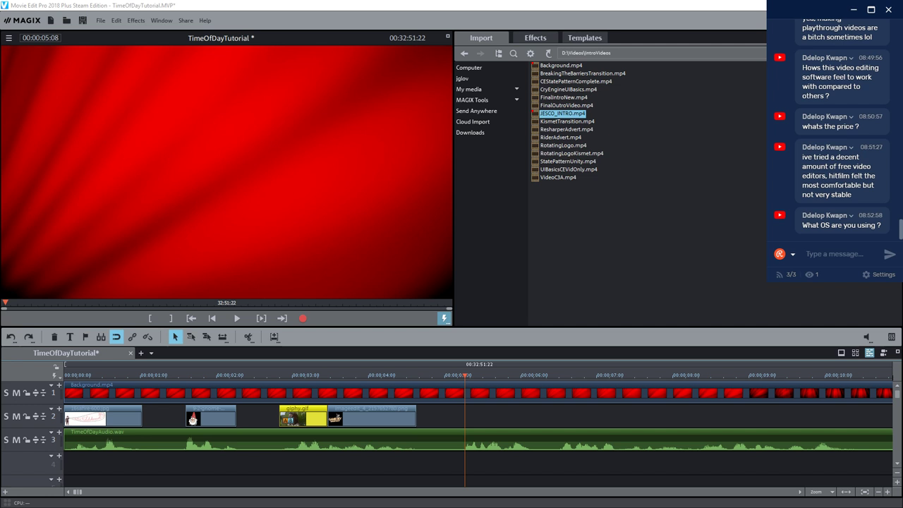
Add index.jpg to track 2, shorten it, and preview from about five seconds in
drag(290, 327, 504, 422)
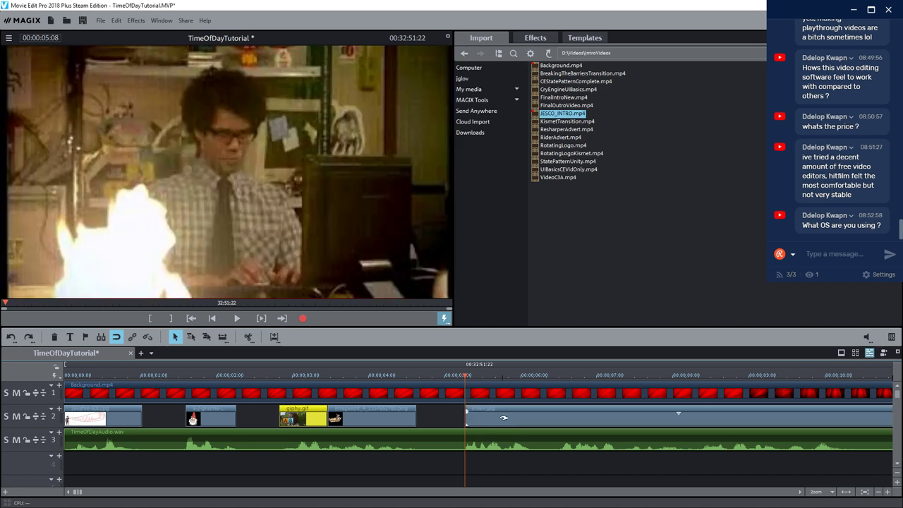
scroll(517, 484, down, 3)
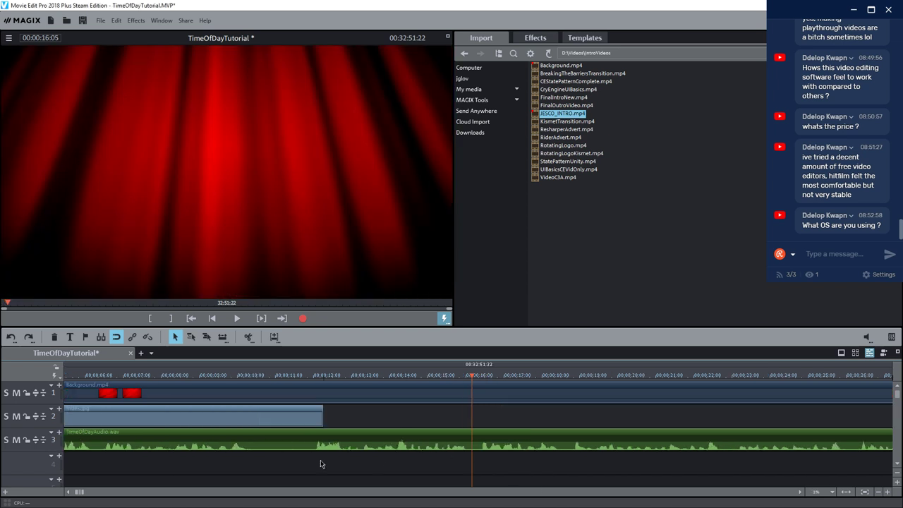
scroll(269, 465, down, 3)
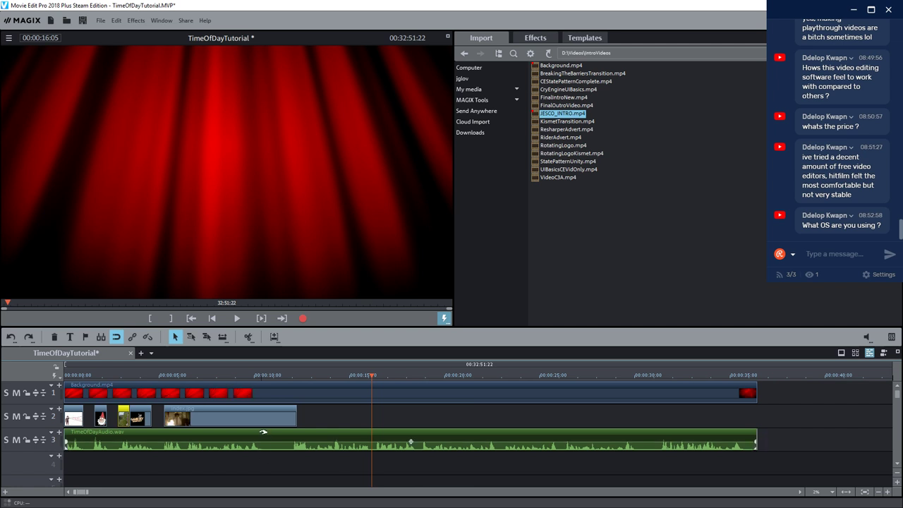
drag(298, 423, 180, 417)
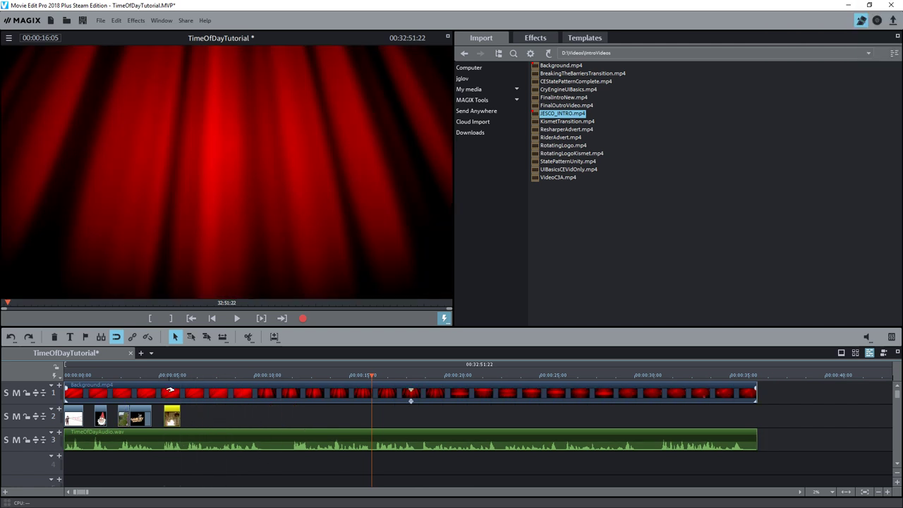
click(165, 375)
click(239, 321)
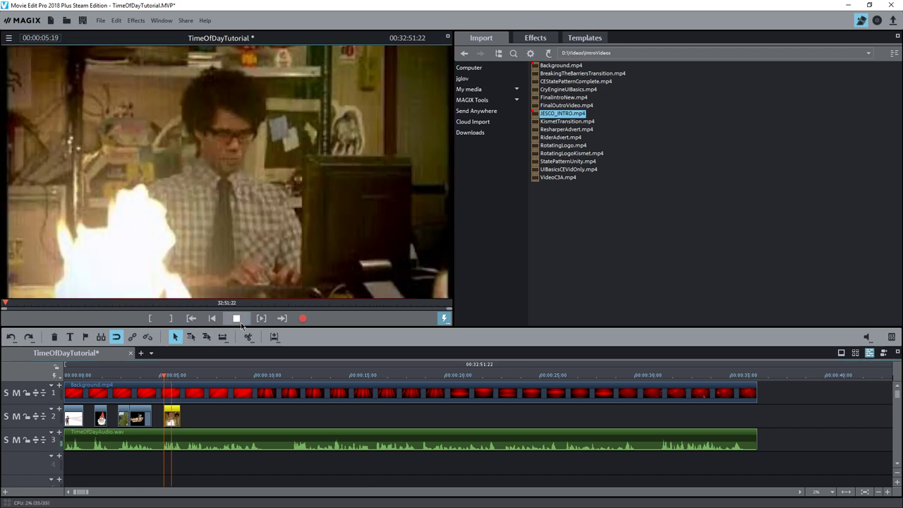
click(241, 322)
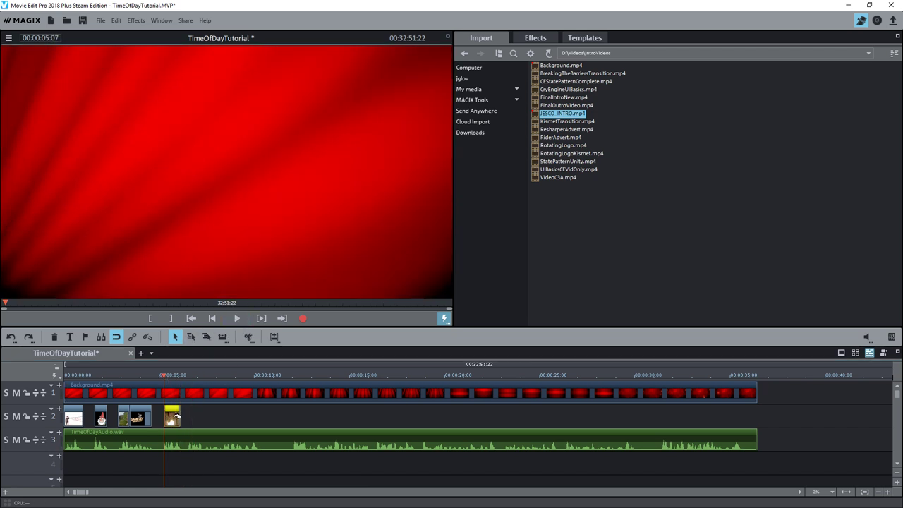
Preview the index.jpg clip again, then delete it from track 2
scroll(418, 423, up, 3)
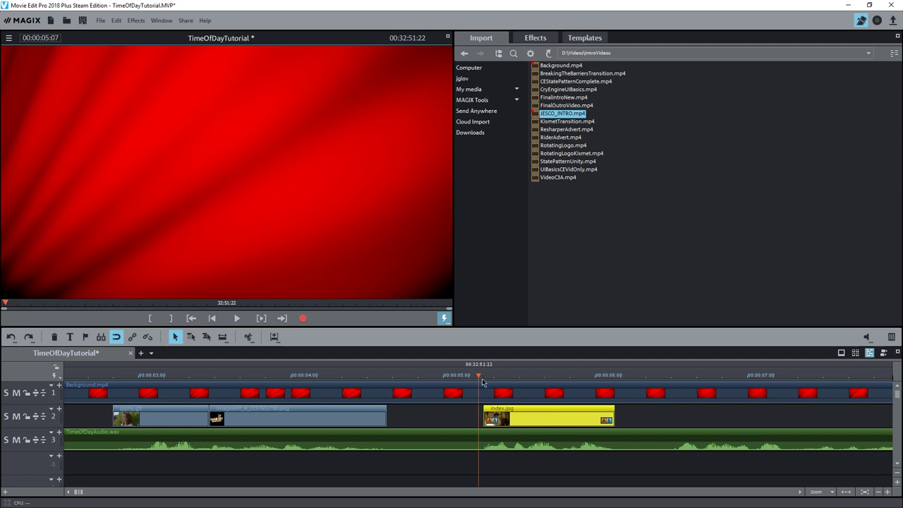
drag(480, 376, 590, 377)
click(565, 423)
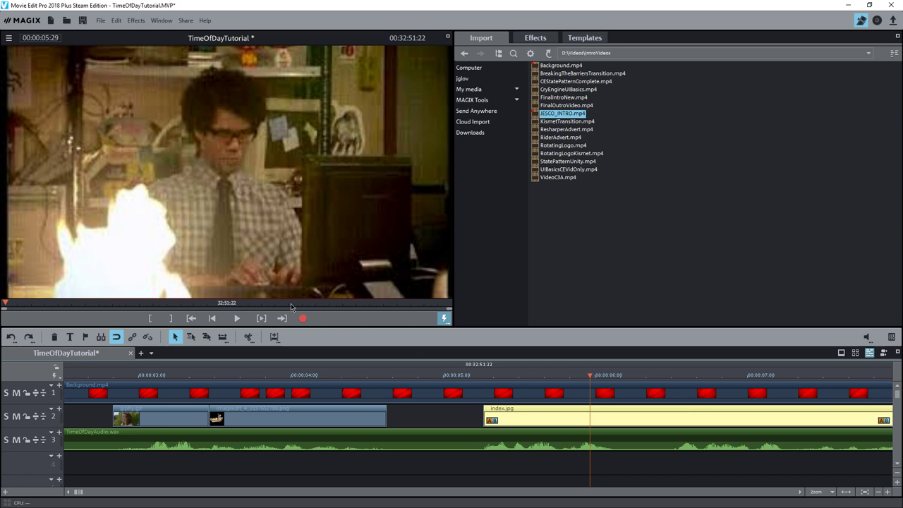
click(238, 319)
click(237, 318)
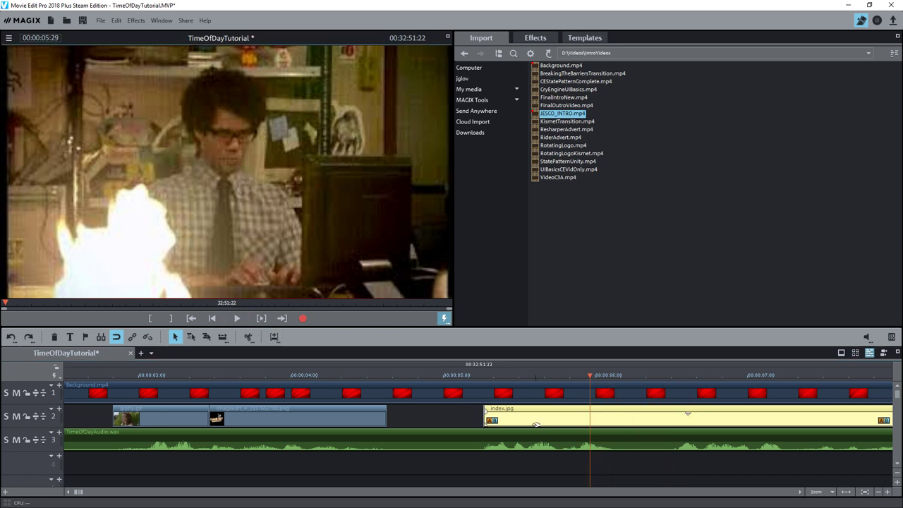
click(487, 412)
key(Delete)
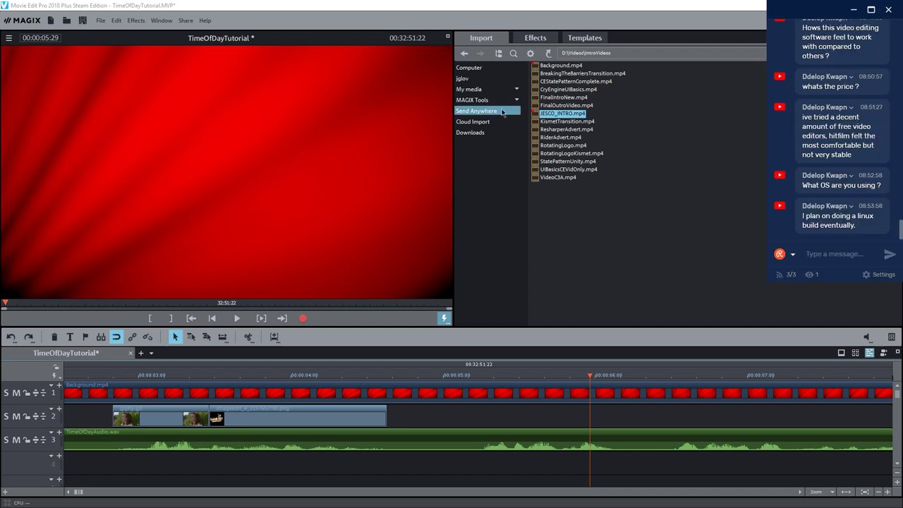
click(865, 274)
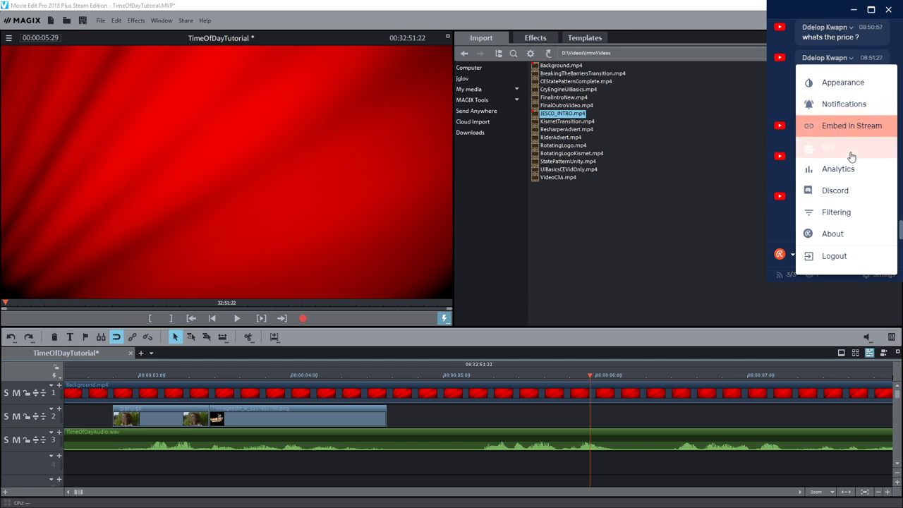
click(841, 110)
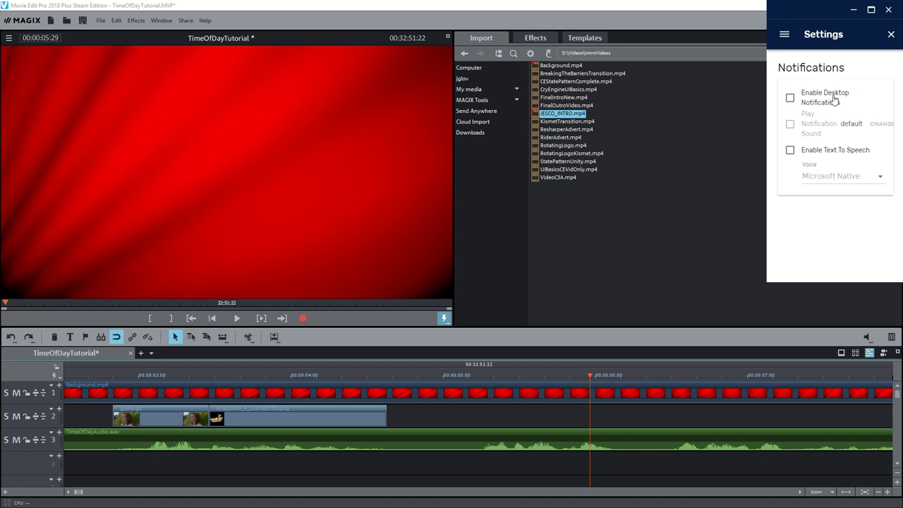
click(790, 38)
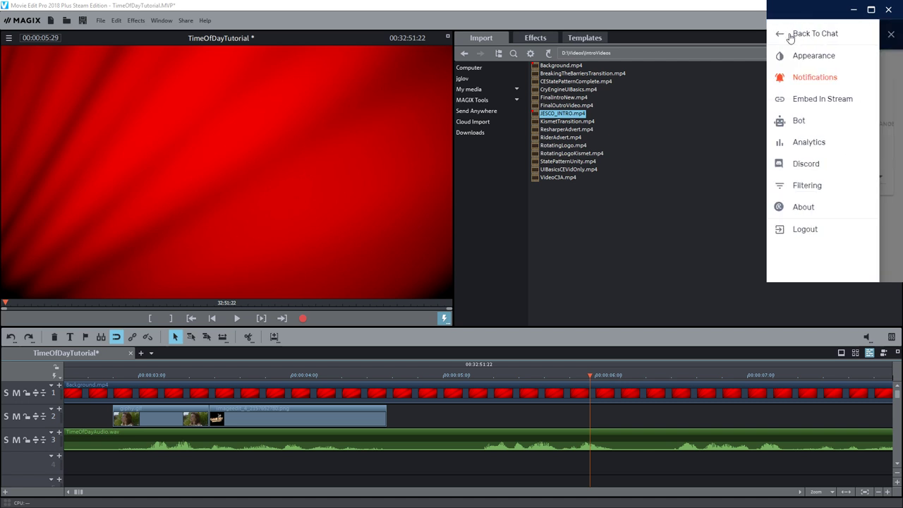
click(789, 53)
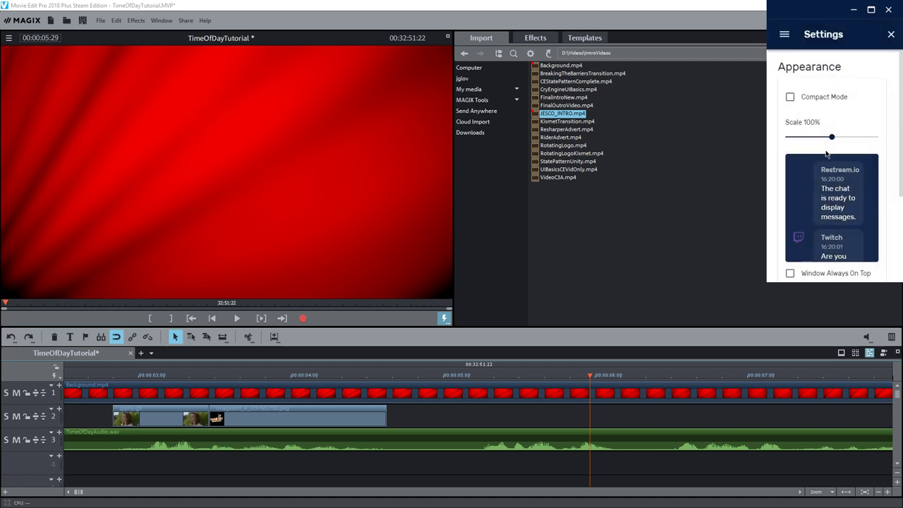
scroll(825, 151, down, 3)
click(785, 38)
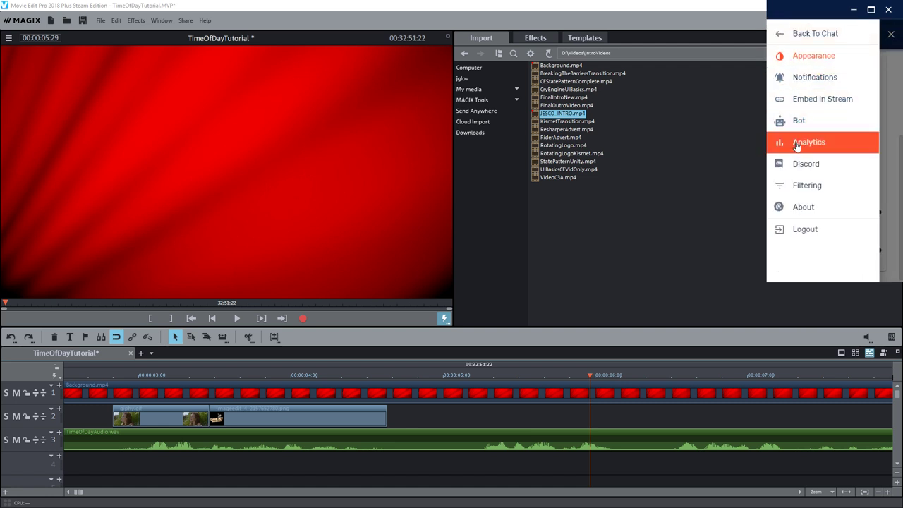
click(801, 168)
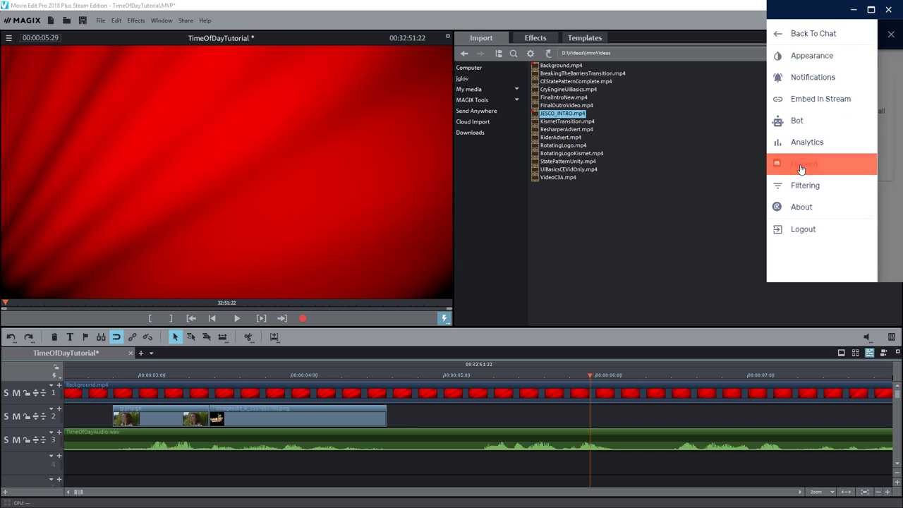
click(785, 35)
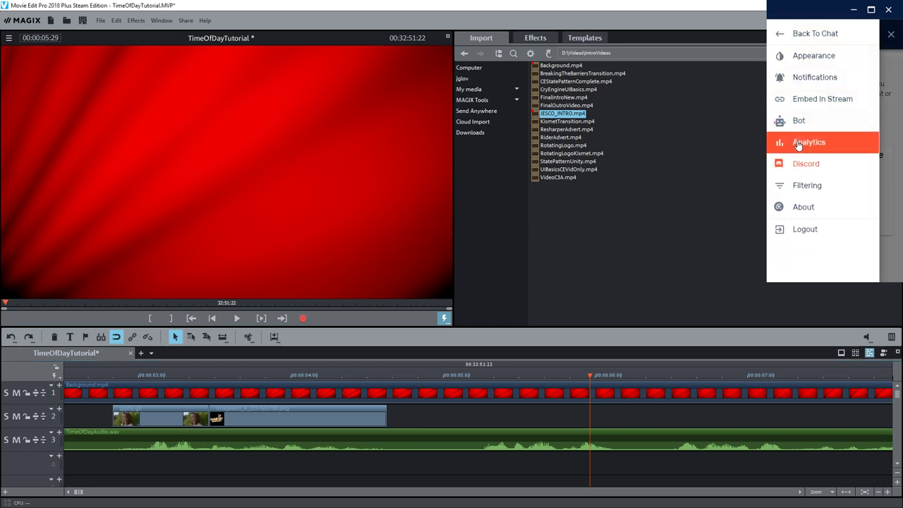
click(798, 144)
click(783, 34)
click(797, 119)
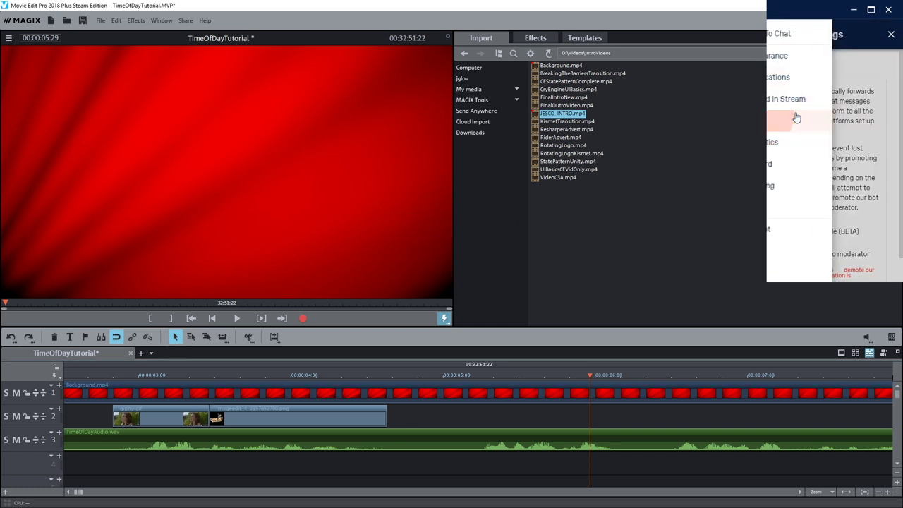
click(784, 35)
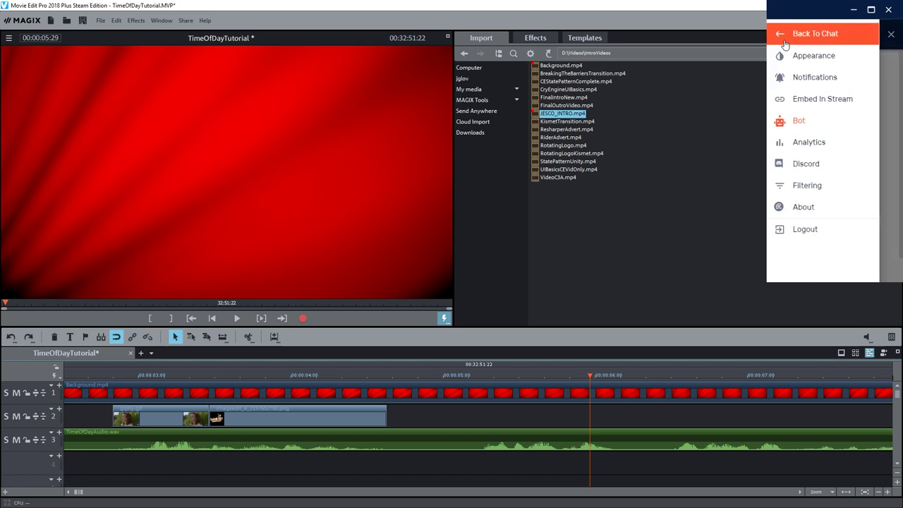
click(785, 41)
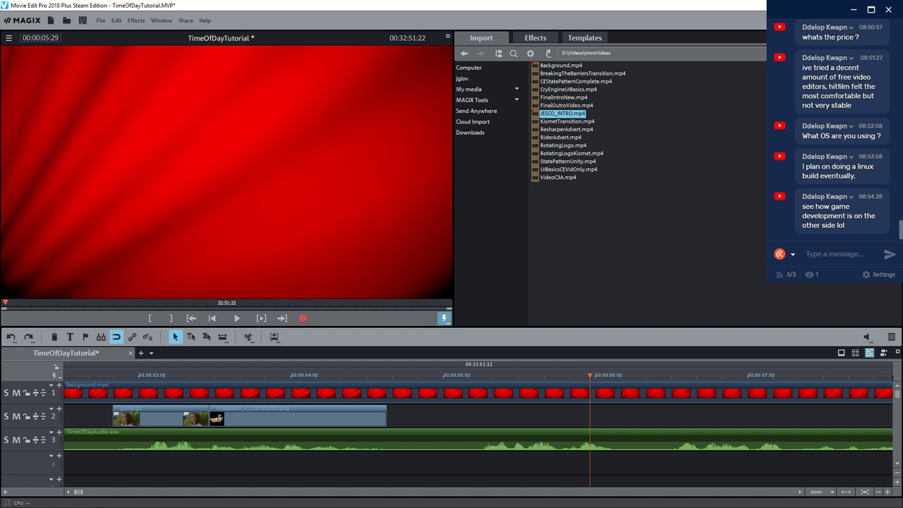
Drag 2.gif from the media pool onto track 2 after the opening clips
drag(563, 113, 525, 414)
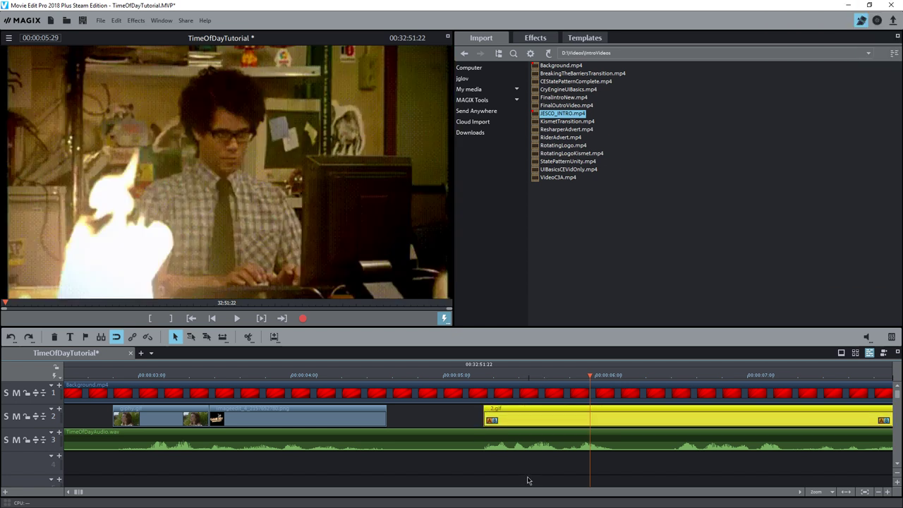
scroll(525, 476, down, 5)
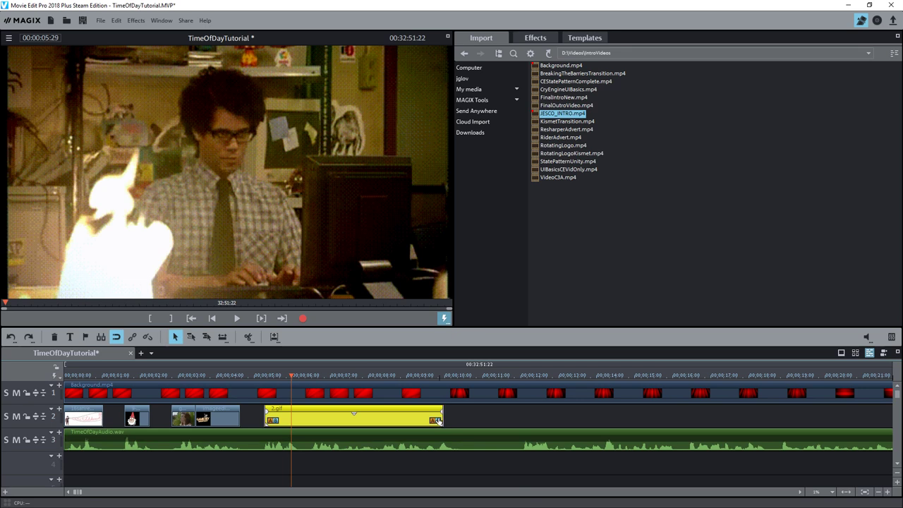
Trim 2.gif to about one second, ending near 6.5 seconds, and preview it
drag(440, 415, 297, 415)
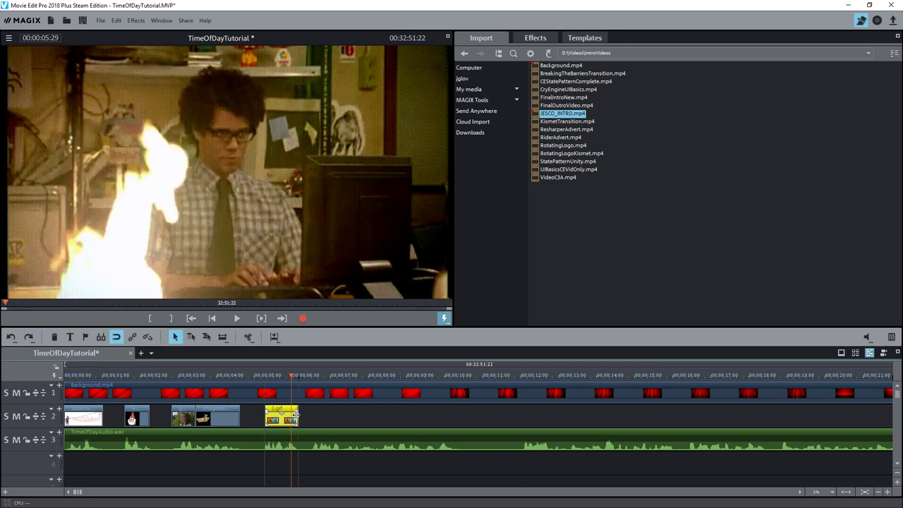
click(256, 376)
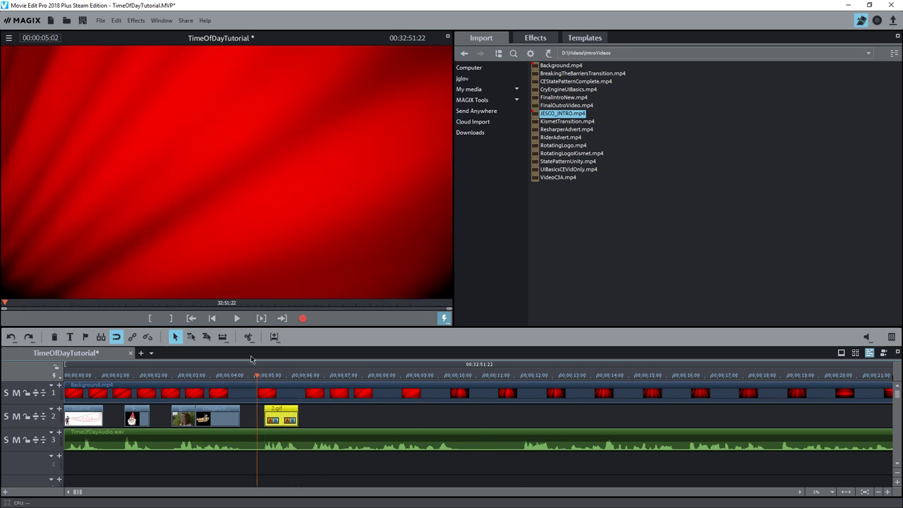
click(238, 319)
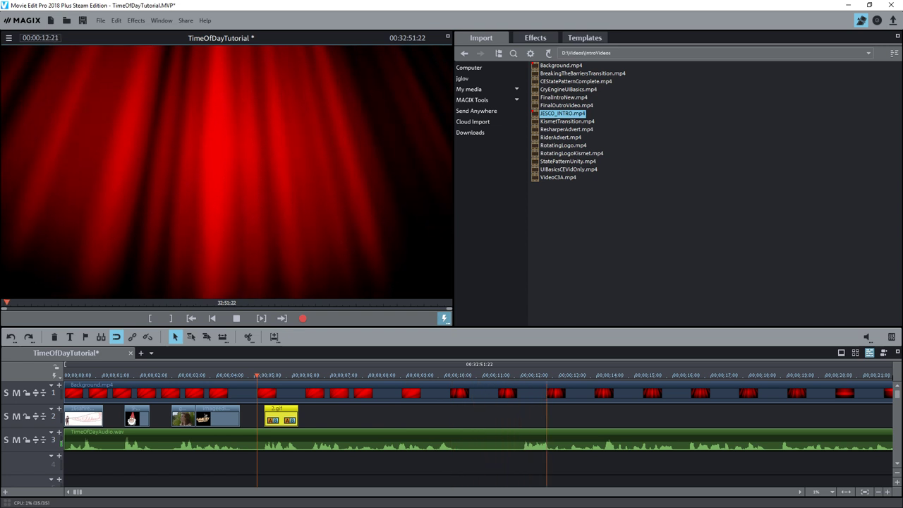
click(237, 319)
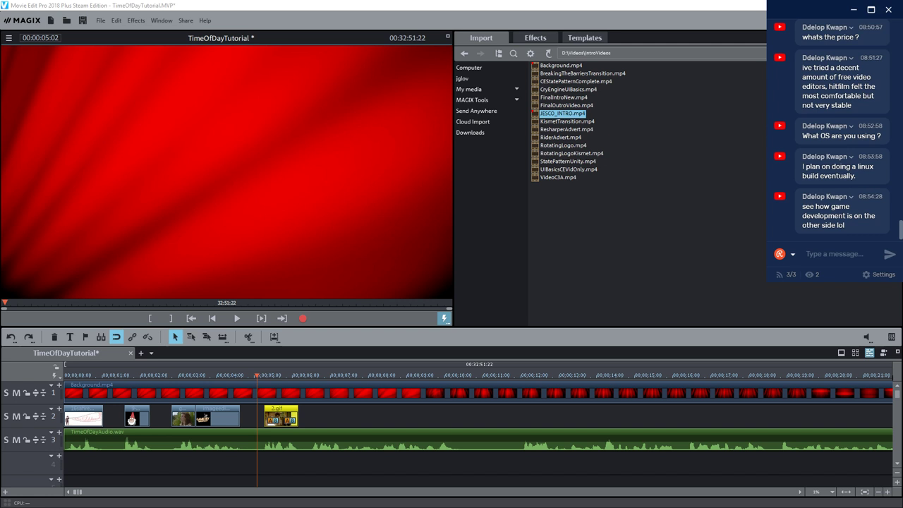
Add 3.gif to track 2 just after 2.gif, shift it slightly right, and preview
click(314, 379)
drag(314, 379, 313, 379)
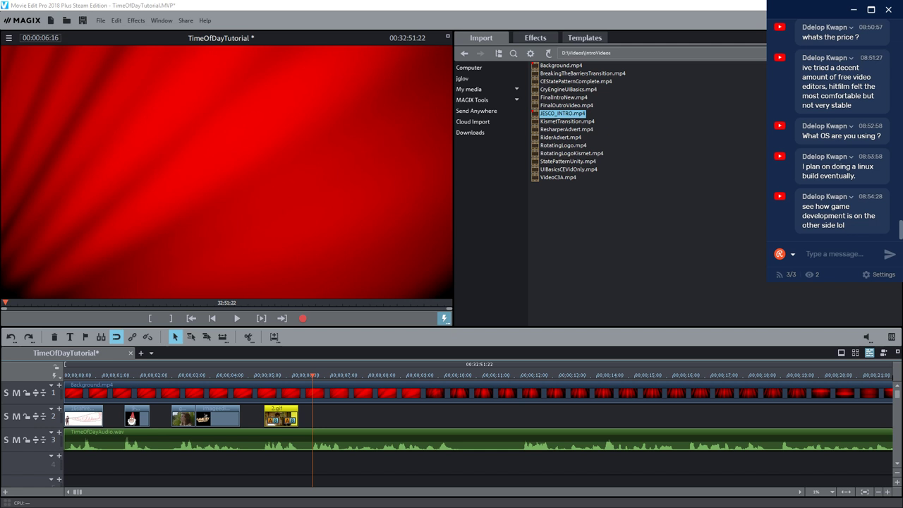
drag(563, 113, 337, 413)
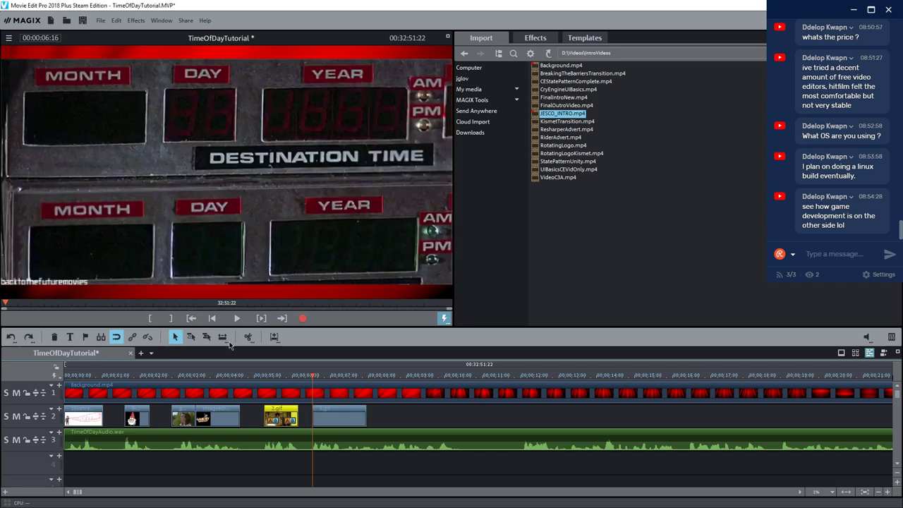
click(236, 318)
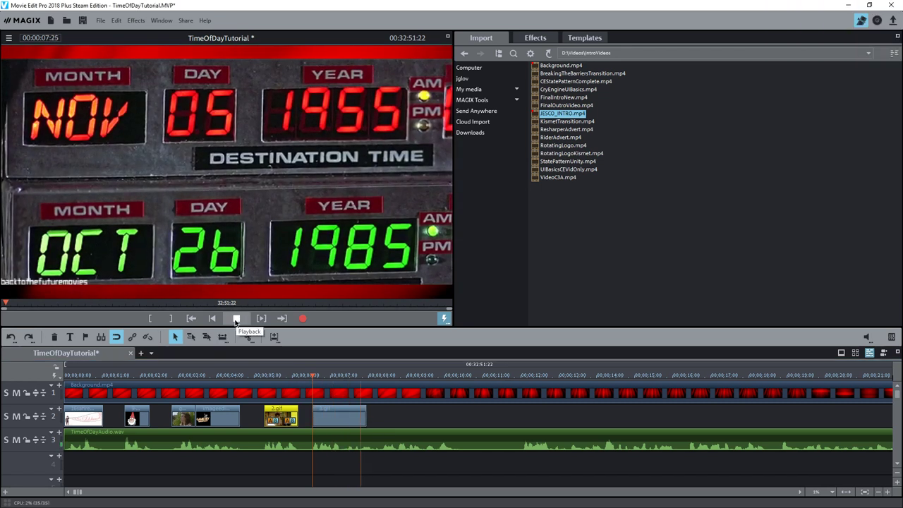
drag(334, 415, 389, 416)
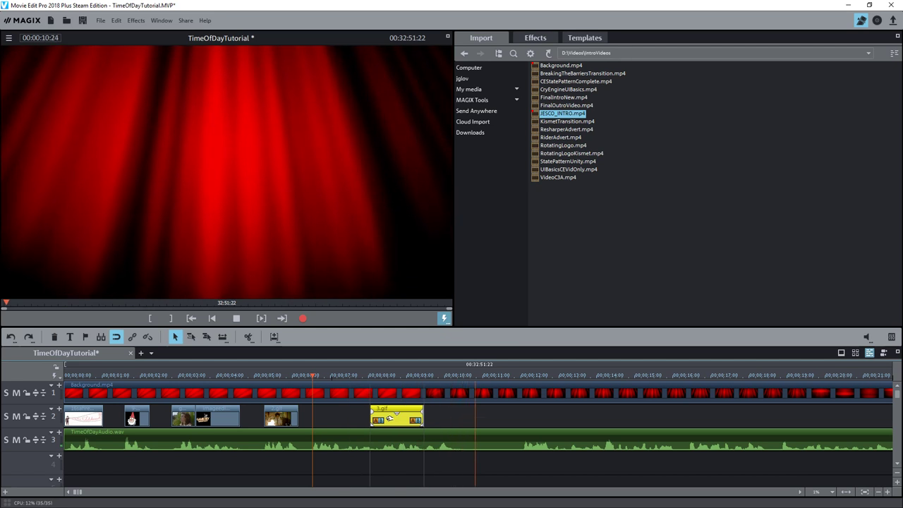
click(238, 318)
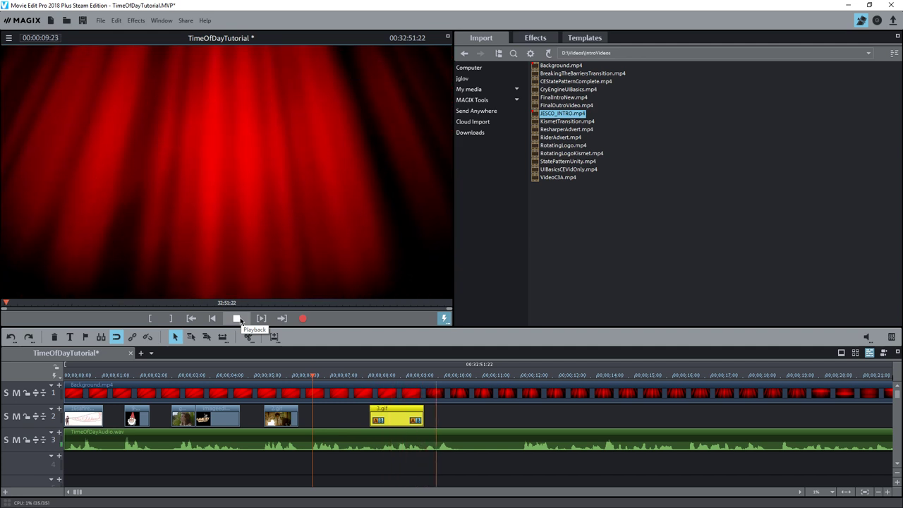
click(239, 318)
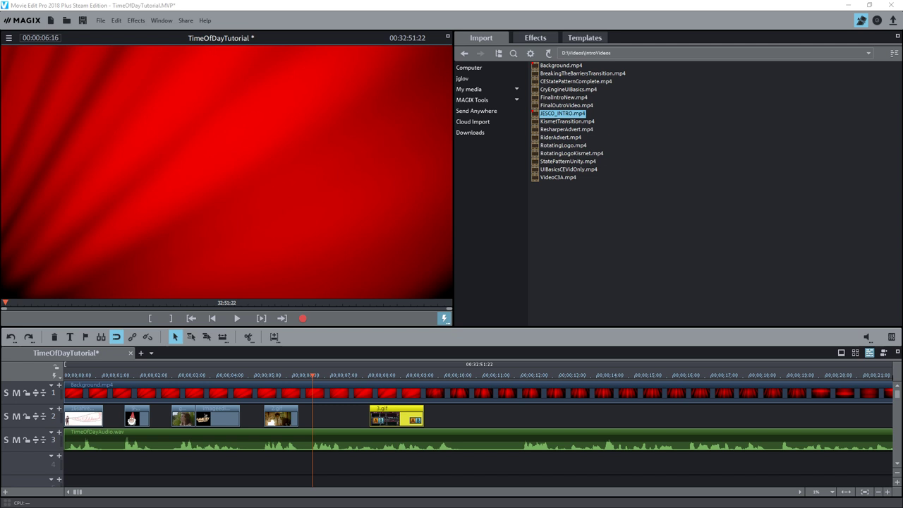
Add and trim the CRYENGINE logo clip, place the 4.gif cartoon after 2.gif, and preview
drag(243, 319, 468, 423)
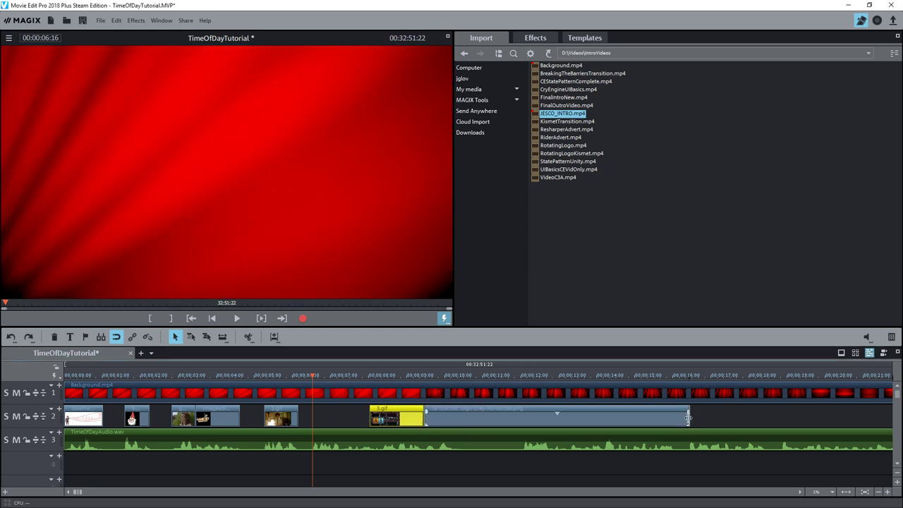
drag(689, 417, 459, 415)
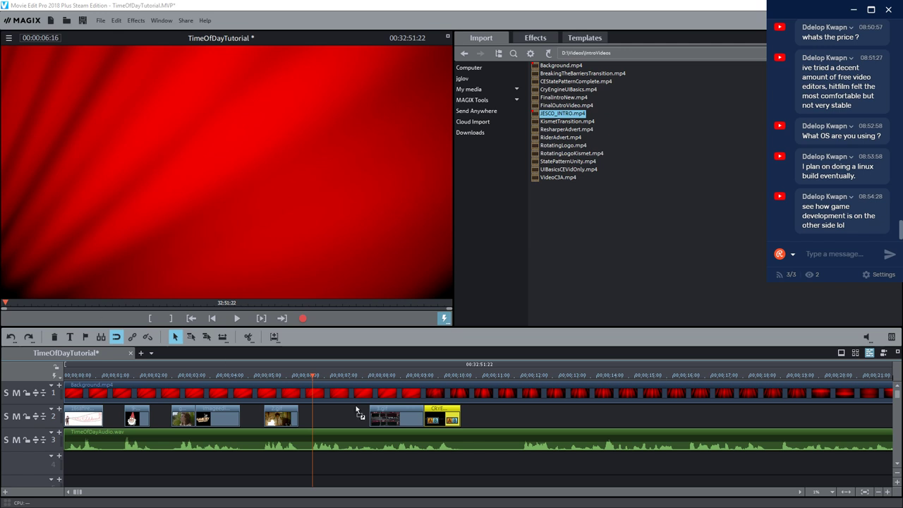
mouse_move(355, 405)
mouse_down()
mouse_move(363, 417)
mouse_move(332, 416)
mouse_move(342, 415)
mouse_up()
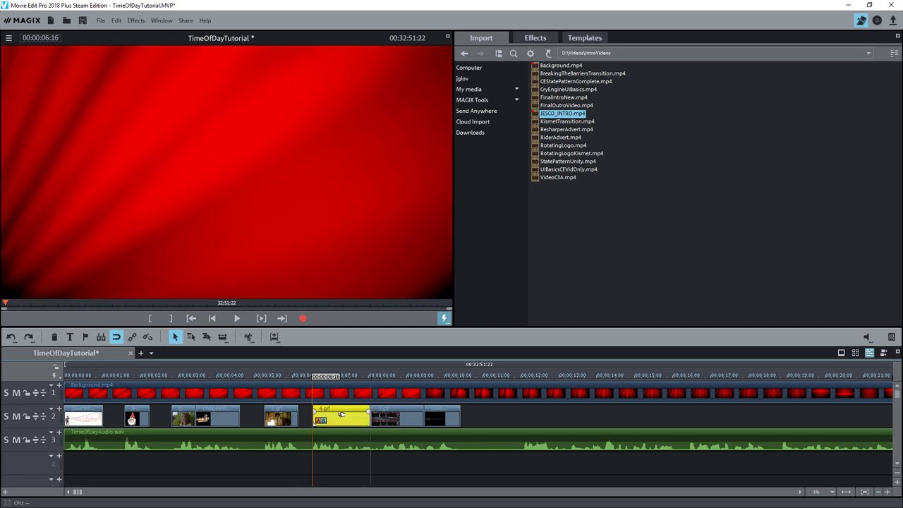
click(236, 318)
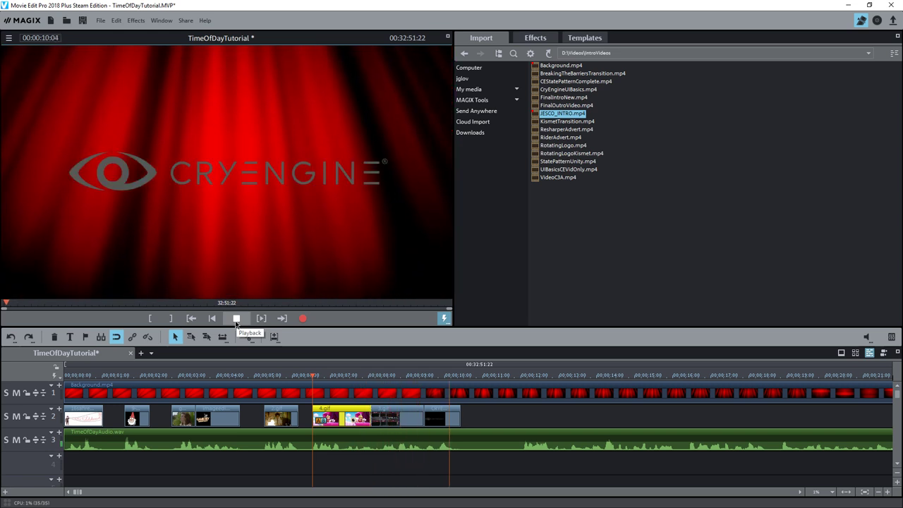
click(243, 317)
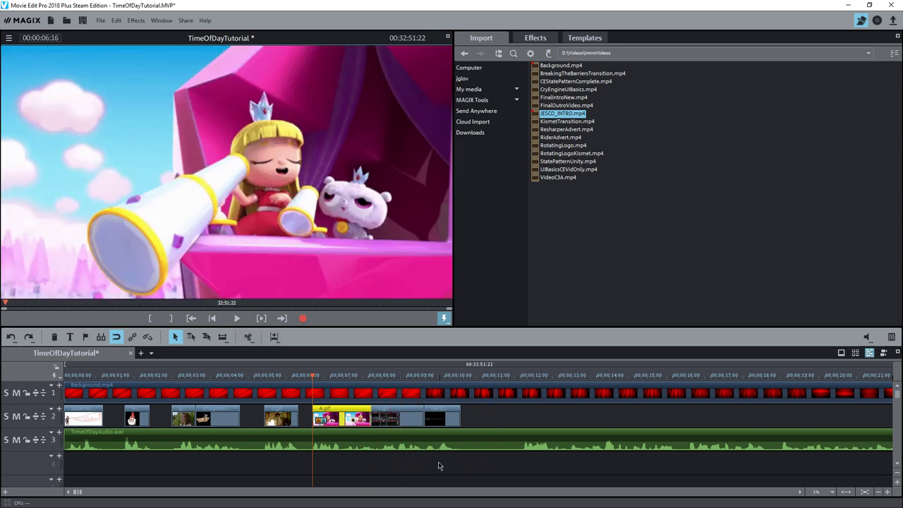
Trim the narration clip, Ctrl-copy it to track 4, and cut the copy's start
scroll(413, 463, down, 1)
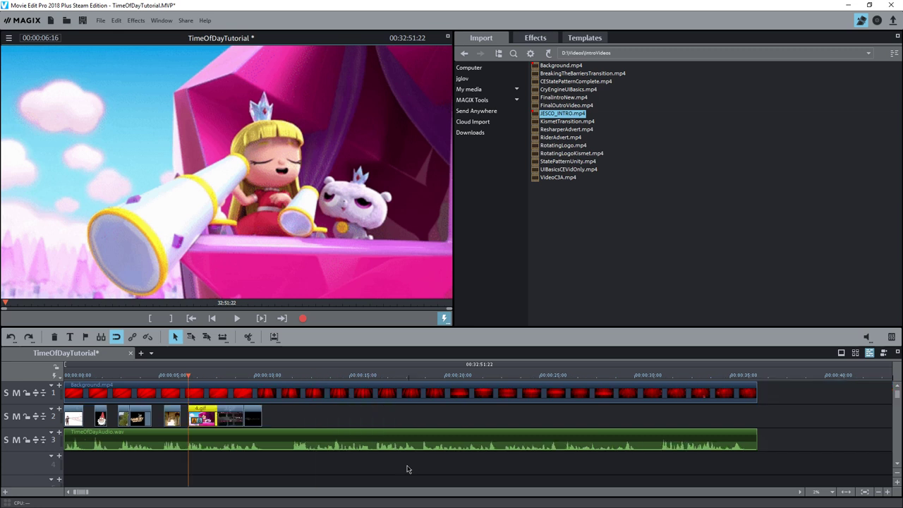
scroll(405, 470, down, 1)
scroll(404, 467, up, 3)
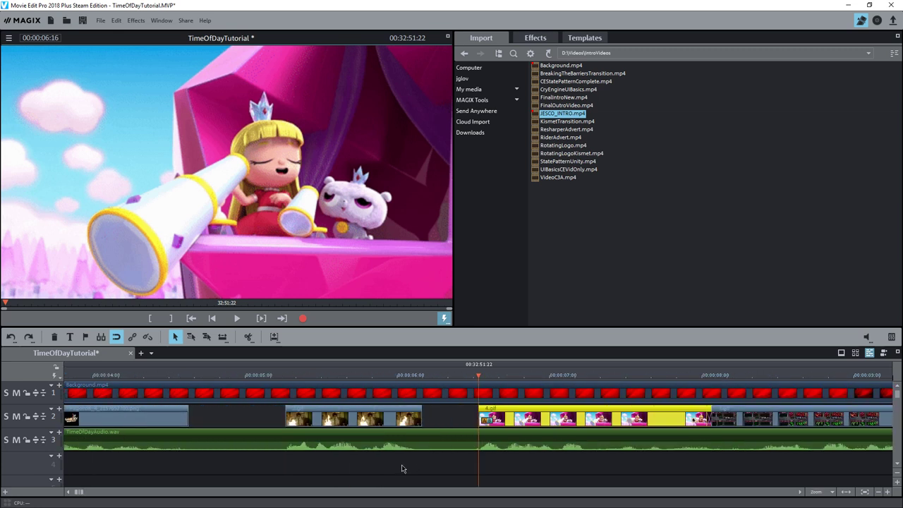
scroll(402, 466, down, 2)
scroll(402, 469, down, 1)
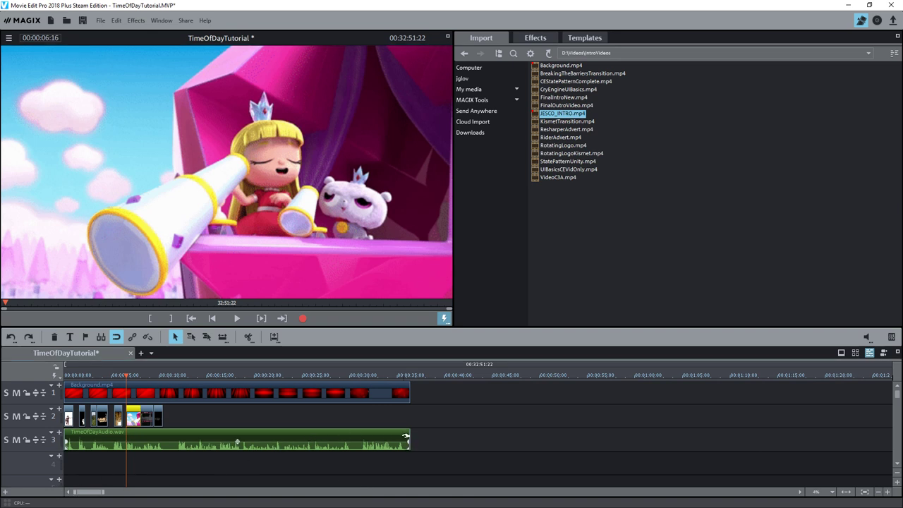
mouse_move(408, 438)
mouse_down()
mouse_move(250, 438)
mouse_move(437, 439)
mouse_move(410, 439)
mouse_up()
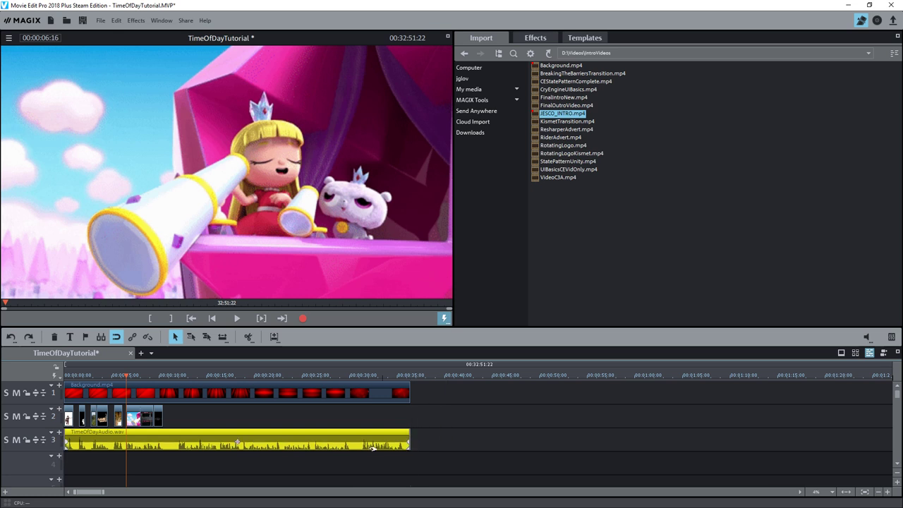
drag(331, 446, 332, 470)
drag(70, 466, 180, 463)
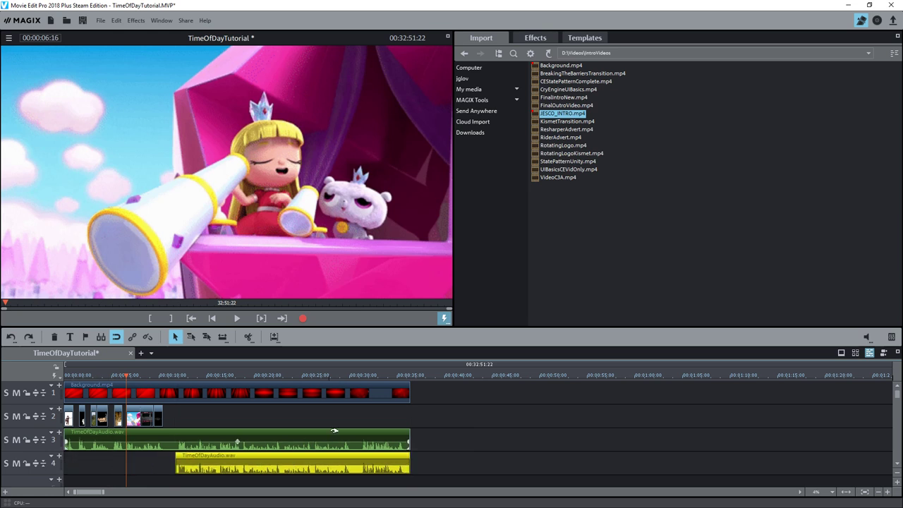
drag(408, 436, 221, 443)
Fine-trim the first narration clip's end and make Background.mp4 run to about 35 seconds
scroll(184, 459, up, 1)
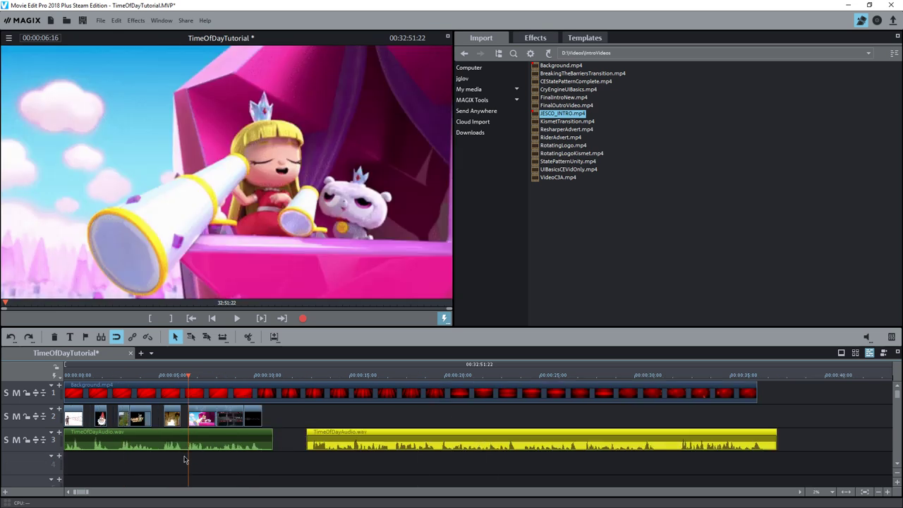
scroll(183, 460, up, 1)
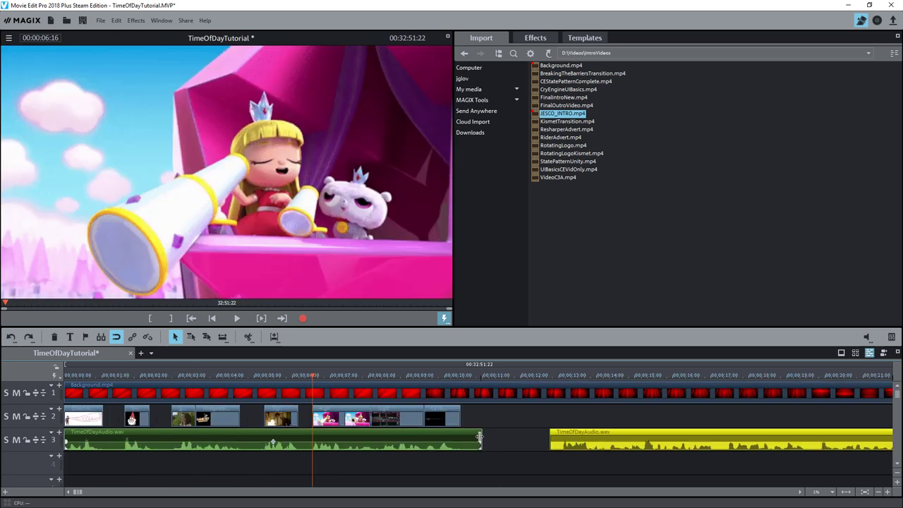
drag(482, 438, 468, 438)
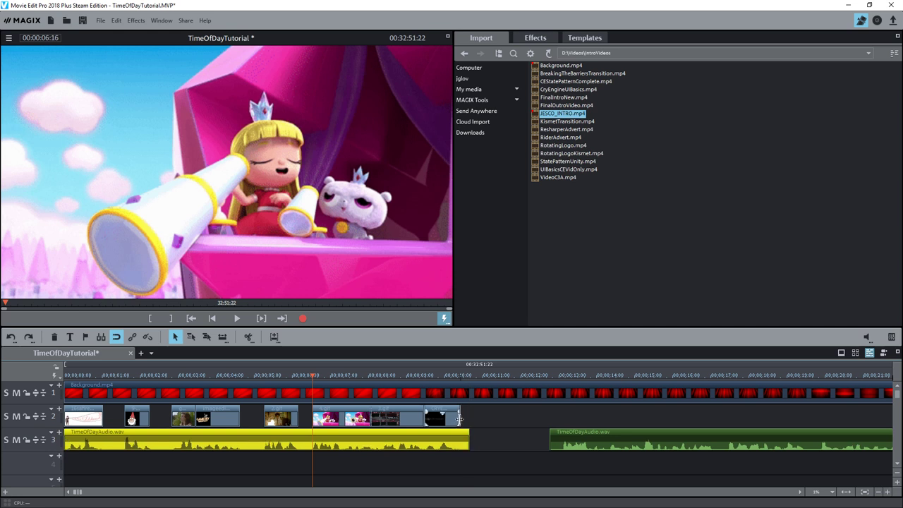
click(455, 415)
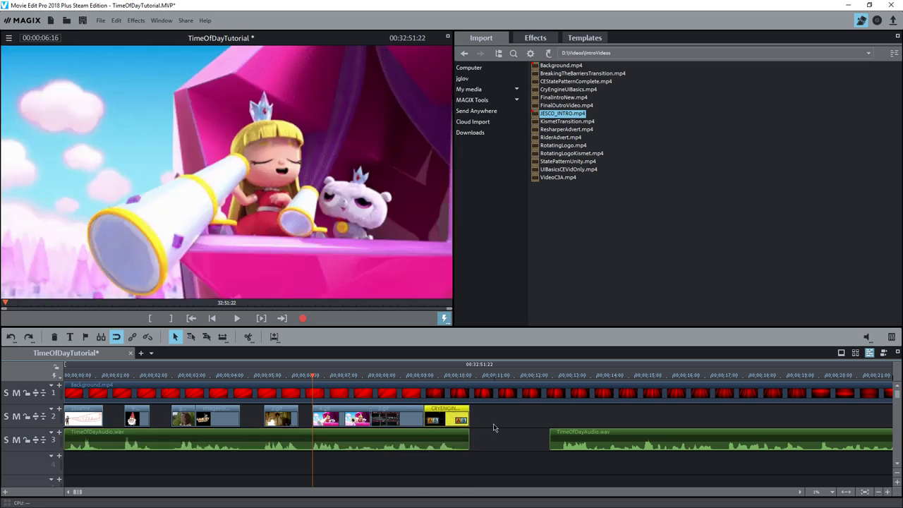
scroll(493, 424, down, 1)
drag(756, 393, 267, 396)
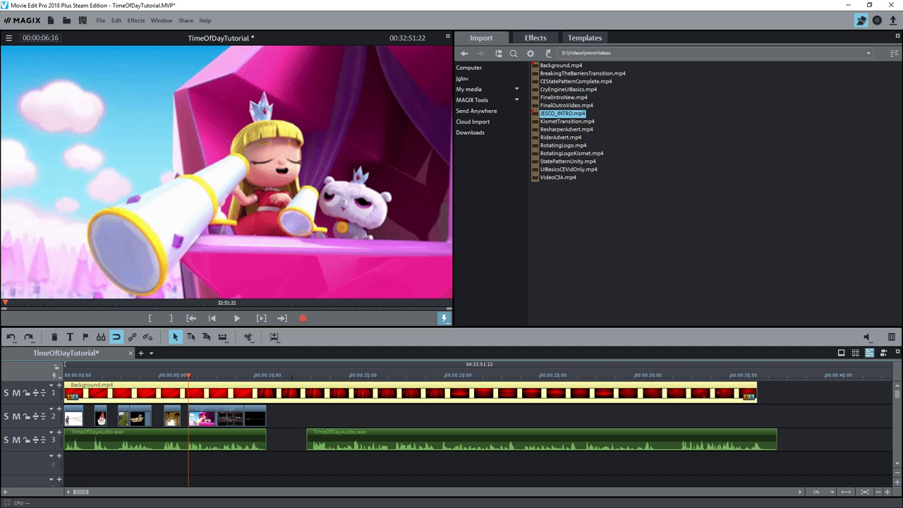
Move the second narration copy down to track 4 and delete it
click(327, 432)
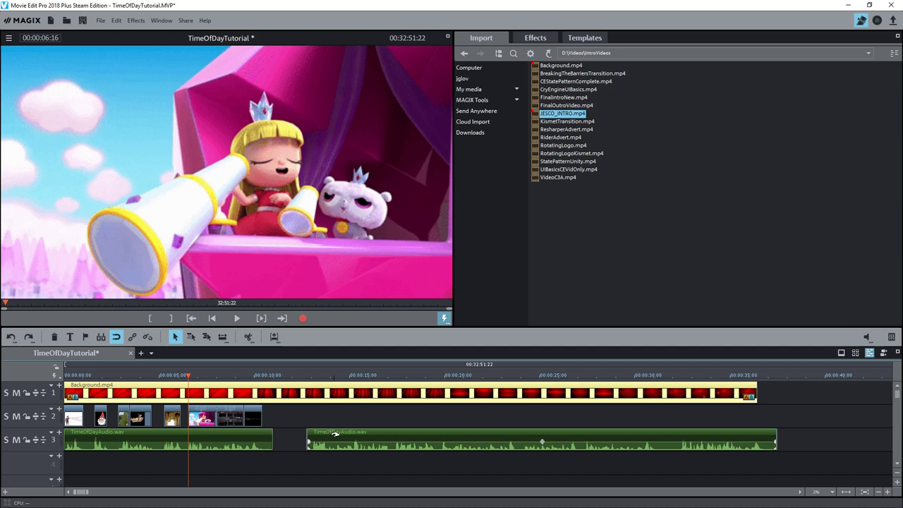
drag(327, 432, 309, 456)
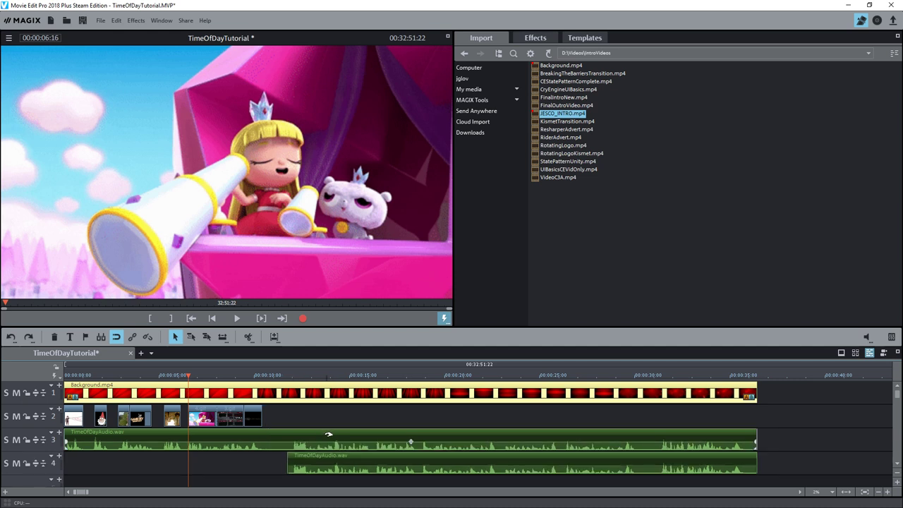
click(366, 467)
double_click(366, 467)
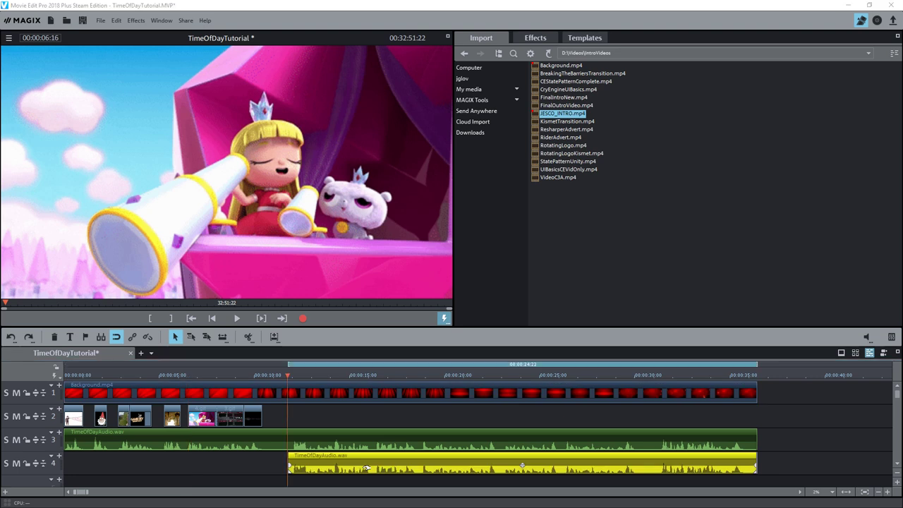
click(635, 94)
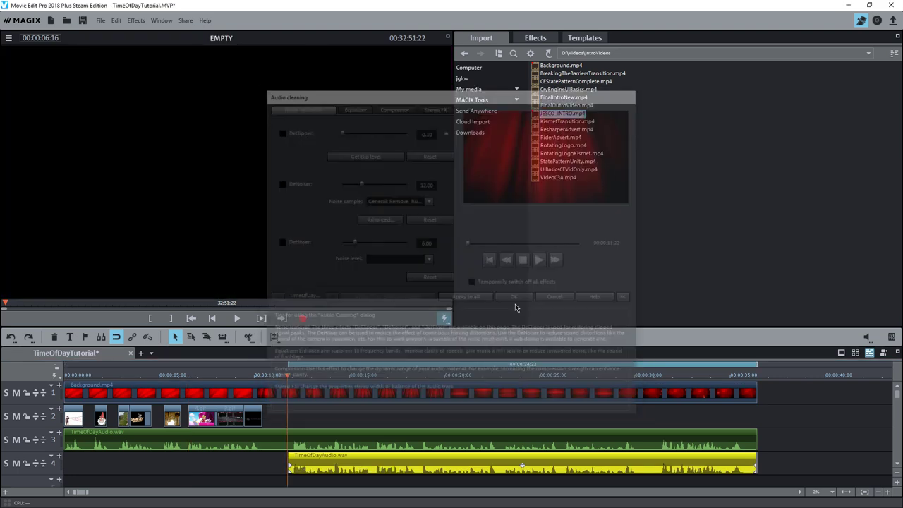
key(Delete)
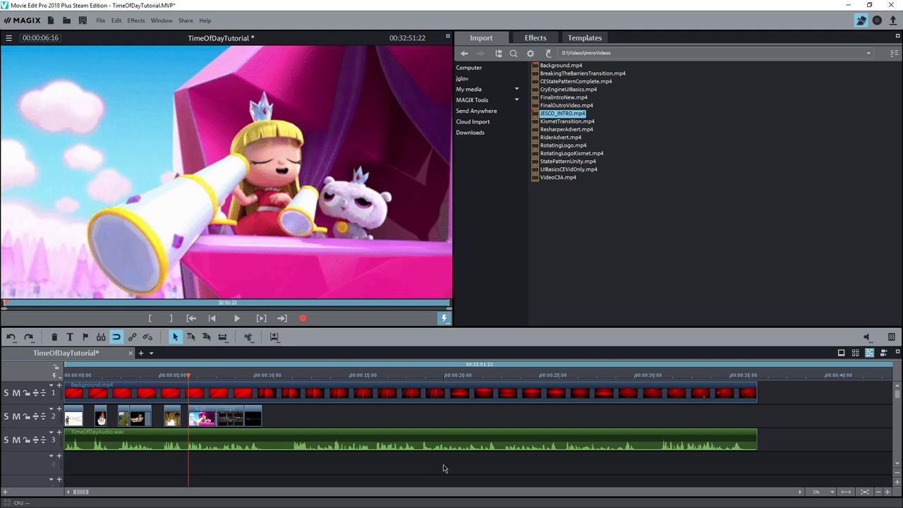
Scrub the timeline to review the area after the curtain background
scroll(444, 463, right, 10)
scroll(438, 459, down, 6)
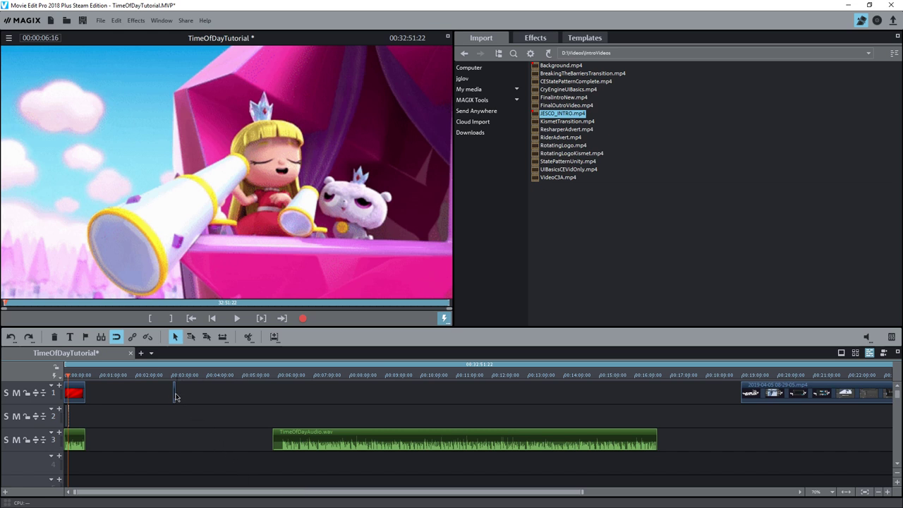
drag(174, 375, 110, 375)
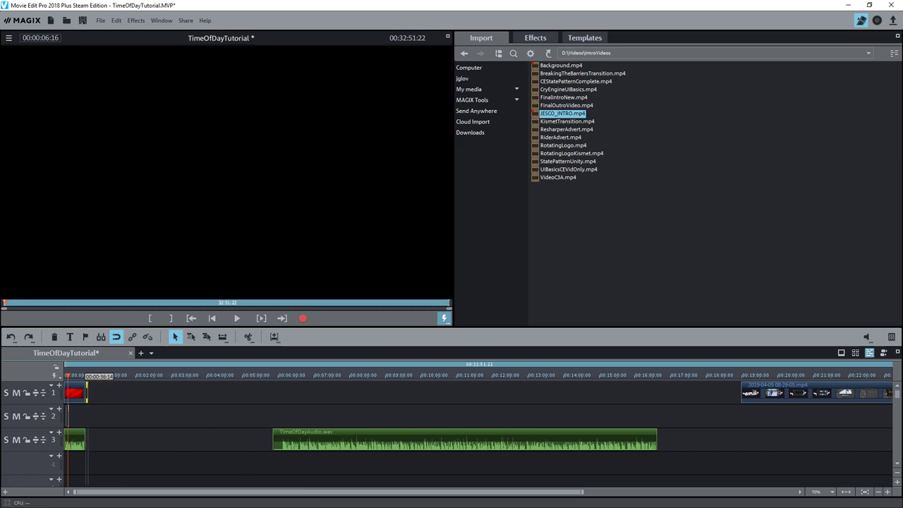
scroll(128, 413, up, 3)
scroll(232, 456, up, 2)
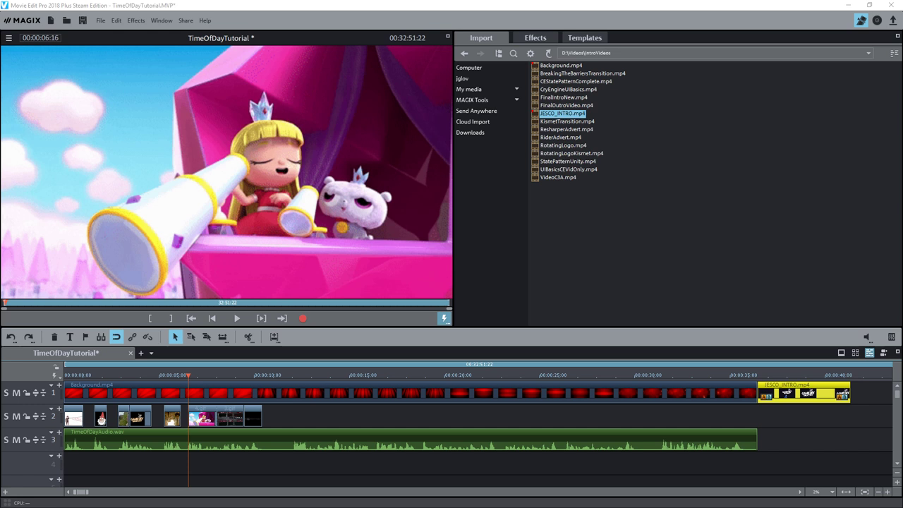
Move a narration clip to new track 4, trimming the track 3 start and track 4 end
click(285, 431)
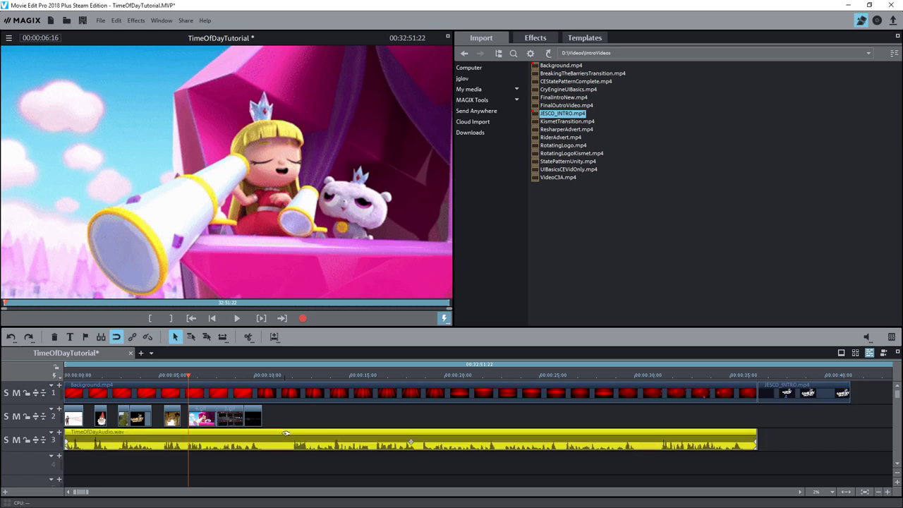
drag(286, 434, 202, 463)
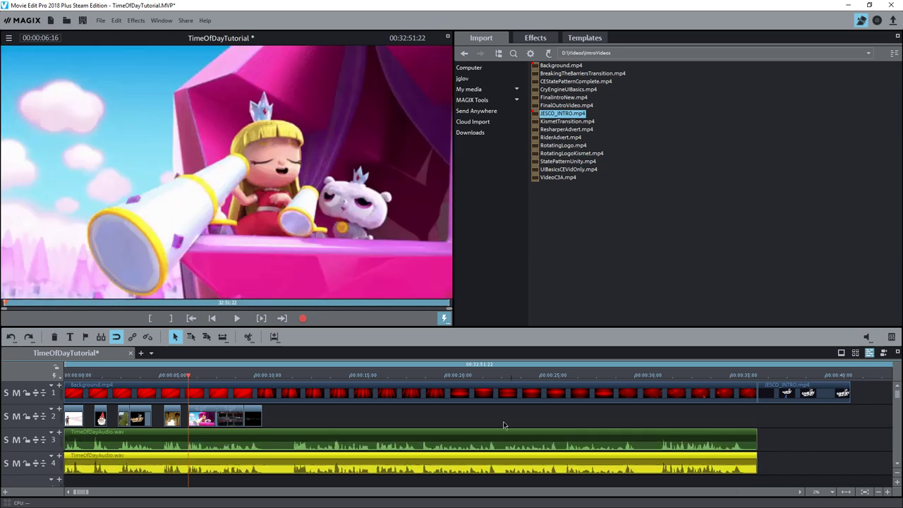
drag(64, 438, 290, 442)
click(396, 465)
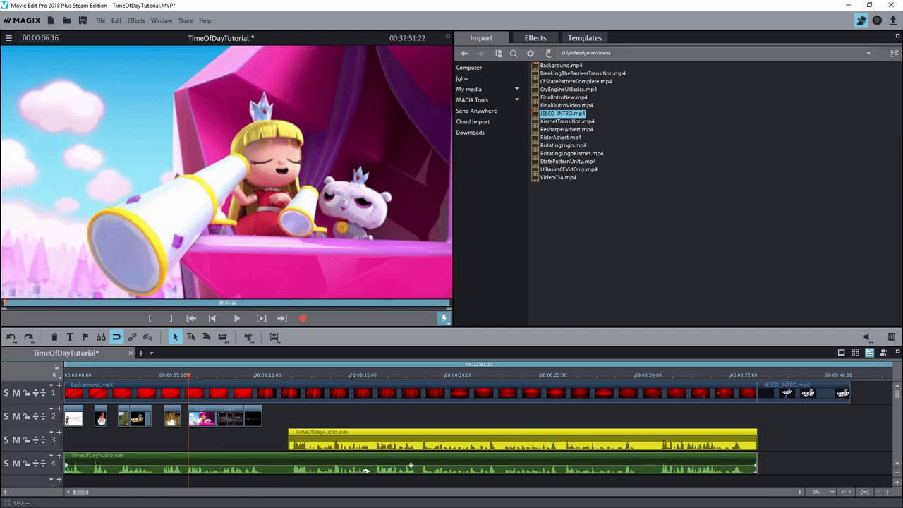
drag(755, 464, 268, 465)
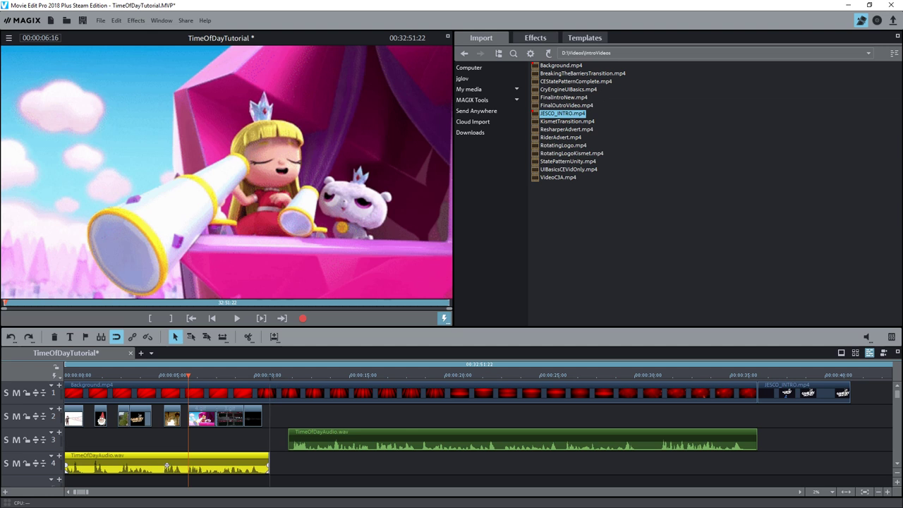
Extend the last track 2 clip and line both narration clips up at track 3's start
click(263, 419)
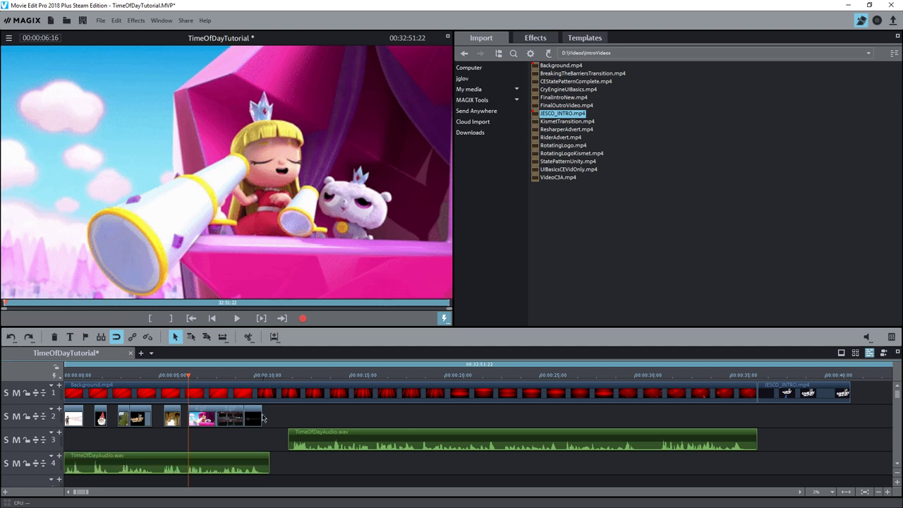
drag(263, 419, 268, 419)
drag(238, 457, 238, 434)
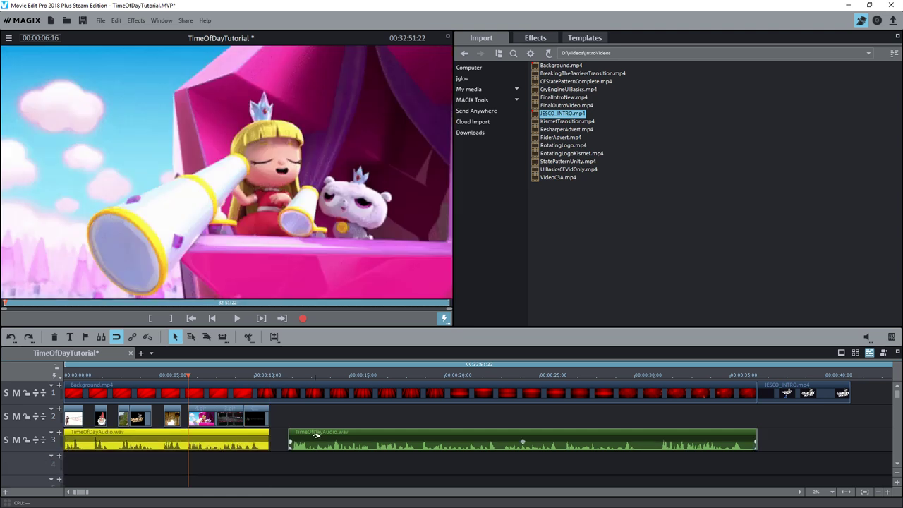
drag(315, 436, 300, 435)
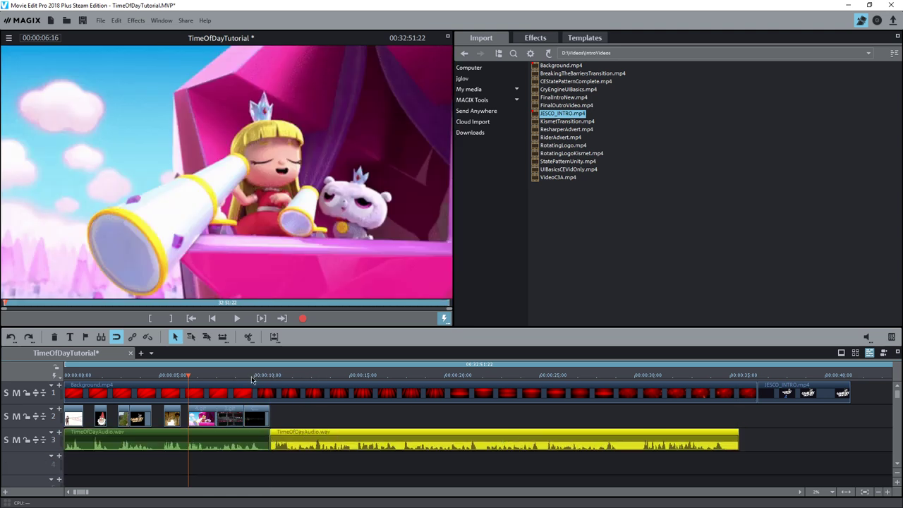
Preview the intro from 00:00:09:25, then stop playback
click(251, 375)
click(236, 318)
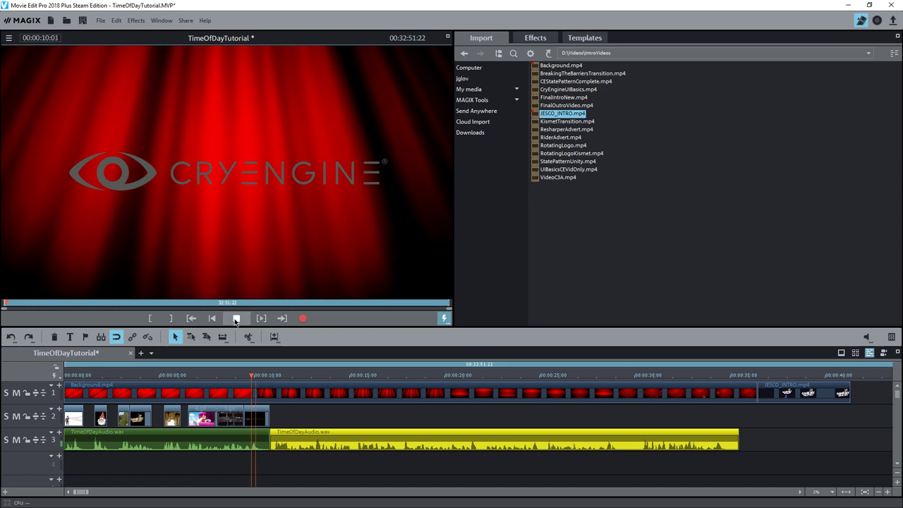
click(236, 319)
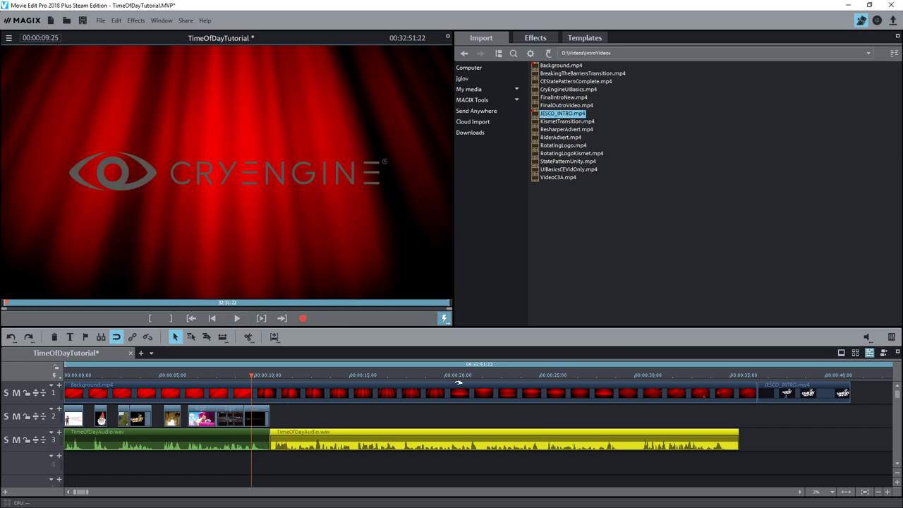
Shift JESCO_INTRO slightly later on track 1 and shorten the Background clip's end
scroll(621, 420, down, 2)
mouse_move(418, 398)
mouse_down()
mouse_move(427, 399)
mouse_move(401, 392)
mouse_move(408, 398)
mouse_up()
click(427, 399)
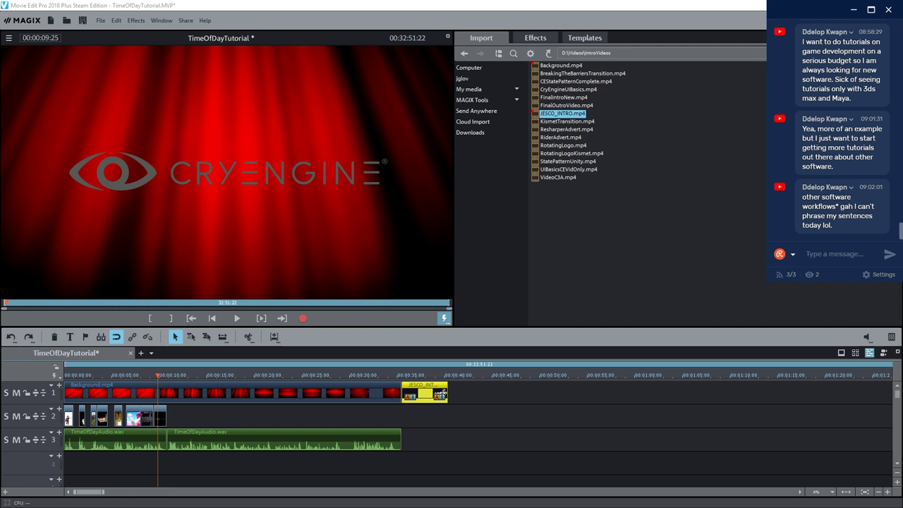
Scrub the preview from 00:00:17:00 back to about 00:00:11 to check the curtains
click(223, 374)
drag(219, 375, 166, 382)
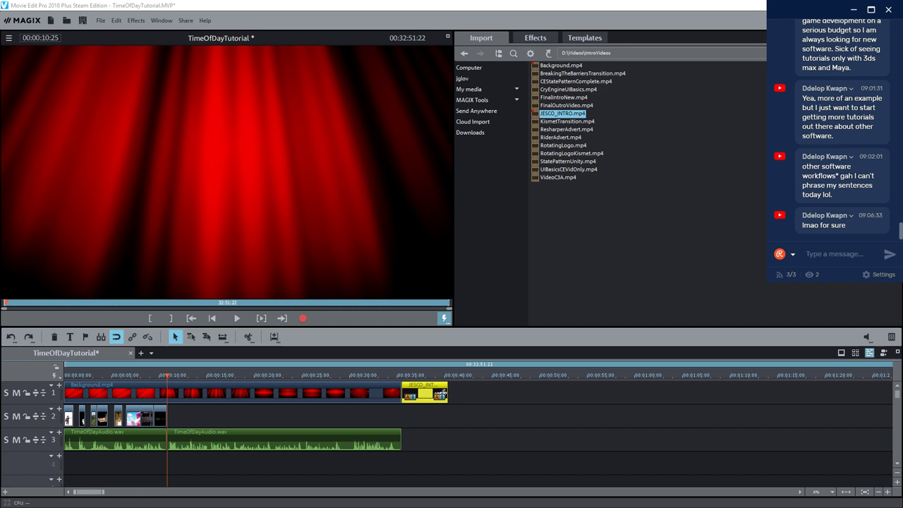
Place the 'That's just a bunch of words' GIF on track 2 after the others and preview it
drag(444, 393, 173, 419)
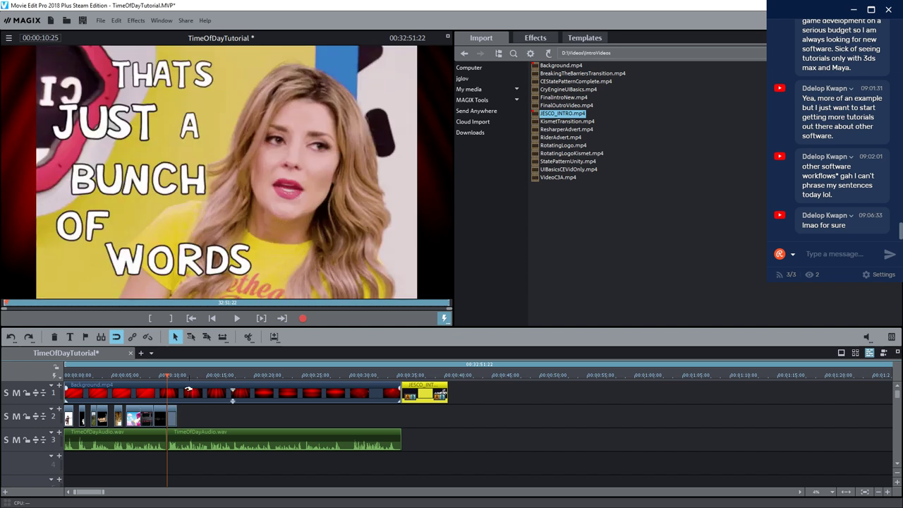
click(230, 313)
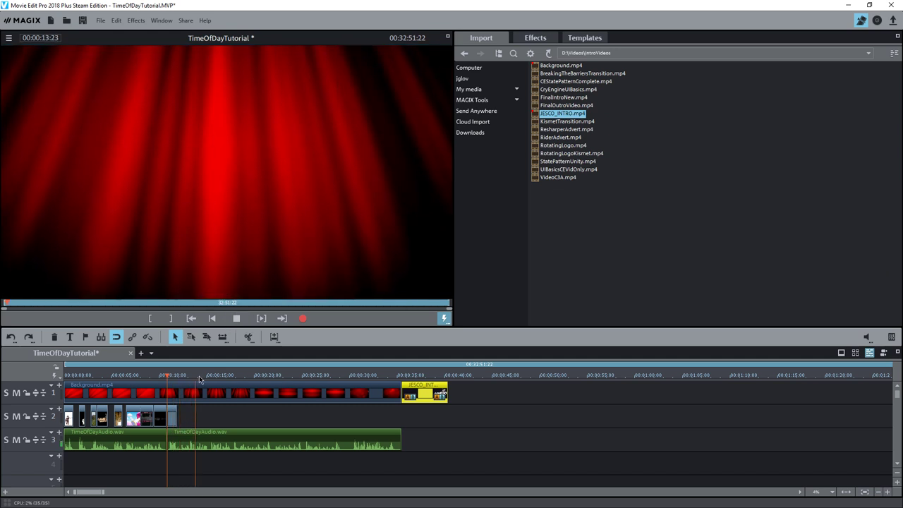
key(space)
Check where the new GIF ends, around 00:00:12:03–00:00:13:00, replaying from 00:00:10:25
click(174, 418)
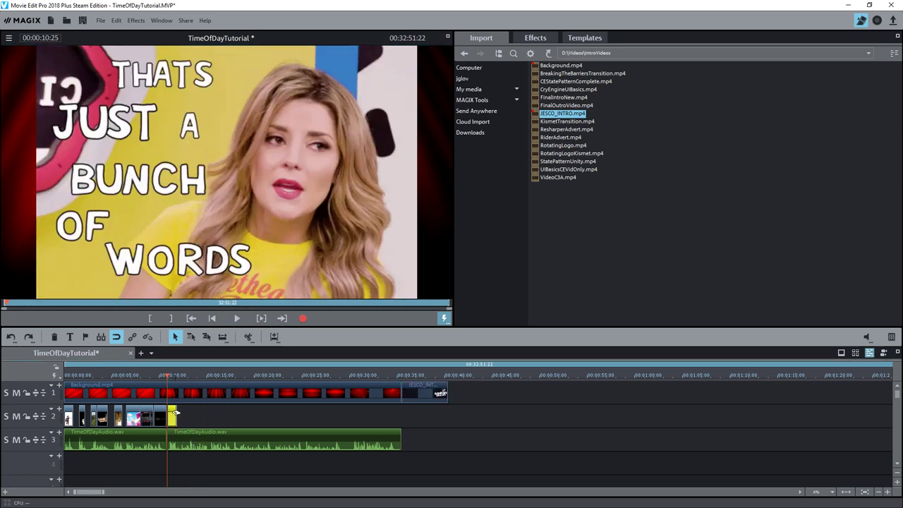
click(178, 379)
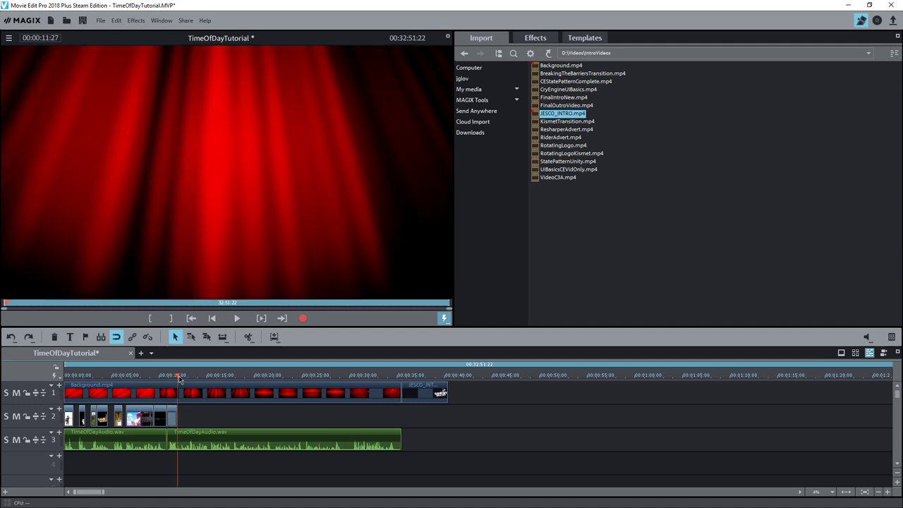
drag(178, 379, 177, 376)
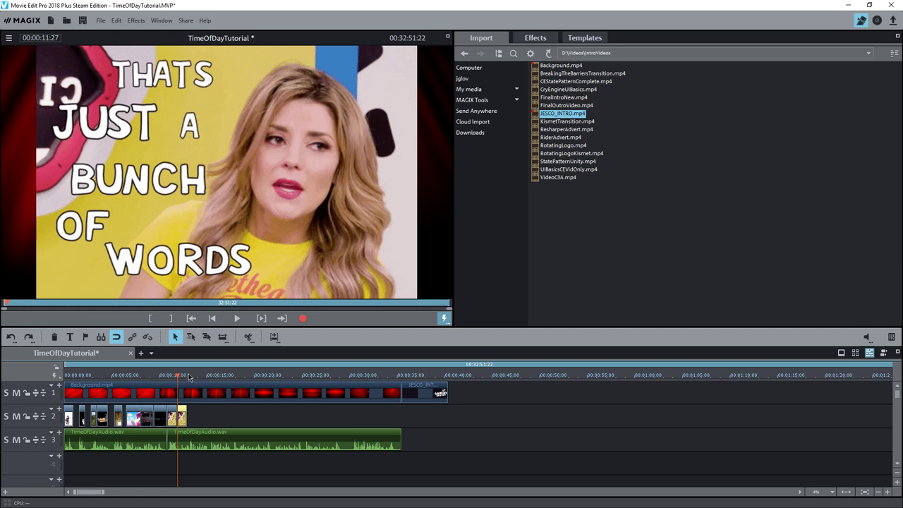
click(187, 376)
drag(188, 377, 187, 376)
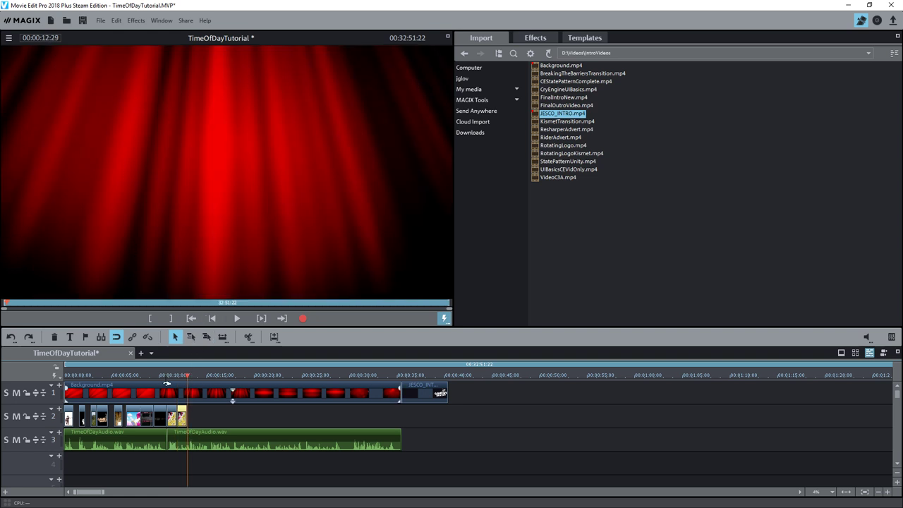
click(166, 376)
click(235, 319)
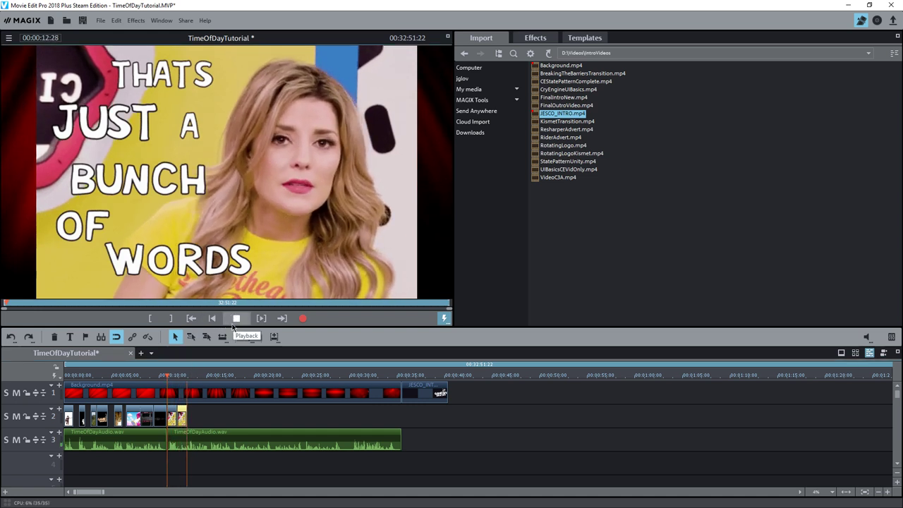
click(237, 318)
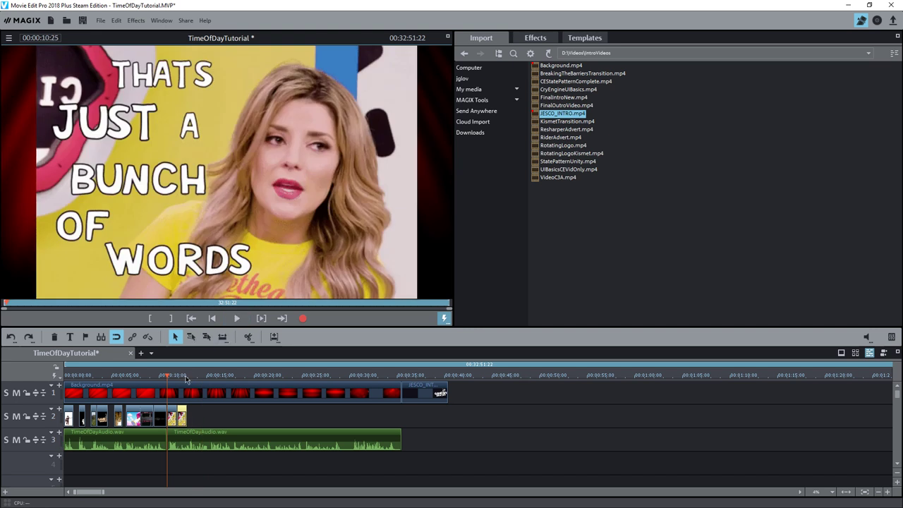
click(187, 376)
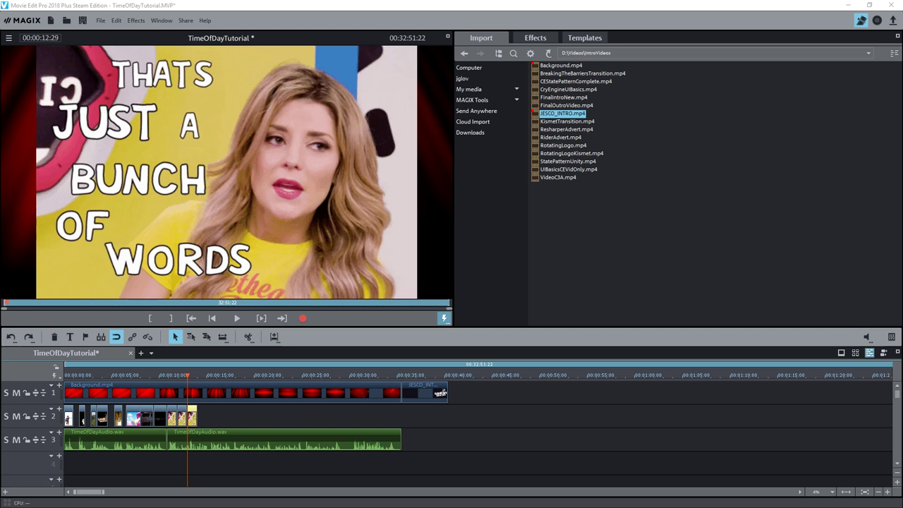
Append another short GIF after the yellow clip and play from 00:00:10:25 until the logo appears
drag(562, 113, 205, 416)
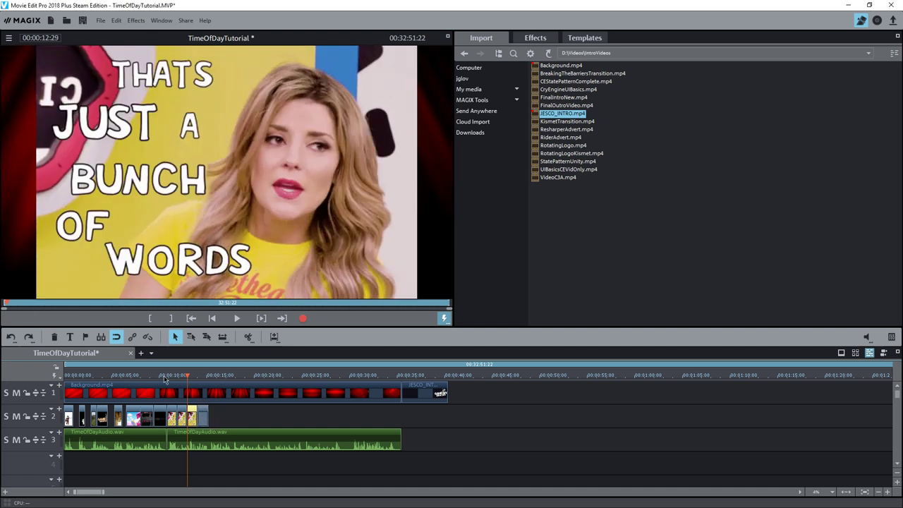
click(168, 378)
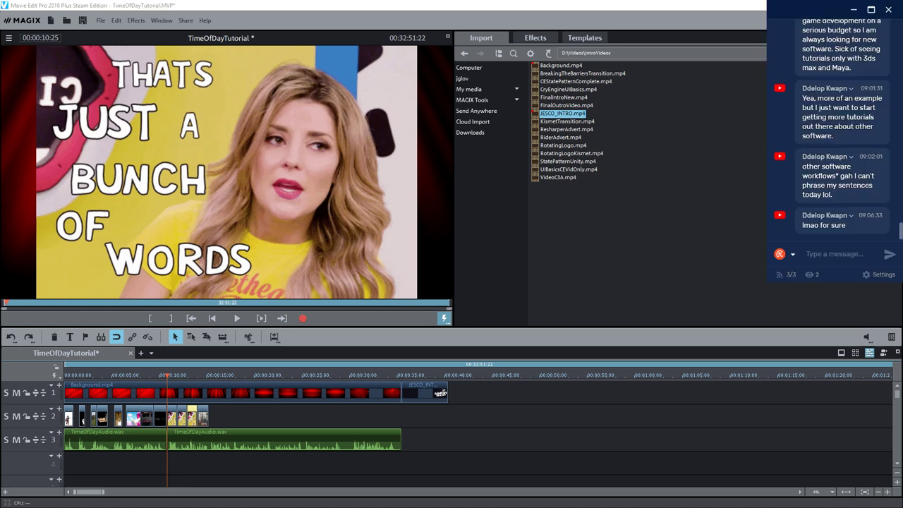
click(235, 319)
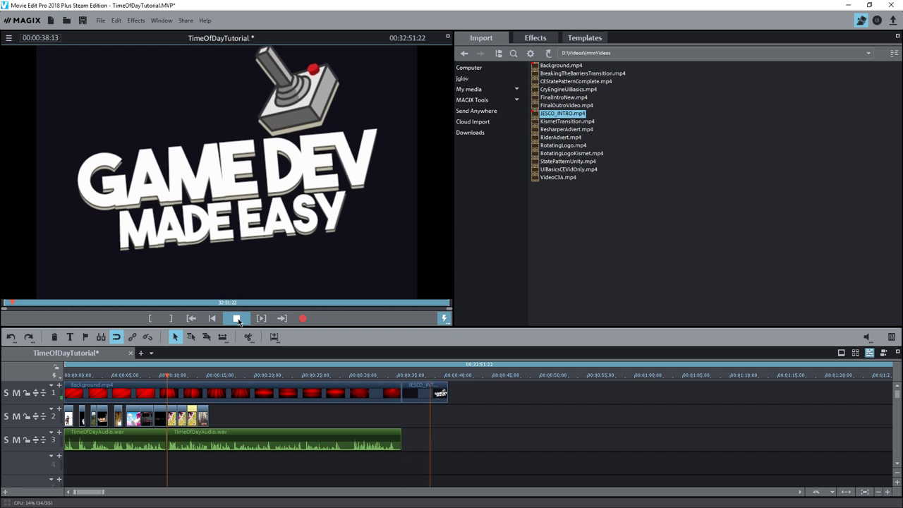
click(237, 319)
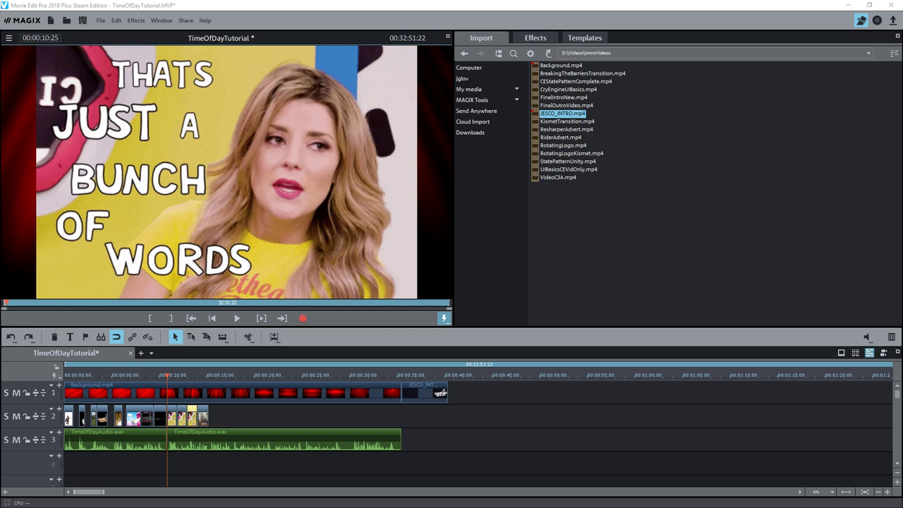
Place the Mario and Sonic GIF on track 2 near 00:00:32 and preview that section
drag(440, 393, 385, 420)
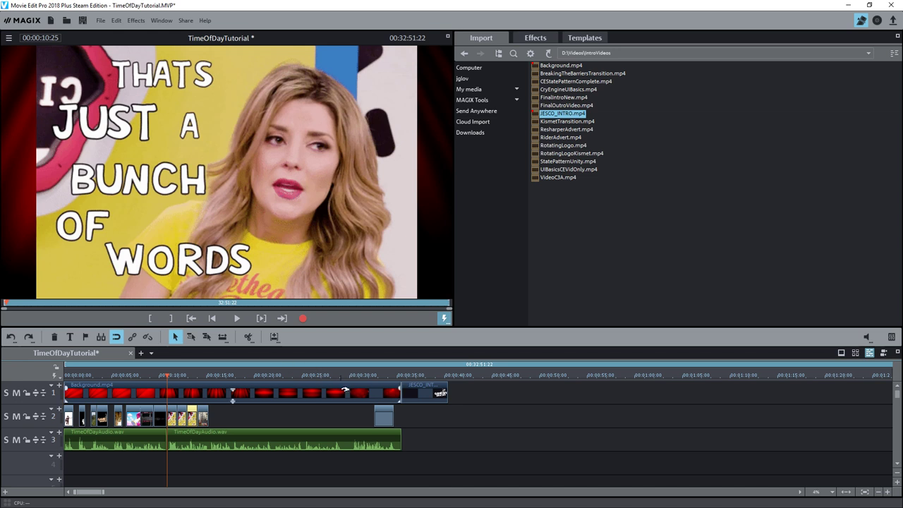
click(364, 379)
click(236, 318)
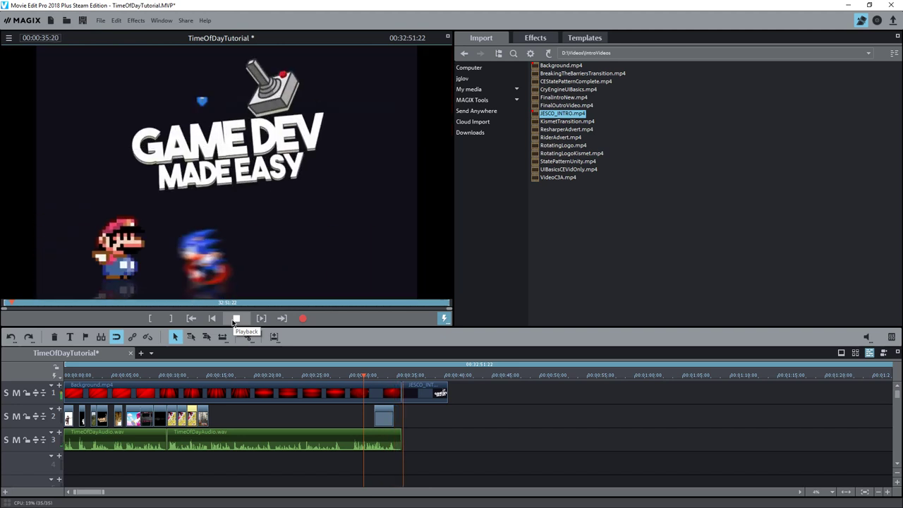
click(237, 318)
Select the JESCO_INTRO logo clip at a full-logo frame and open its video effects
click(423, 393)
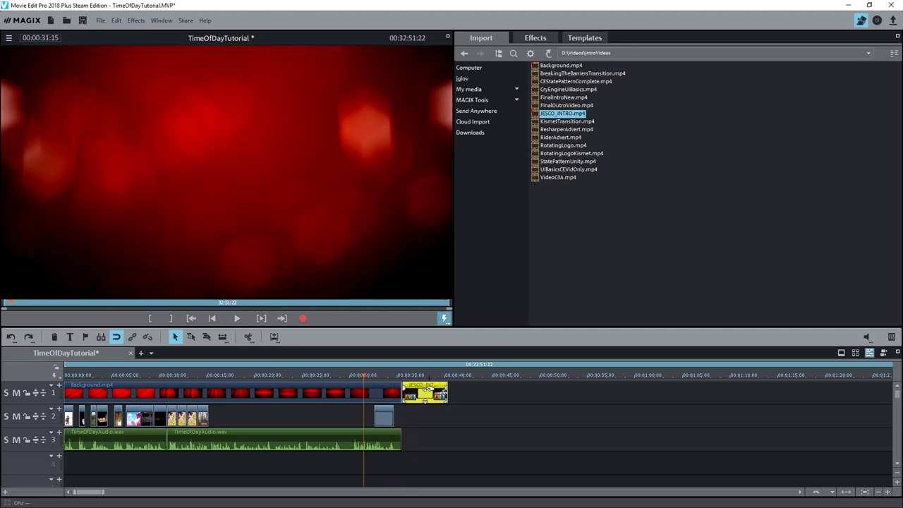
click(416, 376)
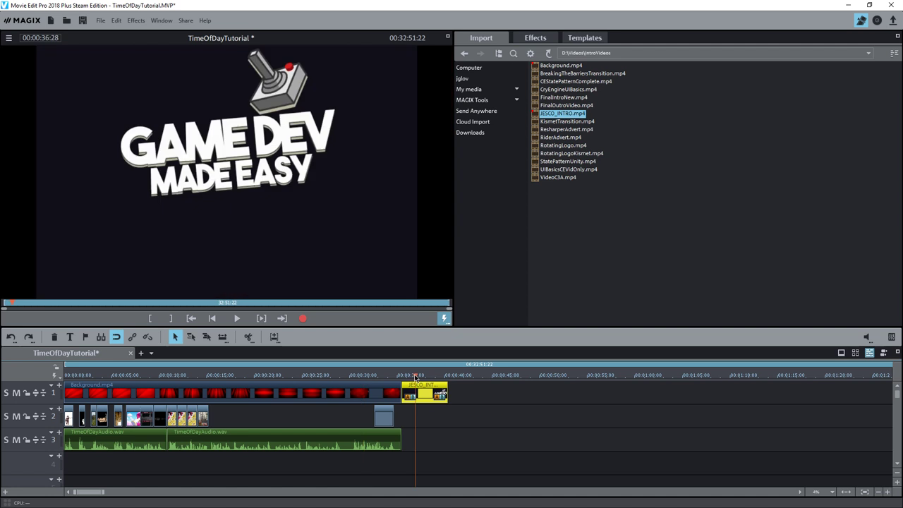
click(552, 38)
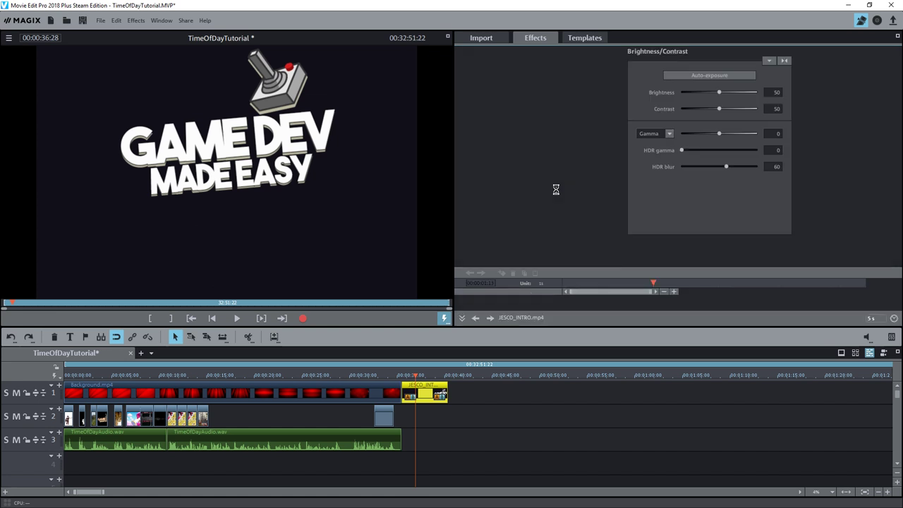
Resize the logo to width 2275 and height 1080, repositioning it to fill the frame
scroll(555, 182, down, 3)
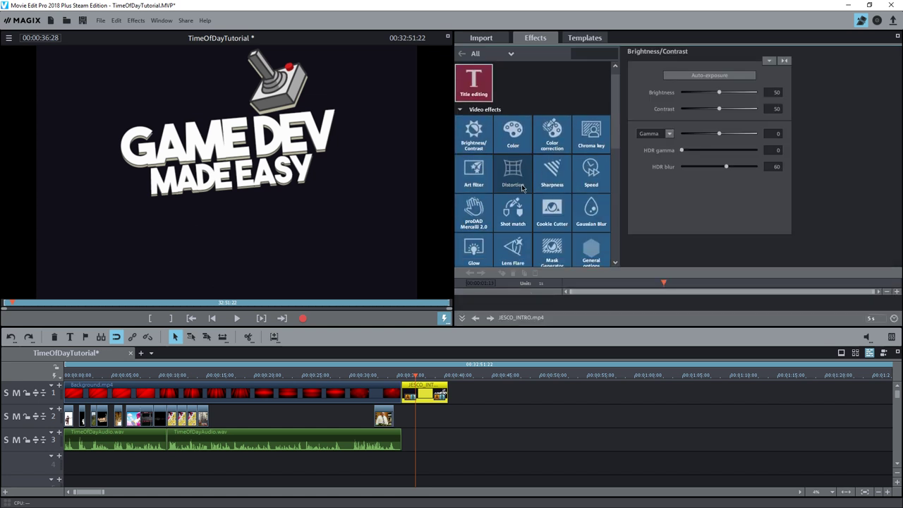
click(484, 195)
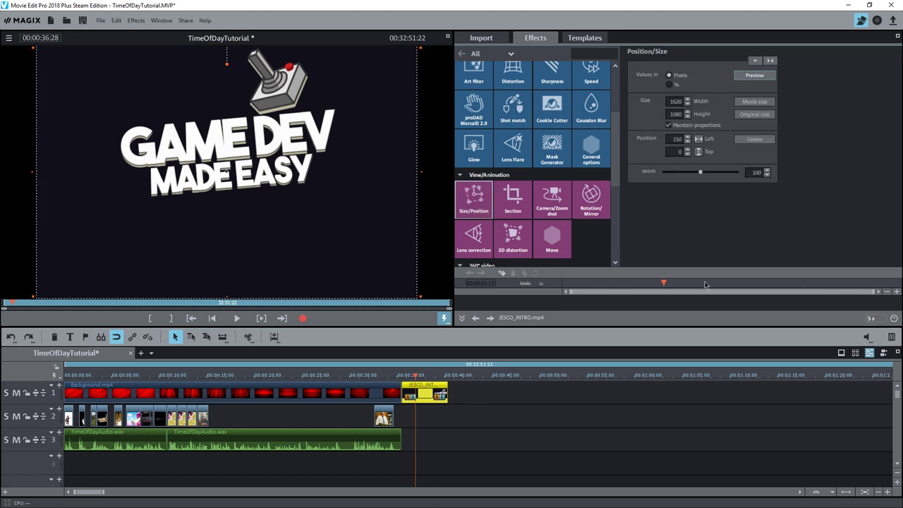
double_click(678, 101)
text(2275)
key(Return)
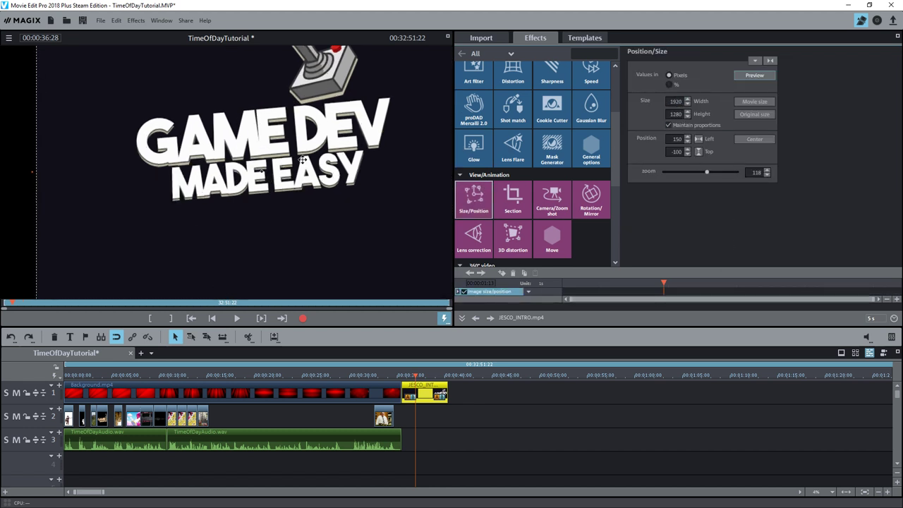
drag(291, 162, 254, 137)
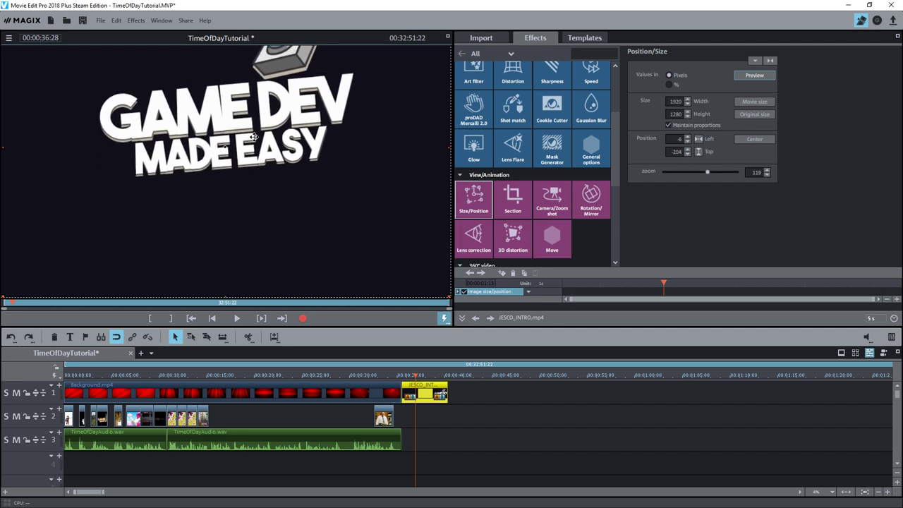
click(669, 125)
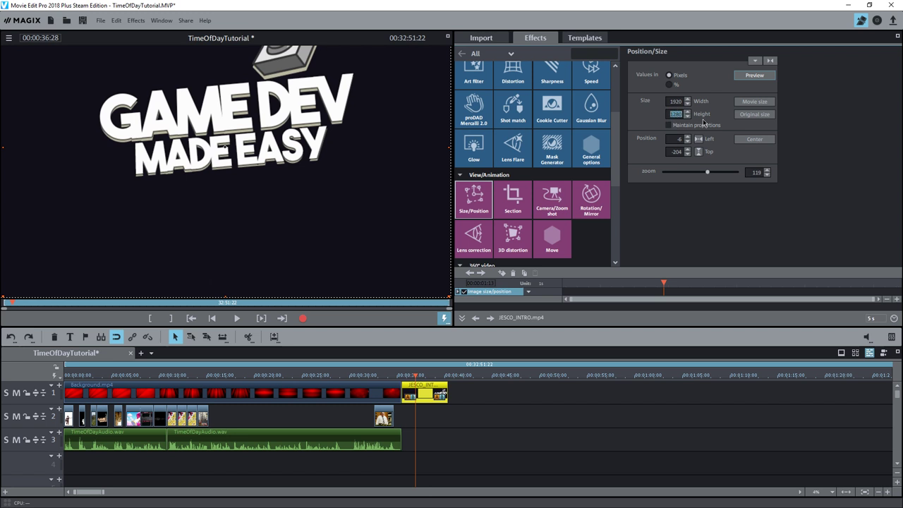
text(1080)
key(Return)
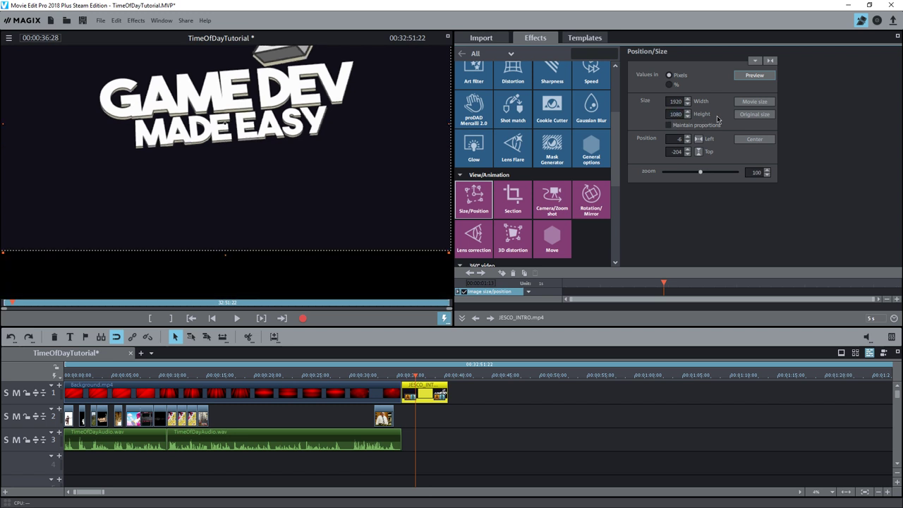
drag(371, 122, 374, 169)
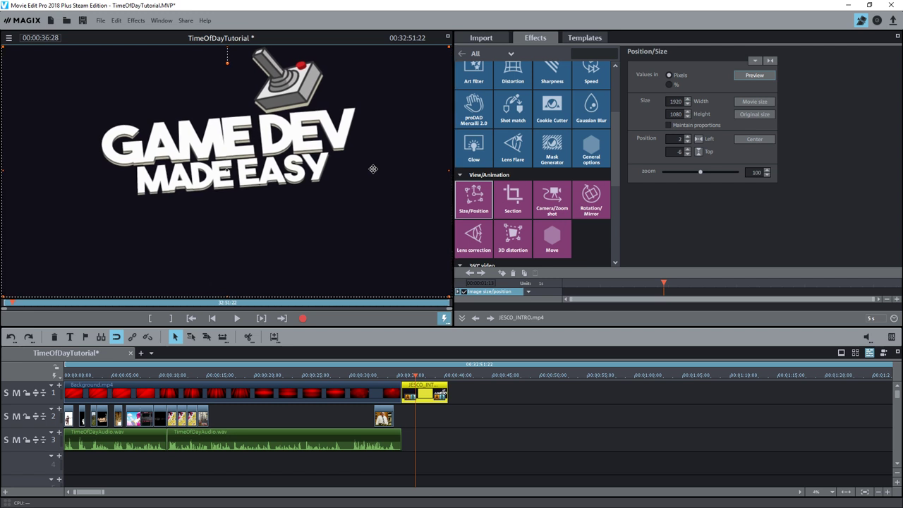
Play the logo section from 00:00:35:15 to check it, then deselect the clip
click(401, 378)
click(237, 318)
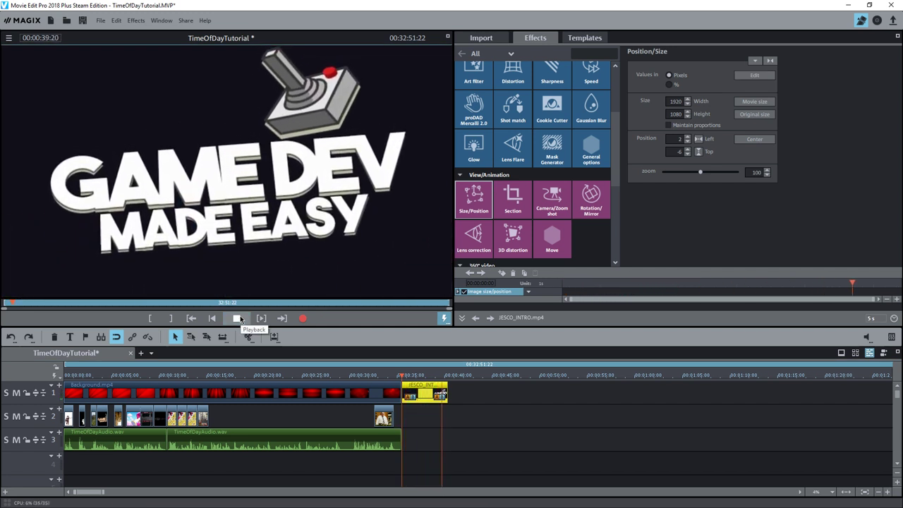
click(241, 318)
click(489, 421)
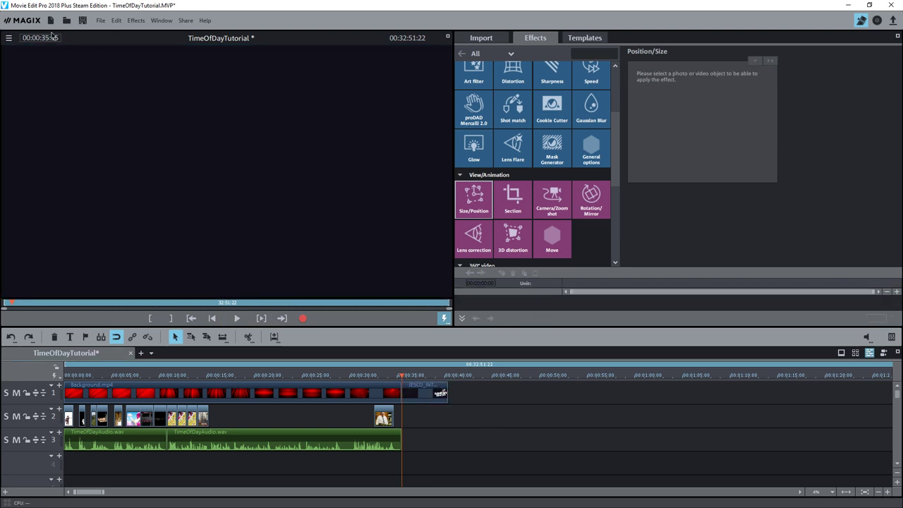
Save the project as TimeOfDayTutorial from the File menu
click(101, 20)
click(124, 65)
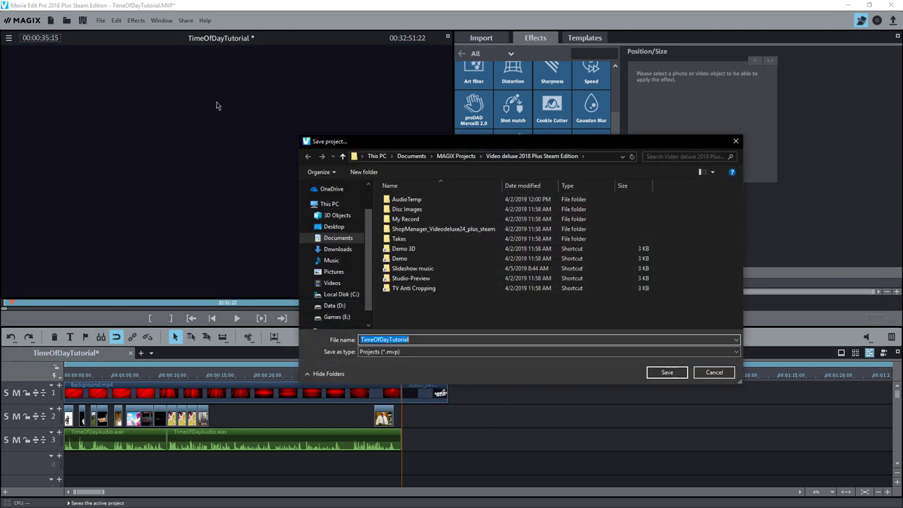
click(666, 372)
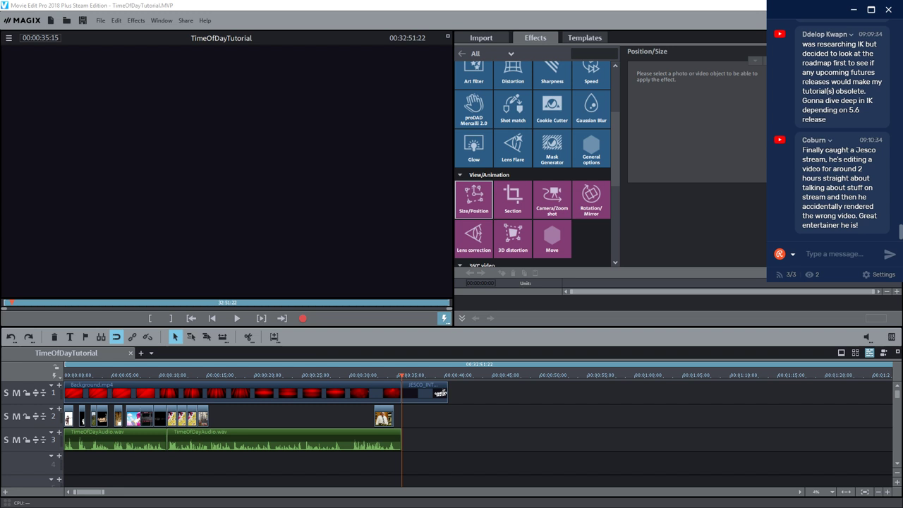
Drag the TimeOfDayAudio.wav narration and screen recording left to start right after the intro, near 00:00:40:12
scroll(469, 446, down, 3)
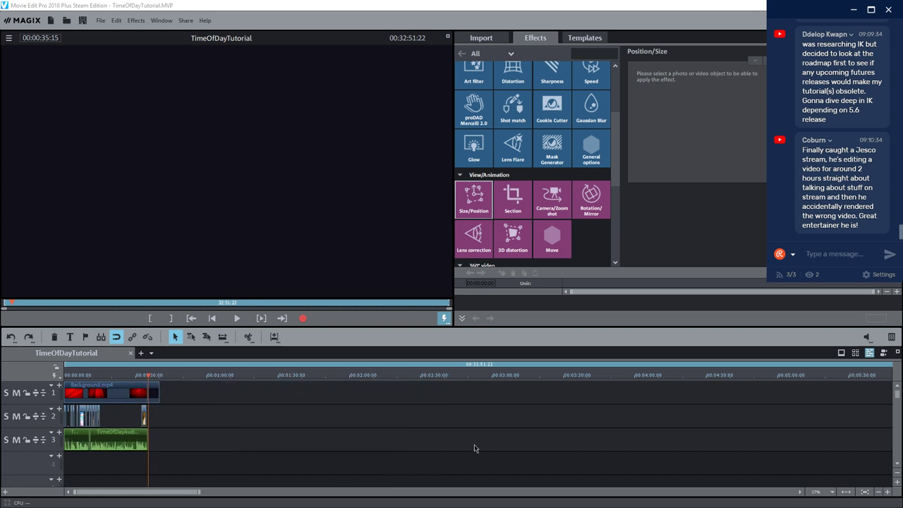
scroll(474, 449, down, 5)
click(445, 438)
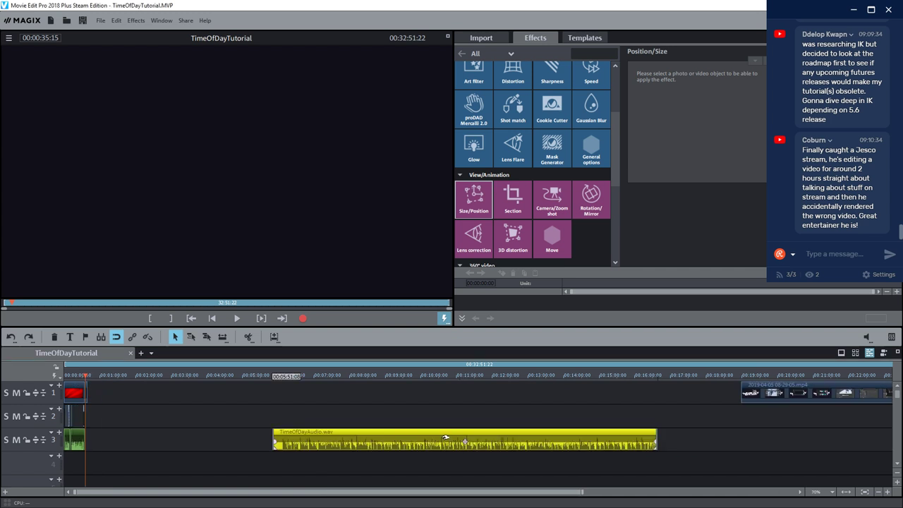
drag(445, 438, 289, 439)
drag(766, 393, 127, 394)
scroll(171, 466, up, 2)
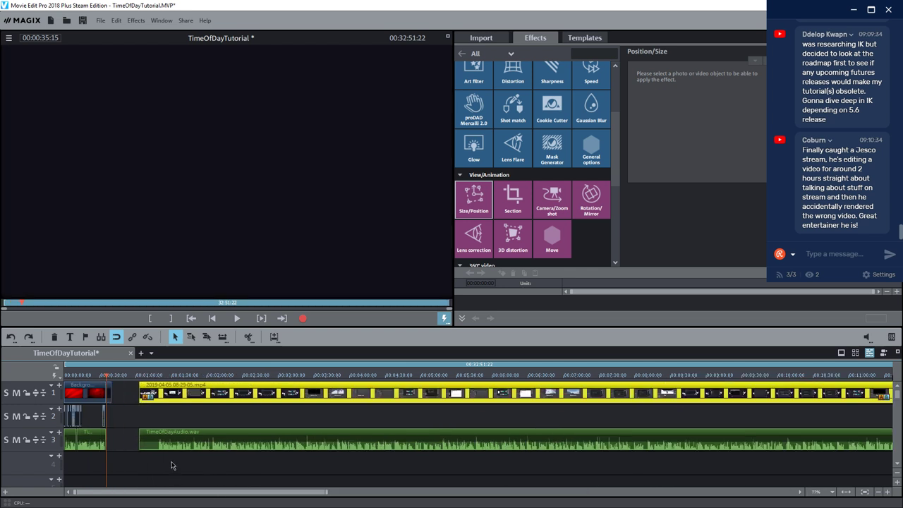
scroll(171, 465, up, 3)
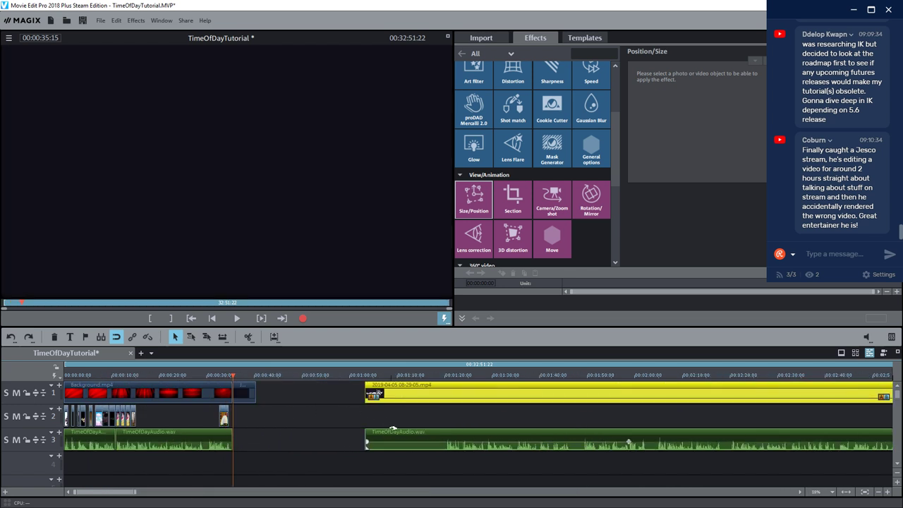
drag(393, 430, 260, 437)
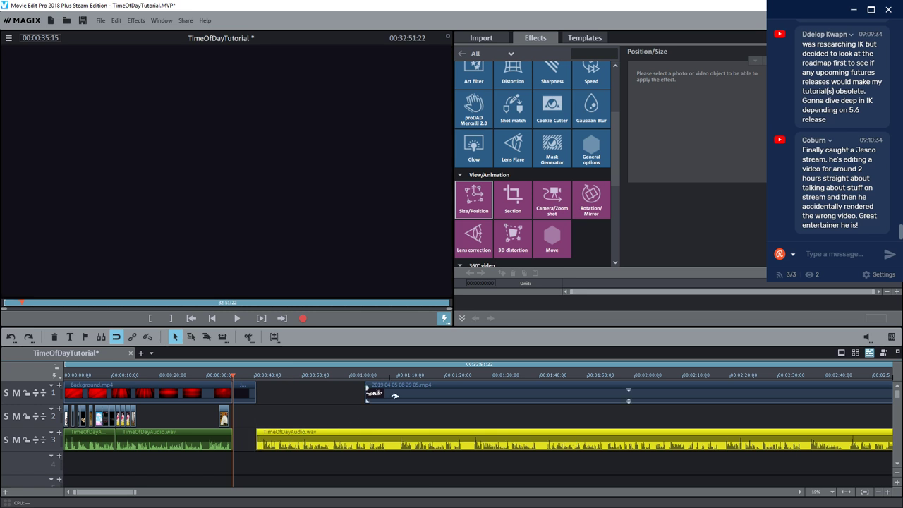
drag(367, 392, 296, 393)
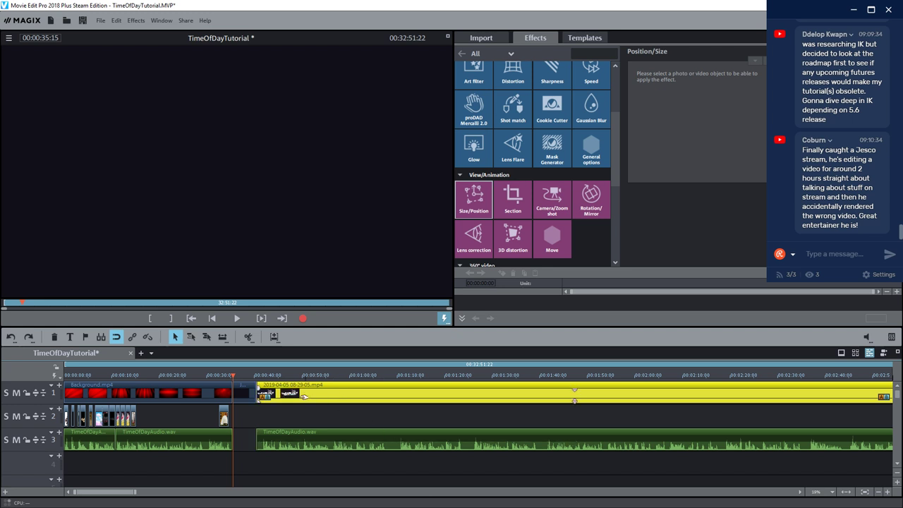
click(257, 375)
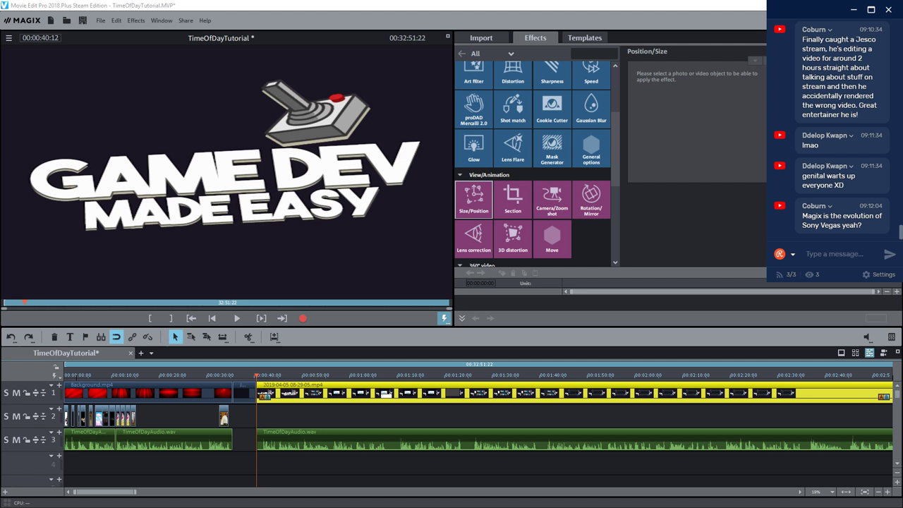
Scrub through the screen recording and nudge it a few pixels later on its track
click(276, 384)
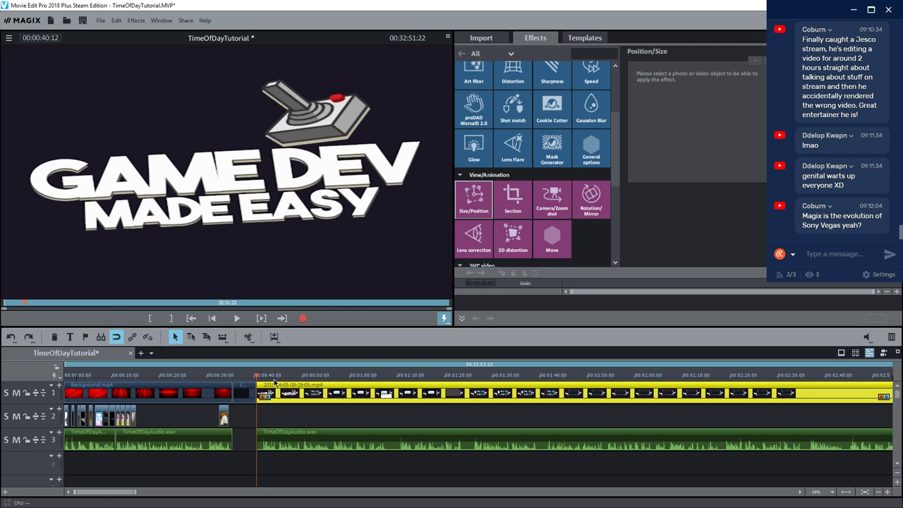
drag(275, 384, 537, 377)
drag(307, 396, 317, 396)
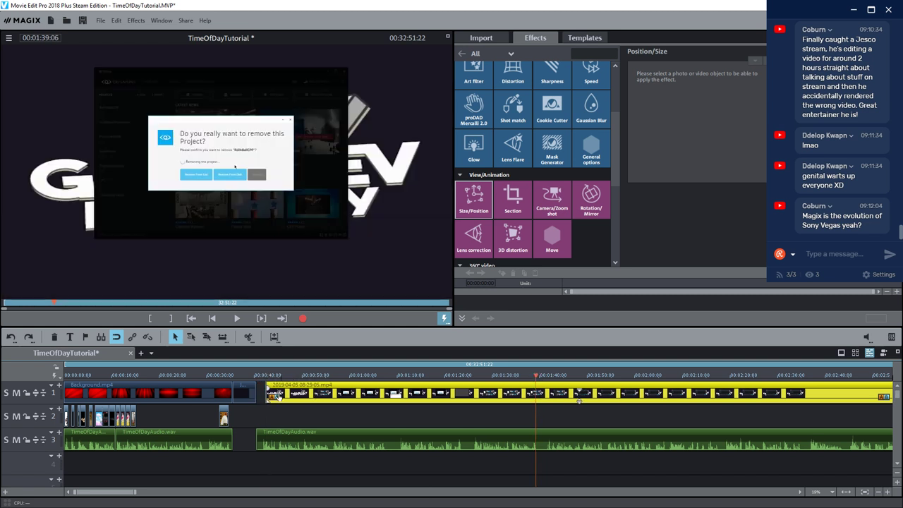
drag(535, 376, 540, 375)
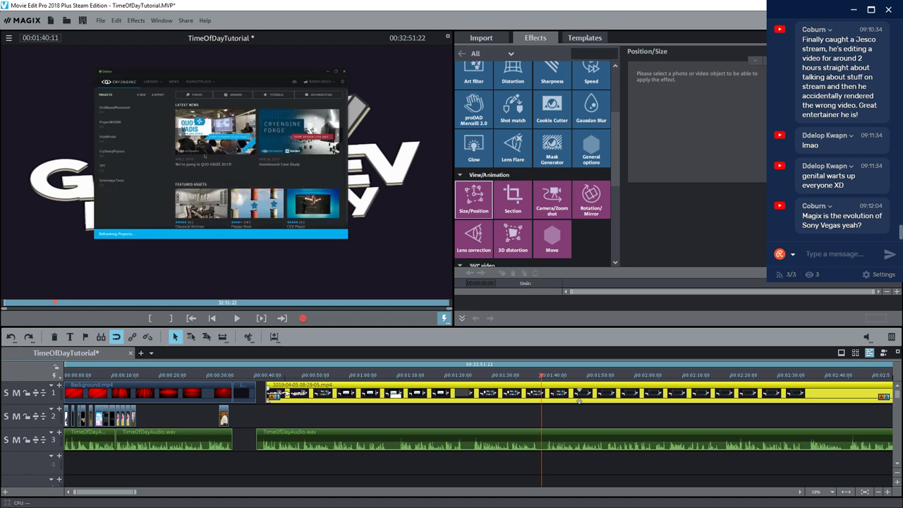
drag(290, 376, 291, 419)
Trim the end off the screen recording clip on track 1
click(305, 393)
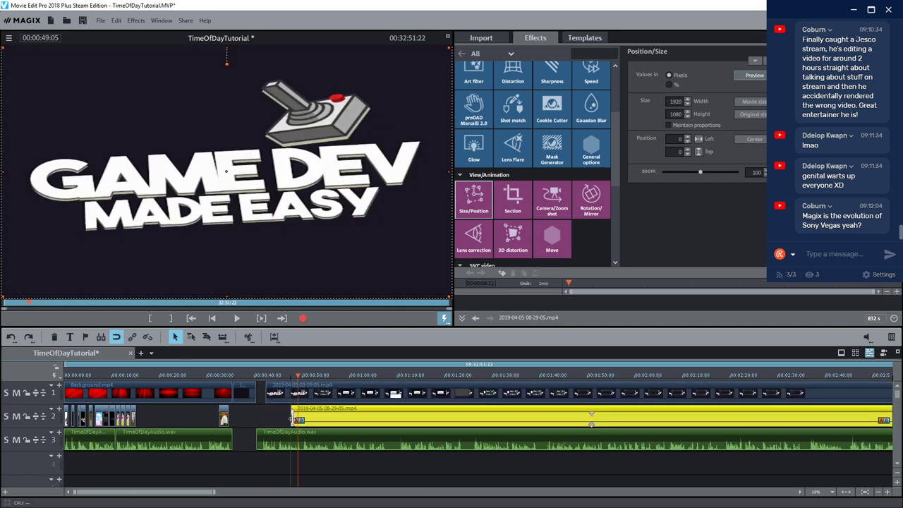
scroll(280, 419, down, 2)
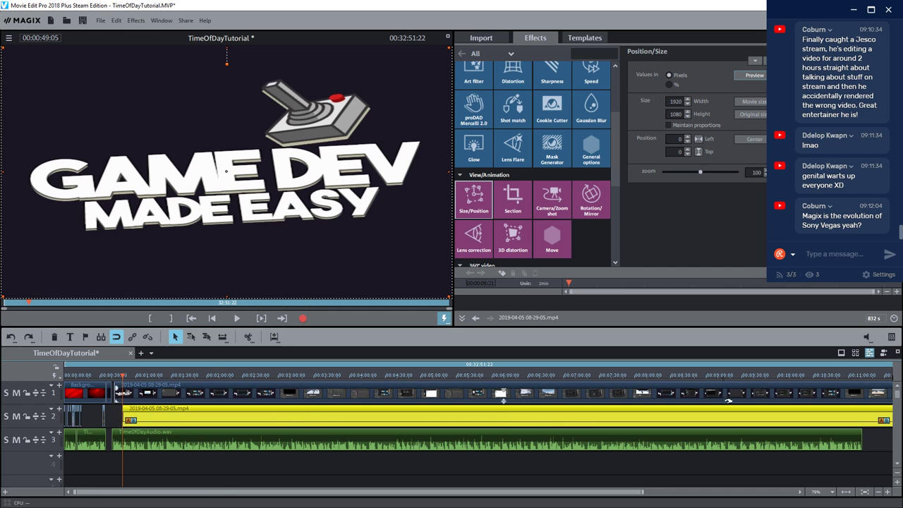
scroll(699, 423, down, 2)
drag(583, 400, 97, 389)
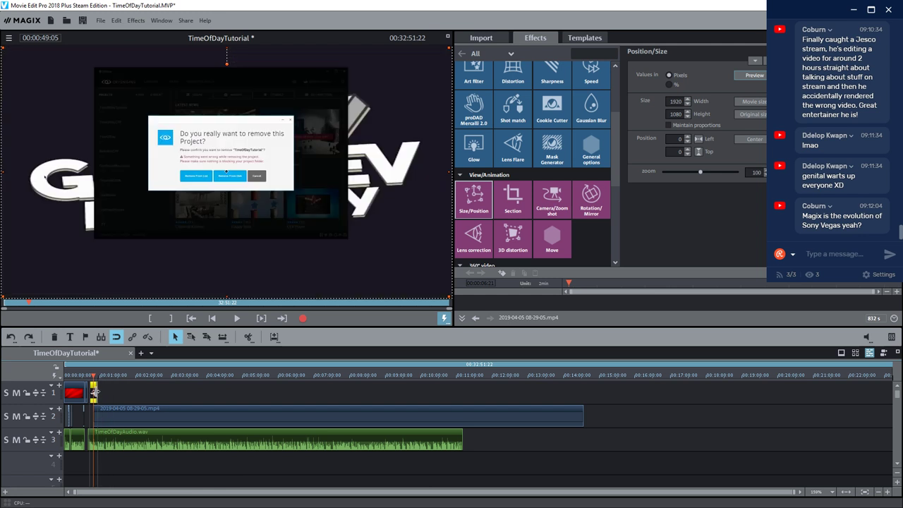
scroll(355, 430, up, 4)
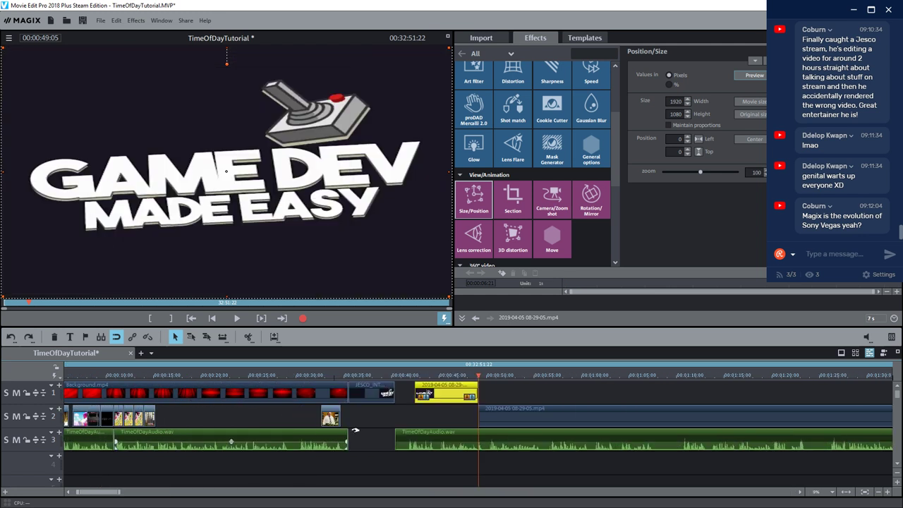
Trim the start of the track 2 recording copy to the chosen cut point
click(503, 417)
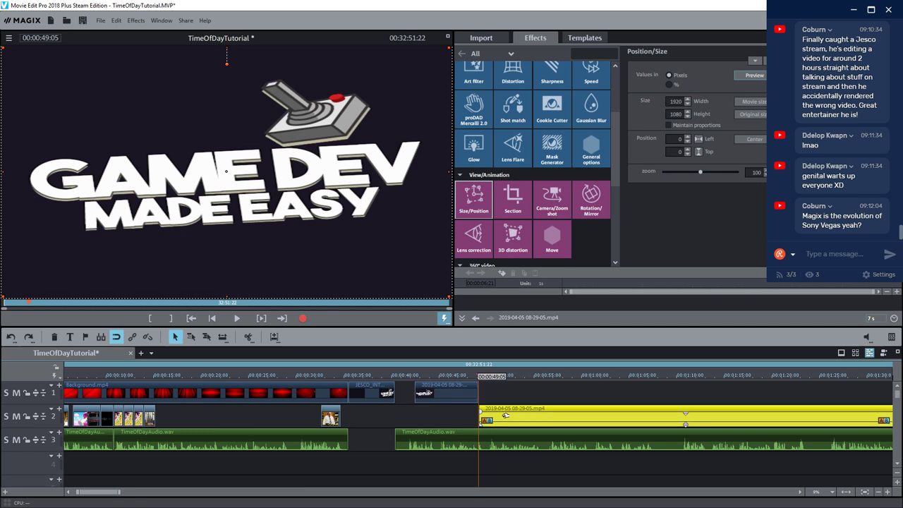
drag(509, 376, 807, 379)
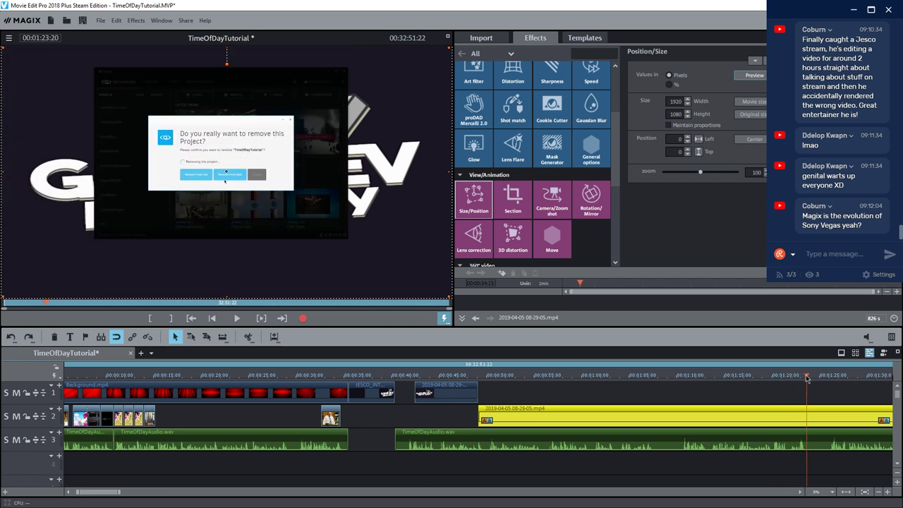
mouse_move(479, 418)
mouse_down()
mouse_move(807, 418)
mouse_move(492, 418)
mouse_up()
click(513, 378)
drag(515, 379, 660, 393)
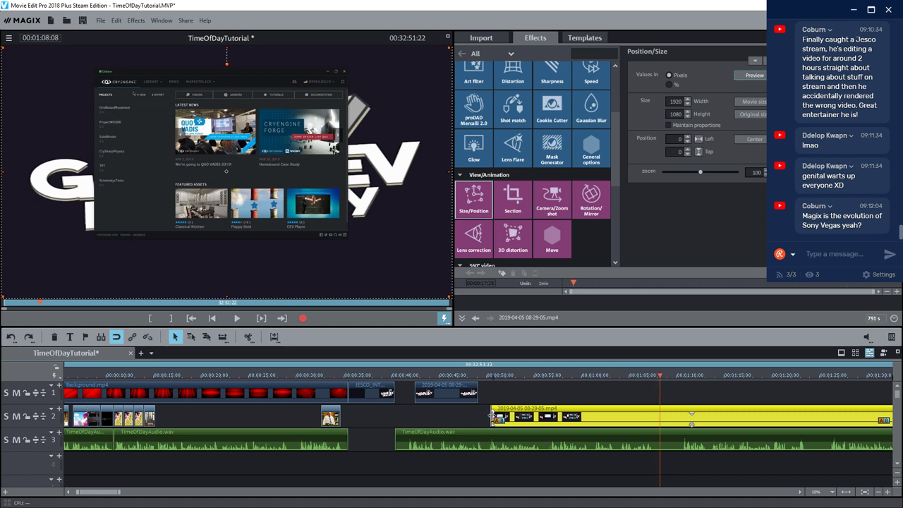
drag(492, 417, 661, 417)
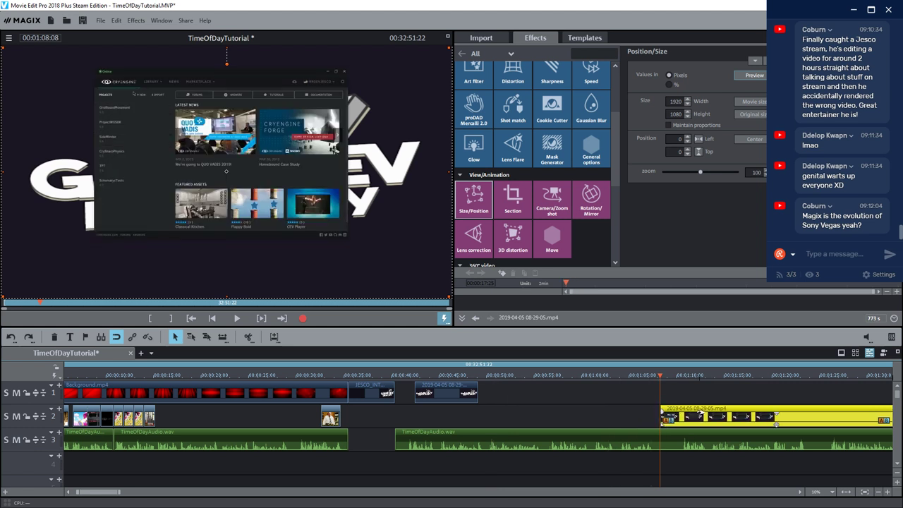
Move the trimmed piece onto track 1, shift it and the narration earlier, then play from after the intro
drag(777, 422, 638, 393)
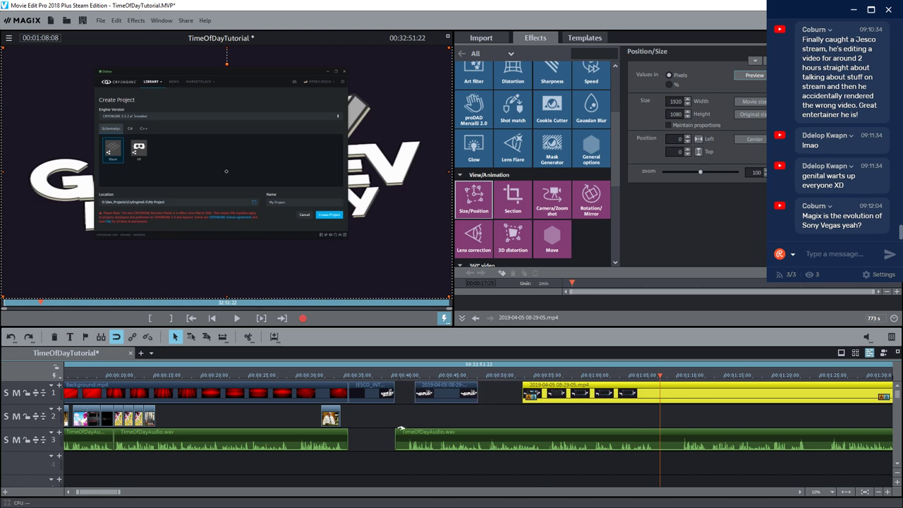
click(437, 432)
drag(438, 432, 429, 432)
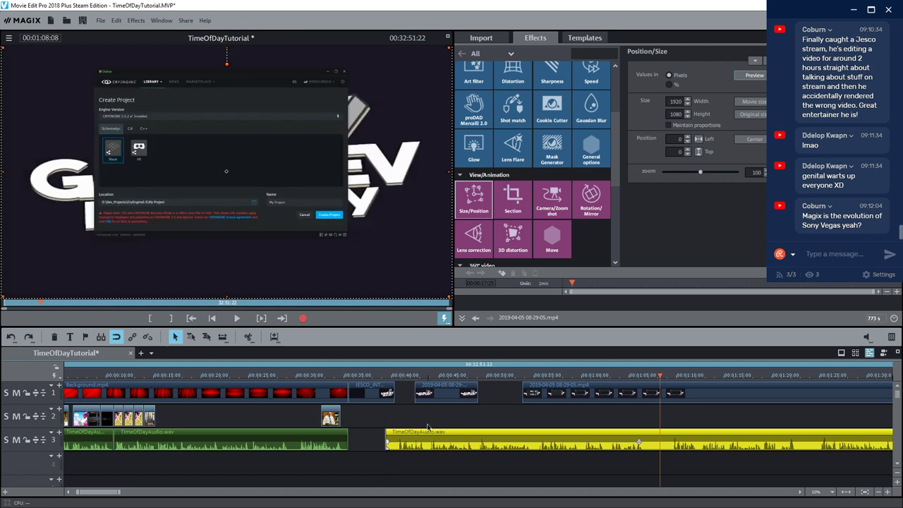
drag(434, 393, 414, 393)
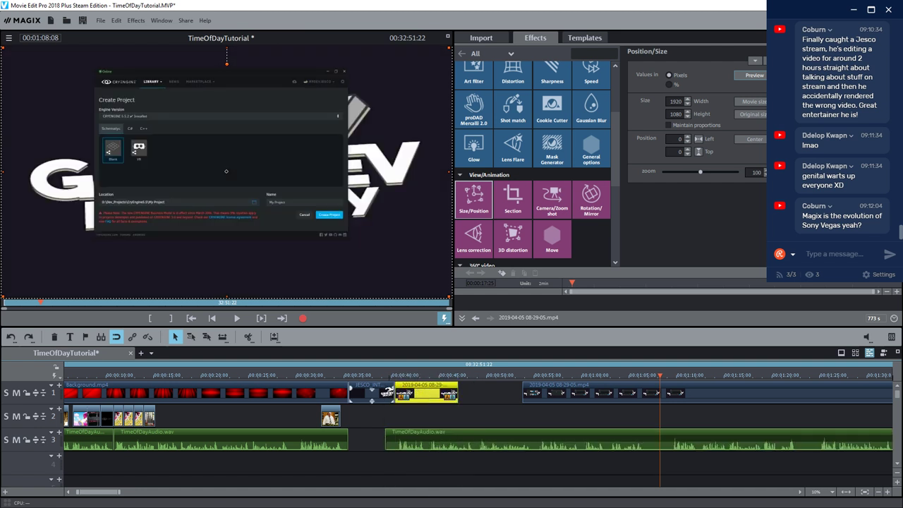
click(368, 376)
click(236, 318)
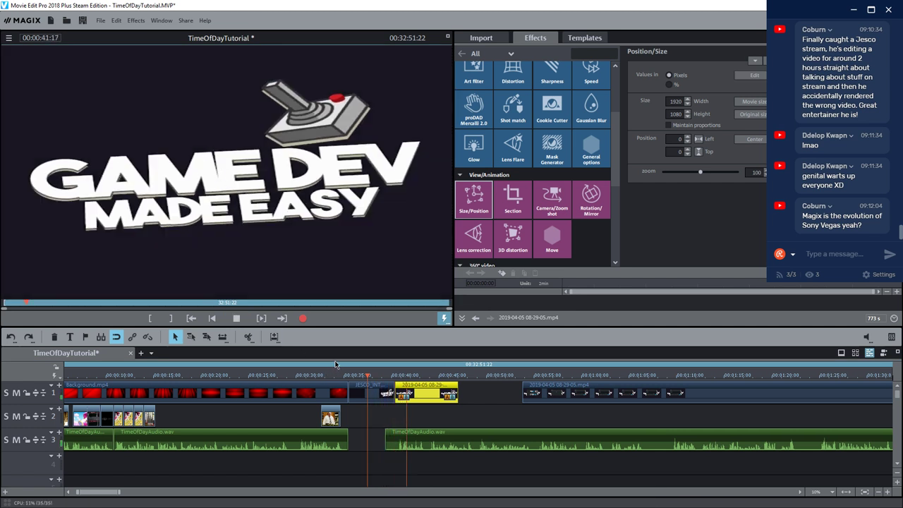
click(242, 325)
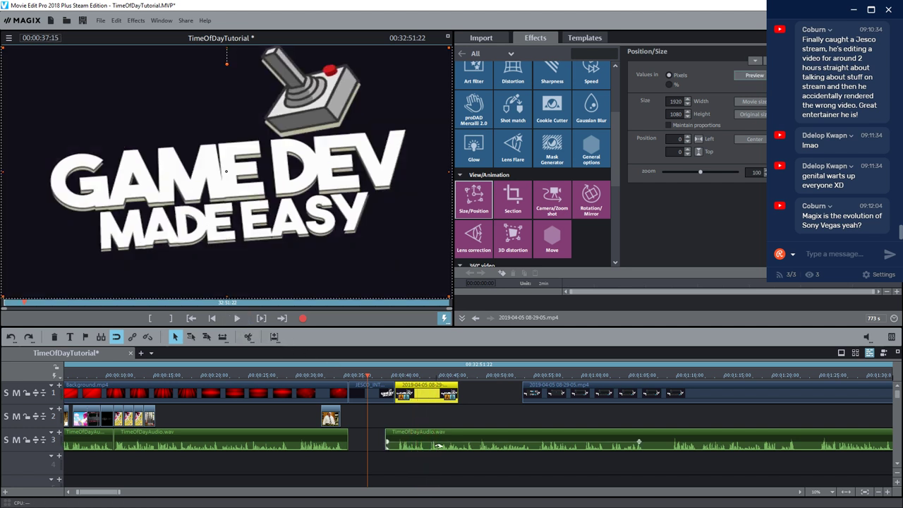
scroll(425, 463, down, 5)
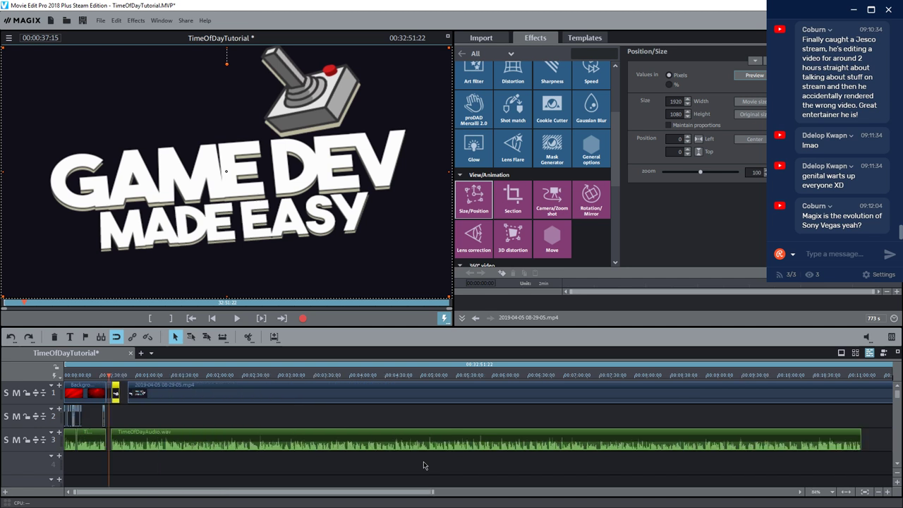
scroll(424, 466, up, 3)
scroll(423, 466, up, 2)
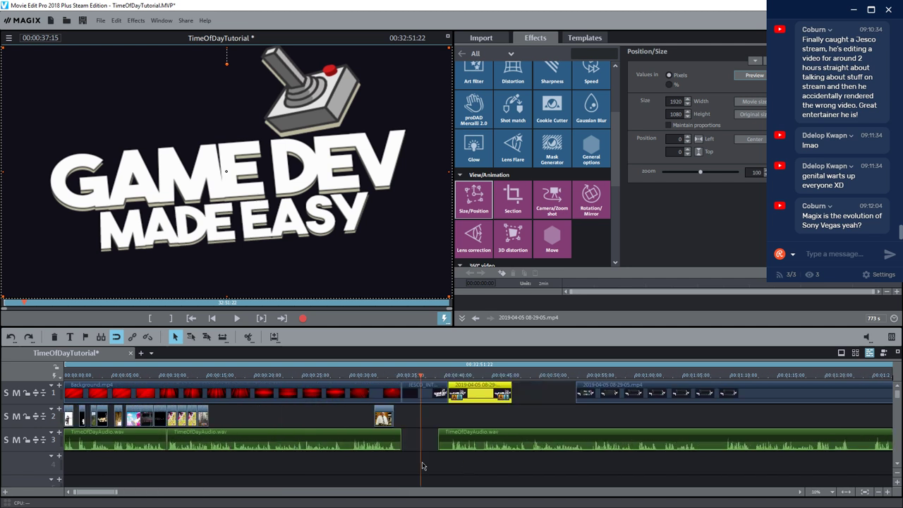
click(441, 375)
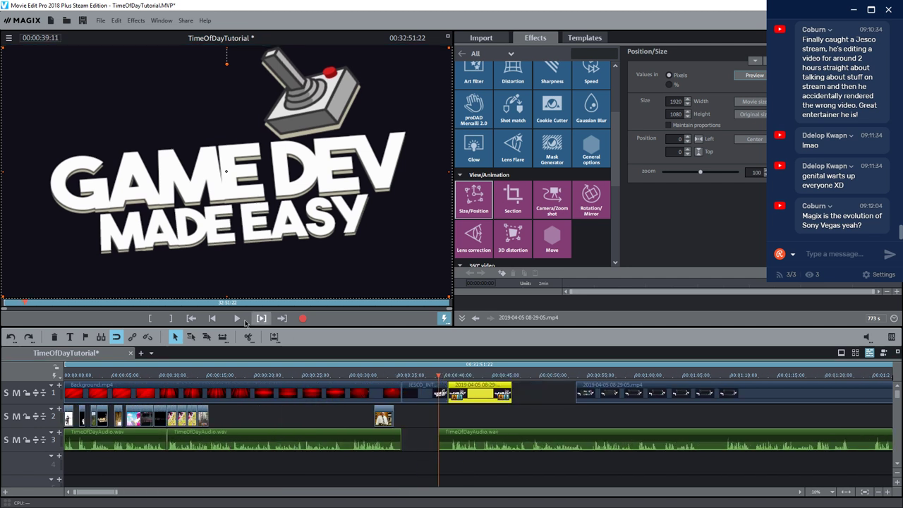
click(274, 367)
click(236, 318)
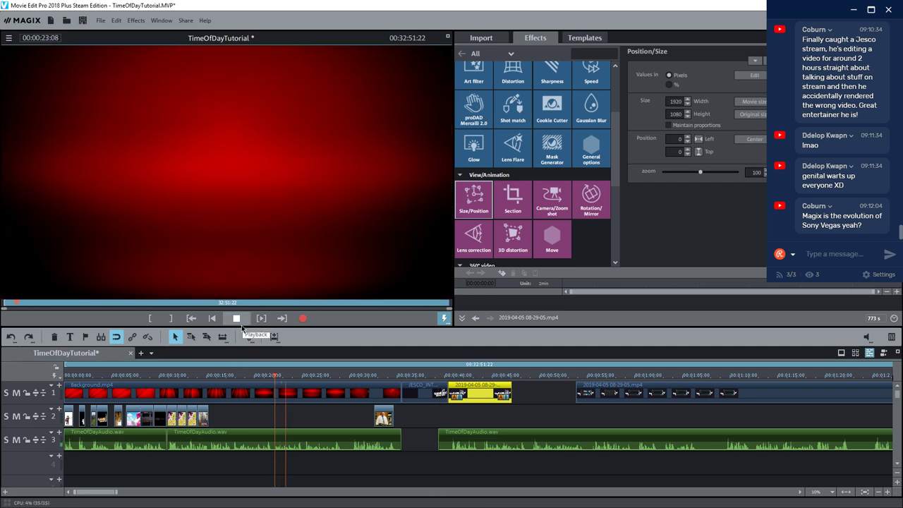
key(space)
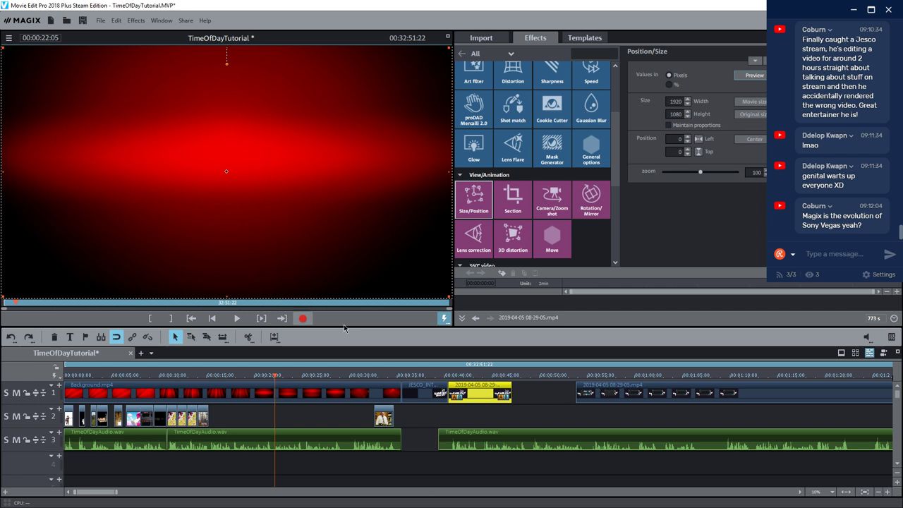
click(449, 374)
click(237, 319)
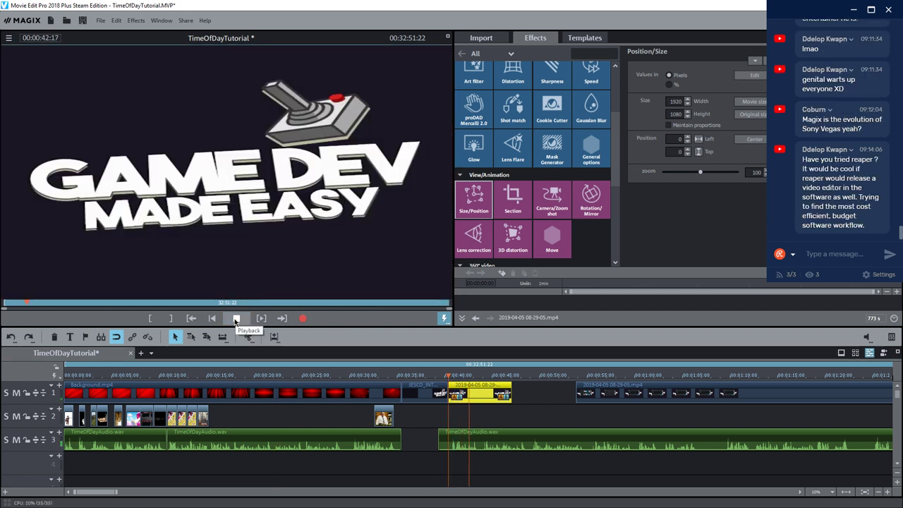
click(236, 318)
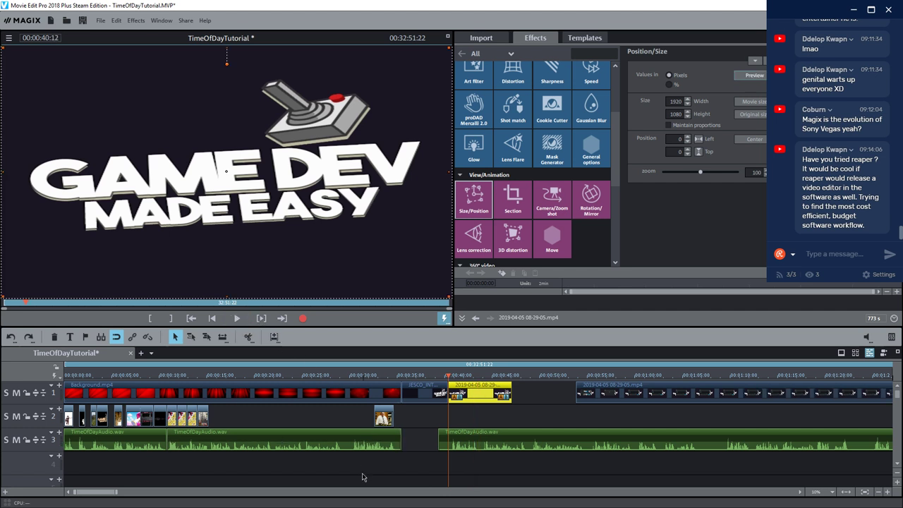
scroll(362, 478, down, 5)
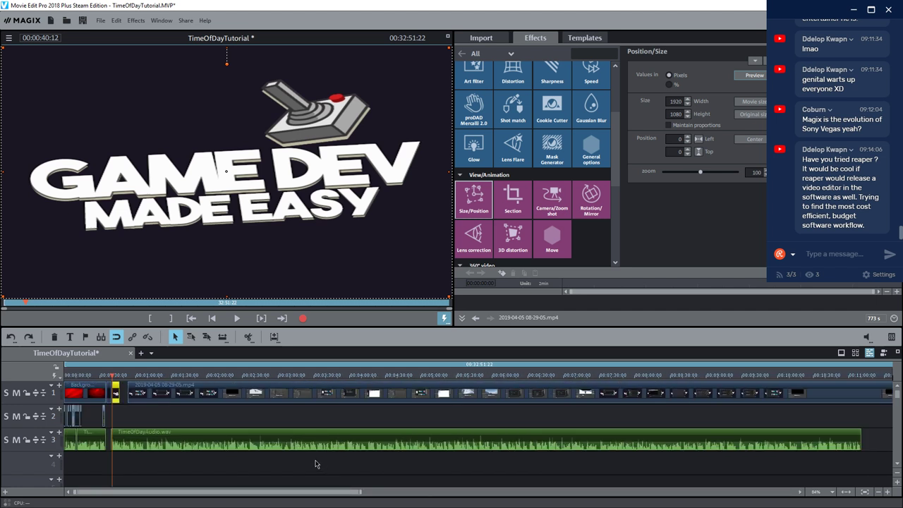
scroll(287, 459, up, 2)
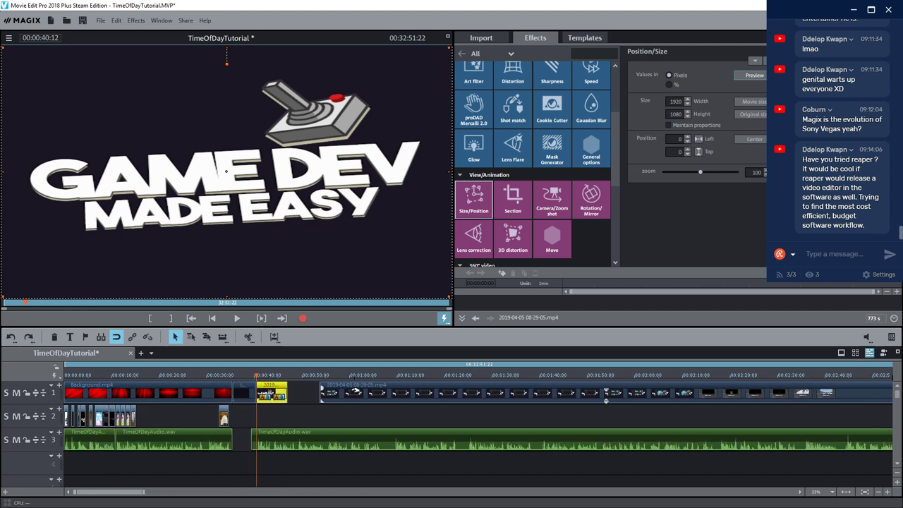
click(606, 399)
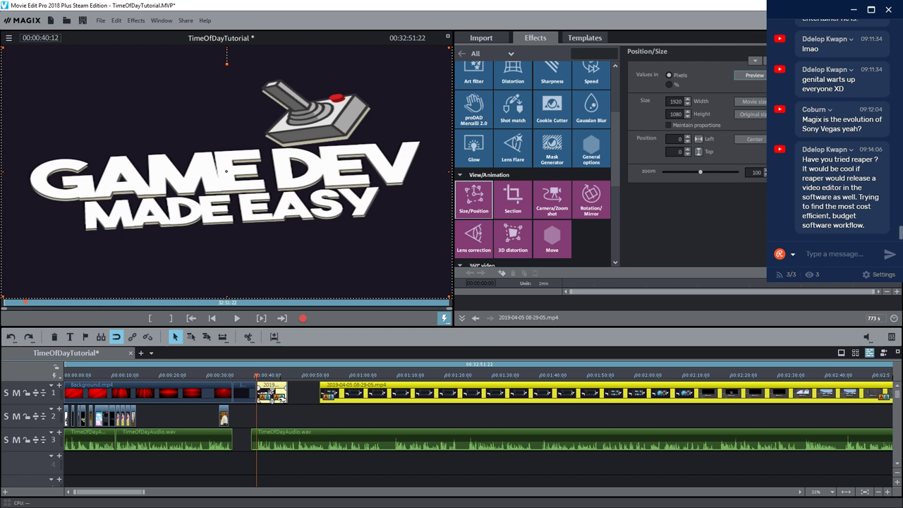
drag(271, 401, 301, 369)
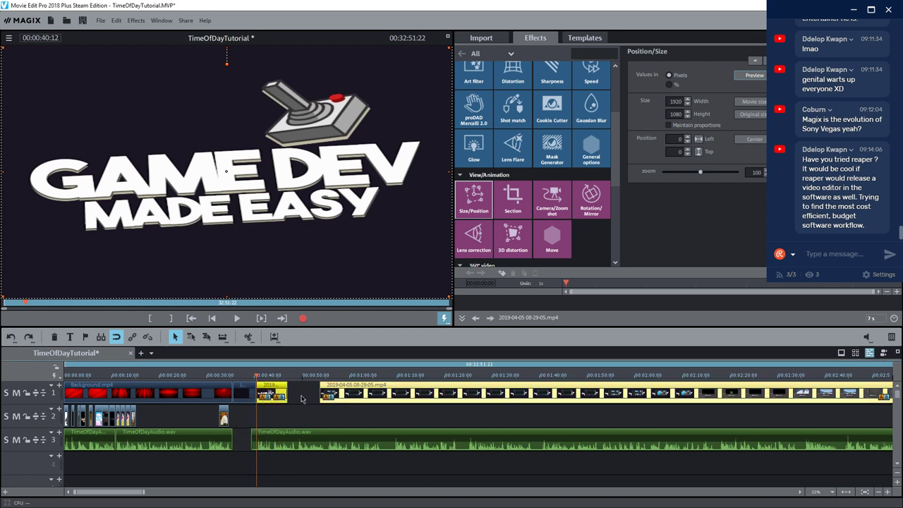
mouse_move(135, 495)
mouse_down()
mouse_move(381, 499)
mouse_move(139, 505)
mouse_up()
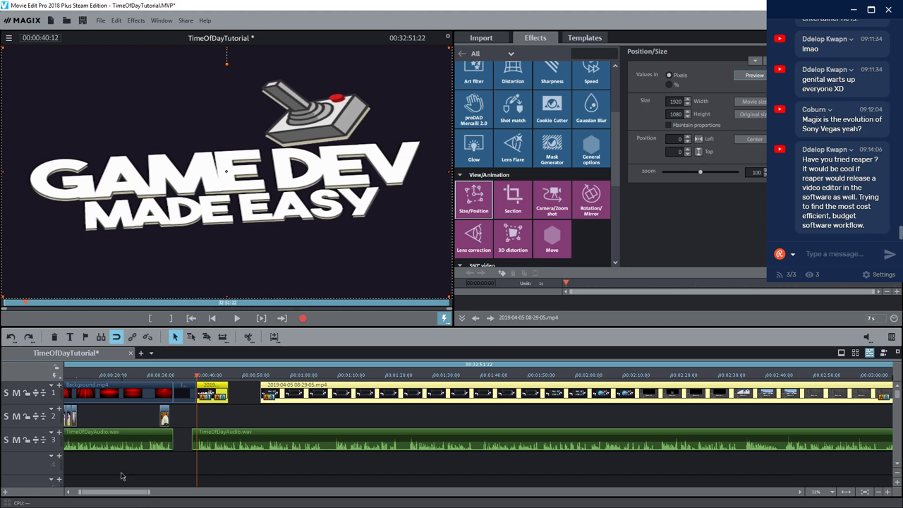
click(229, 420)
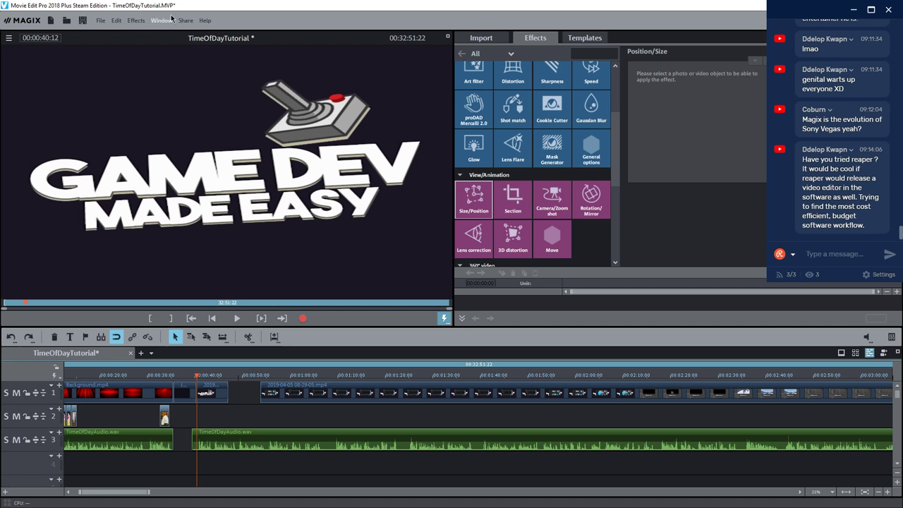
Look through the File menu commands and close it without choosing anything
click(100, 20)
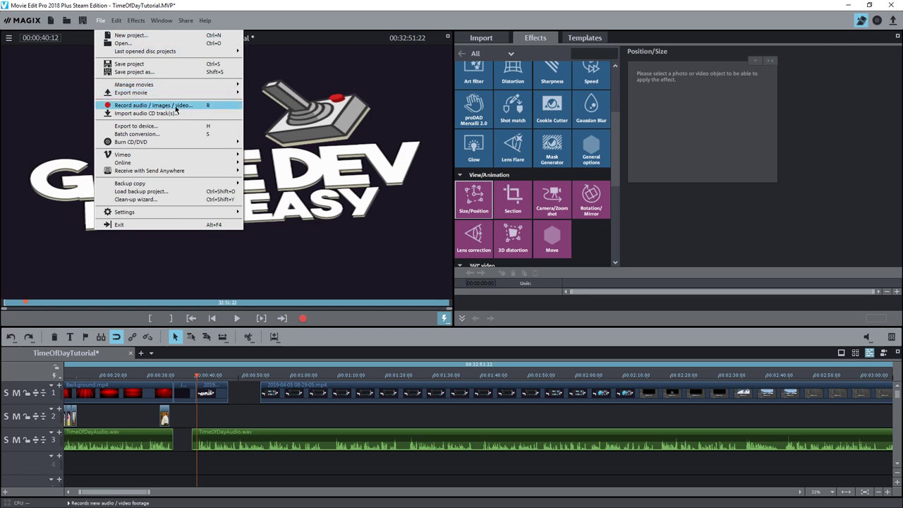
mouse_move(117, 20)
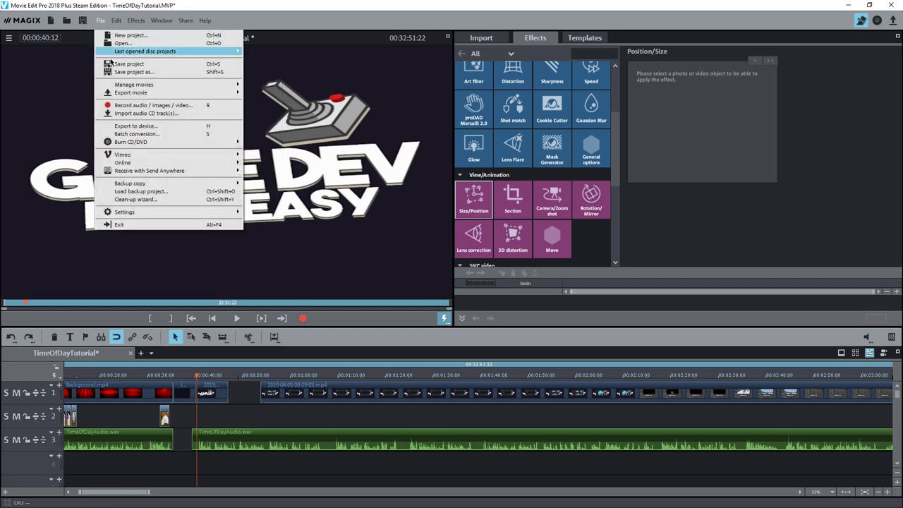
click(546, 39)
scroll(595, 179, down, 3)
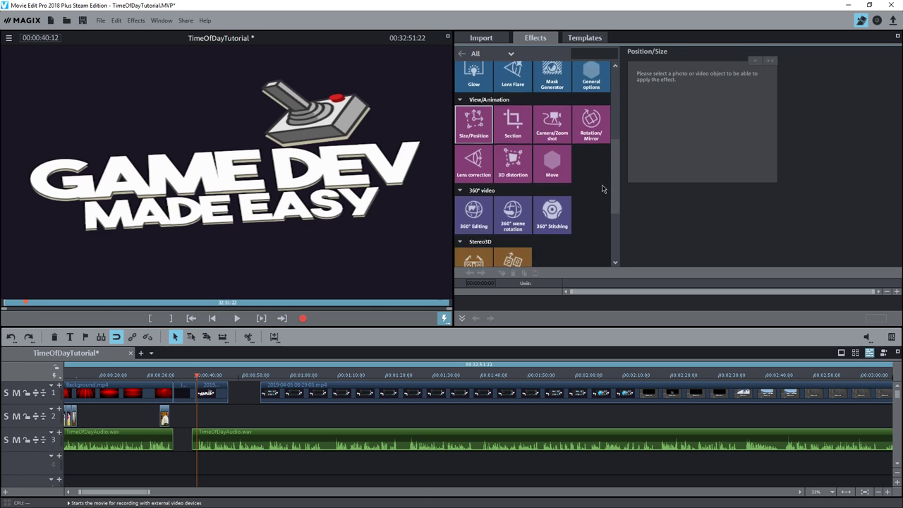
scroll(595, 180, up, 3)
scroll(594, 179, up, 3)
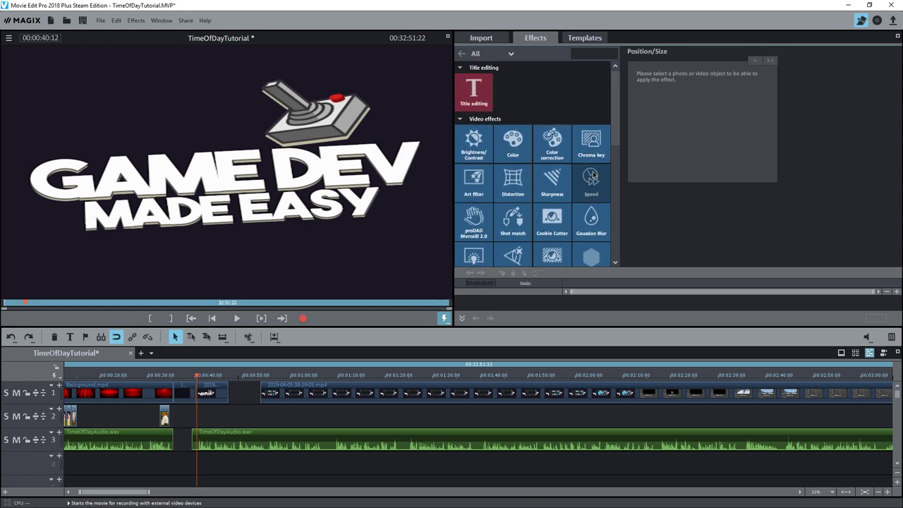
scroll(598, 182, down, 1)
scroll(601, 183, down, 5)
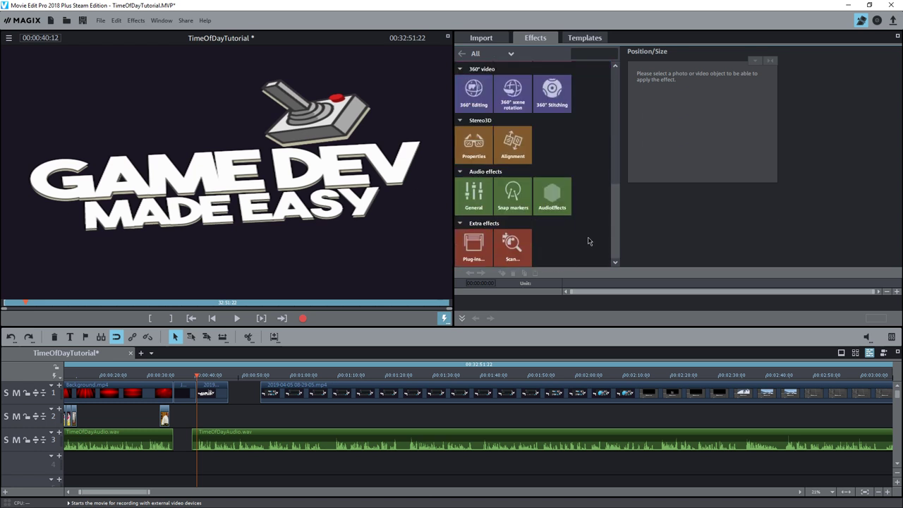
Browse the AudioEffects, video plug-in and snap marker panels, dismissing the no-object-selected warning
click(548, 196)
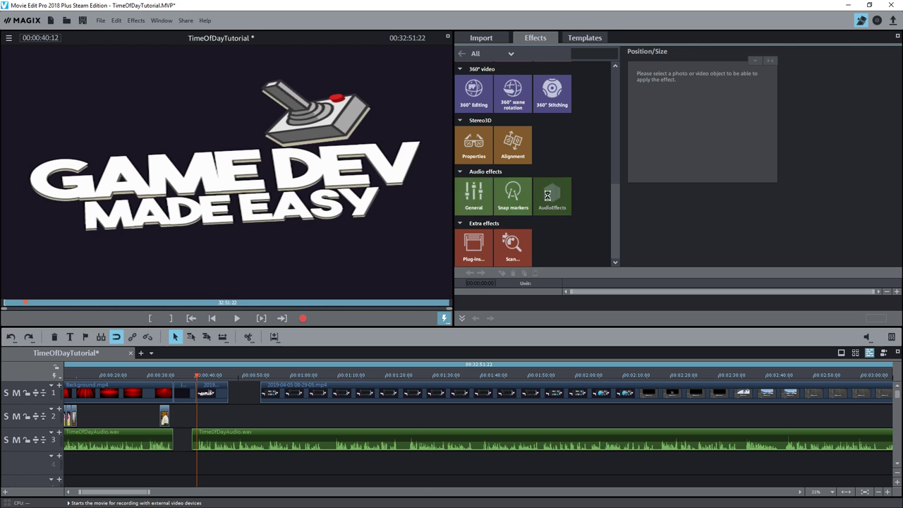
scroll(729, 159, down, 2)
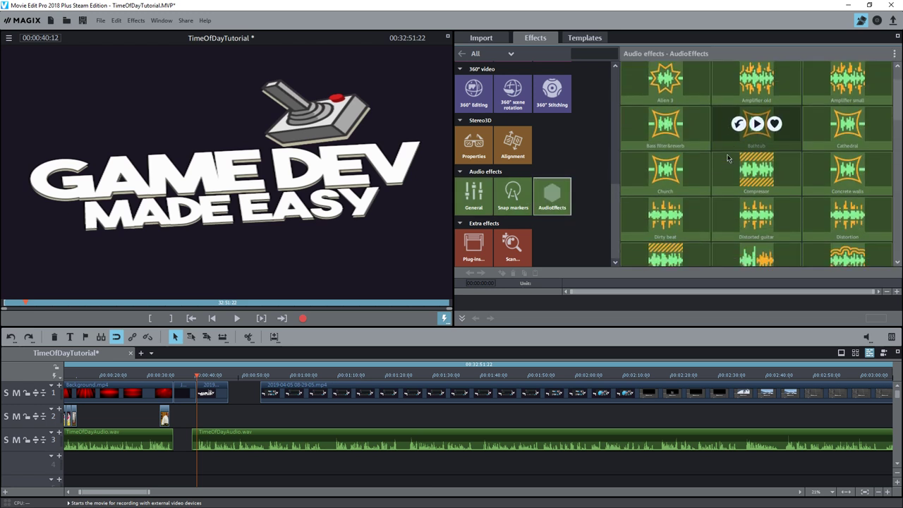
scroll(728, 158, down, 4)
scroll(899, 178, down, 3)
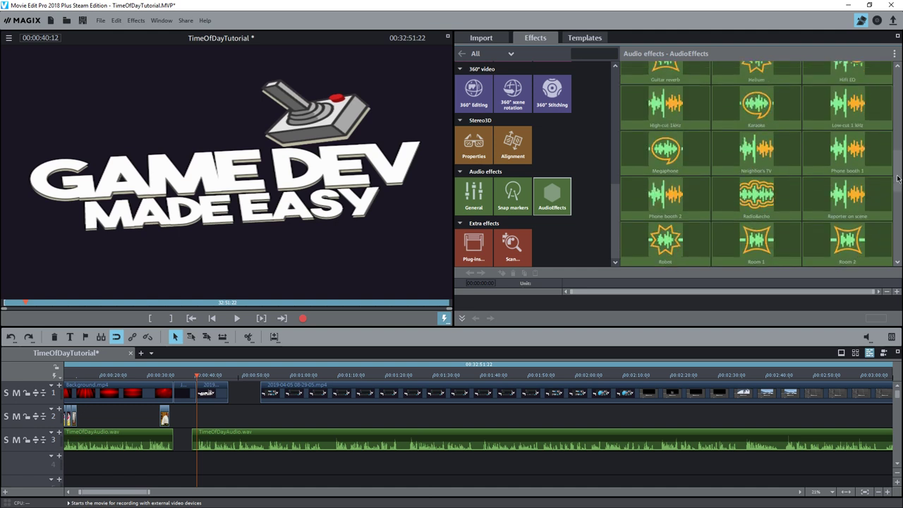
drag(898, 179, 898, 84)
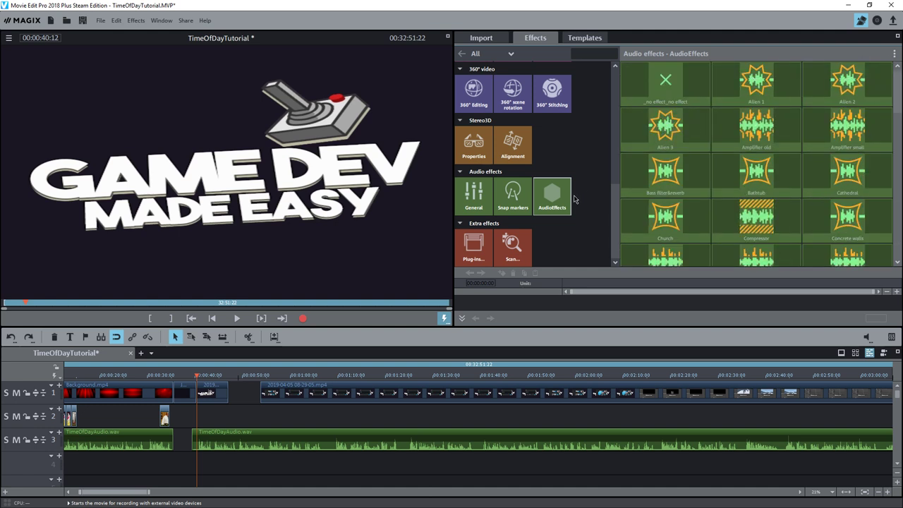
click(483, 252)
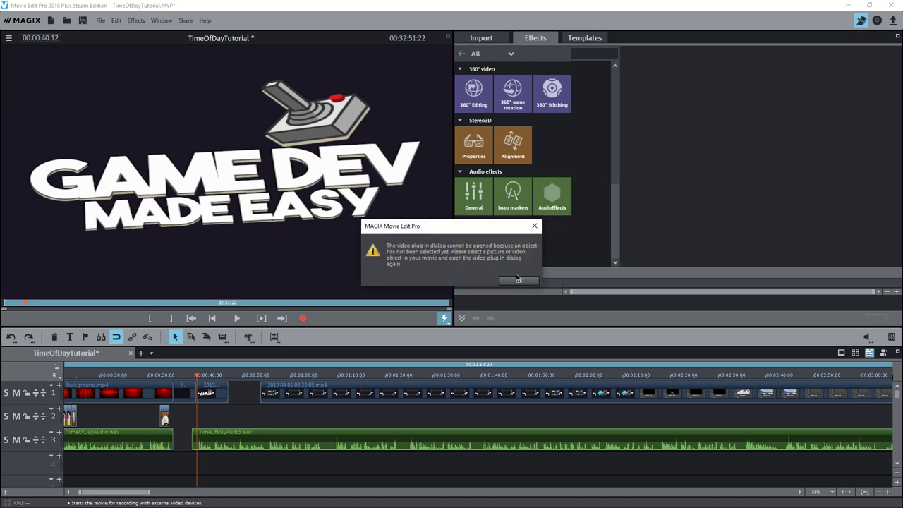
click(518, 283)
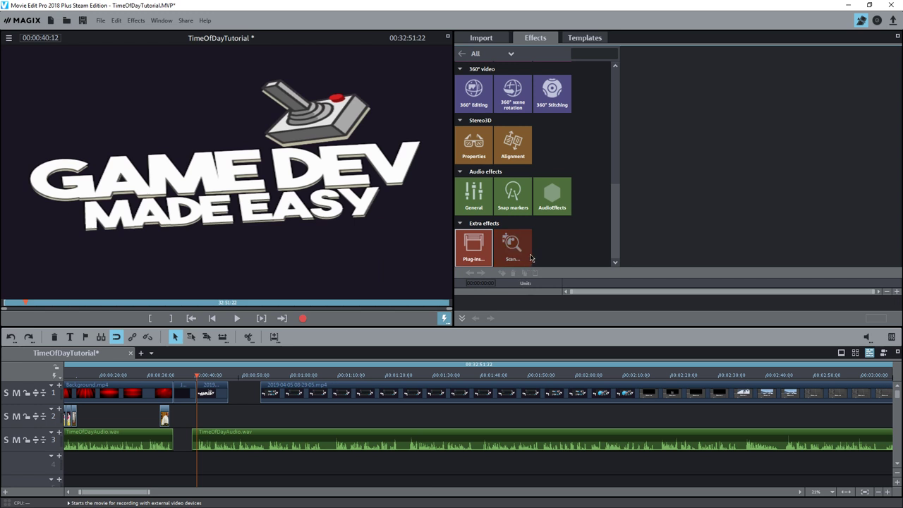
click(490, 198)
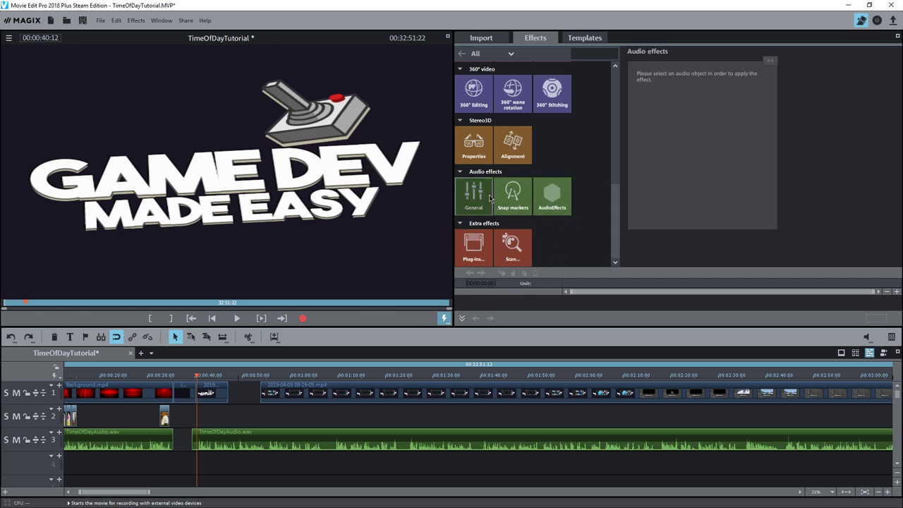
click(527, 195)
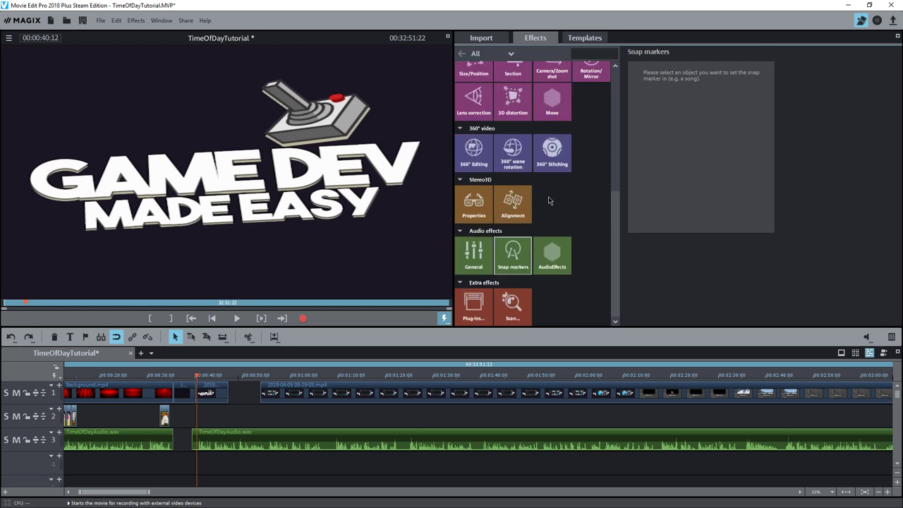
Select the TimeOfDayAudio.wav narration clip, show its AudioEffects presets and play it back
click(232, 439)
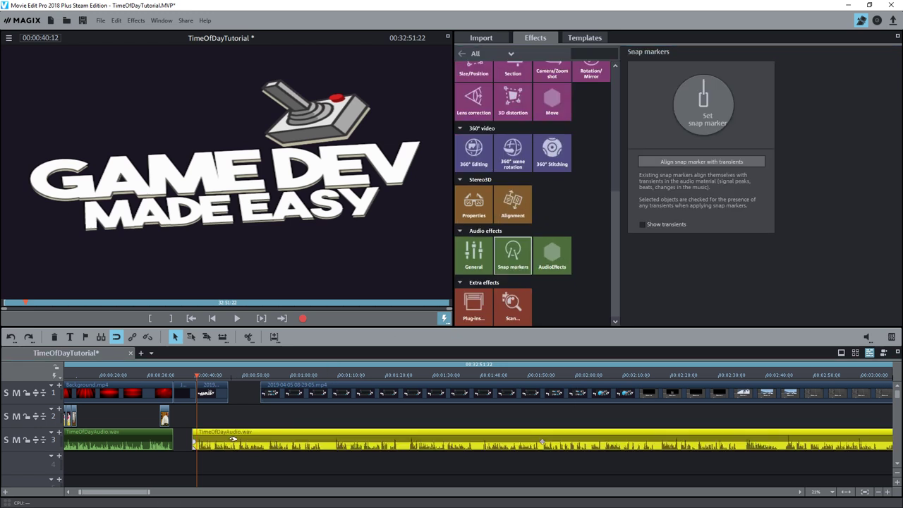
click(552, 253)
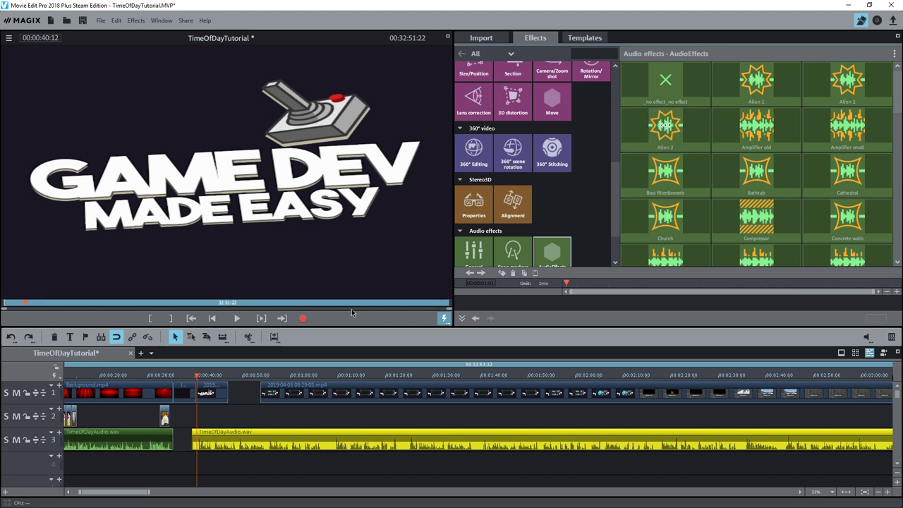
click(236, 318)
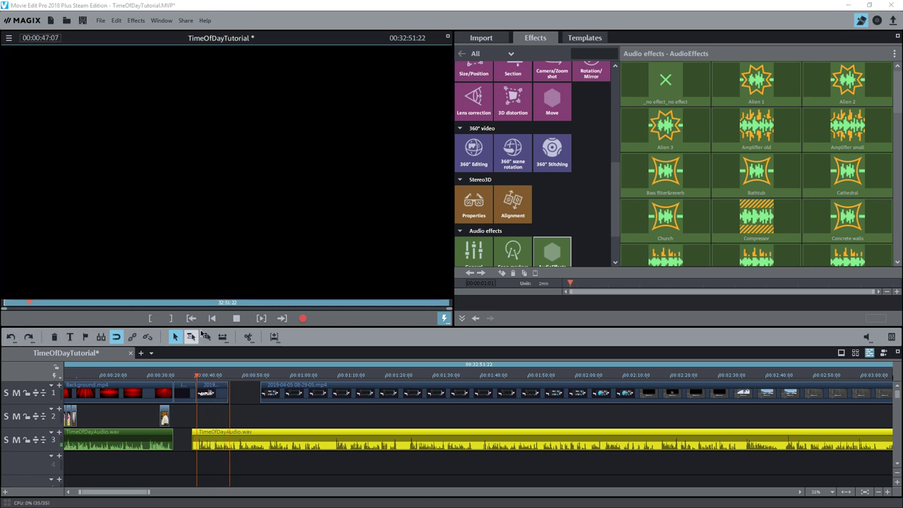
click(237, 319)
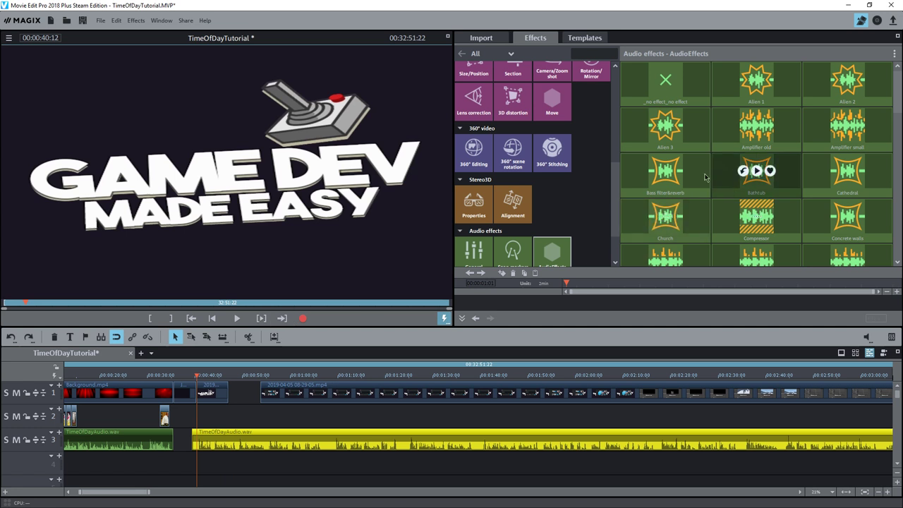
Preview Bass filter&reverb, apply it to the narration clip and play the result
click(666, 172)
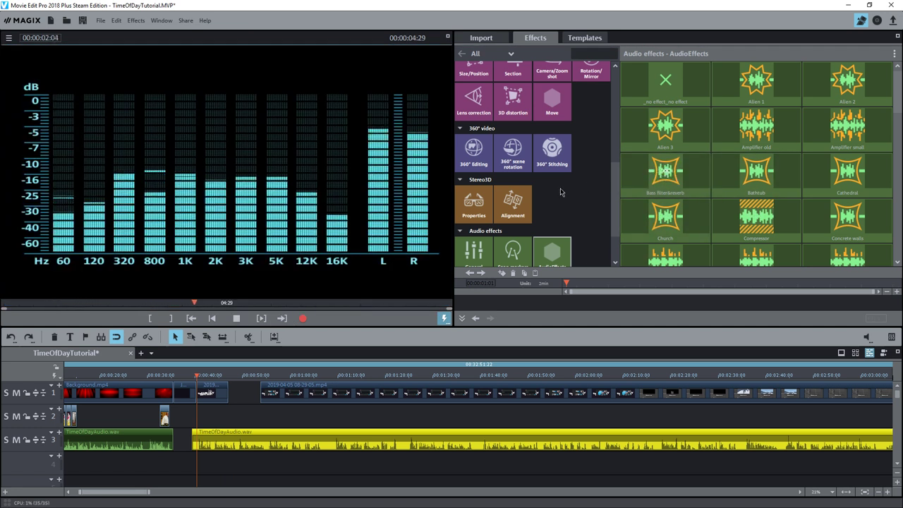
click(237, 319)
mouse_move(657, 187)
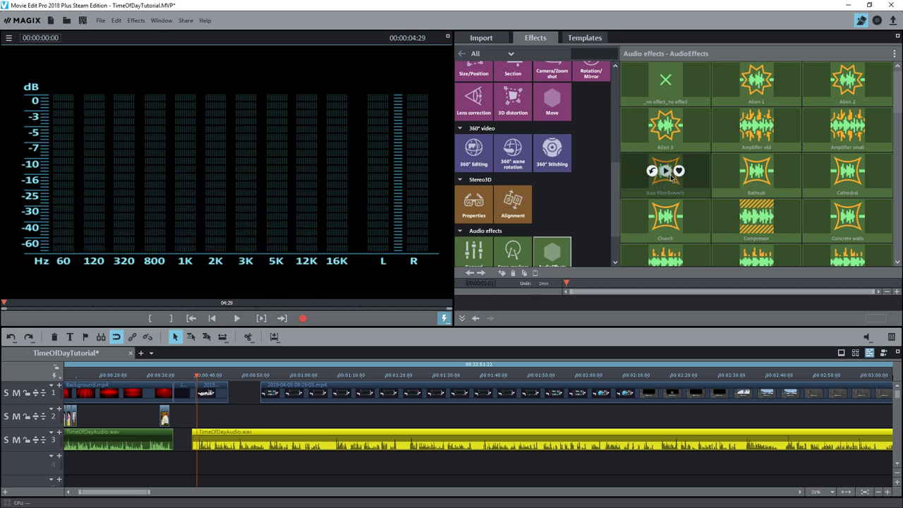
scroll(656, 187, down, 1)
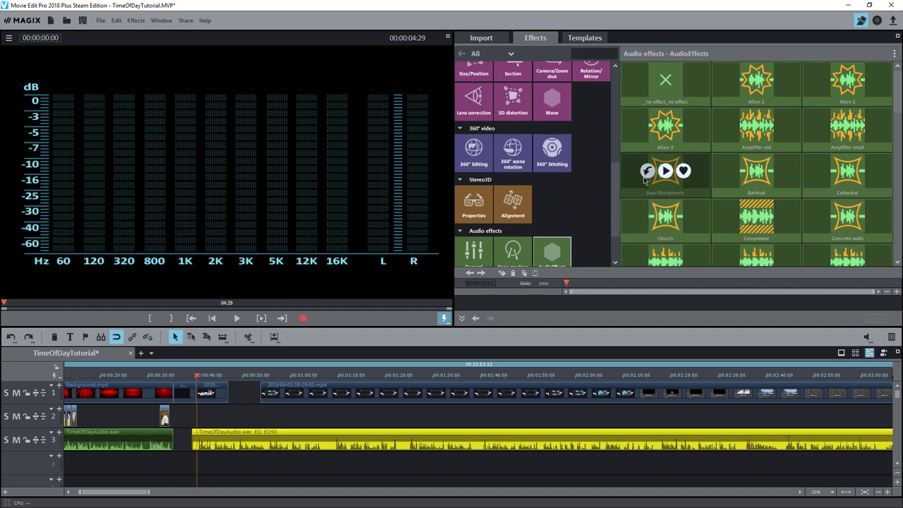
drag(654, 192, 213, 441)
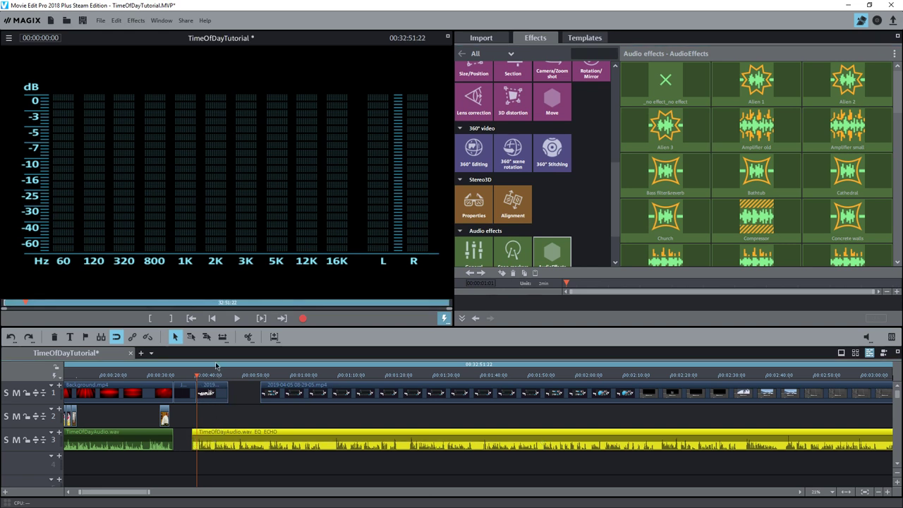
click(237, 319)
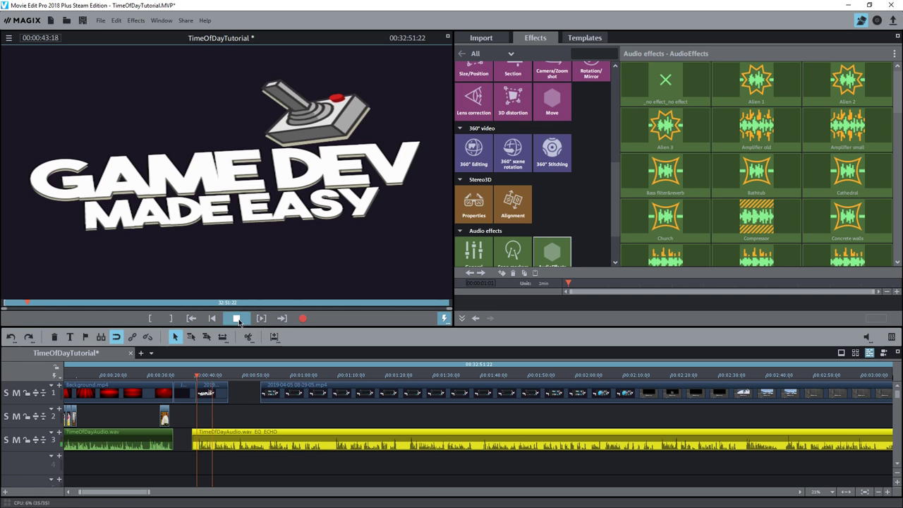
click(237, 319)
Preview the Church and Alien 3 presets, then drag Alien 3 toward the narration
mouse_move(691, 223)
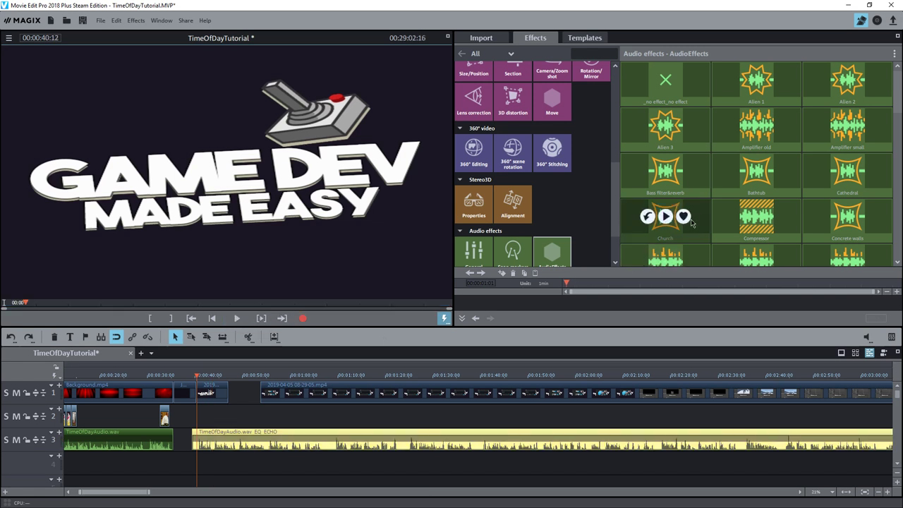
click(665, 217)
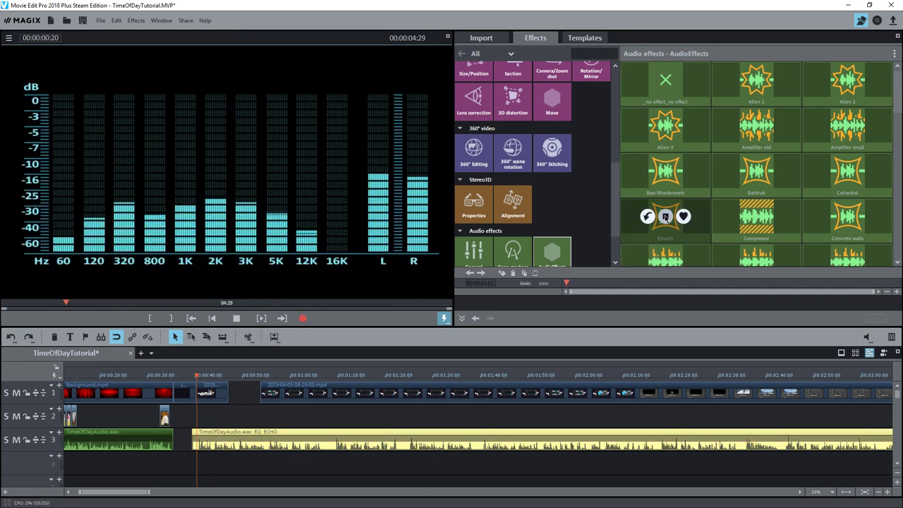
click(665, 129)
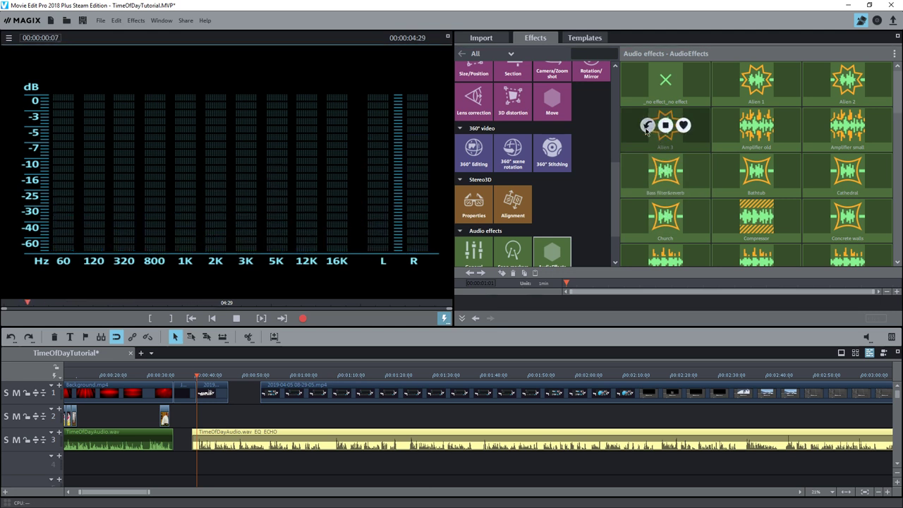
scroll(647, 129, up, 2)
scroll(665, 141, down, 1)
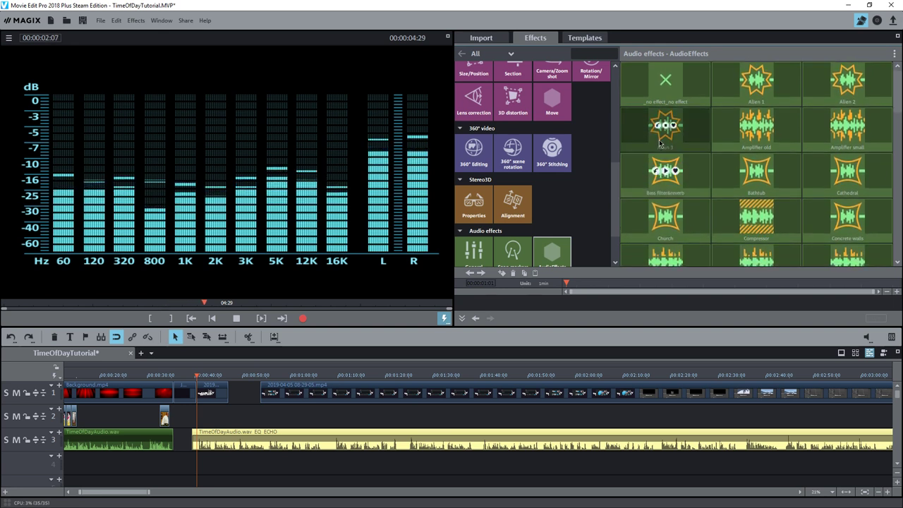
drag(666, 122, 188, 441)
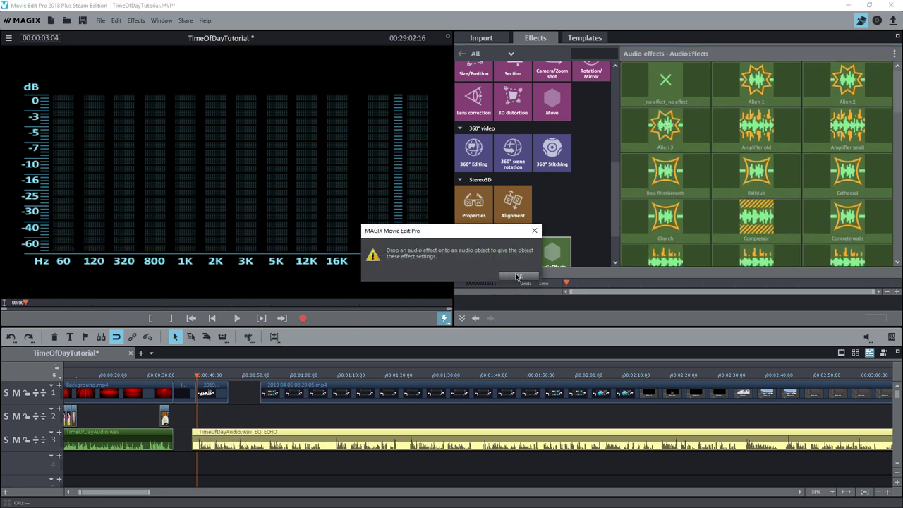
Dismiss the warning, apply Alien 3 to the long narration clip and listen twice
click(517, 277)
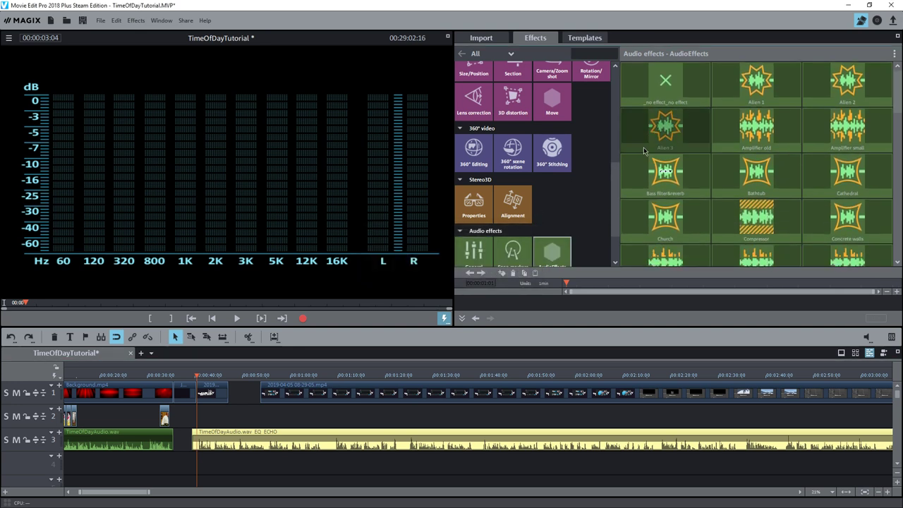
drag(649, 133, 225, 440)
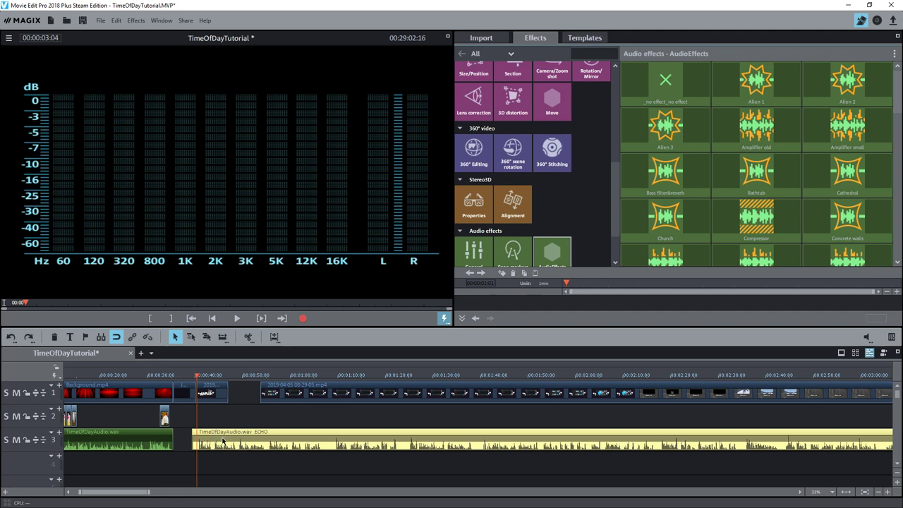
click(240, 319)
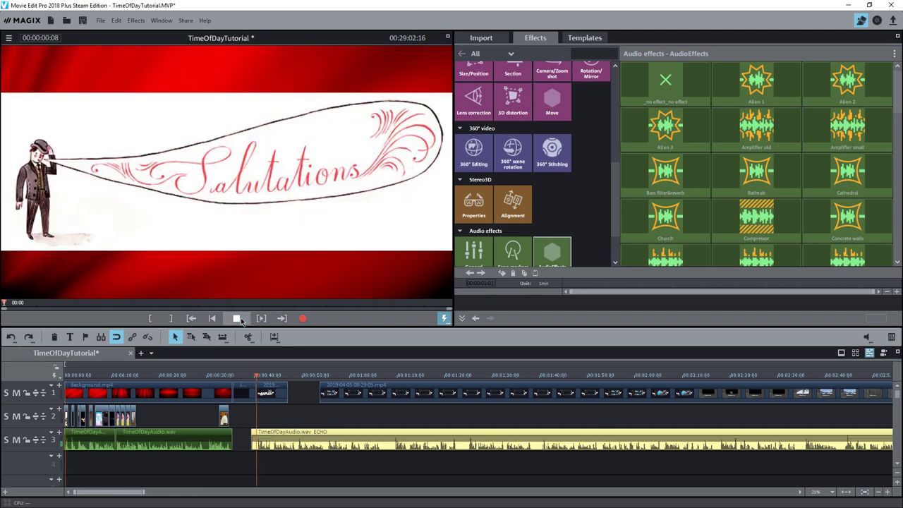
click(238, 318)
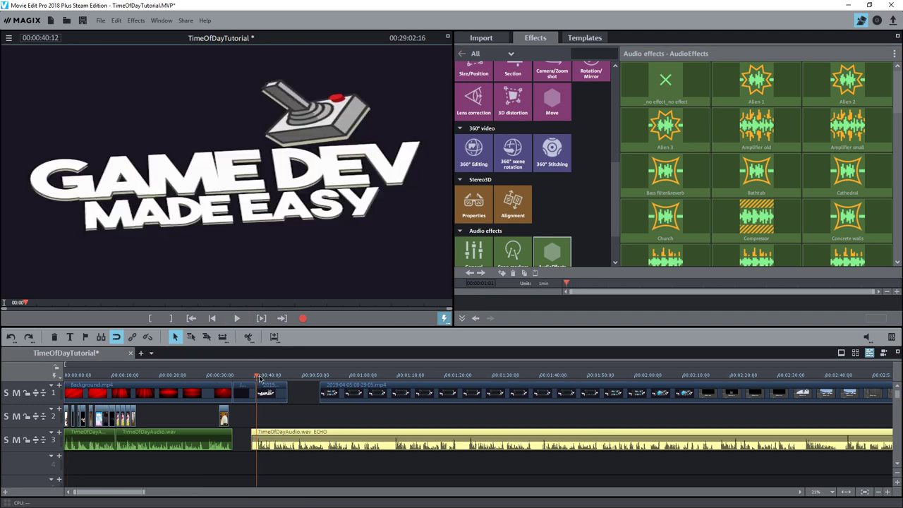
click(238, 319)
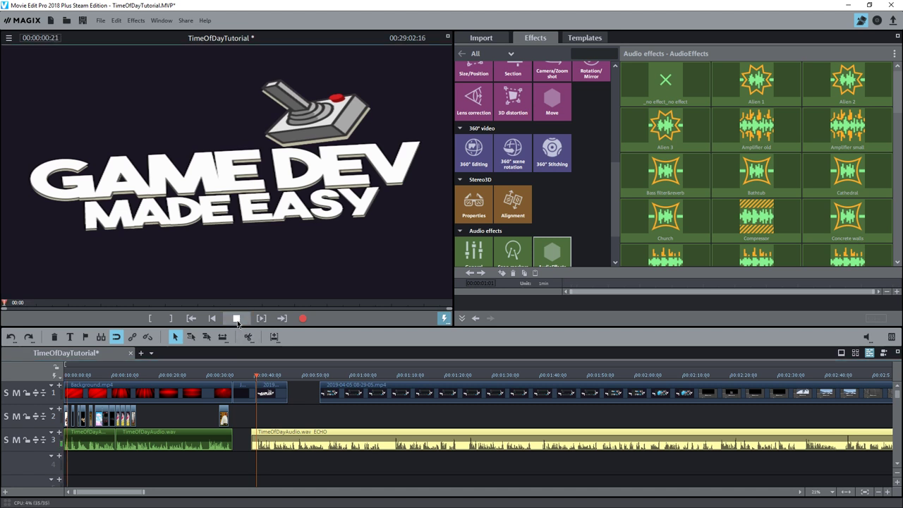
click(237, 319)
Replay the sequence from about 00:00:40 and from the GAME DEV MADE EASY title
click(254, 423)
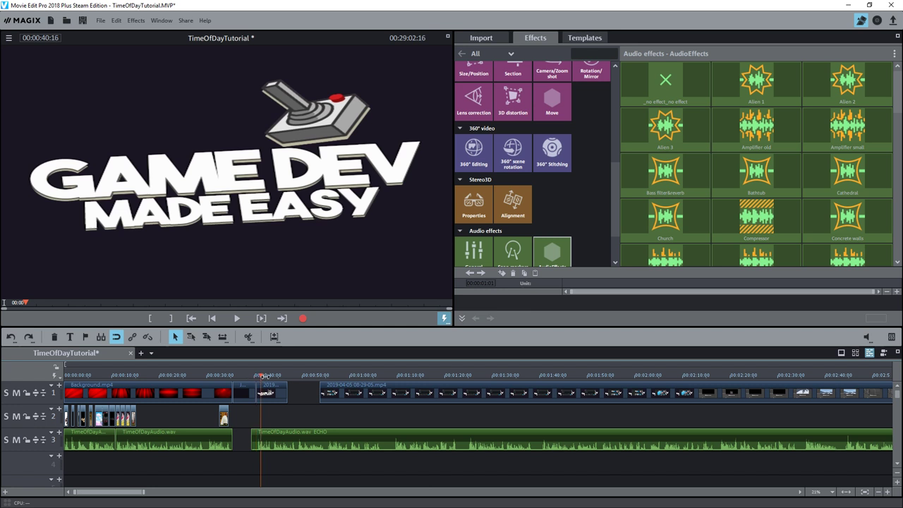
drag(262, 376, 258, 376)
click(238, 319)
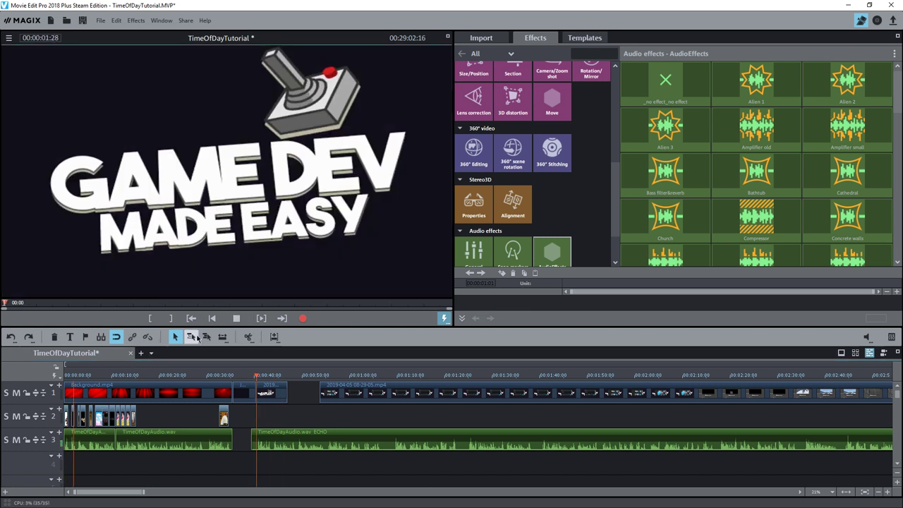
click(212, 319)
click(212, 319)
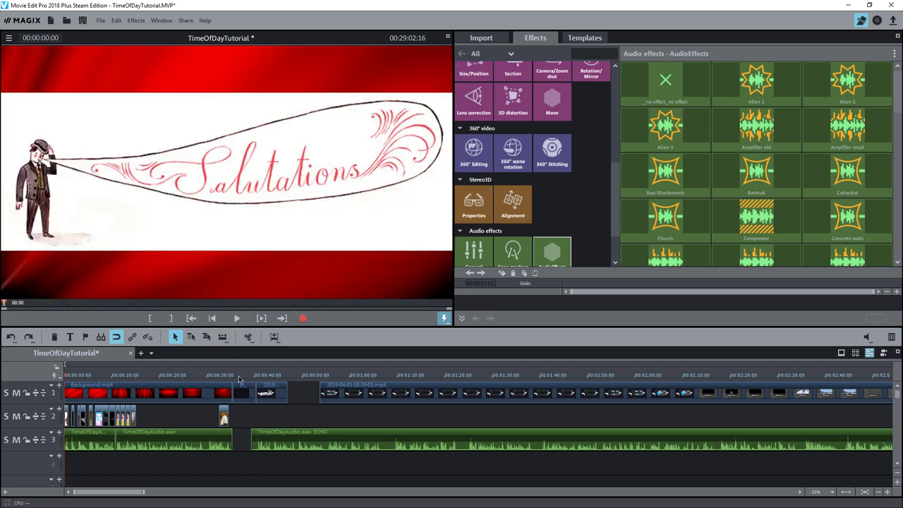
click(253, 385)
click(237, 319)
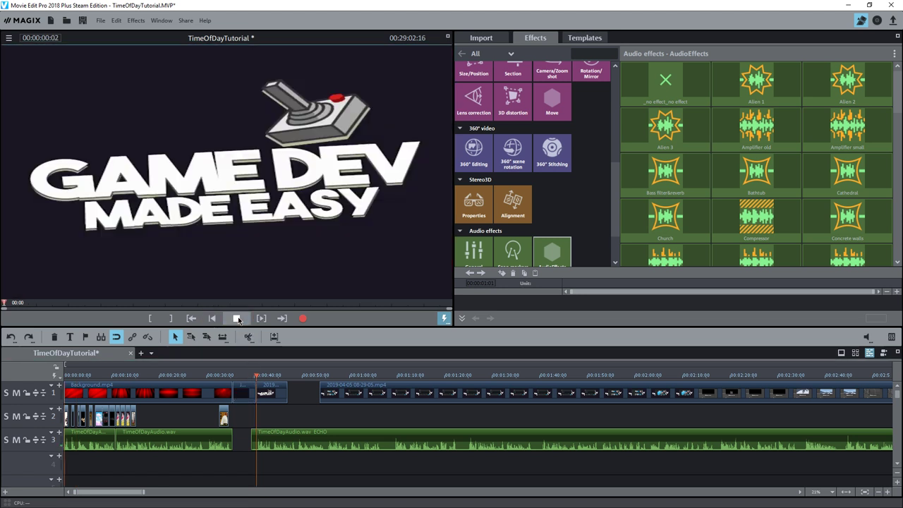
click(237, 319)
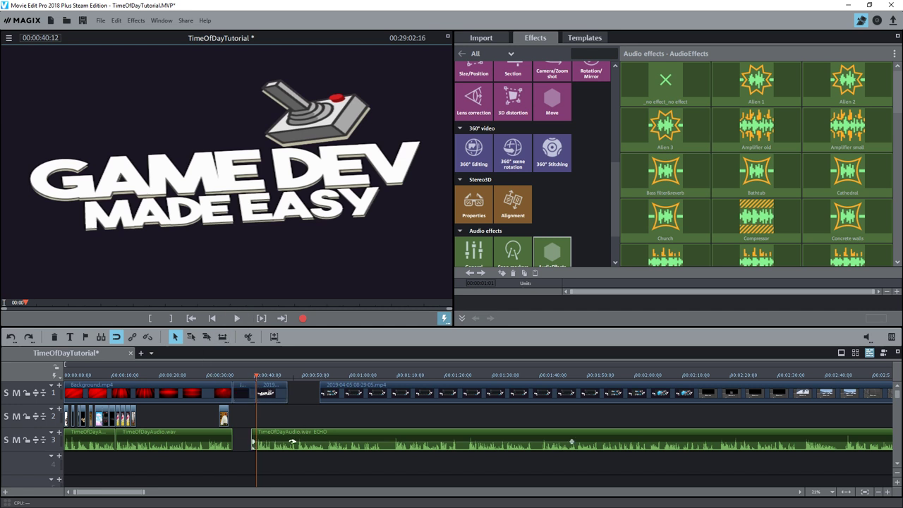
Listen to the narration clip again, replaying the project from the start
click(279, 445)
click(240, 321)
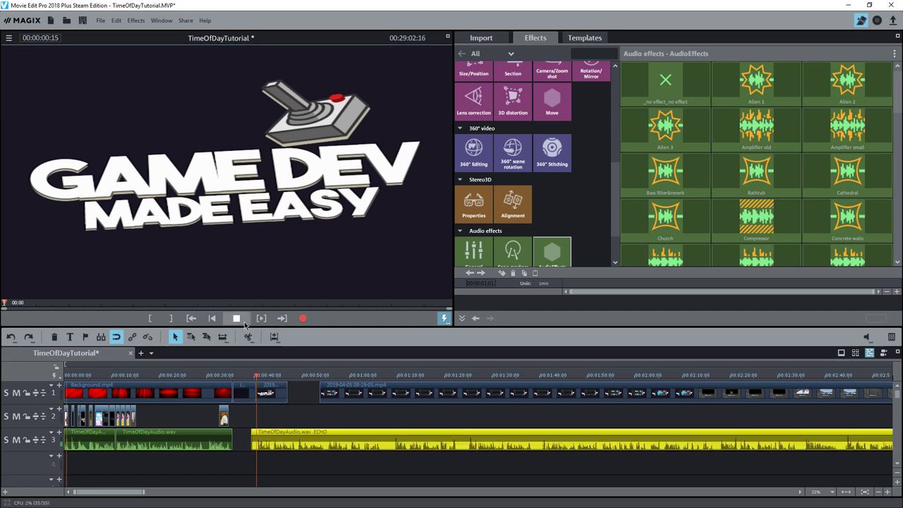
click(191, 416)
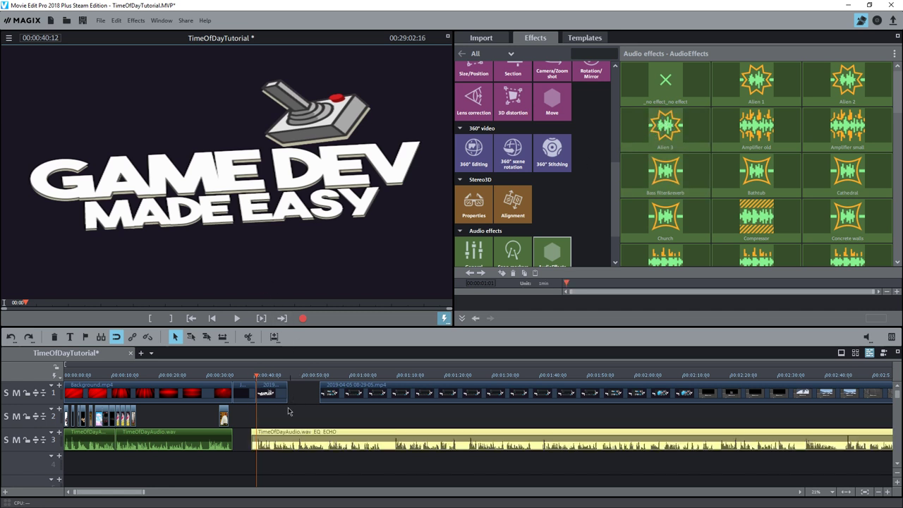
click(237, 319)
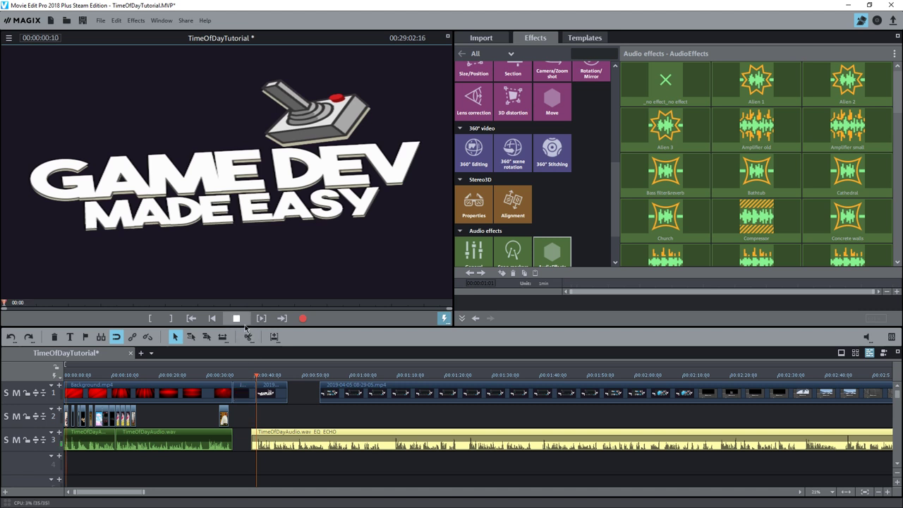
click(238, 319)
click(211, 318)
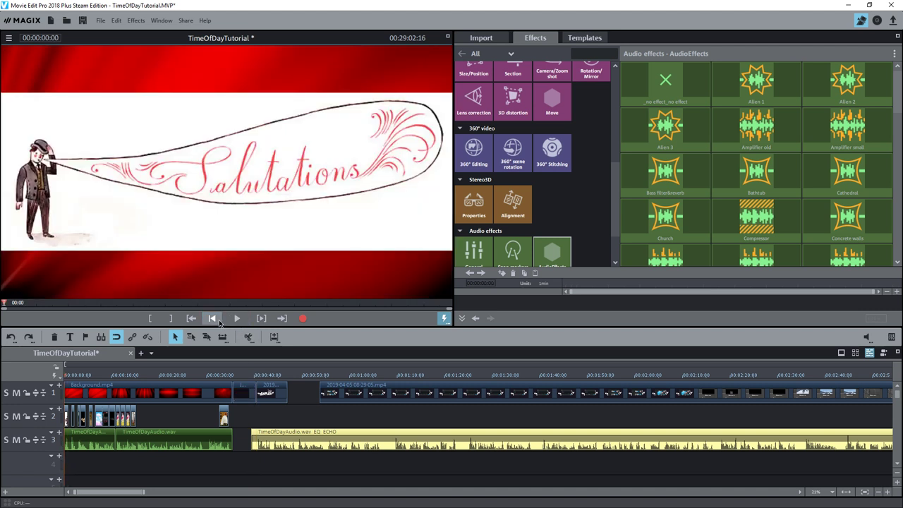
click(236, 318)
Apply Alien 3 to the short first audio clip on track 3
click(90, 441)
mouse_move(651, 130)
drag(651, 129, 89, 441)
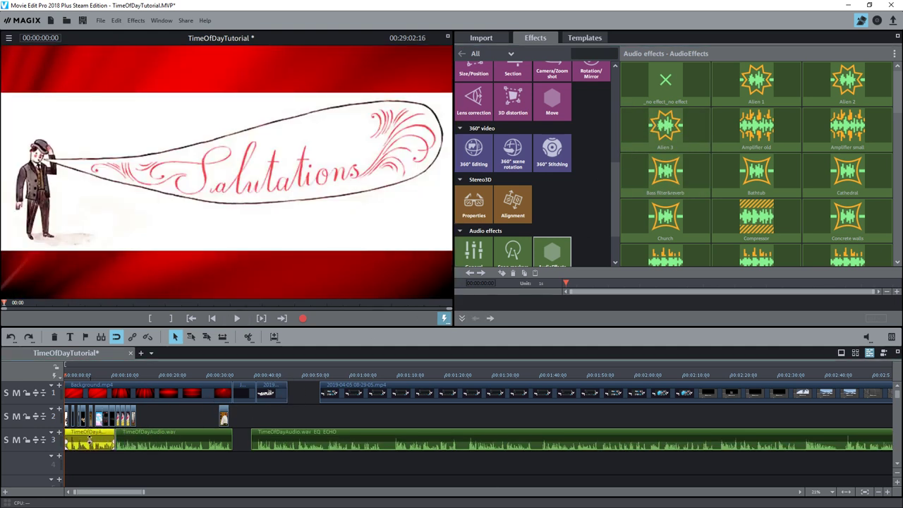
click(236, 319)
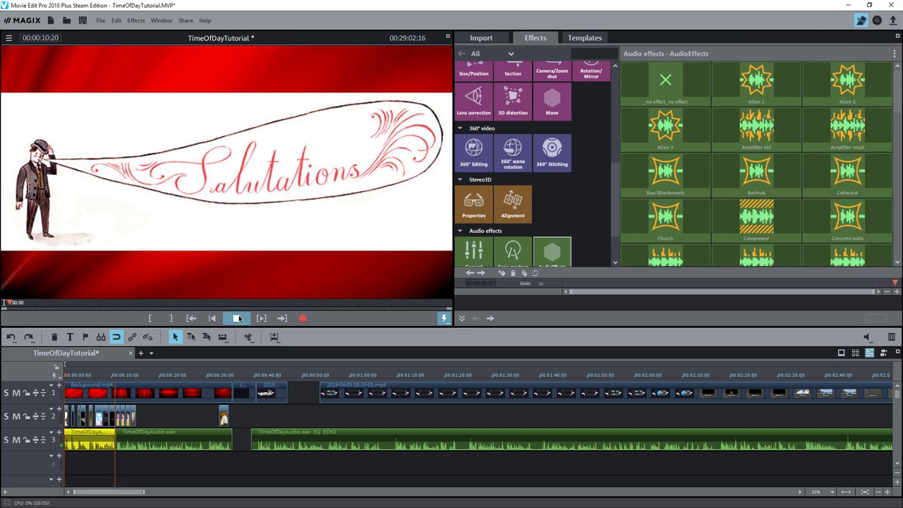
scroll(837, 125, down, 2)
scroll(586, 207, down, 2)
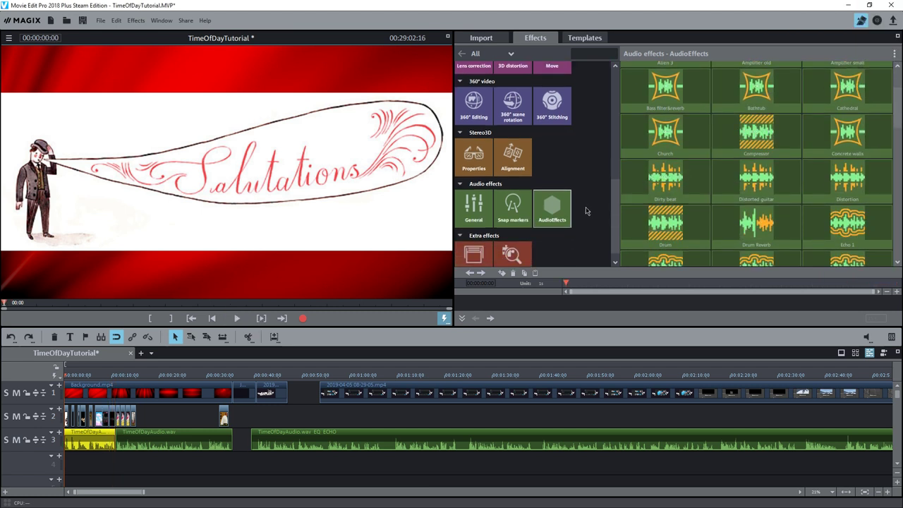
click(473, 242)
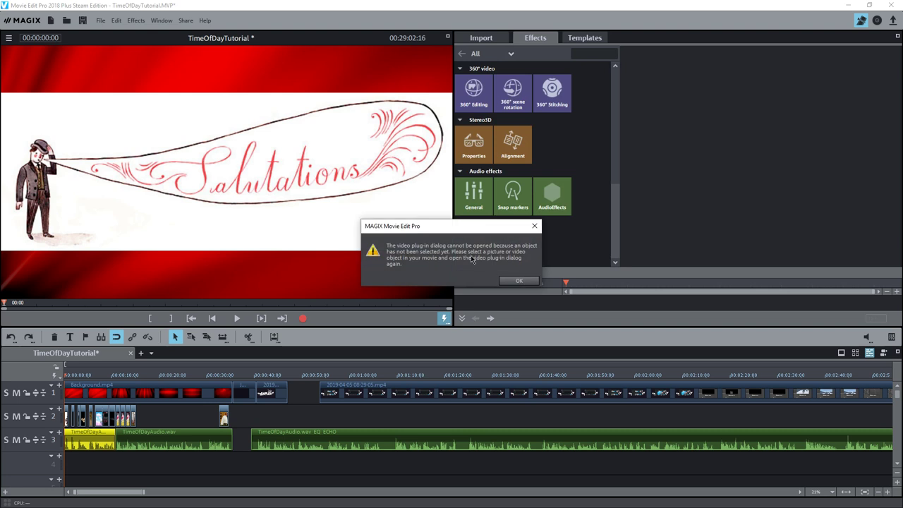
click(517, 279)
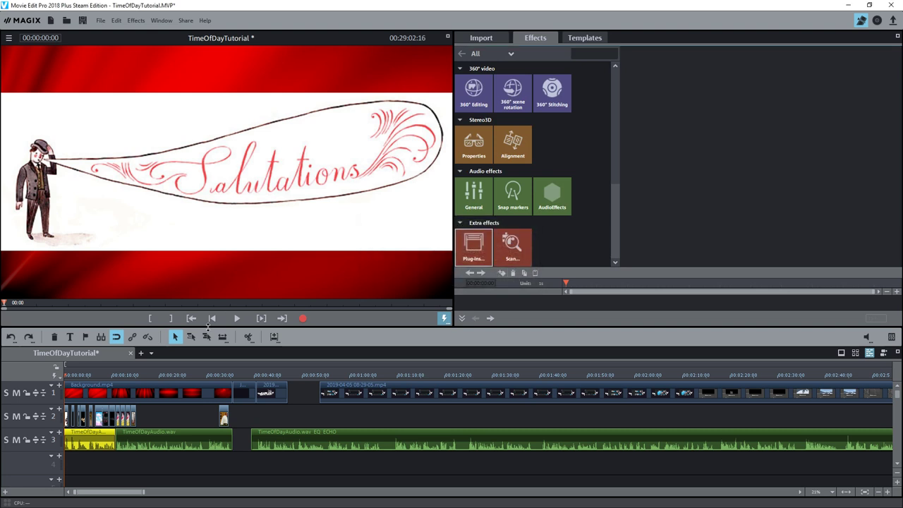
click(204, 393)
click(468, 249)
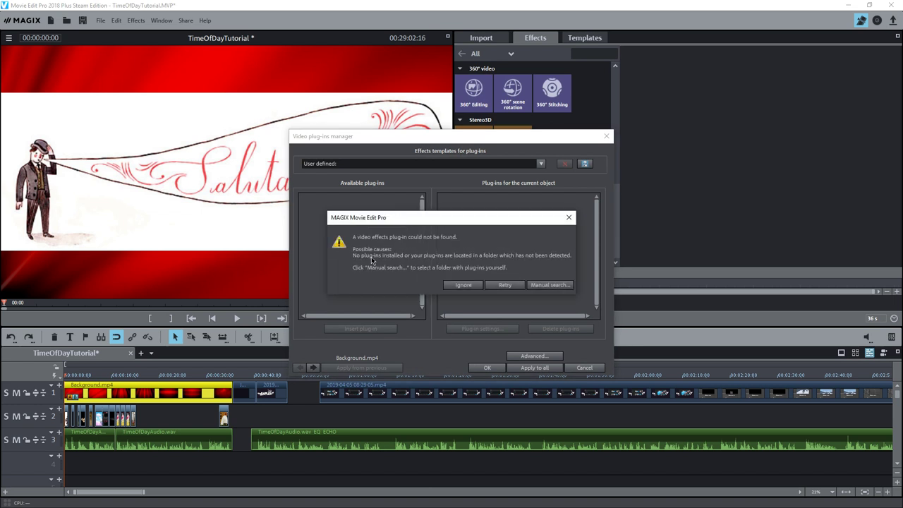
click(464, 285)
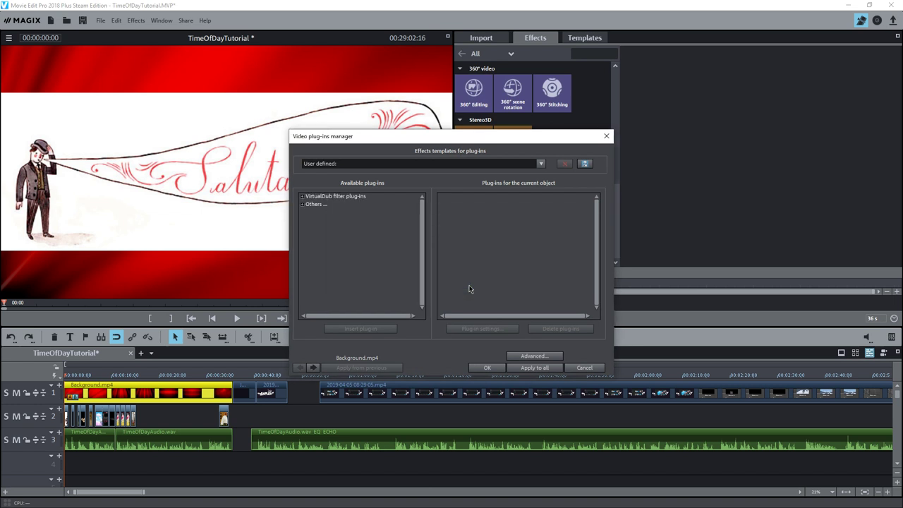
click(541, 164)
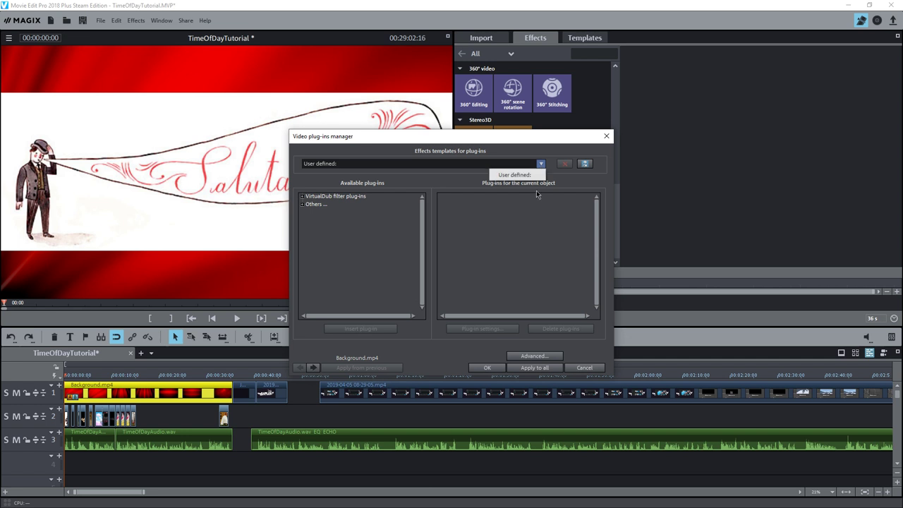
click(573, 365)
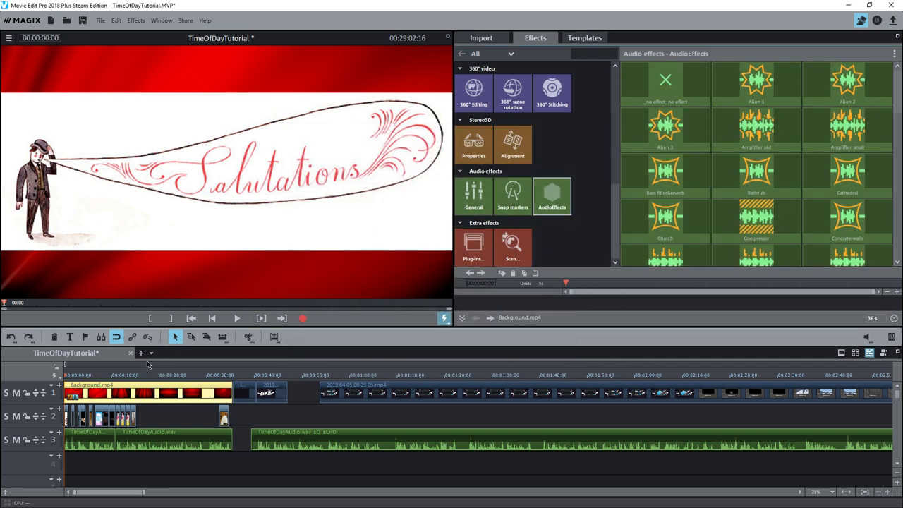
click(185, 21)
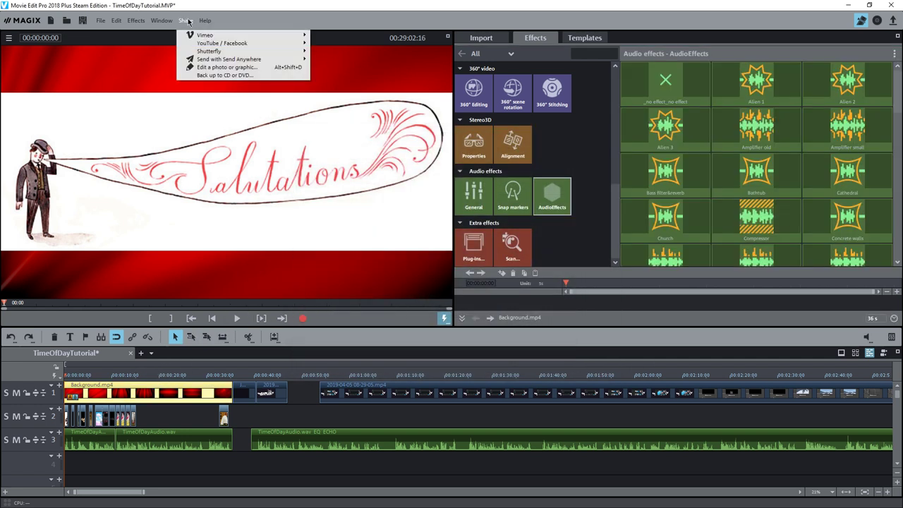
mouse_move(206, 22)
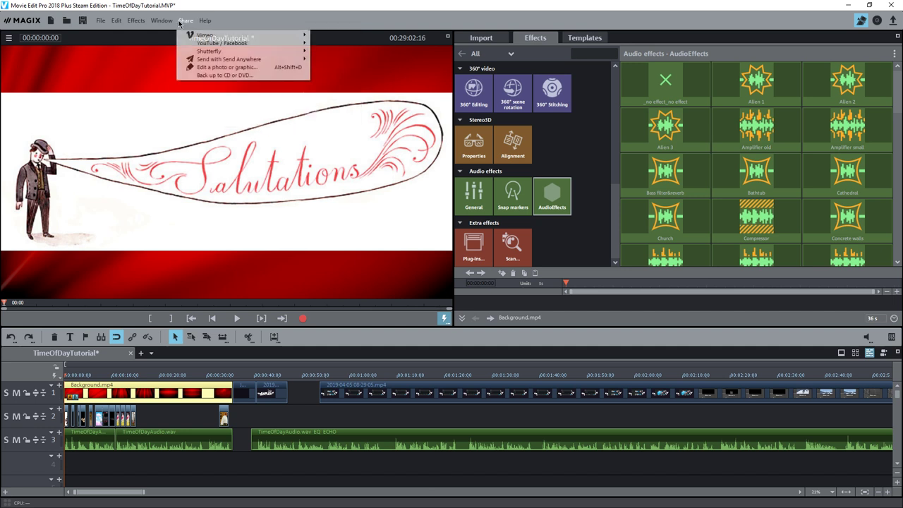
mouse_move(162, 22)
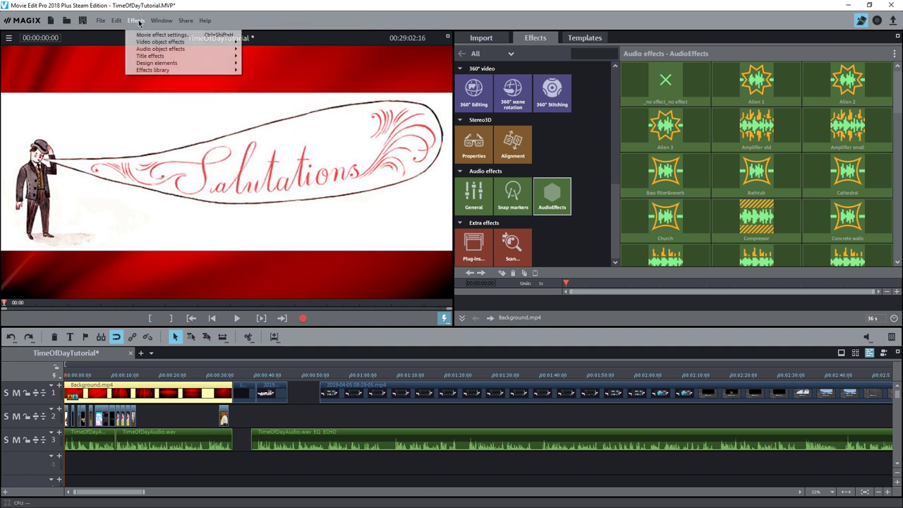
mouse_move(149, 51)
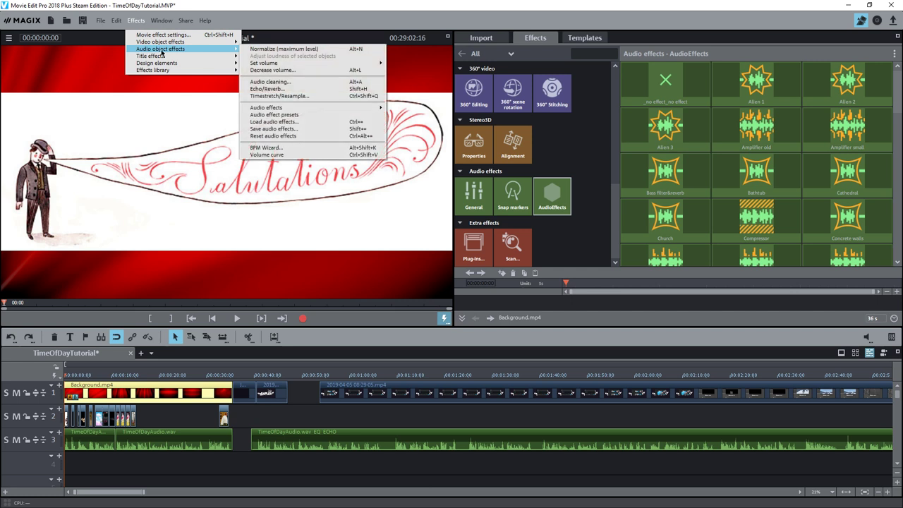
click(283, 116)
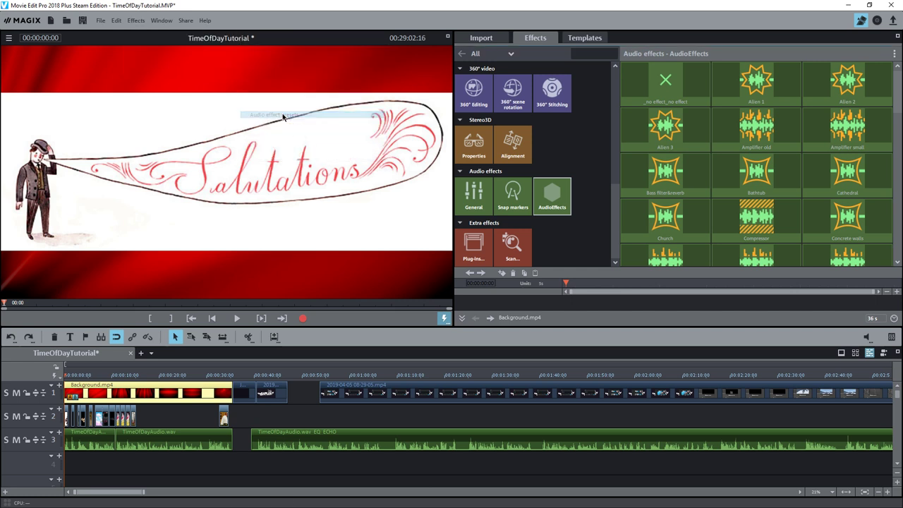
click(117, 21)
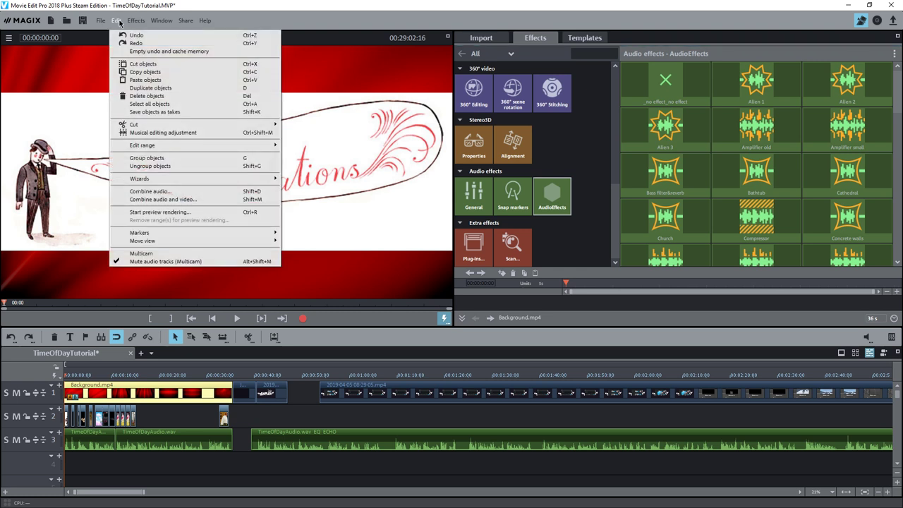
click(131, 21)
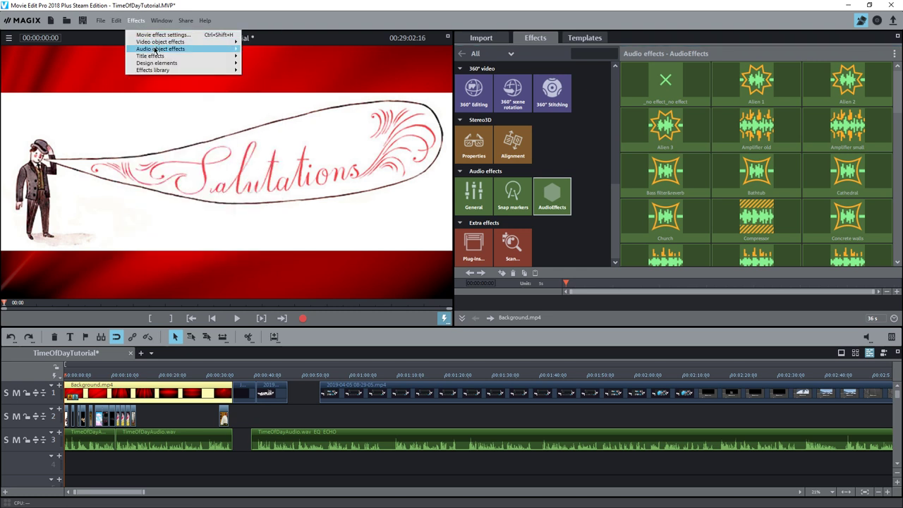
mouse_move(157, 49)
mouse_move(276, 108)
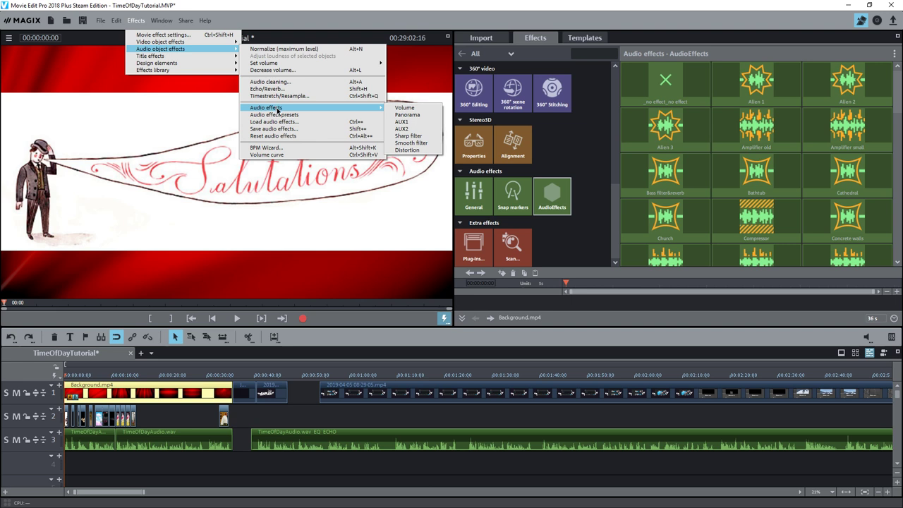
click(275, 121)
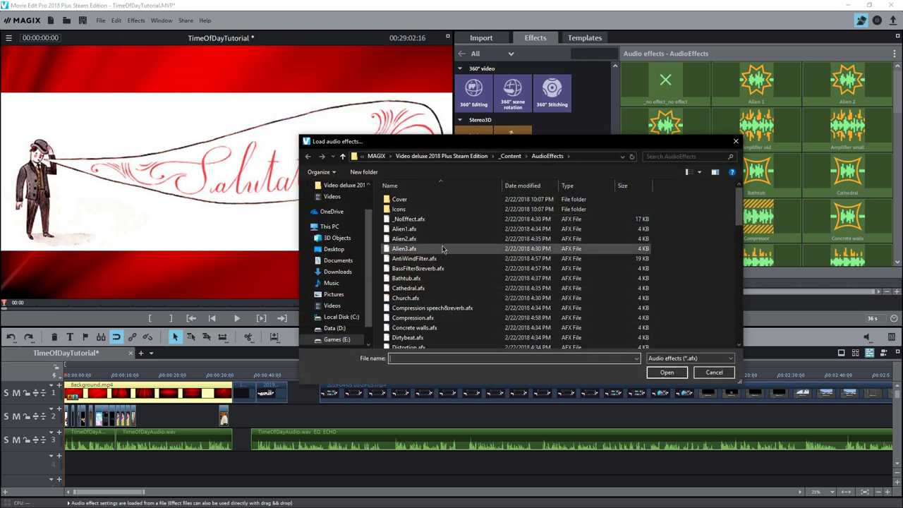
scroll(444, 243, down, 7)
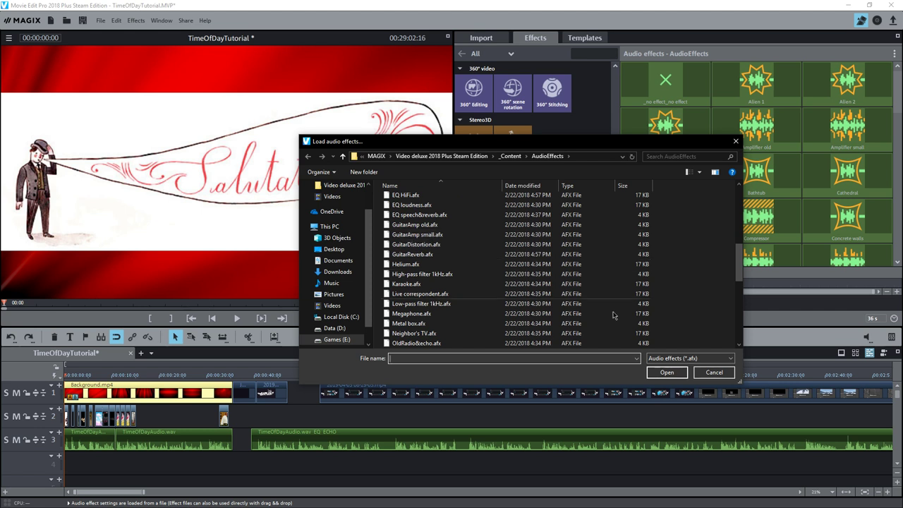
scroll(485, 283, down, 7)
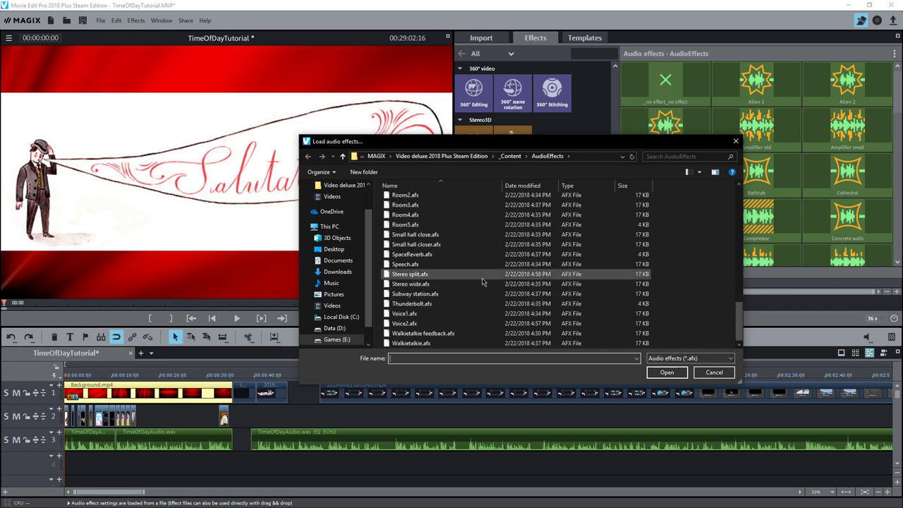
scroll(482, 275, up, 14)
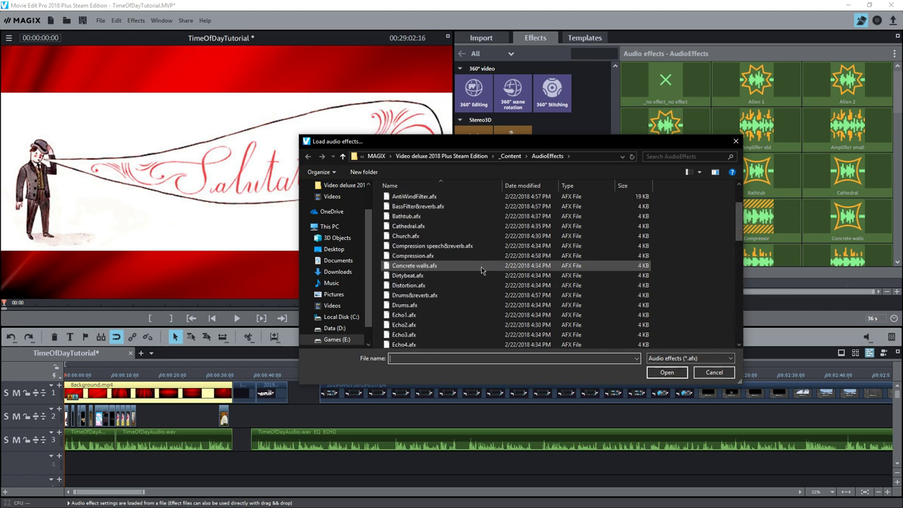
click(714, 373)
mouse_move(655, 83)
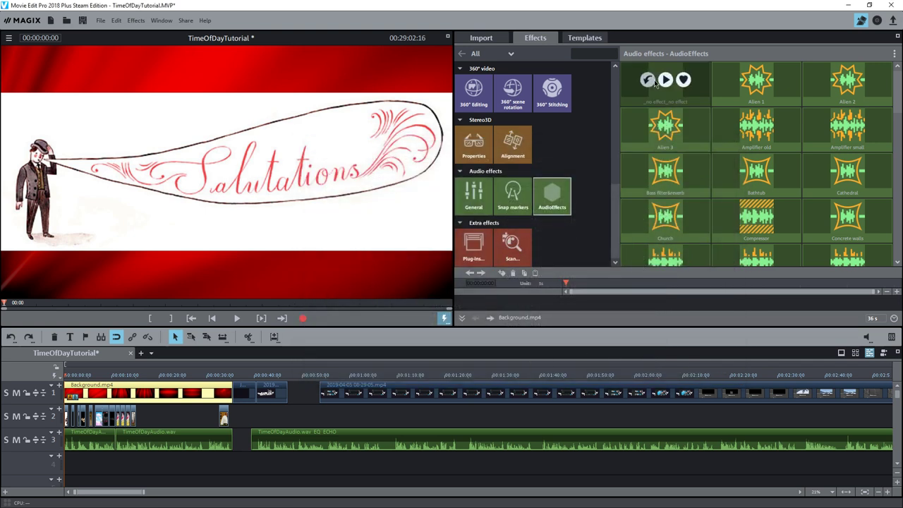
Remove EQ ECHO from the second narration clip and apply EQ speech&reverb to the first
drag(645, 91, 282, 439)
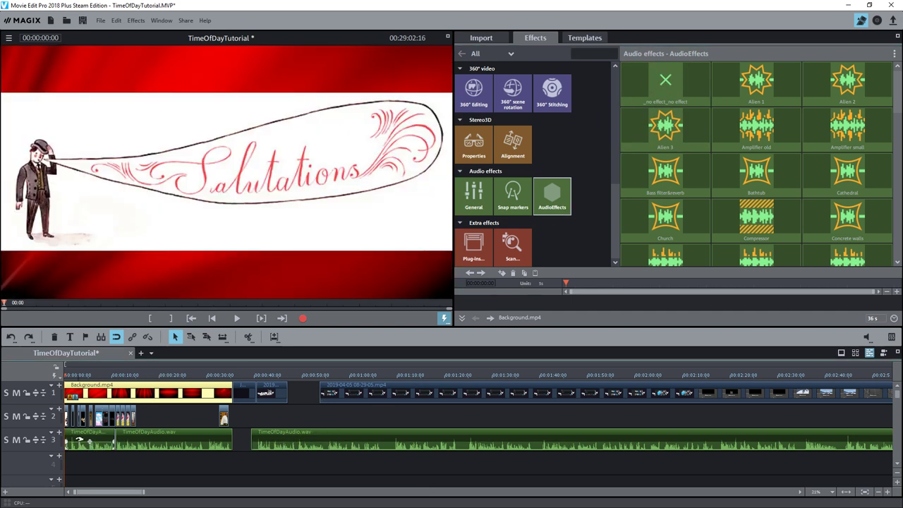
click(79, 440)
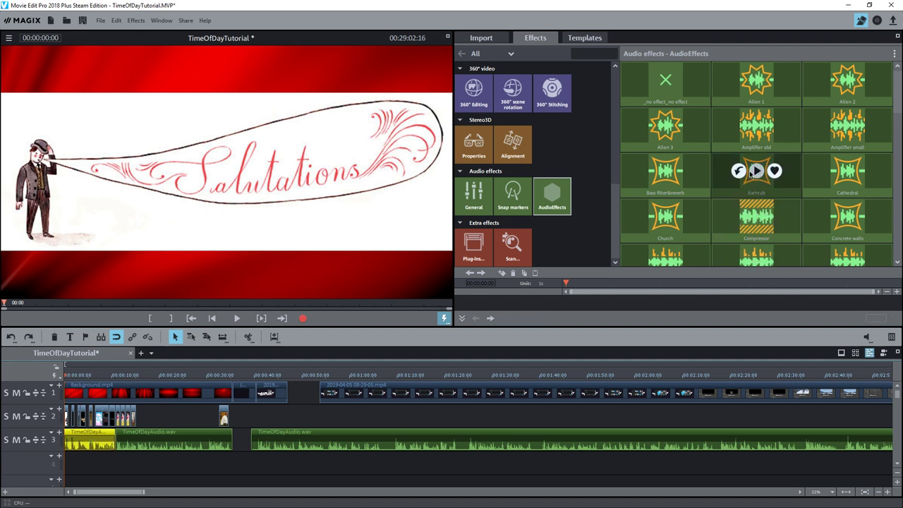
scroll(754, 183, down, 5)
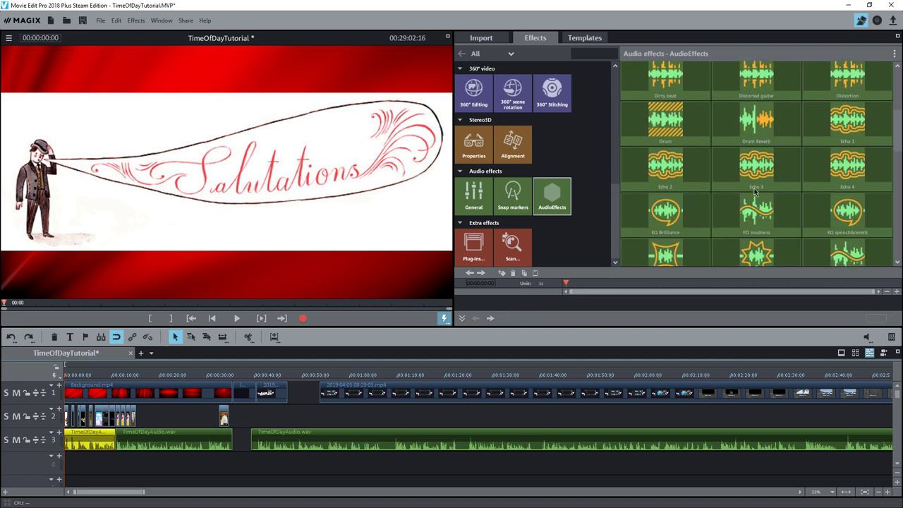
scroll(752, 155, down, 2)
mouse_move(830, 131)
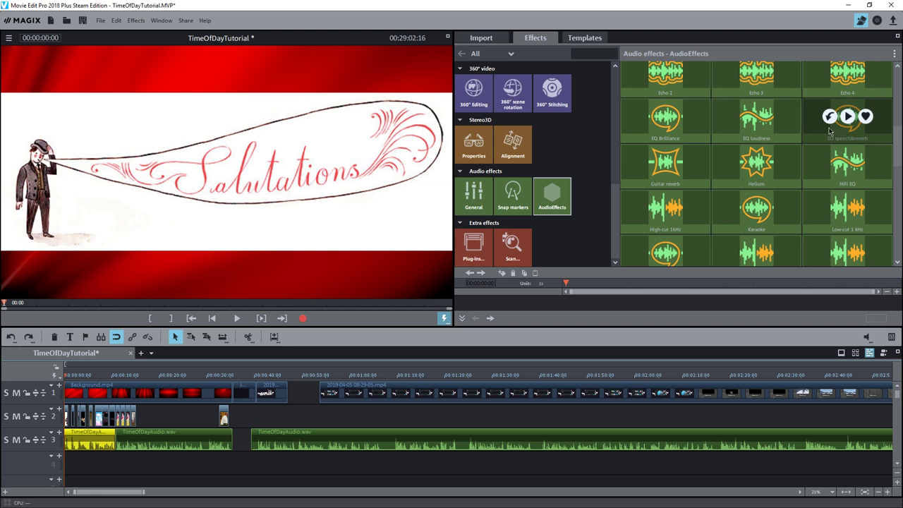
drag(830, 132, 83, 442)
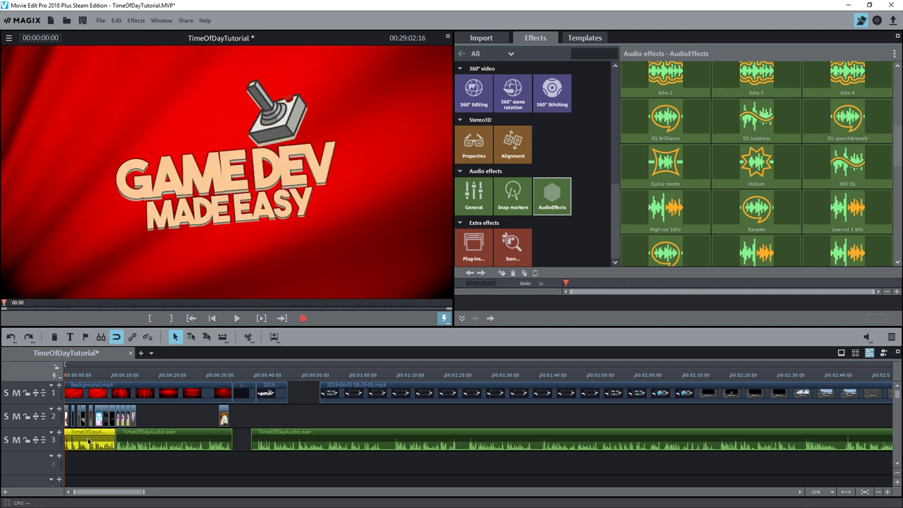
Play the intro twice to audition the narration's new sound
click(236, 319)
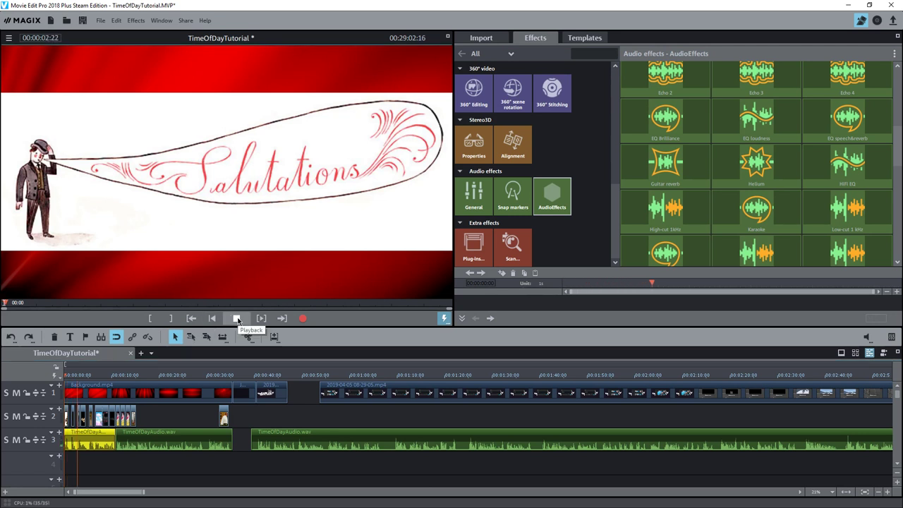
click(237, 318)
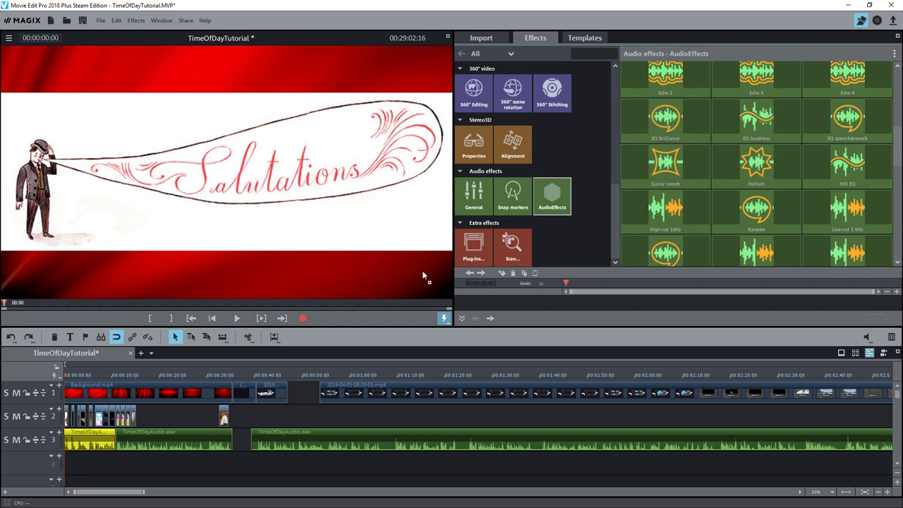
click(238, 318)
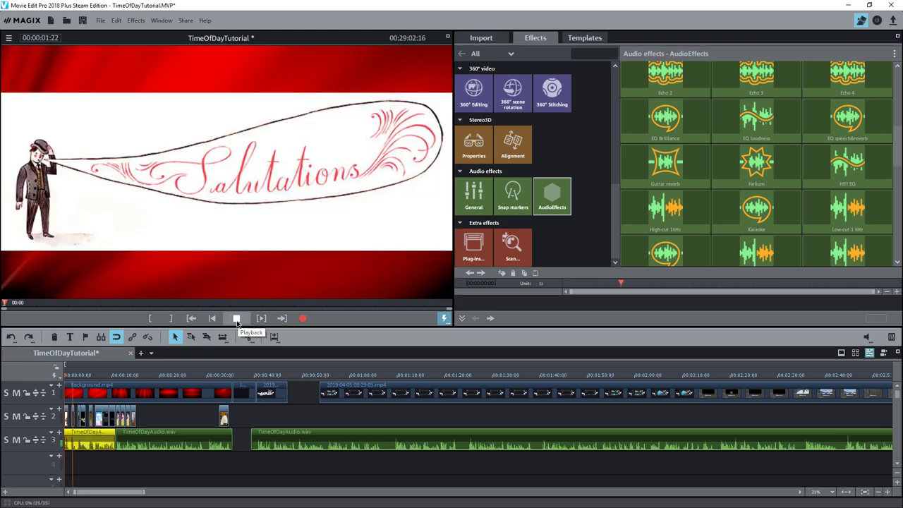
click(237, 318)
scroll(688, 240, down, 2)
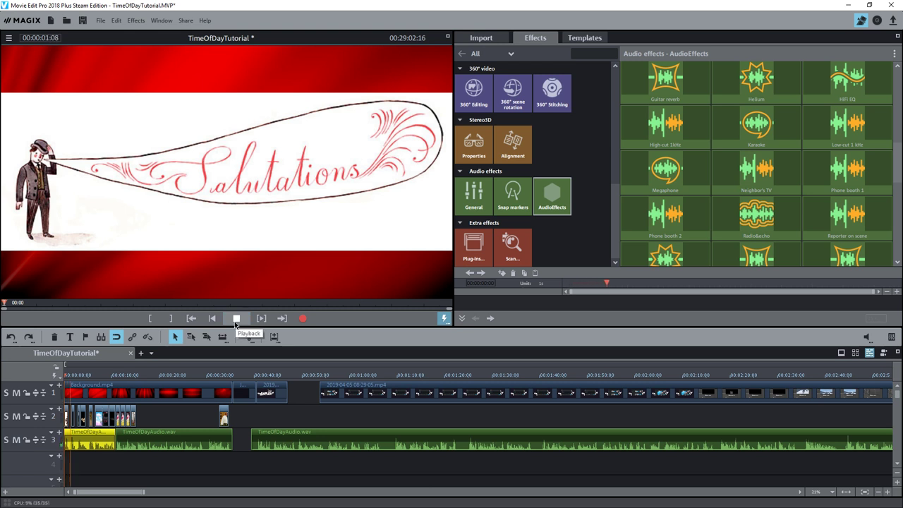
Preview the Phone booth 1 preset and replay the intro with the first narration clip selected
mouse_move(827, 181)
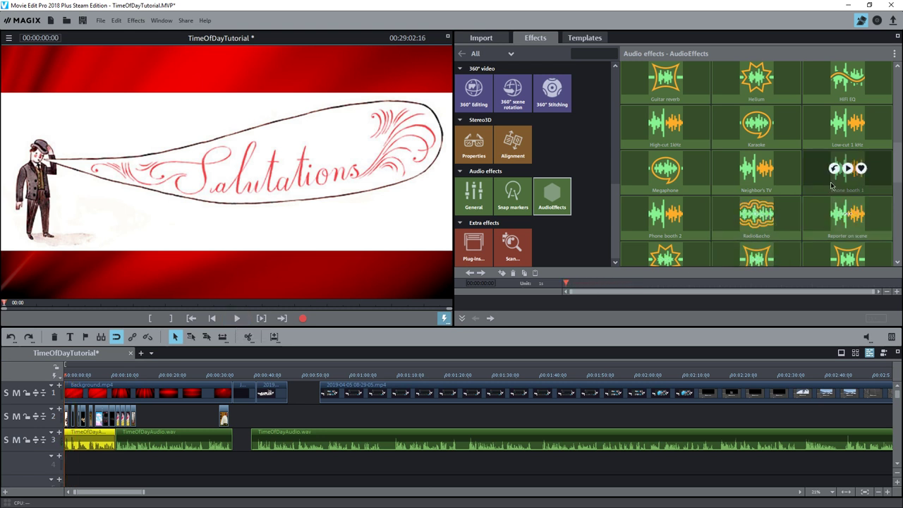
click(851, 170)
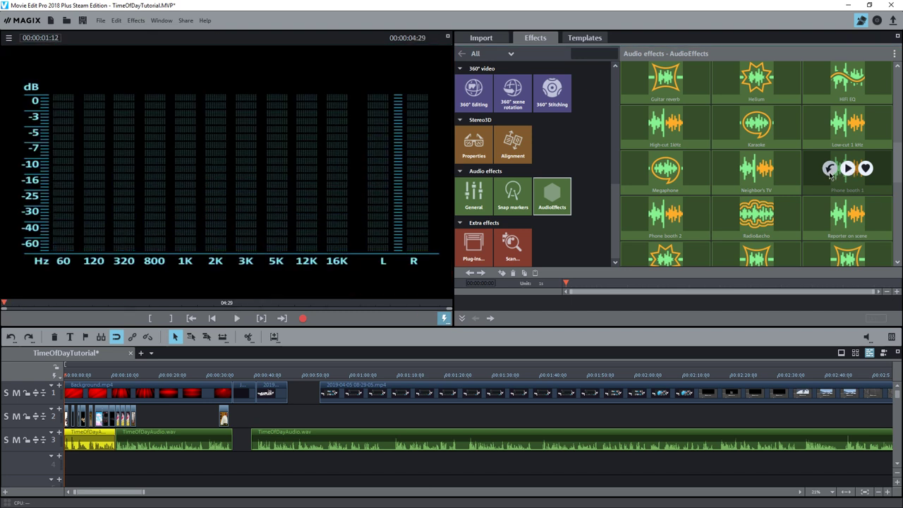
click(236, 318)
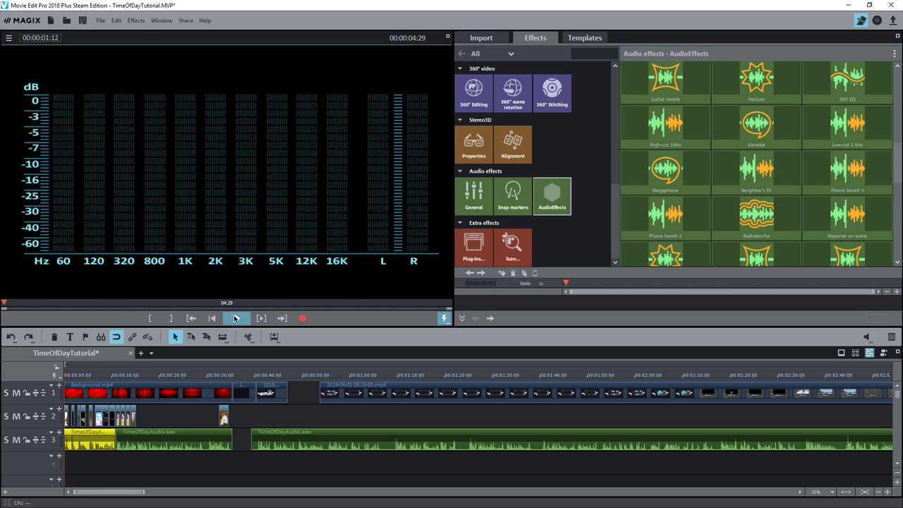
click(236, 318)
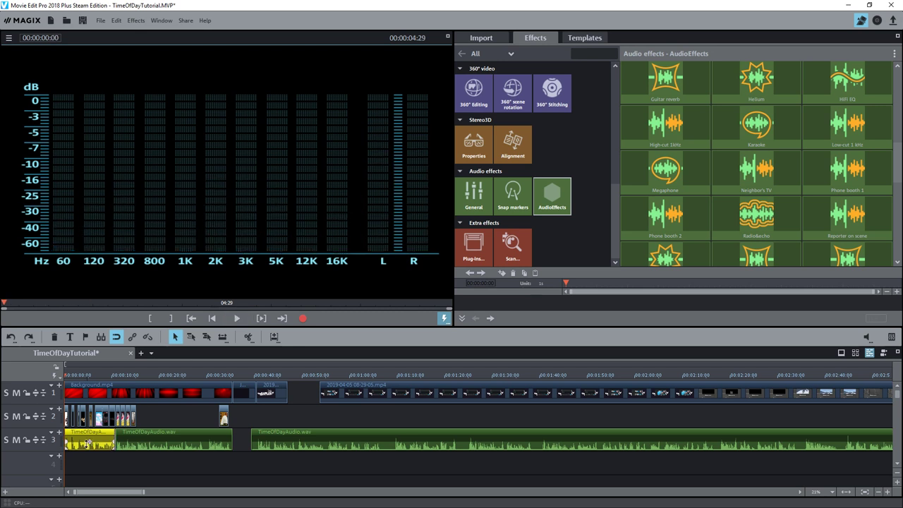
click(86, 444)
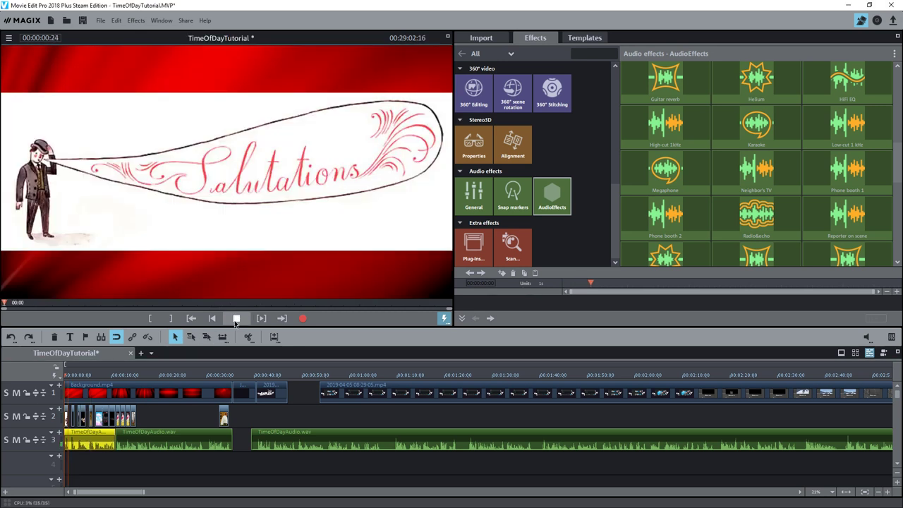
click(237, 318)
mouse_move(833, 182)
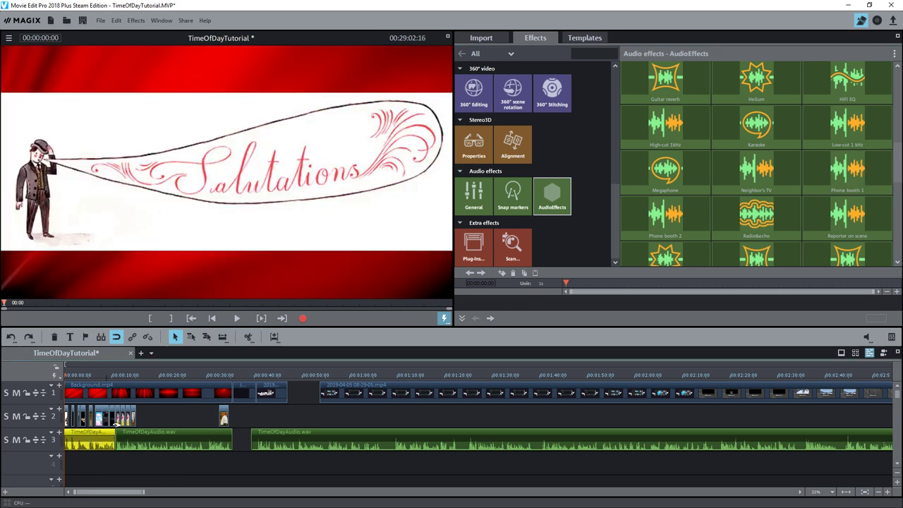
click(238, 318)
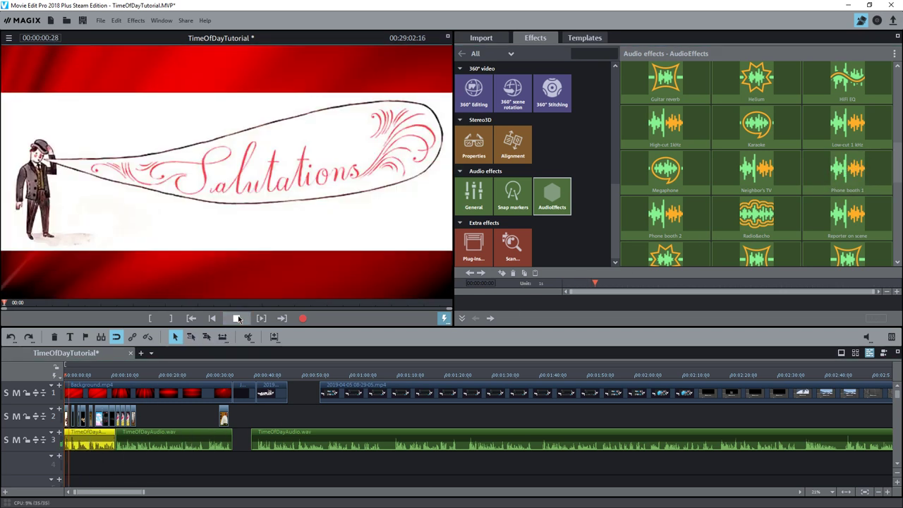
click(237, 318)
Preview the Phone booth 2 preset, then select the narration clip and replay the intro
mouse_move(745, 224)
scroll(746, 224, down, 1)
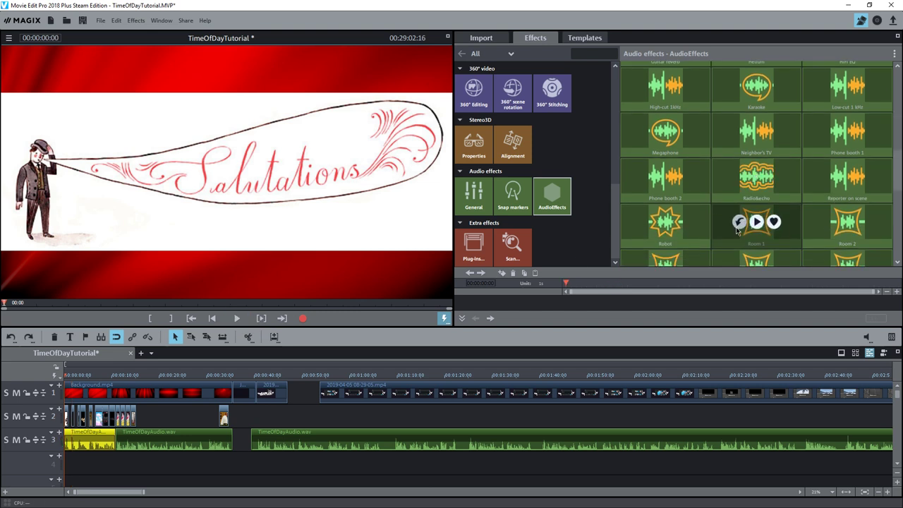
click(666, 176)
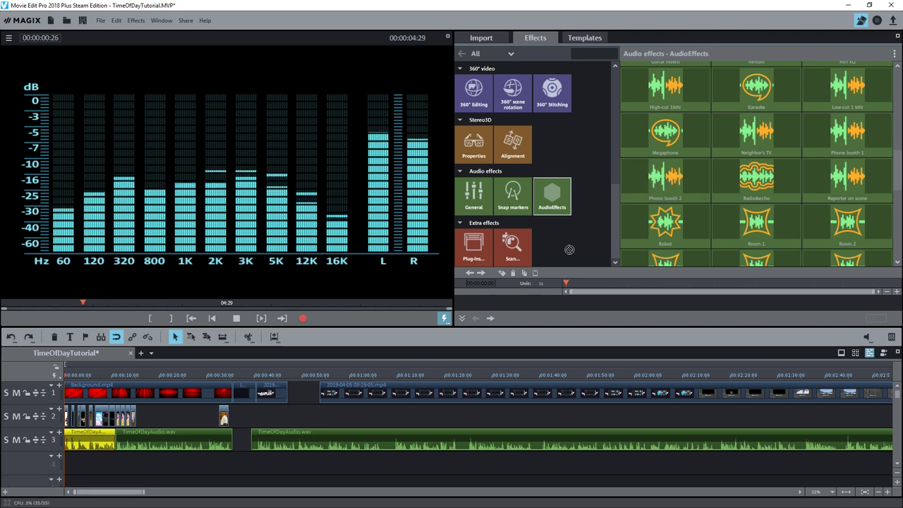
click(88, 441)
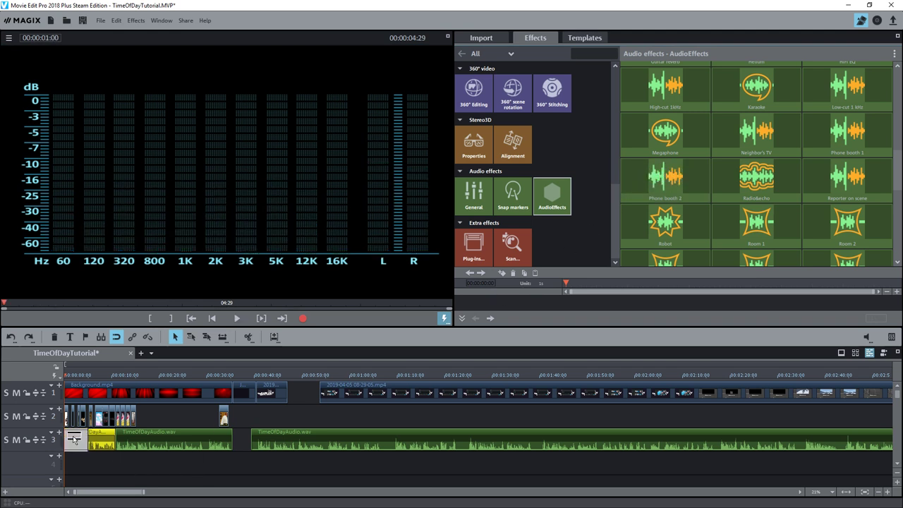
click(240, 319)
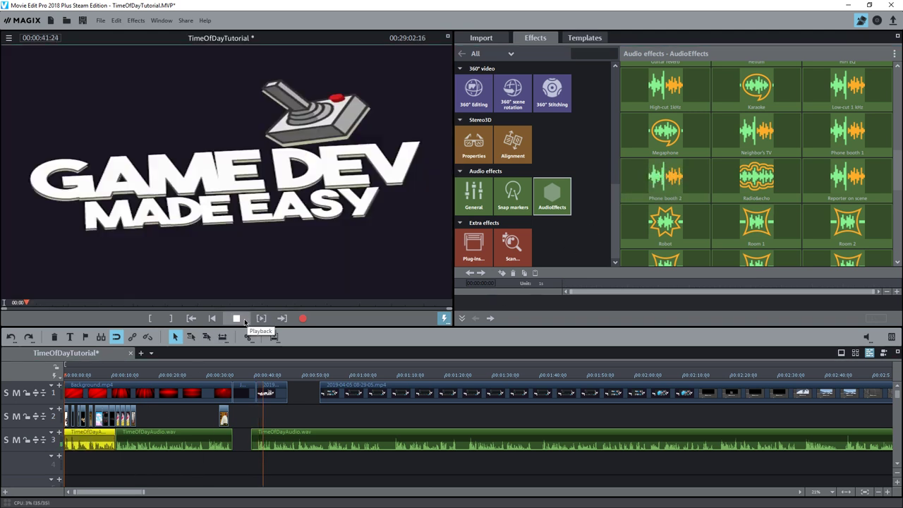
click(231, 320)
click(236, 319)
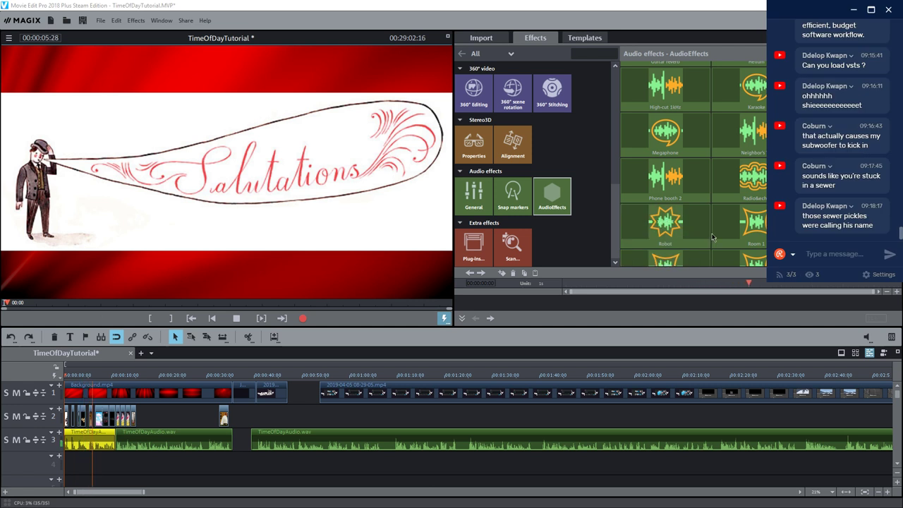
mouse_move(714, 238)
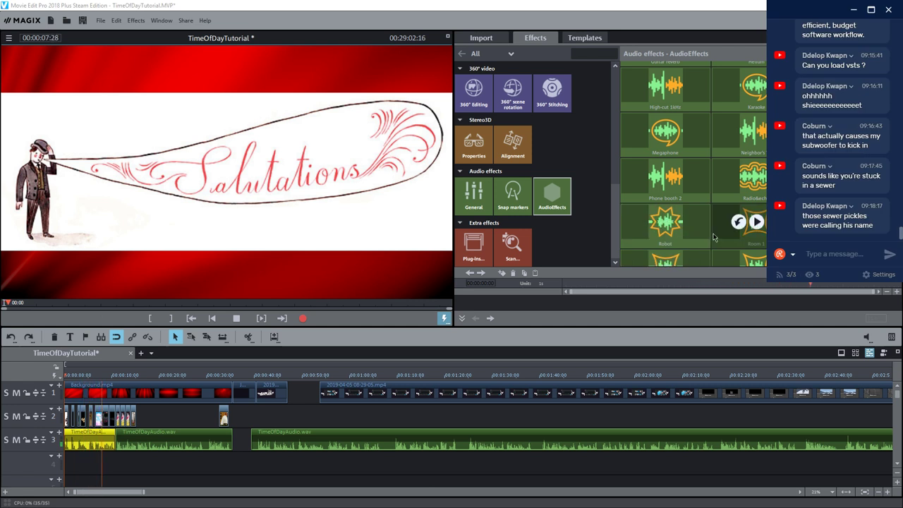
click(230, 321)
Scroll further through the AudioEffects grid and replay the intro from the start
scroll(779, 204, down, 3)
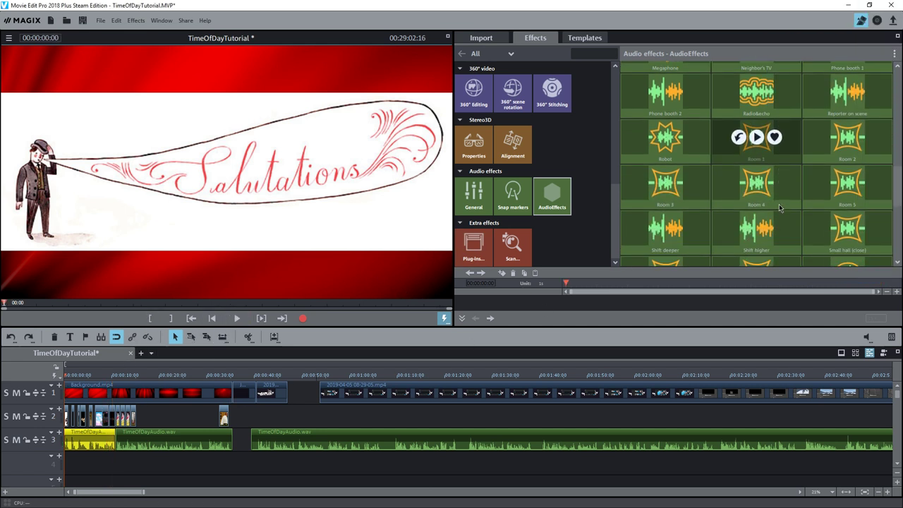
scroll(815, 222, down, 2)
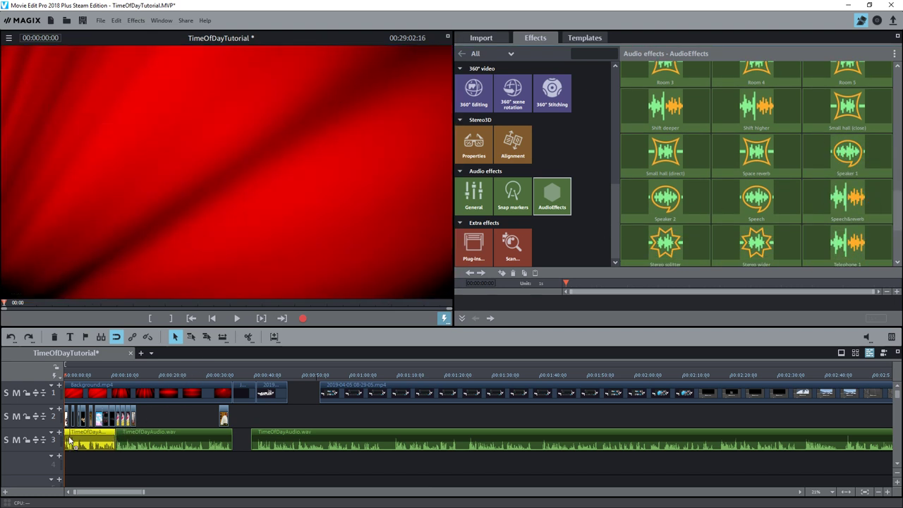
click(236, 318)
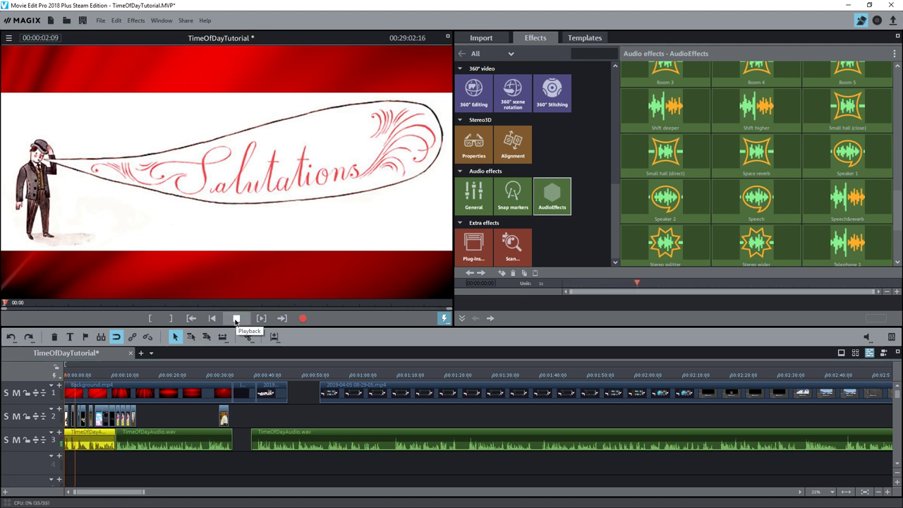
click(237, 318)
Preview the Tin box preset and play the intro narration
scroll(757, 217, down, 1)
scroll(757, 217, down, 2)
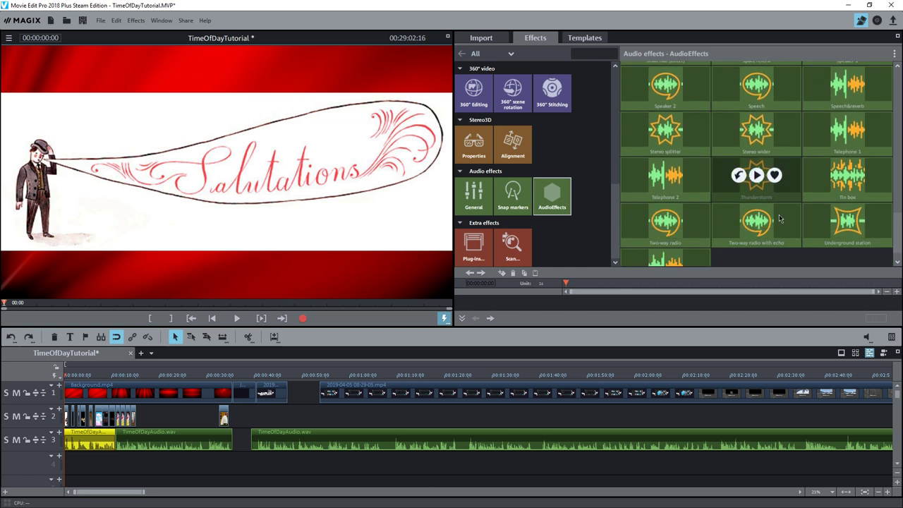
click(849, 177)
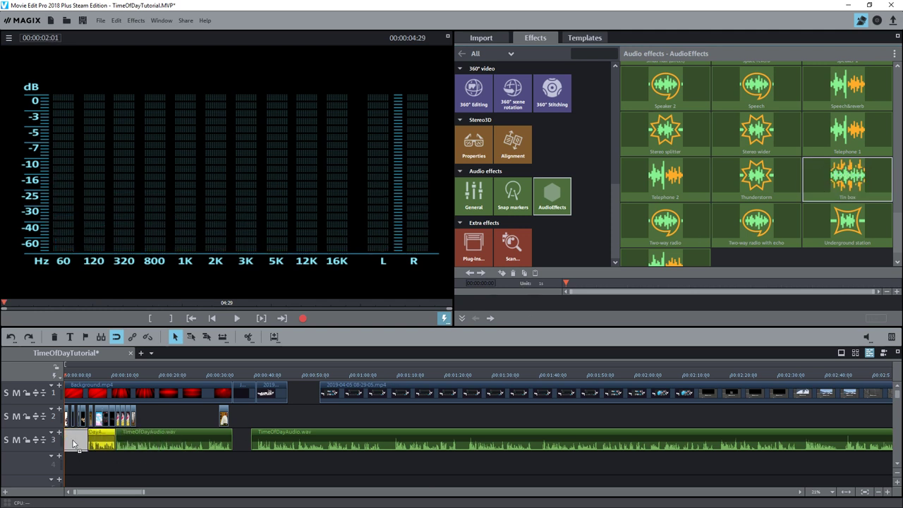
click(237, 318)
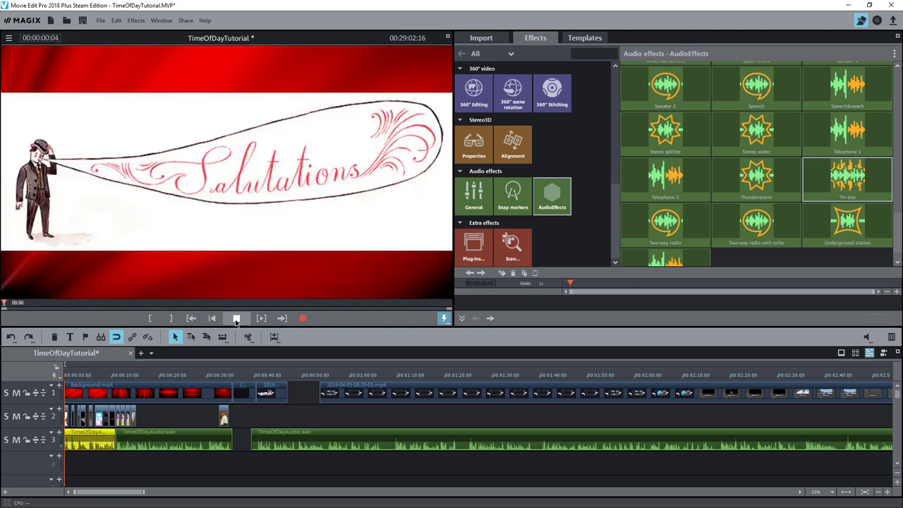
Preview the Wind and rumbling filter preset, then play the intro narration again
scroll(758, 212, down, 1)
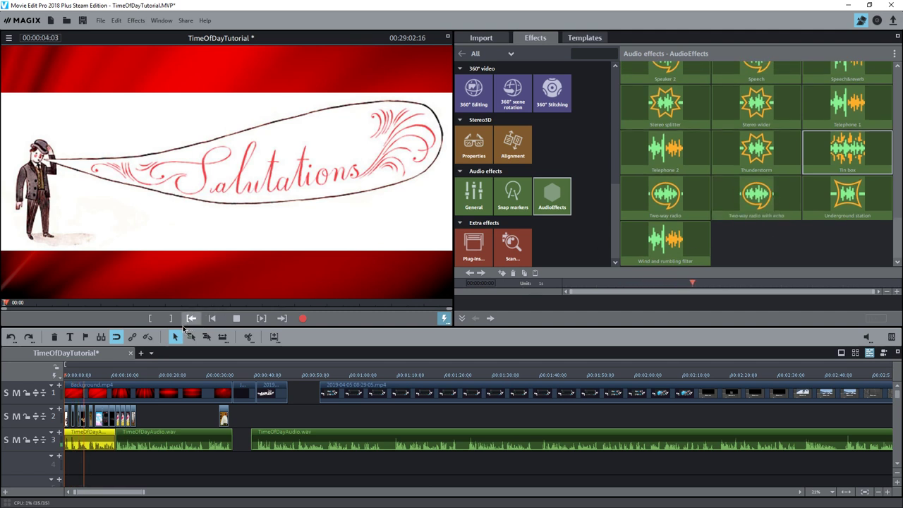
click(665, 239)
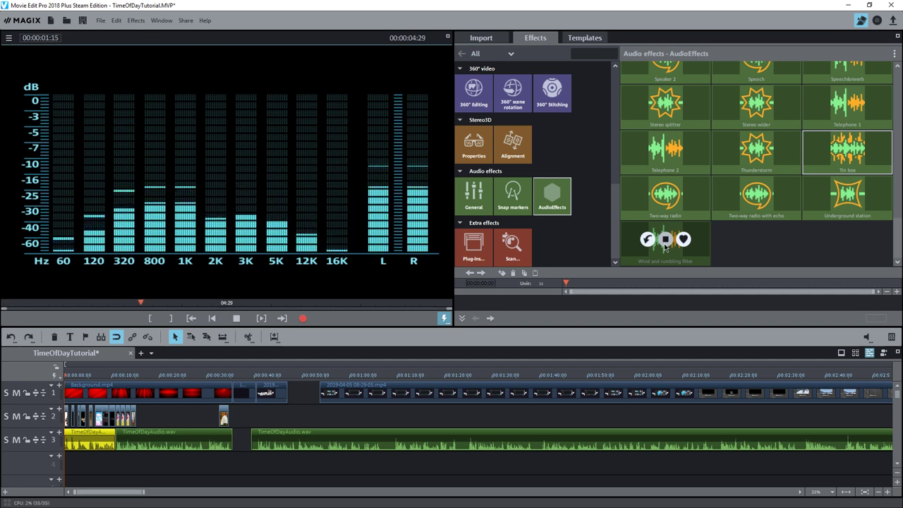
click(753, 197)
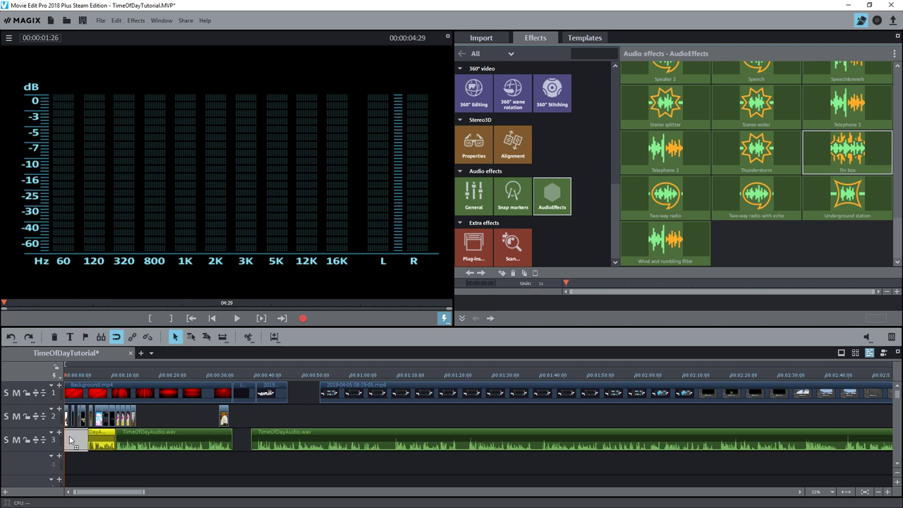
click(237, 319)
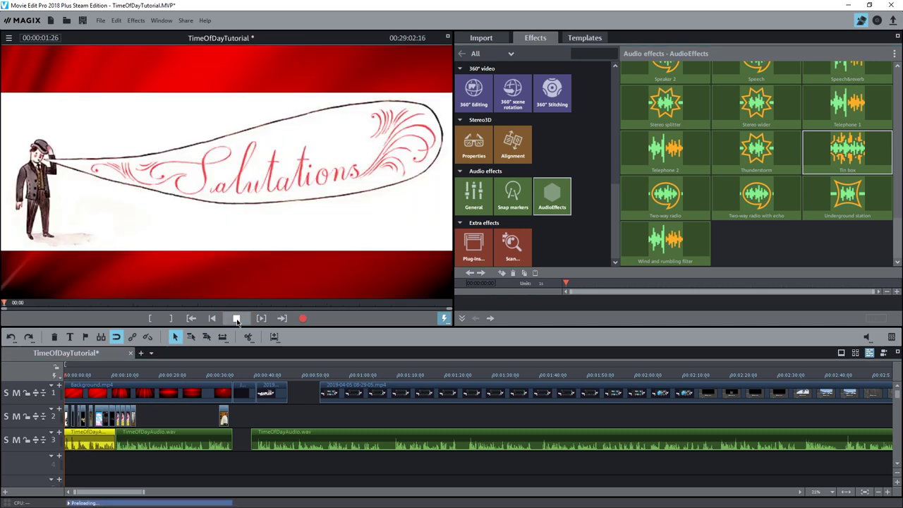
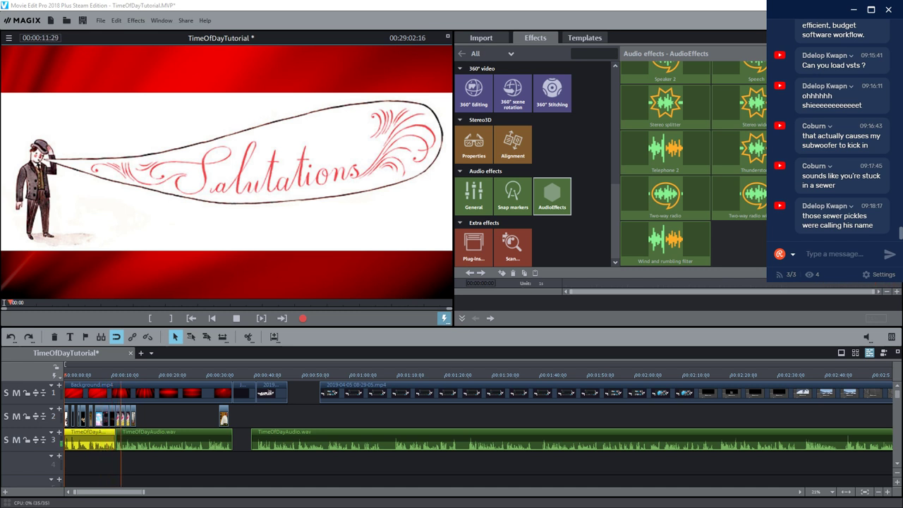
Apply the '_no effect' audio preset to the TimeOfDayAudio.wav clip on track 3
click(236, 318)
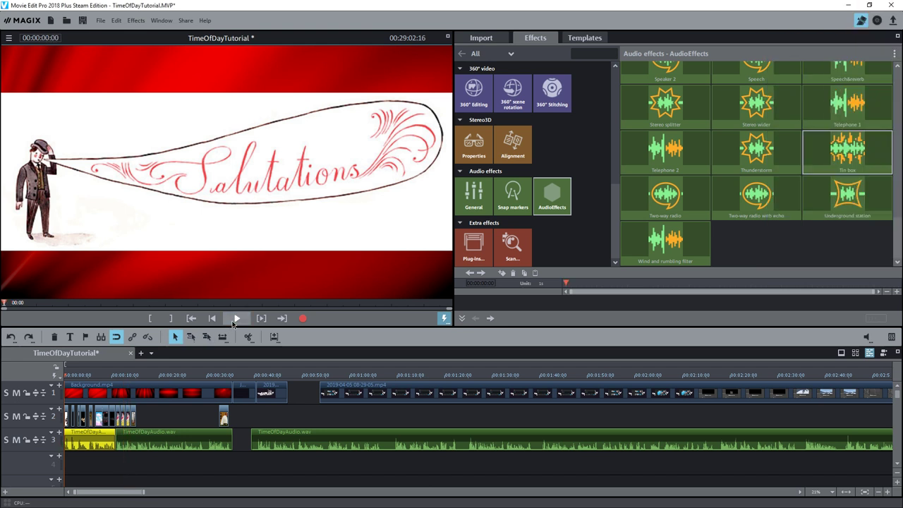
mouse_move(792, 209)
scroll(783, 206, up, 3)
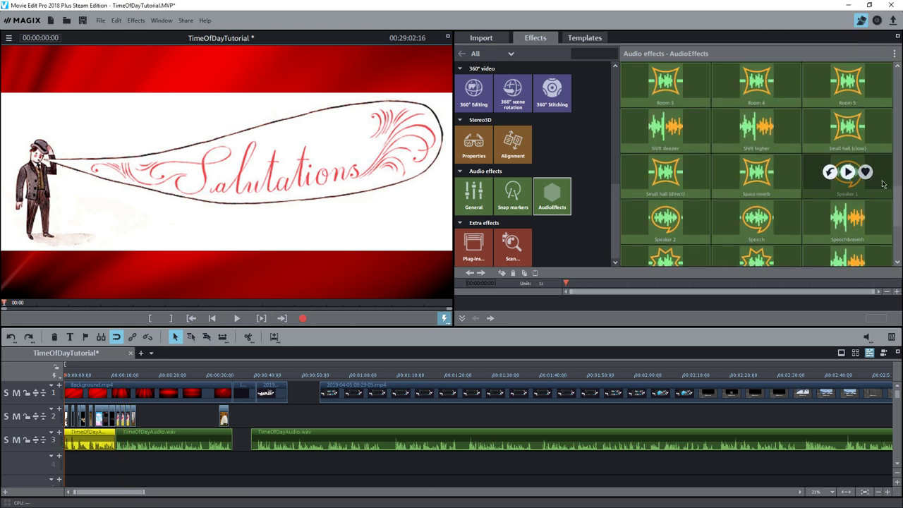
scroll(812, 155, up, 5)
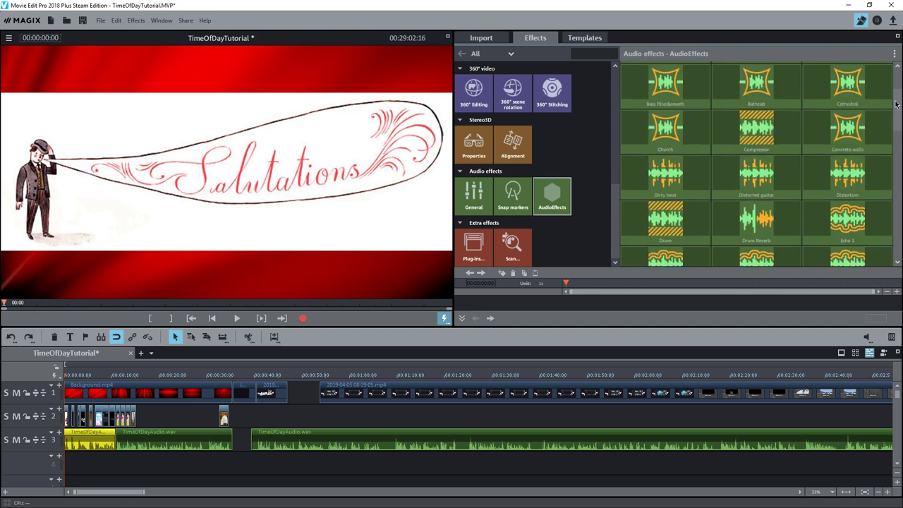
drag(666, 81, 73, 442)
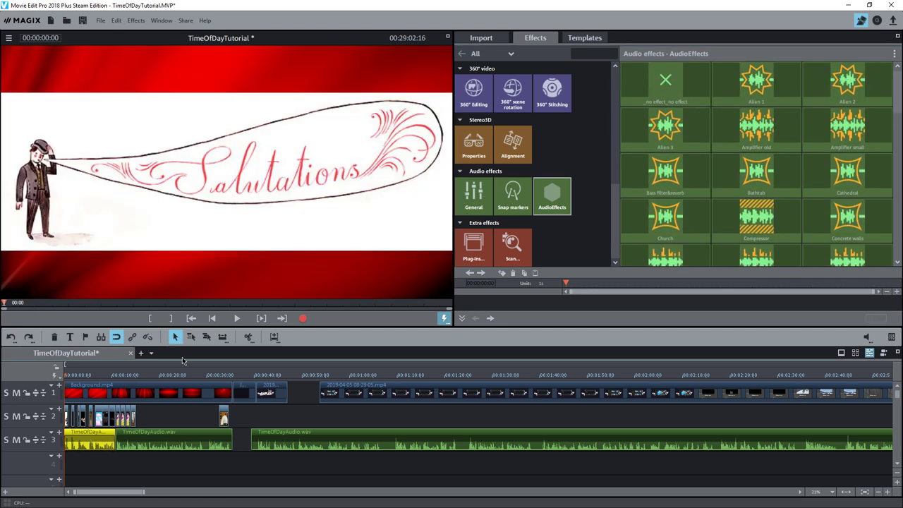
Play the project to check the audio, then set the playhead to 00:00:47:03
click(235, 319)
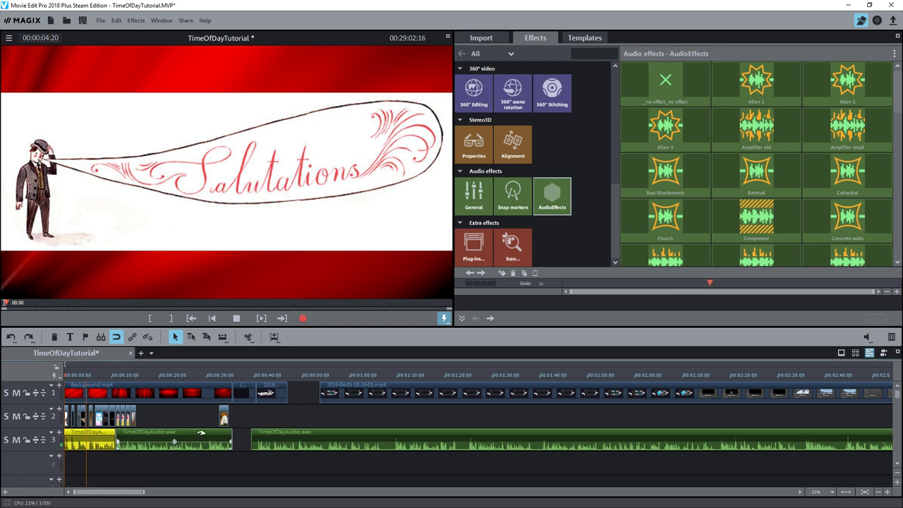
mouse_move(640, 90)
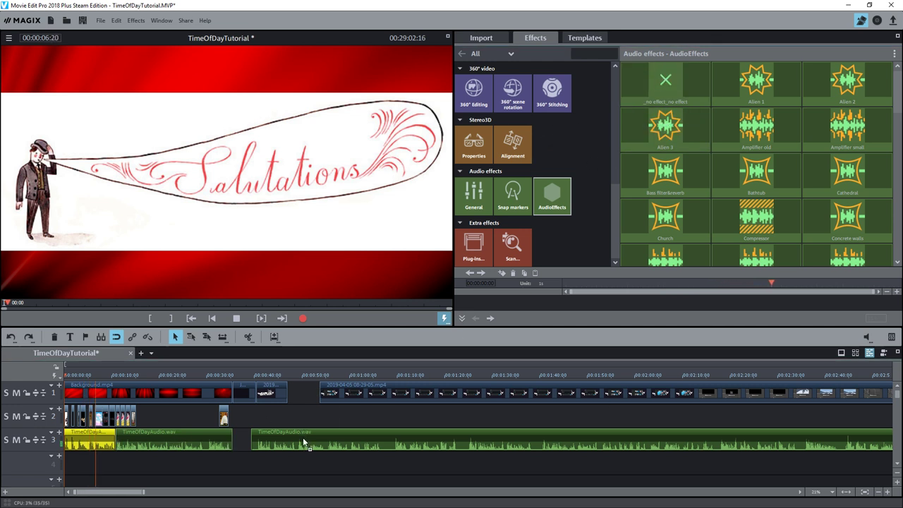
click(235, 319)
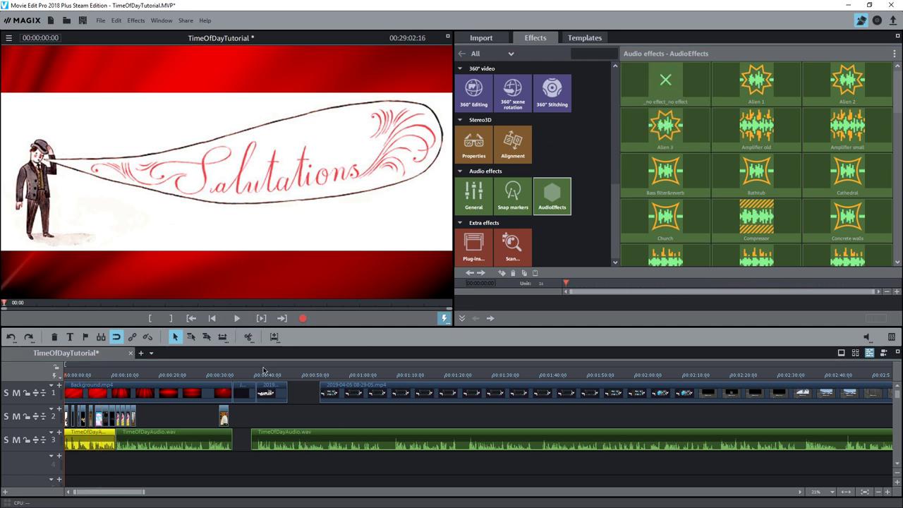
click(288, 377)
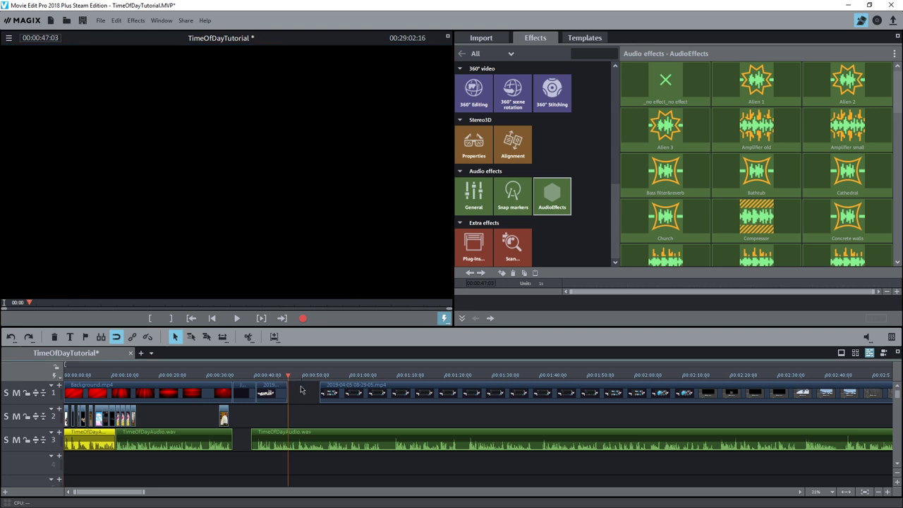
Snap the second audio clip and the long track-1 video clip to start at 00:00:47:03
drag(281, 432, 308, 437)
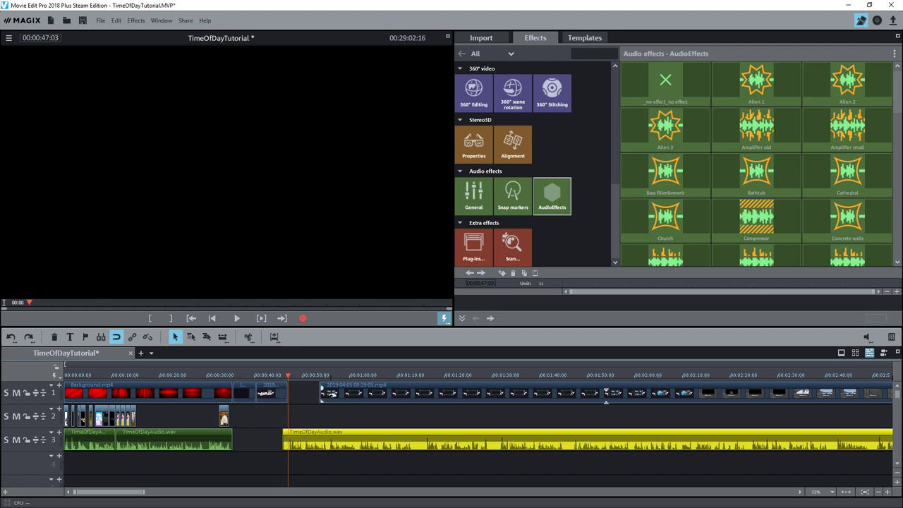
drag(326, 393, 297, 395)
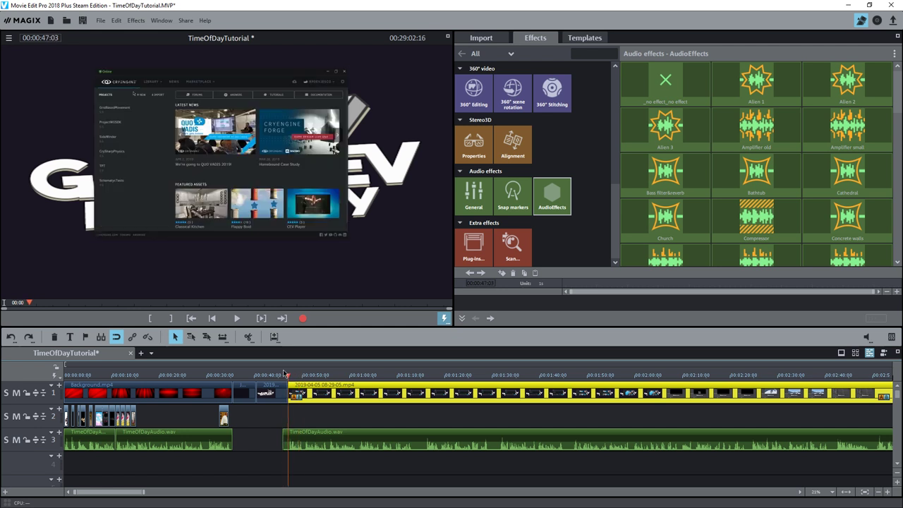
Move the long CryEngine clip later to about 1:11 and extend the short clip up to it
click(237, 319)
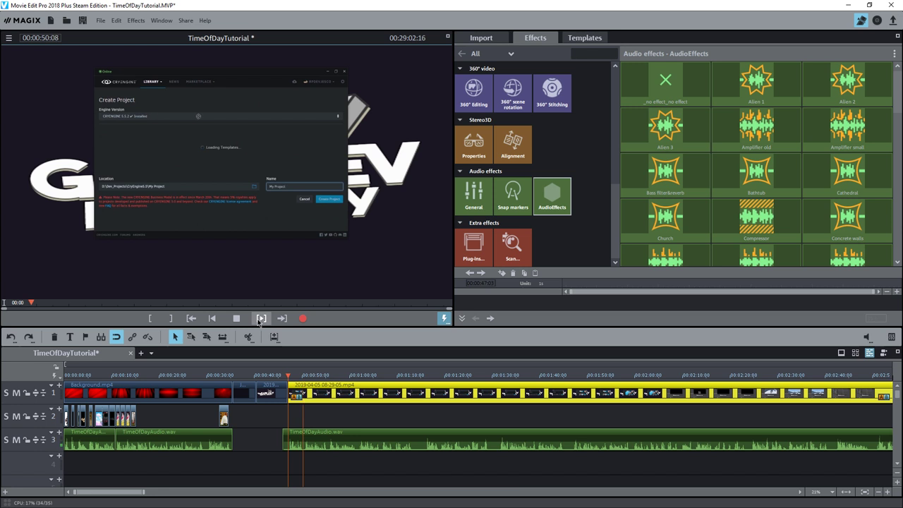
click(517, 199)
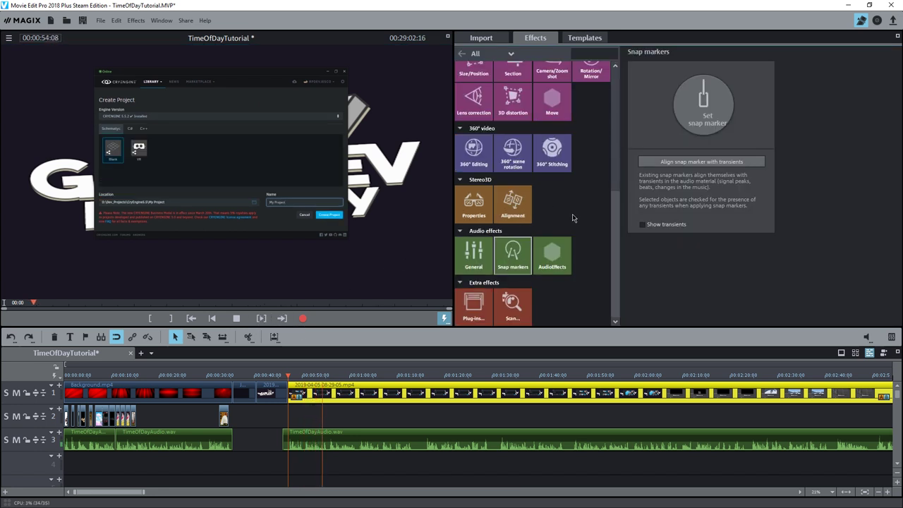
scroll(572, 218, up, 1)
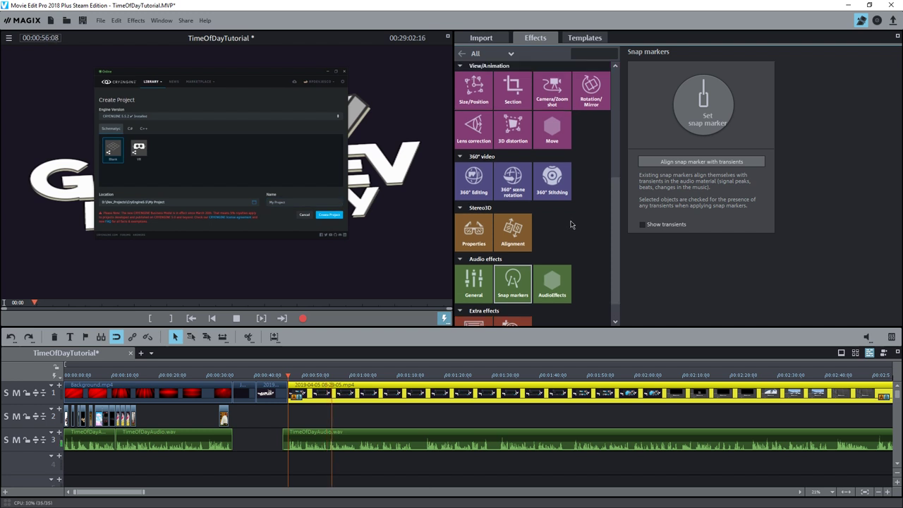
scroll(552, 228, down, 1)
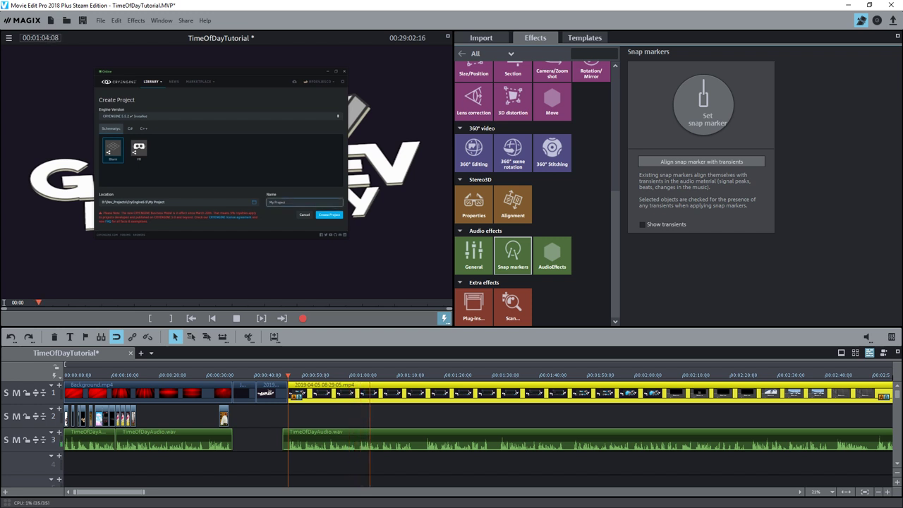
drag(316, 395, 453, 398)
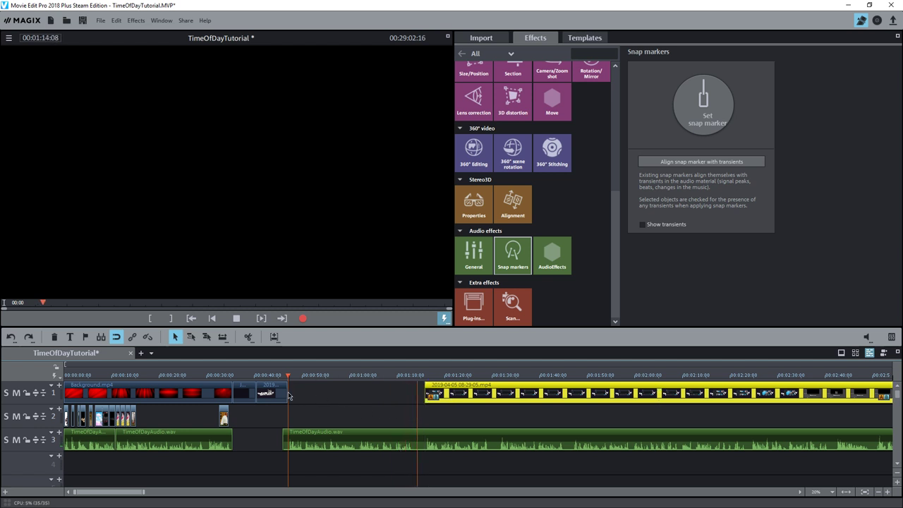
drag(286, 392, 426, 393)
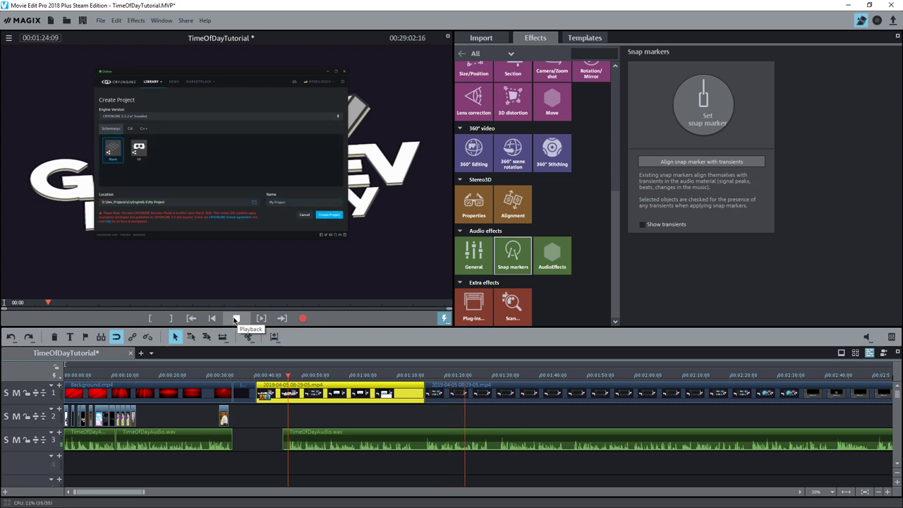
click(233, 319)
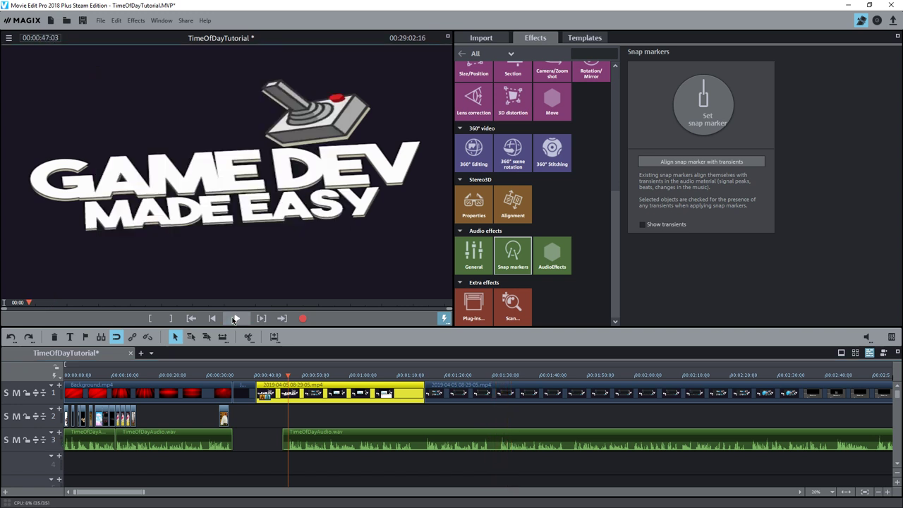
Trim the short clip back to 00:00:47:03 and paste a copy placed end to end after it
click(443, 375)
drag(443, 374, 272, 375)
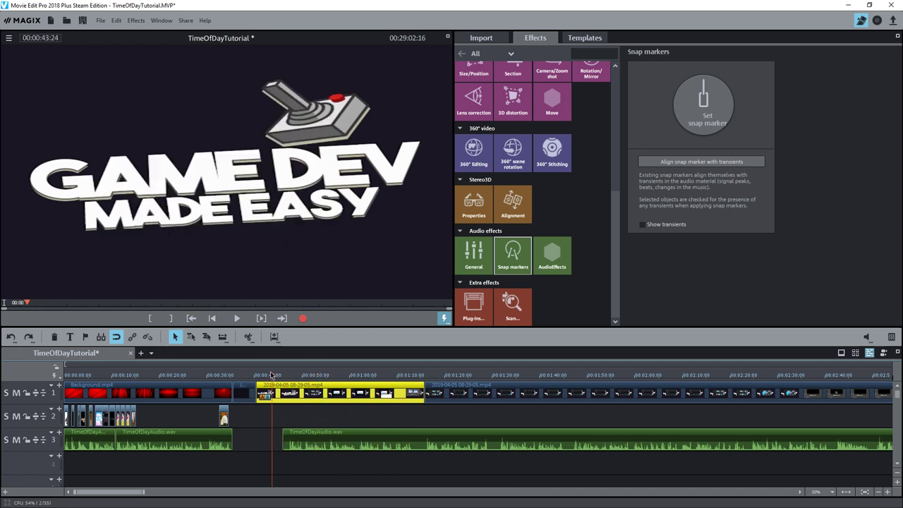
drag(424, 393, 288, 393)
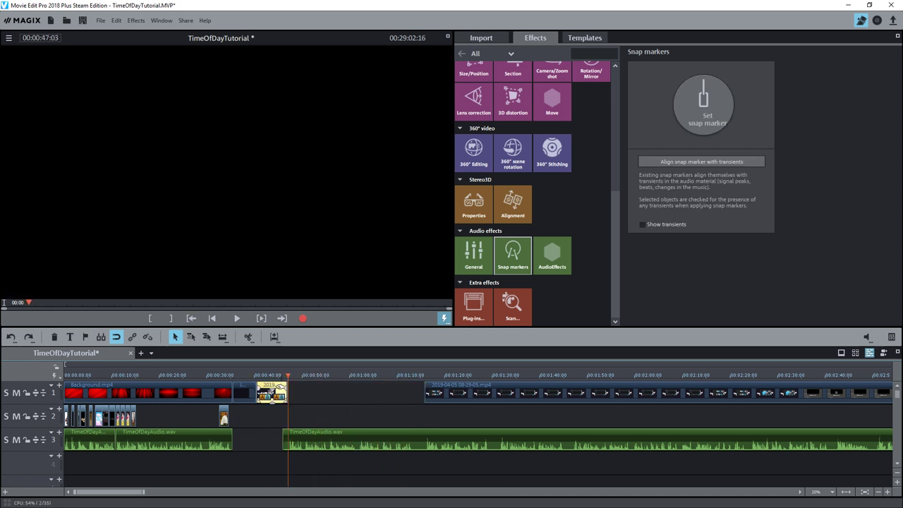
key(ctrl+v)
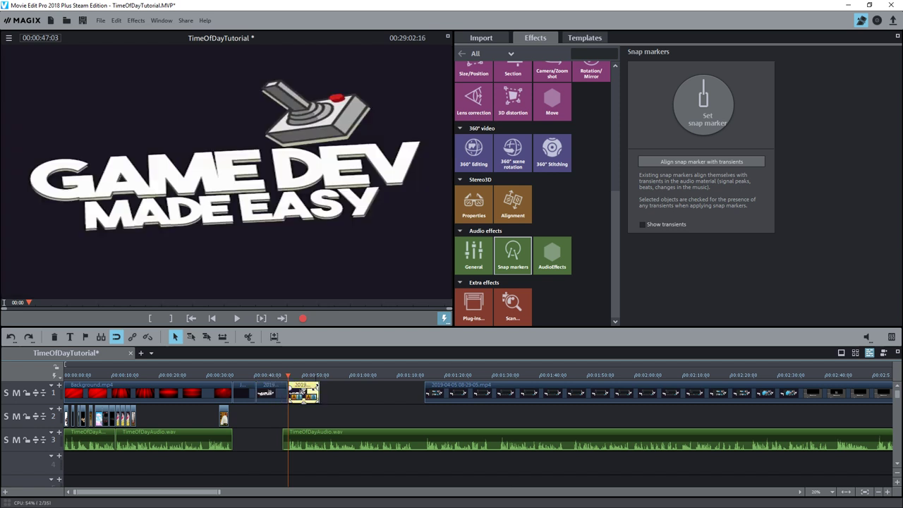
drag(319, 393, 414, 393)
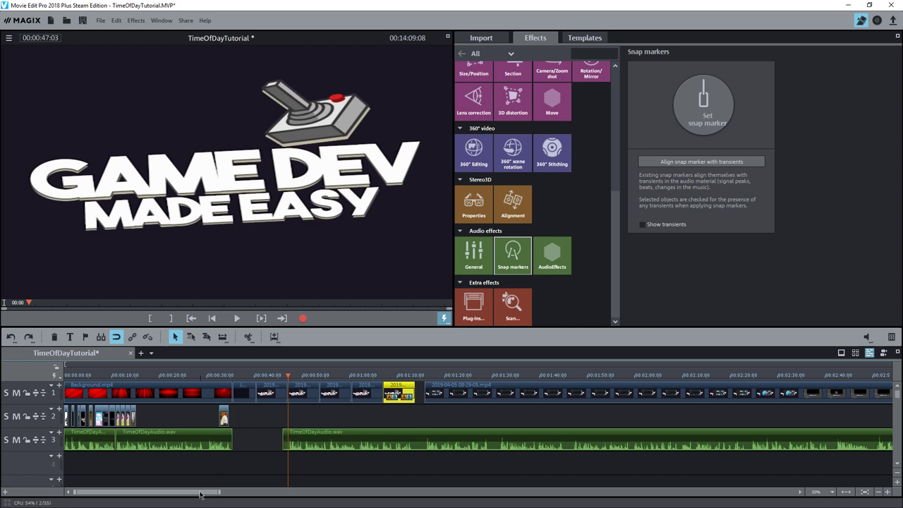
Trim the track-2 clip's start and the track-1 clip's end at the cut point near 1:31
drag(200, 495, 235, 494)
click(280, 378)
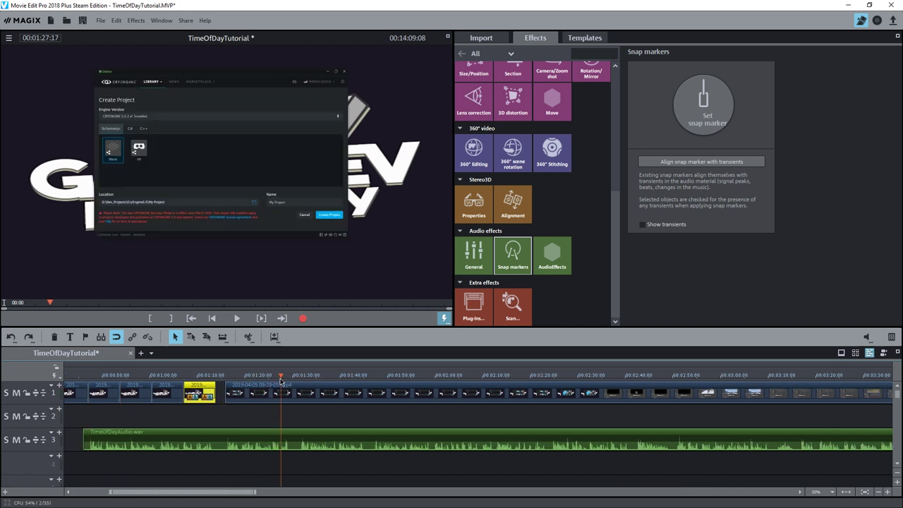
drag(281, 379, 249, 418)
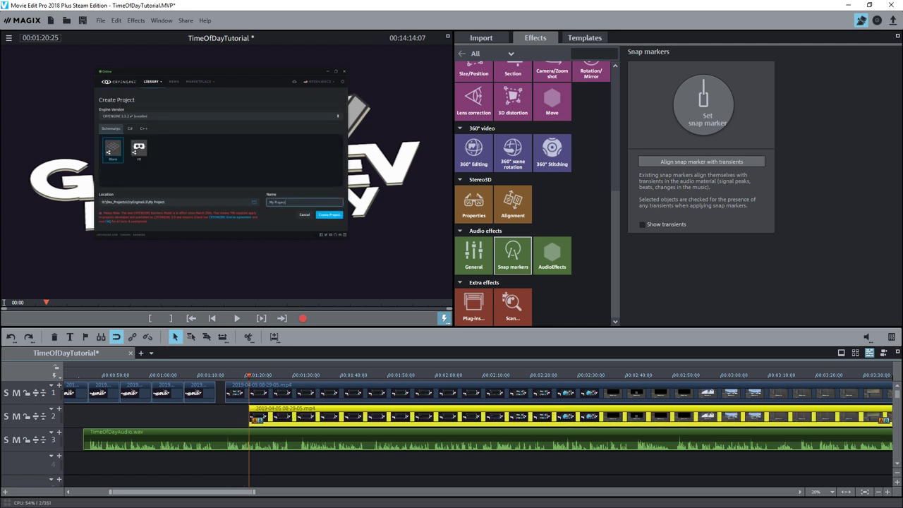
drag(267, 384, 473, 381)
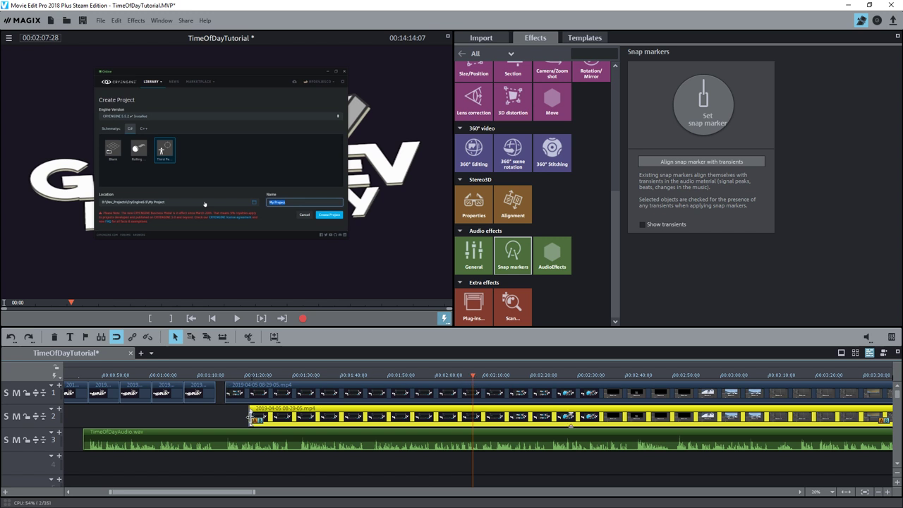
drag(251, 417, 473, 417)
scroll(424, 417, down, 4)
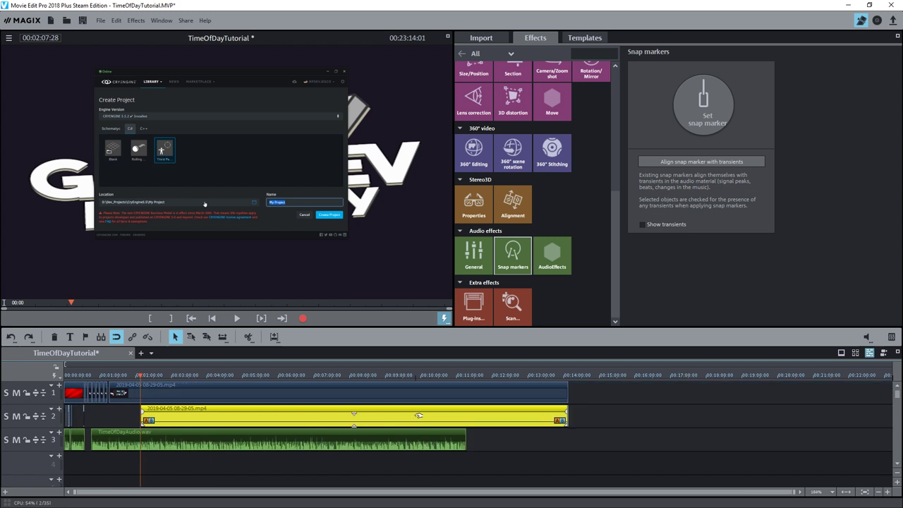
drag(567, 394, 139, 394)
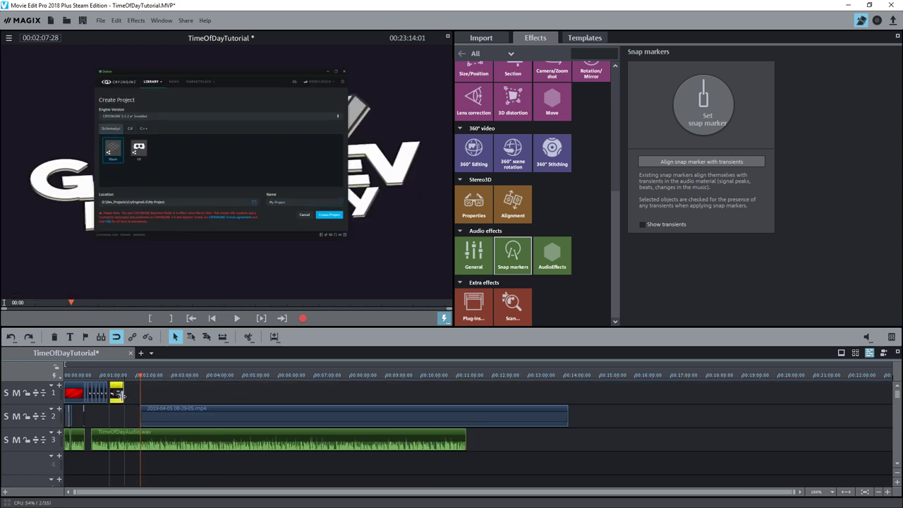
scroll(138, 420, down, 2)
scroll(138, 420, up, 4)
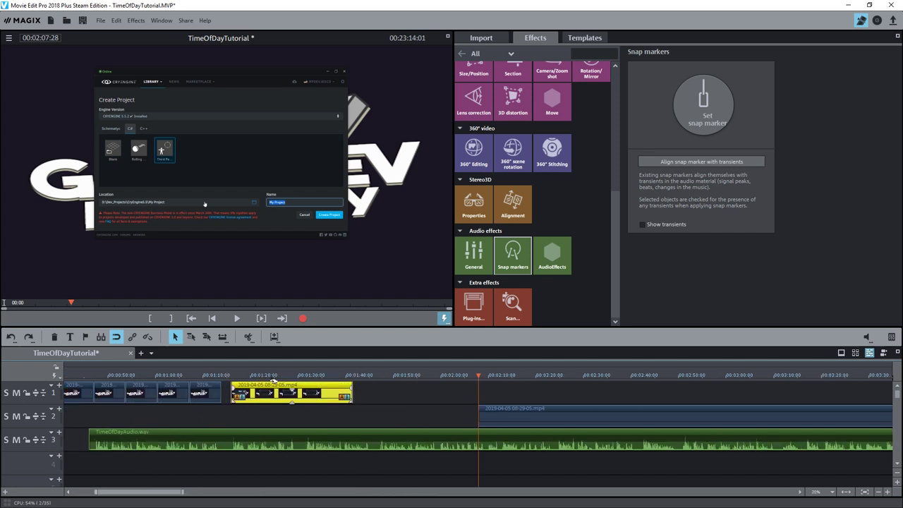
Trim track 1 near 1:22, move the track-2 clip up behind it, and reposition the title clip
click(249, 382)
mouse_move(248, 381)
mouse_down()
mouse_move(239, 381)
mouse_move(262, 378)
mouse_up()
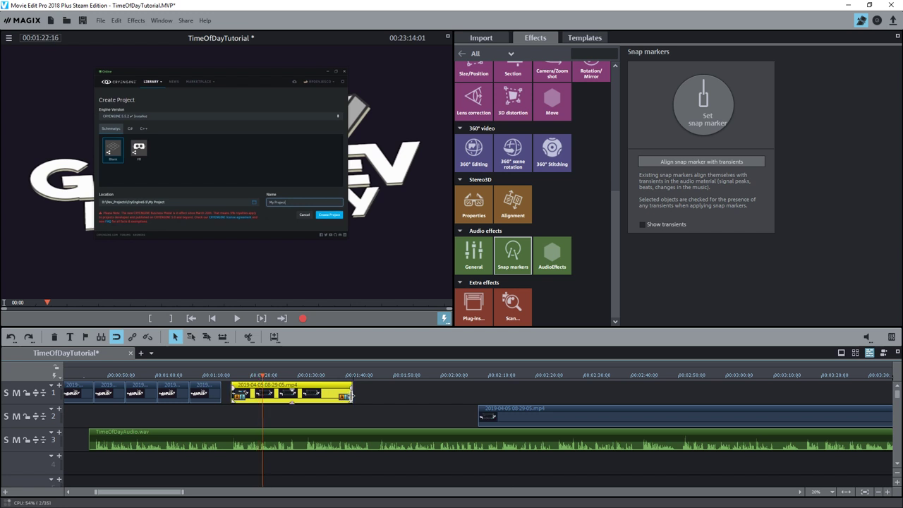
drag(350, 395, 262, 395)
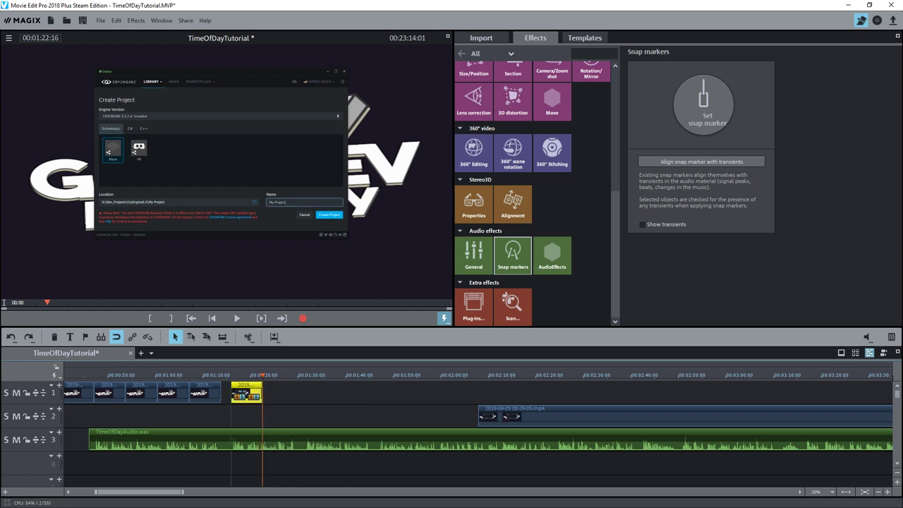
drag(480, 417, 228, 392)
click(215, 393)
click(267, 402)
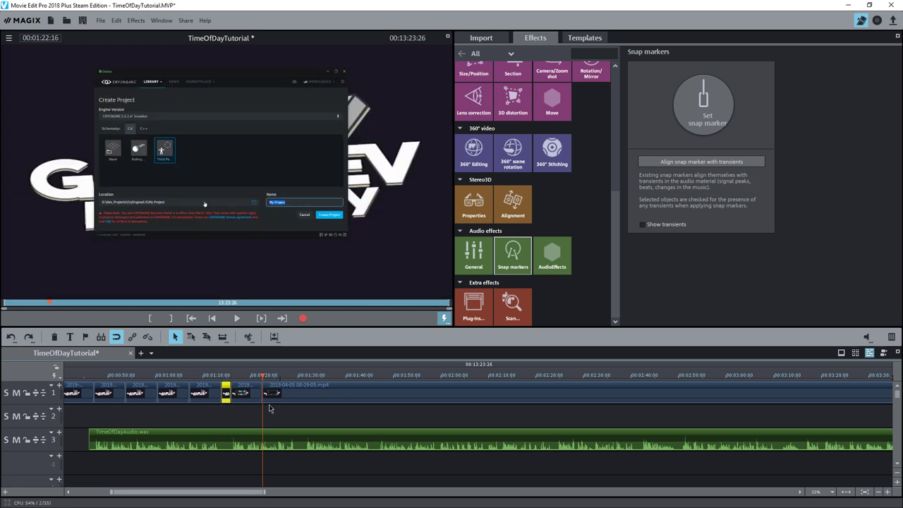
click(202, 375)
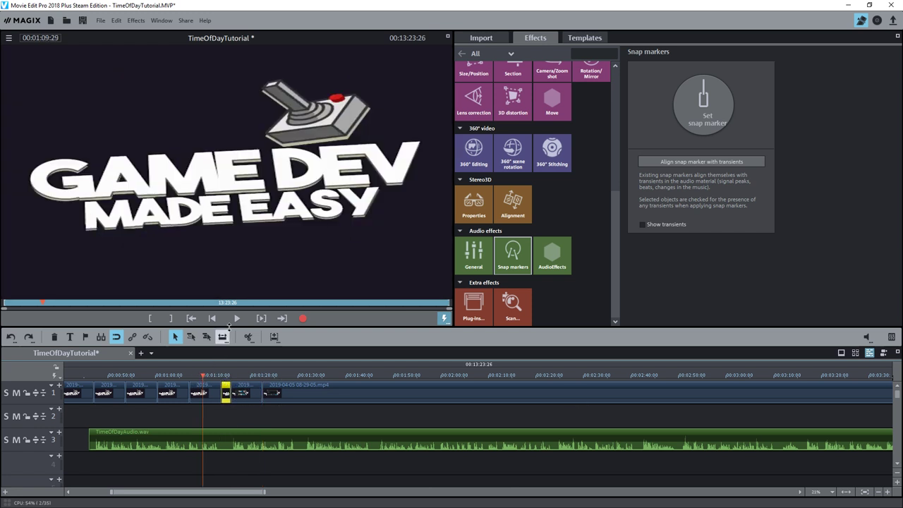
Play the edited timeline from 00:01:09:29 to review it, then stop the preview
click(236, 319)
key(alt+Tab)
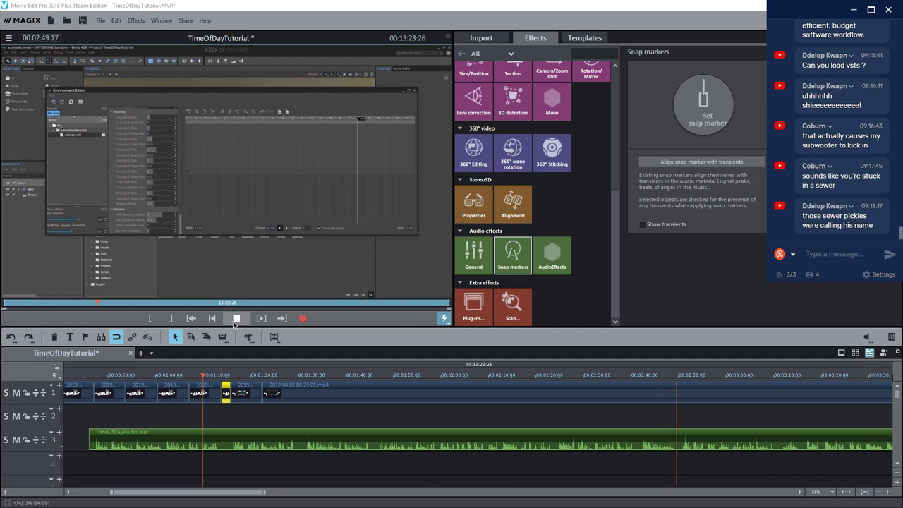
click(235, 319)
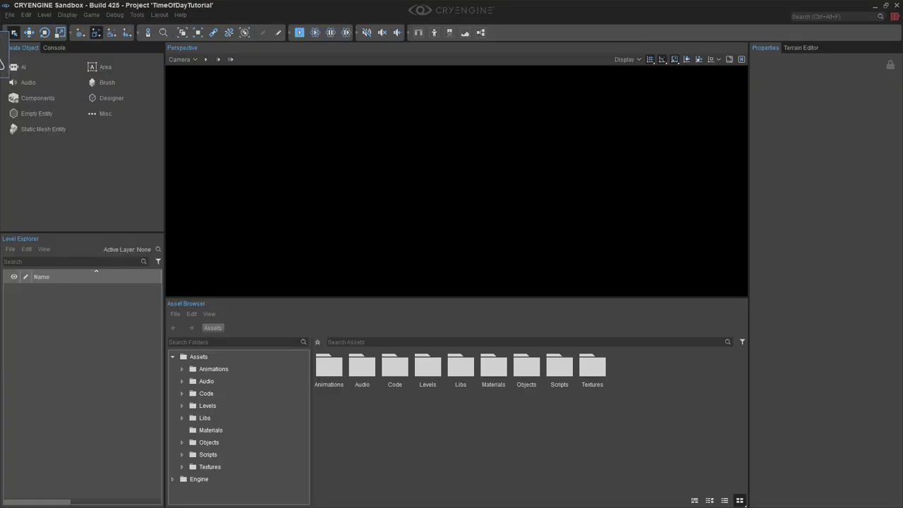
Load the example level from the Levels folder and enter game mode
click(10, 15)
click(21, 35)
scroll(397, 237, down, 2)
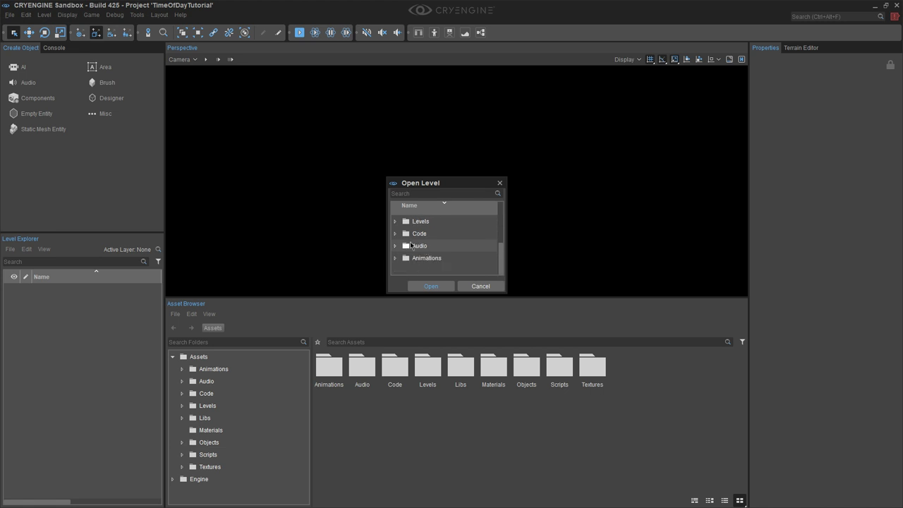
click(396, 221)
double_click(427, 234)
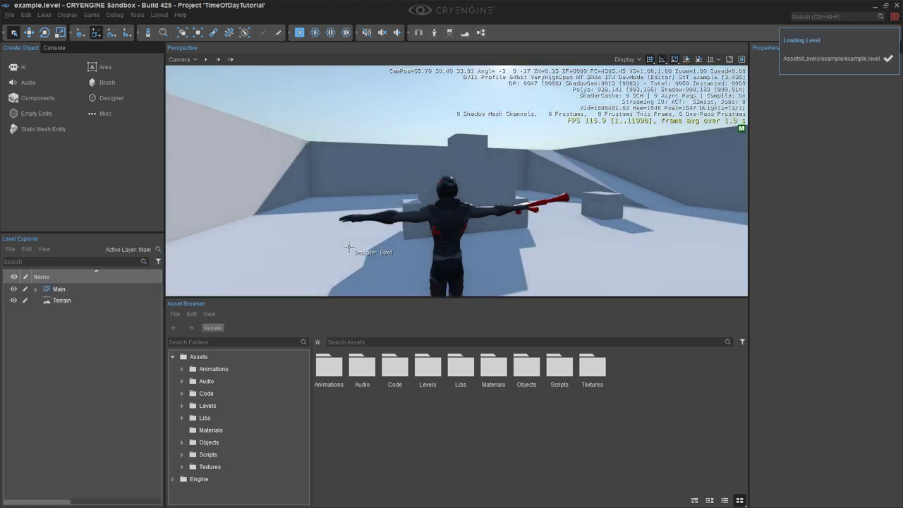
key(ctrl+g)
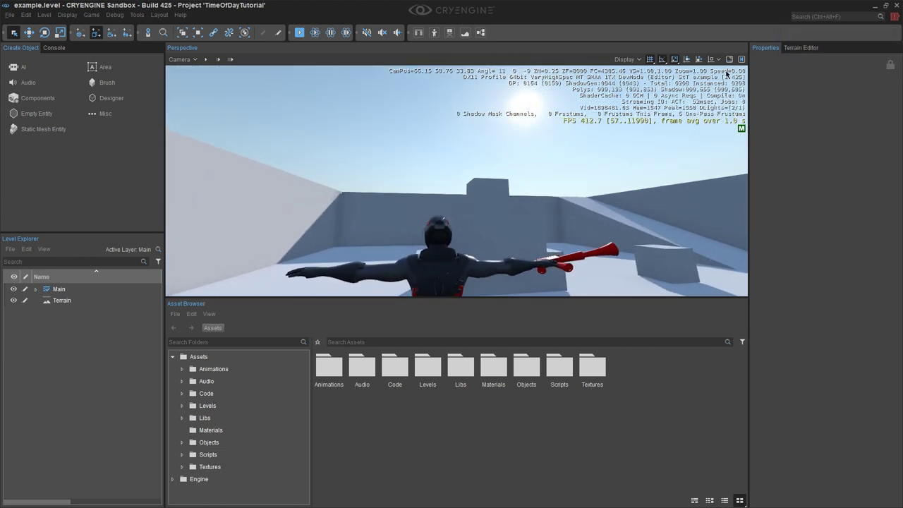
click(730, 60)
click(729, 60)
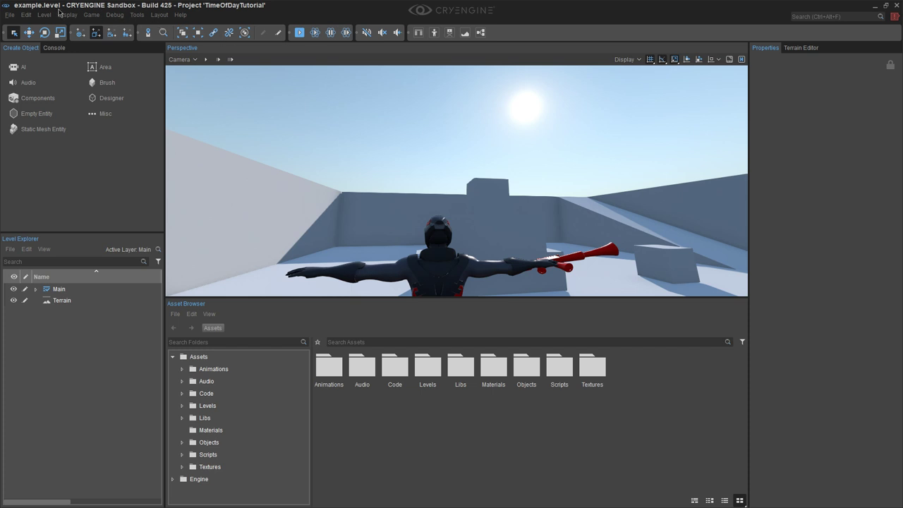
Snip a screenshot of the editor viewport and minimize CRYENGINE
click(137, 14)
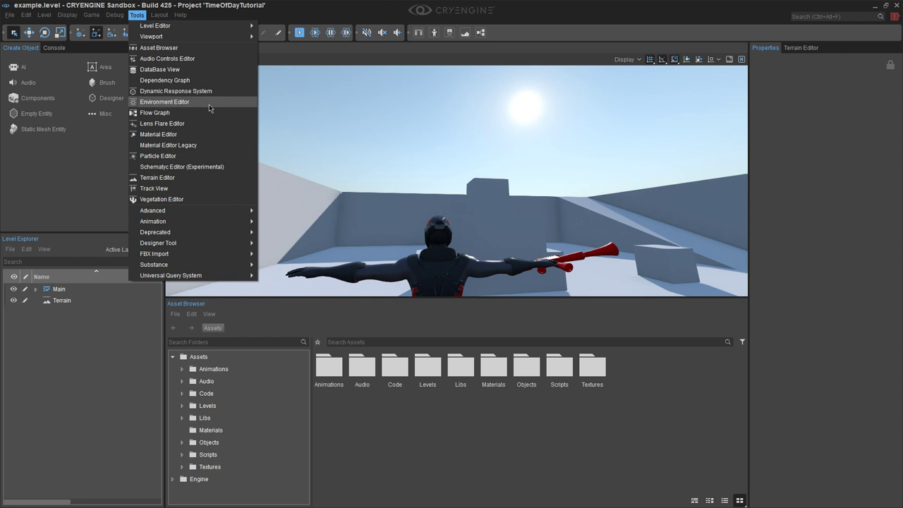
key(super+shift+s)
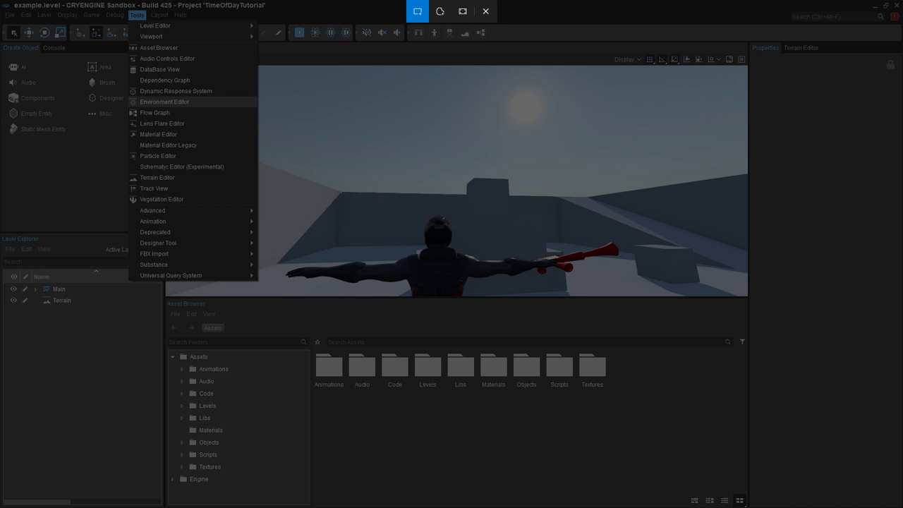
drag(1, 1, 569, 299)
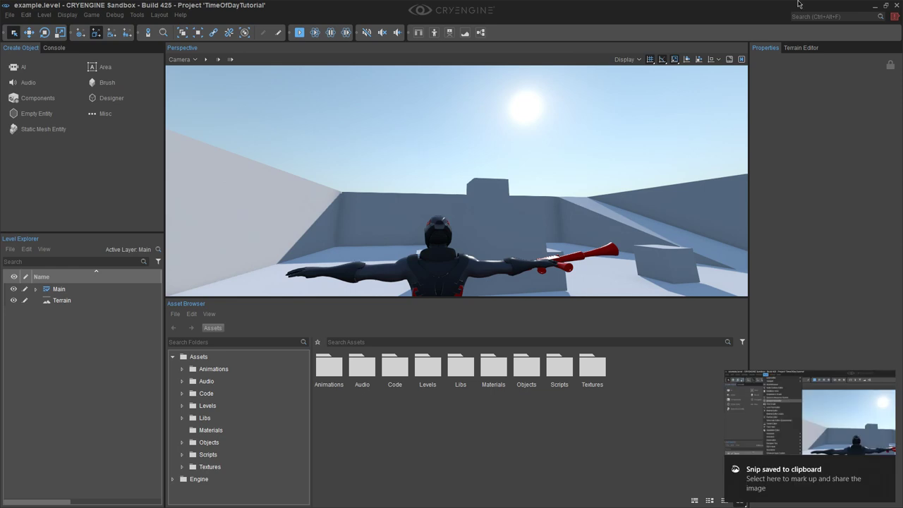
click(873, 6)
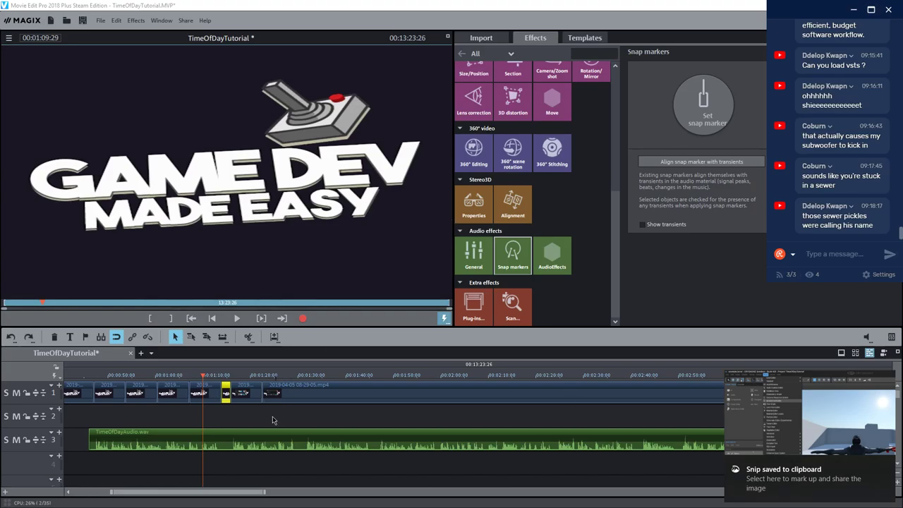
key(ctrl+v)
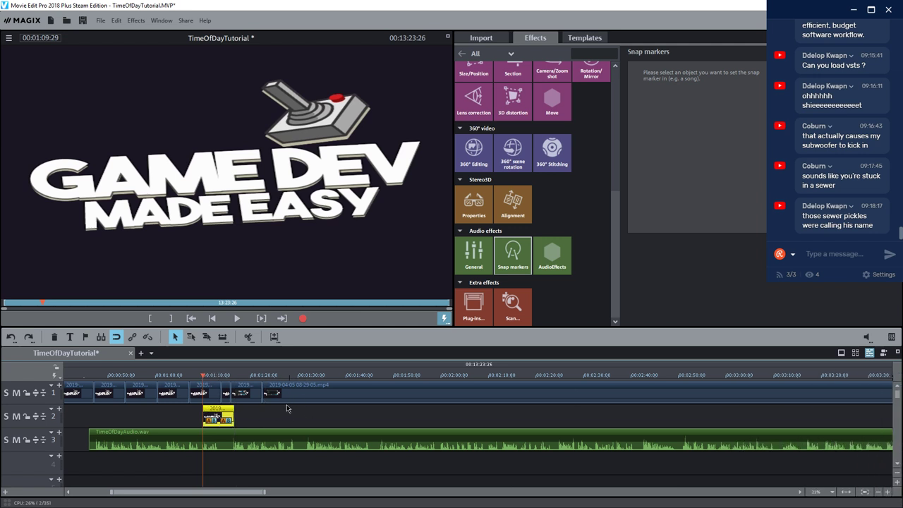
click(223, 377)
click(231, 396)
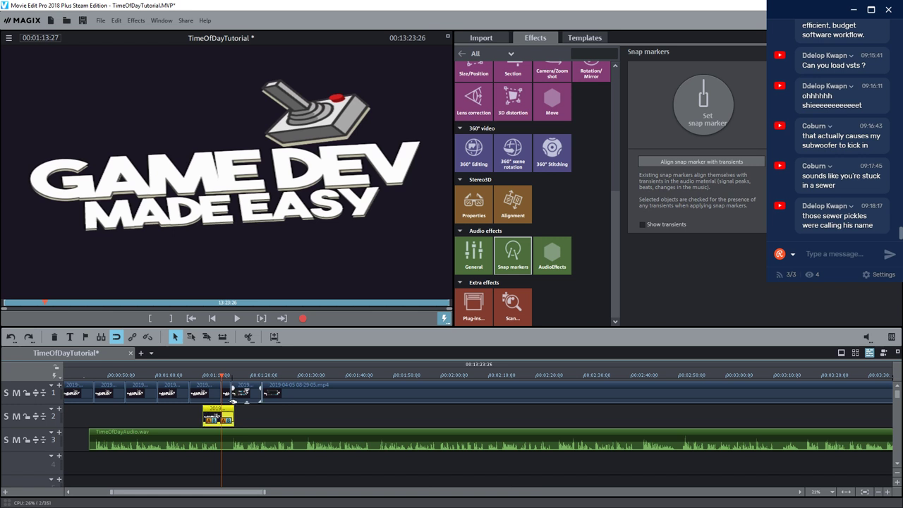
click(232, 410)
key(Delete)
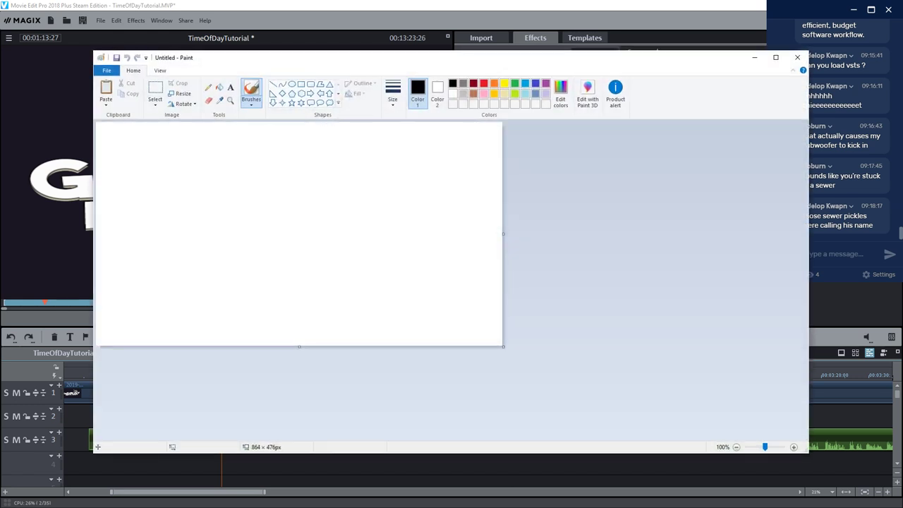
Paste the CRYENGINE snip into Paint and save it to the Desktop as U1.png
key(ctrl+v)
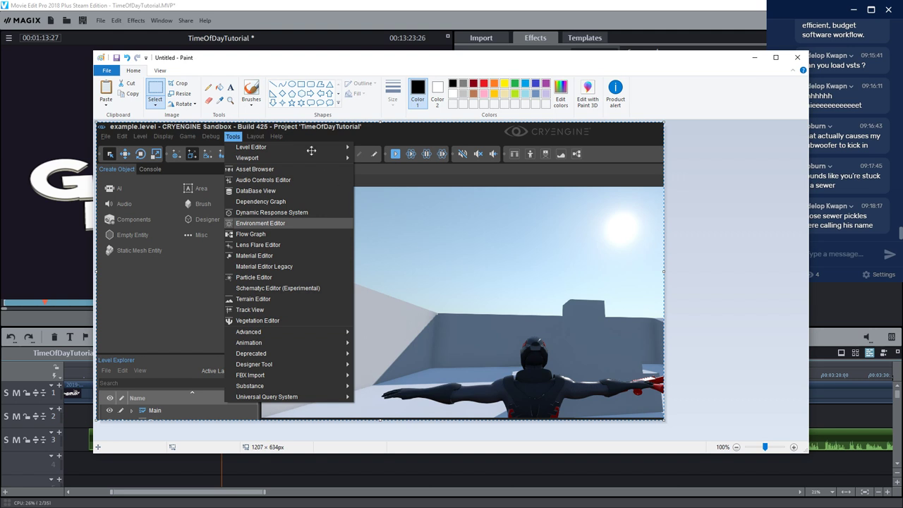
click(106, 71)
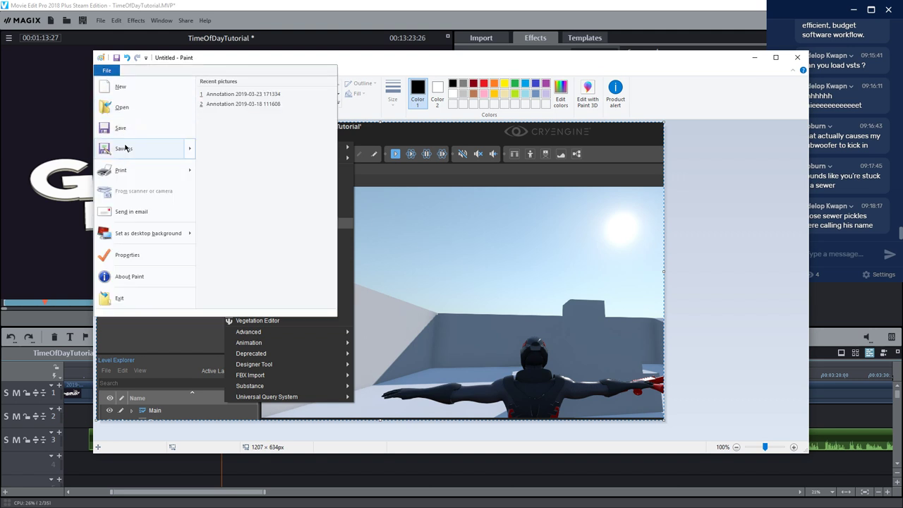
mouse_move(126, 148)
click(275, 103)
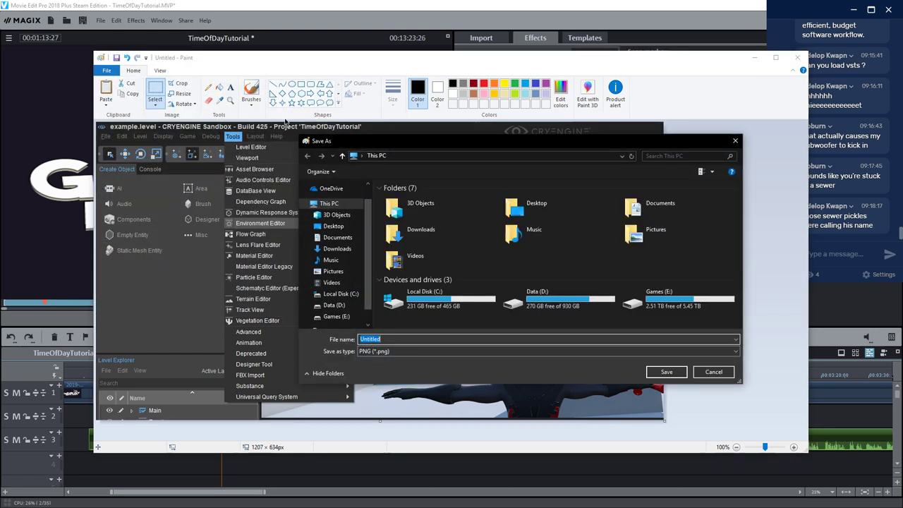
double_click(532, 212)
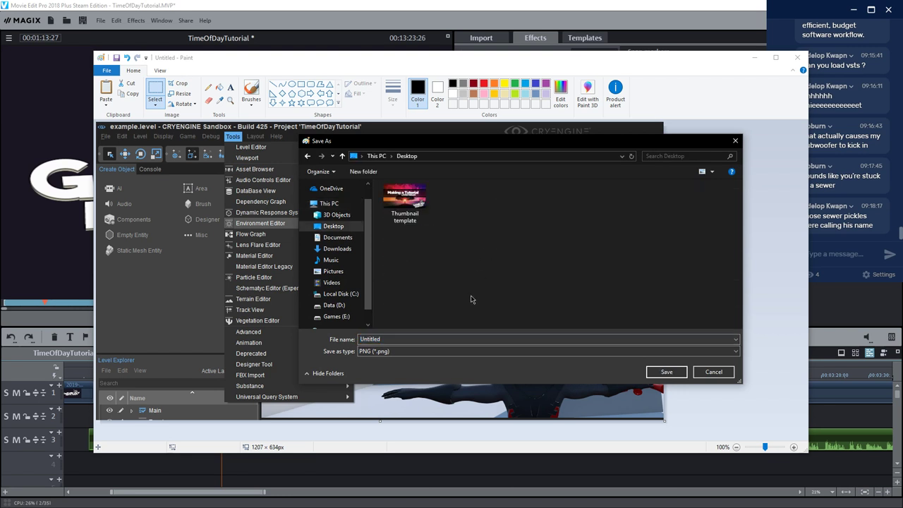
double_click(400, 339)
text(1)
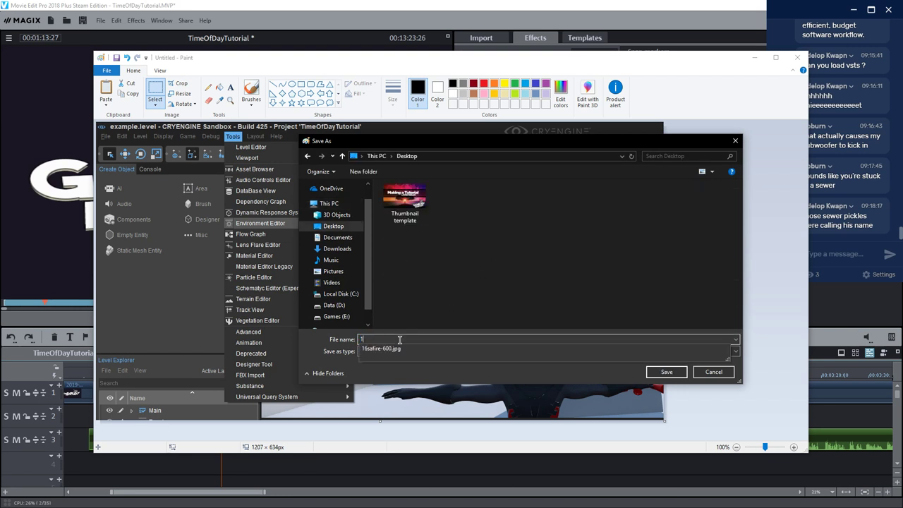
click(324, 330)
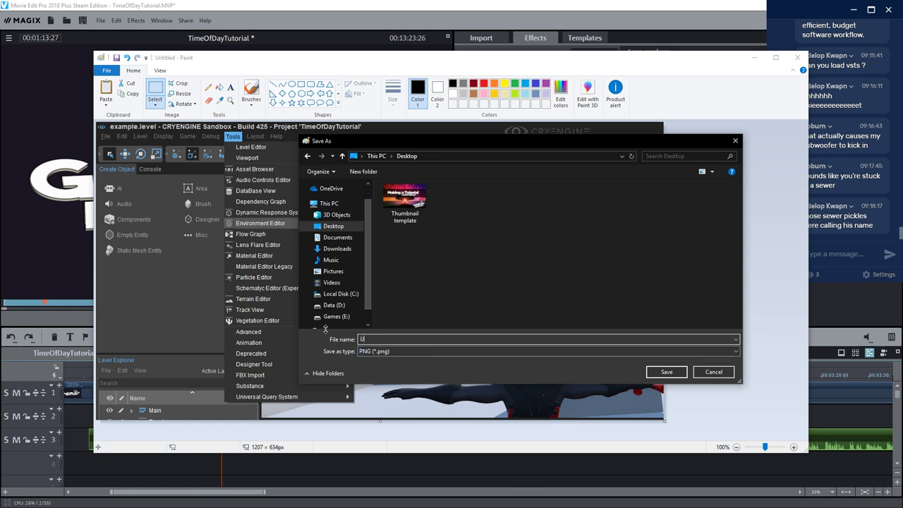
click(650, 373)
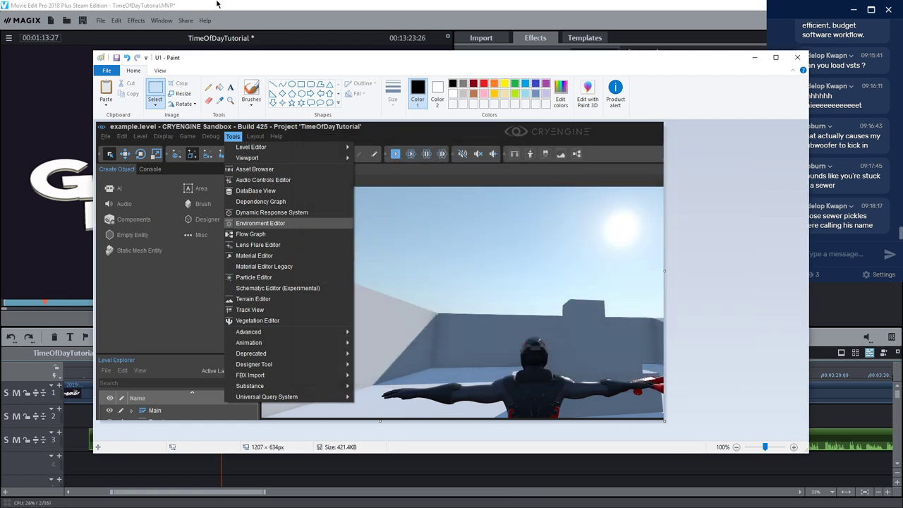
Open the Environment Editor from CRYENGINE's Tools menu
key(alt+Tab)
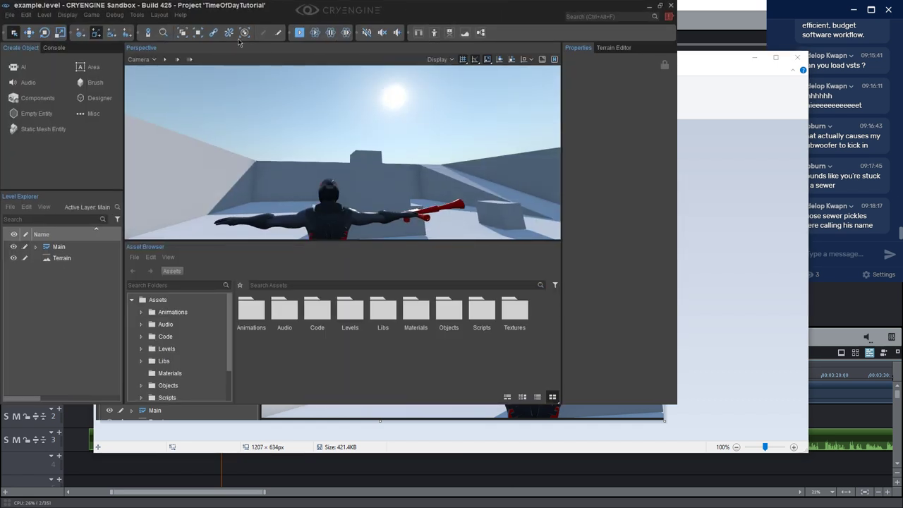
click(137, 15)
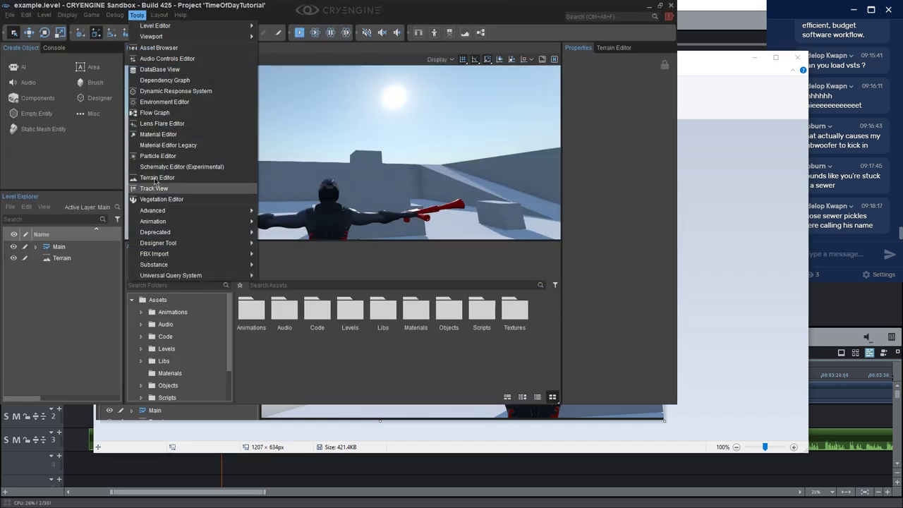
click(168, 102)
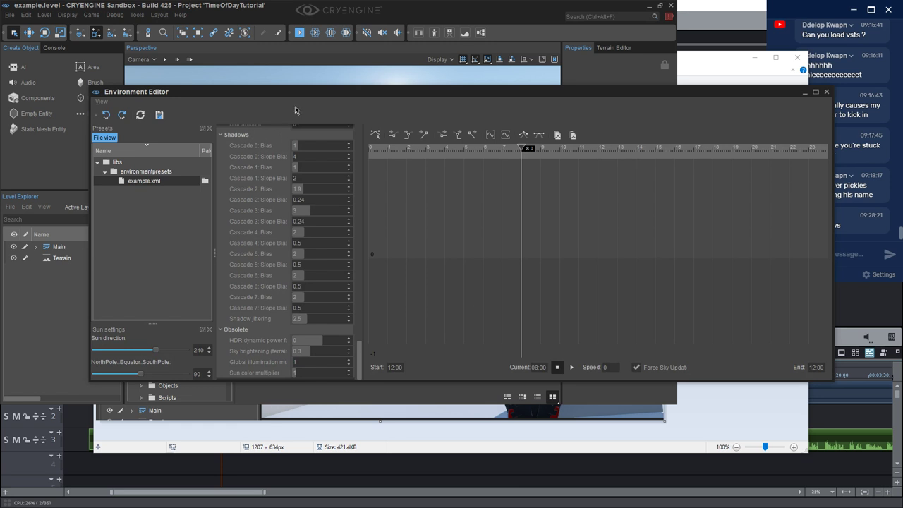
Set the Environment Editor's current time of day to 12:00
click(536, 367)
click(568, 367)
text(1)
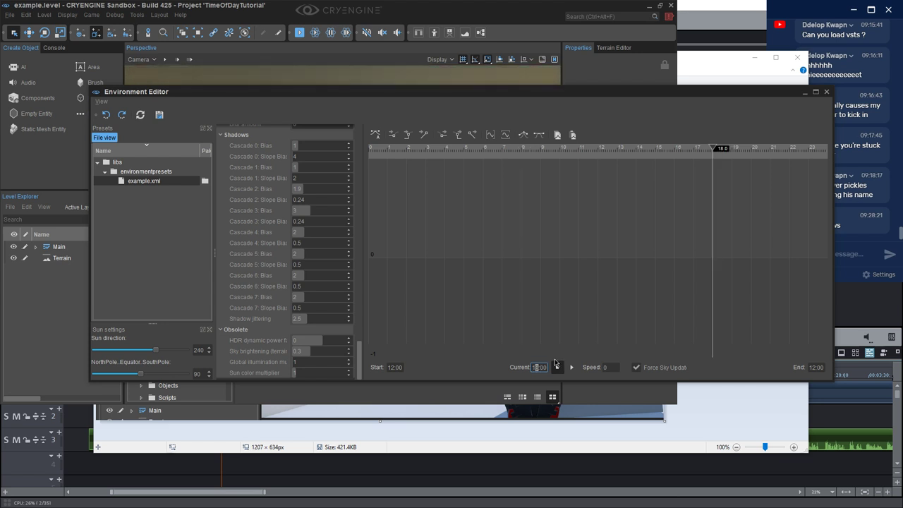
key(BackSpace)
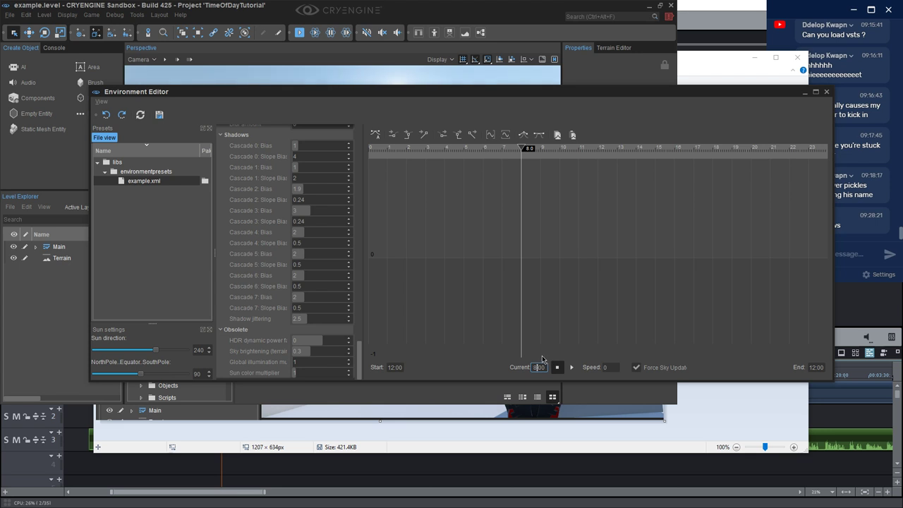
scroll(540, 365, up, 3)
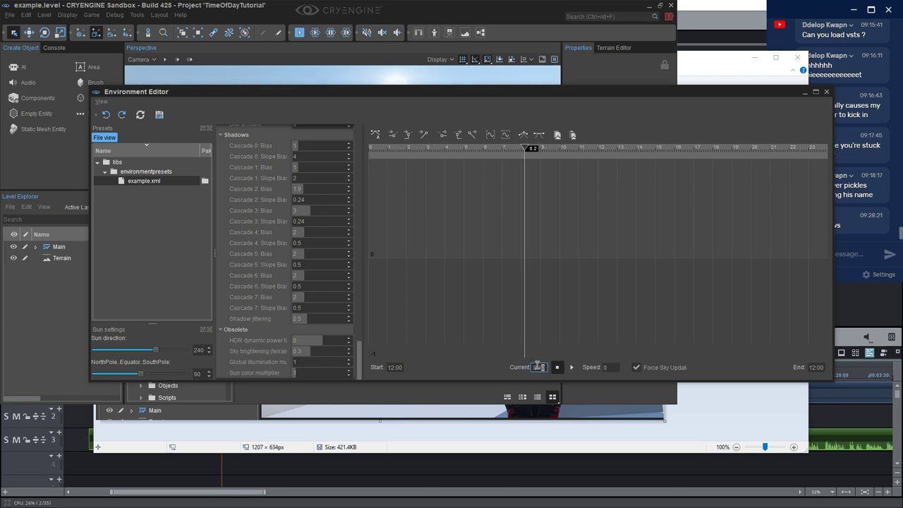
drag(544, 367, 511, 374)
text(12:00)
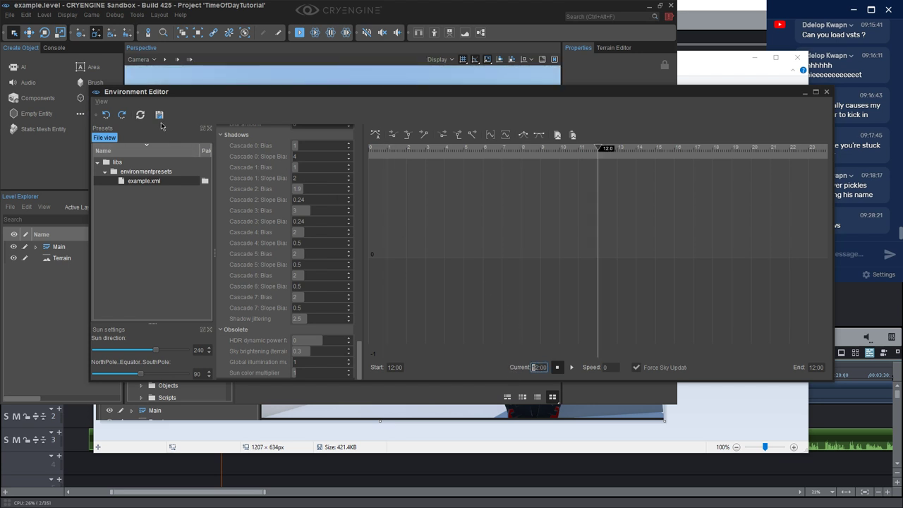
Move the Environment Editor window and snip a screenshot of it
drag(215, 94, 148, 74)
key(super+shift+s)
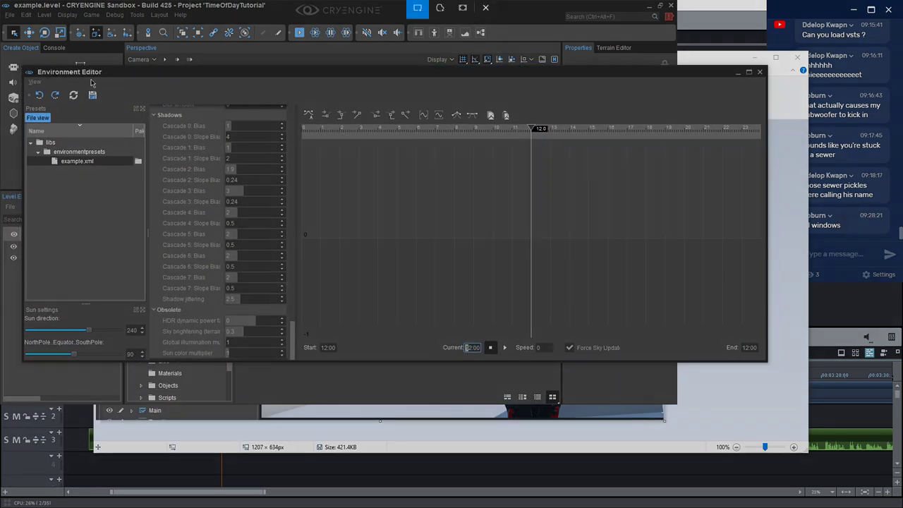
drag(21, 63, 767, 363)
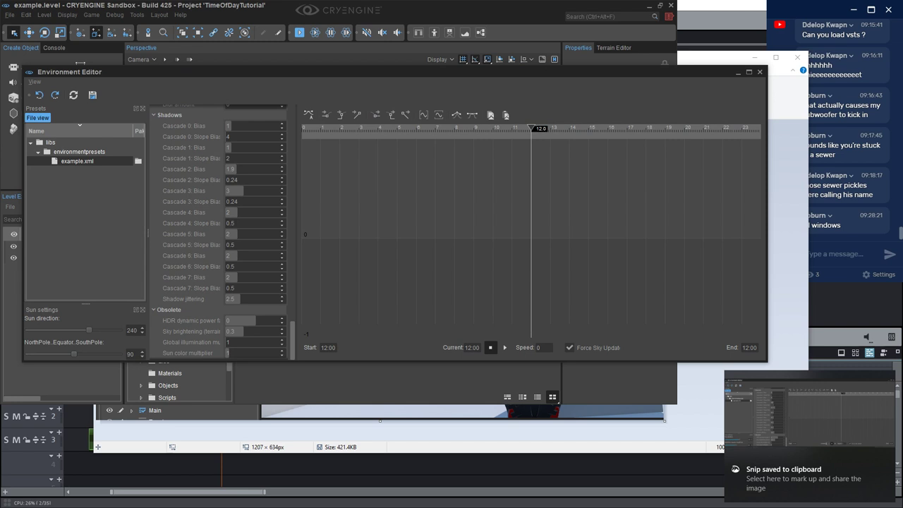
Paste the Environment Editor snip into a new Paint canvas
key(alt+Tab)
click(107, 70)
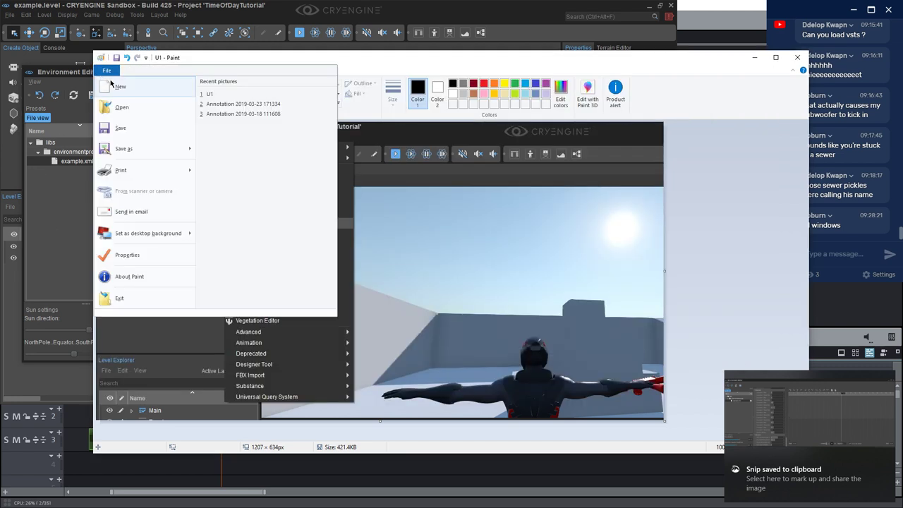
click(120, 86)
click(107, 90)
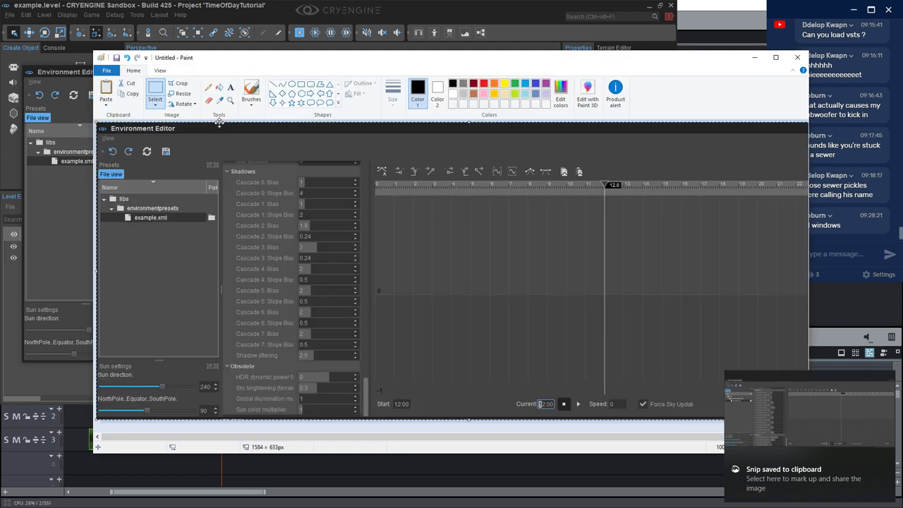
Save the picture to the Desktop as Untitled1 and close Paint
click(107, 70)
click(121, 147)
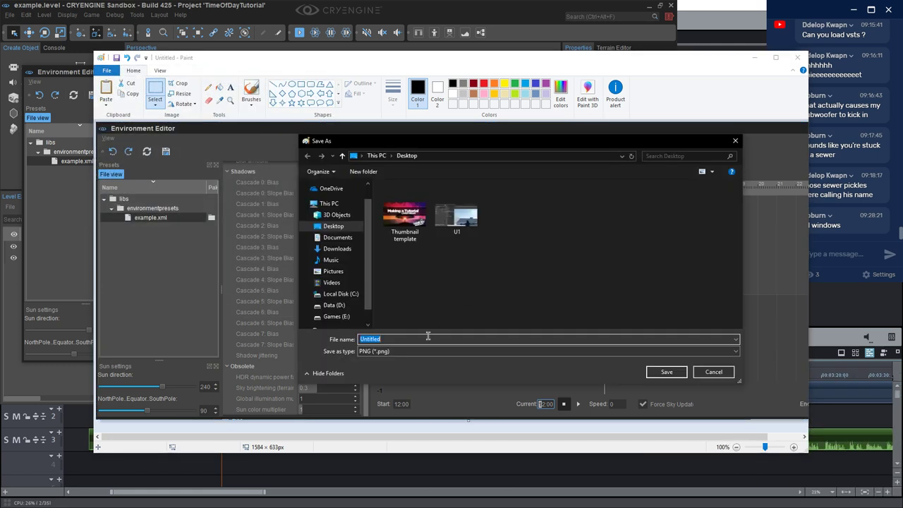
click(427, 339)
text(1)
click(666, 372)
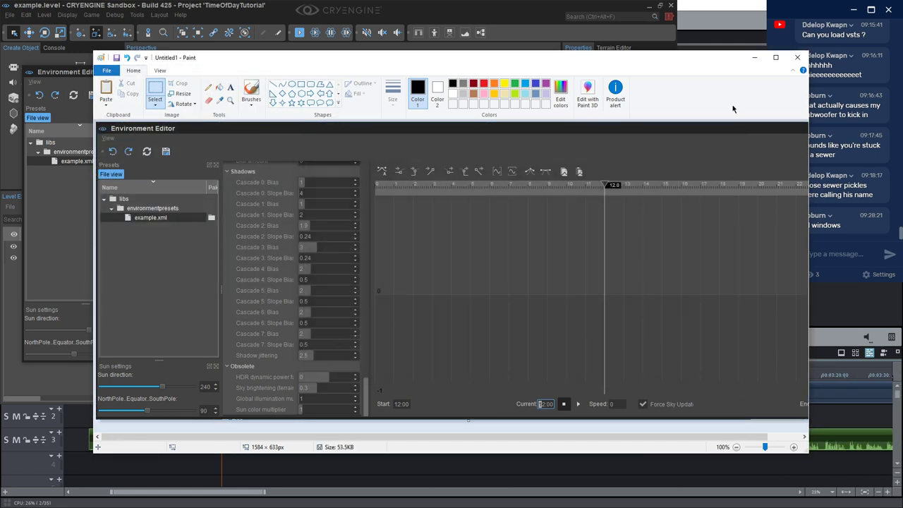
click(797, 57)
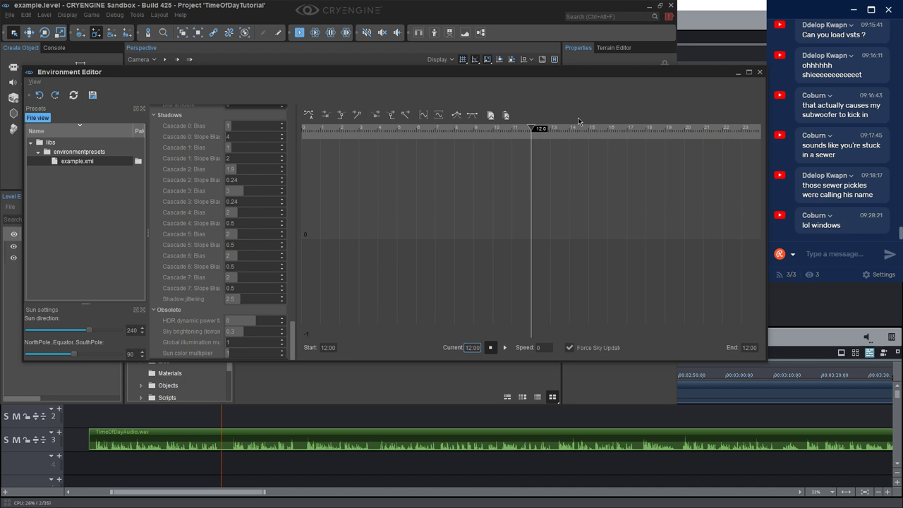
Close the Environment Editor, minimize CRYENGINE Sandbox, and move the MAGIX playhead to about 1:40
click(759, 72)
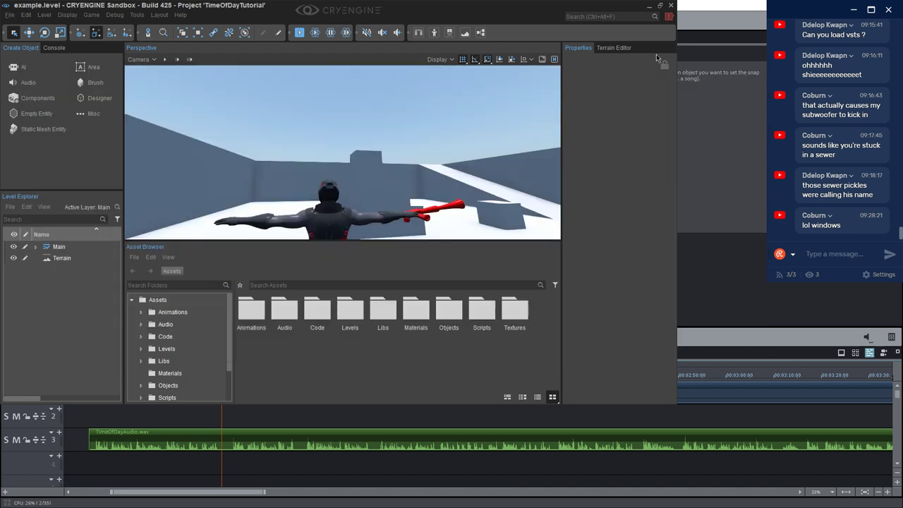
click(649, 6)
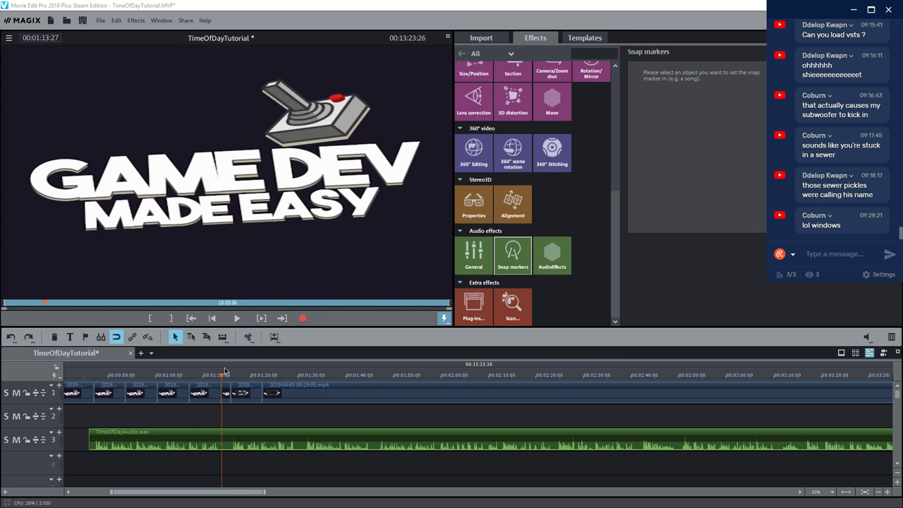
mouse_move(225, 372)
mouse_down()
mouse_move(369, 378)
mouse_move(353, 379)
mouse_up()
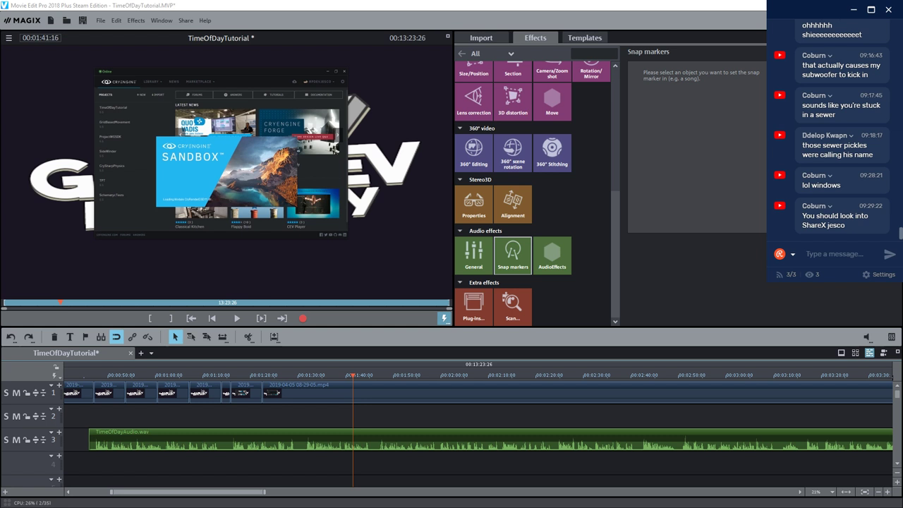
key(alt+Tab)
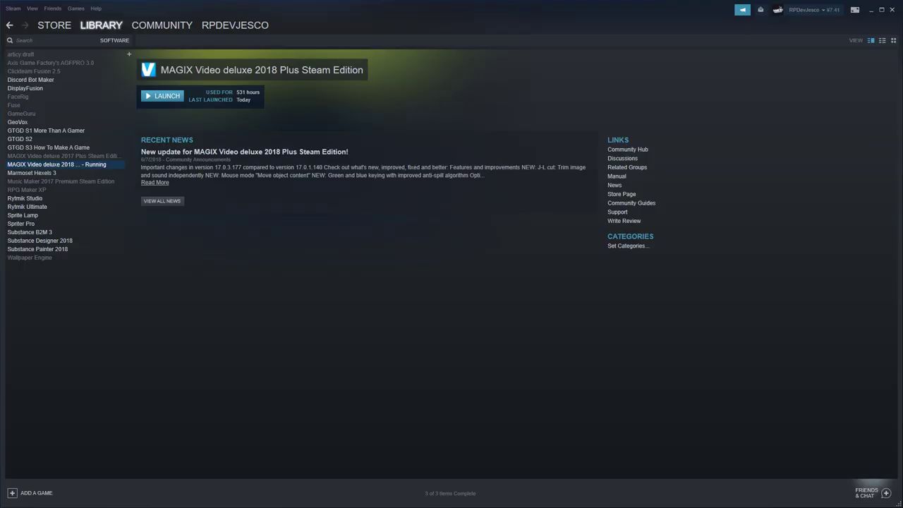
click(71, 39)
text(s)
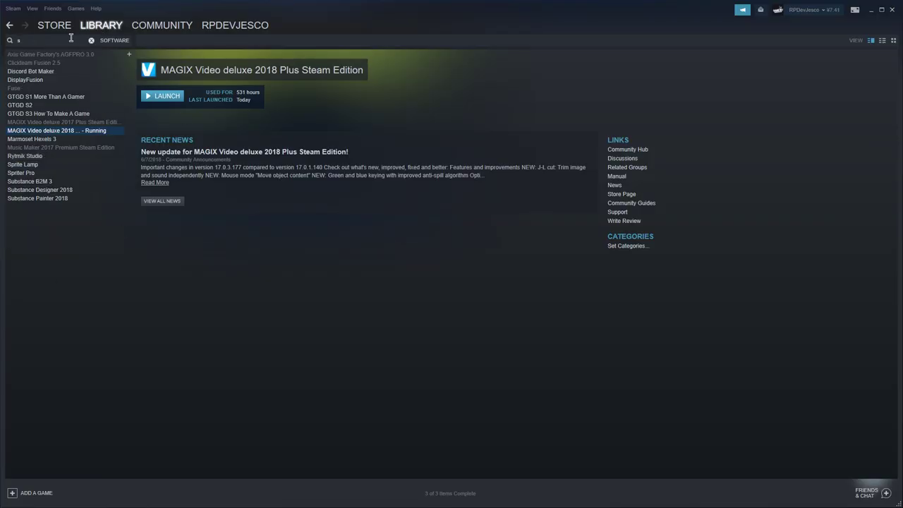
text(harex)
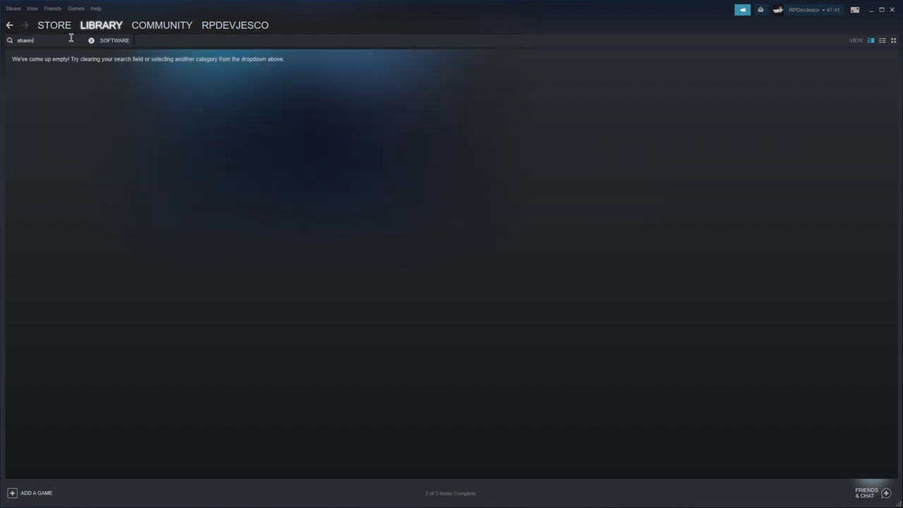
click(90, 40)
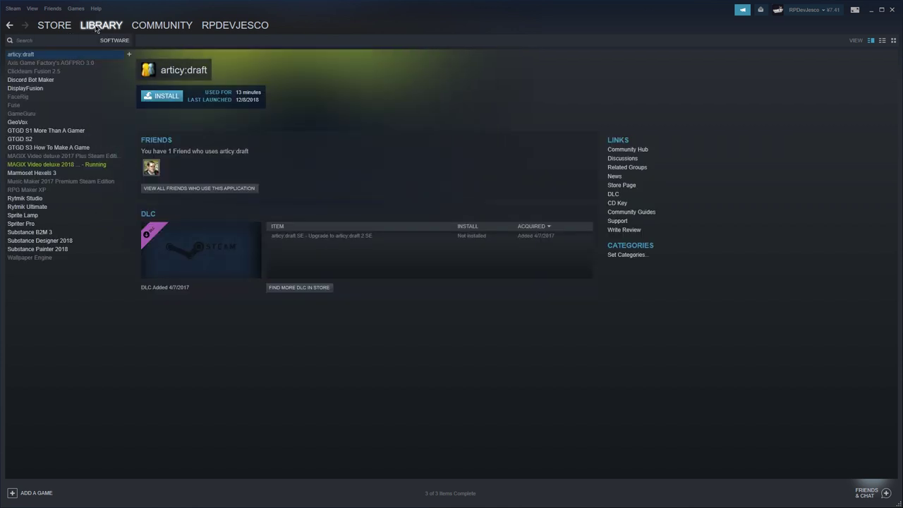
mouse_move(99, 29)
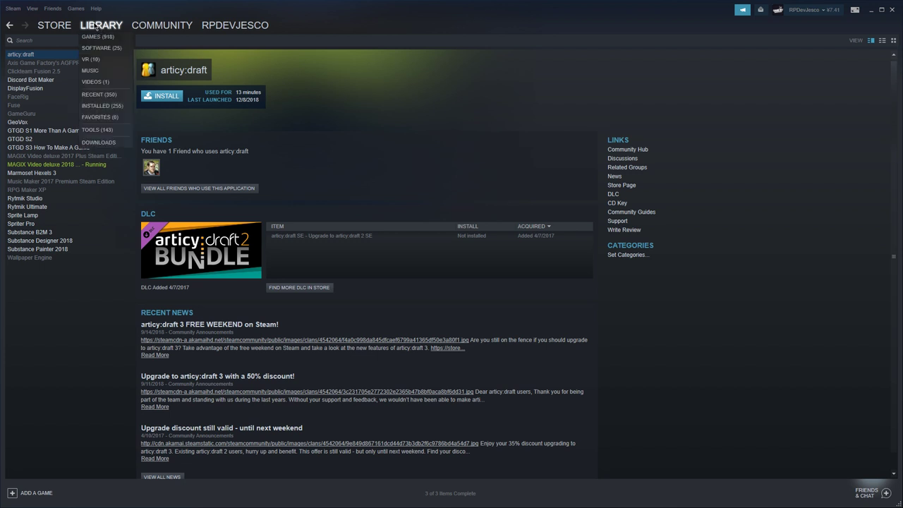
click(98, 94)
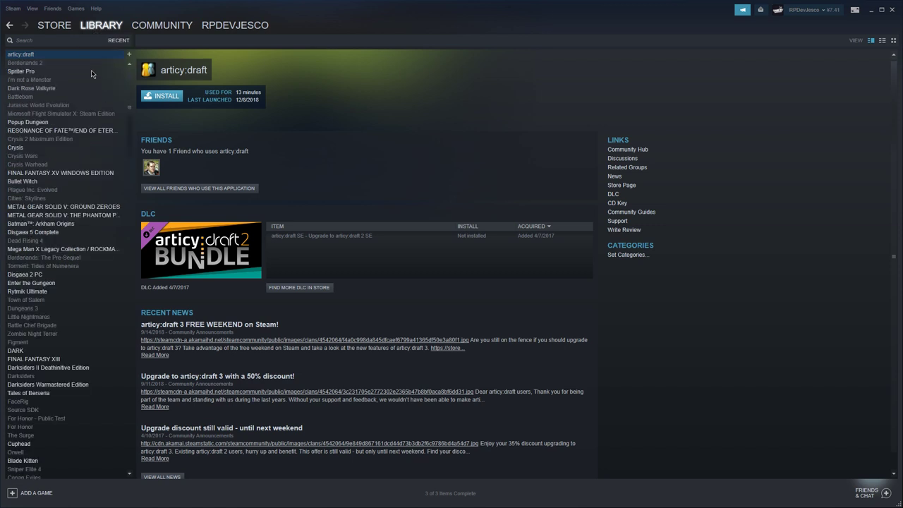
click(79, 40)
text(share)
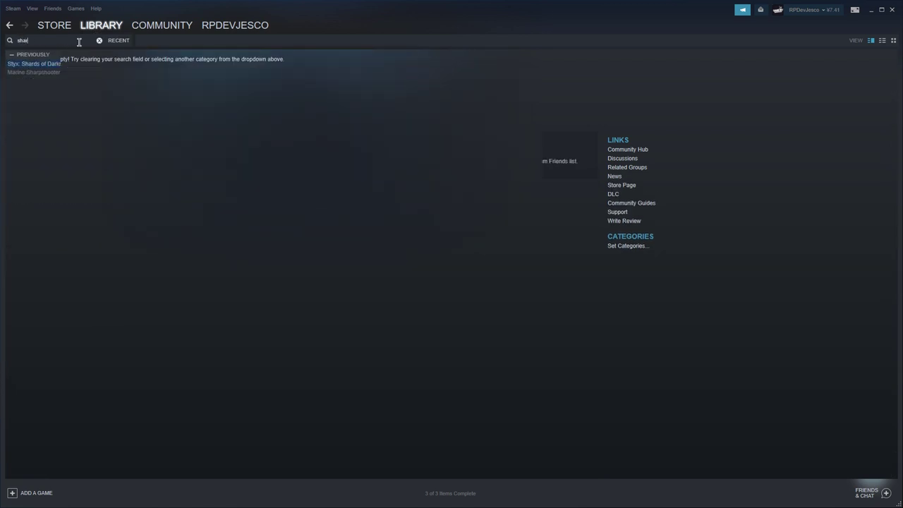
click(58, 26)
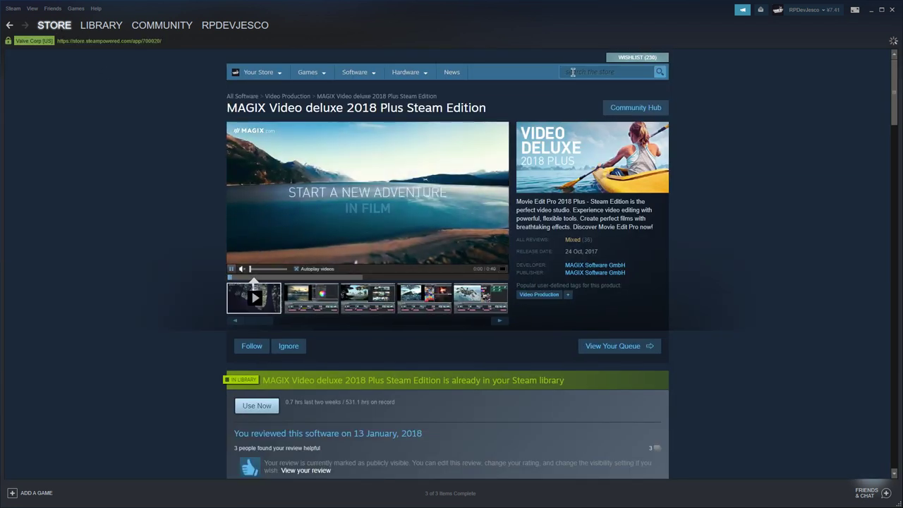
click(573, 72)
text(sharex)
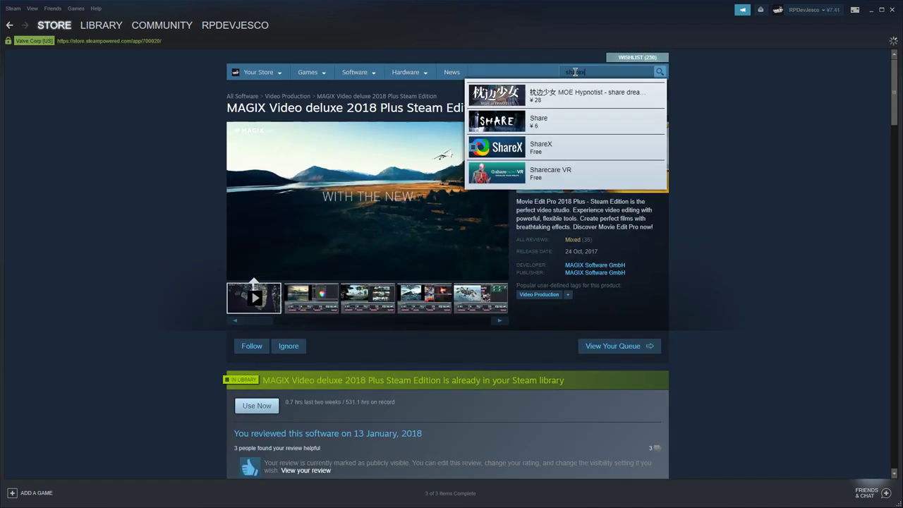
click(567, 89)
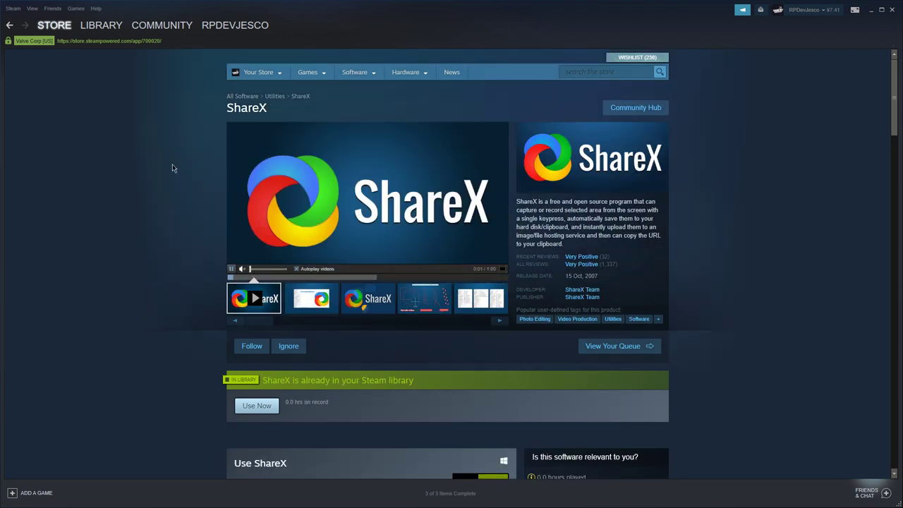
scroll(172, 167, down, 1)
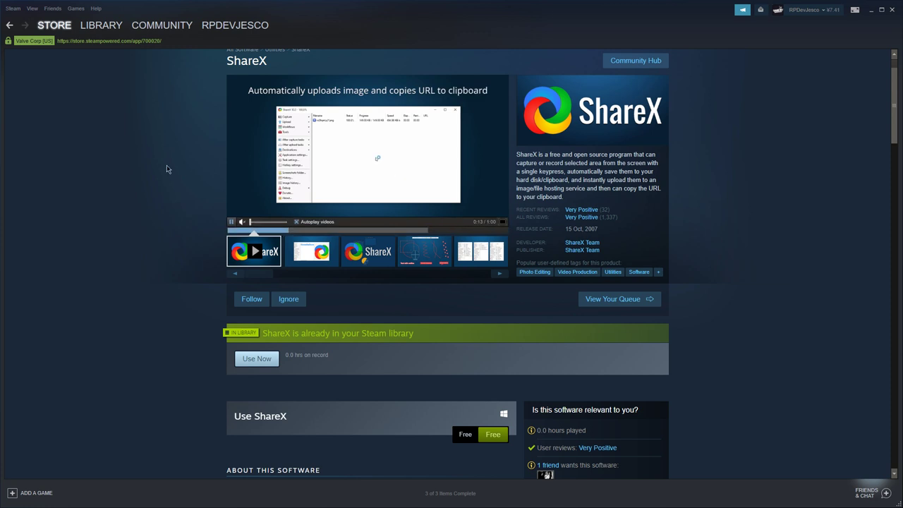
click(892, 10)
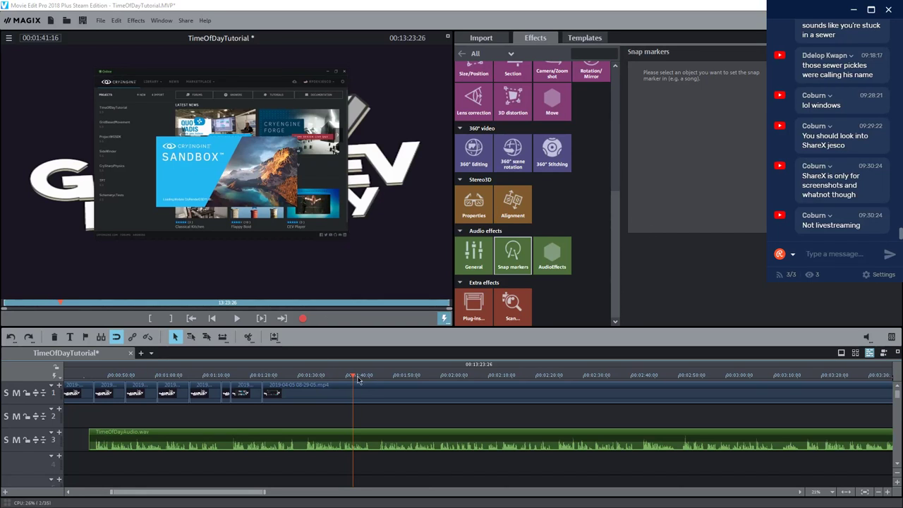
Scrub back to about 1:32 and play the footage through to about 1:48
drag(351, 375, 306, 378)
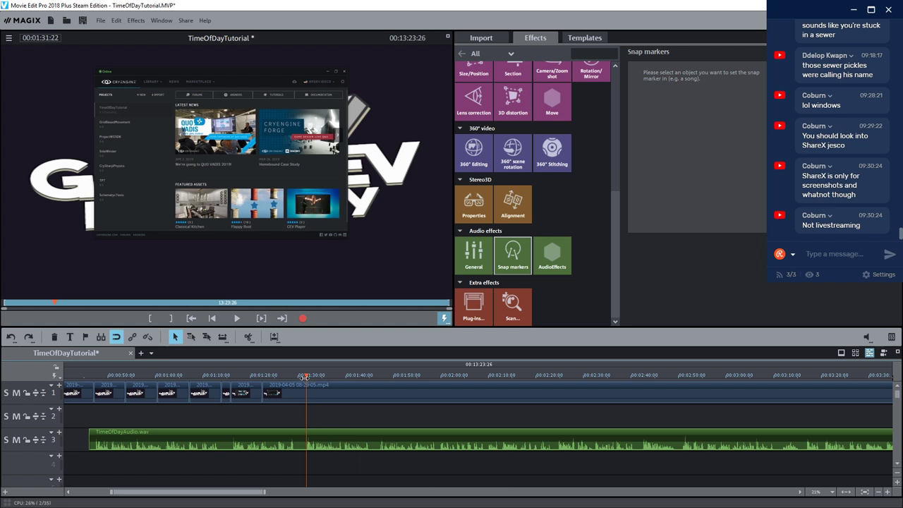
click(237, 317)
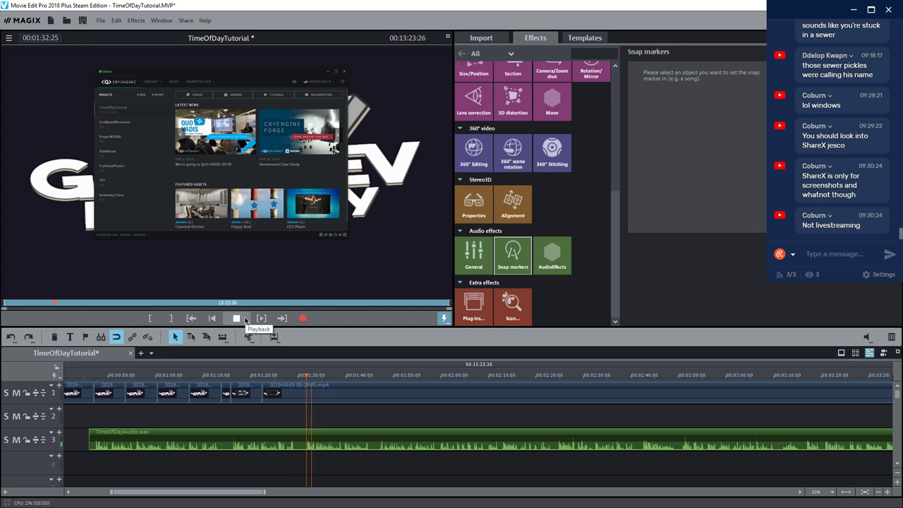
click(385, 376)
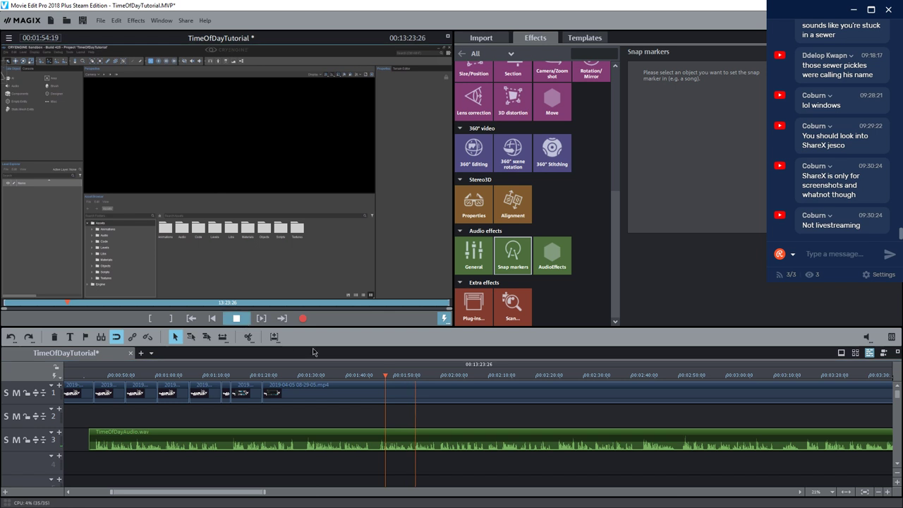
key(space)
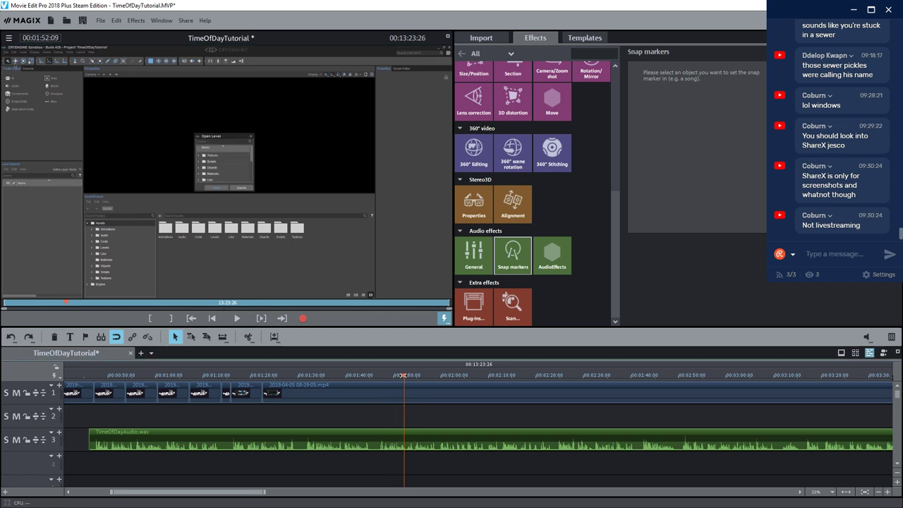
Replay from just past 1:48, then drop the CRYENGINE screenshot onto track 2 at about 1:51
key(Right)
key(Right)
key(Right)
key(Right)
key(Right)
key(Right)
key(Right)
key(Right)
key(Right)
click(237, 319)
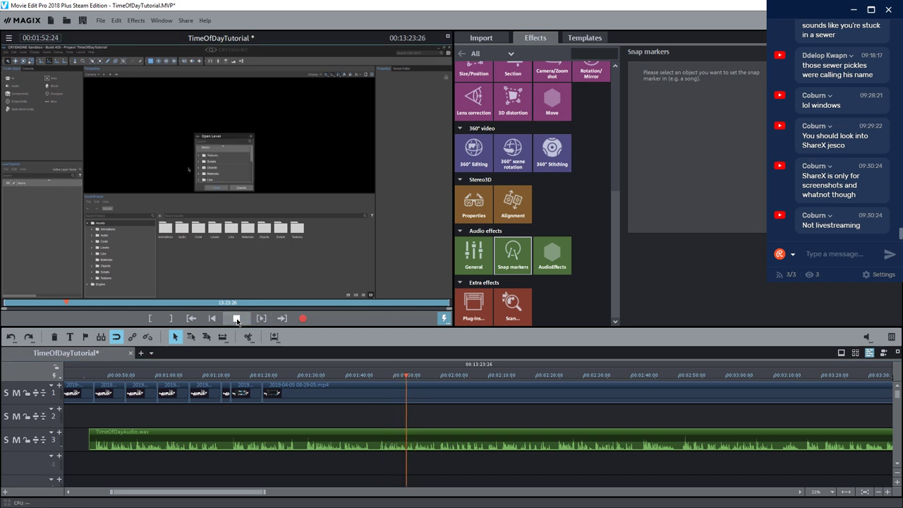
click(237, 319)
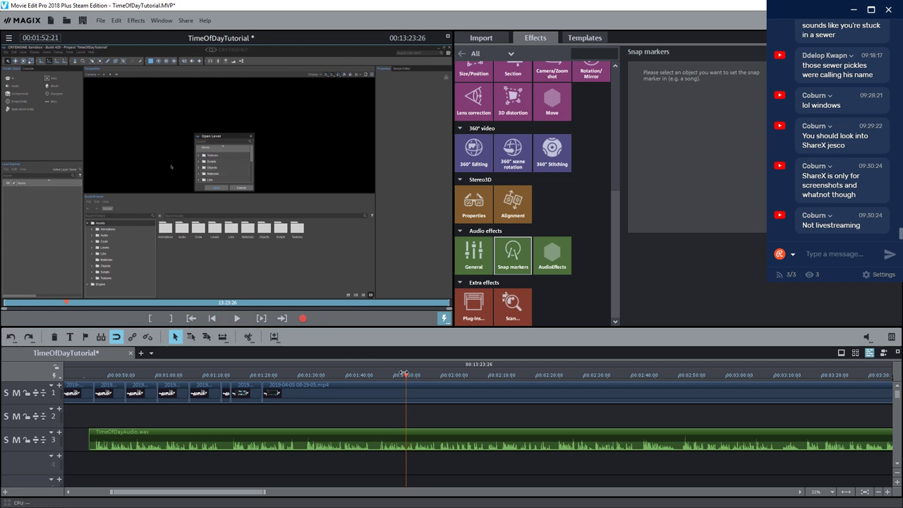
click(238, 320)
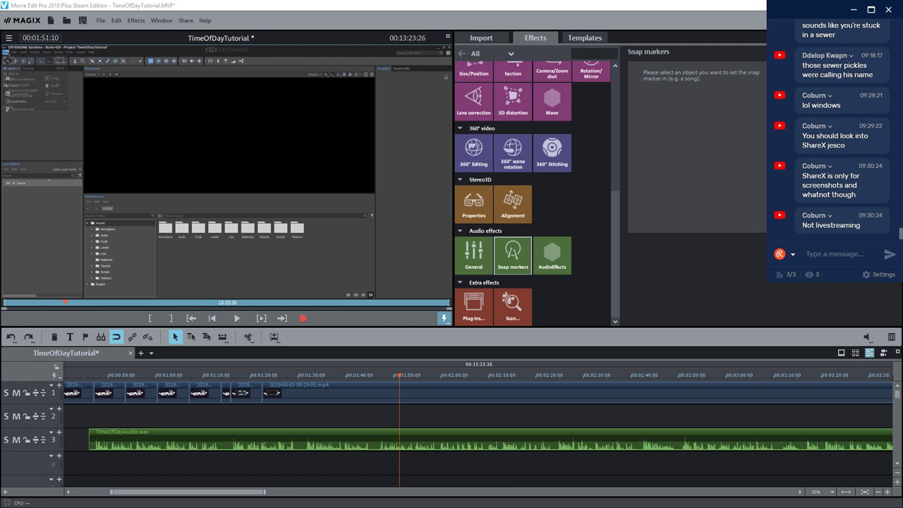
drag(26, 299, 416, 421)
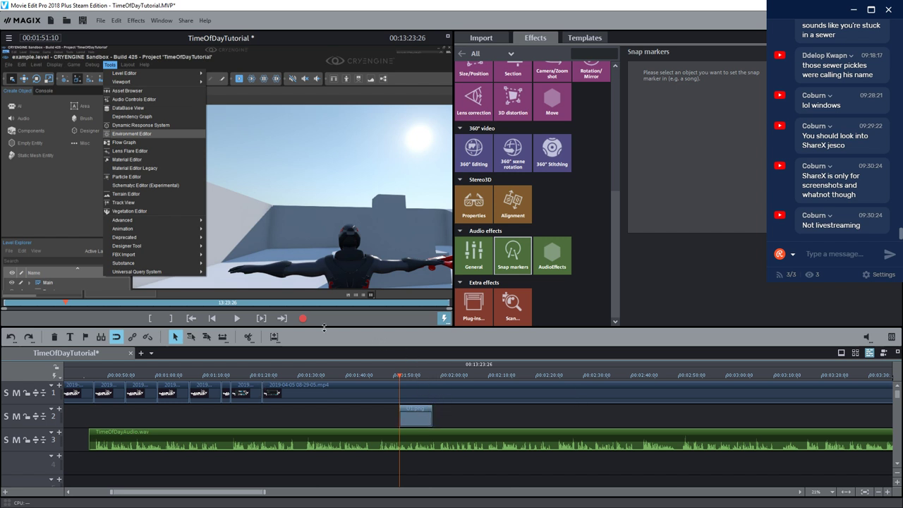
Shorten the new image clip, add a second track-2 clip after it, and trim its end near 1:58
click(236, 318)
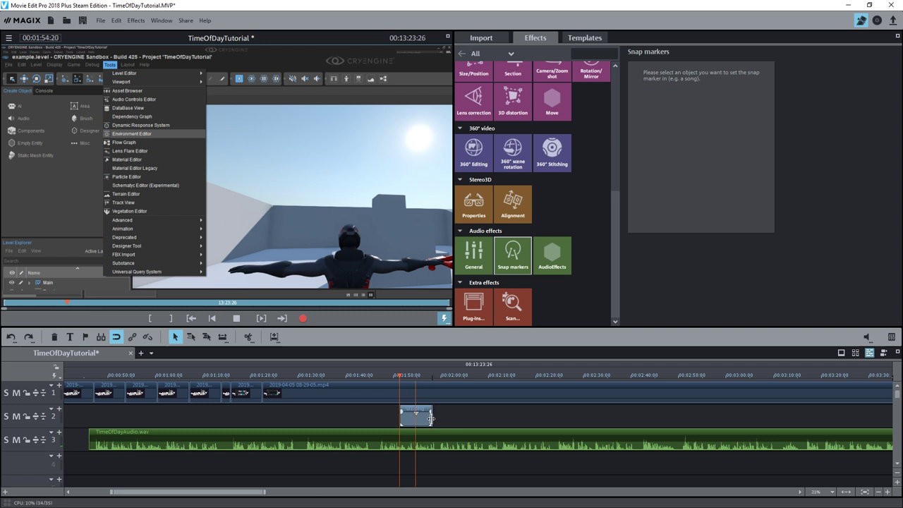
drag(430, 418, 413, 420)
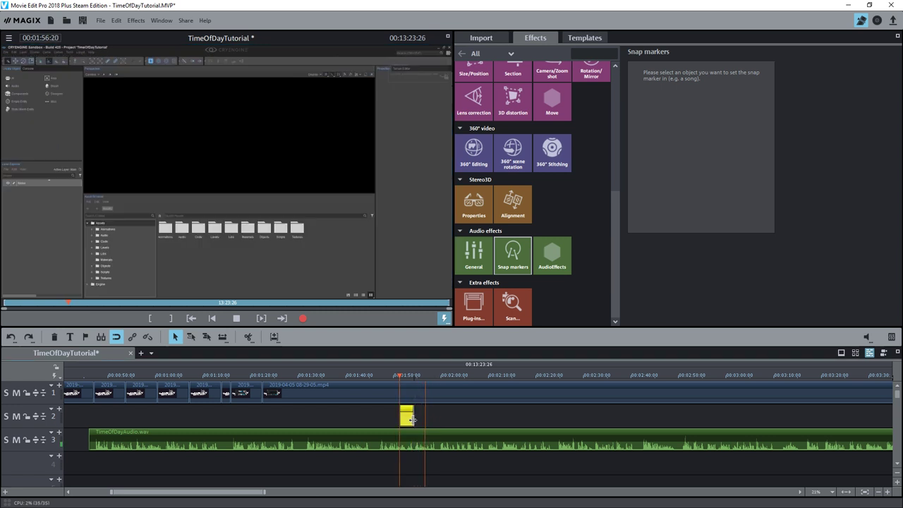
click(236, 318)
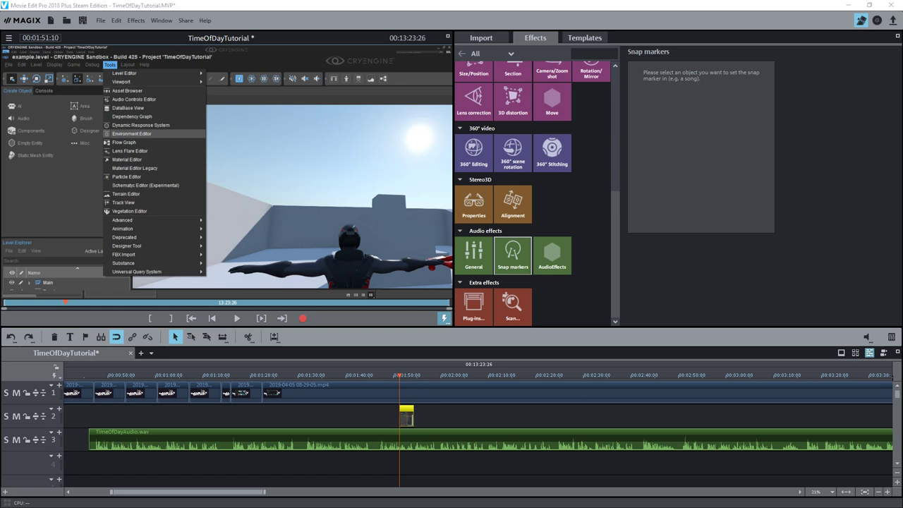
drag(321, 416, 430, 428)
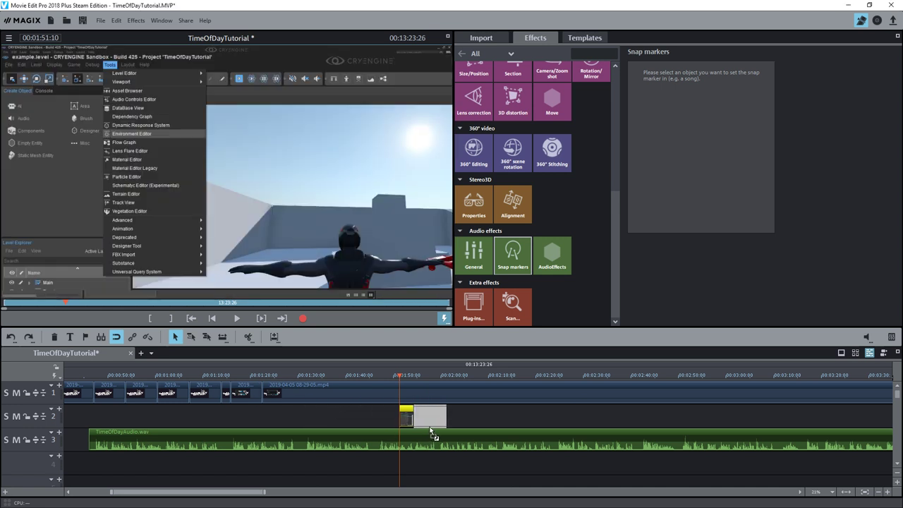
click(423, 379)
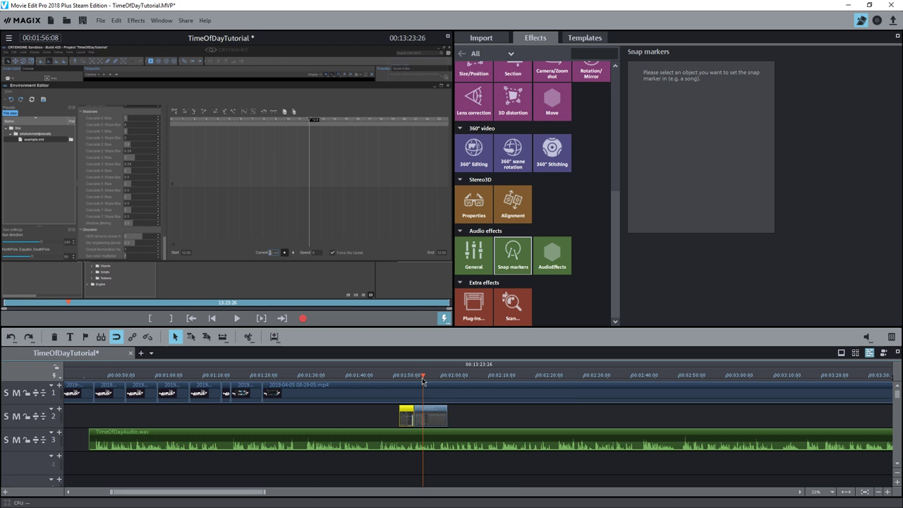
drag(423, 380, 434, 383)
drag(445, 417, 439, 418)
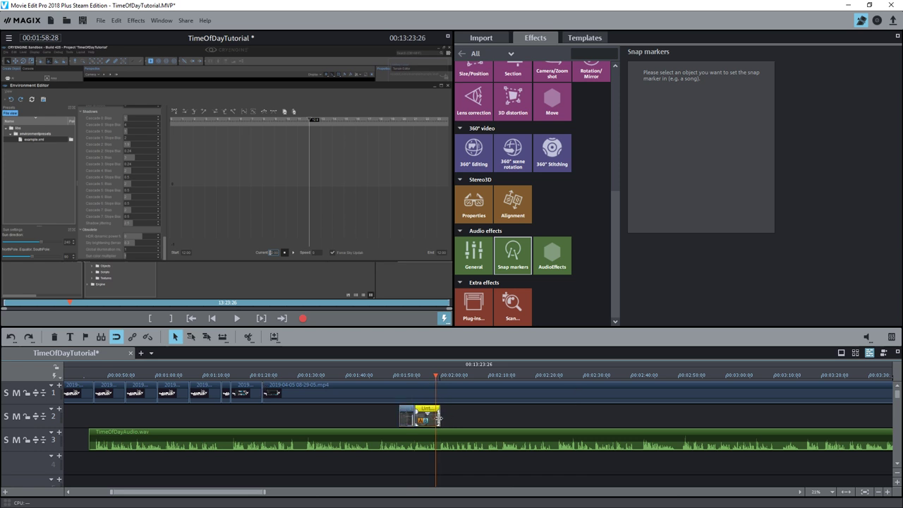
click(440, 380)
click(237, 318)
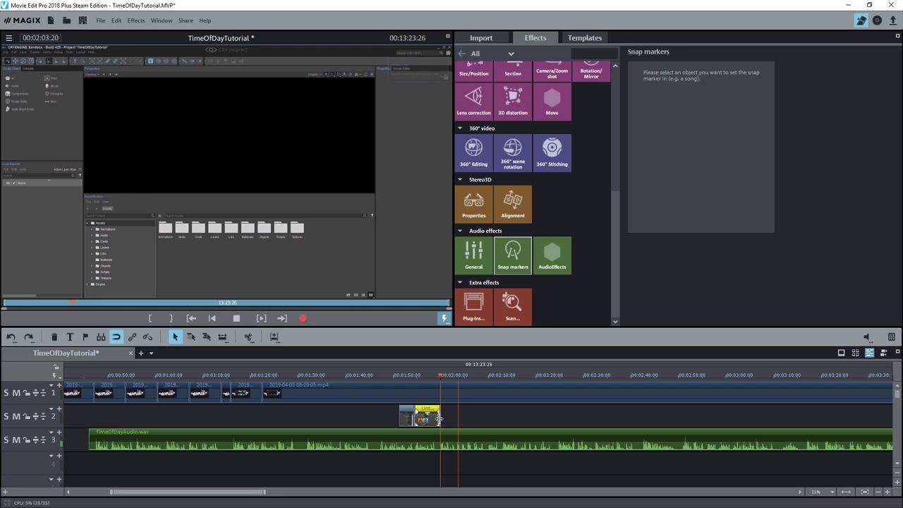
Stretch the Untitled1.png still on track 2 out to about 00:02:24
drag(439, 416, 541, 417)
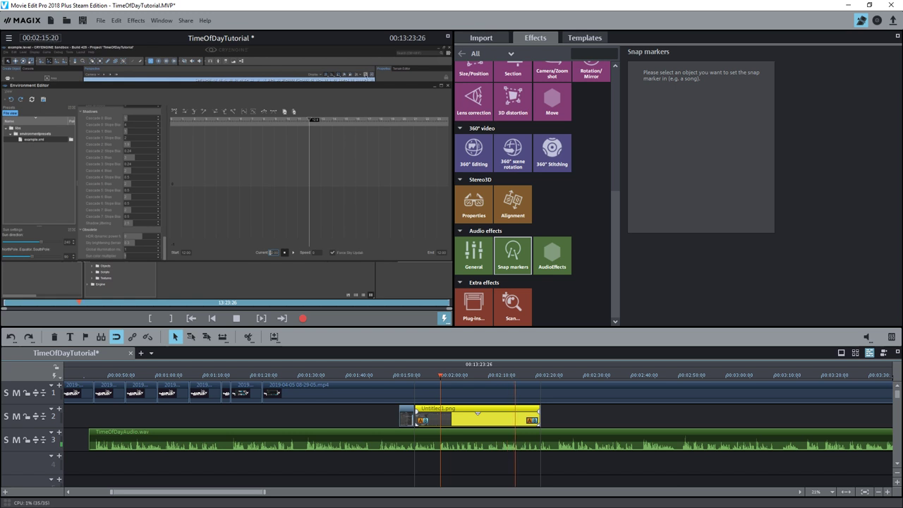
drag(540, 416, 553, 416)
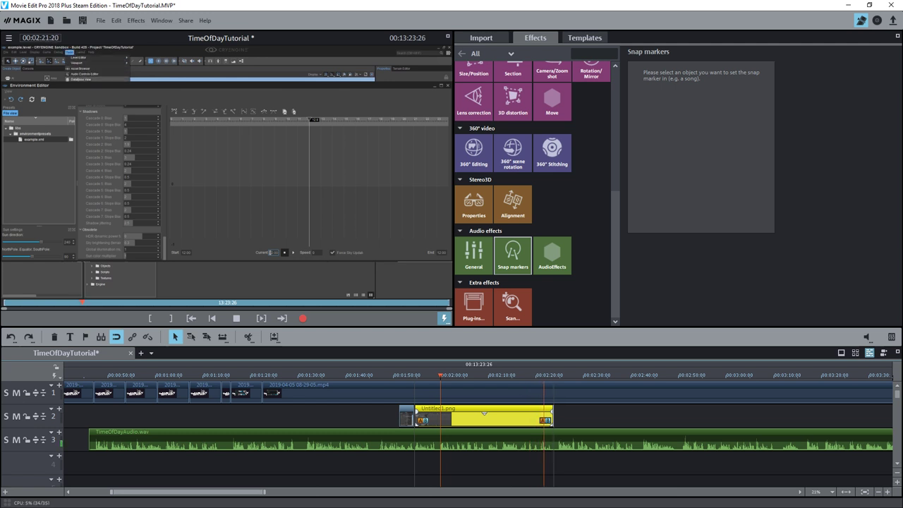
drag(554, 416, 557, 417)
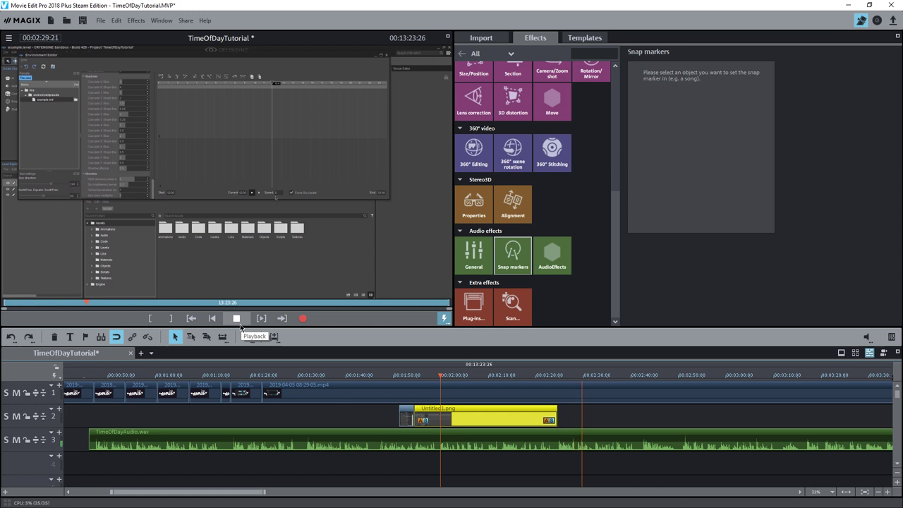
drag(556, 420, 586, 419)
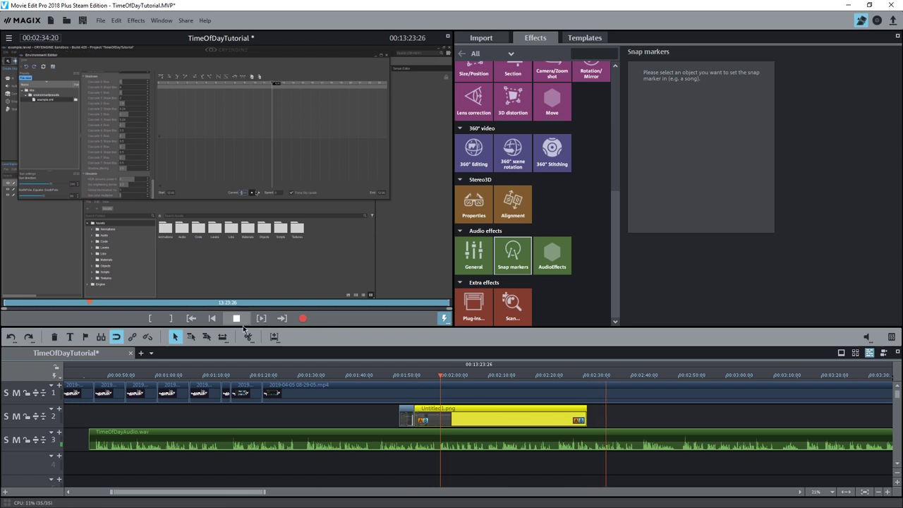
click(239, 322)
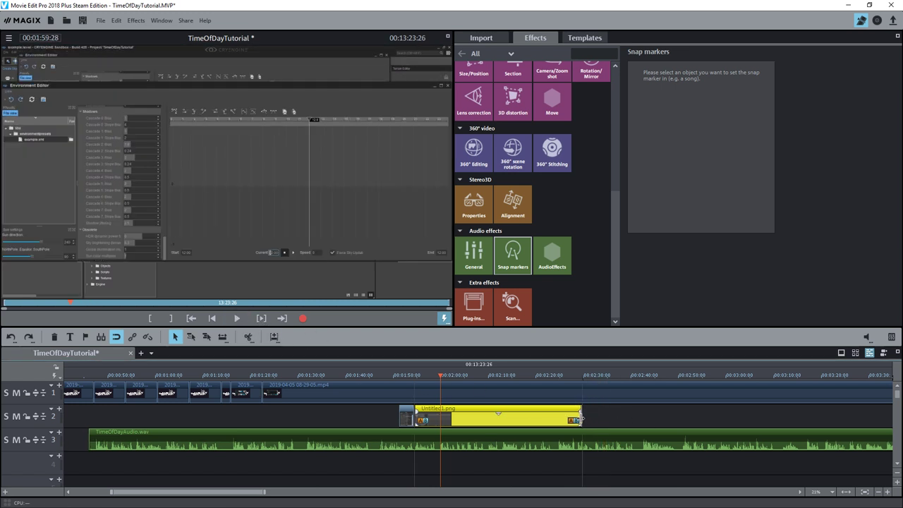
drag(586, 417, 577, 420)
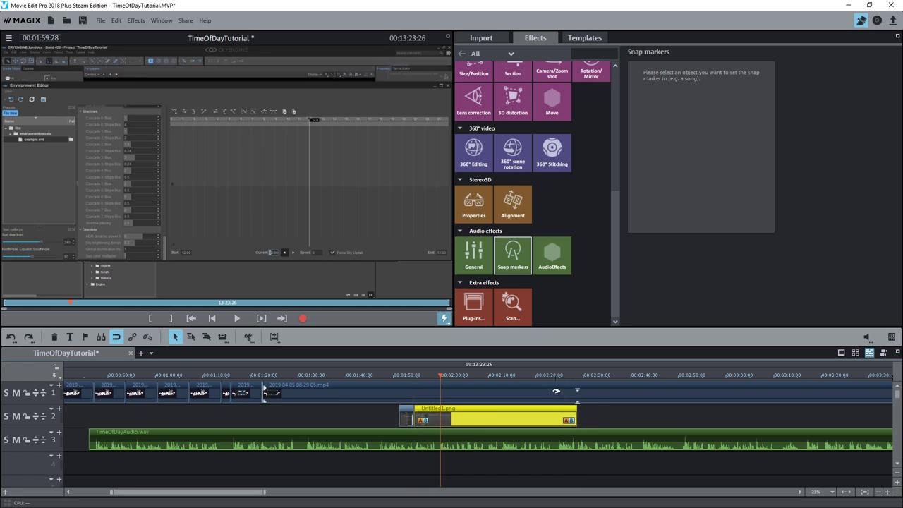
Copy the recording to track 4, trim it and the original at 00:02:28, then return it to track 1
click(482, 391)
scroll(487, 451, down, 5)
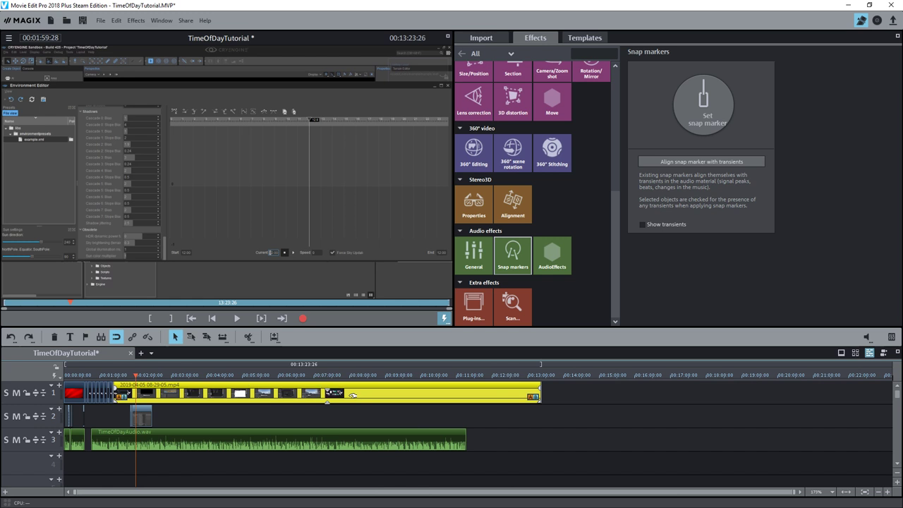
drag(327, 393, 327, 471)
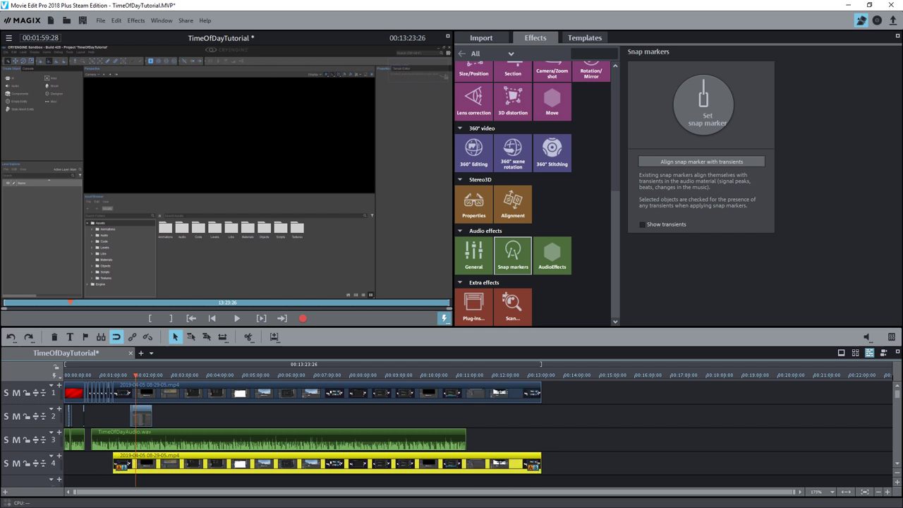
drag(113, 466, 153, 465)
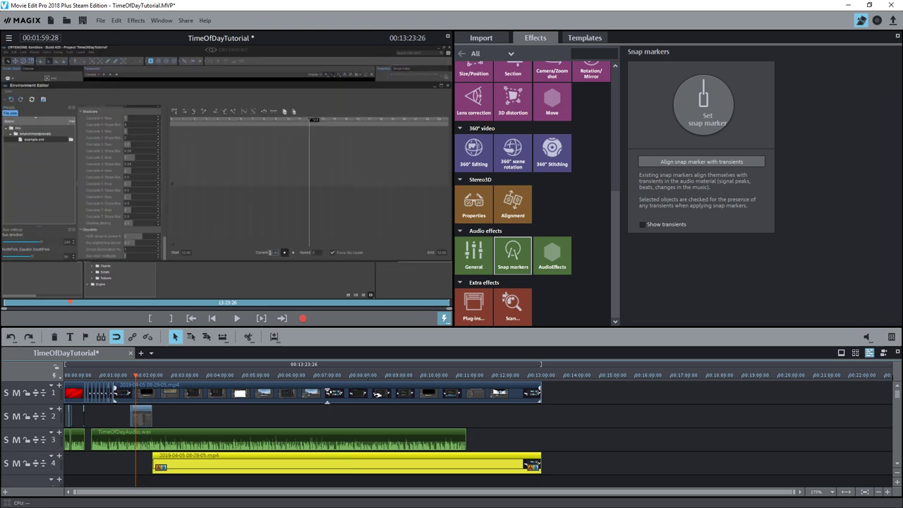
drag(538, 391, 153, 381)
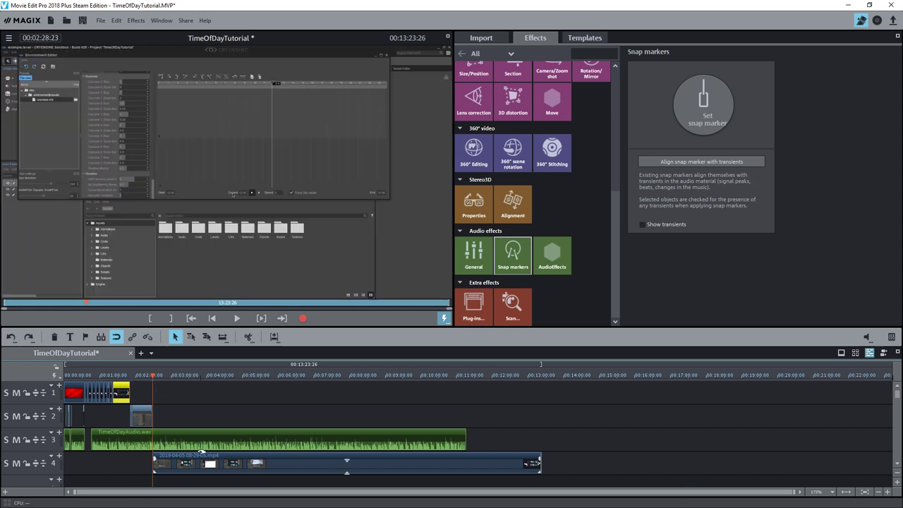
drag(198, 455, 199, 390)
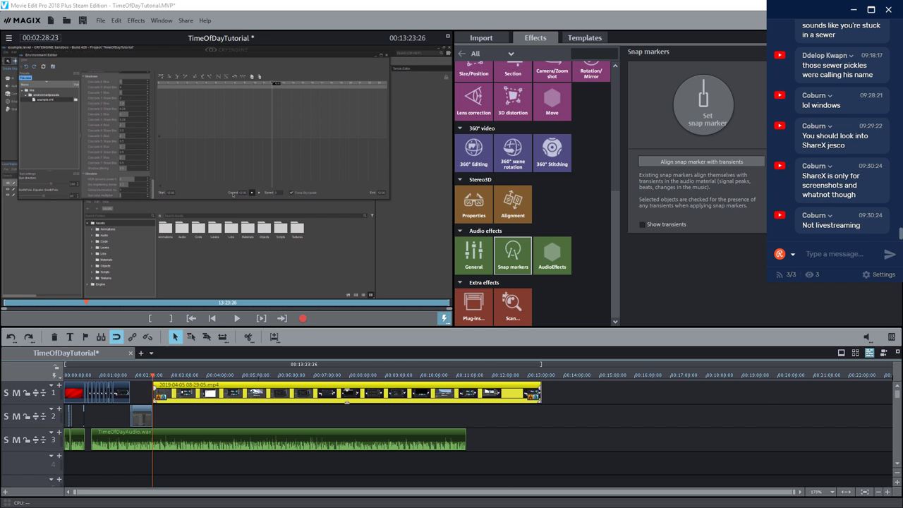
scroll(230, 421, up, 5)
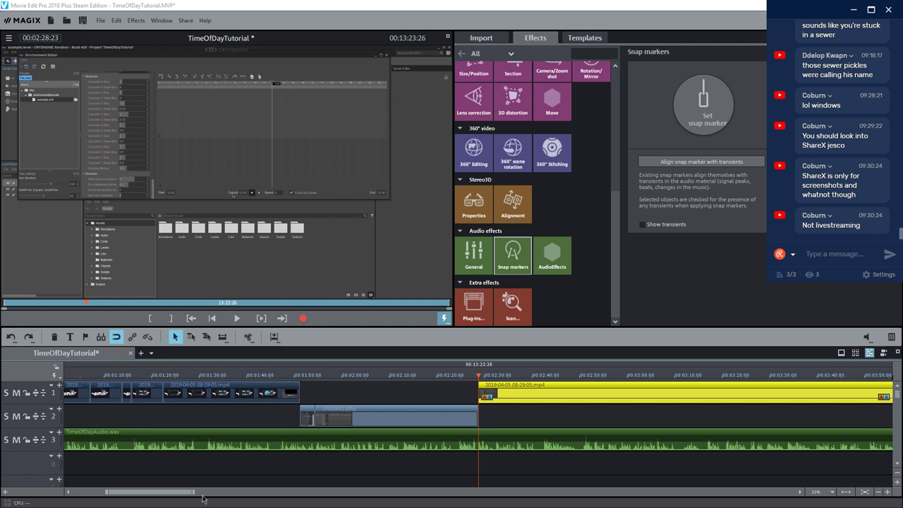
Scrub through the later recording part and undo the accidental trim of its start
scroll(203, 499, right, 5)
click(202, 374)
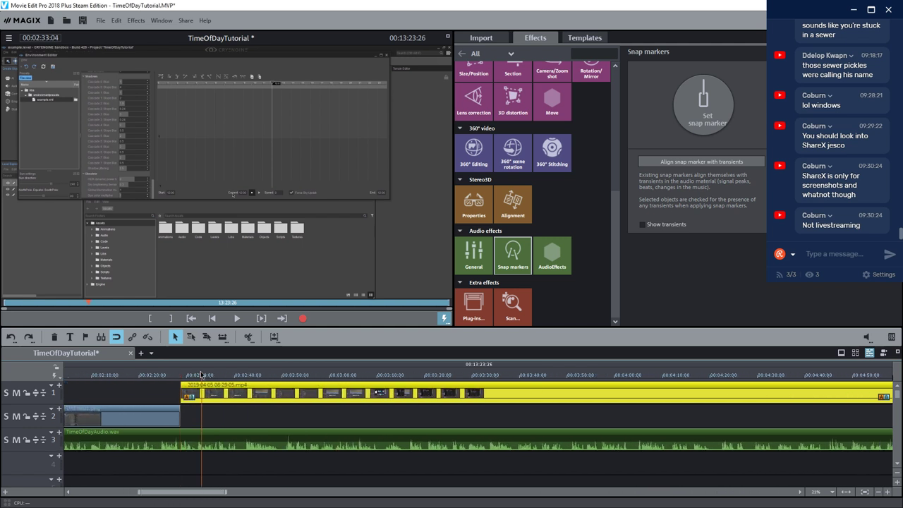
drag(202, 375, 210, 393)
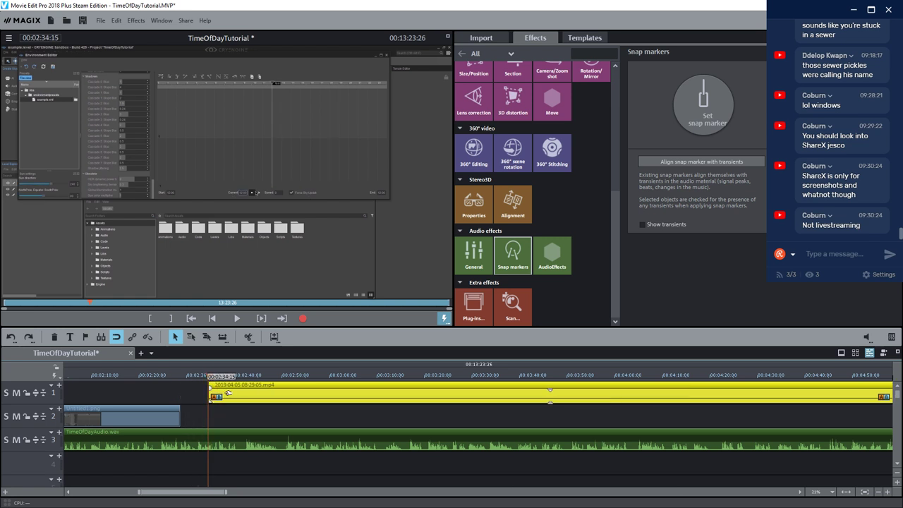
key(ctrl+z)
Play back the cut around 00:02:32, then move the later clip to track 2 at the cut point
click(182, 374)
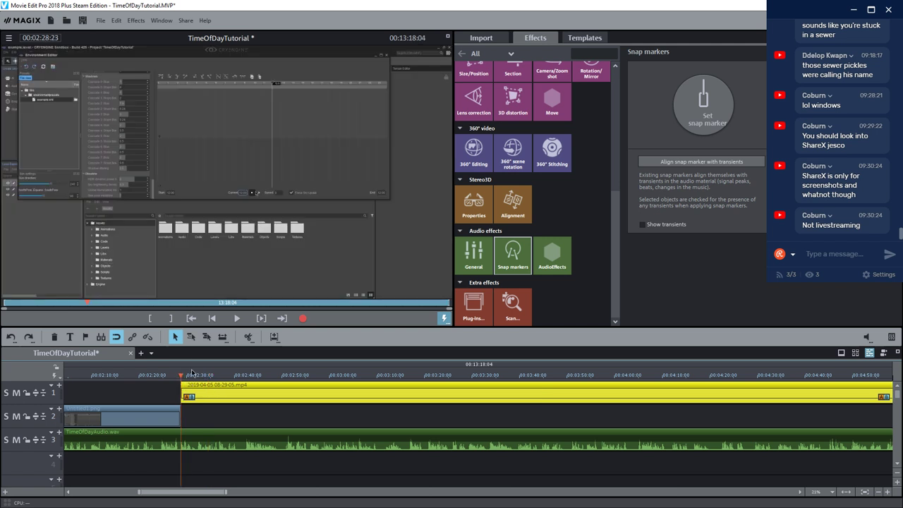
click(235, 319)
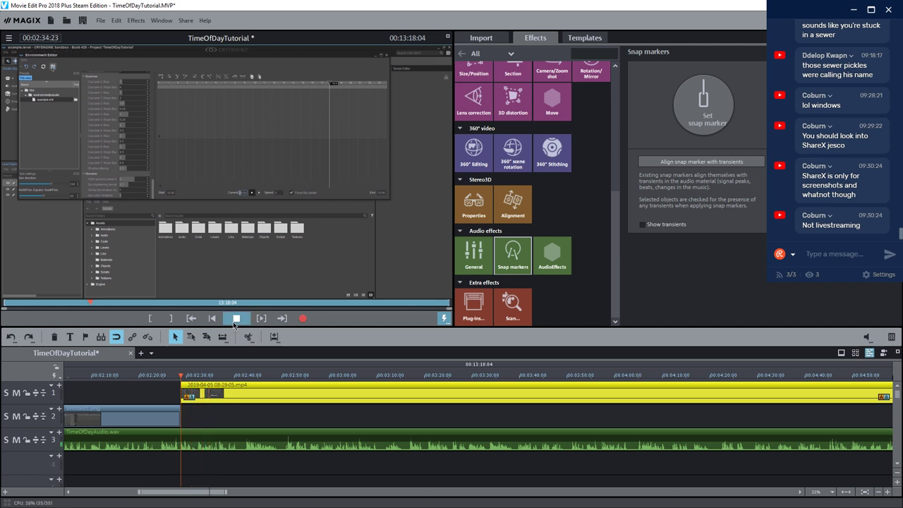
click(234, 319)
click(205, 377)
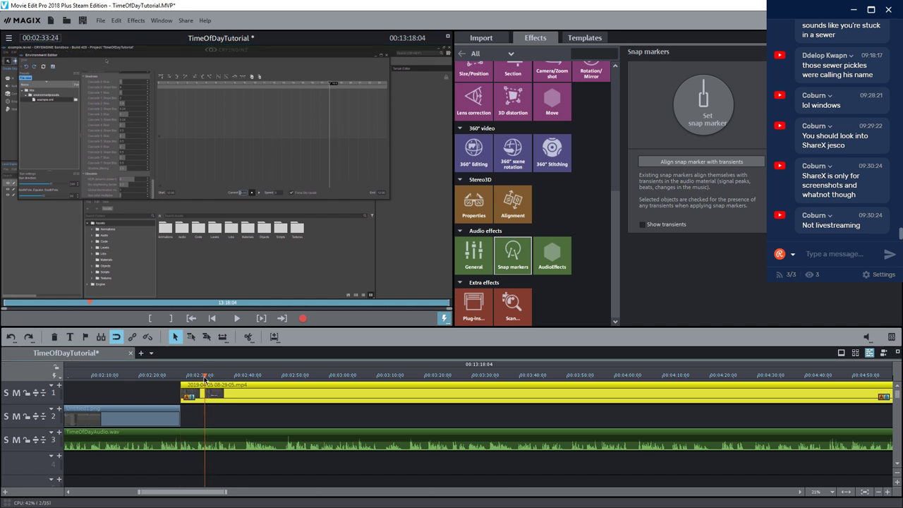
drag(205, 376, 198, 379)
click(235, 319)
click(235, 319)
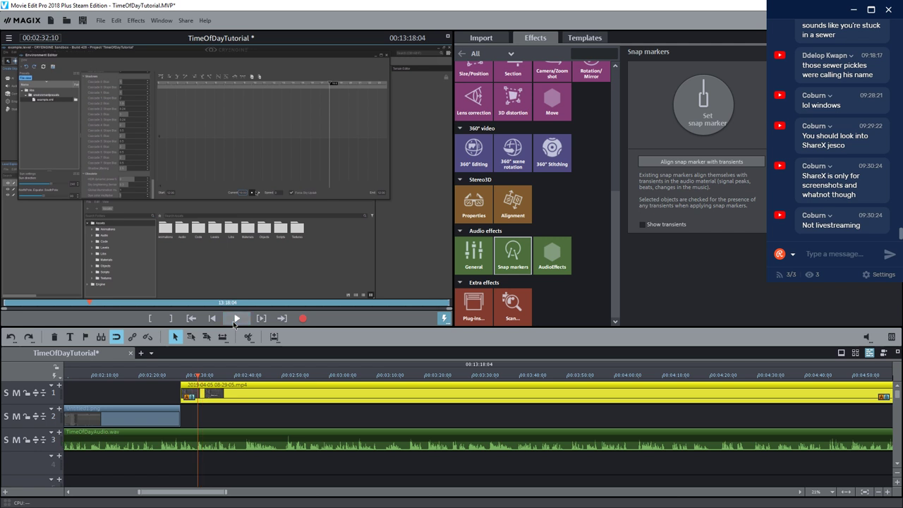
drag(214, 388, 231, 408)
click(228, 376)
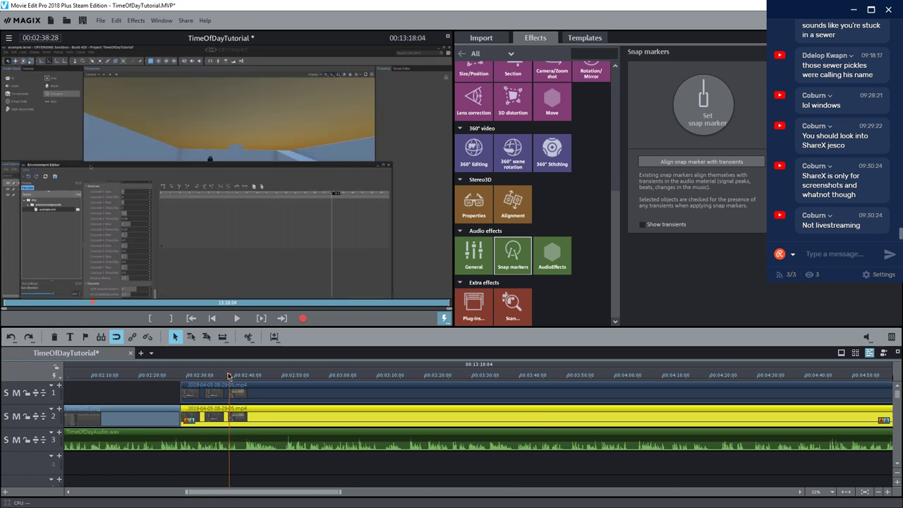
Keep Untitled1.png on track 2 and trim the end of the track 1 recording
drag(229, 376, 214, 375)
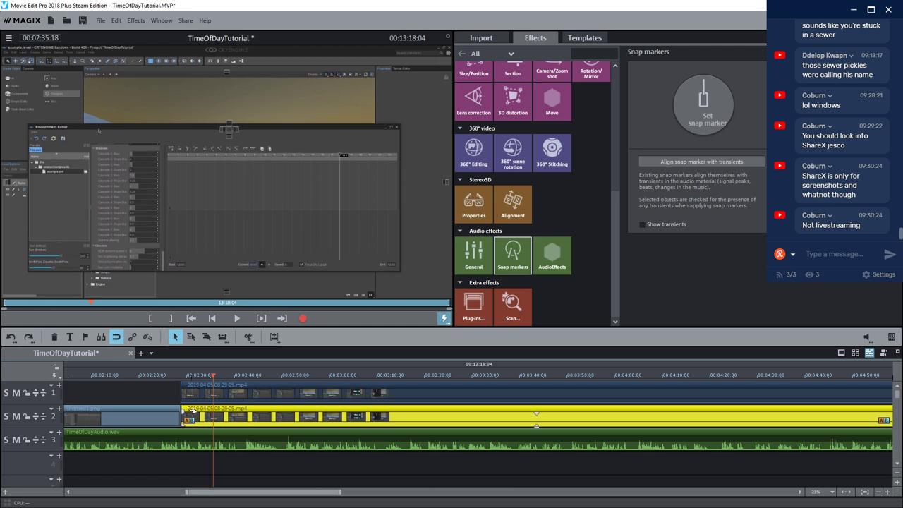
drag(164, 415, 213, 417)
drag(157, 392, 157, 416)
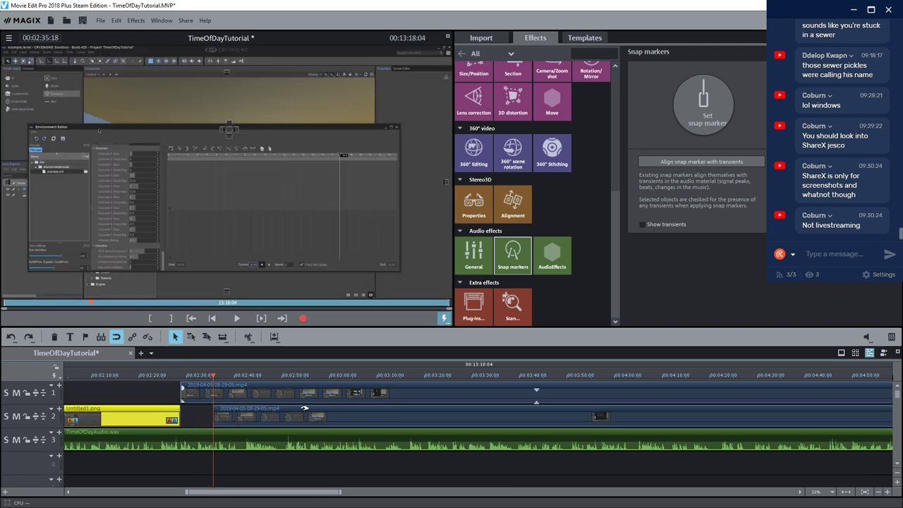
scroll(346, 417, down, 2)
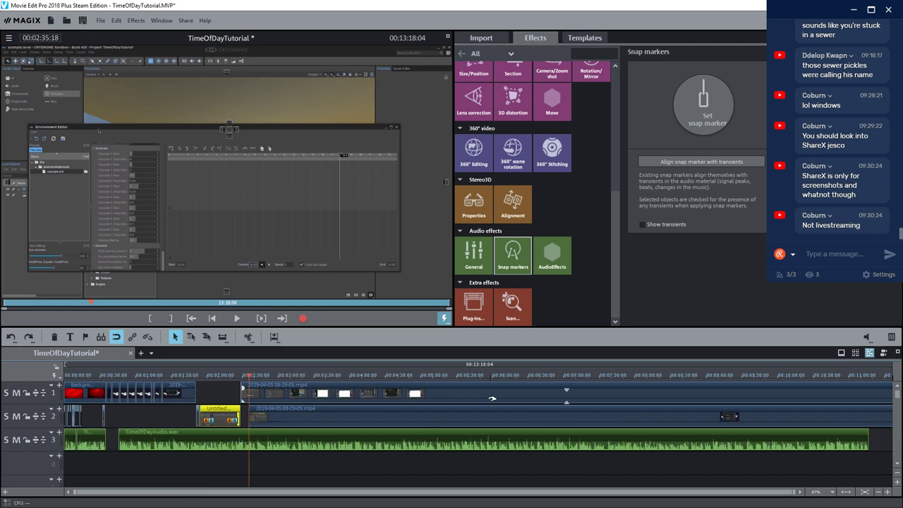
scroll(415, 394, down, 1)
click(368, 393)
drag(368, 393, 175, 392)
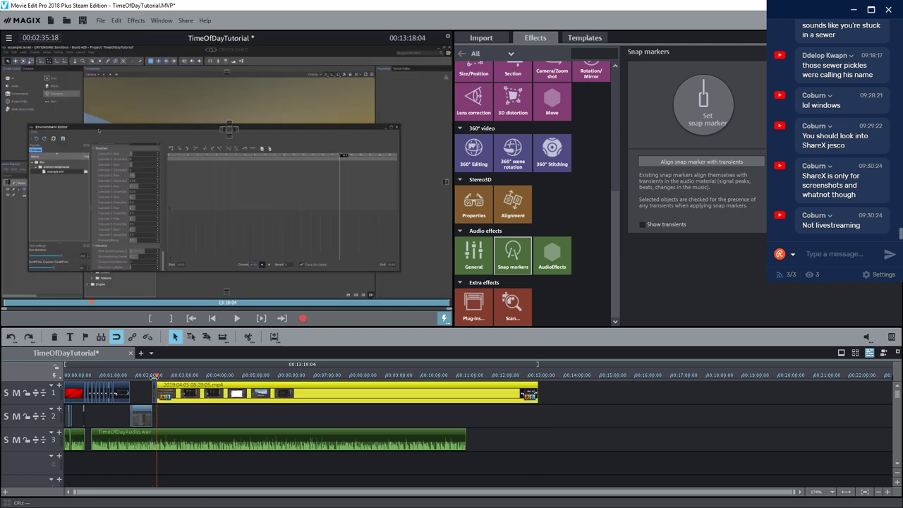
Play back from 00:02:28, then set the playhead at 00:02:43
click(153, 375)
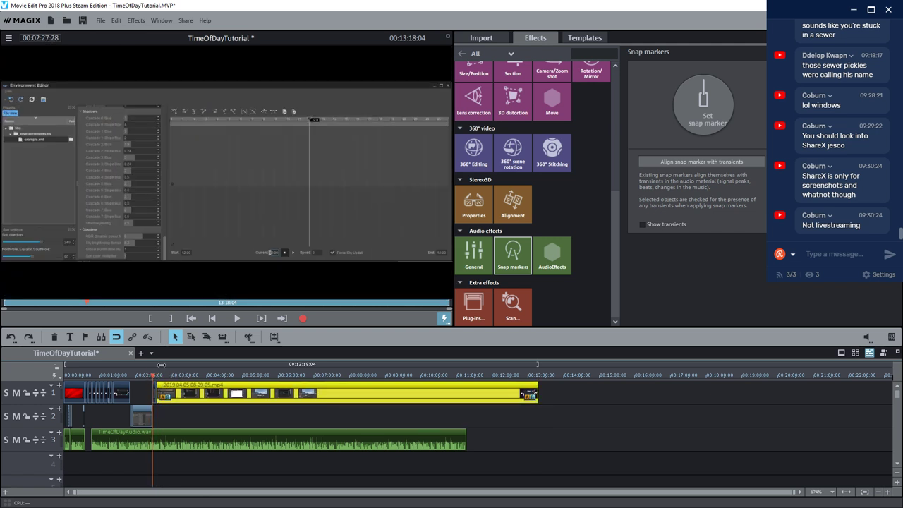
click(237, 319)
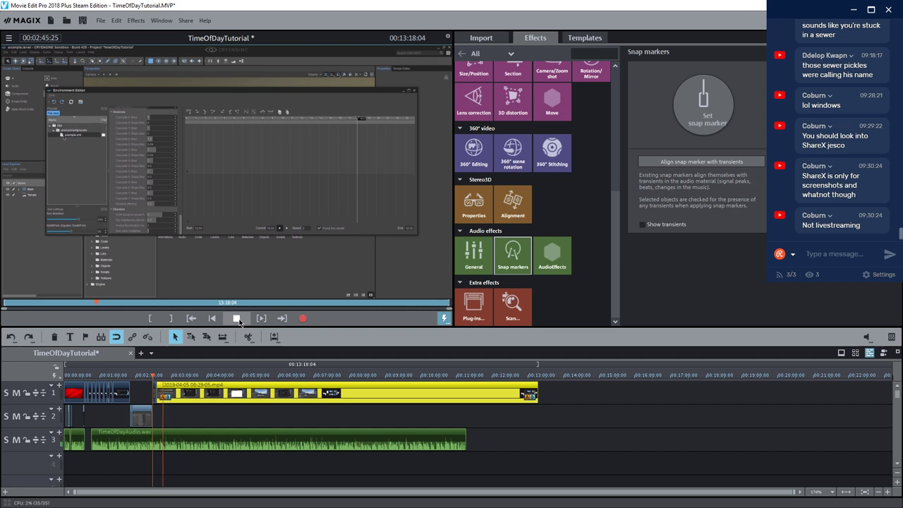
click(237, 319)
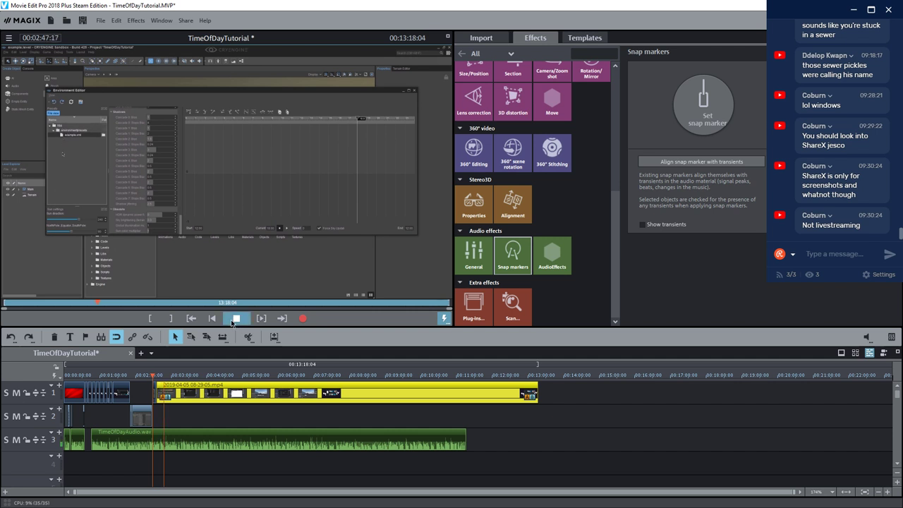
click(160, 379)
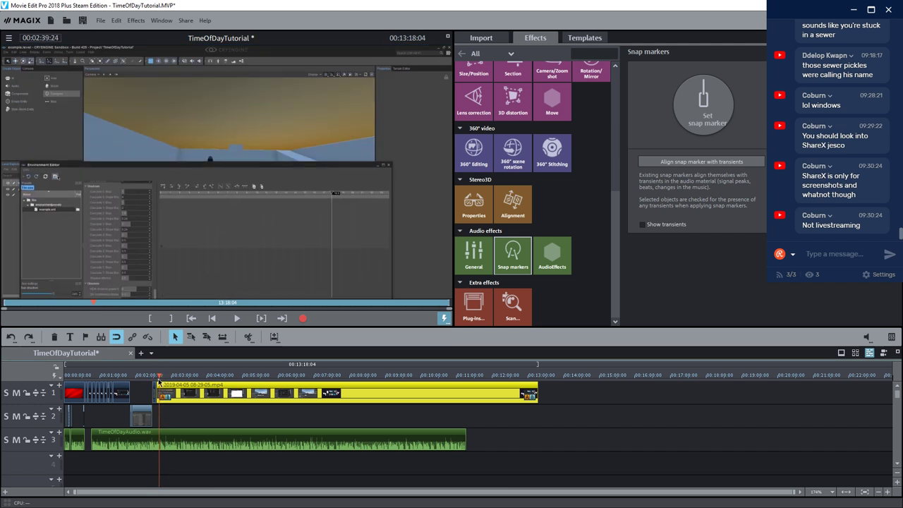
click(156, 380)
click(158, 382)
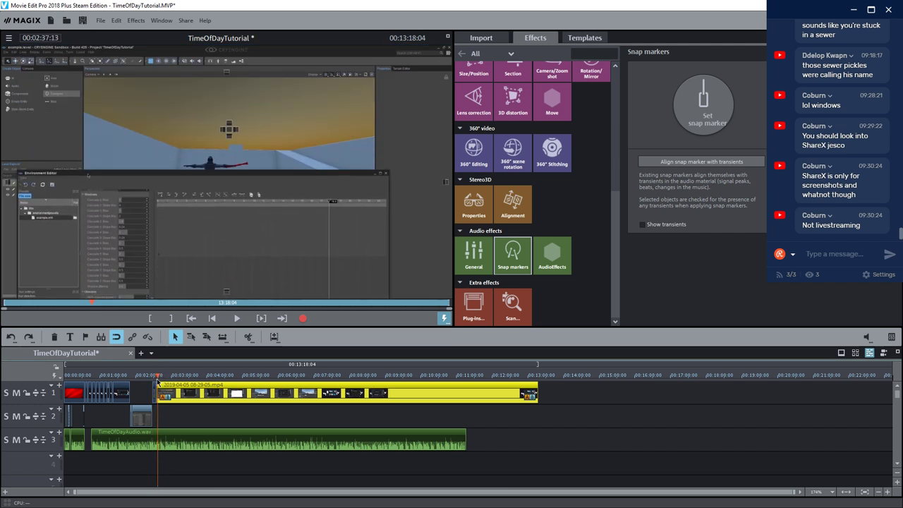
click(158, 380)
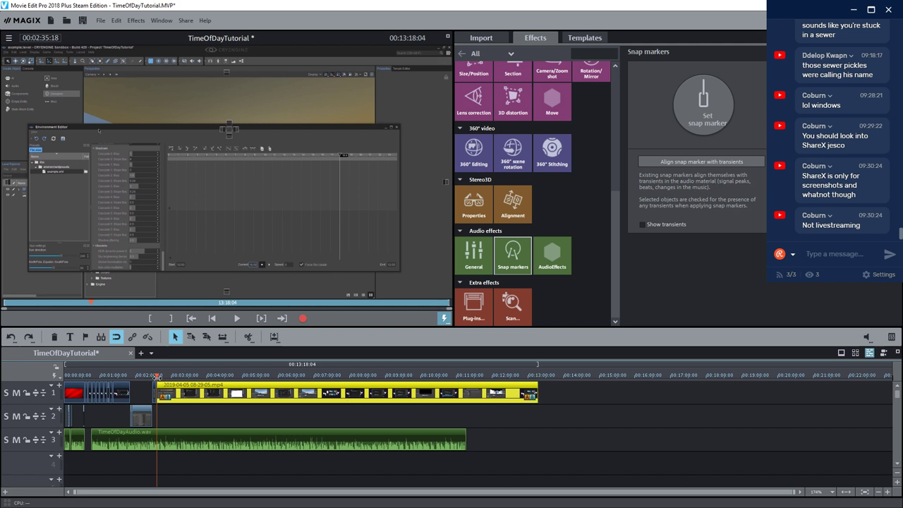
click(161, 378)
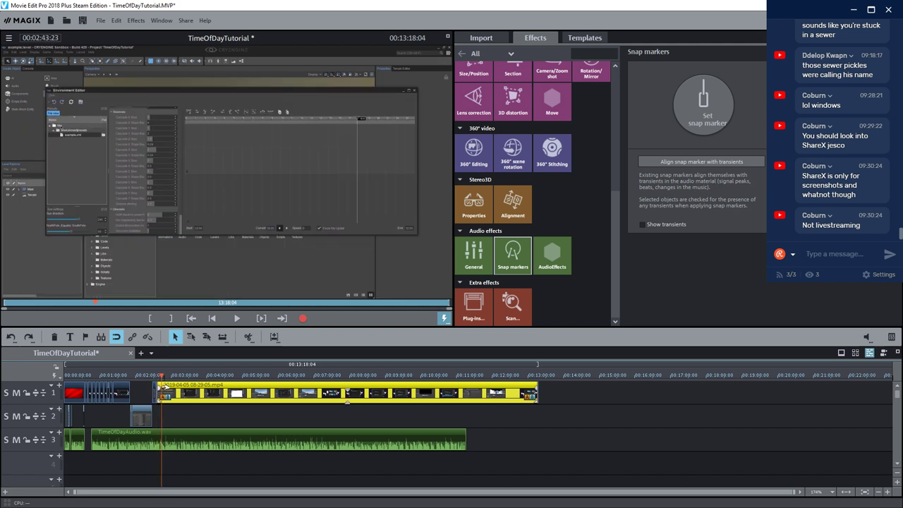
Insert a still image of the track 1 recording at 00:02:43 and play the result
right_click(162, 395)
click(214, 227)
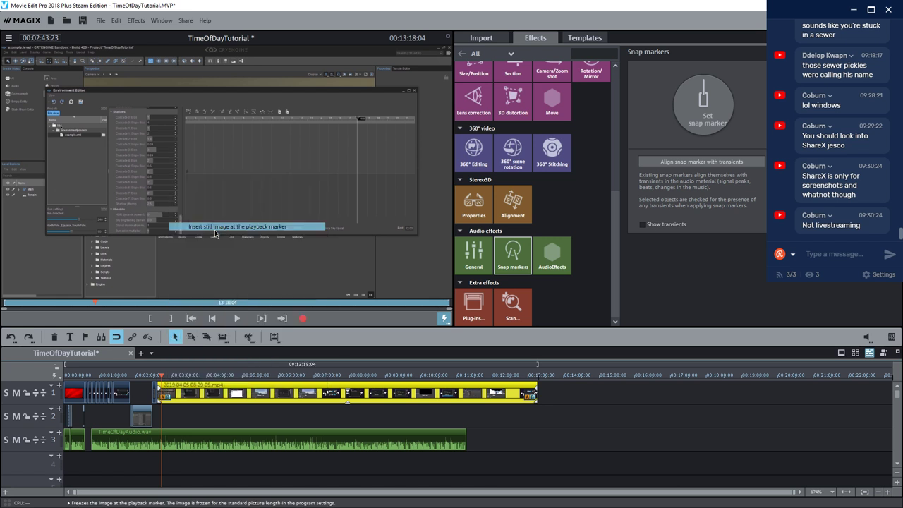
click(233, 318)
scroll(250, 422, down, 4)
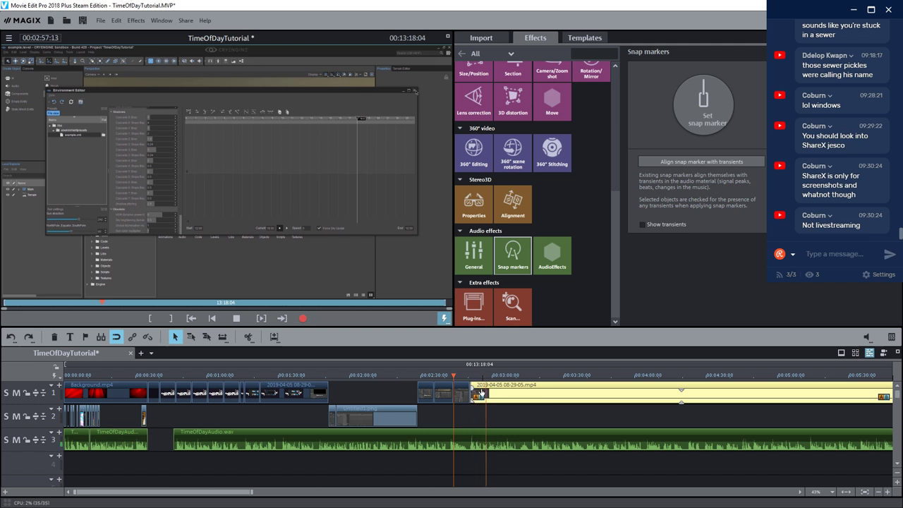
Lengthen the short CryEngine clip to the playhead near 2:56 and play it back
key(space)
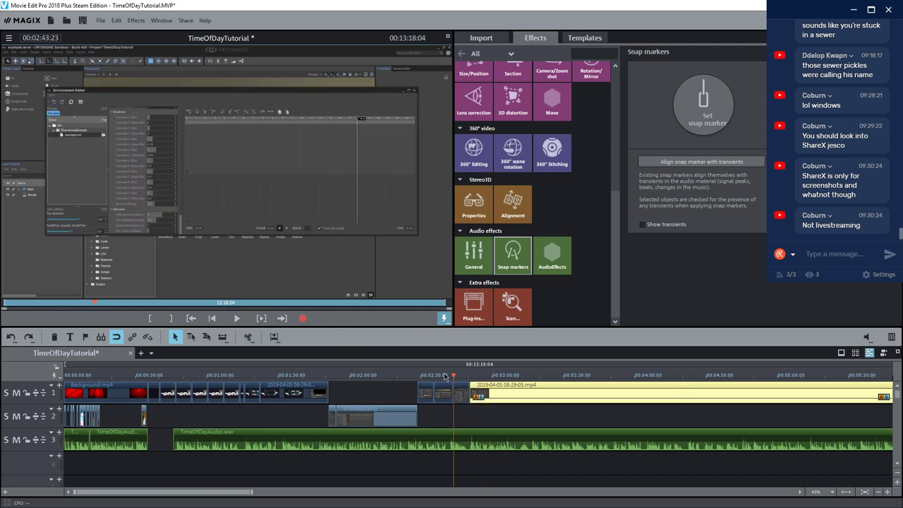
click(486, 378)
mouse_move(486, 380)
mouse_down()
mouse_move(496, 376)
mouse_move(481, 395)
mouse_move(496, 395)
mouse_move(474, 395)
mouse_move(494, 394)
mouse_up()
click(483, 379)
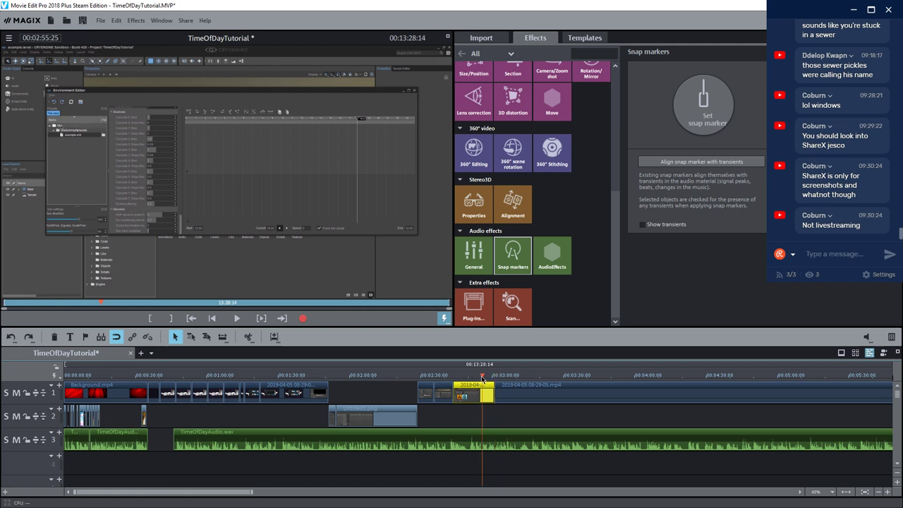
click(237, 318)
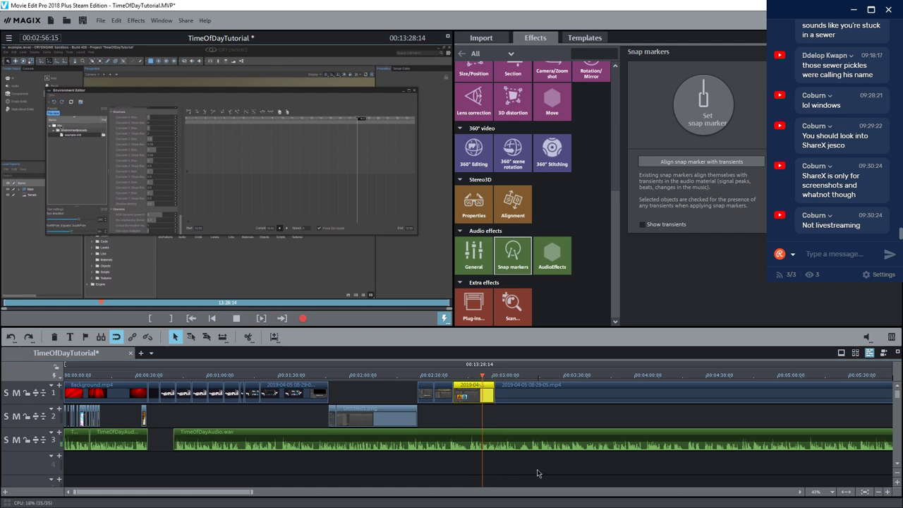
Shift the long 2019-04-05 clip and the short first clip slightly later, then review playback
drag(251, 488, 309, 496)
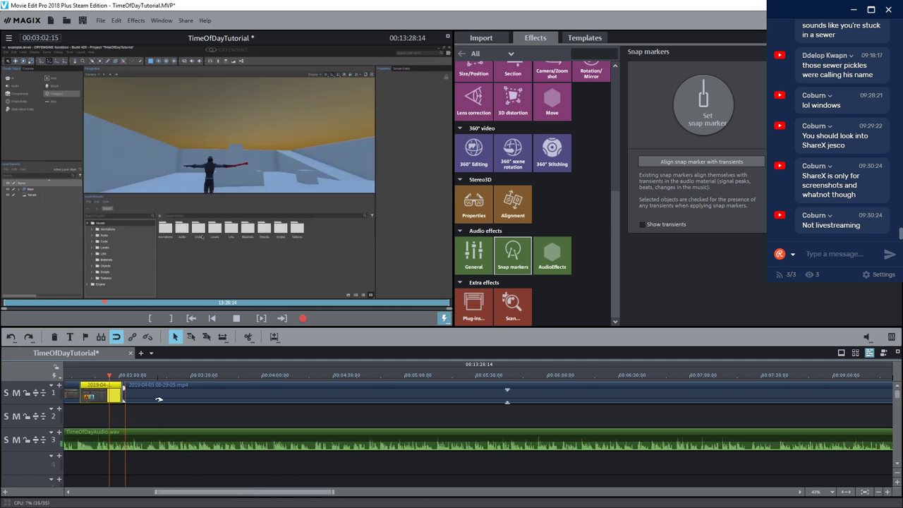
drag(159, 396, 185, 396)
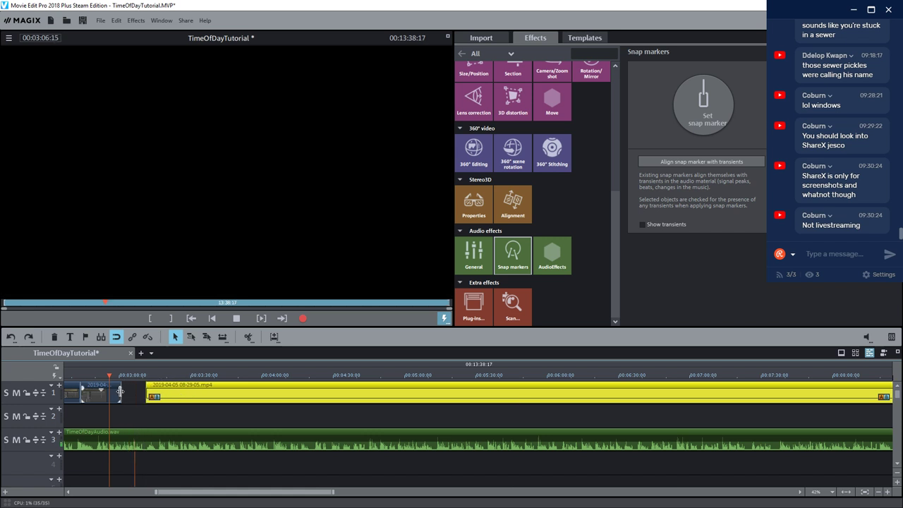
drag(121, 393, 139, 394)
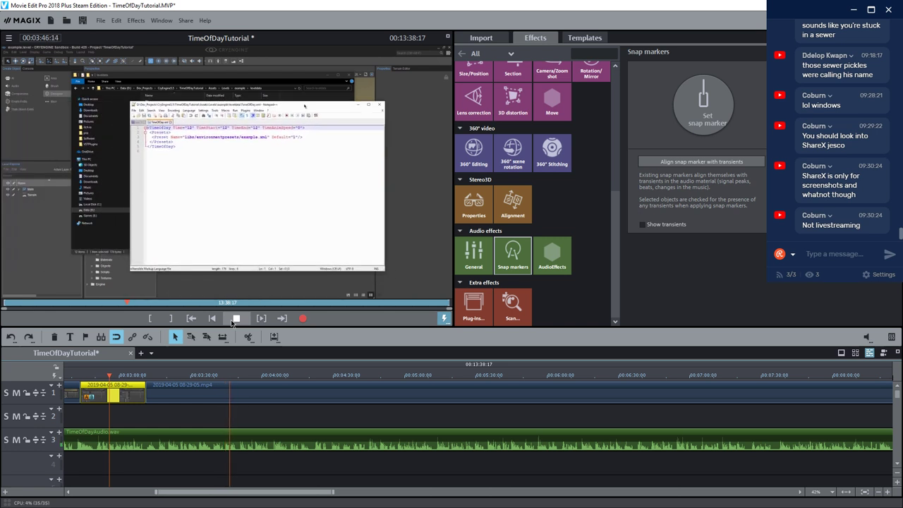
click(233, 321)
click(223, 376)
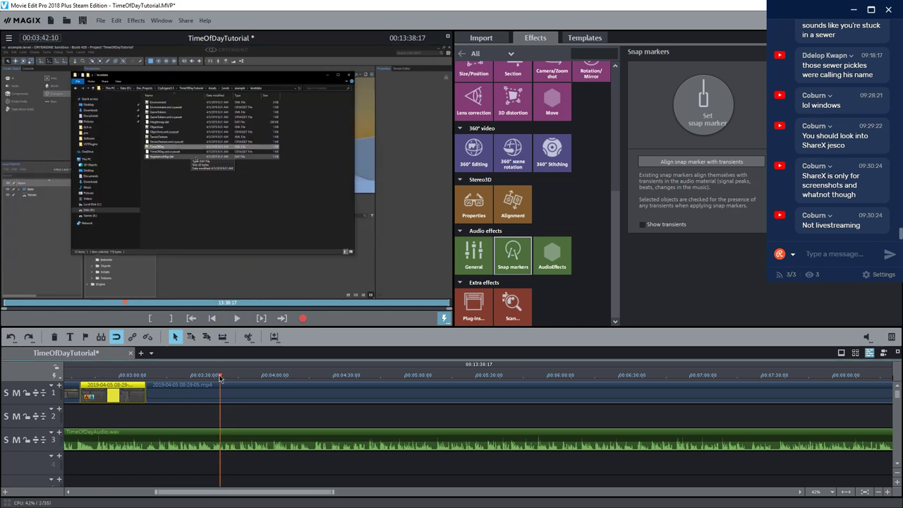
Move the long clip to track 2, trim the preceding track-1 clip, then return it to track 1
drag(223, 376, 236, 386)
click(239, 389)
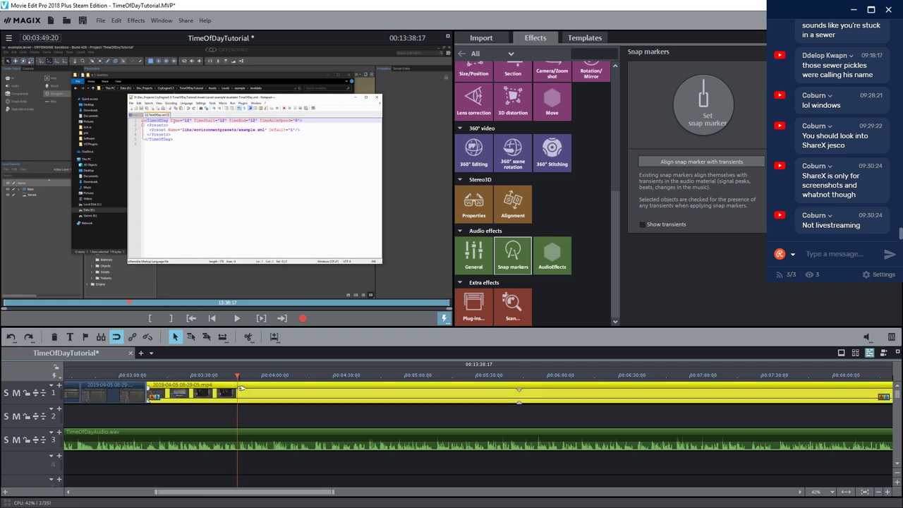
drag(246, 386, 236, 418)
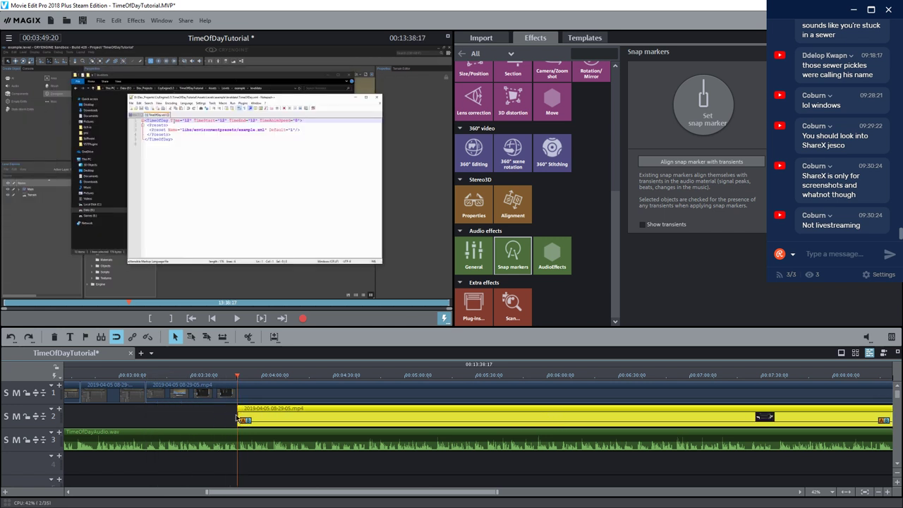
scroll(236, 419, down, 4)
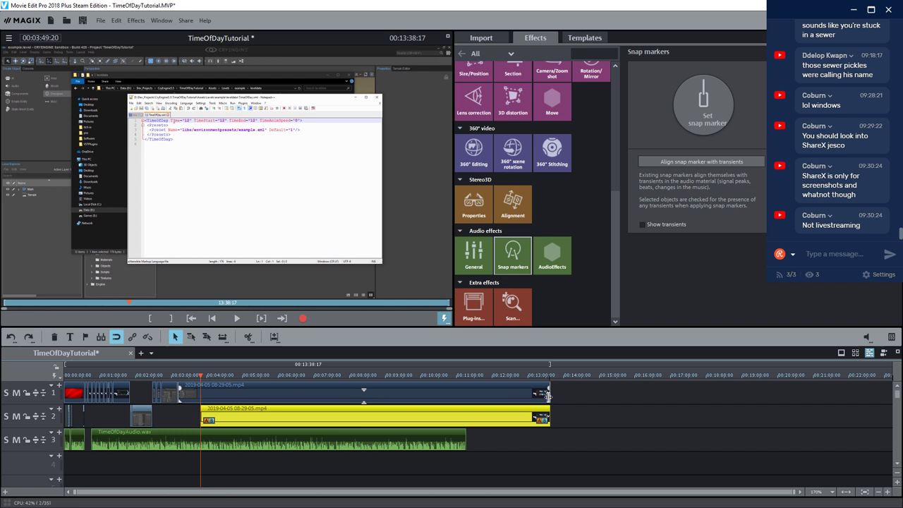
drag(547, 395, 232, 364)
click(211, 379)
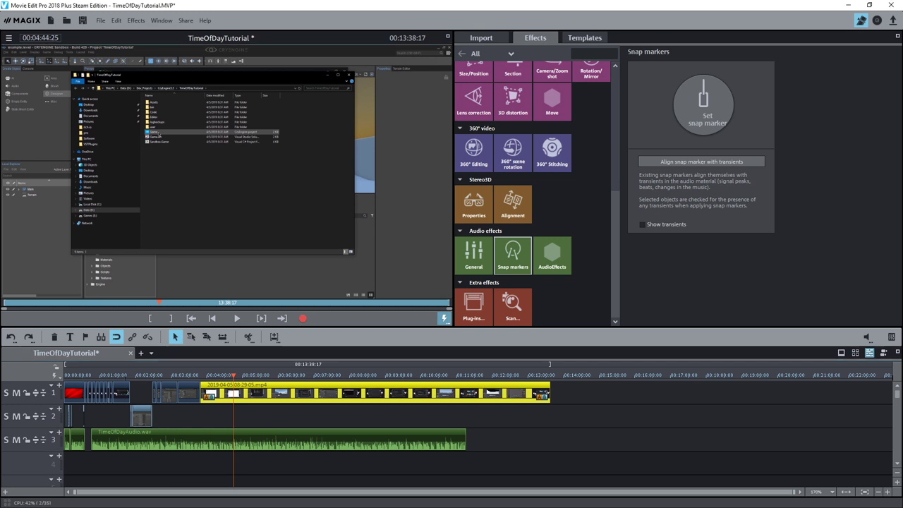
drag(230, 374, 255, 377)
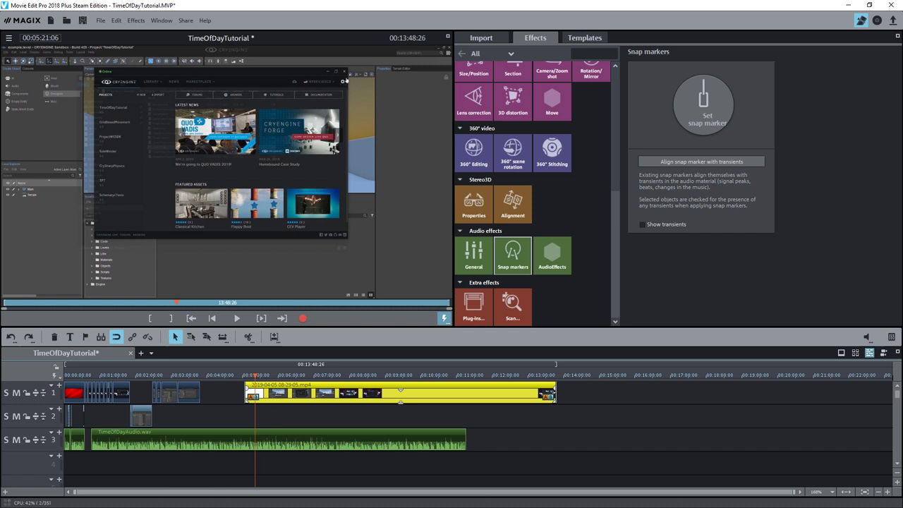
Play back the join between the clips, then park the playhead at about 4:21
drag(254, 378, 251, 378)
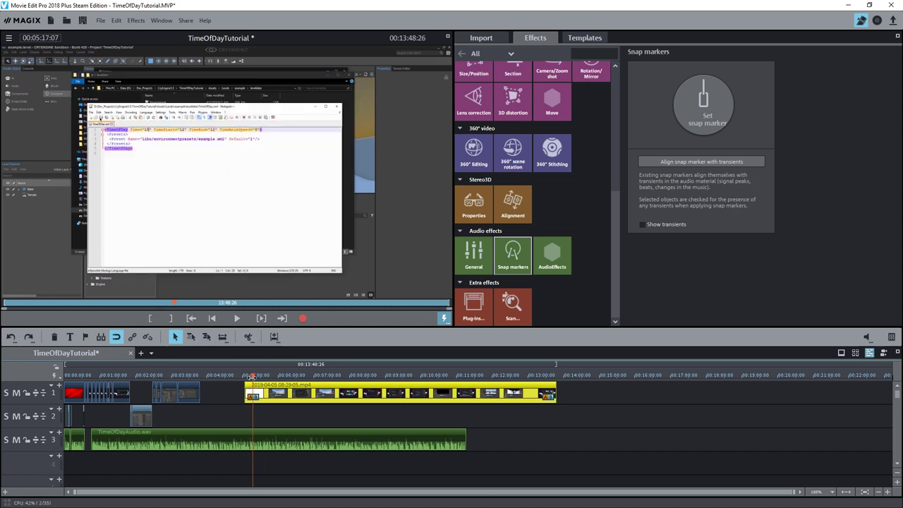
drag(252, 378, 201, 381)
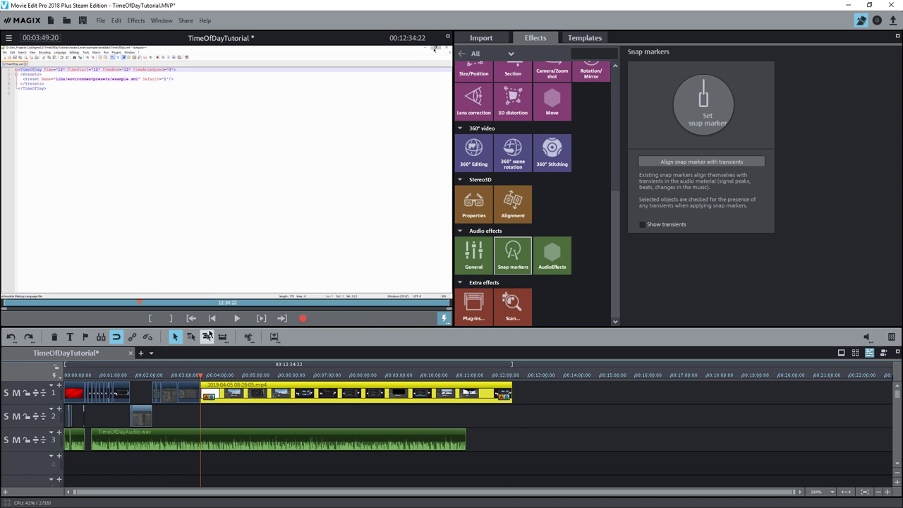
click(237, 318)
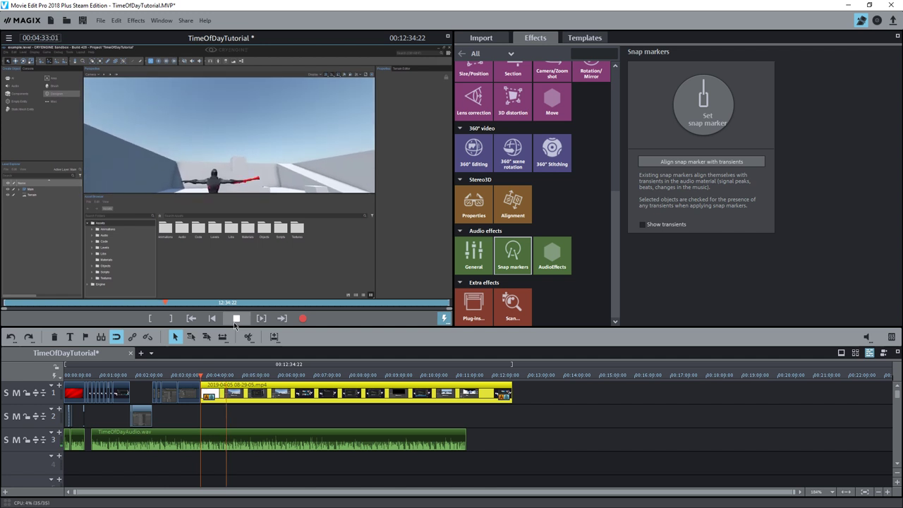
click(235, 319)
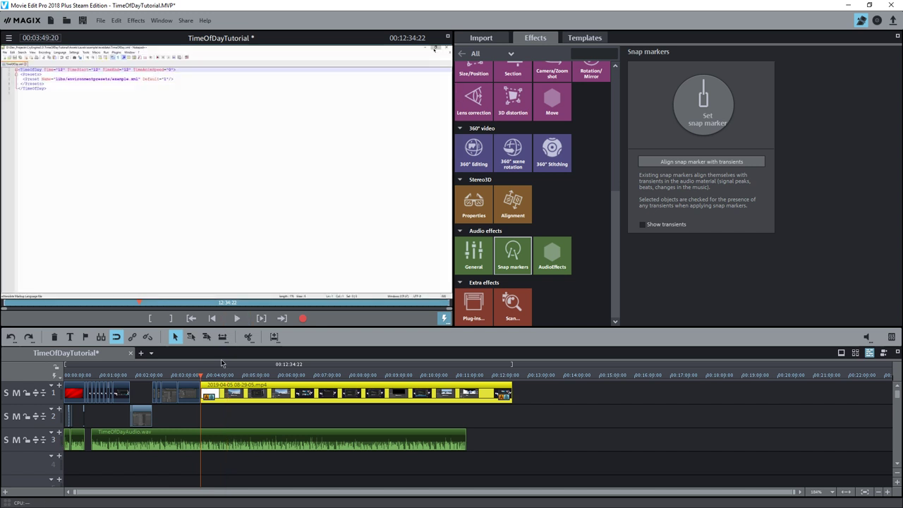
click(219, 376)
click(220, 377)
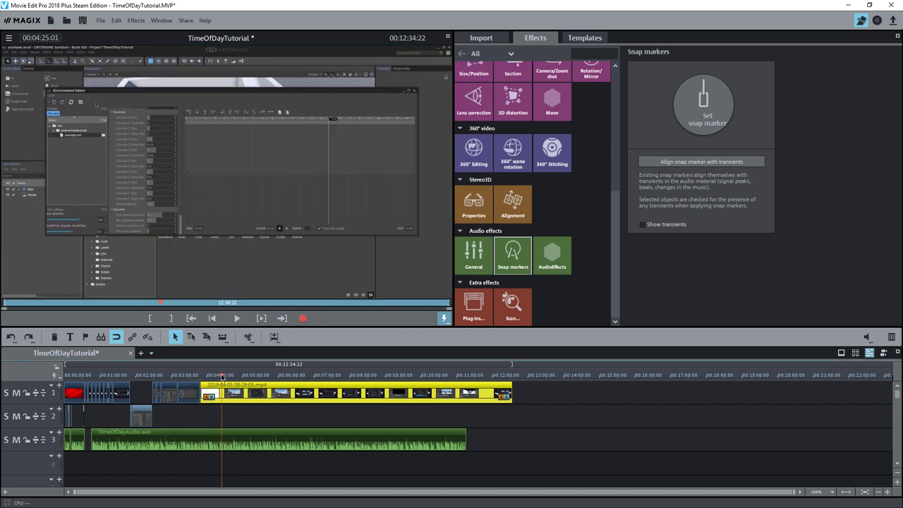
Insert a still image from the long video clip at about 4:38
drag(221, 377, 230, 379)
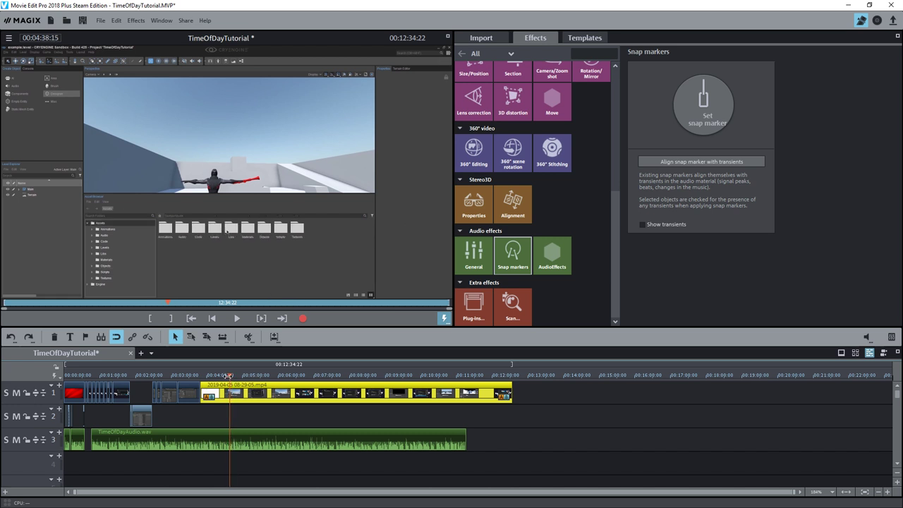
right_click(233, 387)
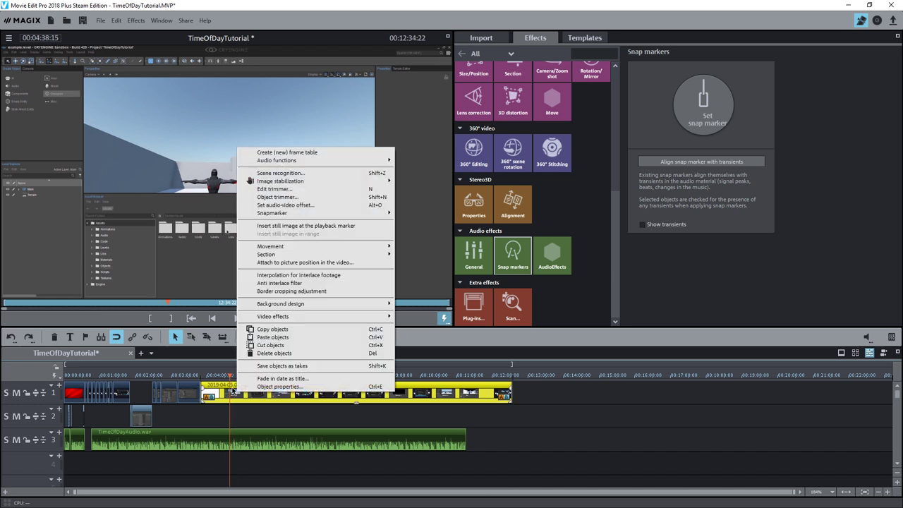
click(290, 229)
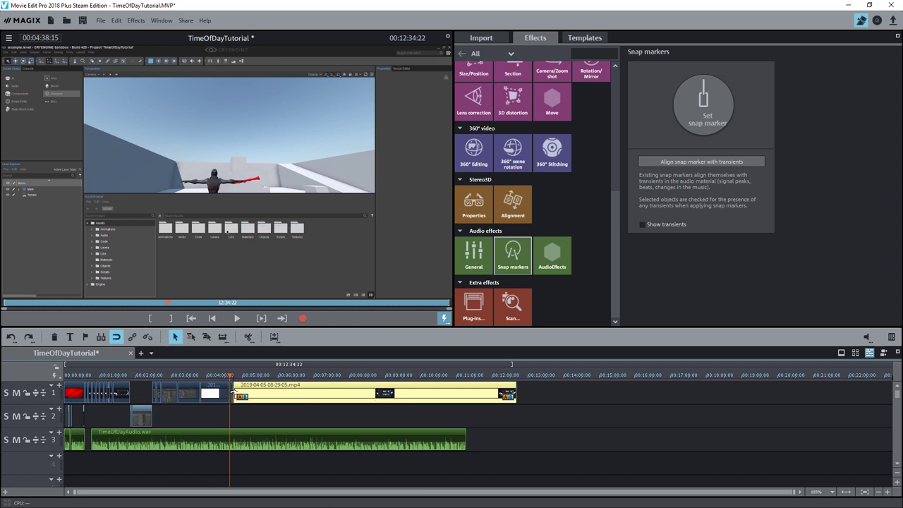
Check the new still and shift the remaining long clip slightly later to follow it
click(234, 392)
mouse_move(244, 378)
mouse_down()
mouse_move(230, 385)
mouse_move(235, 388)
mouse_up()
click(239, 388)
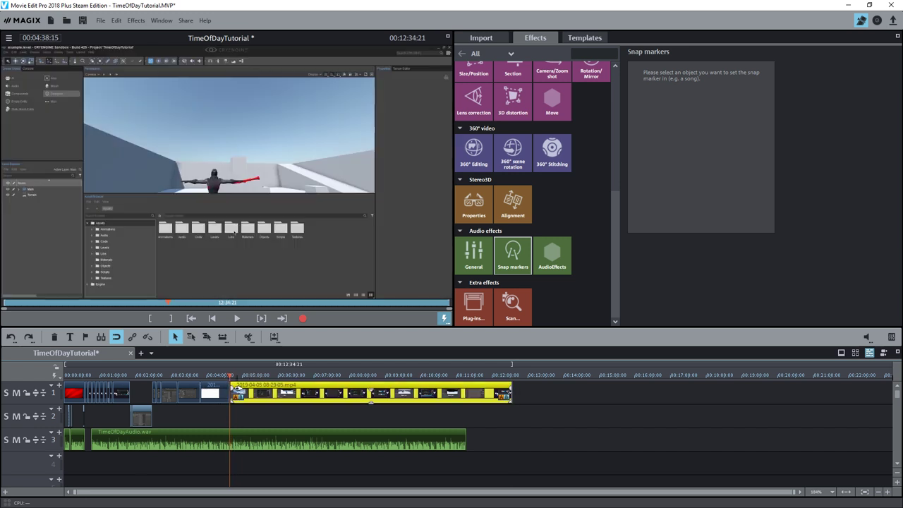
click(236, 318)
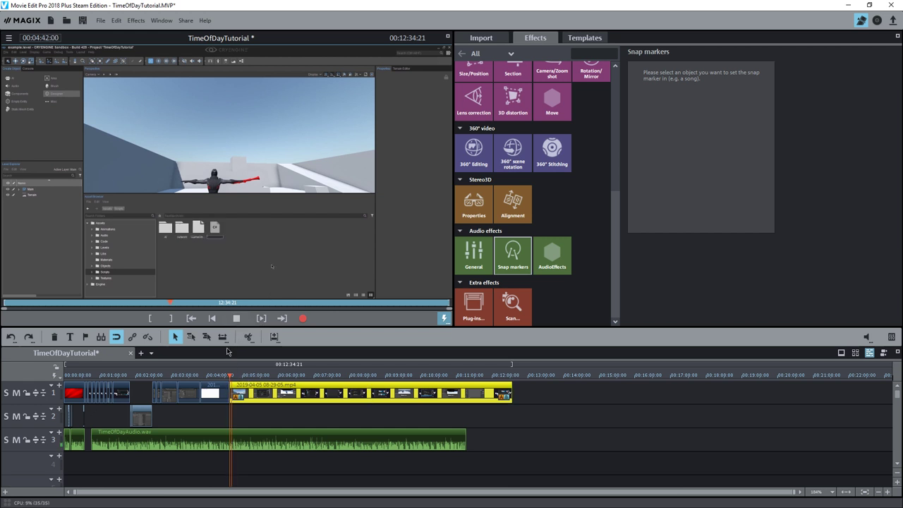
drag(233, 392, 241, 392)
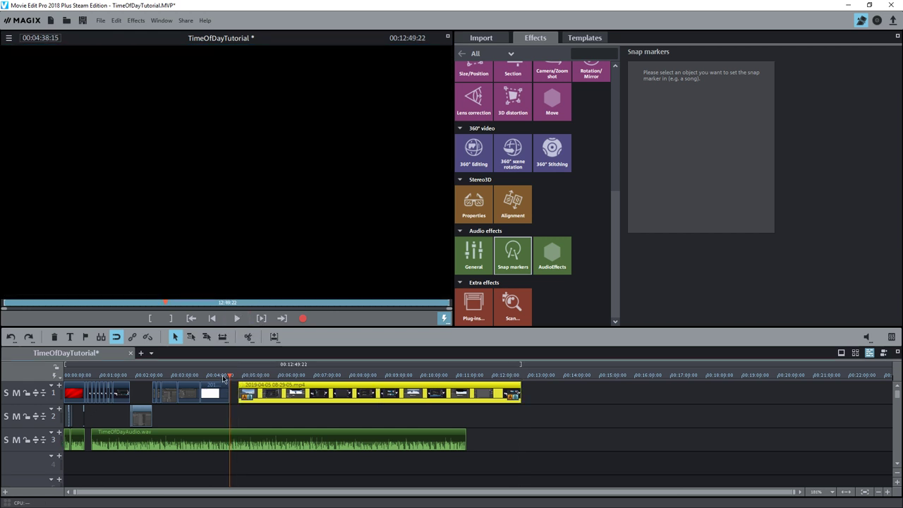
Slide the long 2019-04-05 clip left to close the gap after the still image
click(222, 376)
click(237, 319)
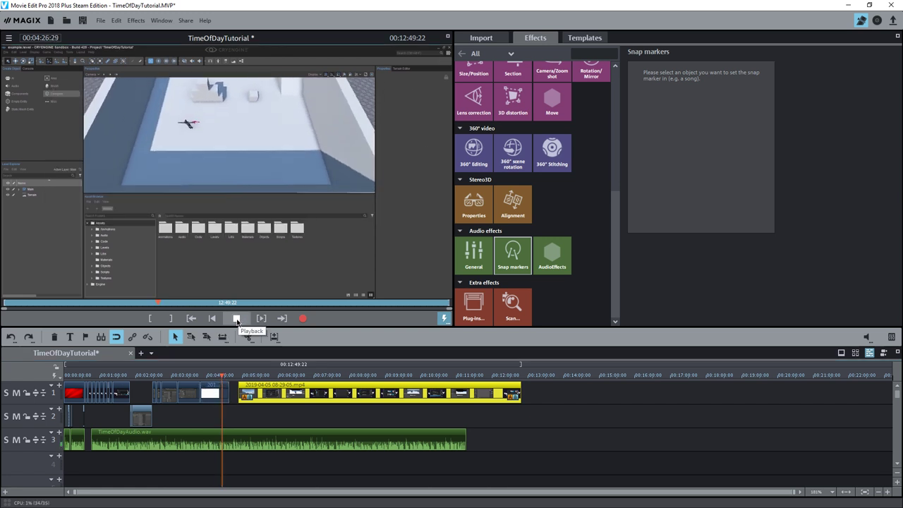
click(225, 393)
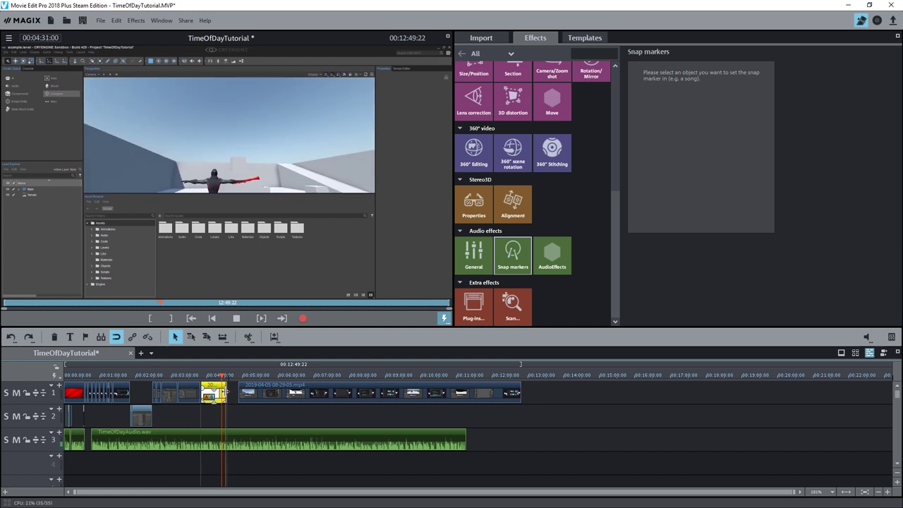
drag(244, 392, 231, 393)
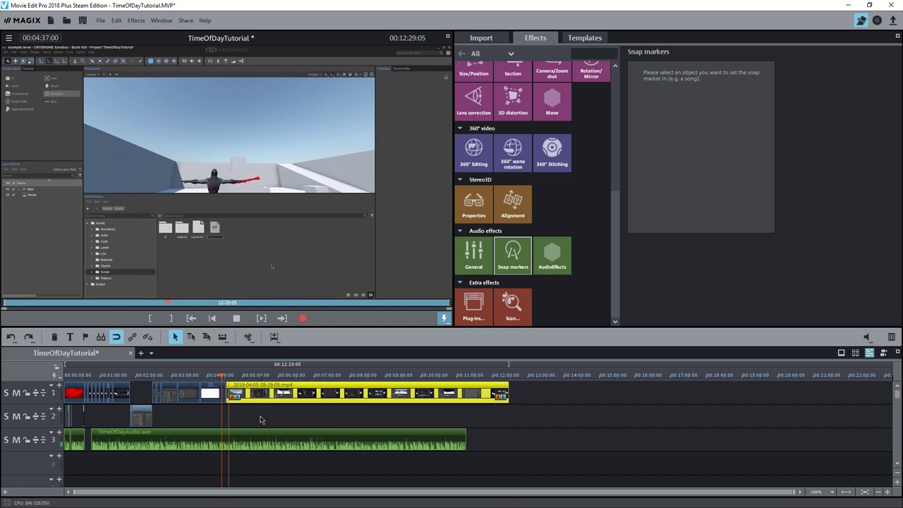
click(237, 318)
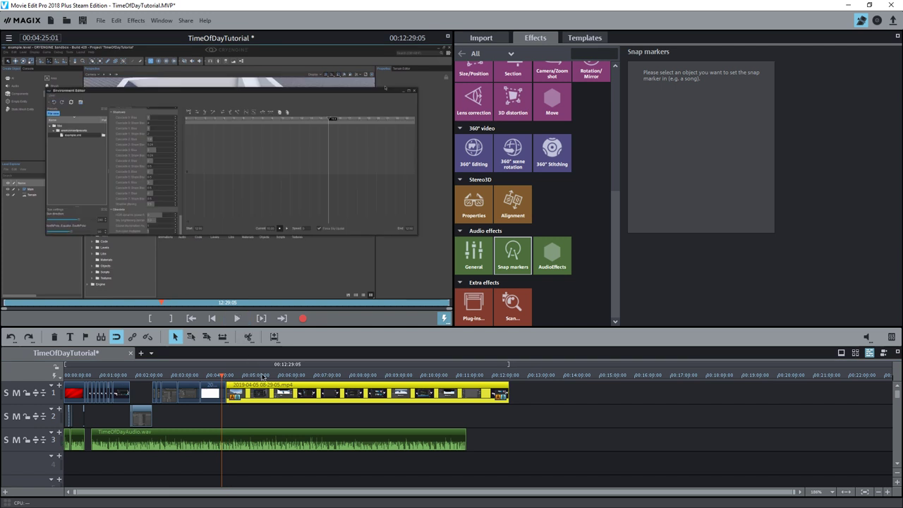
Trim the end of the clip left of the join and set the playhead to 00:04:37:25
scroll(263, 415, up, 3)
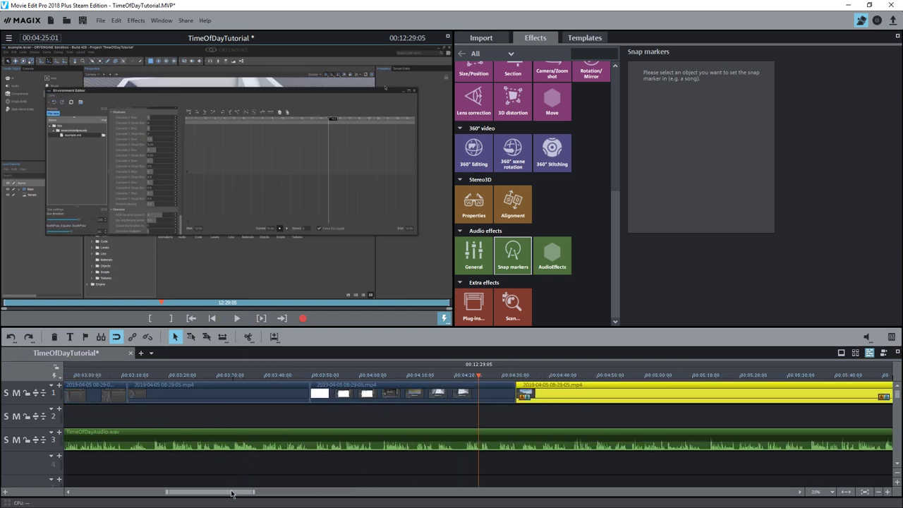
drag(231, 493, 254, 494)
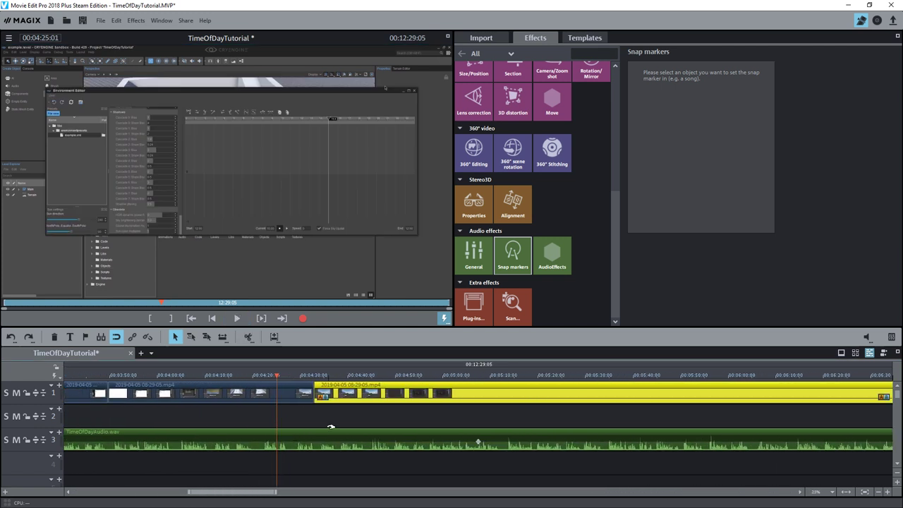
click(237, 319)
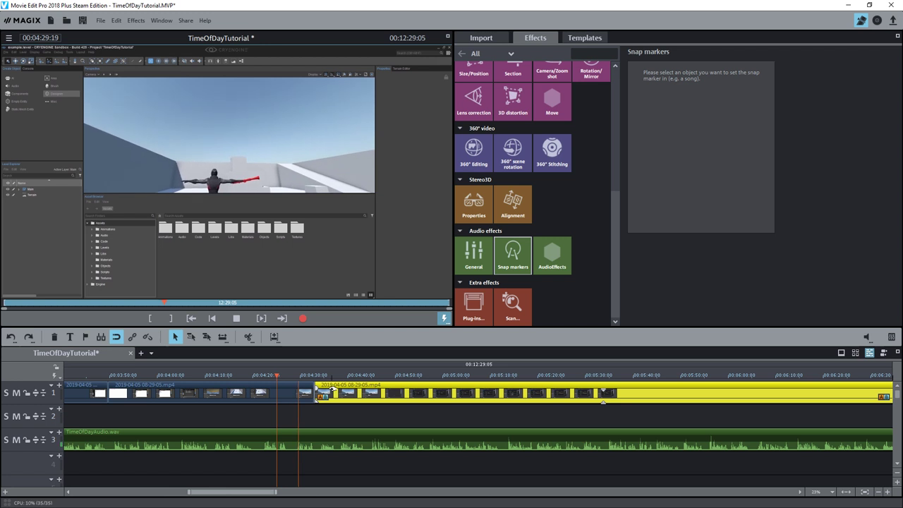
click(310, 392)
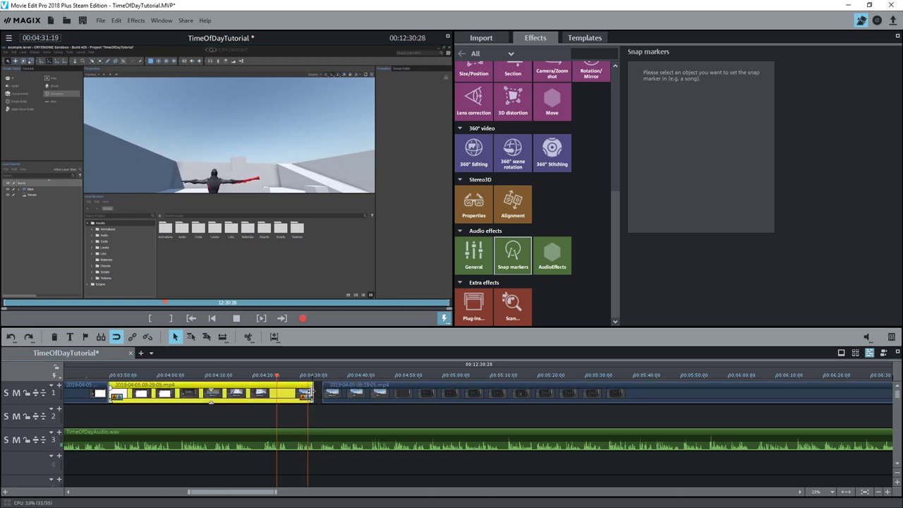
mouse_move(311, 392)
mouse_down()
mouse_move(297, 392)
mouse_move(305, 394)
mouse_up()
click(330, 394)
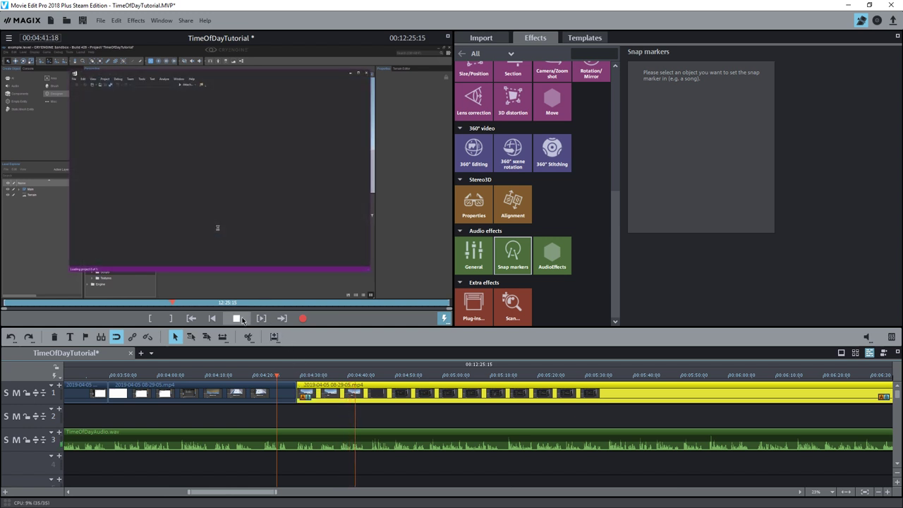
click(293, 379)
click(338, 375)
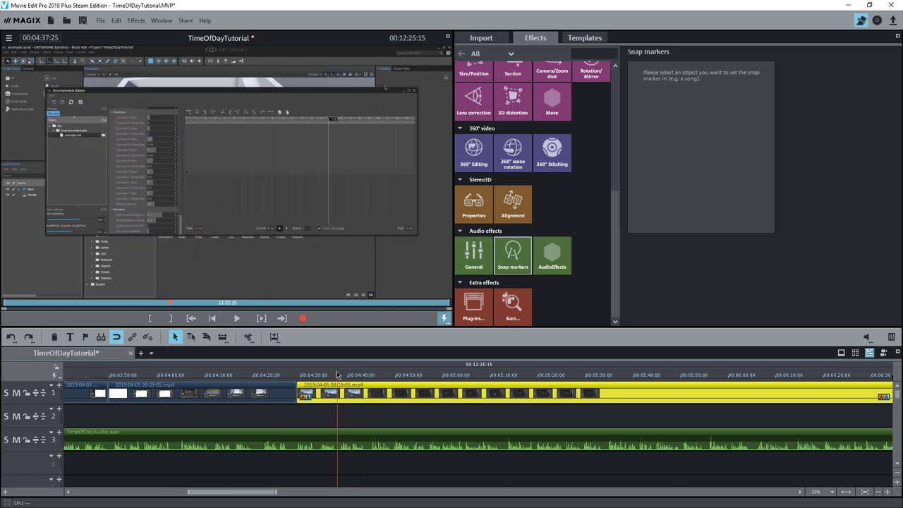
Split TimeOfDayAudio.wav at the playhead by copying it to track 4 and trimming both parts
click(339, 442)
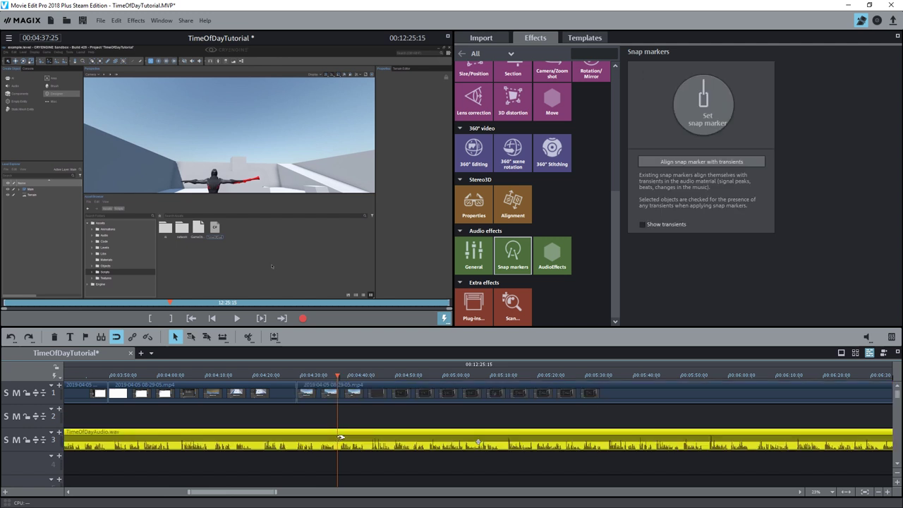
scroll(342, 436, down, 5)
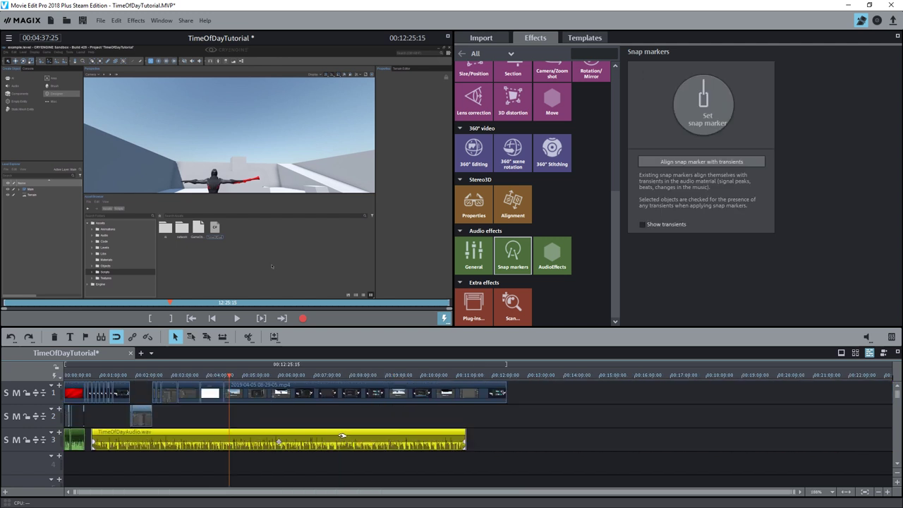
drag(417, 443, 279, 466)
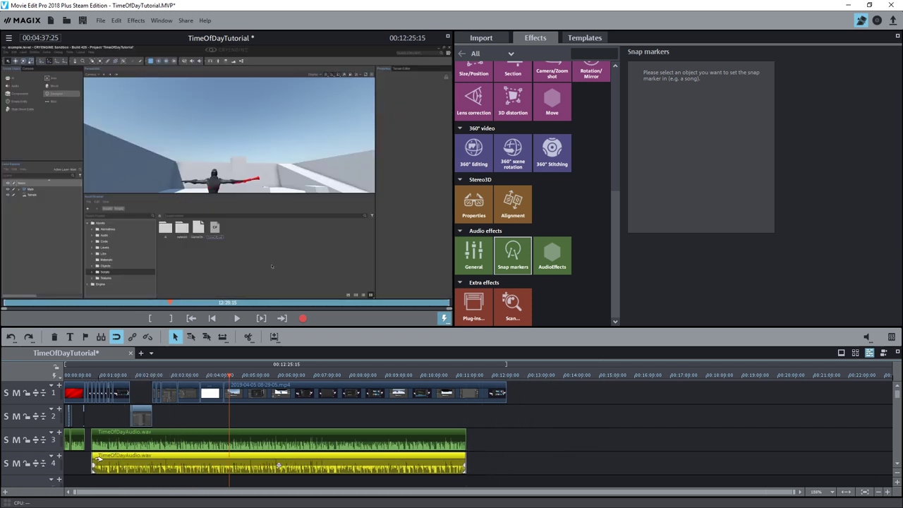
drag(92, 463, 230, 463)
drag(463, 439, 254, 439)
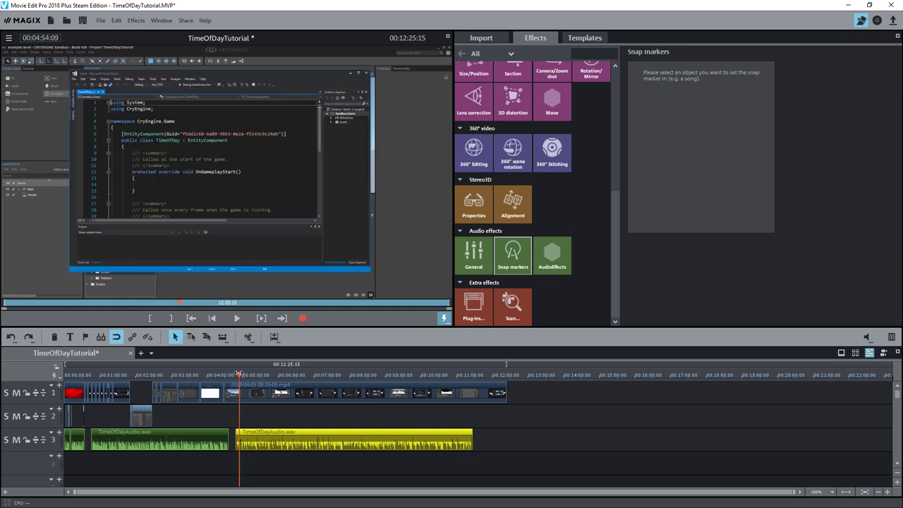
Nudge the later audio part slightly right and play the edit back to check sync
mouse_move(243, 374)
mouse_down()
mouse_move(251, 374)
mouse_move(241, 374)
mouse_up()
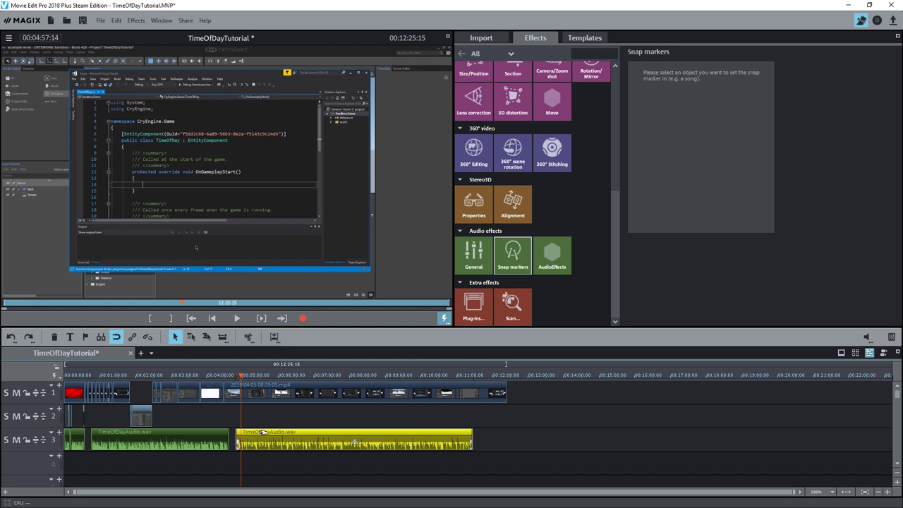
drag(257, 431, 263, 431)
click(238, 319)
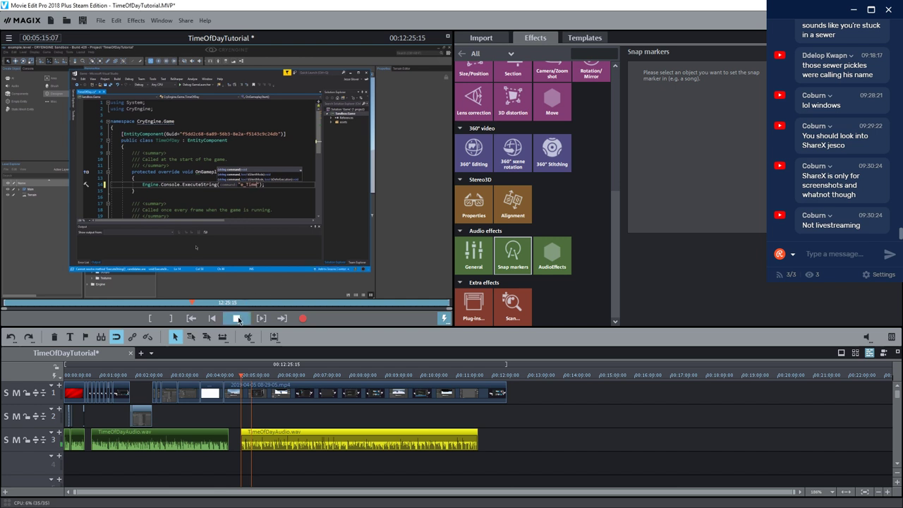
click(236, 318)
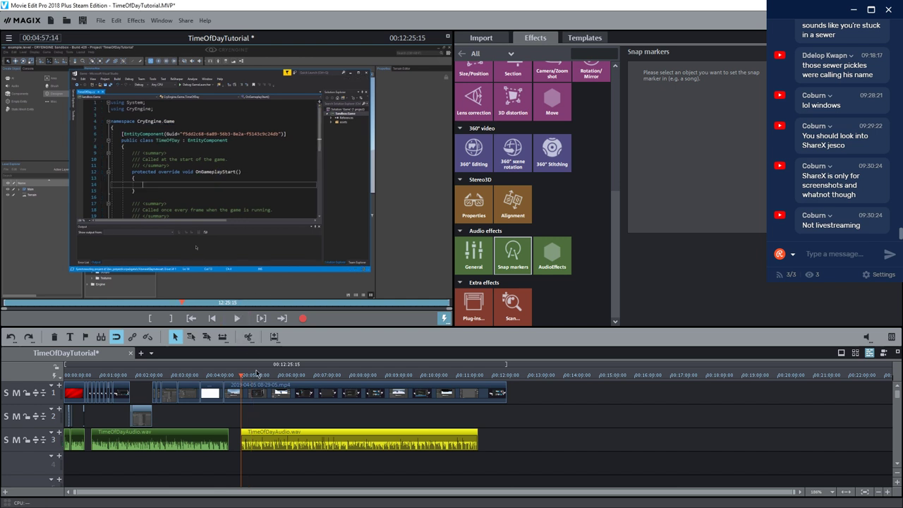
Freeze the track 1 video near 00:05:25 as a still and push the following footage later
click(256, 375)
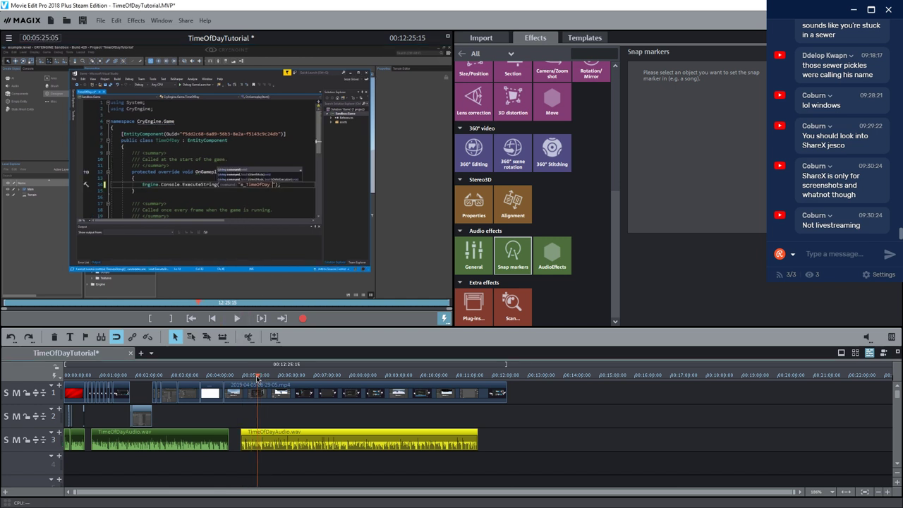
drag(258, 379, 250, 379)
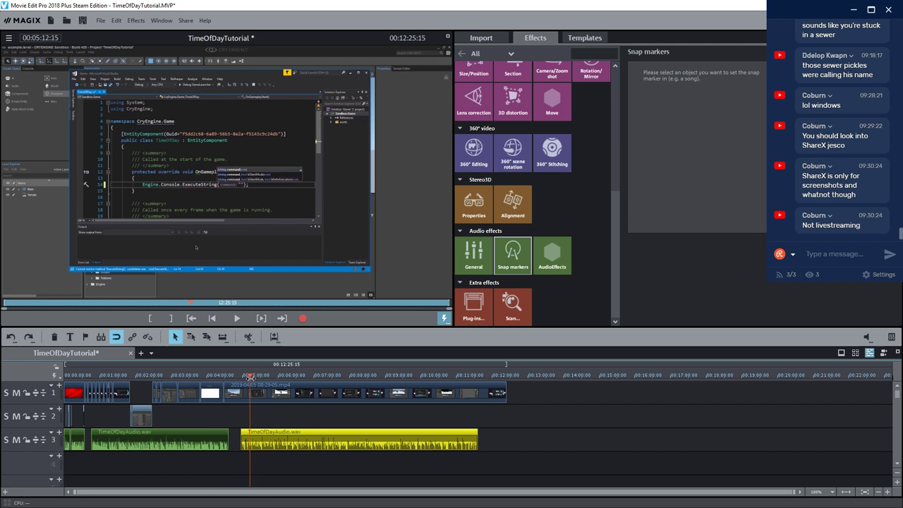
right_click(257, 392)
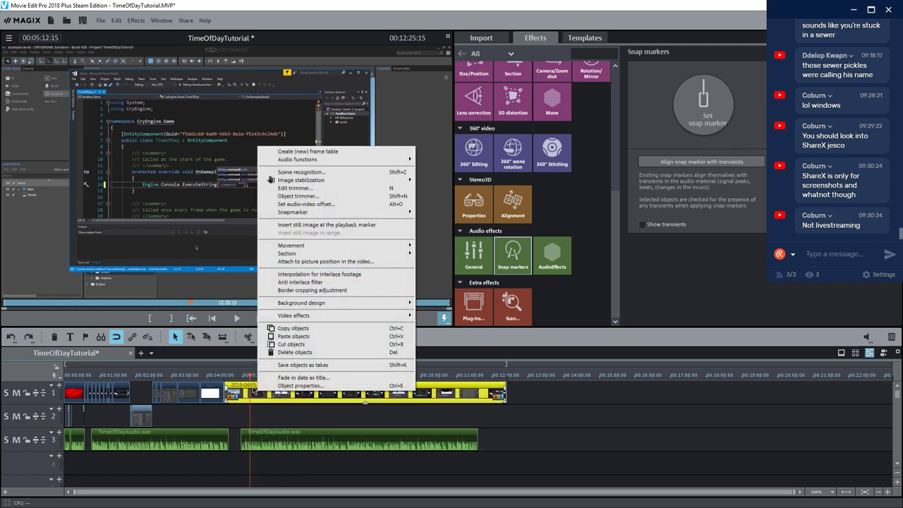
click(293, 227)
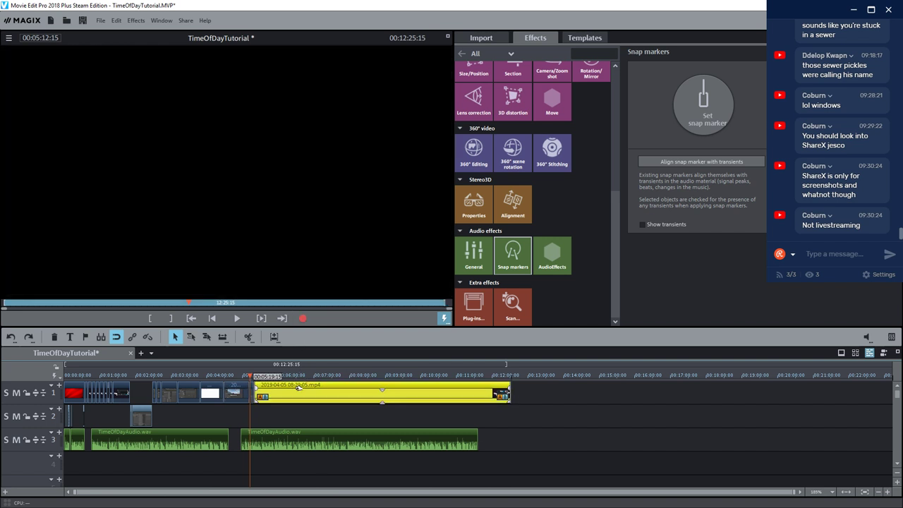
drag(300, 388, 302, 388)
Play from 00:05:35:14, nudge the yellow clip later and lengthen the inserted still
click(263, 375)
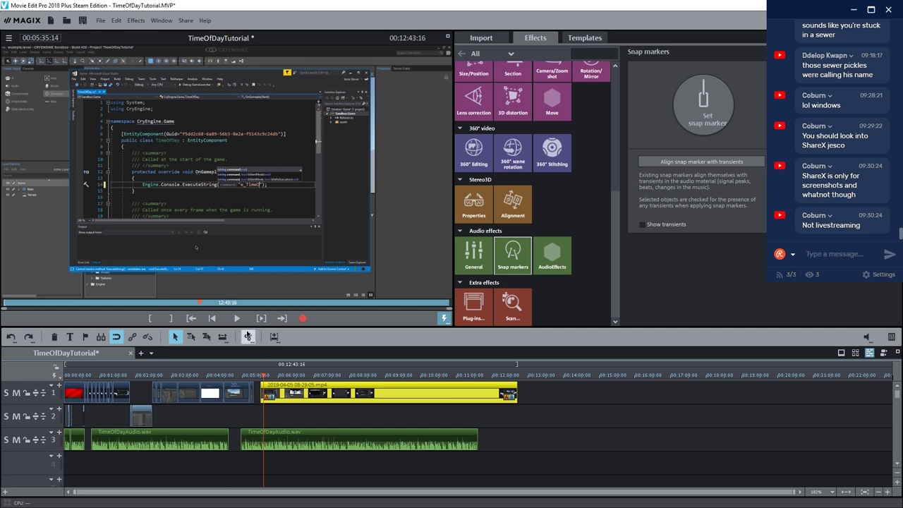
click(238, 318)
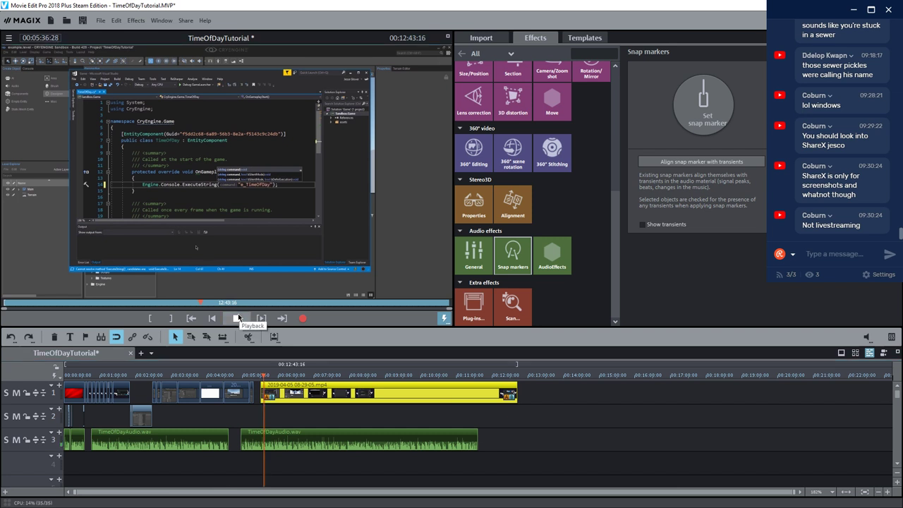
mouse_move(284, 392)
mouse_down()
mouse_move(308, 391)
mouse_move(300, 393)
mouse_up()
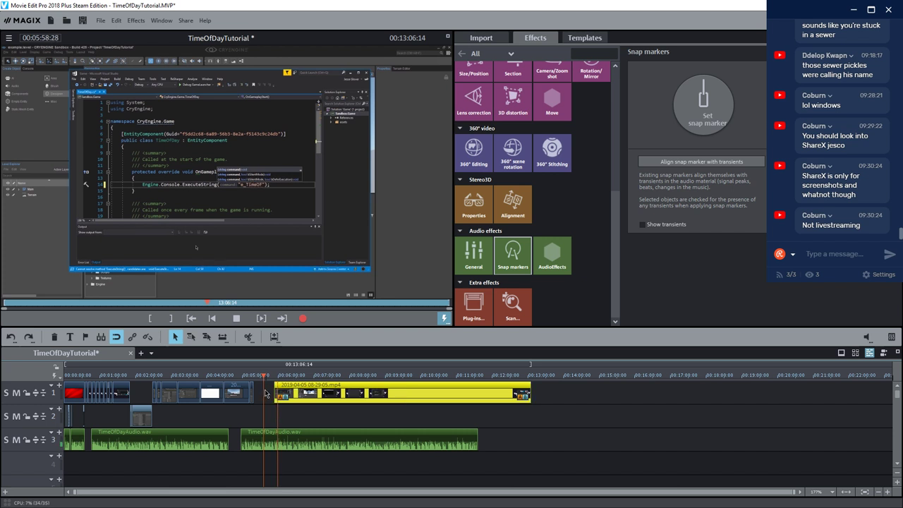
scroll(266, 393, up, 4)
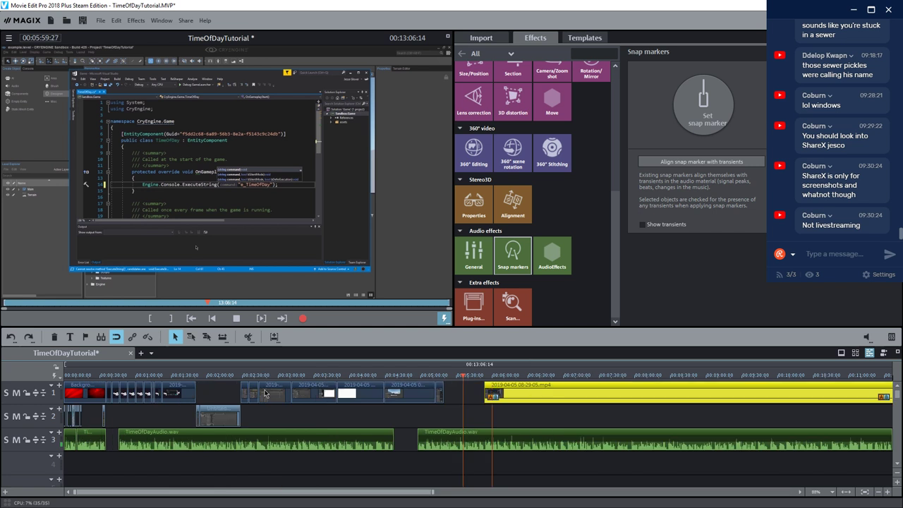
click(437, 395)
drag(442, 400, 521, 400)
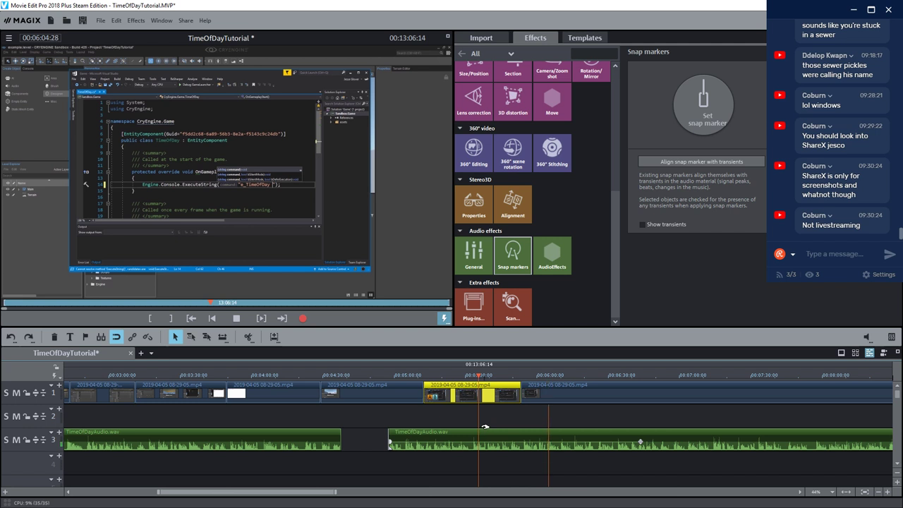
Stop playback and move the playhead from 00:06:16:18 forward to 00:06:19:22
scroll(484, 427, down, 3)
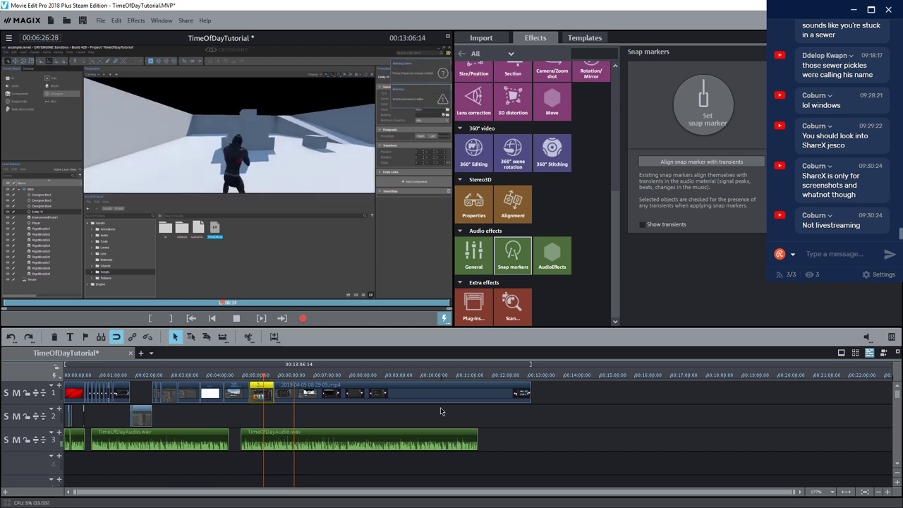
click(237, 318)
click(288, 376)
drag(288, 376, 290, 378)
Insert a still image into the track 1 video at 00:06:19:23 and play it back
right_click(295, 388)
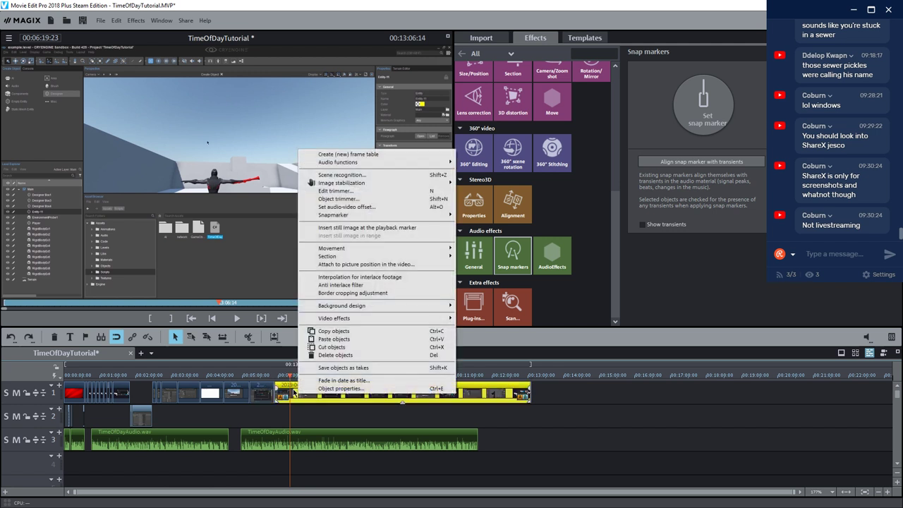
click(305, 230)
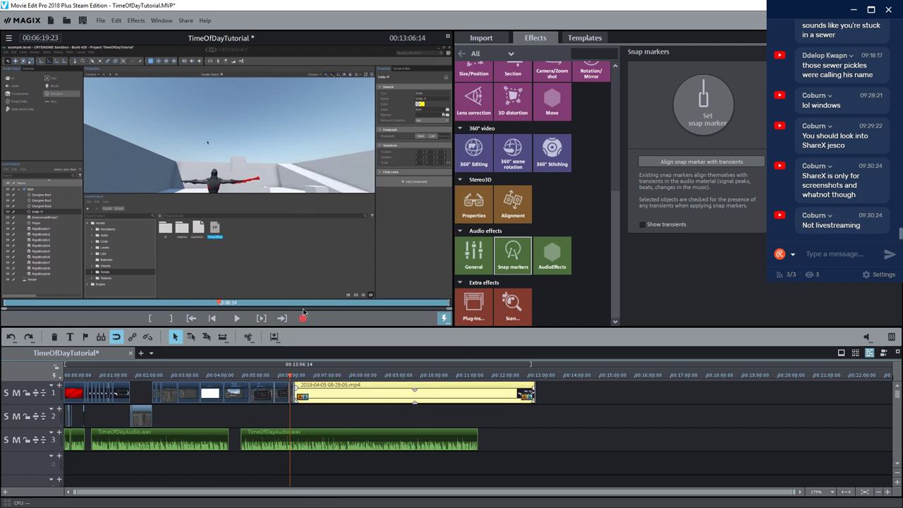
click(237, 318)
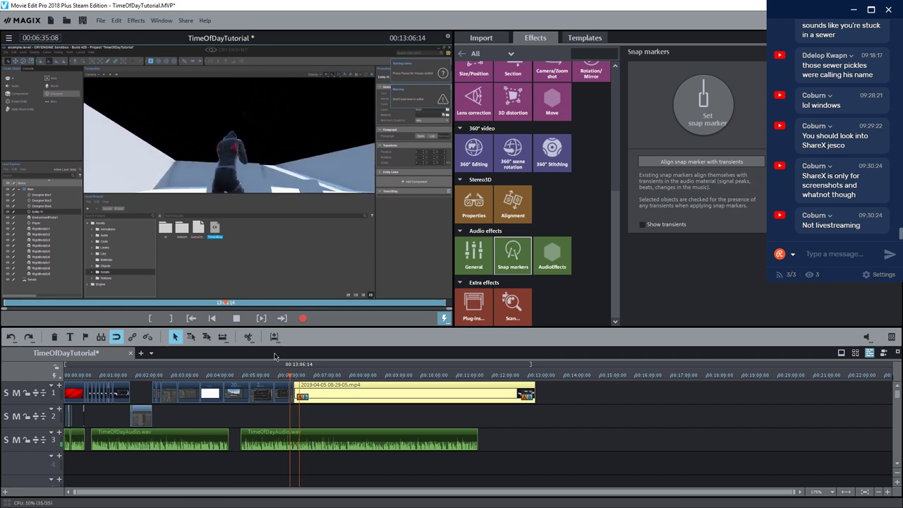
Stop playback, return the playhead to 00:06:26:23 and zoom the timeline in
key(space)
click(299, 375)
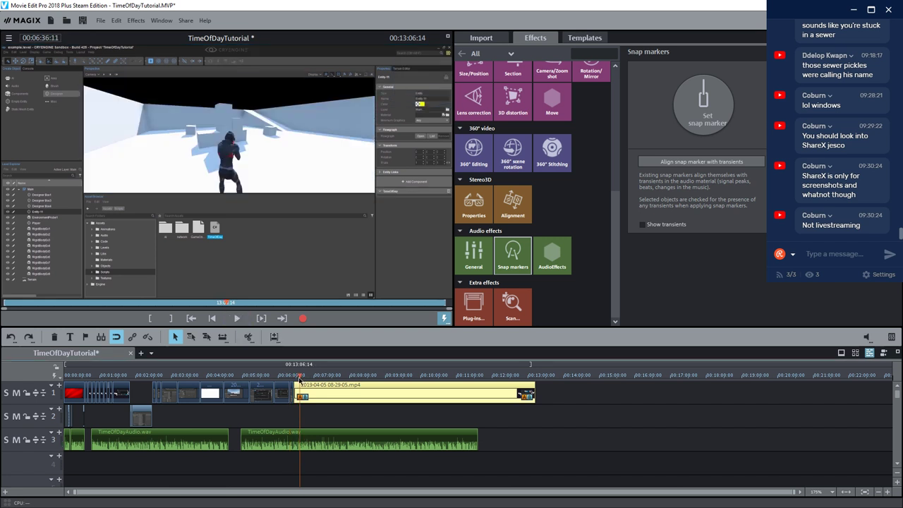
click(296, 376)
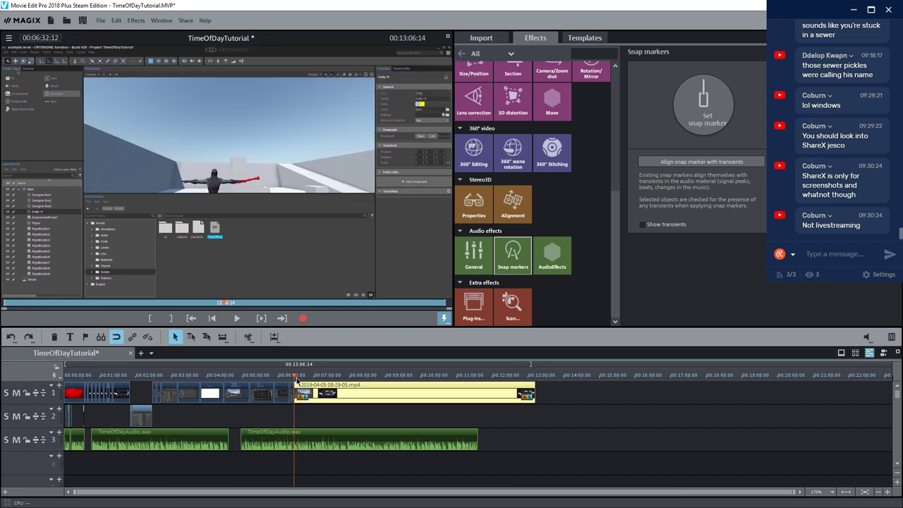
scroll(325, 417, up, 3)
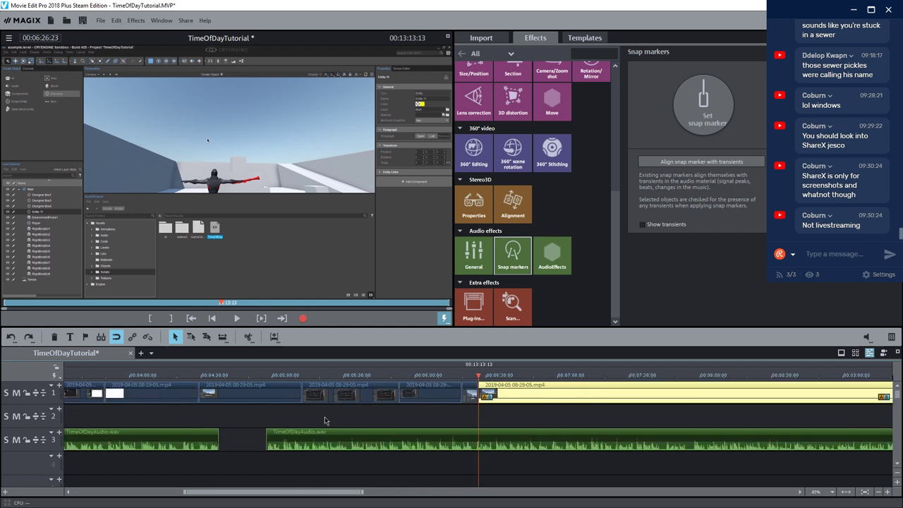
drag(309, 498, 349, 495)
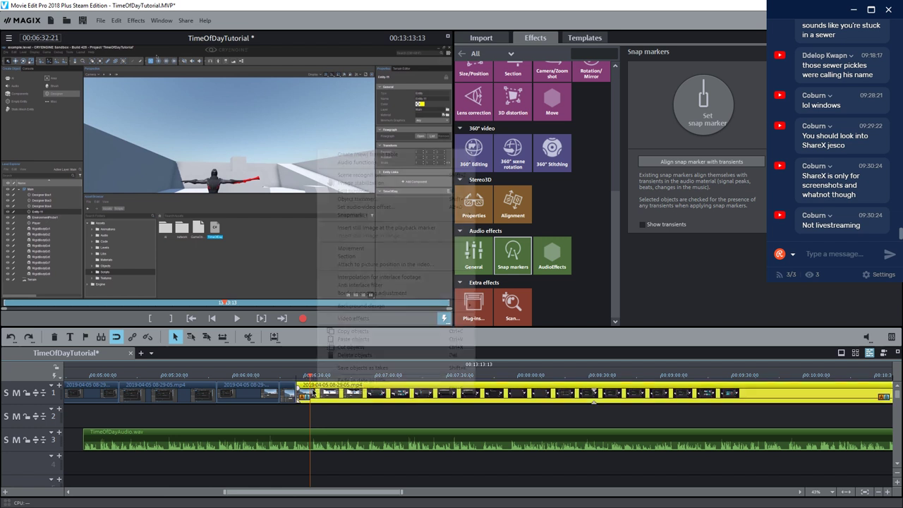
Insert a still image into the track 1 clip at 00:06:32:21 and play back from there
right_click(314, 393)
click(362, 230)
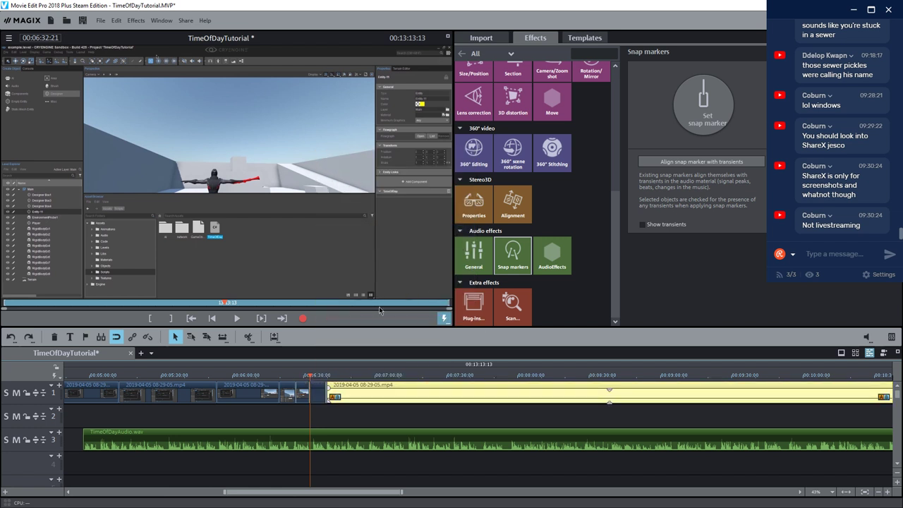
click(239, 319)
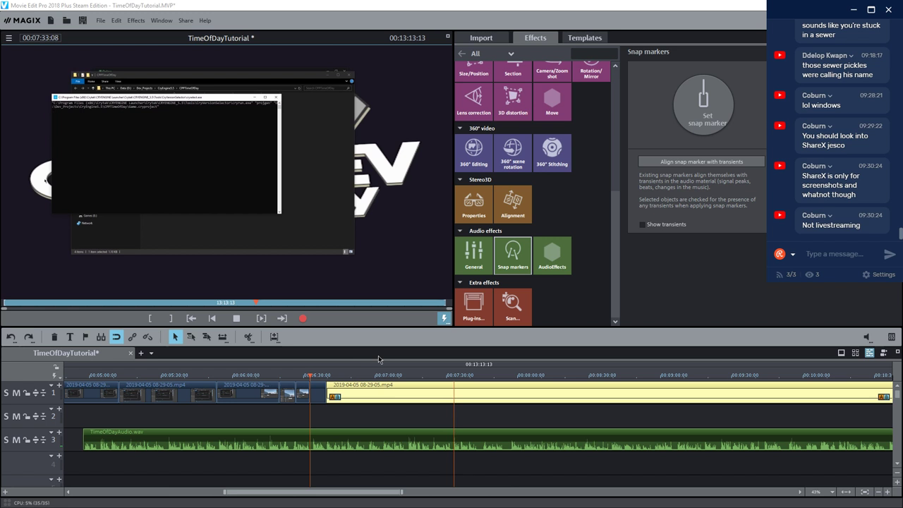
Review from 00:07:32:07, then copy TimeOfDayAudio.wav from track 3 onto track 4
click(245, 323)
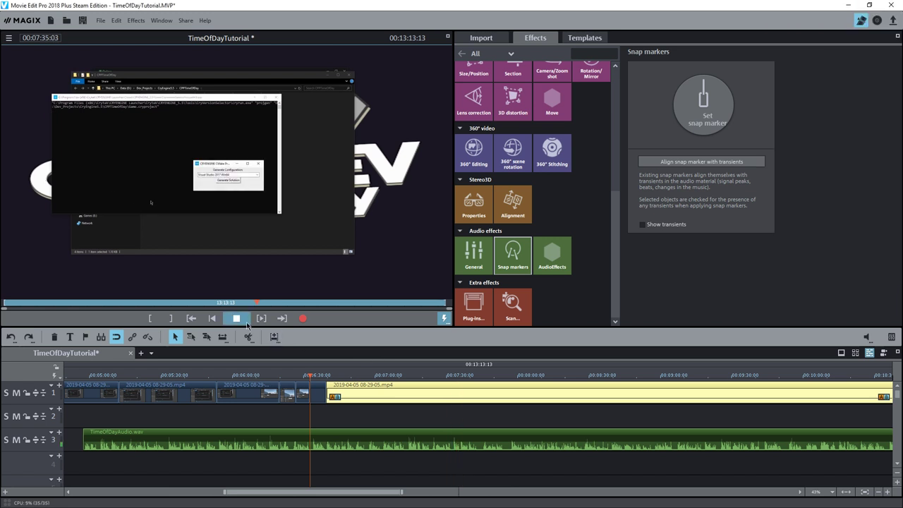
click(451, 381)
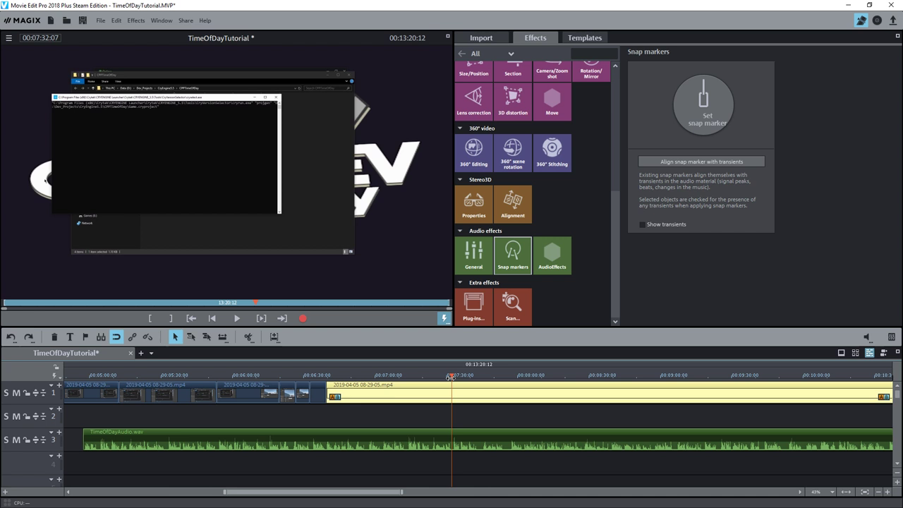
click(236, 318)
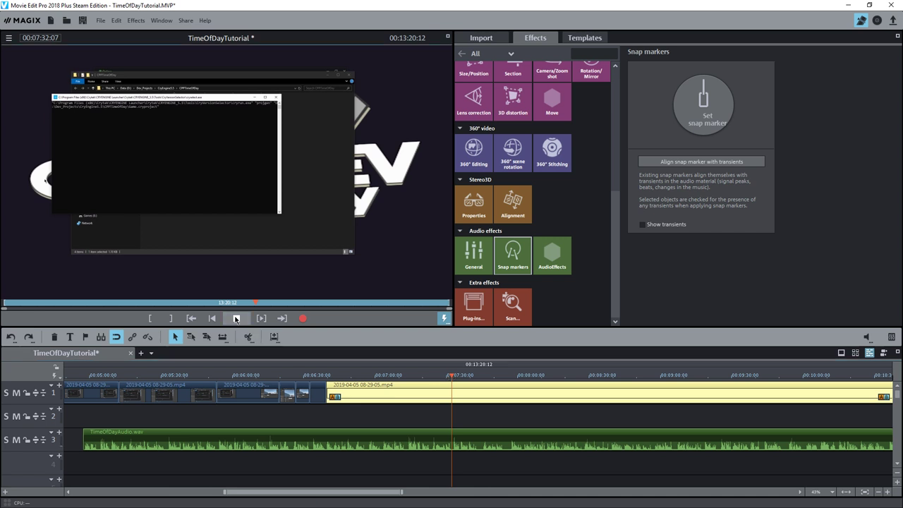
click(236, 319)
click(457, 436)
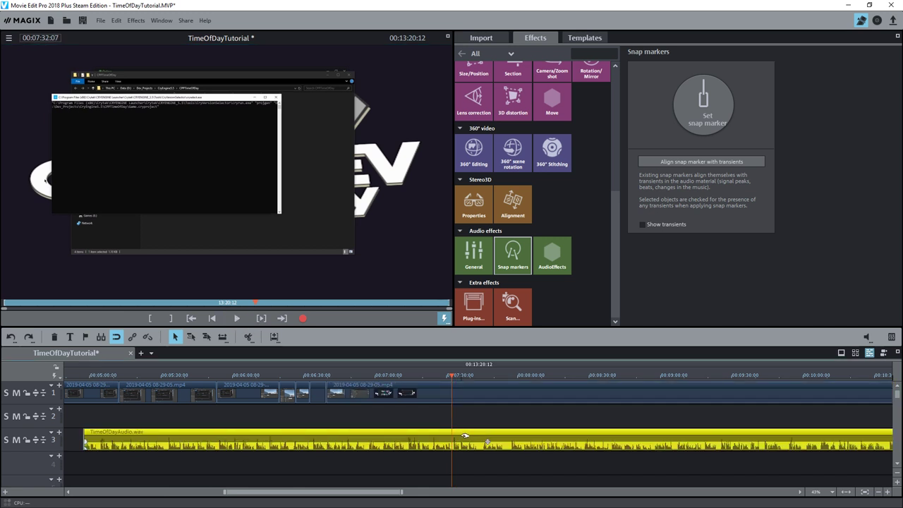
drag(458, 436, 322, 455)
Trim the track 4 copy at the playhead and snap it onto track 3 near 00:07:51
scroll(386, 448, down, 5)
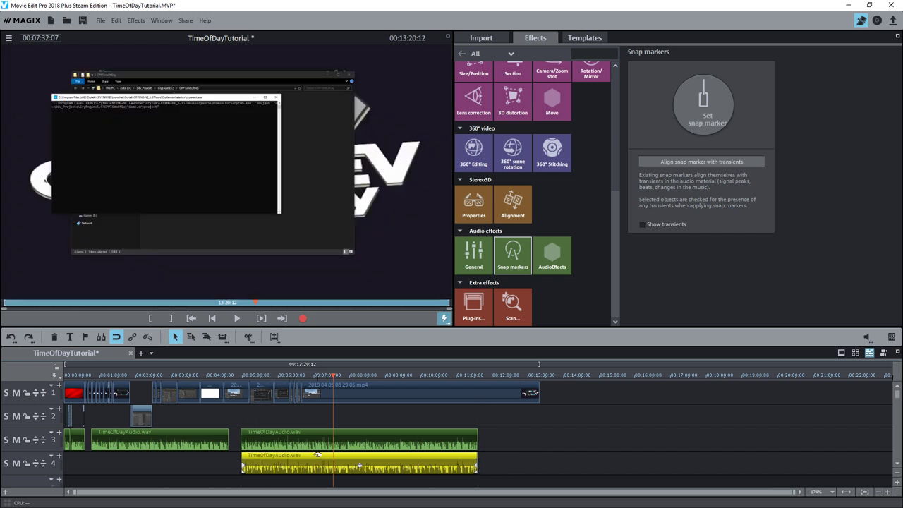
drag(243, 462, 333, 462)
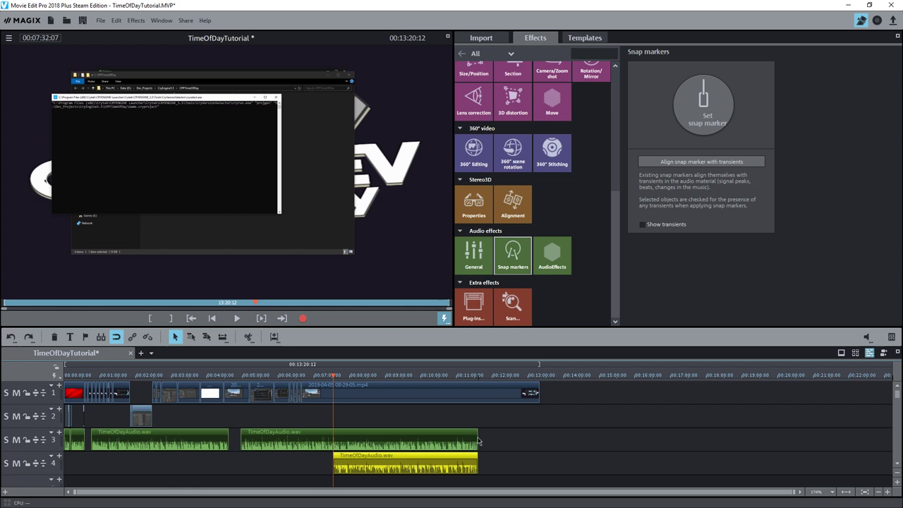
drag(476, 439, 362, 438)
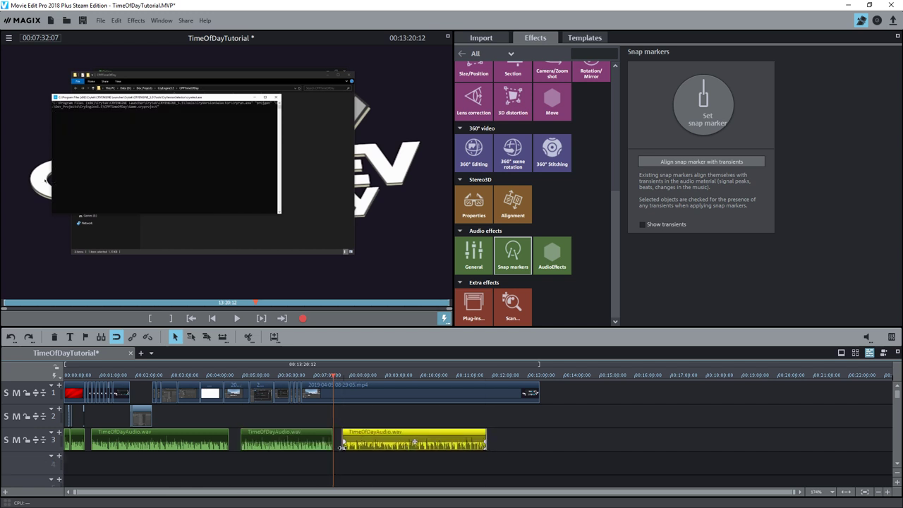
scroll(343, 461, up, 3)
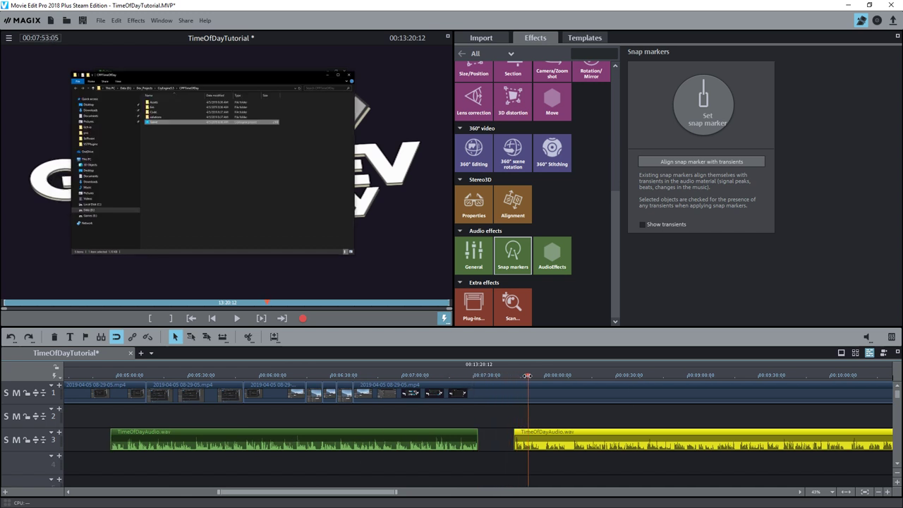
key(space)
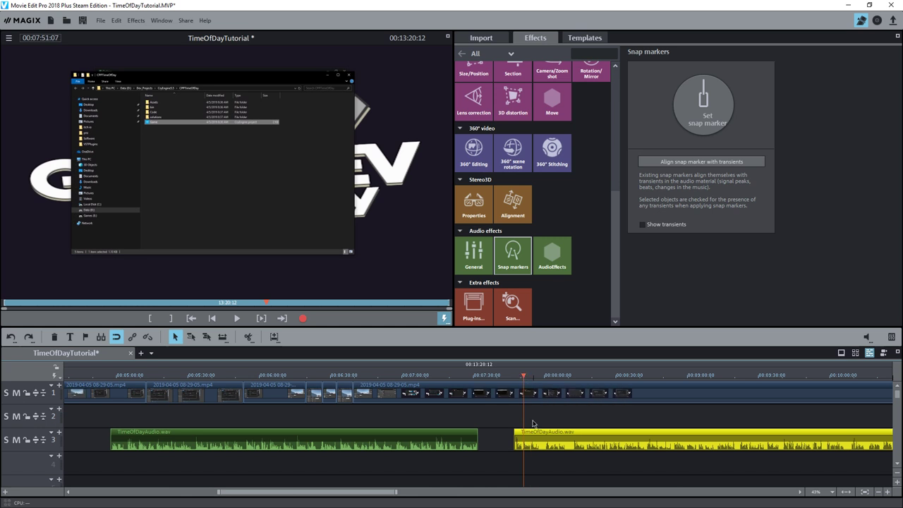
drag(533, 431, 541, 431)
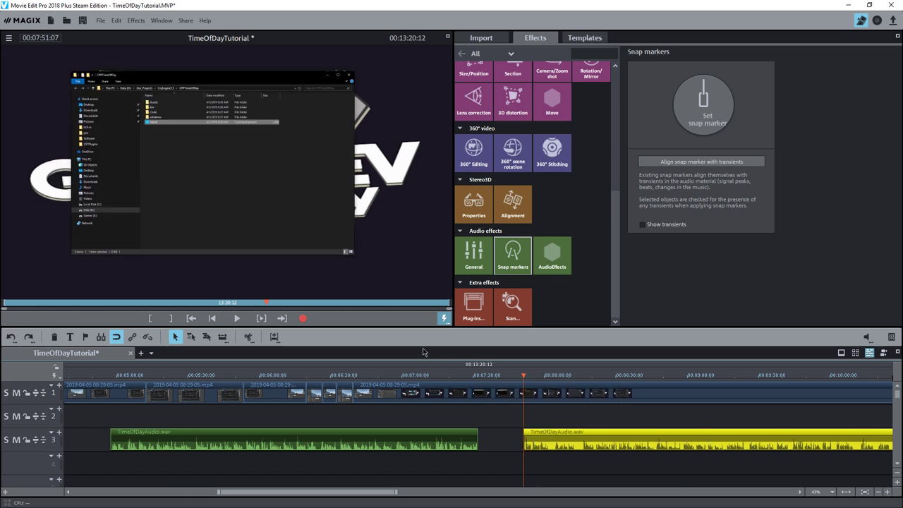
key(space)
drag(314, 492, 378, 489)
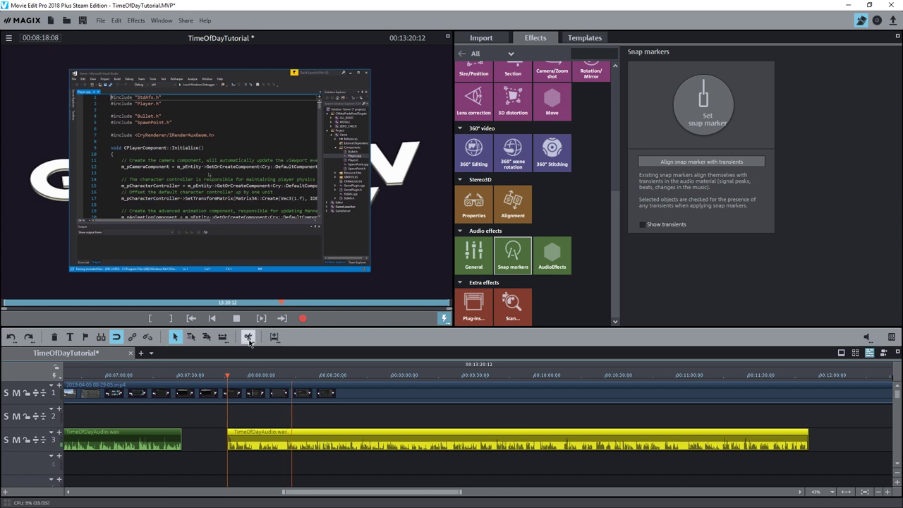
Split the long audio at 00:08:15:00, trim the first part, place the remainder on track 3, and play from 00:08:20:16
click(239, 320)
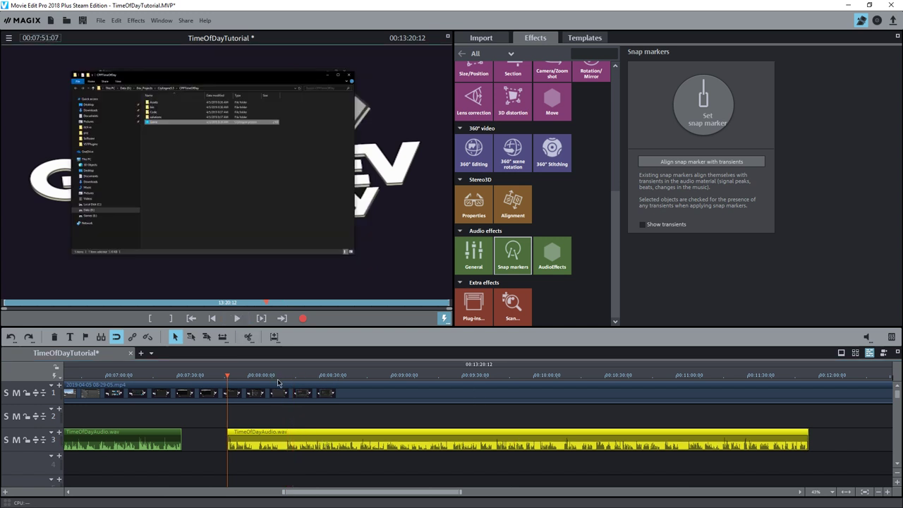
drag(277, 379, 283, 377)
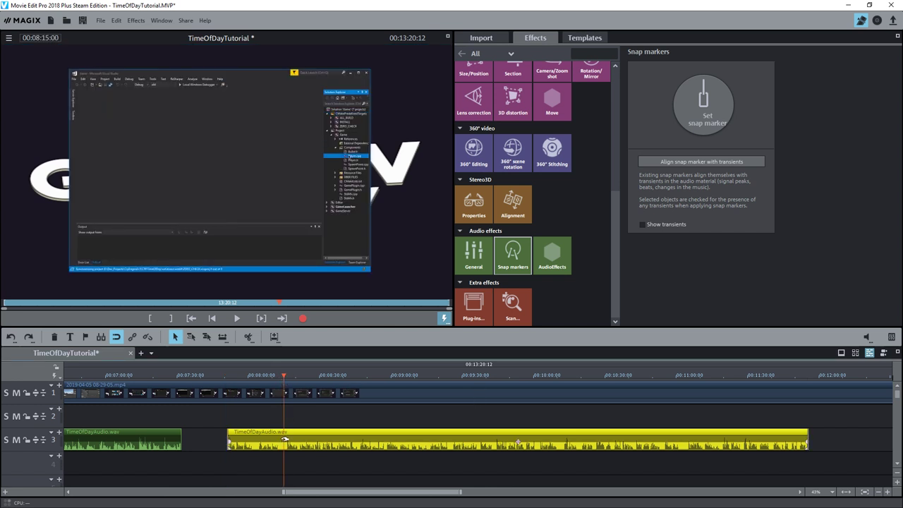
drag(285, 440, 284, 462)
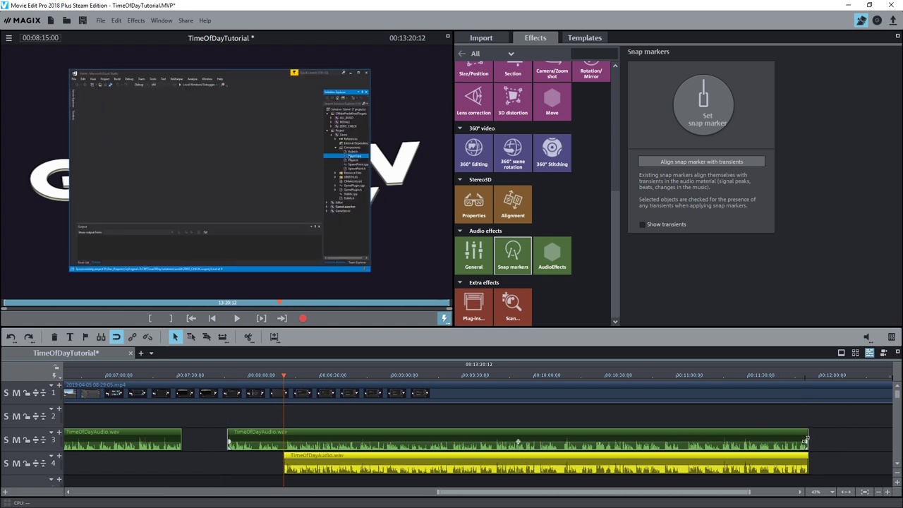
click(806, 440)
drag(808, 439, 283, 439)
drag(322, 467, 348, 444)
drag(572, 443, 557, 443)
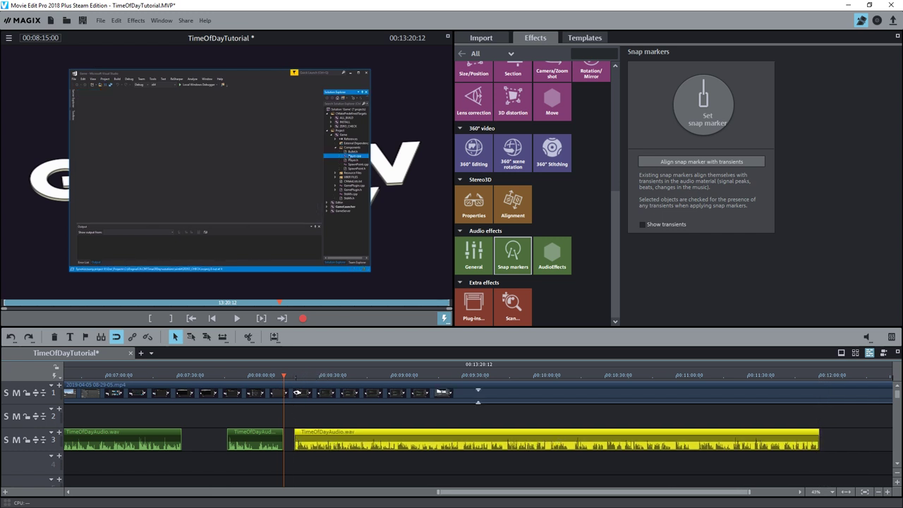
click(297, 381)
click(237, 319)
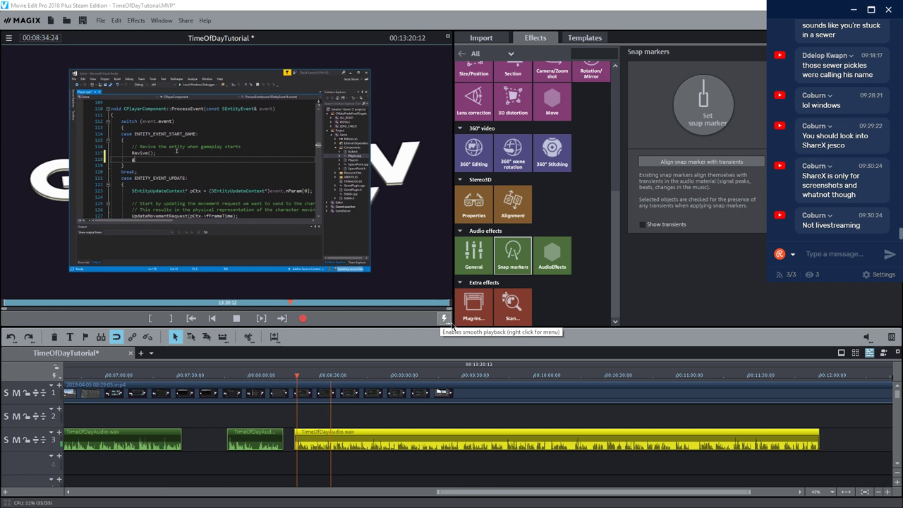
Split the track 1 video at 00:08:34:17, move the later part to track 2 and trim both parts
click(236, 319)
click(326, 376)
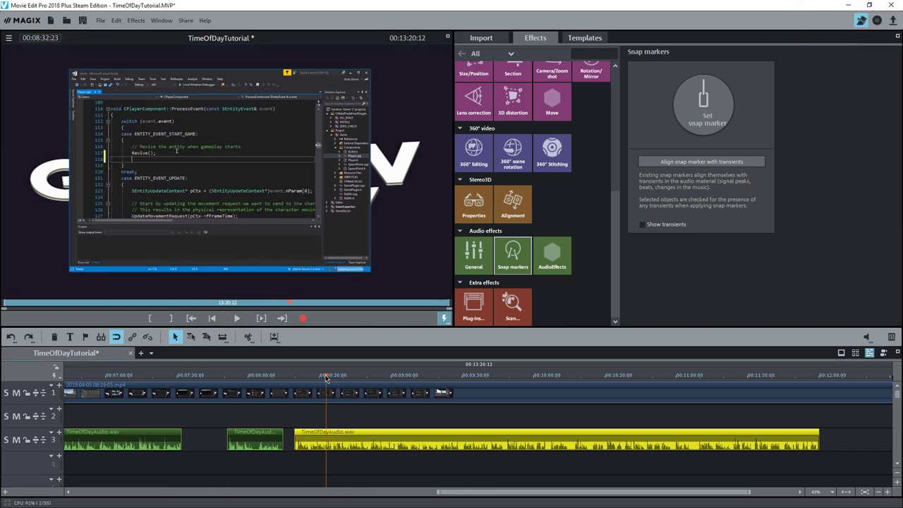
drag(326, 377, 331, 377)
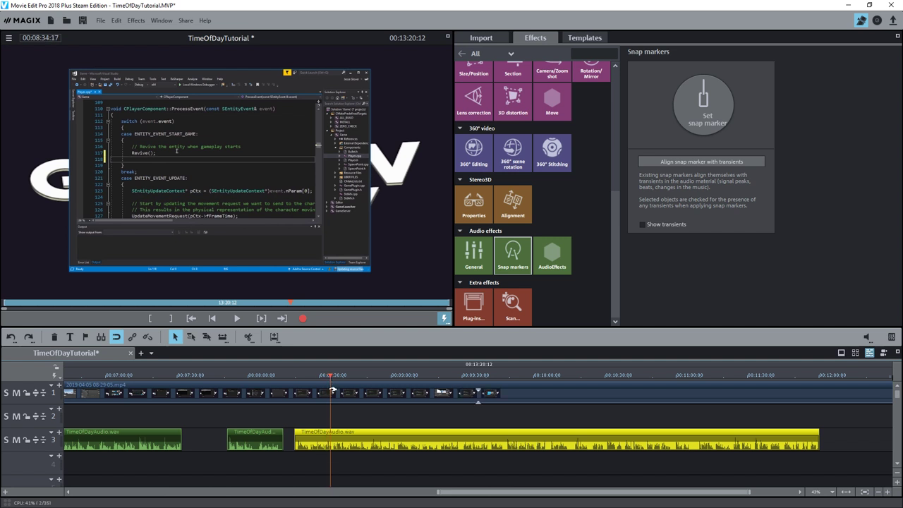
click(329, 392)
key(t)
scroll(330, 393, down, 5)
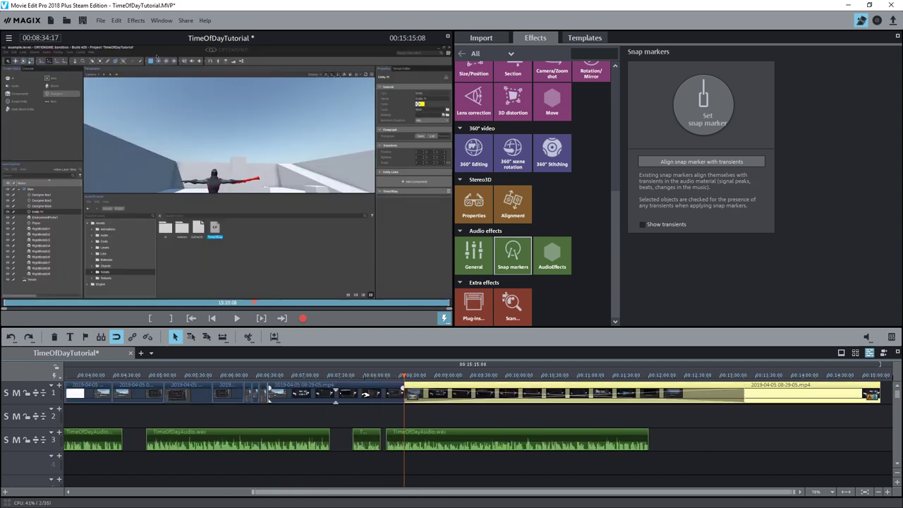
drag(424, 393, 382, 416)
drag(325, 417, 371, 419)
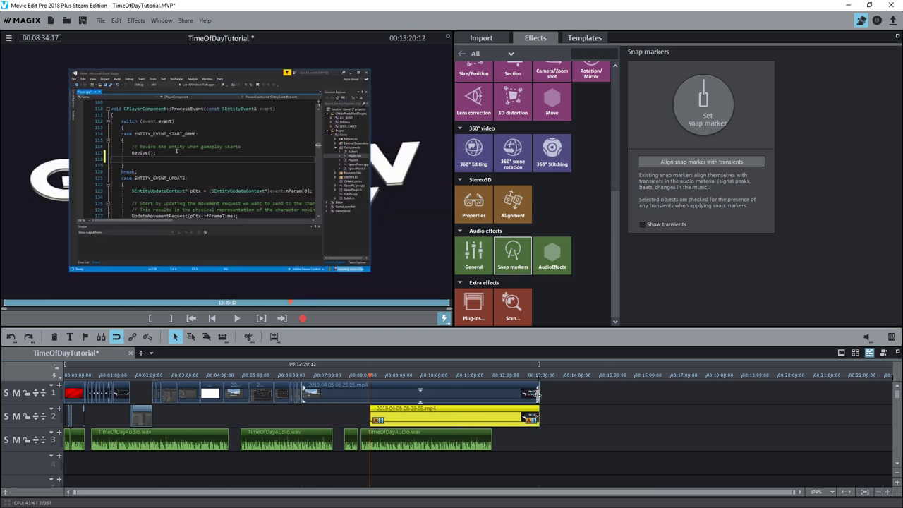
drag(536, 393, 403, 395)
Play back the cut from the start of the yellow clip
click(397, 414)
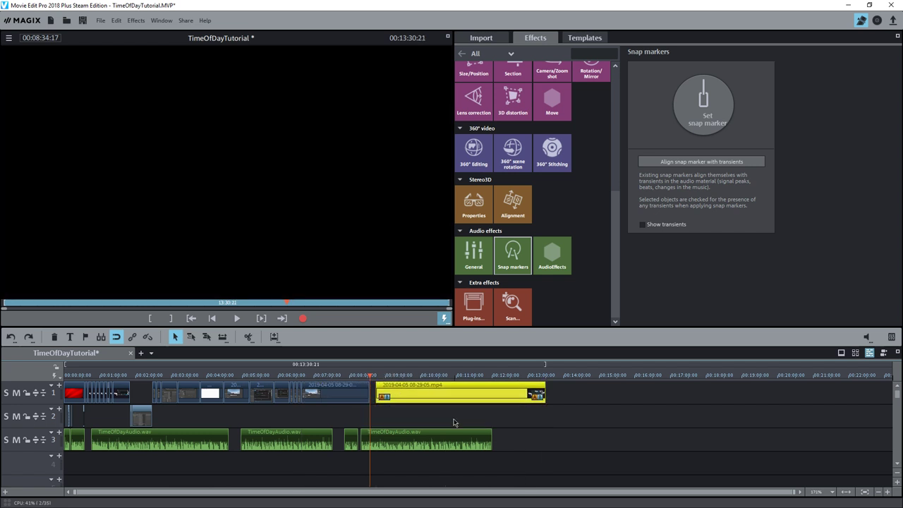
scroll(453, 423, up, 2)
mouse_move(489, 382)
mouse_down()
mouse_move(521, 379)
mouse_move(505, 382)
mouse_move(500, 395)
mouse_move(510, 395)
mouse_move(484, 384)
mouse_up()
click(482, 381)
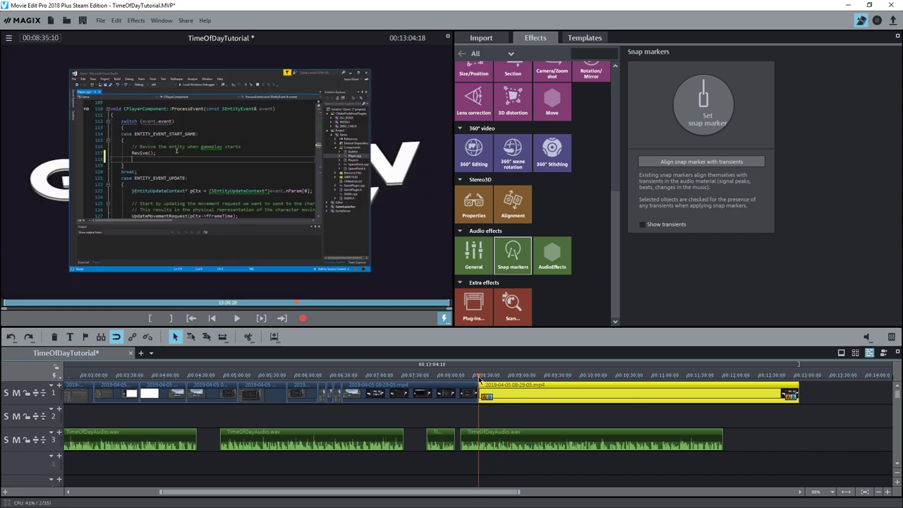
click(237, 319)
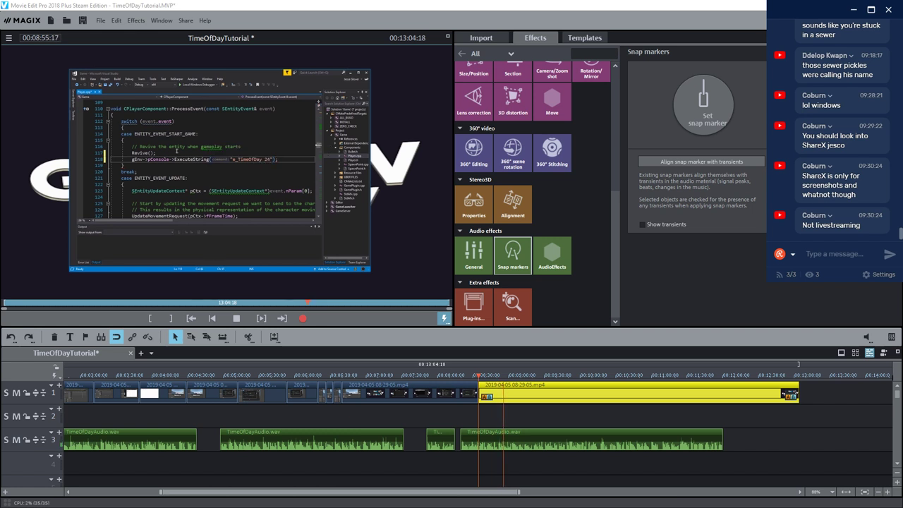
Insert a still frame into the video at 00:08:59:02 and play back the result
click(236, 319)
click(511, 379)
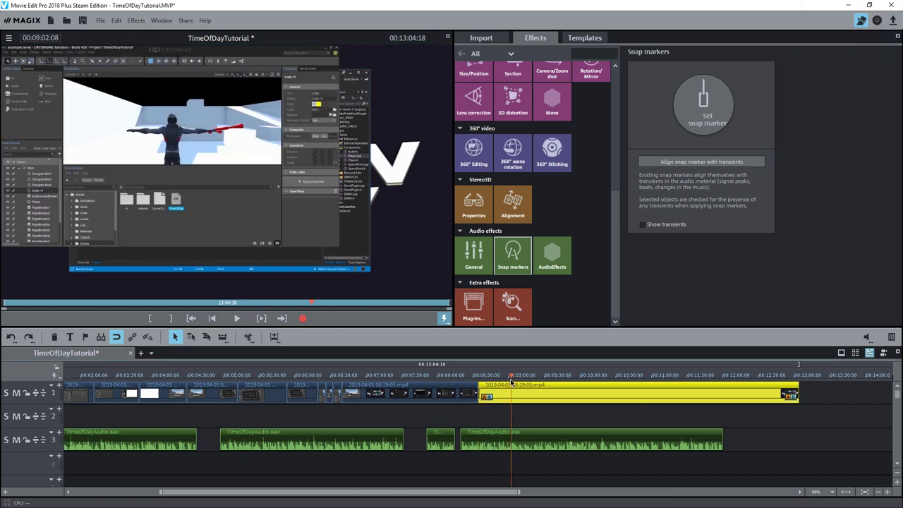
click(508, 380)
right_click(507, 394)
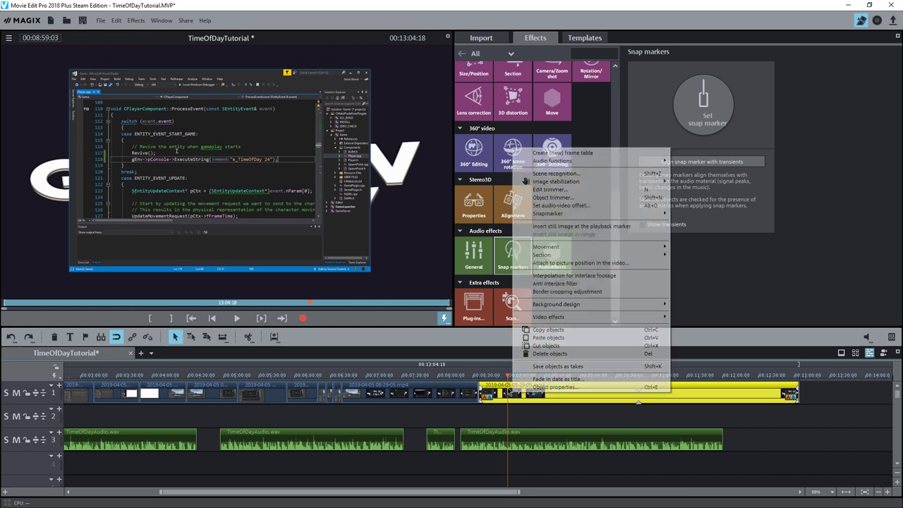
click(552, 228)
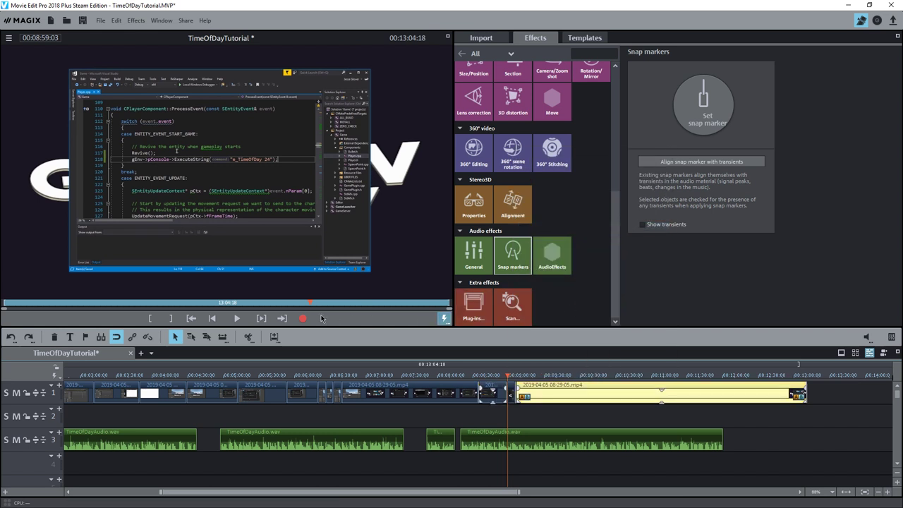
click(238, 319)
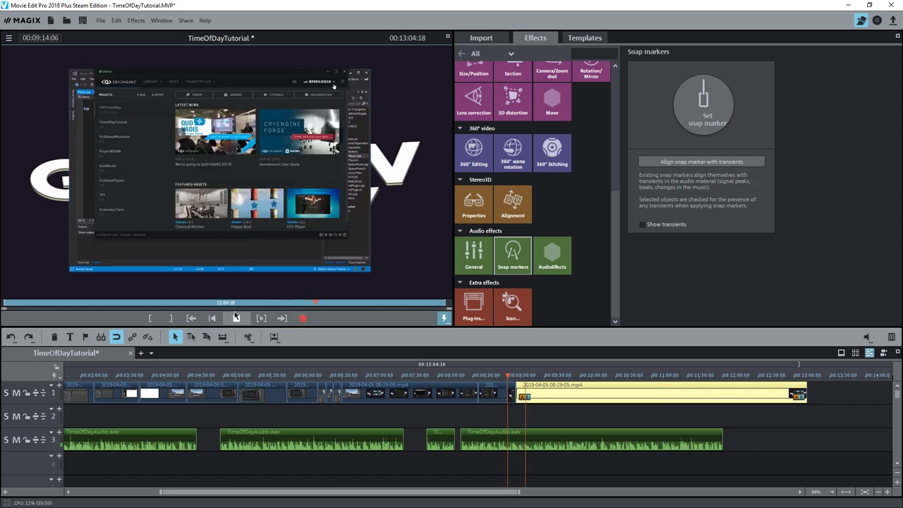
Move the playhead to 00:10:09:15, trim the yellow clip's start, and play to review
click(527, 376)
drag(527, 377, 578, 382)
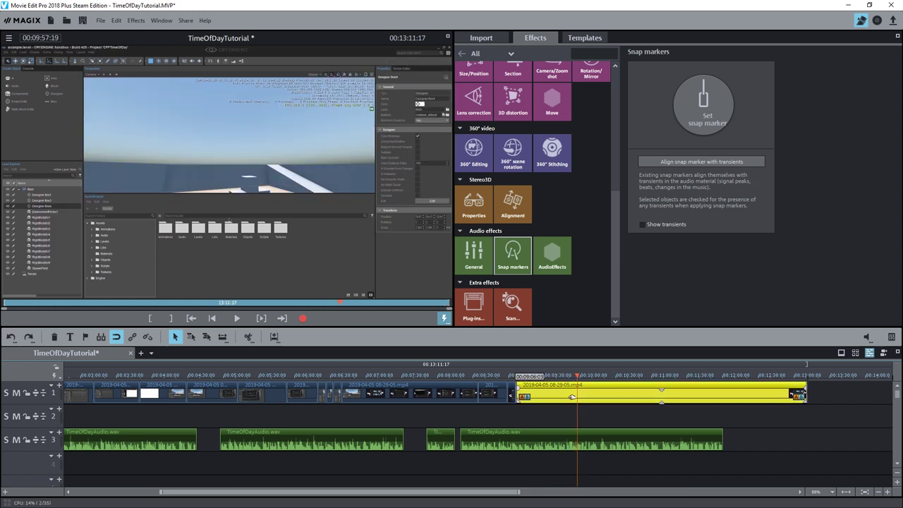
drag(588, 378, 590, 378)
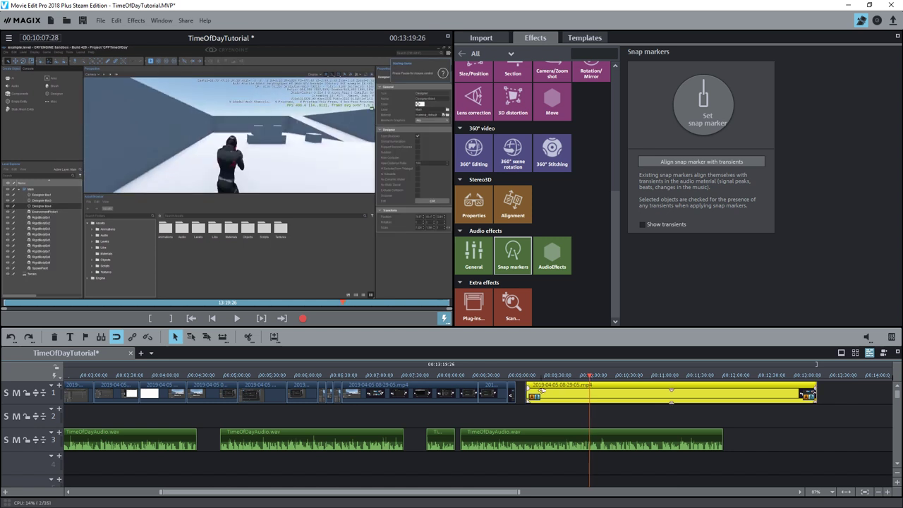
mouse_move(530, 394)
mouse_down()
mouse_move(591, 394)
mouse_move(531, 395)
mouse_up()
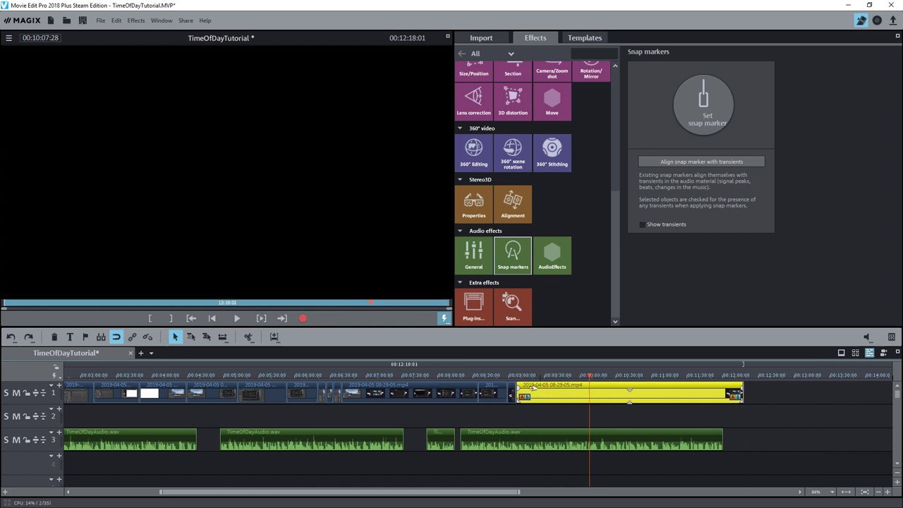
click(235, 314)
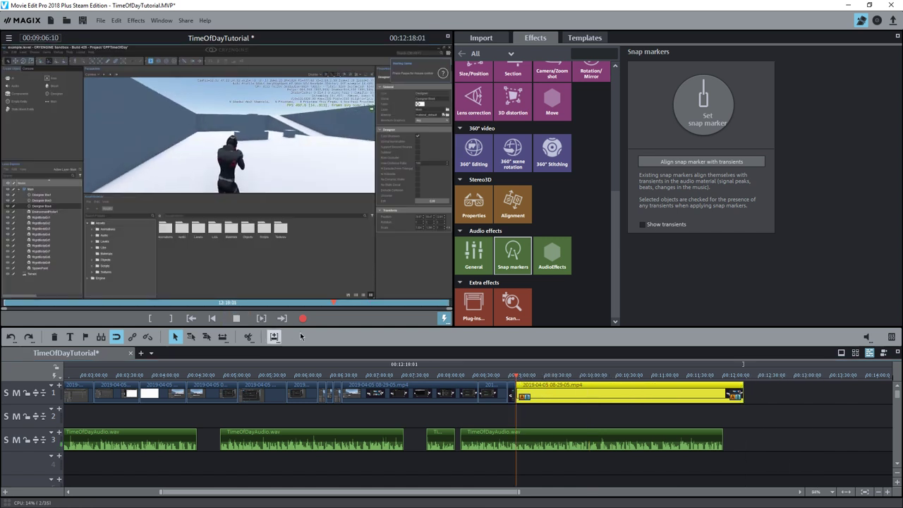
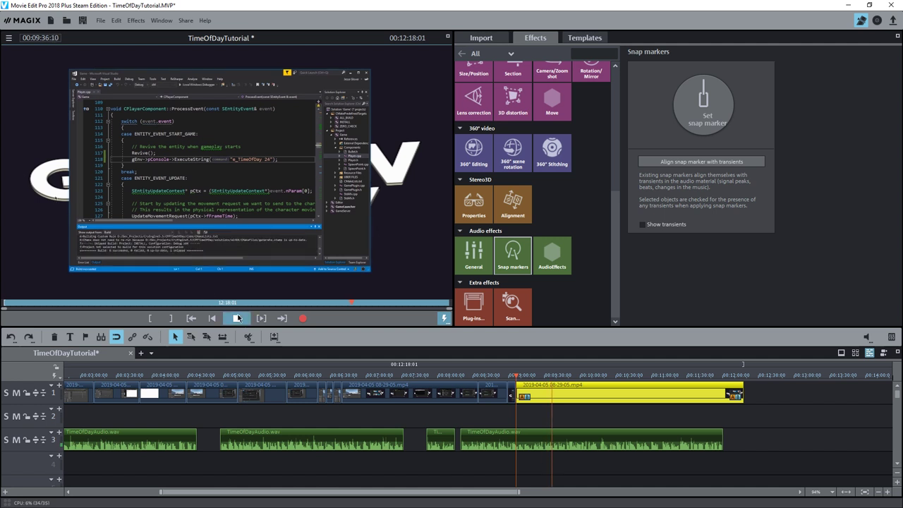
Zoom the timeline in, replay around 9:47 and 9:29, stop at 00:09:29:04, and select the narration clip
click(237, 318)
scroll(536, 425, up, 5)
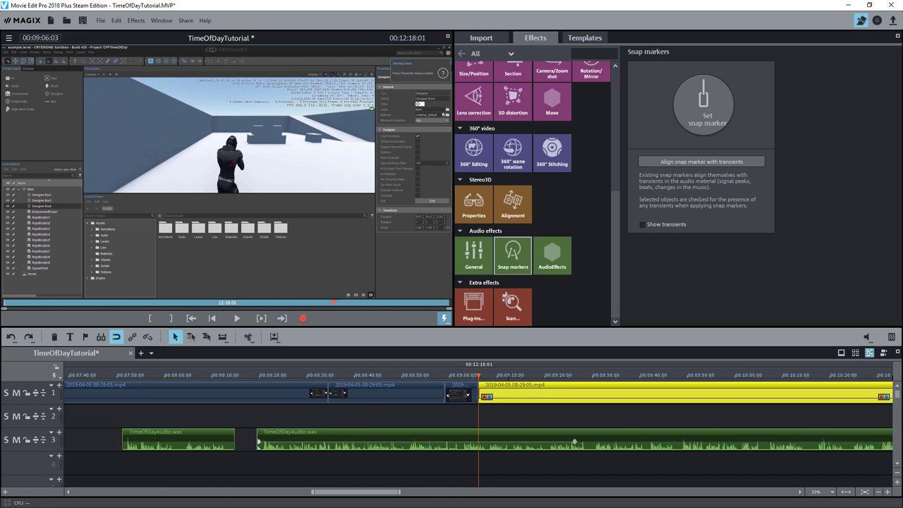
drag(390, 497, 422, 496)
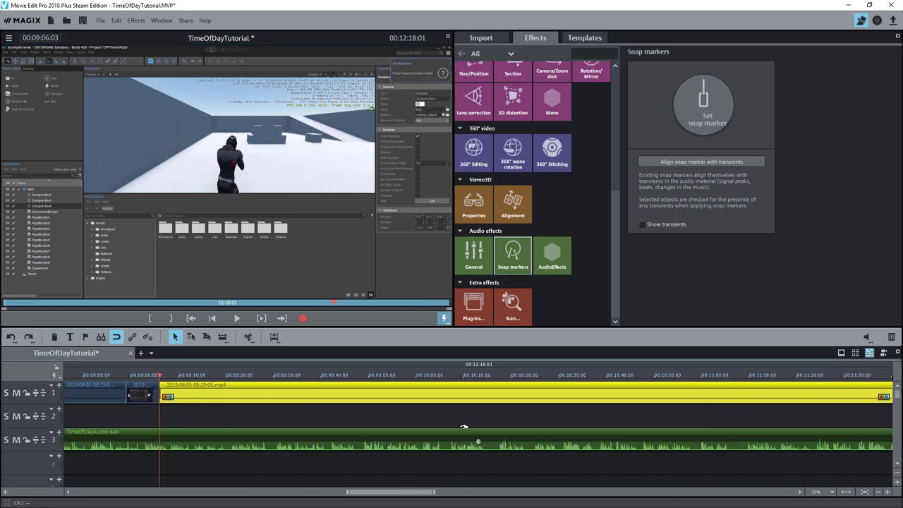
click(492, 374)
click(240, 319)
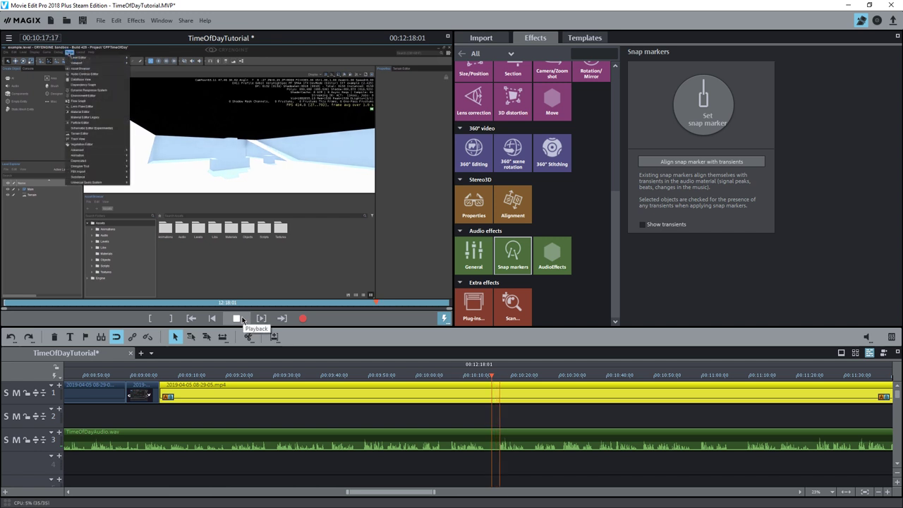
click(358, 376)
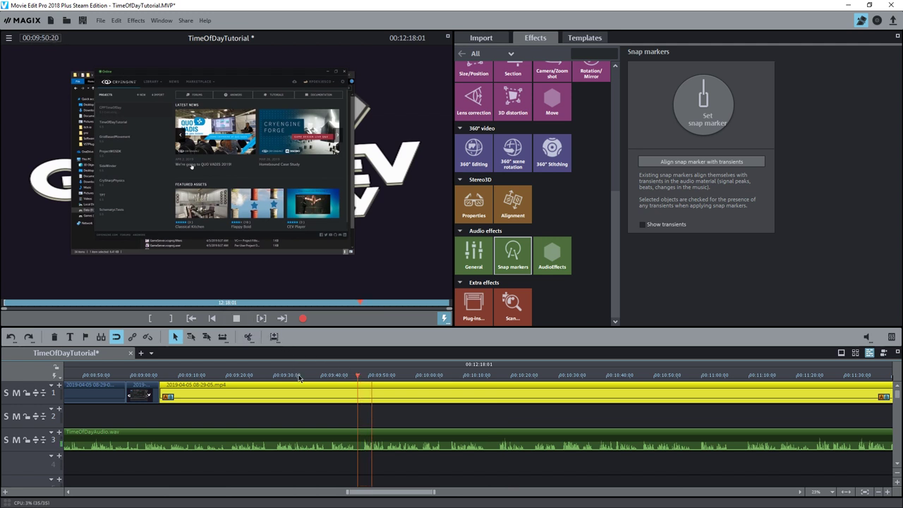
click(269, 376)
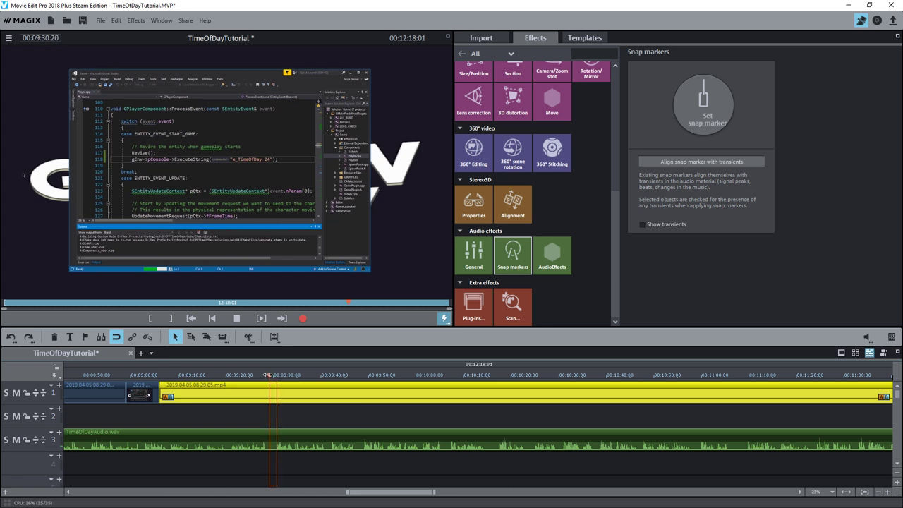
click(241, 320)
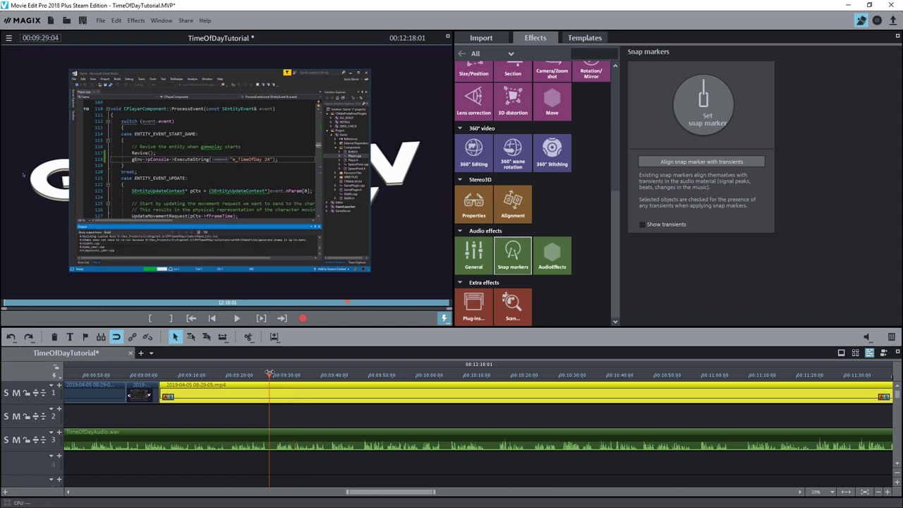
click(277, 432)
Split the narration audio at 9:29 and trim both pieces to meet at the playhead on track 3
key(t)
scroll(283, 432, down, 3)
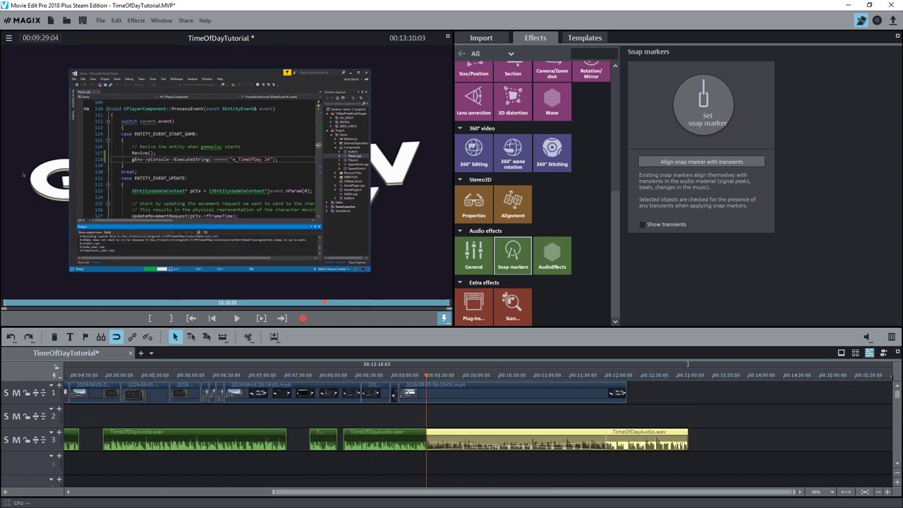
drag(557, 441, 474, 467)
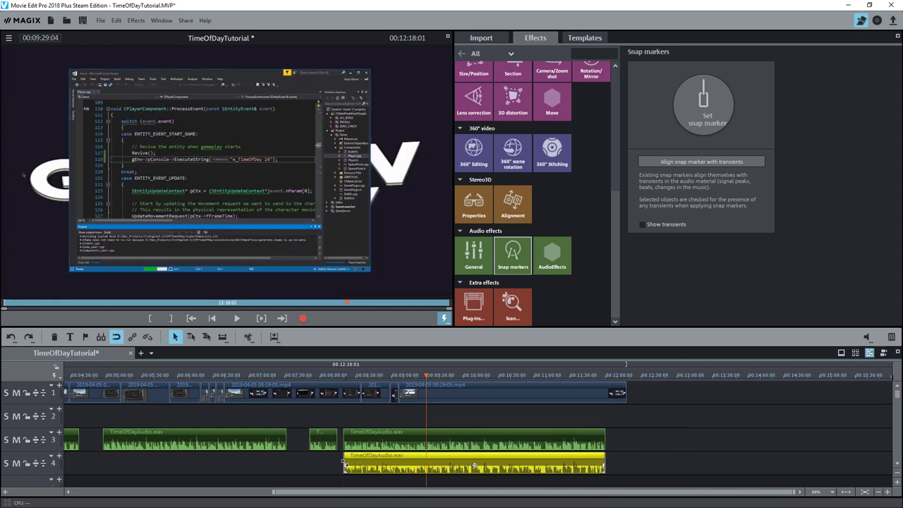
drag(344, 459, 426, 458)
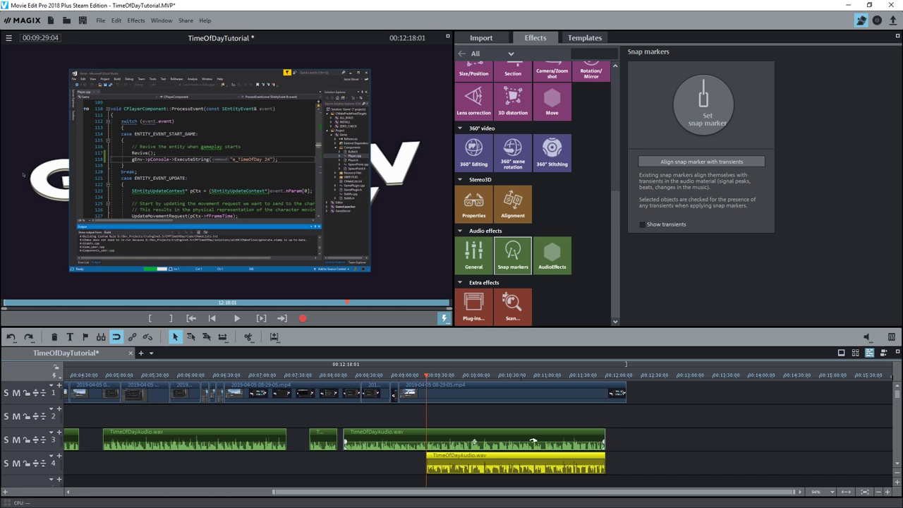
drag(607, 443, 429, 443)
drag(514, 463, 522, 443)
Slide the later audio part to start at 9:41, leaving a gap, and play it back
drag(427, 375, 439, 375)
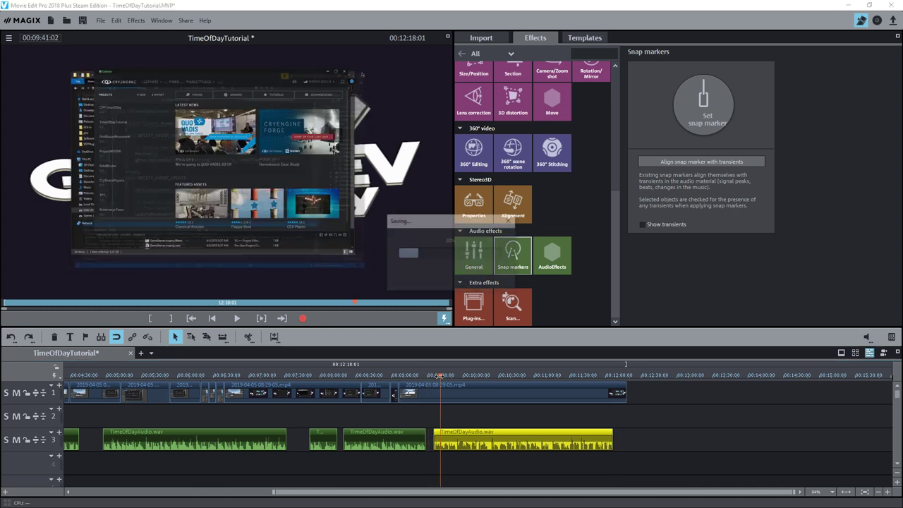
drag(446, 432, 453, 430)
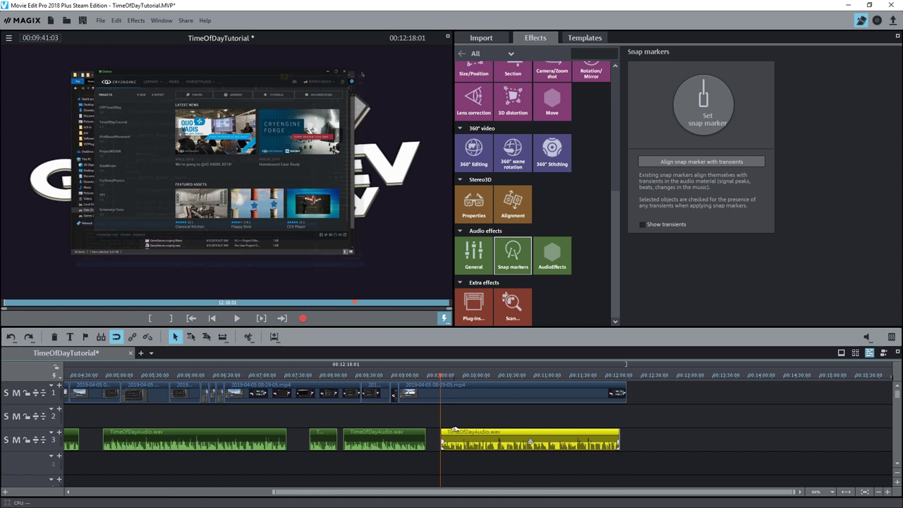
click(236, 318)
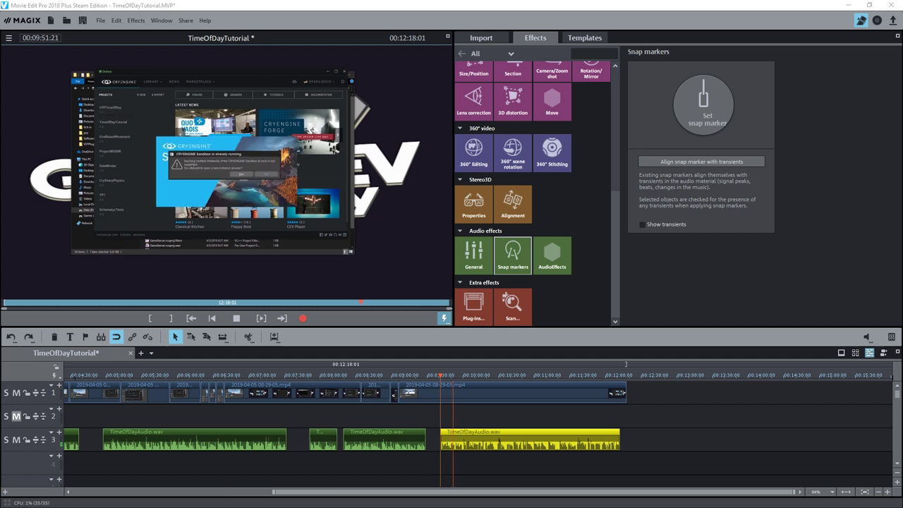
Duplicate the last clip to track 2, trim its start to about 10:04, trim the track 1 clip to 10:05, and rejoin them
click(237, 316)
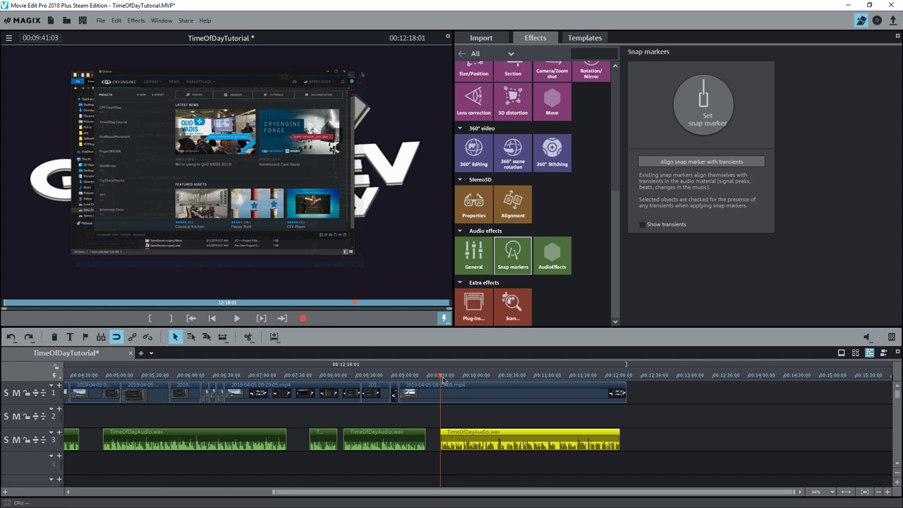
click(445, 388)
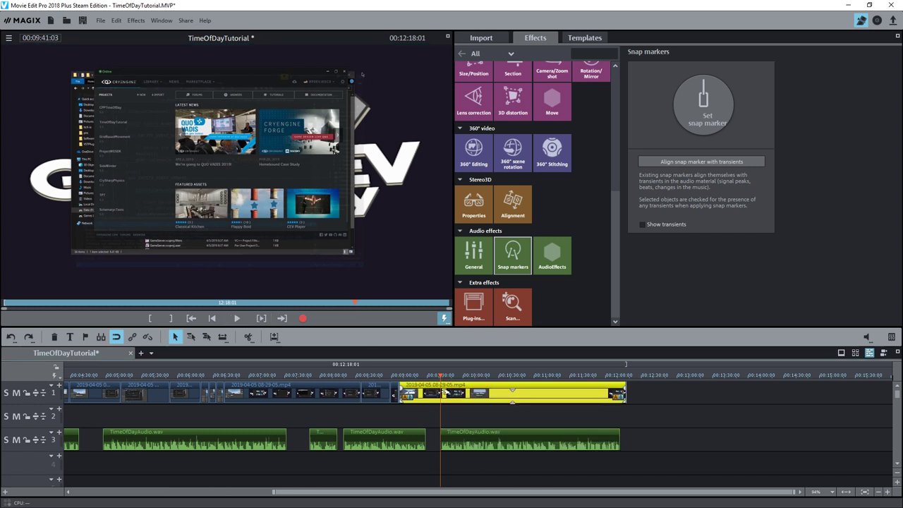
drag(445, 390, 446, 414)
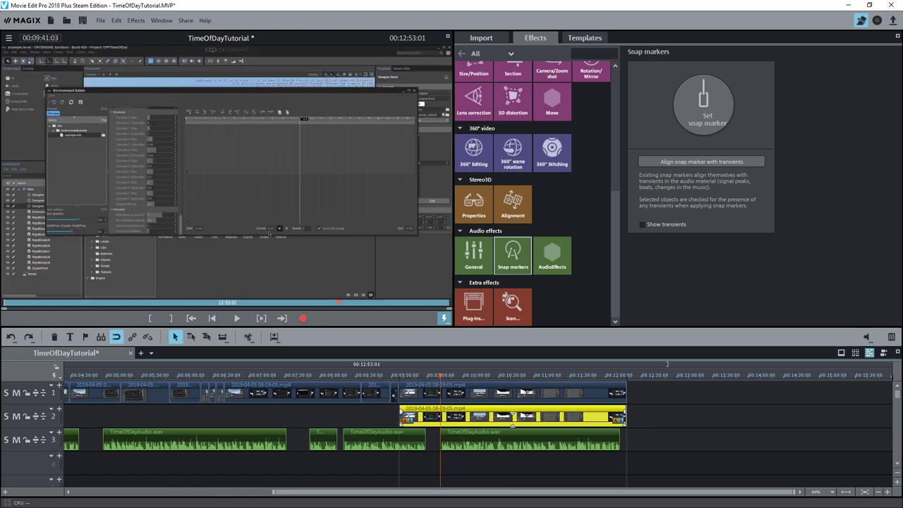
drag(440, 377, 467, 383)
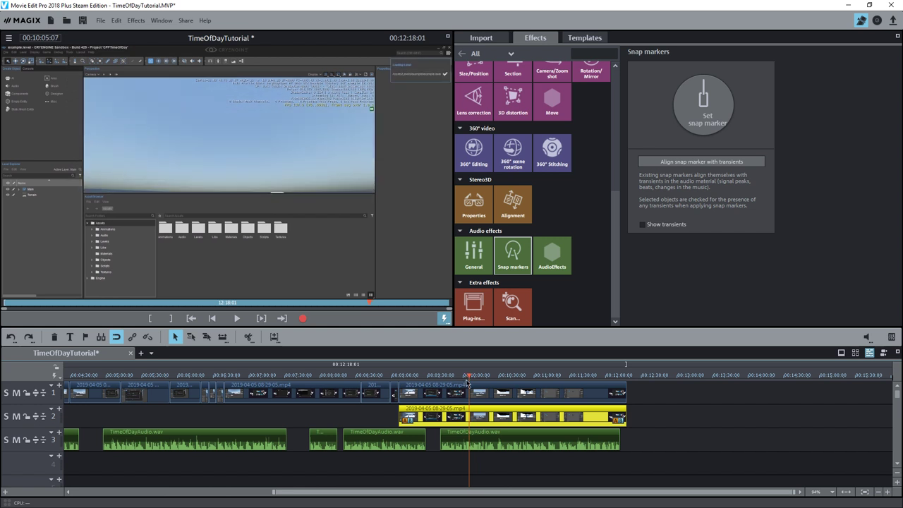
drag(400, 416, 470, 417)
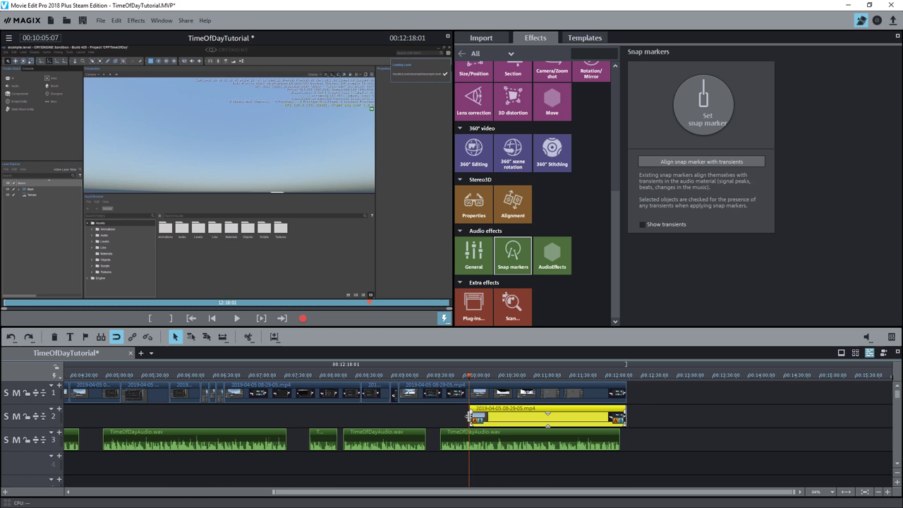
click(622, 394)
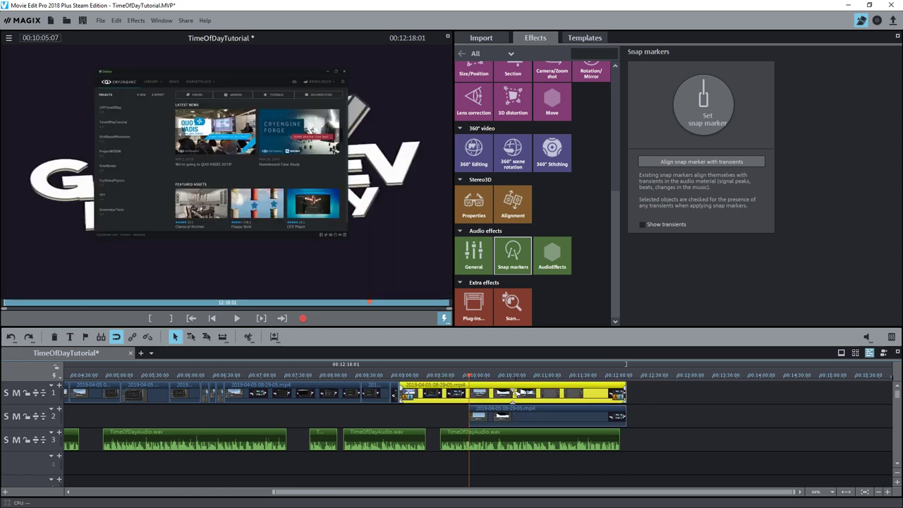
drag(625, 393, 463, 381)
click(474, 408)
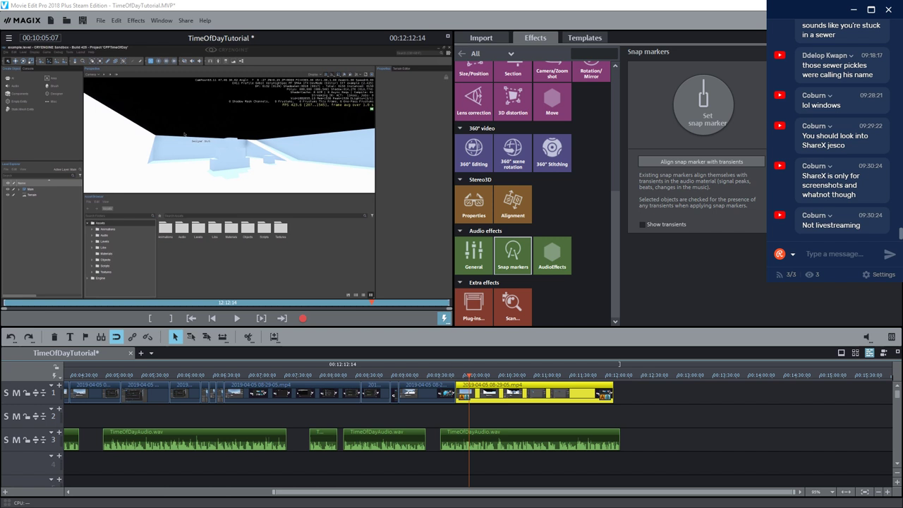
Play back the new cut from 9:54 and nudge the last video clip slightly later
click(461, 375)
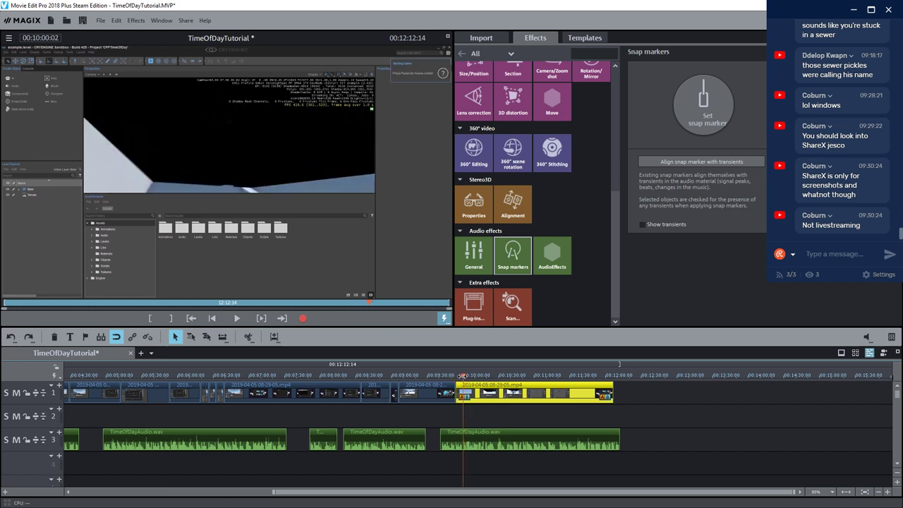
drag(461, 374, 456, 375)
click(241, 322)
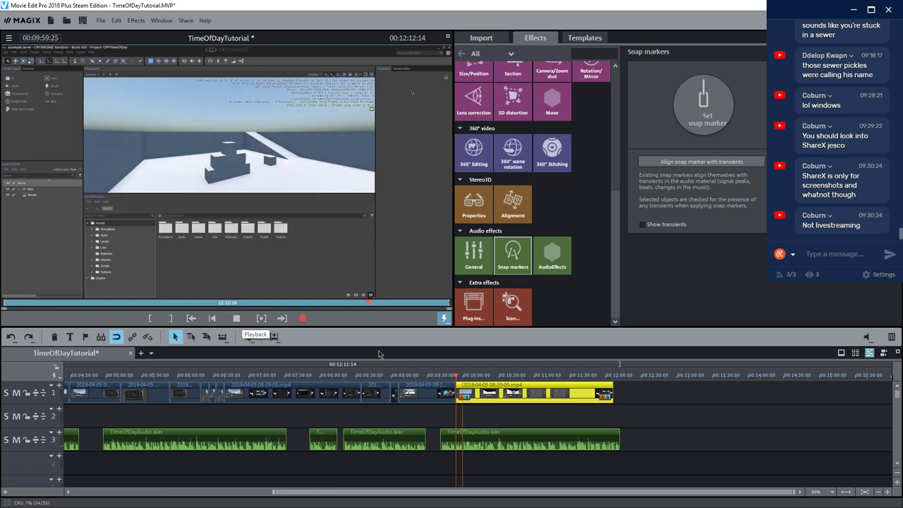
key(space)
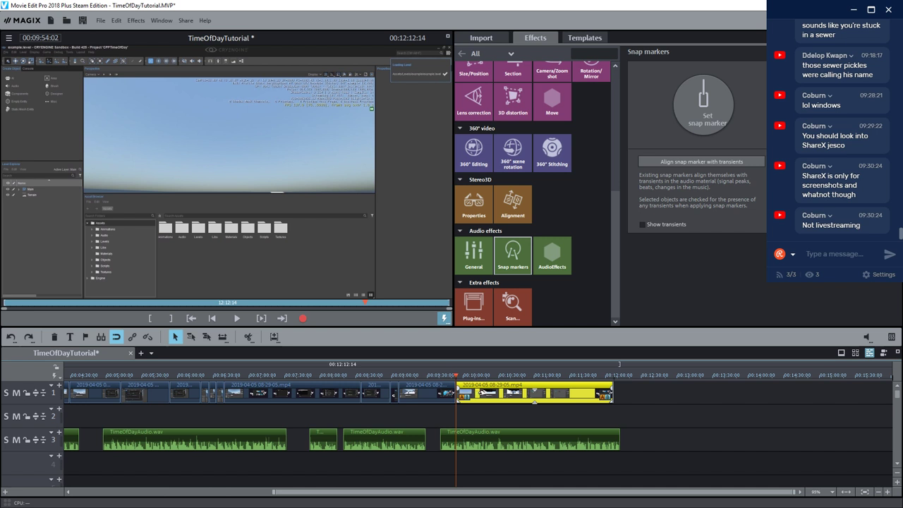
mouse_move(482, 393)
mouse_down()
mouse_move(446, 397)
mouse_move(488, 394)
mouse_up()
click(453, 393)
Replay from 9:41, shorten the middle clip's end, and slide the final clip left to close the gap
click(441, 377)
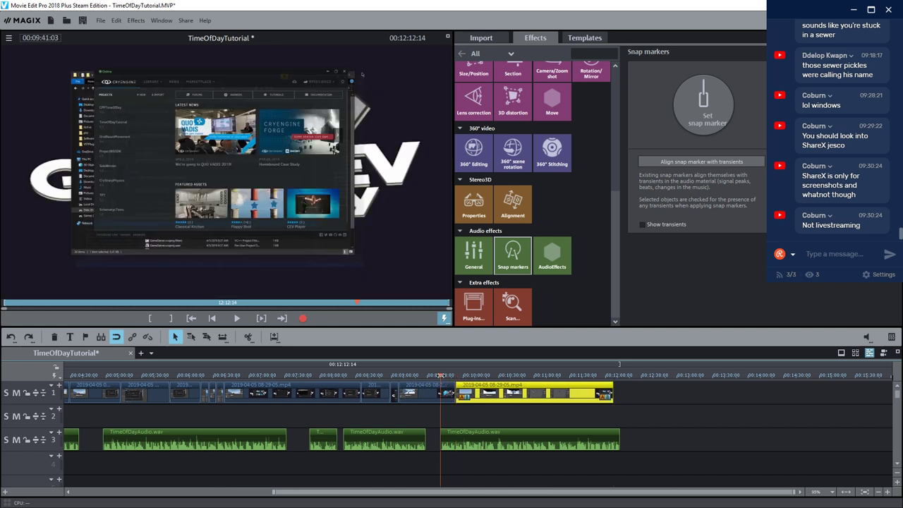
click(243, 322)
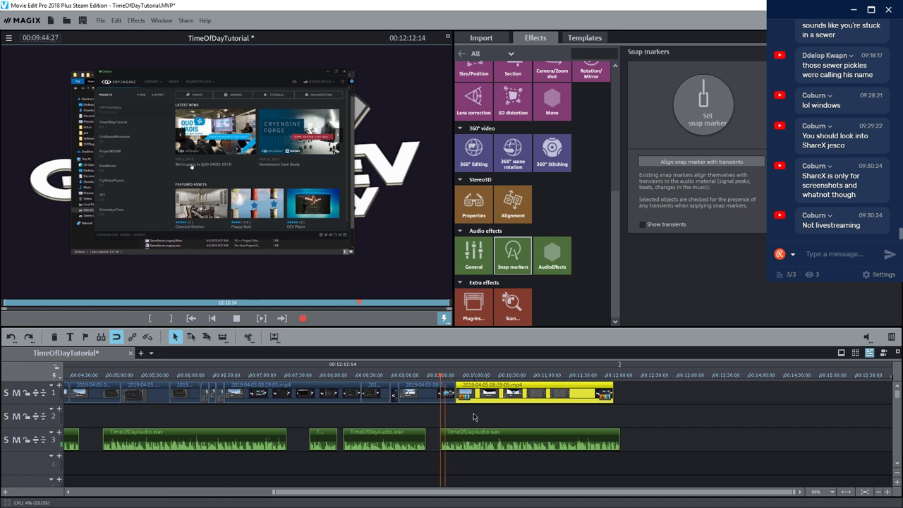
scroll(473, 417, up, 3)
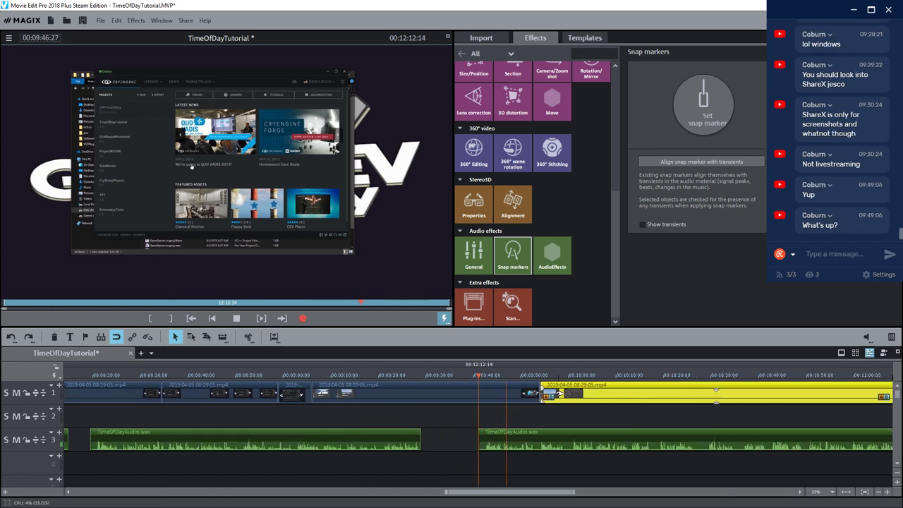
drag(544, 394, 494, 395)
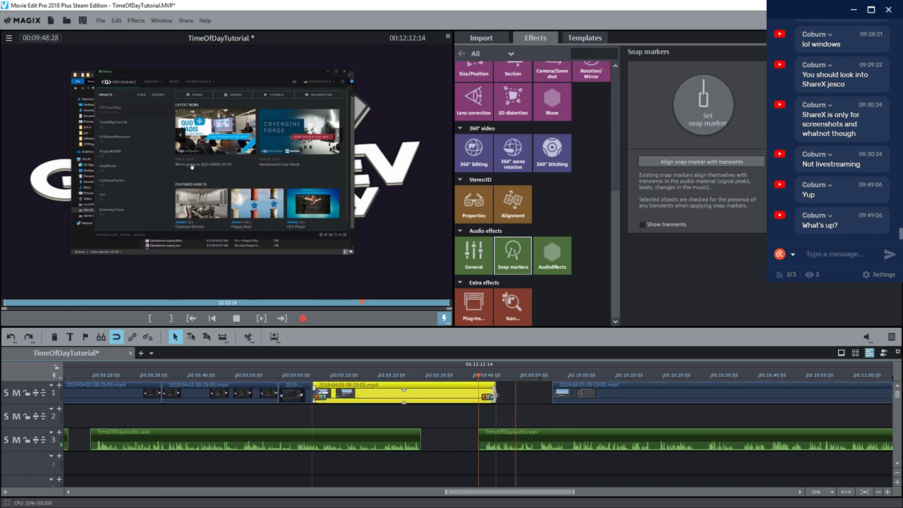
drag(576, 393, 520, 396)
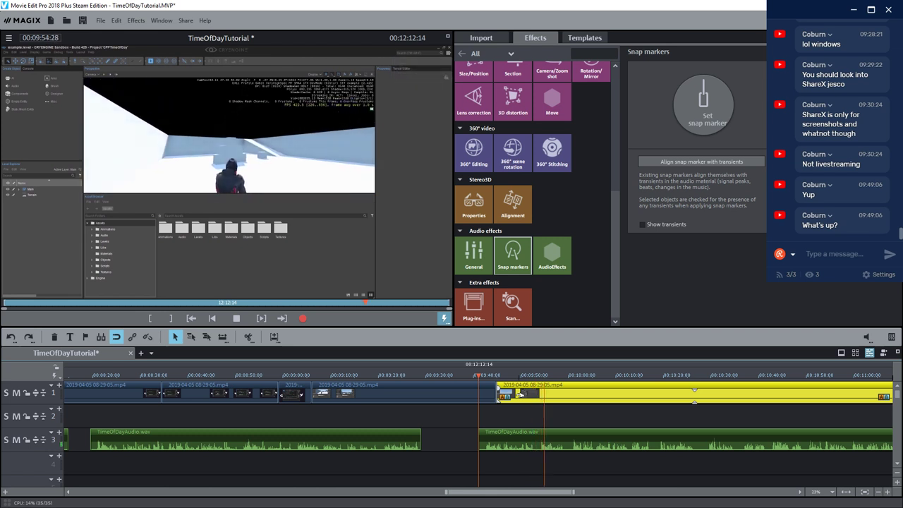
Copy the later TimeOfDayAudio.wav clip to track 4 and trim its start to the cut point
click(238, 318)
click(538, 376)
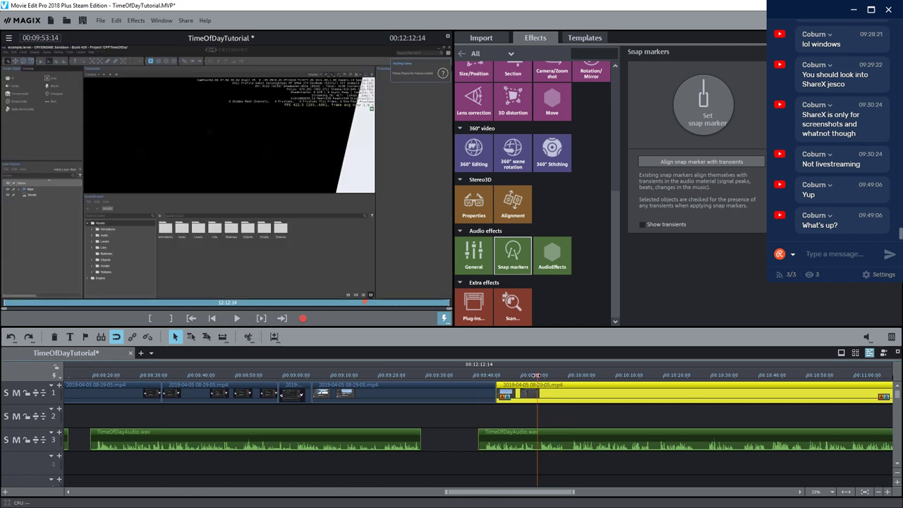
click(541, 437)
drag(541, 437, 541, 460)
drag(686, 466, 686, 466)
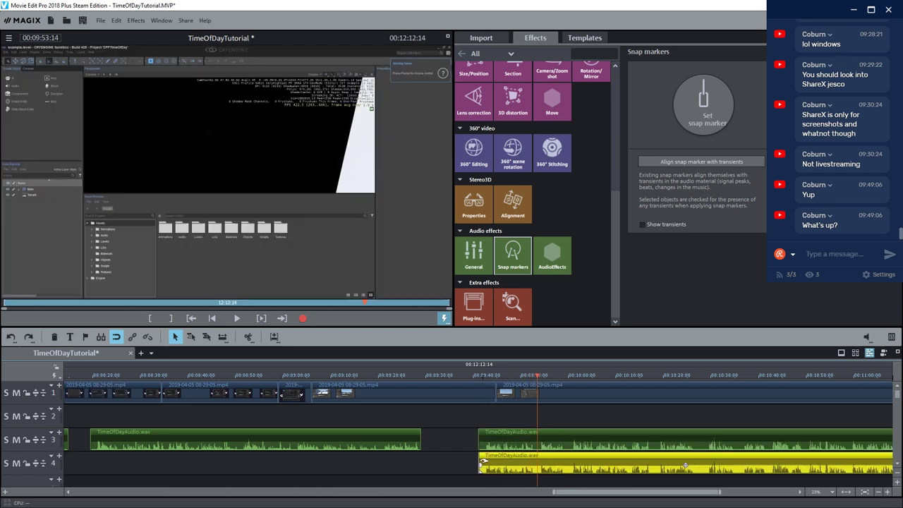
drag(479, 462, 537, 462)
Trim the track-3 audio to end at the playhead, move the copy back to track 3, and scrub to about 10:03
scroll(504, 477, down, 3)
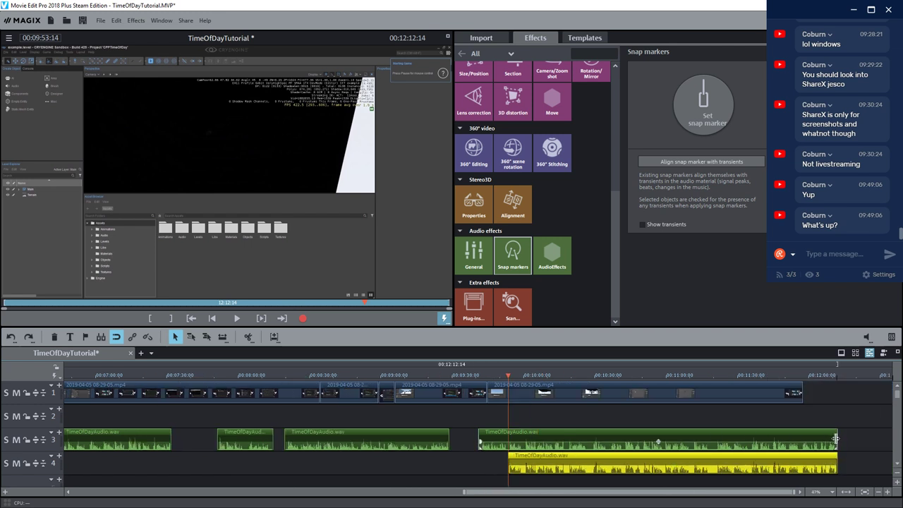
drag(836, 439, 533, 439)
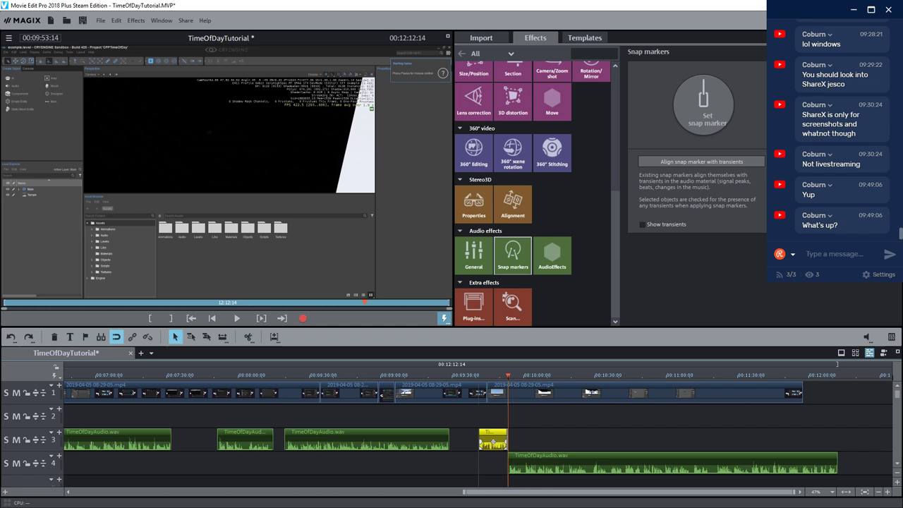
drag(513, 463, 526, 439)
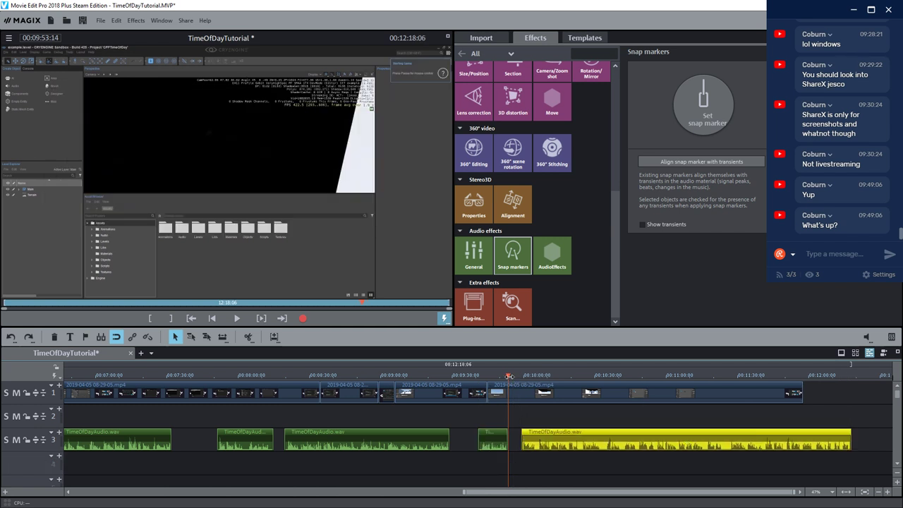
click(516, 376)
drag(516, 376, 534, 381)
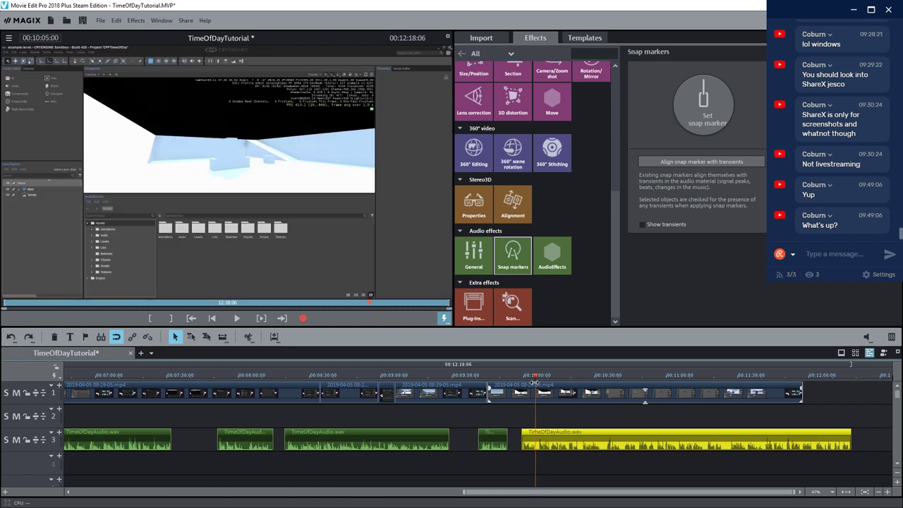
Move the last video clip to track 2 and trim away its start up to where footage resumes
click(575, 393)
drag(575, 392, 575, 416)
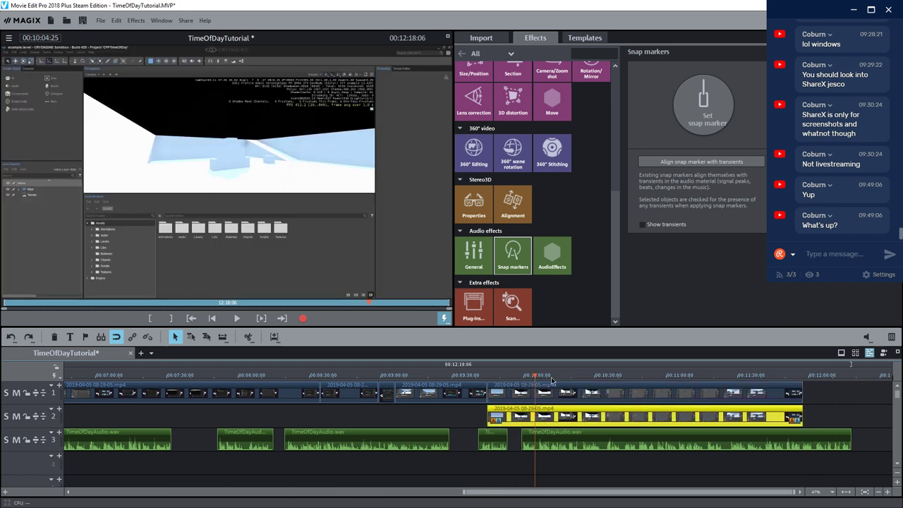
mouse_move(554, 378)
mouse_down()
mouse_move(585, 382)
mouse_move(554, 385)
mouse_up()
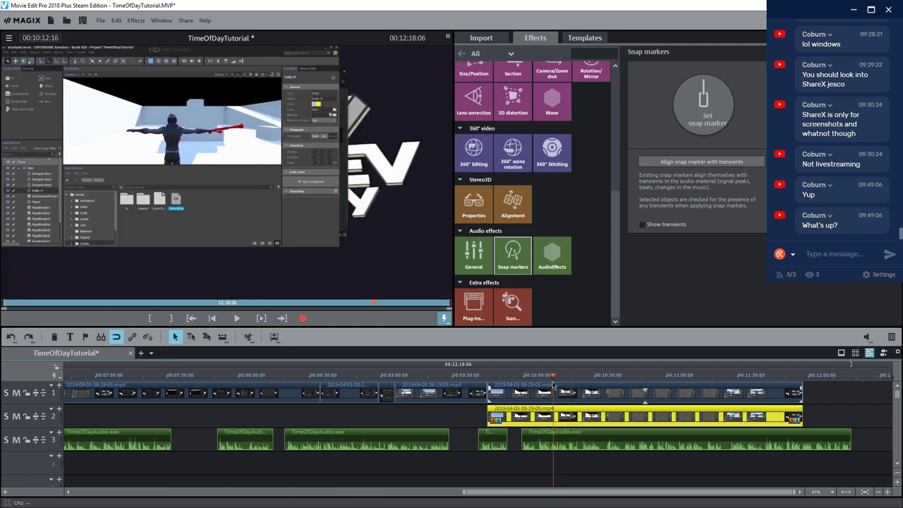
drag(492, 416, 555, 416)
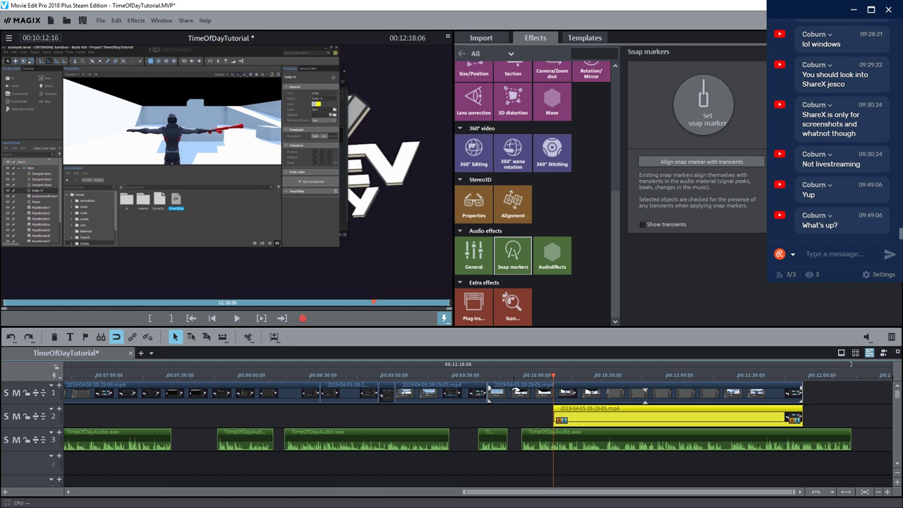
Trim the track-1 clip's end at about 10:02:25, join the piece after it, and snap the audio to the playhead
click(523, 380)
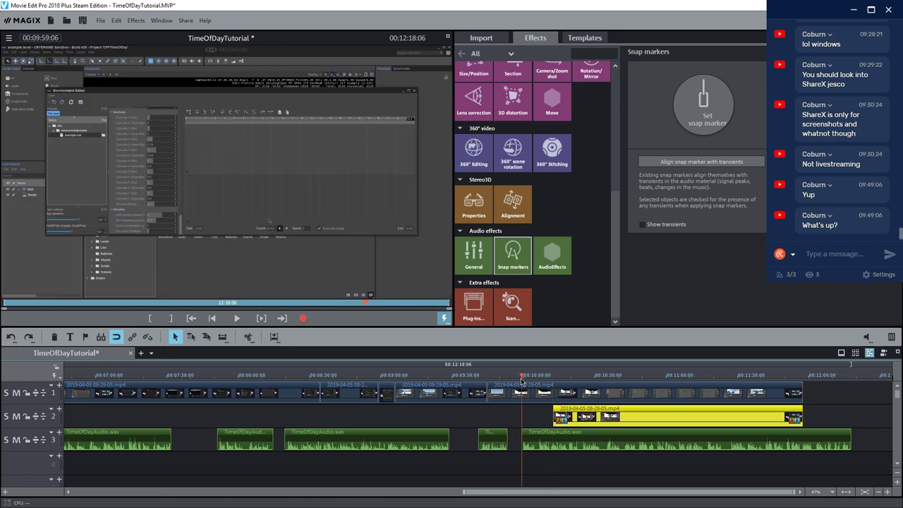
drag(523, 381, 531, 381)
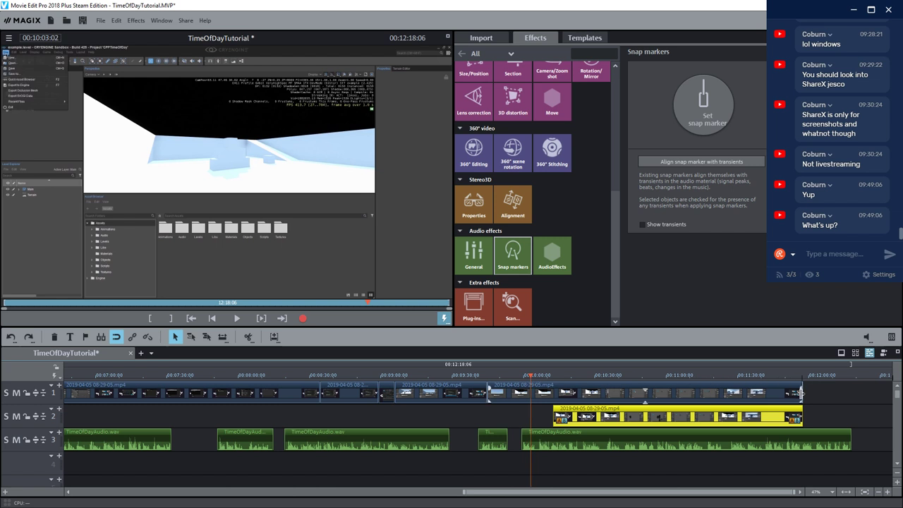
drag(801, 393, 530, 392)
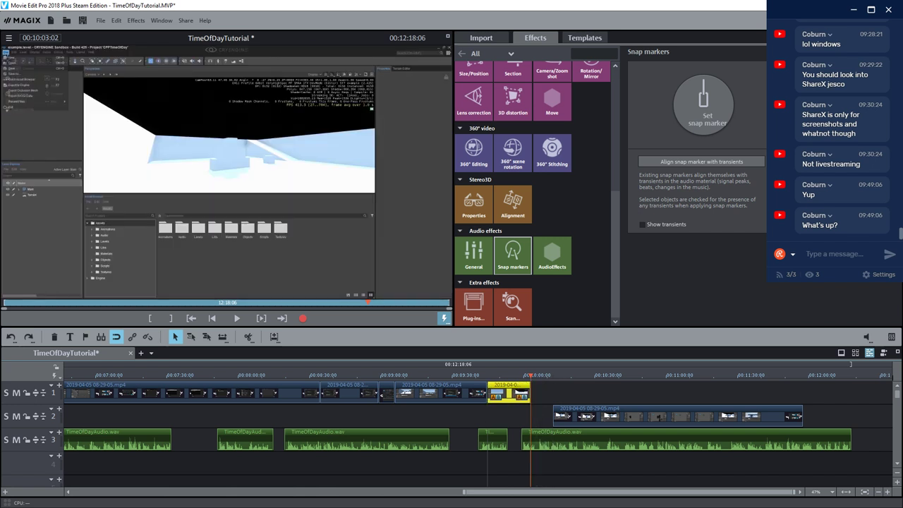
drag(575, 410, 532, 381)
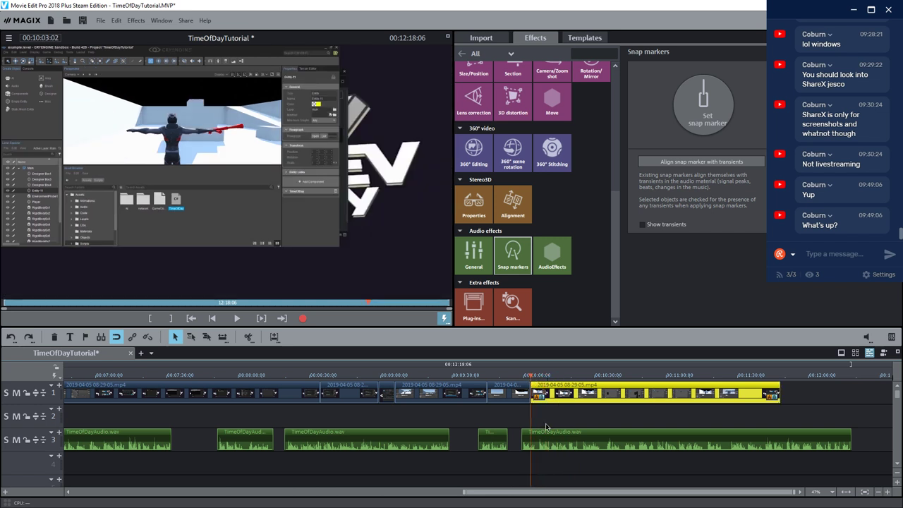
drag(546, 427, 555, 427)
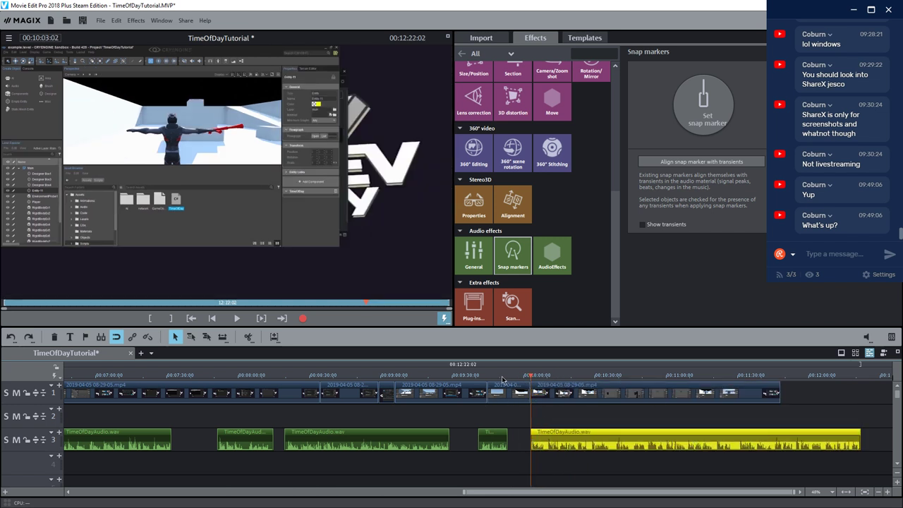
Play the edit from 09:41:03, then shift the track-3 audio clip slightly earlier
click(479, 377)
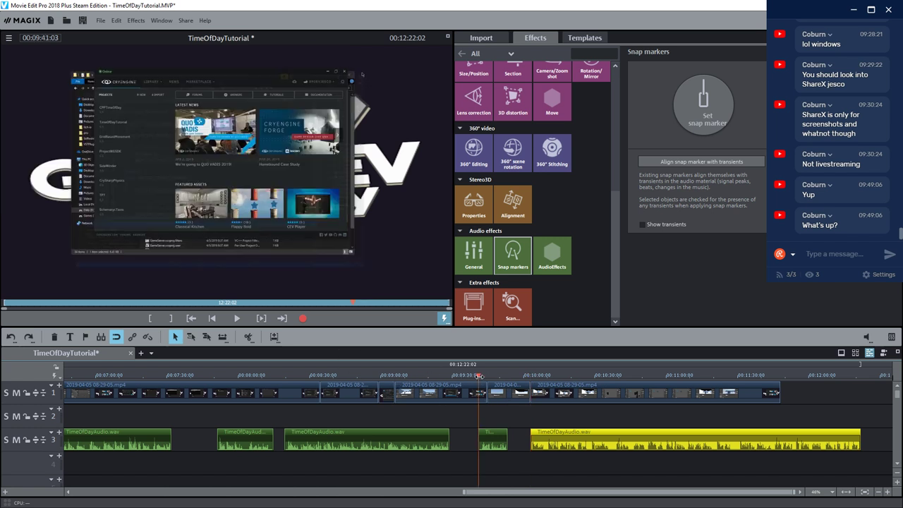
click(238, 319)
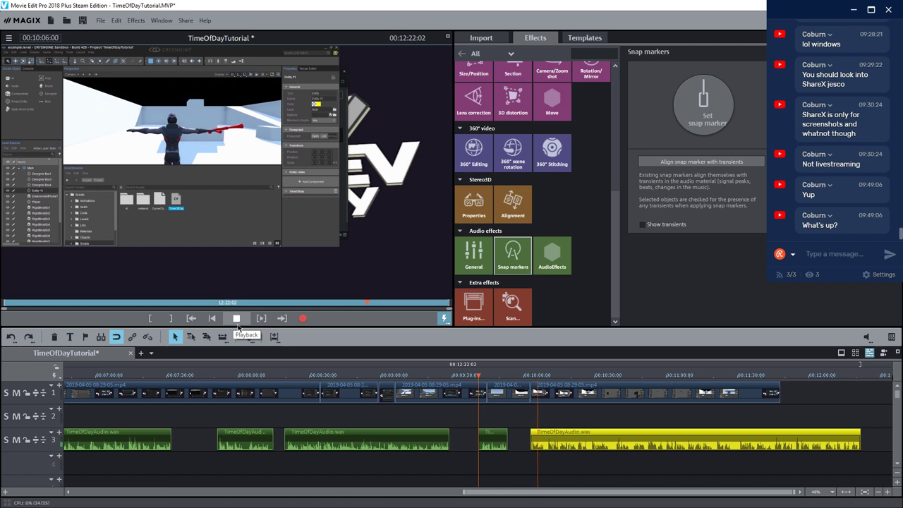
click(237, 318)
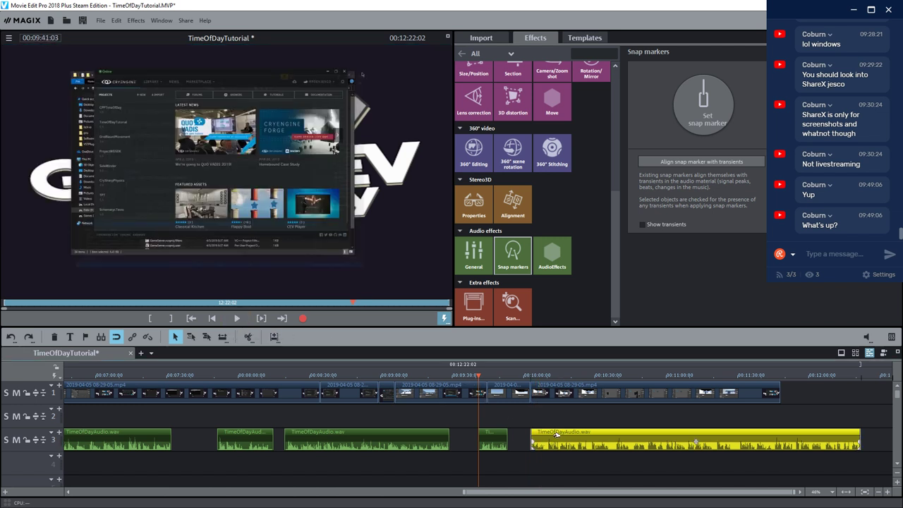
drag(562, 434, 549, 434)
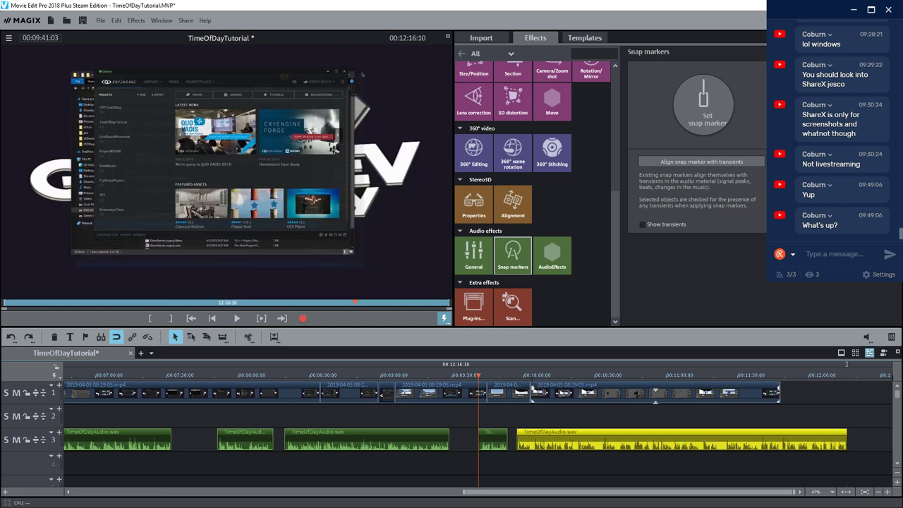
Replay from 10:03:02 to check sync, stopping with the playhead at 10:15:09
click(530, 376)
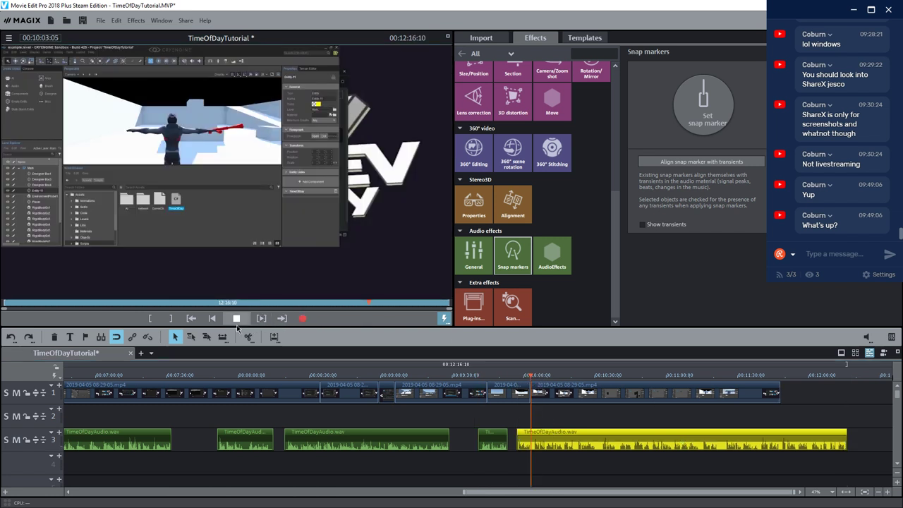
click(236, 322)
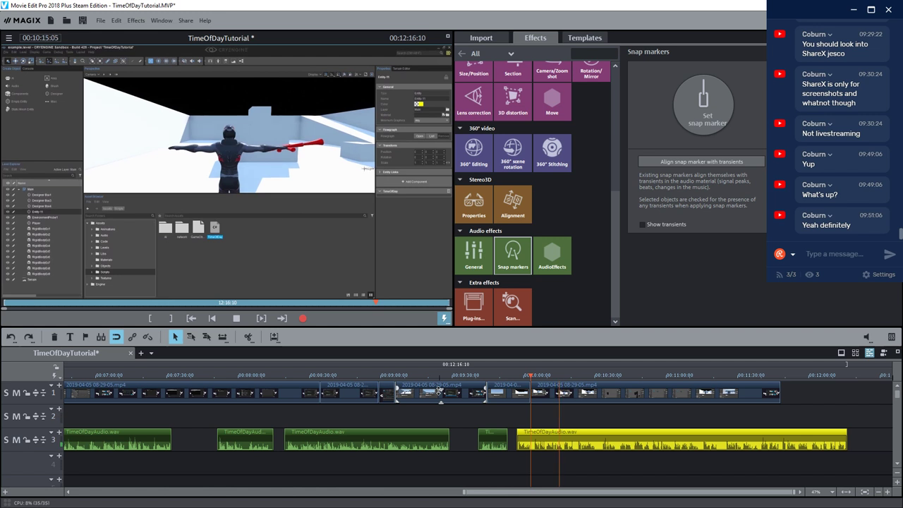
click(236, 319)
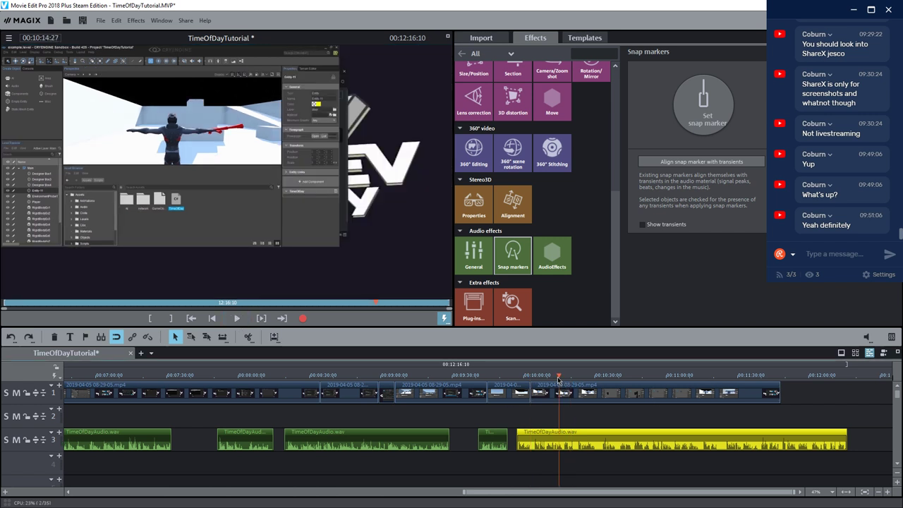
click(559, 380)
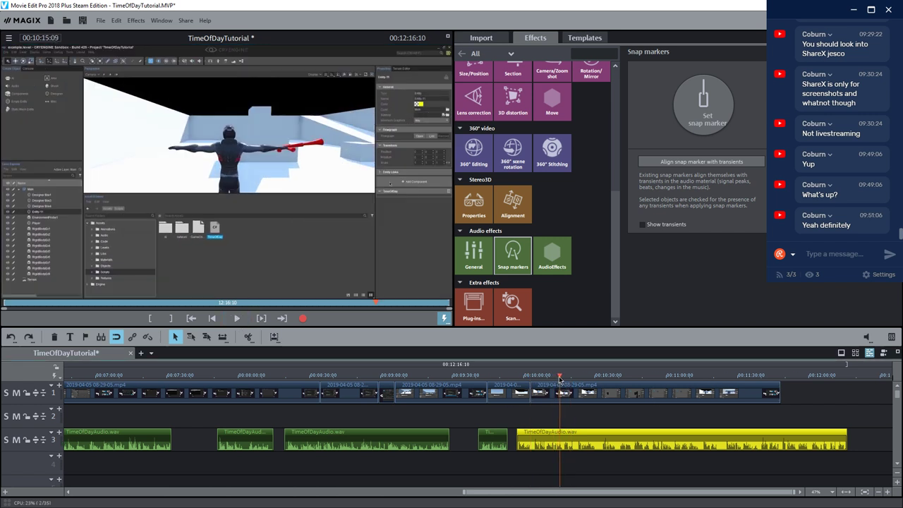
Freeze the video frame at the playhead as a still image and preview from the shifted clip
right_click(565, 392)
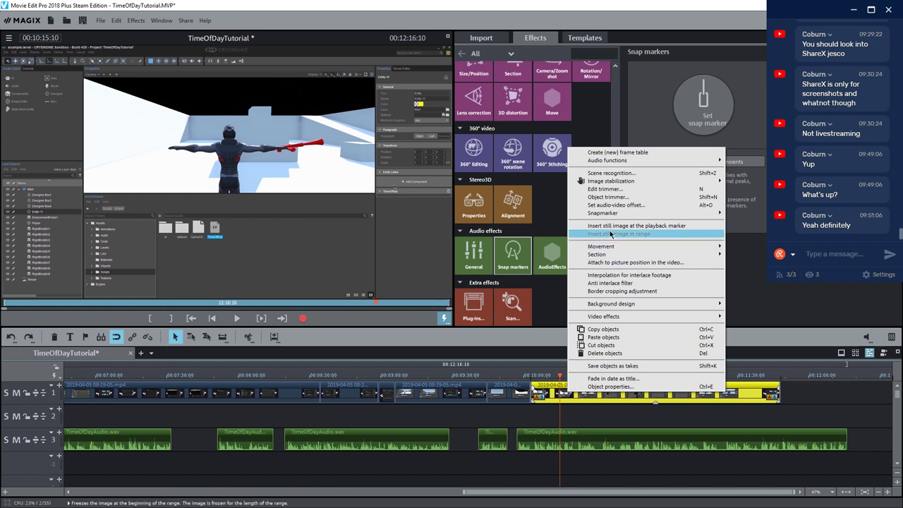
click(611, 233)
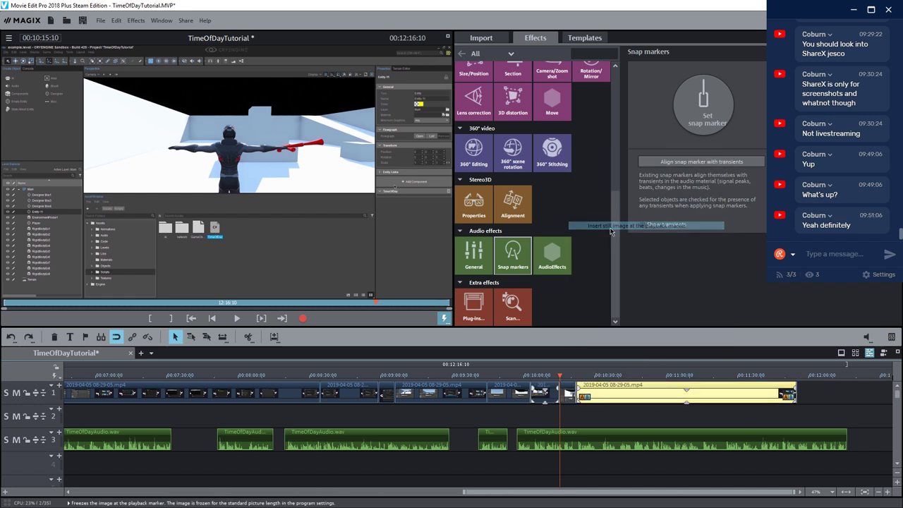
click(577, 376)
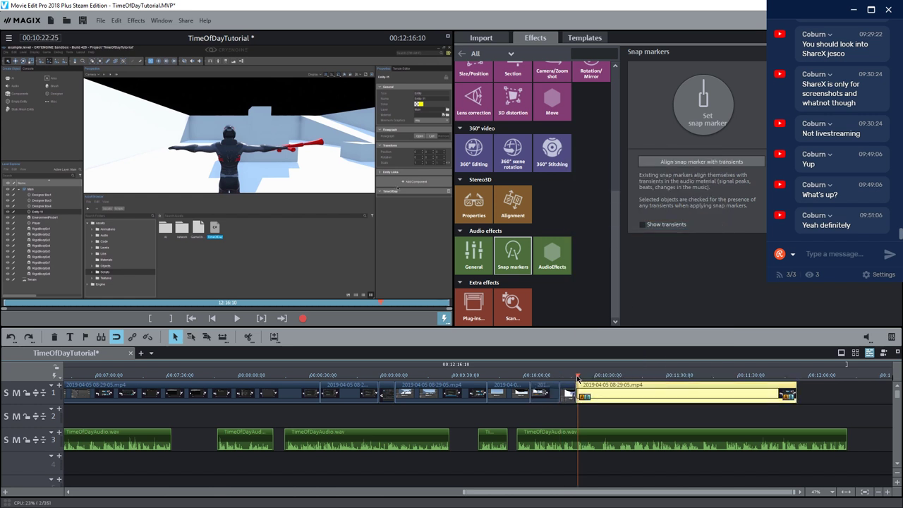
click(237, 319)
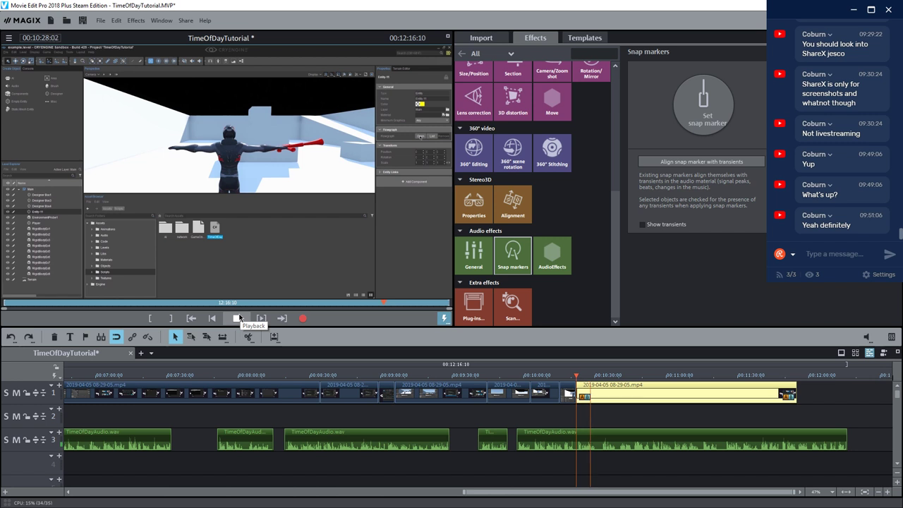
click(235, 318)
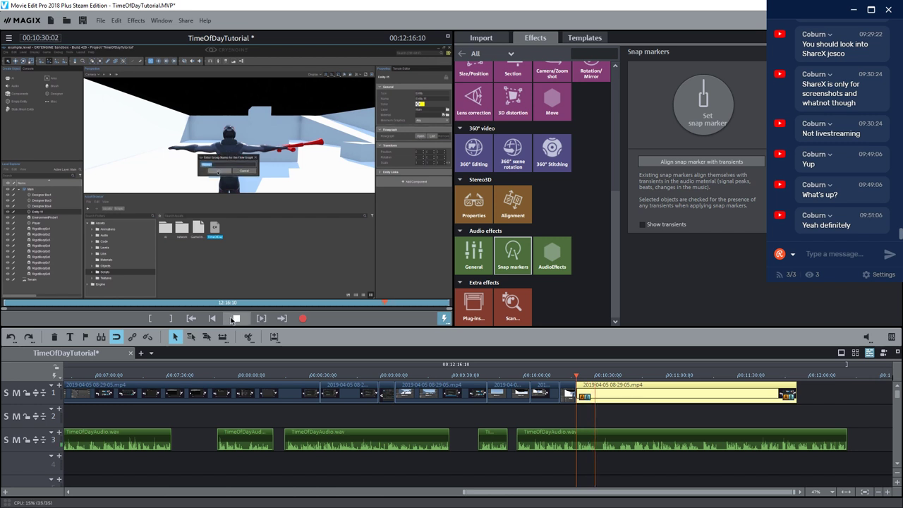
Insert a still image at 00:10:27 ahead of the last clip on track 1
click(589, 378)
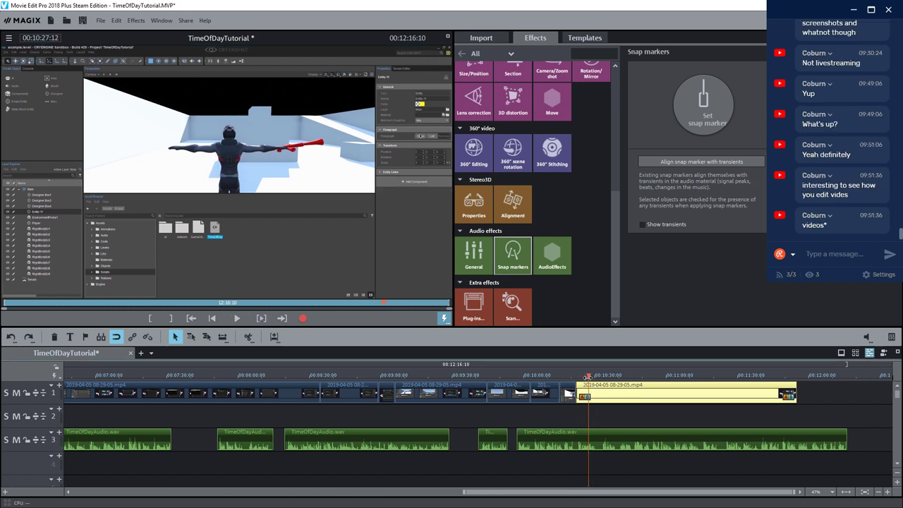
right_click(589, 394)
click(630, 228)
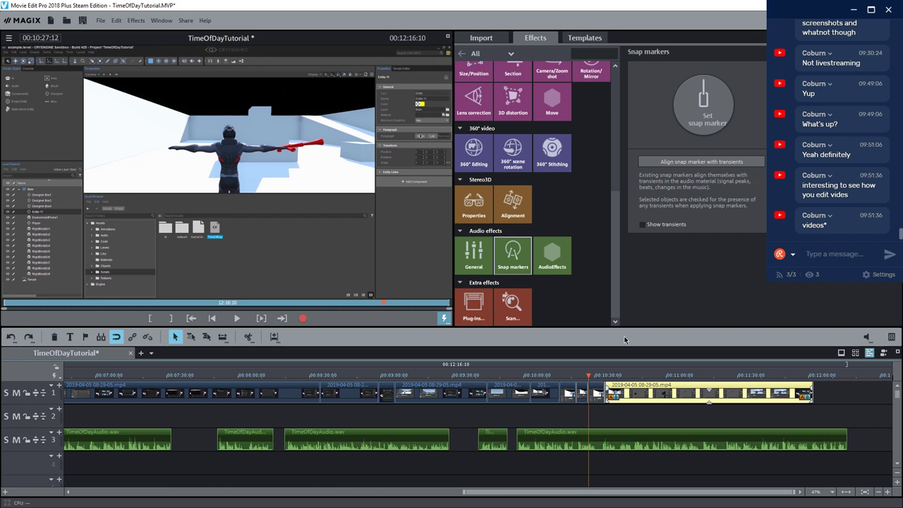
Save the TimeOfDayTutorial project and place the playhead at 00:10:34
click(97, 19)
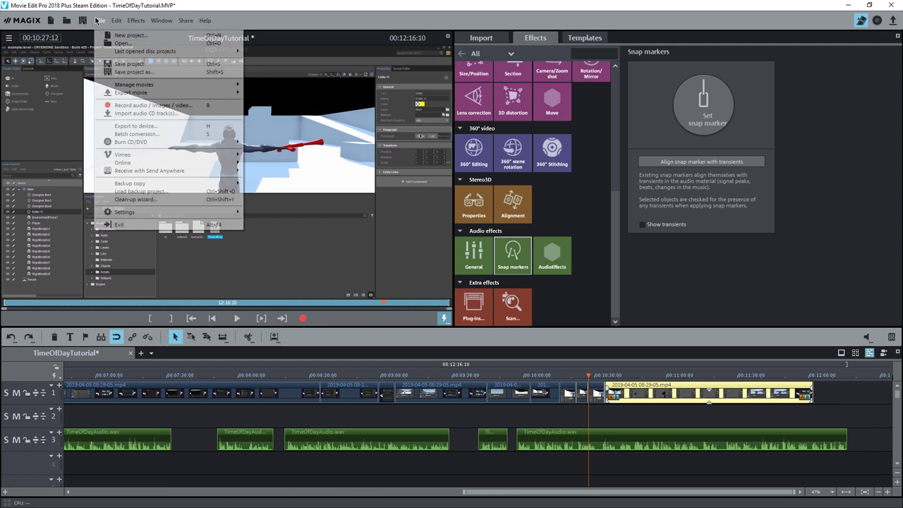
click(121, 65)
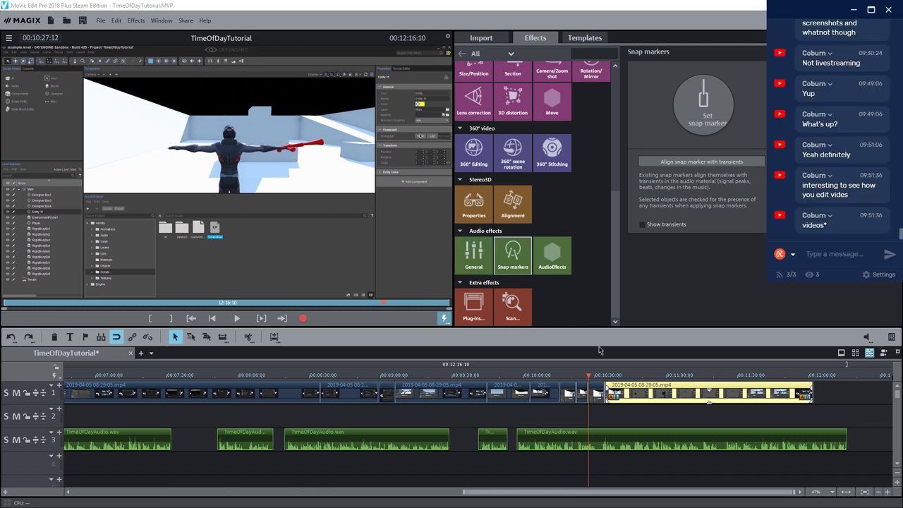
click(605, 378)
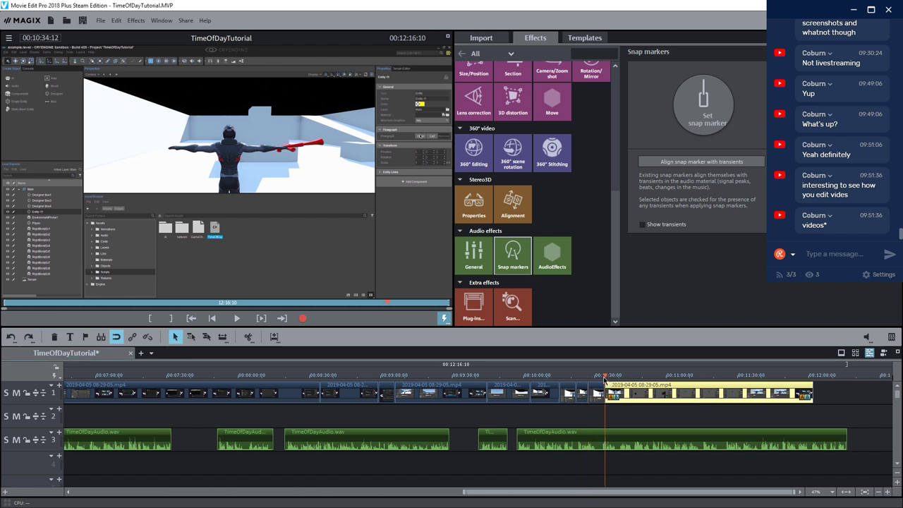
Preview the new freeze-frame section, then switch over to CRYENGINE Sandbox
click(243, 322)
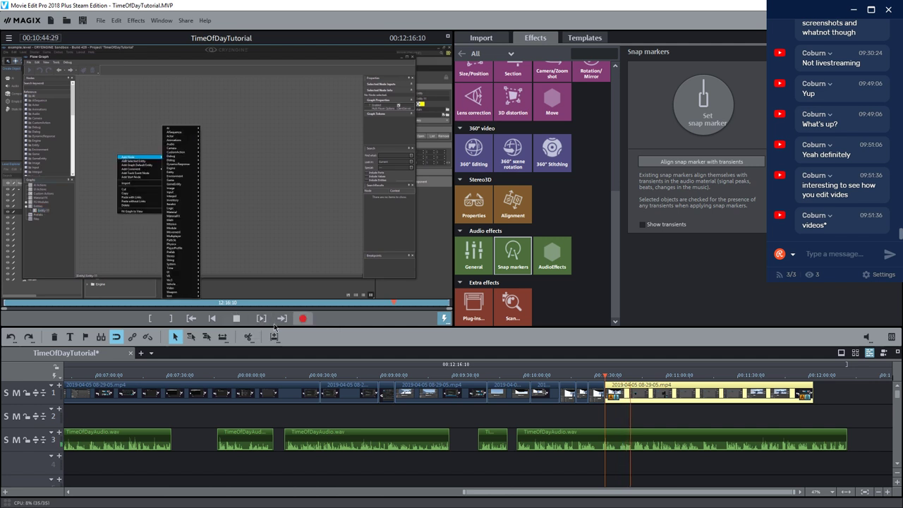
click(243, 323)
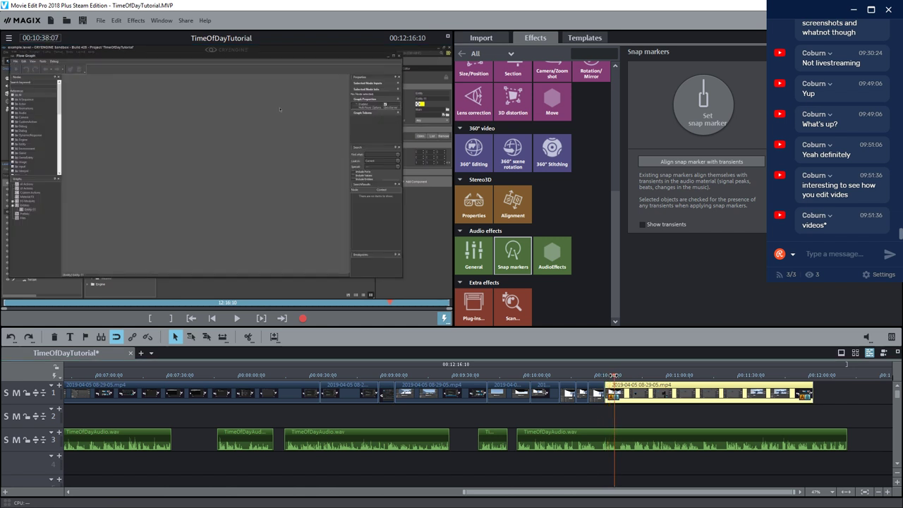
key(space)
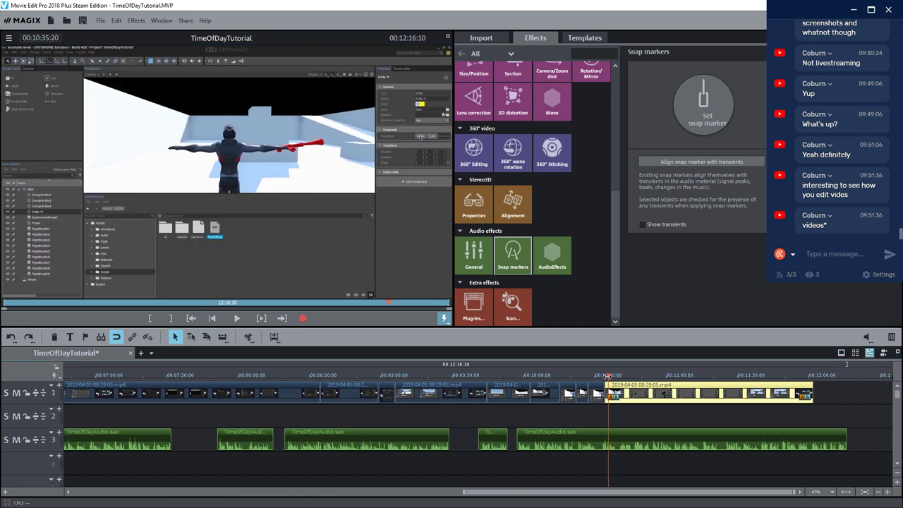
key(alt+Tab)
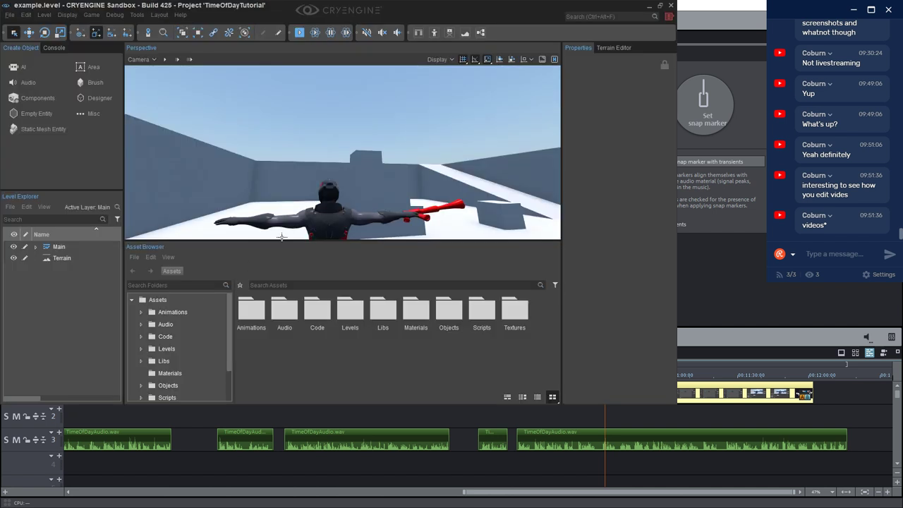
Snip a screenshot of the Sandbox window with its Tools menu list showing
click(137, 15)
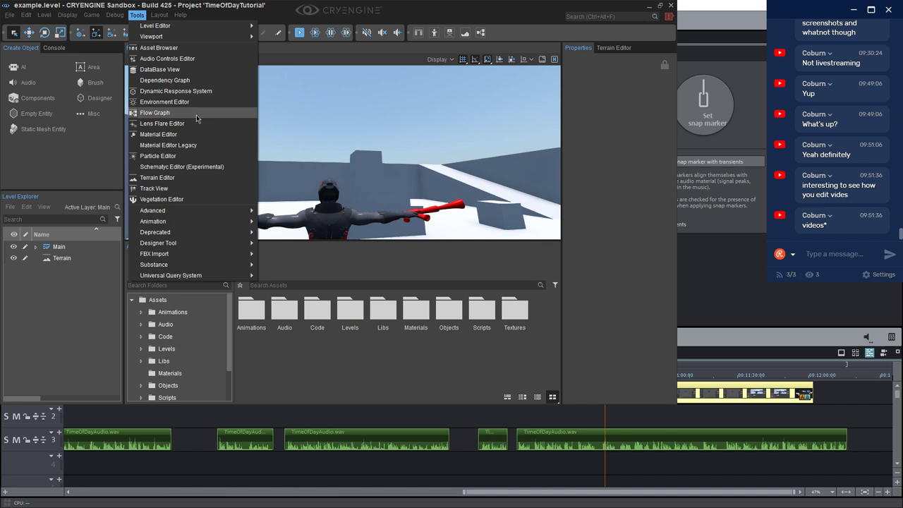
key(super+shift+s)
drag(2, 2, 558, 284)
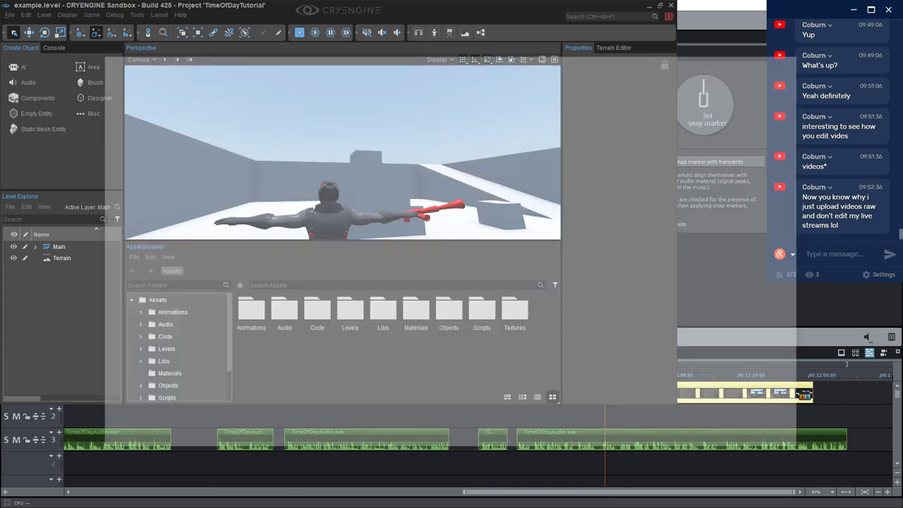
Paste the CRYENGINE screenshot into Paint, save it on the Desktop as Untitled3 PNG, and close Paint
key(ctrl+v)
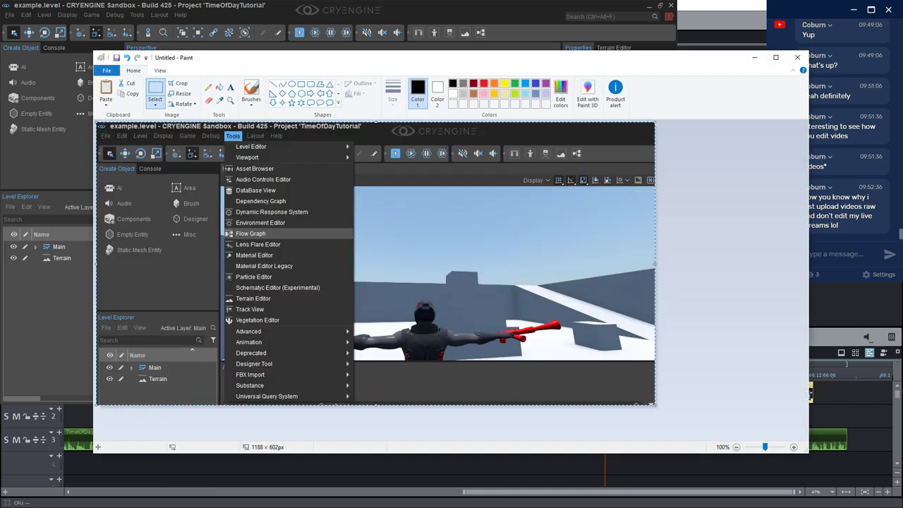
click(106, 71)
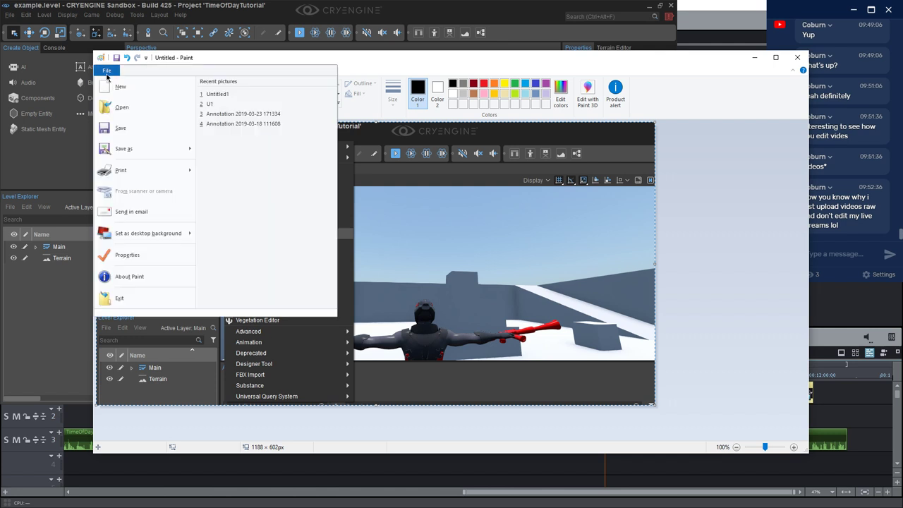
click(121, 149)
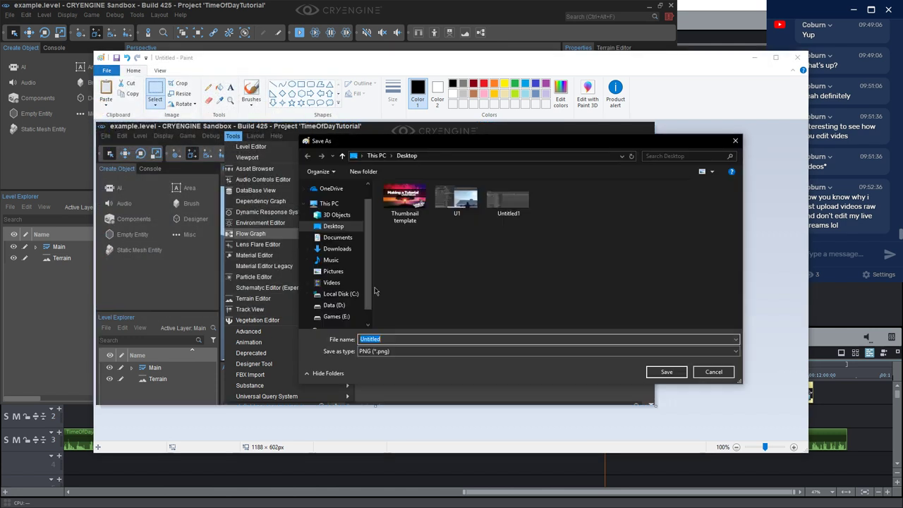
click(381, 340)
text(2)
key(BackSpace)
text(3)
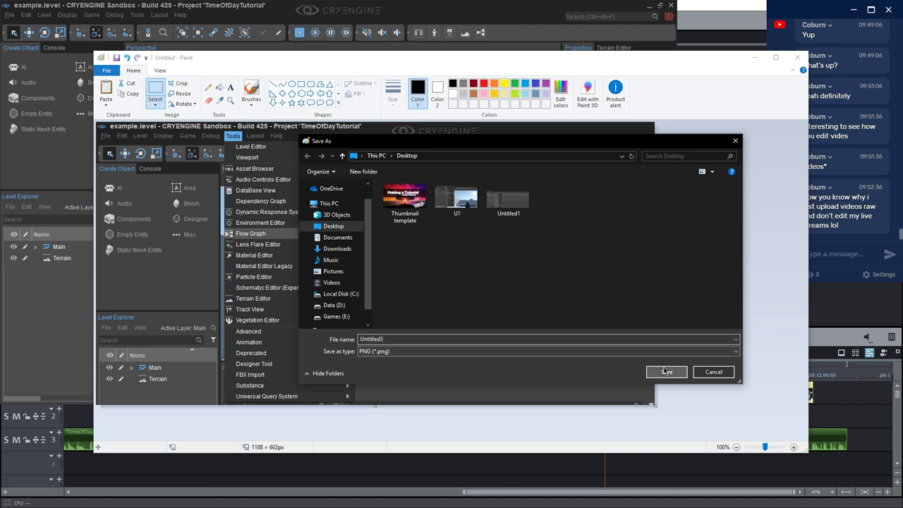
click(666, 372)
click(797, 58)
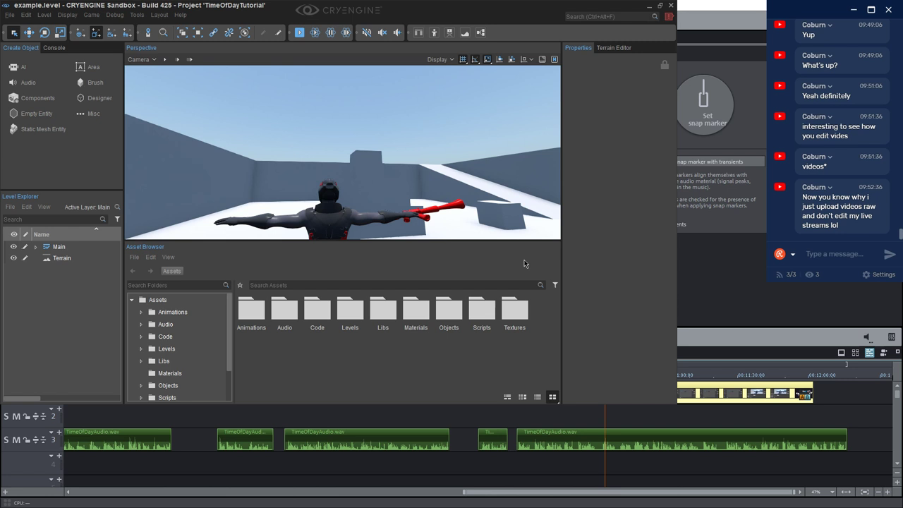
Shift the last track-1 clip right, stretch the Tools-menu freeze-frame into the gap, and preview it
click(650, 5)
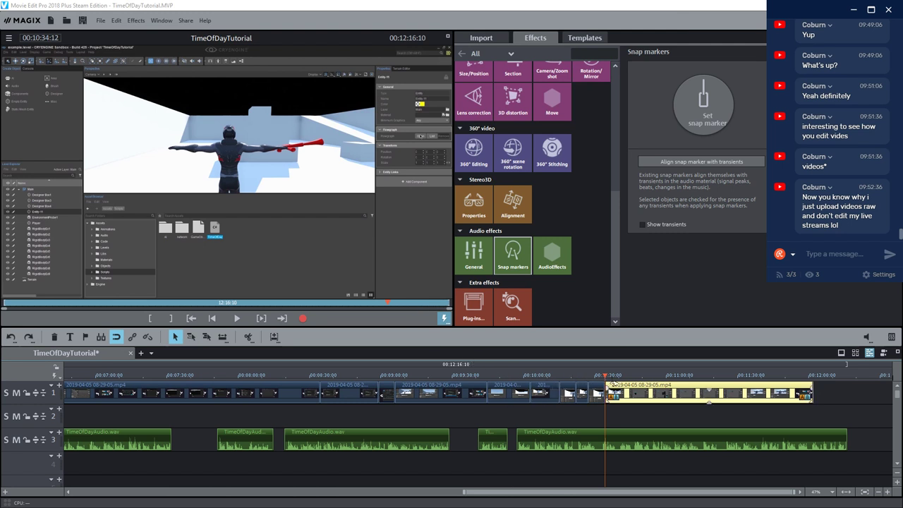
drag(612, 390, 644, 389)
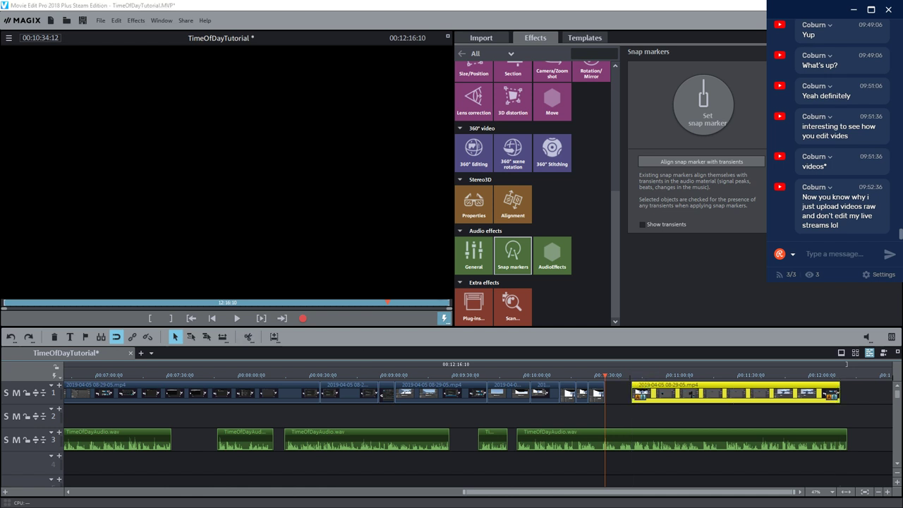
drag(605, 400, 622, 399)
click(618, 386)
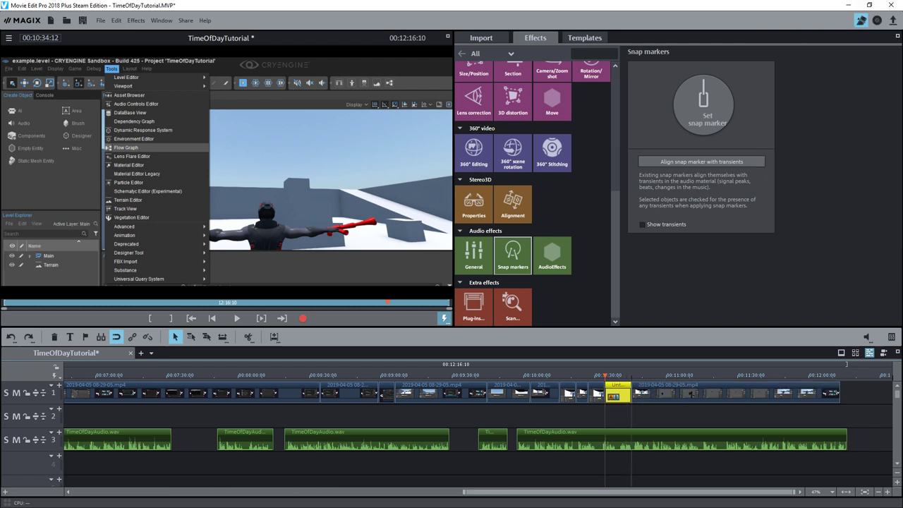
click(236, 318)
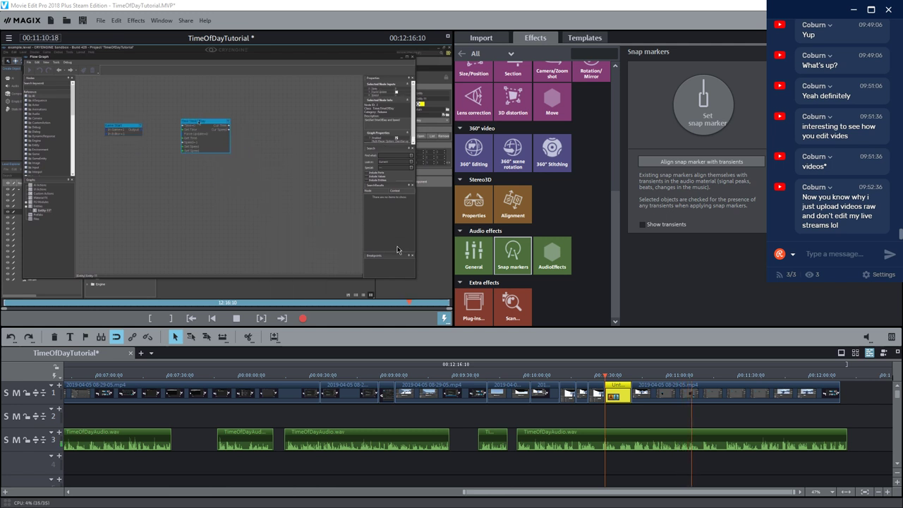
Stop playback and set the playhead to about 00:11:26 in the last clip
click(239, 320)
click(721, 375)
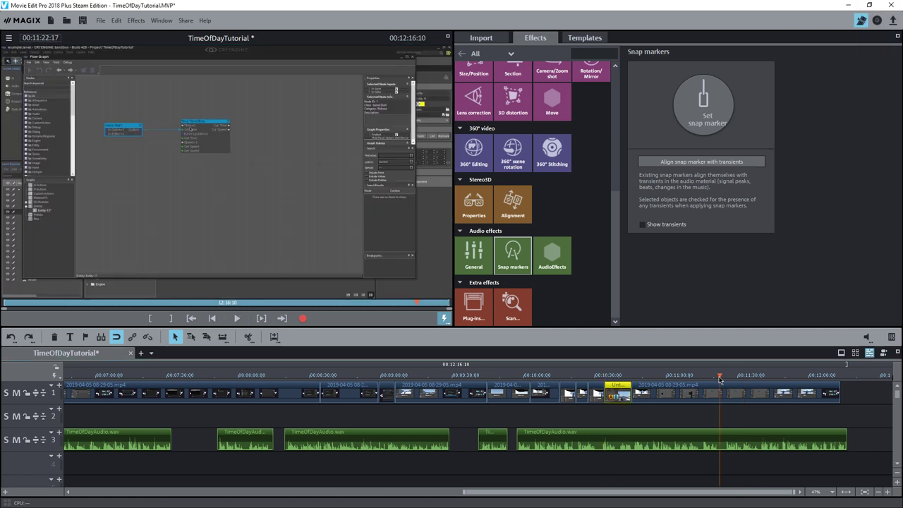
drag(721, 380, 731, 381)
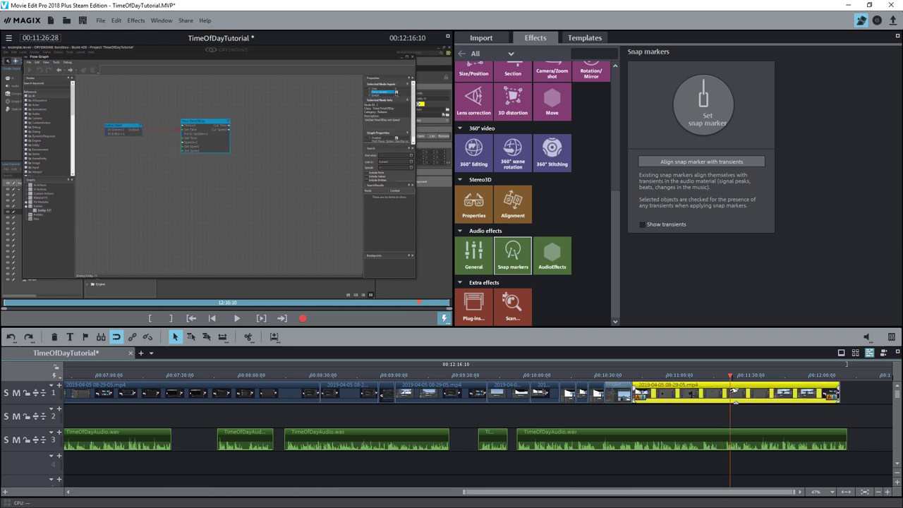
Insert a still image at the playback marker and trim the last clip to end with the audio
right_click(734, 392)
click(766, 230)
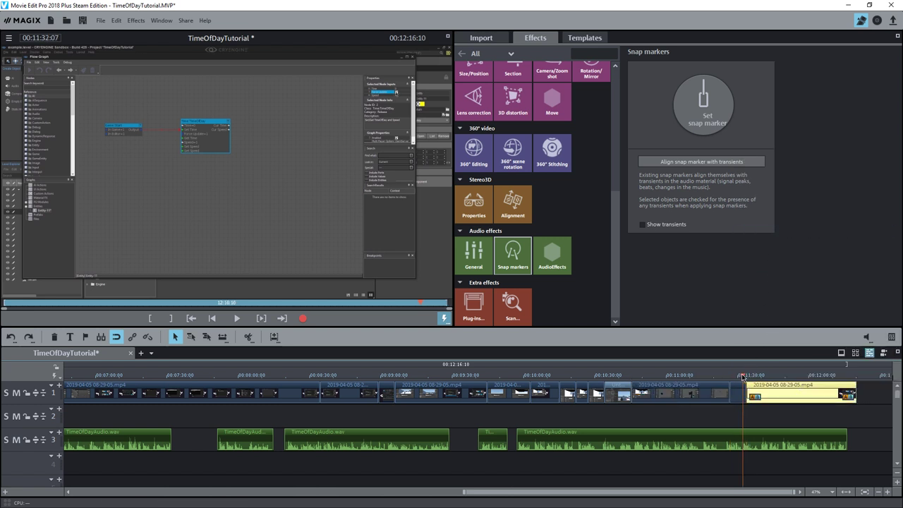
click(236, 319)
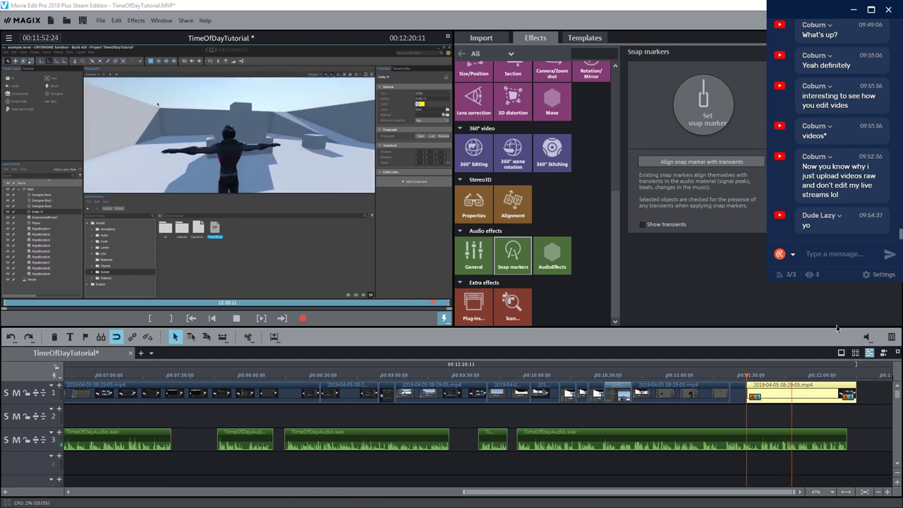
drag(855, 391, 847, 392)
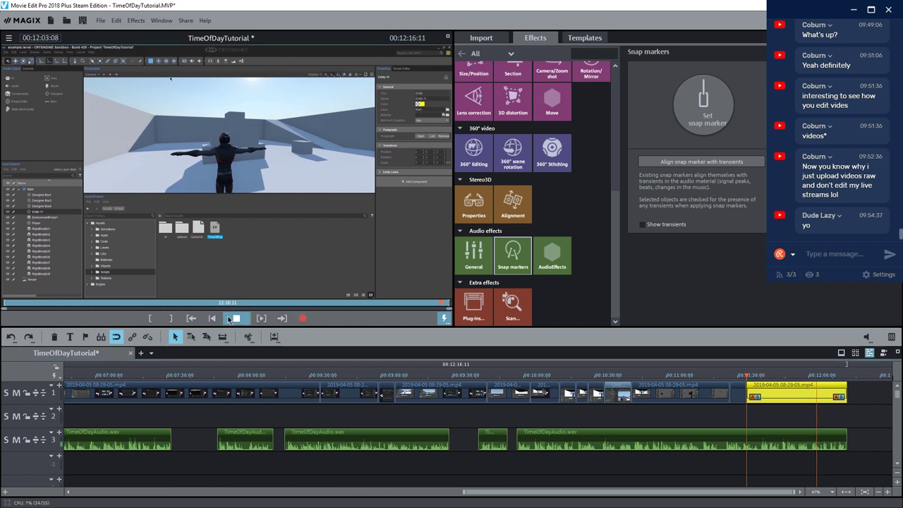
click(231, 318)
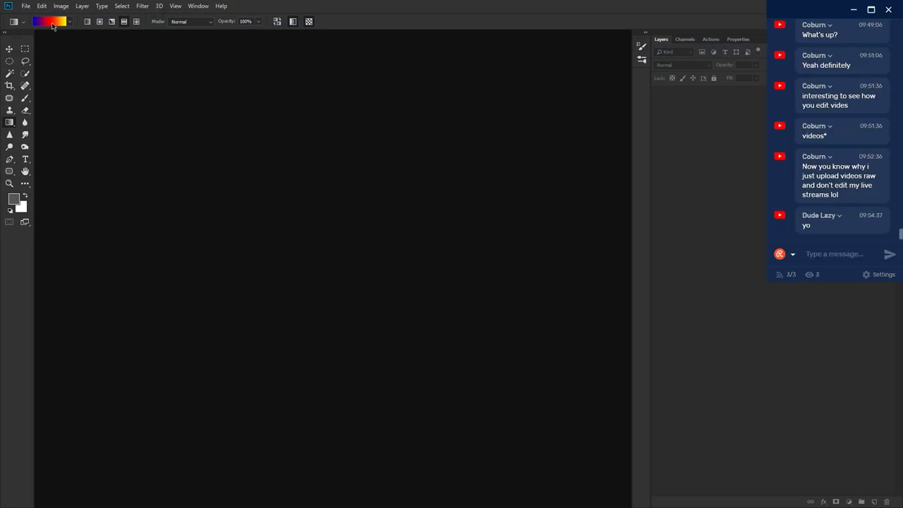
Create a new 1024 × 768 pixel document and dismiss the Generator error
click(25, 7)
click(34, 15)
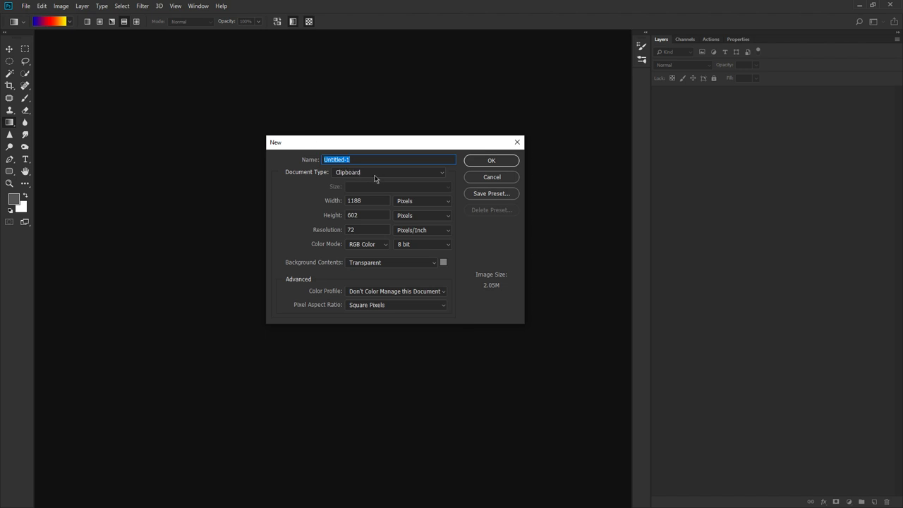
click(365, 203)
click(332, 203)
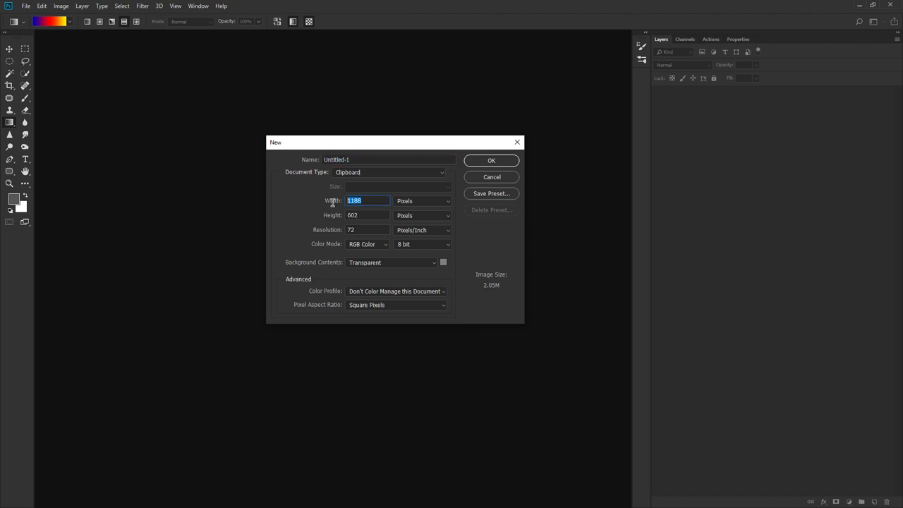
text(1024)
key(Tab)
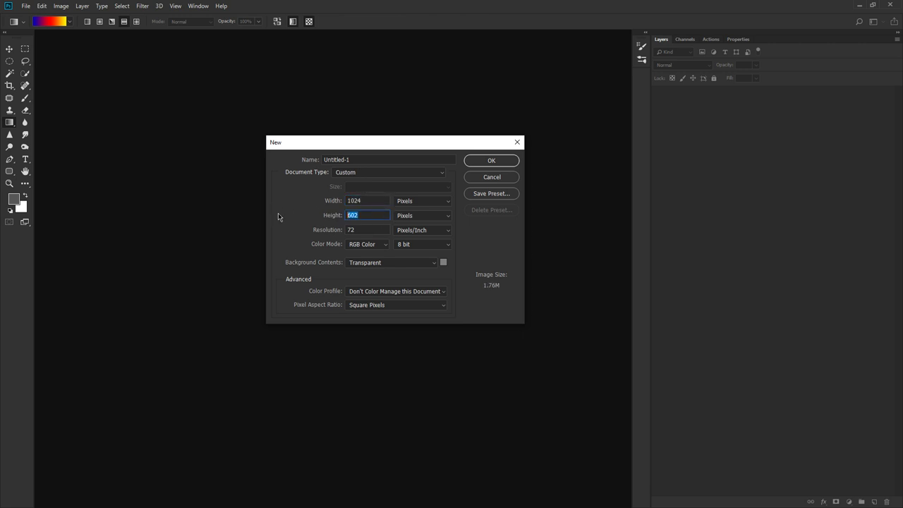
text(768)
click(488, 163)
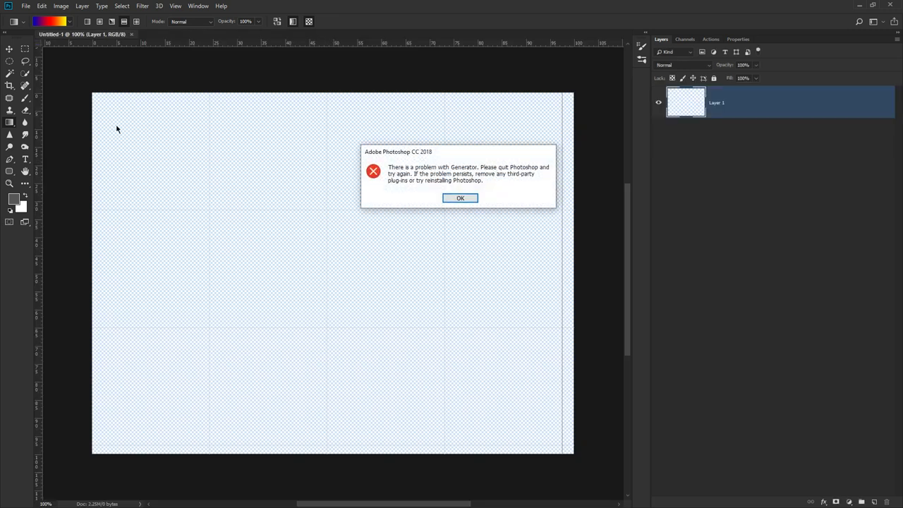
click(462, 199)
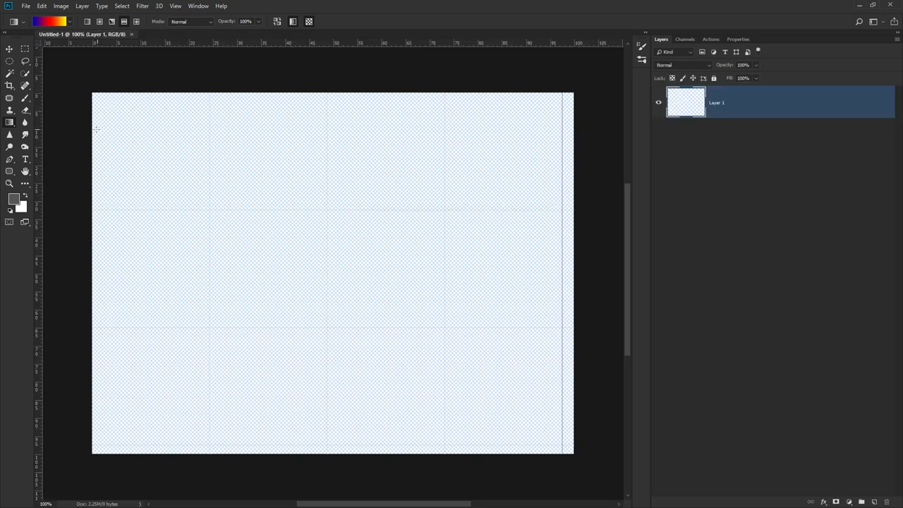
click(27, 161)
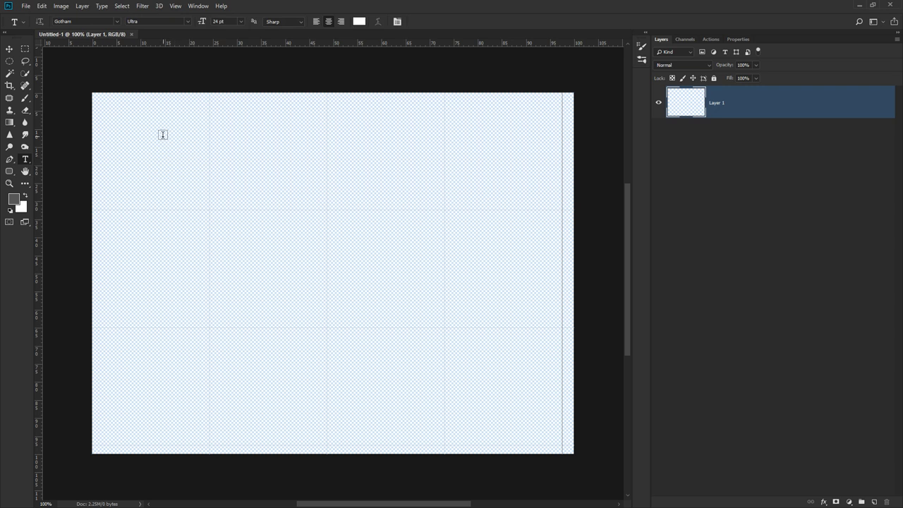
Draw a text box across the canvas, type the heading, and colour it red (ff0000)
drag(162, 136, 493, 381)
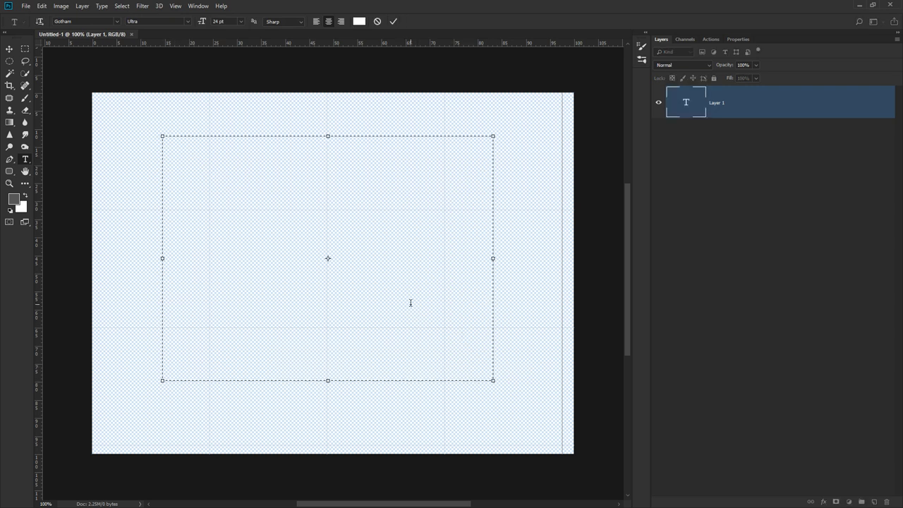
text(Text Effect)
text(Glow)
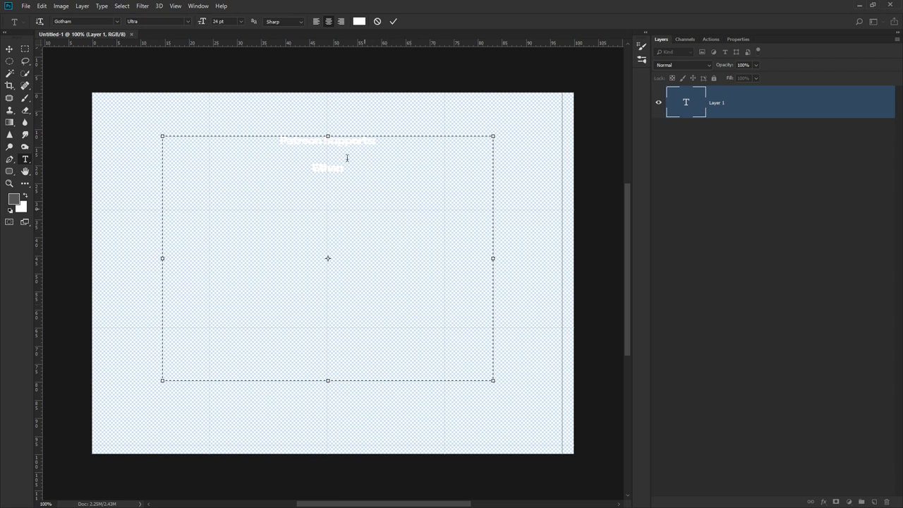
drag(349, 172, 265, 134)
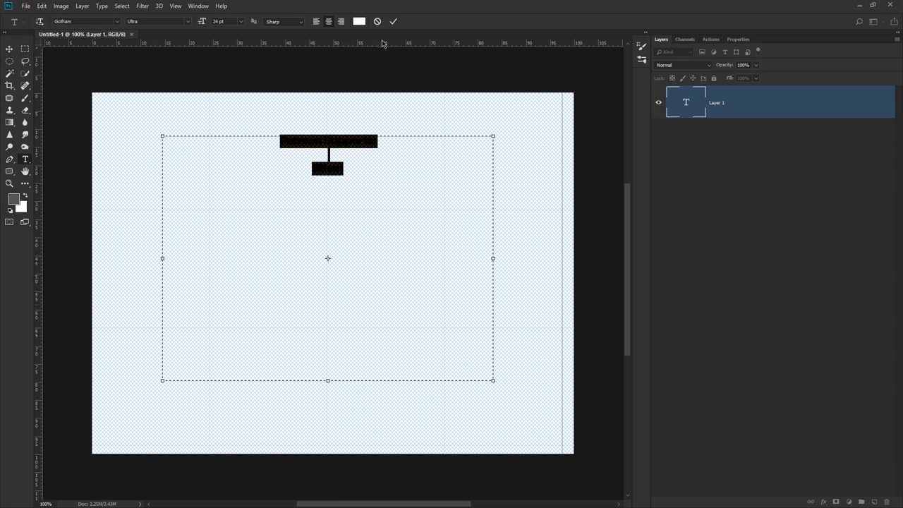
click(361, 22)
text(ff0000)
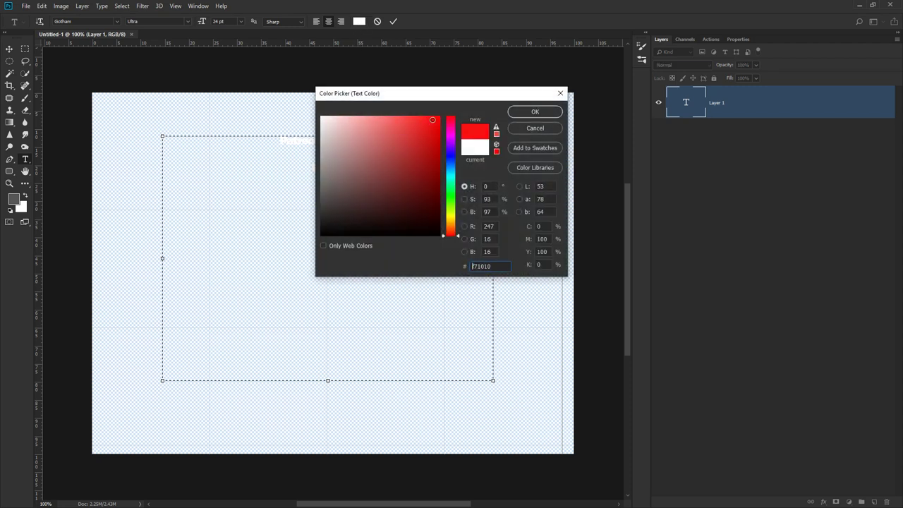
click(535, 112)
click(390, 177)
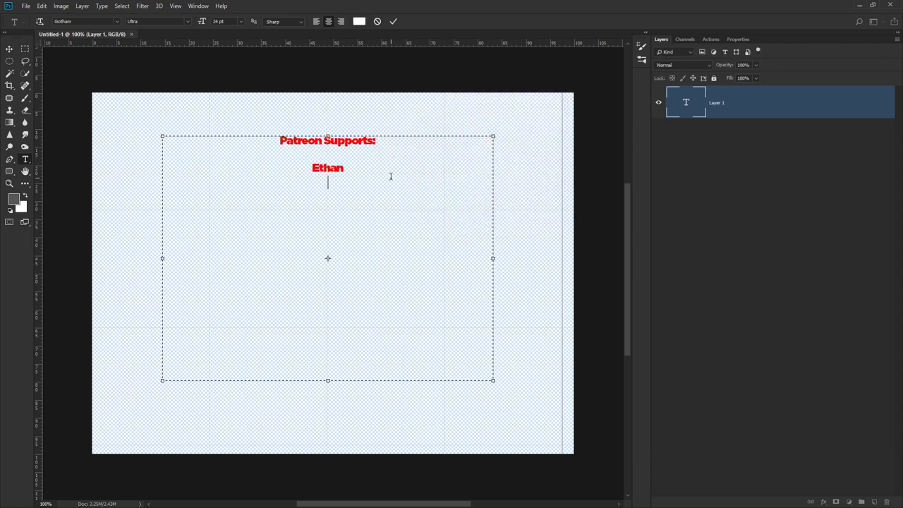
key(ctrl+Return)
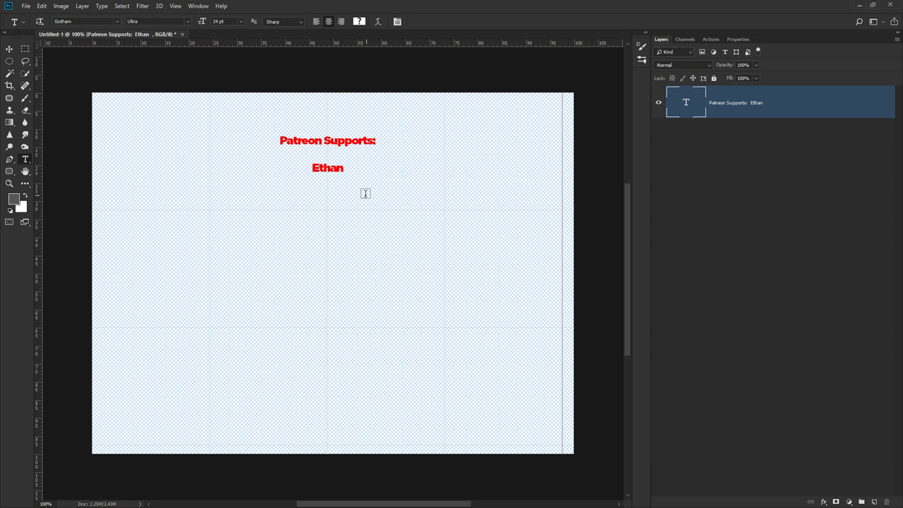
Correct the heading to 'Patreon Supporters:' and add the supporter names on separate lines
click(334, 166)
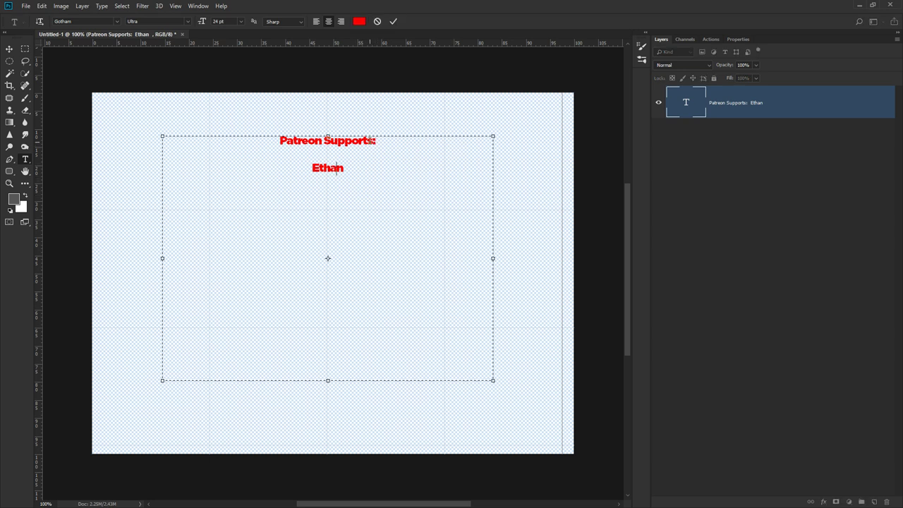
click(367, 140)
text(er)
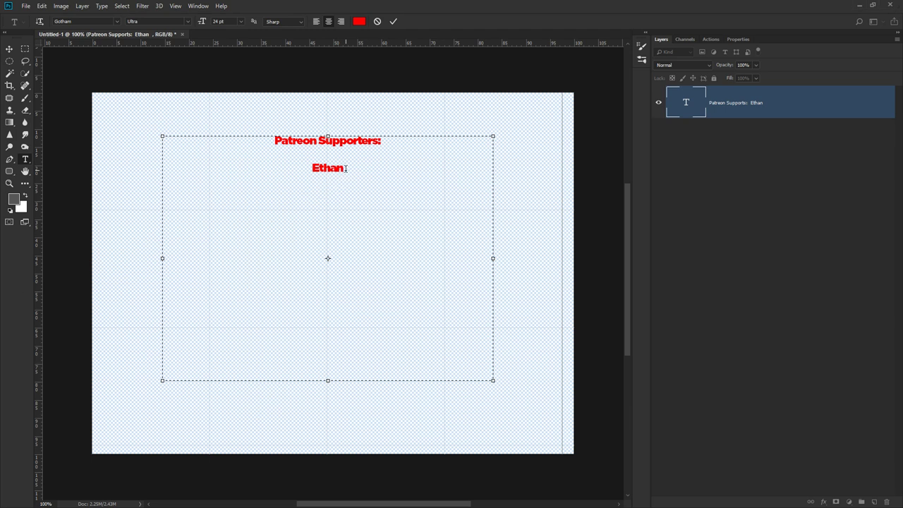
text(oomy Rooms)
key(Return)
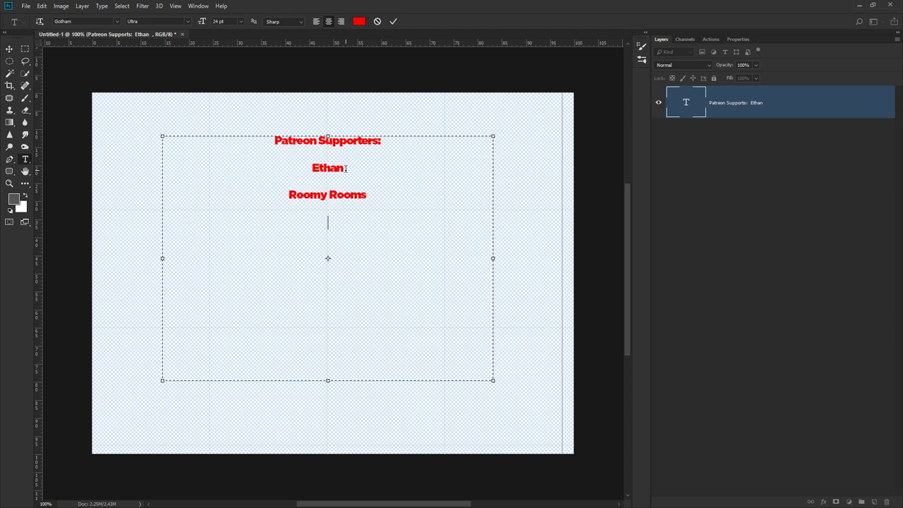
text(Matt Coburn)
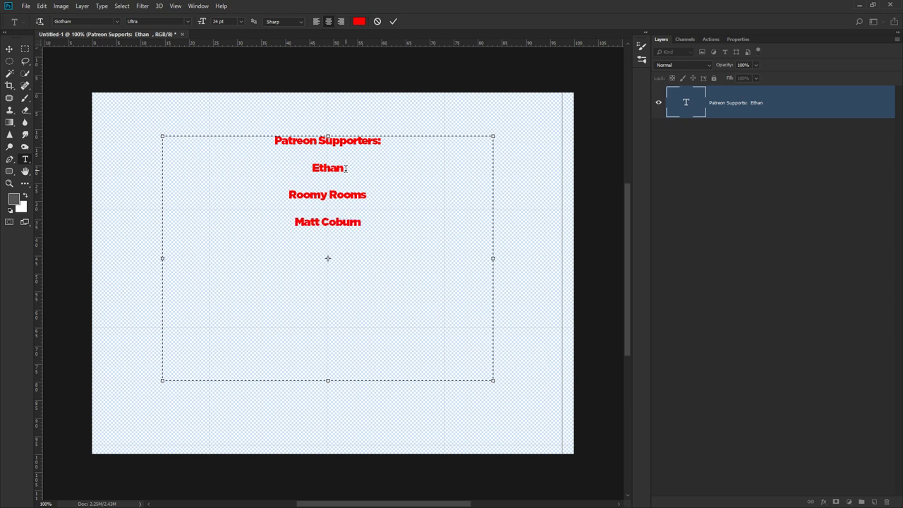
text(COOpala)
drag(362, 244, 244, 140)
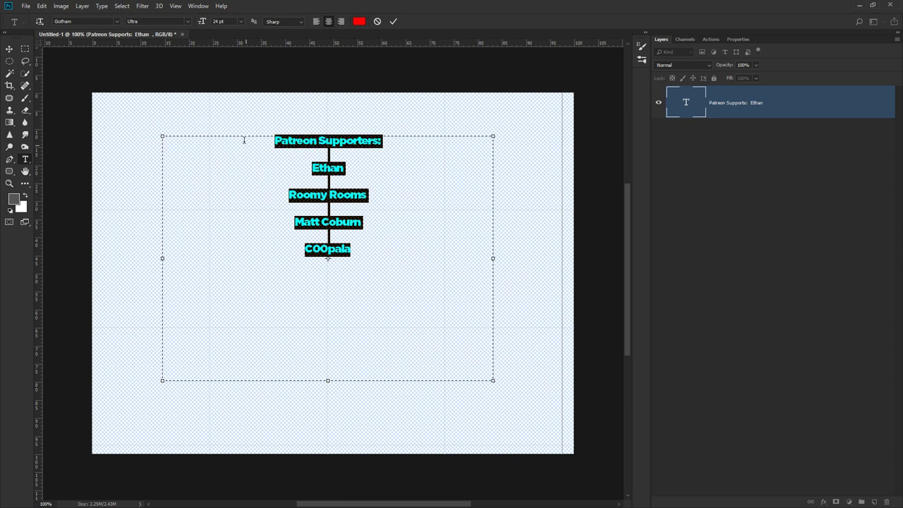
Set the supporters text to 36 pt Goudy Stout and commit the edit
click(240, 22)
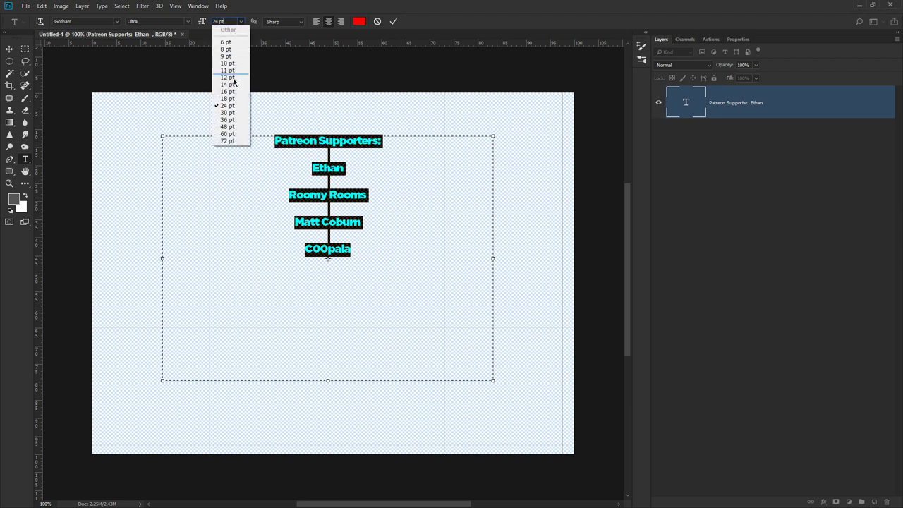
click(234, 118)
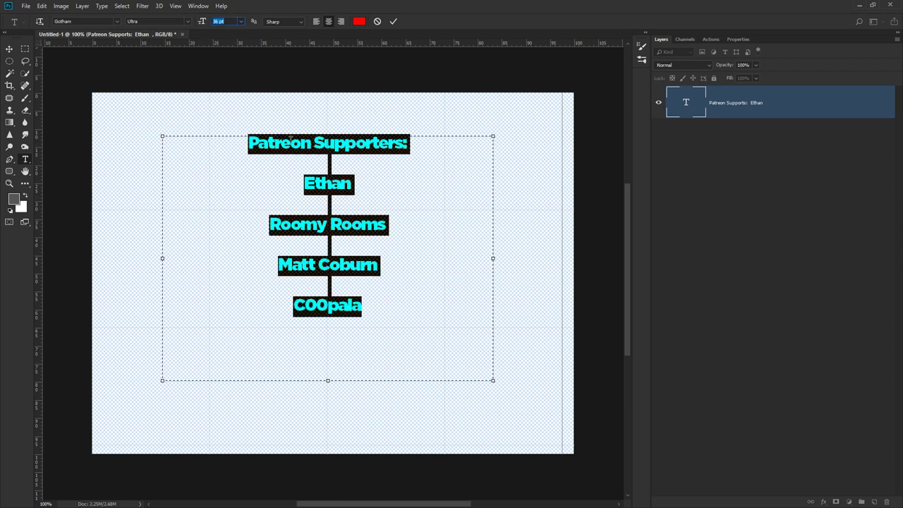
click(116, 21)
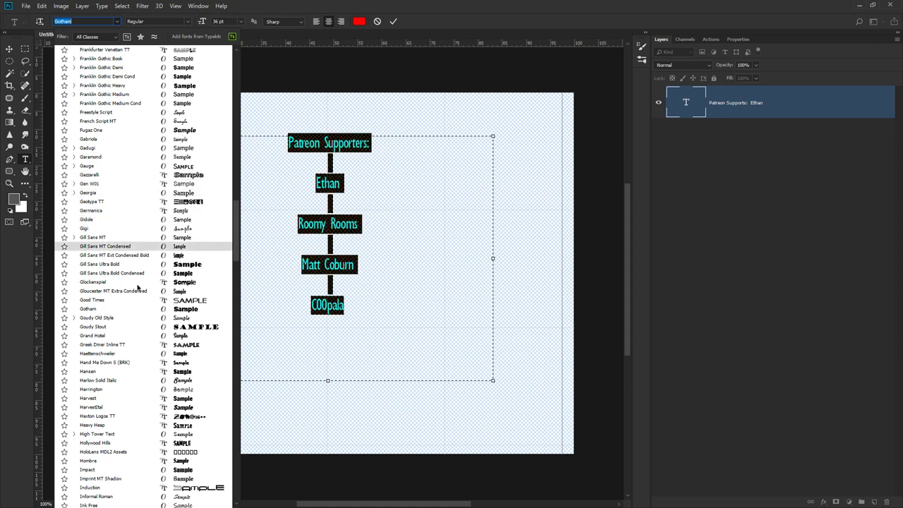
click(135, 324)
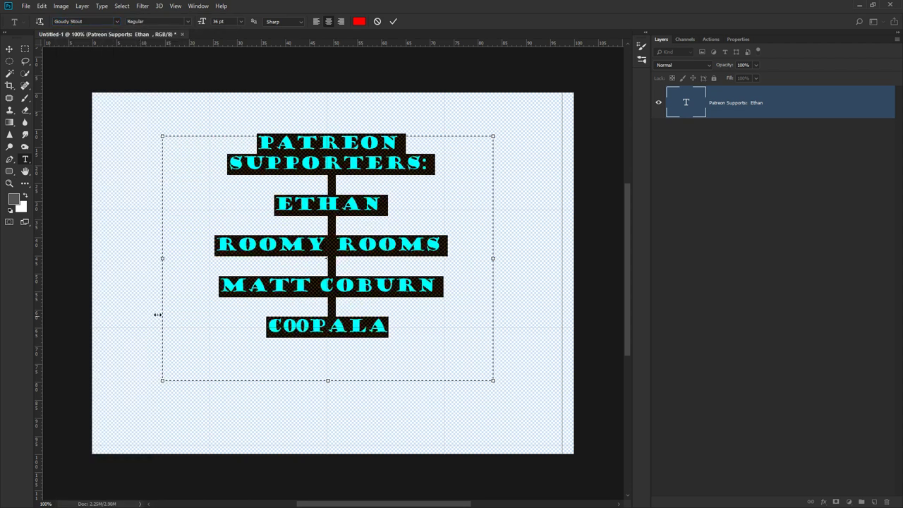
click(196, 293)
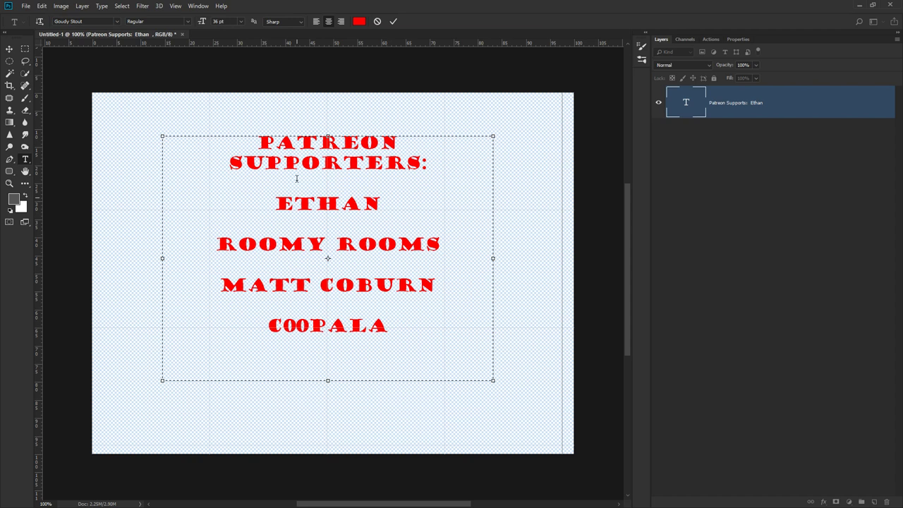
click(394, 21)
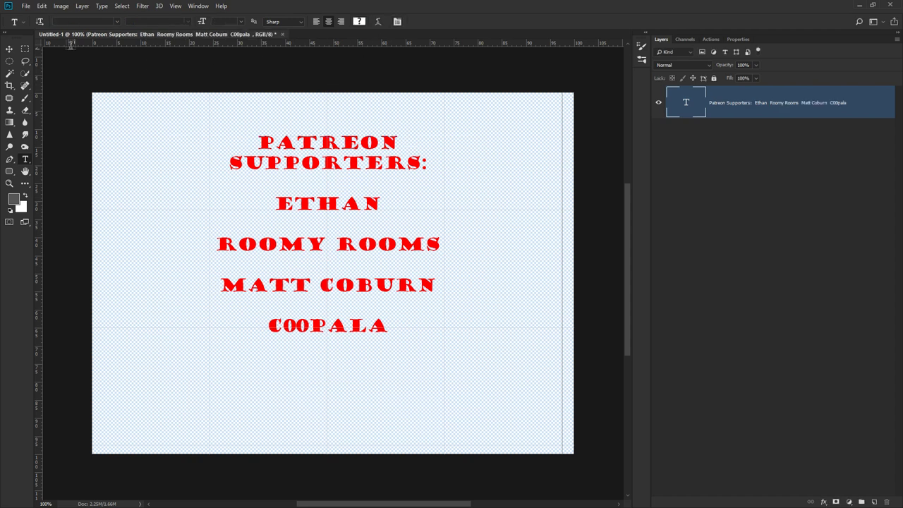
click(26, 6)
Save the image as a PNG named Patreon
click(53, 111)
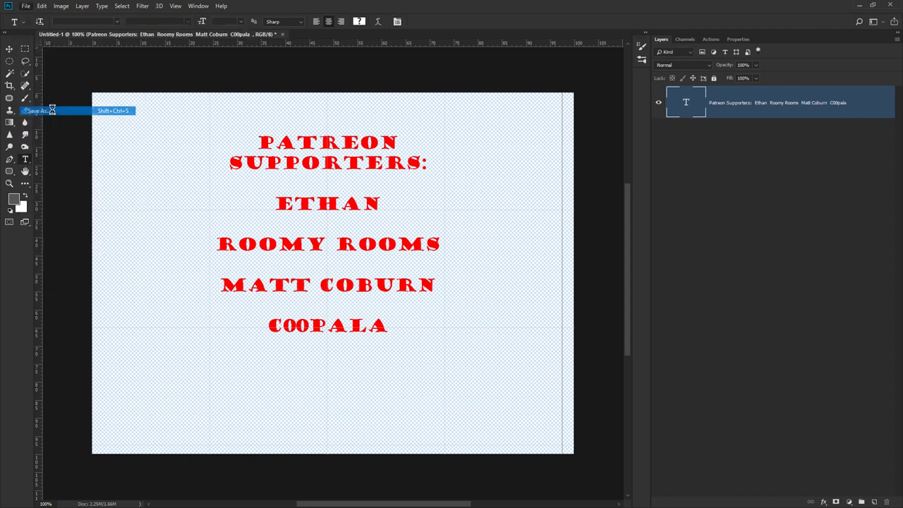
click(110, 219)
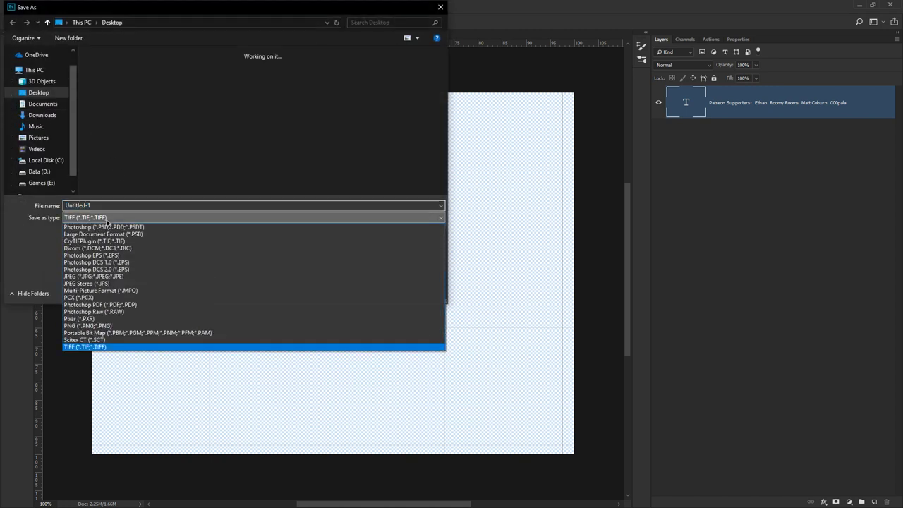
click(113, 318)
click(116, 205)
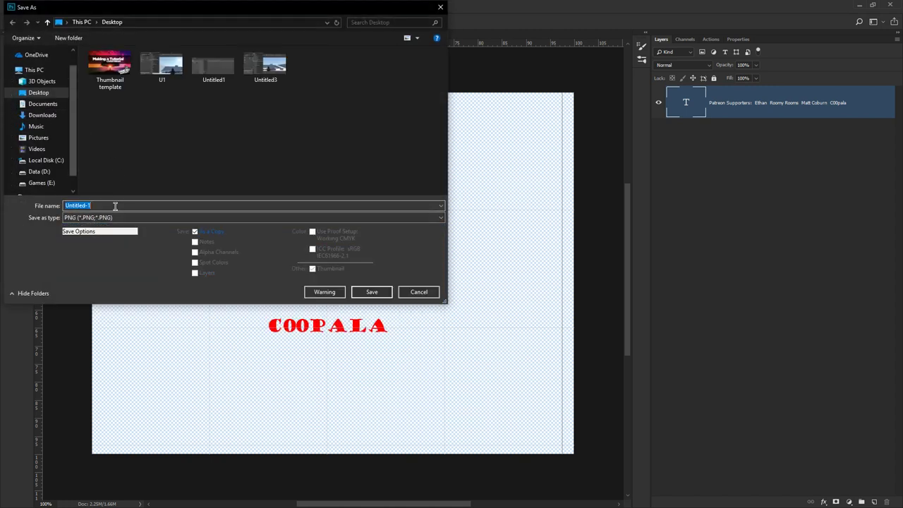
text(Patreon)
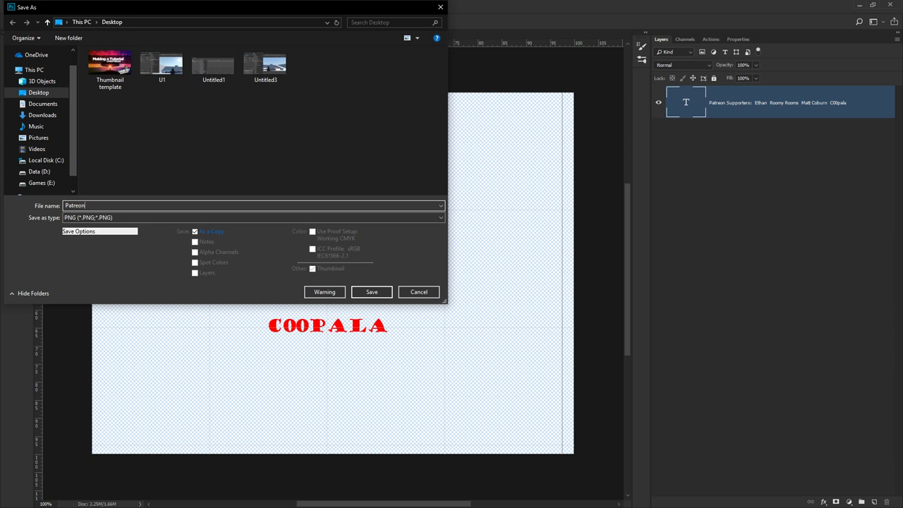
key(Return)
key(Return)
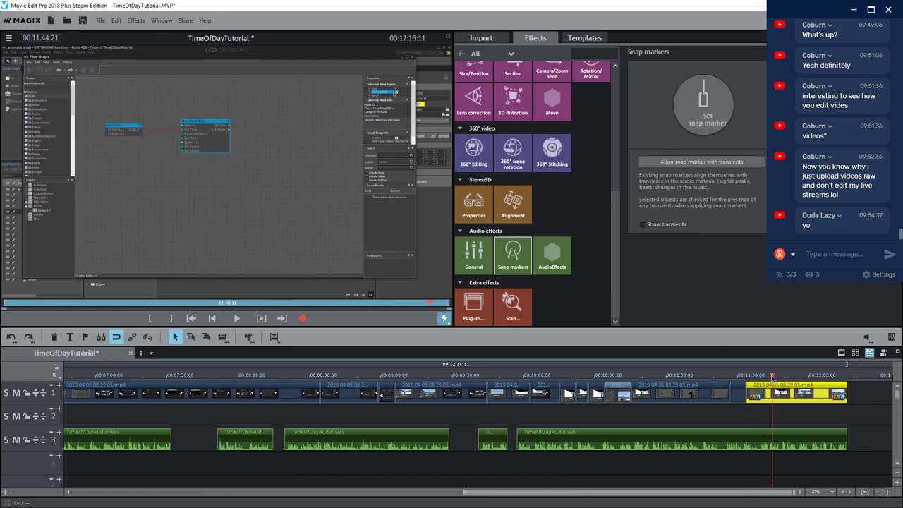
Set the playhead to about 00:12:01 and drop Patreon.png onto track 2 there
drag(775, 378, 799, 386)
click(238, 318)
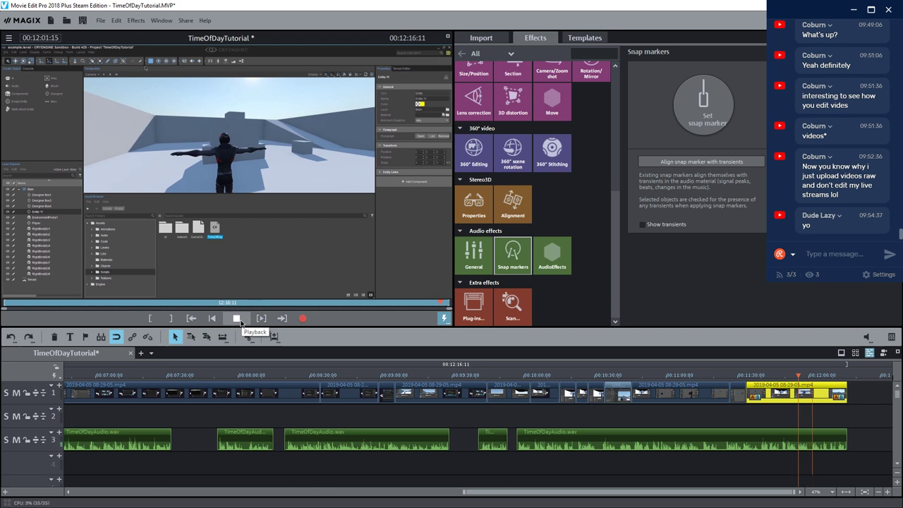
click(237, 318)
click(810, 379)
drag(810, 381, 813, 380)
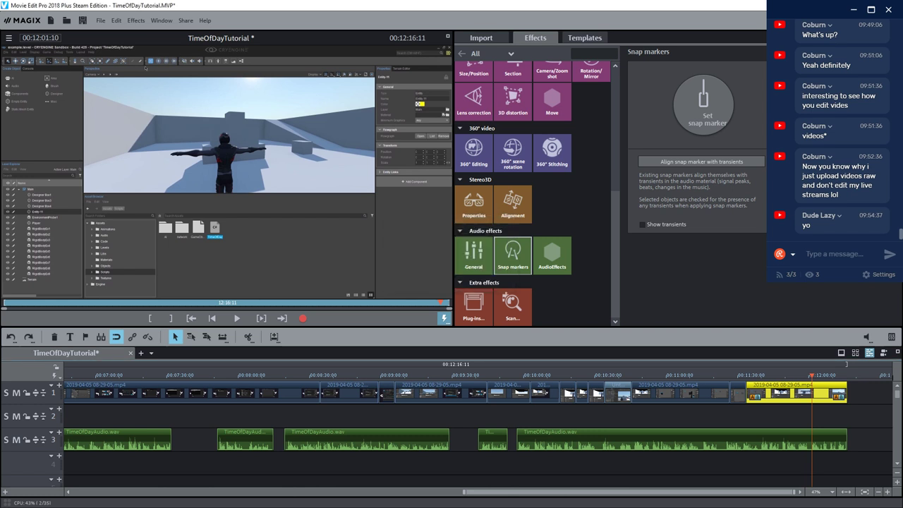
drag(471, 392, 827, 418)
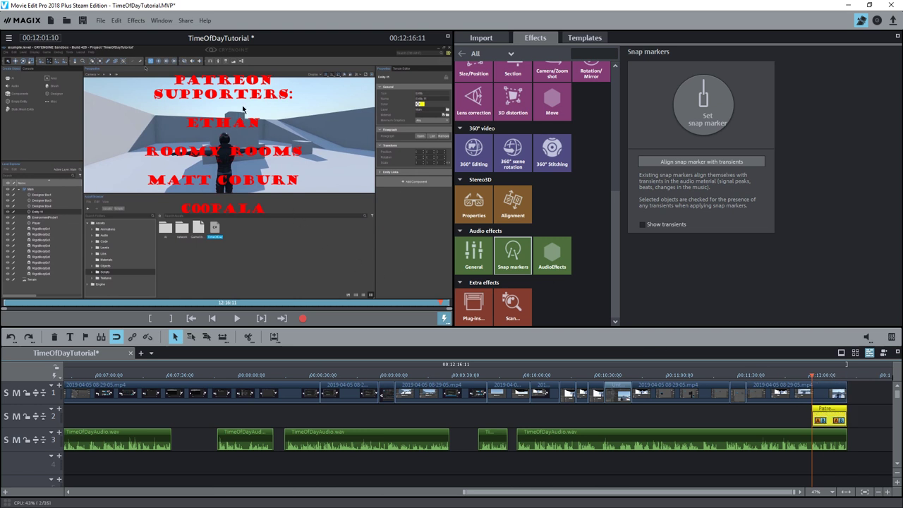
Move the Patreon title up-left and scale it to 162% zoom so the names fill the frame
scroll(484, 242, up, 2)
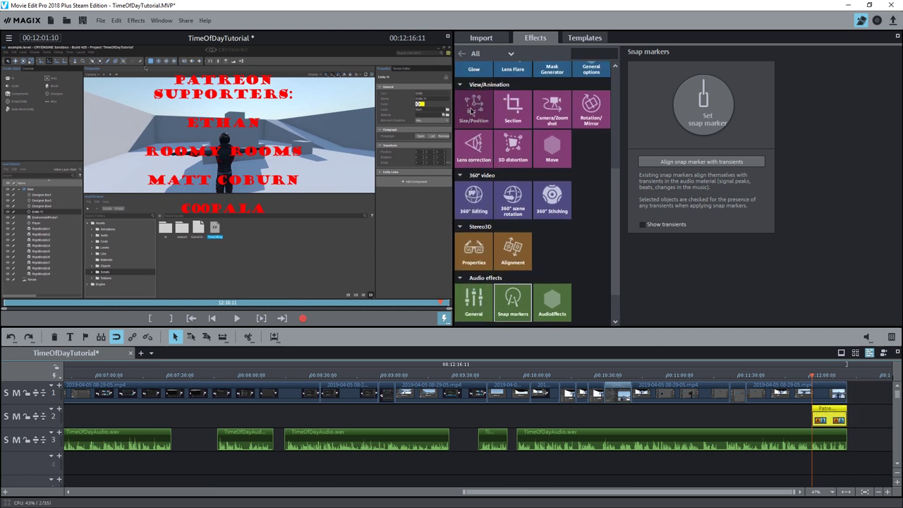
click(268, 143)
drag(214, 121, 110, 96)
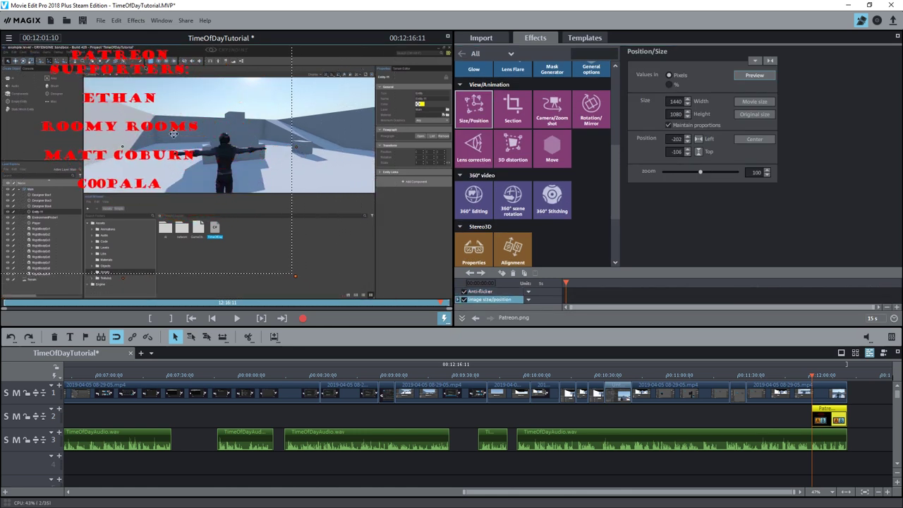
drag(295, 275, 607, 435)
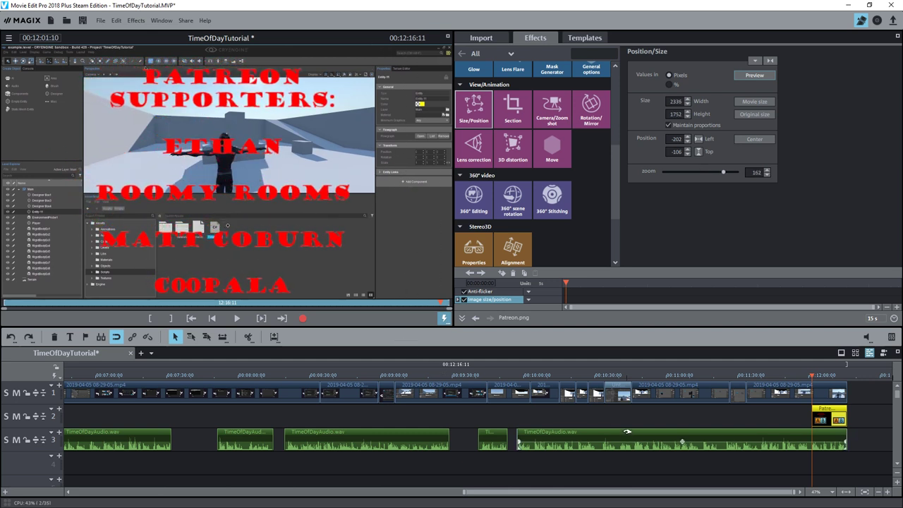
drag(264, 199, 266, 192)
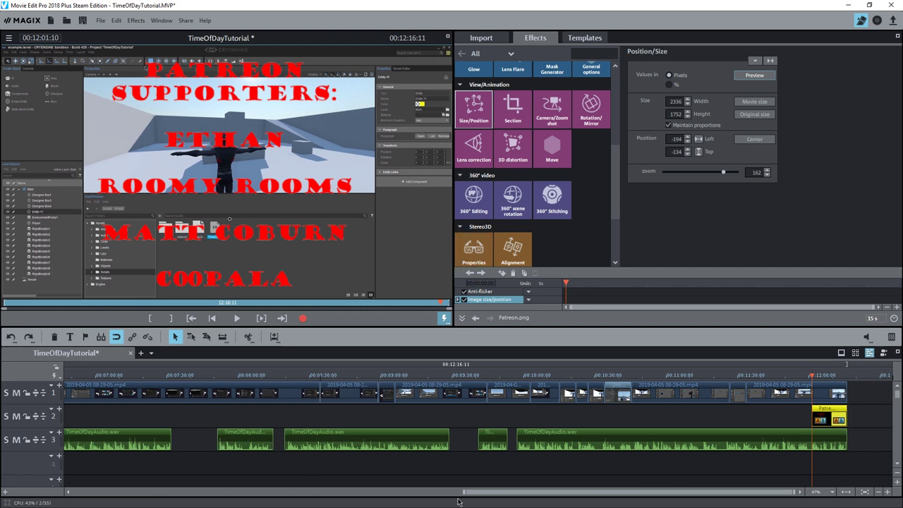
drag(484, 495, 91, 491)
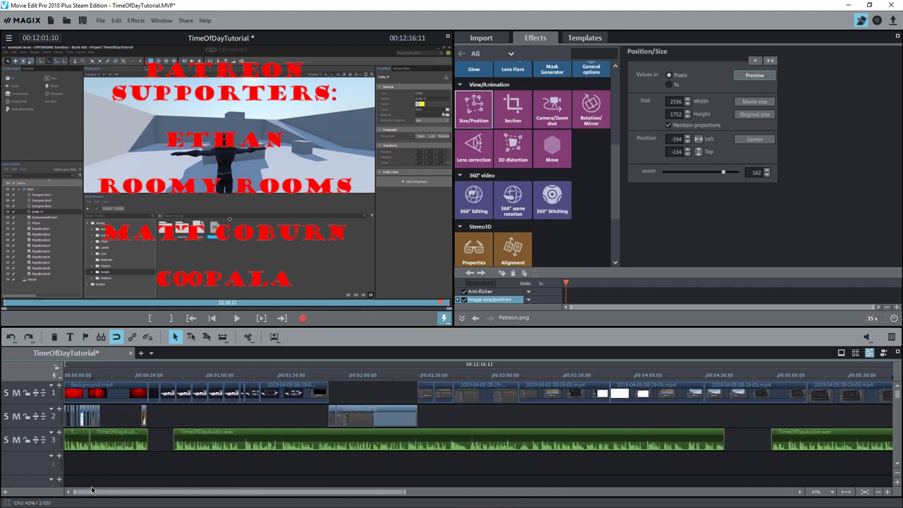
Paste a copy of the intro clip at the project end, extending it to 12:21:08
click(153, 392)
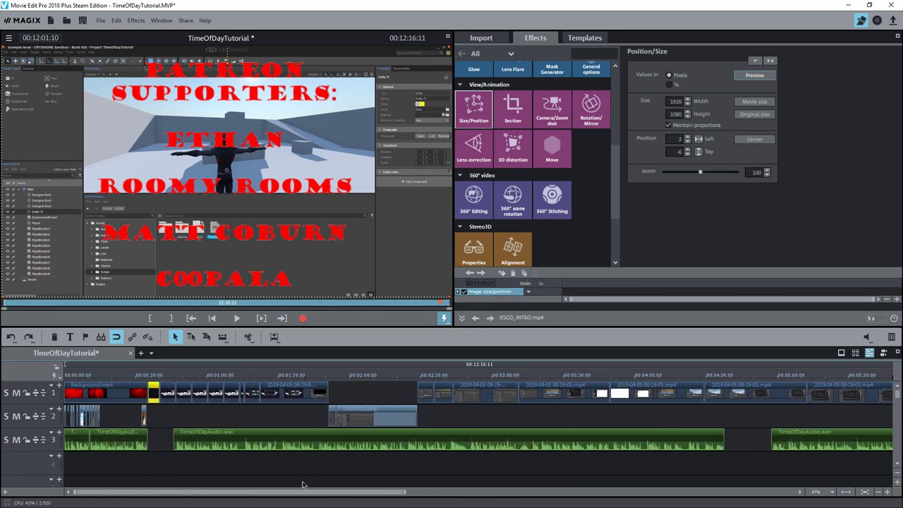
drag(298, 493, 868, 472)
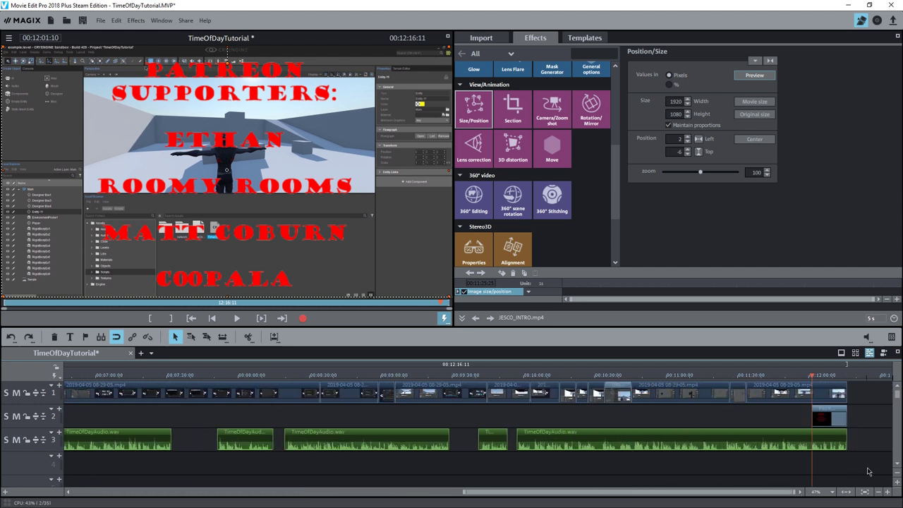
click(848, 379)
key(ctrl+v)
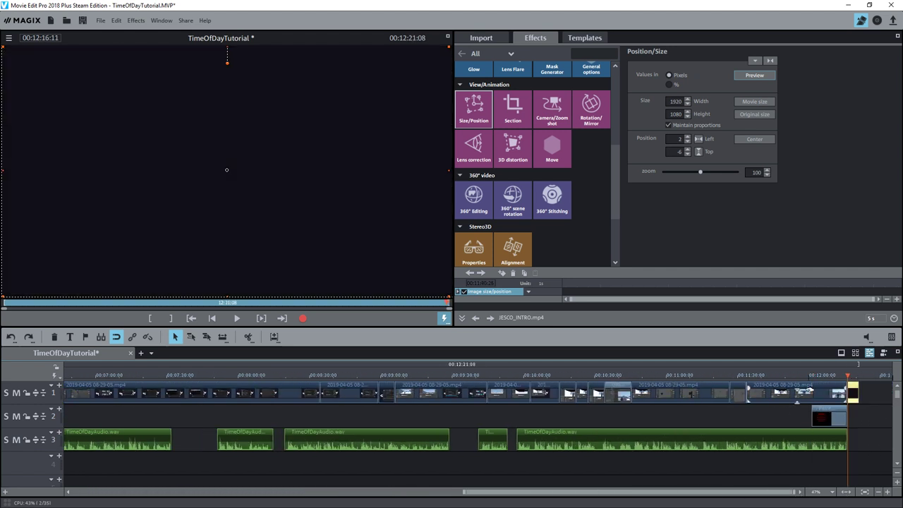
Play from about 00:00:29 to review the intro, then select the clip following it
key(Home)
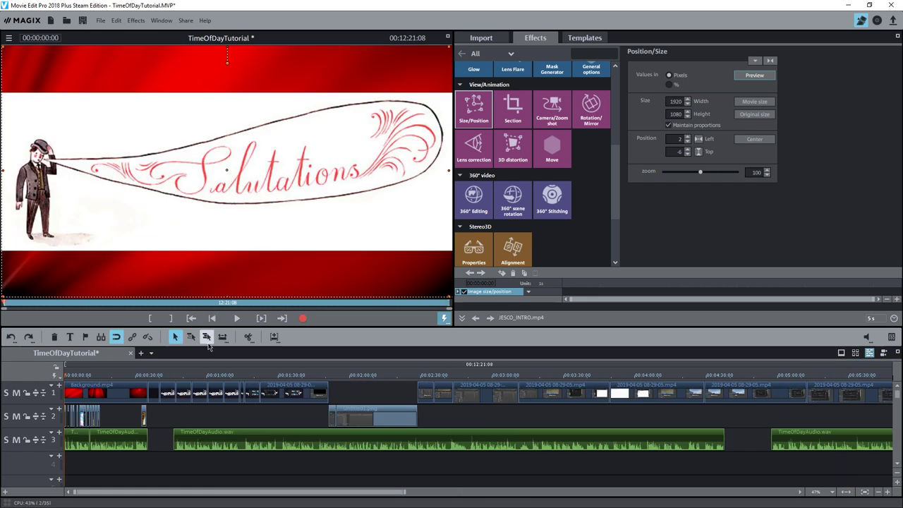
click(132, 376)
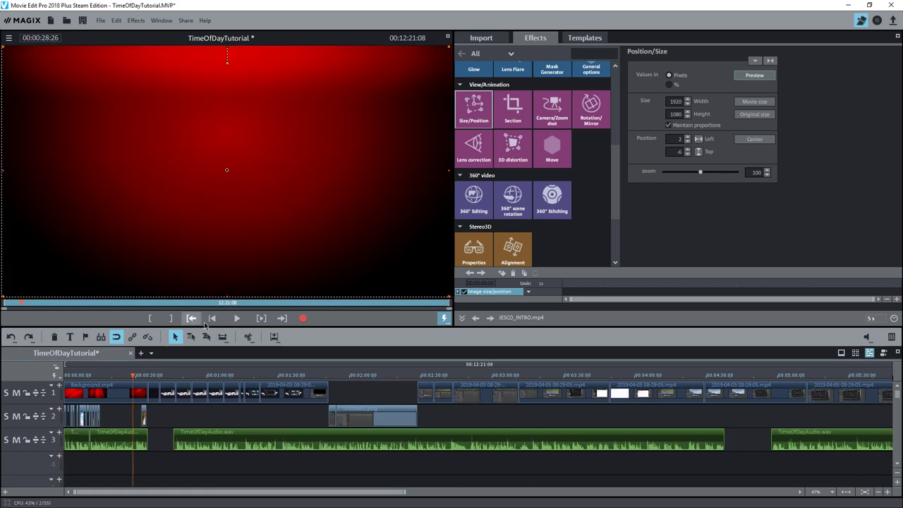
click(237, 318)
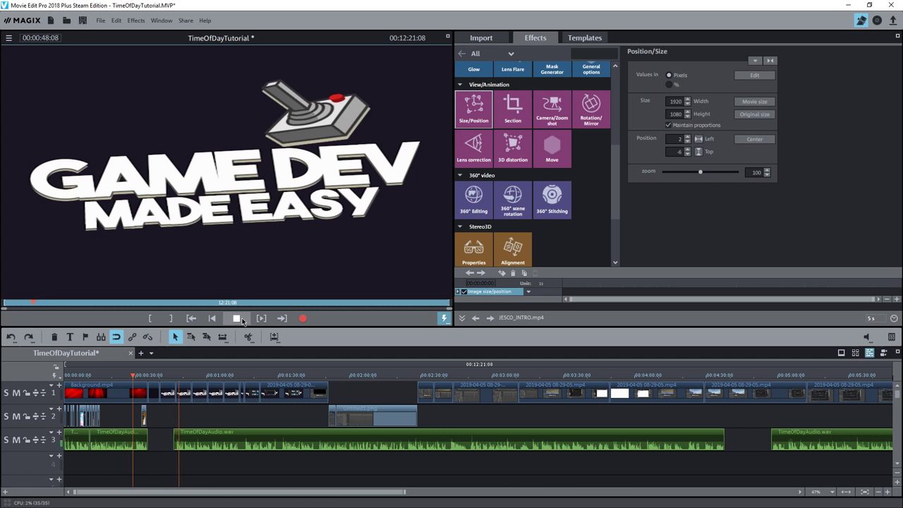
click(238, 319)
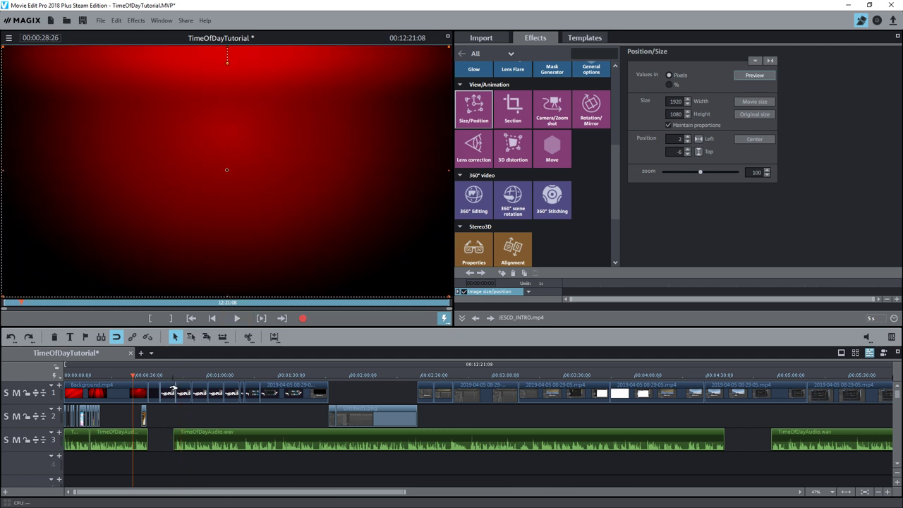
click(173, 389)
Delete the clip after the intro and slide all later clips left to close the gap
key(Delete)
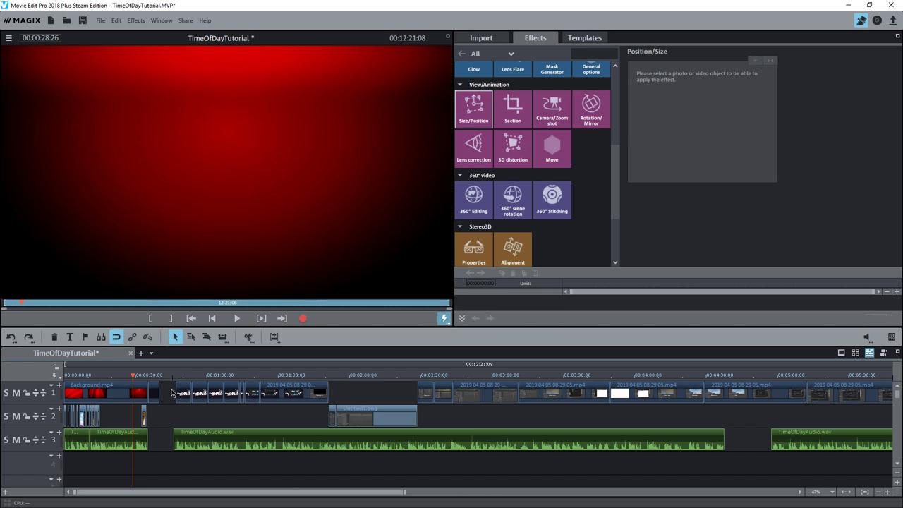
drag(165, 471, 579, 404)
scroll(580, 403, down, 2)
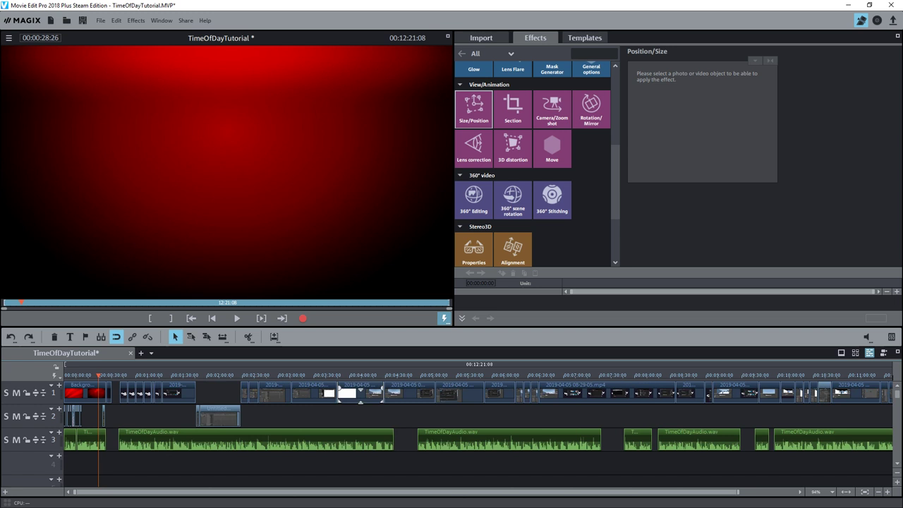
scroll(585, 390, down, 2)
key(ctrl+a)
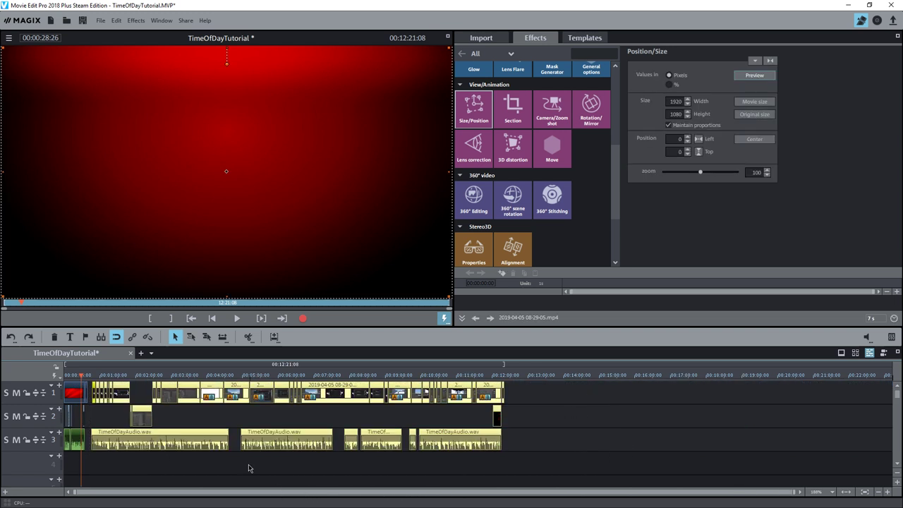
scroll(248, 469, up, 6)
scroll(252, 461, up, 2)
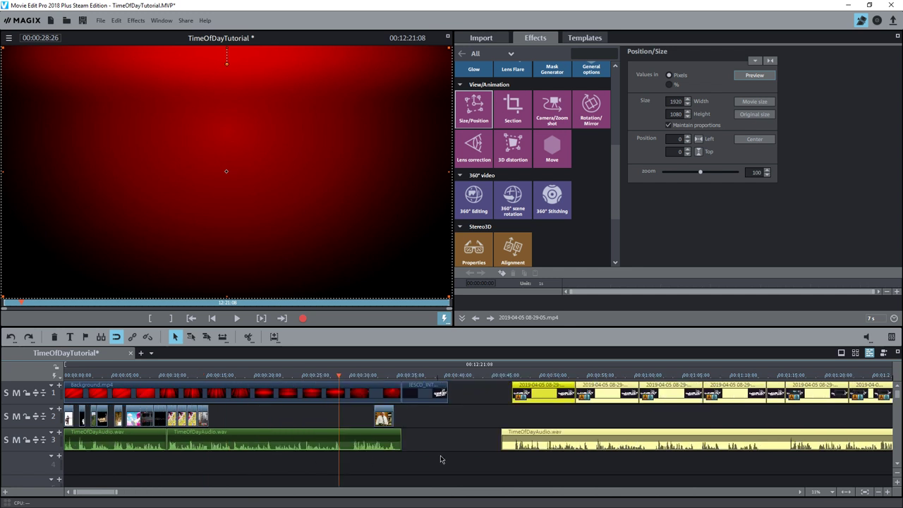
drag(540, 437, 478, 438)
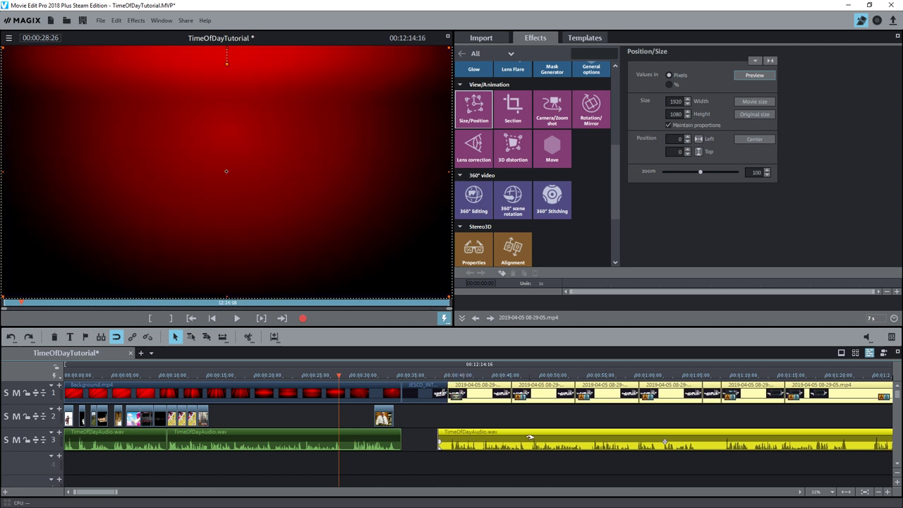
click(436, 422)
Play across the join to check the cut, now ending at 00:12:14:16
click(439, 376)
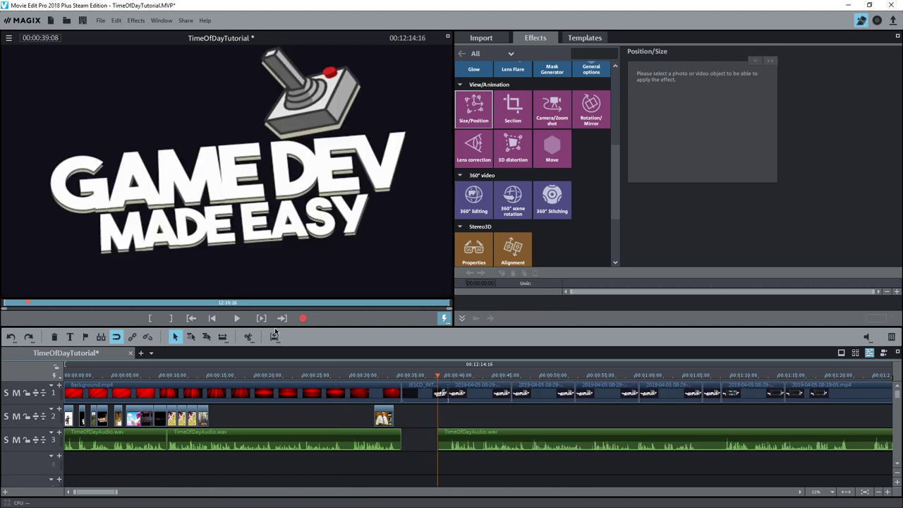
click(236, 318)
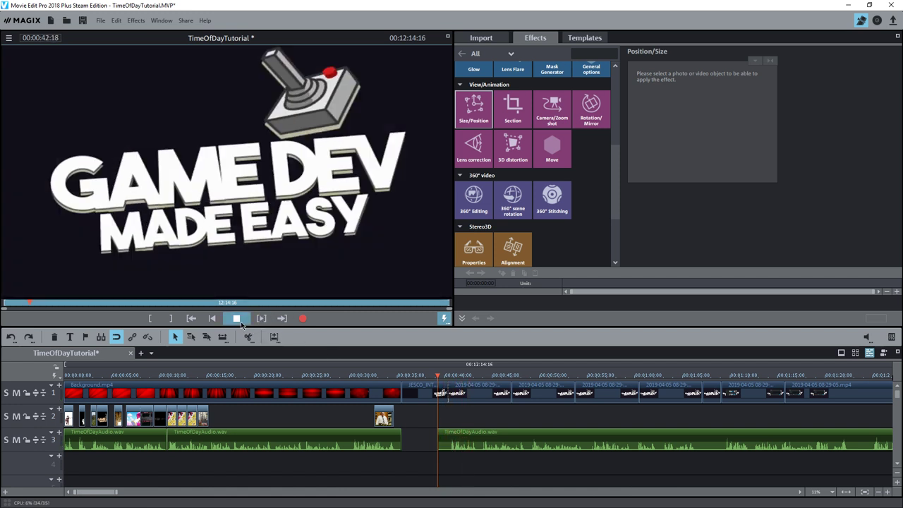
click(236, 318)
scroll(433, 417, down, 3)
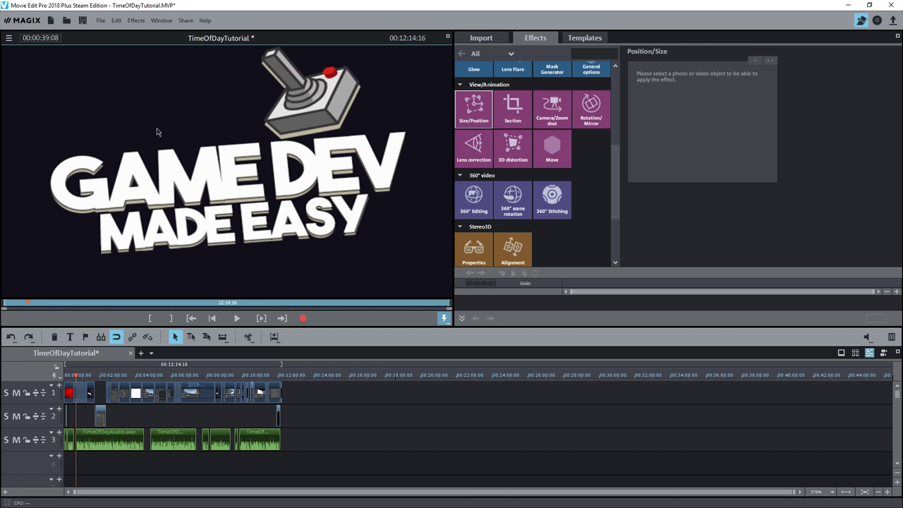
Save the project and return to its start
click(100, 21)
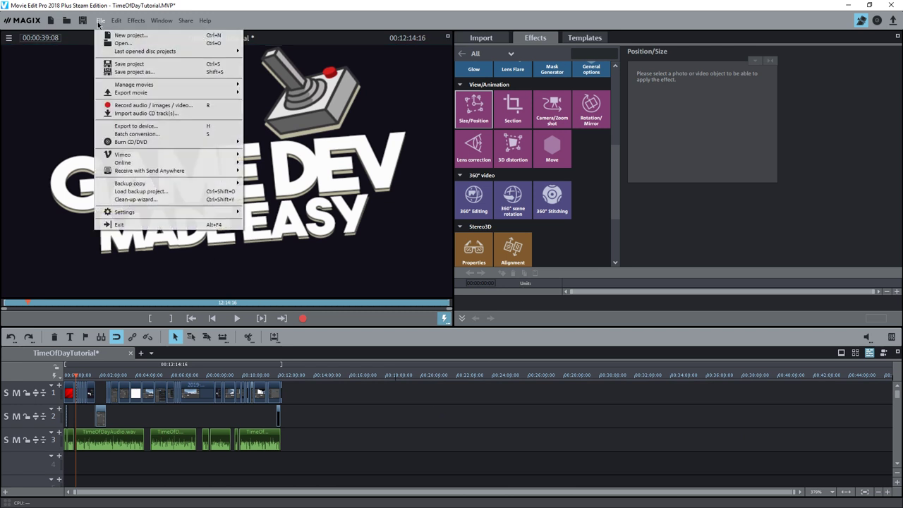
click(123, 63)
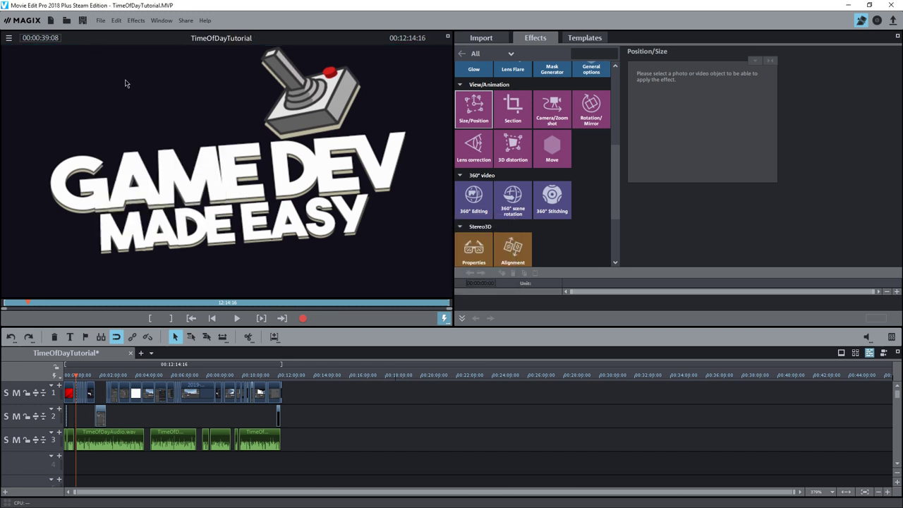
click(191, 318)
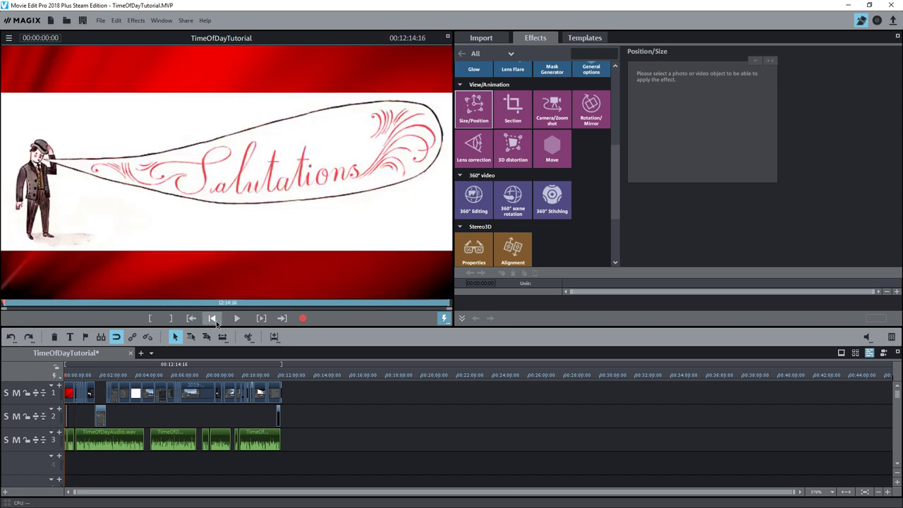
Export the movie as MPEG-4 video to TimeOfDayTutorial.mp4 at 1920x1080
click(100, 20)
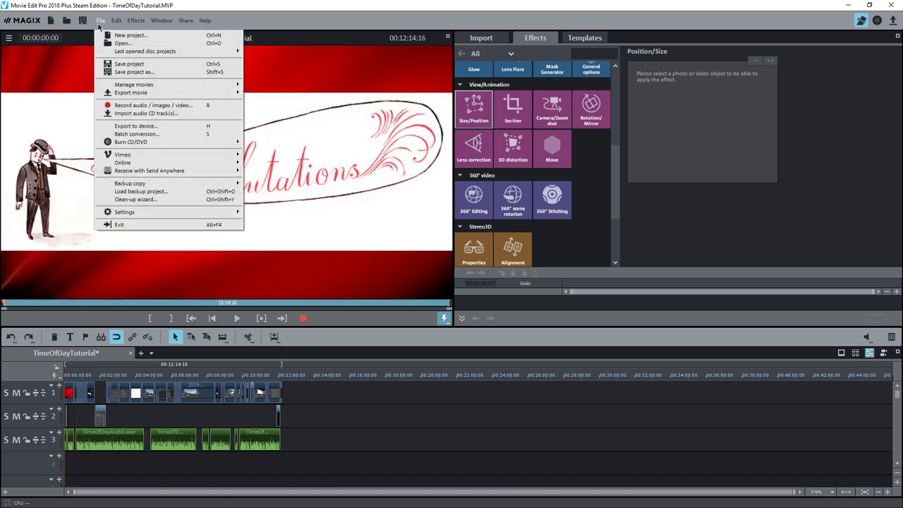
mouse_move(131, 86)
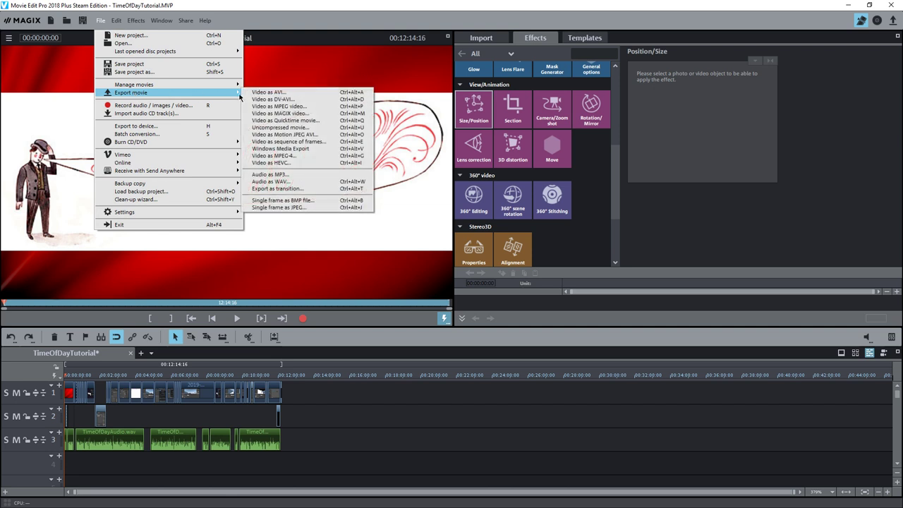
click(278, 158)
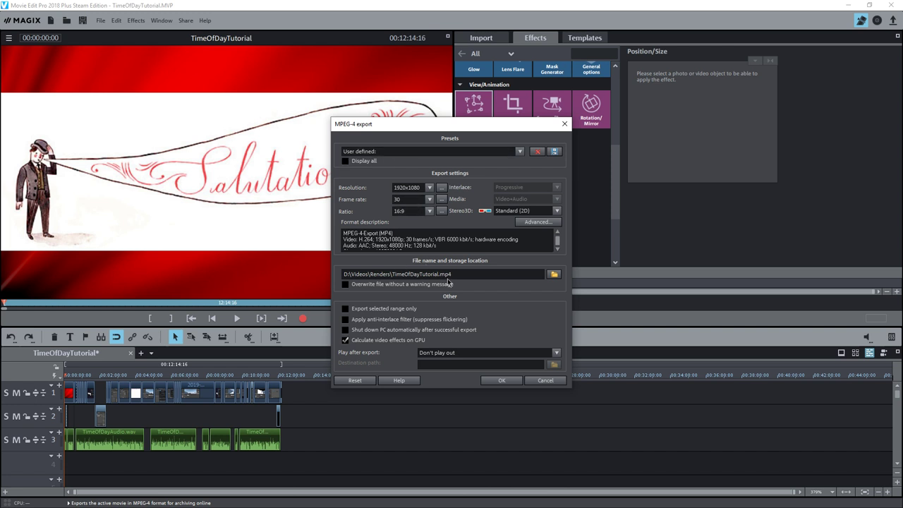
click(500, 384)
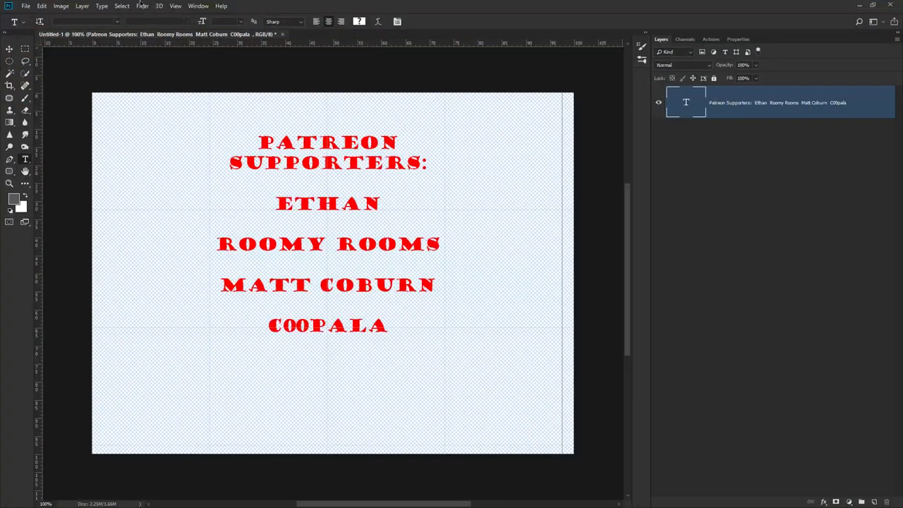
Close the Untitled-1 document without saving
click(25, 5)
click(42, 75)
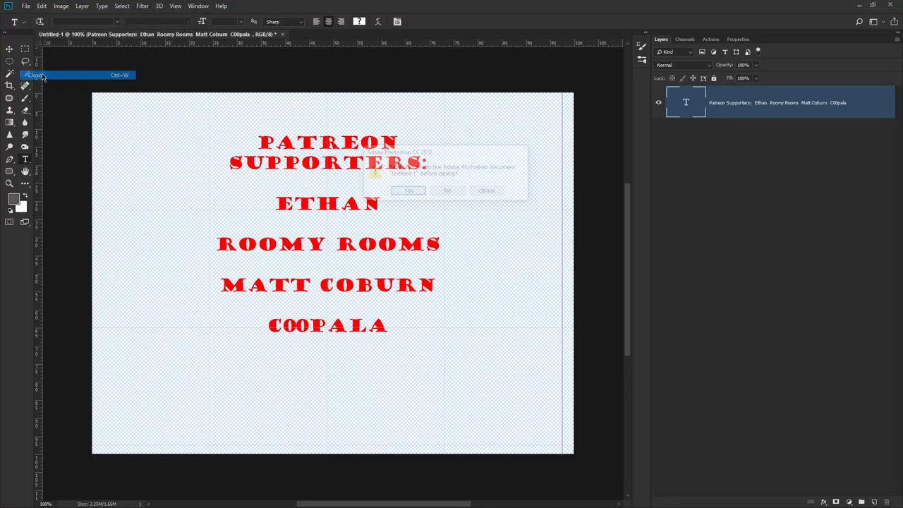
click(445, 192)
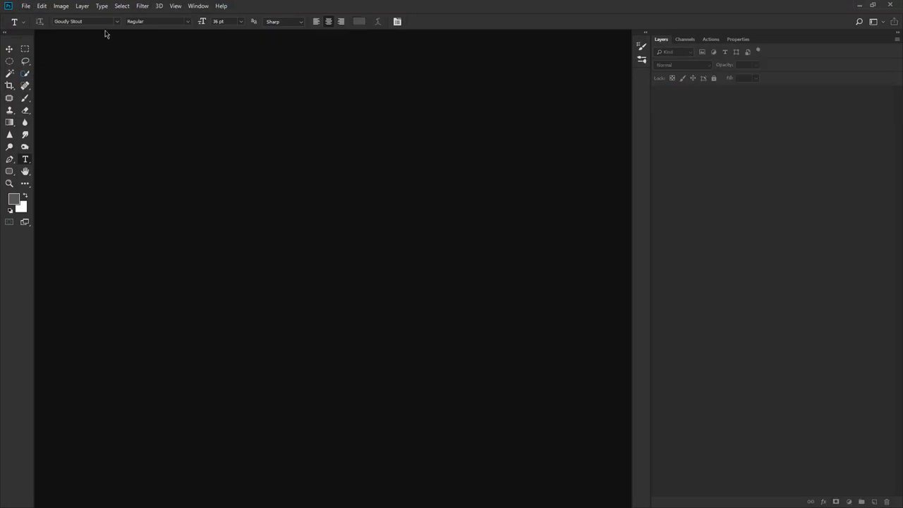
Open Thumbnail template.psd from the Main files folder on the D: drive
click(26, 6)
click(31, 26)
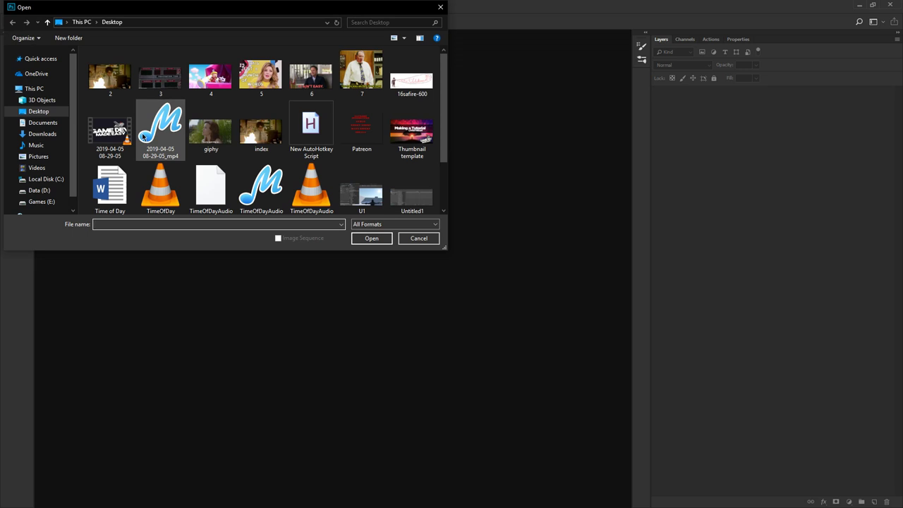
click(41, 191)
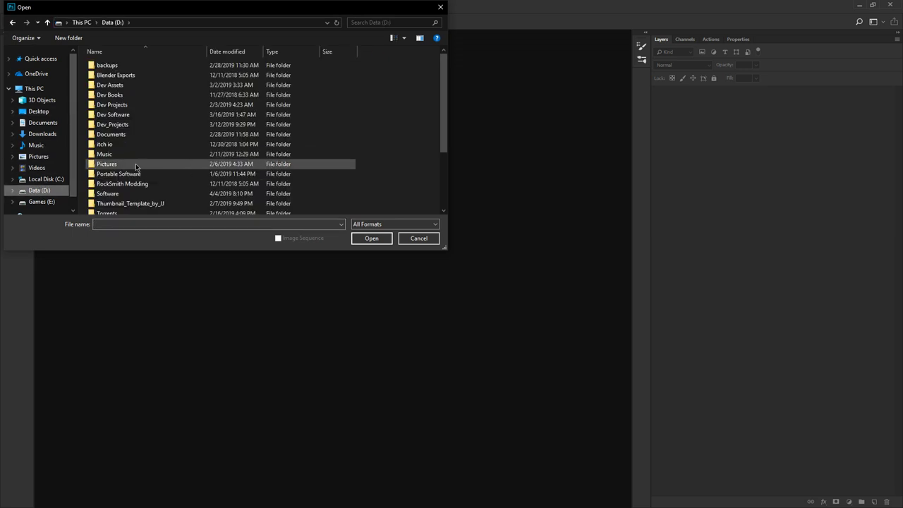
double_click(131, 204)
double_click(125, 68)
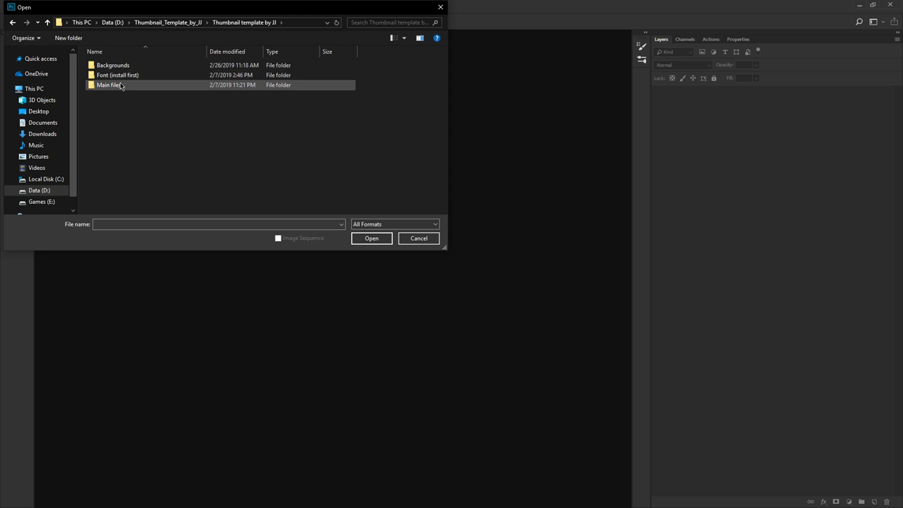
double_click(120, 83)
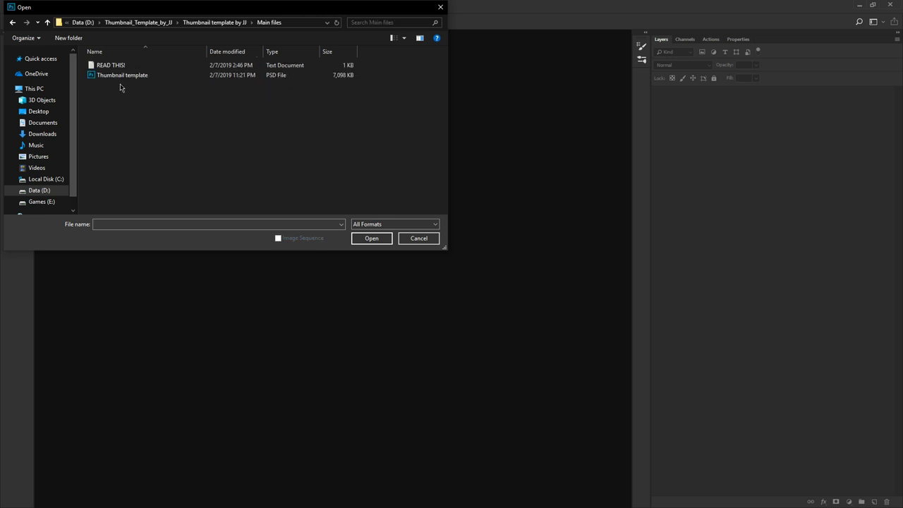
double_click(119, 75)
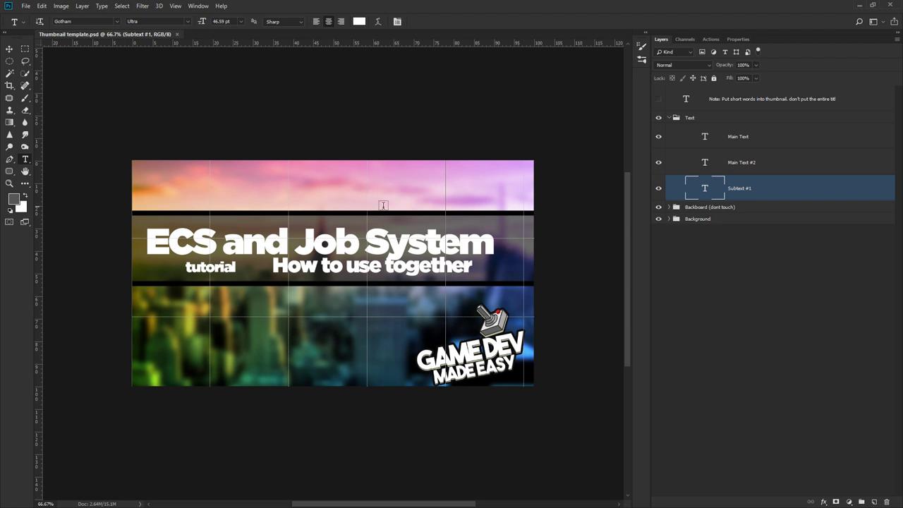
Change the title to 'Time of Day Settings' and the subtitle to 'CryEngine'
click(745, 137)
double_click(706, 137)
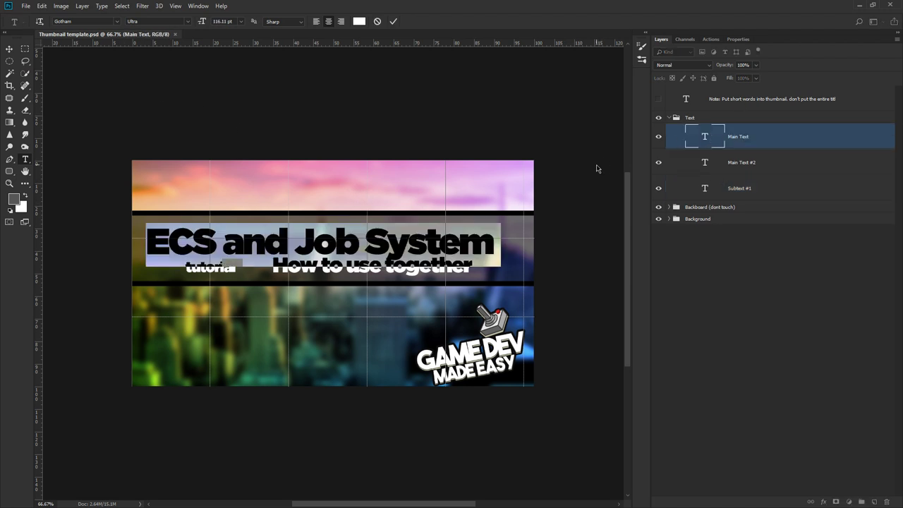
text(Time of)
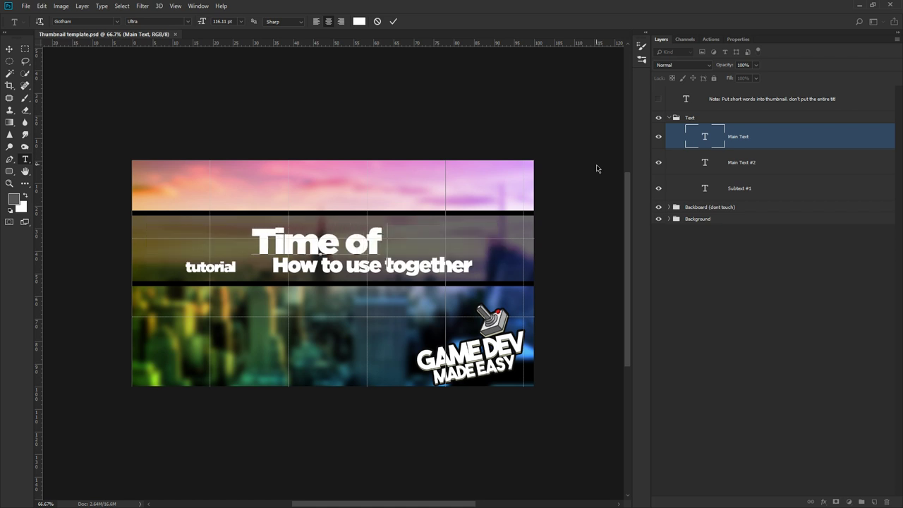
text( Day CS)
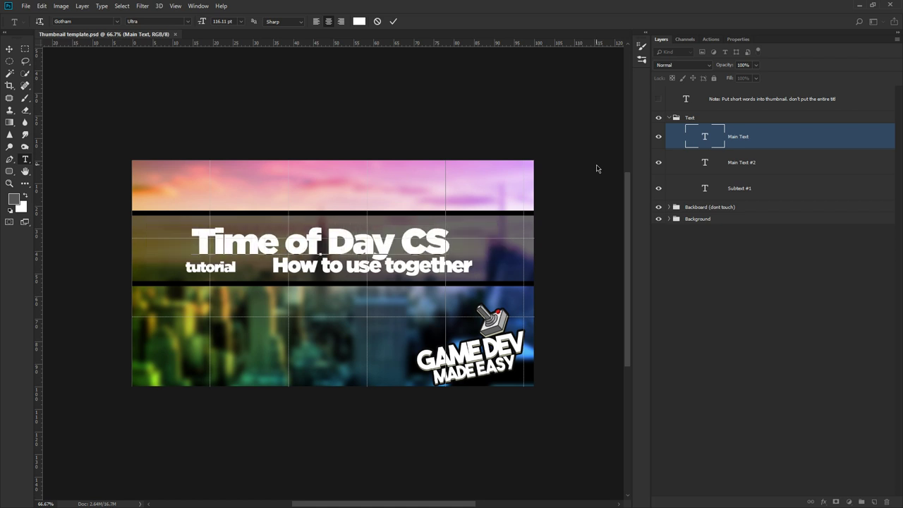
key(BackSpace)
key(BackSpace)
text(Settings)
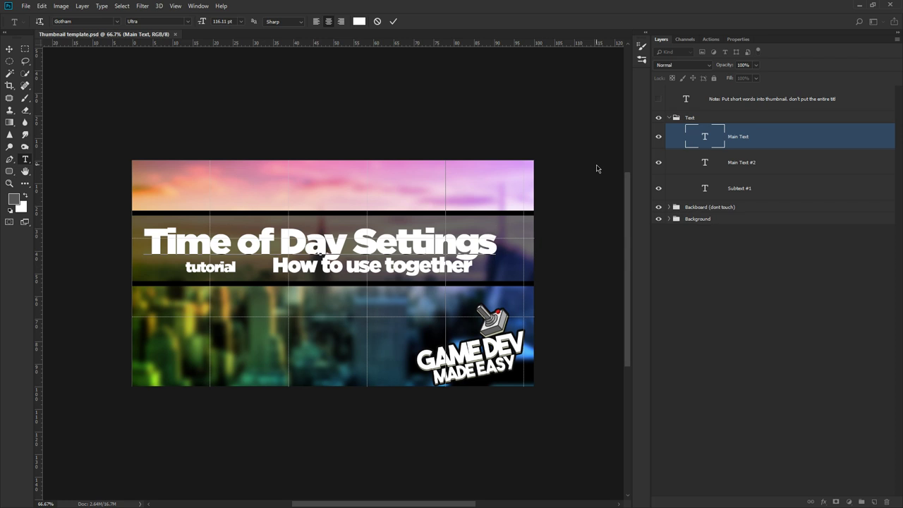
click(731, 164)
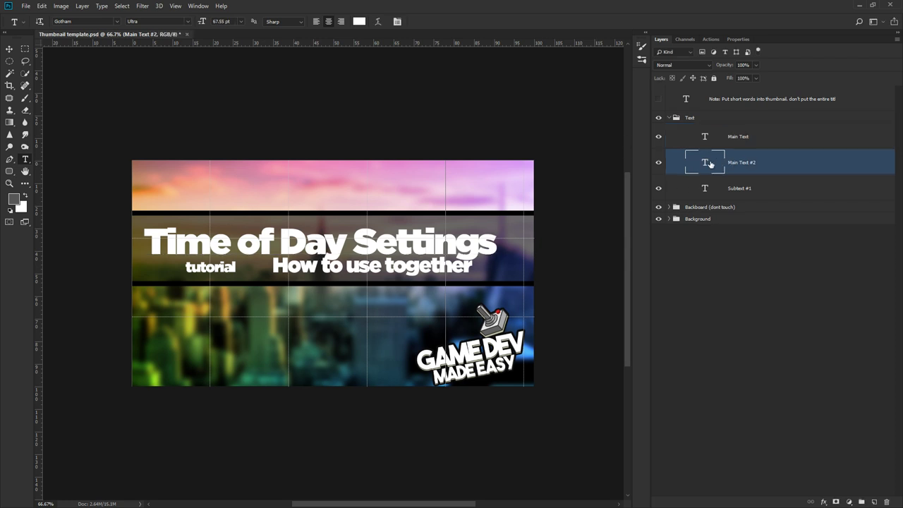
double_click(709, 164)
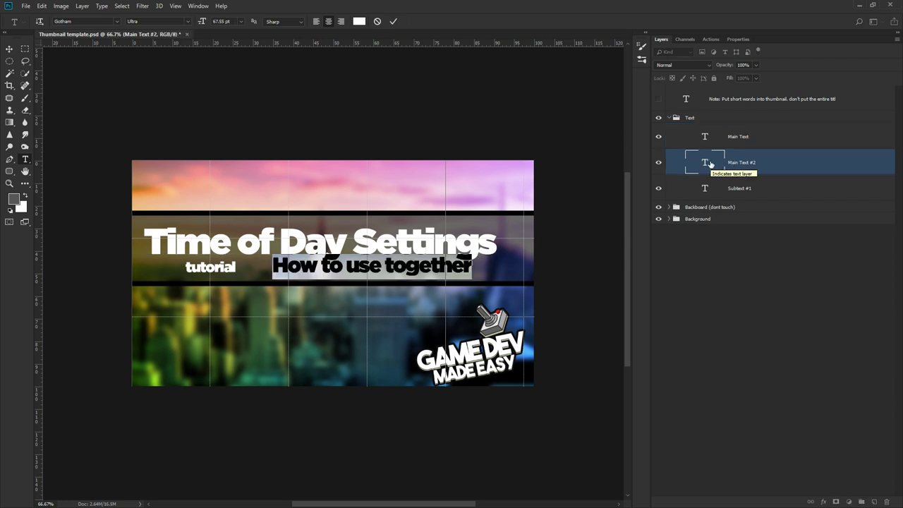
text(CryEngine)
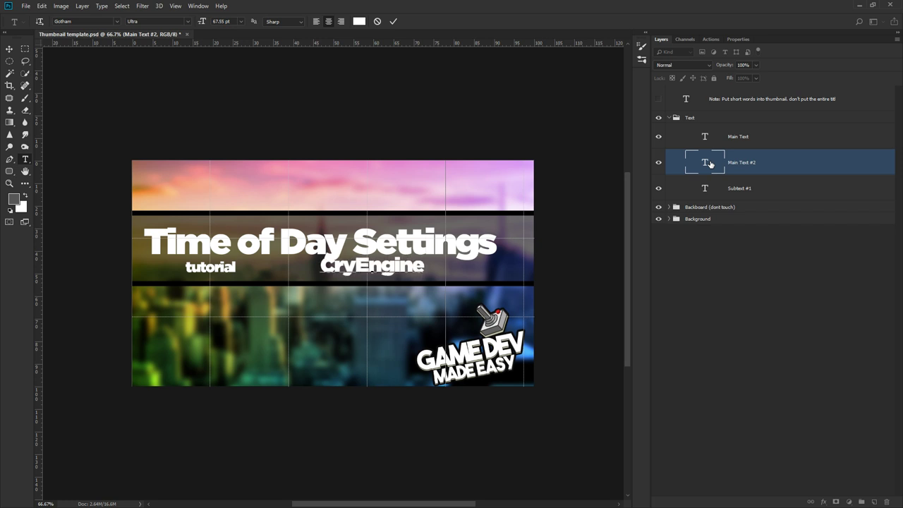
click(669, 219)
Relink the Background smart object layer to the waterfall photo in the Backgrounds folder
click(705, 282)
click(702, 306)
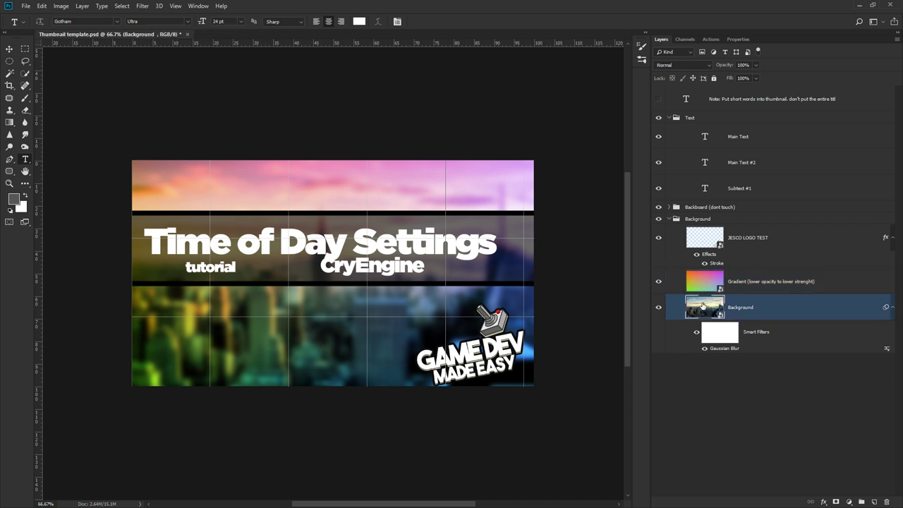
right_click(677, 311)
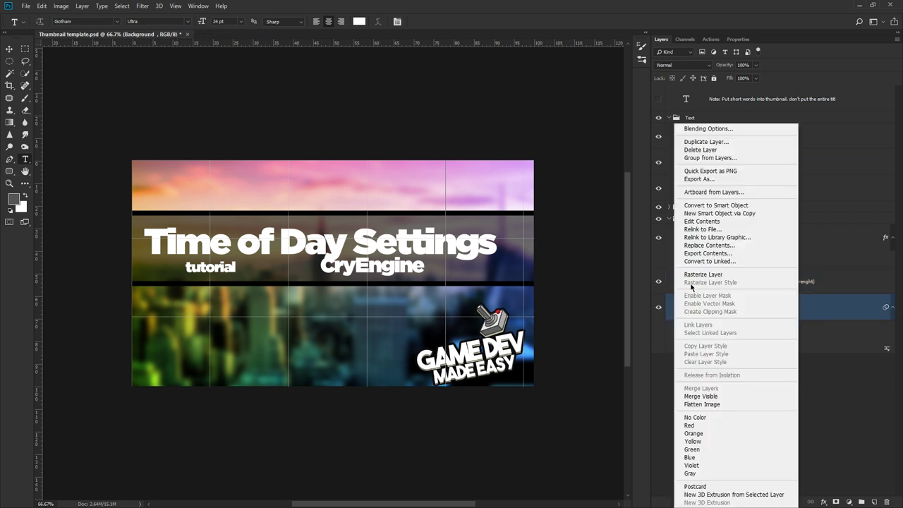
click(710, 229)
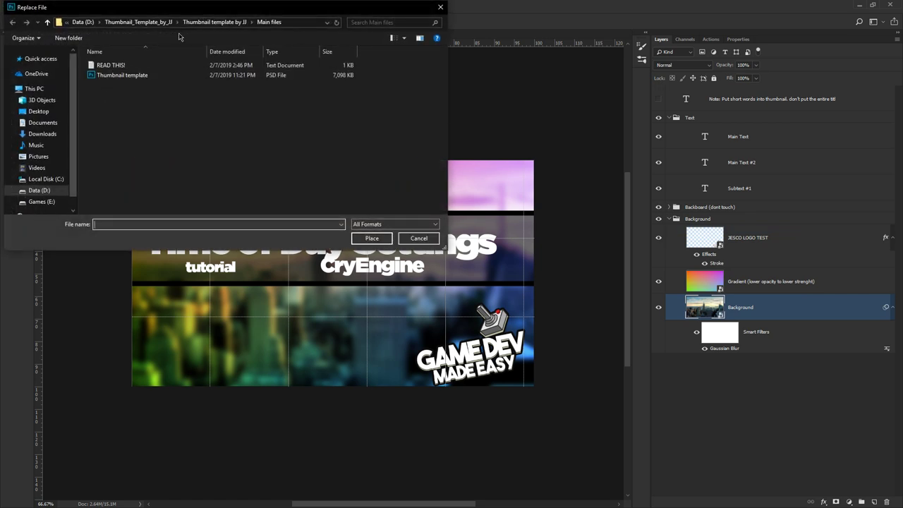
click(197, 22)
double_click(205, 65)
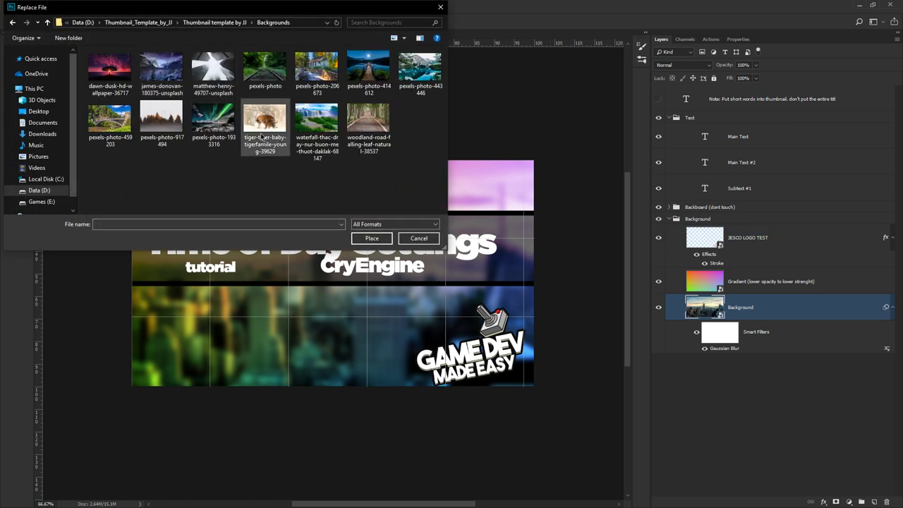
double_click(322, 133)
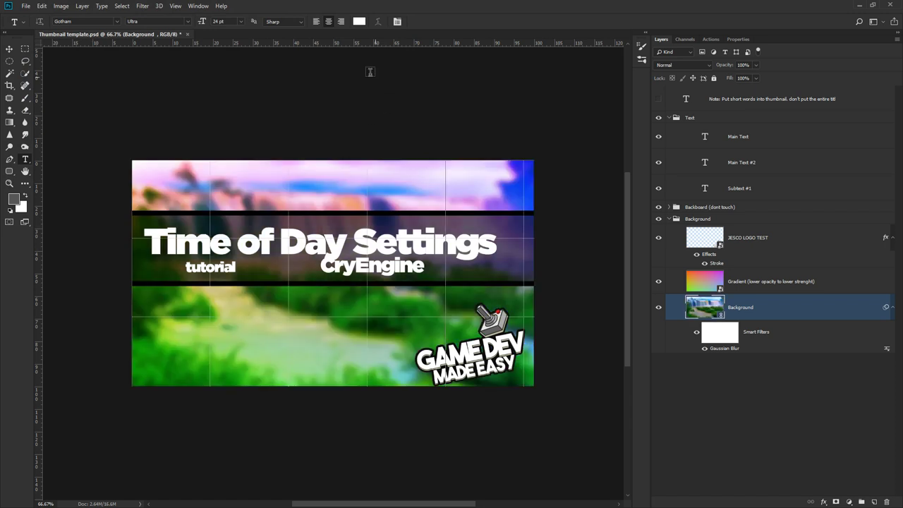
click(26, 7)
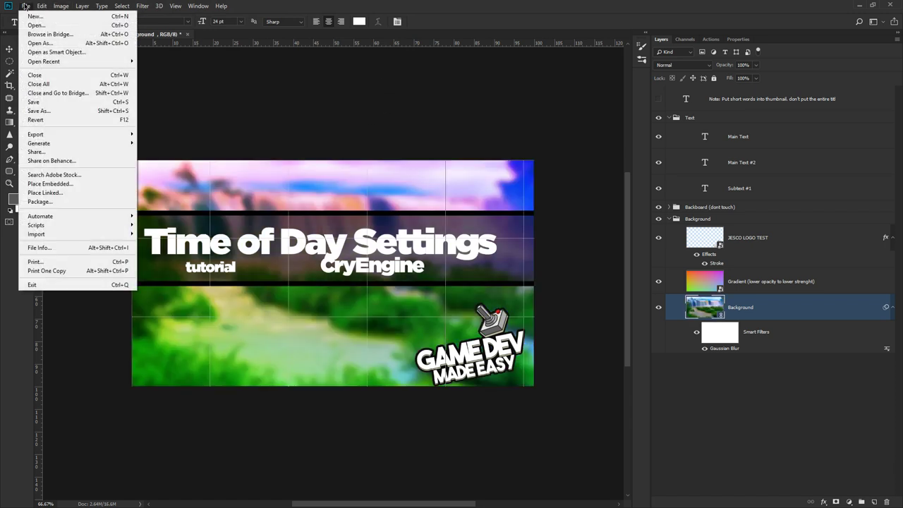
Save the thumbnail to the Desktop as TimeOfDaySettings in PNG format
click(39, 111)
click(38, 92)
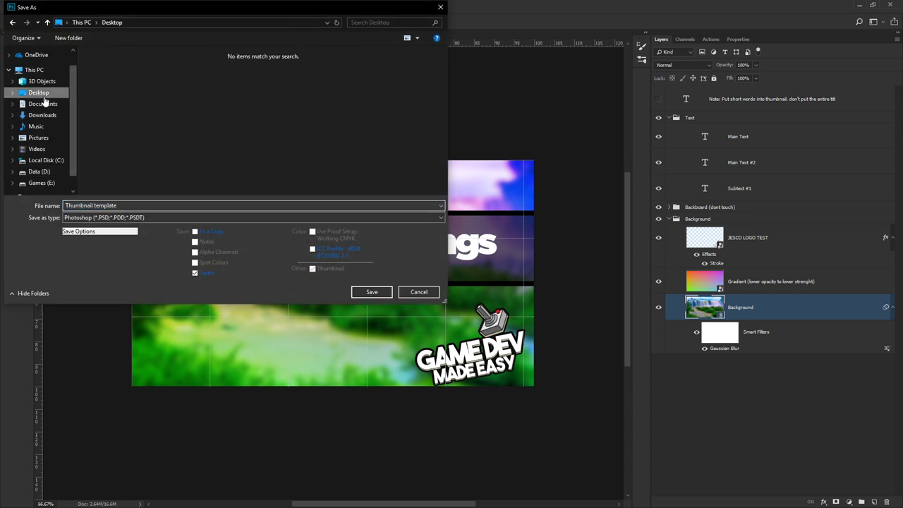
click(124, 205)
key(ctrl+a)
text(TimeOfDay)
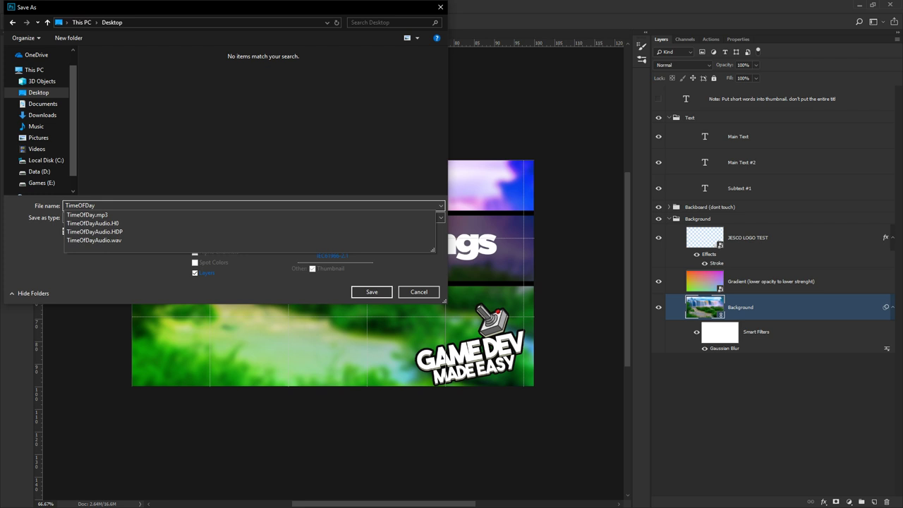
text(Settings)
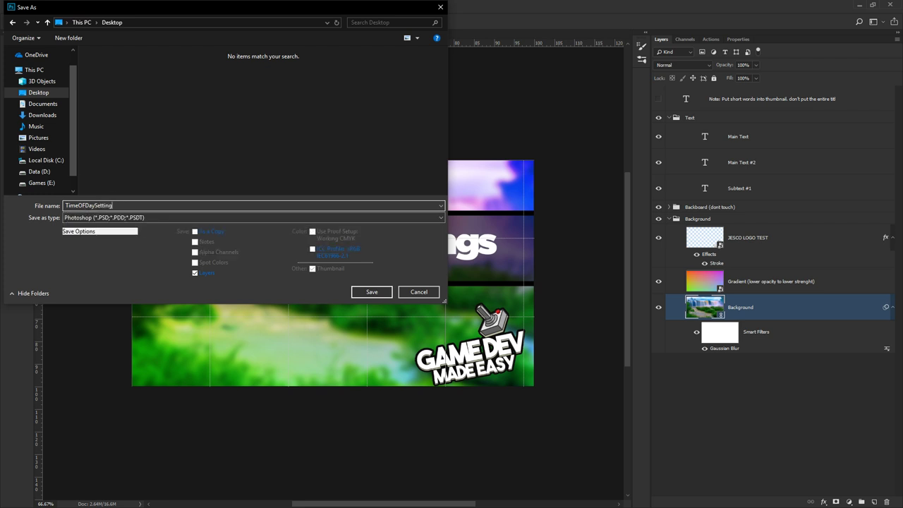
click(130, 217)
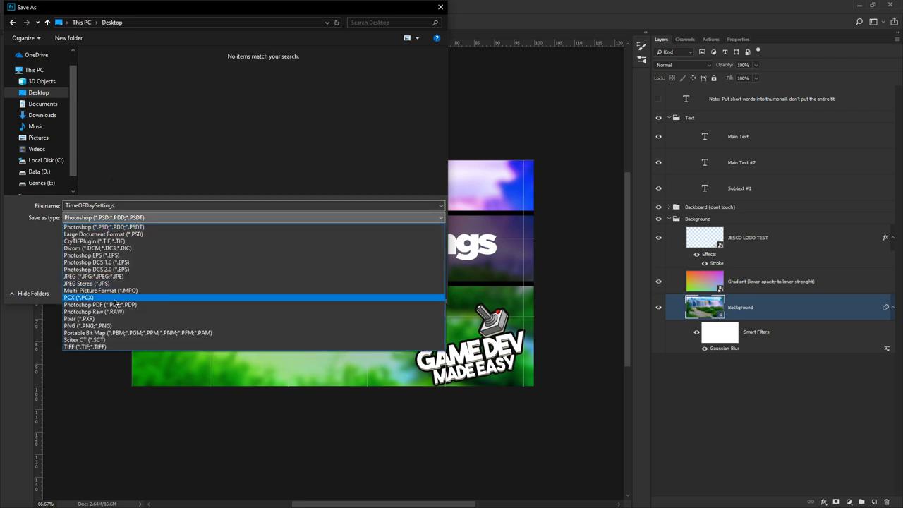
click(106, 326)
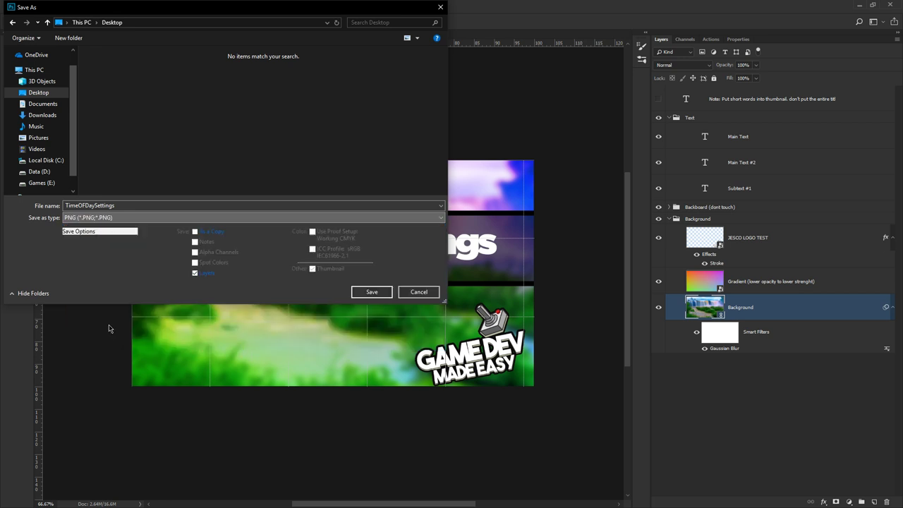
click(371, 294)
click(385, 184)
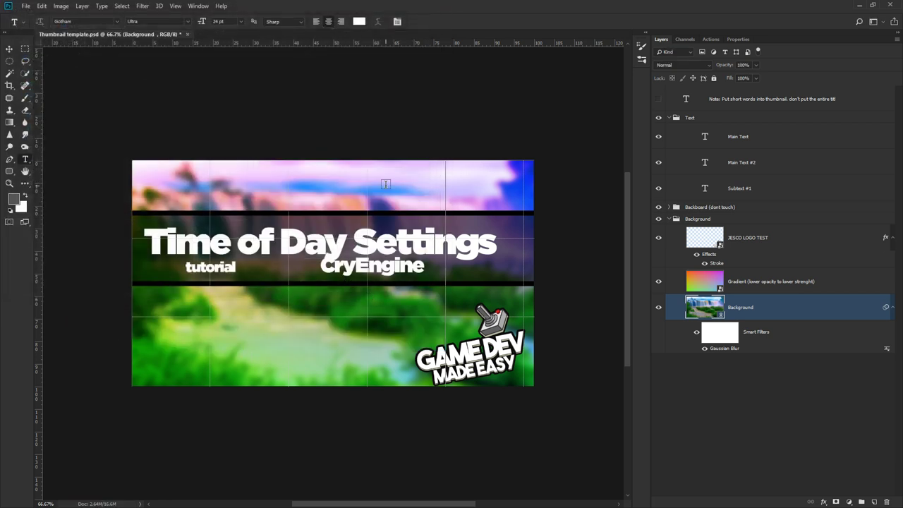
Quit Photoshop, discarding changes to Thumbnail template.psd
click(893, 6)
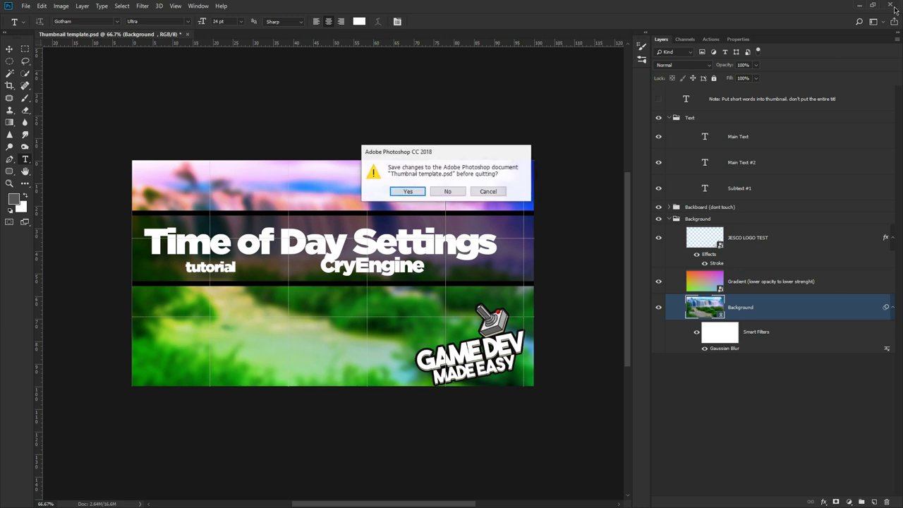
click(449, 187)
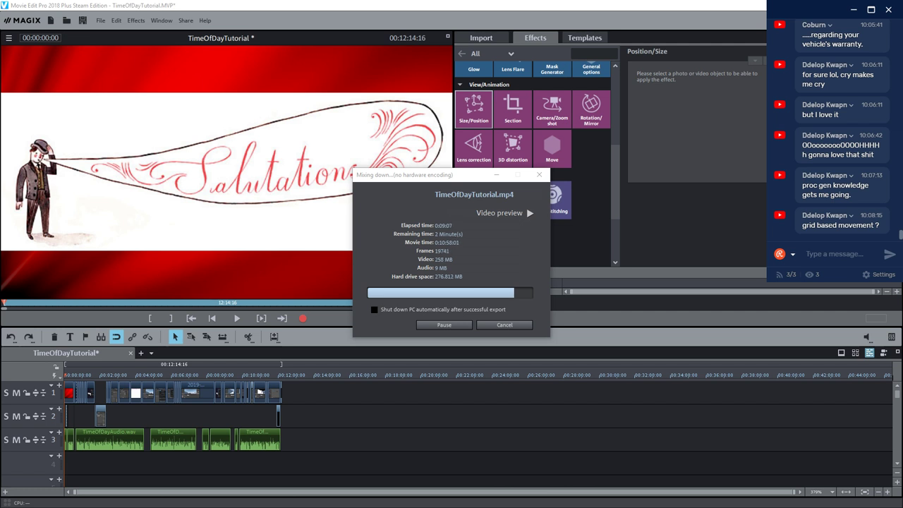
Bring Discord to the front maximized, then close VLC after checking the exported video
key(alt+Tab)
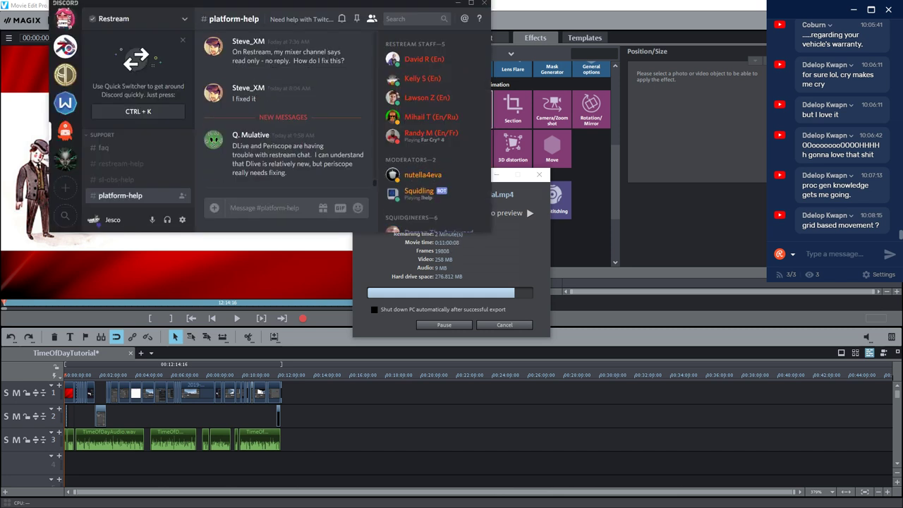
double_click(141, 7)
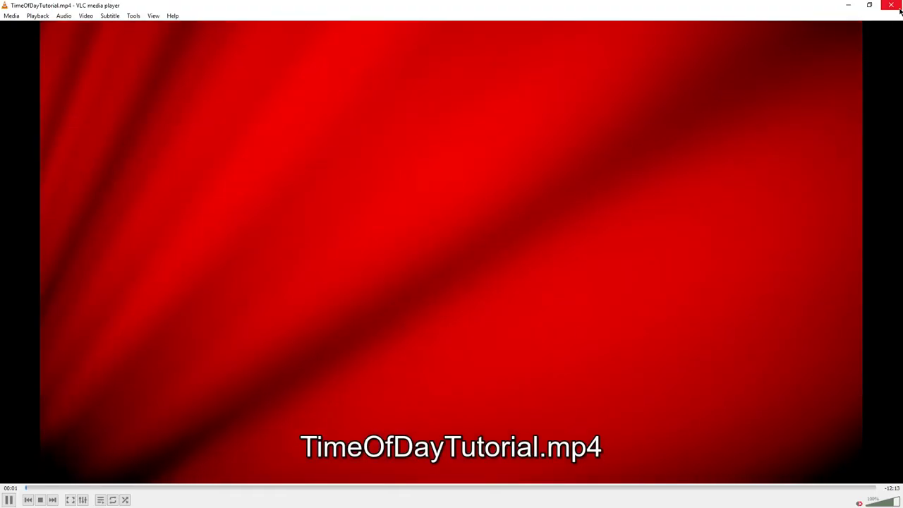
scroll(859, 503, up, 3)
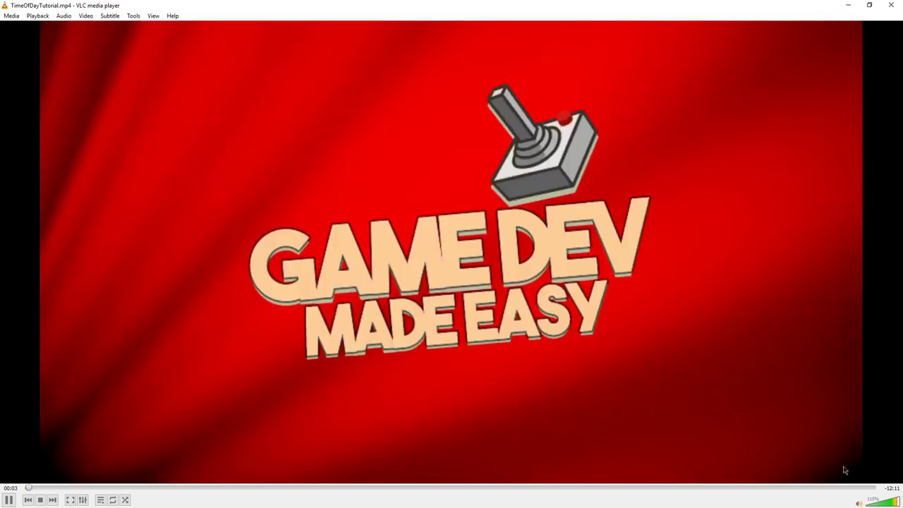
click(890, 5)
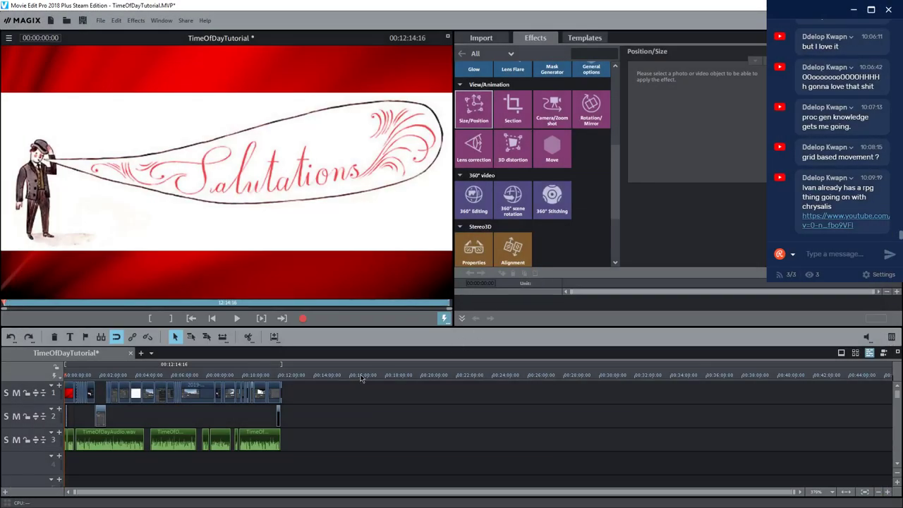
Save the TimeOfDayTutorial project and exit Movie Edit Pro
click(101, 21)
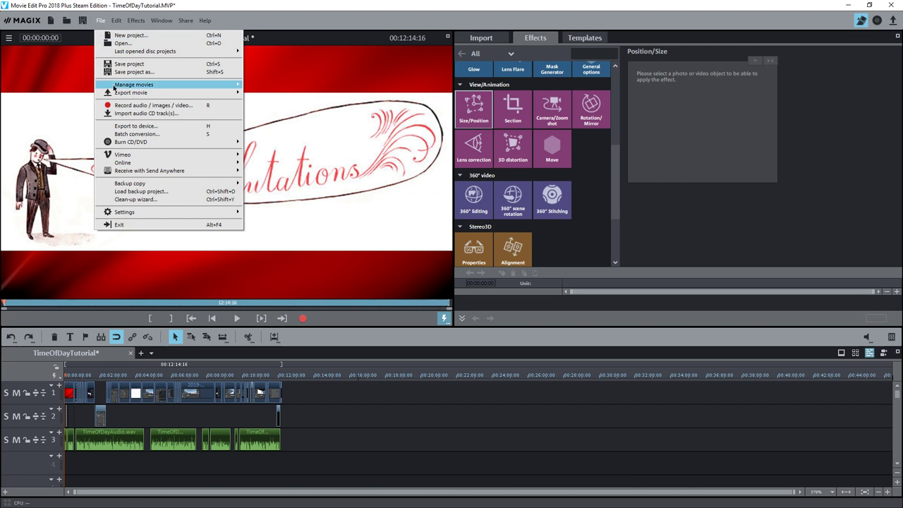
click(130, 65)
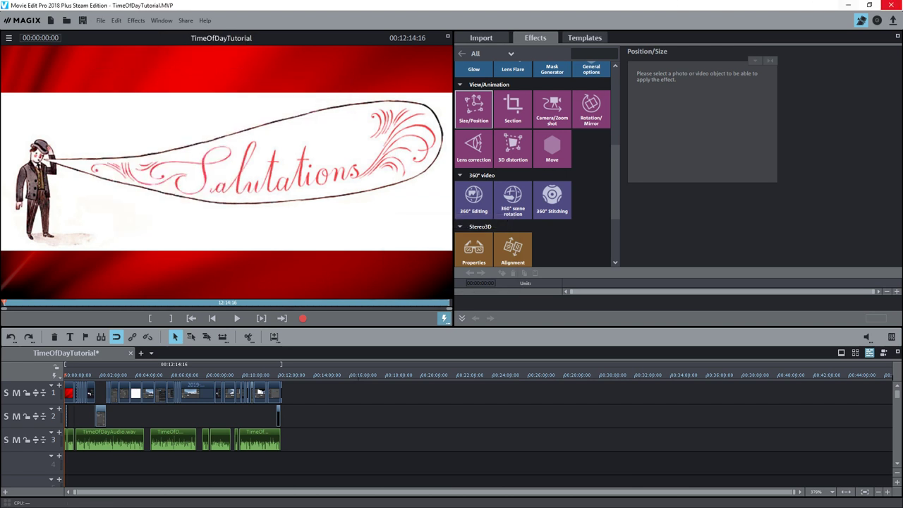
click(890, 5)
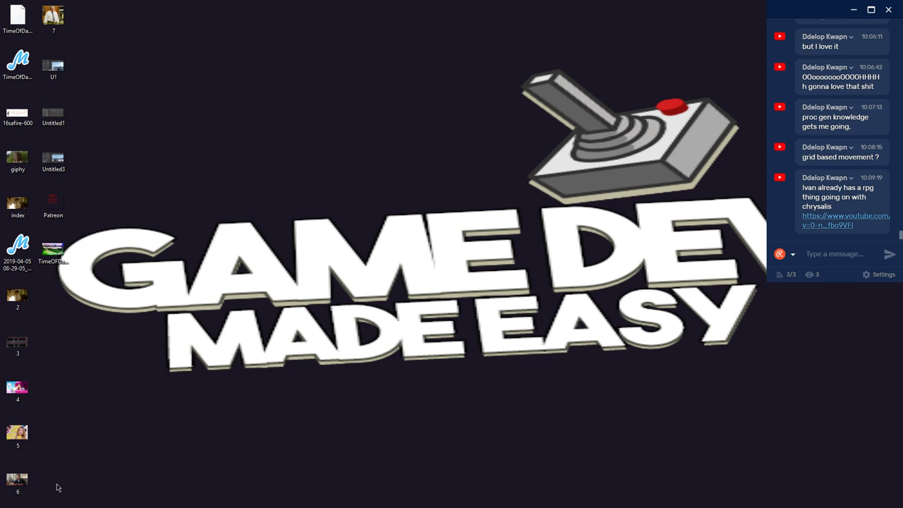
Delete every file on the desktop and move the Discord window mostly off-screen left
drag(56, 484, 20, 22)
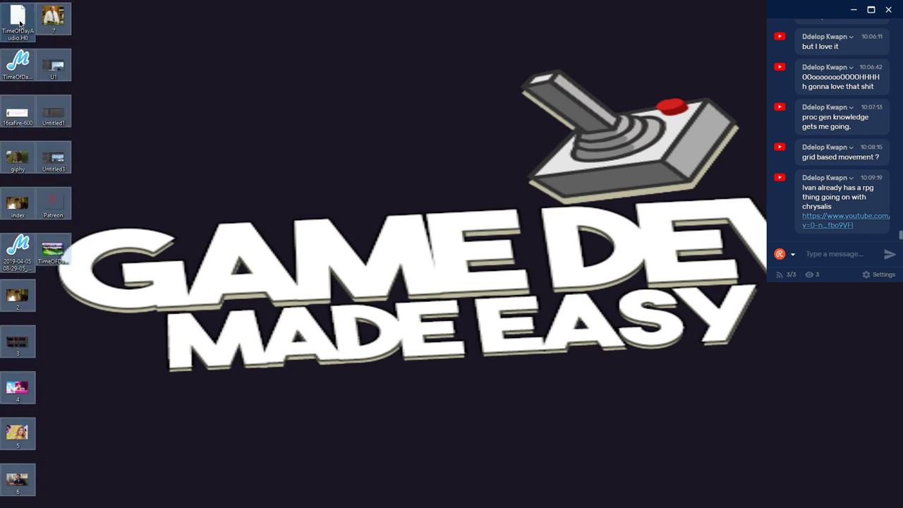
right_click(21, 22)
click(52, 146)
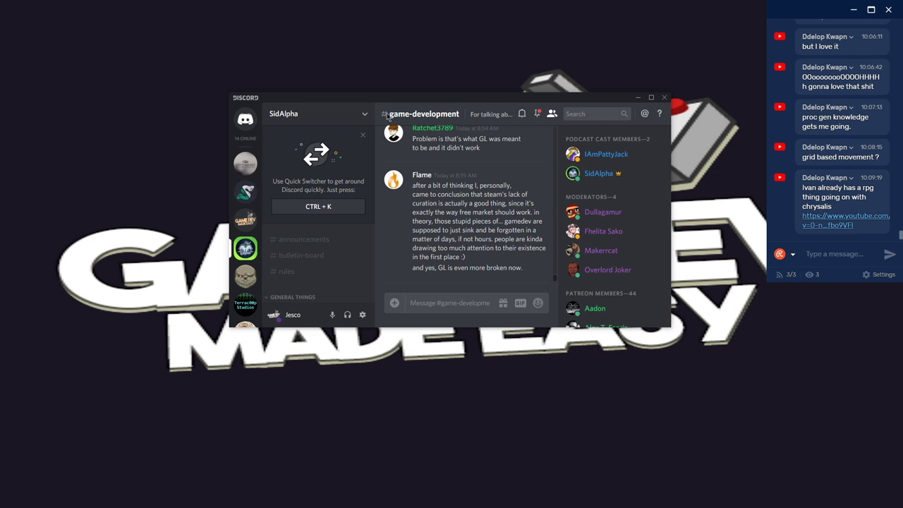
drag(423, 99, 0, 177)
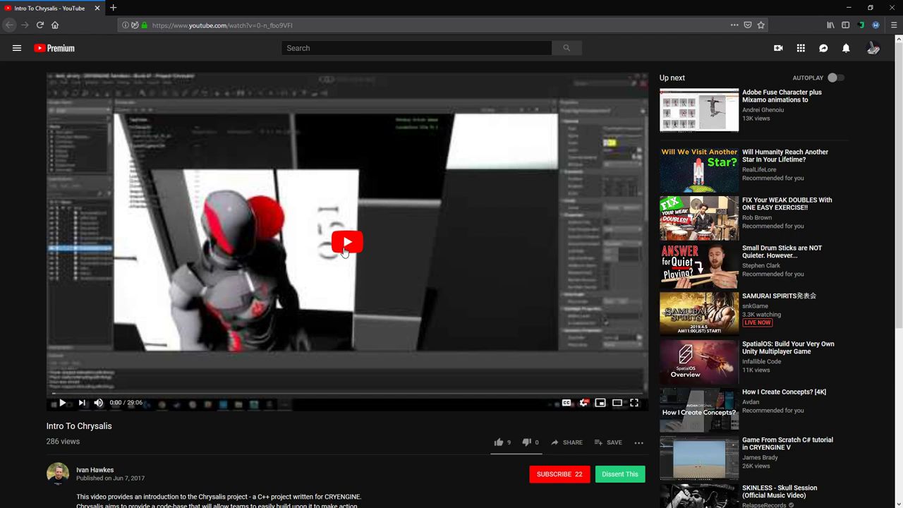
Play the Intro To Chrysalis video, skim to 1:18, 5:09, 10:45 and 13:57, then minimize the browser
click(317, 269)
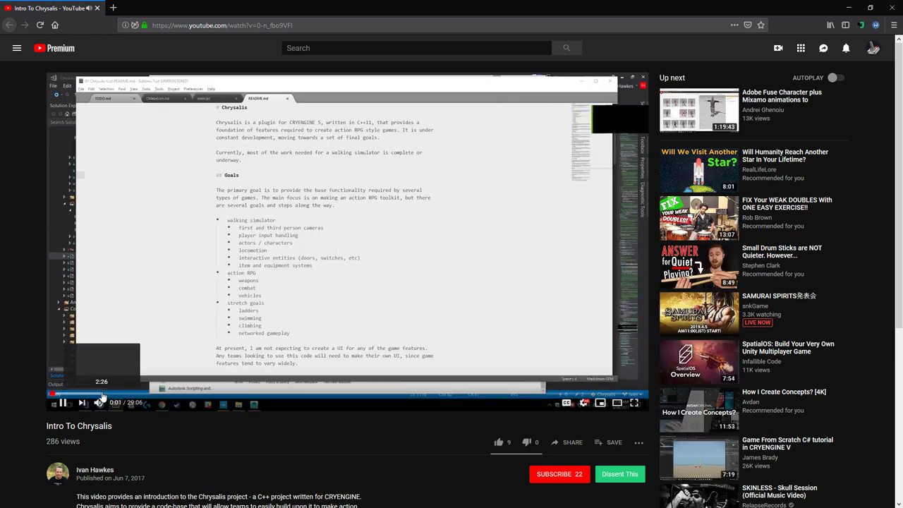
click(79, 394)
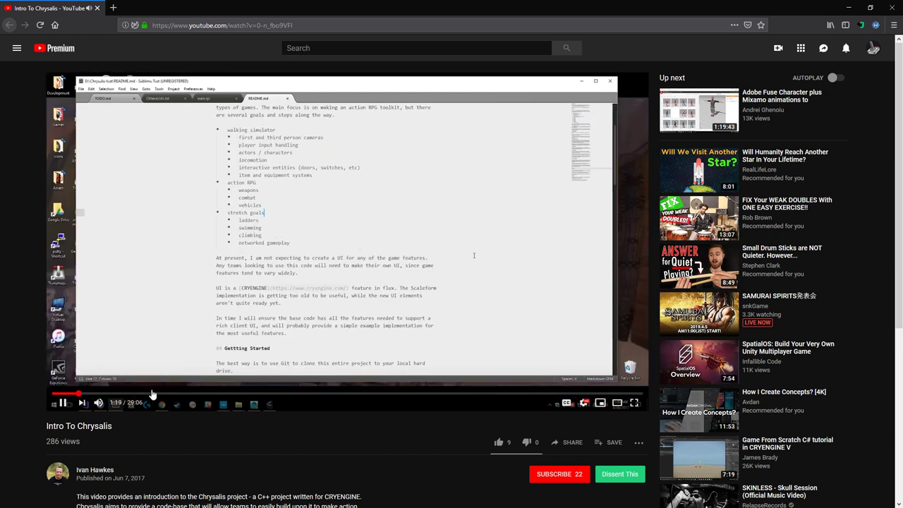
click(157, 394)
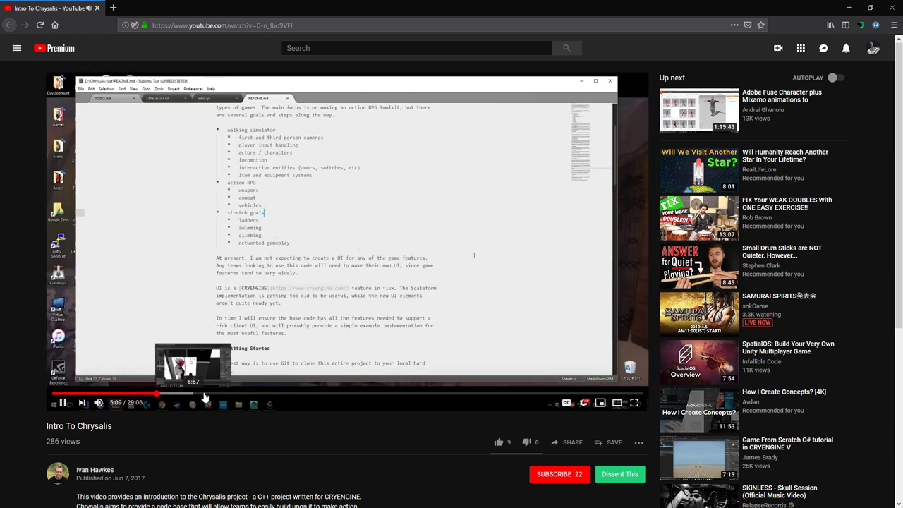
click(271, 396)
key(space)
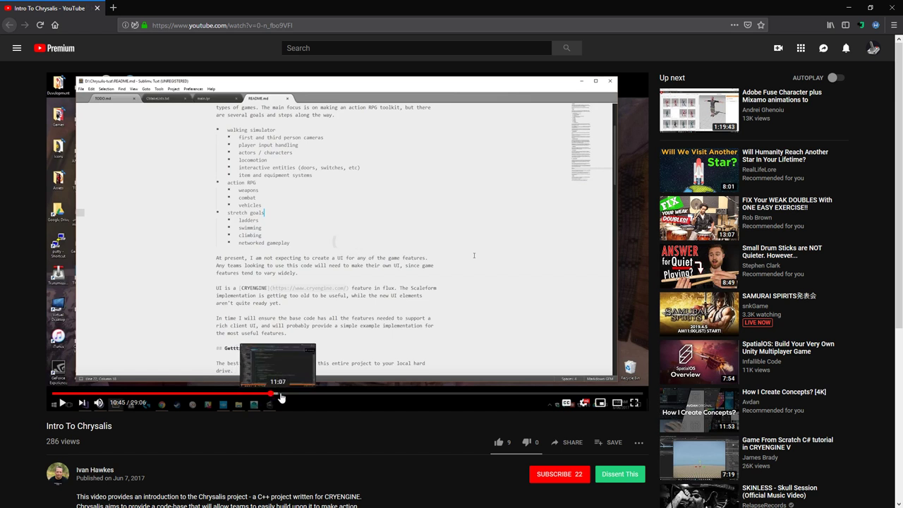
key(space)
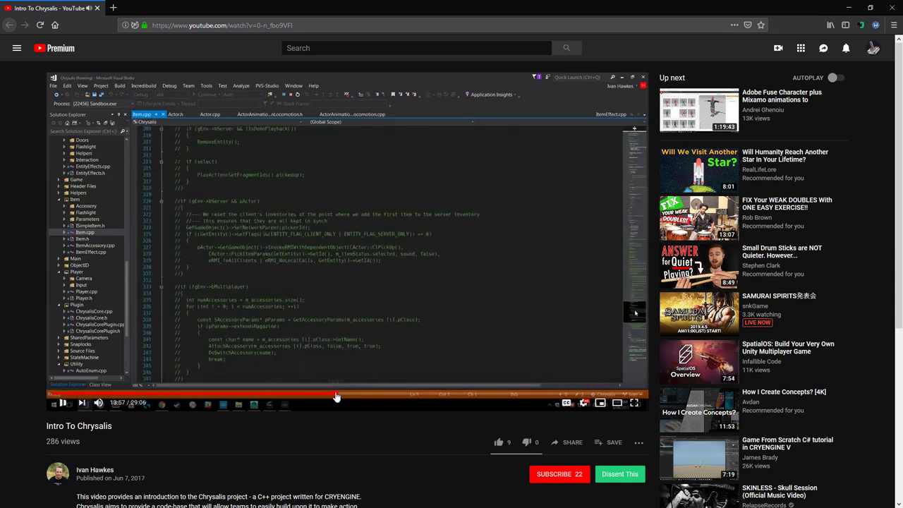
click(336, 397)
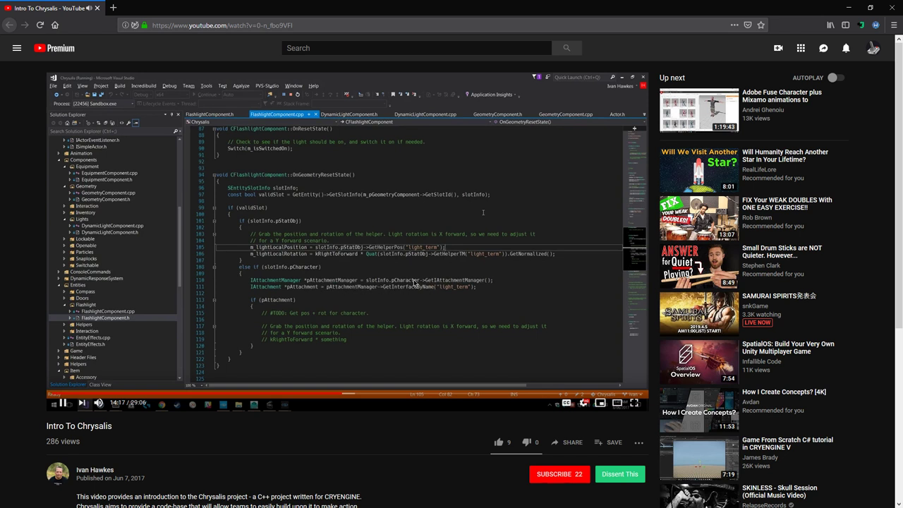
click(851, 8)
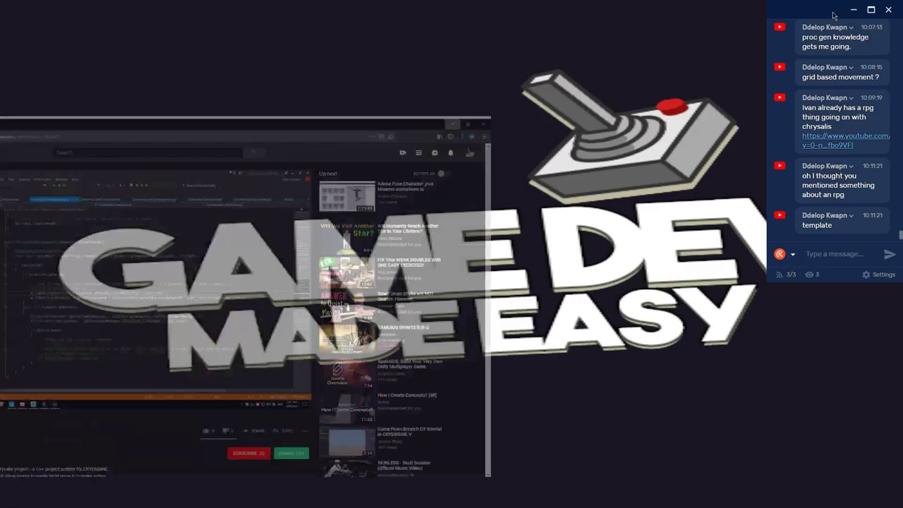
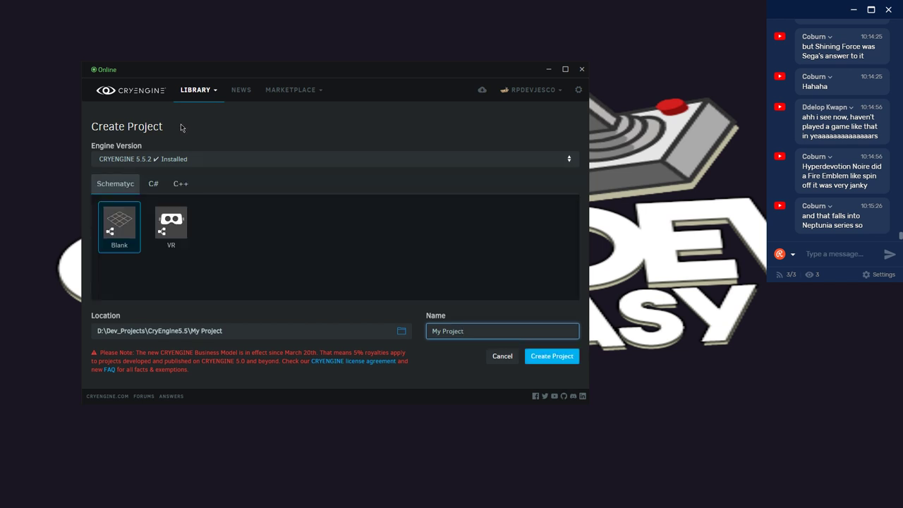
Select the Rolling template under C#, then the Rolling template under C++
click(152, 183)
click(168, 225)
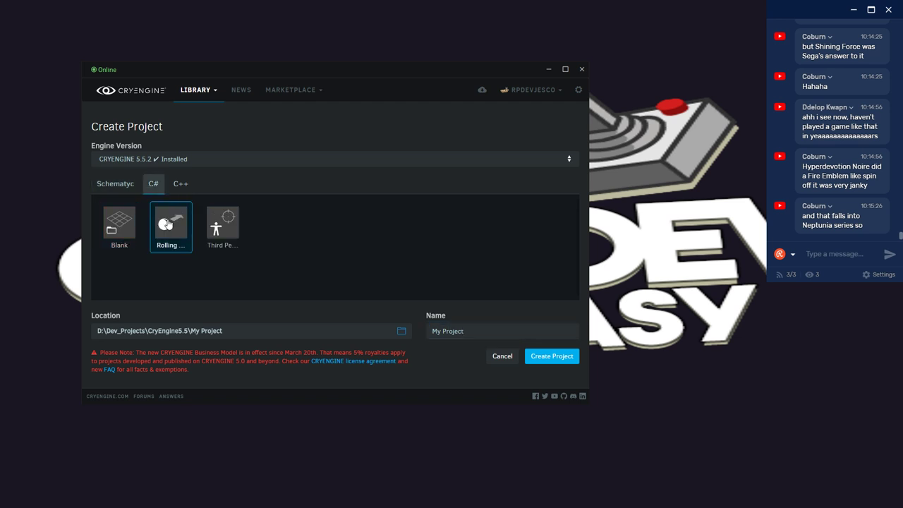
click(181, 183)
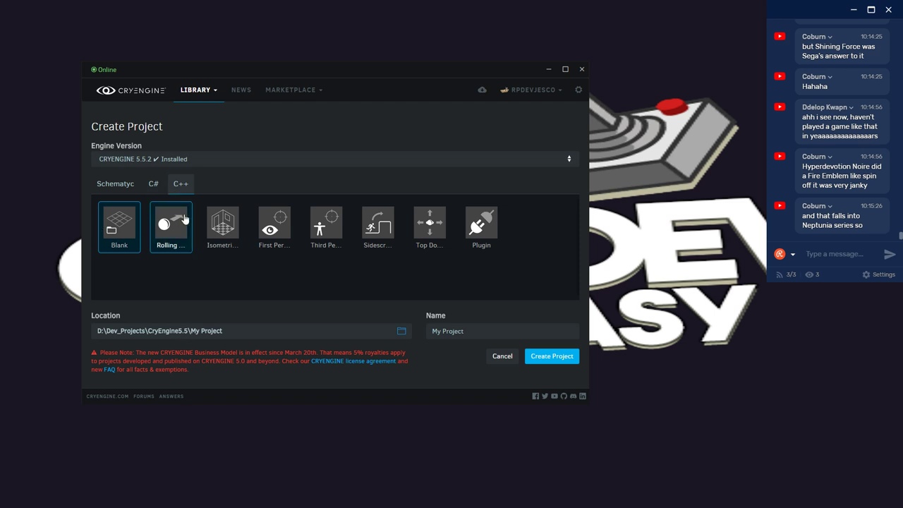
click(161, 235)
Step through the C++ Isometric, First Person, Third Person, Sidescroller, Top Down and Plugin templates
click(212, 236)
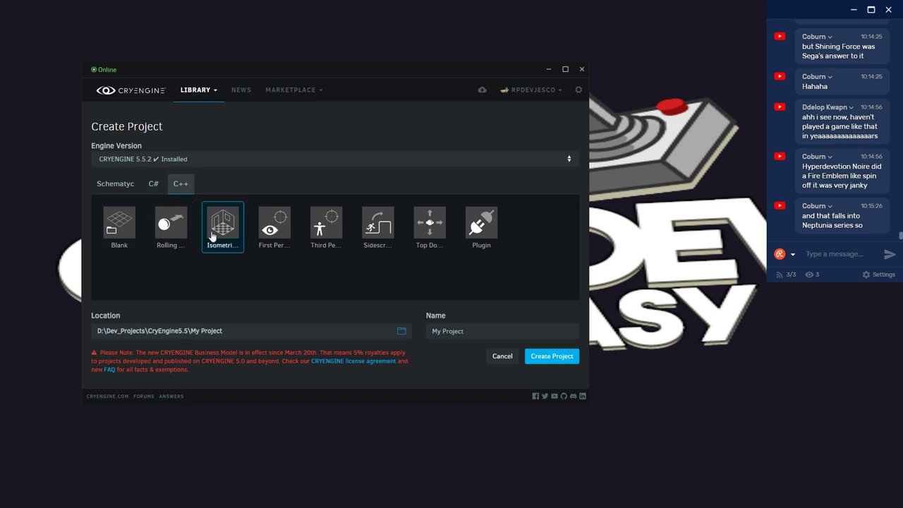
click(276, 230)
click(326, 229)
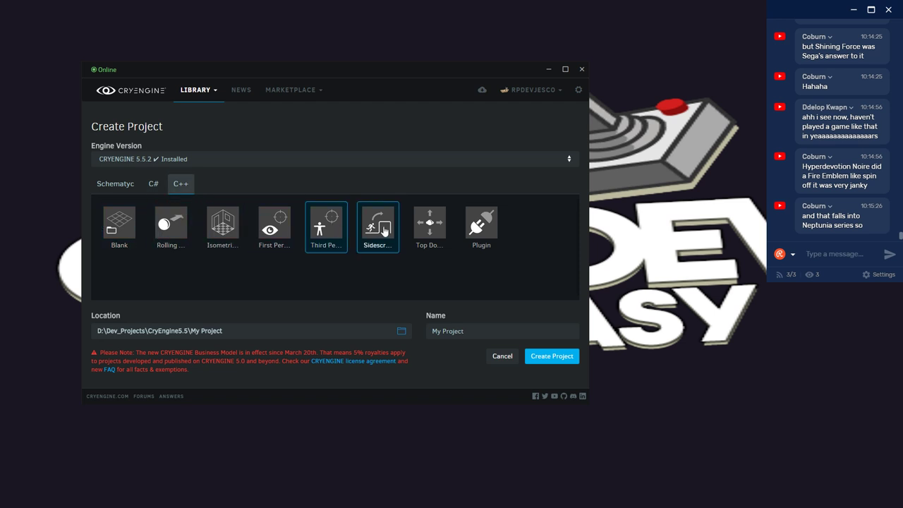
click(387, 231)
click(429, 227)
click(481, 227)
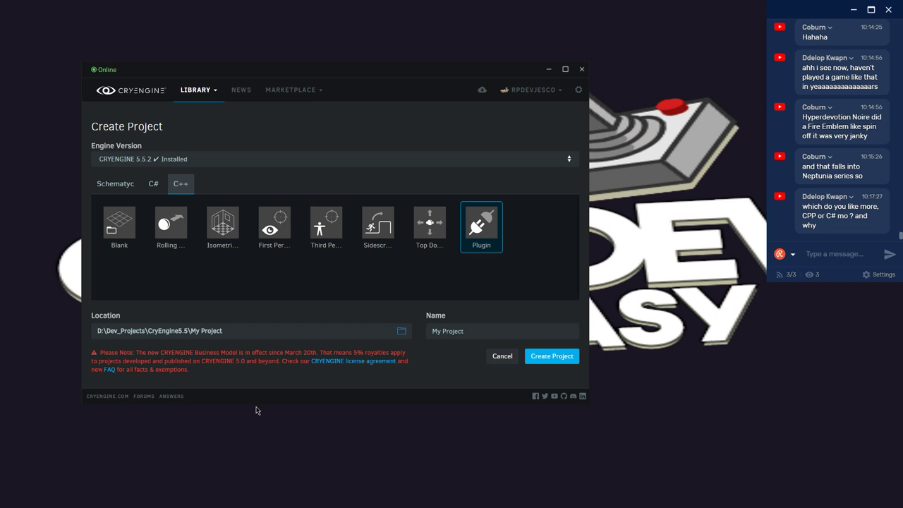
Return to the C# templates, then close the launcher without creating a project
click(154, 184)
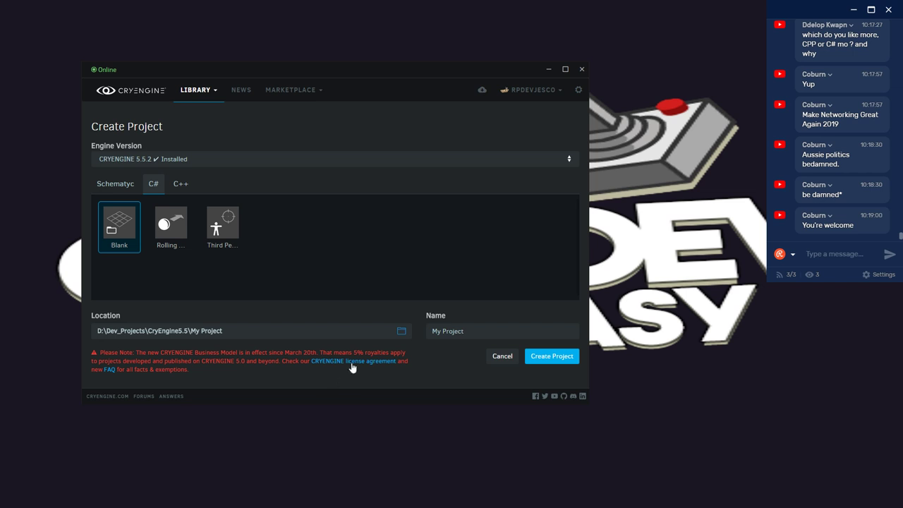
click(578, 71)
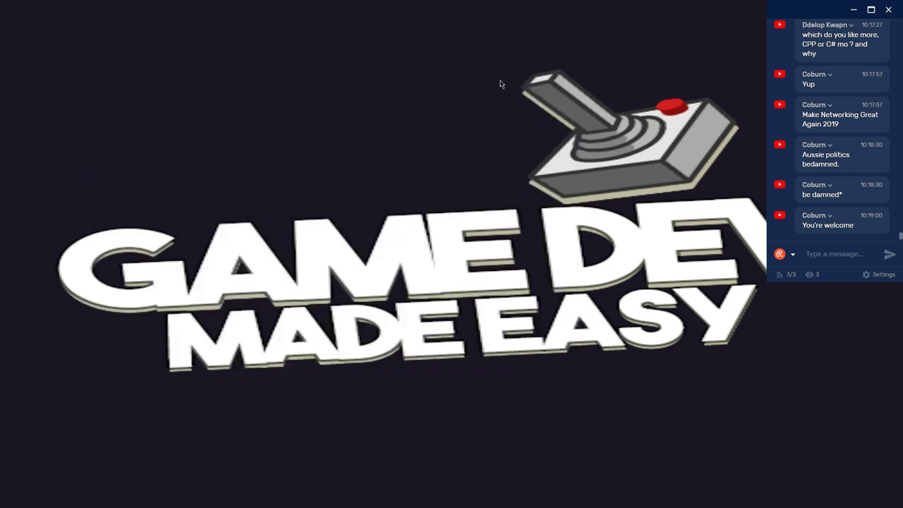
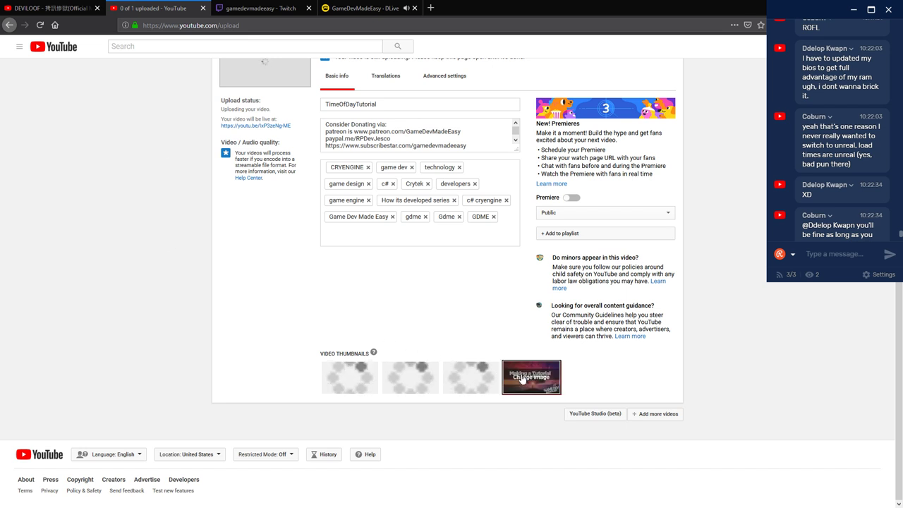
Scroll through the stream chat while the YouTube upload page waits
scroll(839, 164, up, 4)
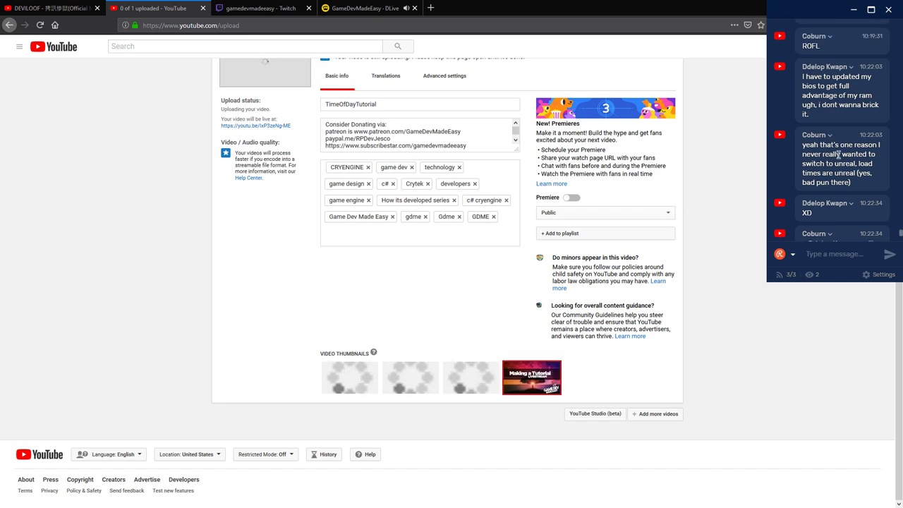
scroll(835, 170, down, 1)
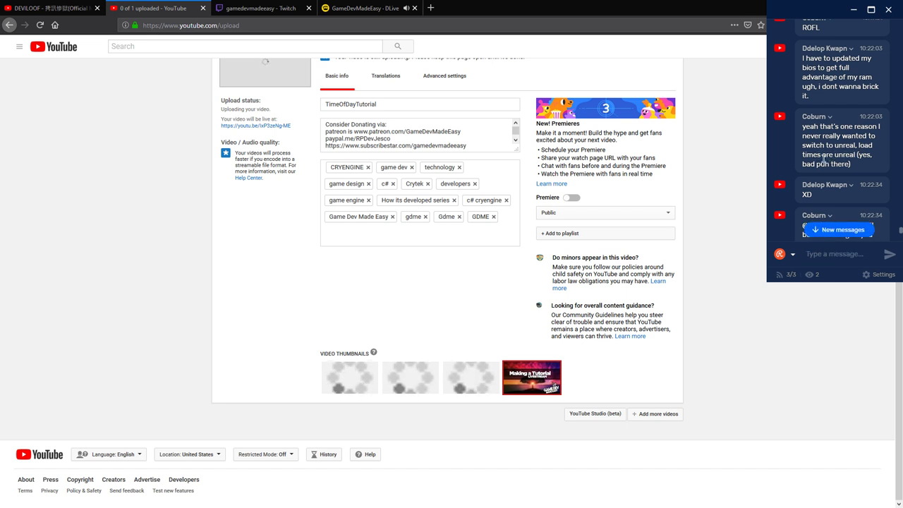
scroll(823, 159, down, 4)
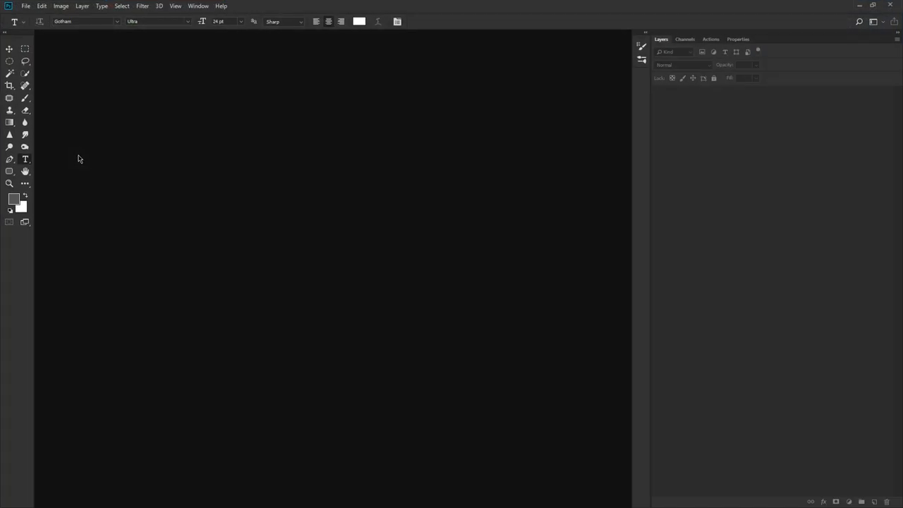
Open Thumbnail template from Data (D:) > Thumbnail_Template_by_JJ > Thumbnail template by JJ > Main files
click(26, 7)
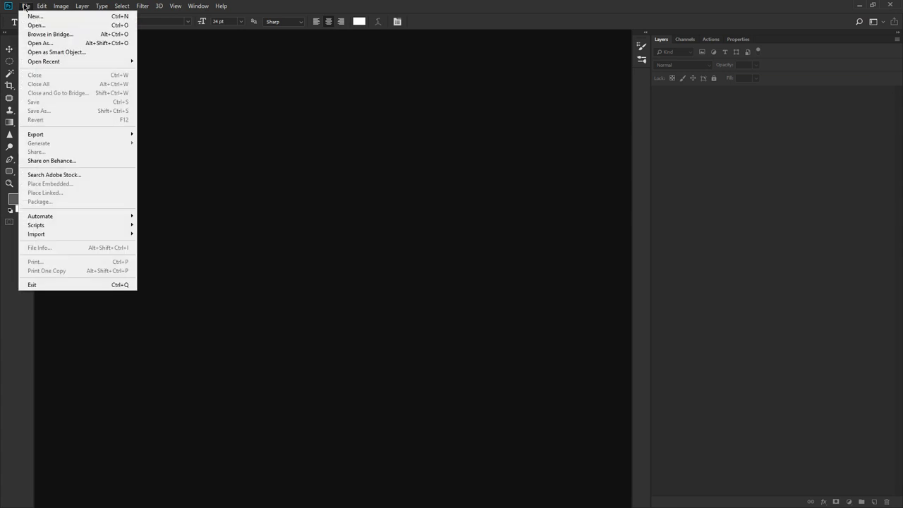
click(35, 25)
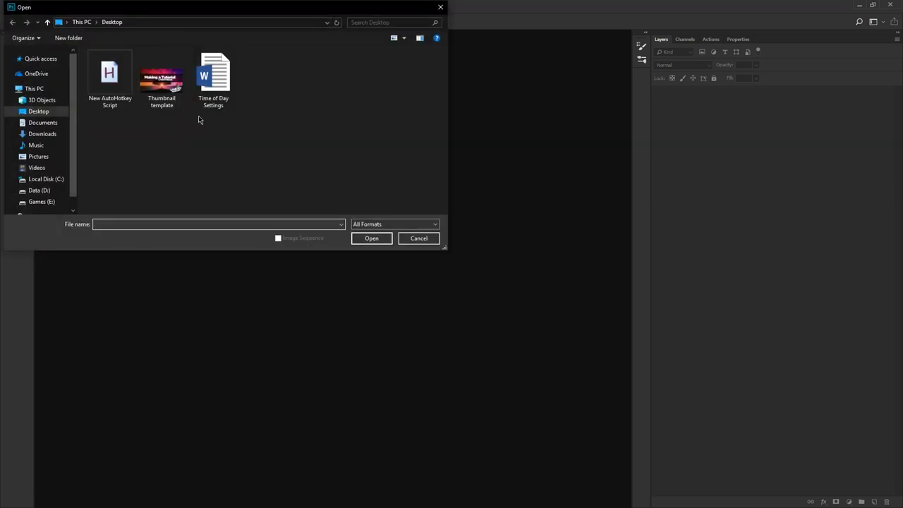
click(419, 238)
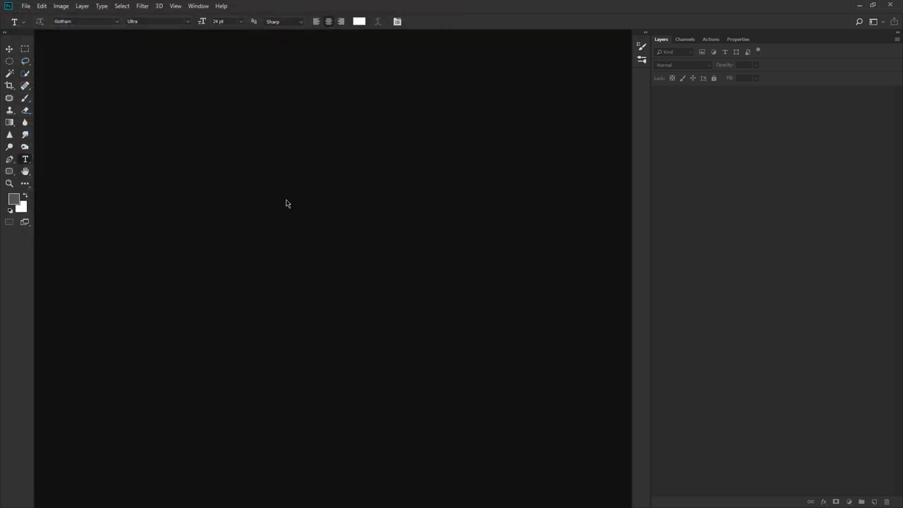
click(27, 7)
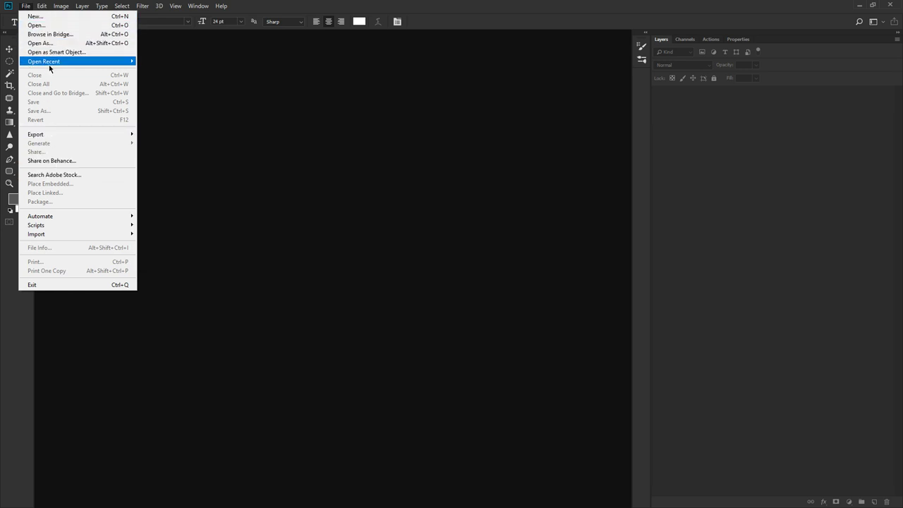
mouse_move(50, 65)
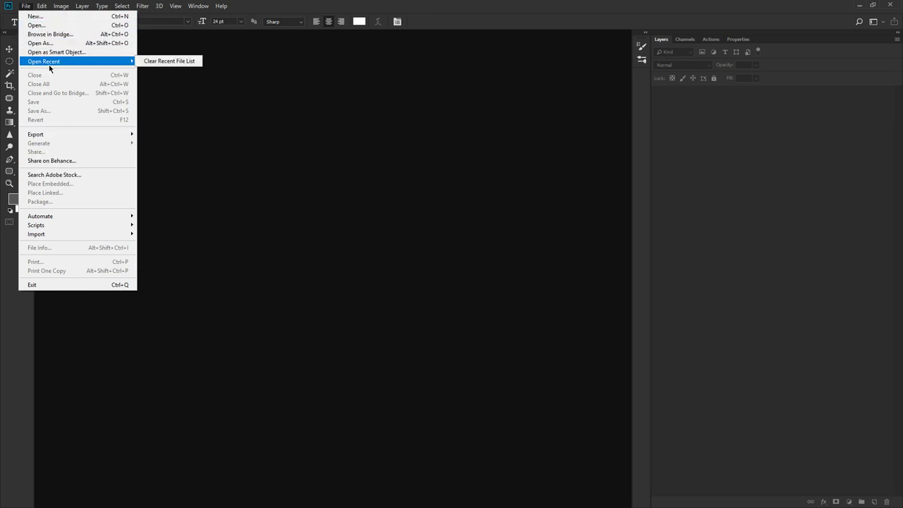
click(41, 25)
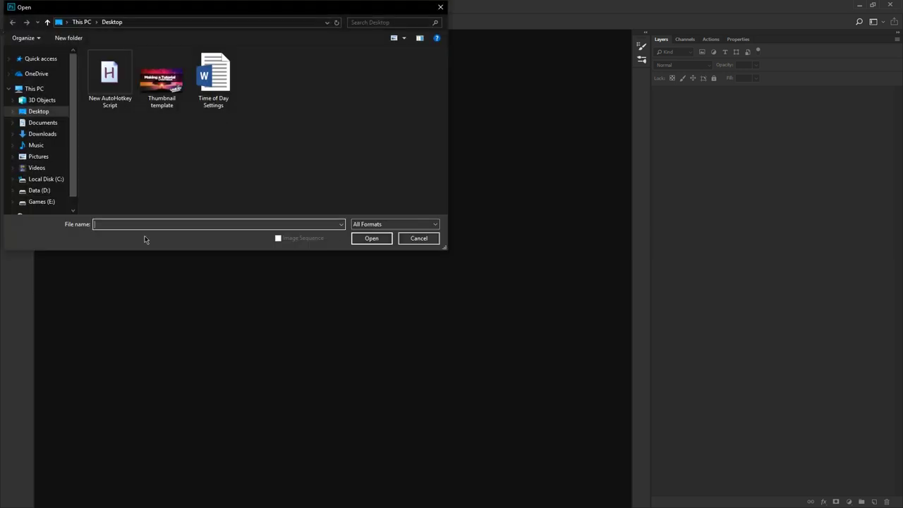
click(40, 191)
double_click(140, 205)
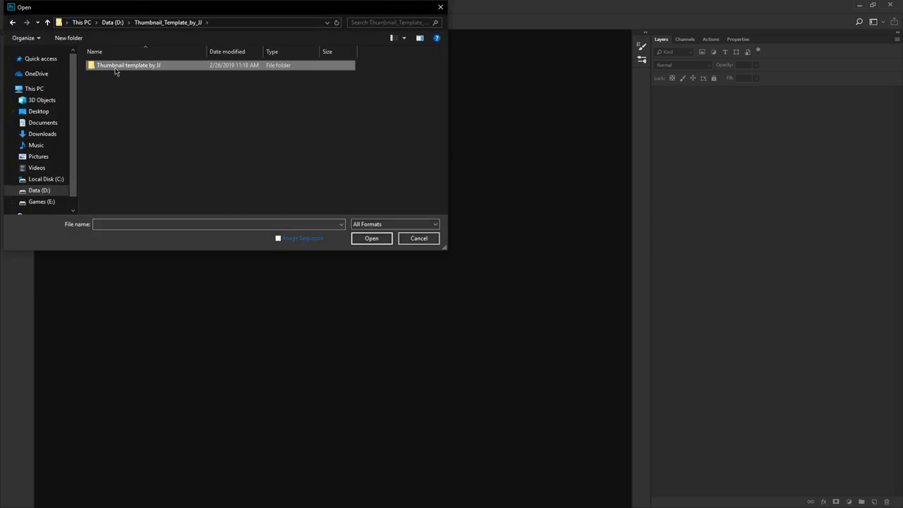
double_click(116, 65)
double_click(116, 85)
double_click(116, 76)
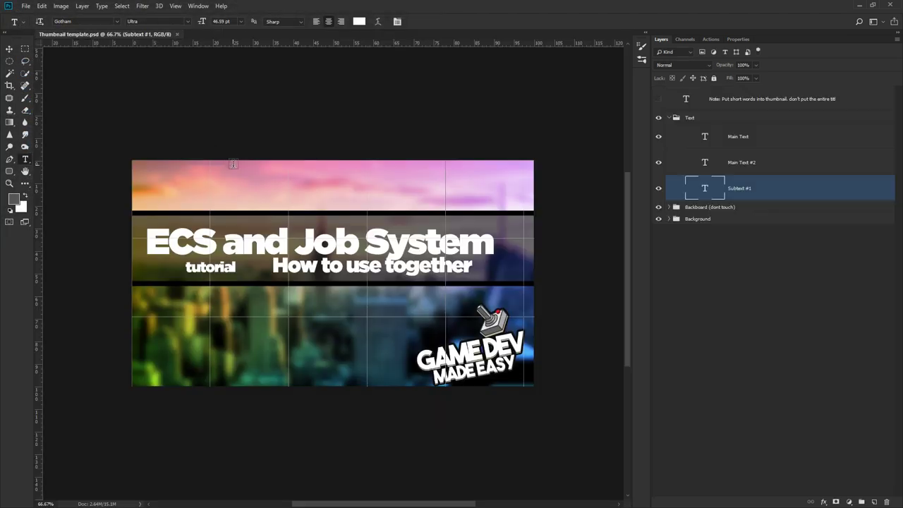
Change the subtext line to 'CryEngine' and the headline to 'Time of Day Settings'
double_click(705, 188)
double_click(706, 164)
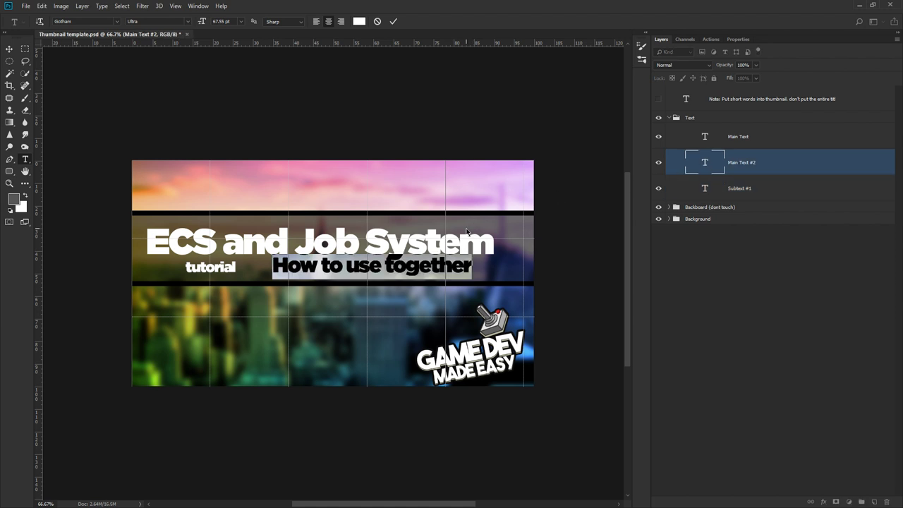
text(CryEngine)
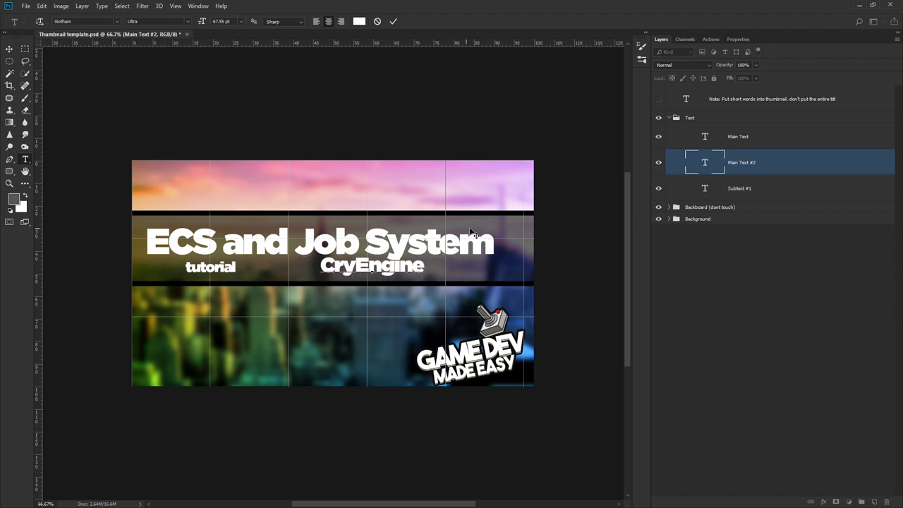
double_click(707, 138)
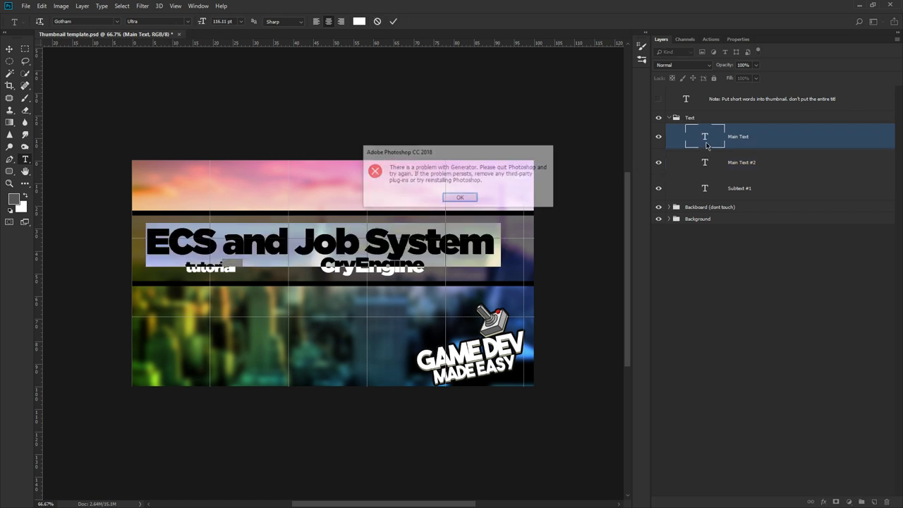
click(476, 199)
text(T)
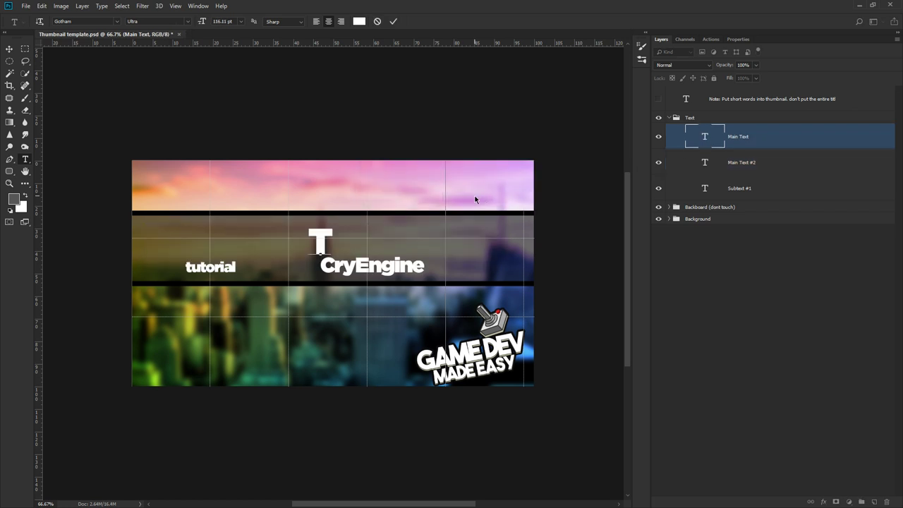
text(ime of Da)
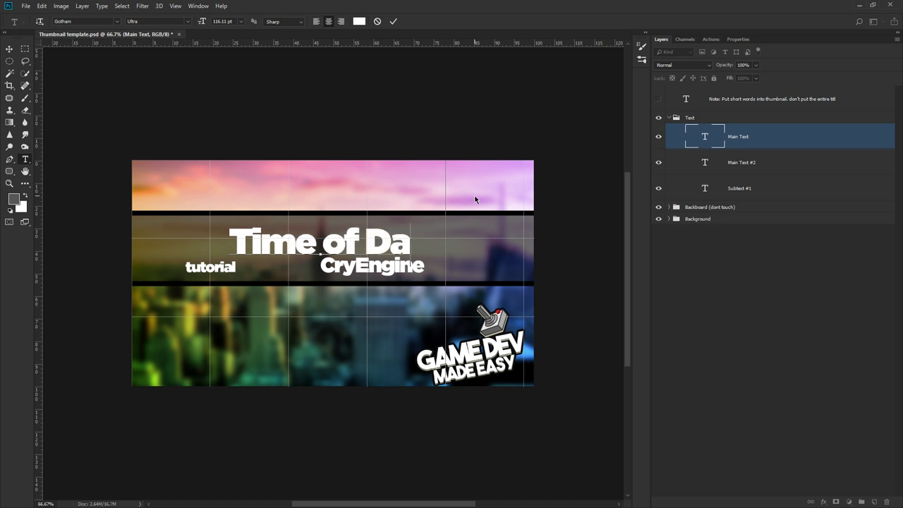
text(y Settings)
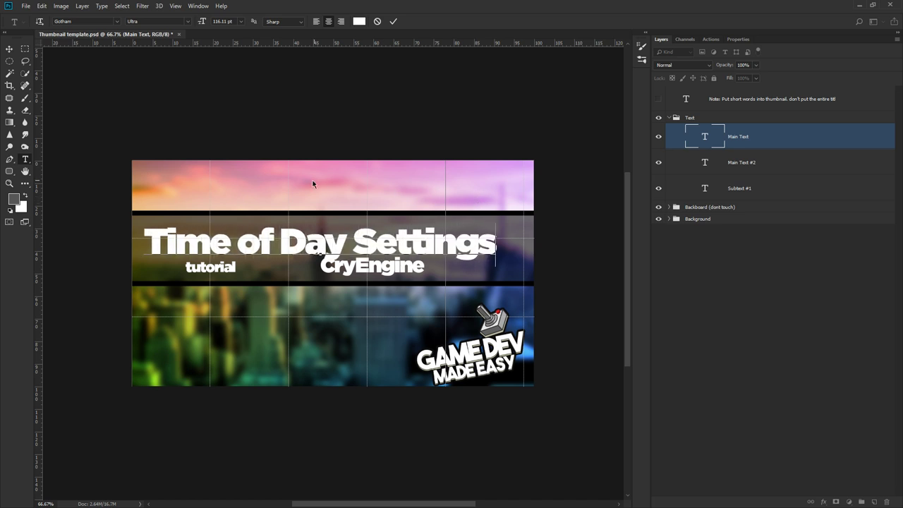
click(672, 220)
Relink the Background layer to the waterfall image in the Backgrounds folder
click(669, 220)
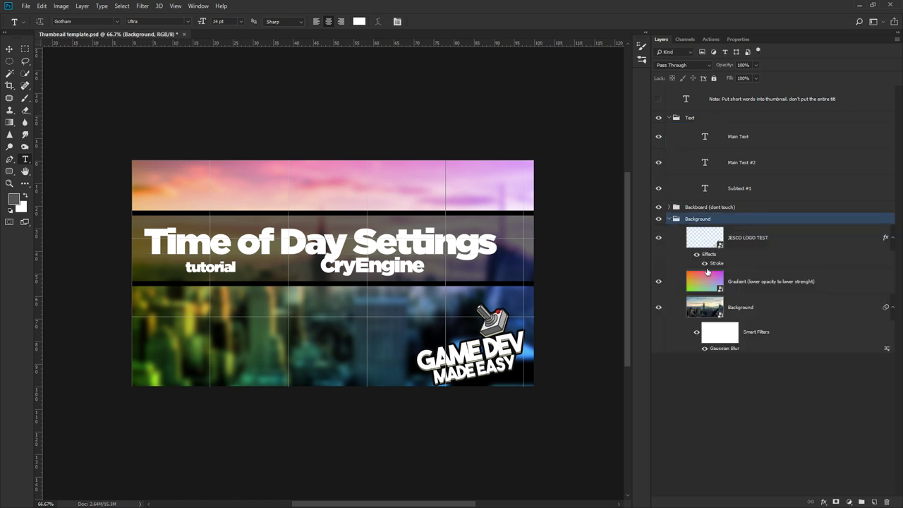
click(674, 316)
right_click(675, 314)
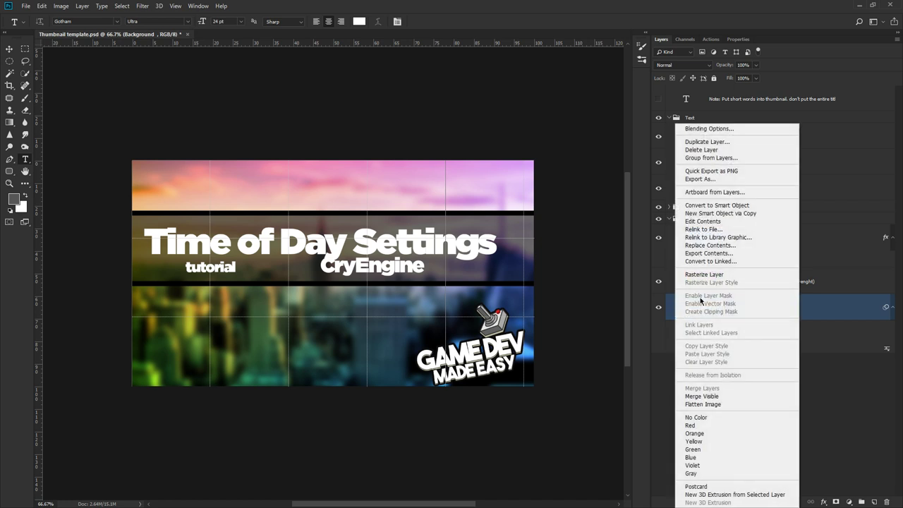
click(708, 231)
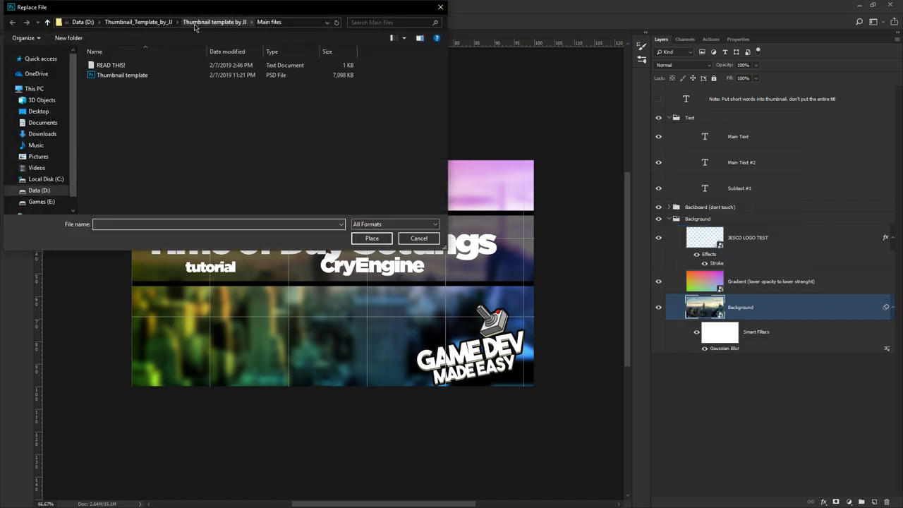
click(144, 22)
double_click(141, 65)
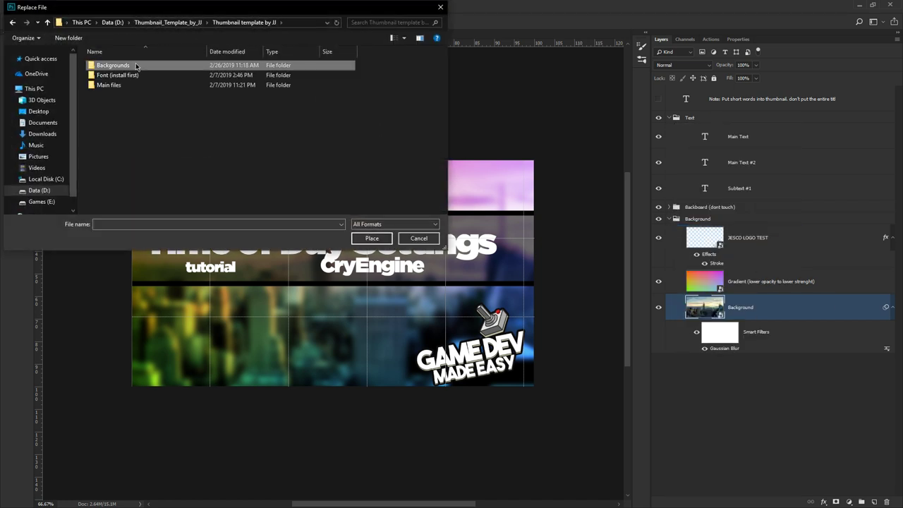
double_click(137, 66)
double_click(316, 121)
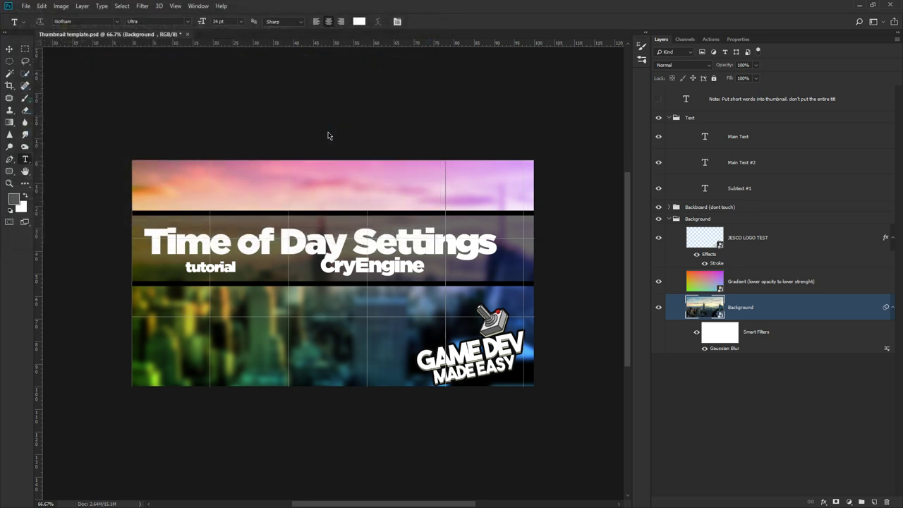
Save the thumbnail to the Desktop as PNG 'Thumbnail template 1', then minimize Photoshop
click(25, 6)
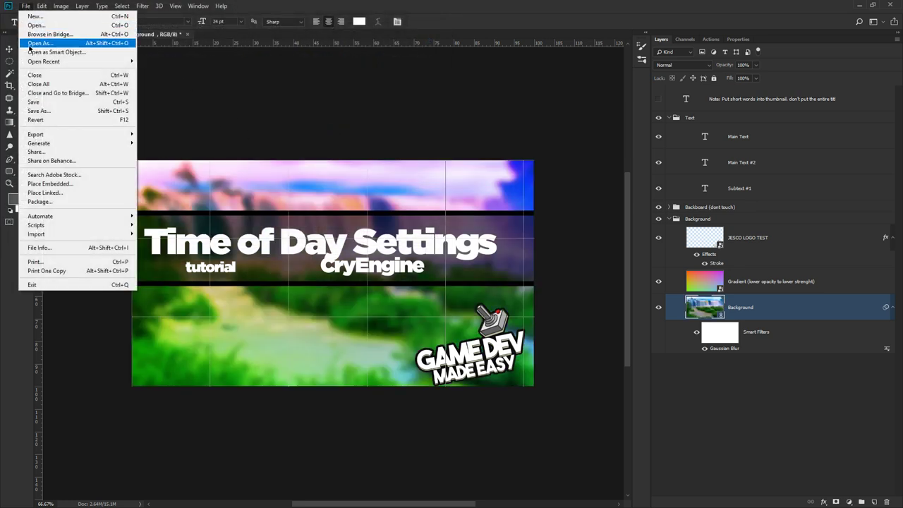
click(37, 111)
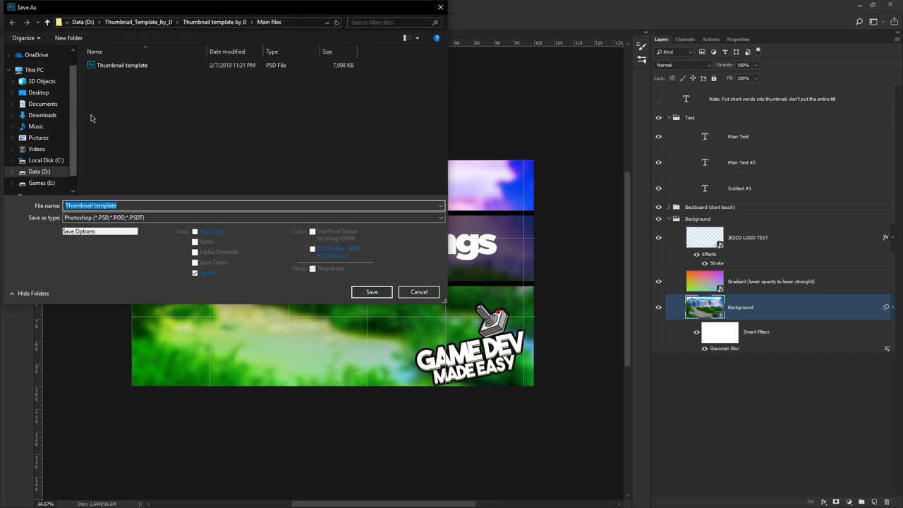
click(52, 98)
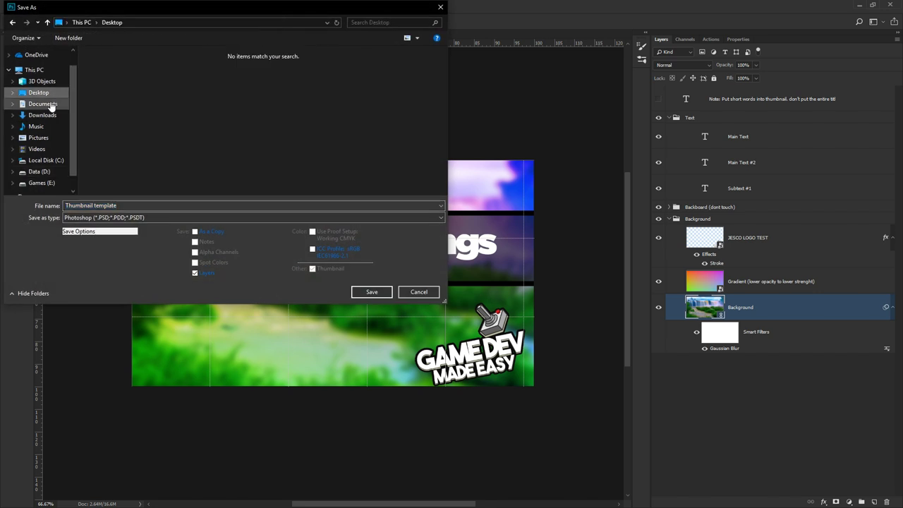
click(144, 219)
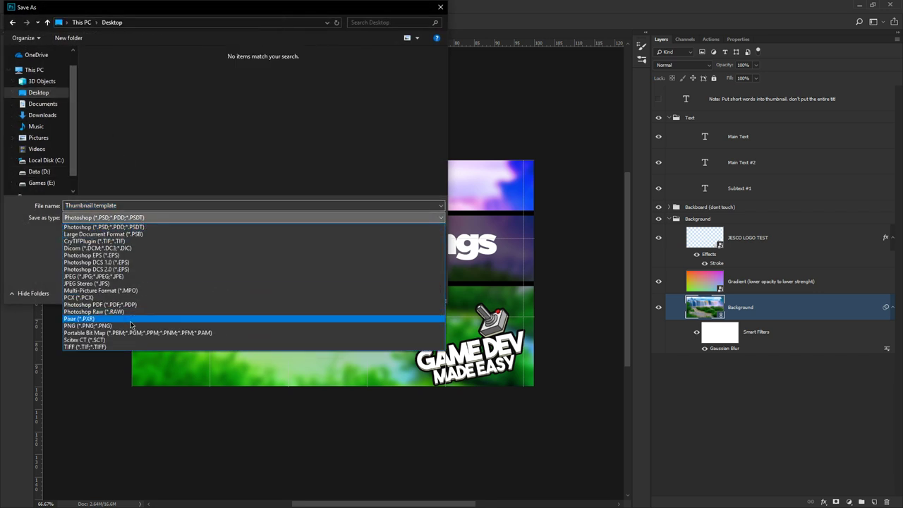
click(106, 320)
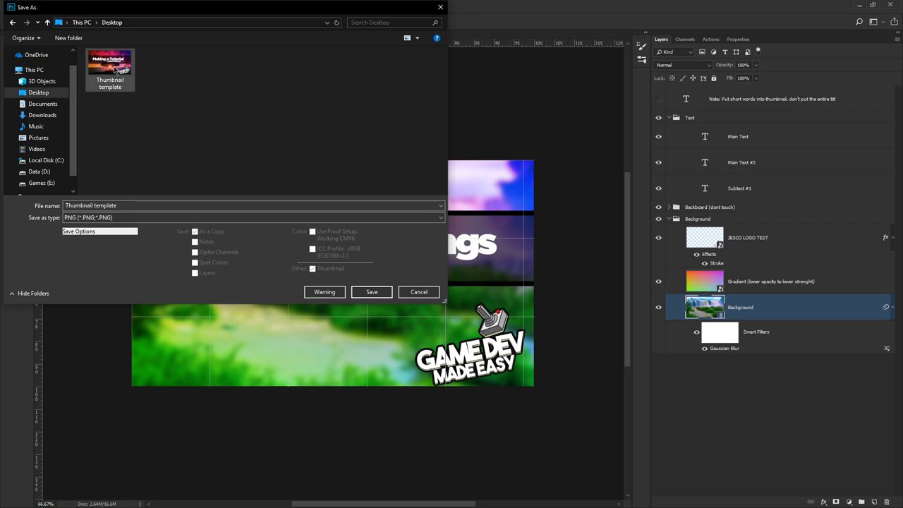
click(145, 205)
double_click(144, 206)
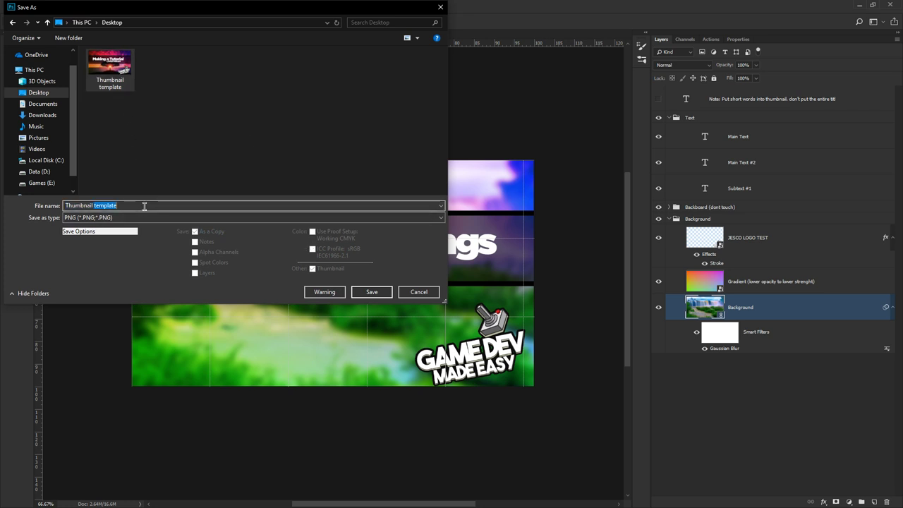
click(144, 206)
text(1)
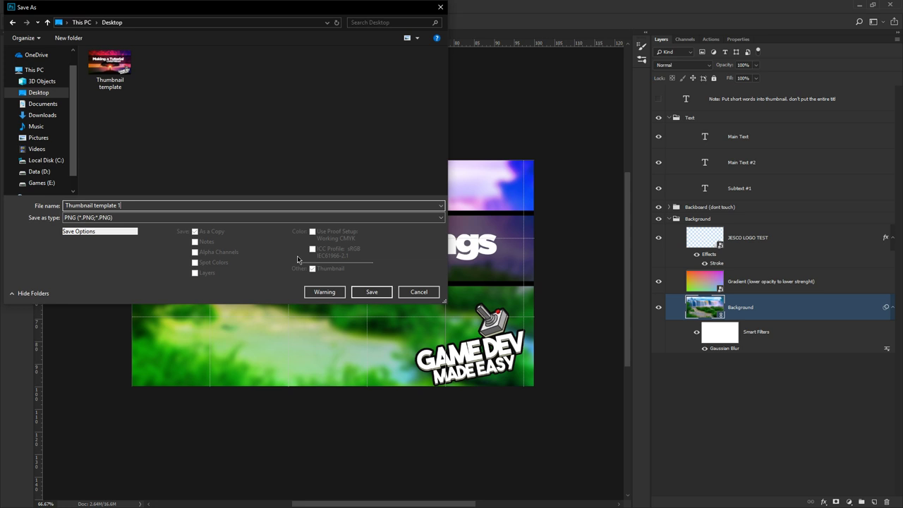
click(371, 292)
click(388, 189)
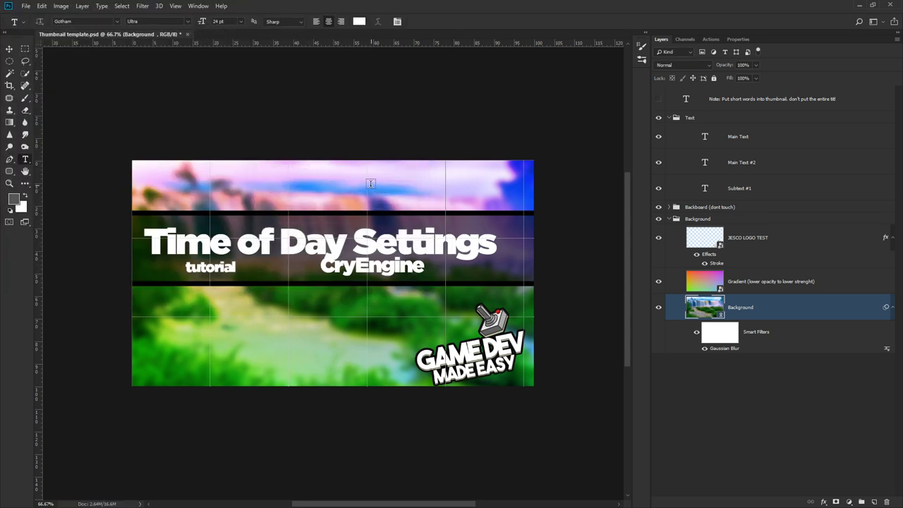
click(859, 5)
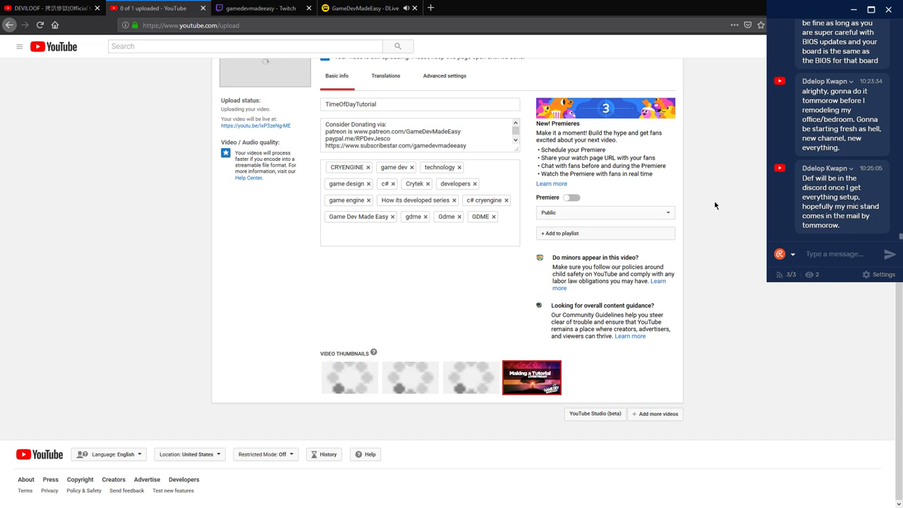
Use Thumbnail template 1 as thumbnail and retitle the video 'Change Time Of Day Settings in #CRYENGINE Tutorial'
click(521, 380)
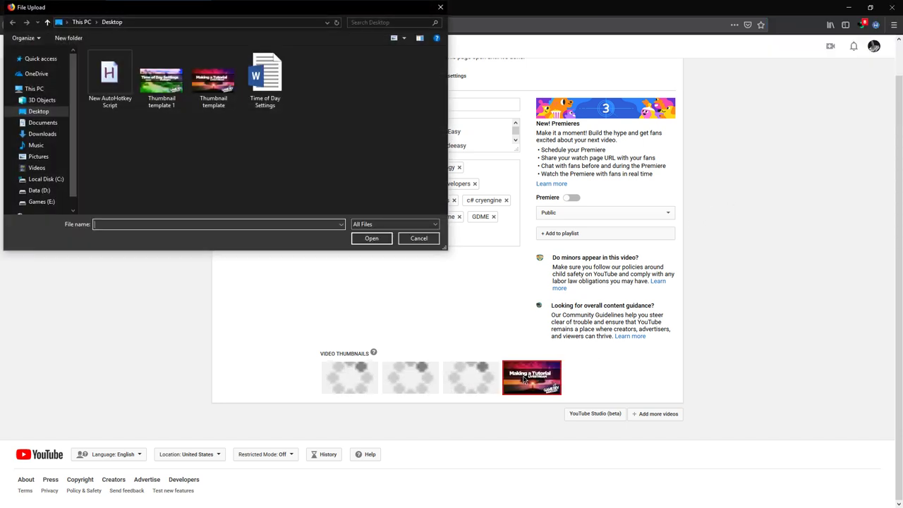
double_click(169, 76)
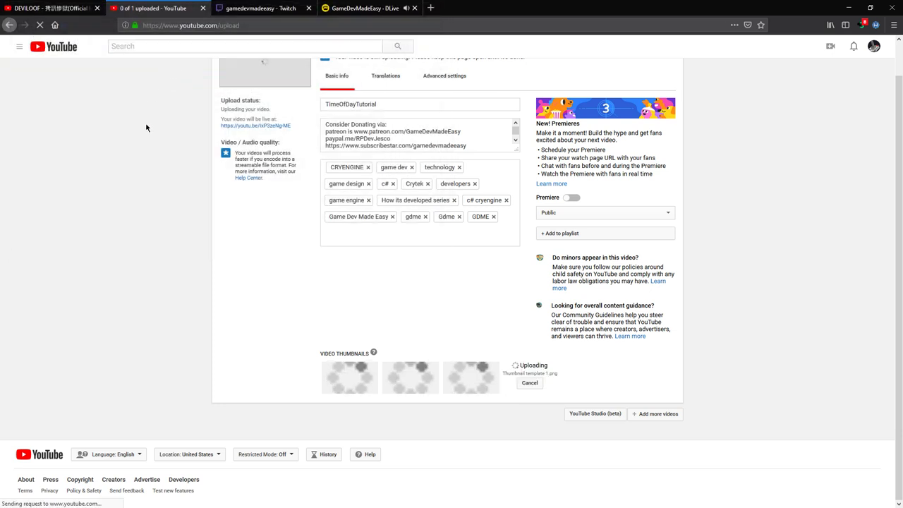
scroll(146, 127, up, 1)
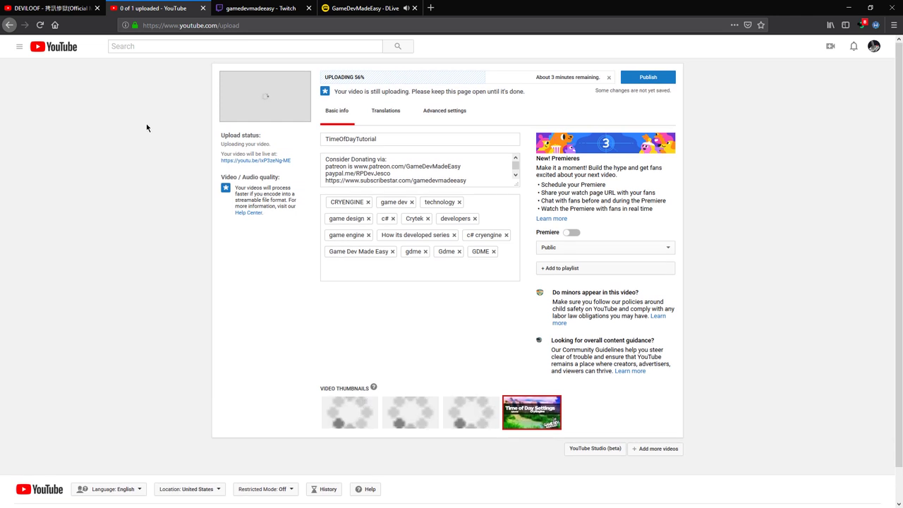
click(343, 140)
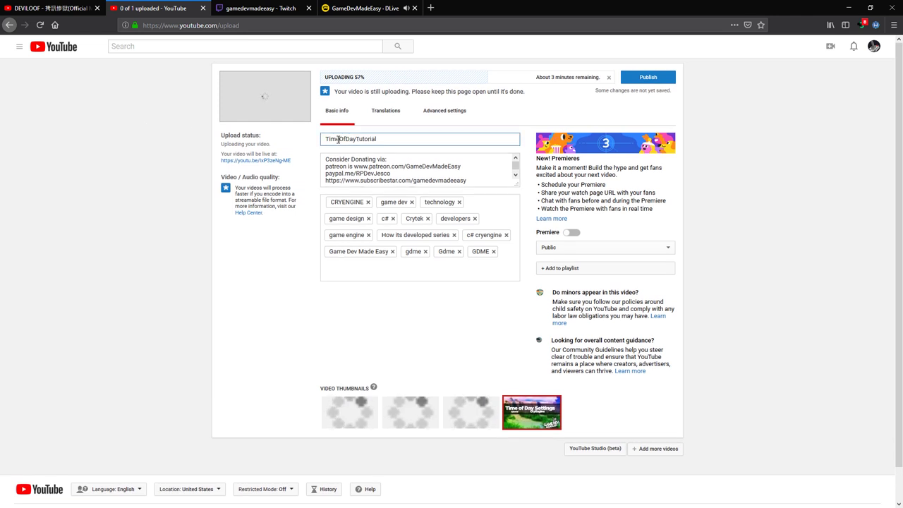
click(346, 139)
click(361, 139)
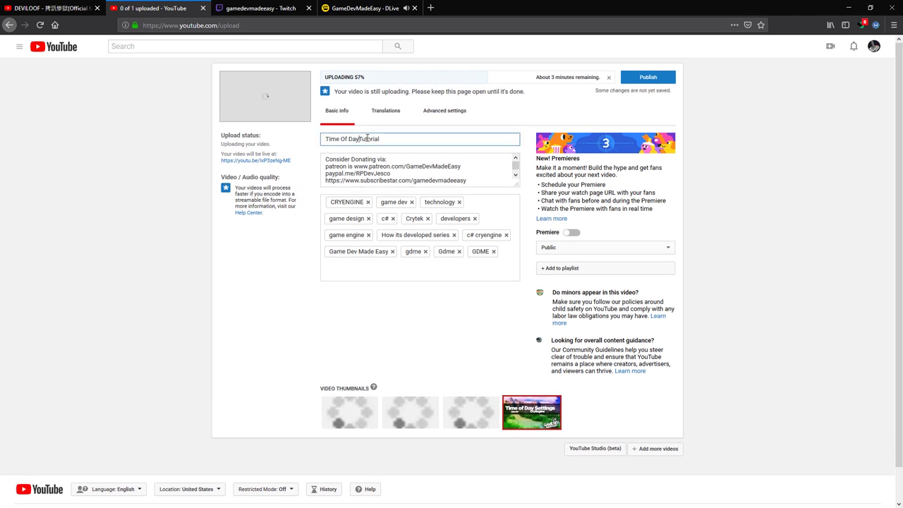
text(S)
text(ettings)
text(Change )
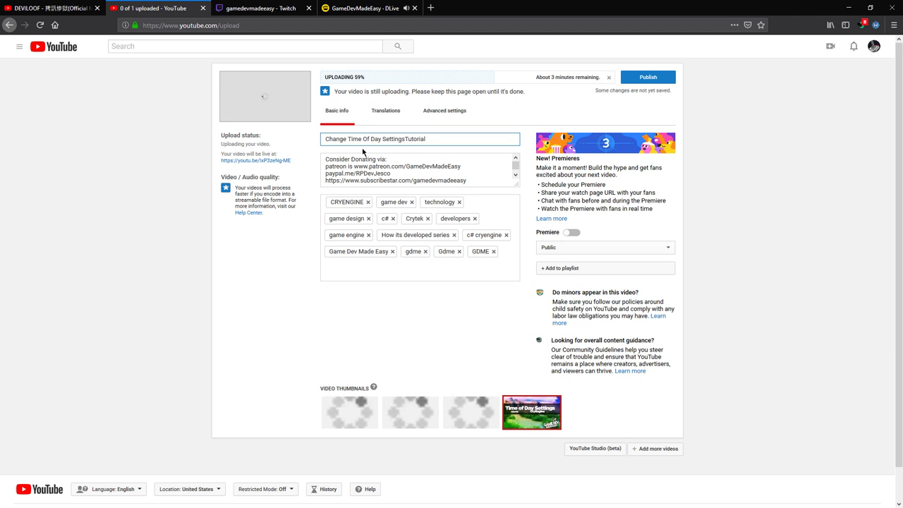
text( in )
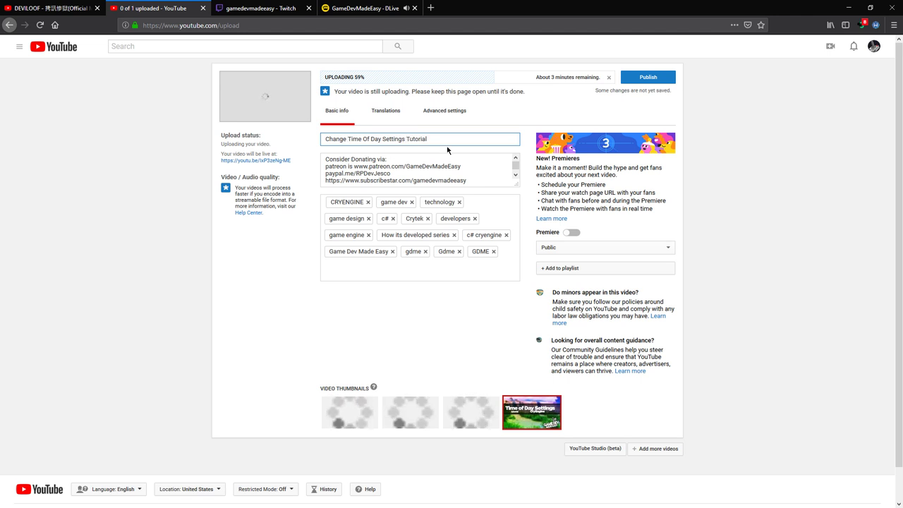
text(#CRYENGINE)
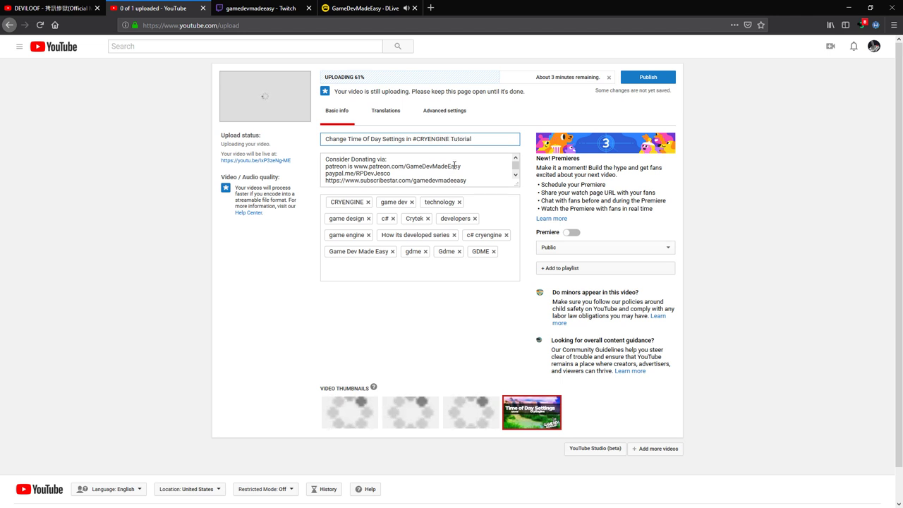
Add the video to the CryEngine playlist
click(566, 268)
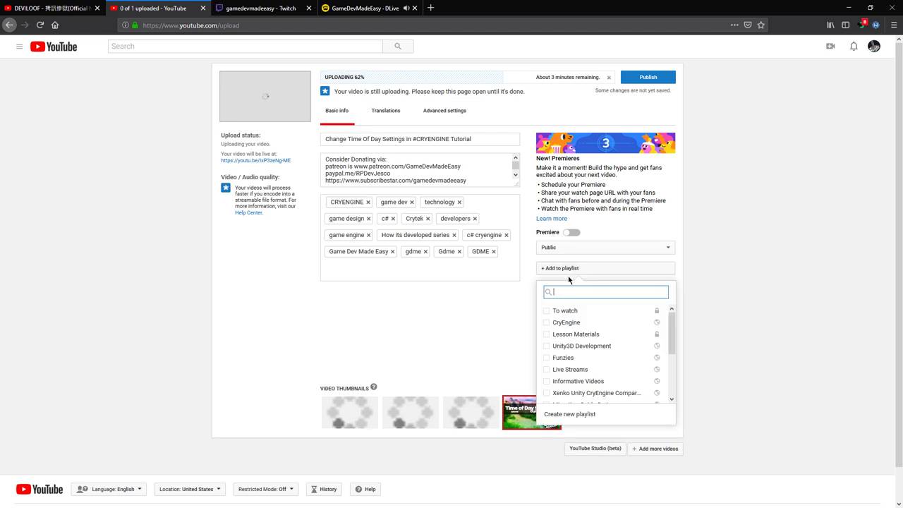
click(547, 324)
click(470, 327)
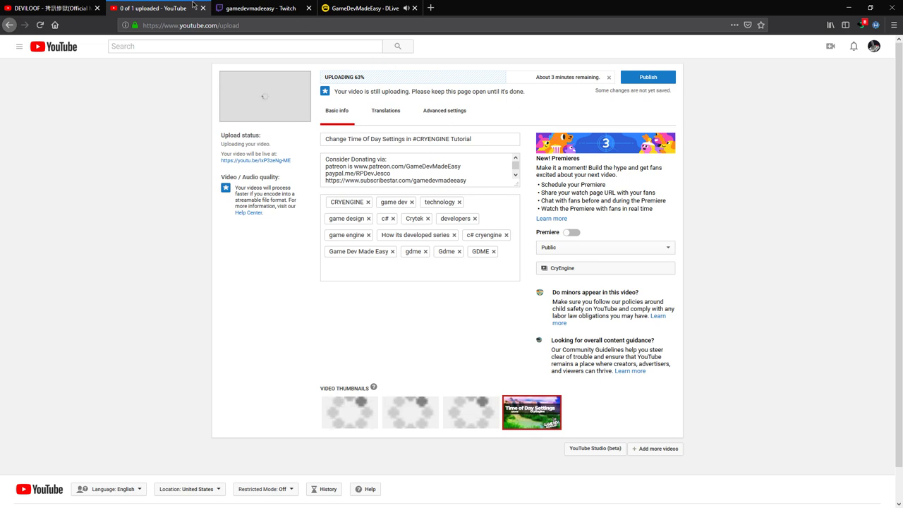
Close the Twitch and DLive stream tabs and bring the browser back into view
click(238, 10)
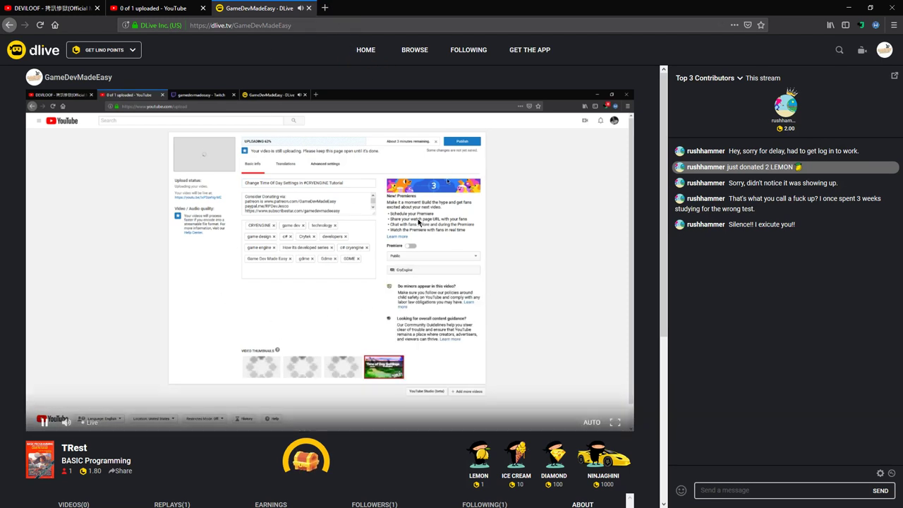
click(315, 8)
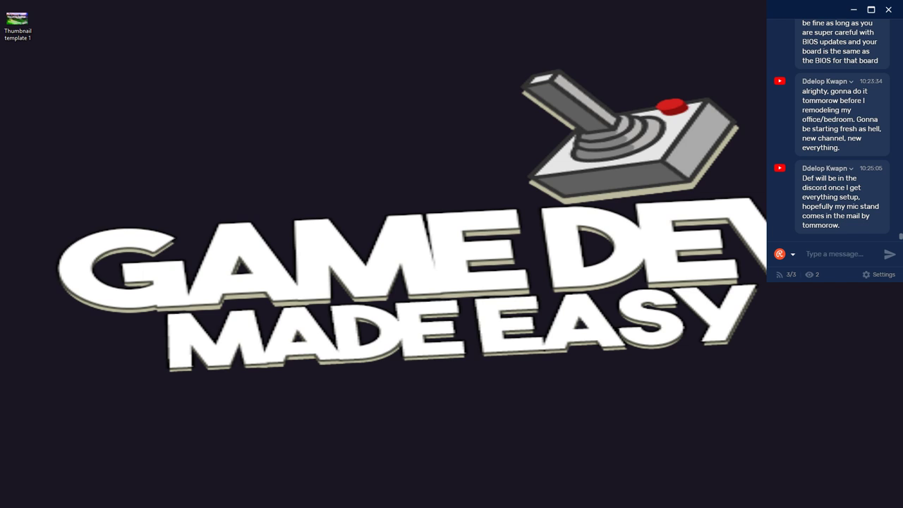
key(alt+Tab)
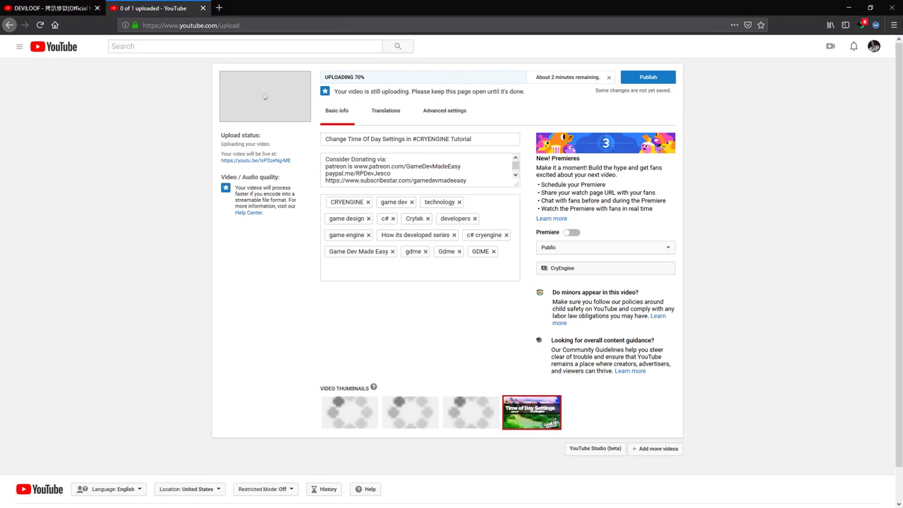
Bring the chat window back into view with Alt+Tab while the upload continues
key(alt+Tab)
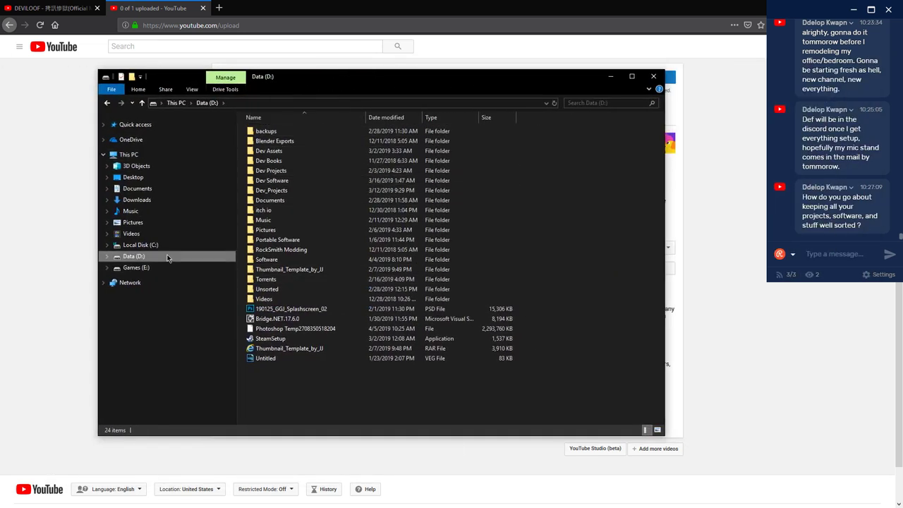
Open Dev_Projects and look inside CryEngine5.5, GoDot, Lumberyard and Repos
double_click(318, 190)
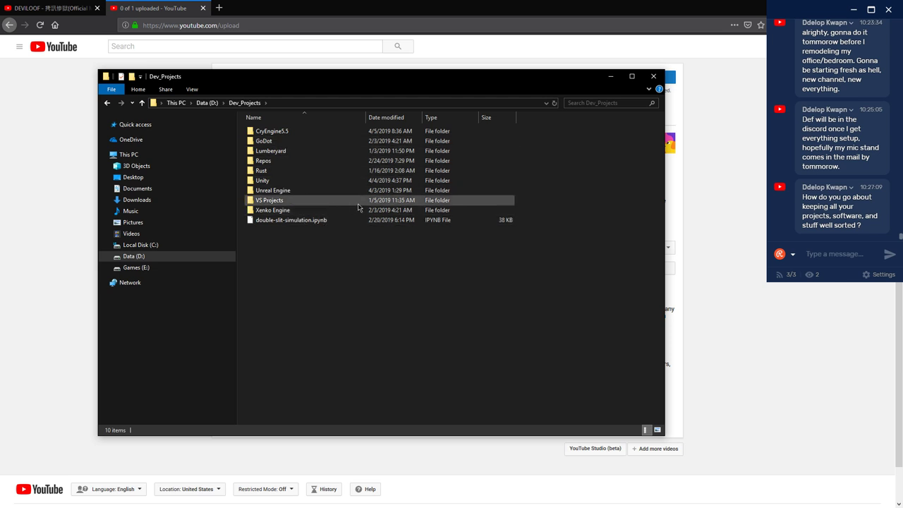
double_click(278, 131)
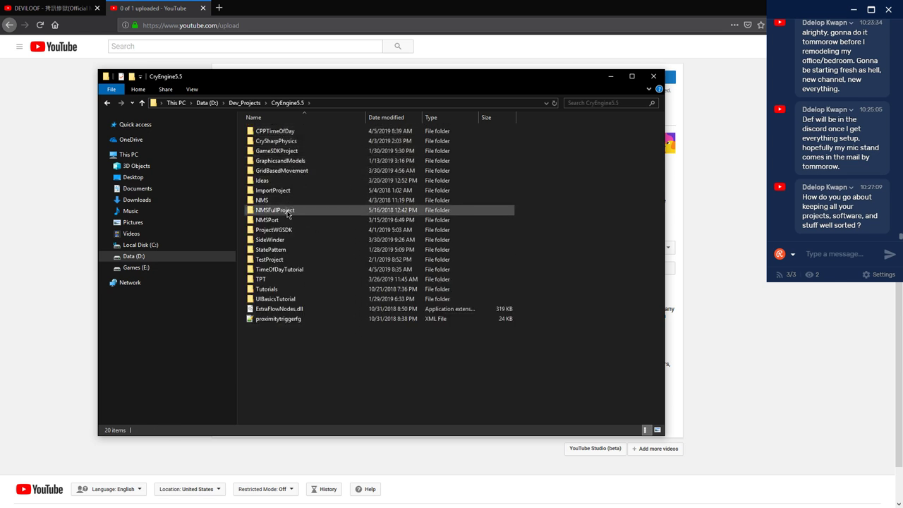
click(245, 103)
double_click(274, 144)
click(245, 103)
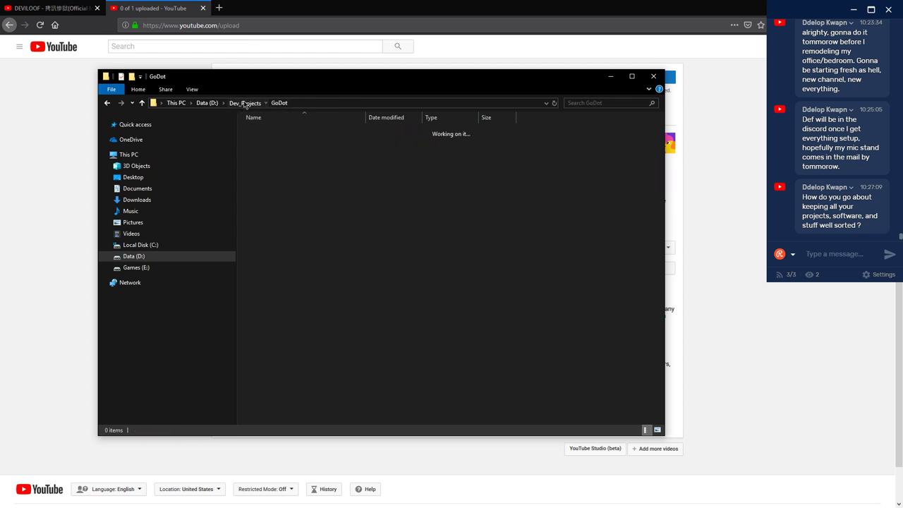
double_click(274, 150)
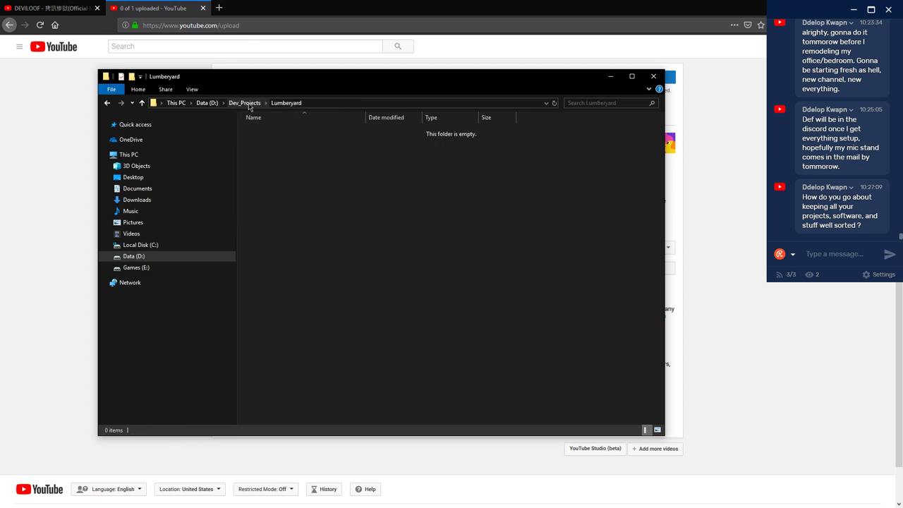
click(247, 104)
double_click(265, 161)
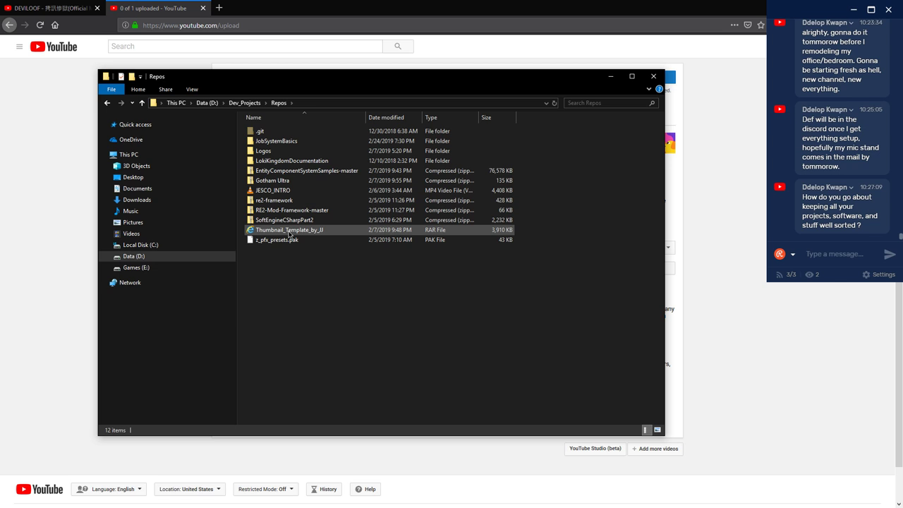
click(244, 102)
Look inside the Rust, Unity, Unreal Engine, VS Projects and Xenko Engine folders
click(280, 170)
double_click(280, 170)
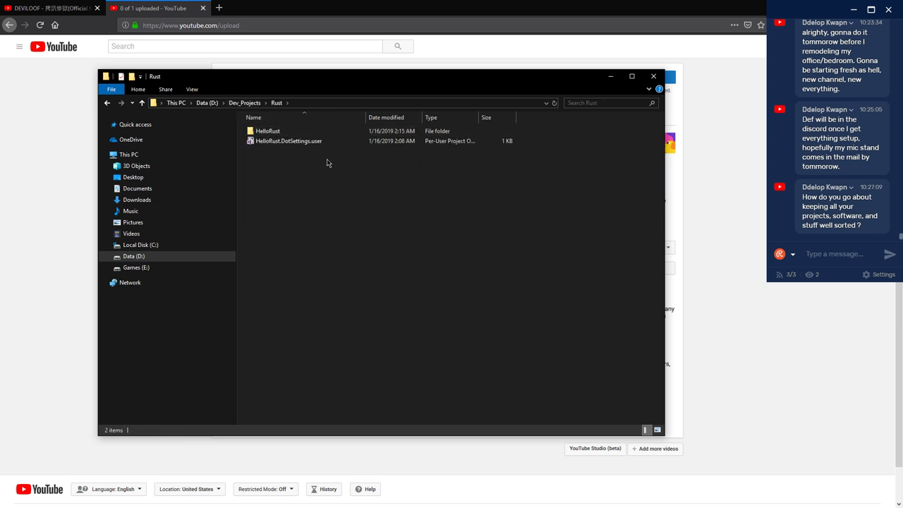
click(258, 103)
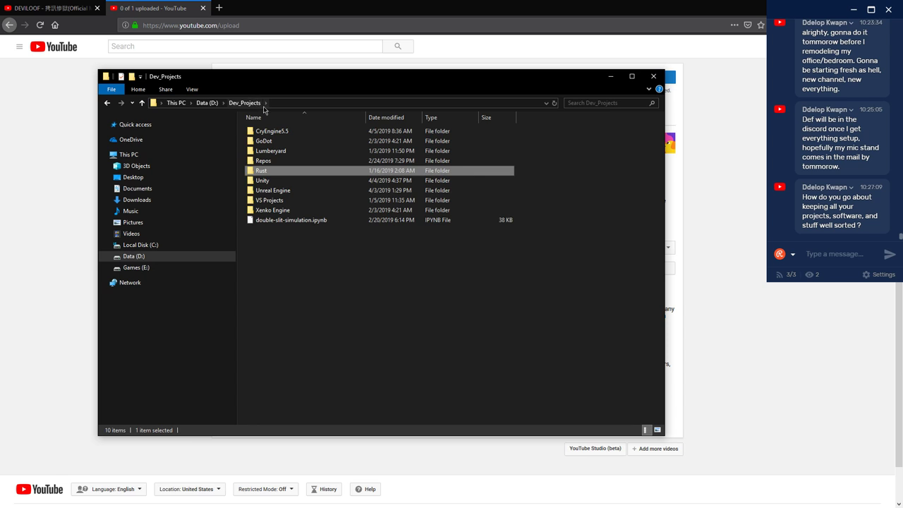
double_click(275, 180)
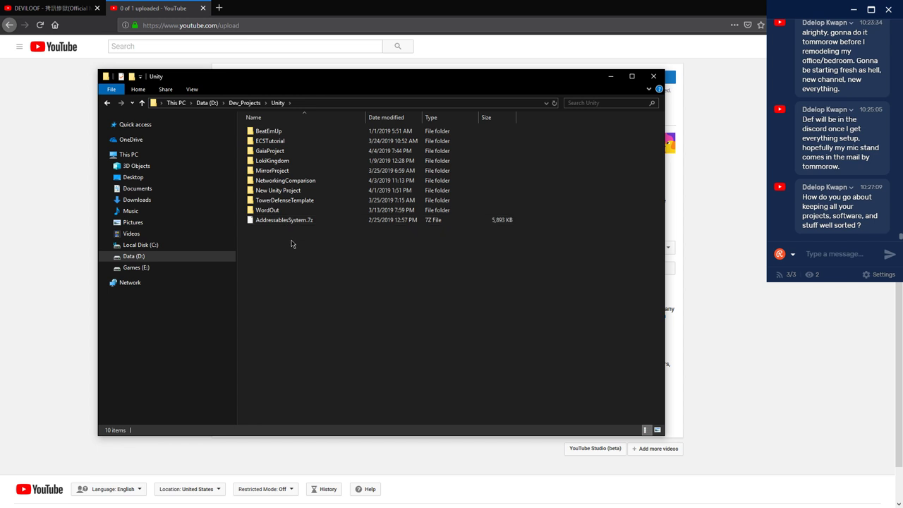
click(247, 104)
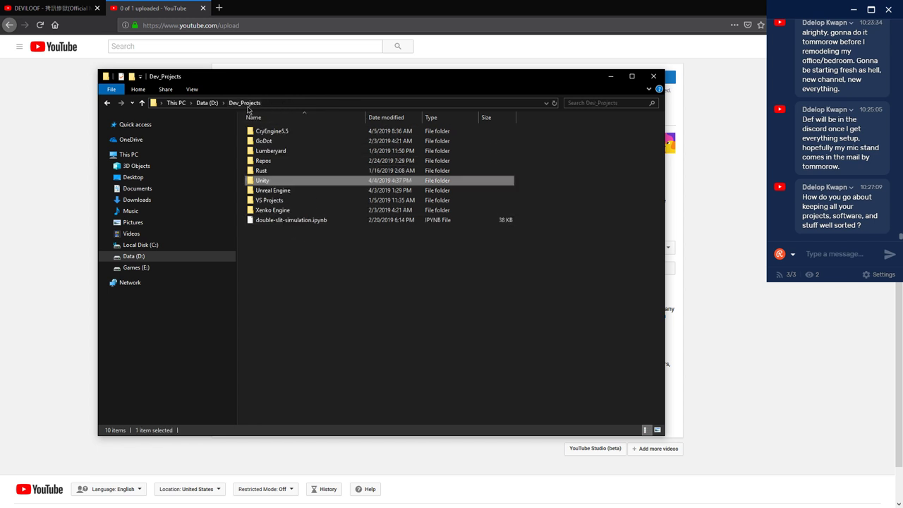
double_click(297, 184)
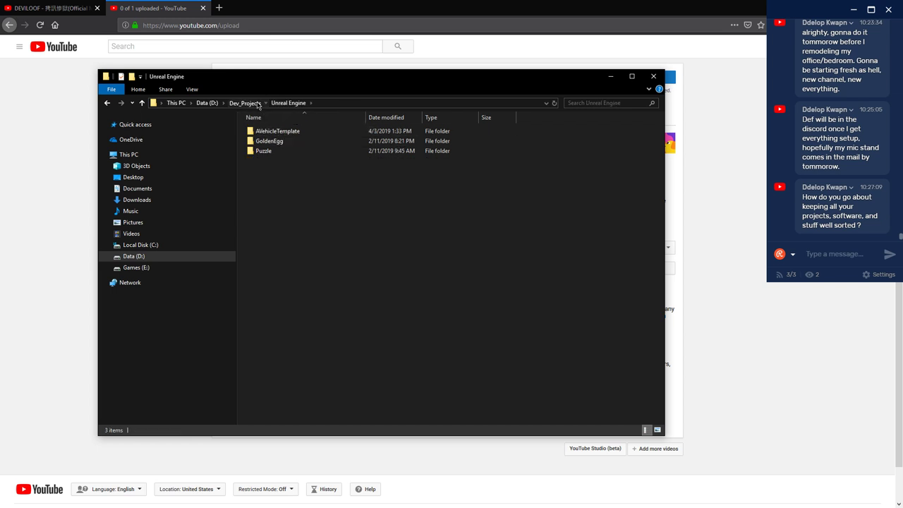
click(245, 103)
double_click(285, 202)
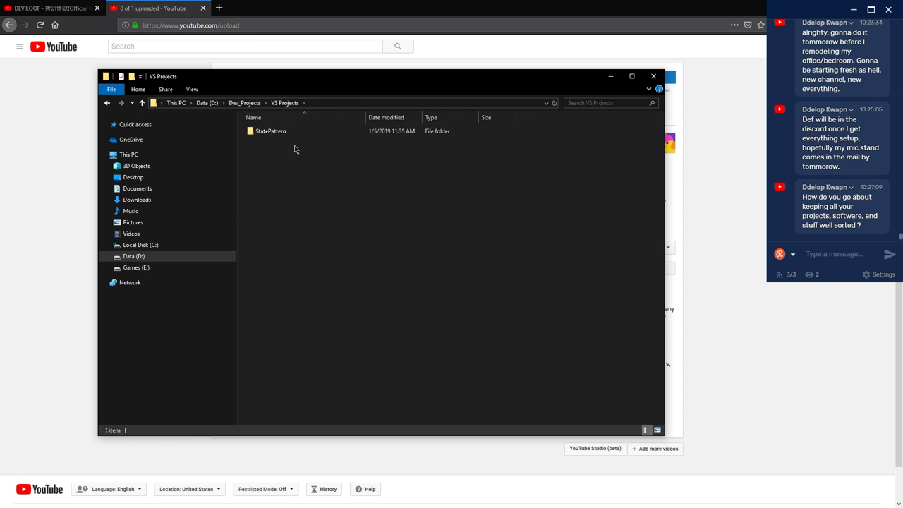
click(245, 104)
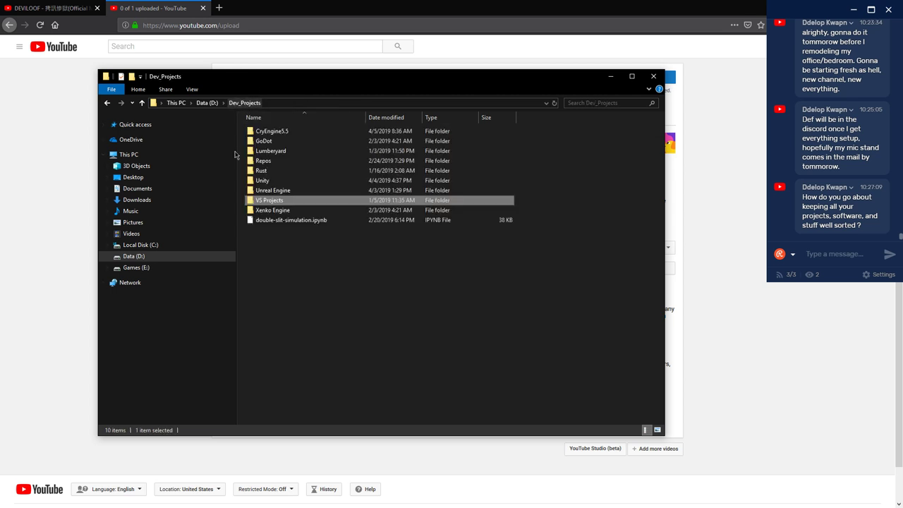
double_click(276, 211)
click(245, 103)
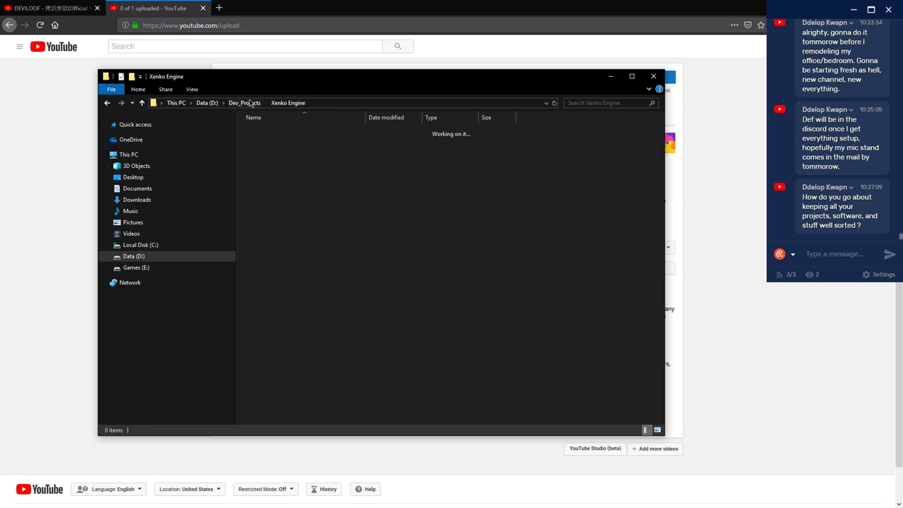
click(304, 254)
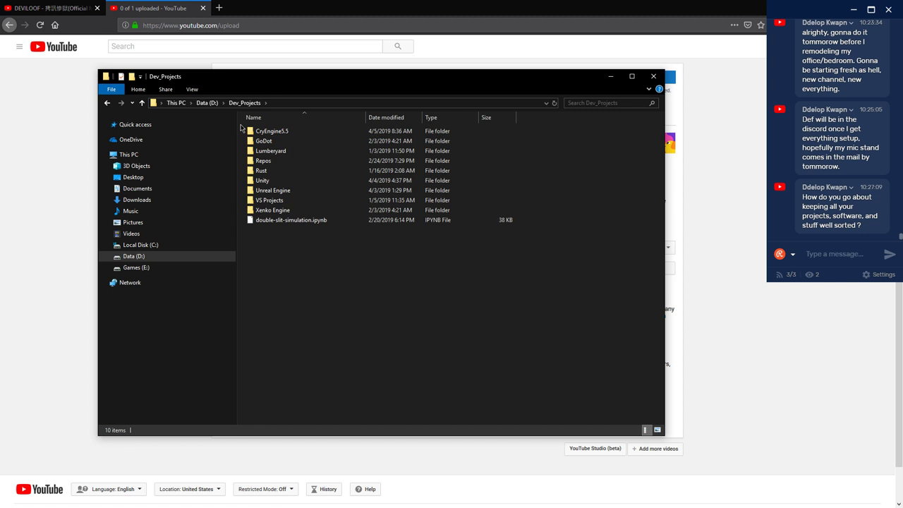
Open Dev Software on Data (D:) and look over its engine folders, Construct 3 through Xenko
click(213, 103)
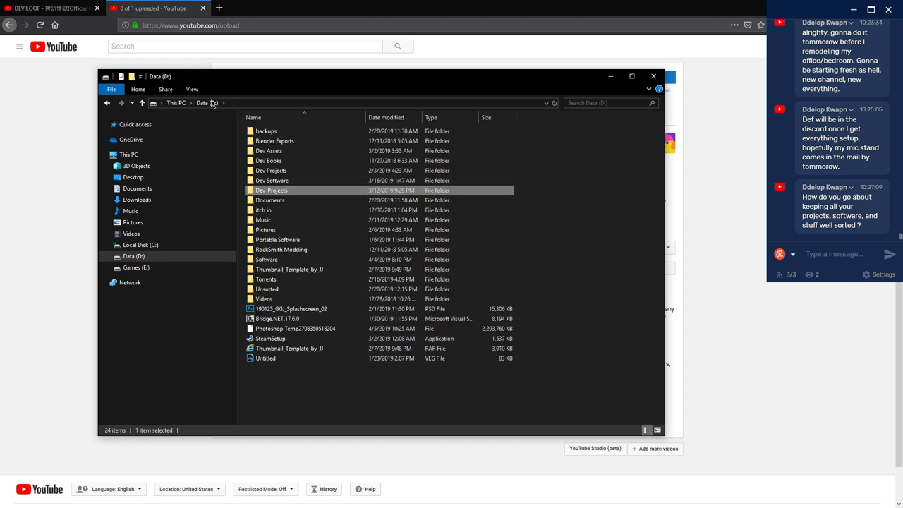
double_click(314, 181)
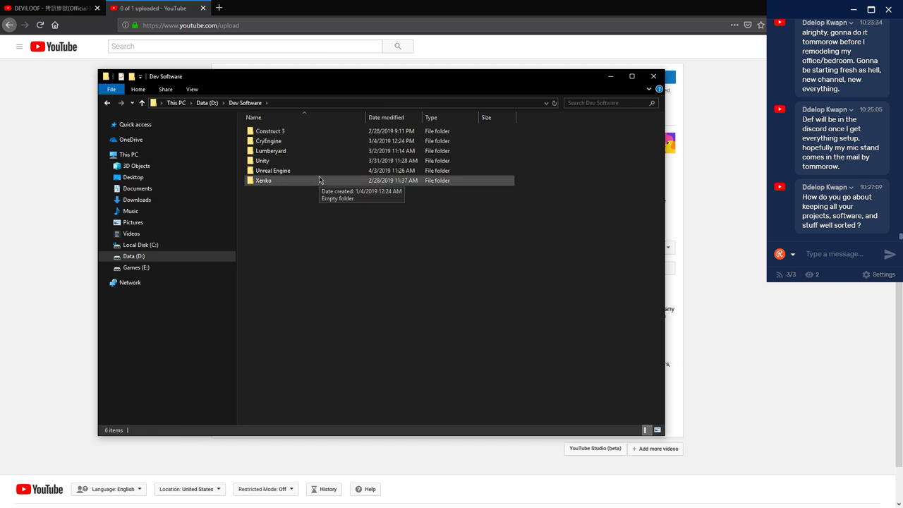
click(298, 133)
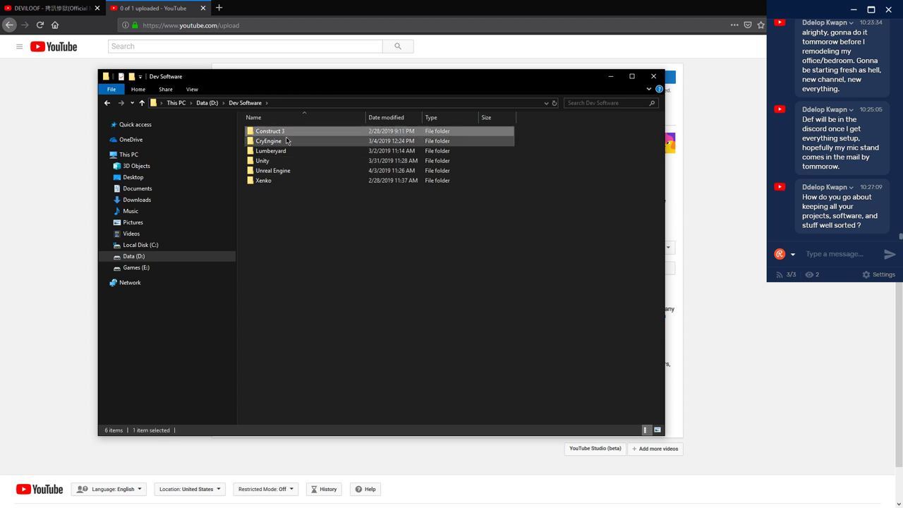
click(286, 142)
click(311, 151)
click(311, 161)
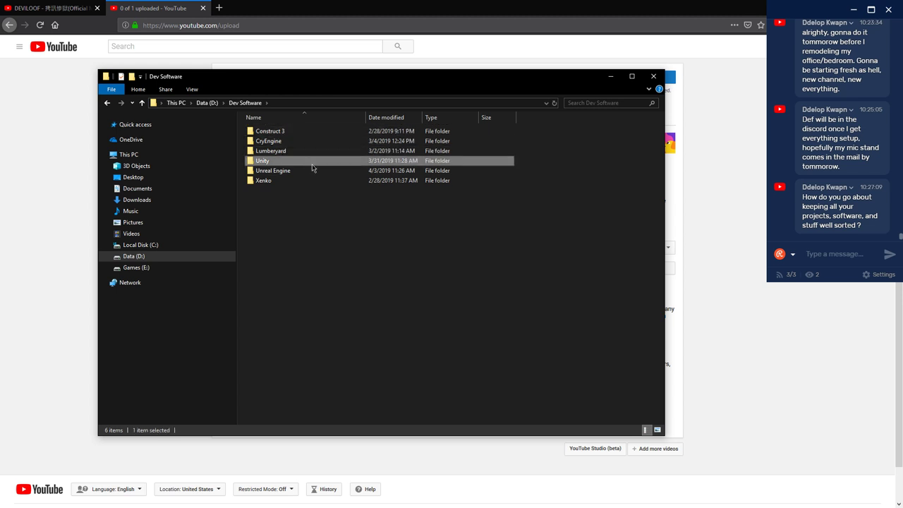
click(314, 171)
click(317, 180)
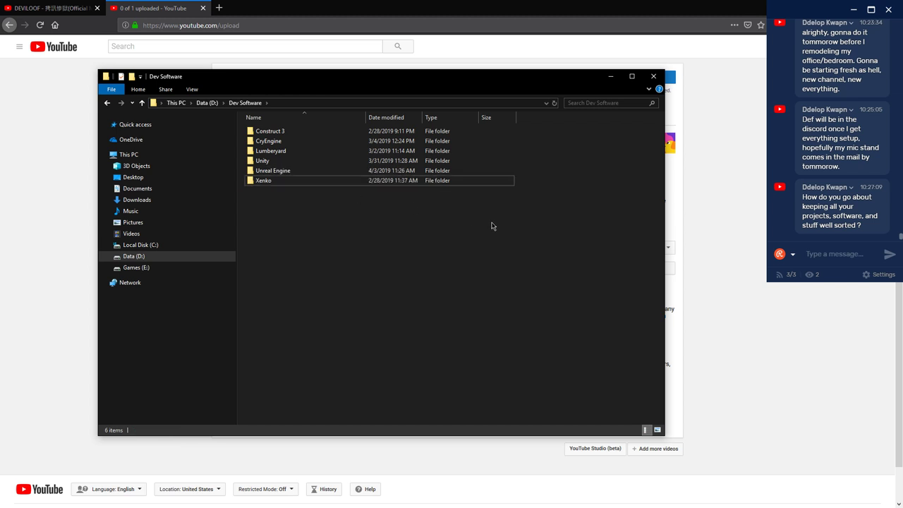
click(207, 103)
Browse Dev Assets, itch io and Pictures (Assets, 3D Models), ending at Data (D:)
double_click(286, 151)
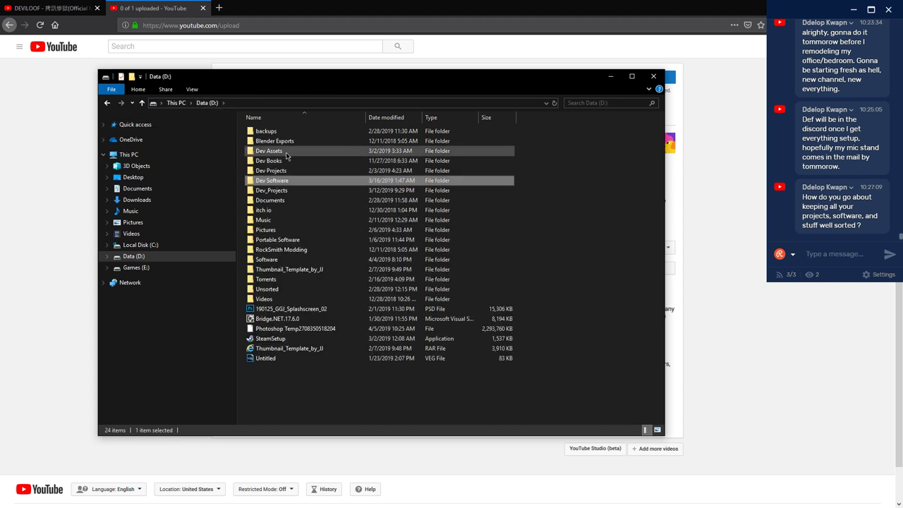
click(208, 103)
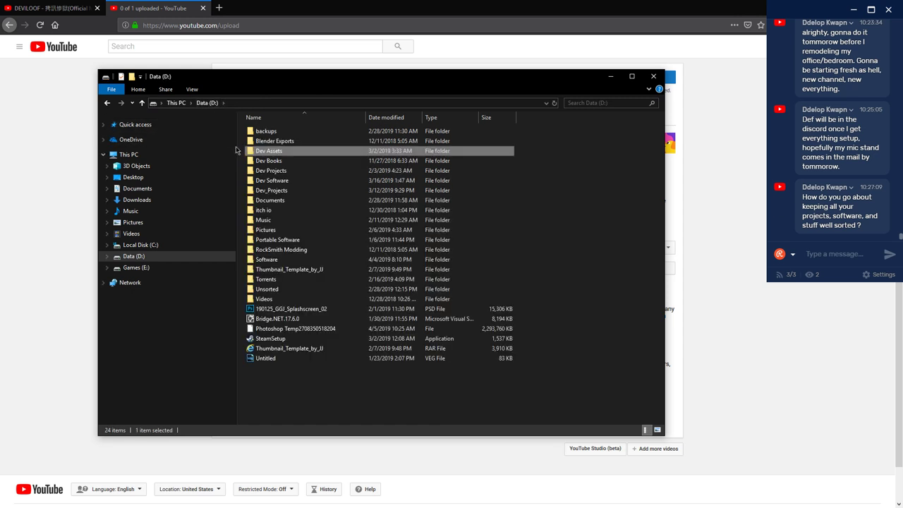
double_click(270, 211)
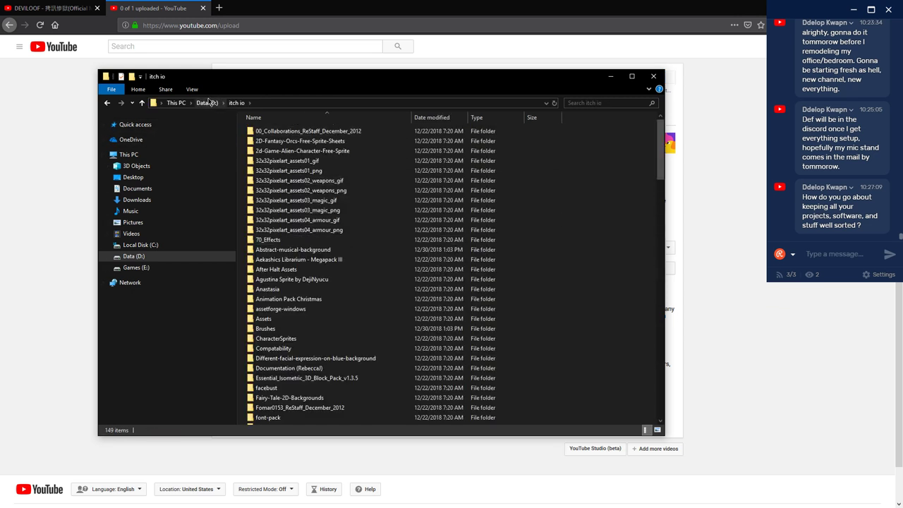
click(208, 103)
double_click(275, 230)
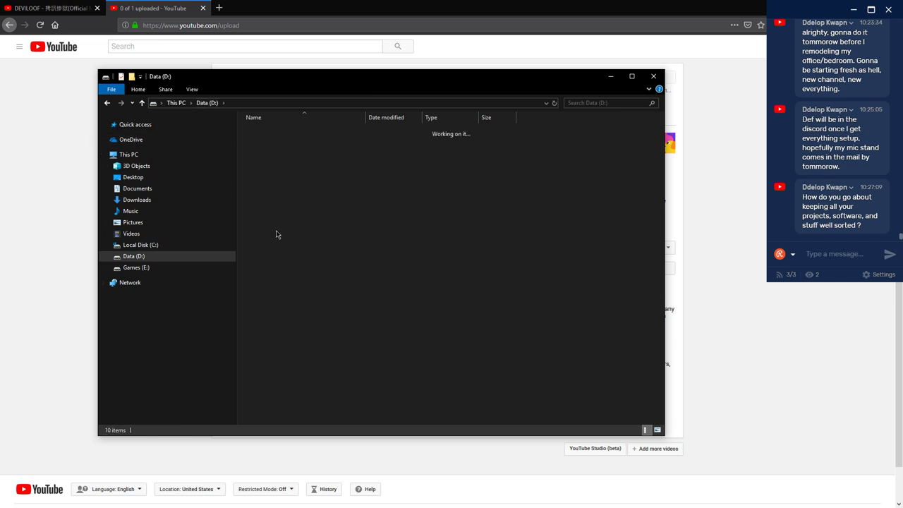
double_click(263, 141)
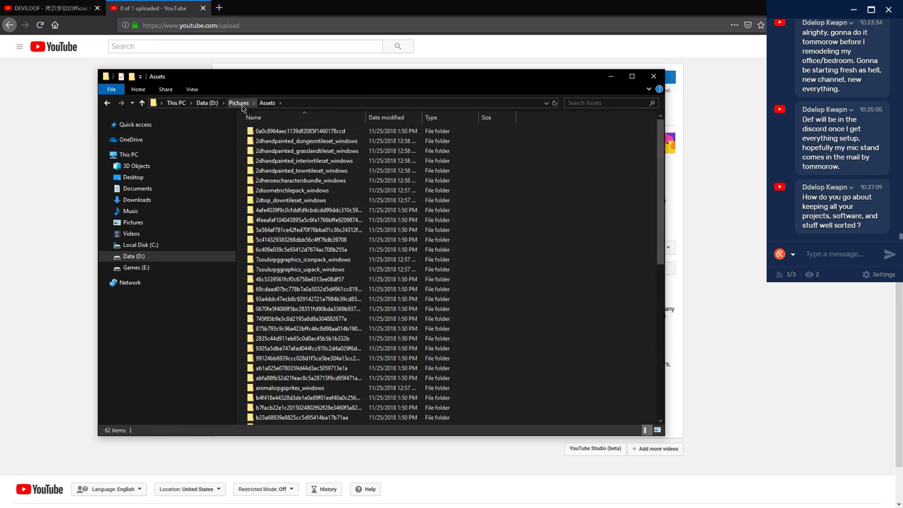
click(239, 103)
double_click(262, 134)
click(235, 103)
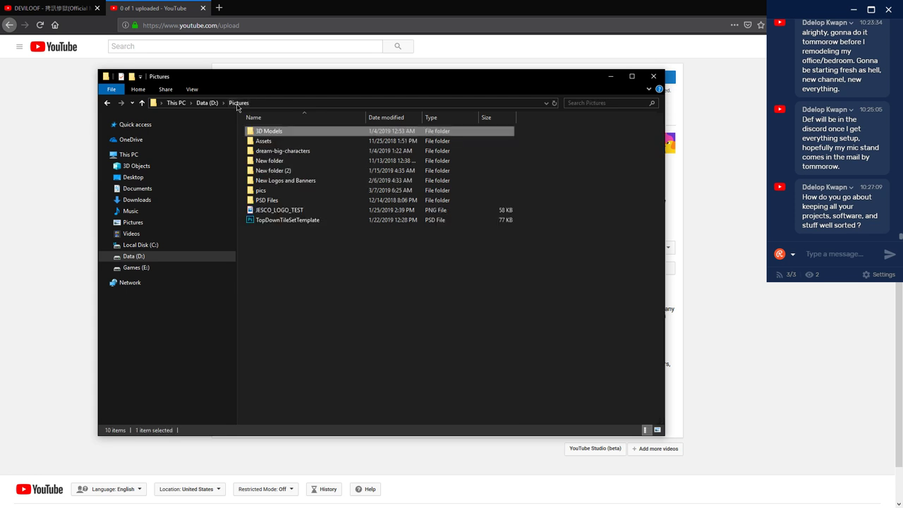
click(207, 103)
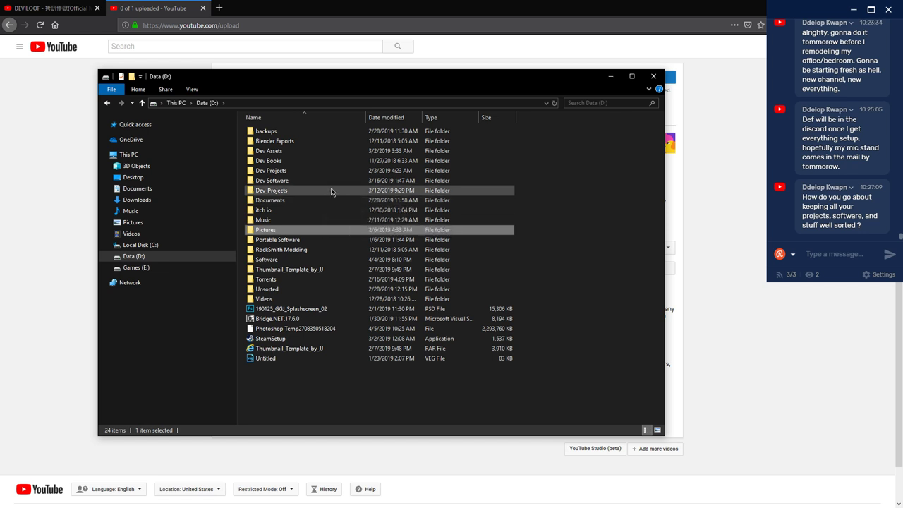
Browse the Dev Books folder's Books, CodeFiles and Videos subfolders
double_click(309, 161)
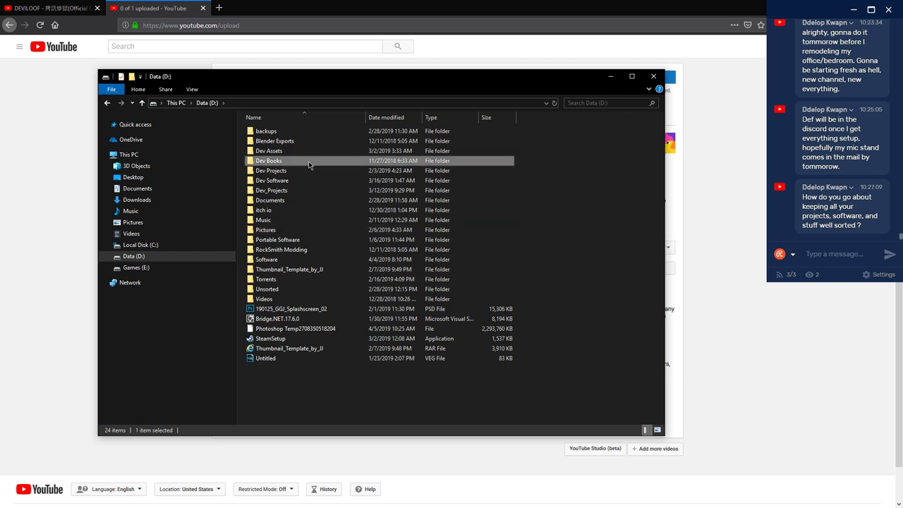
double_click(282, 131)
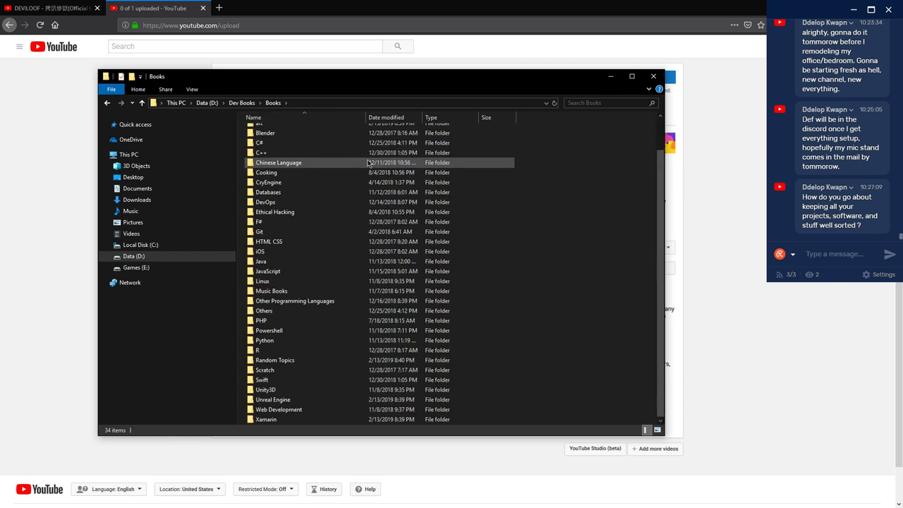
scroll(381, 282, down, 2)
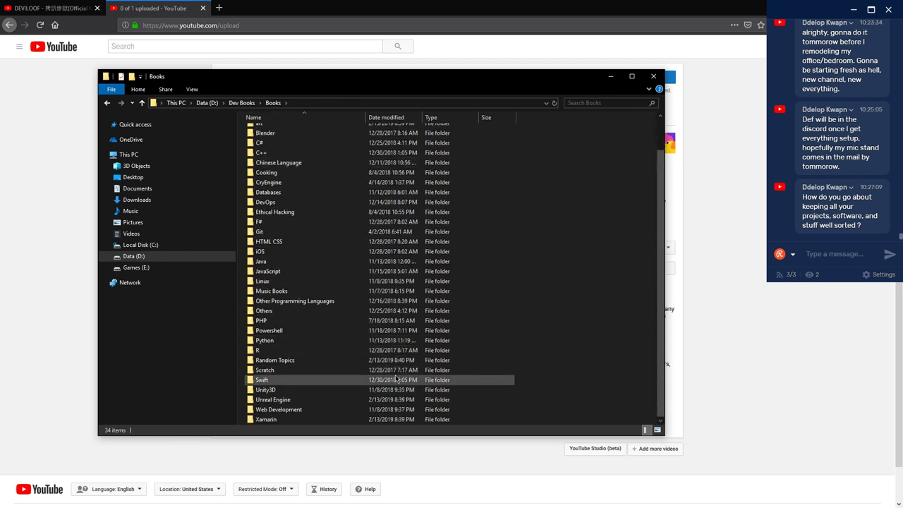
scroll(395, 353, up, 2)
scroll(384, 310, down, 1)
scroll(384, 300, up, 1)
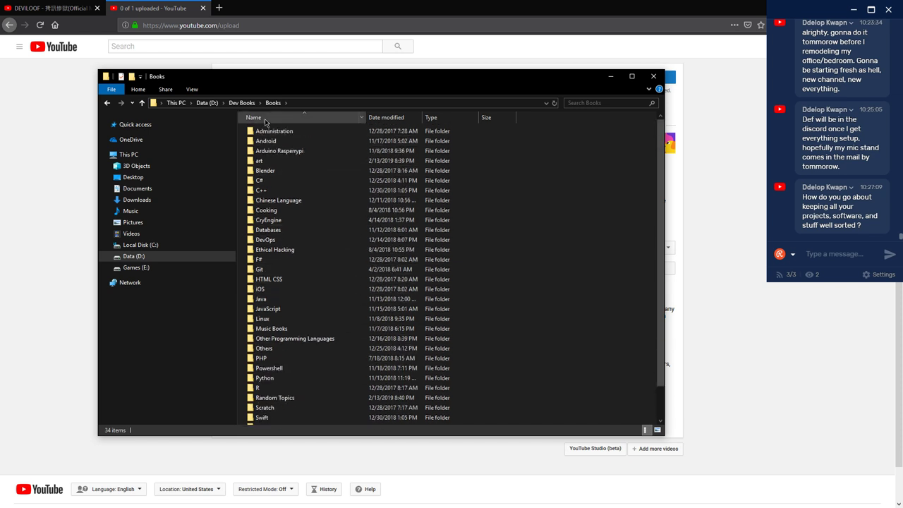
key(BackSpace)
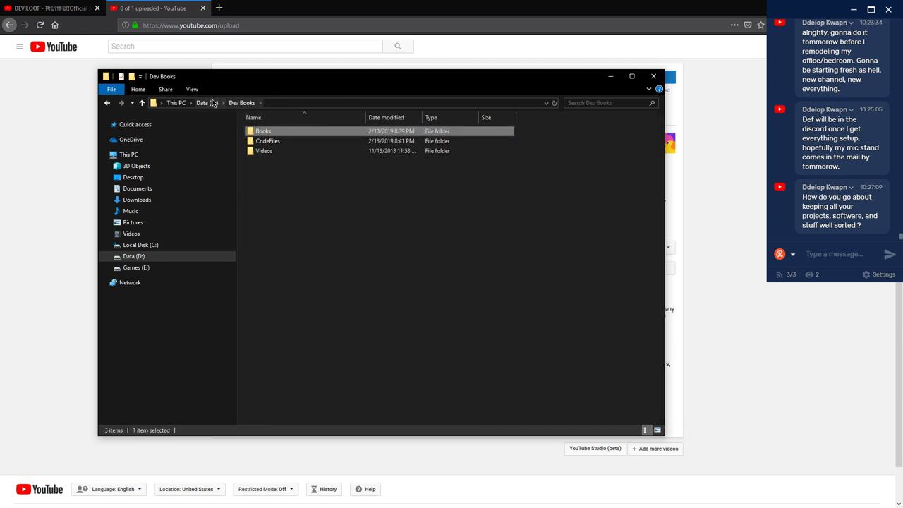
double_click(271, 141)
scroll(366, 181, down, 5)
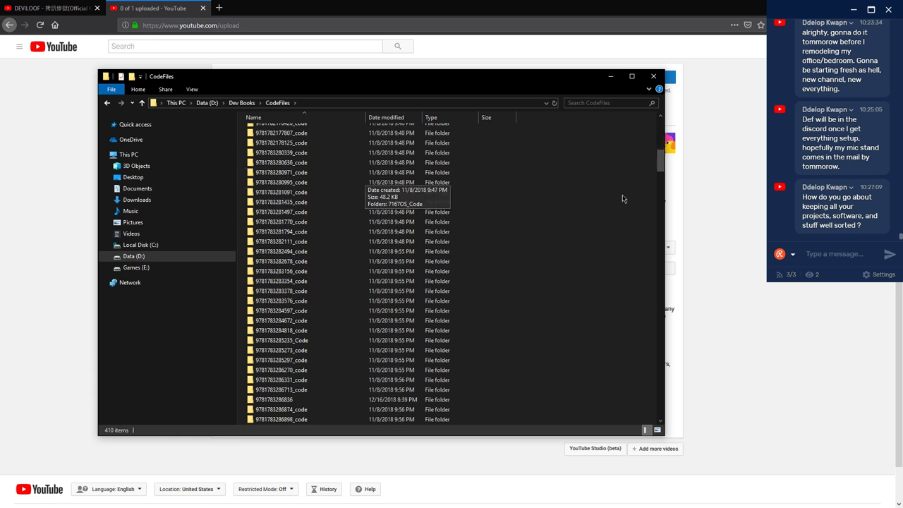
drag(661, 151, 661, 130)
click(242, 103)
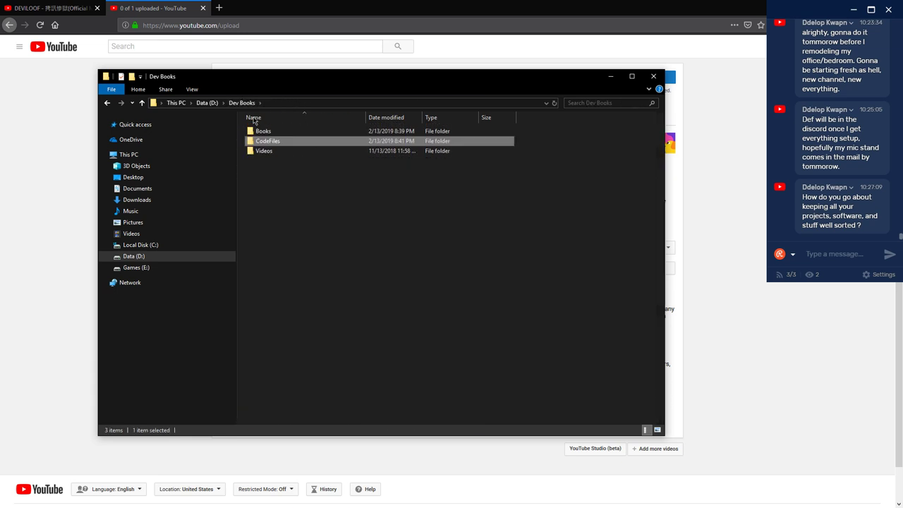
double_click(267, 150)
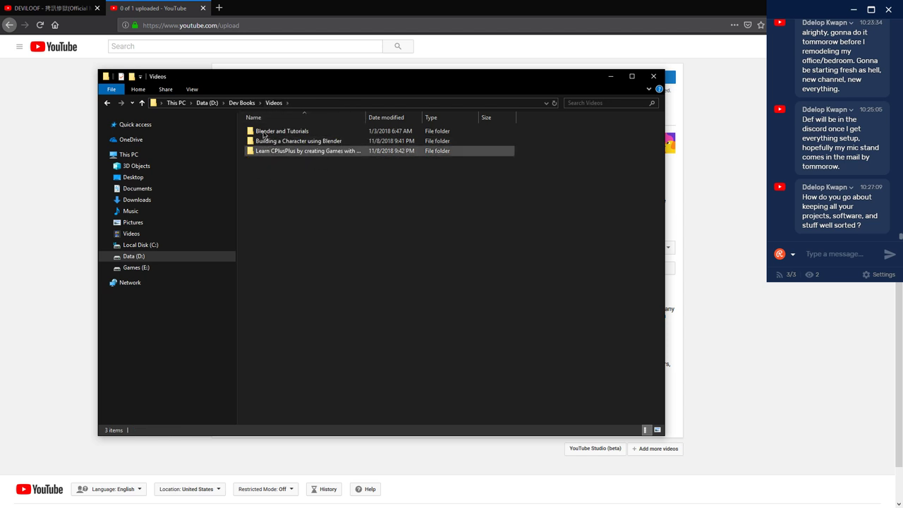
click(238, 102)
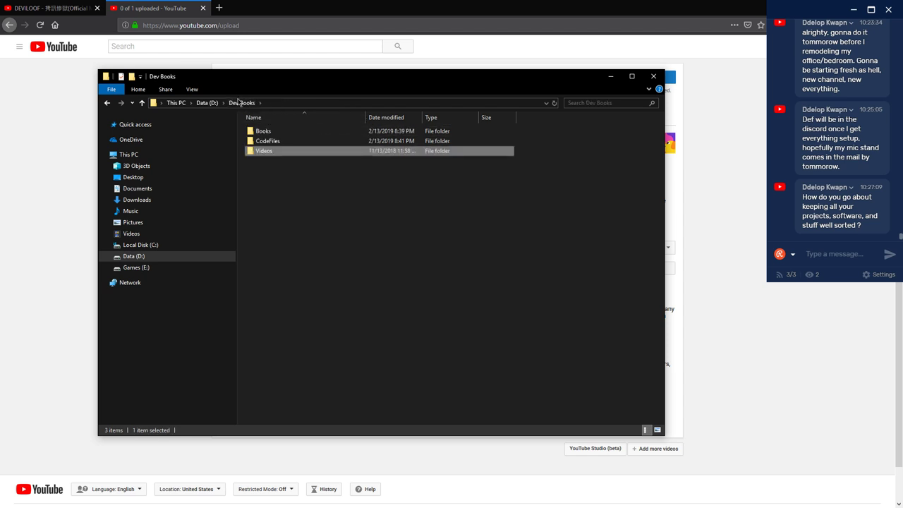
Go to Data (D:) and open Dev Projects, selecting Stricken and AStarSearch
click(207, 102)
double_click(288, 171)
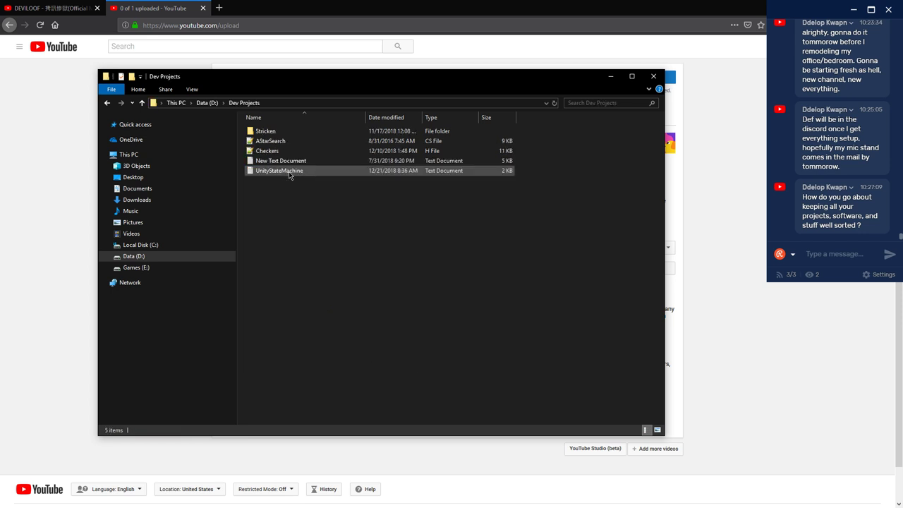
click(308, 132)
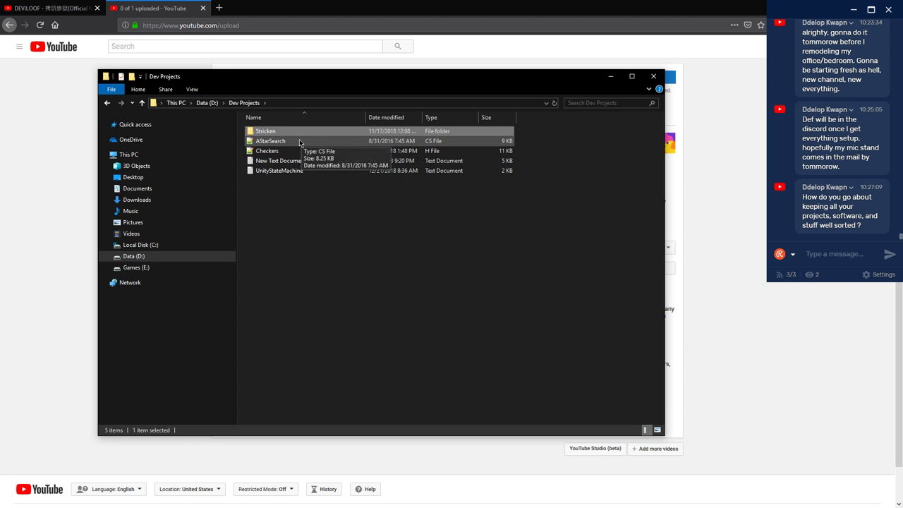
click(300, 142)
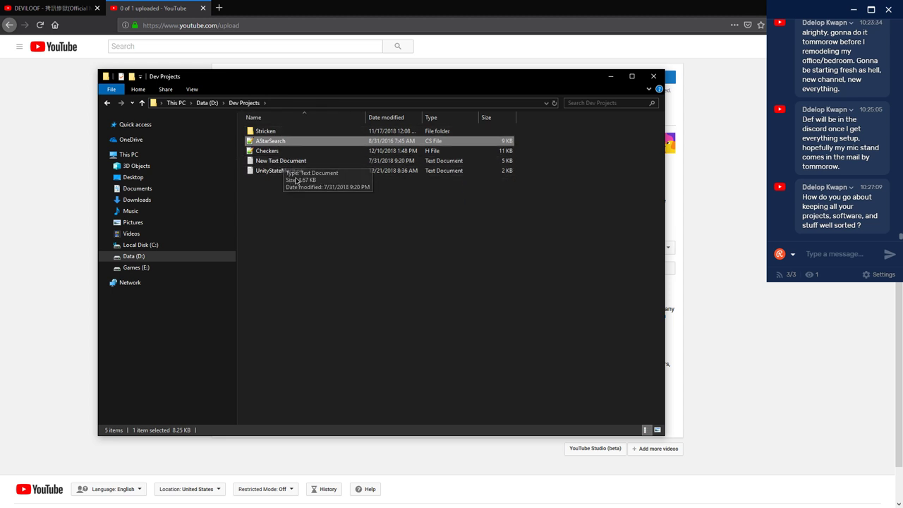
drag(258, 142, 280, 153)
Look over Checkers.h, then close it, TimeOfDay.xml and the editor window
double_click(281, 152)
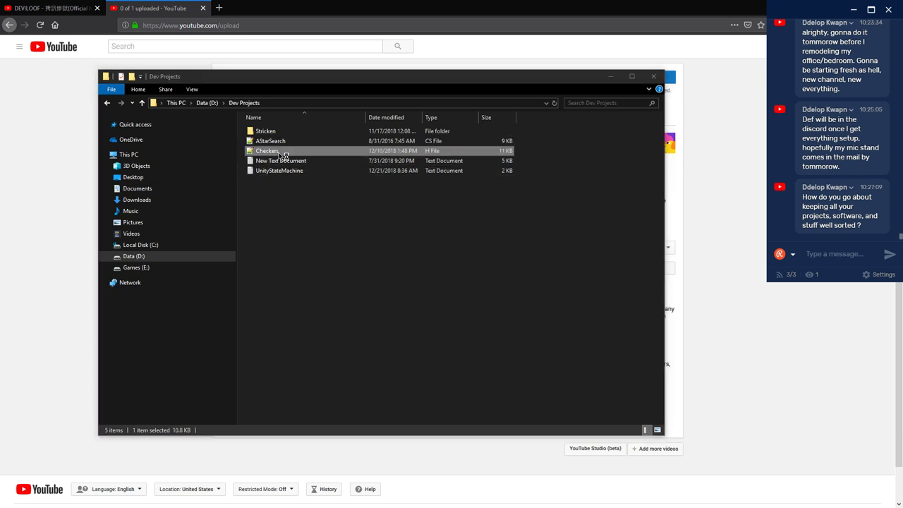
scroll(365, 251, down, 20)
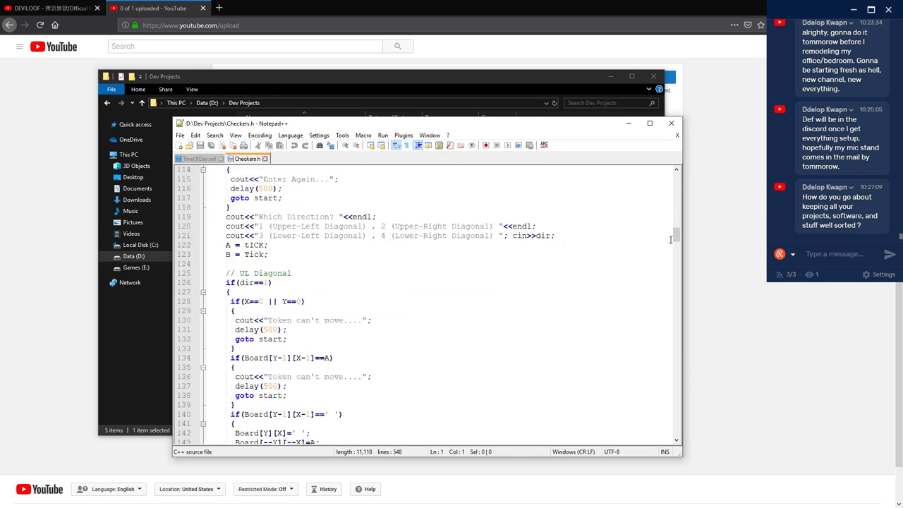
drag(677, 235, 627, 178)
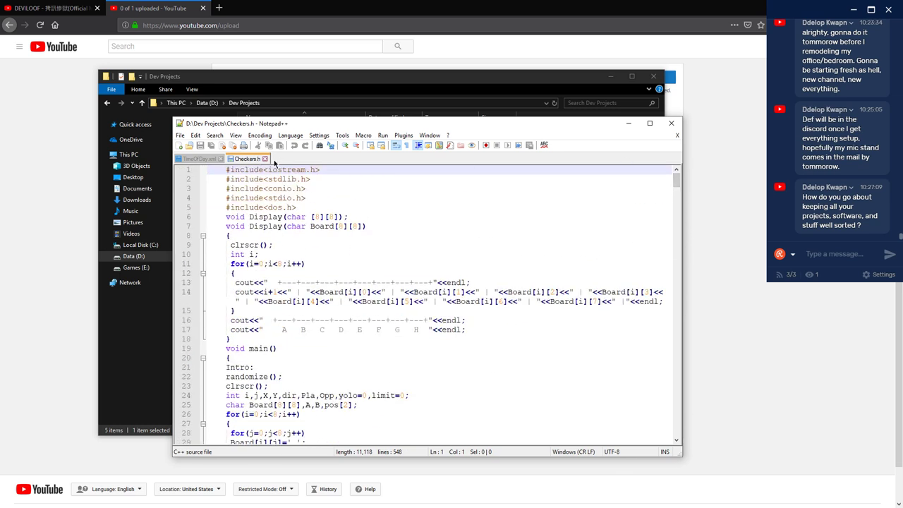
click(219, 159)
click(213, 159)
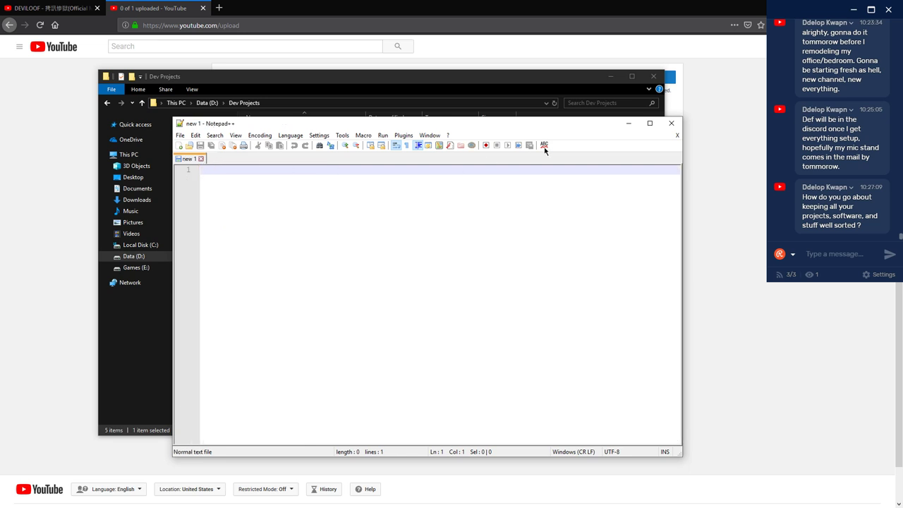
click(671, 122)
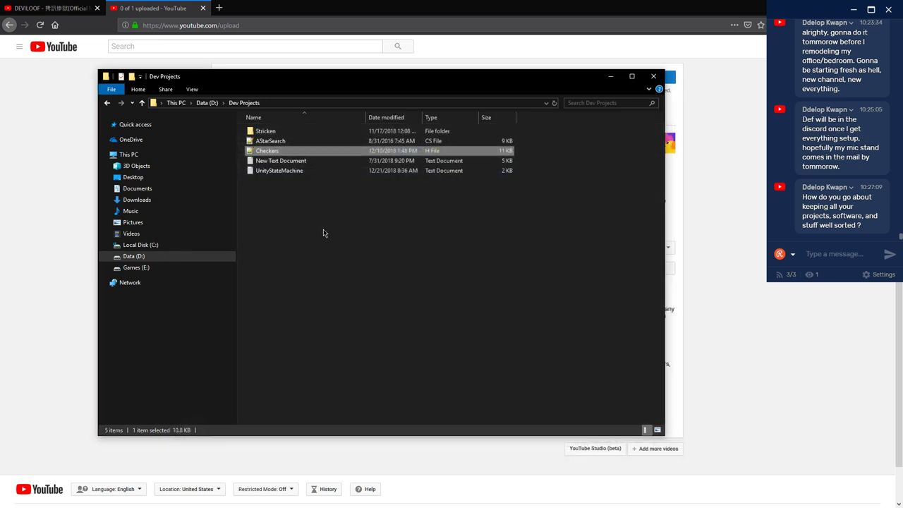
Open AStarSearch.cs and scroll down to its FindPath method
double_click(278, 141)
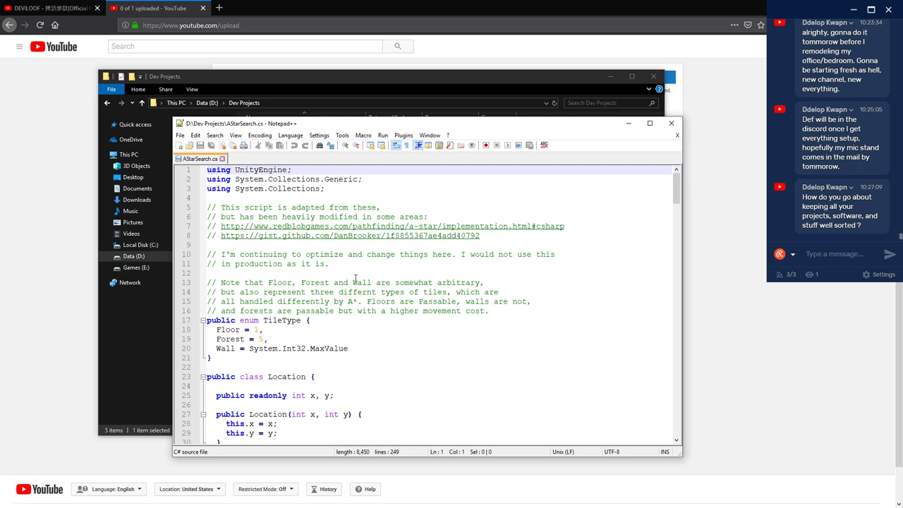
scroll(411, 261, down, 6)
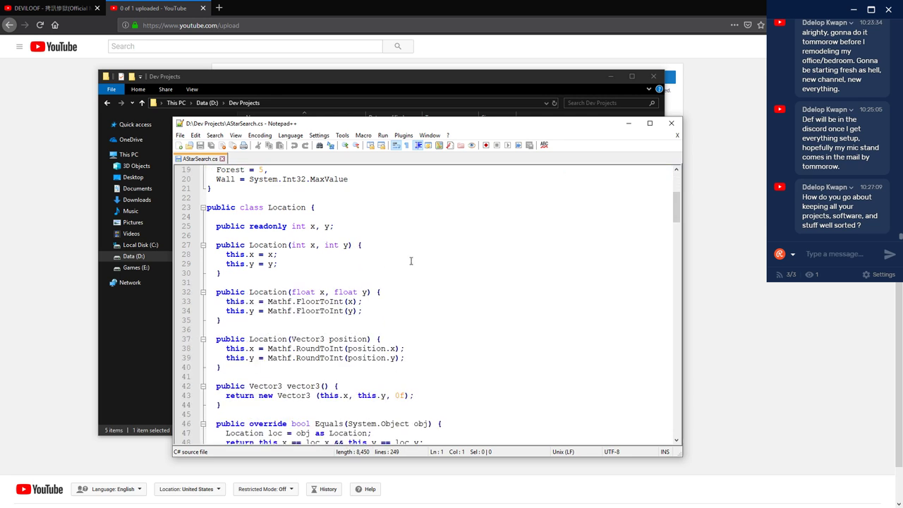
scroll(410, 261, down, 20)
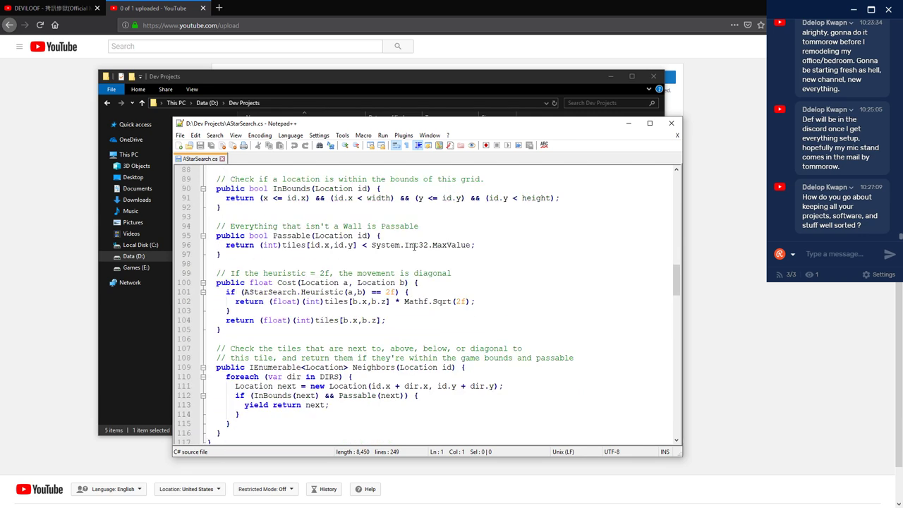
scroll(414, 246, down, 20)
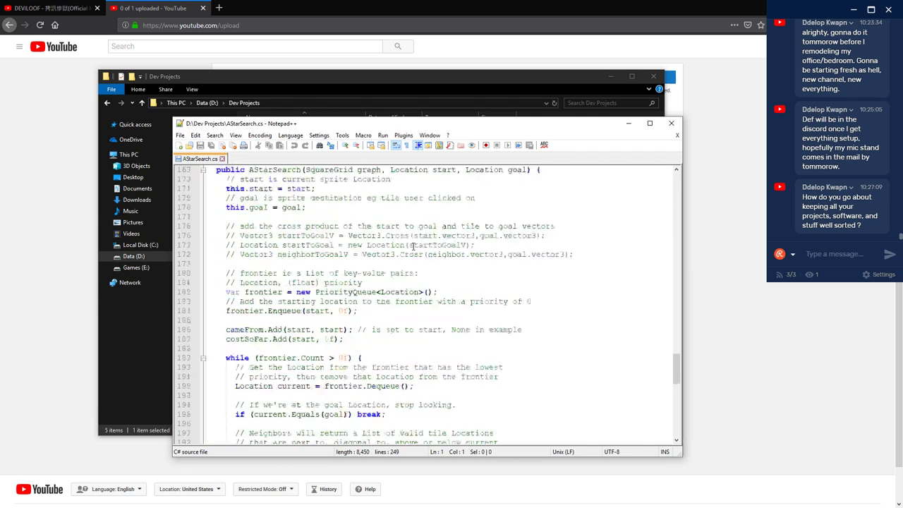
scroll(413, 246, down, 17)
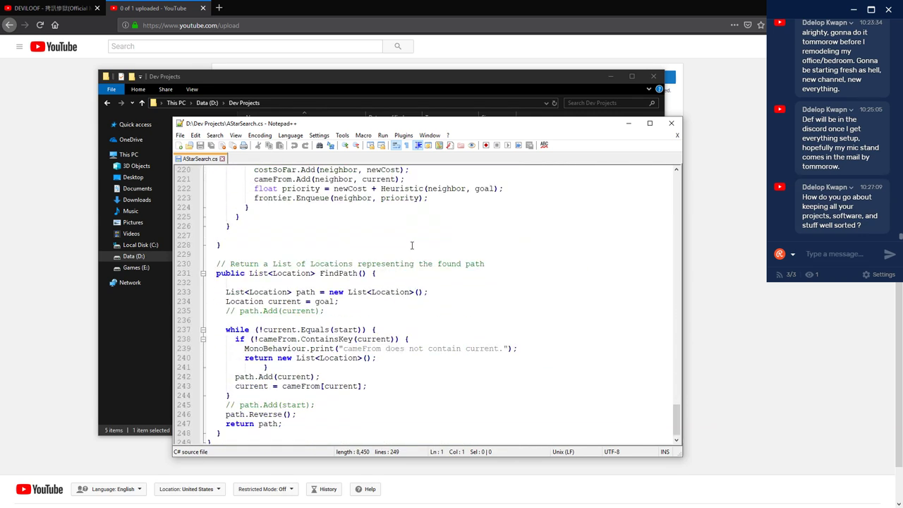
scroll(412, 245, down, 1)
Close the AStarSearch.cs editor and open the New Text Document file
scroll(411, 244, up, 3)
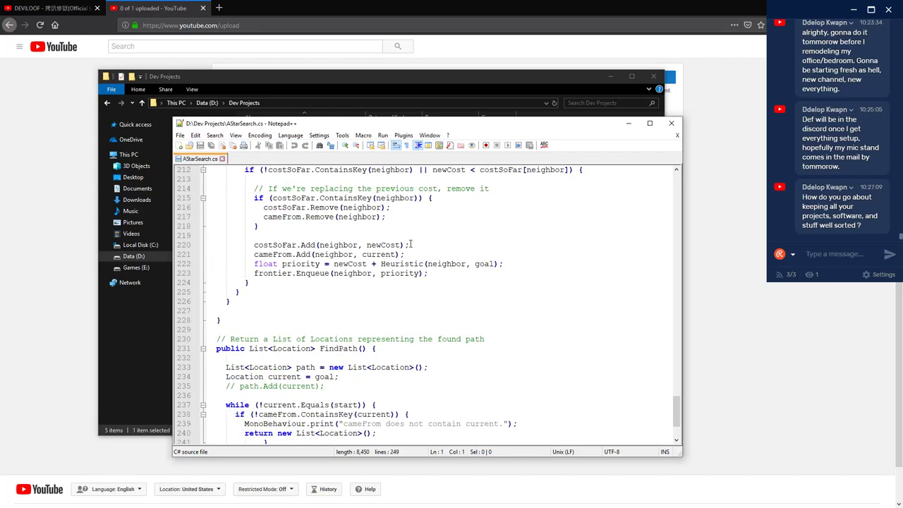
scroll(411, 243, up, 5)
drag(675, 393, 658, 172)
click(671, 122)
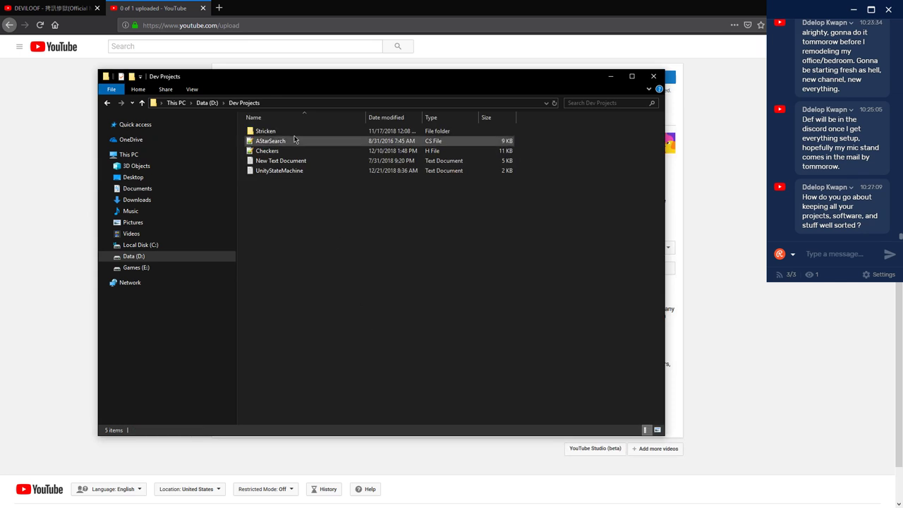
double_click(286, 161)
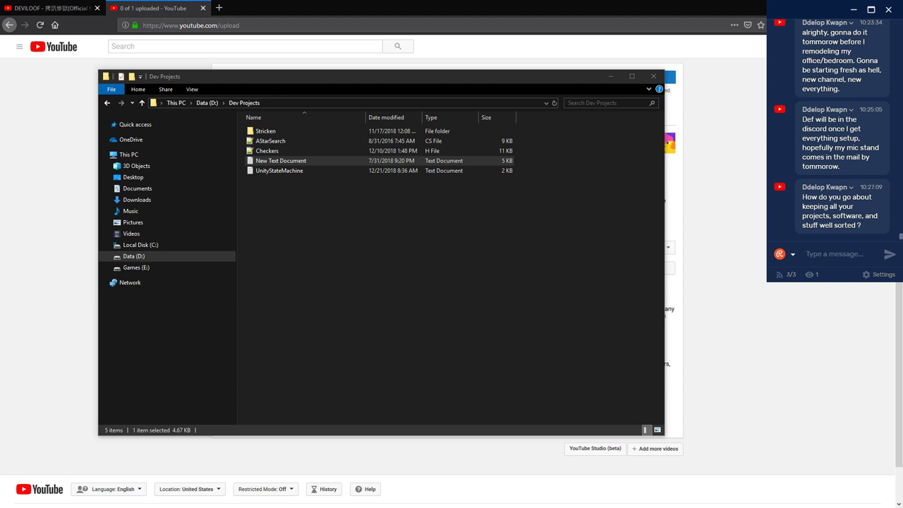
Delete UnityStateMachine from Dev Projects, go up to Data (D:), and close File Explorer
click(270, 171)
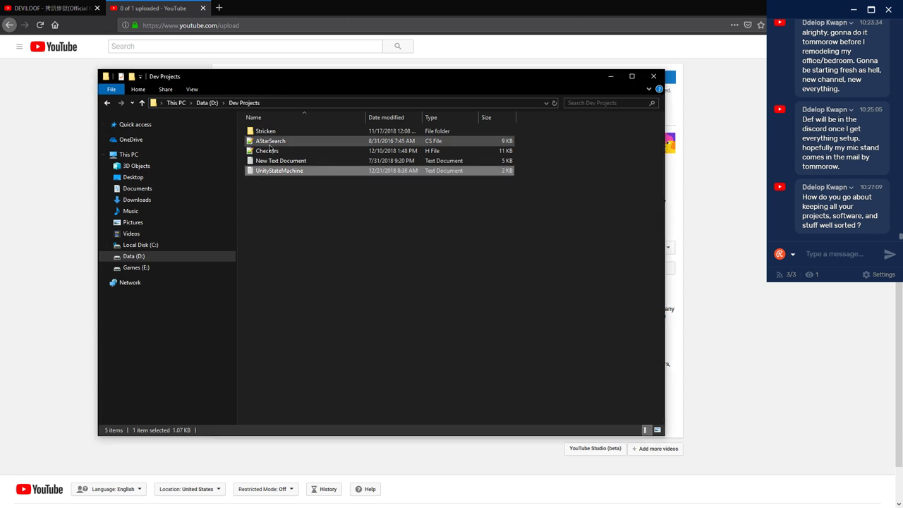
right_click(277, 172)
click(302, 333)
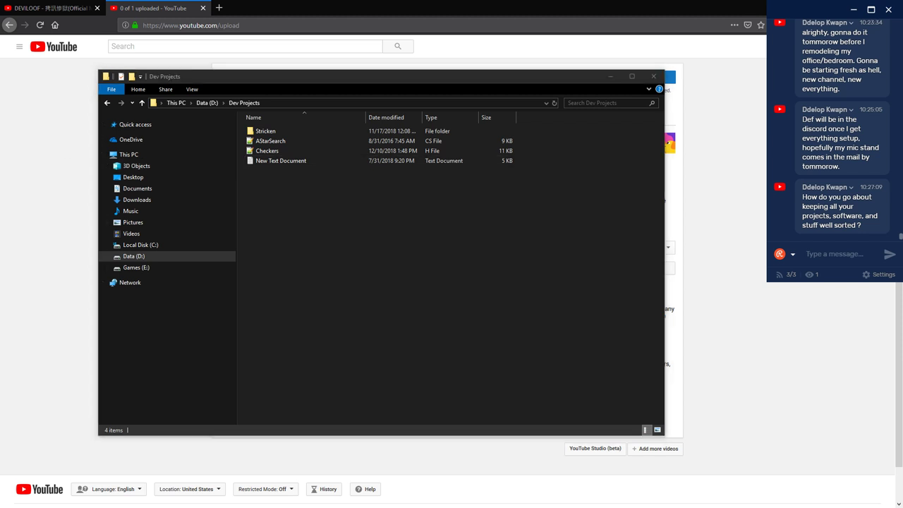
click(314, 274)
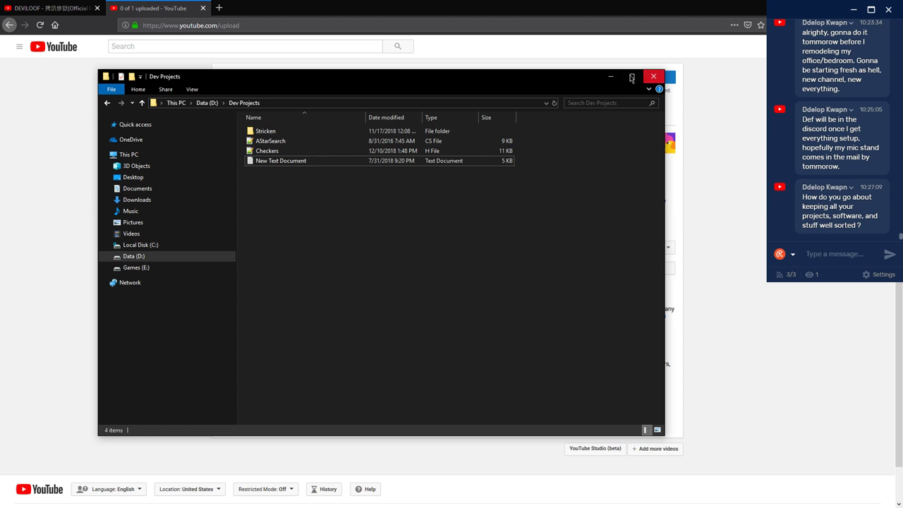
click(207, 102)
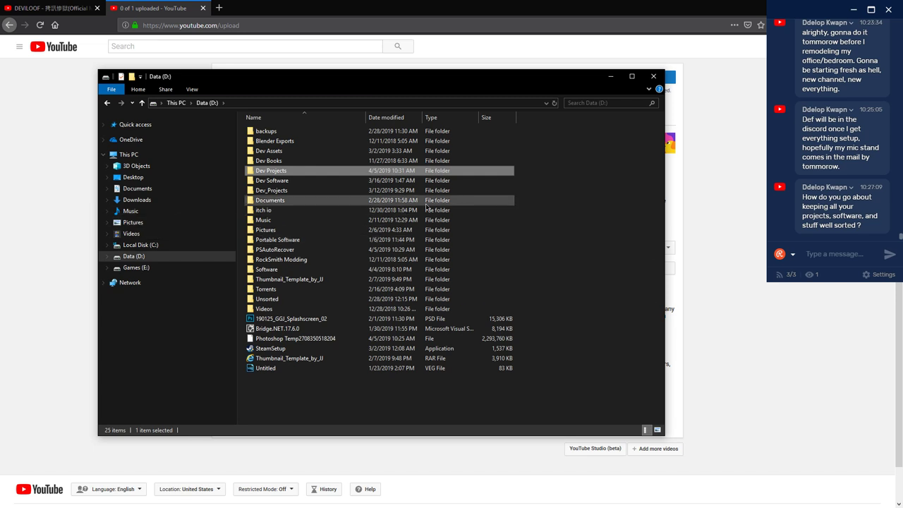
click(654, 76)
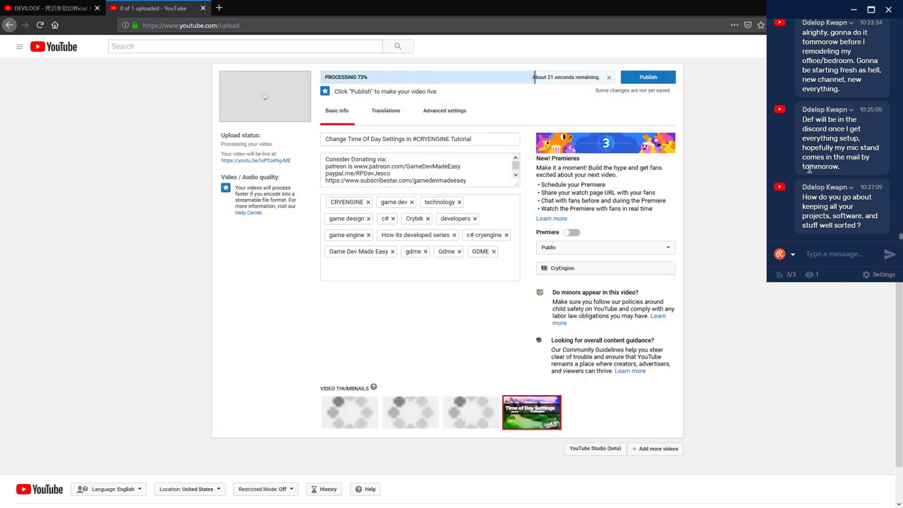
Add the tags 'Time of Day' and 'Change Time of Day' to the video
click(272, 274)
click(372, 265)
text(Ti)
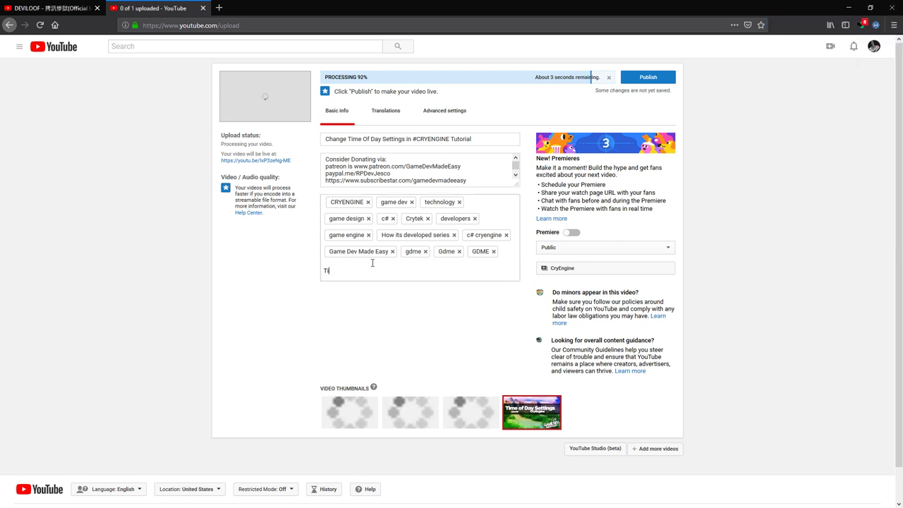
text(me of Day)
key(Return)
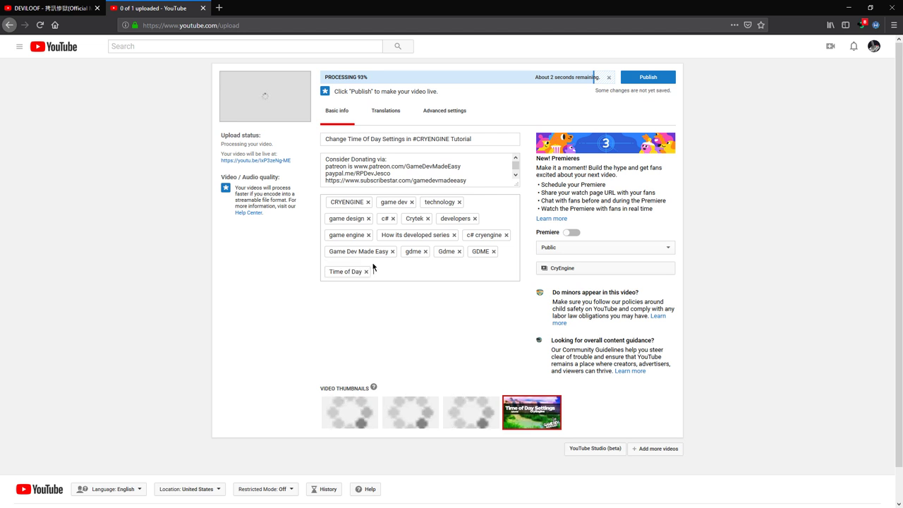
text(Change Time of Day)
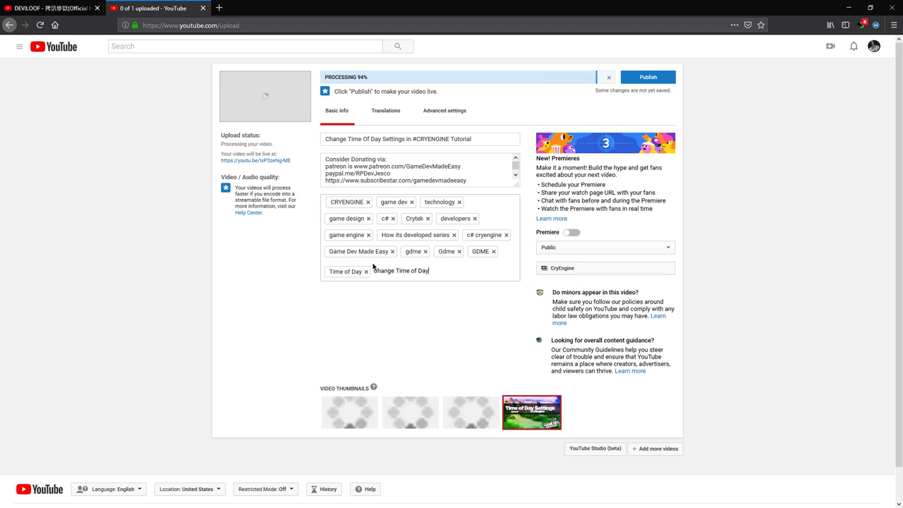
key(Return)
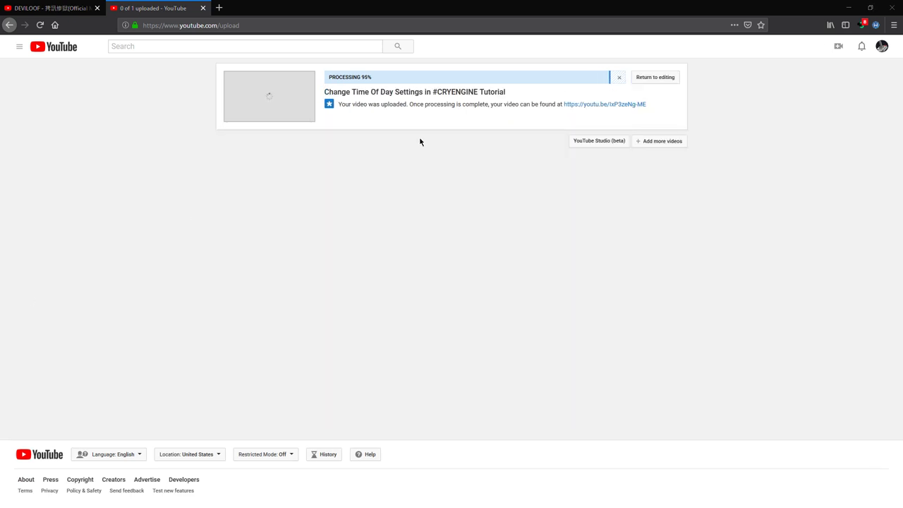
Return to editing the video, quit Photoshop without saving, and bring the browser forward
click(653, 77)
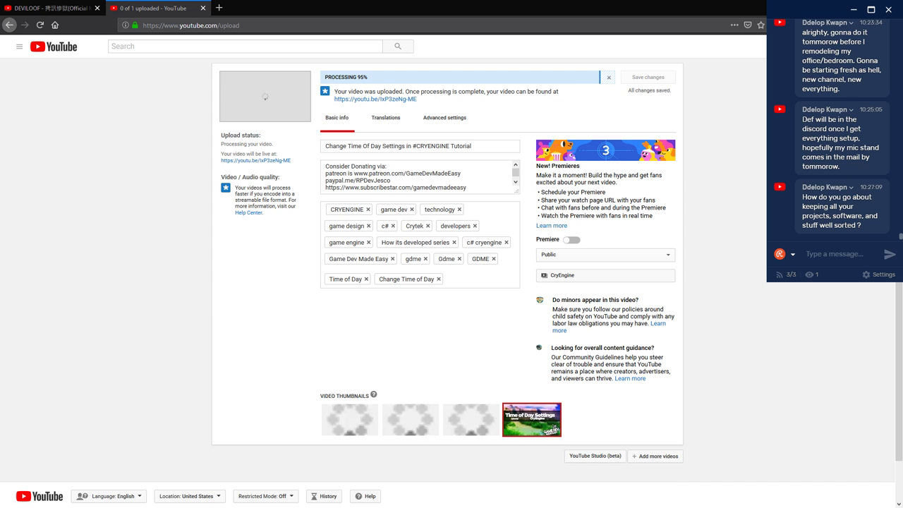
click(442, 191)
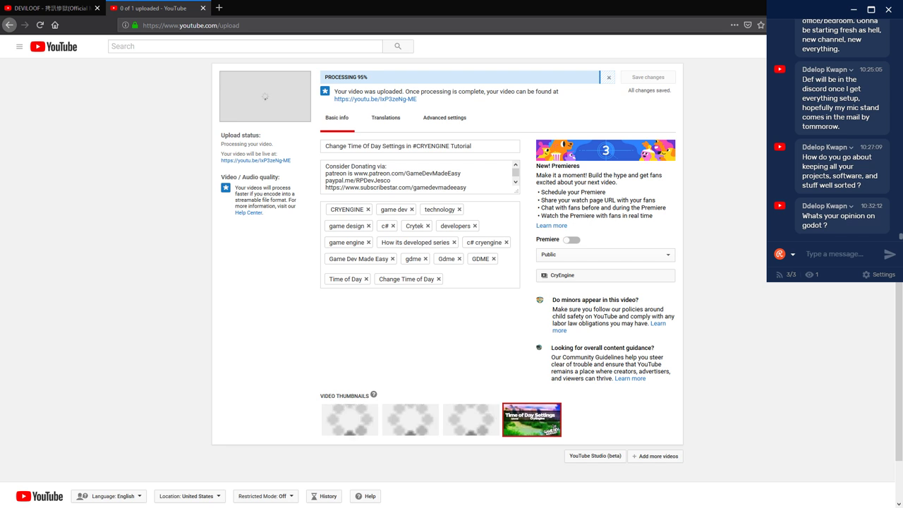
click(105, 306)
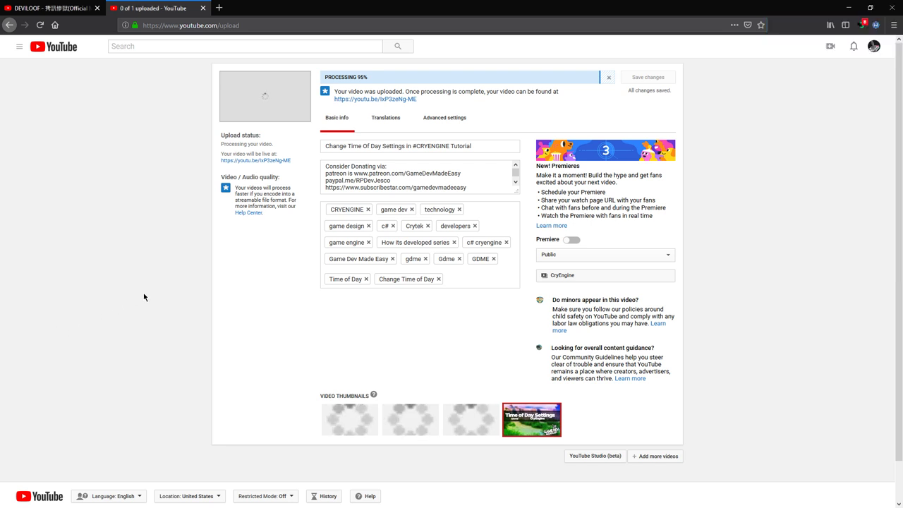
Open YouTube Studio's Videos list and the options for the new Time Of Day tutorial
click(62, 48)
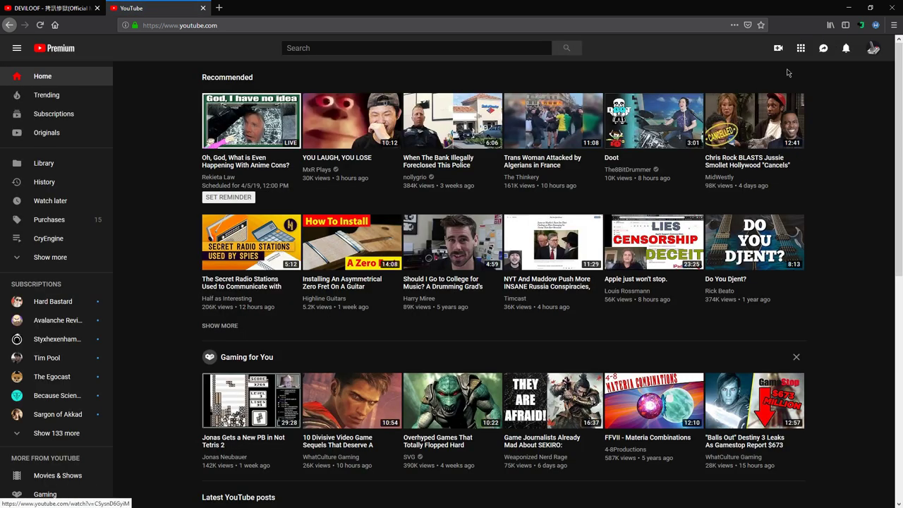
click(873, 52)
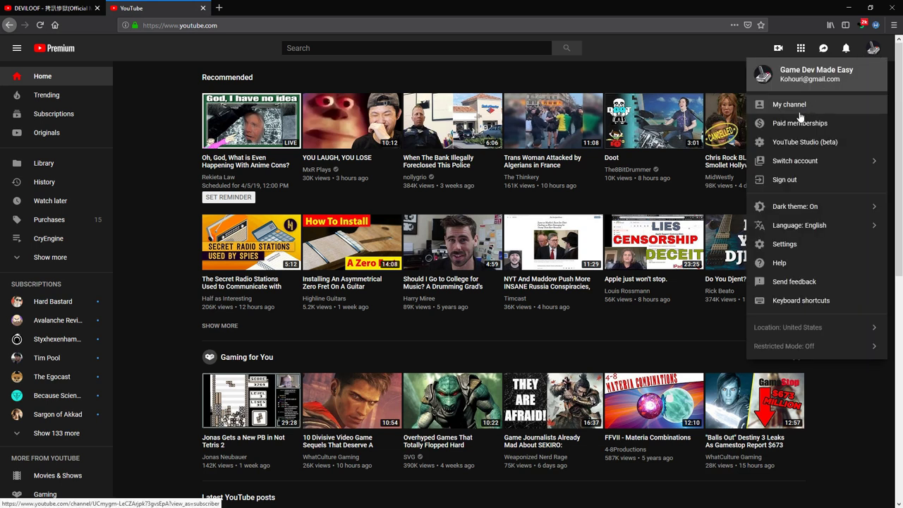
click(801, 142)
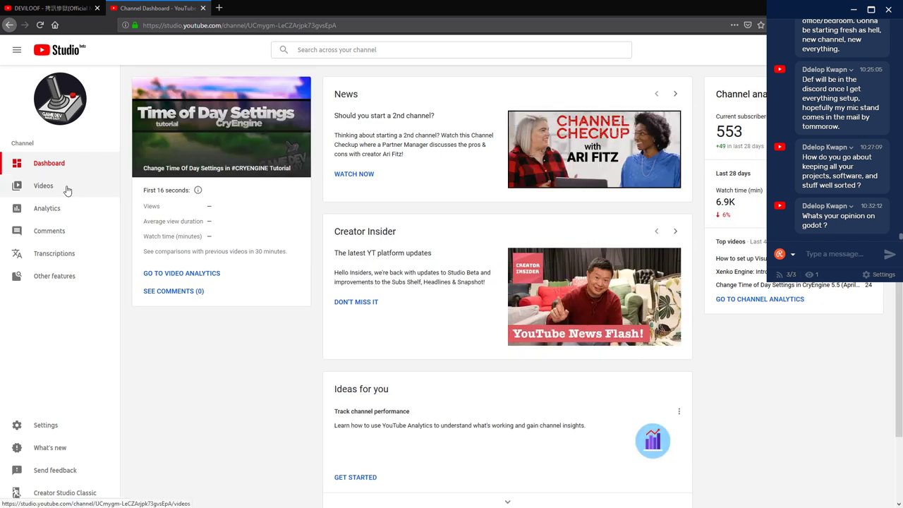
click(44, 185)
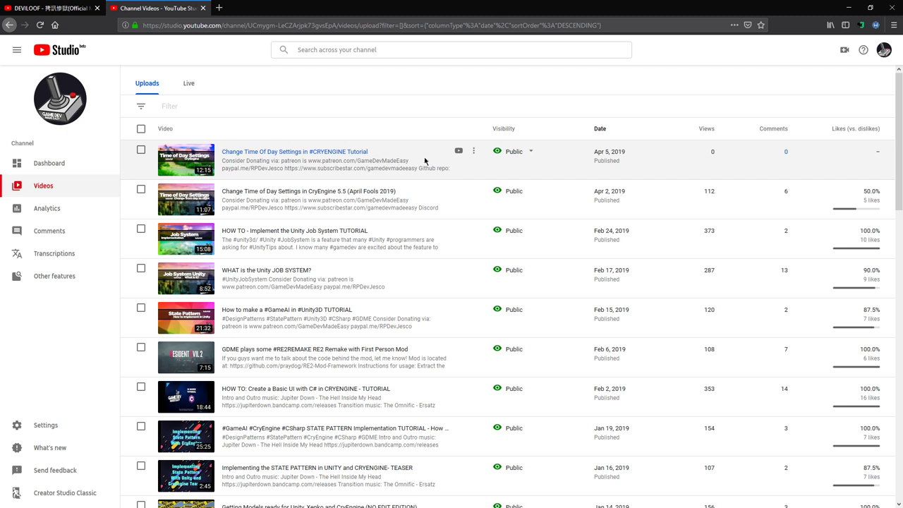
click(474, 150)
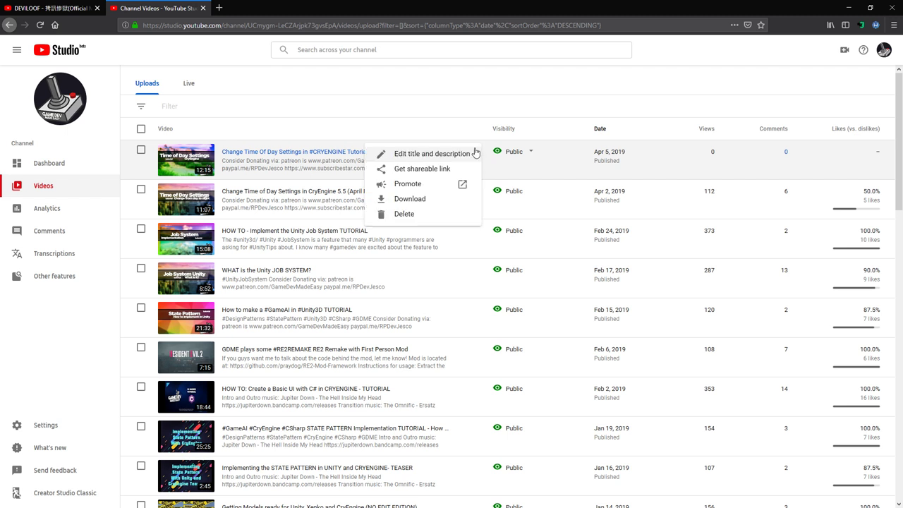
click(424, 161)
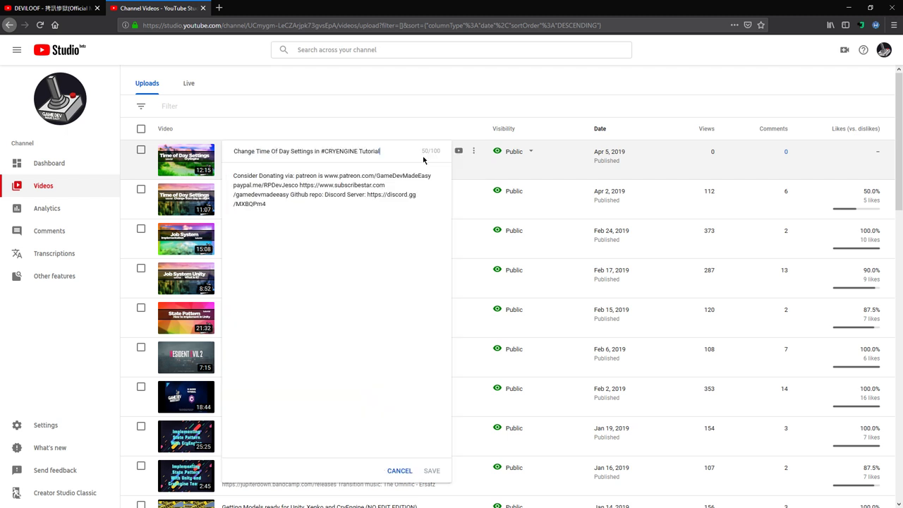
click(474, 142)
click(474, 152)
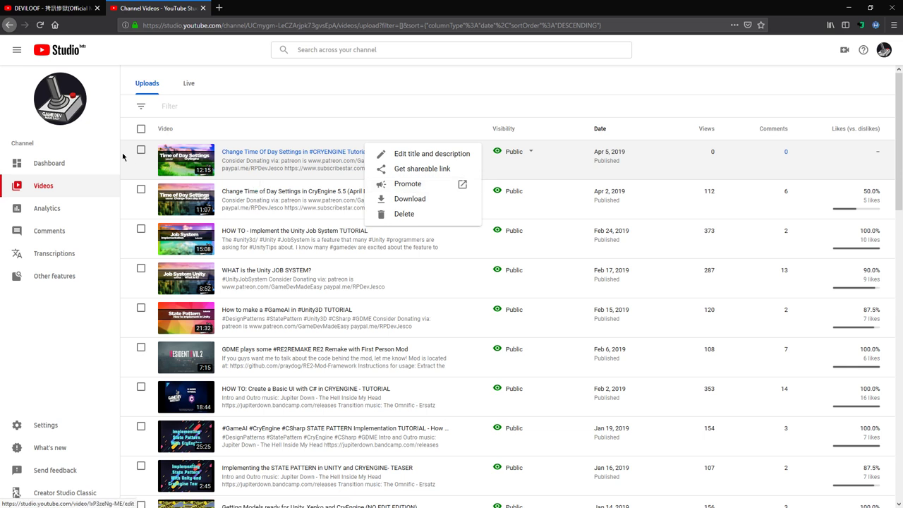
Switch to Creator Studio Classic citing 'Something is harder to use', then go to the tutorial's Subtitles/CC
click(70, 500)
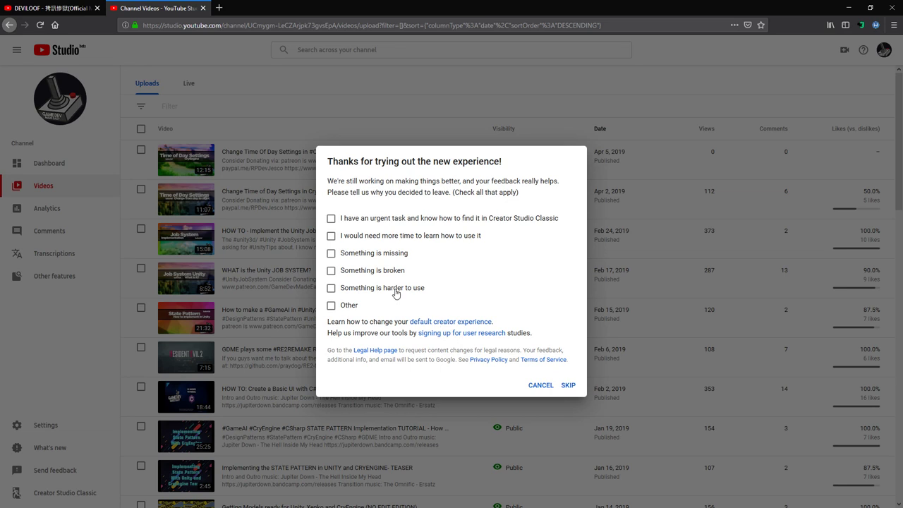
click(358, 289)
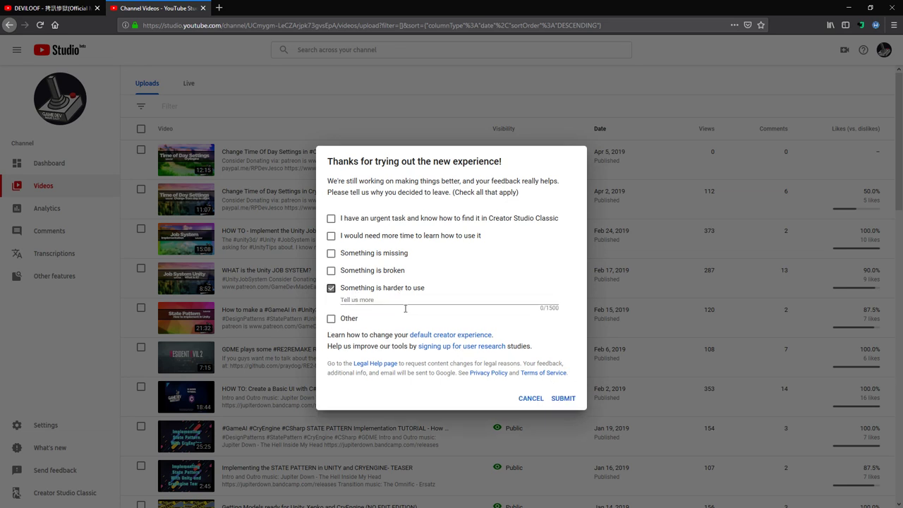
click(556, 399)
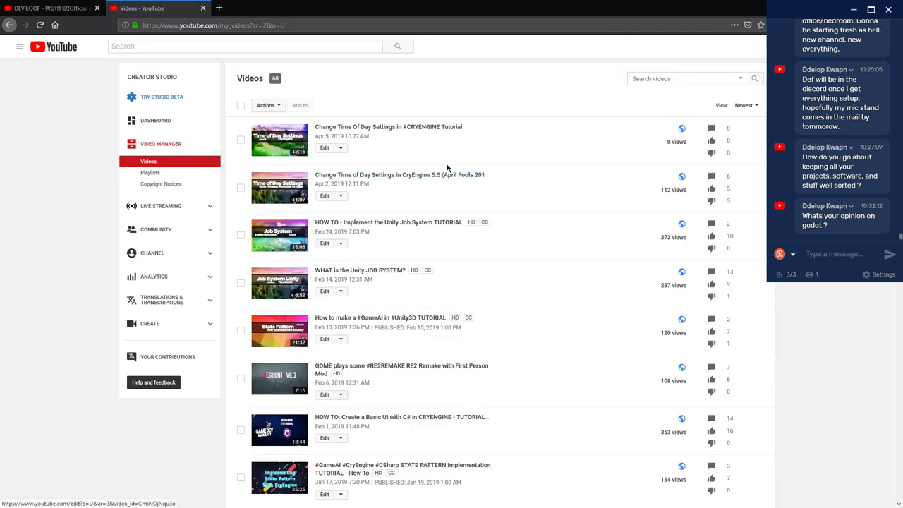
click(340, 148)
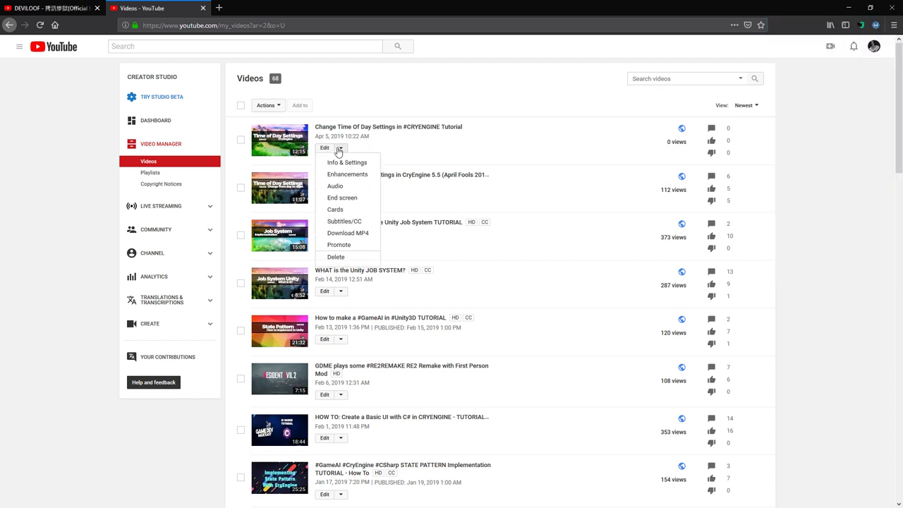
click(343, 221)
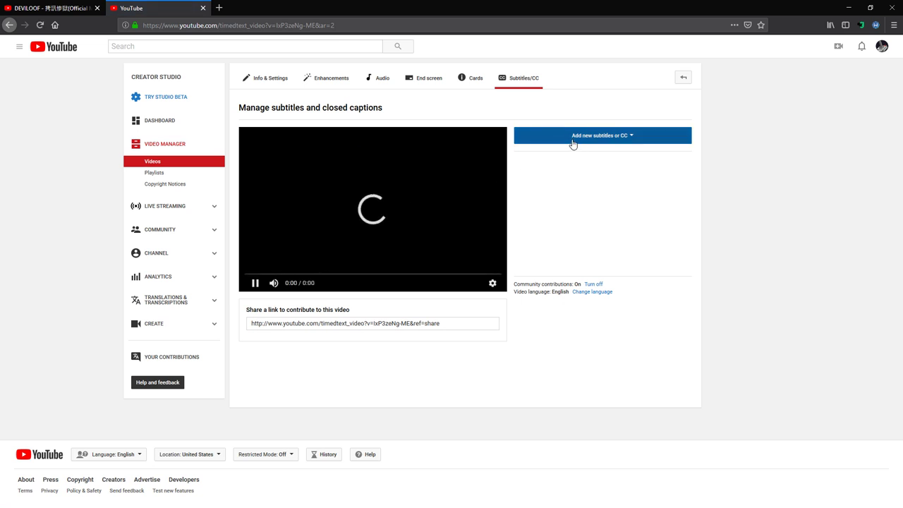
Add English subtitles by pasting the full transcript and letting YouTube set the timings
click(573, 142)
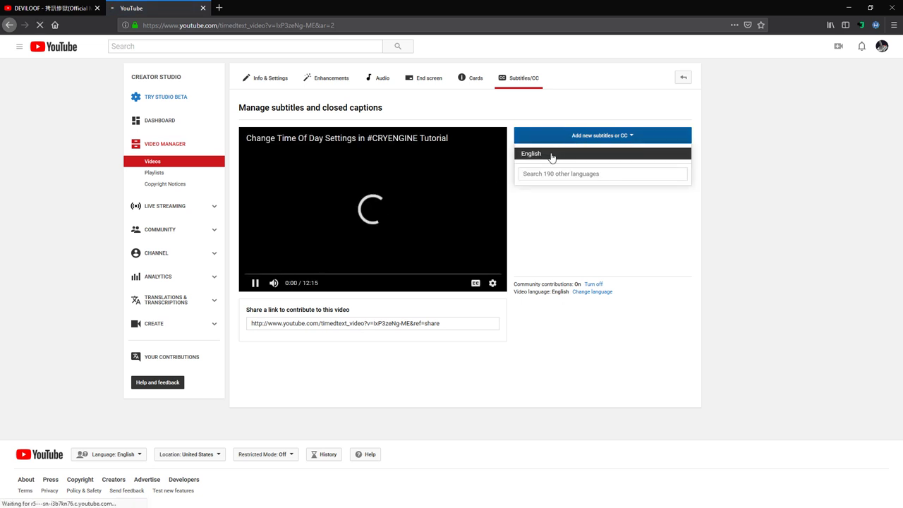
click(599, 155)
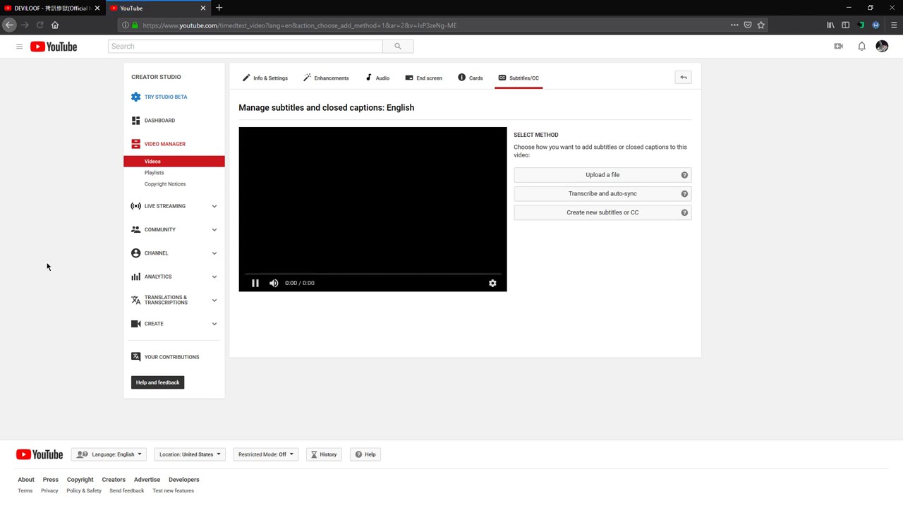
click(549, 200)
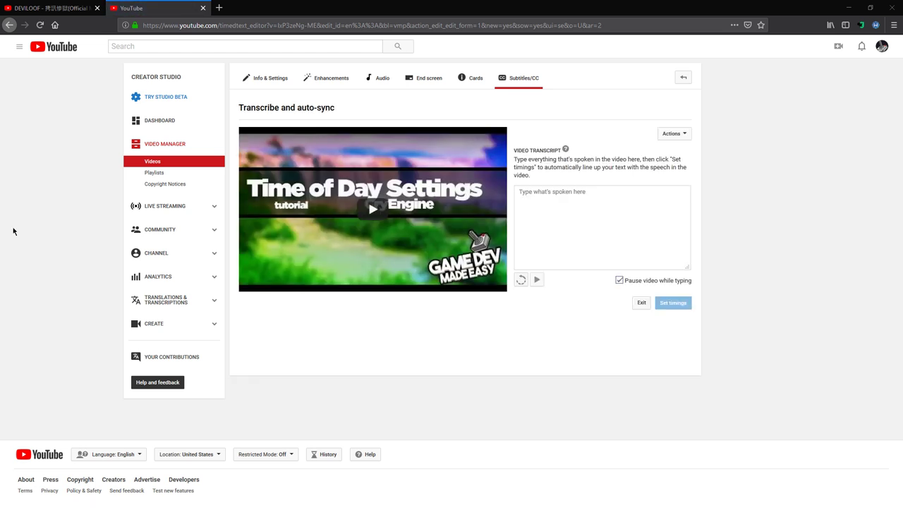
click(523, 225)
key(ctrl+v)
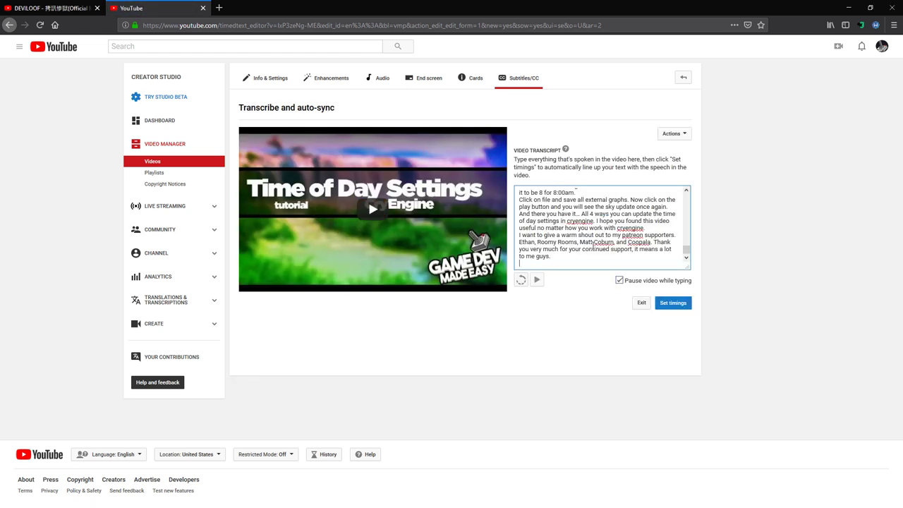
click(674, 304)
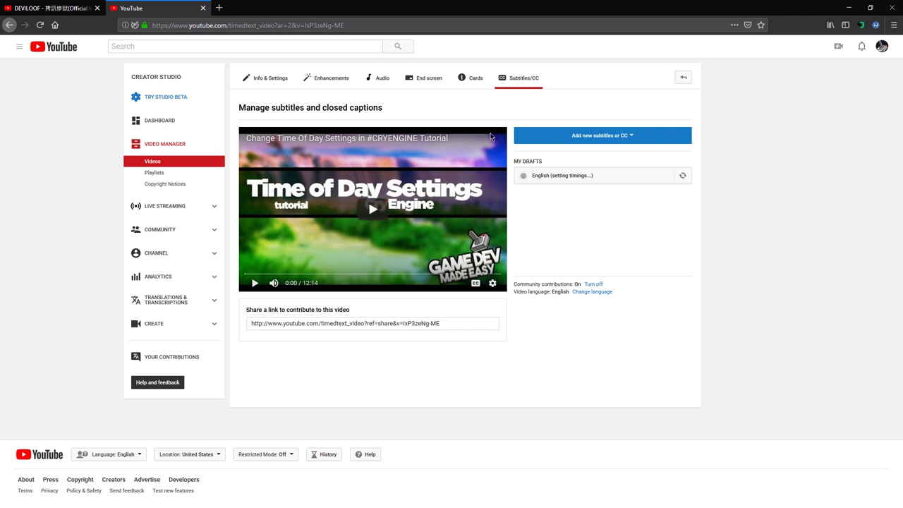
click(477, 82)
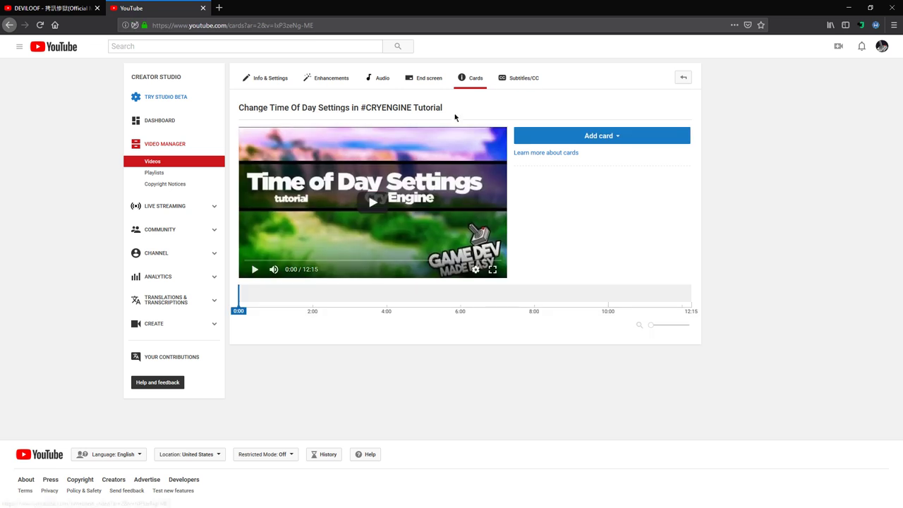
Create a Video or Playlist card linking to the CryEngine playlist
click(578, 137)
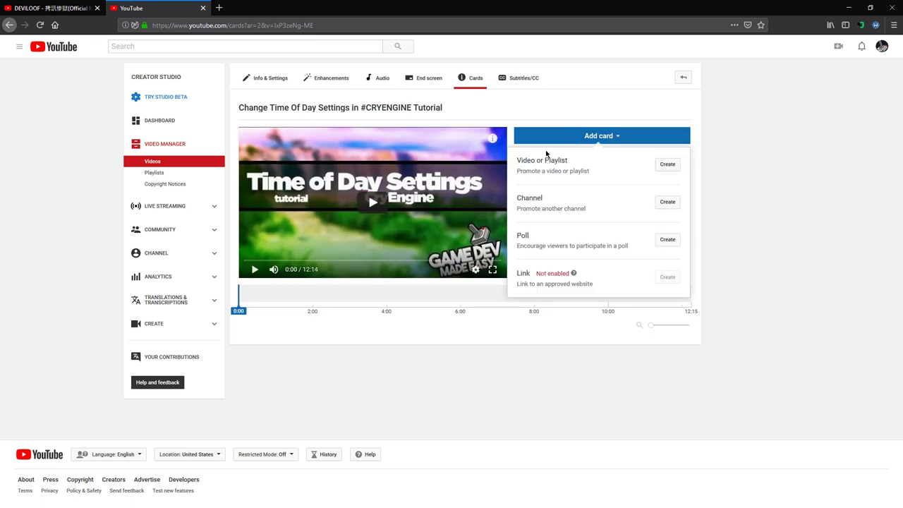
click(667, 165)
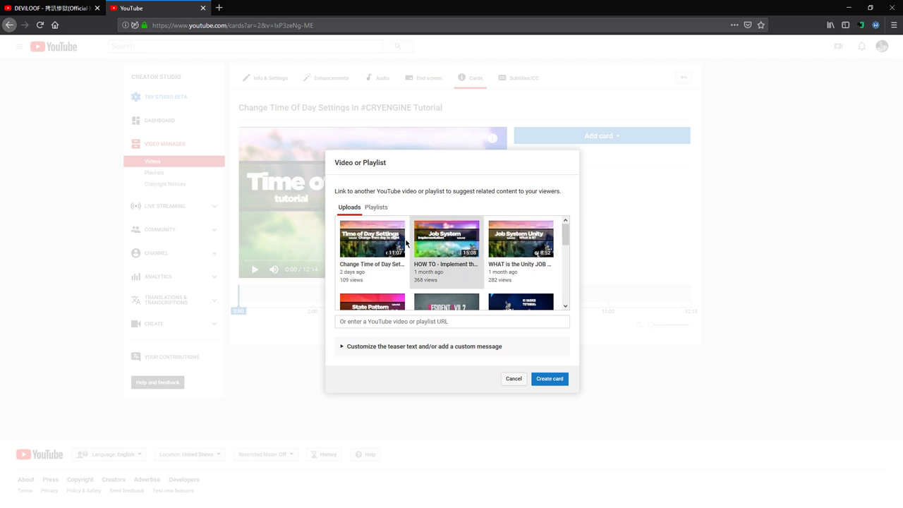
scroll(372, 251, down, 2)
scroll(378, 233, down, 1)
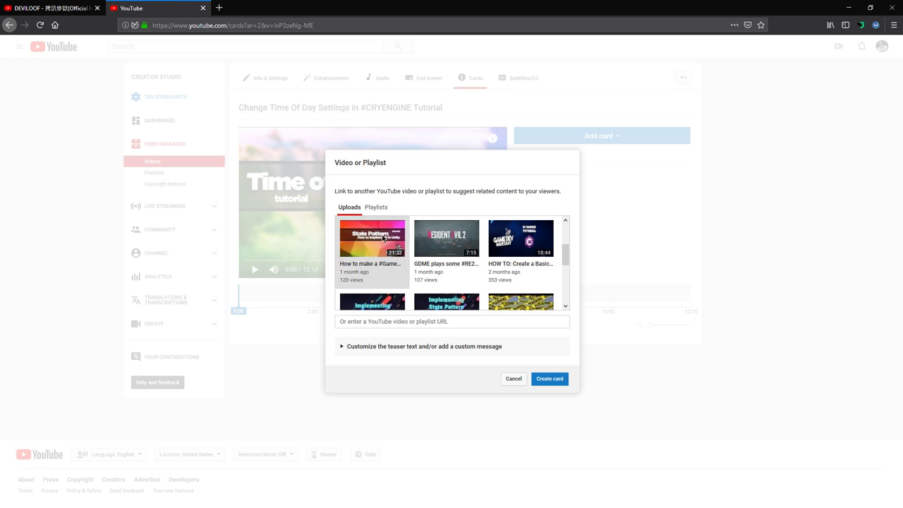
click(375, 207)
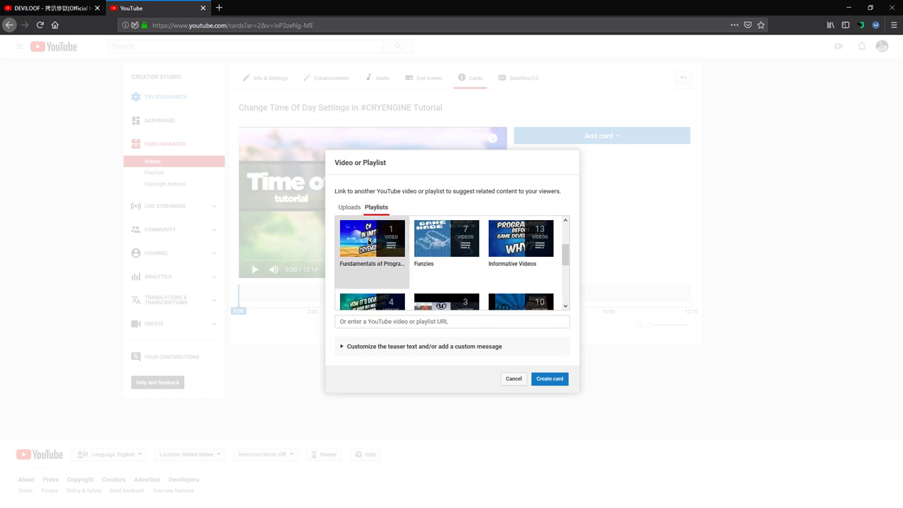
scroll(498, 250, down, 2)
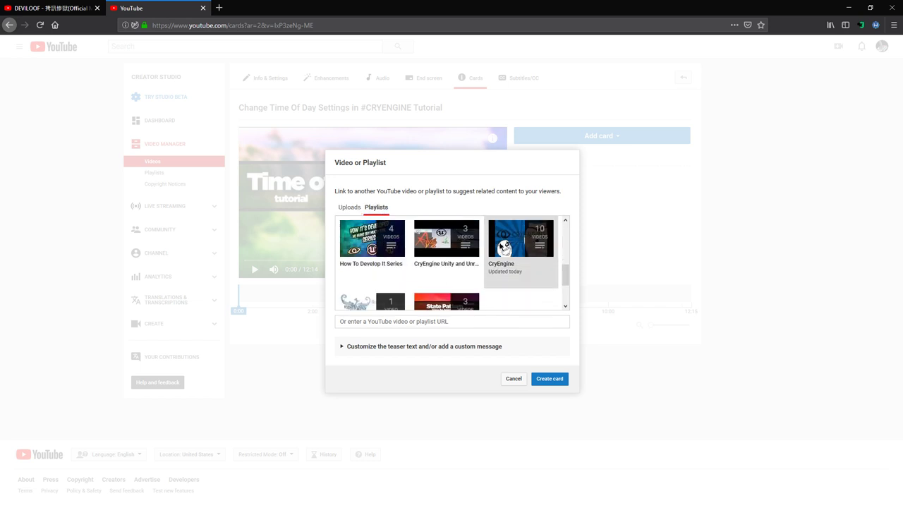
click(551, 379)
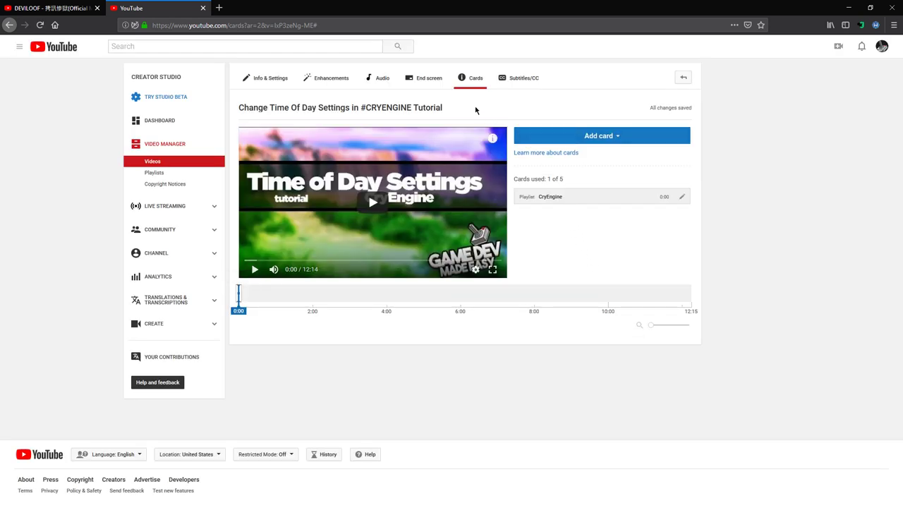
click(433, 82)
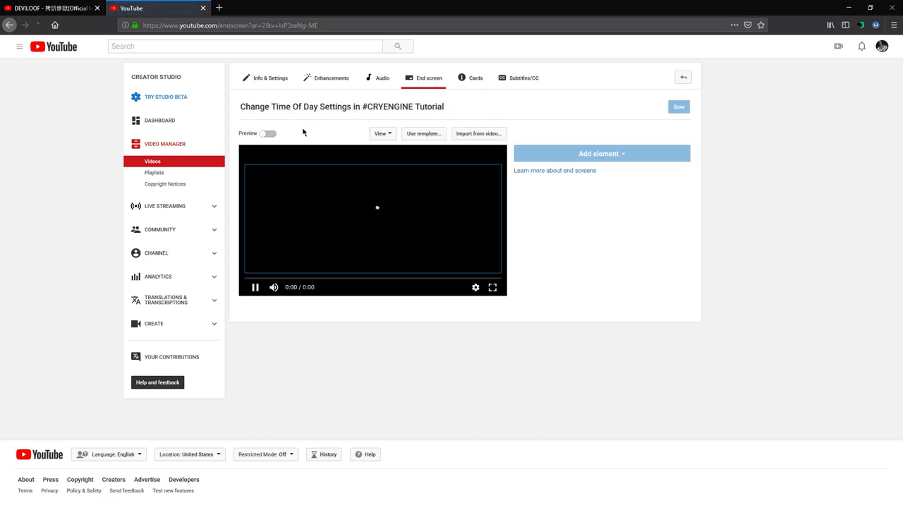
Add a Subscribe element and a Most recent upload video element to the end screen
click(613, 154)
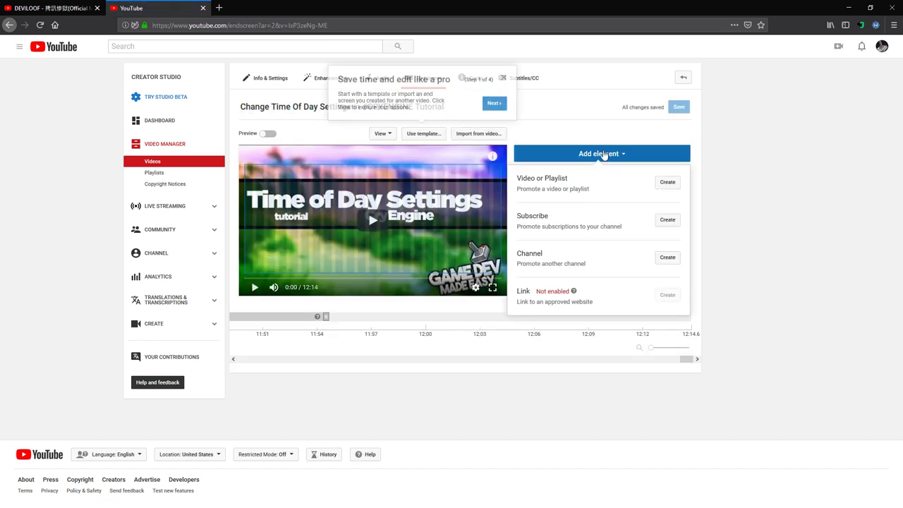
click(667, 220)
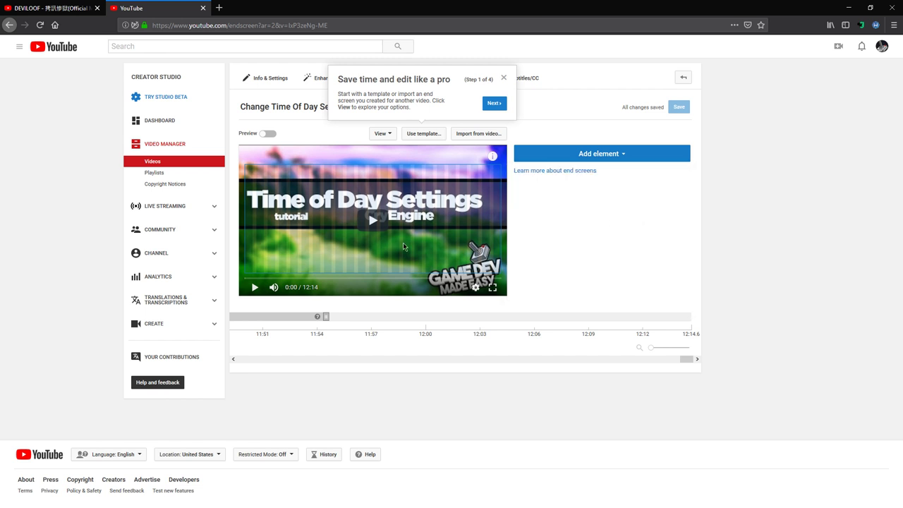
click(494, 103)
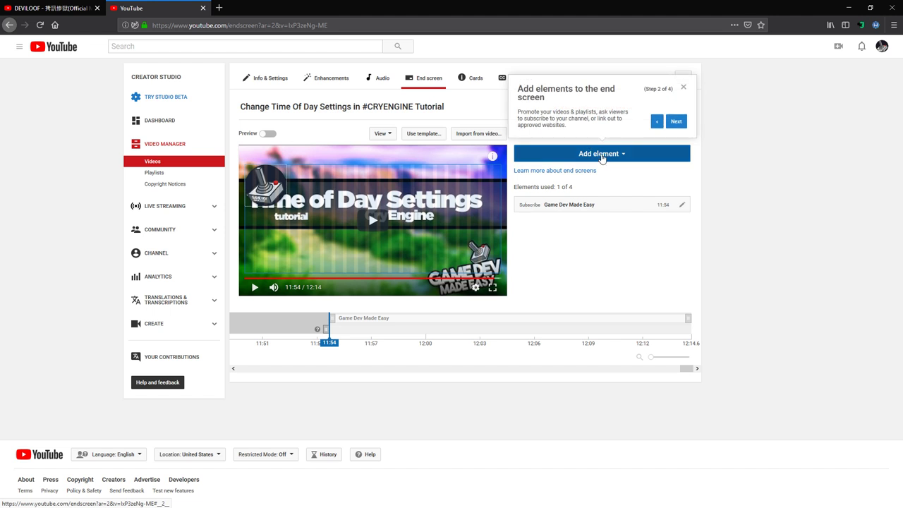
click(586, 154)
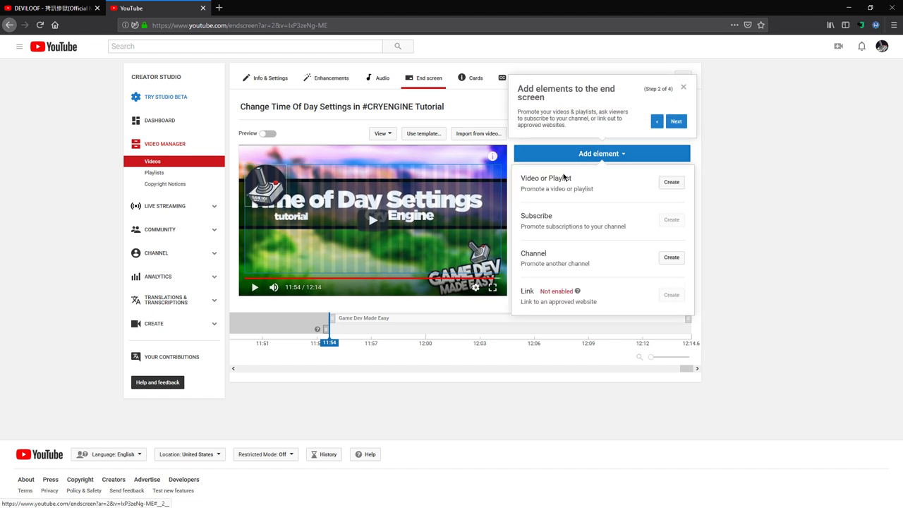
click(671, 183)
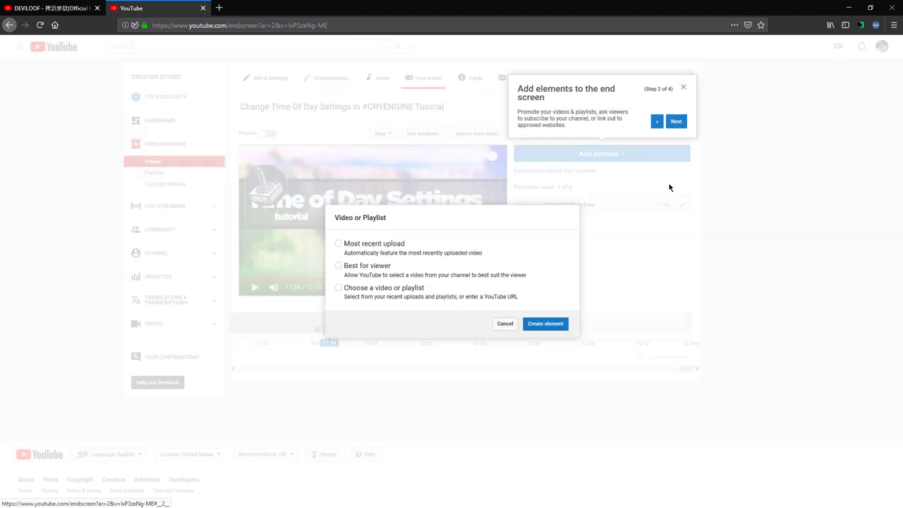
click(356, 246)
click(552, 327)
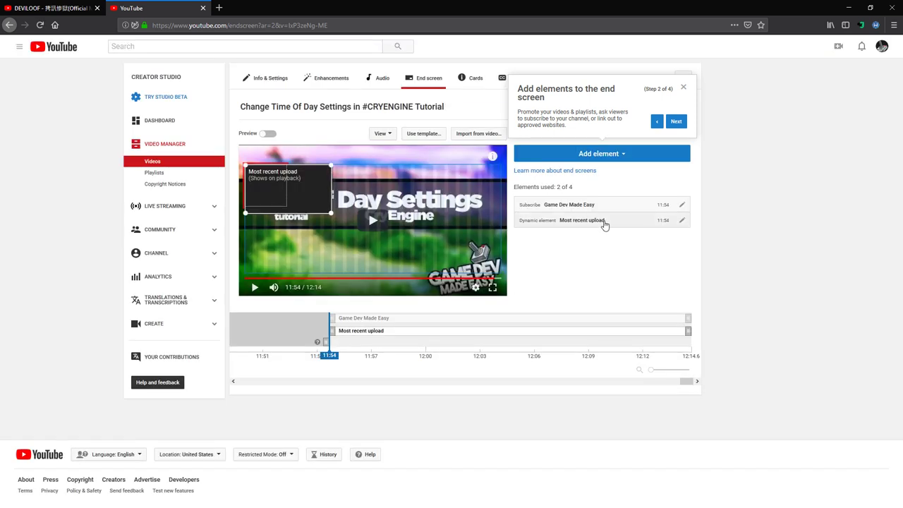
Change the video element to Best for viewer, move it to the upper right, and save
click(681, 220)
click(361, 266)
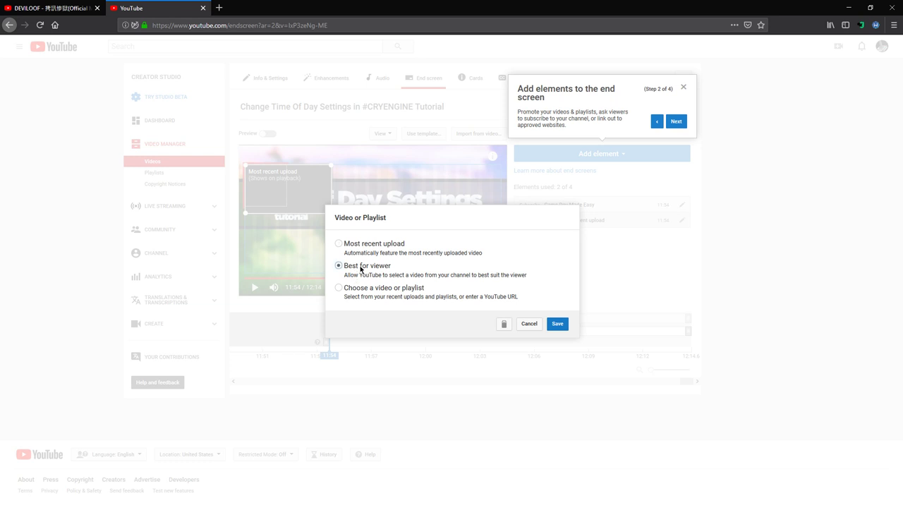
click(558, 323)
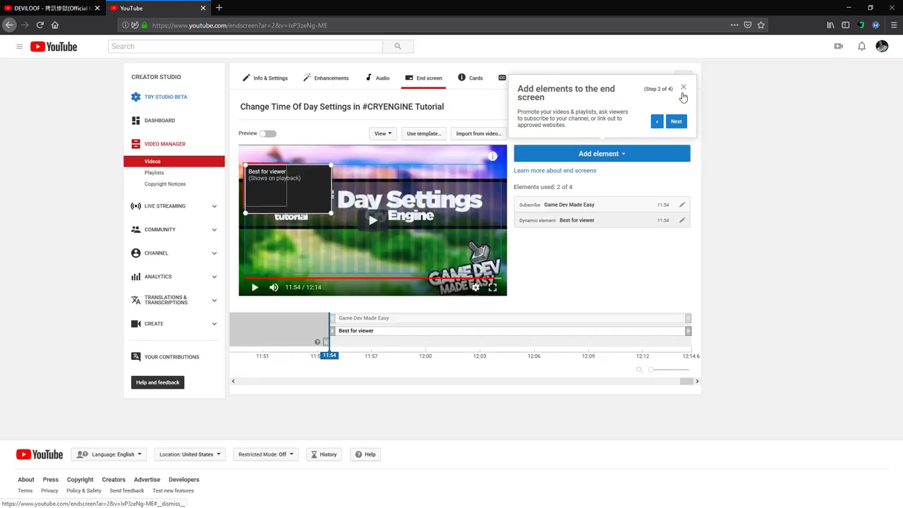
click(683, 94)
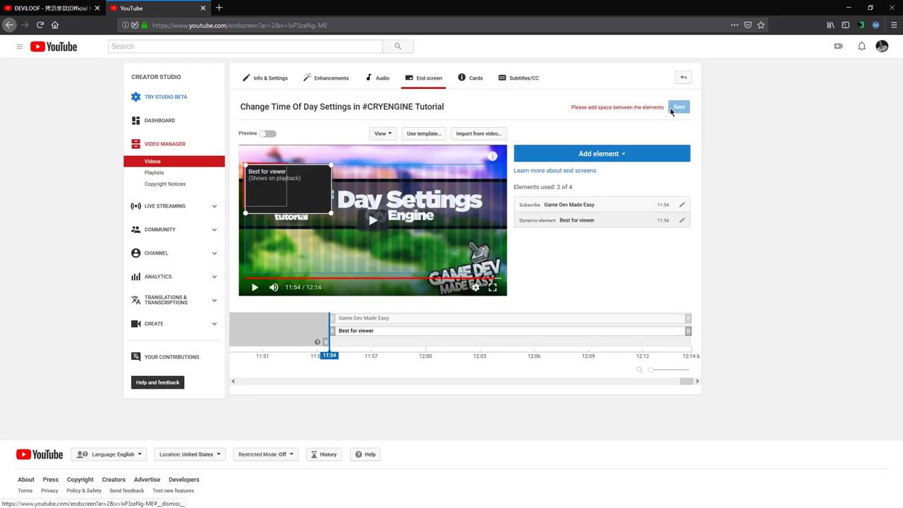
drag(304, 190, 477, 190)
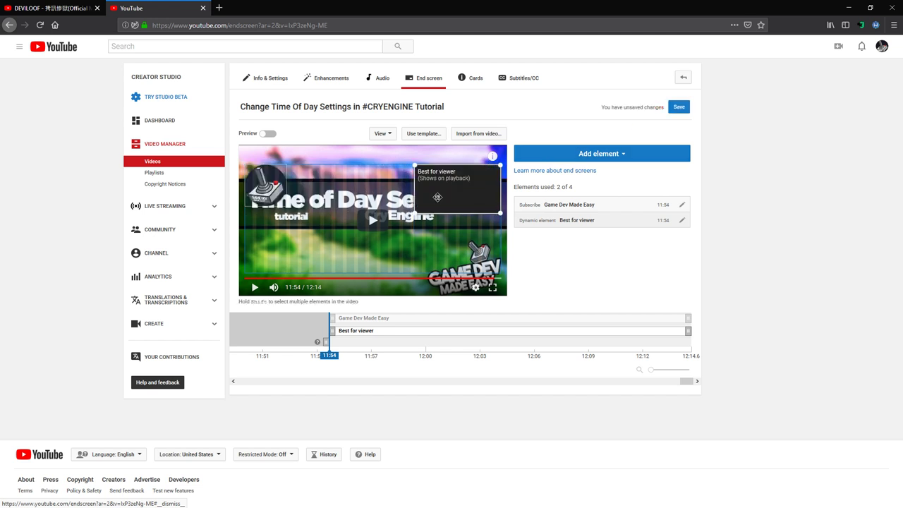
click(678, 108)
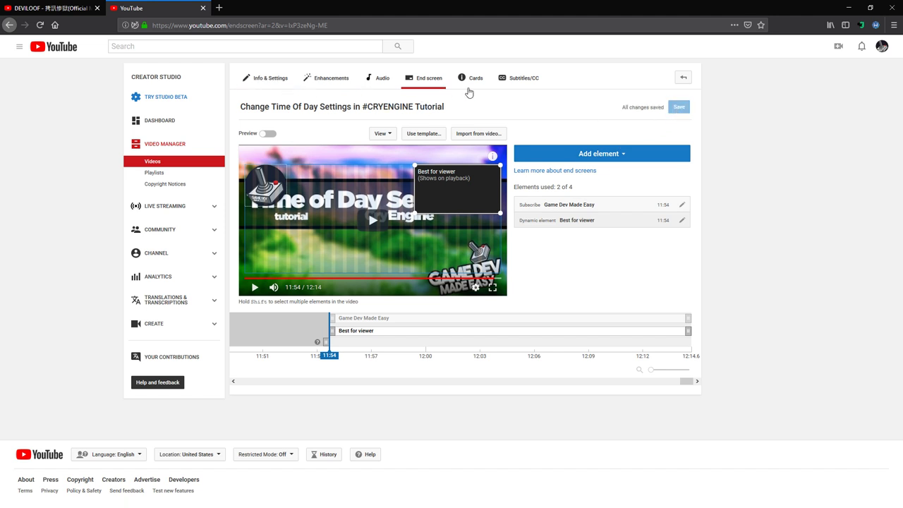
Review the tutorial's Subtitles/CC, Info & Settings, Enhancements and Audio tabs
click(522, 77)
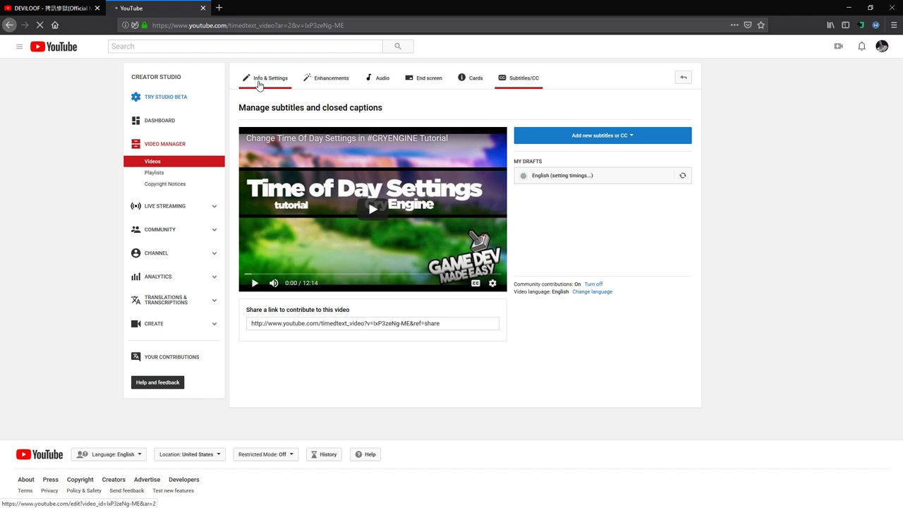
click(259, 85)
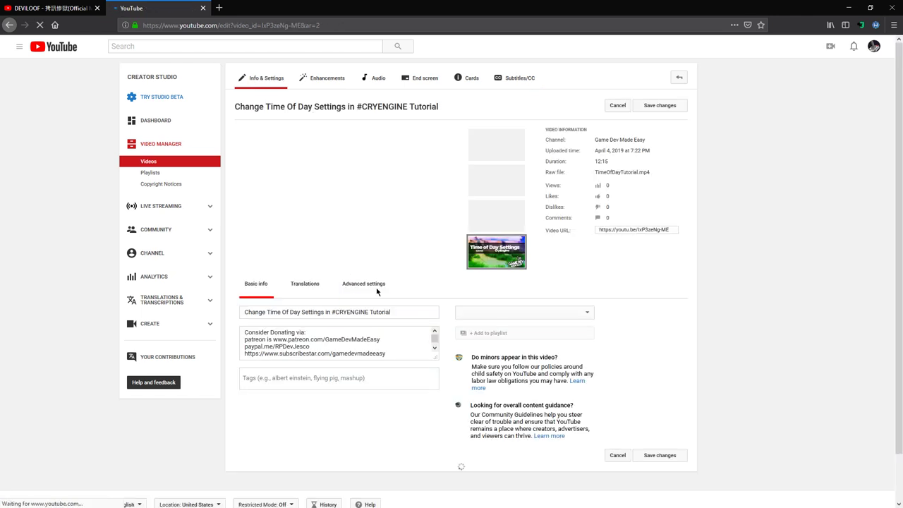
scroll(676, 259, down, 2)
scroll(676, 258, down, 1)
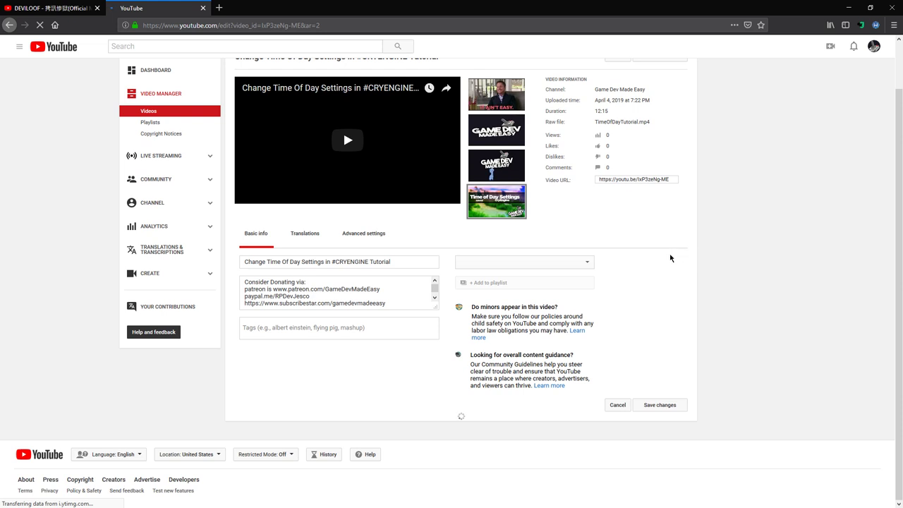
scroll(669, 258, down, 1)
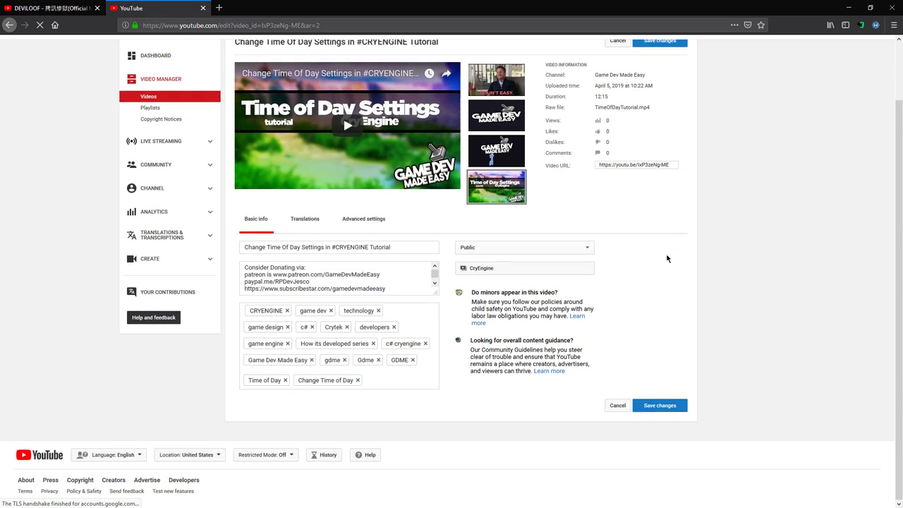
scroll(667, 258, up, 3)
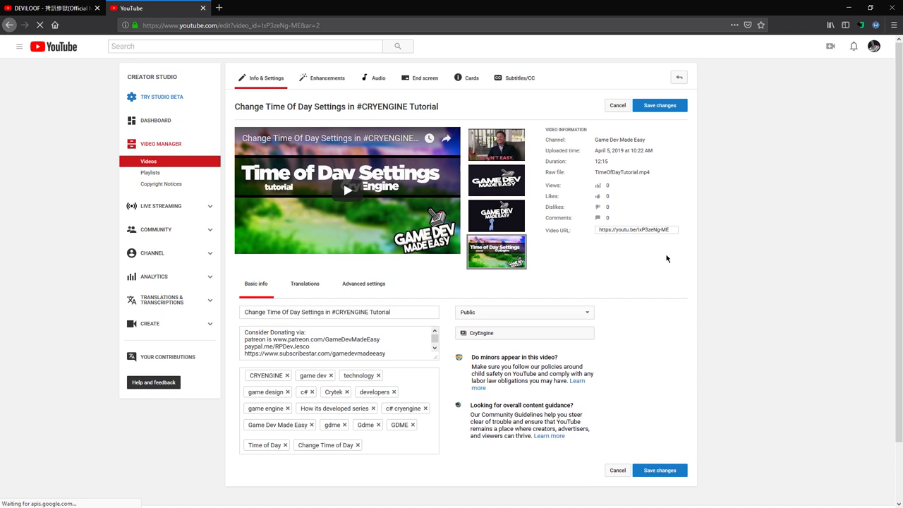
click(328, 83)
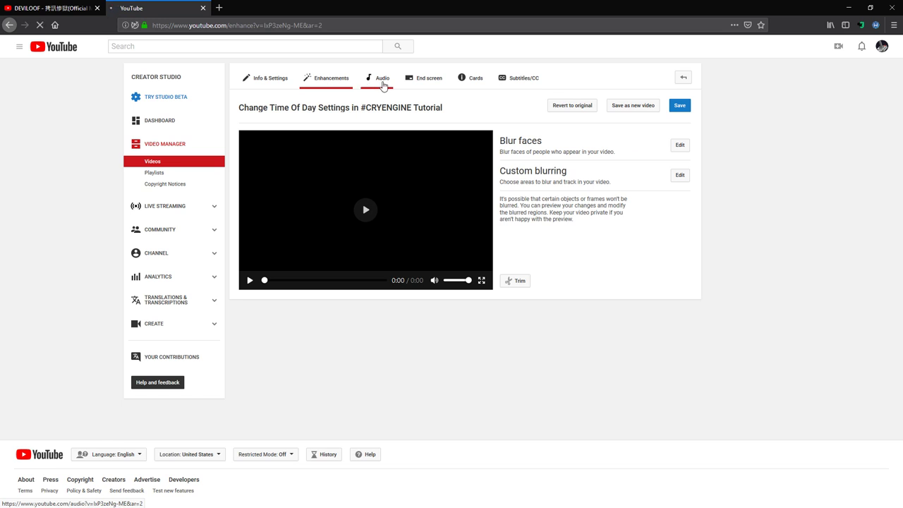
click(383, 81)
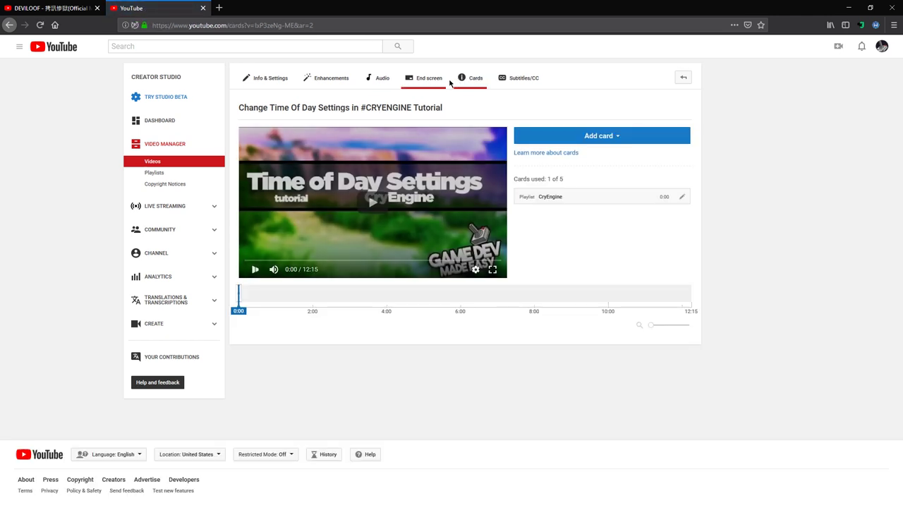
Create a poll card 'More live streams of creating my tutorials?' with choices Yes and No
click(597, 136)
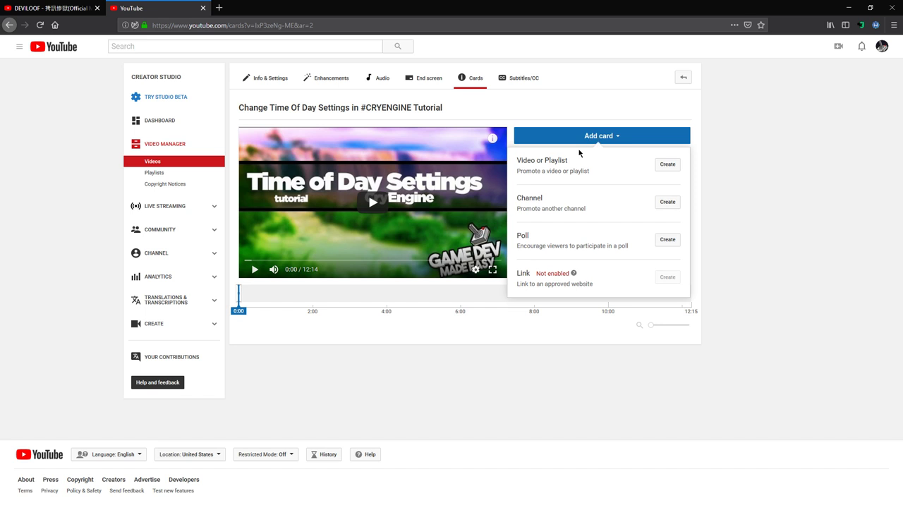
click(667, 239)
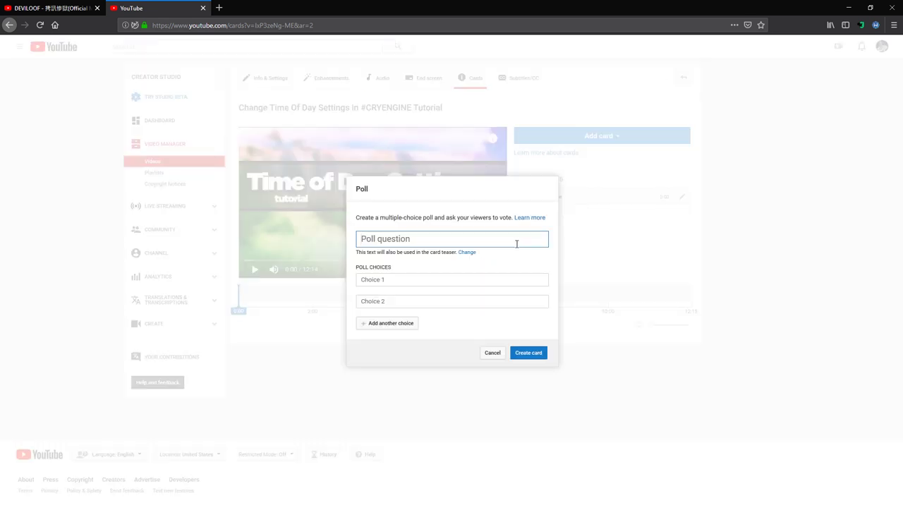
text(Mo)
click(443, 281)
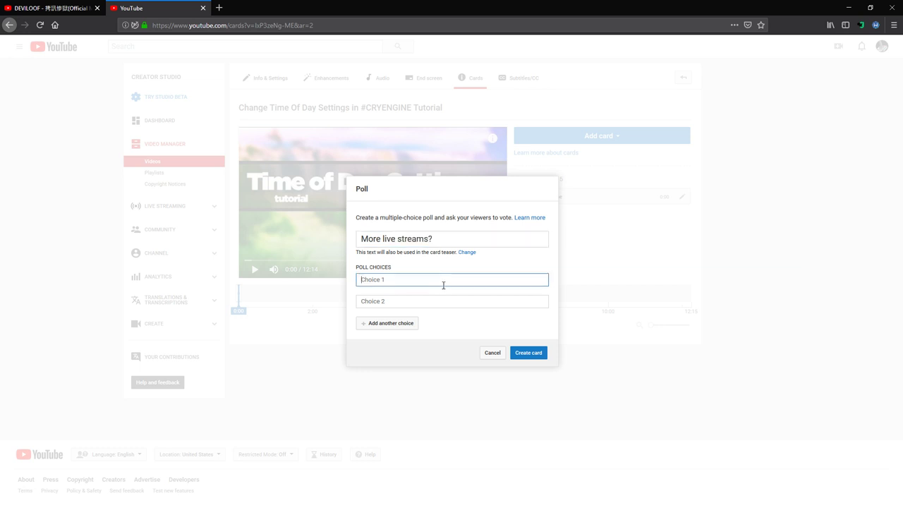
text(Yes)
key(Tab)
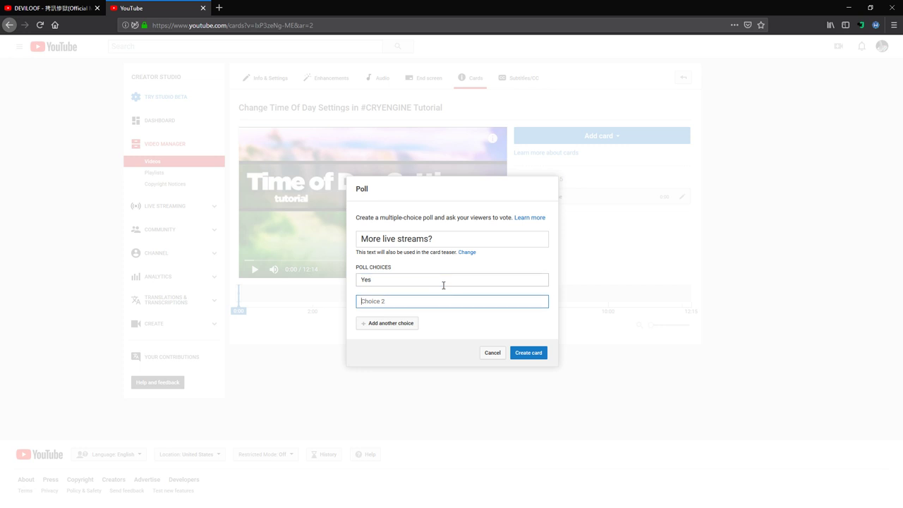
click(432, 238)
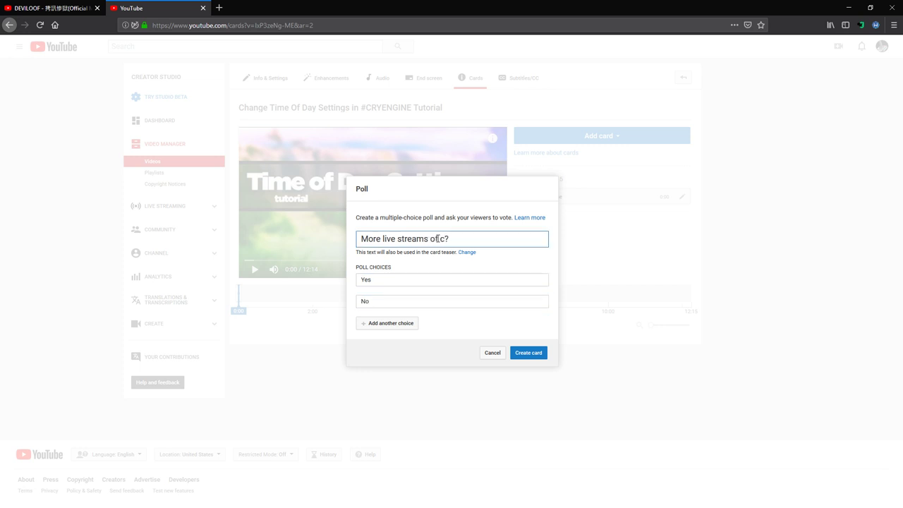
text(of creating my tutorials)
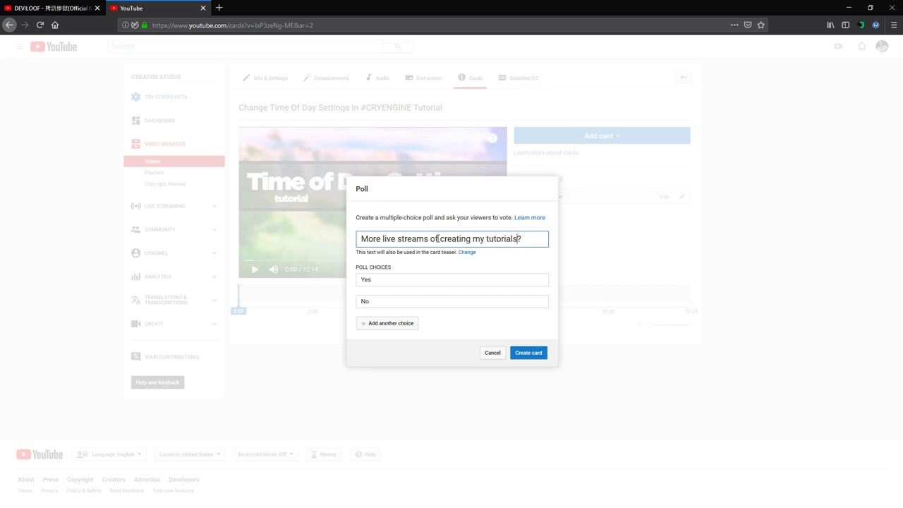
click(531, 354)
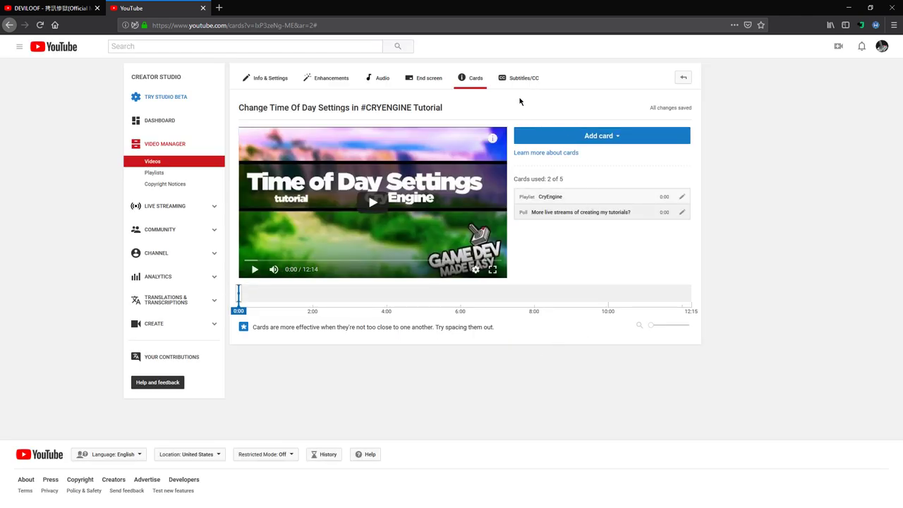
click(414, 91)
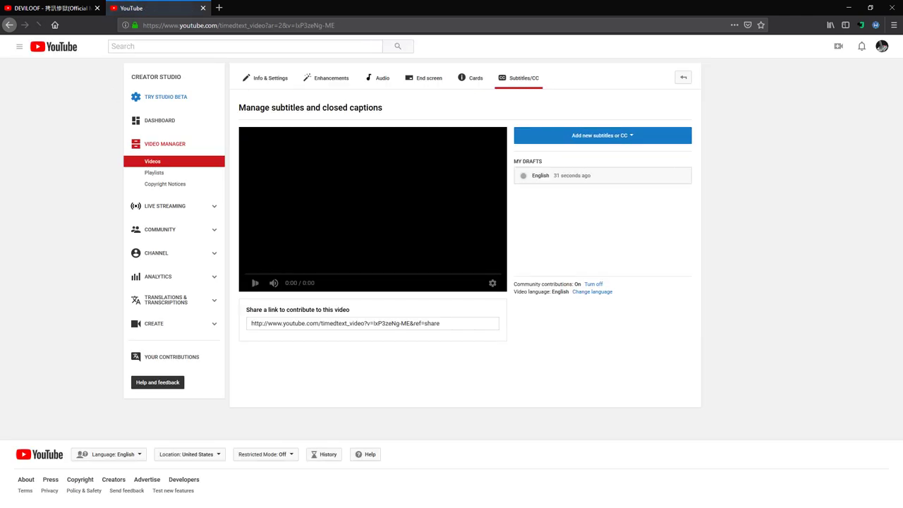
Publish the English subtitle draft, then go back to the video's Info & Settings page
click(331, 277)
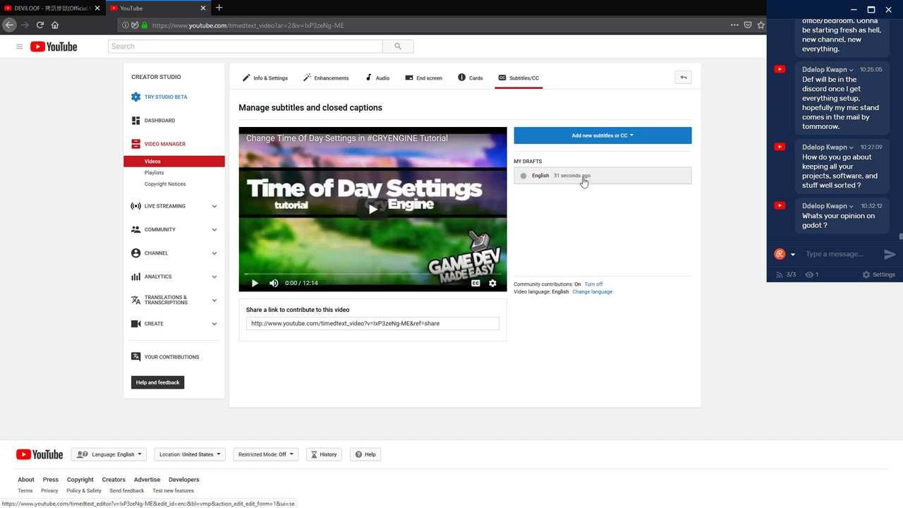
click(583, 180)
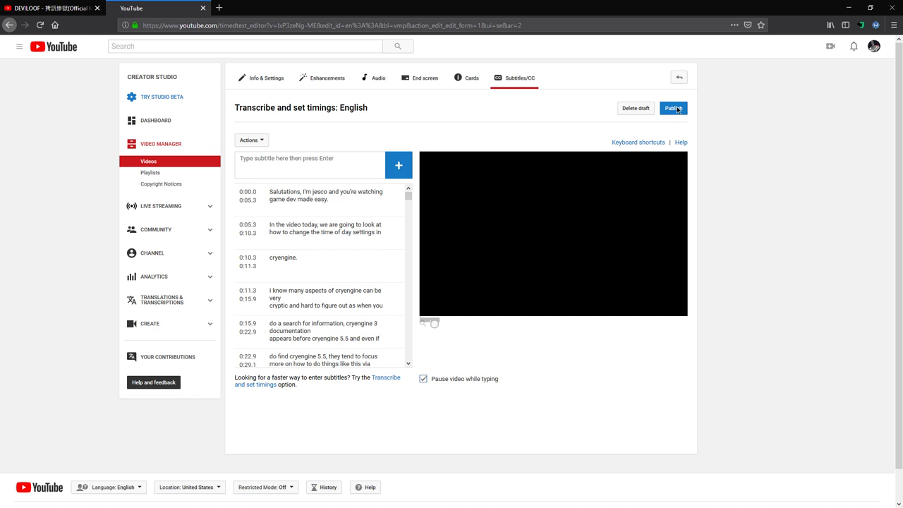
click(674, 108)
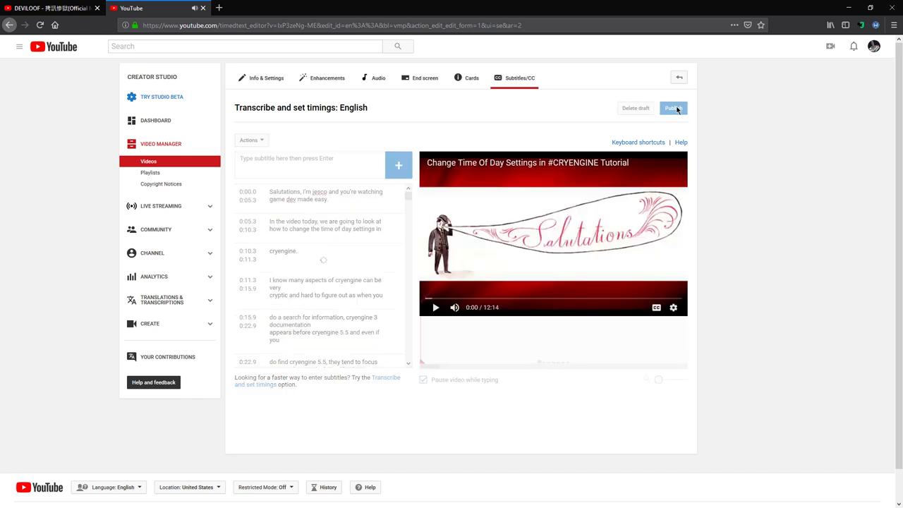
click(675, 108)
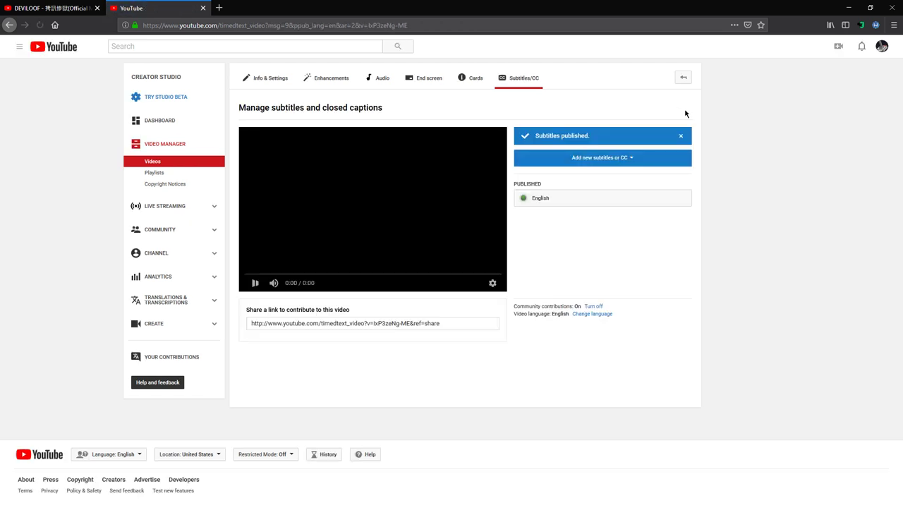
click(256, 85)
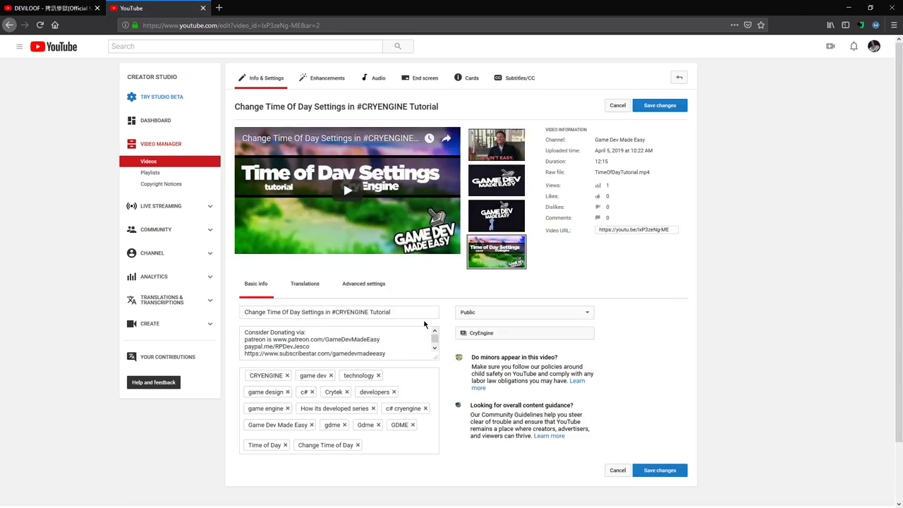
Copy the video's short link from the Video URL field
scroll(424, 324, down, 2)
click(621, 168)
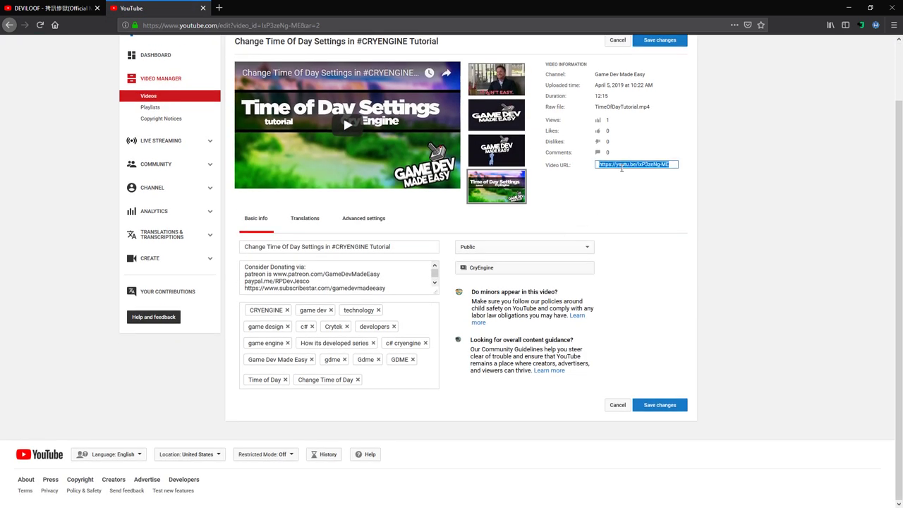
right_click(622, 168)
click(649, 264)
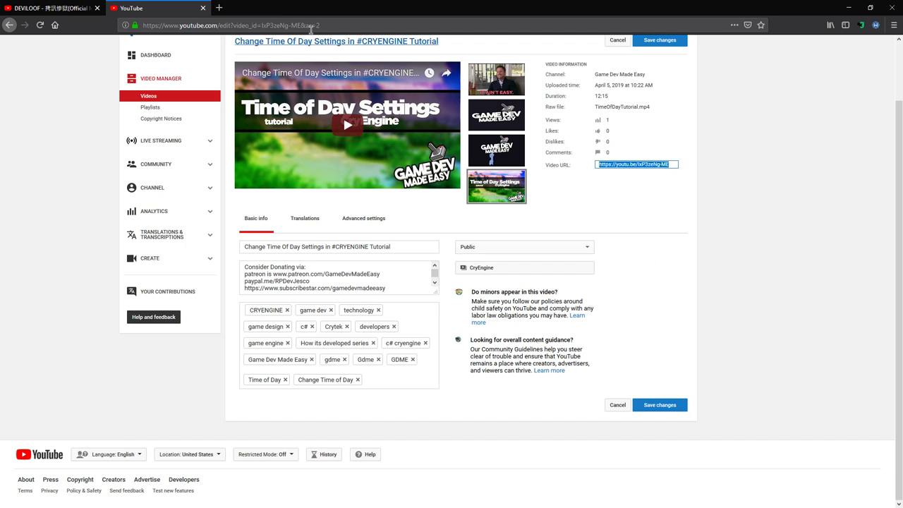
Open Twitter, Facebook, LinkedIn and reddit in separate new tabs
click(220, 8)
text(tw)
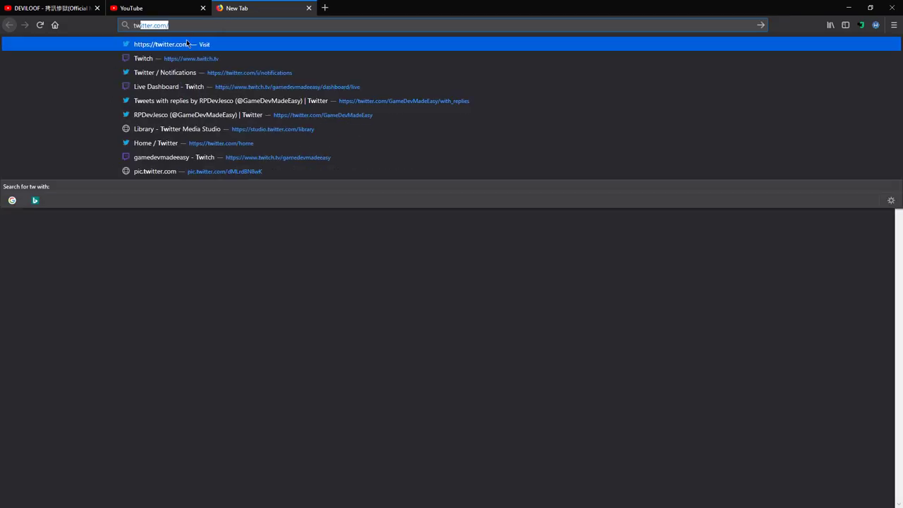
key(Return)
click(324, 8)
text(facebook.com)
key(Return)
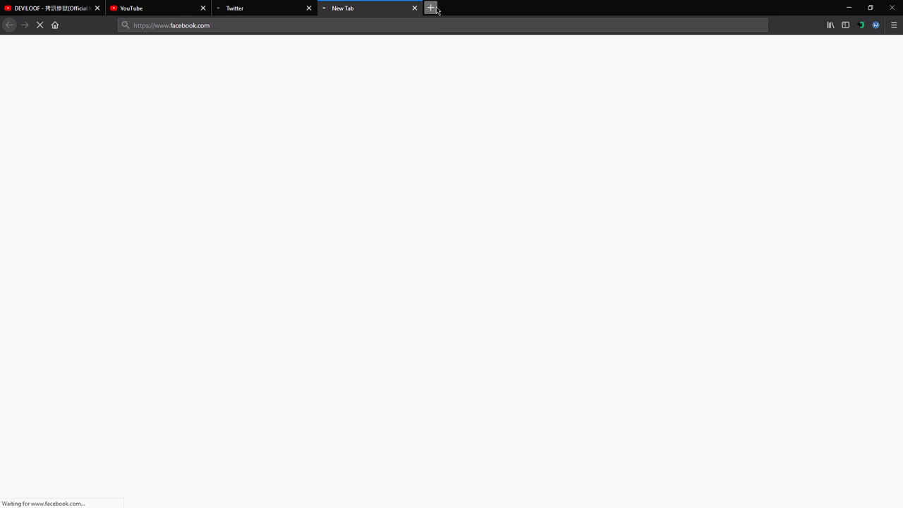
click(431, 8)
text(link)
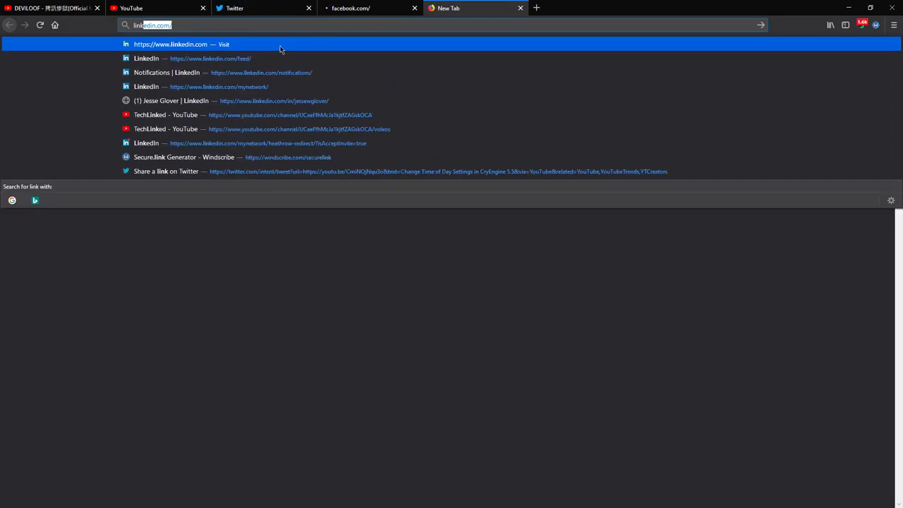
click(274, 55)
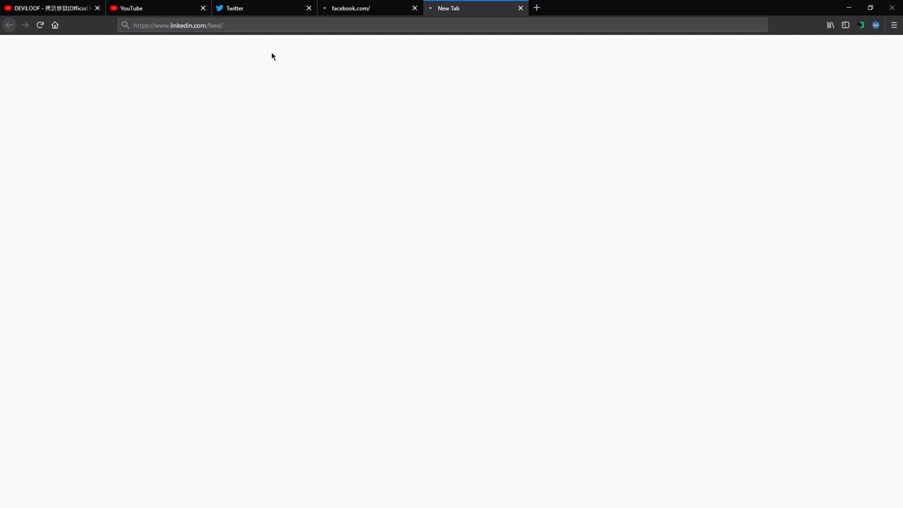
click(536, 8)
text(reddit.com)
click(336, 40)
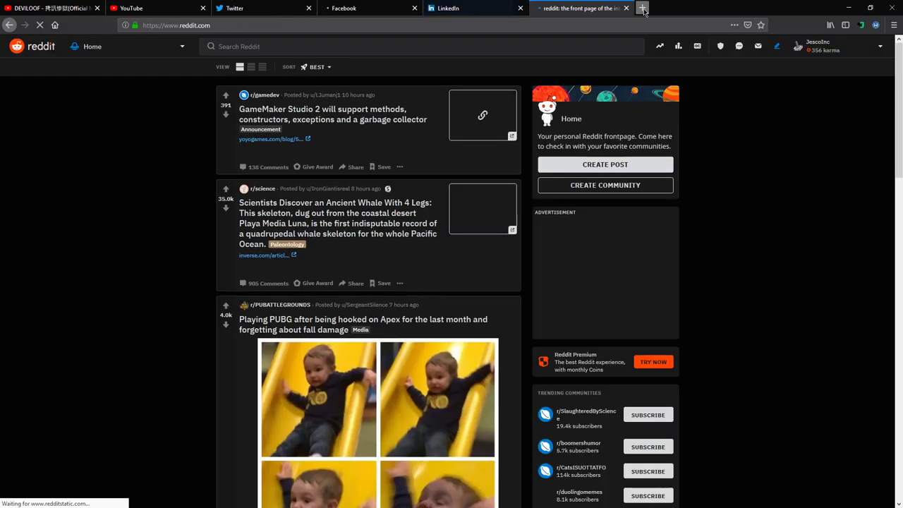
Open gab.ai and minds.com in new tabs, then return to Twitter to compose a tweet
key(ctrl+t)
text(gab.ai)
click(316, 42)
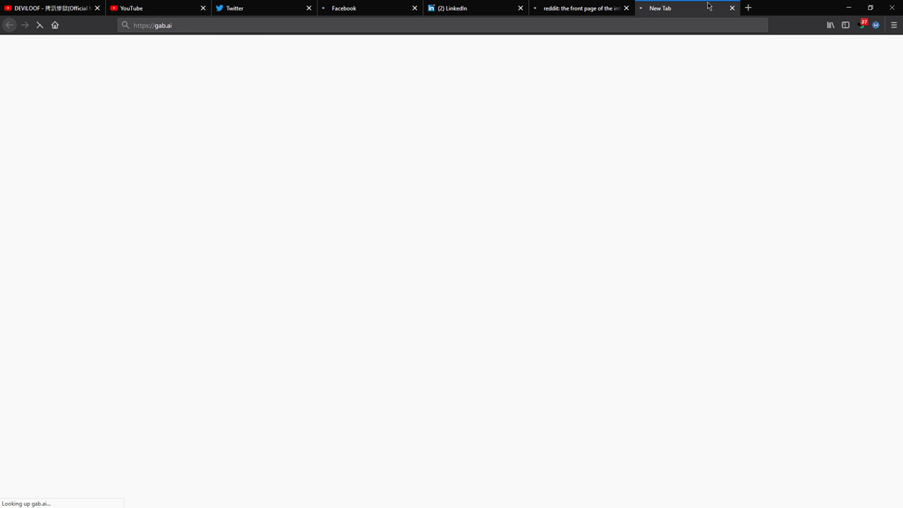
click(748, 8)
text(minds.com)
click(341, 40)
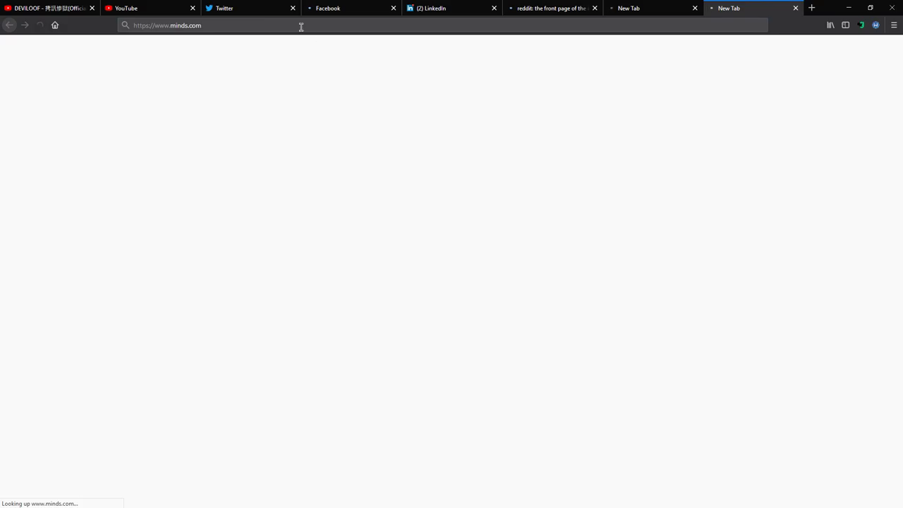
click(289, 8)
click(429, 75)
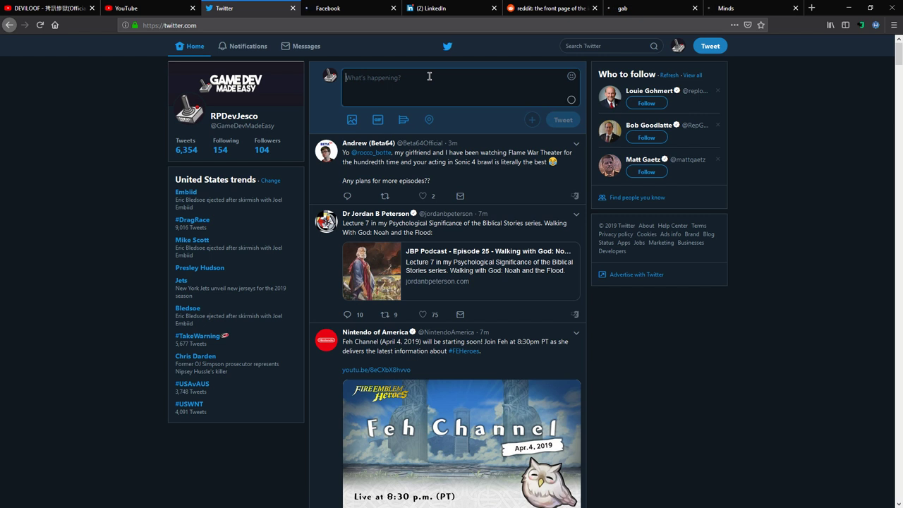
Tweet that the long-awaited CryEngine time of day settings video is live, with the pasted YouTube link
text(And the long)
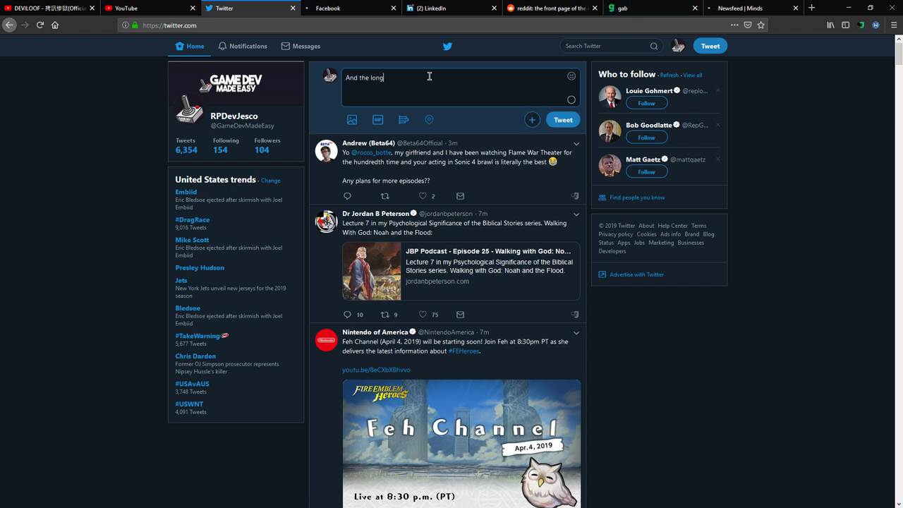
text( awaited real video for How to change the time of day settings in Cr)
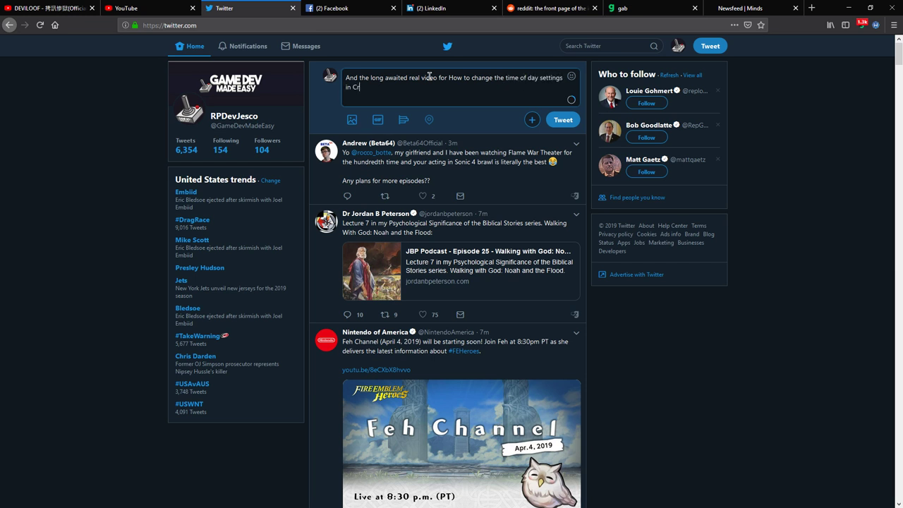
text(yEngine is now live!)
text(https://youtu.be/IxP3zeNg-ME)
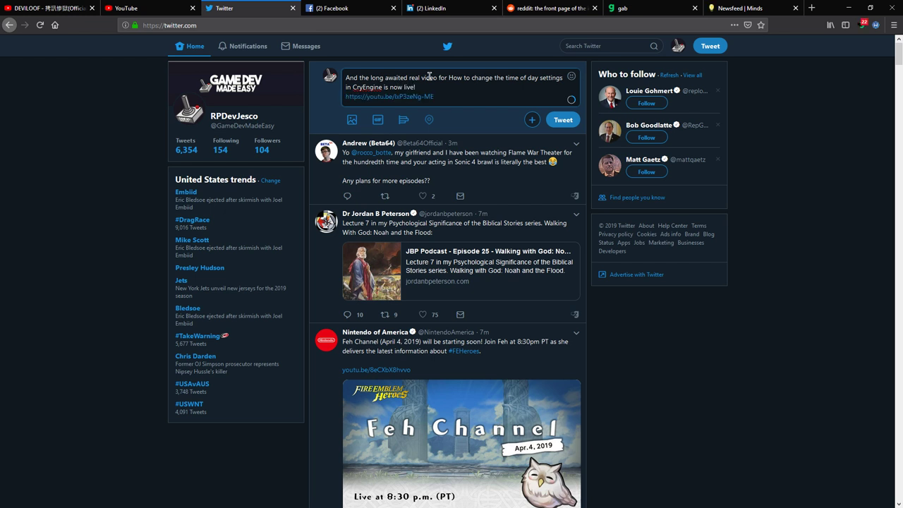
key(ctrl+a)
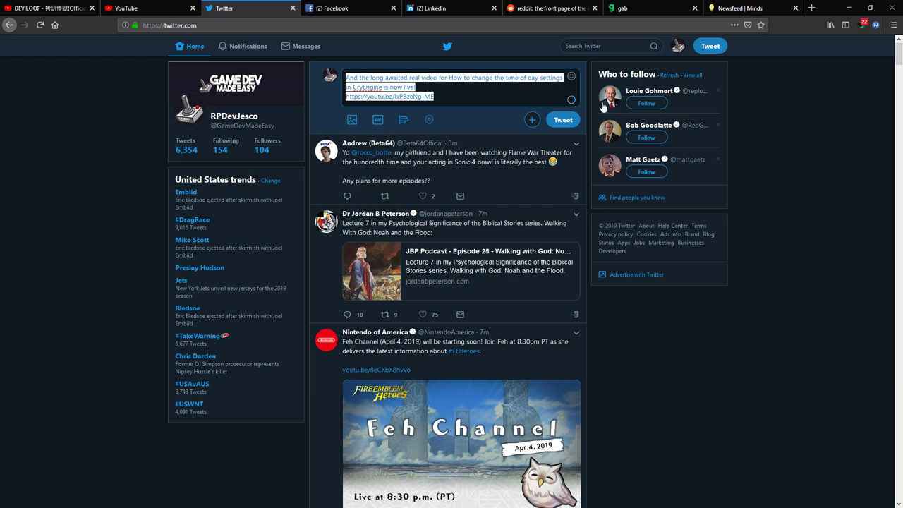
click(563, 120)
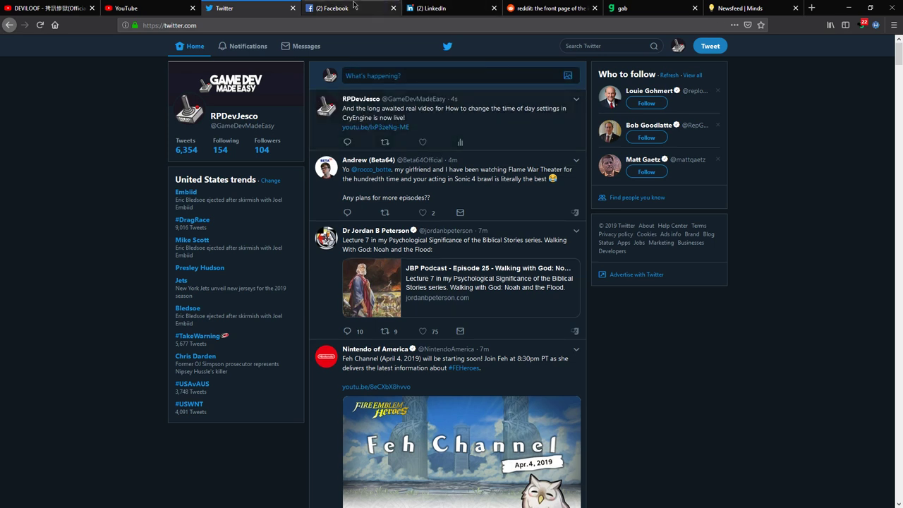
On Facebook, check the shared-link comment notification, then open the CRYENGINE Developers group post notification
click(355, 5)
click(591, 44)
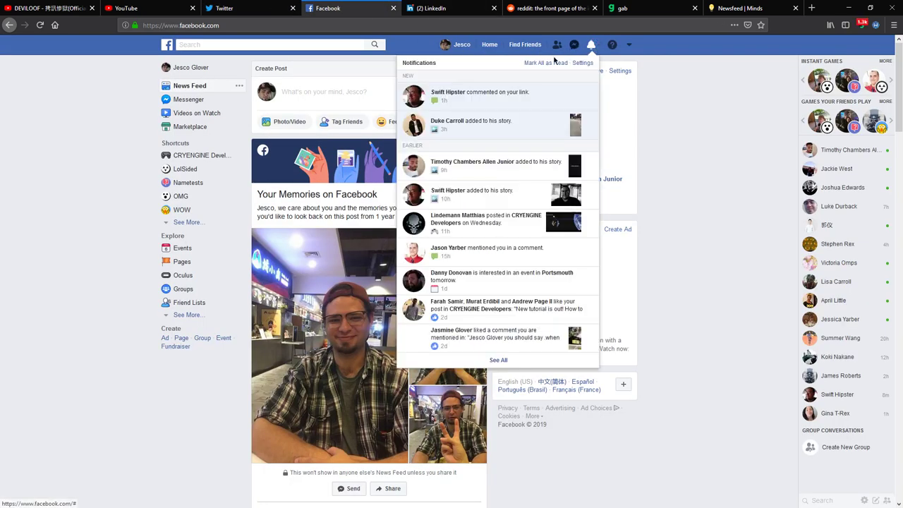
click(526, 98)
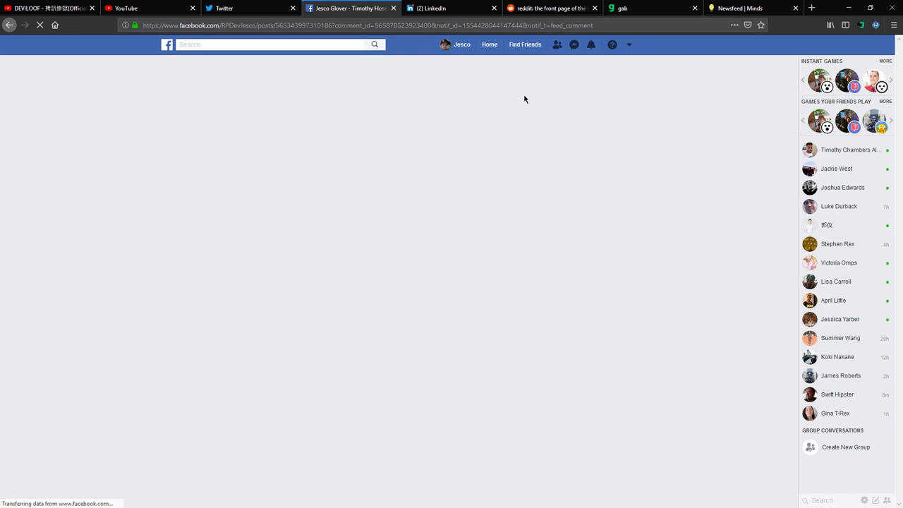
click(592, 44)
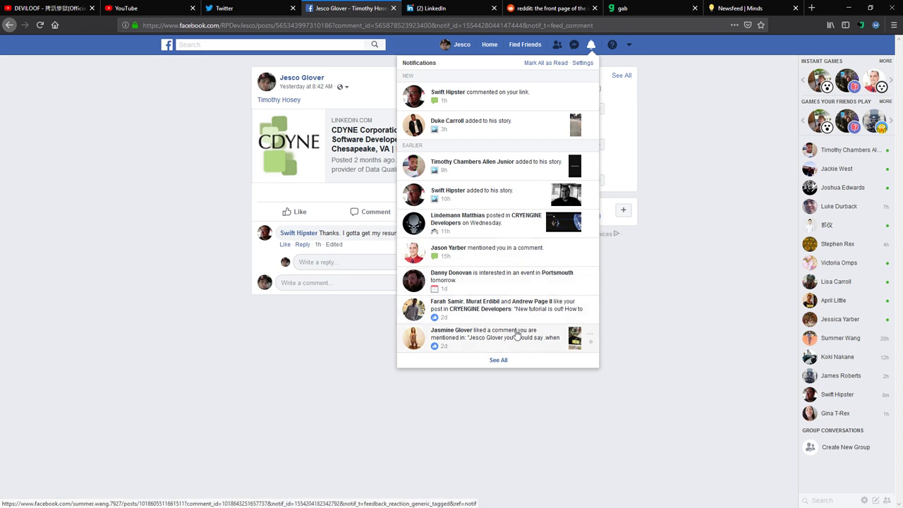
scroll(516, 333, down, 1)
click(504, 280)
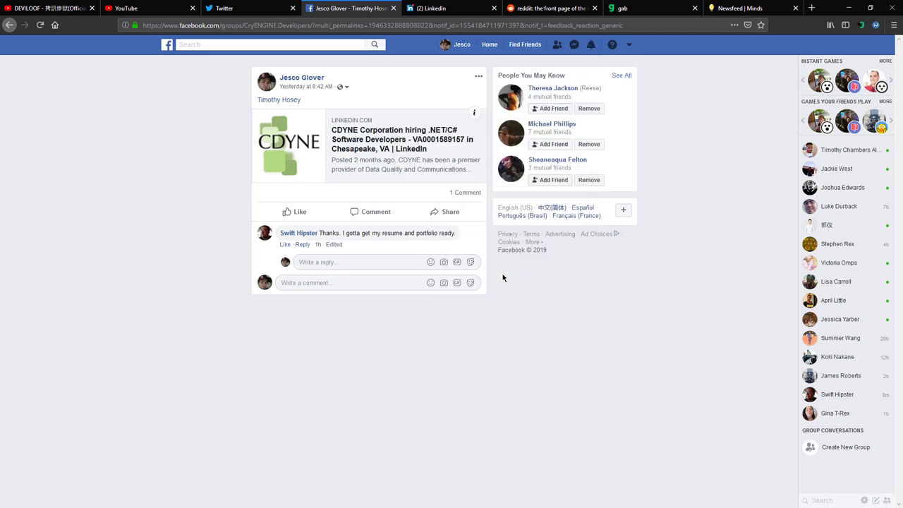